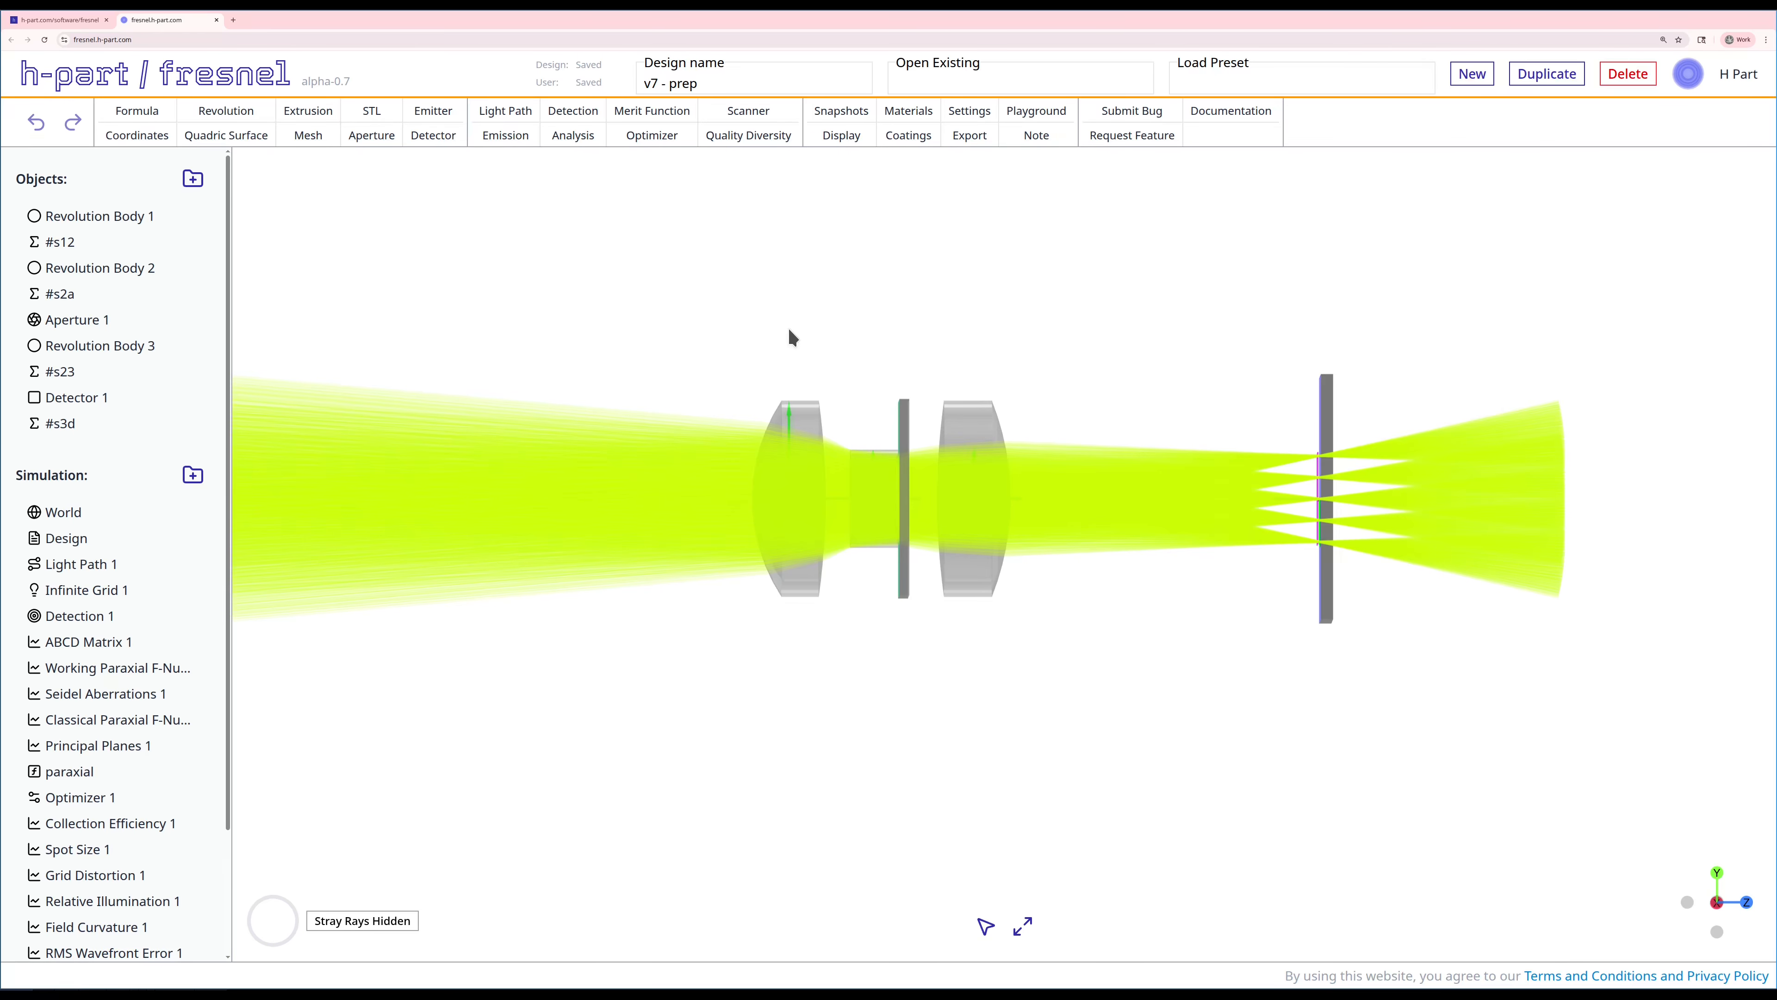
pyautogui.moveTo(791, 337); pyautogui.dragTo(833, 353)
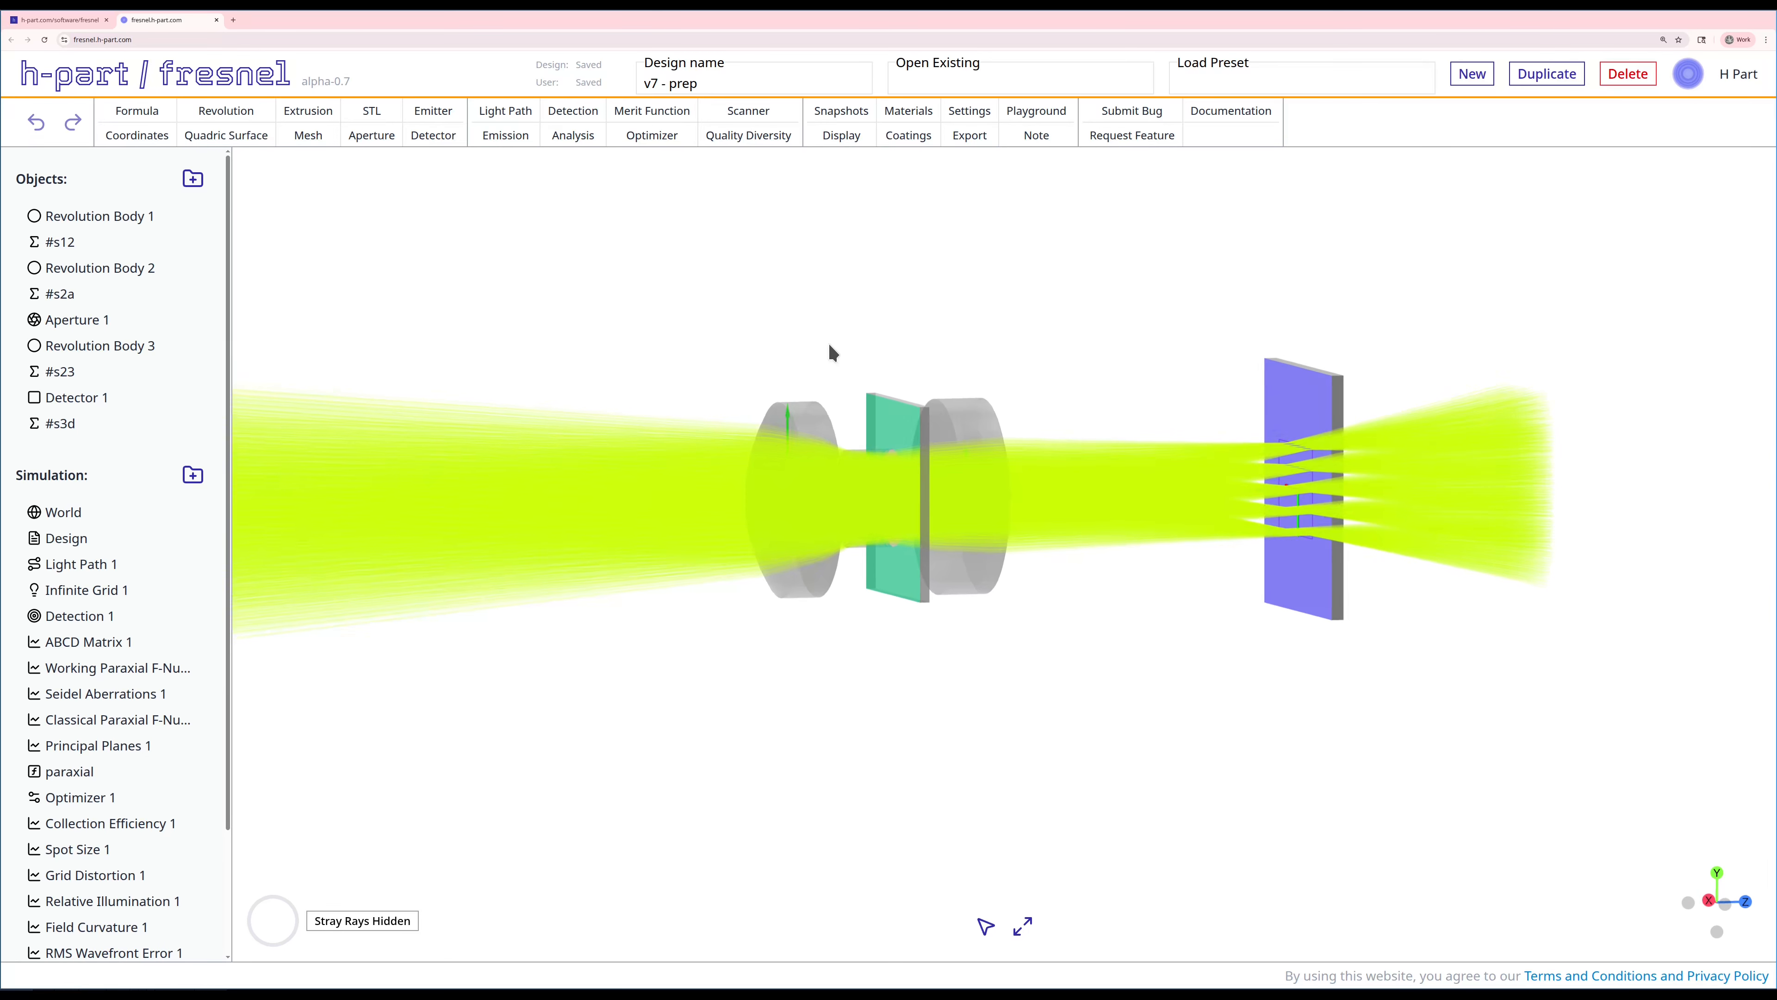
pyautogui.moveTo(1072, 399); pyautogui.dragTo(1082, 384)
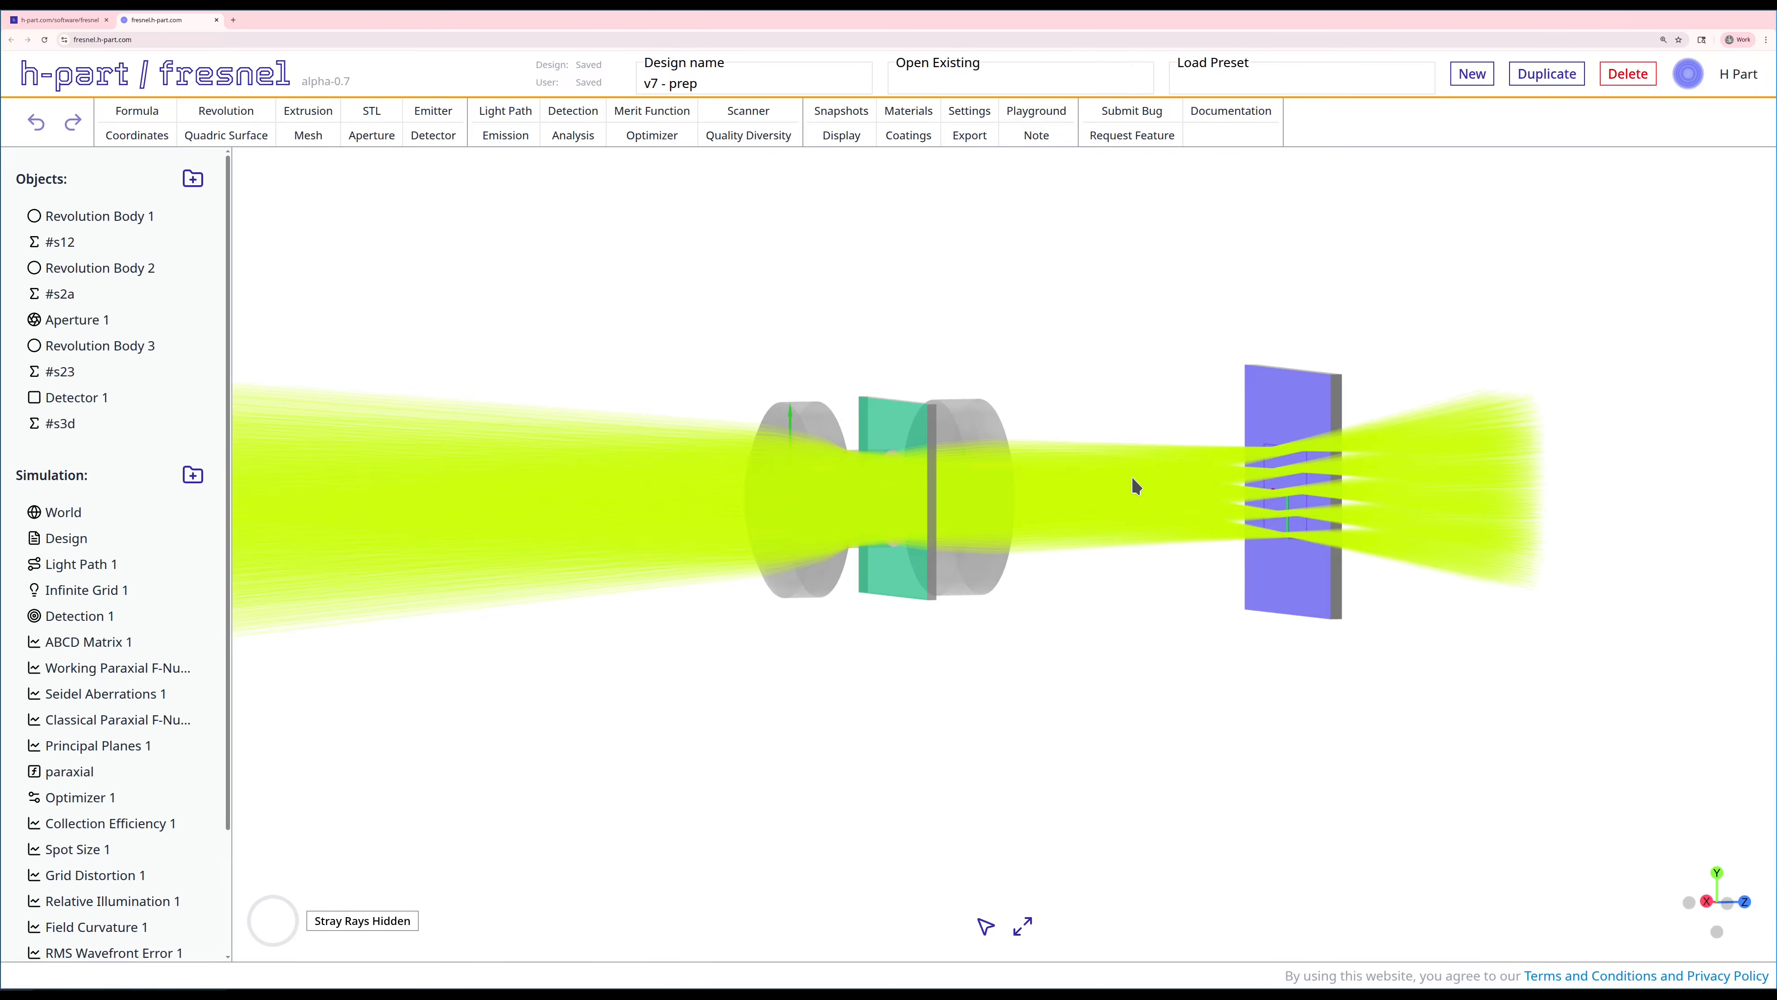
pyautogui.moveTo(1058, 407); pyautogui.dragTo(1026, 406)
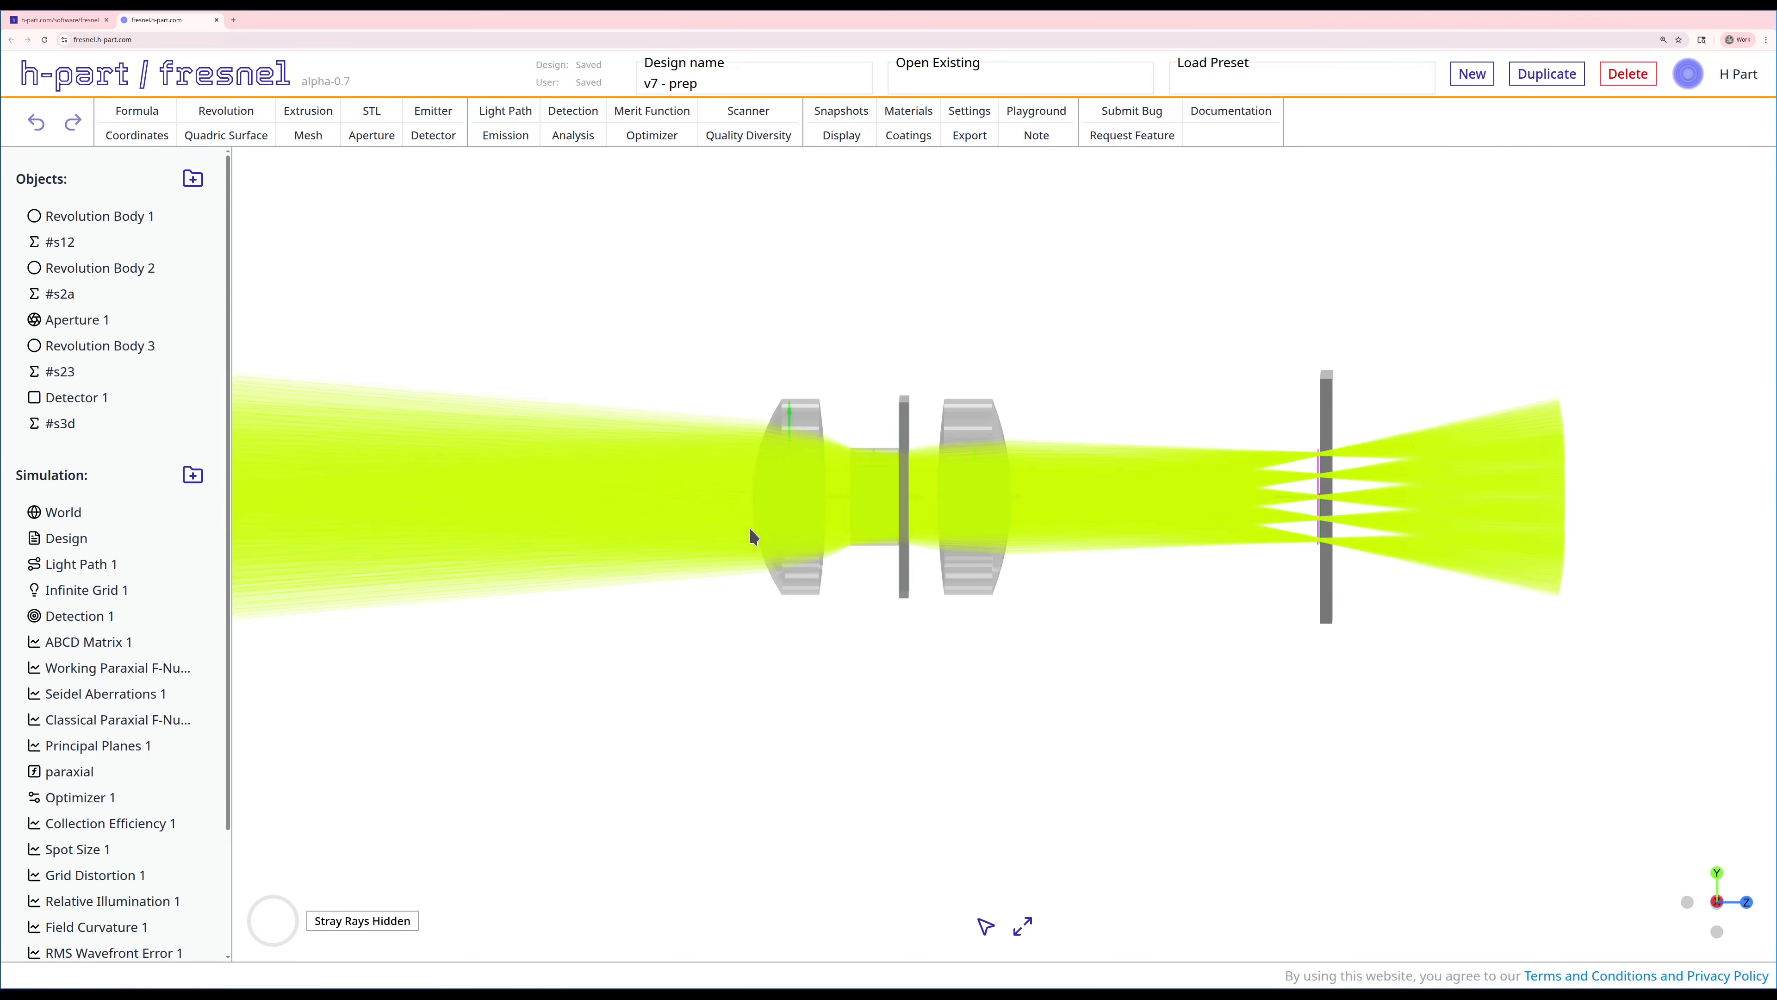
pyautogui.moveTo(749, 529); pyautogui.dragTo(751, 517)
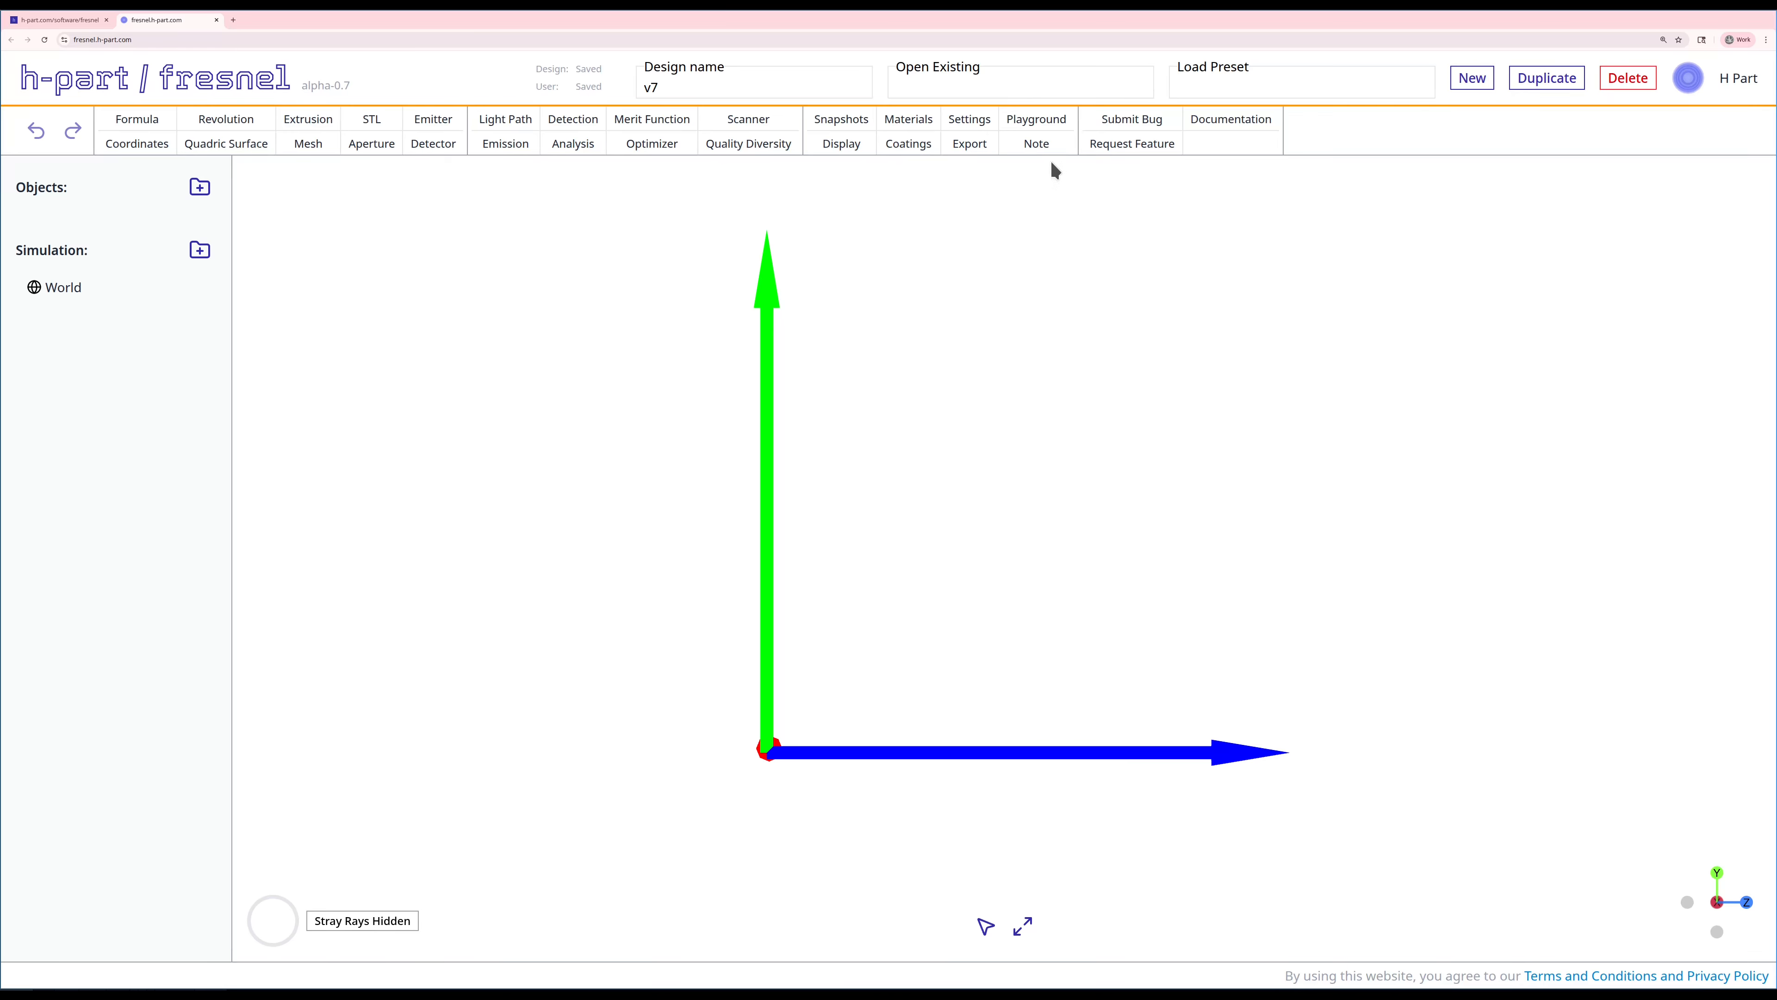
# Create a note workbook with the subject Basic Design.
pyautogui.click(1040, 145)
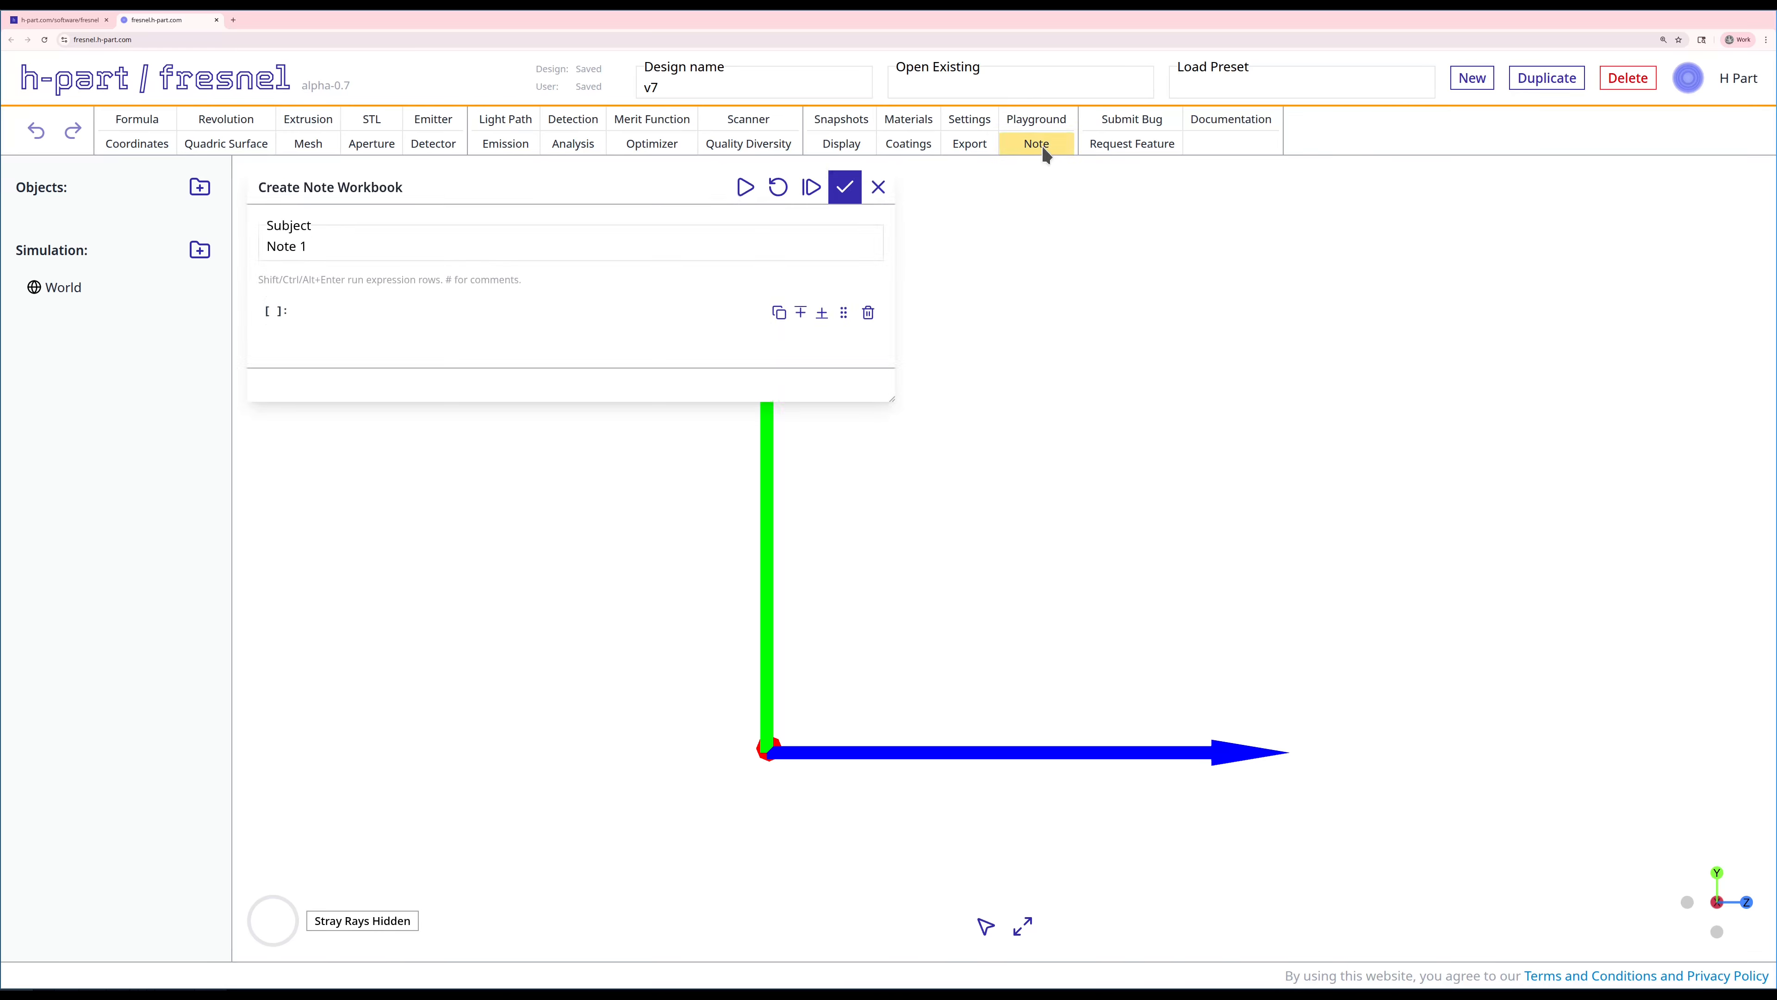
pyautogui.tripleClick(333, 241)
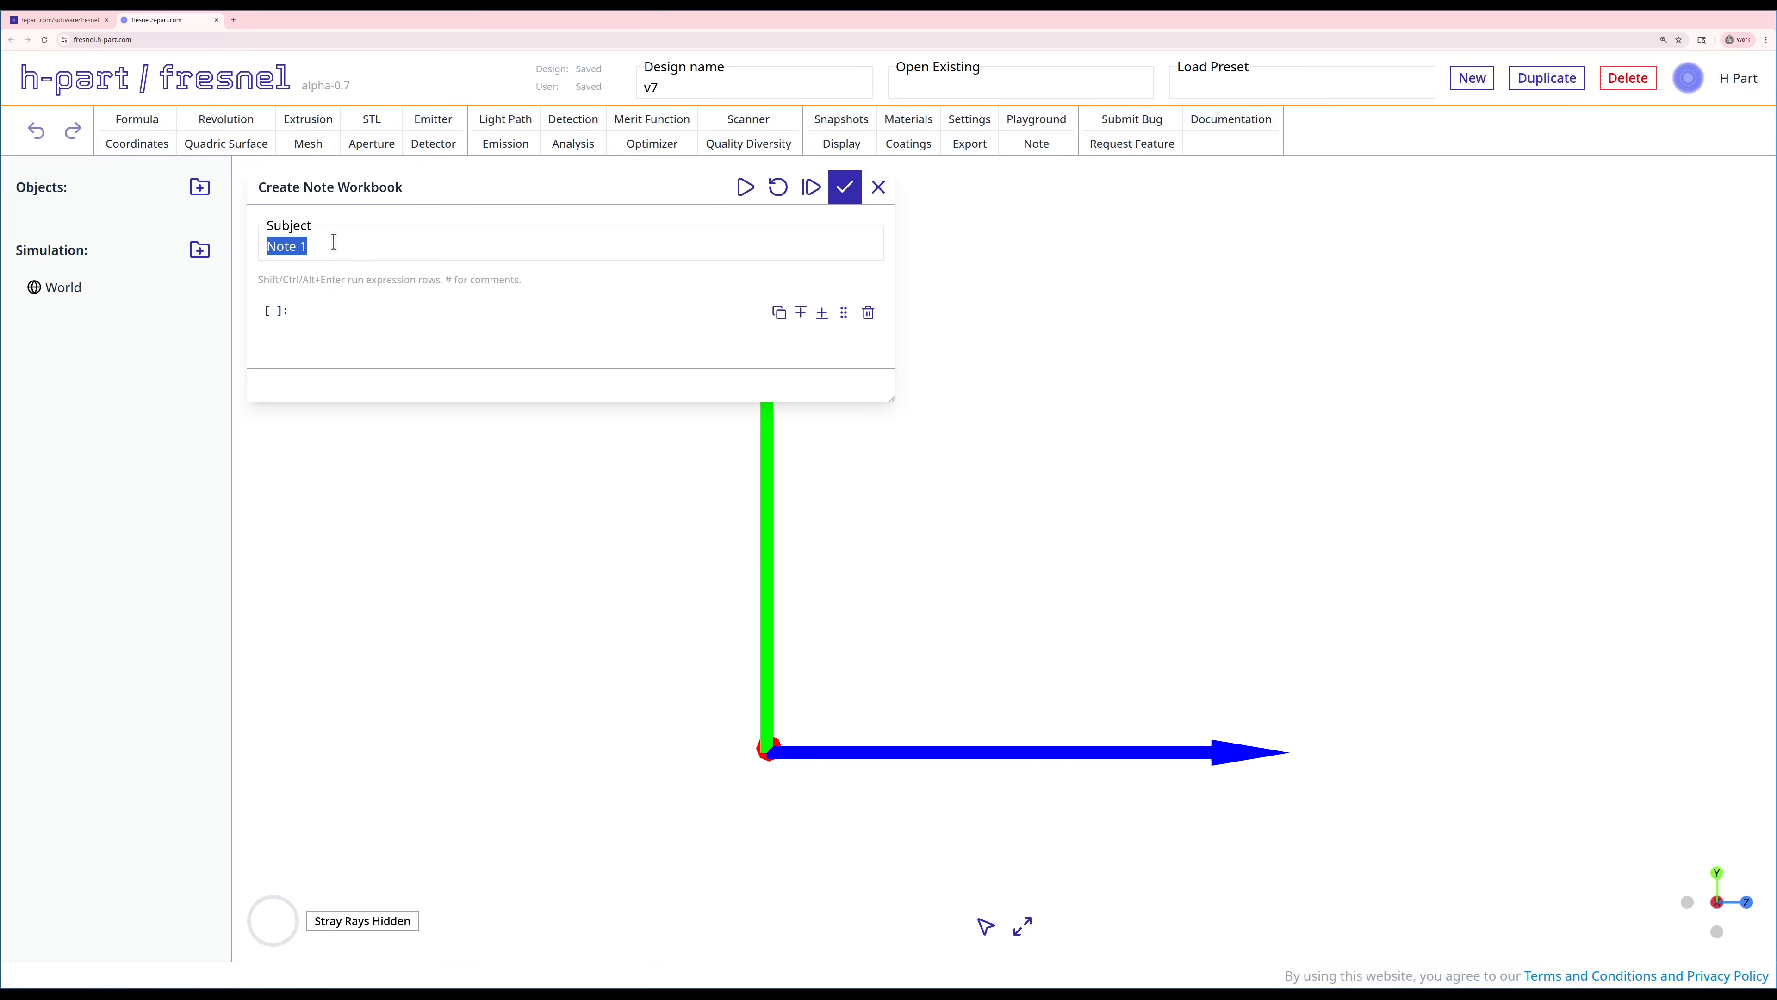
pyautogui.write('Basic Design')
# Define w=4.97mm and h=3.73mm in the note and evaluate the diagonal as diag = sqrt(w^2+h^2).
pyautogui.write('w=4.97')
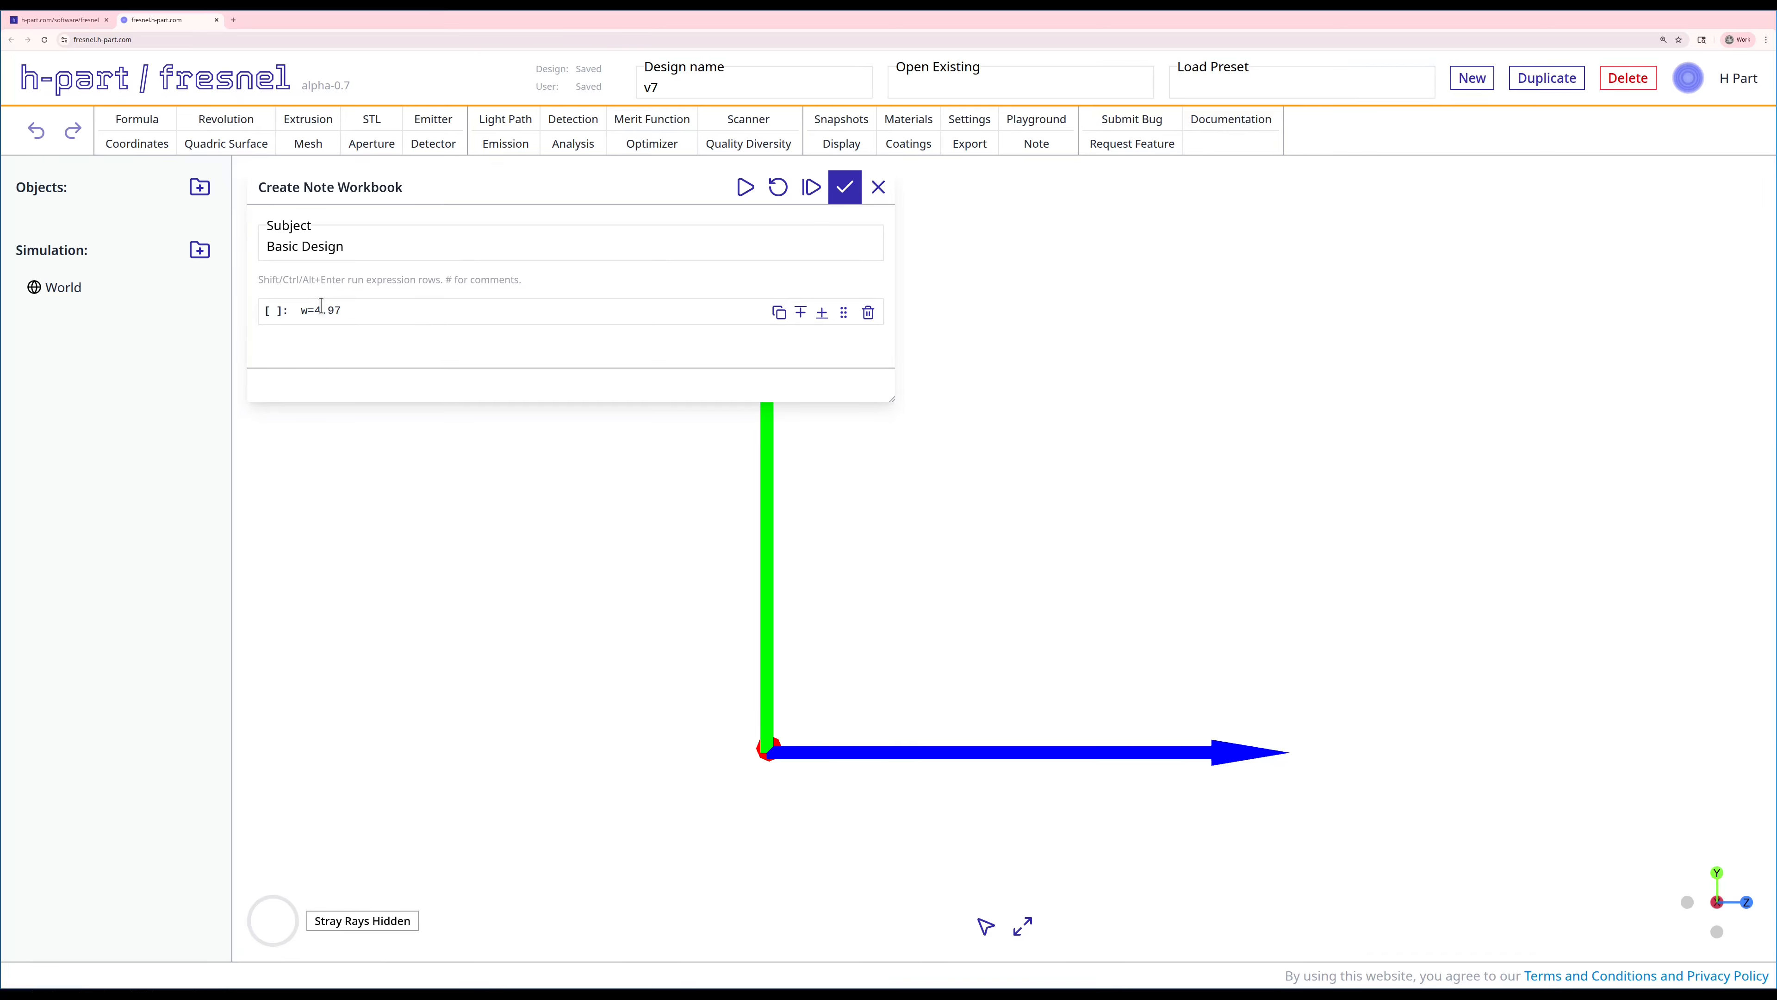
pyautogui.write('mm')
pyautogui.hotkey('shift', 'Return')
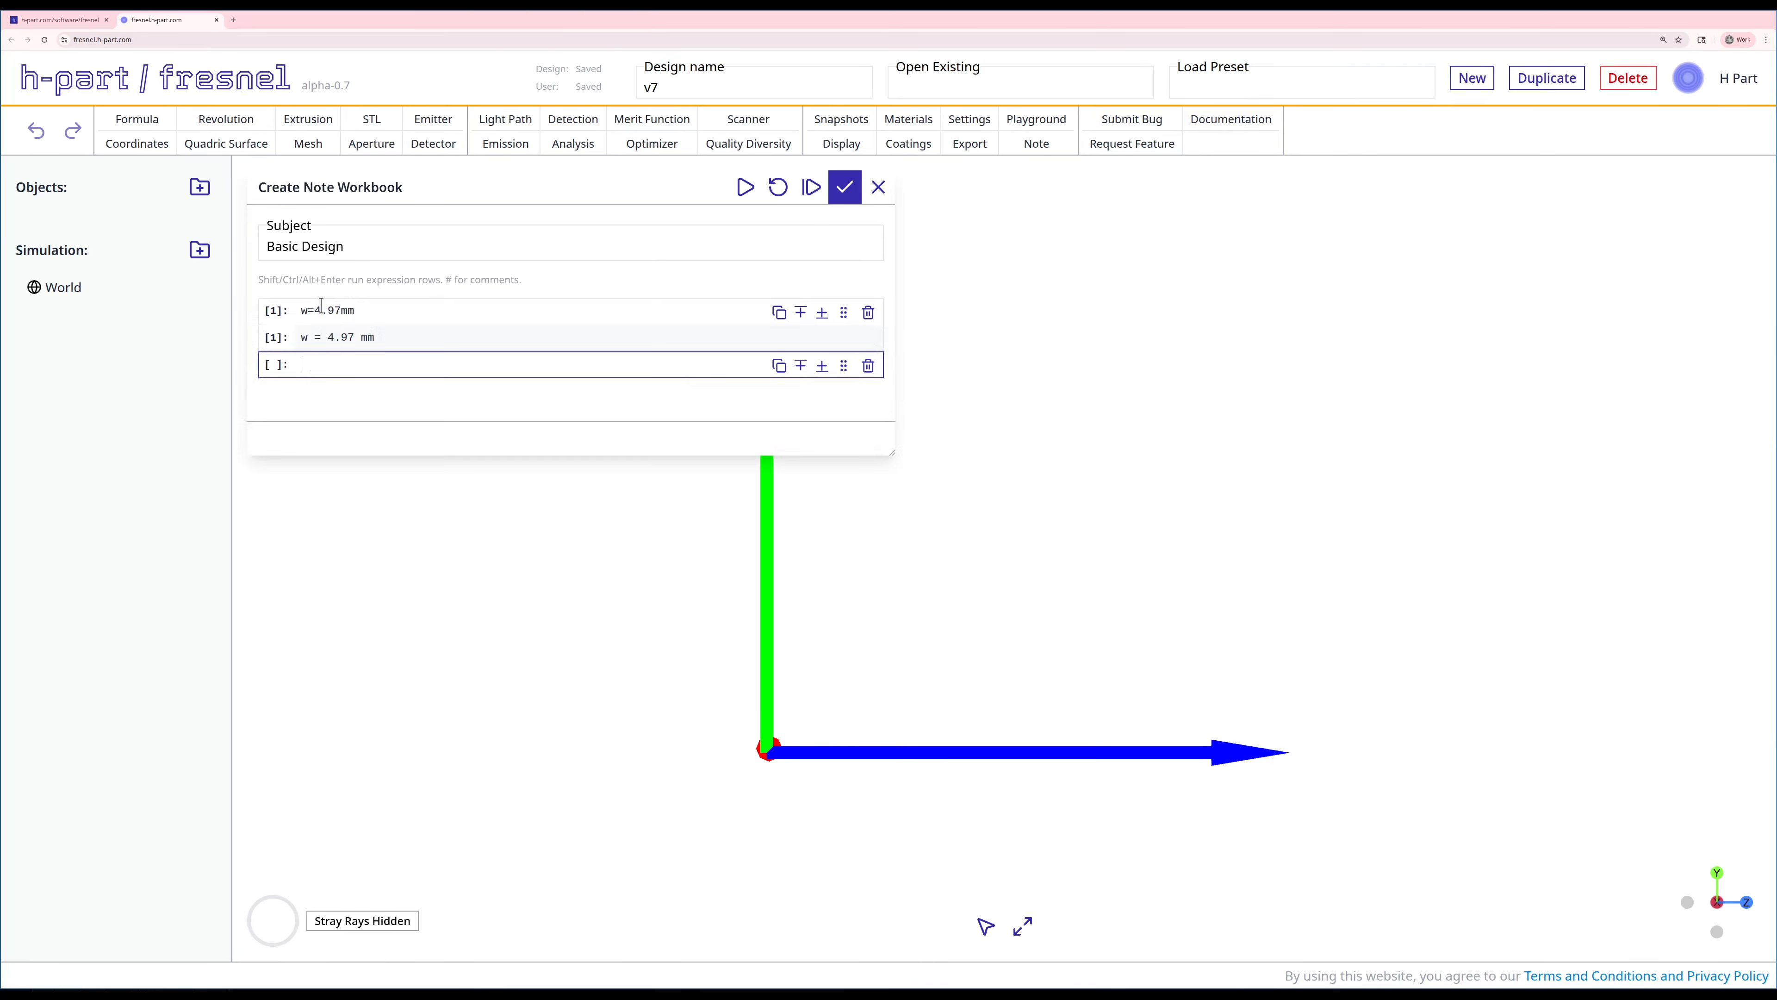
pyautogui.write('h=3.73mm')
pyautogui.hotkey('shift', 'Return')
pyautogui.write('diag =')
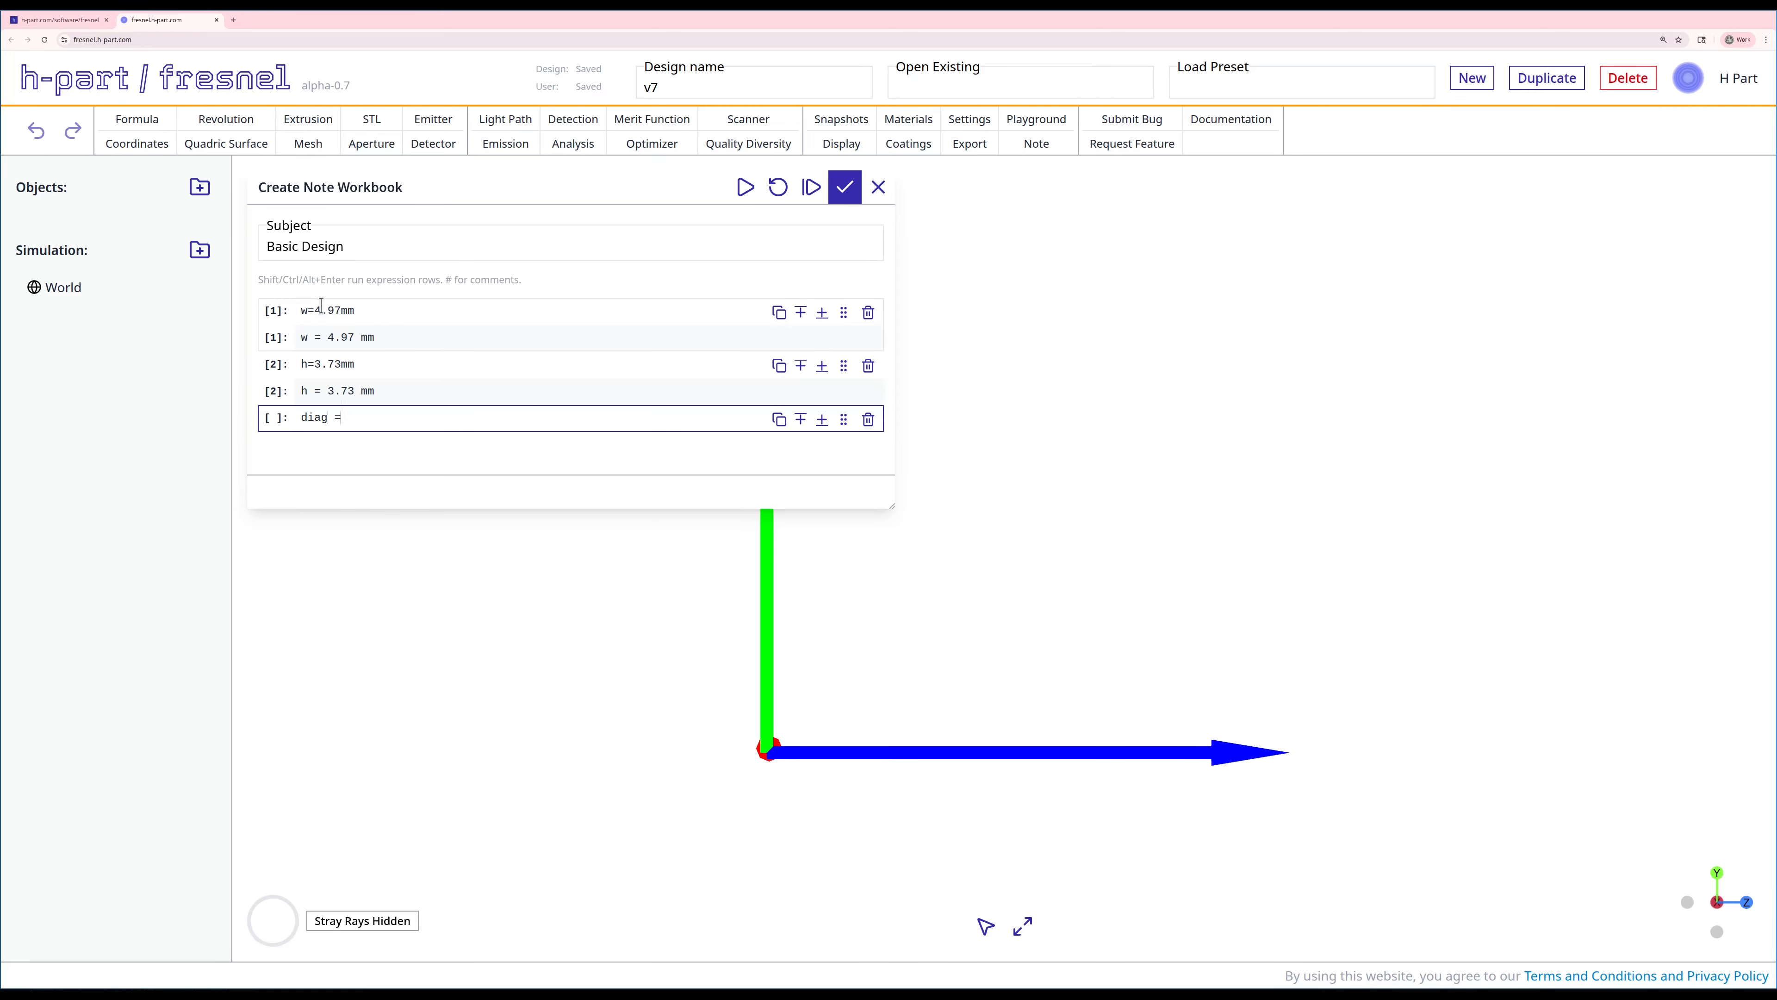
pyautogui.write(' sqrt(w^2+h^2)')
pyautogui.press('Return')
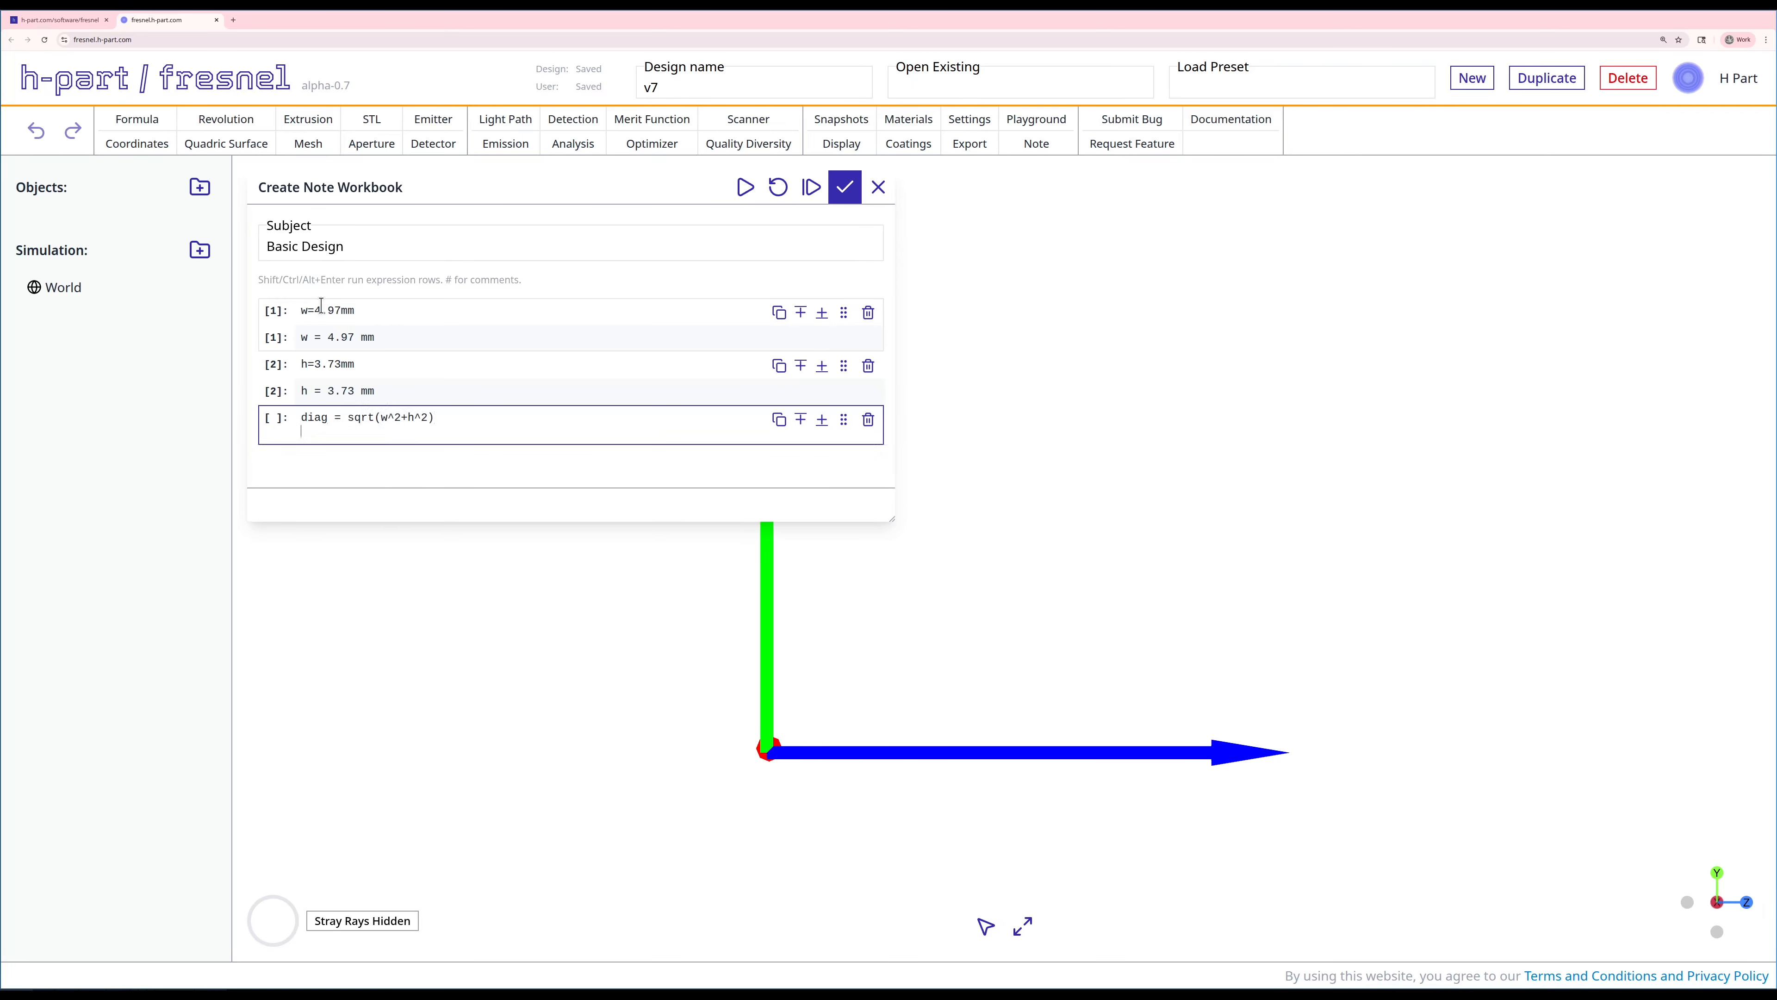
pyautogui.hotkey('shift', 'Return')
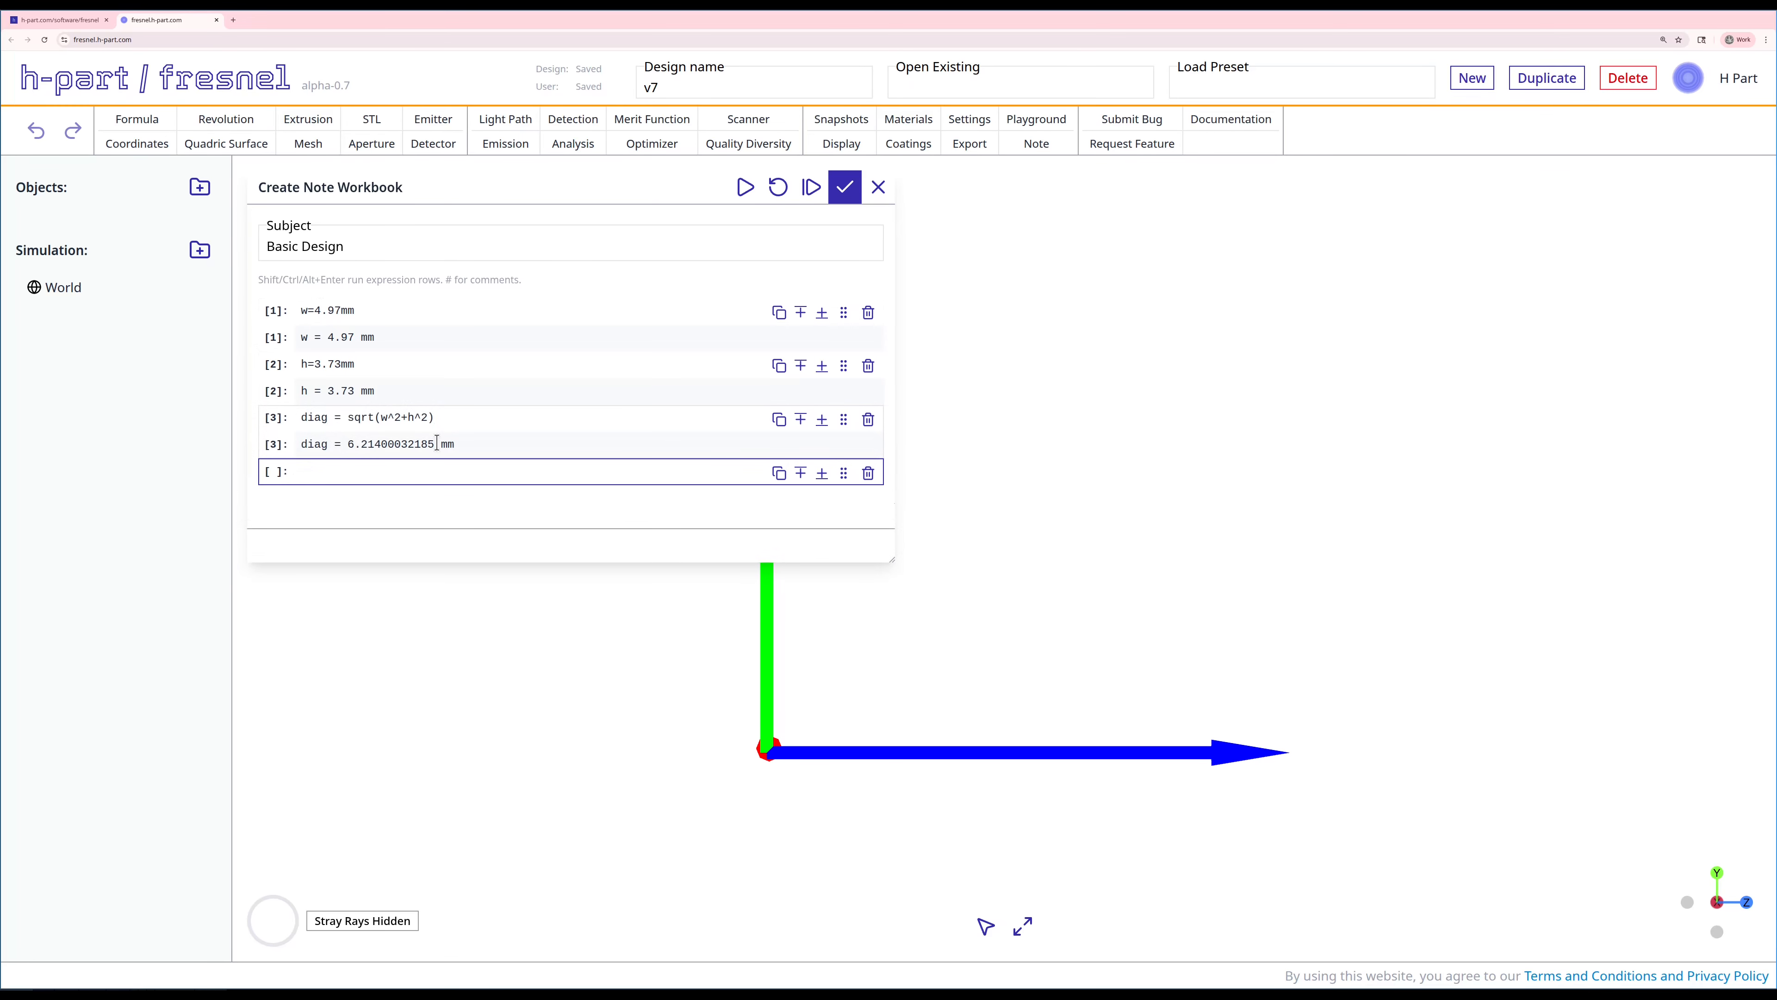
# Add f = 20mm and fnumber = 3.5 to the note and evaluate EPD = f/fnumber.
pyautogui.write('f = 20mm')
pyautogui.hotkey('shift', 'Return')
pyautogui.write('fnumber = ')
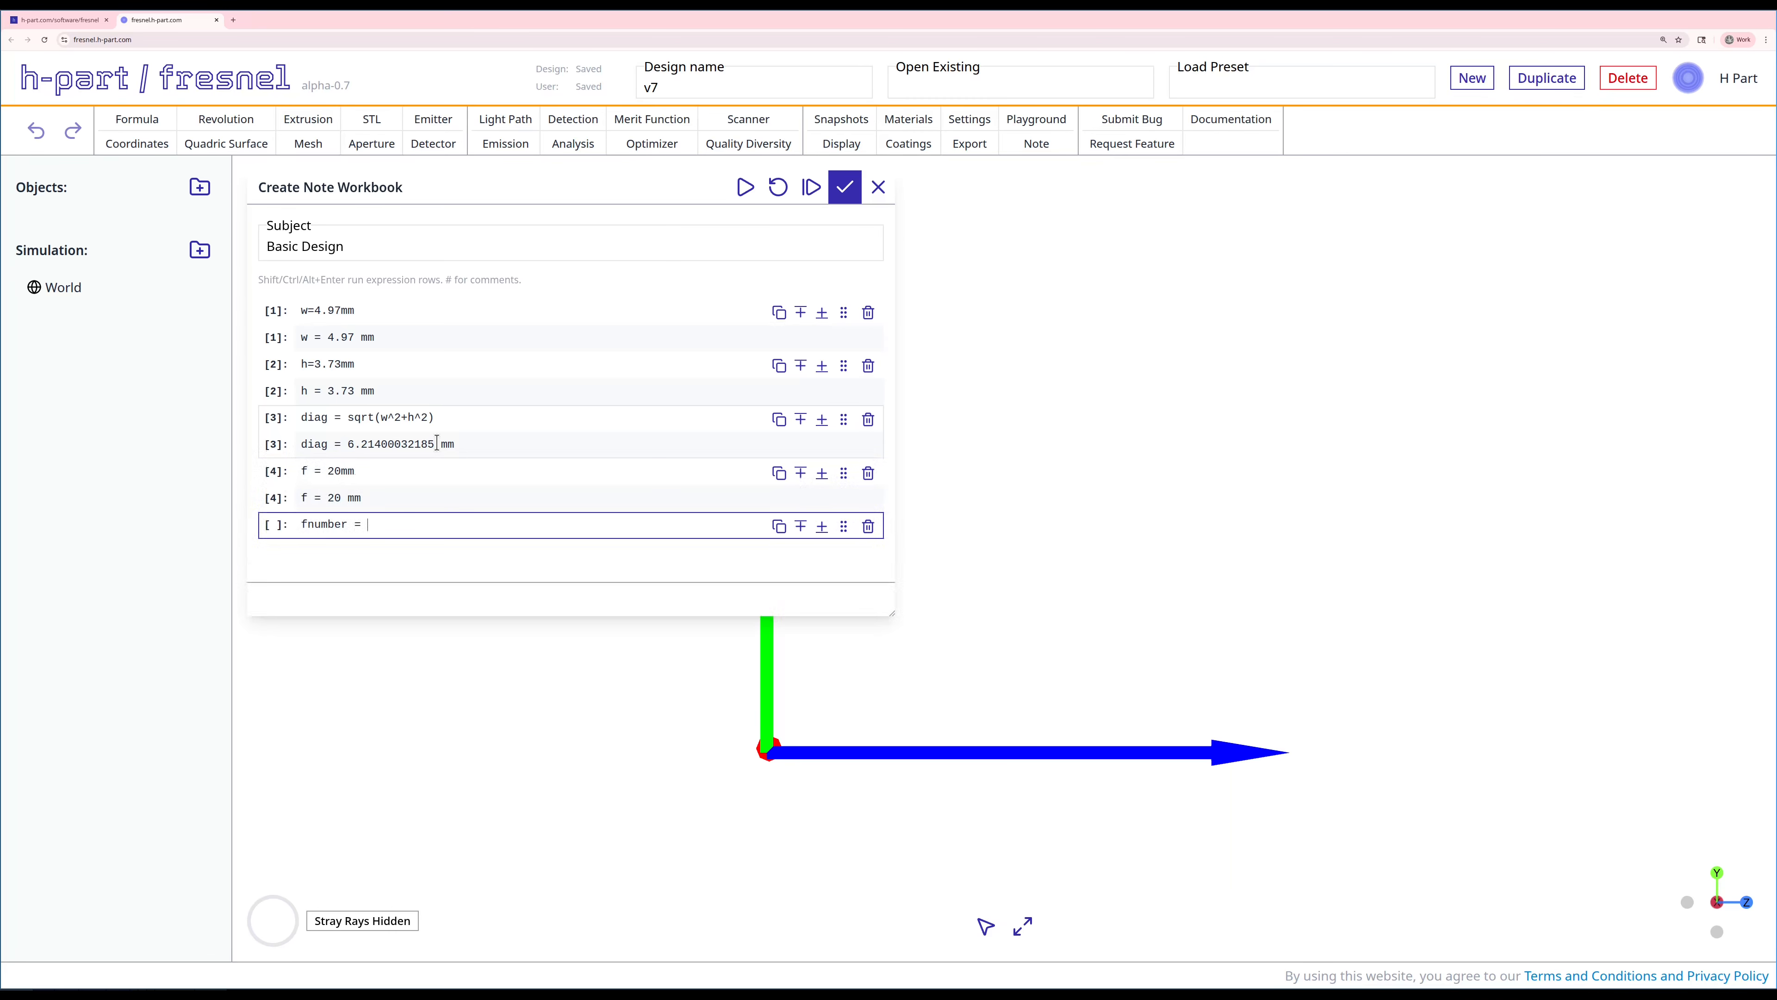
pyautogui.write('3.5')
pyautogui.hotkey('shift', 'Return')
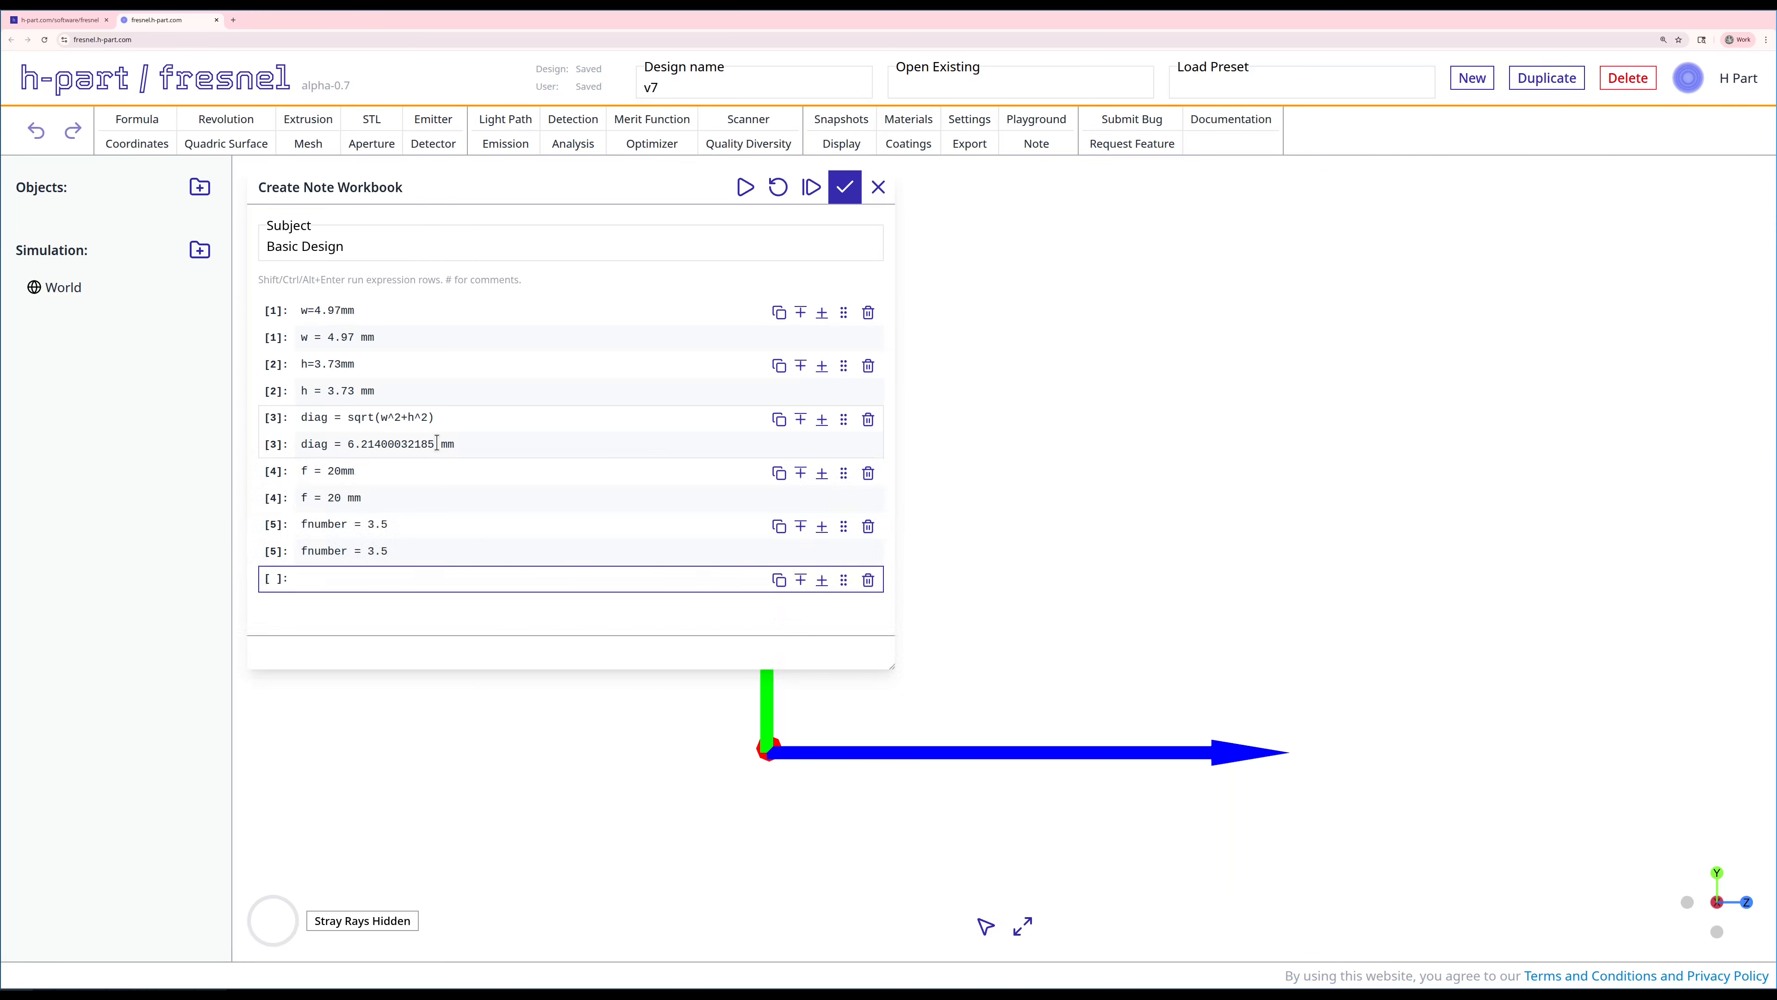
pyautogui.write('EPD = f/fnumber')
pyautogui.hotkey('shift', 'Return')
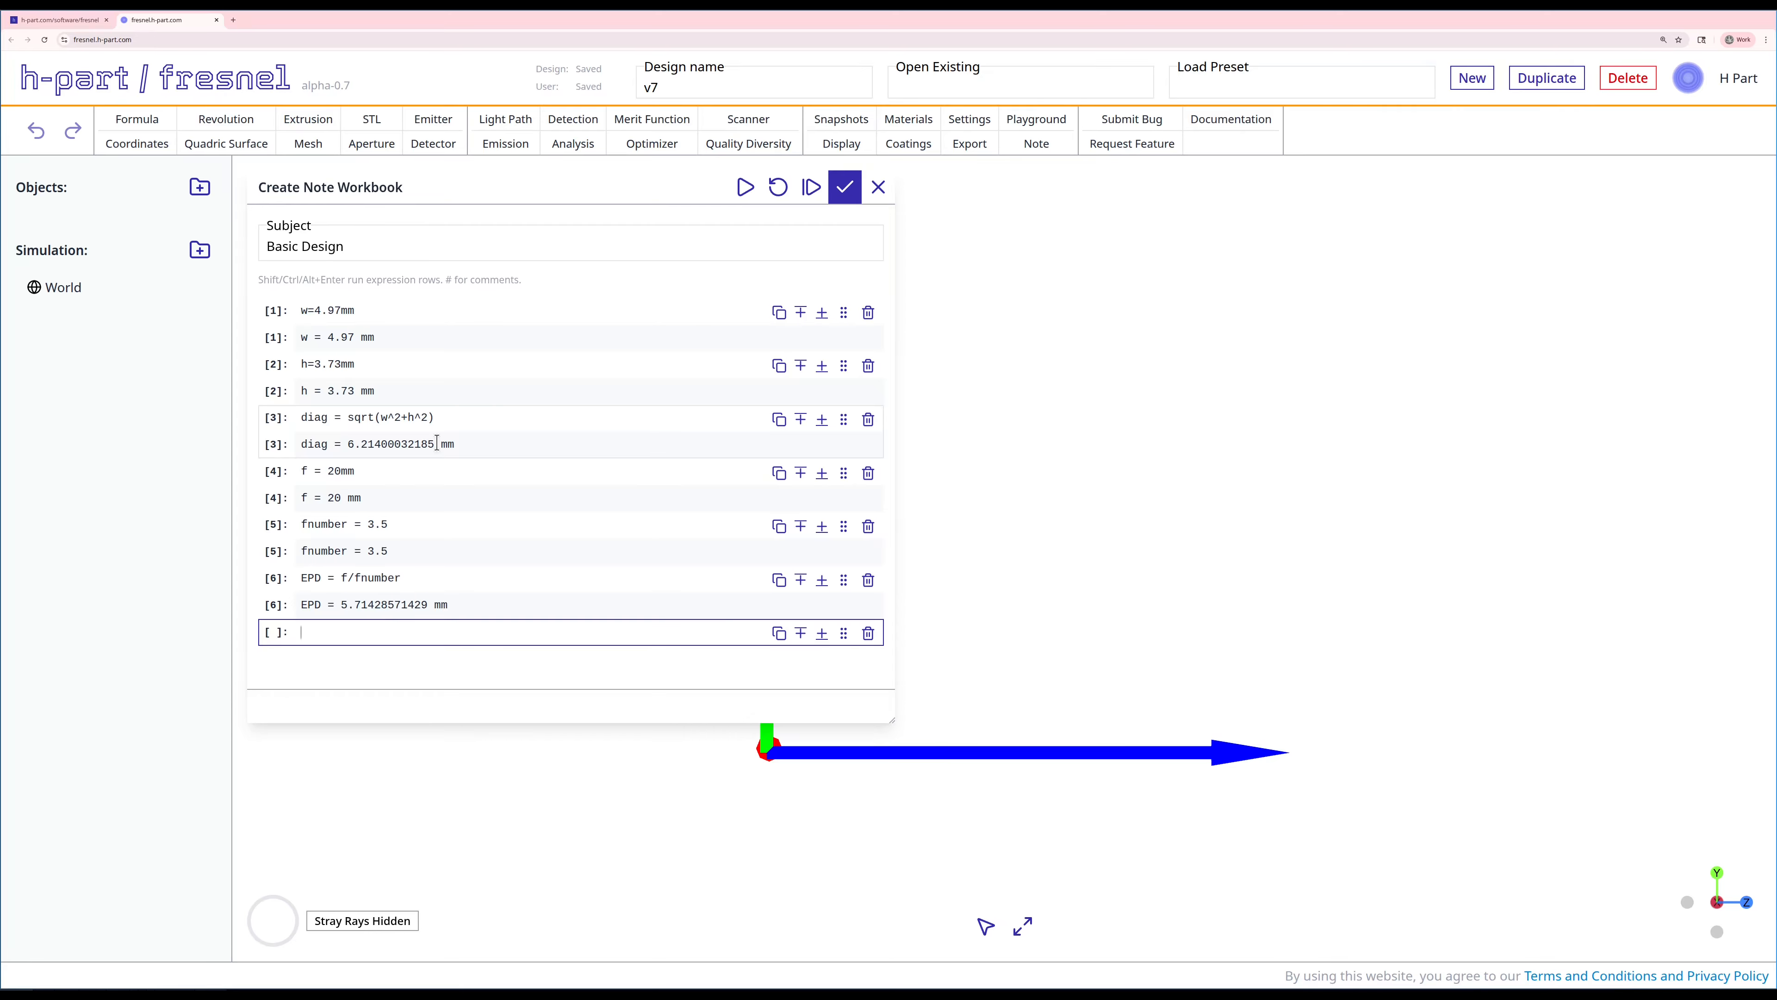
# Add aperture_stop = 4mm, biconcave_diameter = 6mm and biconvex_diameter = 8mm to the note and save it.
pyautogui.write('aperture_stop = 4mm')
pyautogui.hotkey('shift', 'Return')
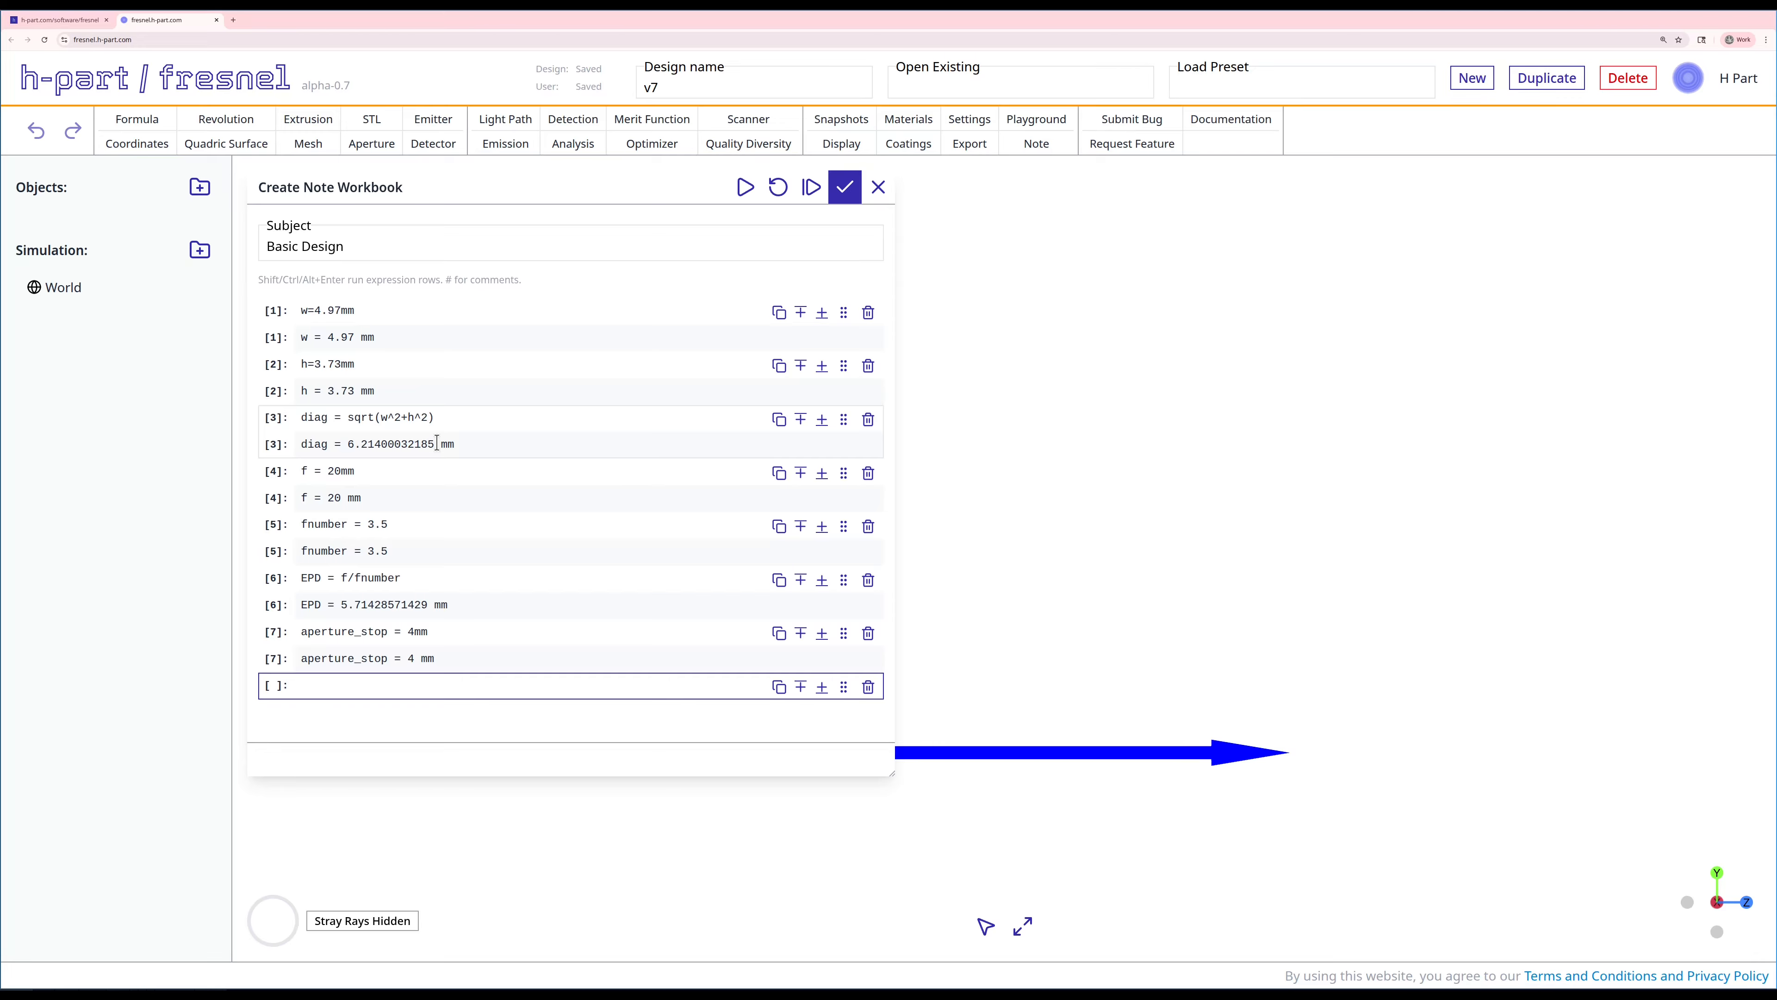
pyautogui.write('biconcave_diameter = 6mm')
pyautogui.hotkey('shift', 'Return')
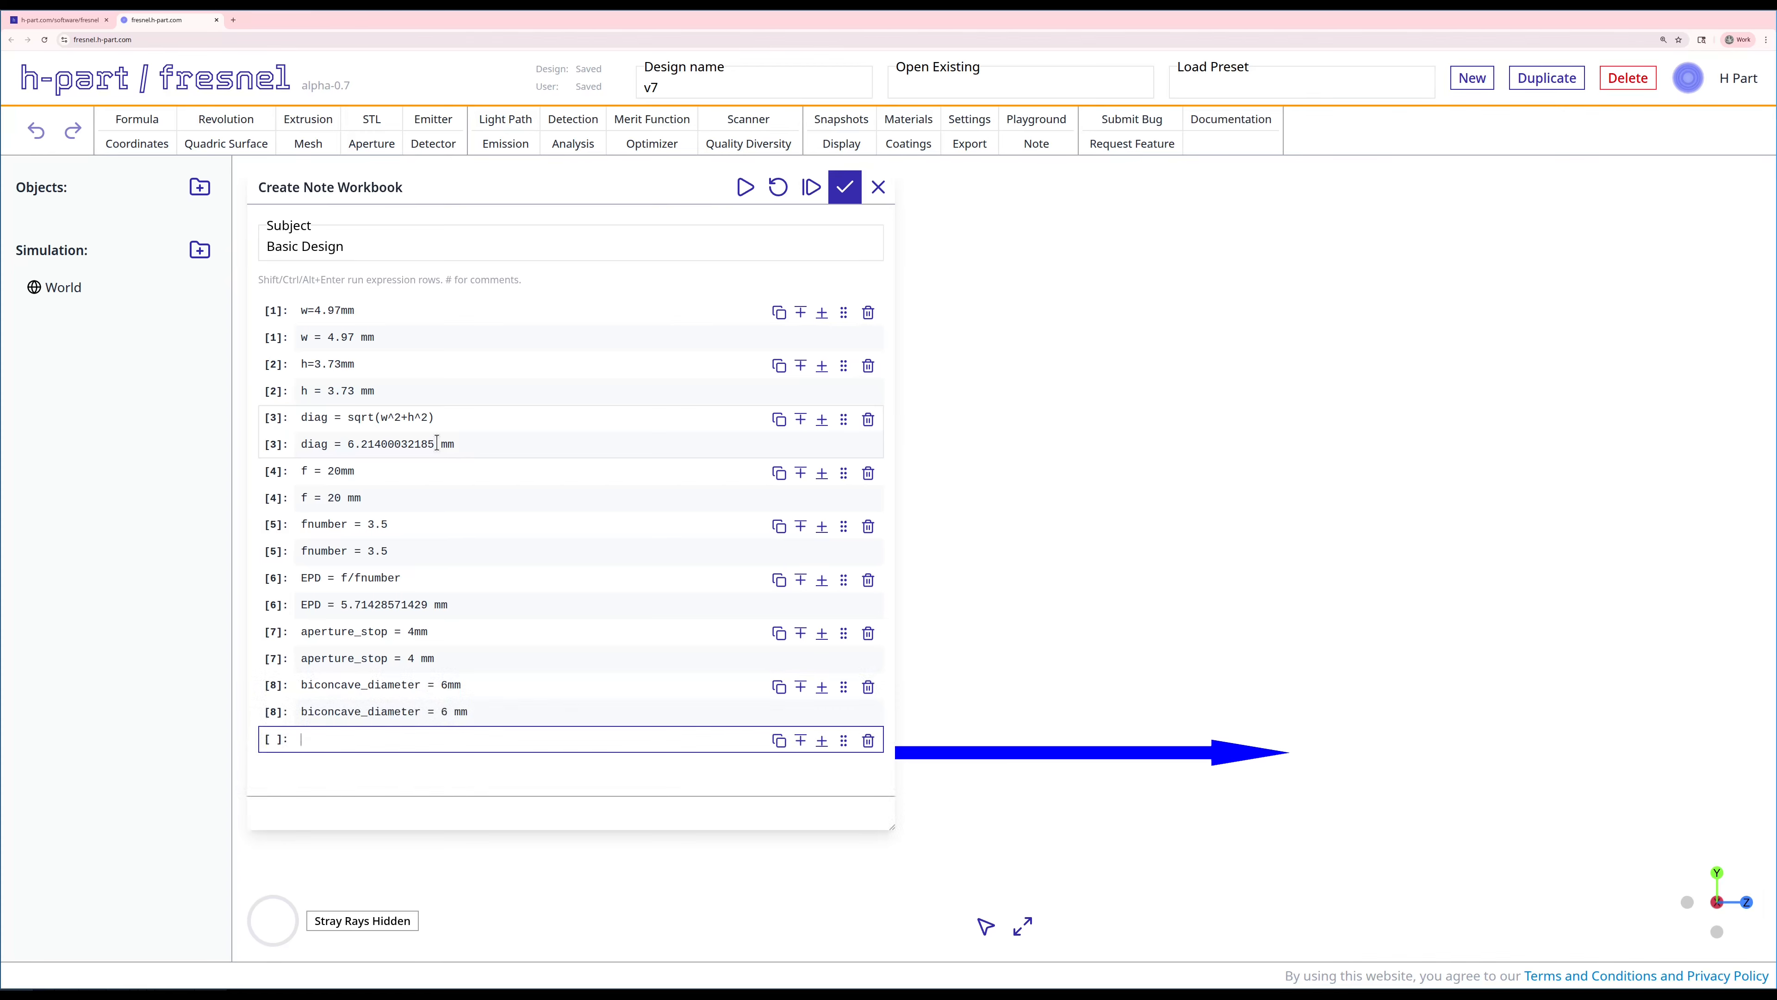
pyautogui.write('biconvex_diameter = 8mm')
pyautogui.hotkey('shift', 'Return')
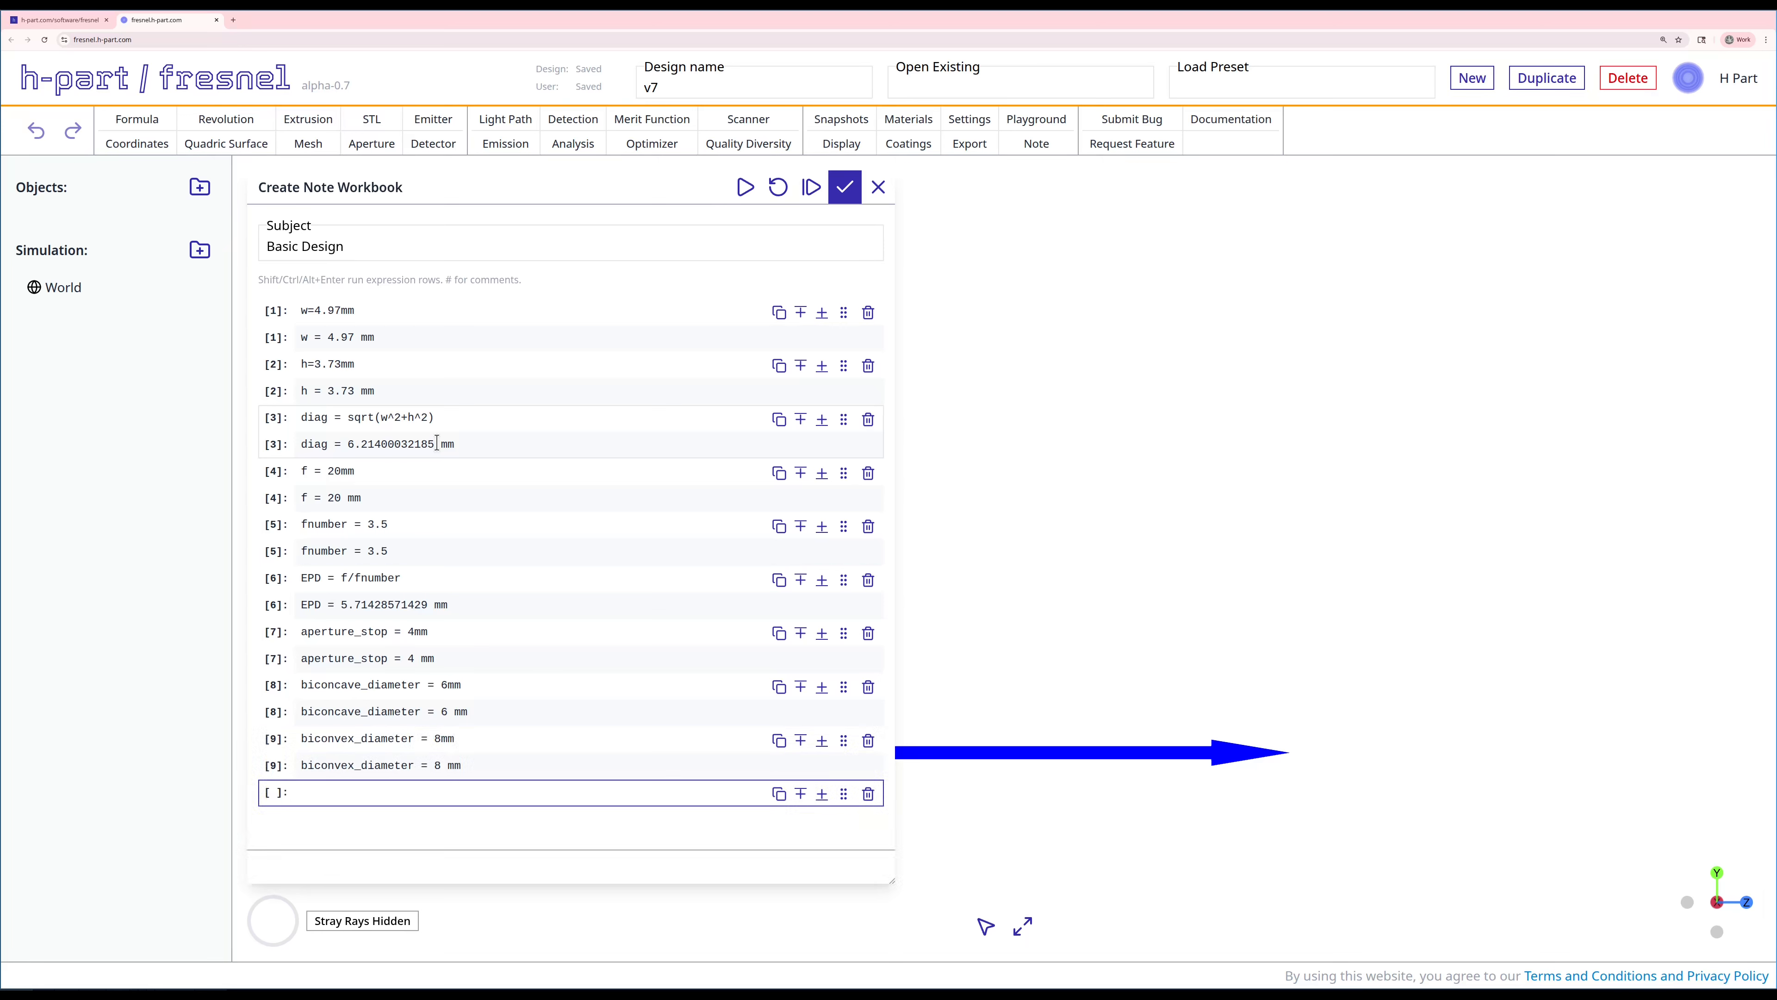
pyautogui.click(855, 187)
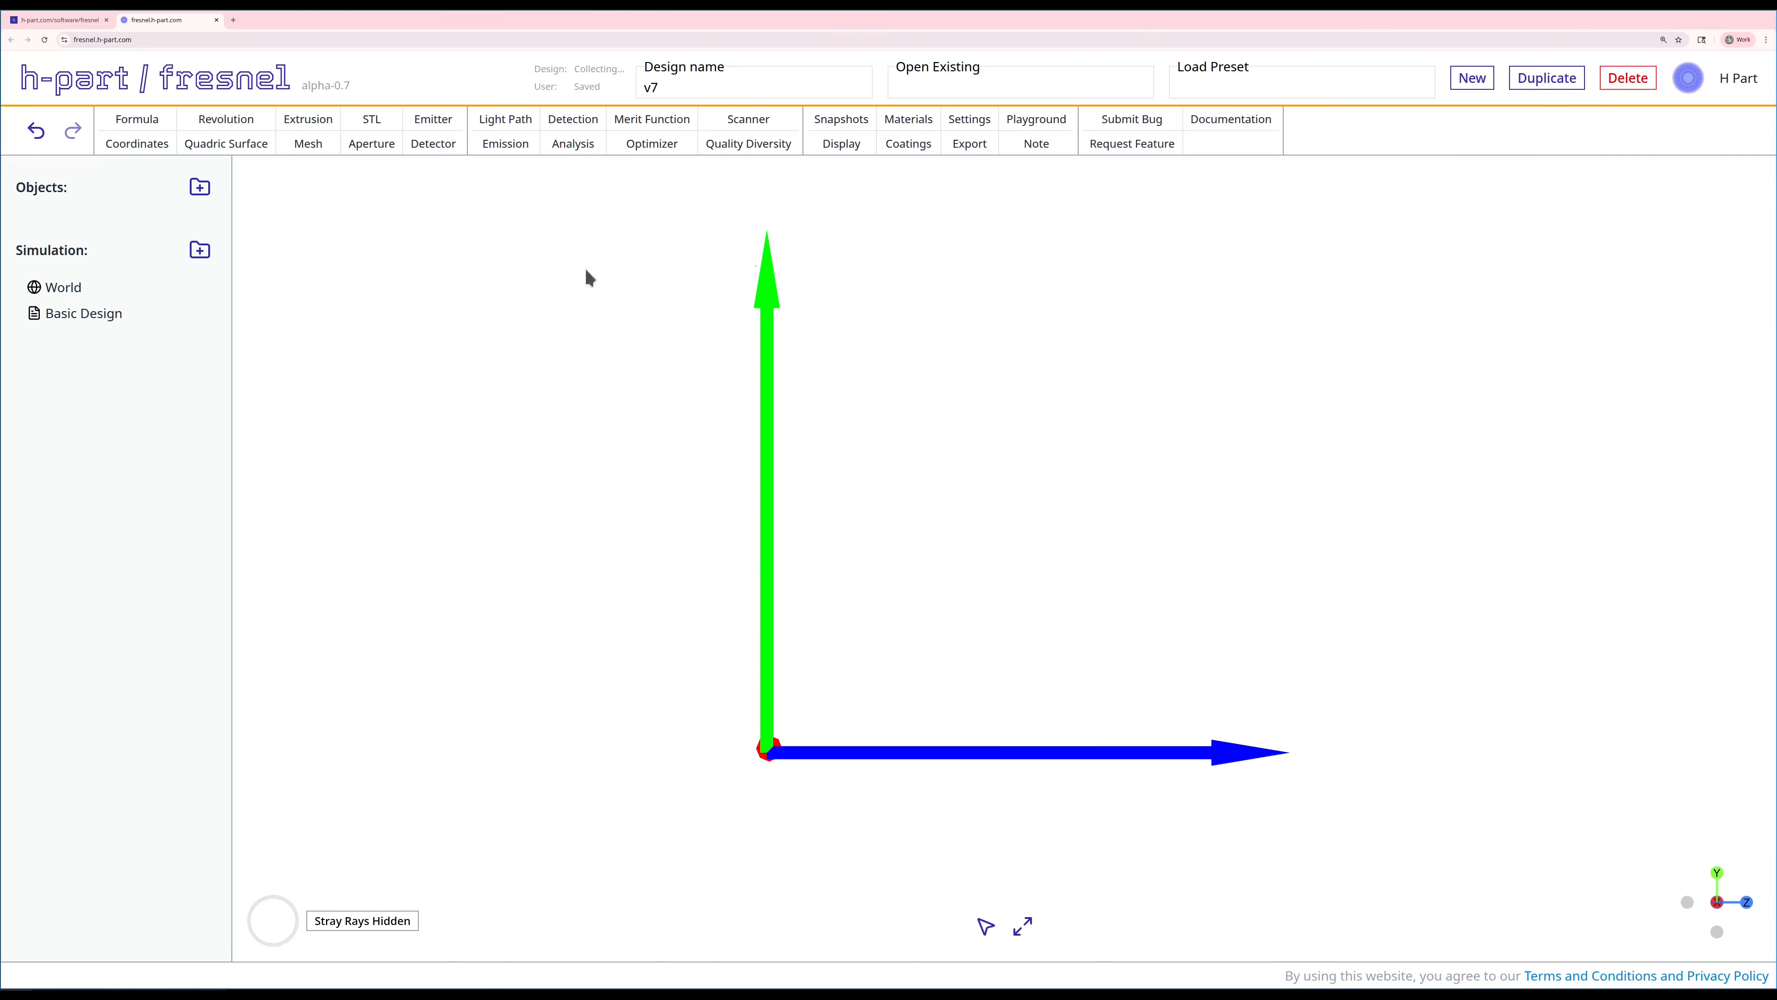
# Start a revolution body from the BCX preset with a diameter of 8 mm and a center thickness of 3 mm.
pyautogui.click(207, 124)
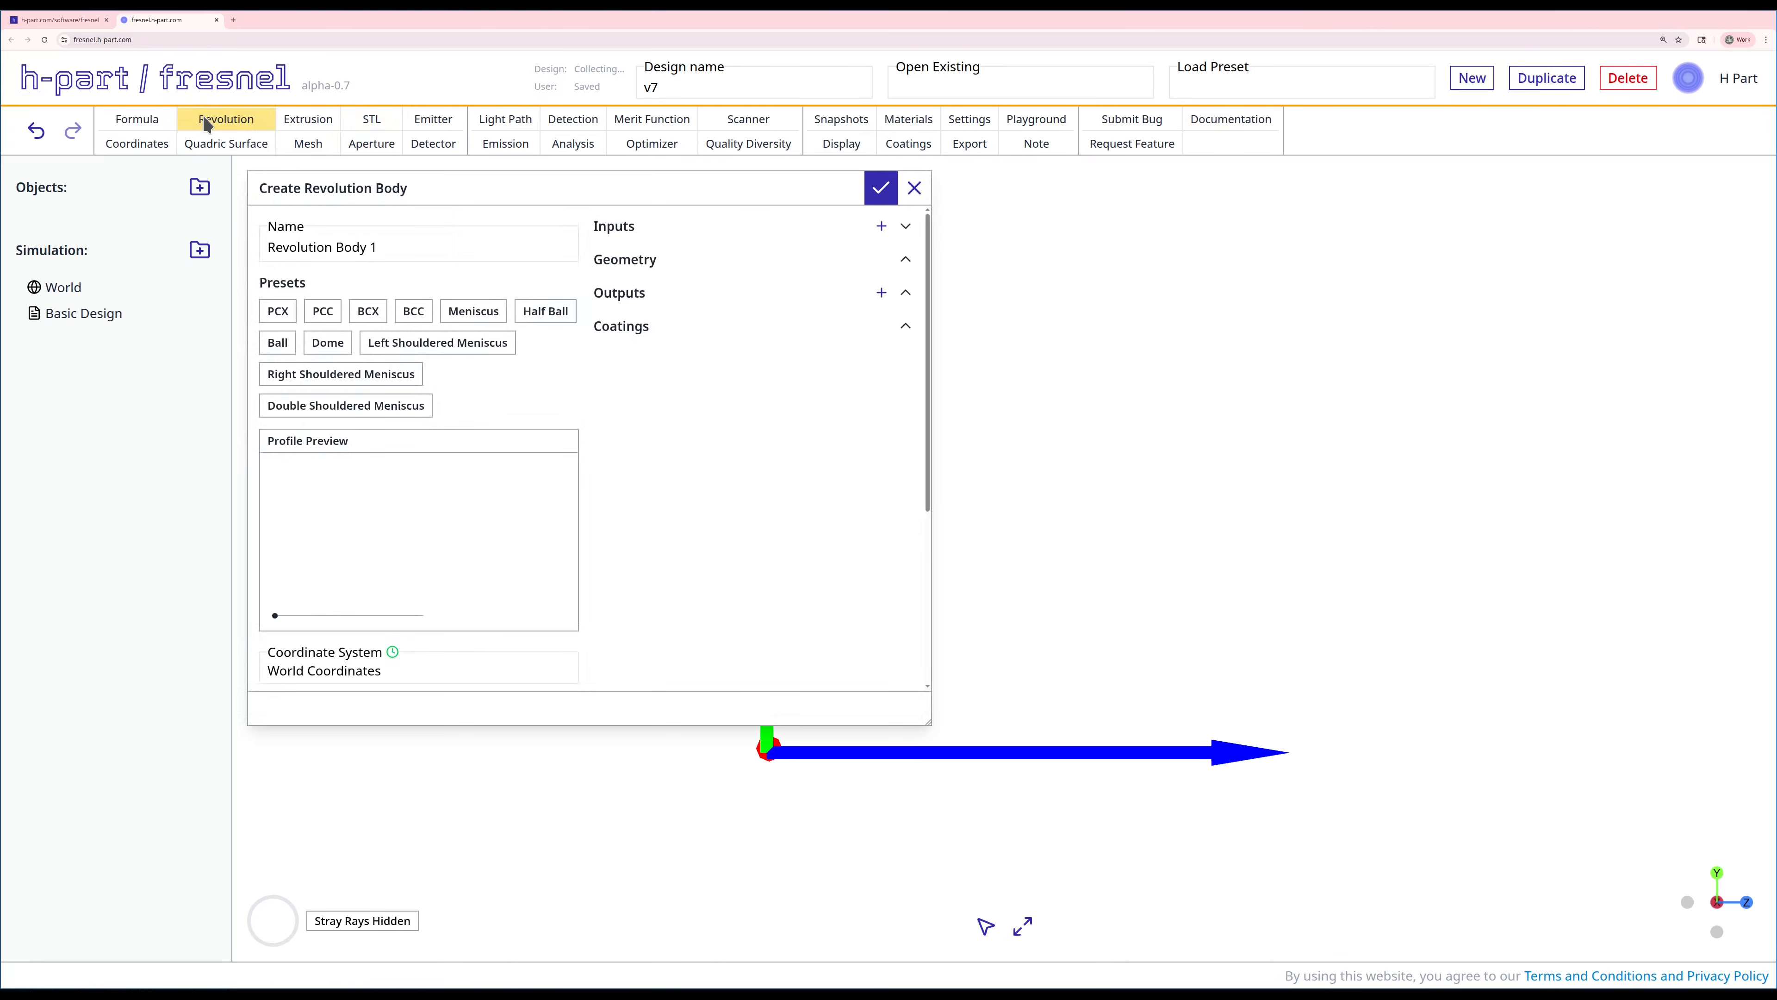
pyautogui.click(364, 313)
pyautogui.doubleClick(638, 400)
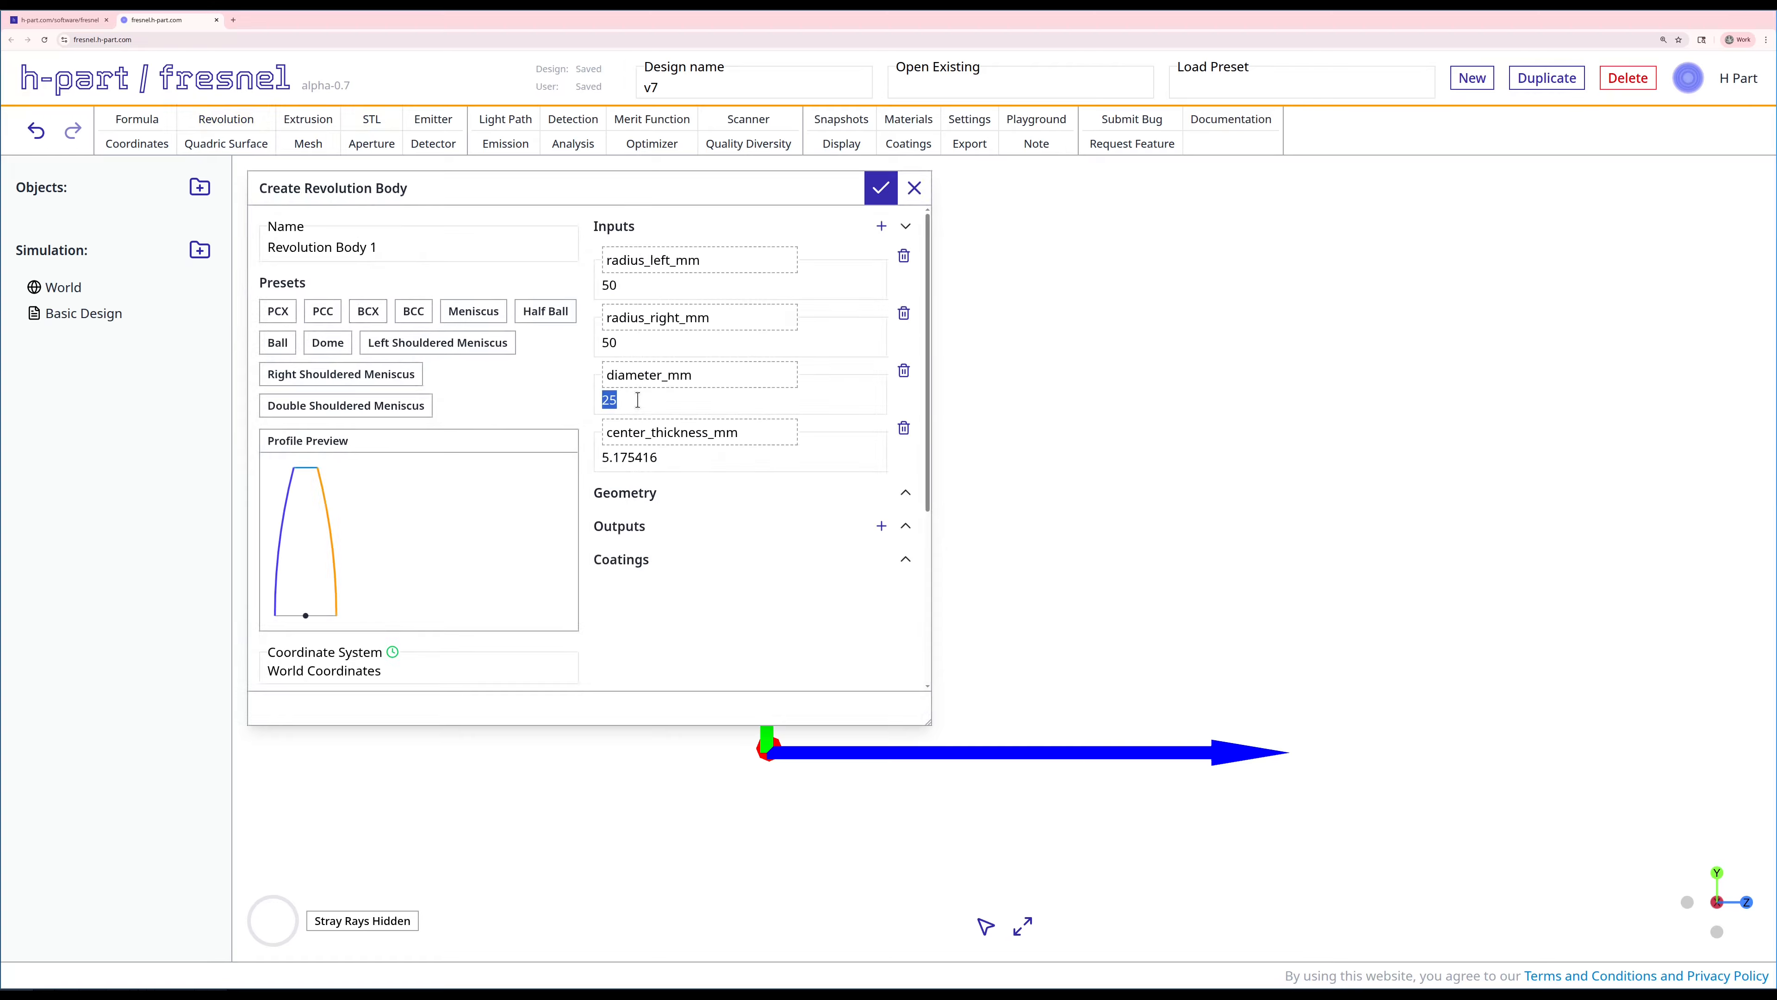
pyautogui.write('8')
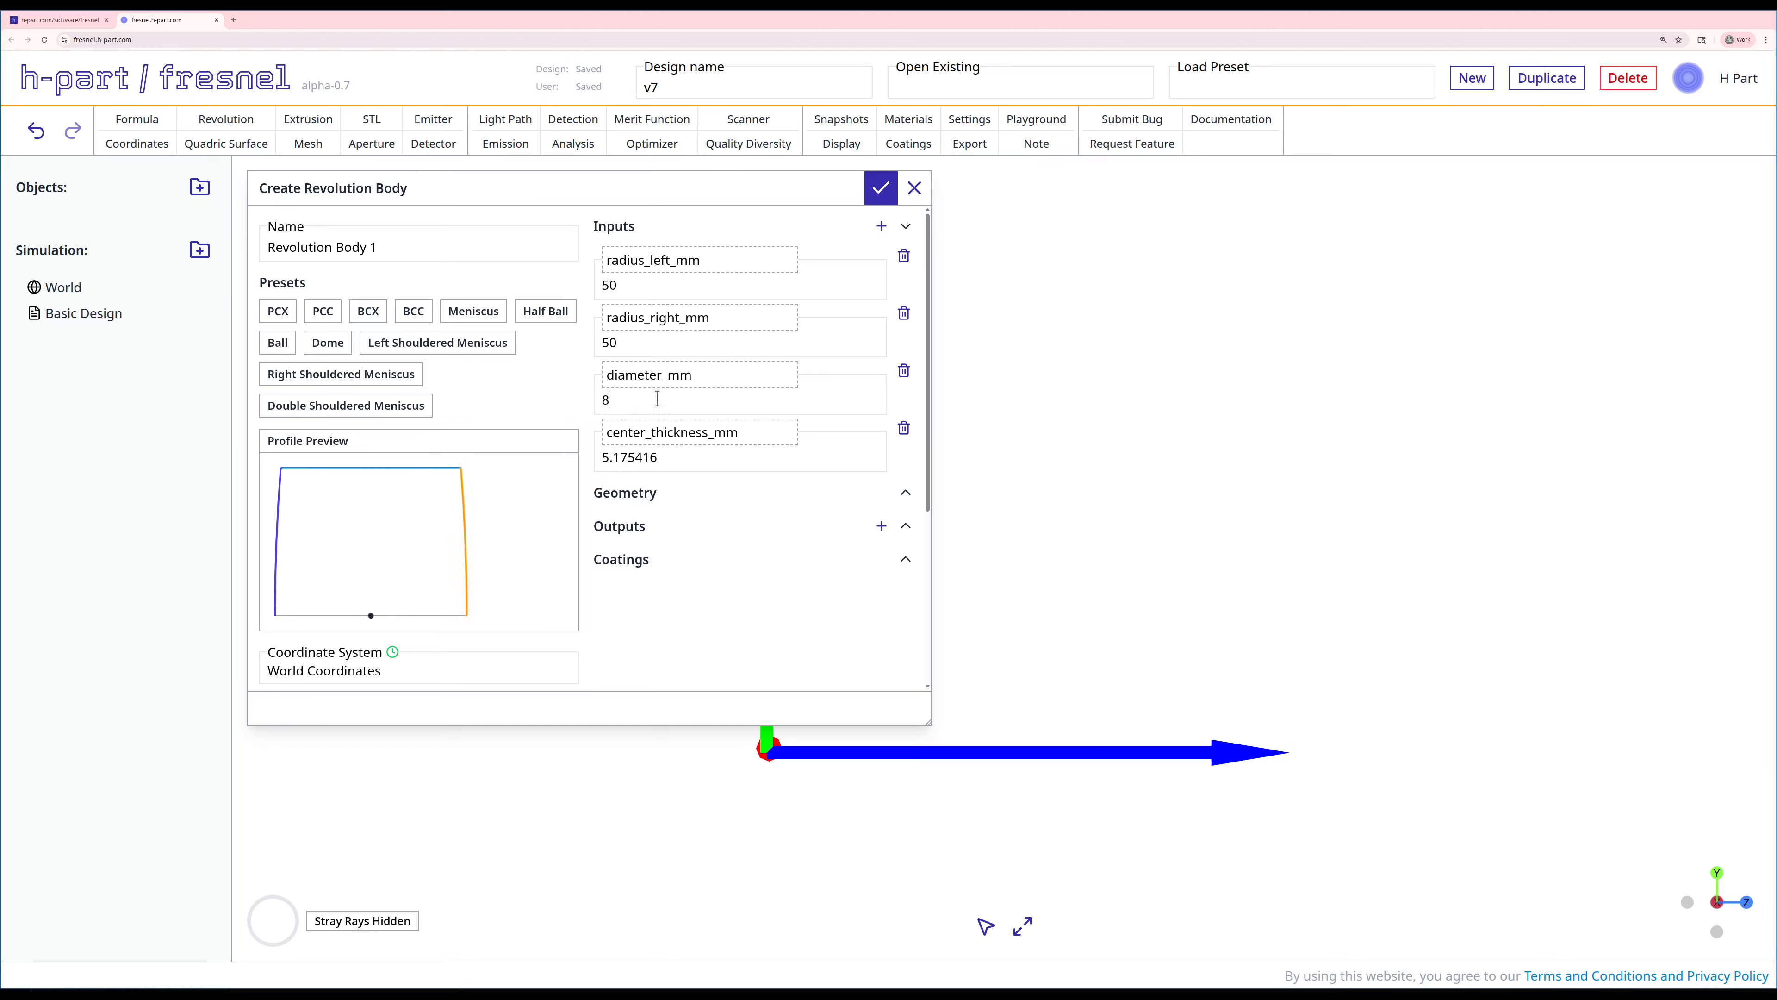
pyautogui.doubleClick(661, 458)
pyautogui.write('3')
# Set the biconvex lens material to N-LAK9 and create the body.
pyautogui.scroll(-1, 619, 664)
pyautogui.scroll(-3, 619, 663)
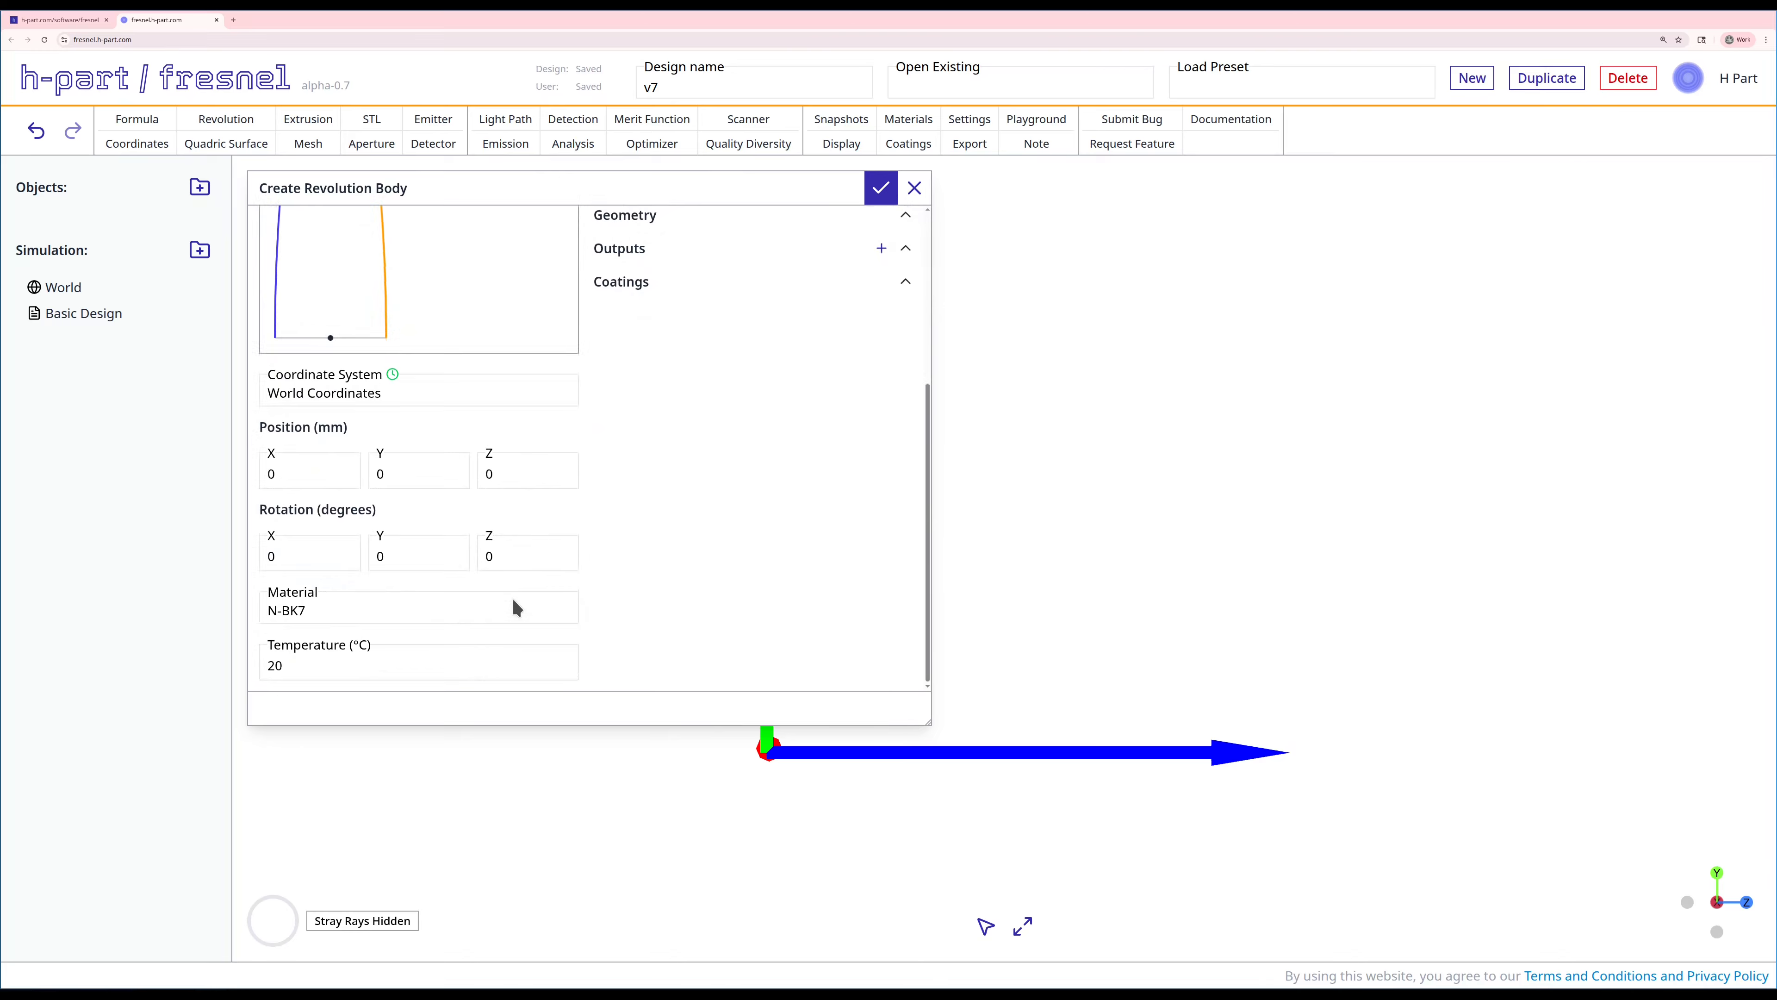
pyautogui.click(486, 608)
pyautogui.hotkey('ctrl', 'a')
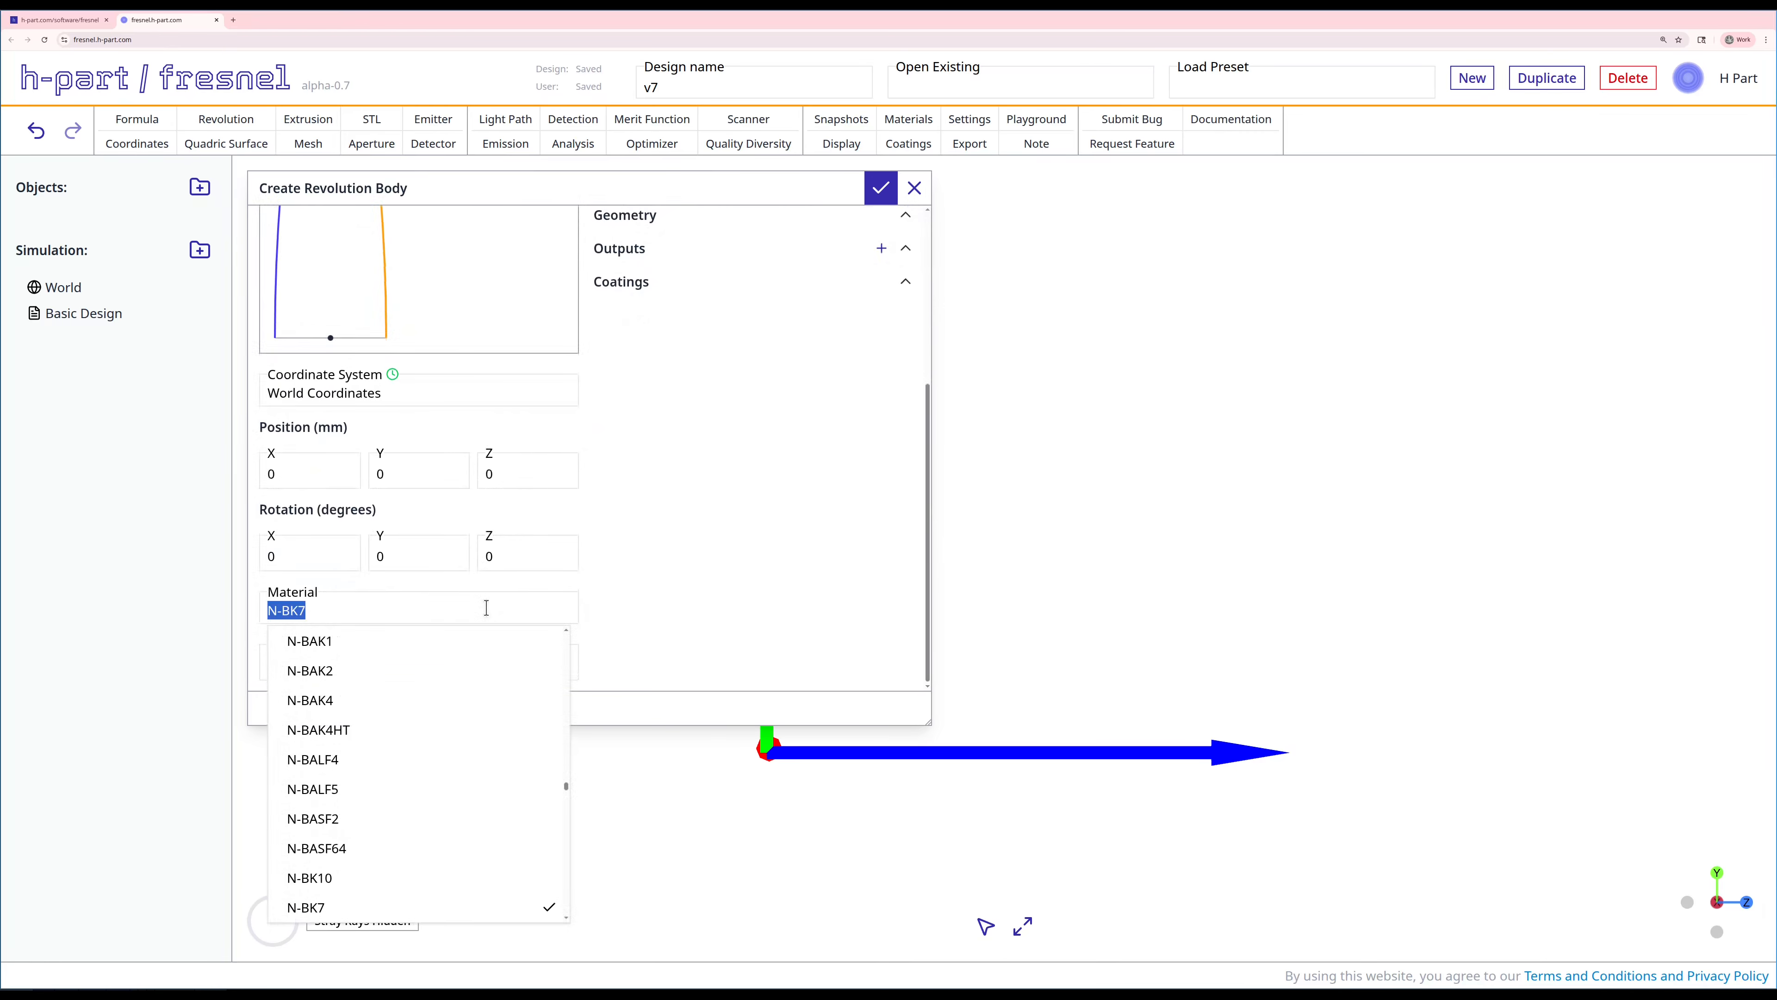
pyautogui.write('lak9')
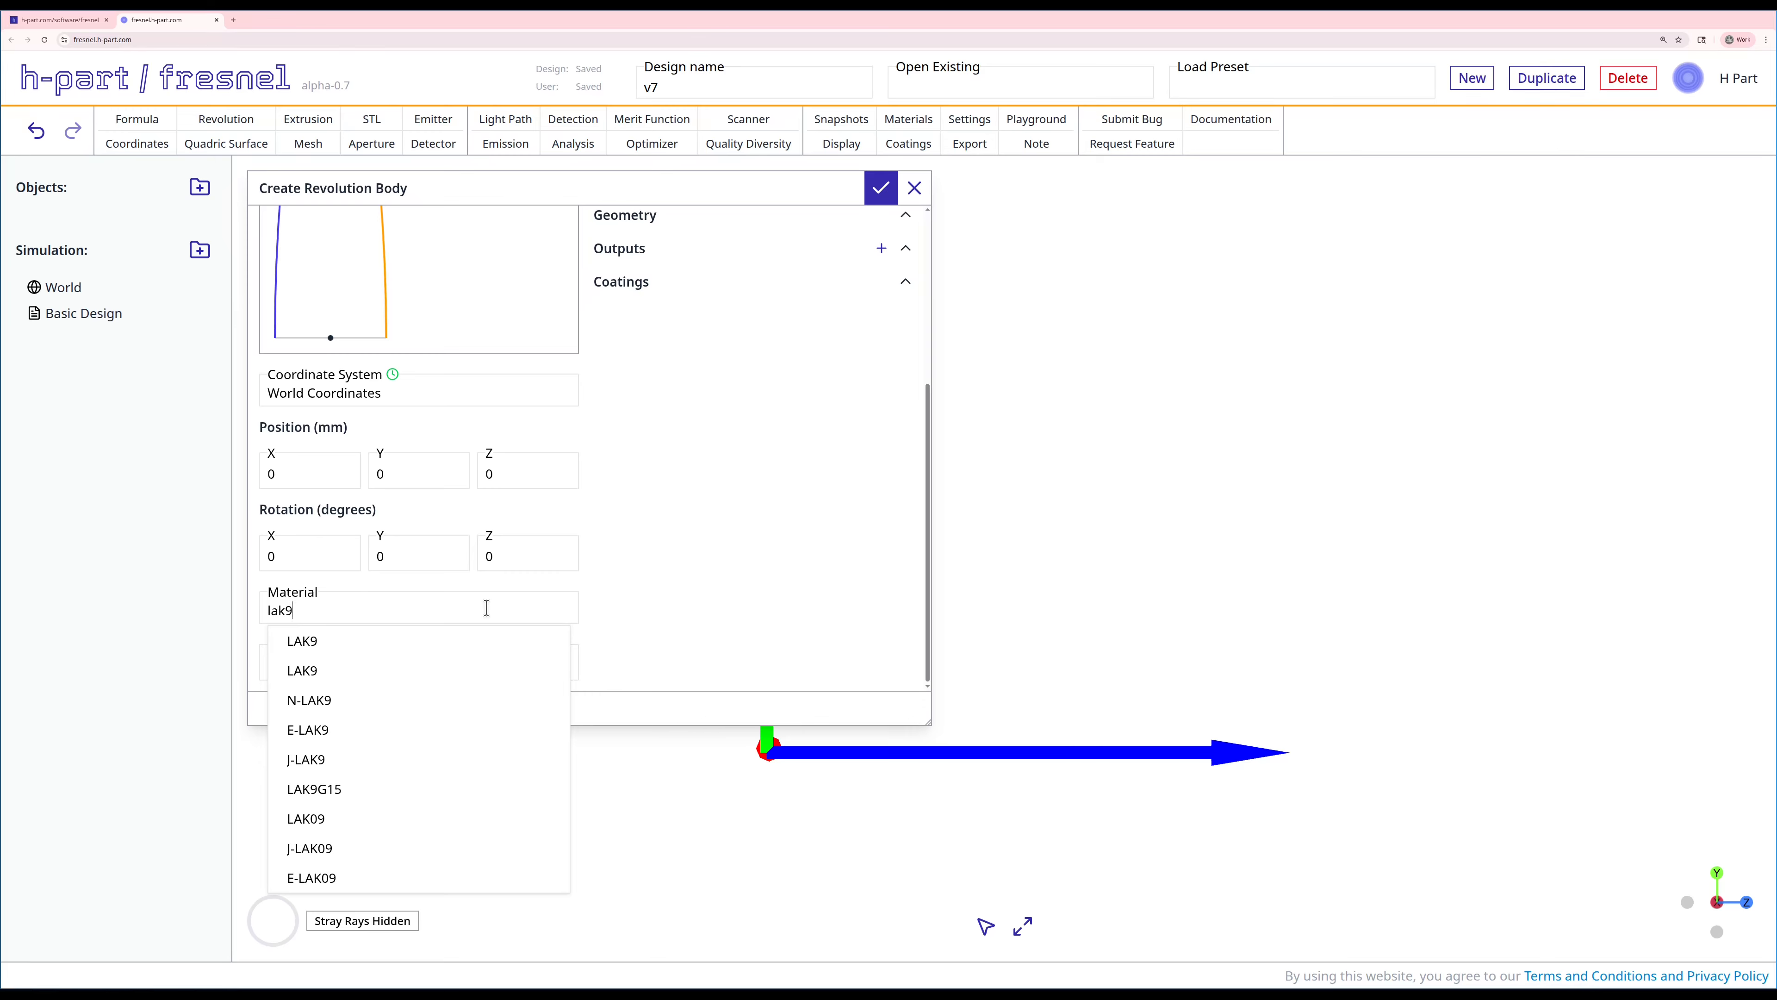
pyautogui.click(376, 700)
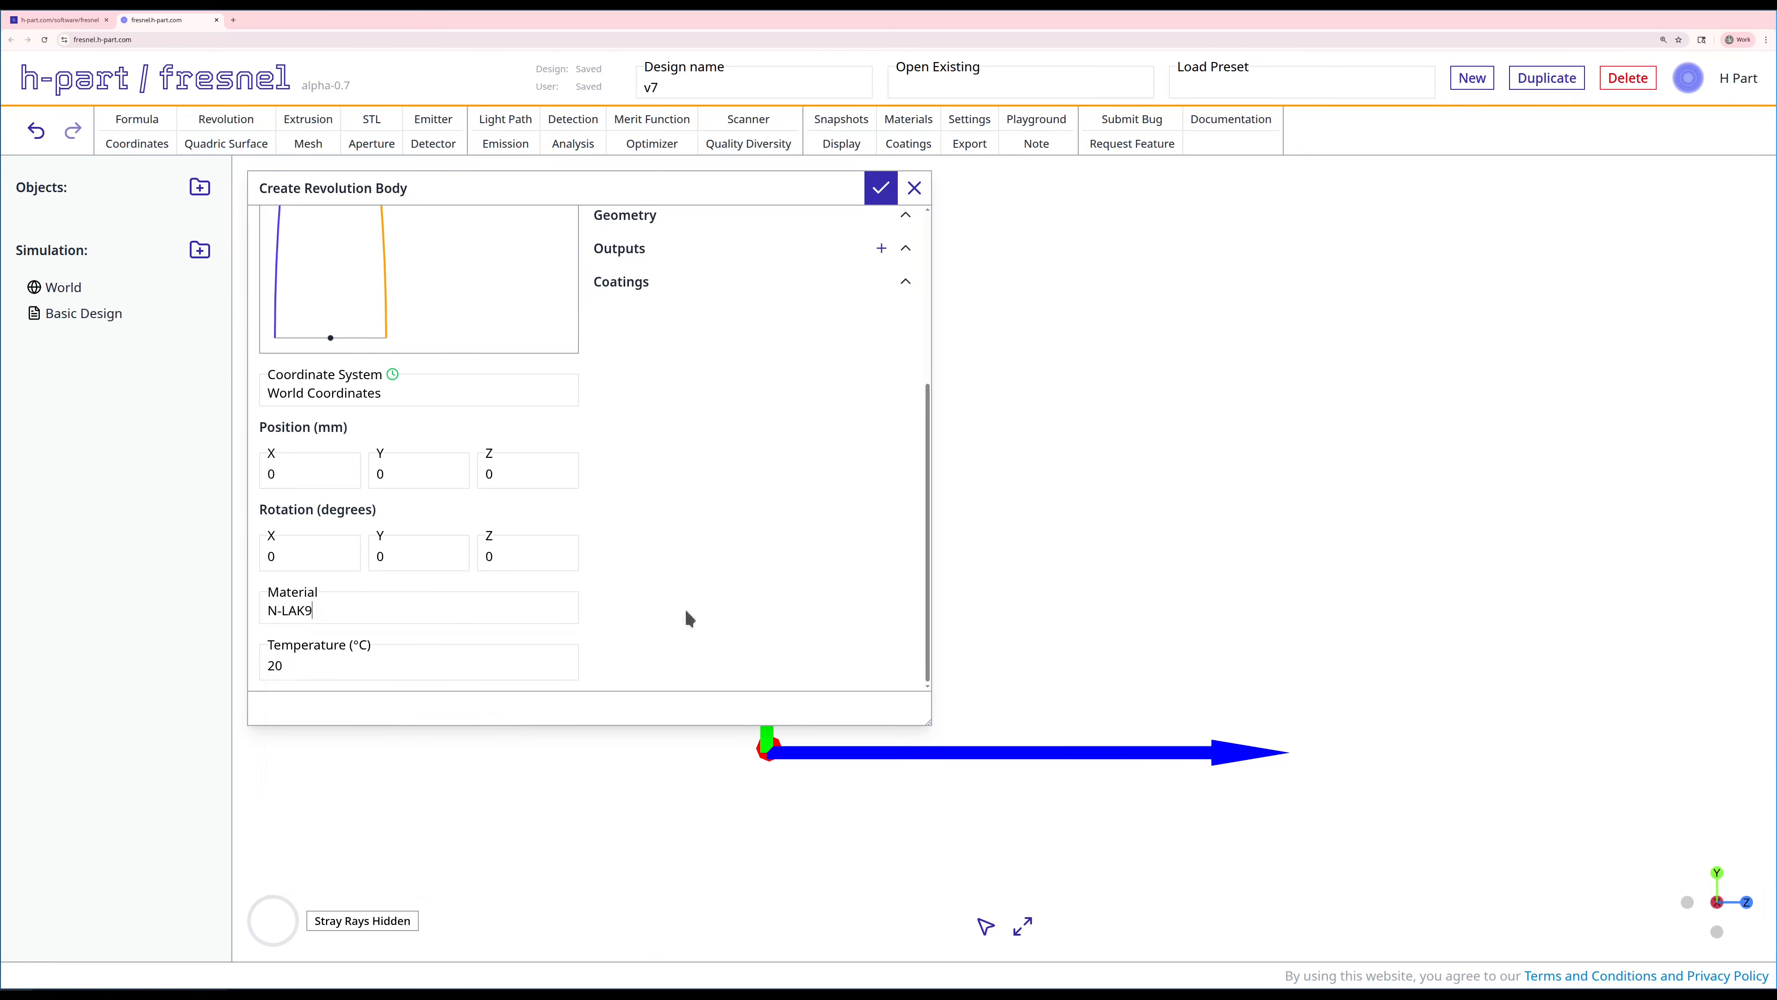
pyautogui.scroll(4, 698, 530)
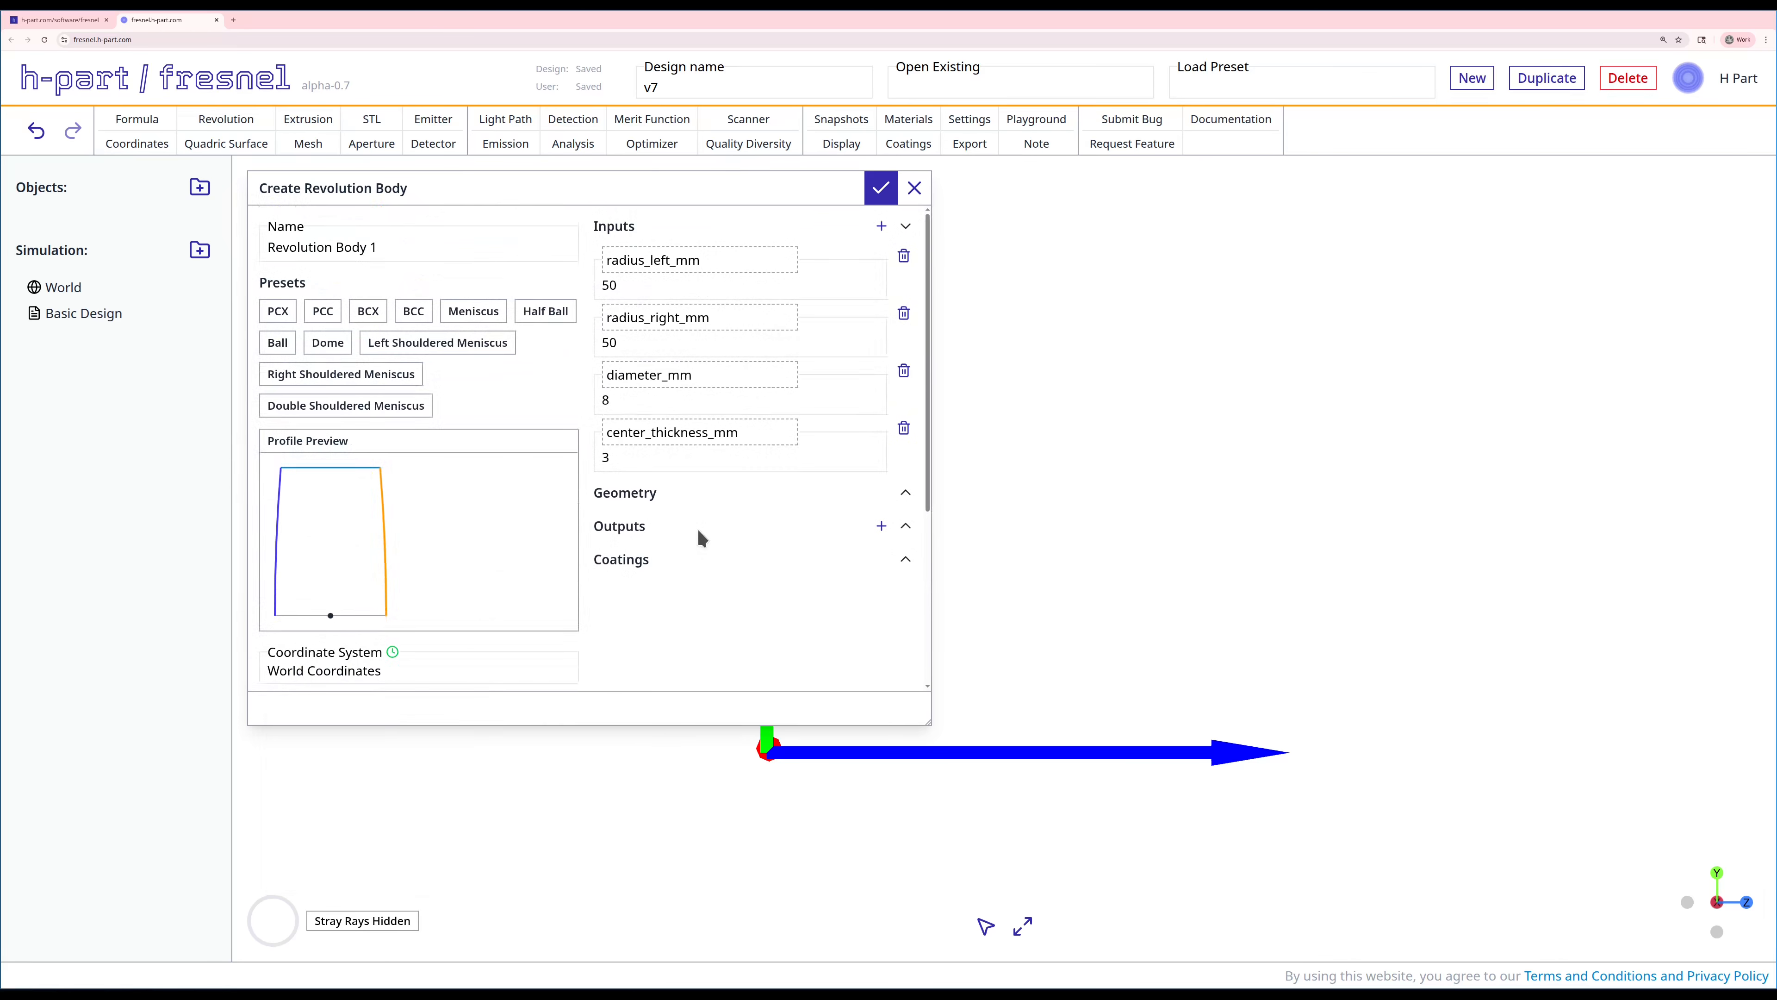
pyautogui.scroll(-4, 697, 531)
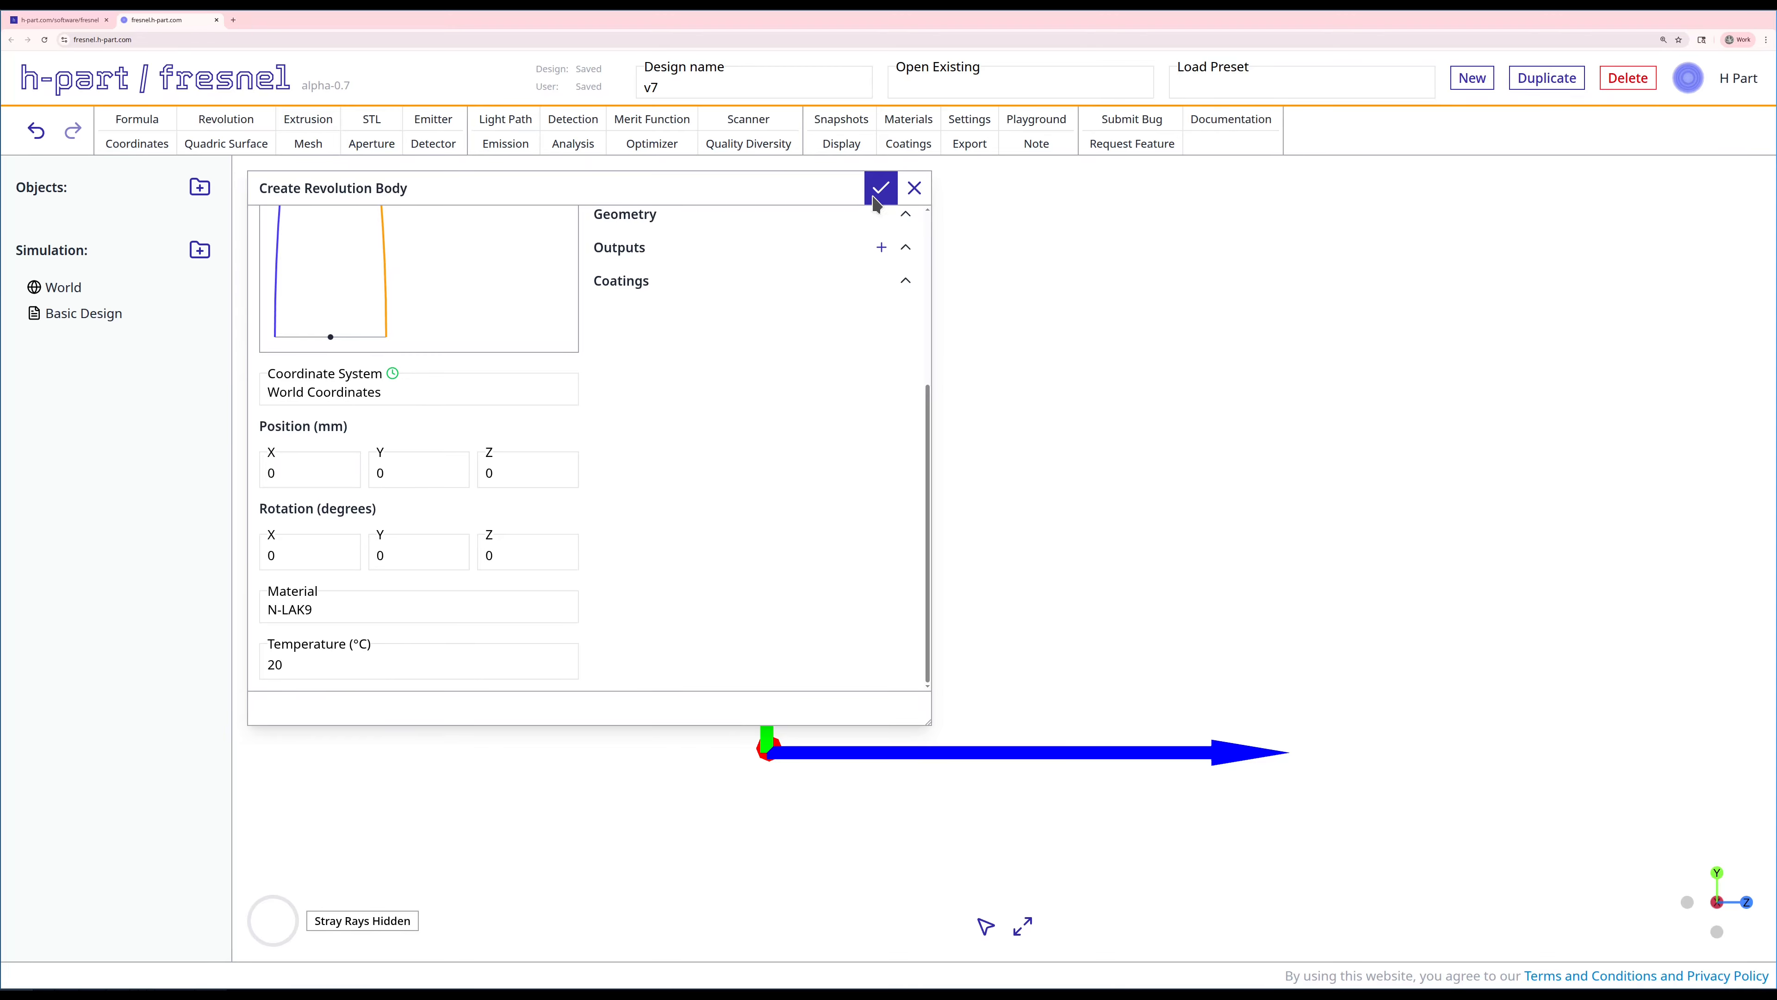
pyautogui.click(873, 199)
# Start a second revolution body from the BCC preset with a diameter of 6 mm and a center thickness of 1 mm.
pyautogui.scroll(-5, 821, 261)
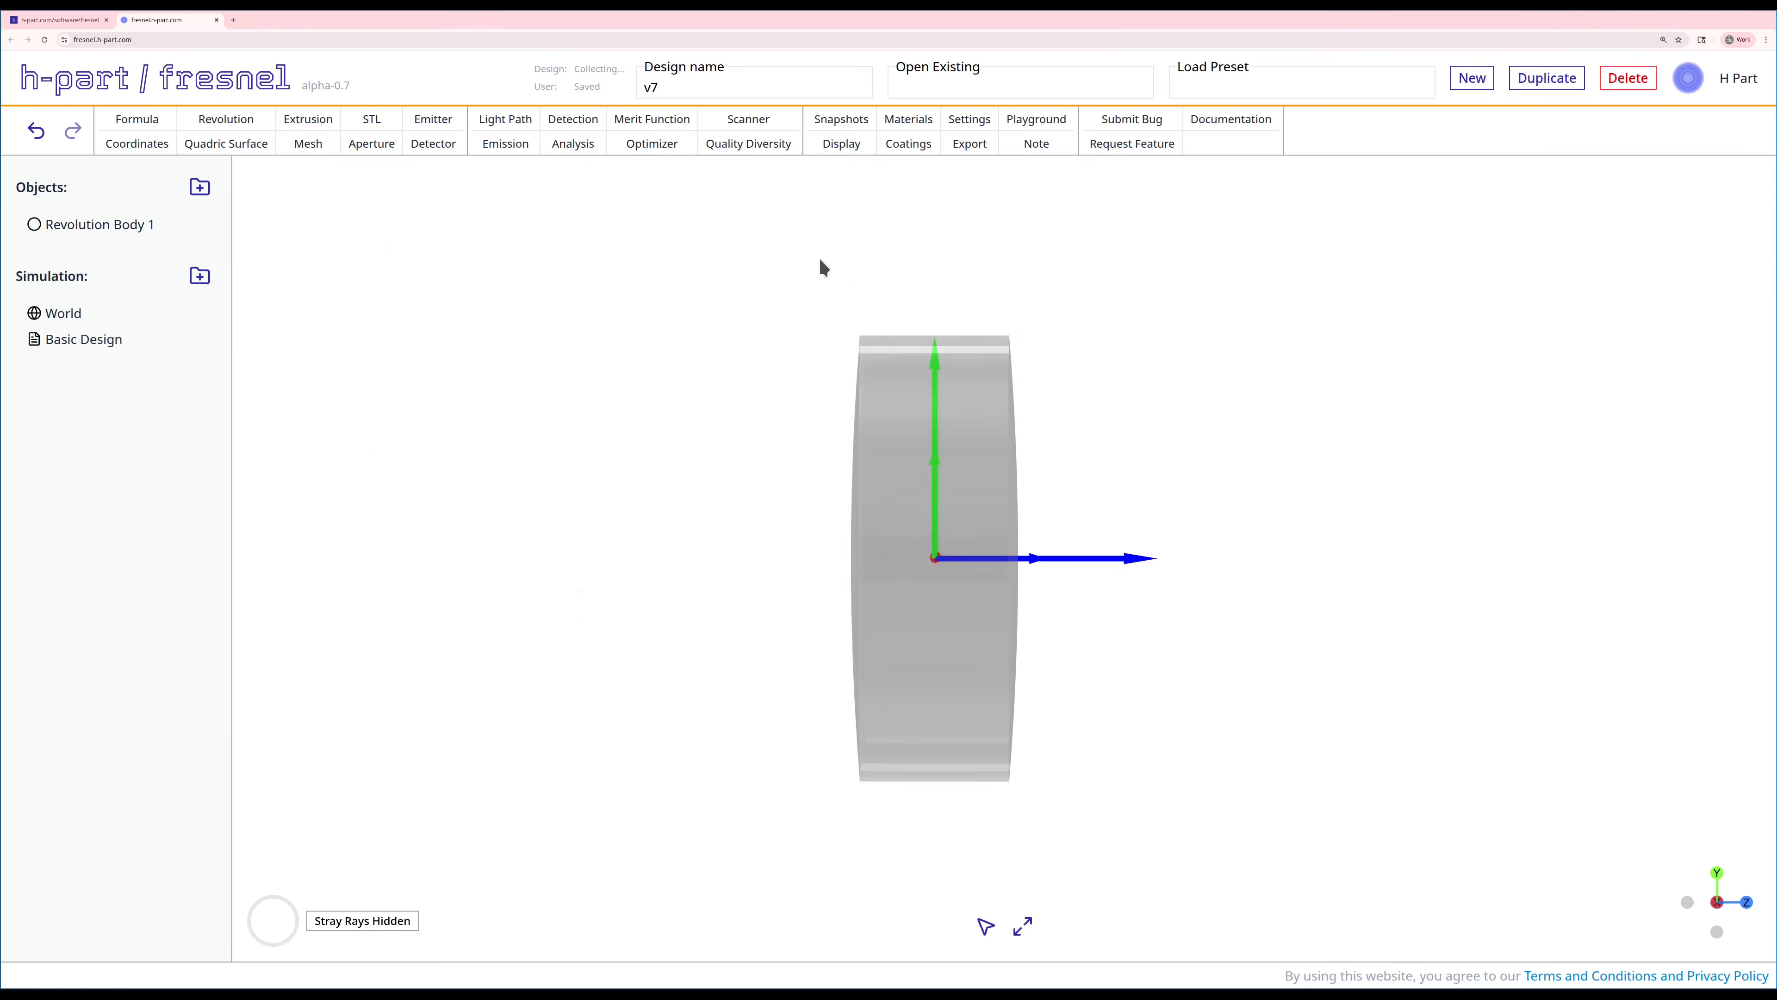
pyautogui.moveTo(820, 275); pyautogui.dragTo(570, 280)
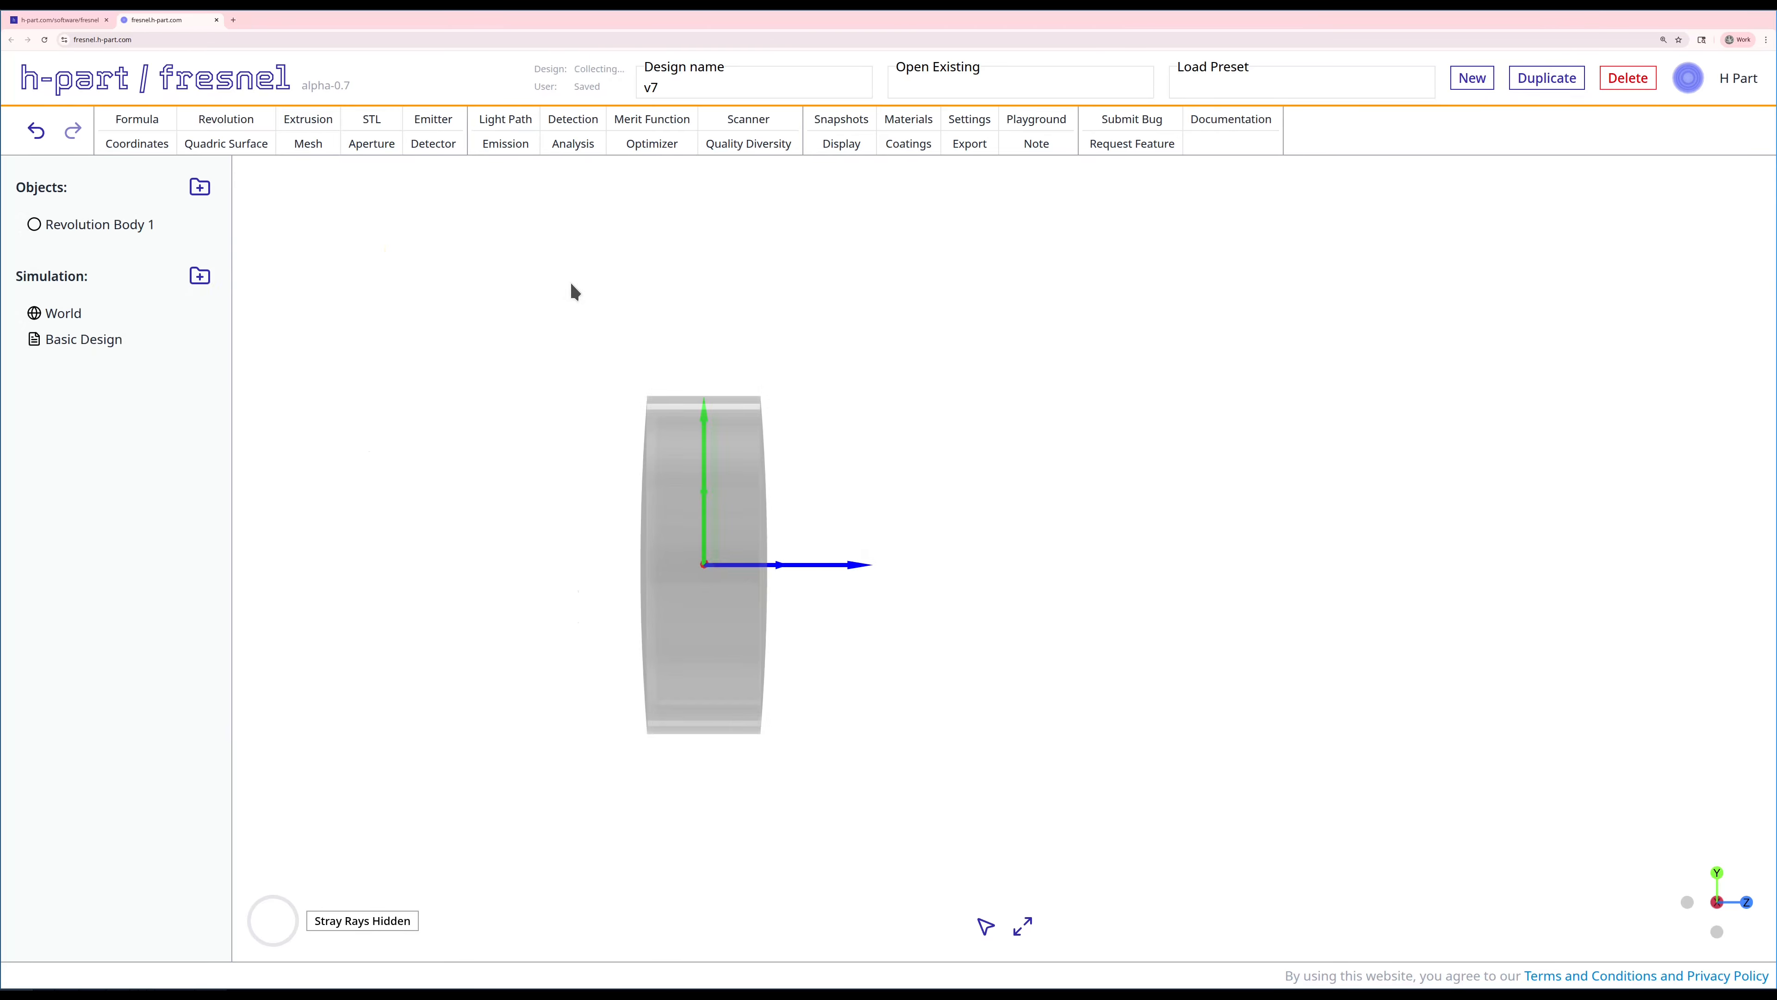
pyautogui.click(224, 120)
pyautogui.click(403, 319)
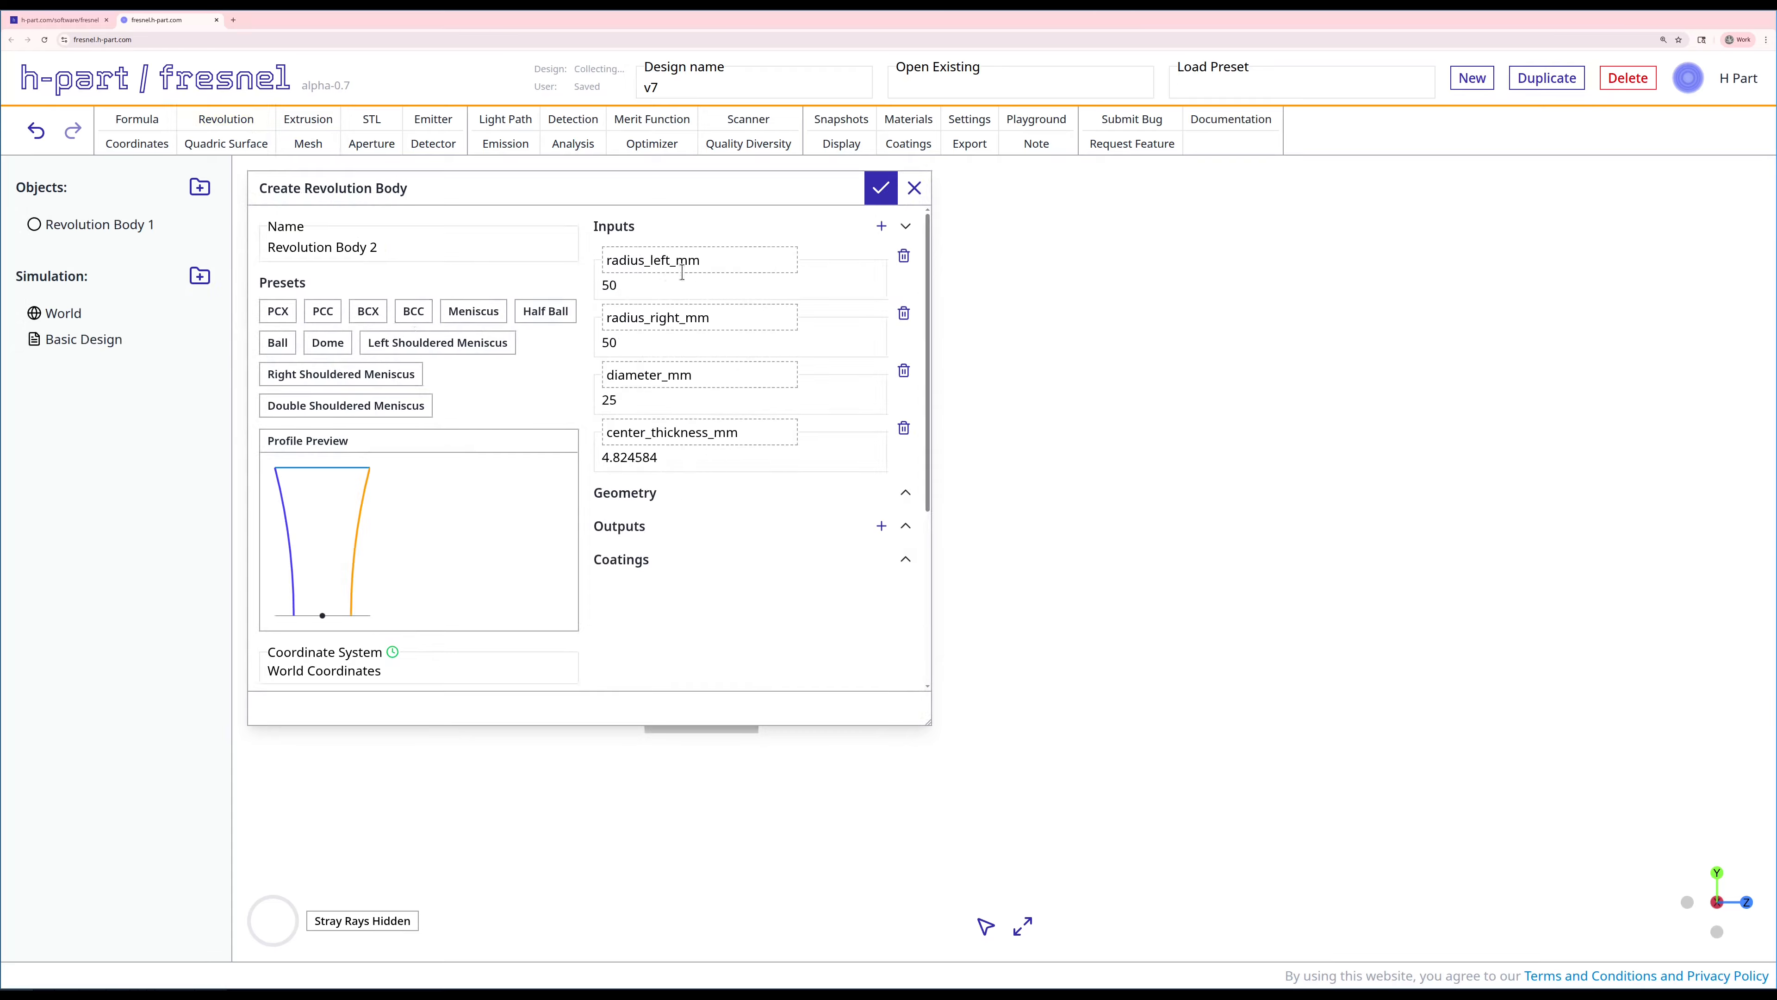
pyautogui.doubleClick(639, 401)
pyautogui.write('6')
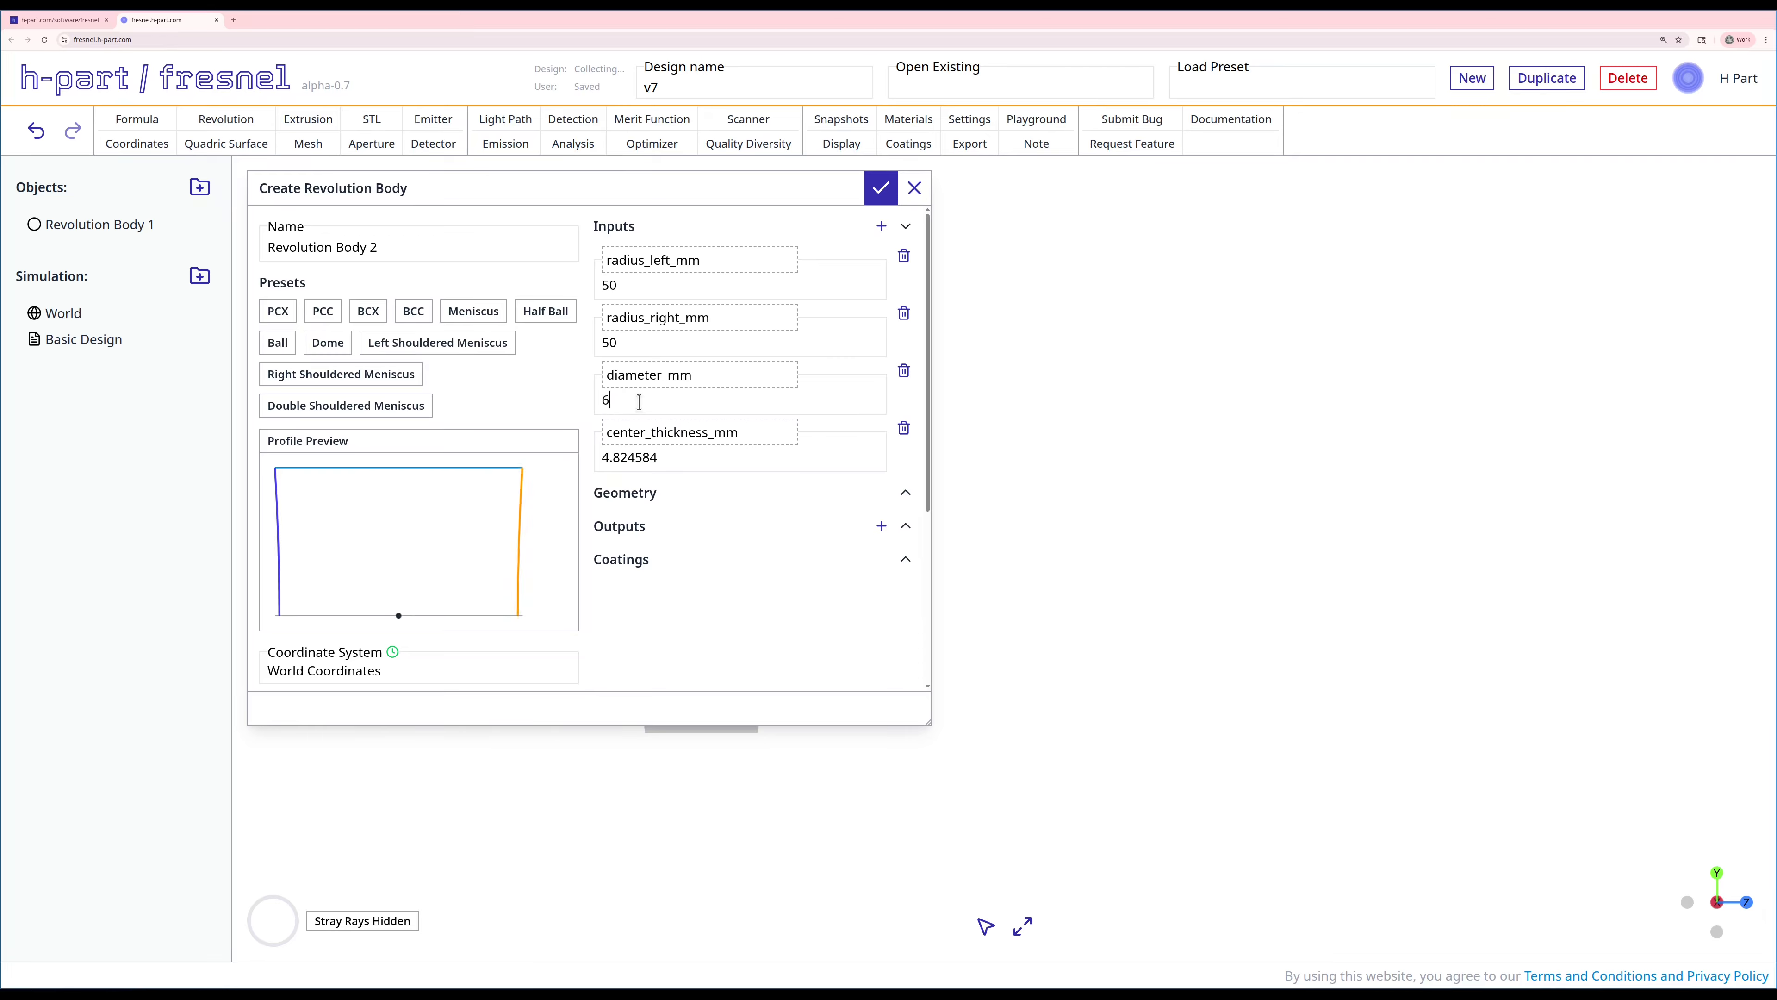
pyautogui.doubleClick(636, 456)
pyautogui.write('1')
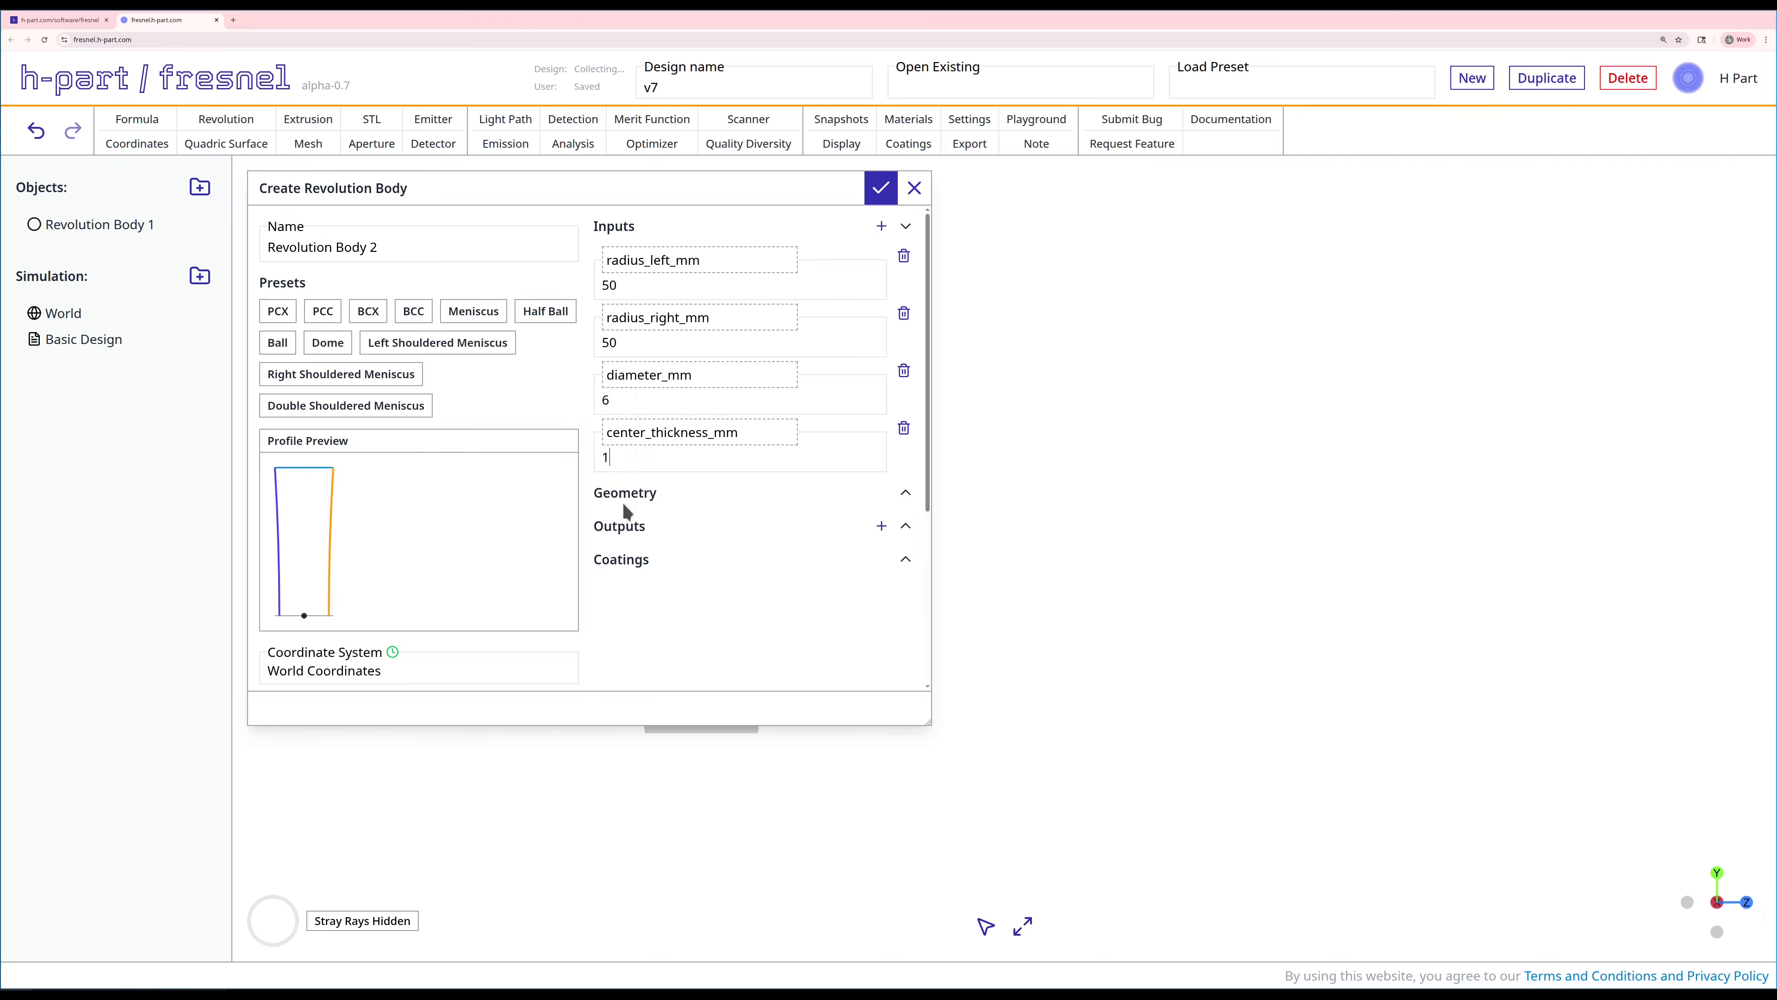
# Set the biconcave lens material to N-SF4.
pyautogui.scroll(-3, 542, 630)
pyautogui.click(297, 609)
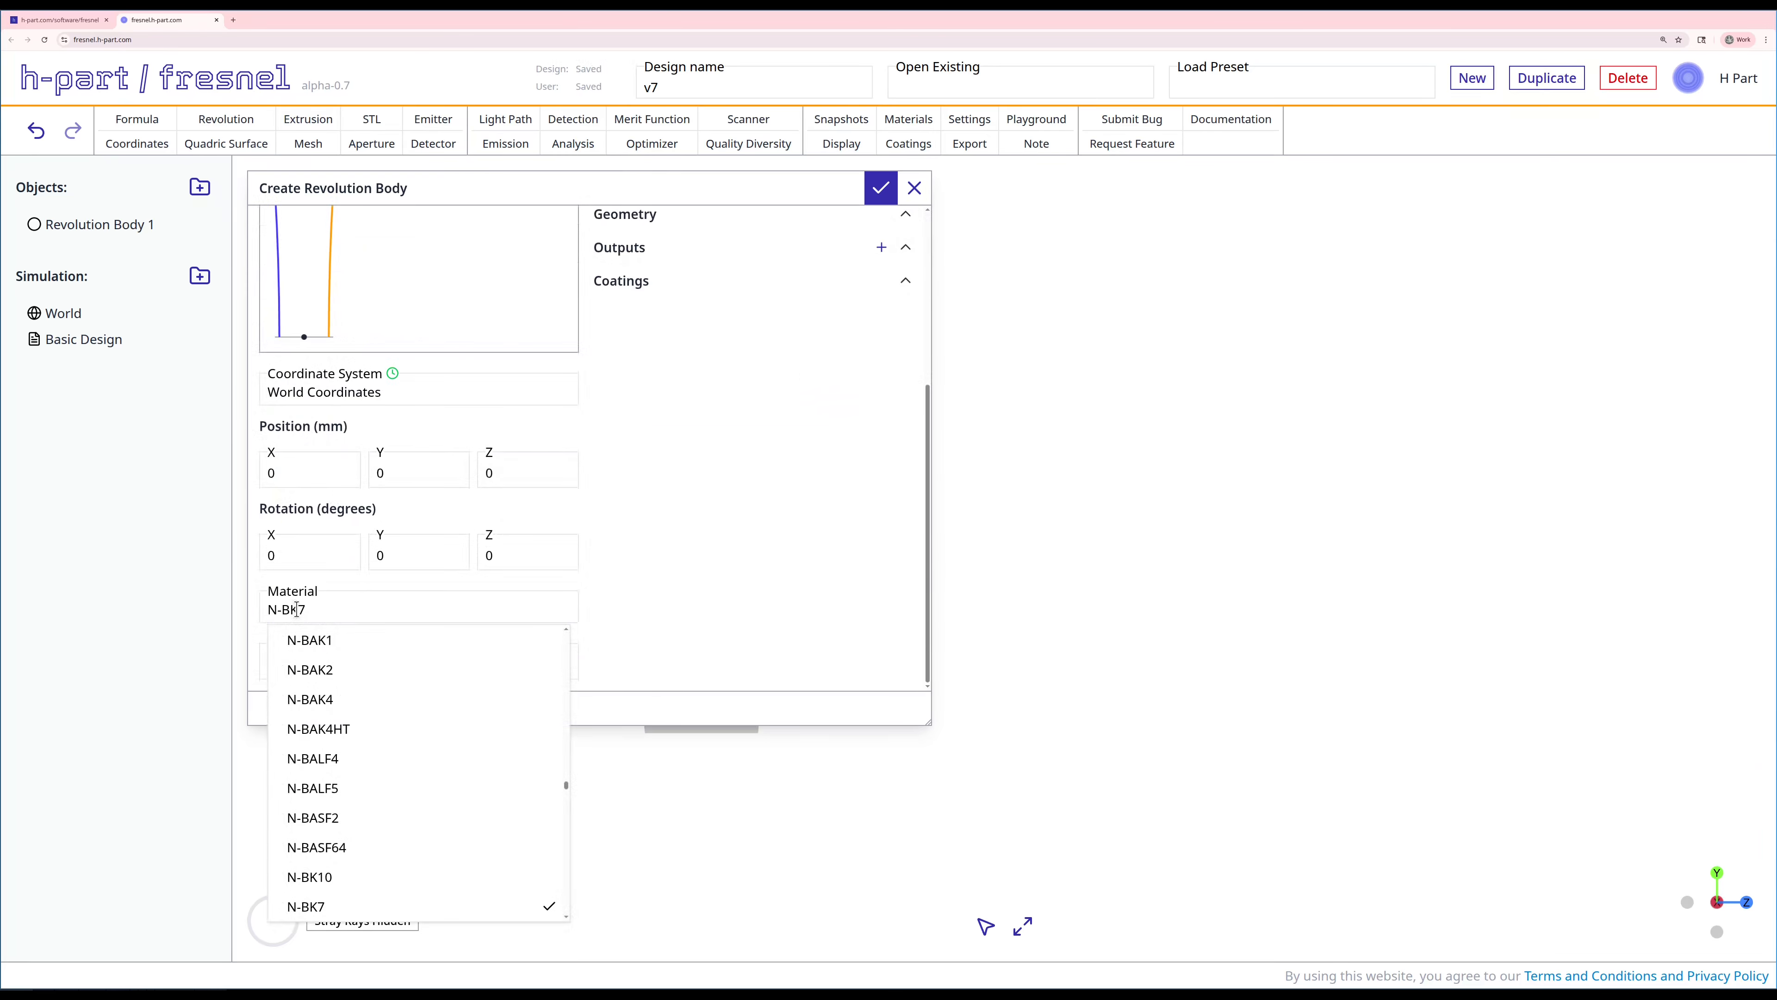
pyautogui.write('n-sf')
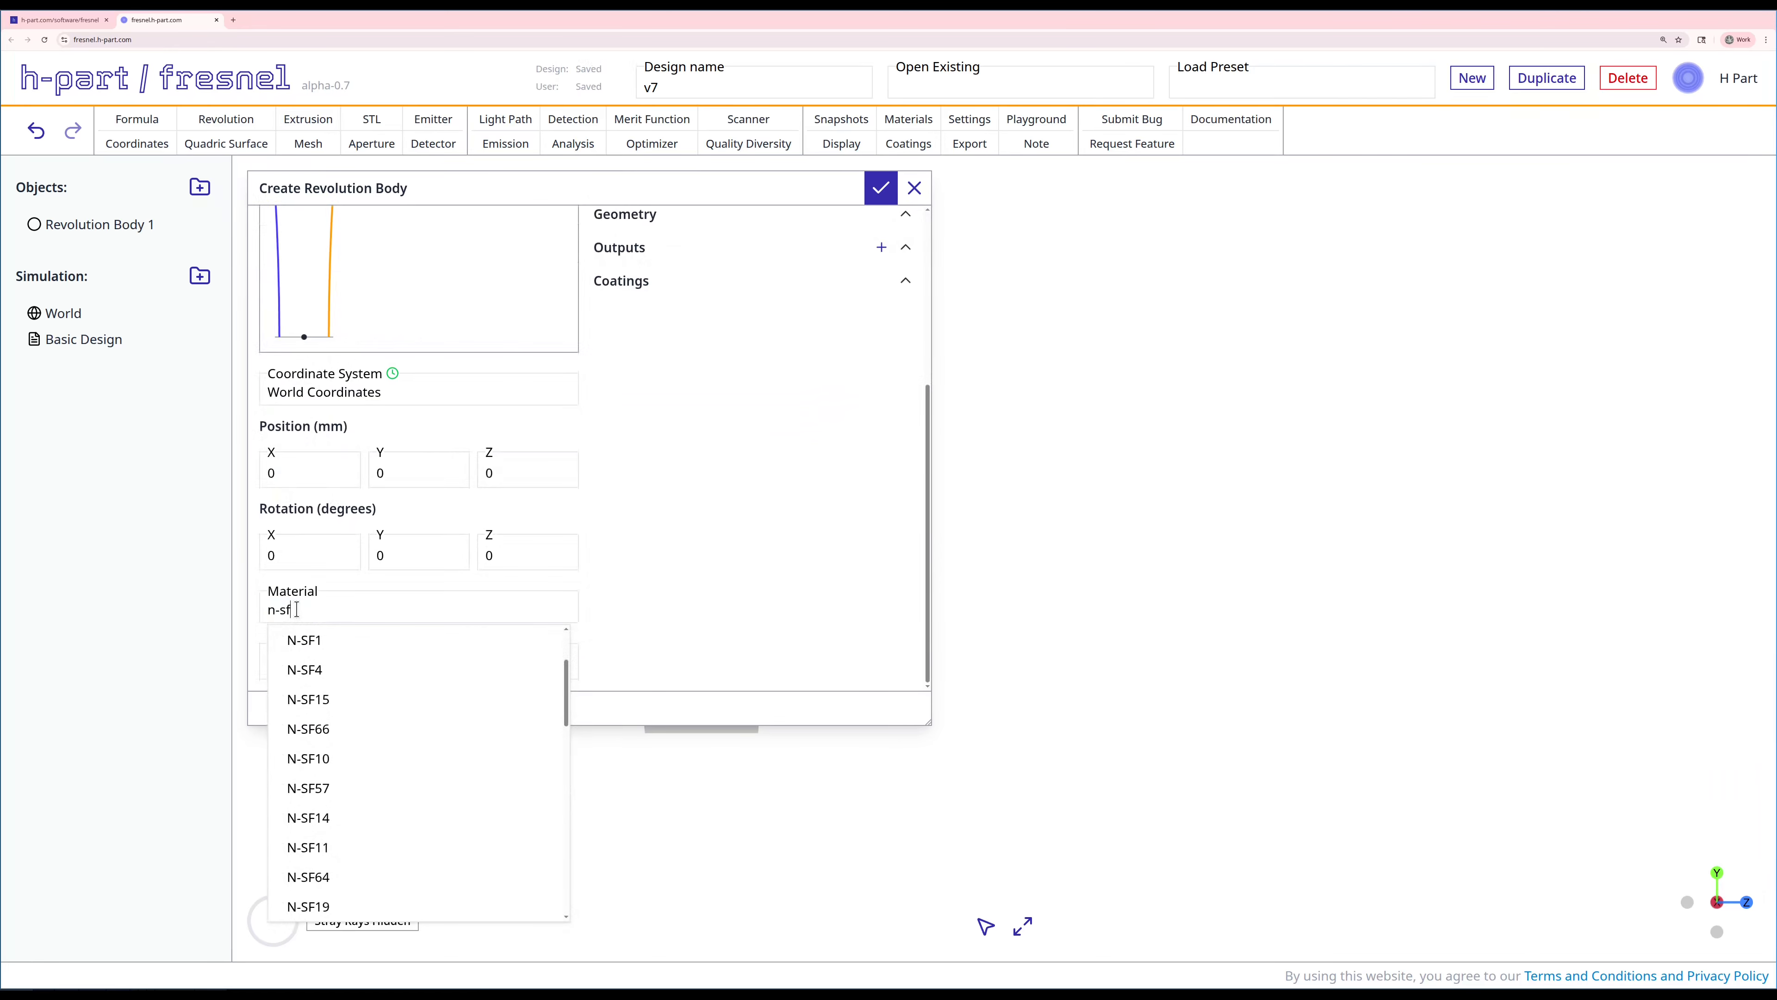
pyautogui.click(325, 671)
pyautogui.scroll(4, 800, 494)
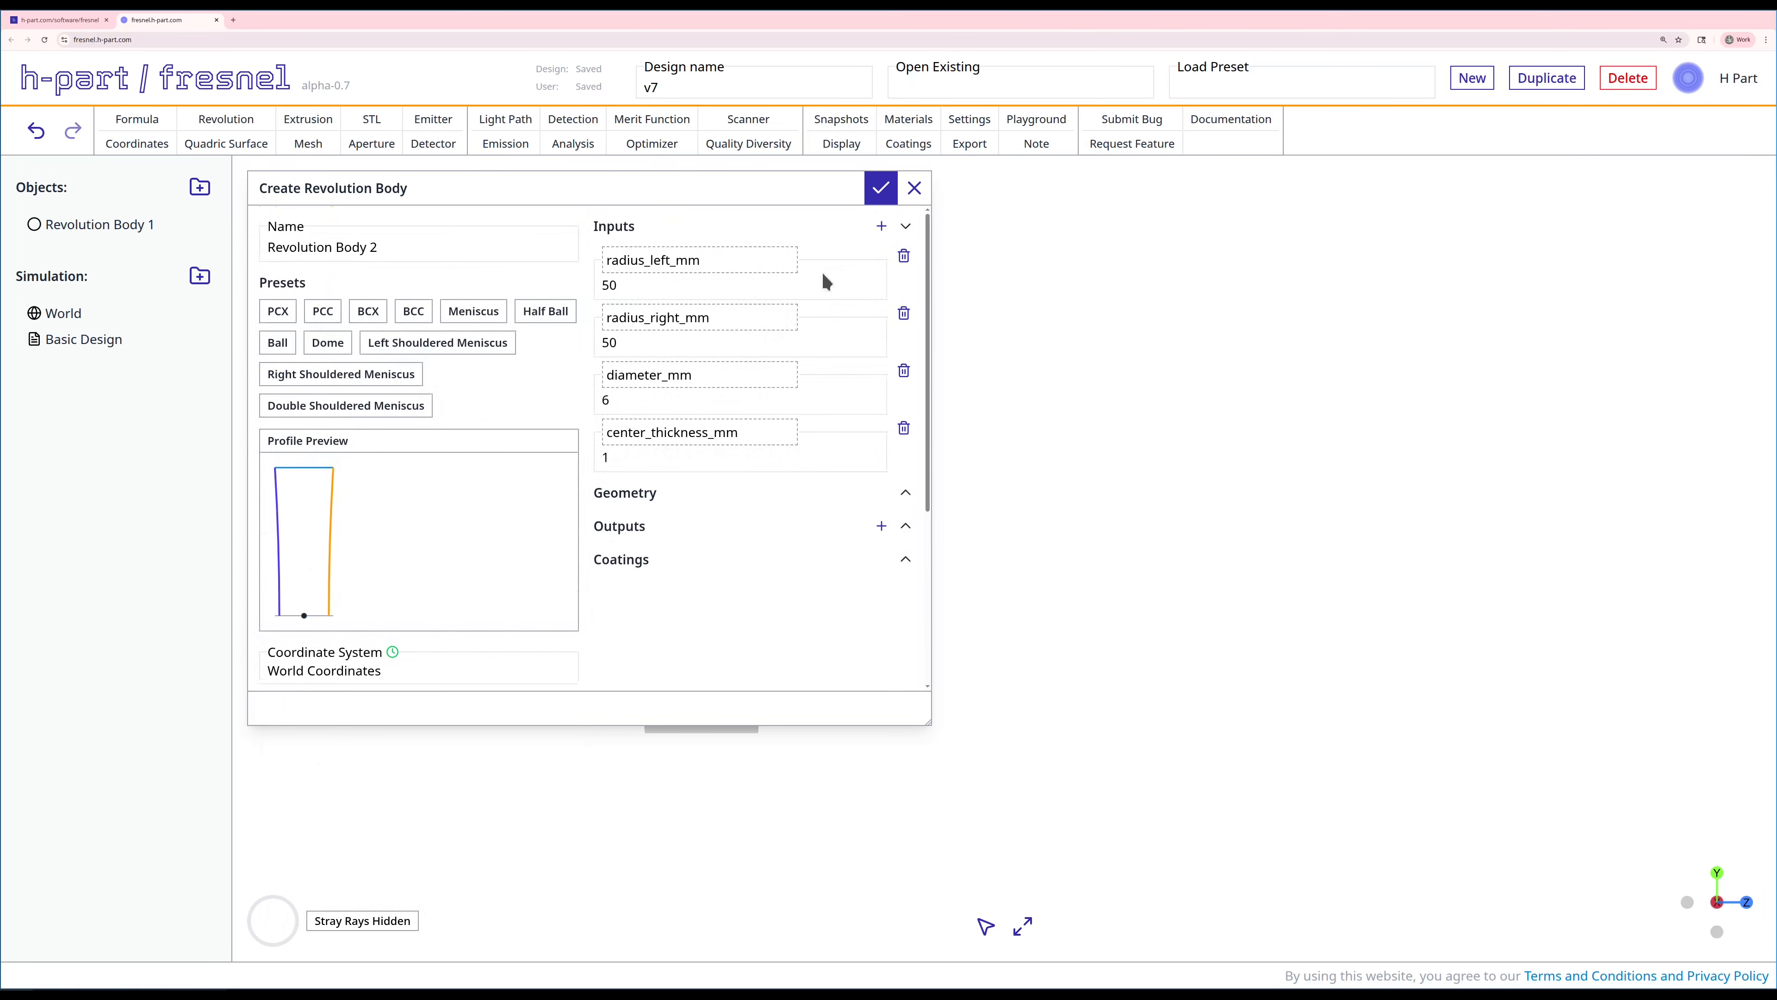
# Offset the biconcave lens about 4 mm along Z from the first lens and create the body.
pyautogui.scroll(-4, 720, 564)
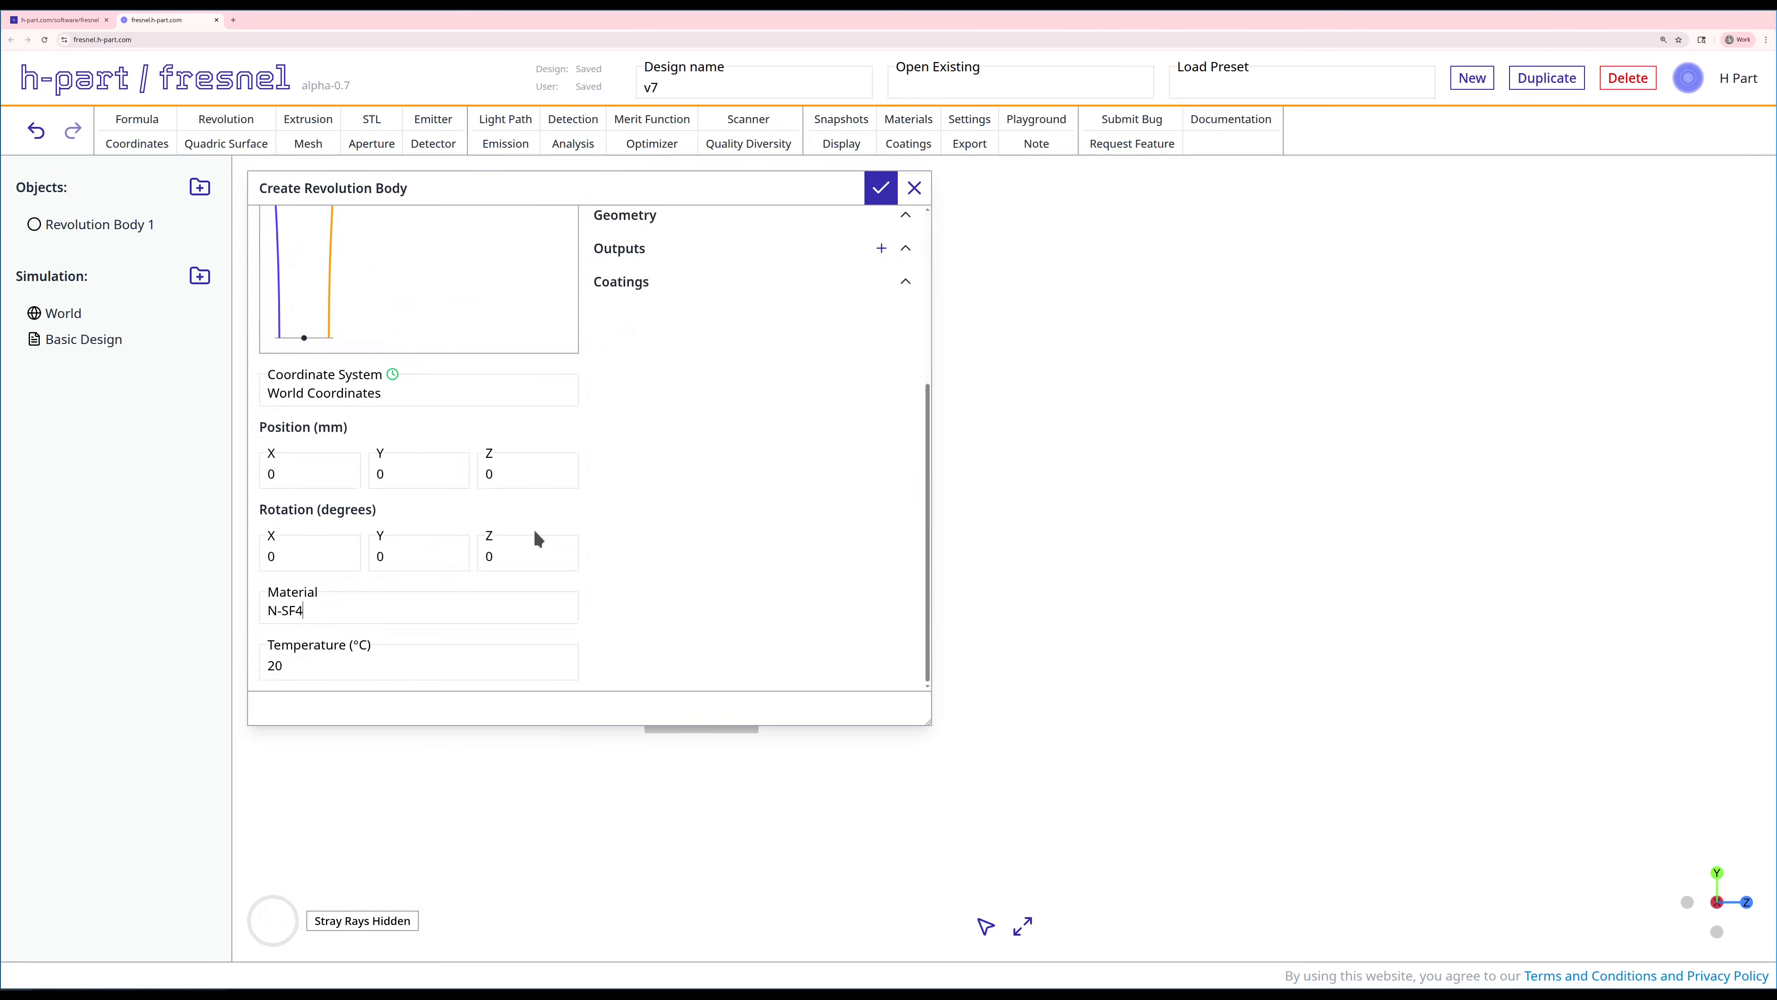
pyautogui.doubleClick(514, 474)
pyautogui.write('5')
pyautogui.click(881, 188)
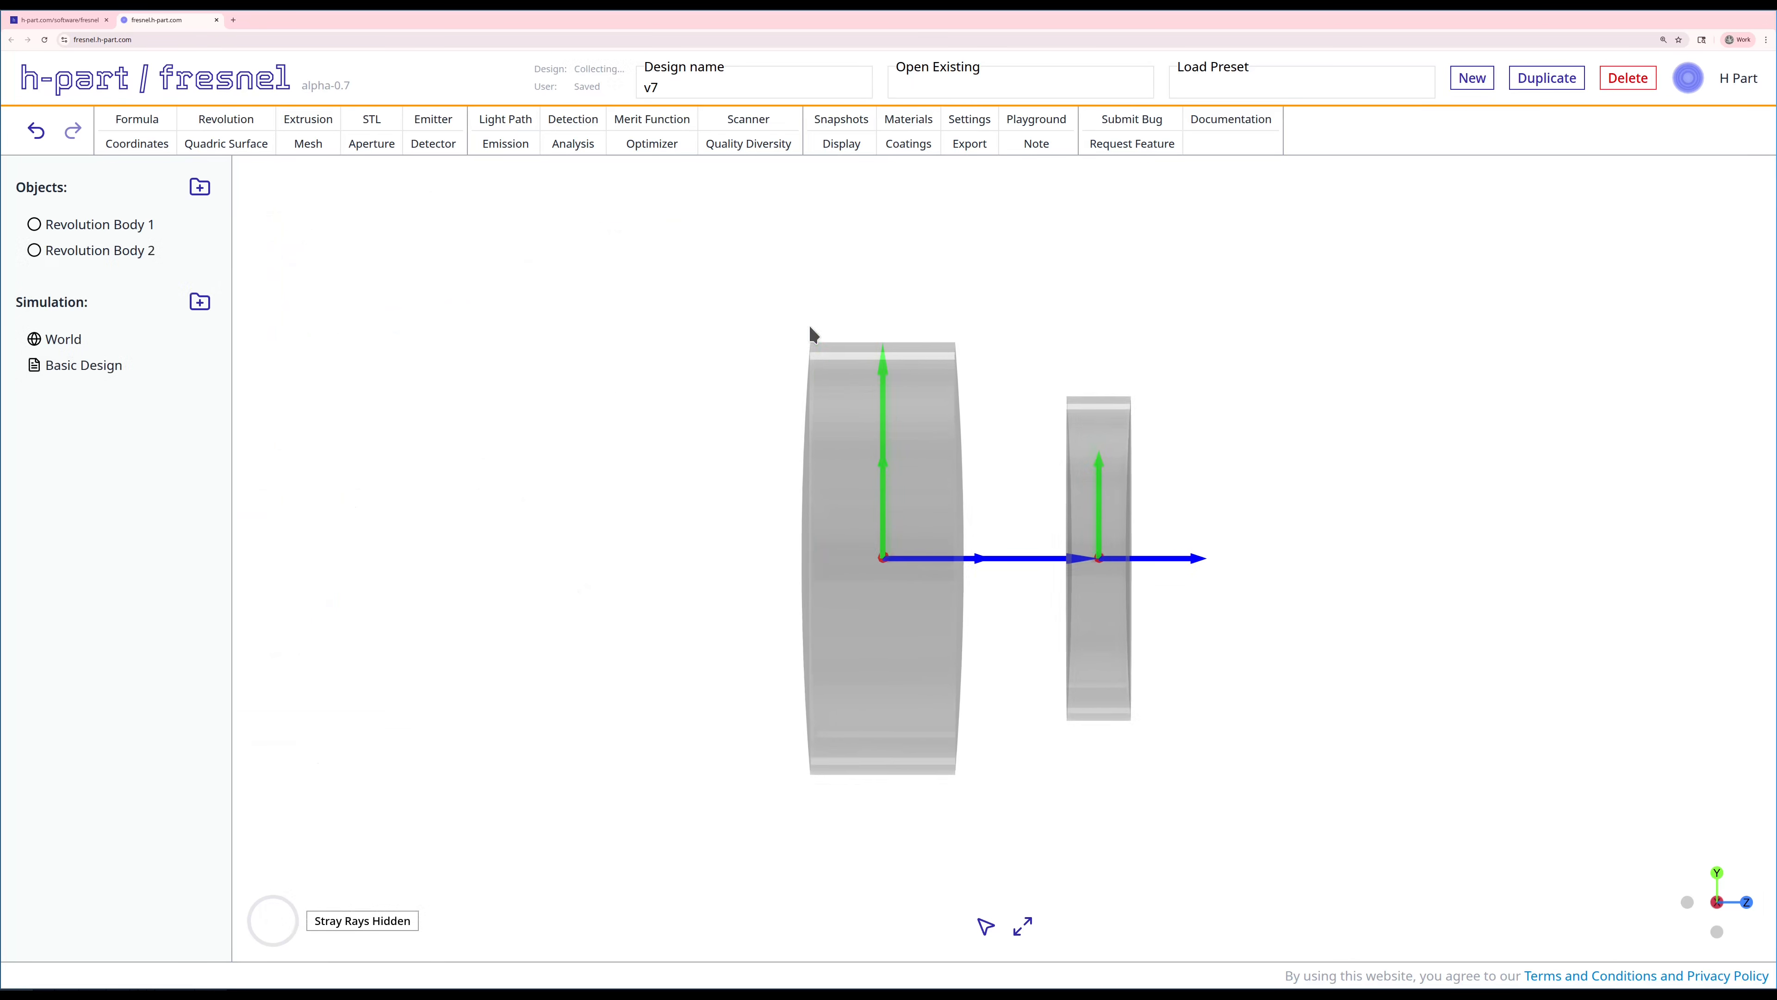
# Start a third revolution body from the BCX preset with a diameter of 8 mm and a center thickness of 3 mm.
pyautogui.click(225, 121)
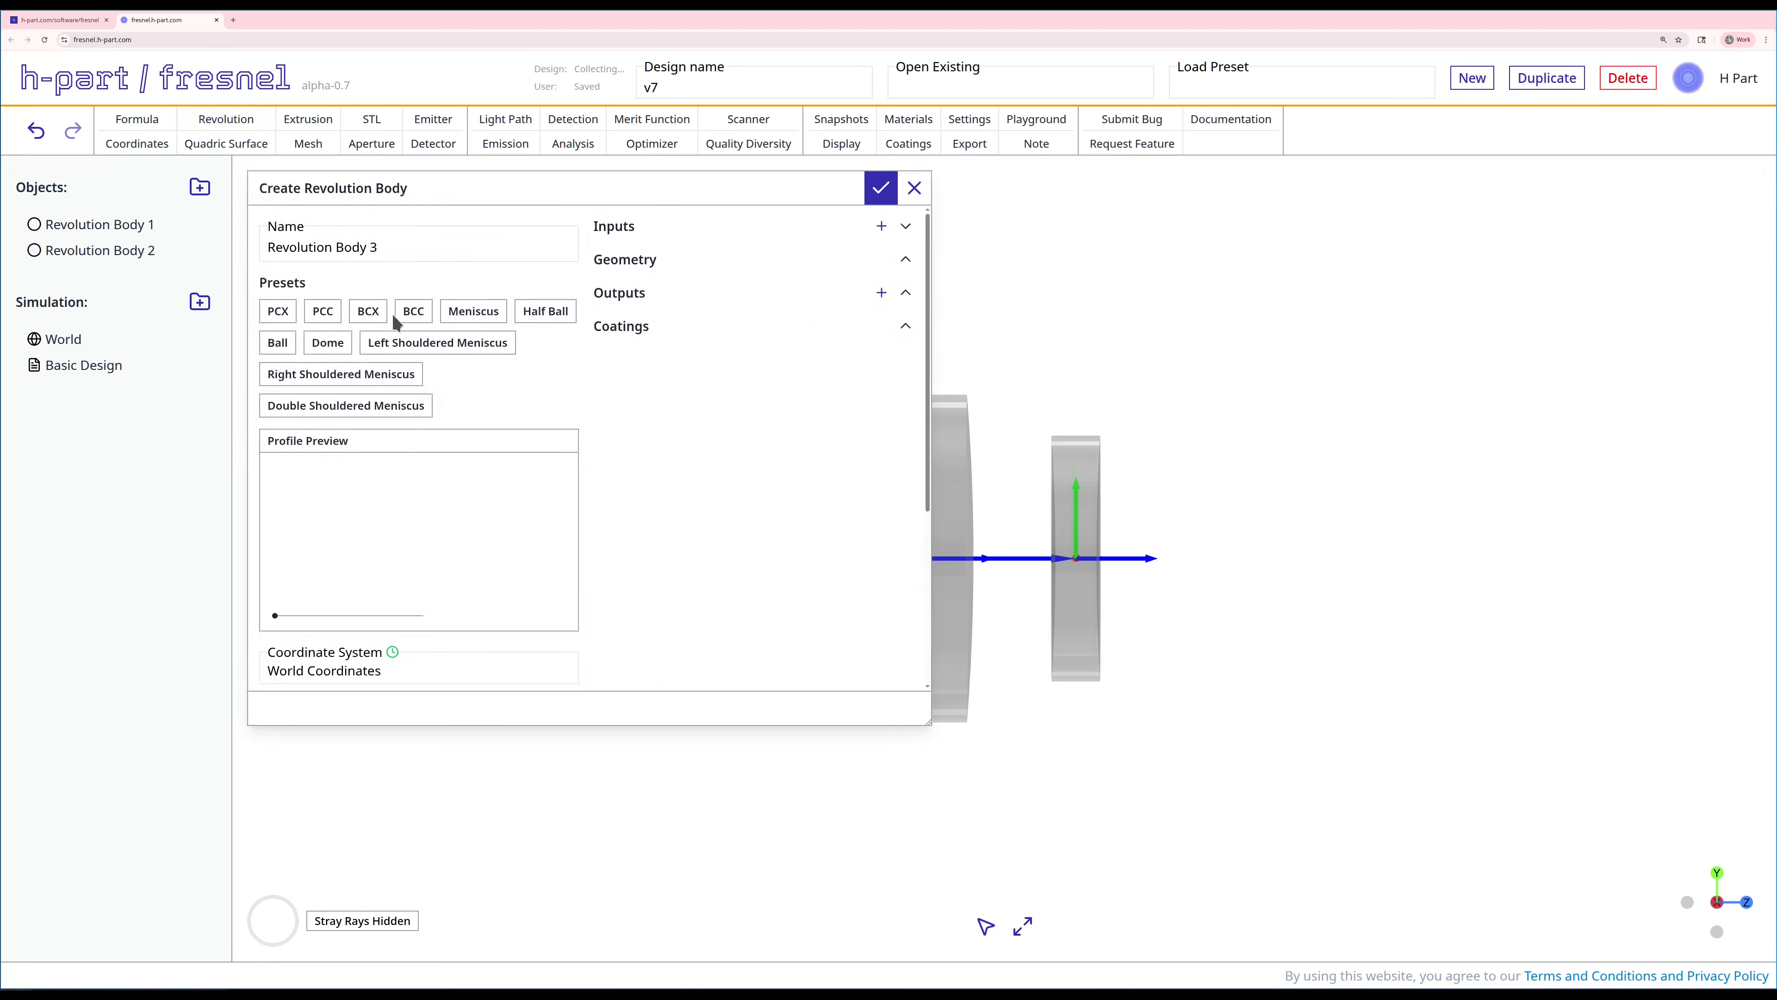
pyautogui.click(363, 317)
pyautogui.moveTo(632, 419); pyautogui.dragTo(527, 390)
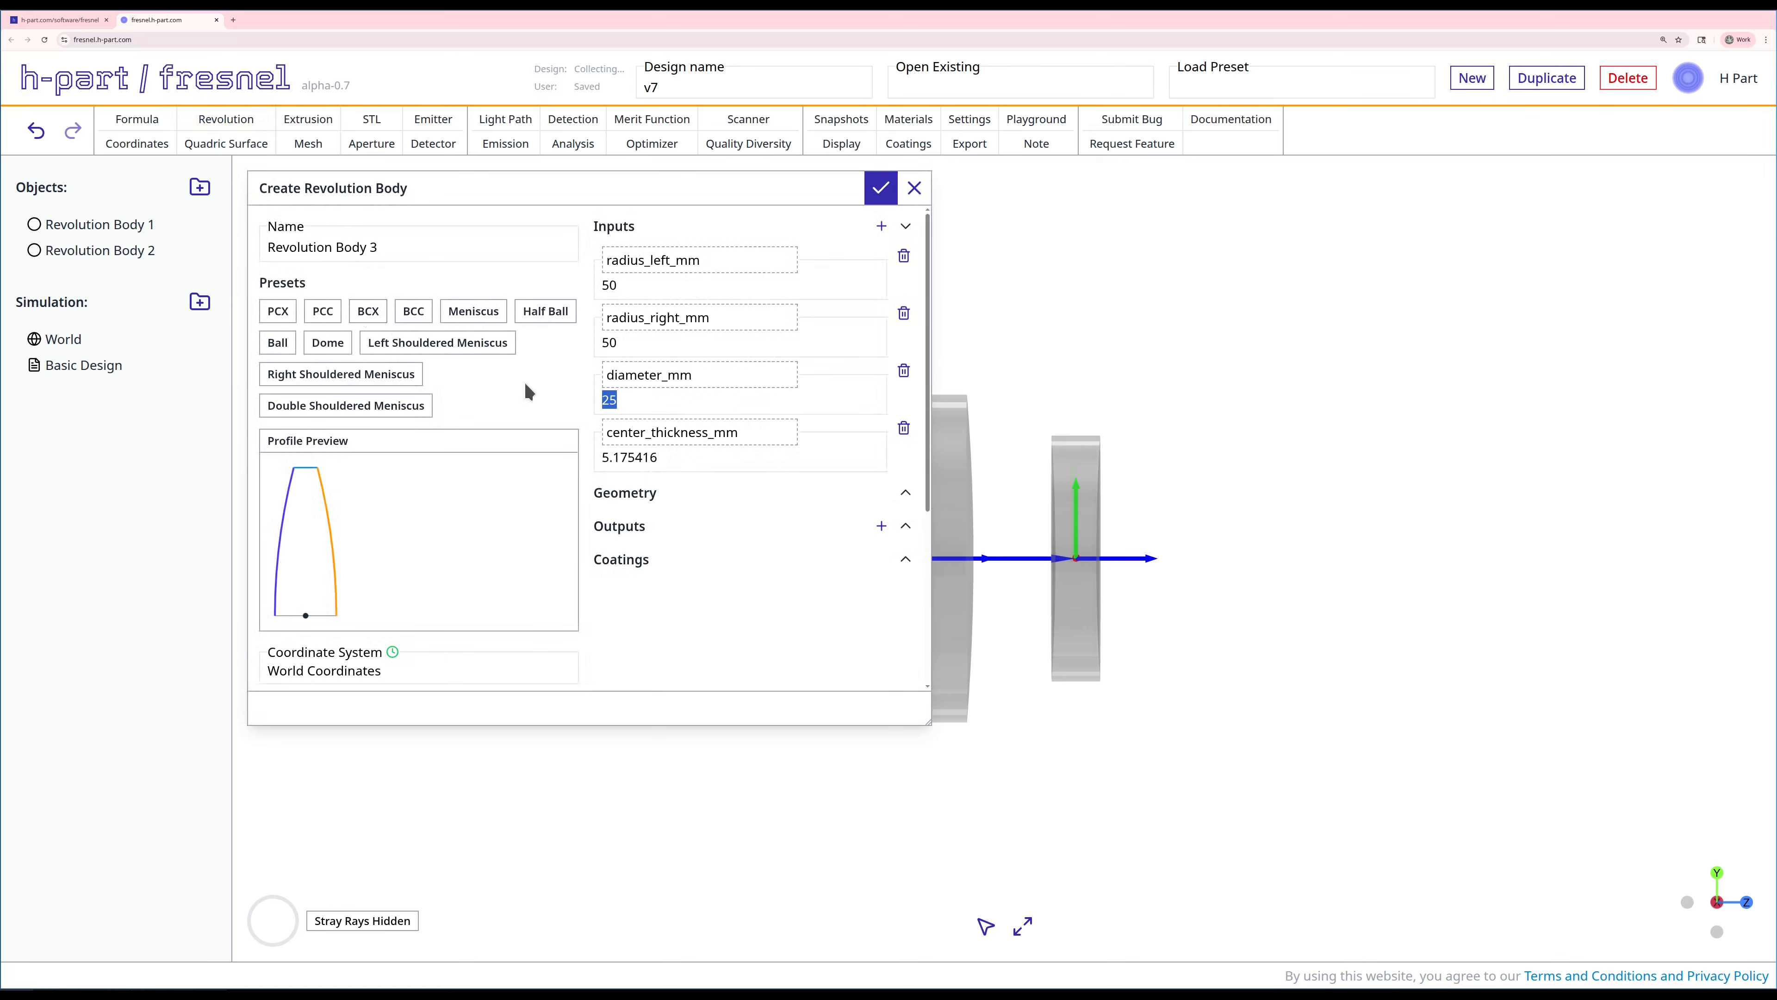
pyautogui.write('8')
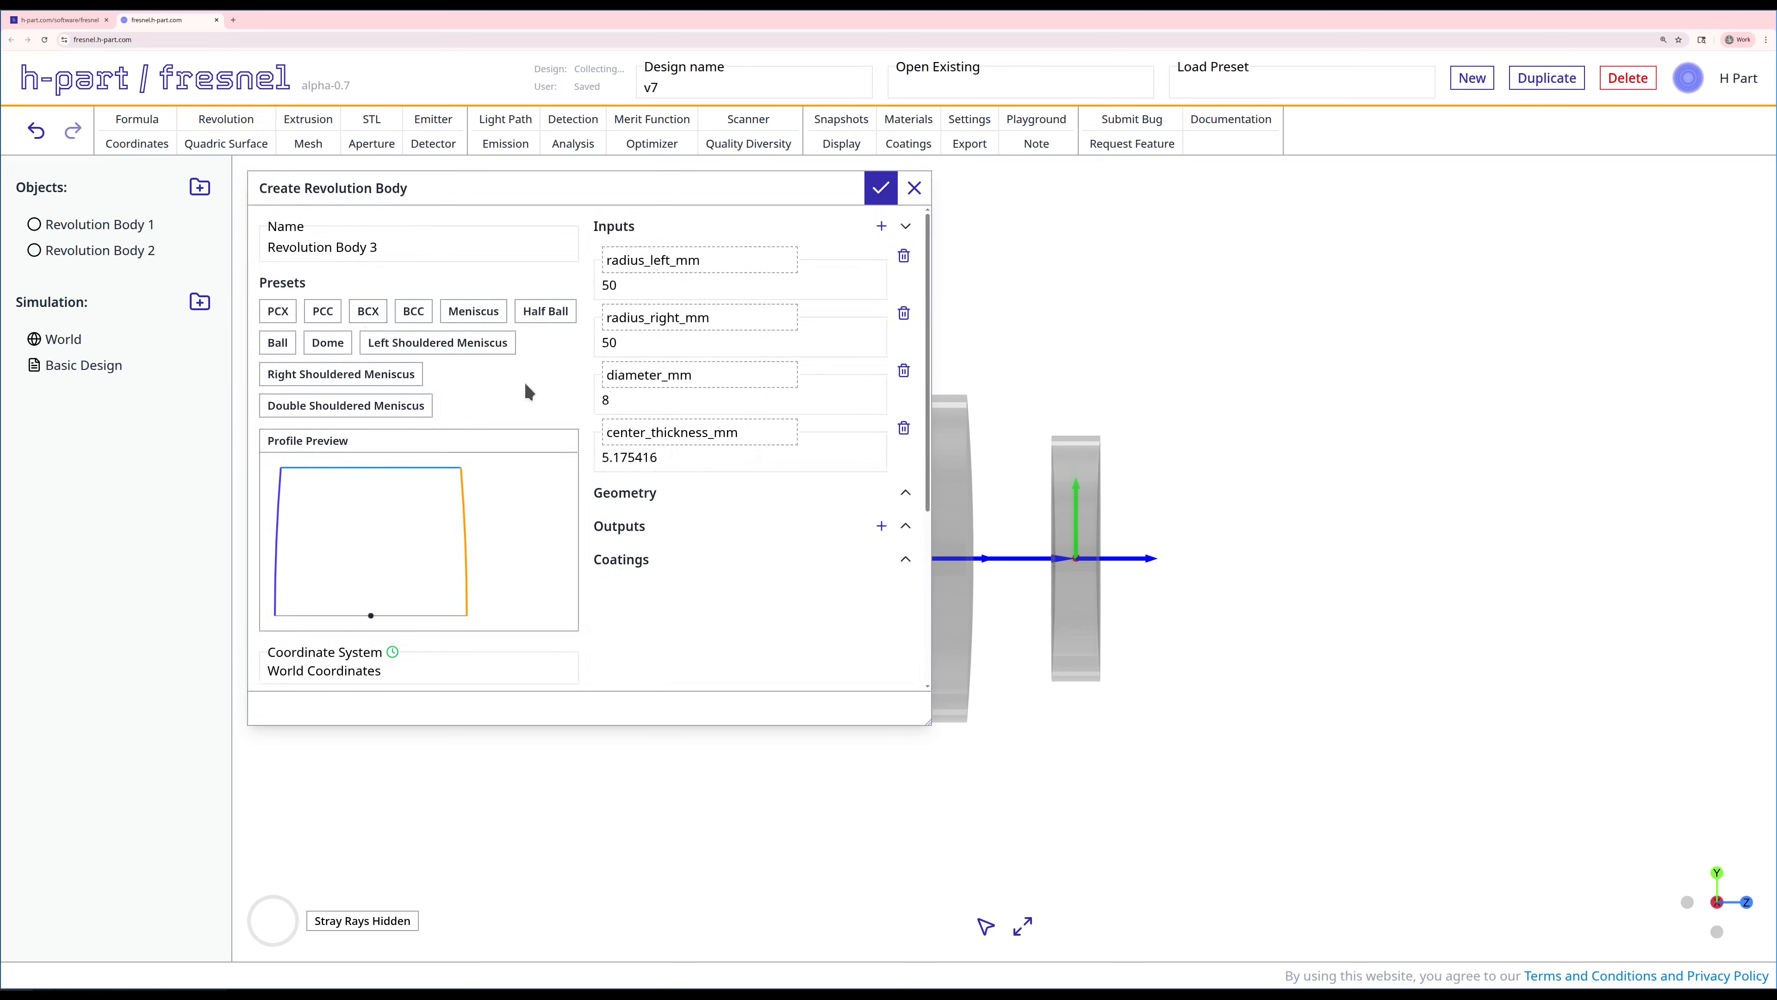
pyautogui.press('Tab')
pyautogui.write('3')
# Set the third lens's Z position to 6 mm and its material to N-LAK9, and create the body.
pyautogui.scroll(-3, 685, 590)
pyautogui.scroll(-2, 684, 590)
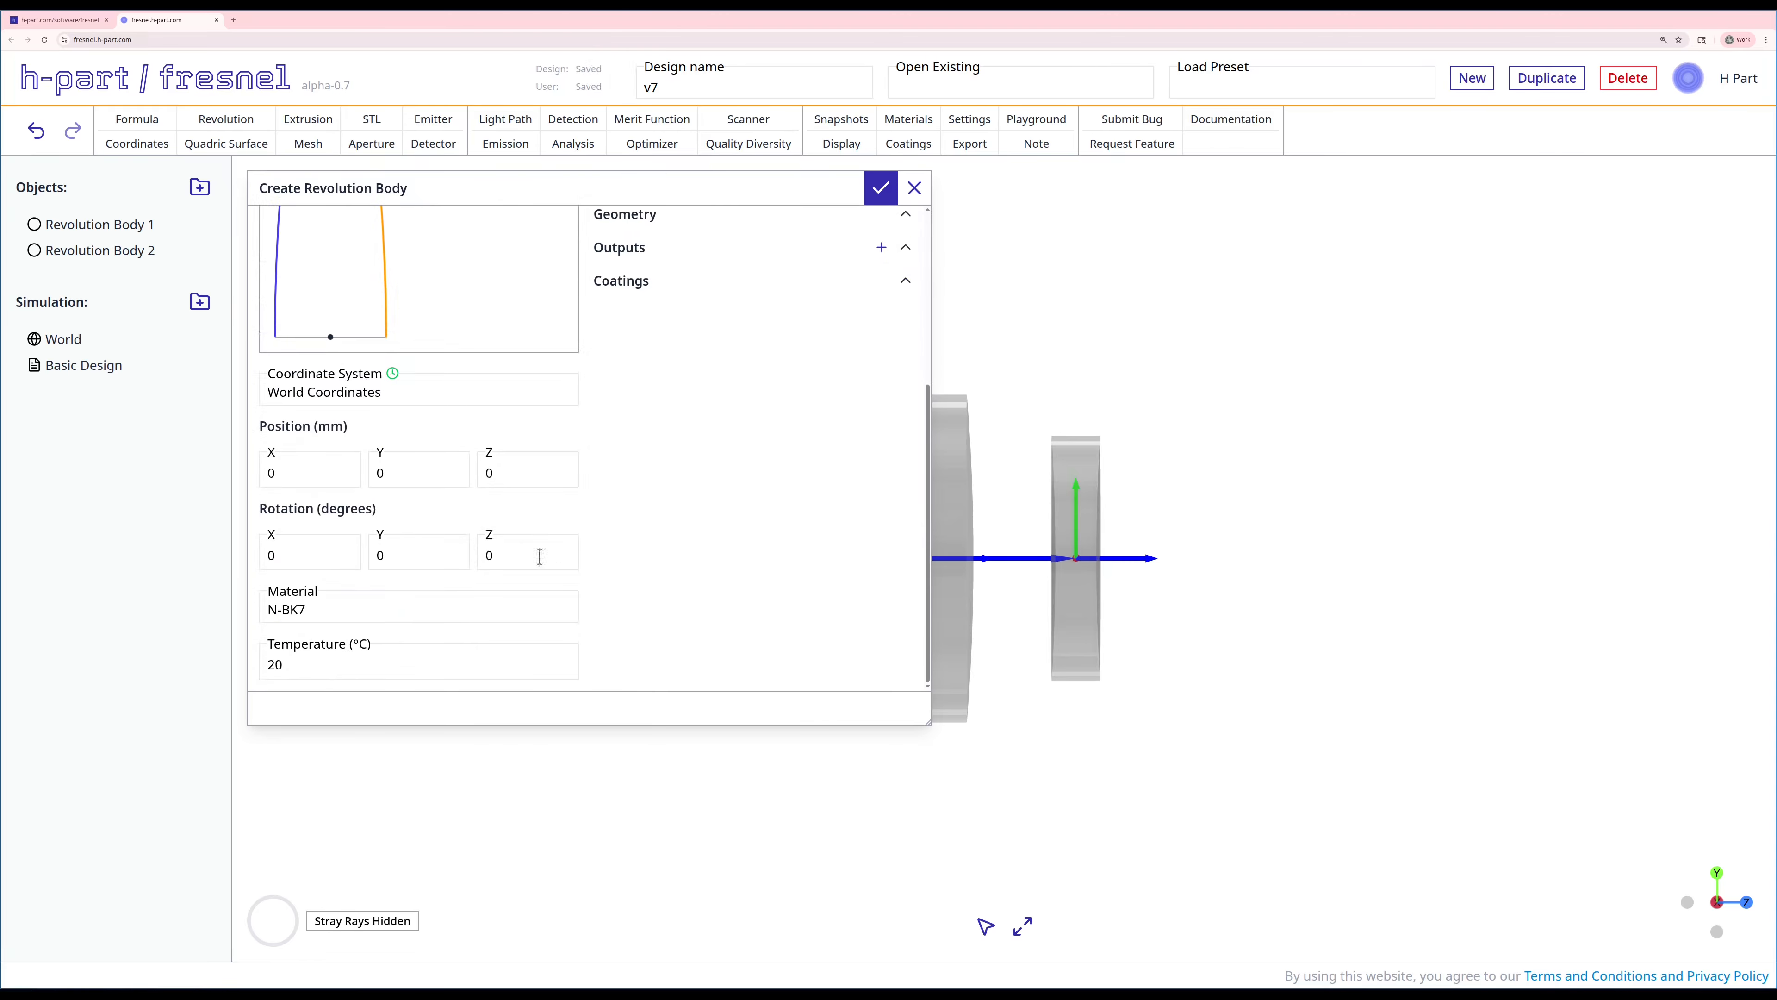
pyautogui.moveTo(496, 474); pyautogui.dragTo(483, 479)
pyautogui.write('6')
pyautogui.click(346, 601)
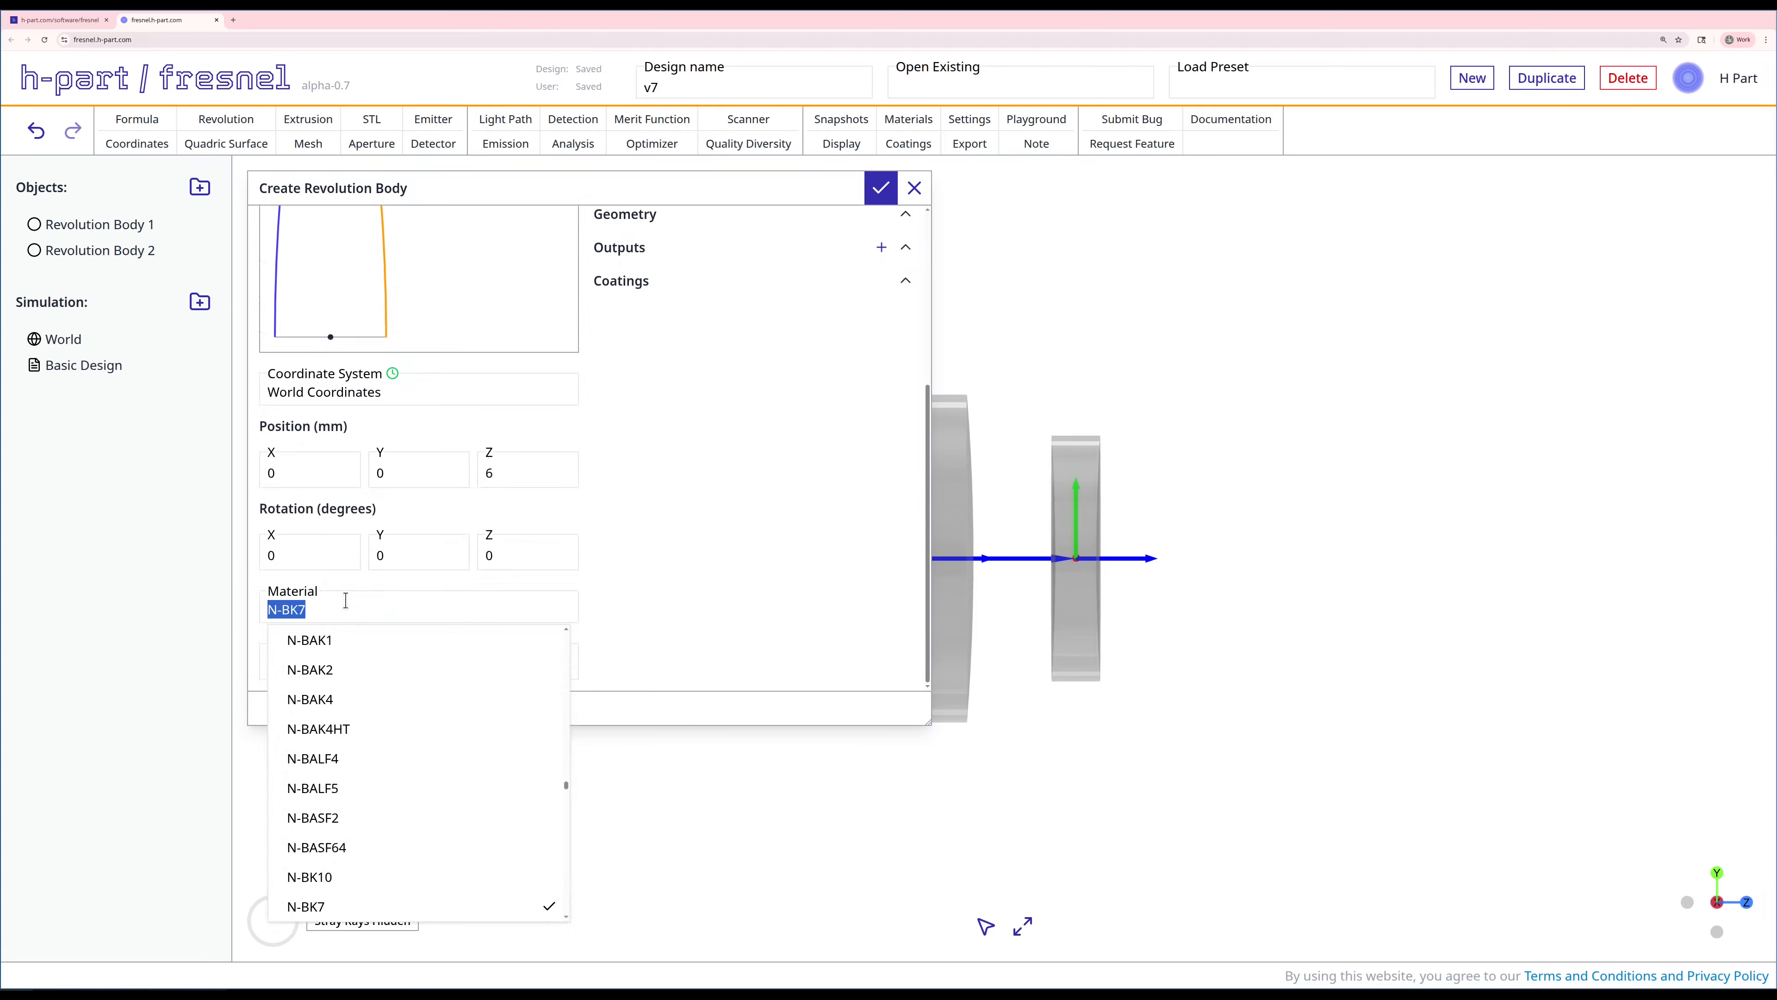
pyautogui.write('n-lak9')
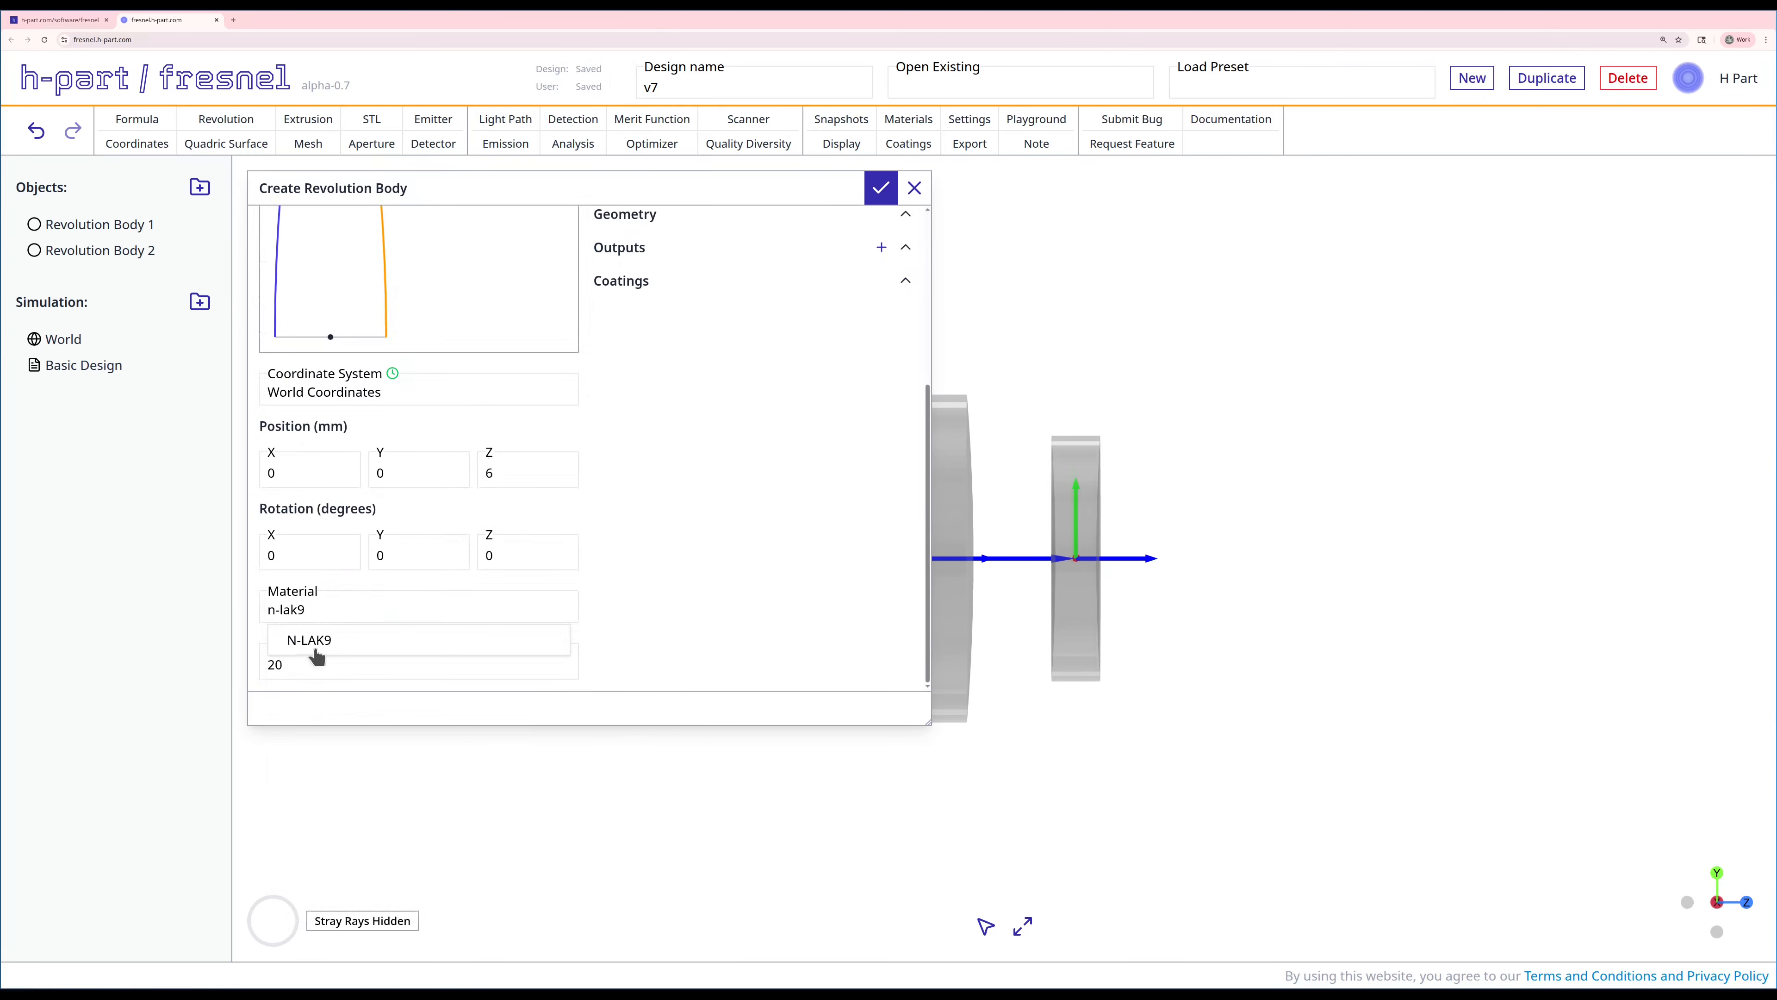
pyautogui.click(315, 651)
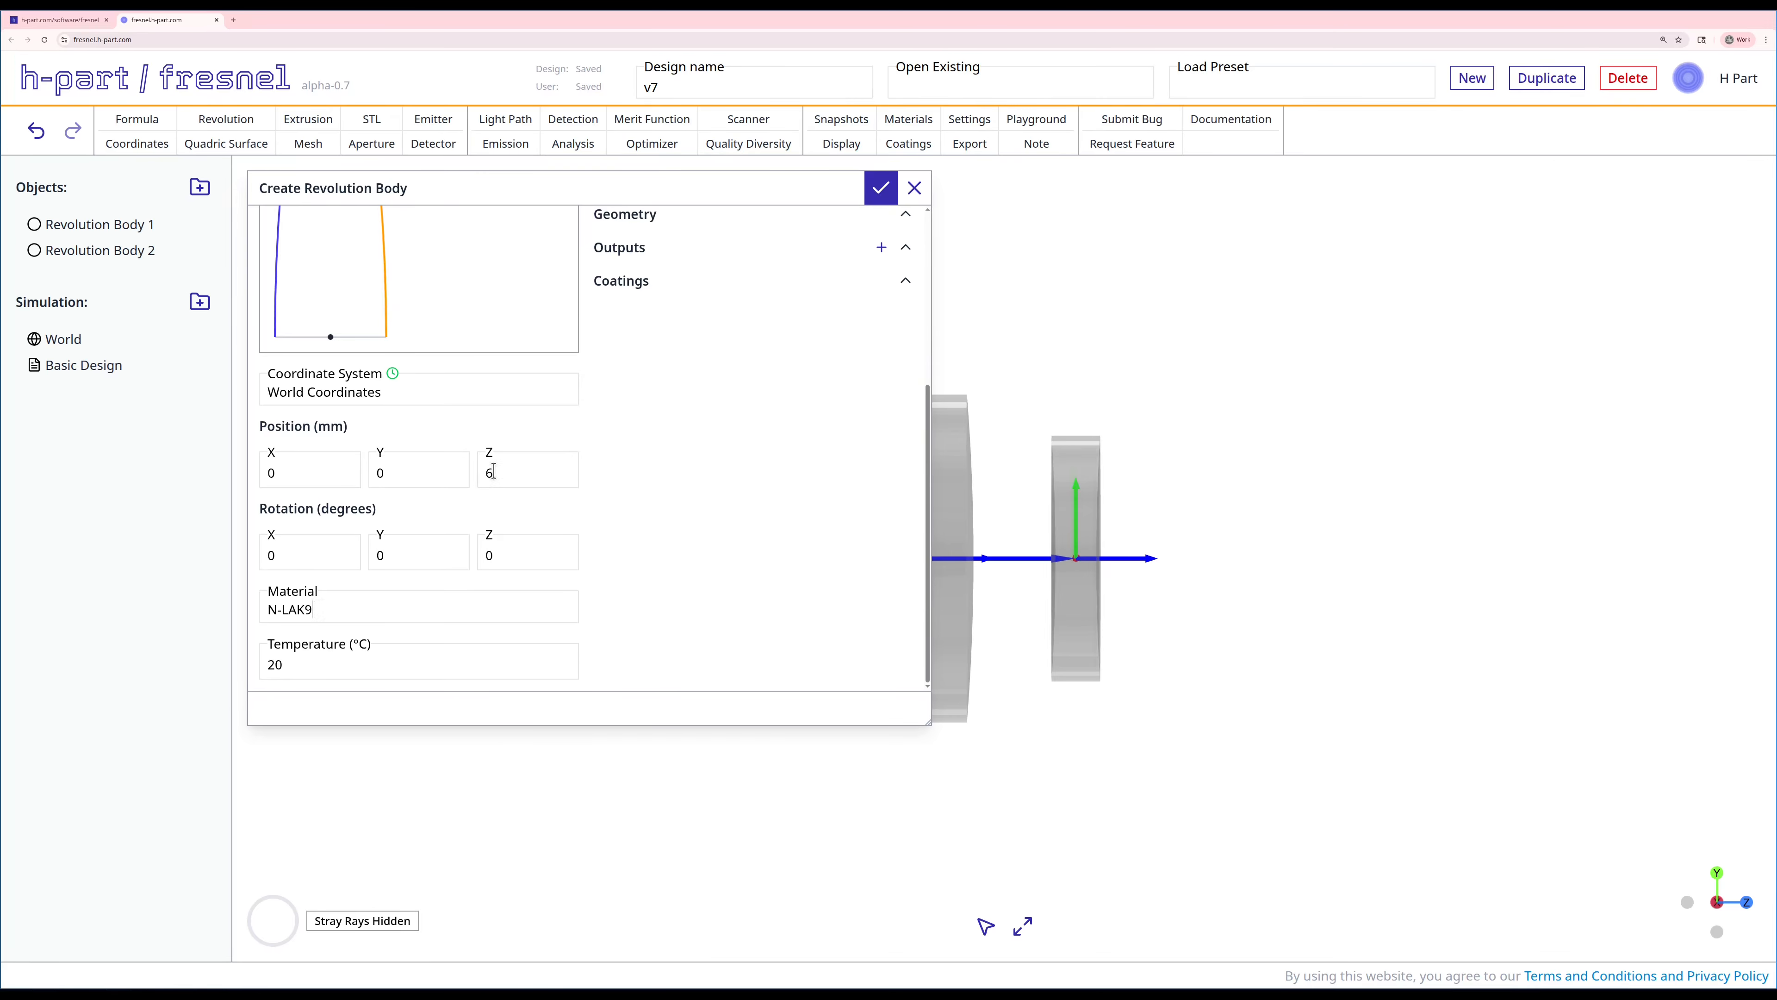
pyautogui.click(882, 187)
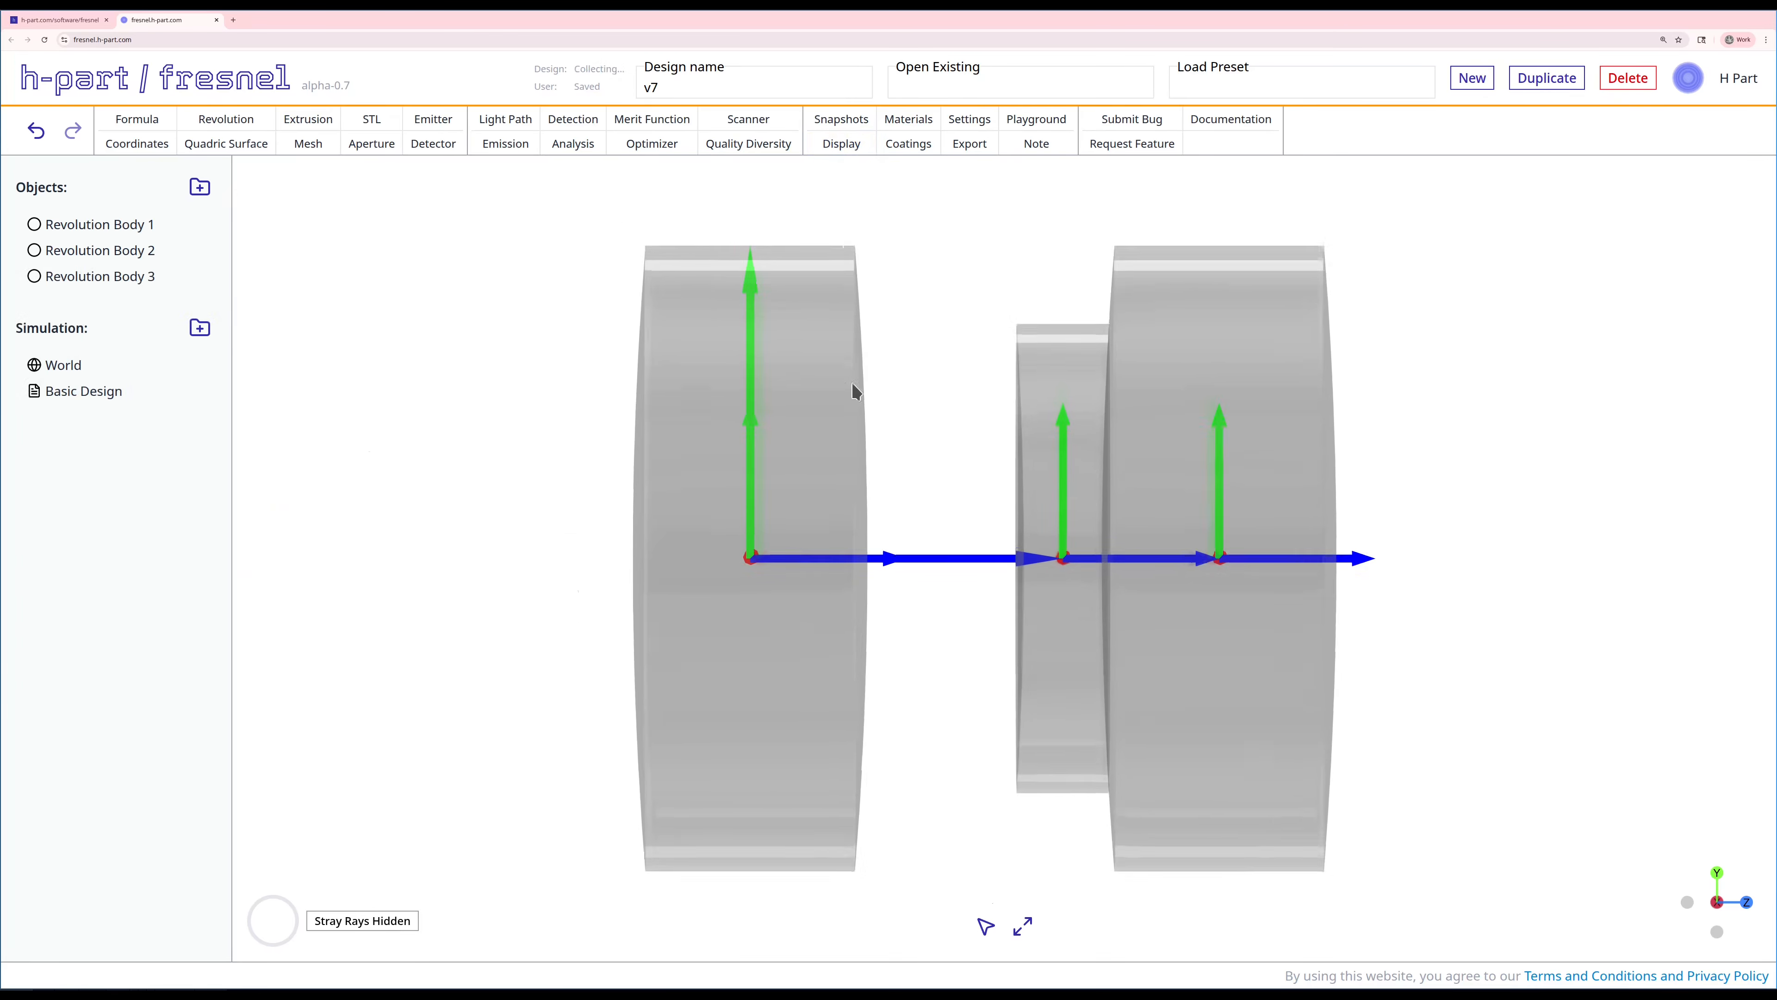
# Edit Revolution Body 3 to set its Z position to 9 mm and apply the change.
pyautogui.rightClick(82, 278)
pyautogui.click(99, 287)
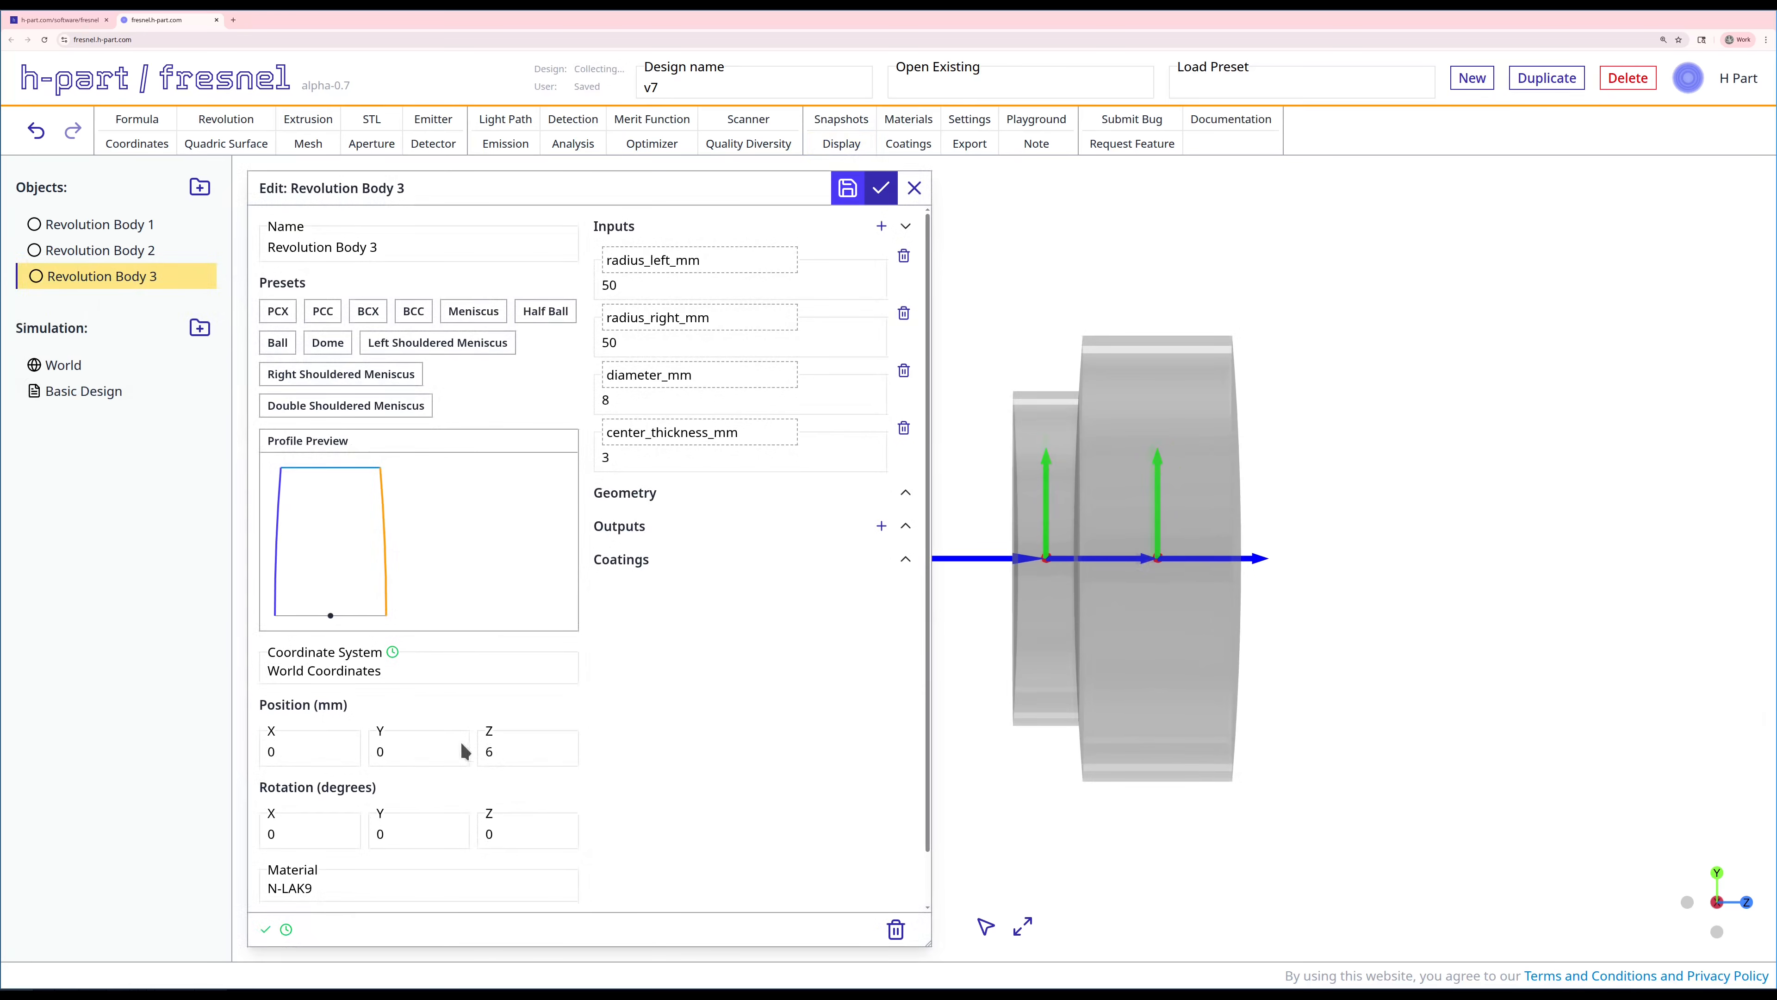
pyautogui.moveTo(501, 751); pyautogui.dragTo(421, 742)
pyautogui.write('9')
pyautogui.click(881, 188)
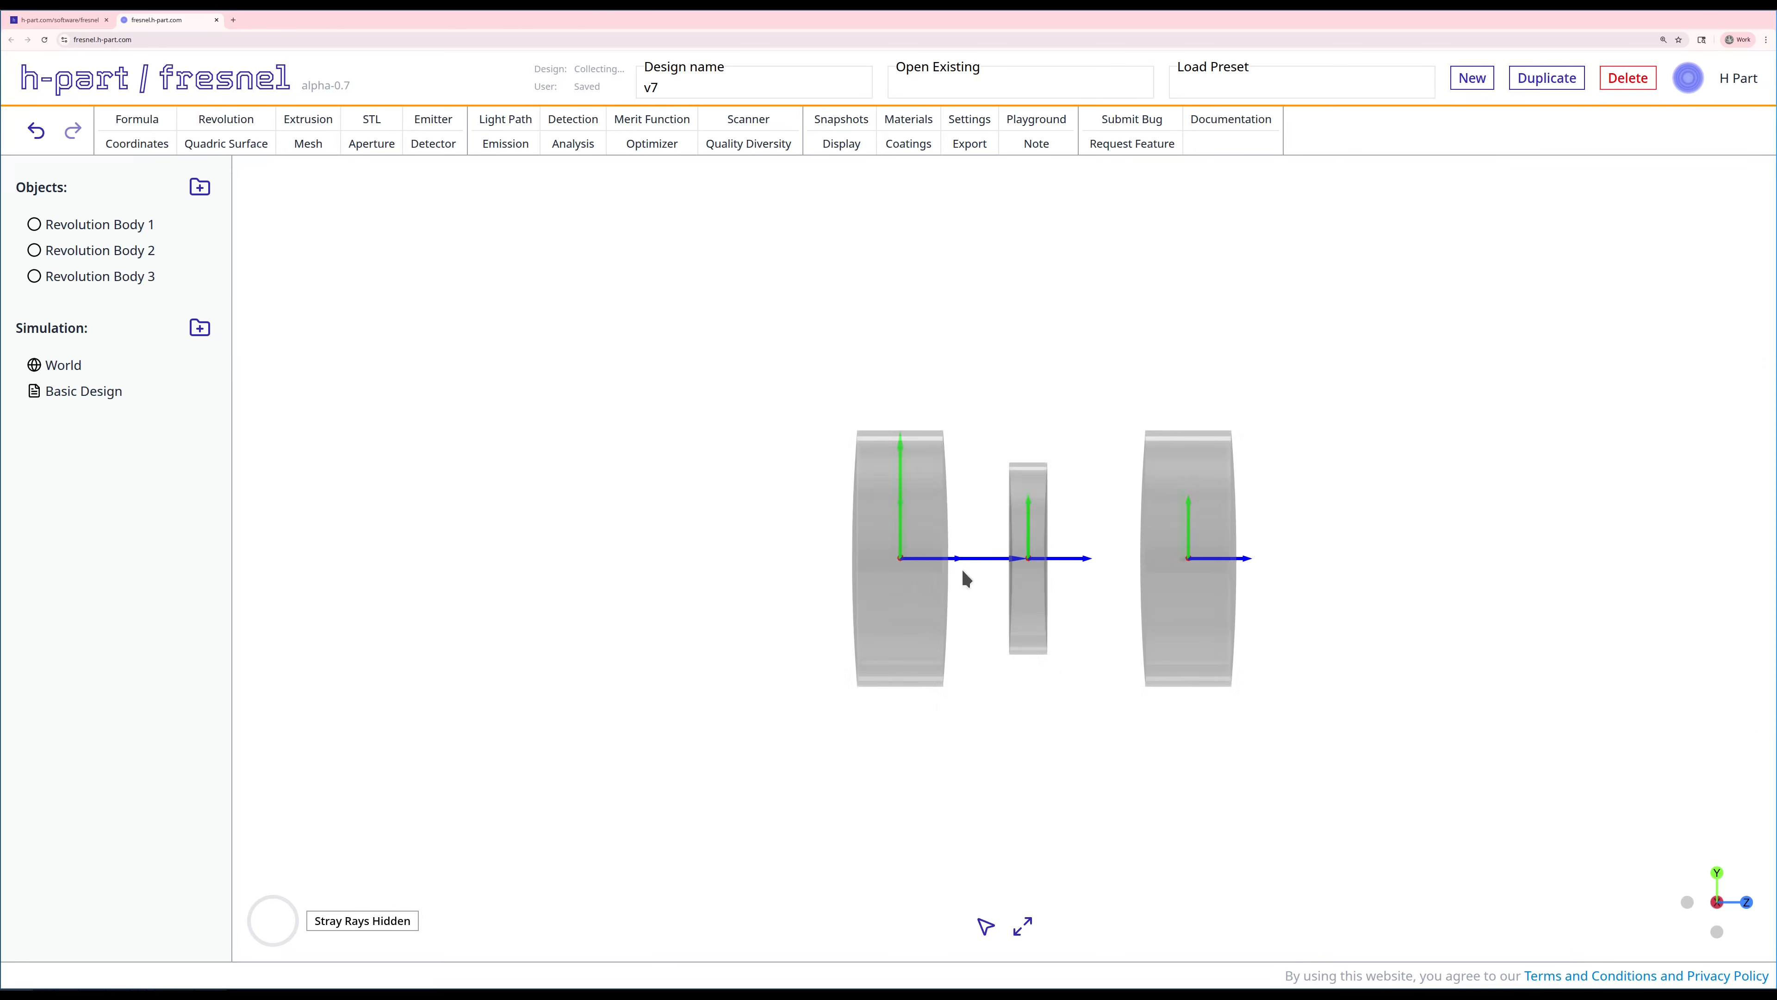
# Start a new detector in world coordinates with its Z position set to 20 mm.
pyautogui.moveTo(1007, 528); pyautogui.dragTo(852, 532)
pyautogui.click(423, 145)
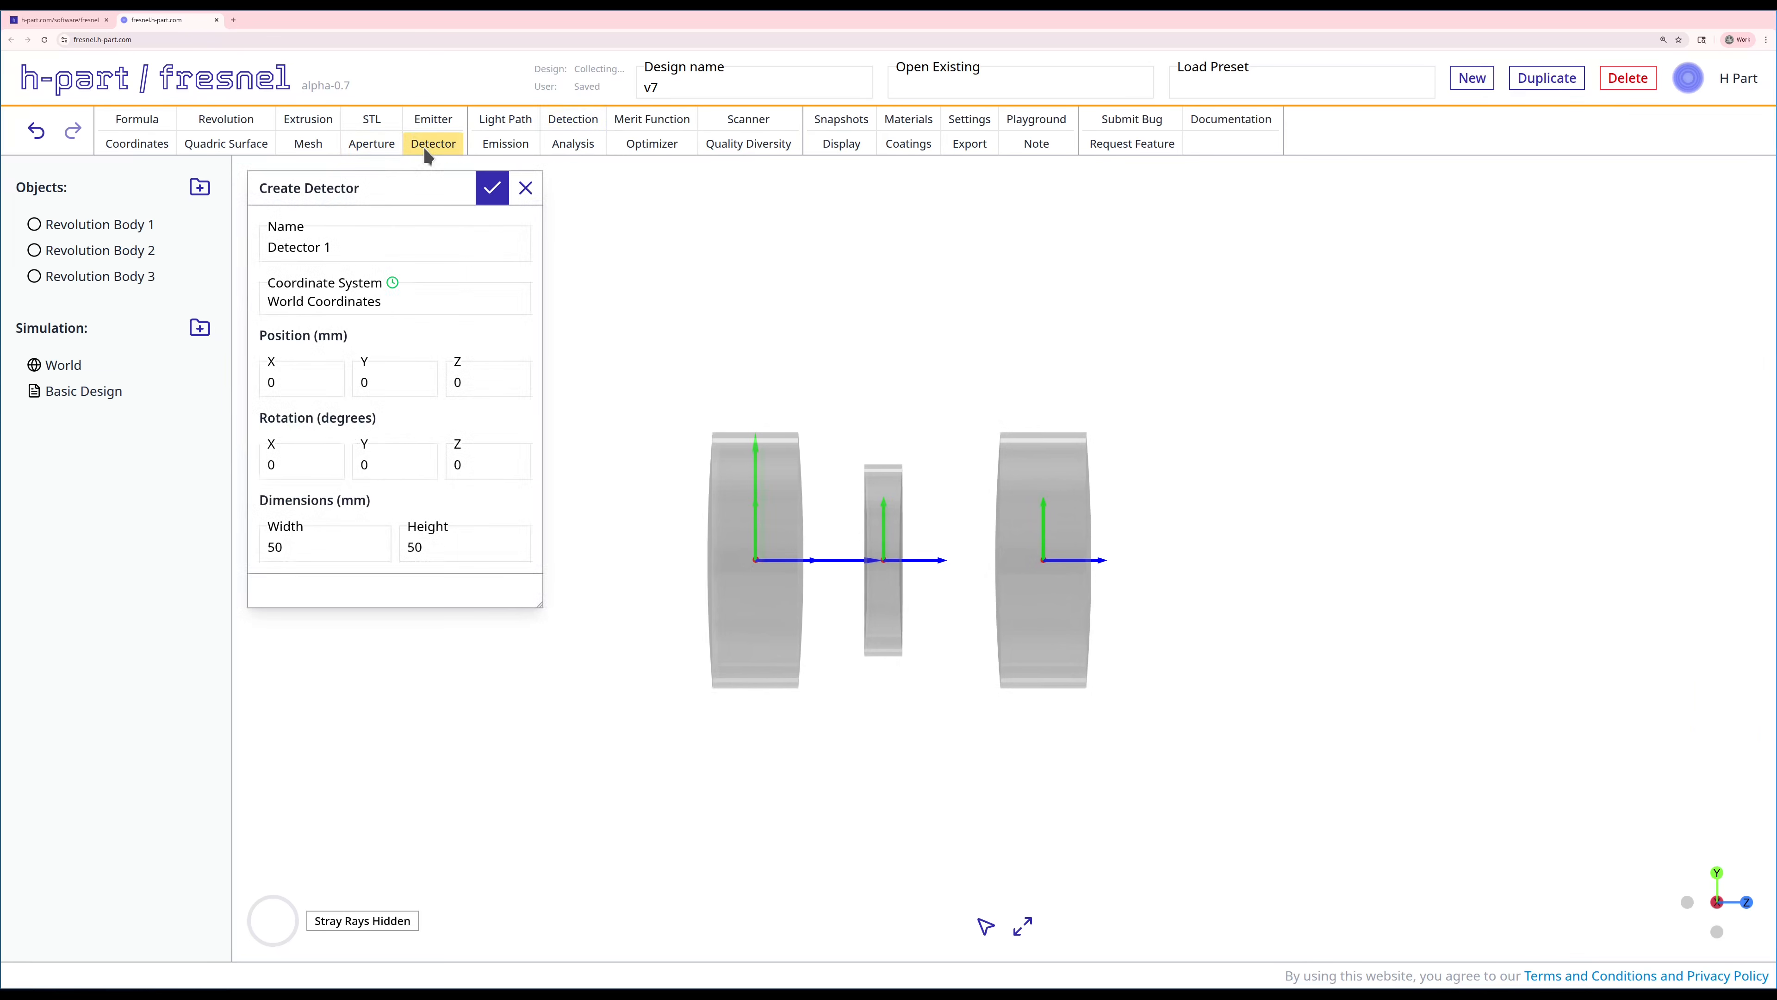
pyautogui.doubleClick(470, 383)
pyautogui.write('1')
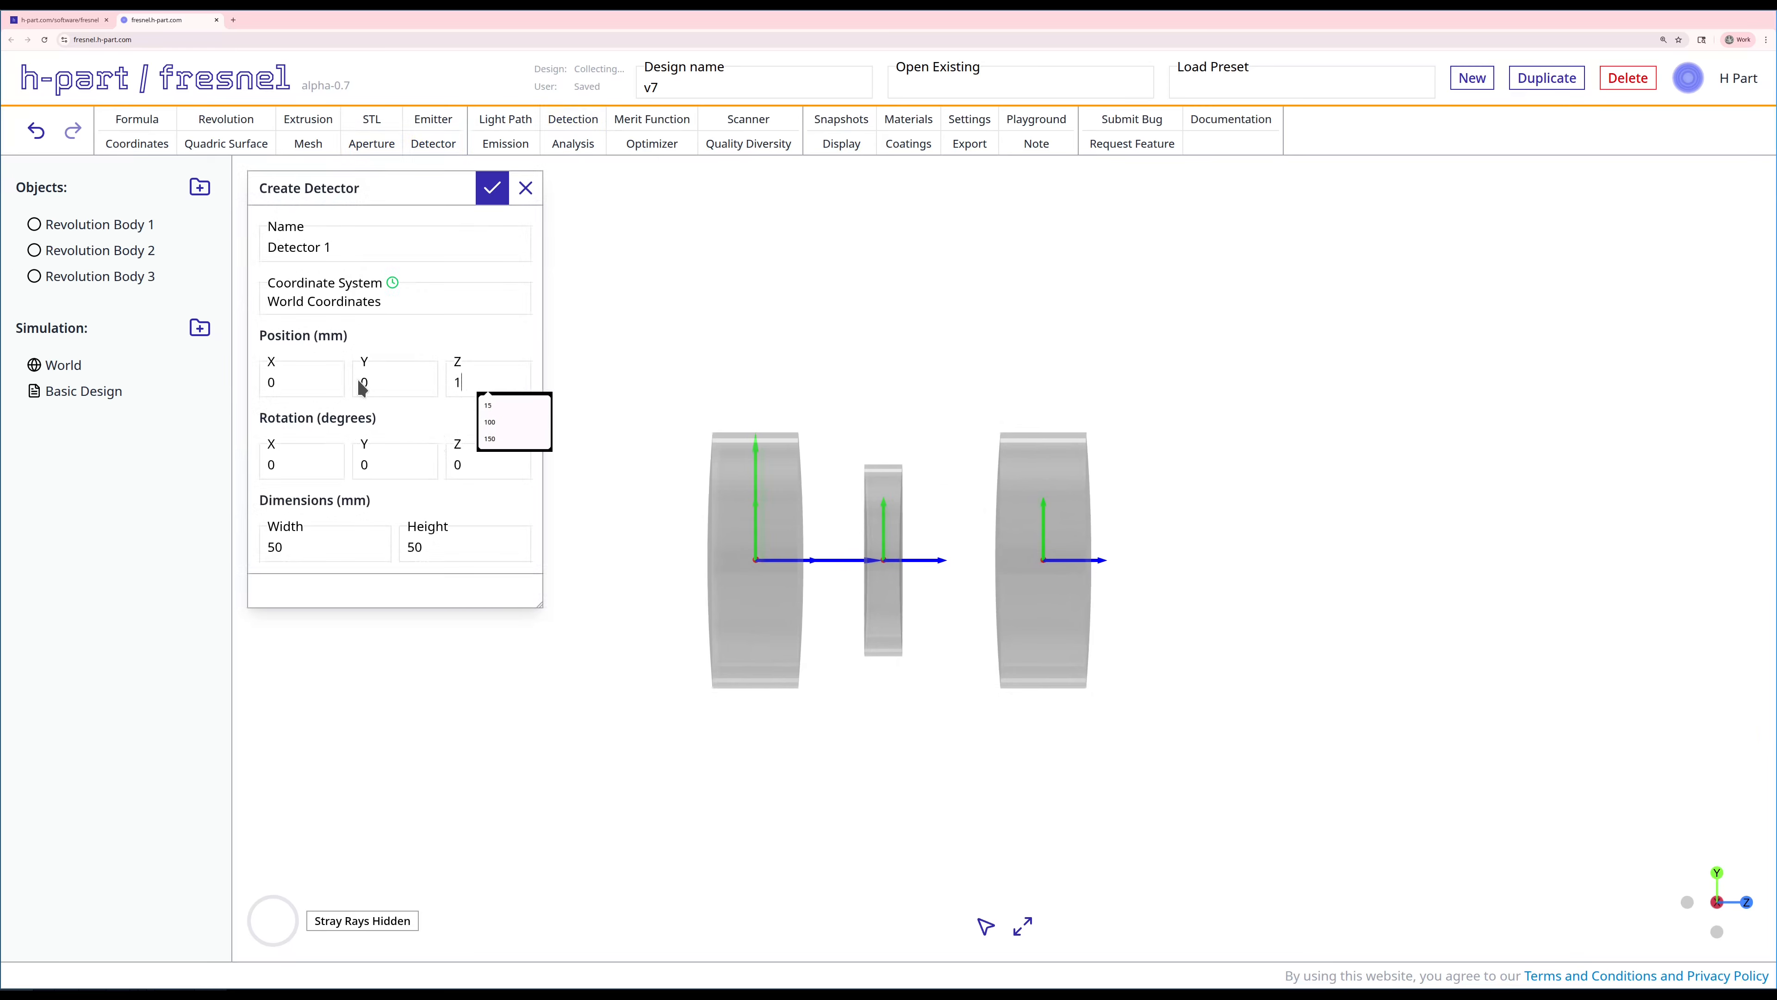
pyautogui.press('BackSpace')
pyautogui.write('20')
# Set the detector's width and height to 10 mm and its X rotation to 180 degrees, and create it.
pyautogui.doubleClick(302, 555)
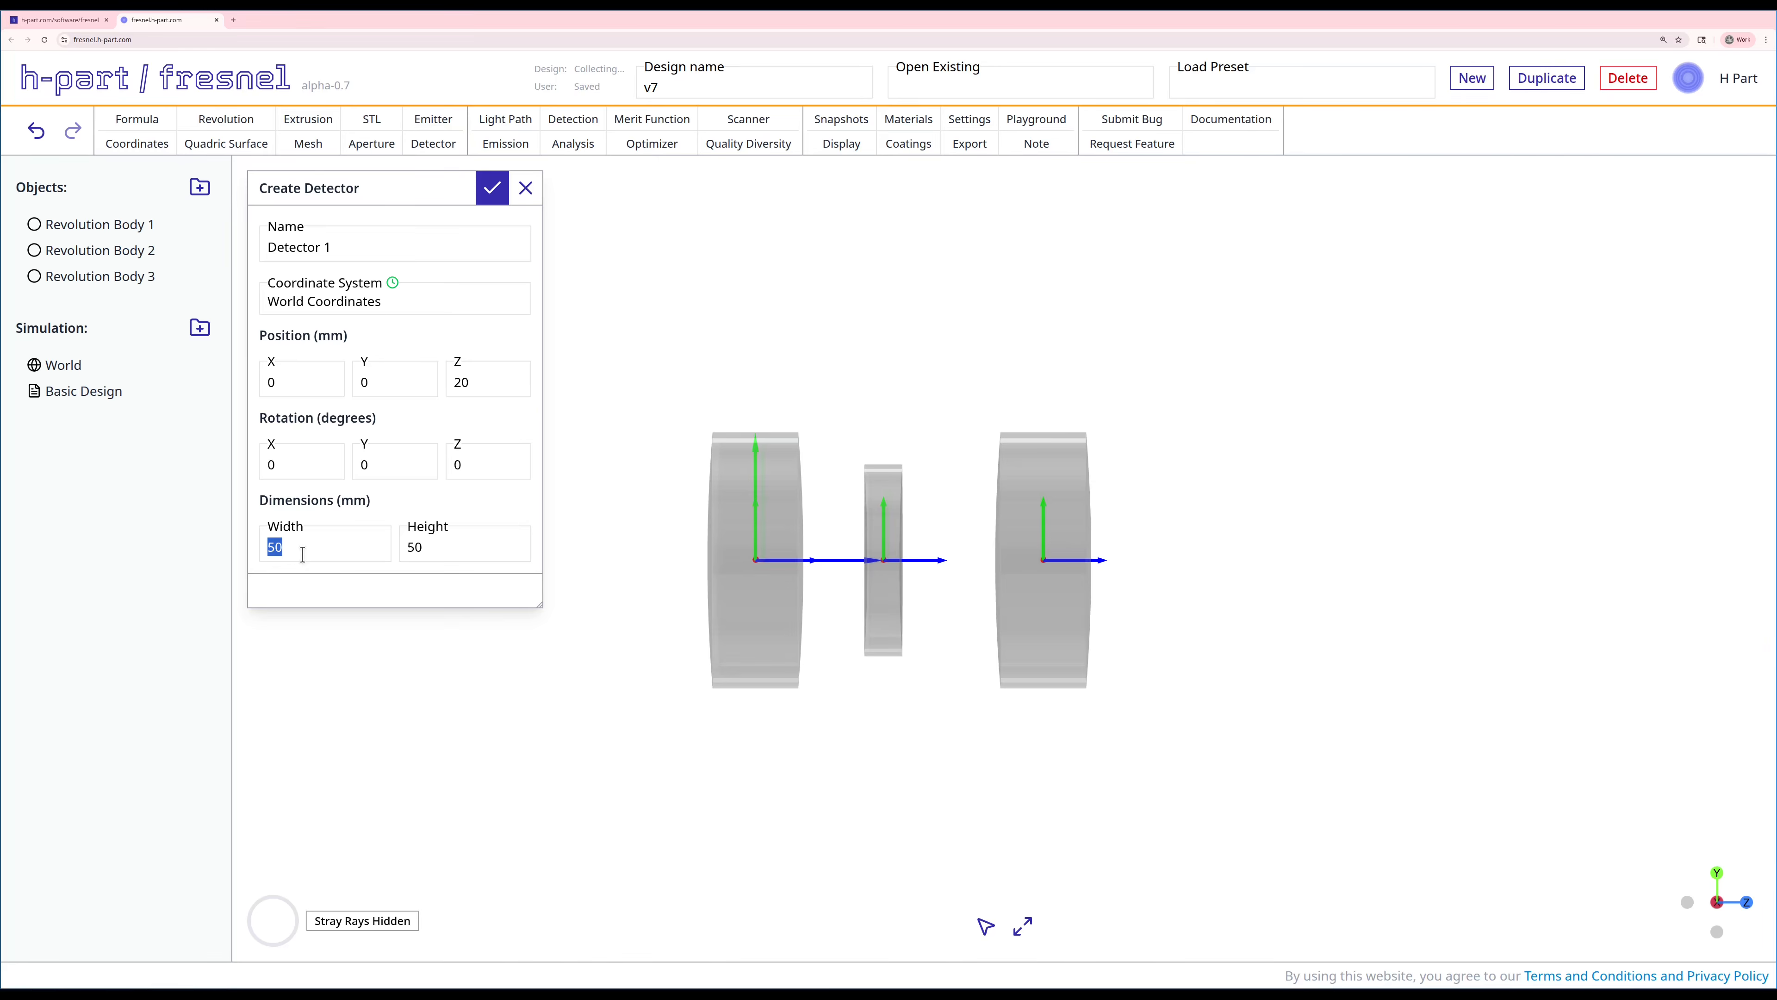
pyautogui.write('10')
pyautogui.press('Tab')
pyautogui.write('10')
pyautogui.doubleClick(310, 464)
pyautogui.write('180')
pyautogui.click(489, 198)
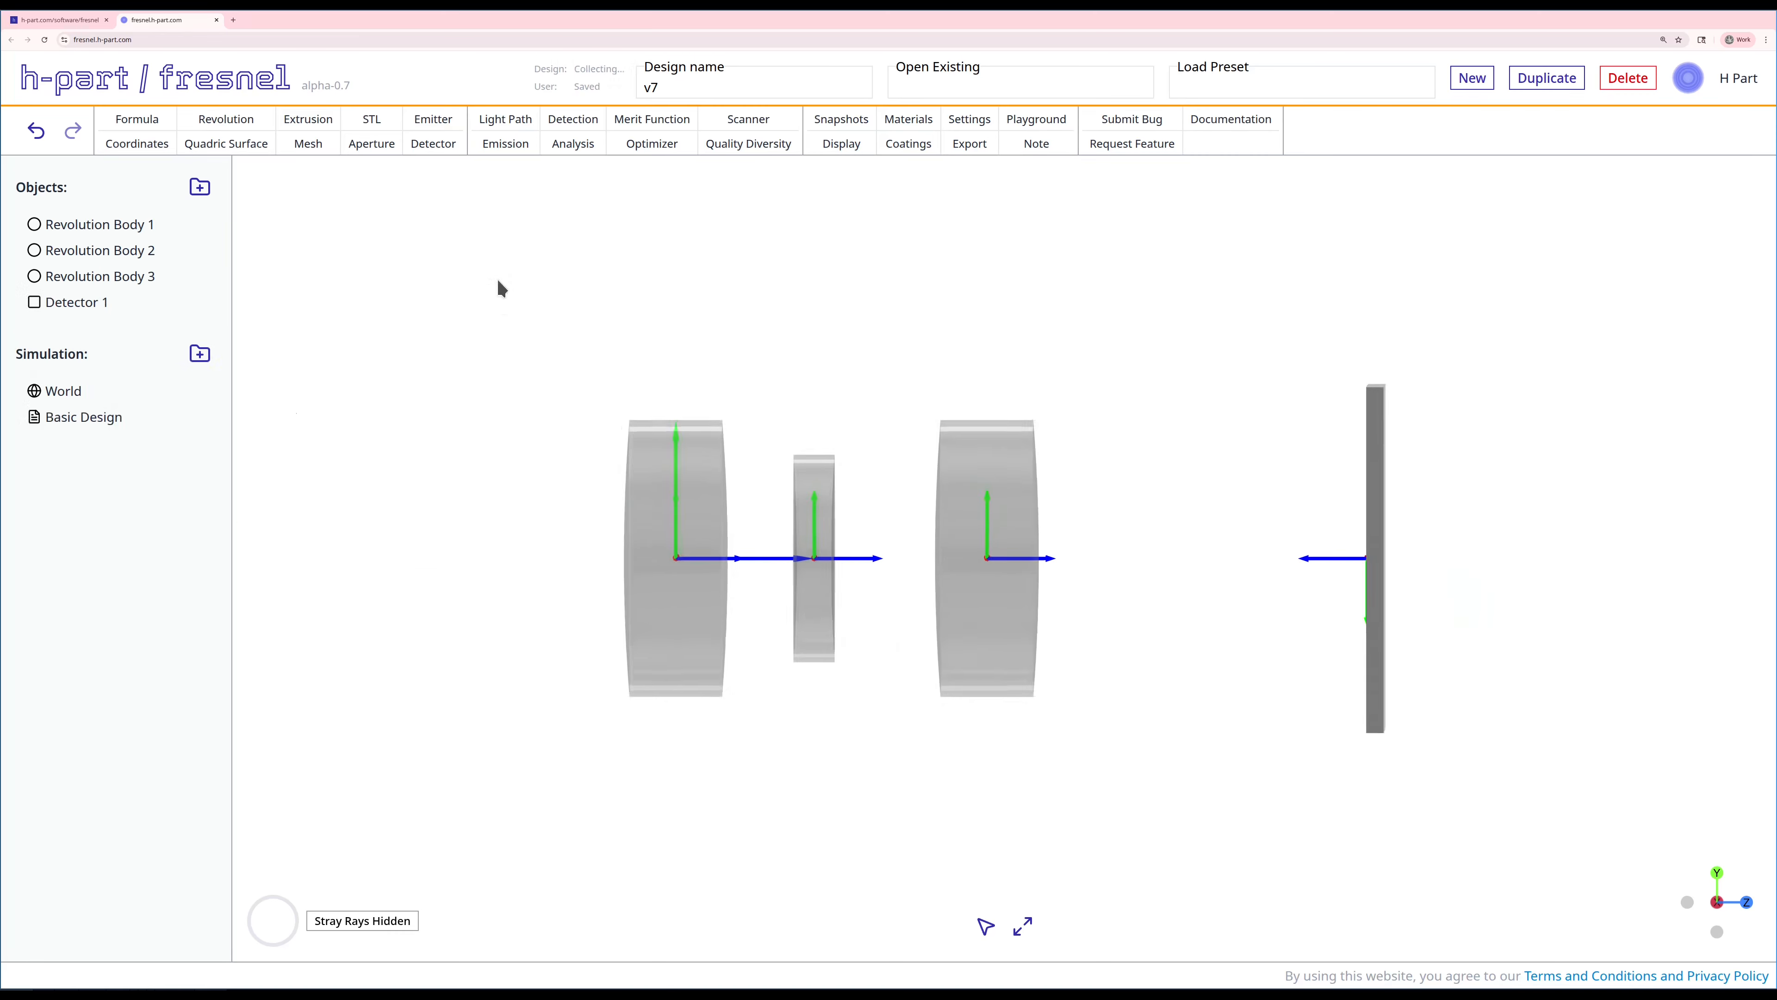
# Create a detection on Detector 1 with a rectangular gate 4.97 mm wide and 3.73 mm high.
pyautogui.click(563, 120)
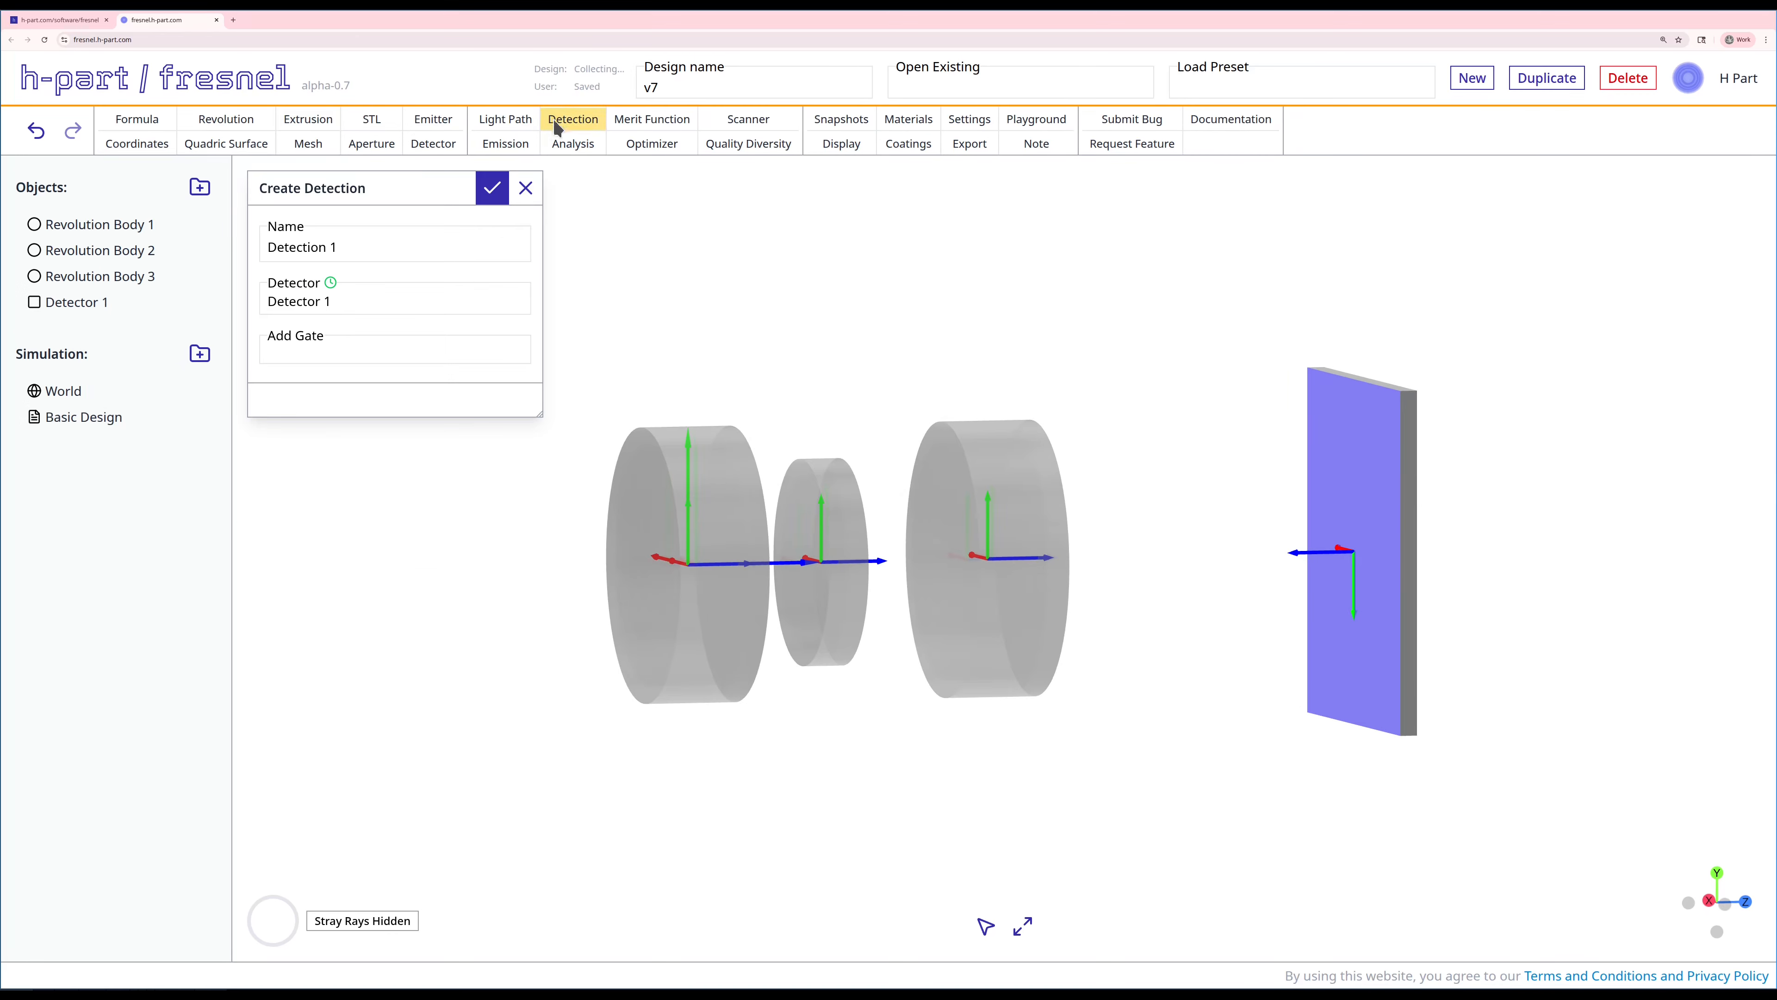
pyautogui.click(353, 348)
pyautogui.click(343, 438)
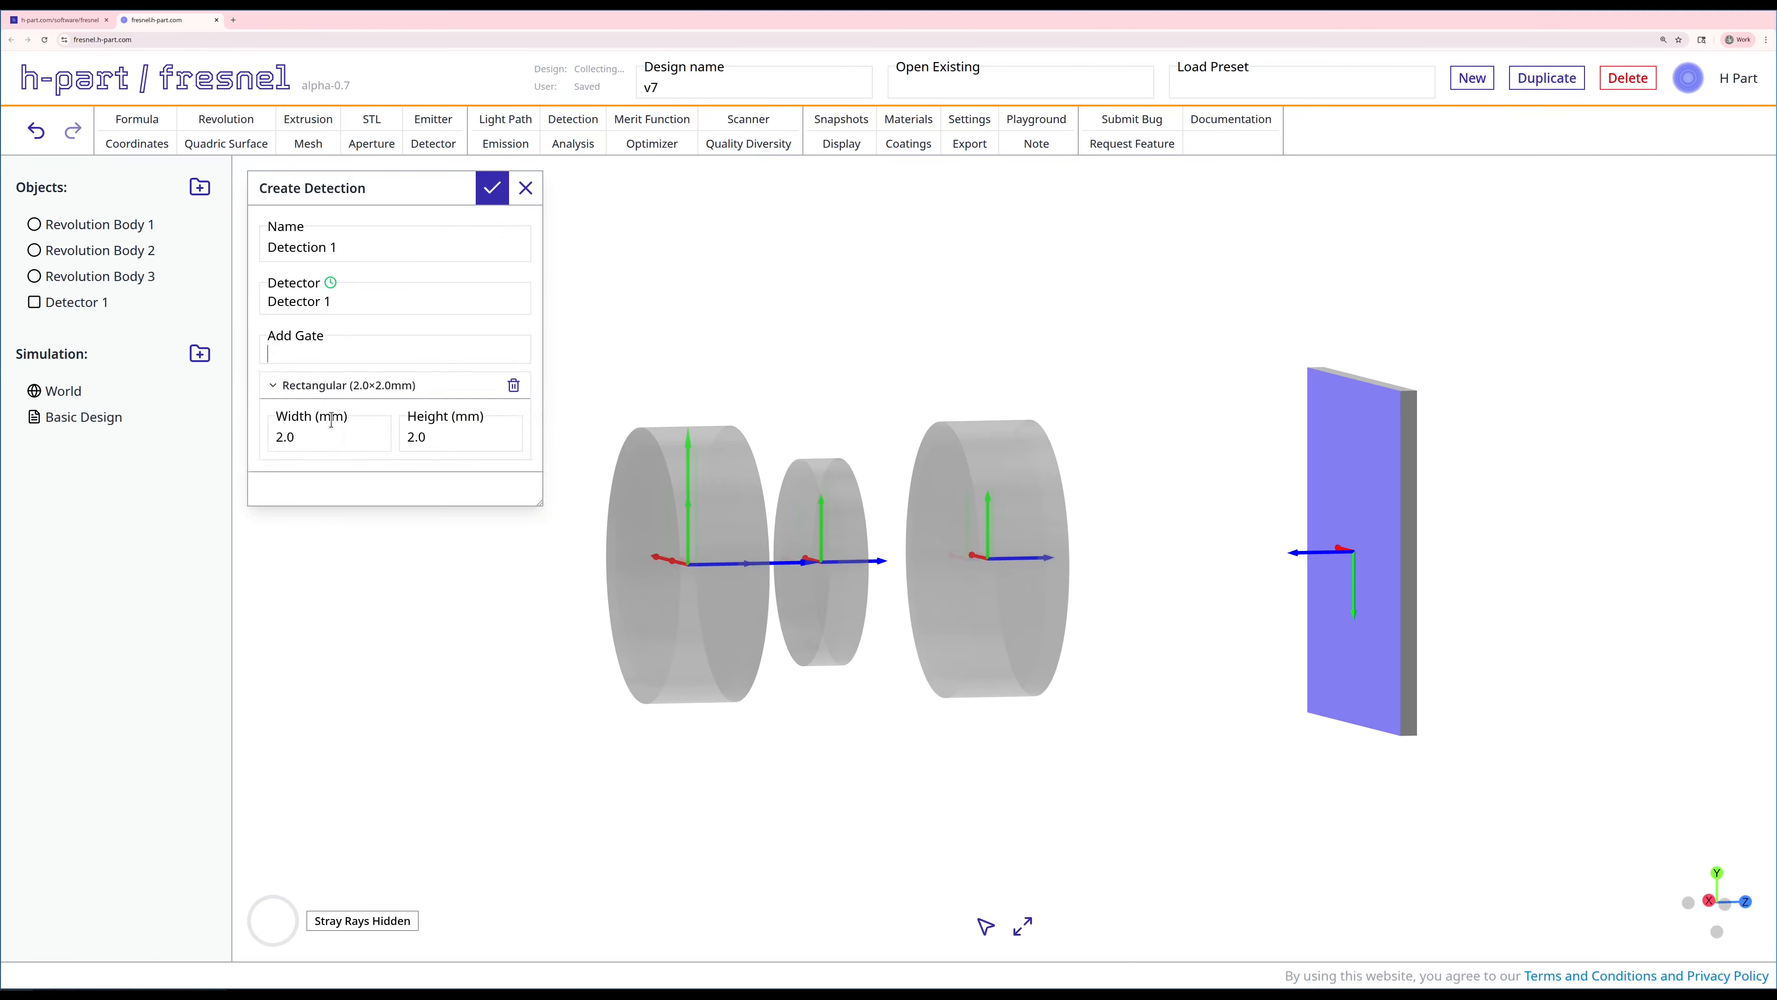
pyautogui.doubleClick(328, 430)
pyautogui.write('4.97')
pyautogui.press('Tab')
pyautogui.write('3.73')
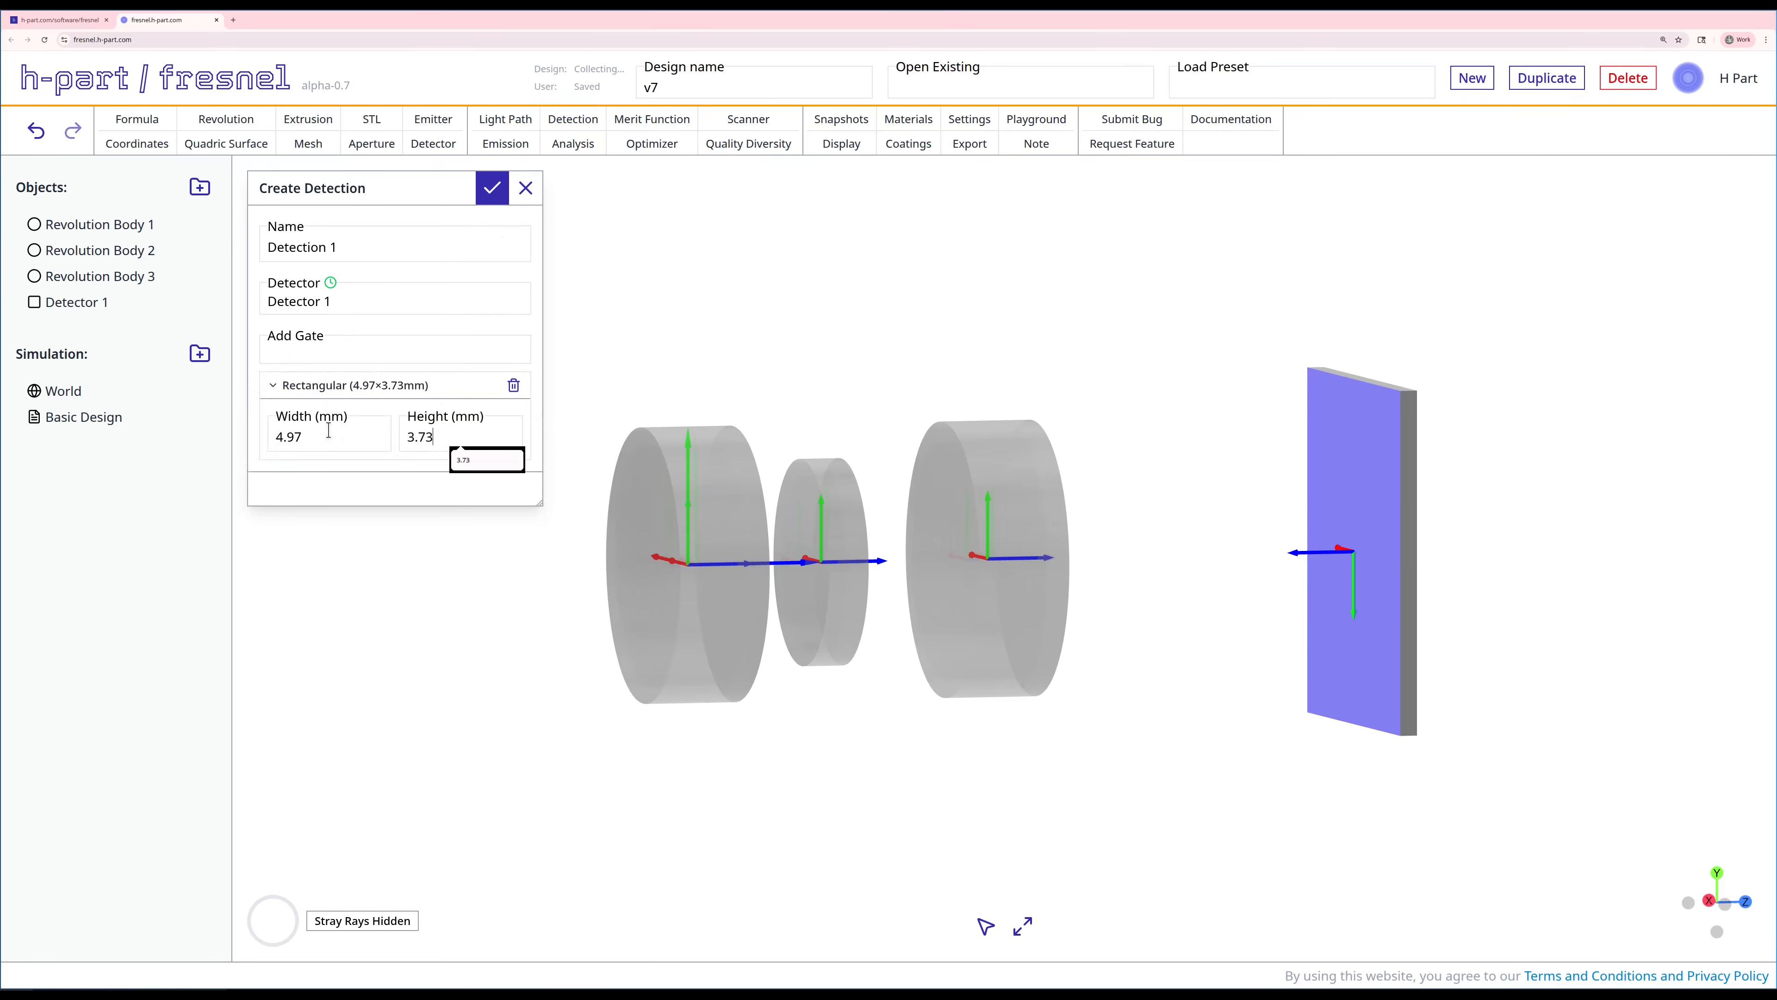
pyautogui.click(483, 183)
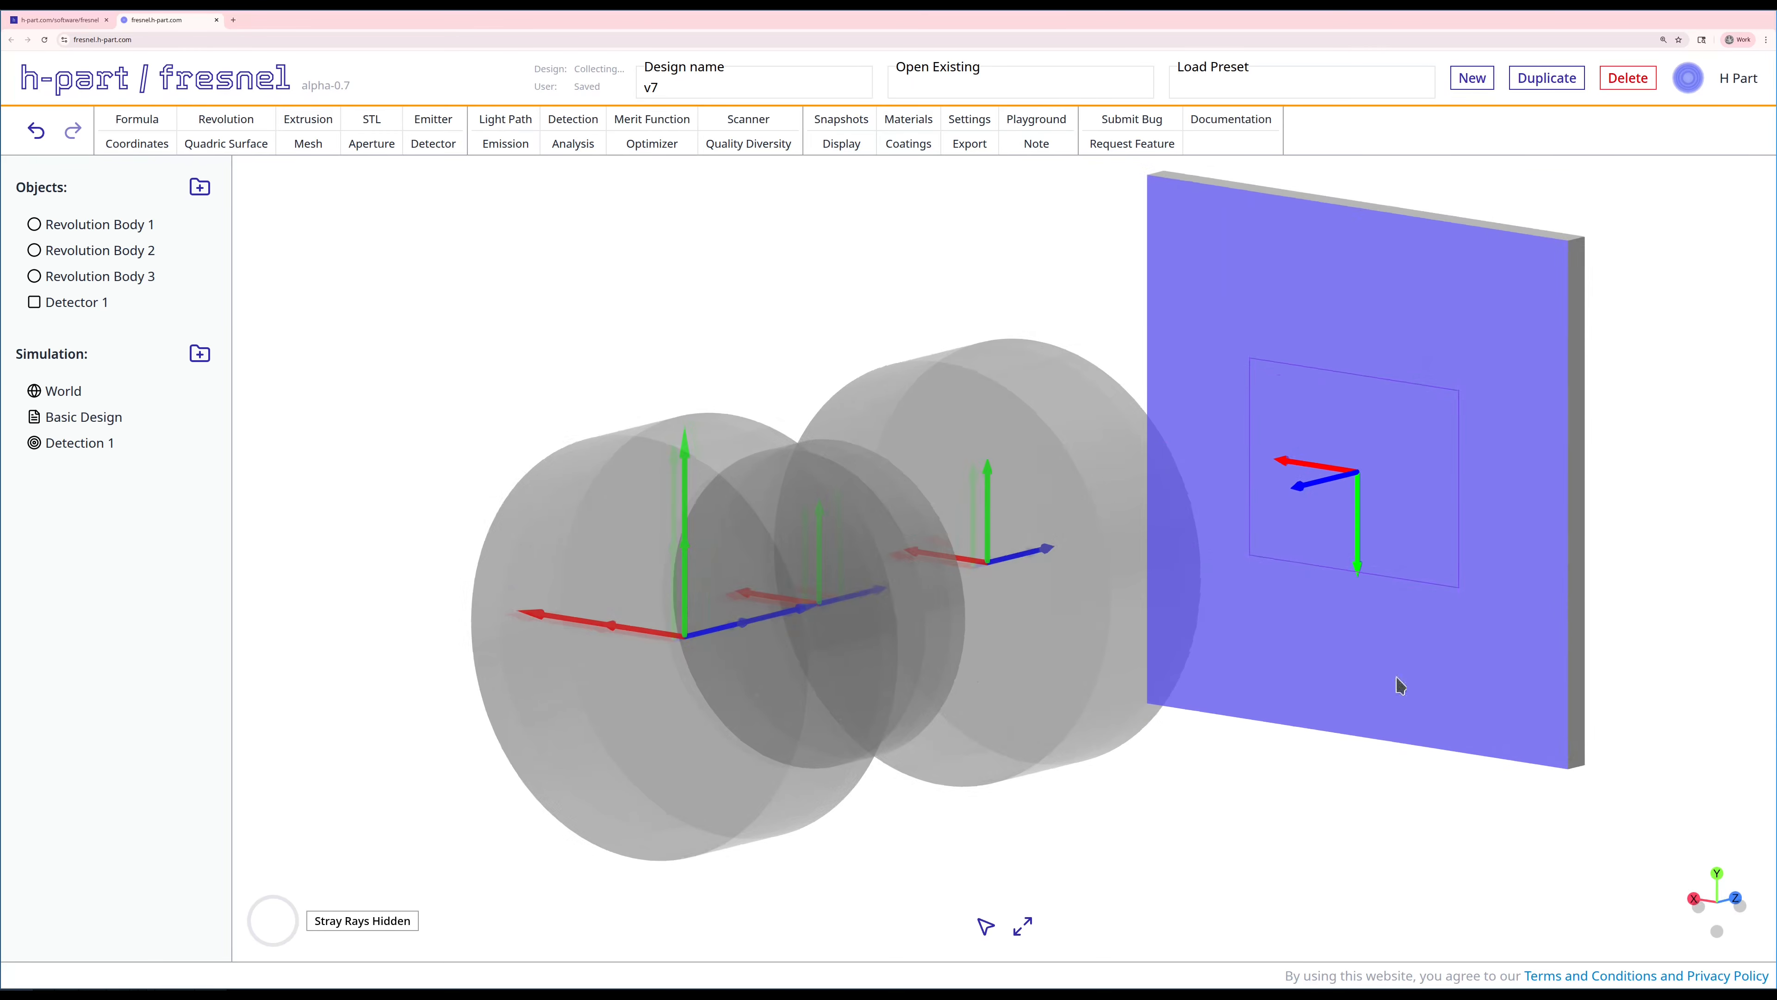
# Start a spacing formula named #s12 with Revolution Body 1 as the anchor reference.
pyautogui.moveTo(1234, 573); pyautogui.dragTo(1117, 560)
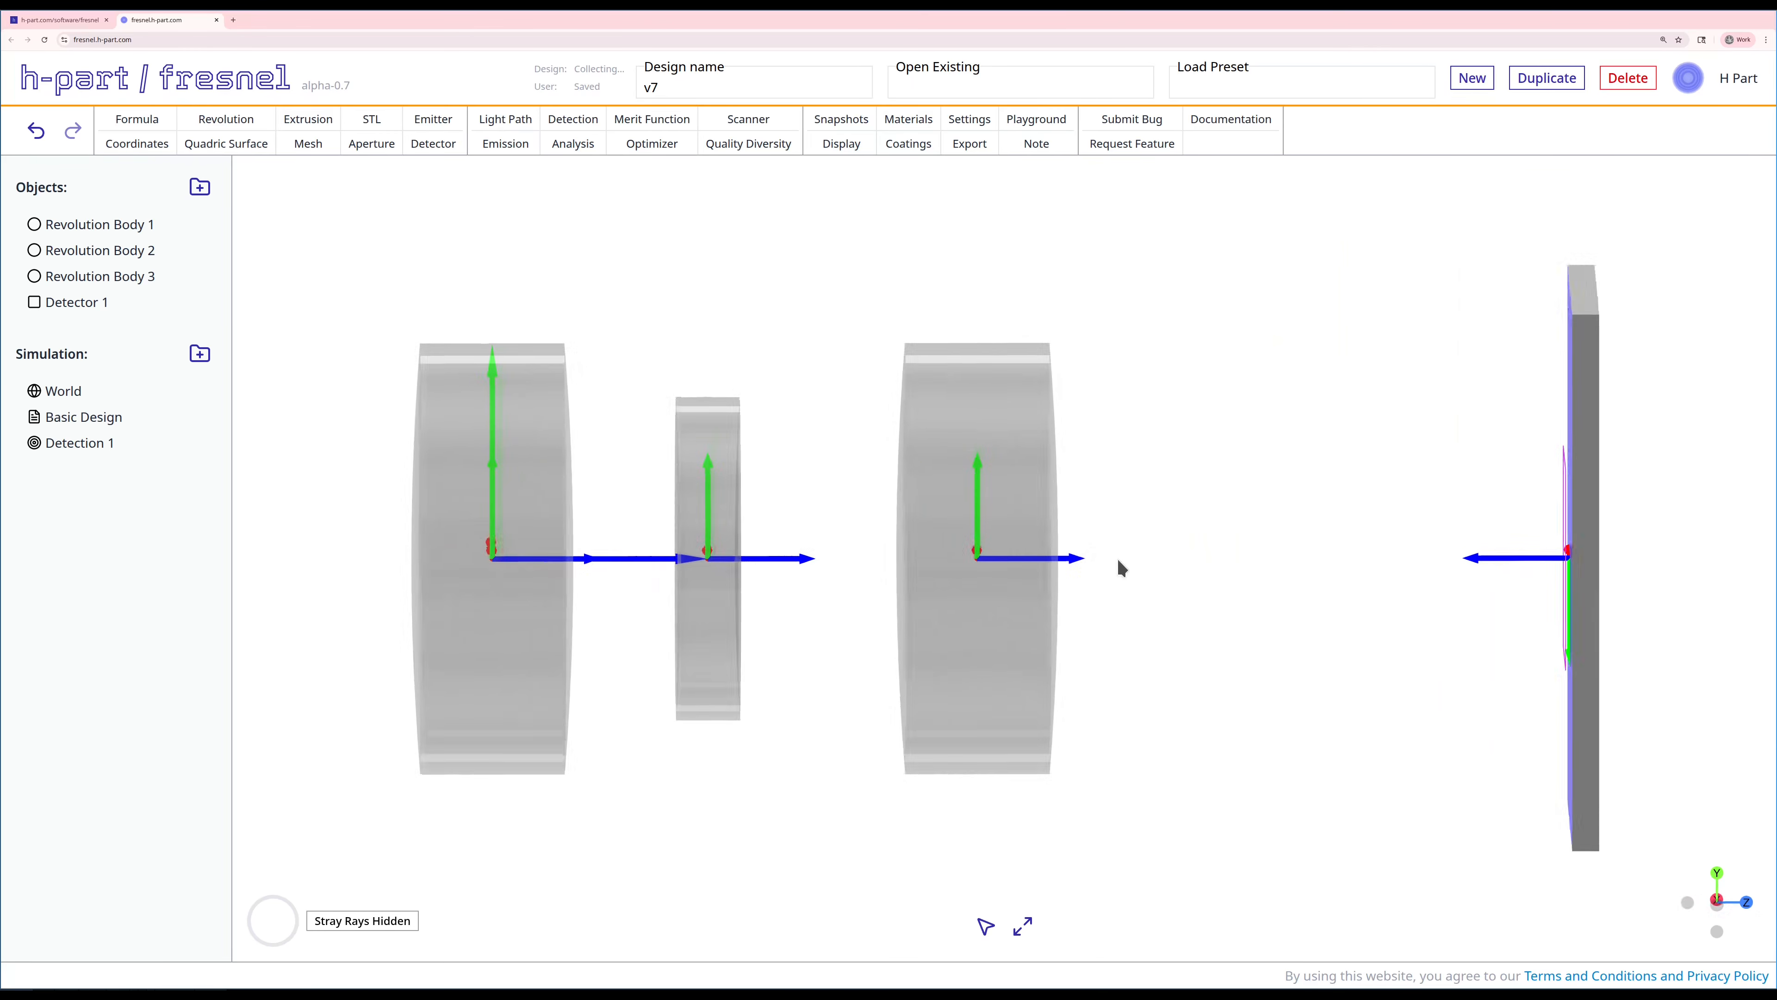
pyautogui.scroll(-3, 1119, 560)
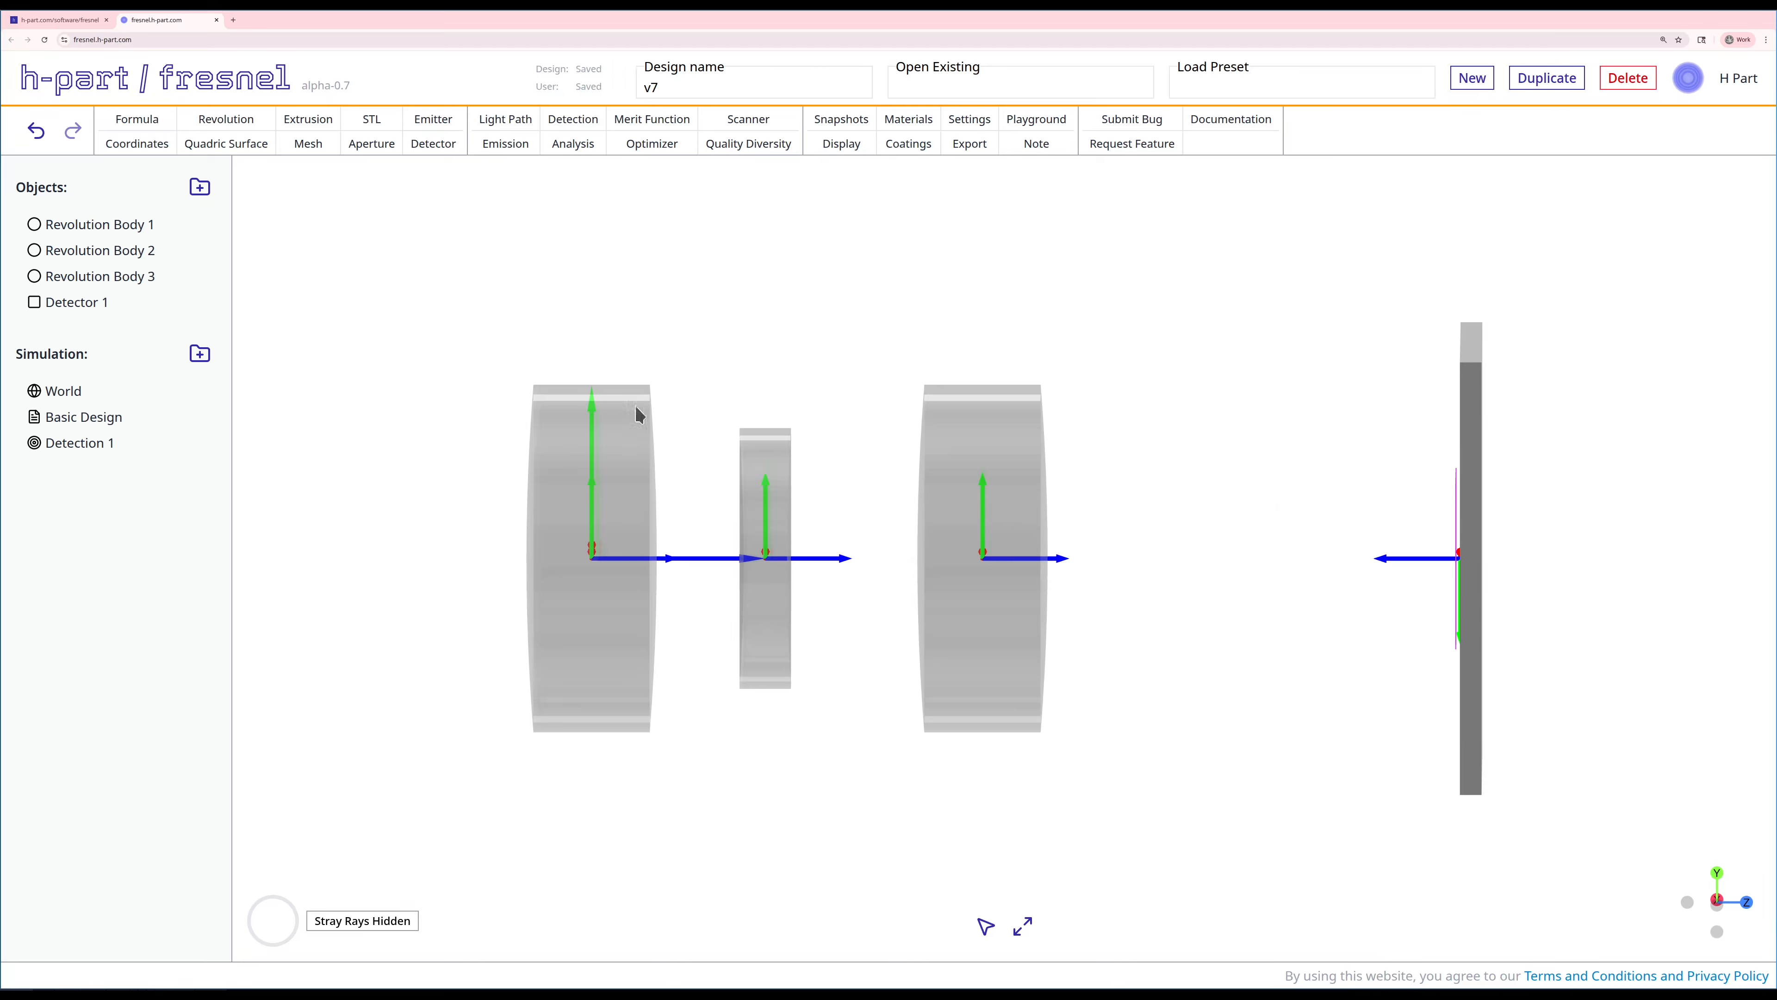
pyautogui.click(137, 119)
pyautogui.click(353, 230)
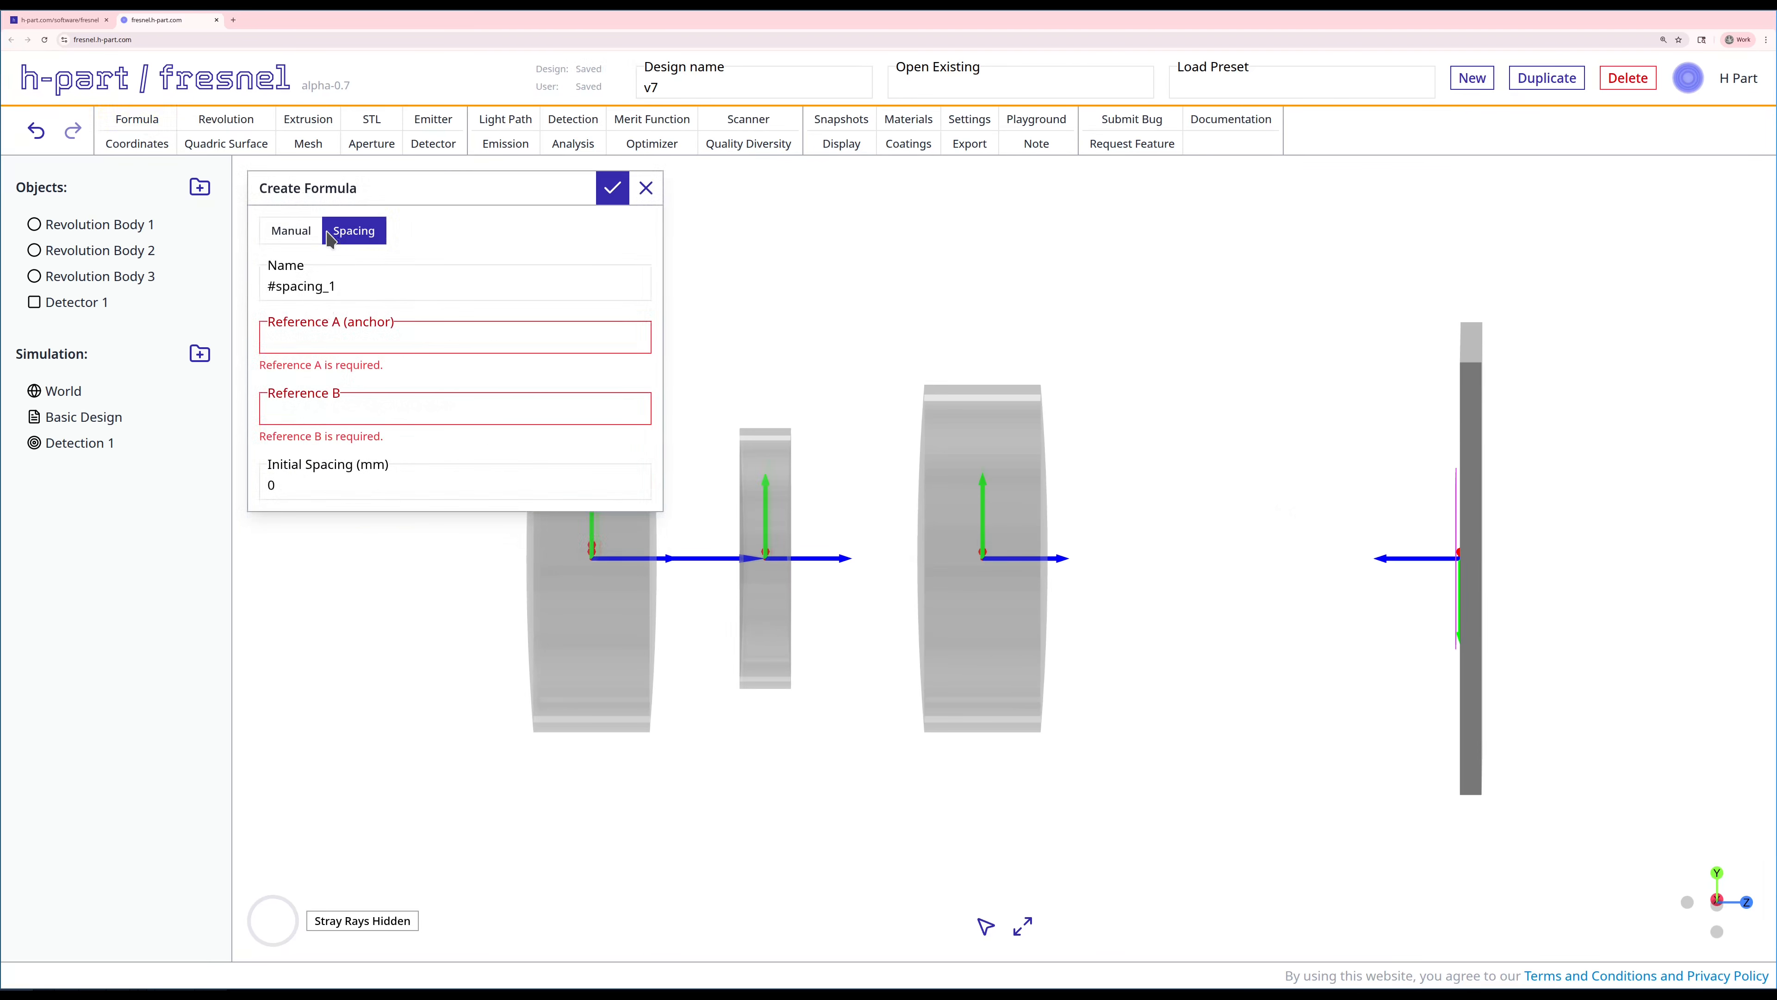
pyautogui.tripleClick(322, 288)
pyautogui.write('#s12')
pyautogui.click(339, 335)
pyautogui.click(329, 368)
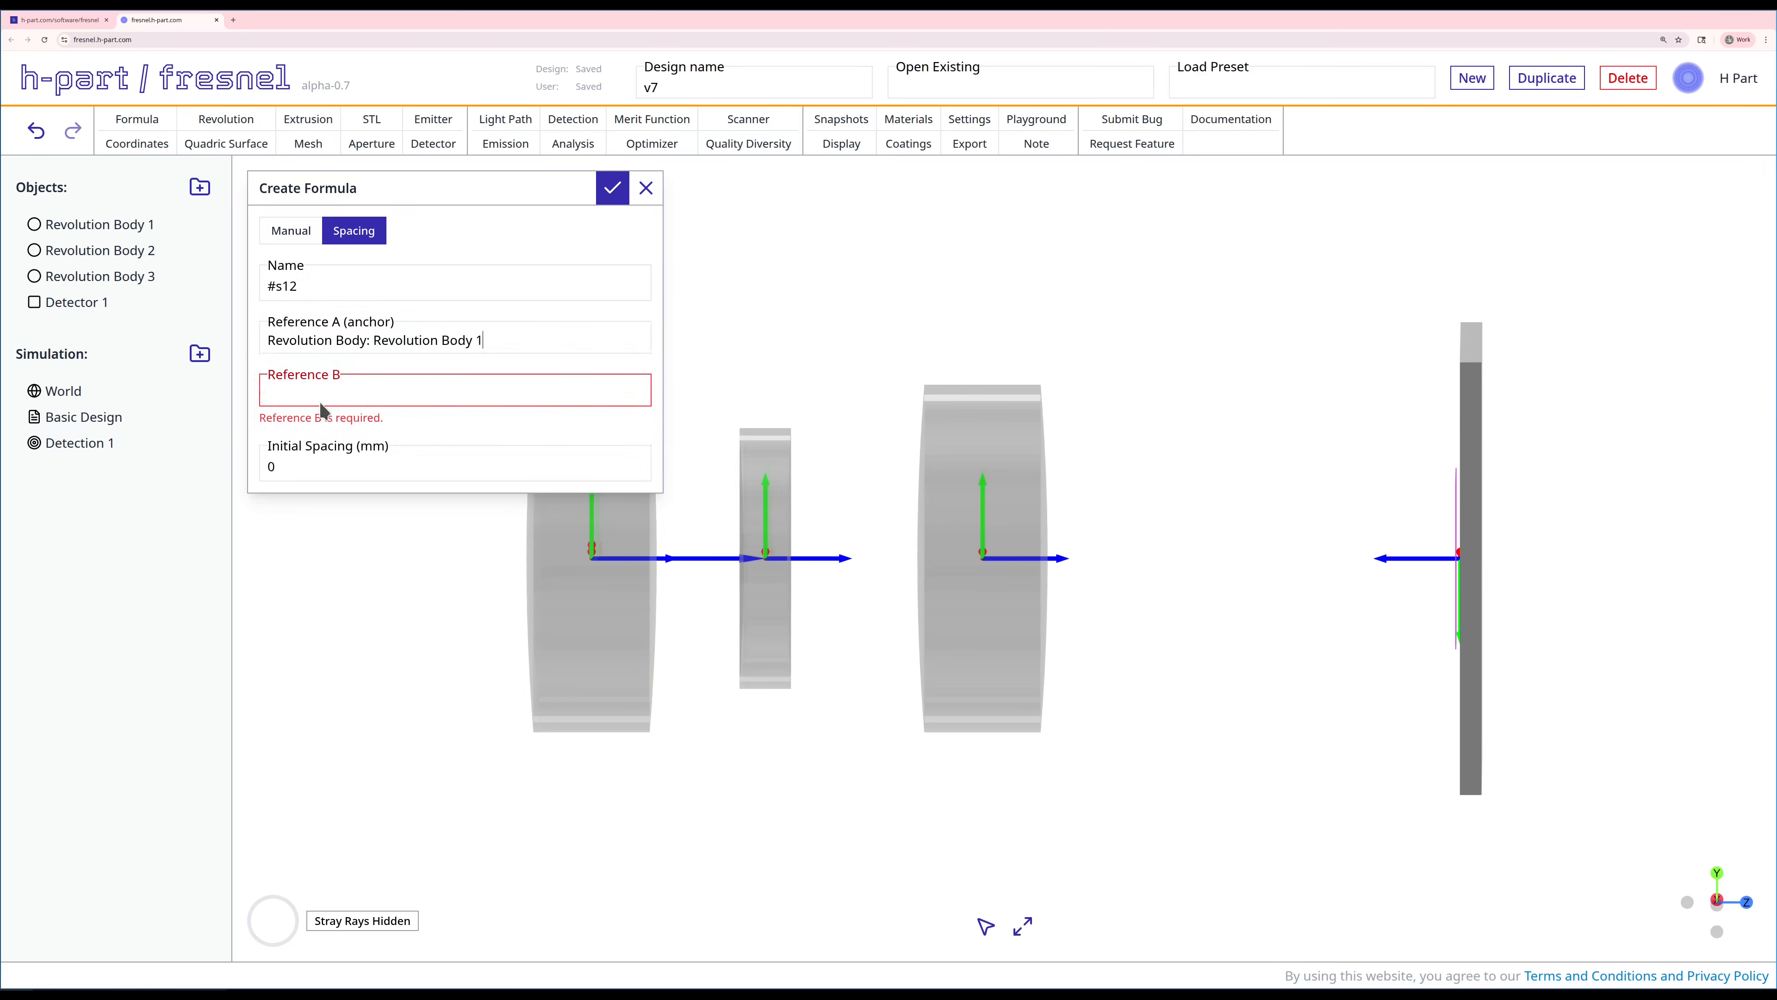
# Set Revolution Body 2 as Reference B of #s12 with an initial spacing of 3 mm, and create the formula.
pyautogui.click(319, 394)
pyautogui.click(326, 422)
pyautogui.click(318, 396)
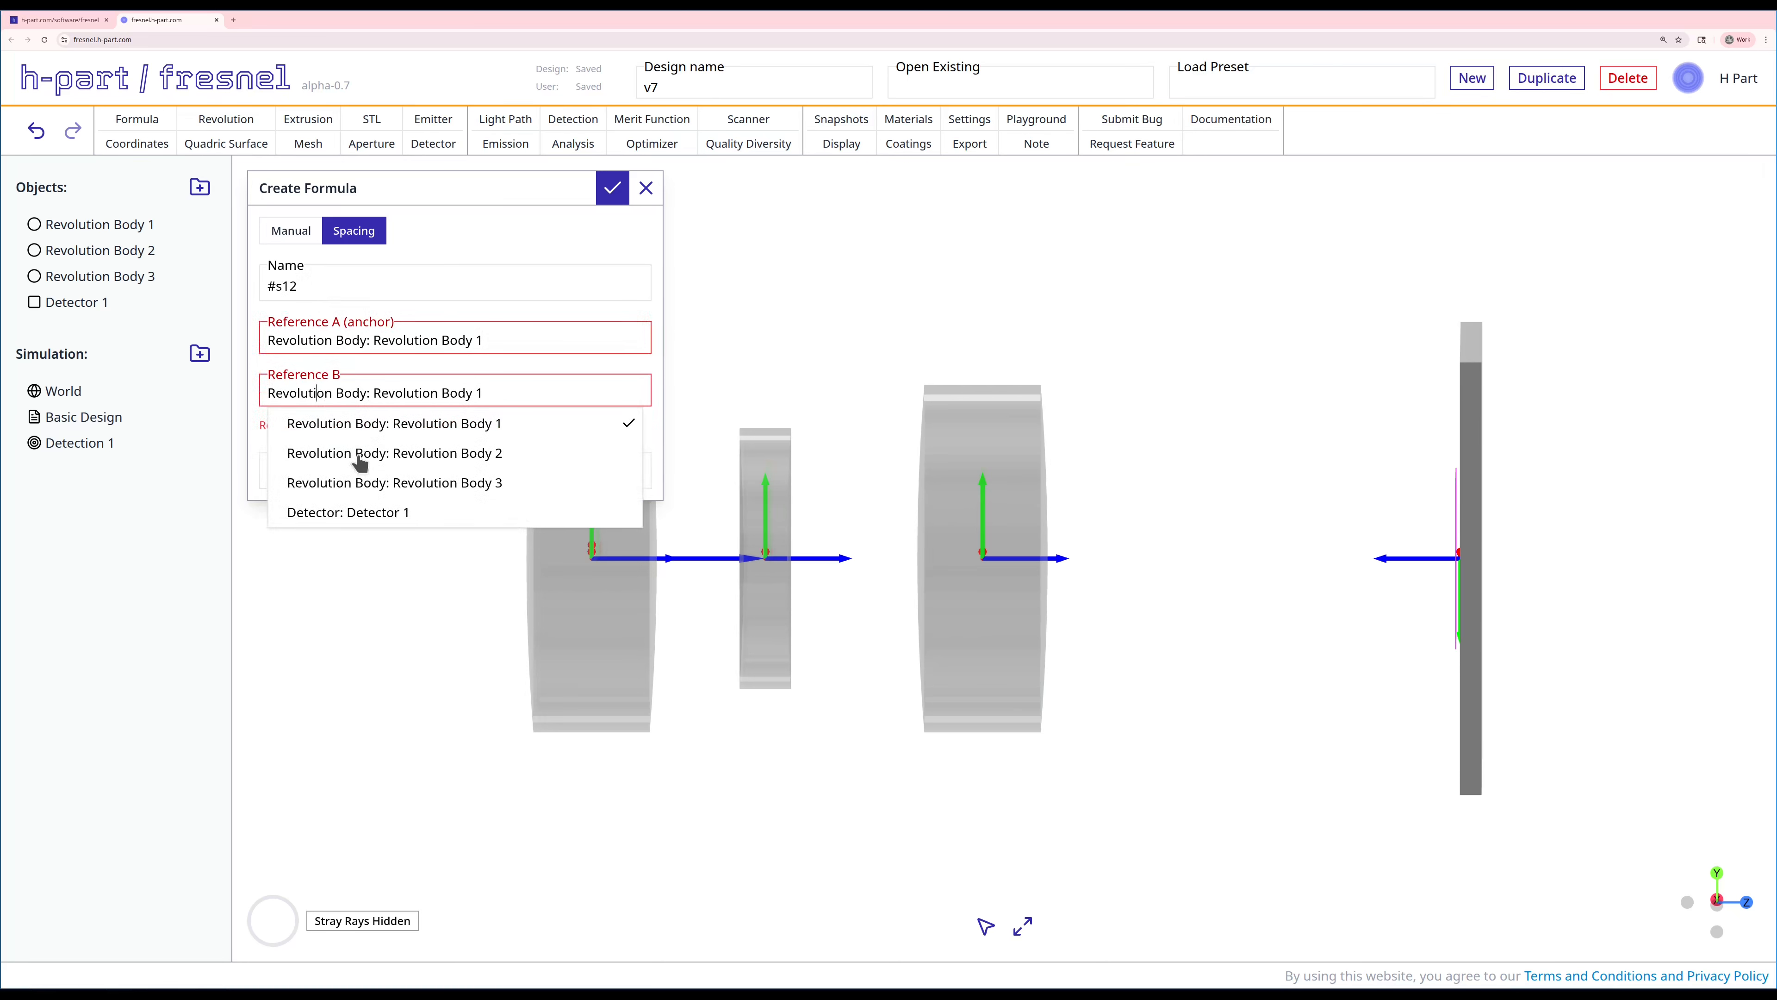
pyautogui.click(359, 455)
pyautogui.click(324, 445)
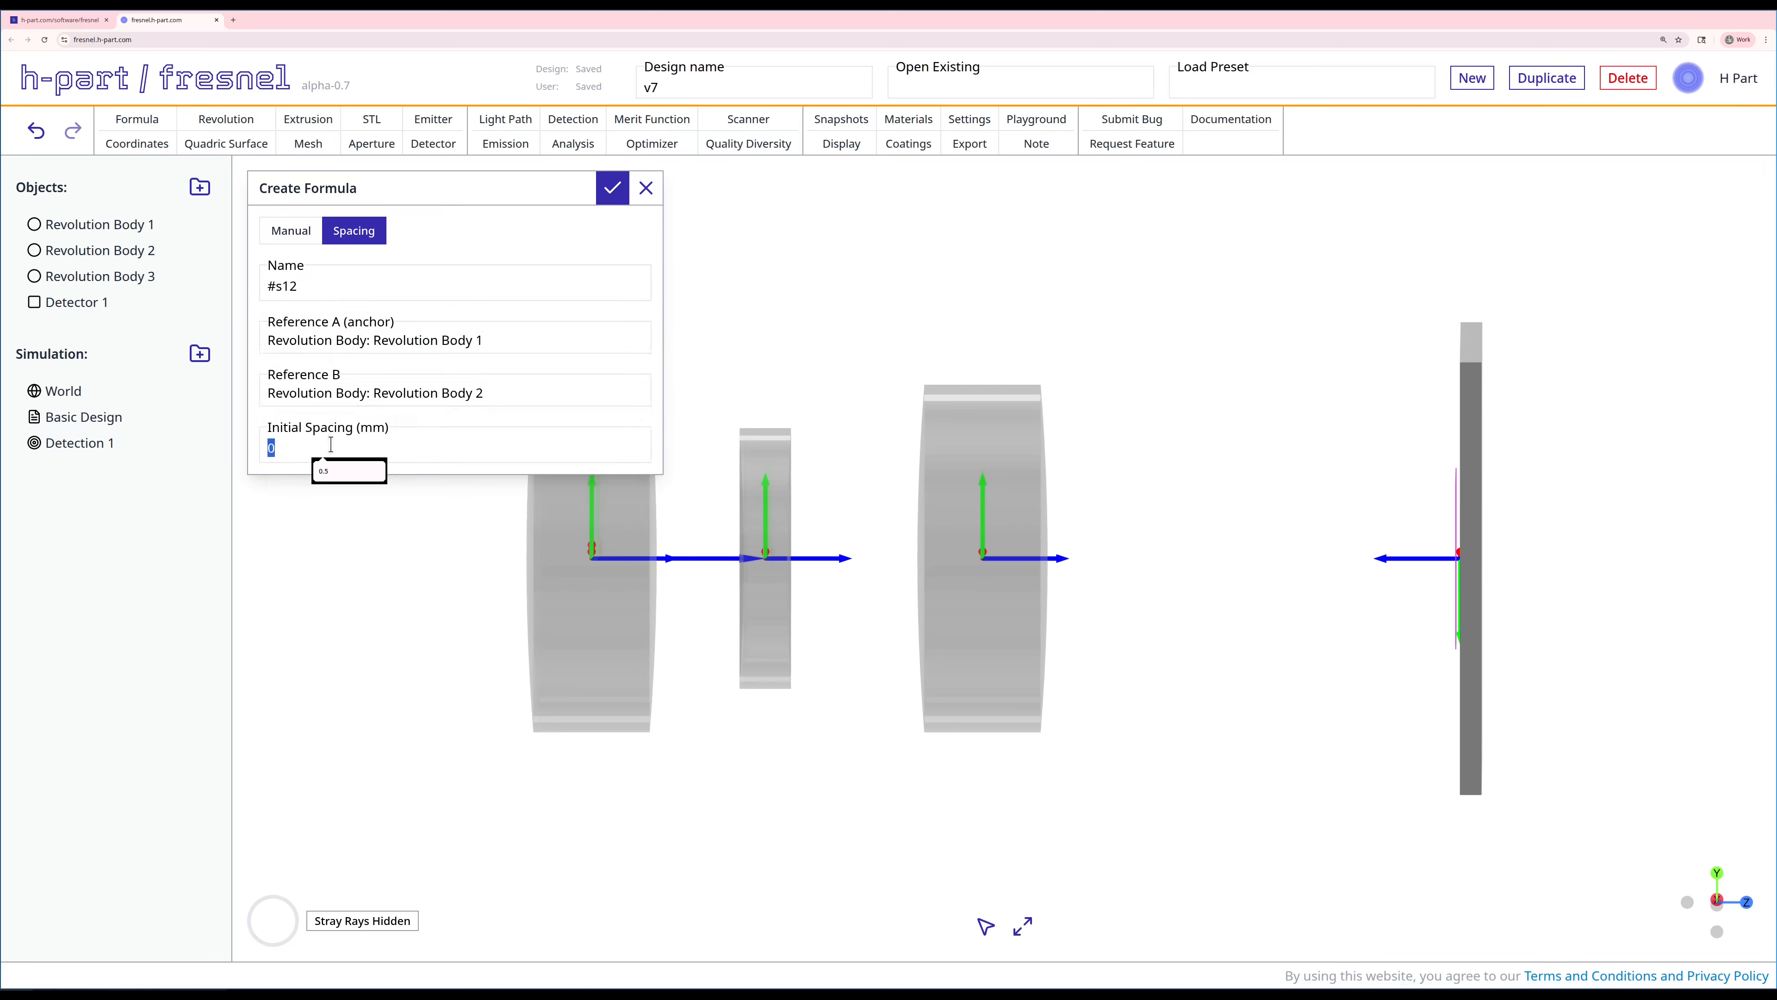
pyautogui.write('3')
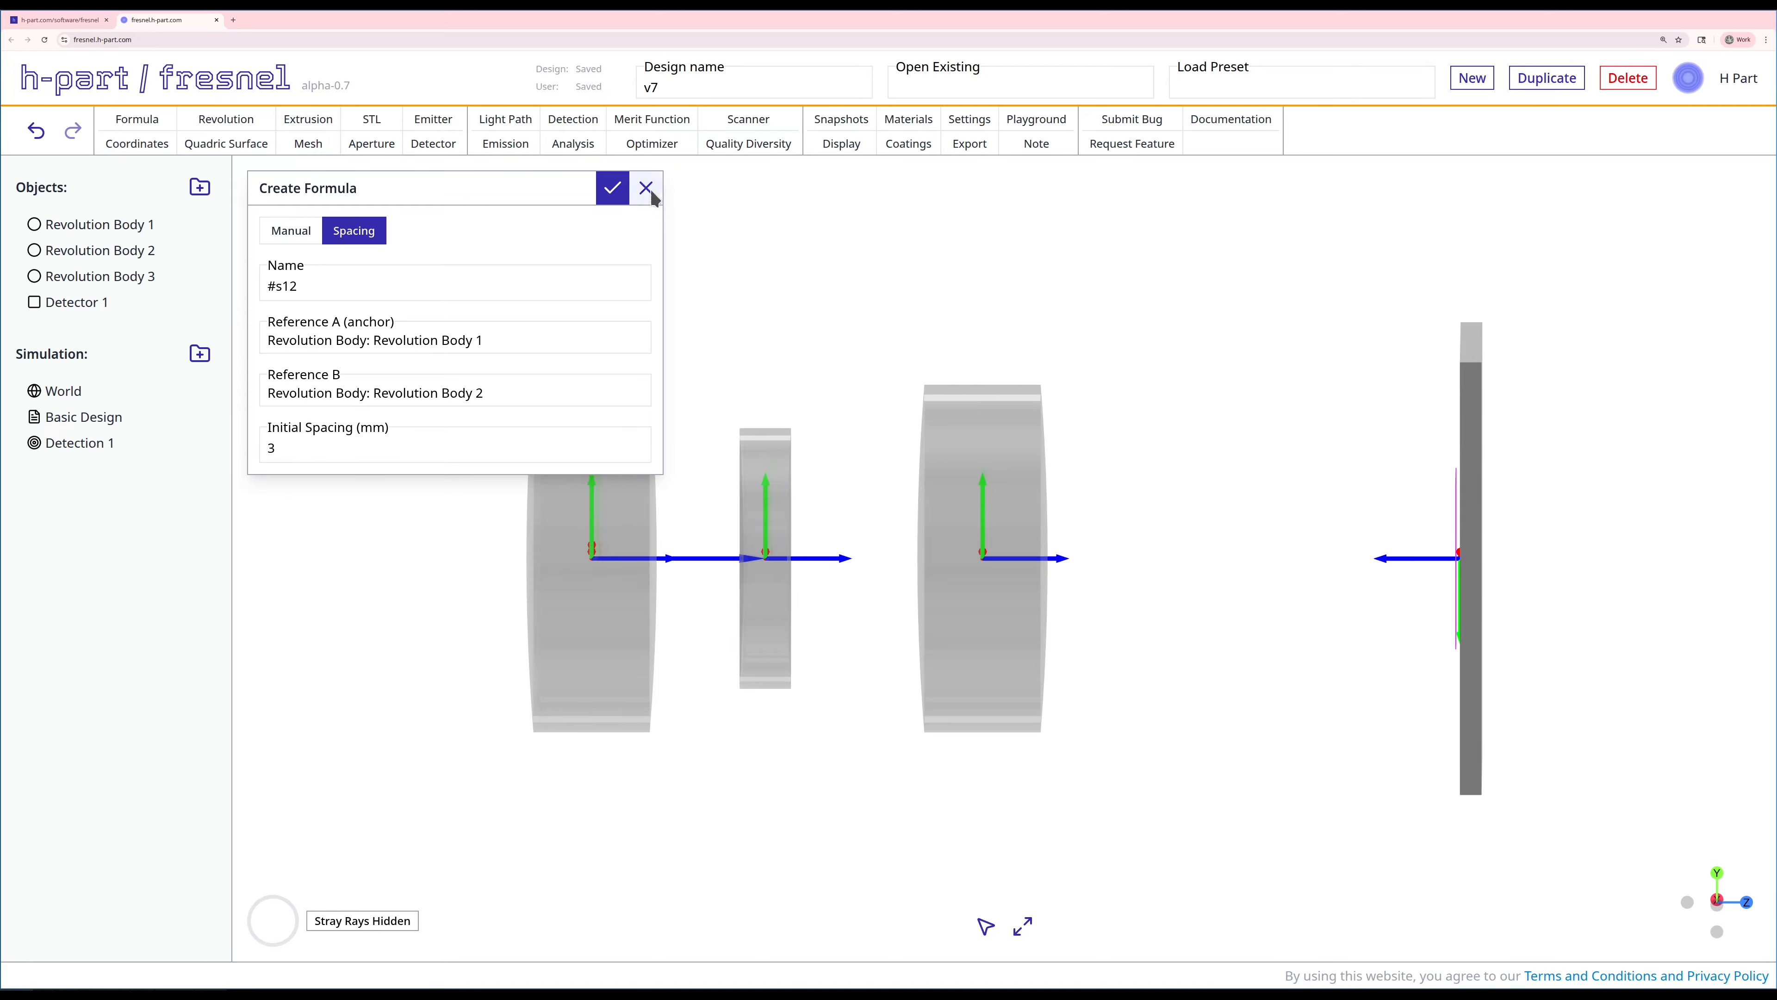
pyautogui.click(611, 186)
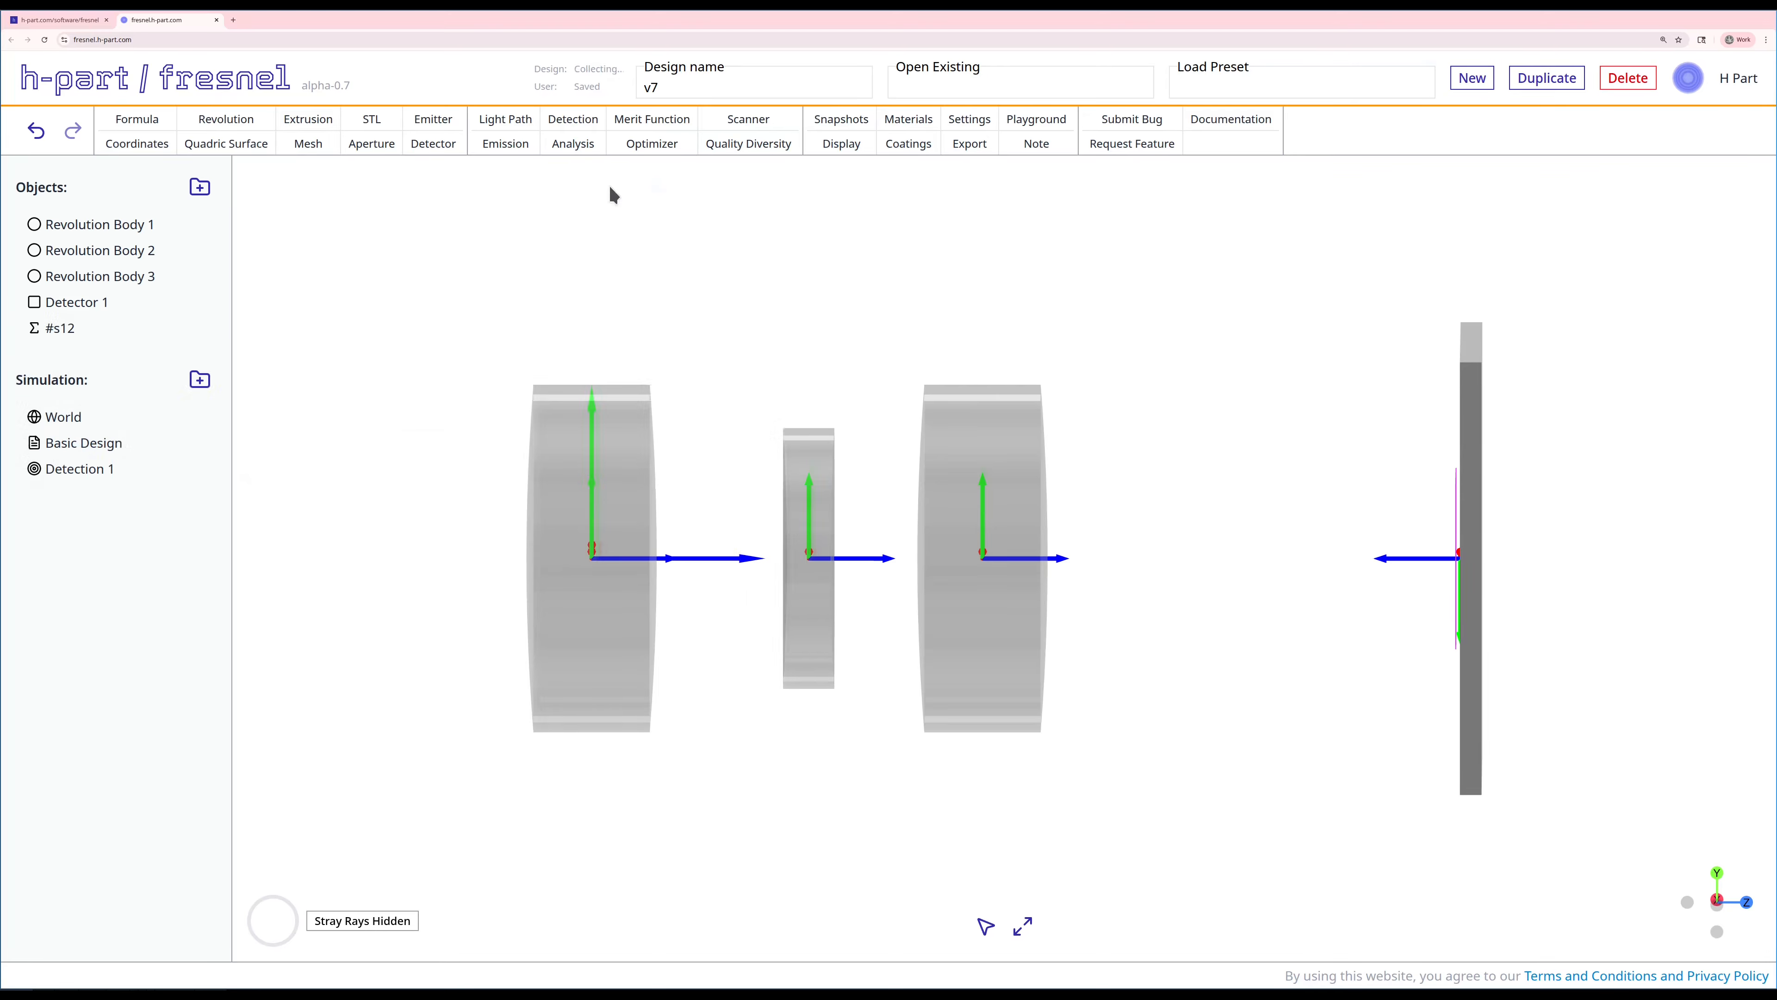
# Set the spacing_mm variable of #s12 to 1.5 and move the formula between Revolution Body 1 and Revolution Body 2 in the objects list.
pyautogui.click(104, 333)
pyautogui.moveTo(574, 484); pyautogui.dragTo(469, 481)
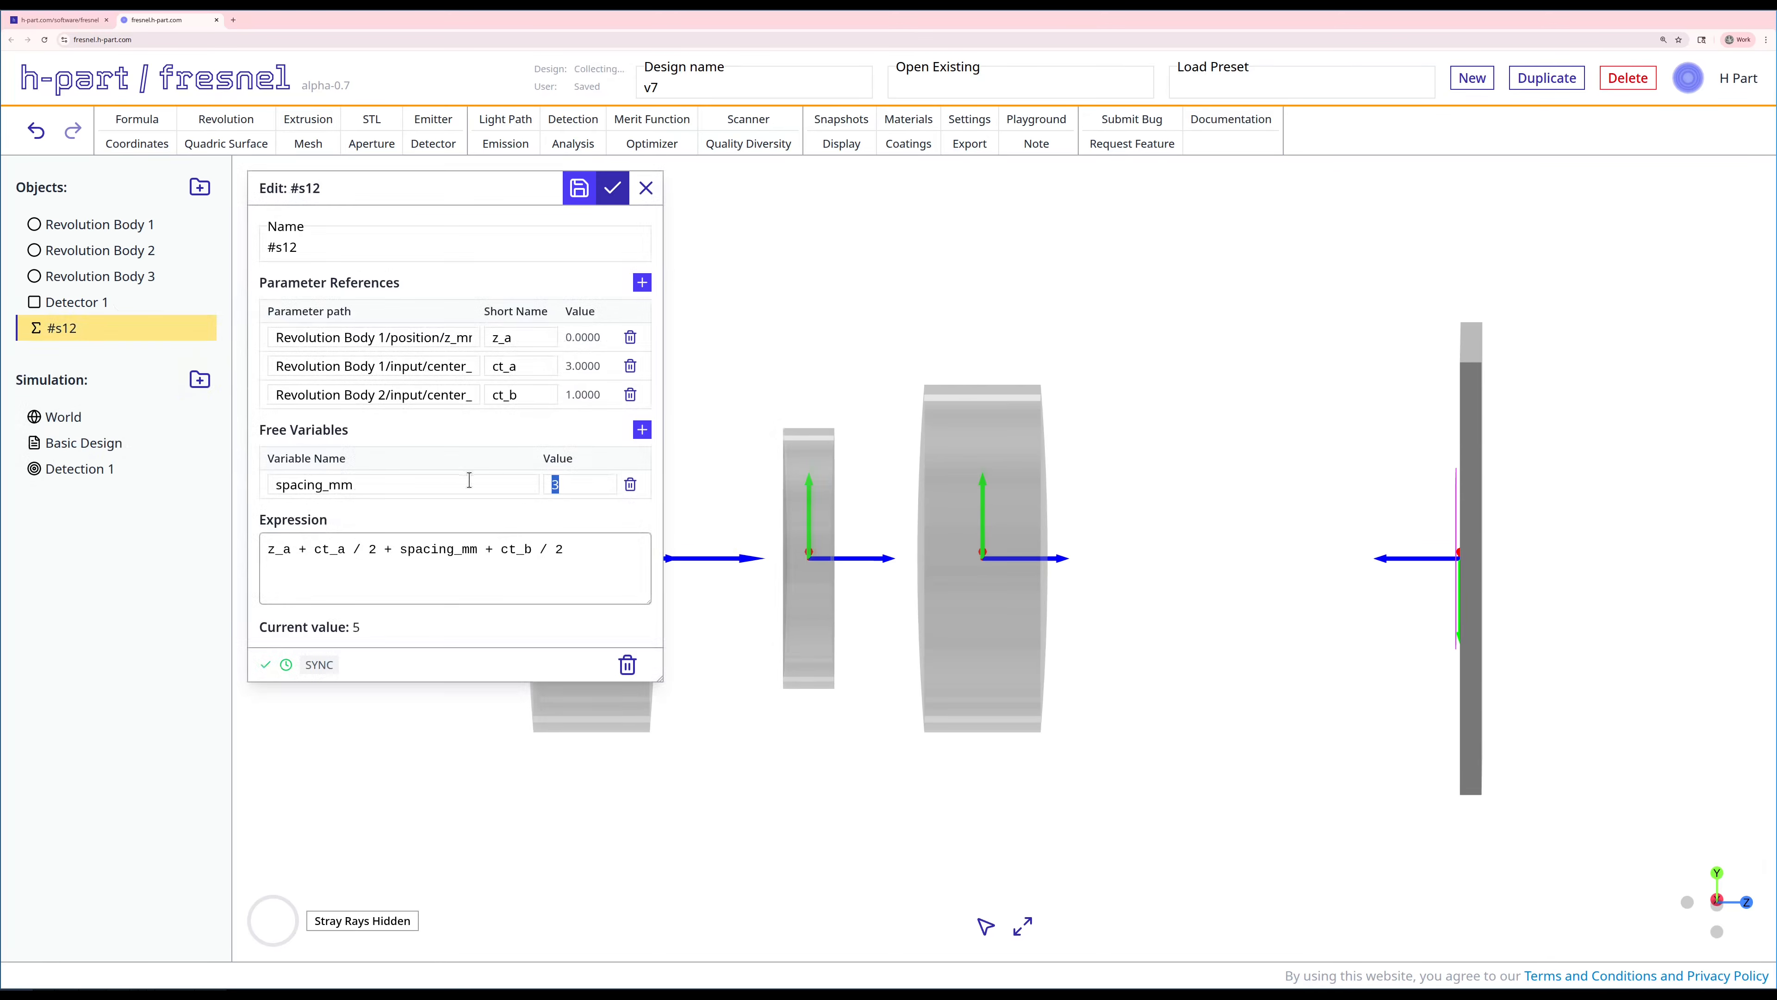
pyautogui.write('1.5')
pyautogui.click(613, 187)
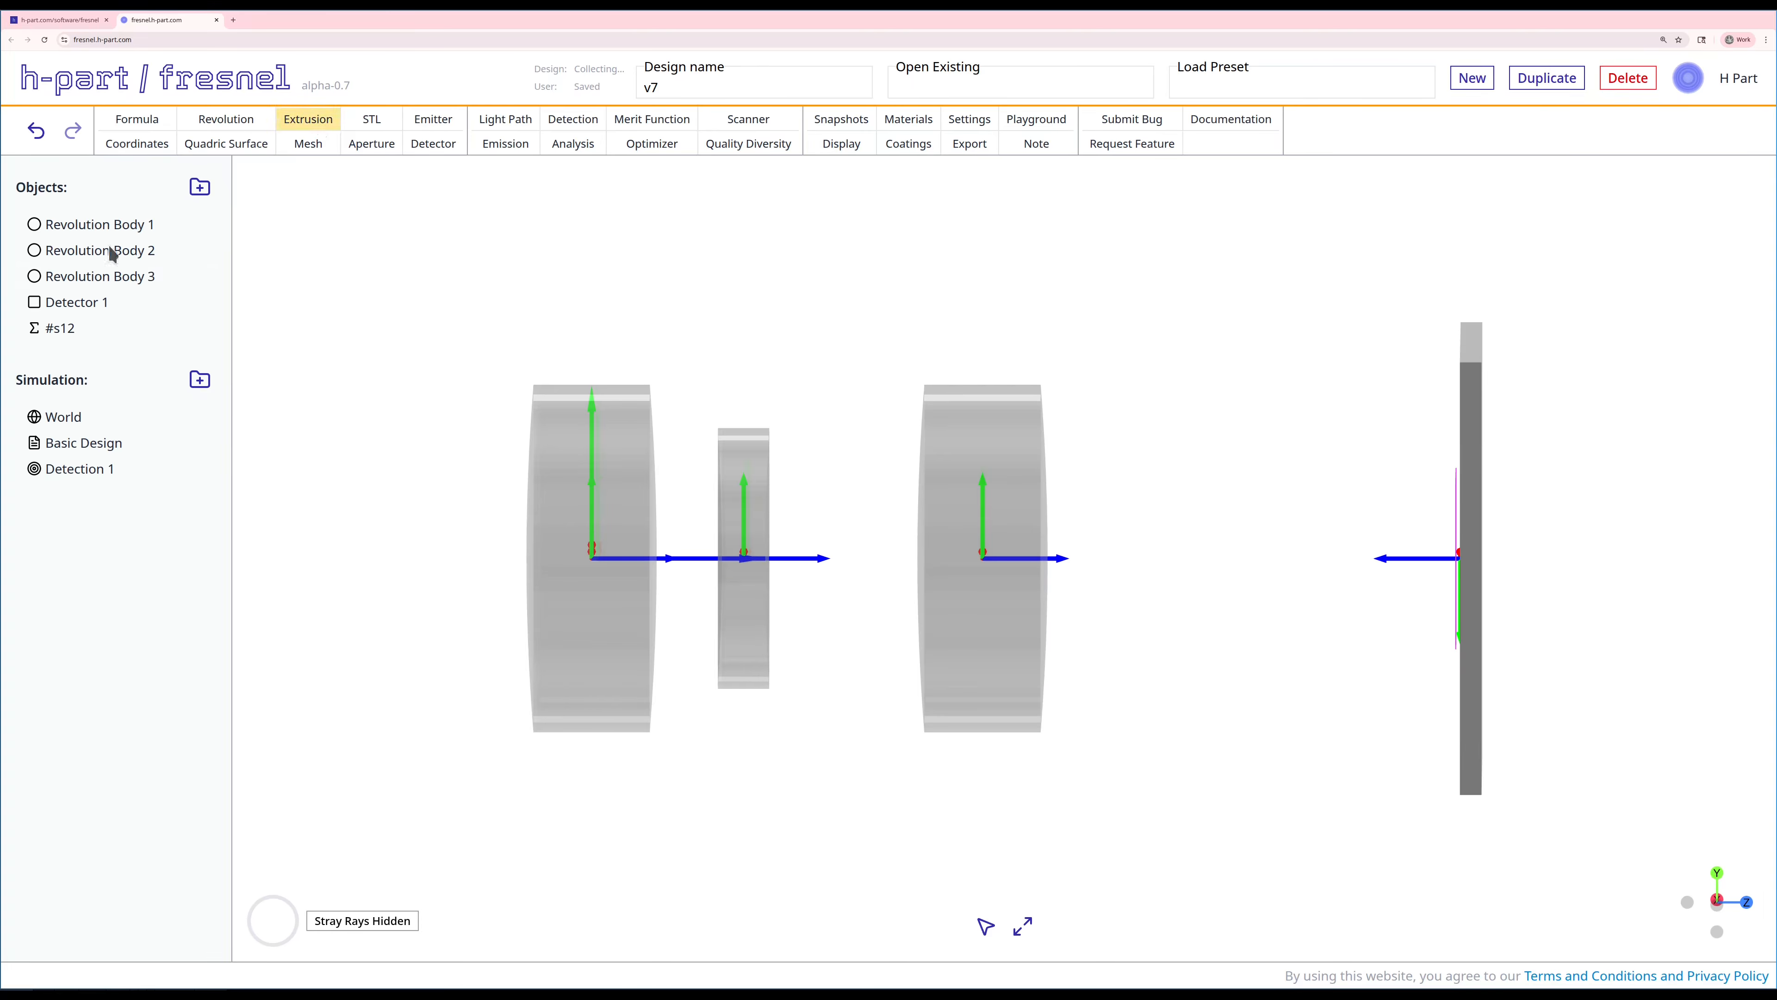
pyautogui.moveTo(69, 328); pyautogui.dragTo(87, 246)
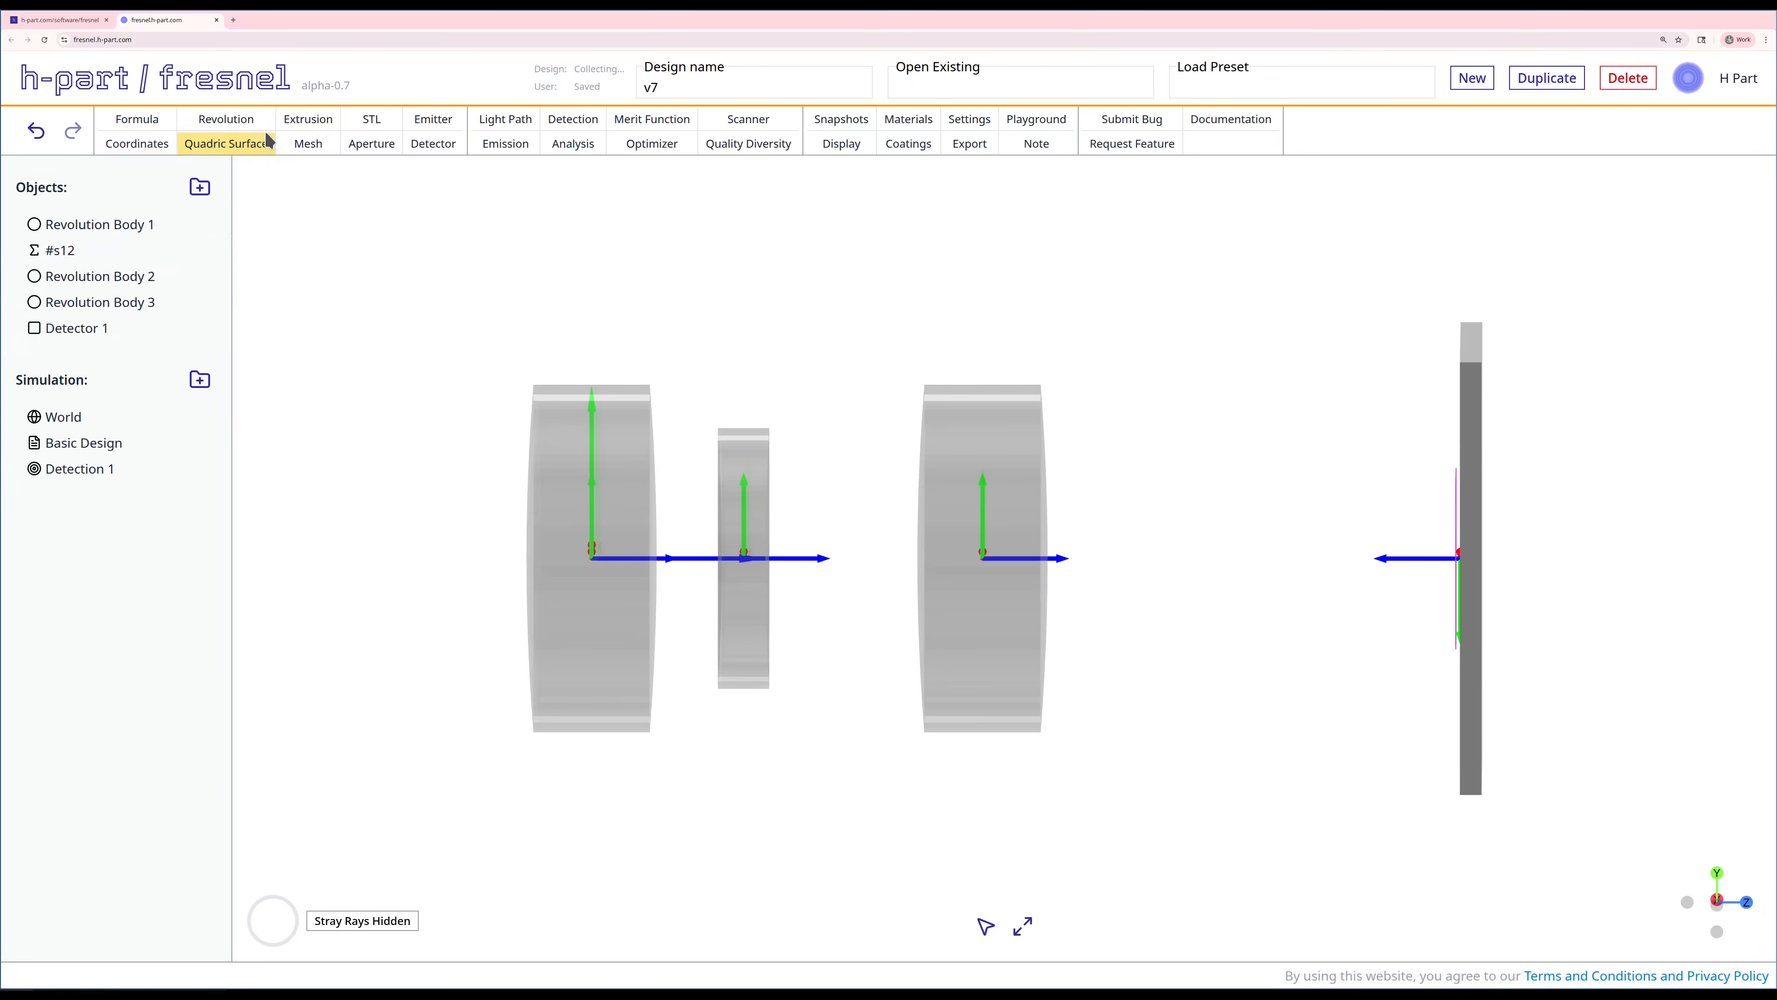
# Start a spacing formula named #s23 with Revolution Body 2 as the anchor reference.
pyautogui.click(137, 119)
pyautogui.click(353, 230)
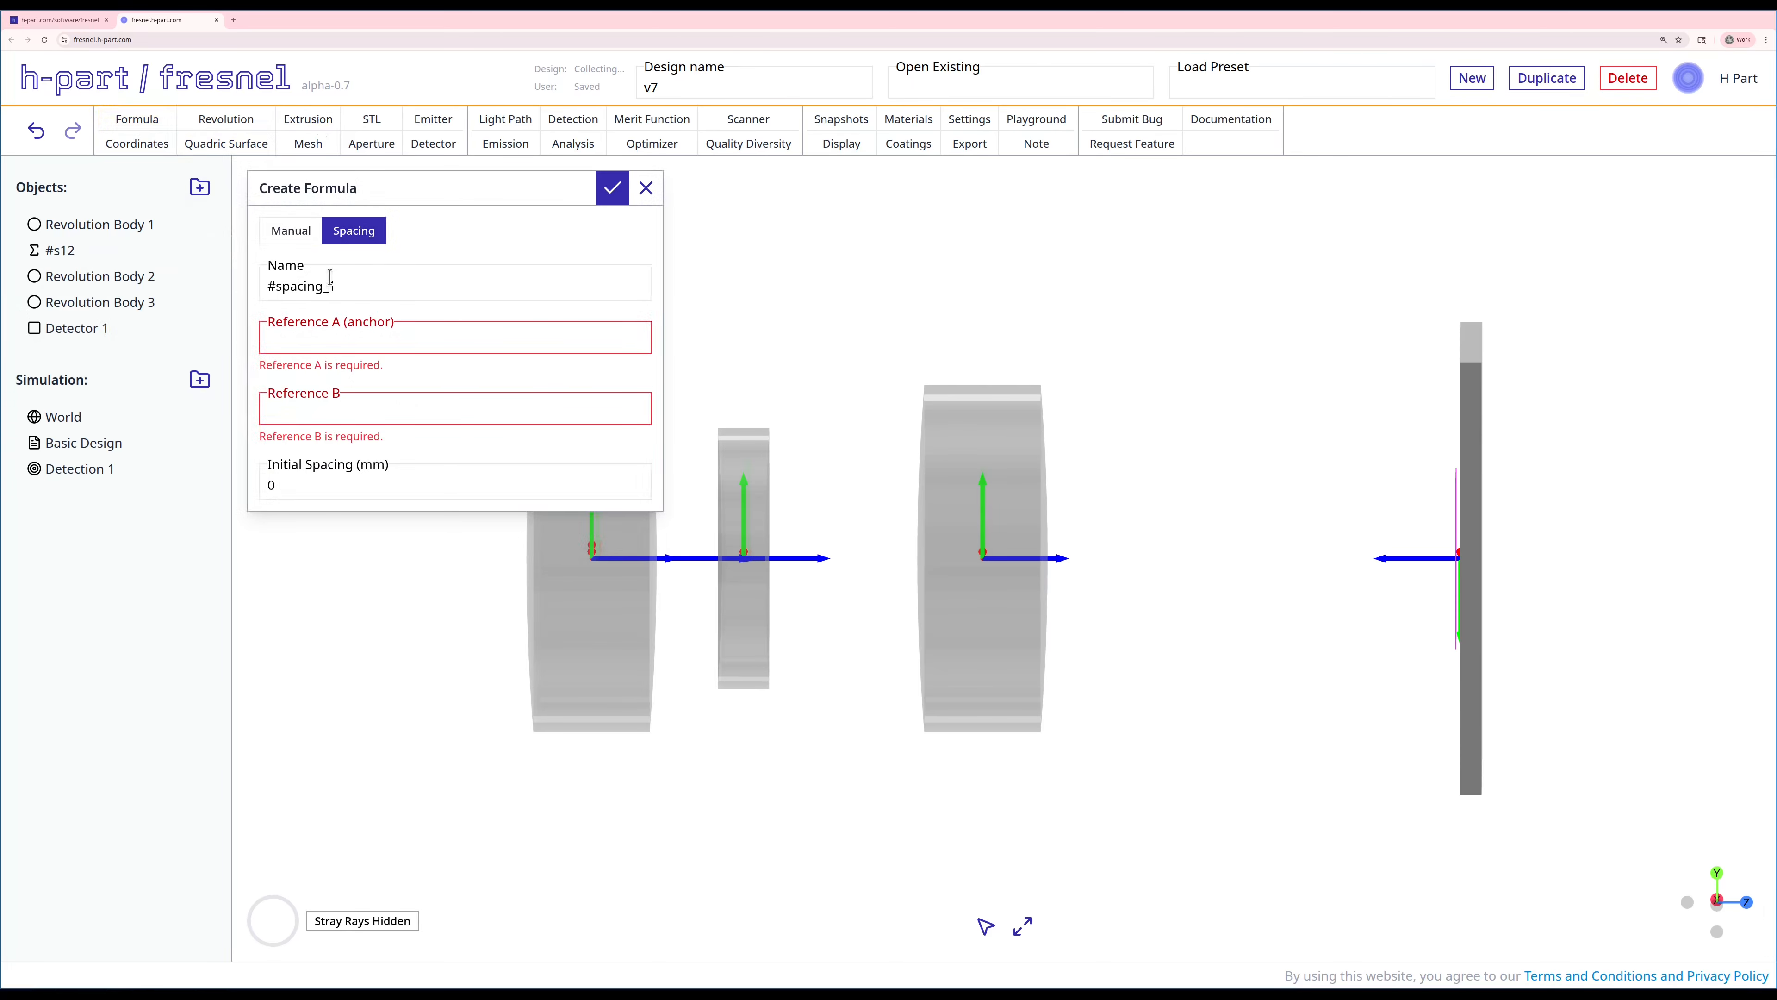
pyautogui.tripleClick(335, 287)
pyautogui.write('#s')
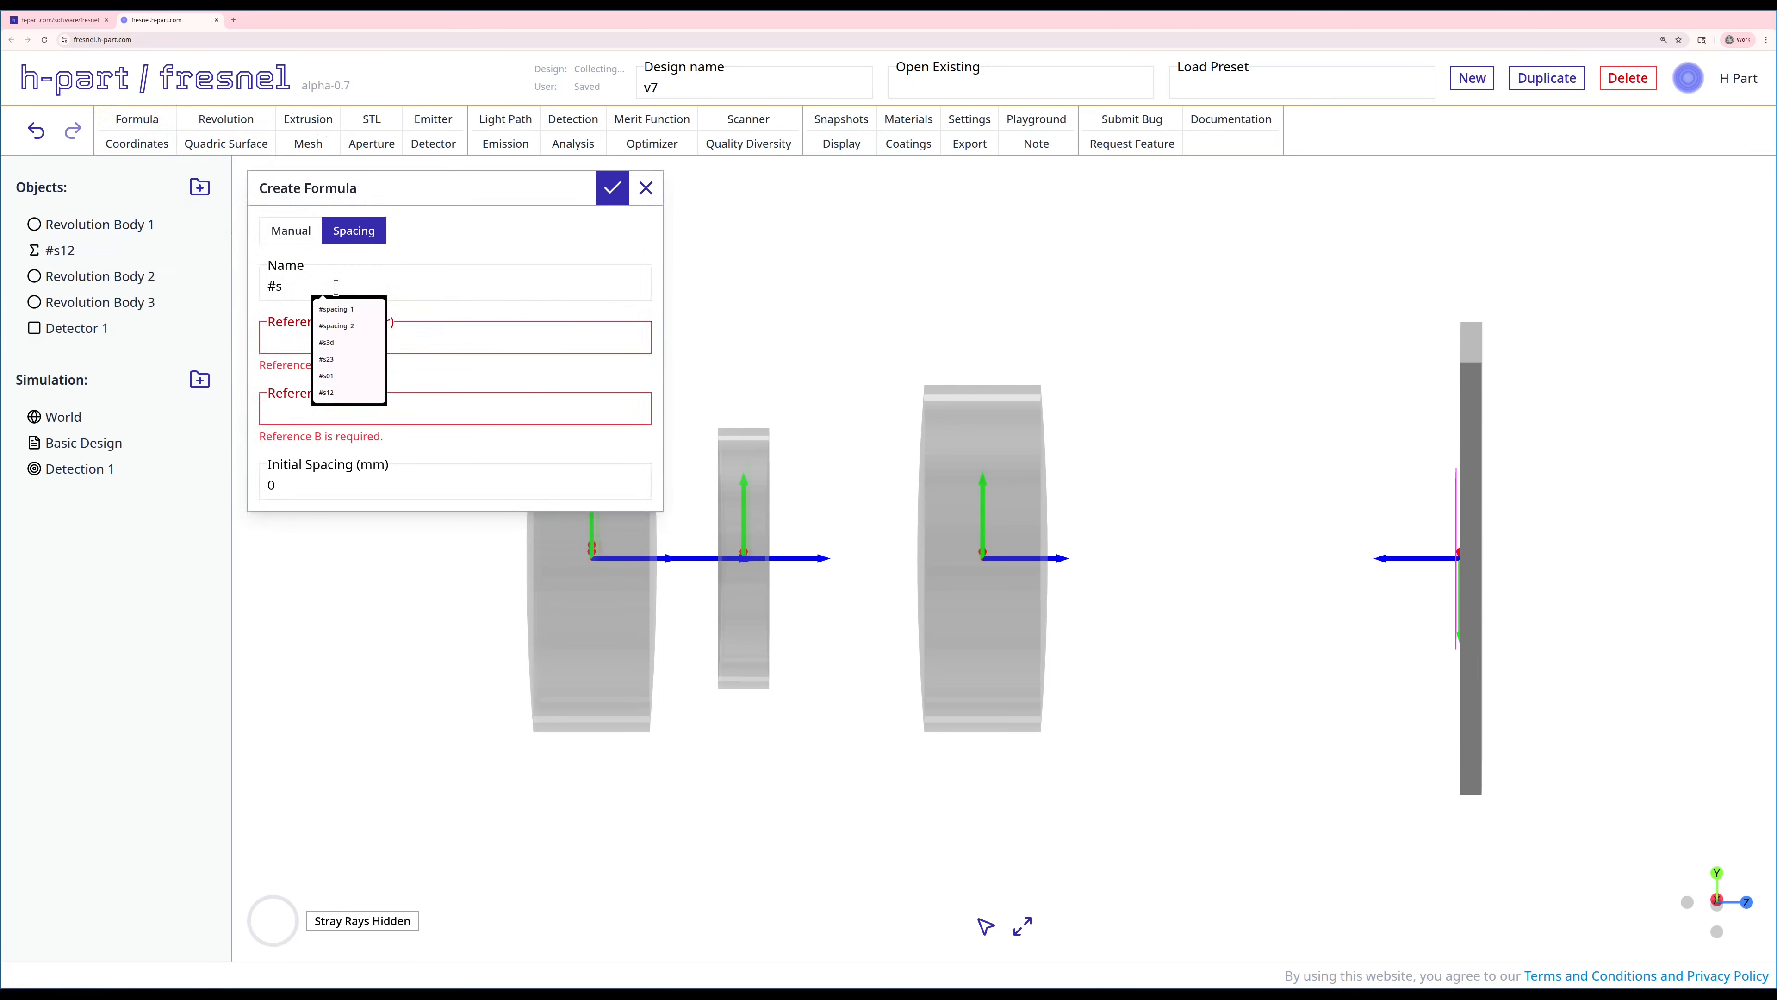
pyautogui.write('23')
pyautogui.click(458, 343)
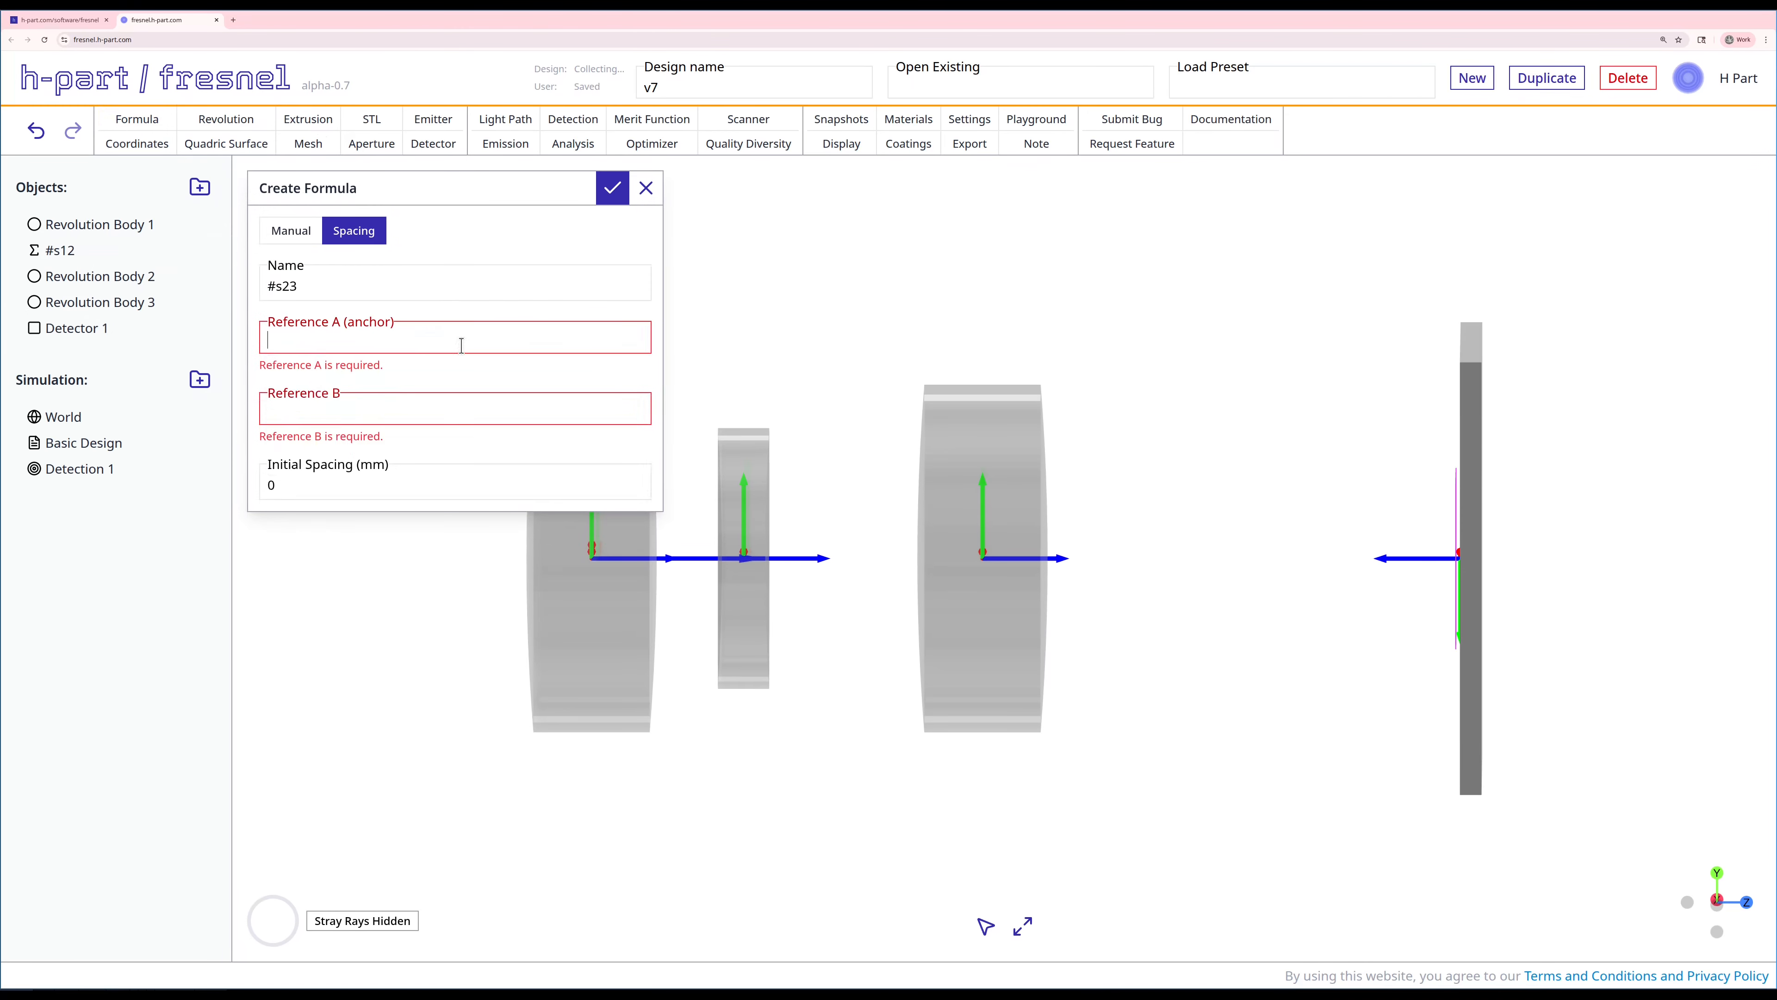
pyautogui.click(408, 396)
# Set Revolution Body 3 as Reference B of #s23, enter its initial spacing, and create the formula.
pyautogui.click(405, 392)
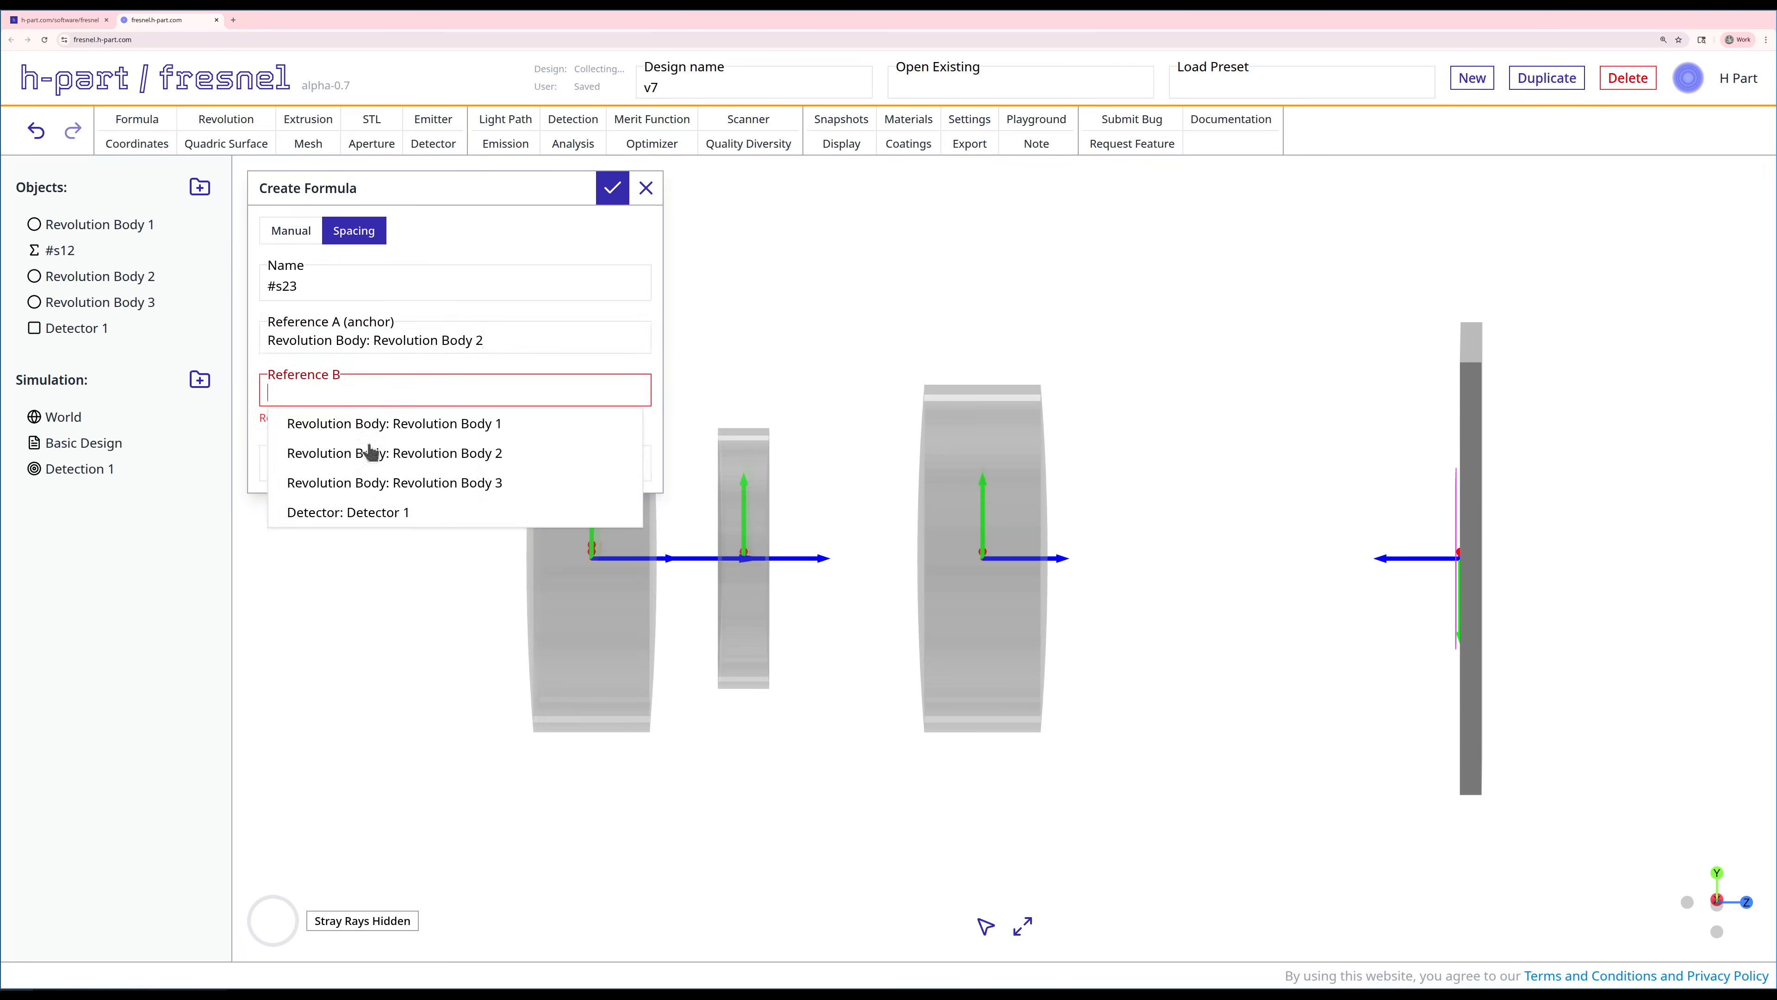
pyautogui.click(364, 483)
pyautogui.click(329, 452)
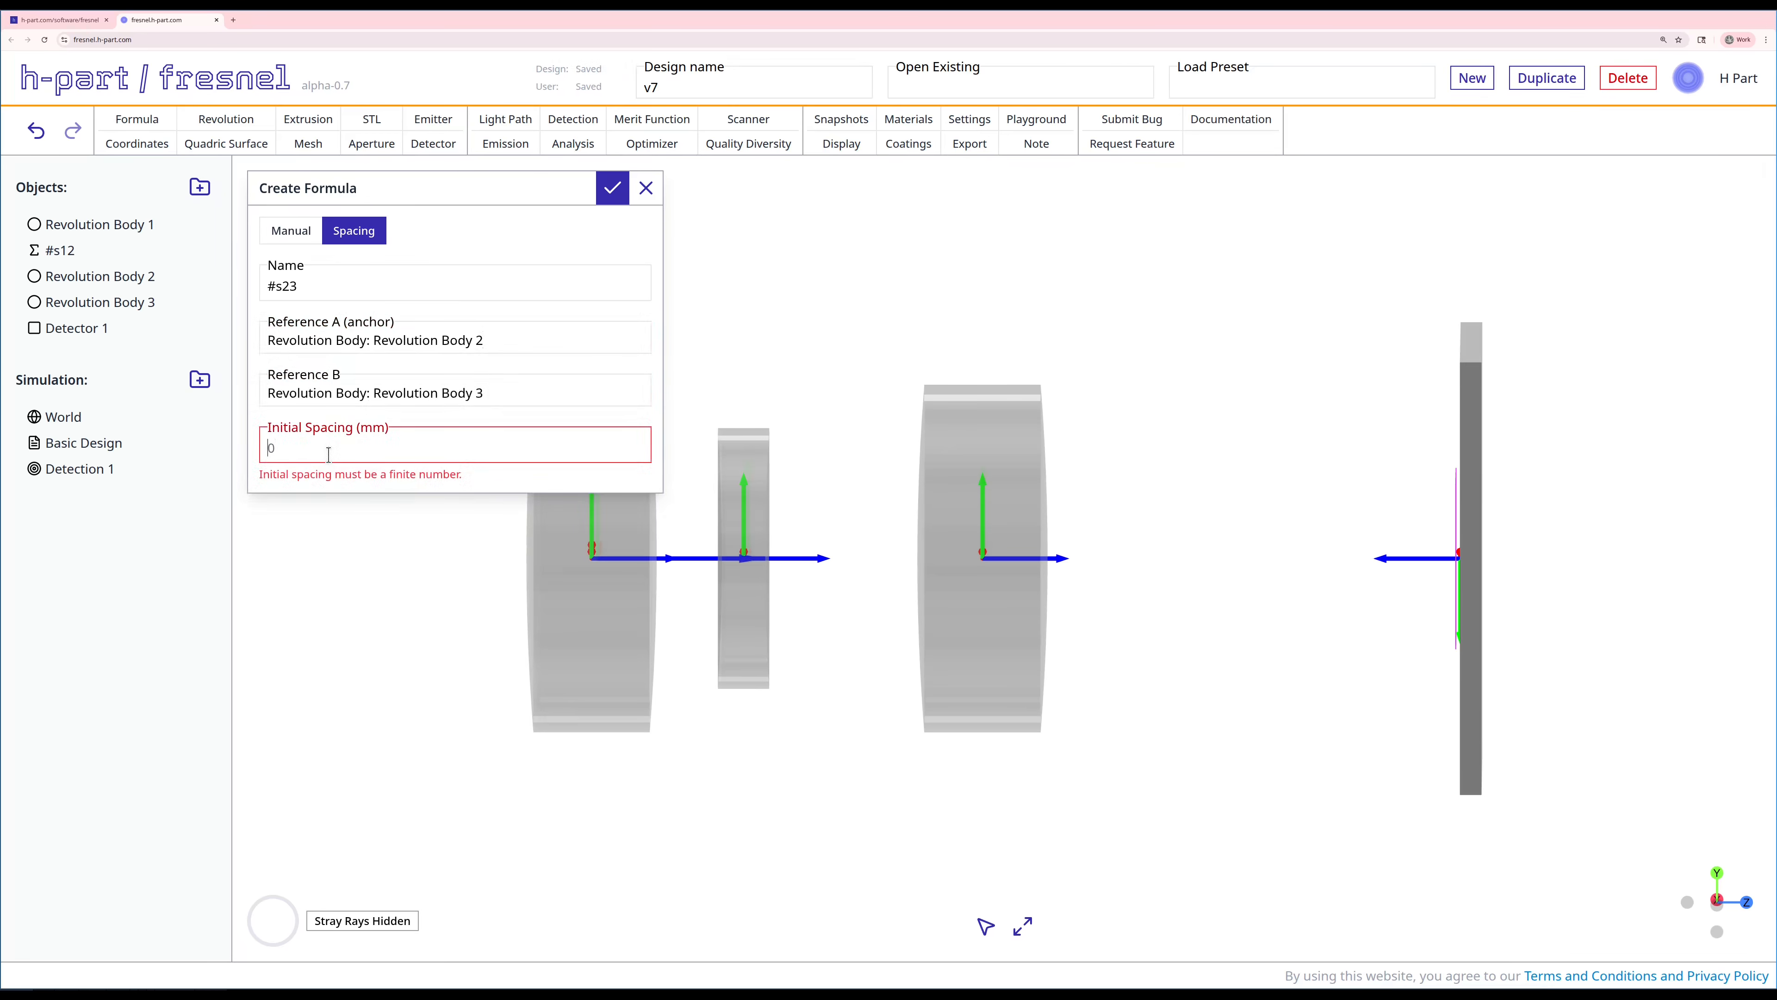
pyautogui.write('10')
pyautogui.click(613, 187)
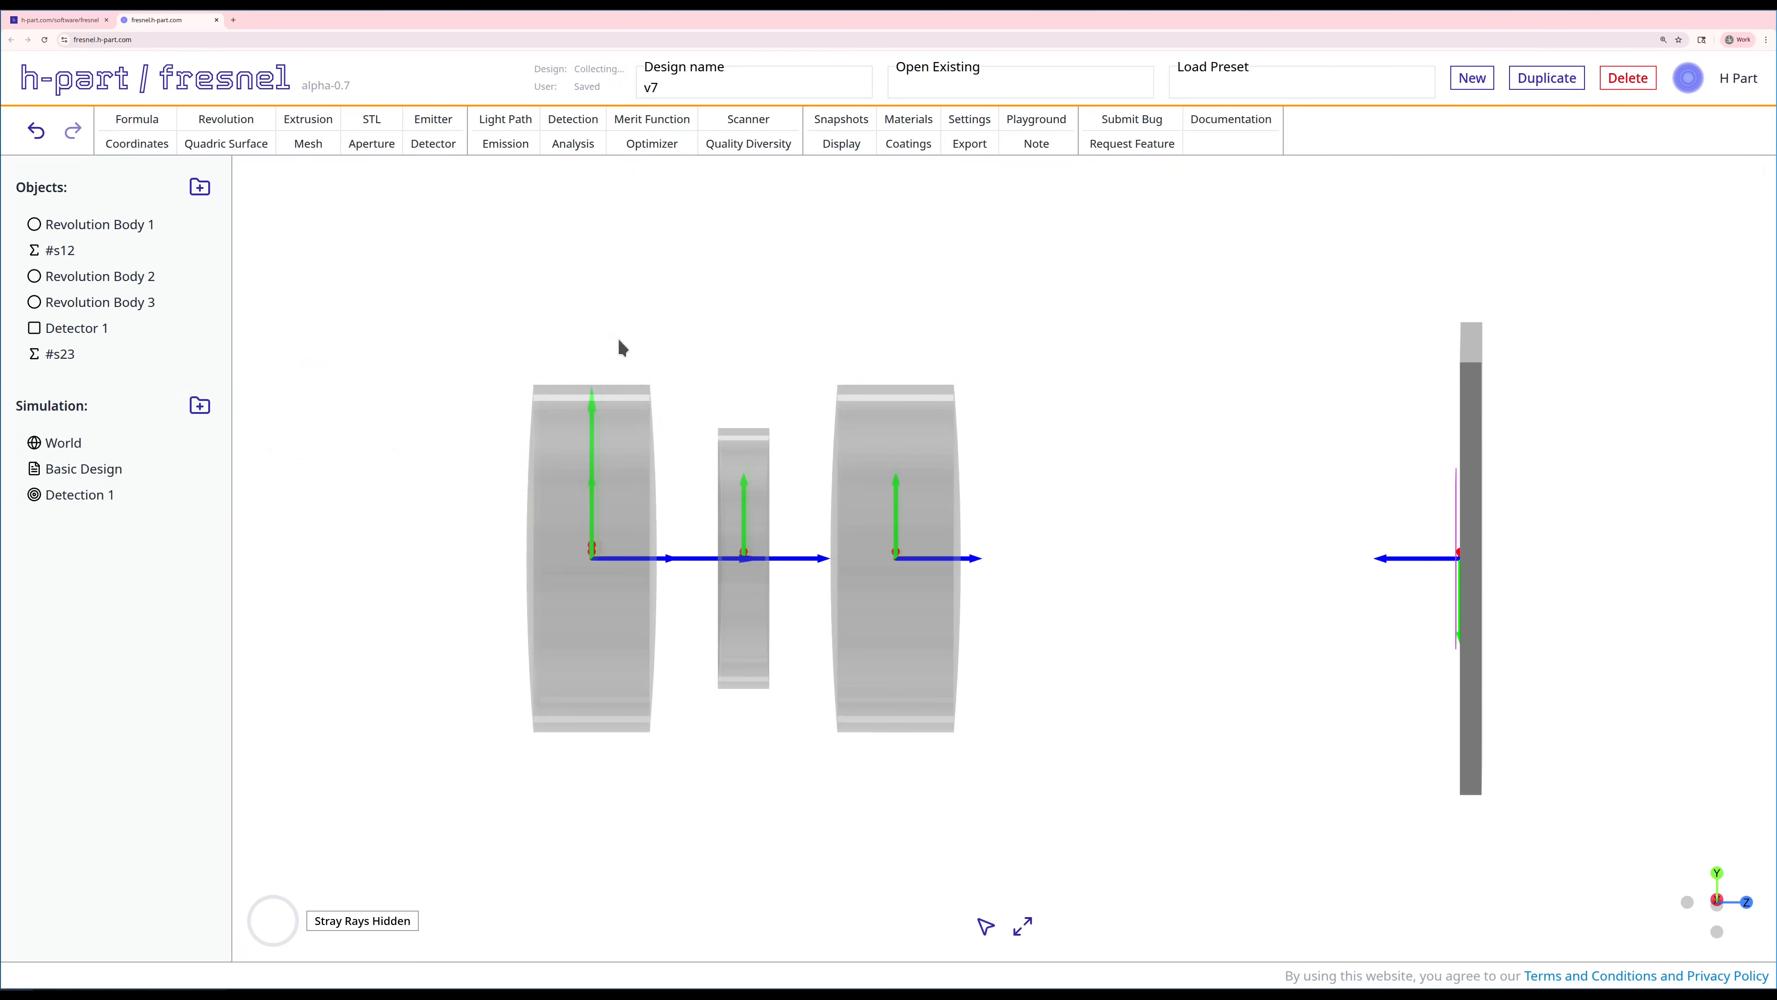
# Move the #s23 formula between Revolution Body 2 and Revolution Body 3 in the objects list.
pyautogui.scroll(-3, 619, 340)
pyautogui.moveTo(637, 321); pyautogui.dragTo(549, 320)
pyautogui.moveTo(114, 353); pyautogui.dragTo(156, 309)
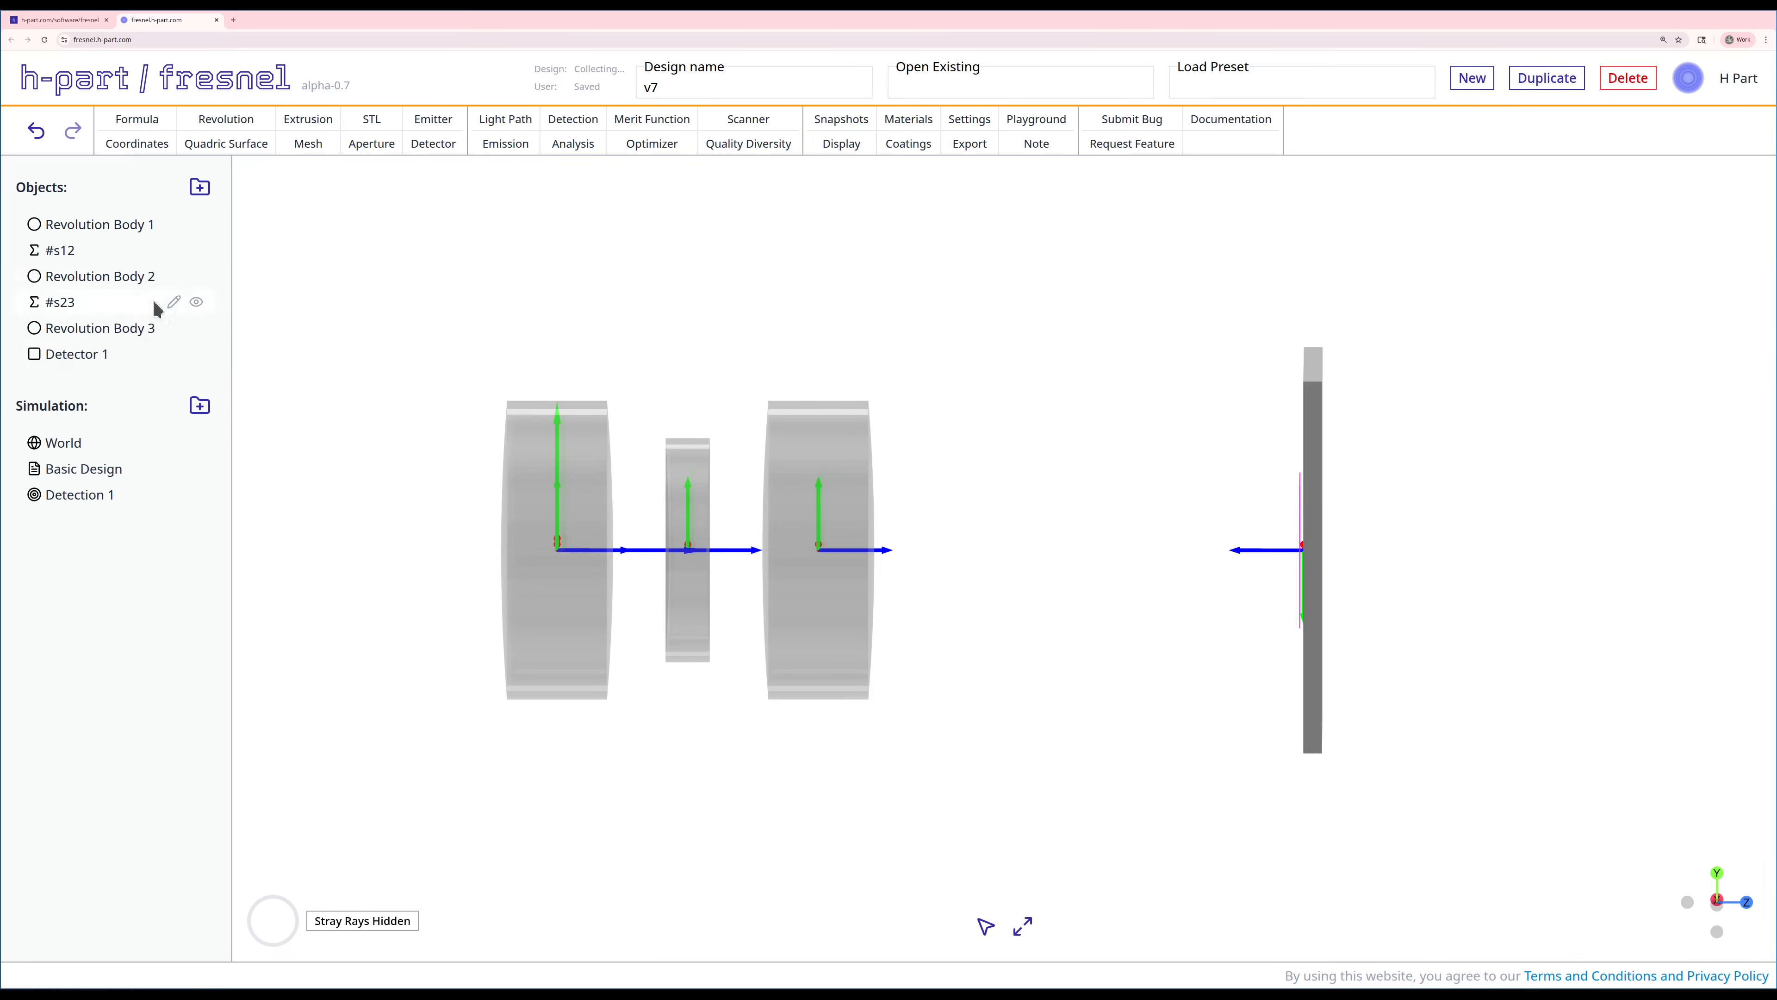
# Start a spacing formula named #s3d with Revolution Body 3 as the anchor reference.
pyautogui.click(137, 119)
pyautogui.click(352, 231)
pyautogui.doubleClick(343, 283)
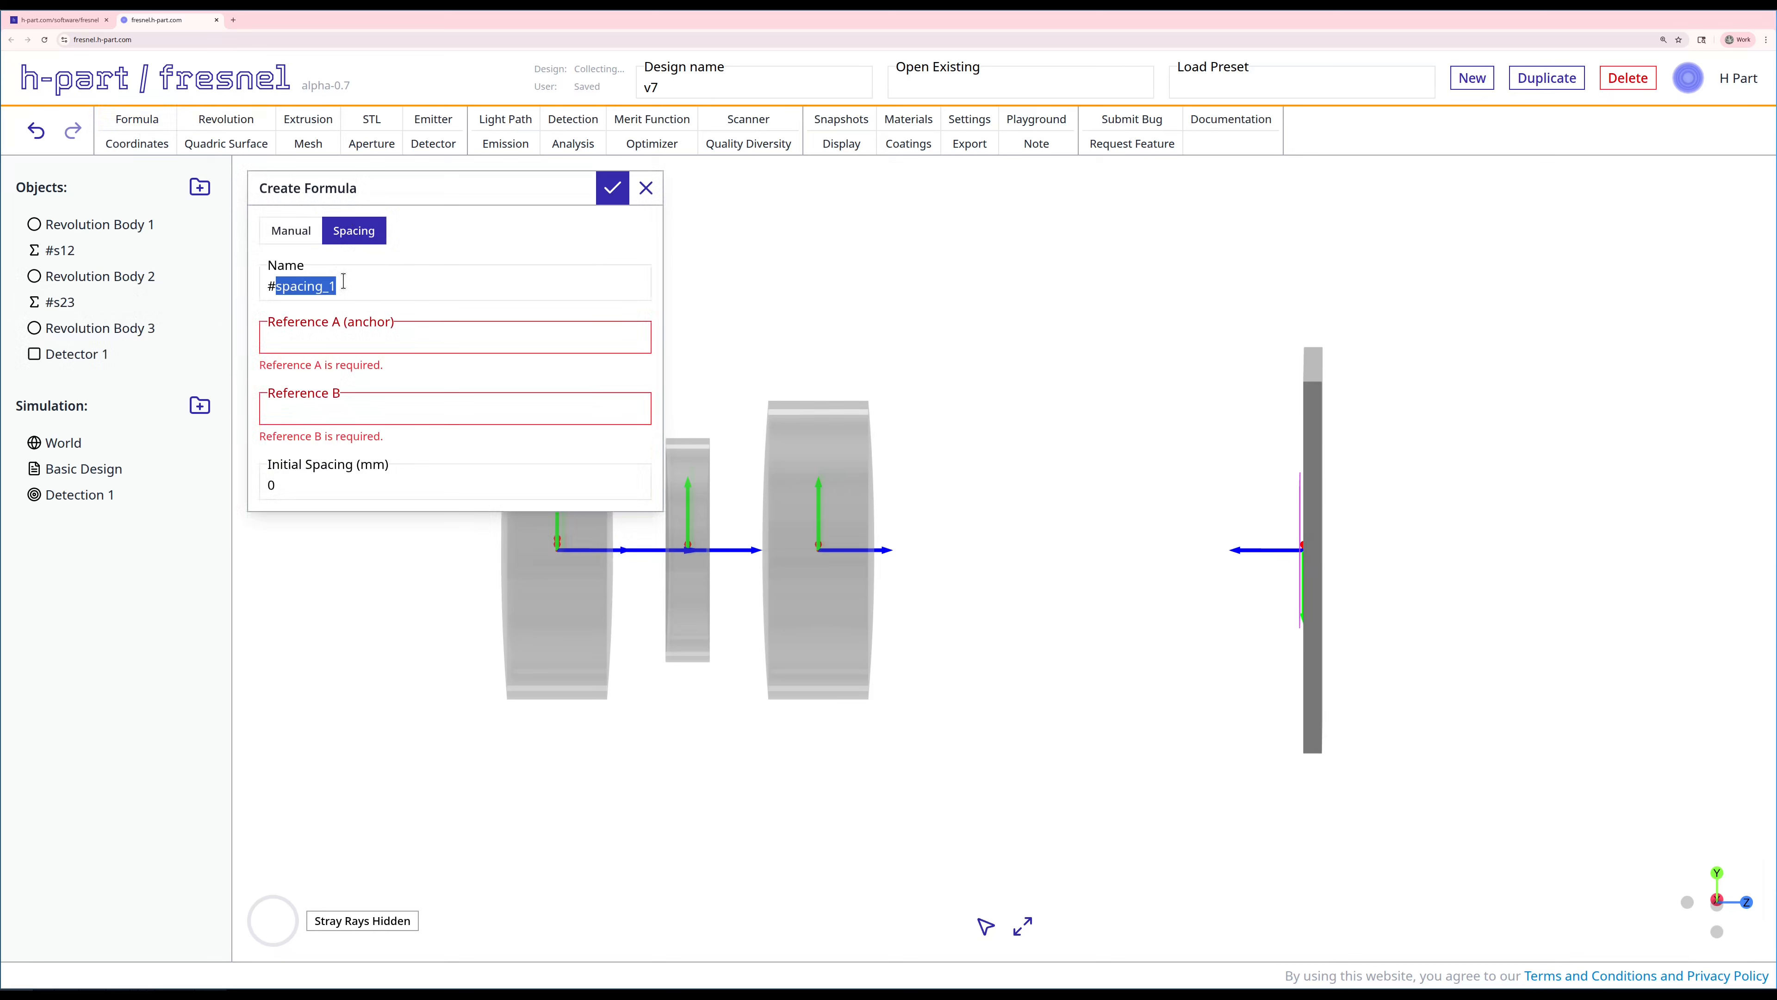
pyautogui.write('s3d')
pyautogui.click(352, 343)
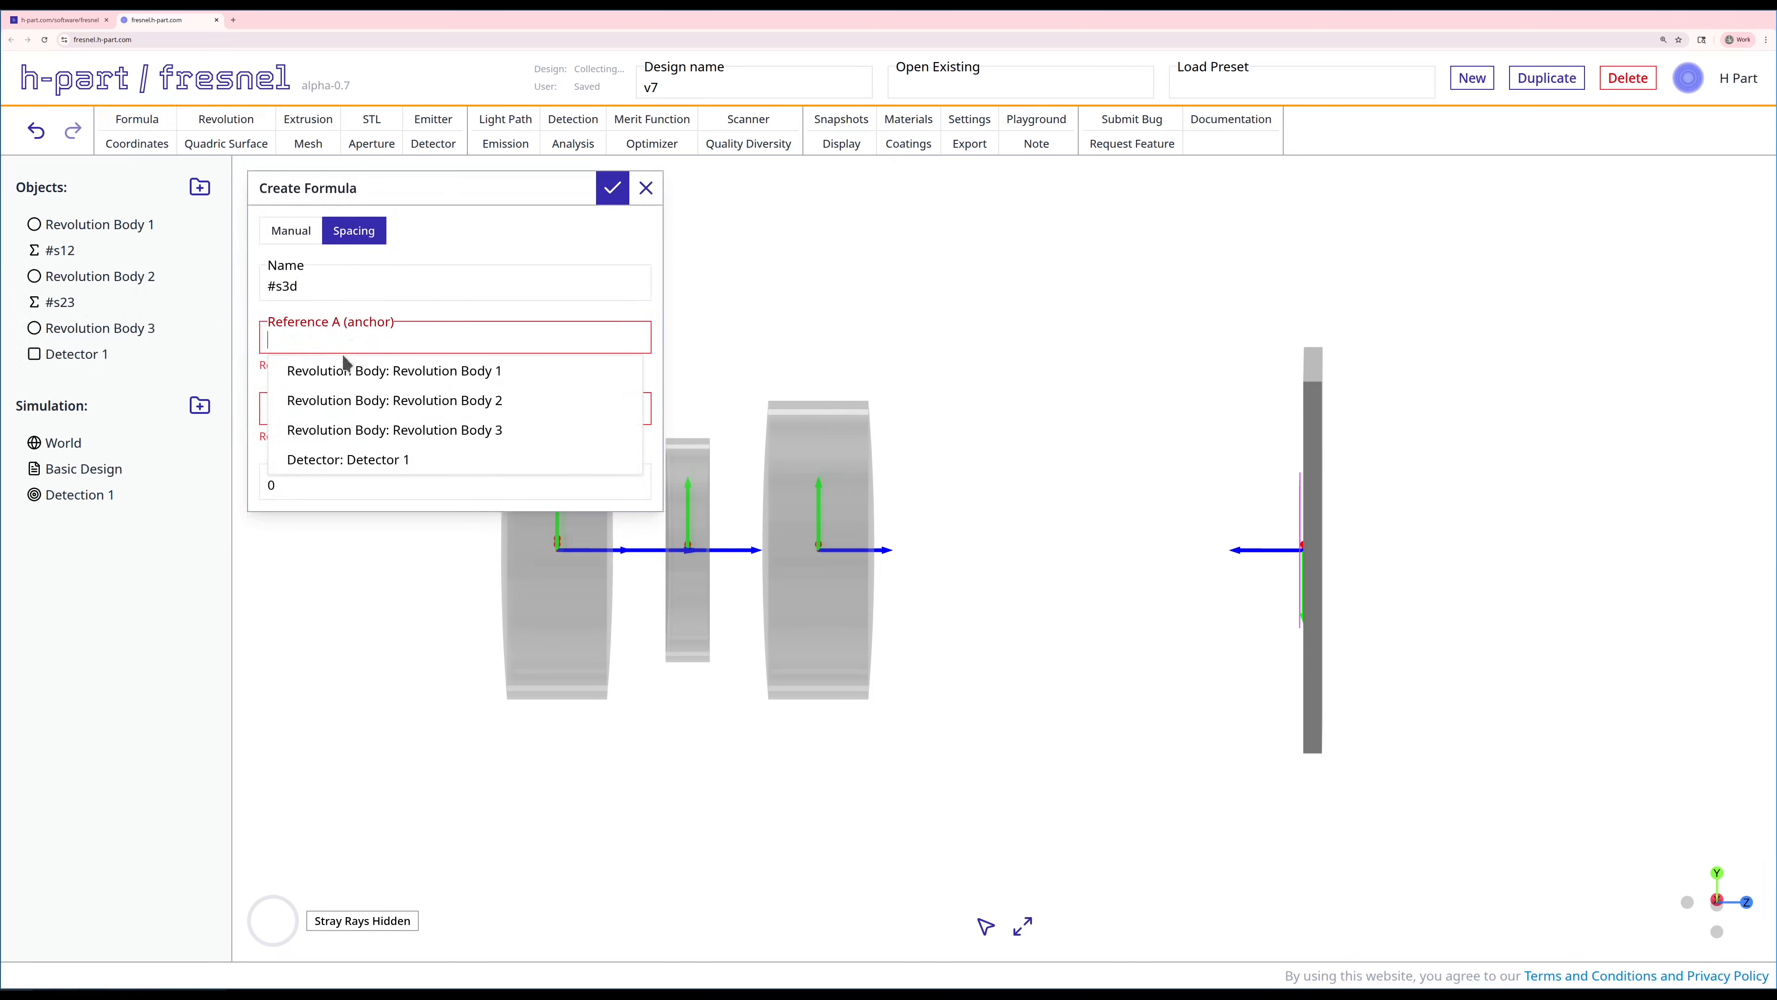
pyautogui.click(335, 424)
# Set Detector 1 as Reference B of #s3d with an initial spacing of 6 mm, and create the formula.
pyautogui.click(320, 403)
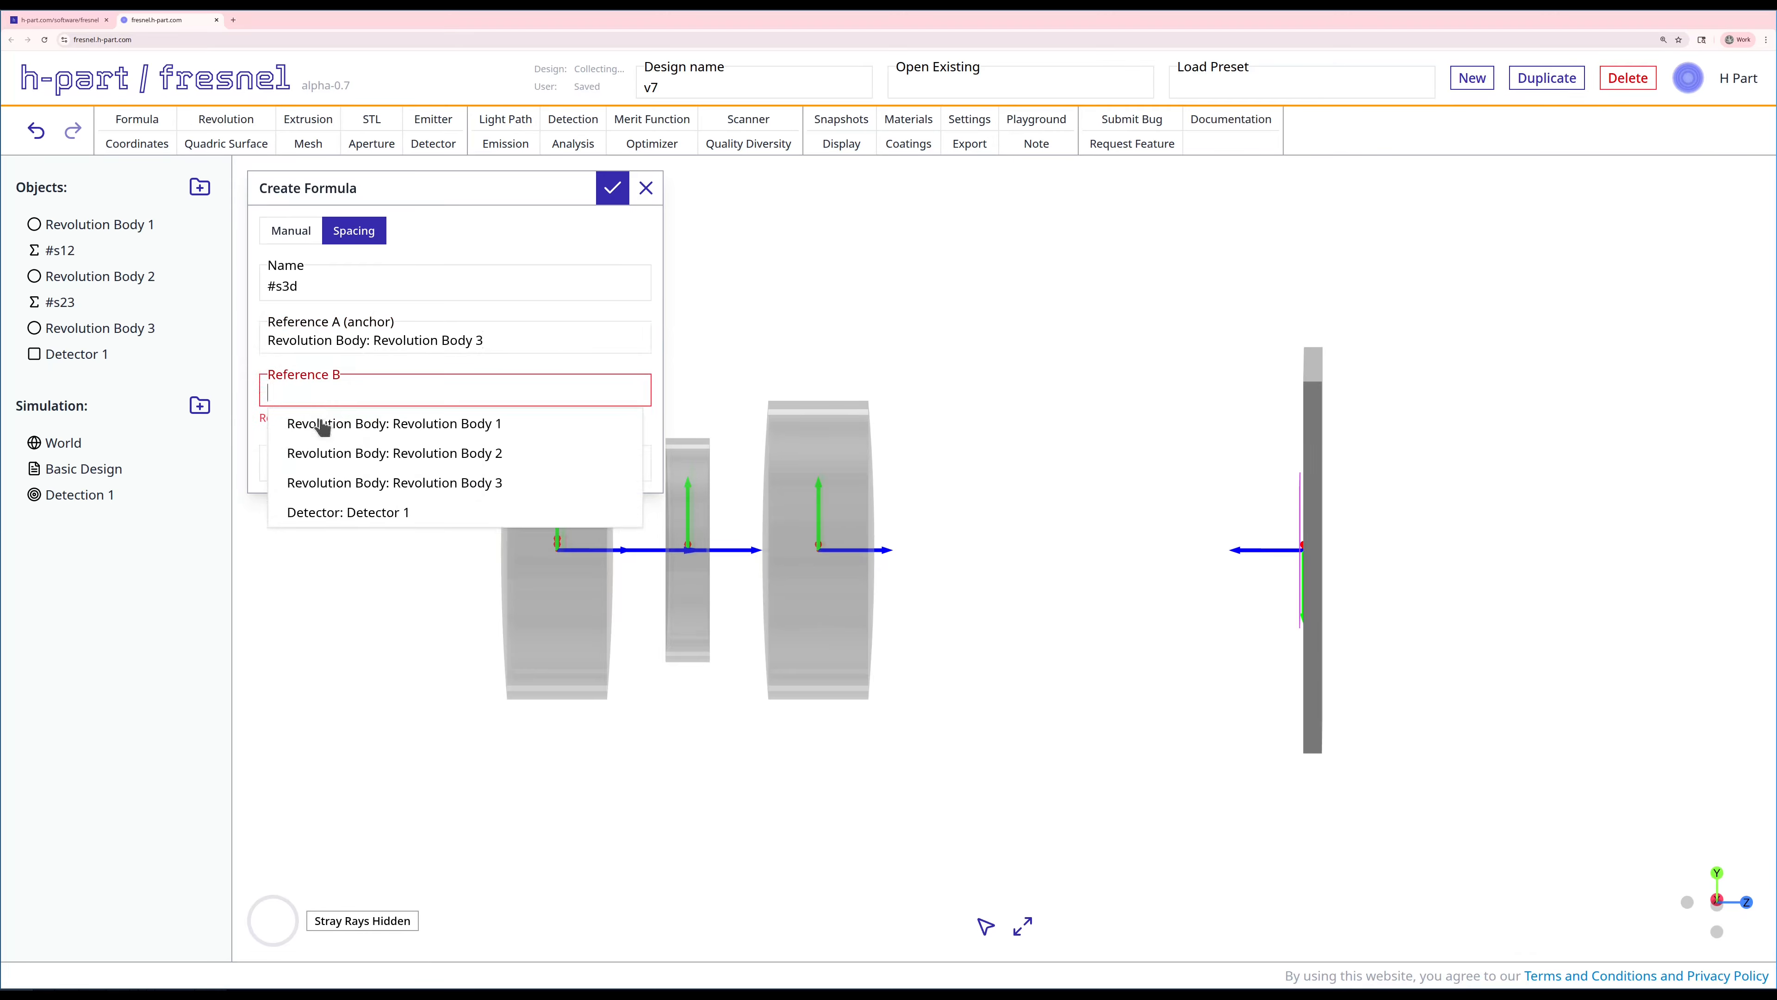
pyautogui.click(337, 517)
pyautogui.click(324, 445)
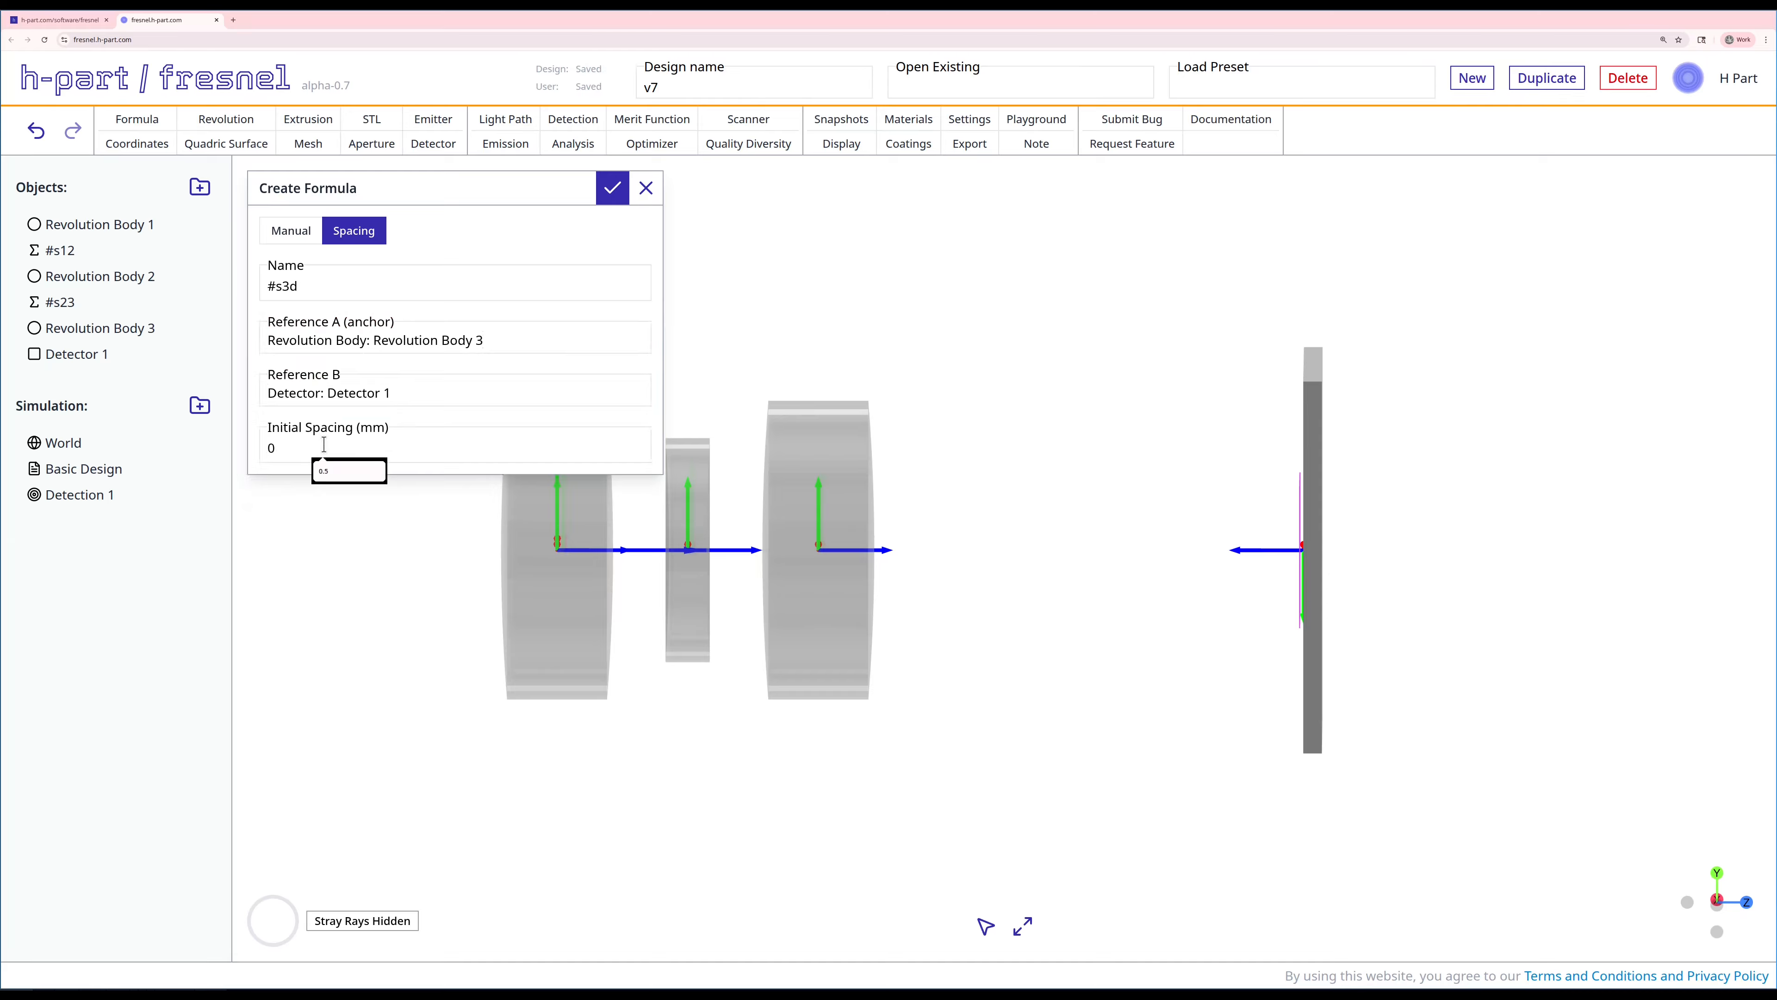
pyautogui.press('BackSpace')
pyautogui.write('6')
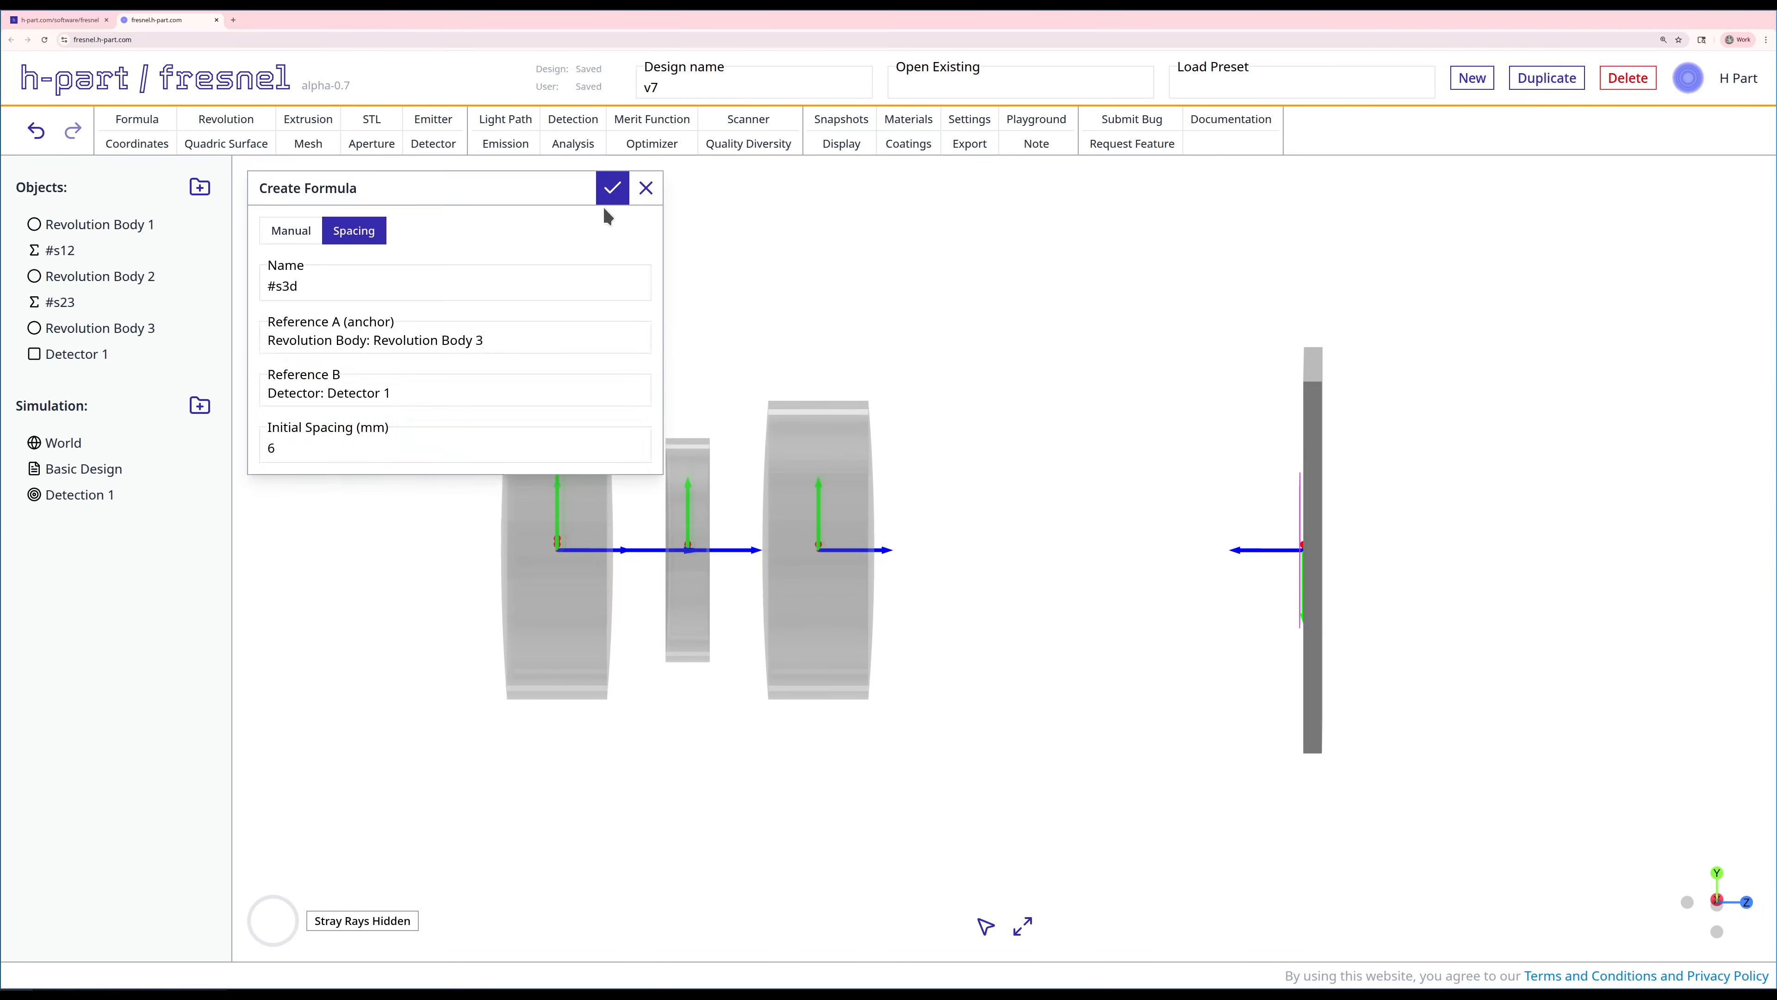
pyautogui.click(613, 187)
# Move #s3d between Revolution Body 3 and Detector 1 in the objects list, and increase its spacing_mm variable to push the detector farther away.
pyautogui.moveTo(642, 519); pyautogui.dragTo(644, 536)
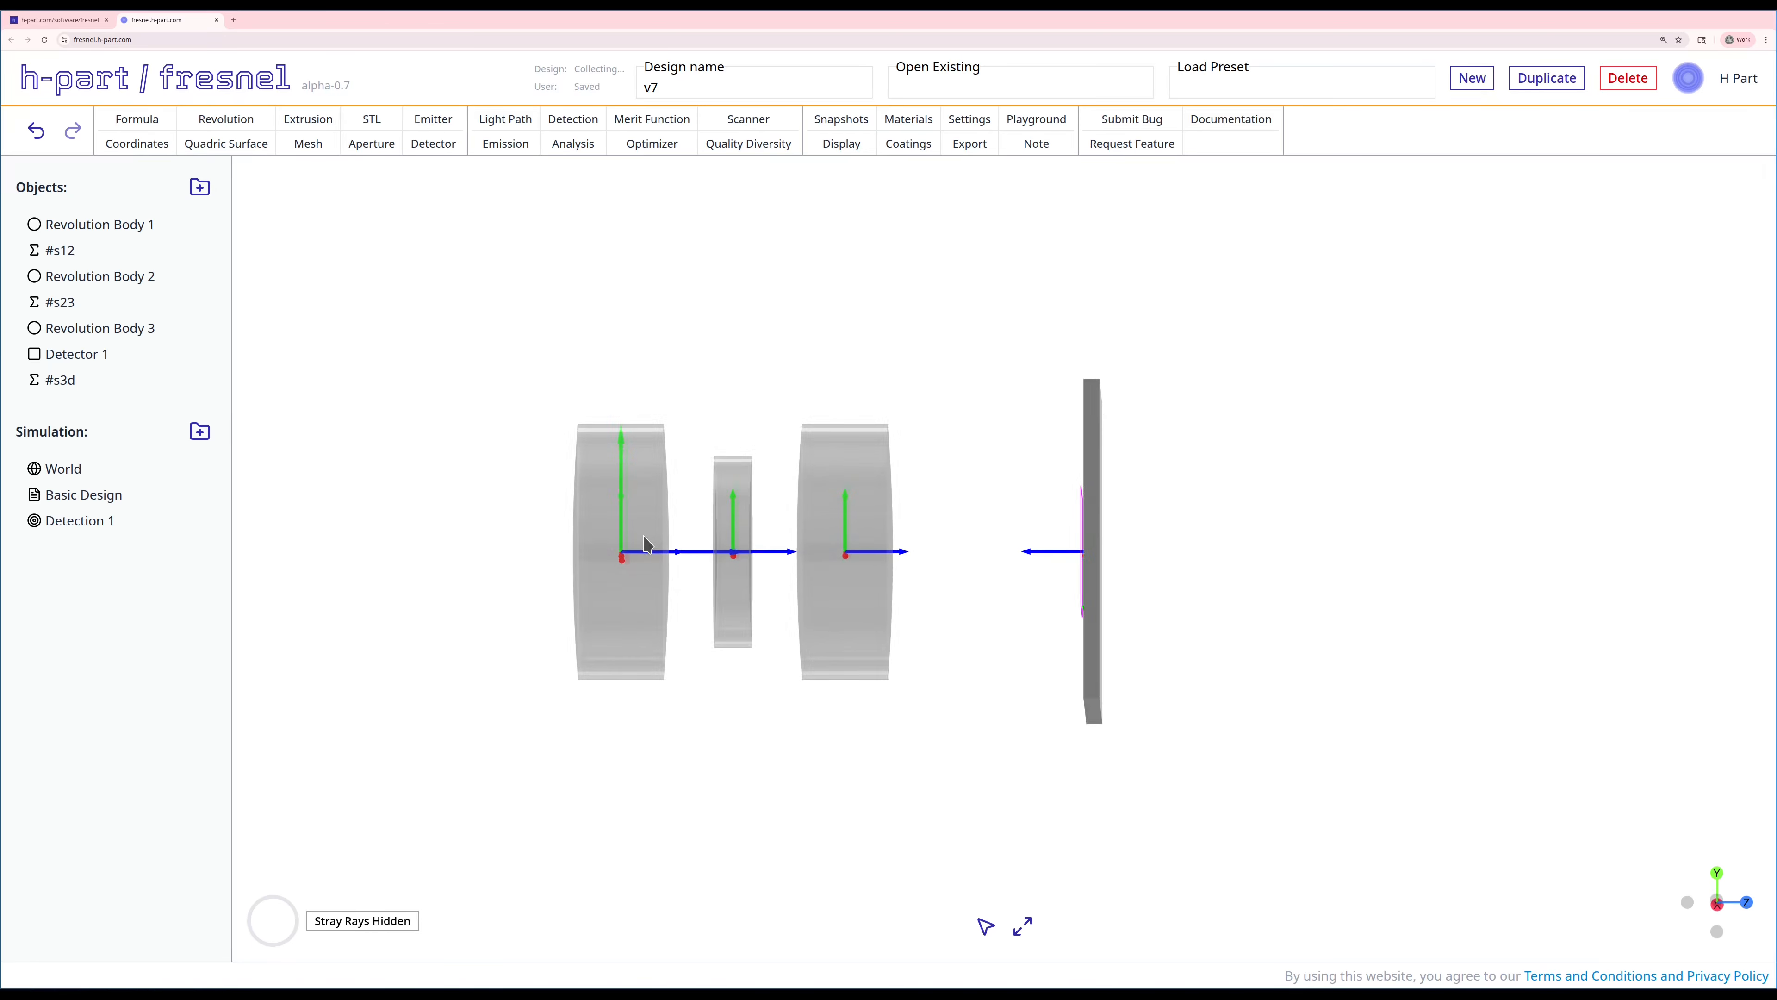
pyautogui.moveTo(82, 381); pyautogui.dragTo(85, 358)
pyautogui.click(85, 358)
pyautogui.moveTo(582, 457); pyautogui.dragTo(527, 449)
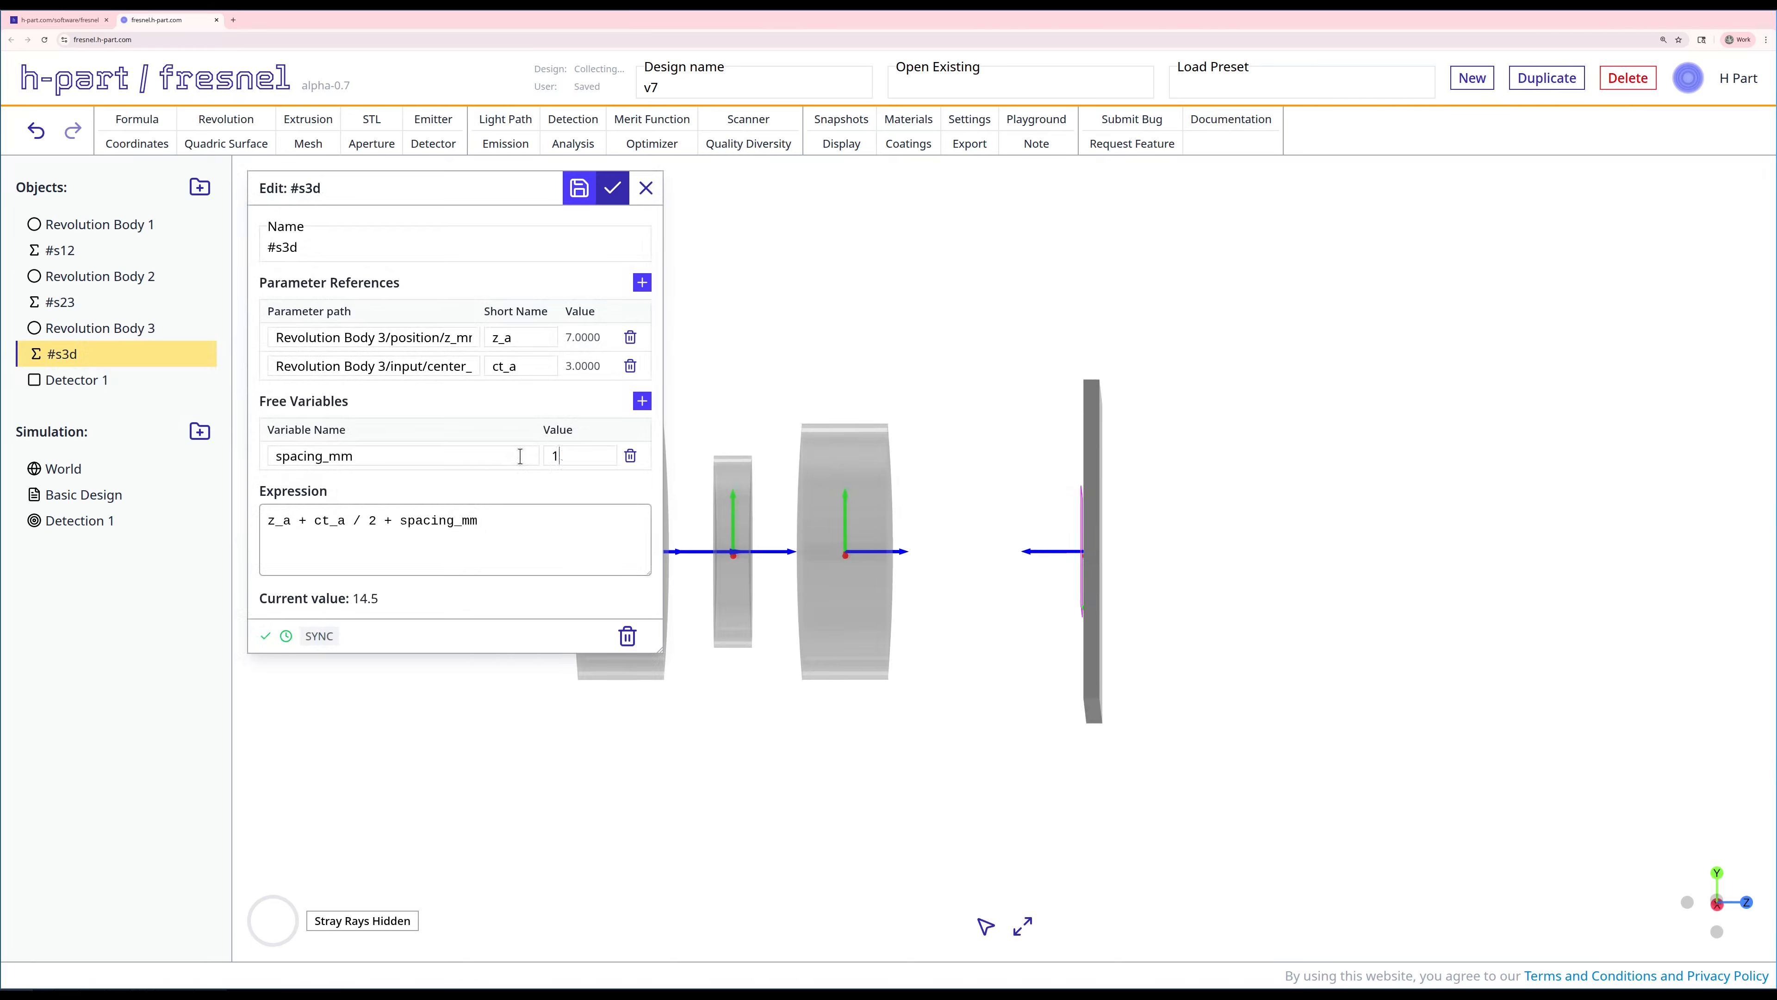
pyautogui.click(603, 199)
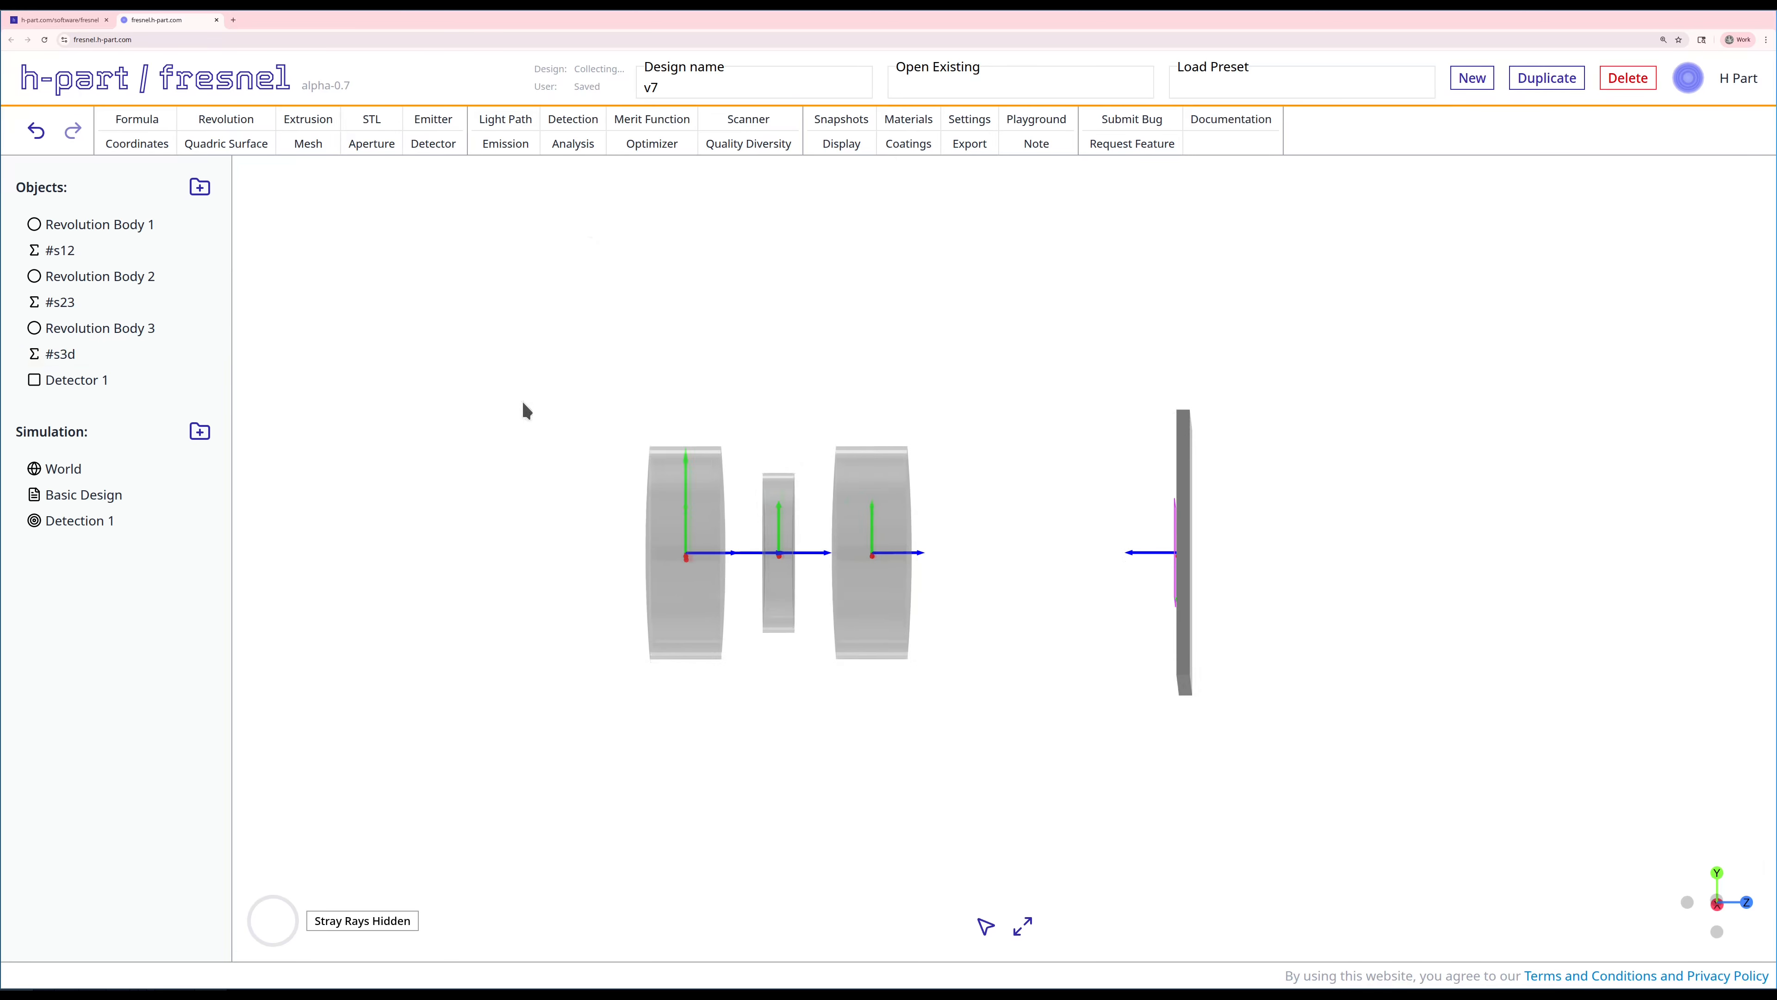
pyautogui.moveTo(522, 400)
pyautogui.mouseDown()
pyautogui.moveTo(554, 434)
pyautogui.moveTo(529, 418)
pyautogui.mouseUp()
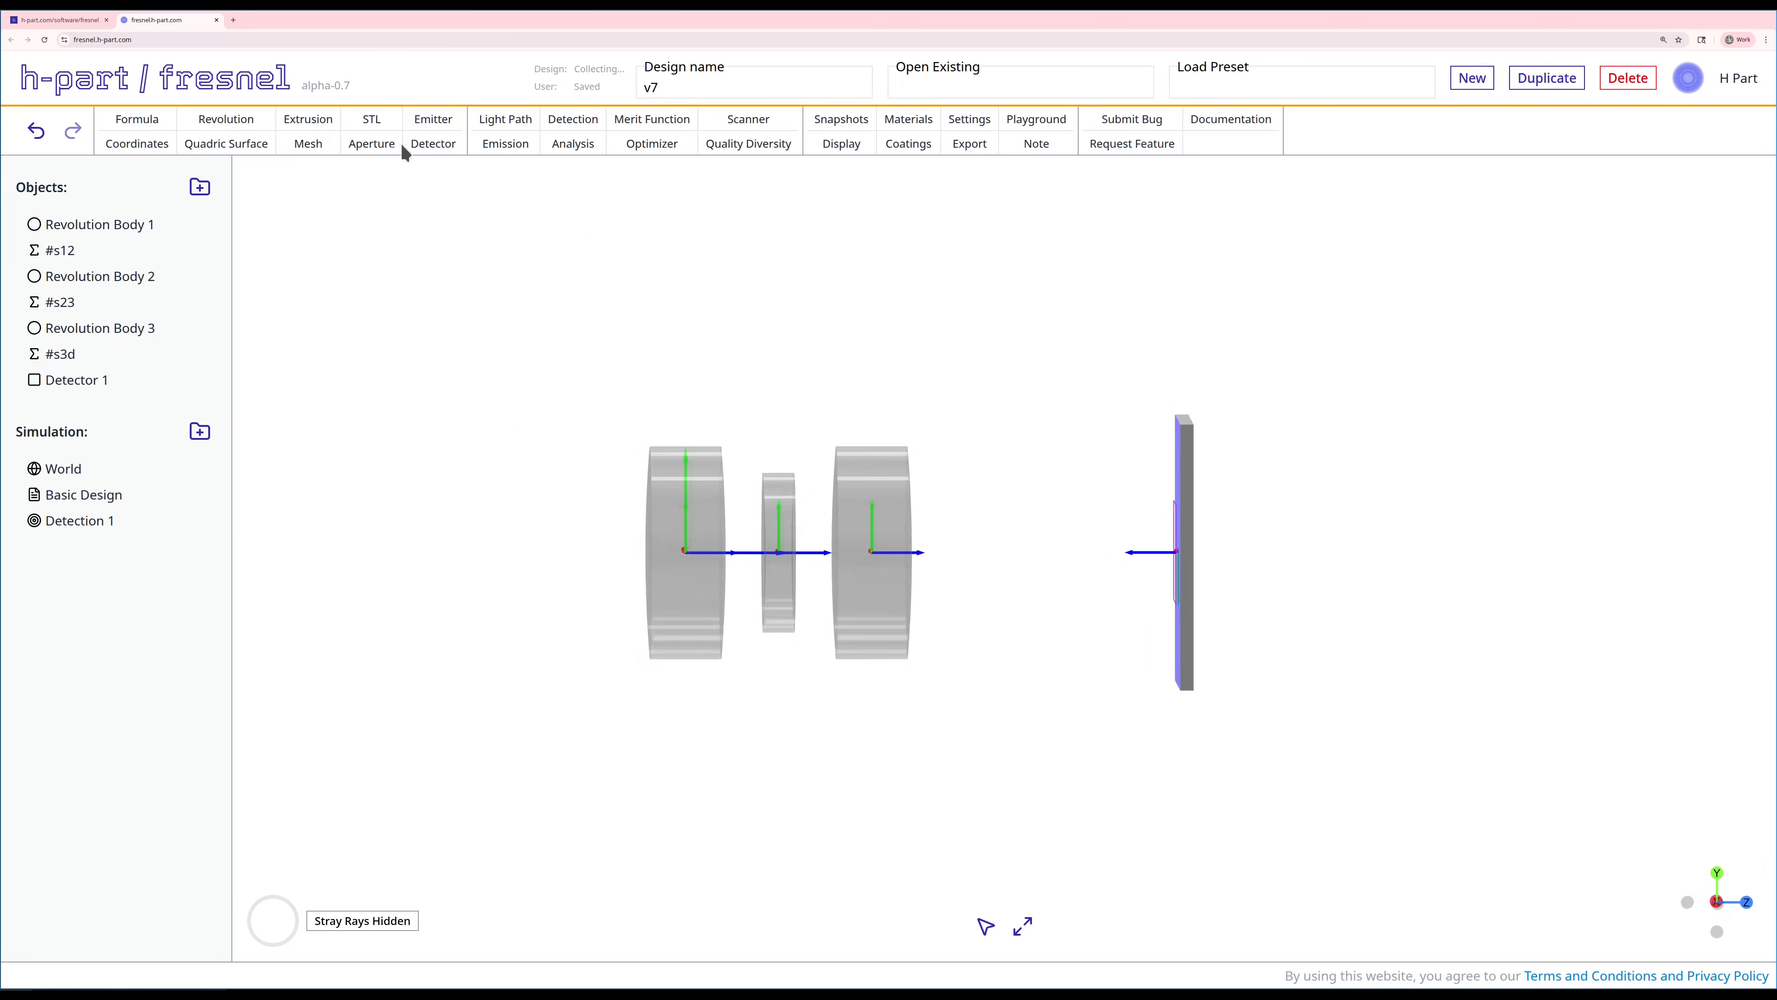
# Start an aperture with a circular opening 4 mm in diameter and outer dimensions of 10 mm by 10 mm.
pyautogui.click(387, 153)
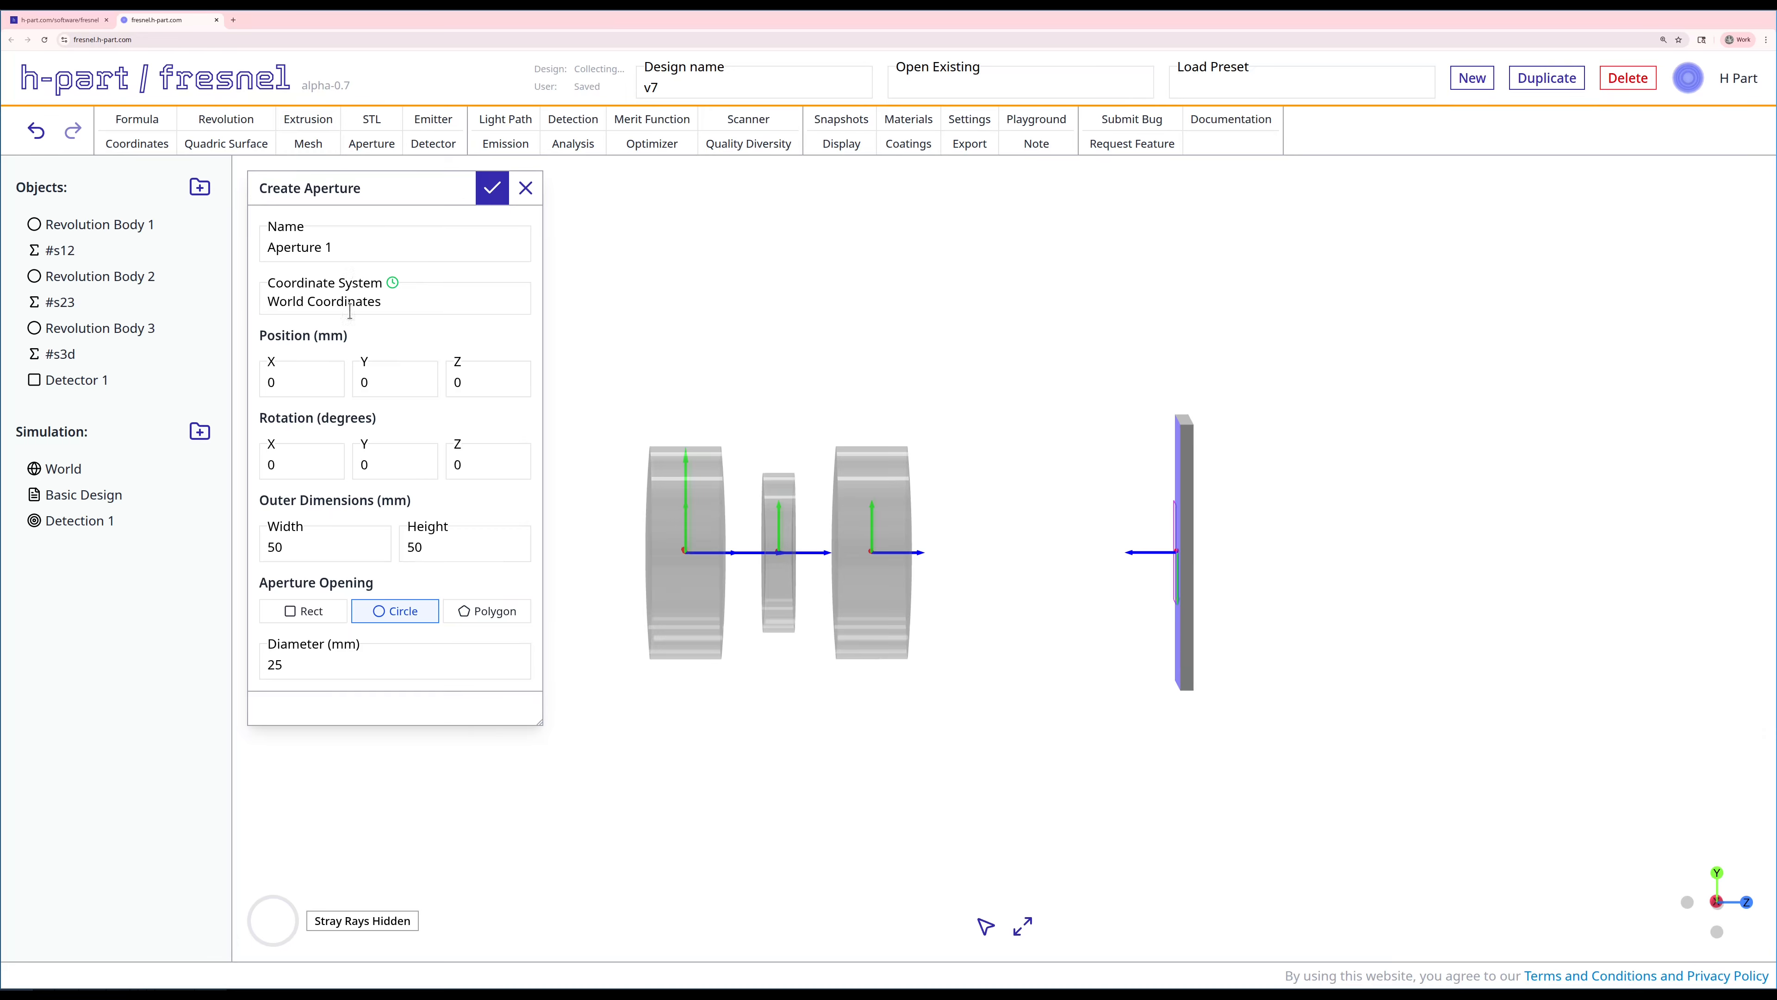
pyautogui.click(338, 642)
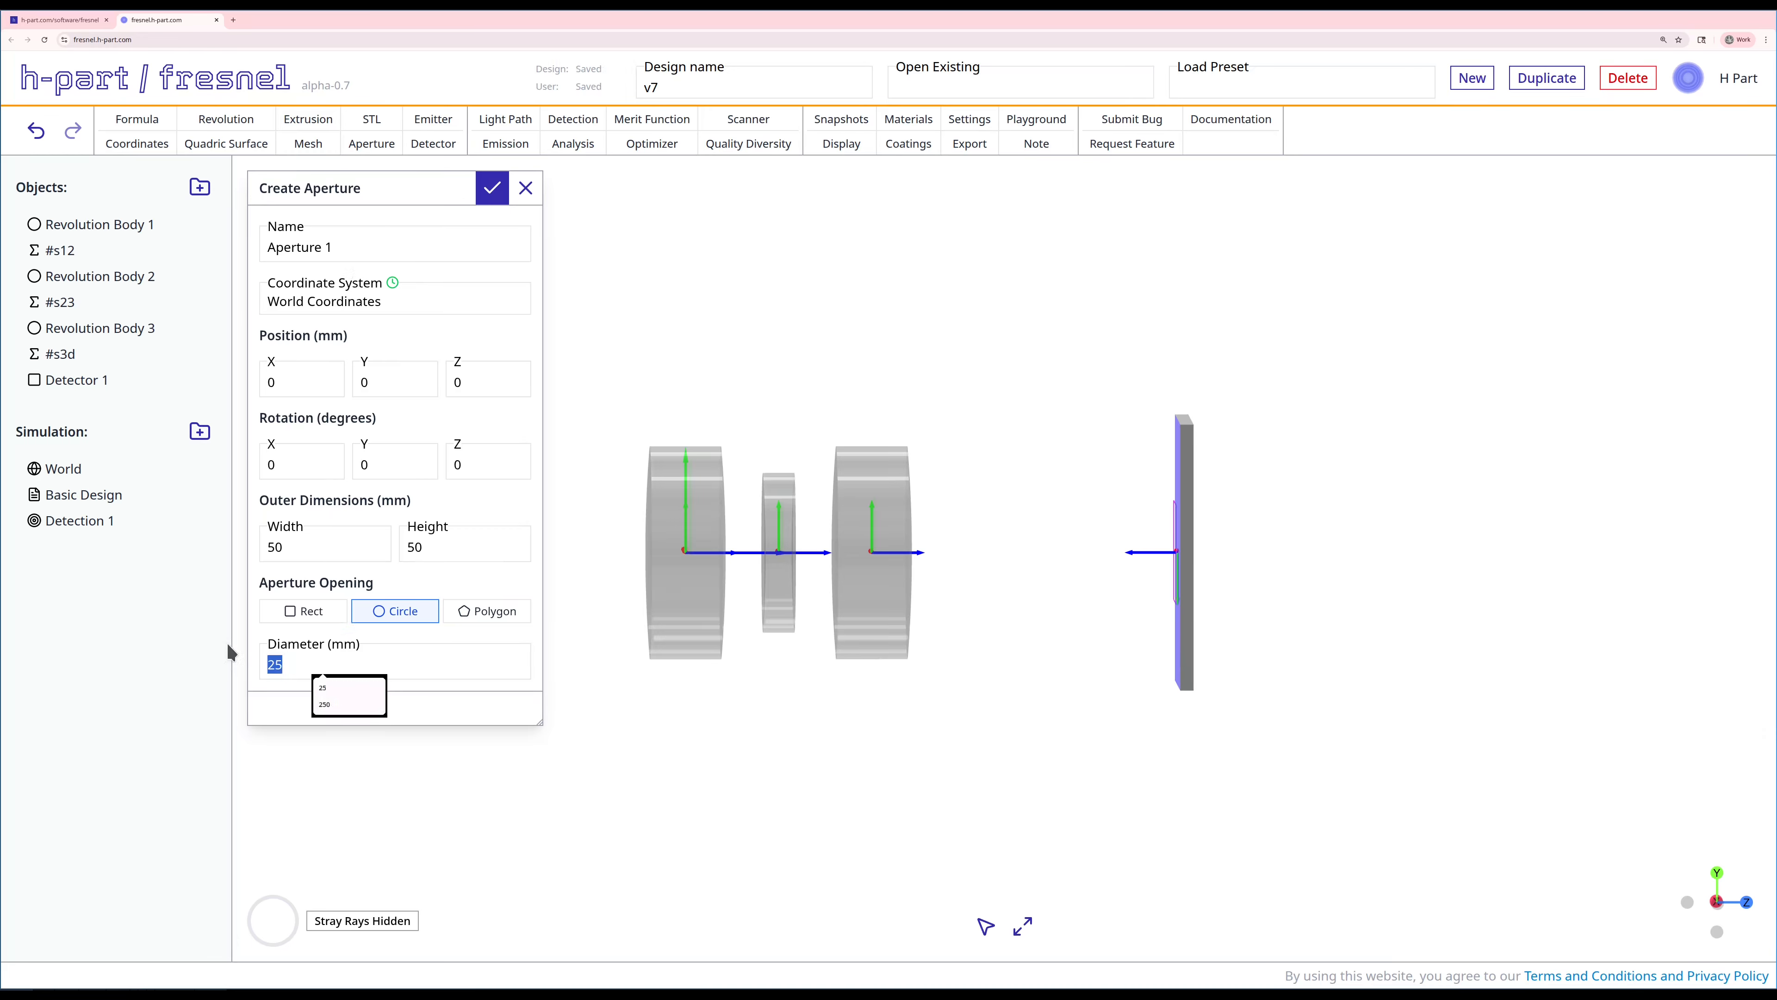
pyautogui.write('4')
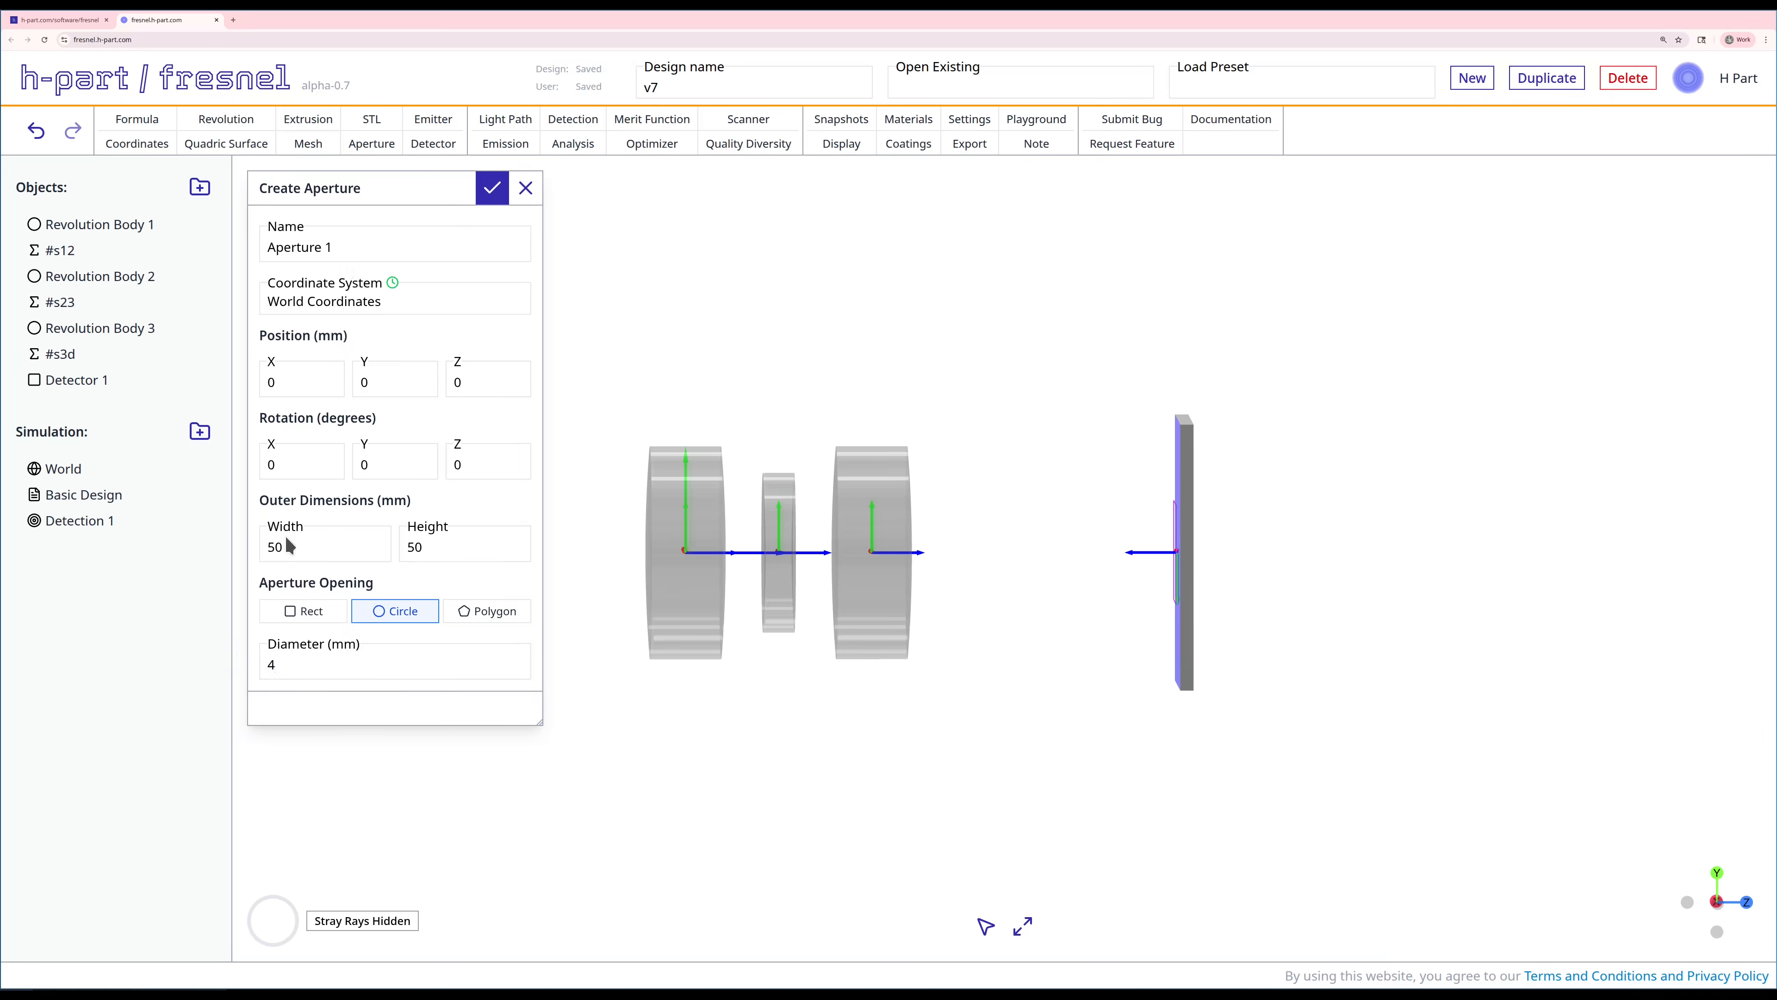
pyautogui.doubleClick(281, 551)
pyautogui.write('10')
pyautogui.press('Tab')
pyautogui.write('10')
# Set the aperture's Z position to 9 mm and create the aperture.
pyautogui.click(486, 380)
pyautogui.doubleClick(485, 380)
pyautogui.write('9')
pyautogui.click(492, 188)
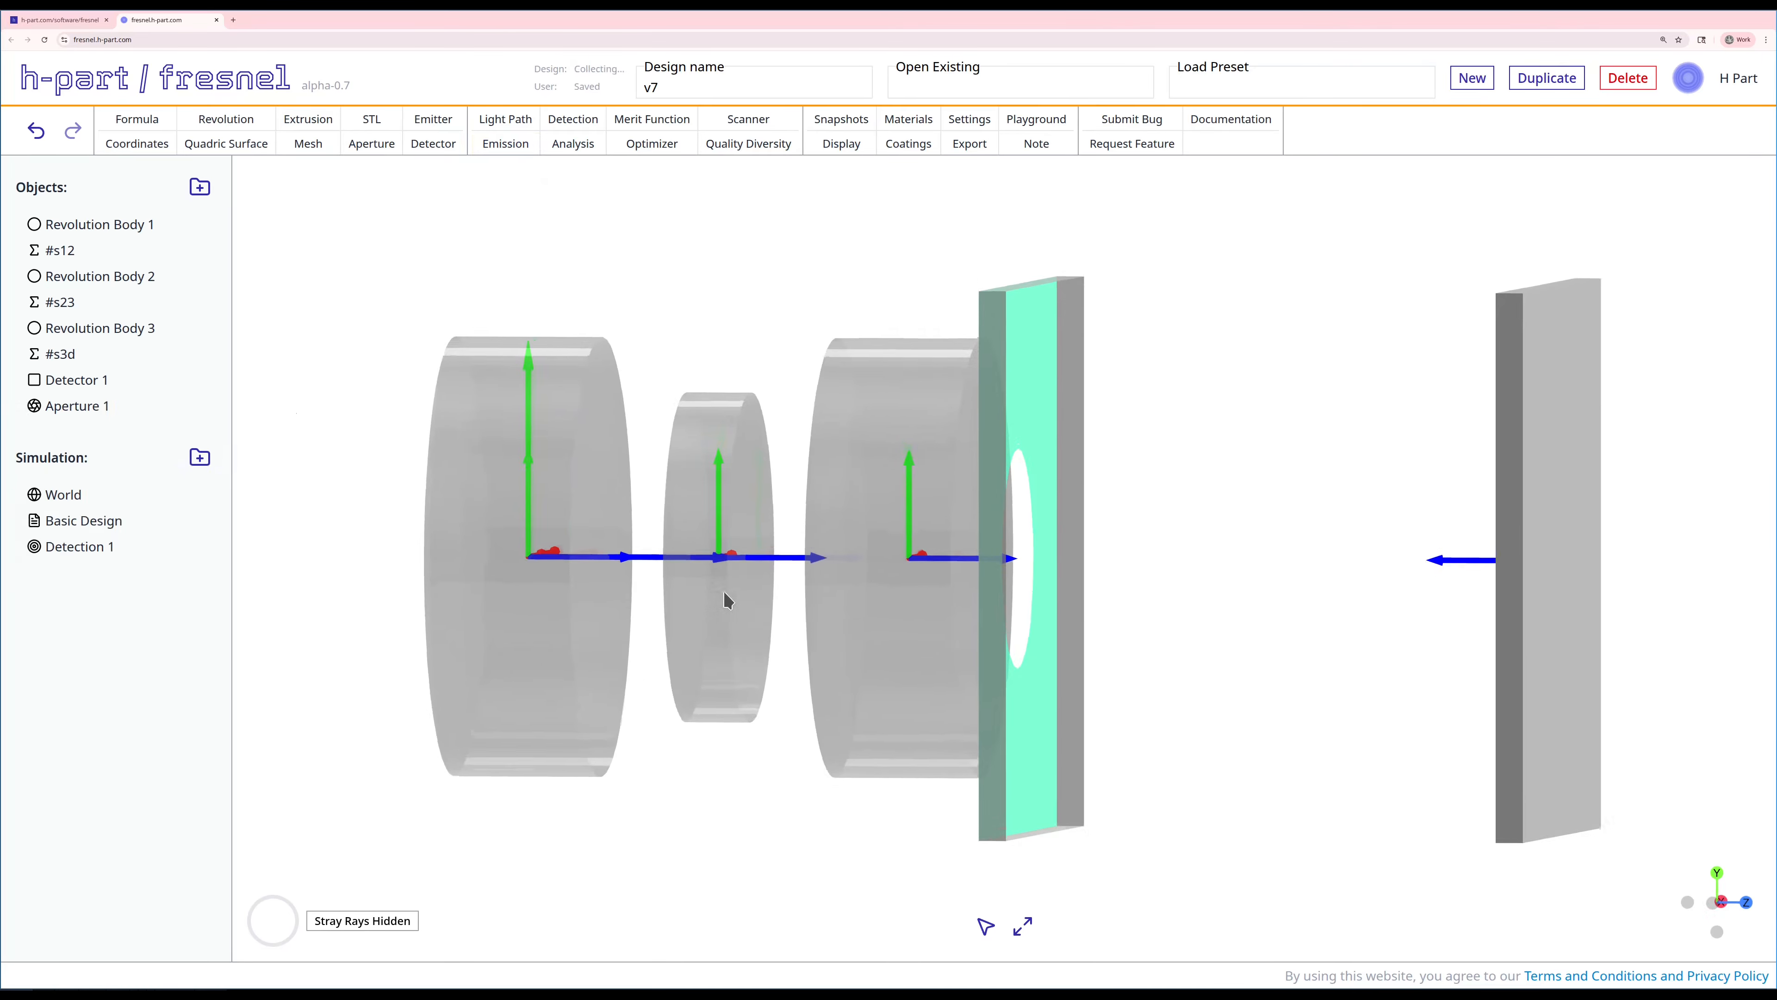
# Create a spacing formula from Revolution Body 2 as the anchor to Aperture 1 with an initial spacing of 0 mm.
pyautogui.click(137, 119)
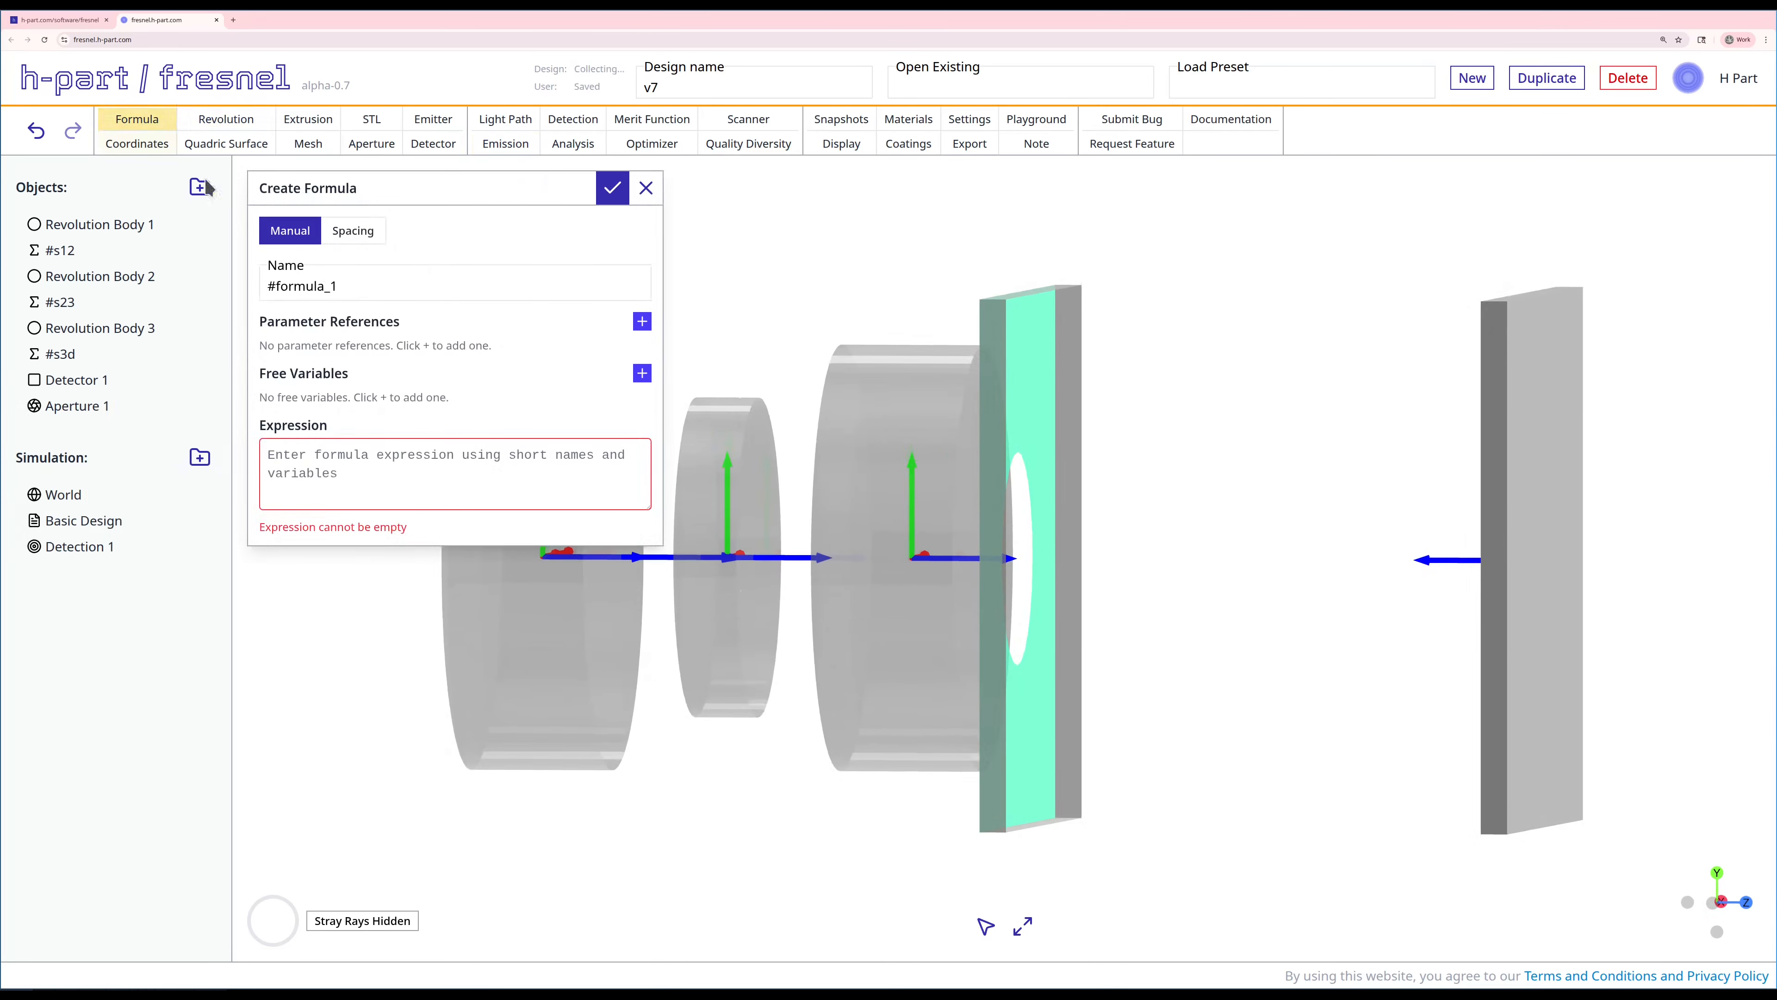
pyautogui.click(357, 234)
pyautogui.click(347, 336)
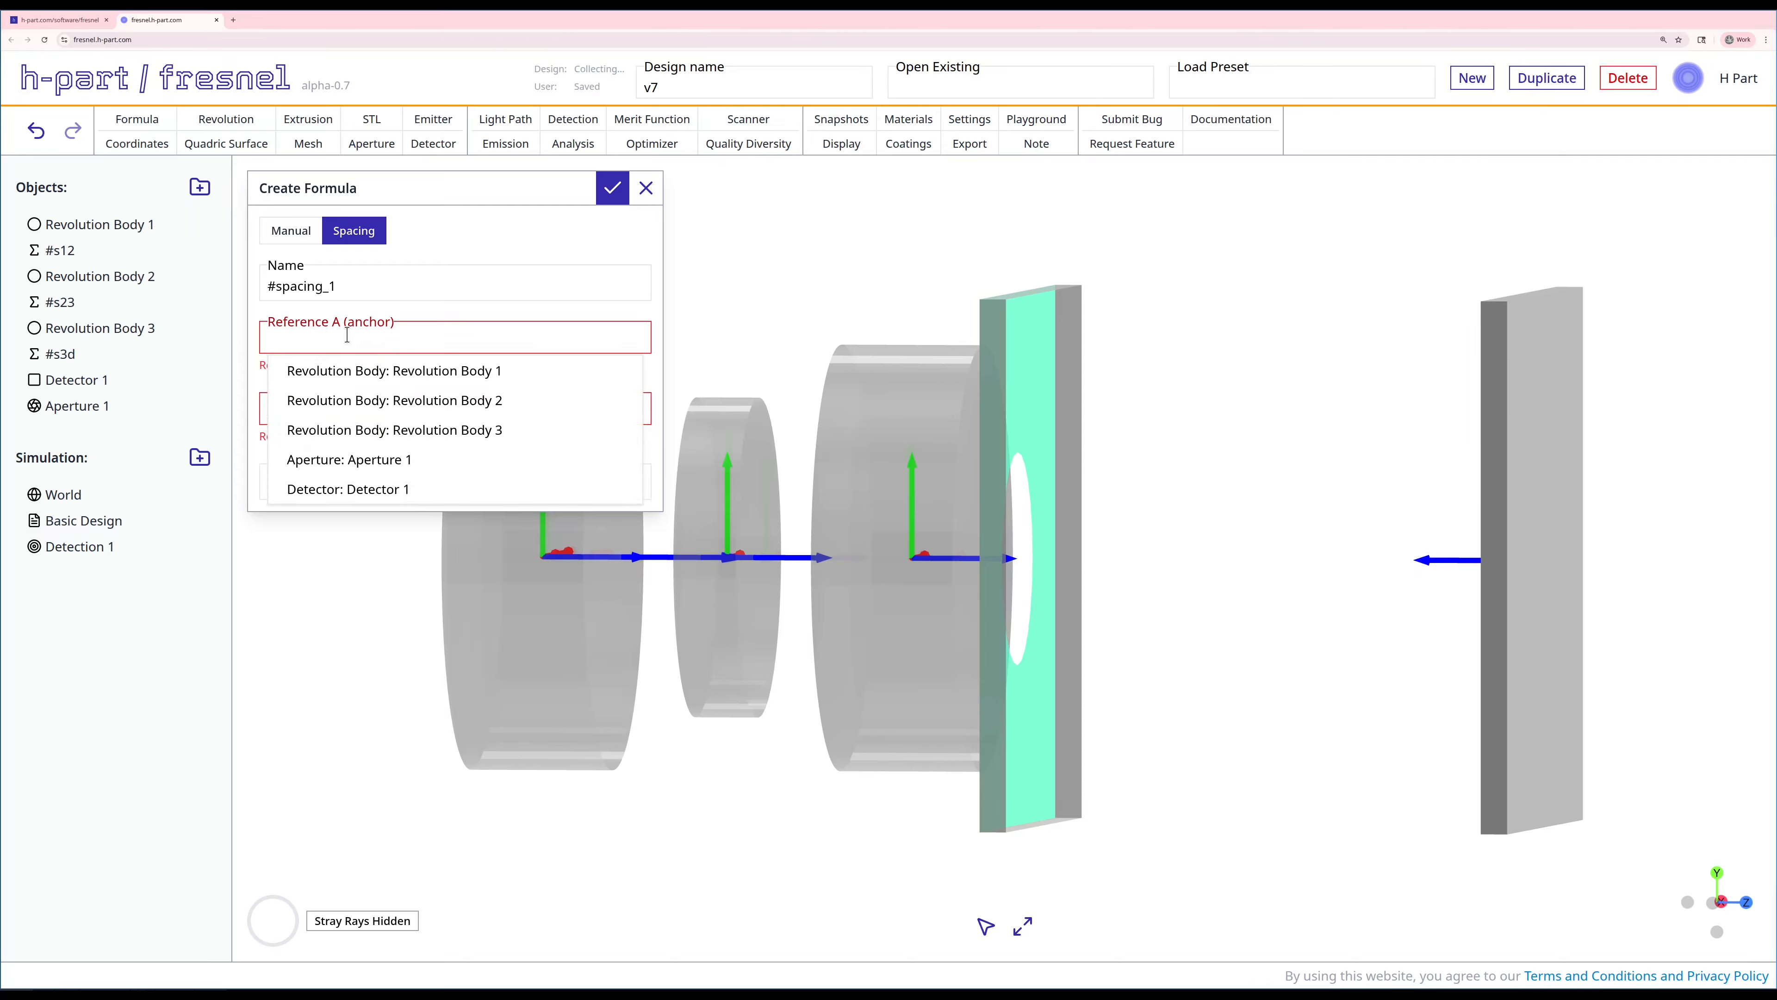
pyautogui.click(365, 403)
pyautogui.click(287, 396)
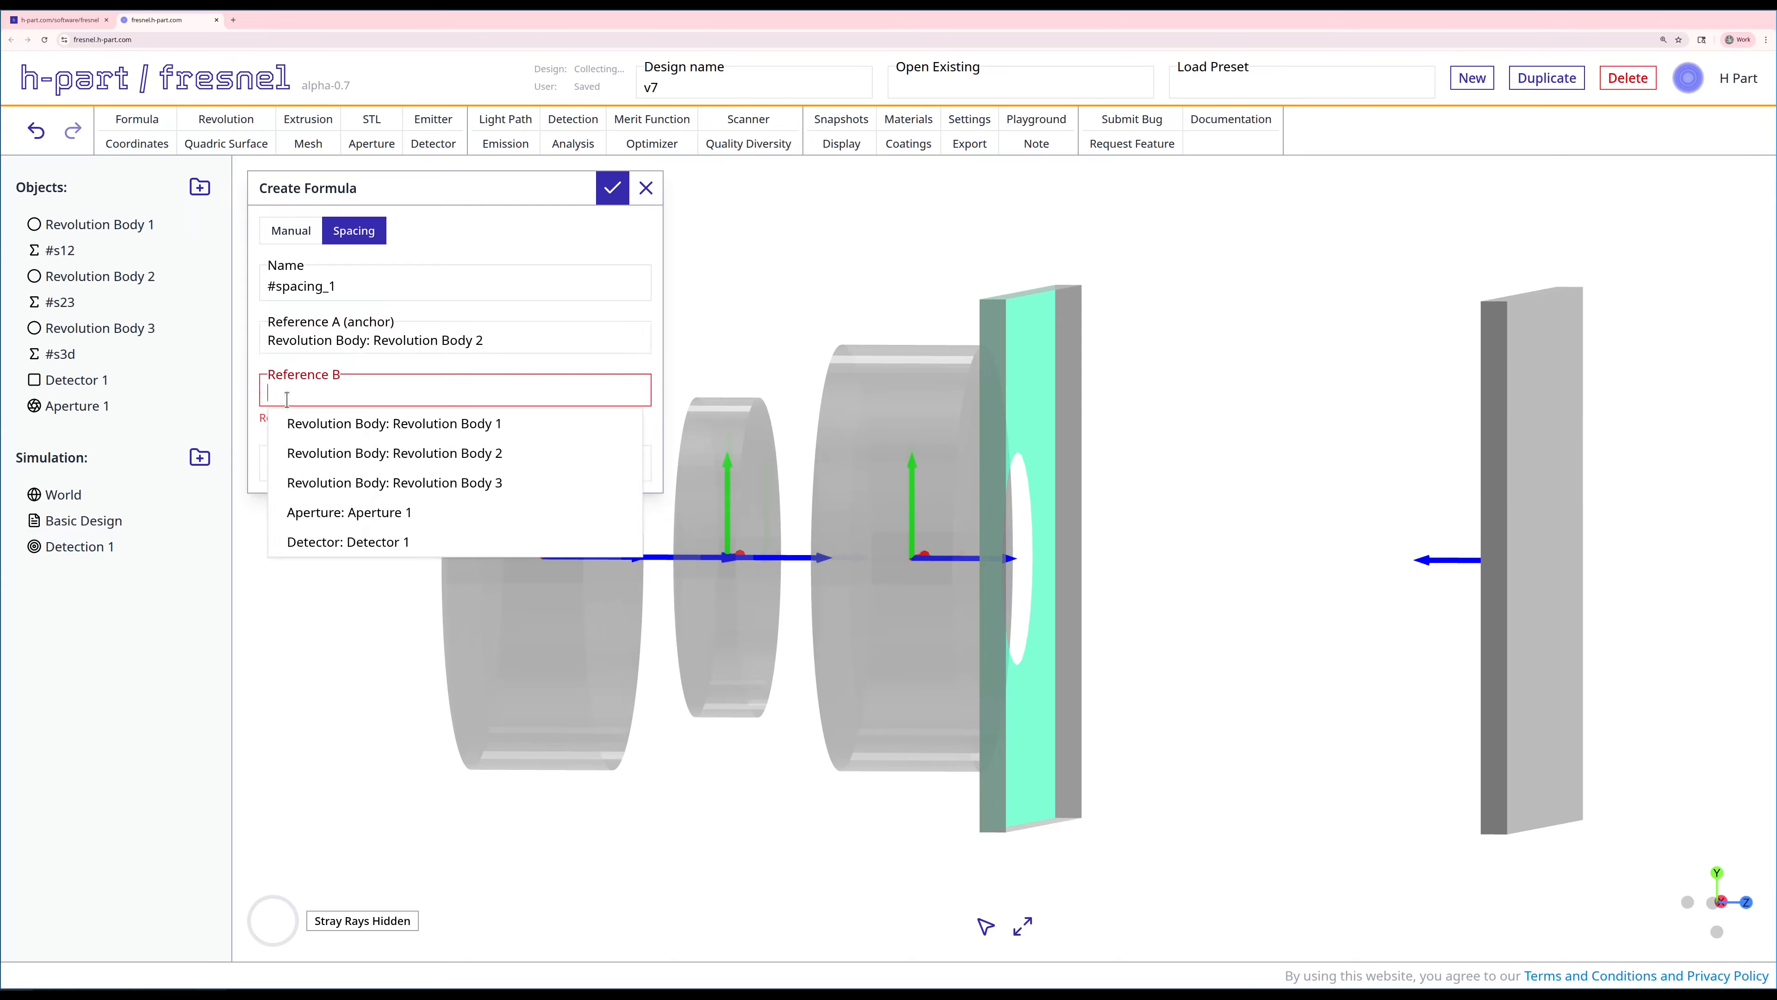
pyautogui.click(337, 513)
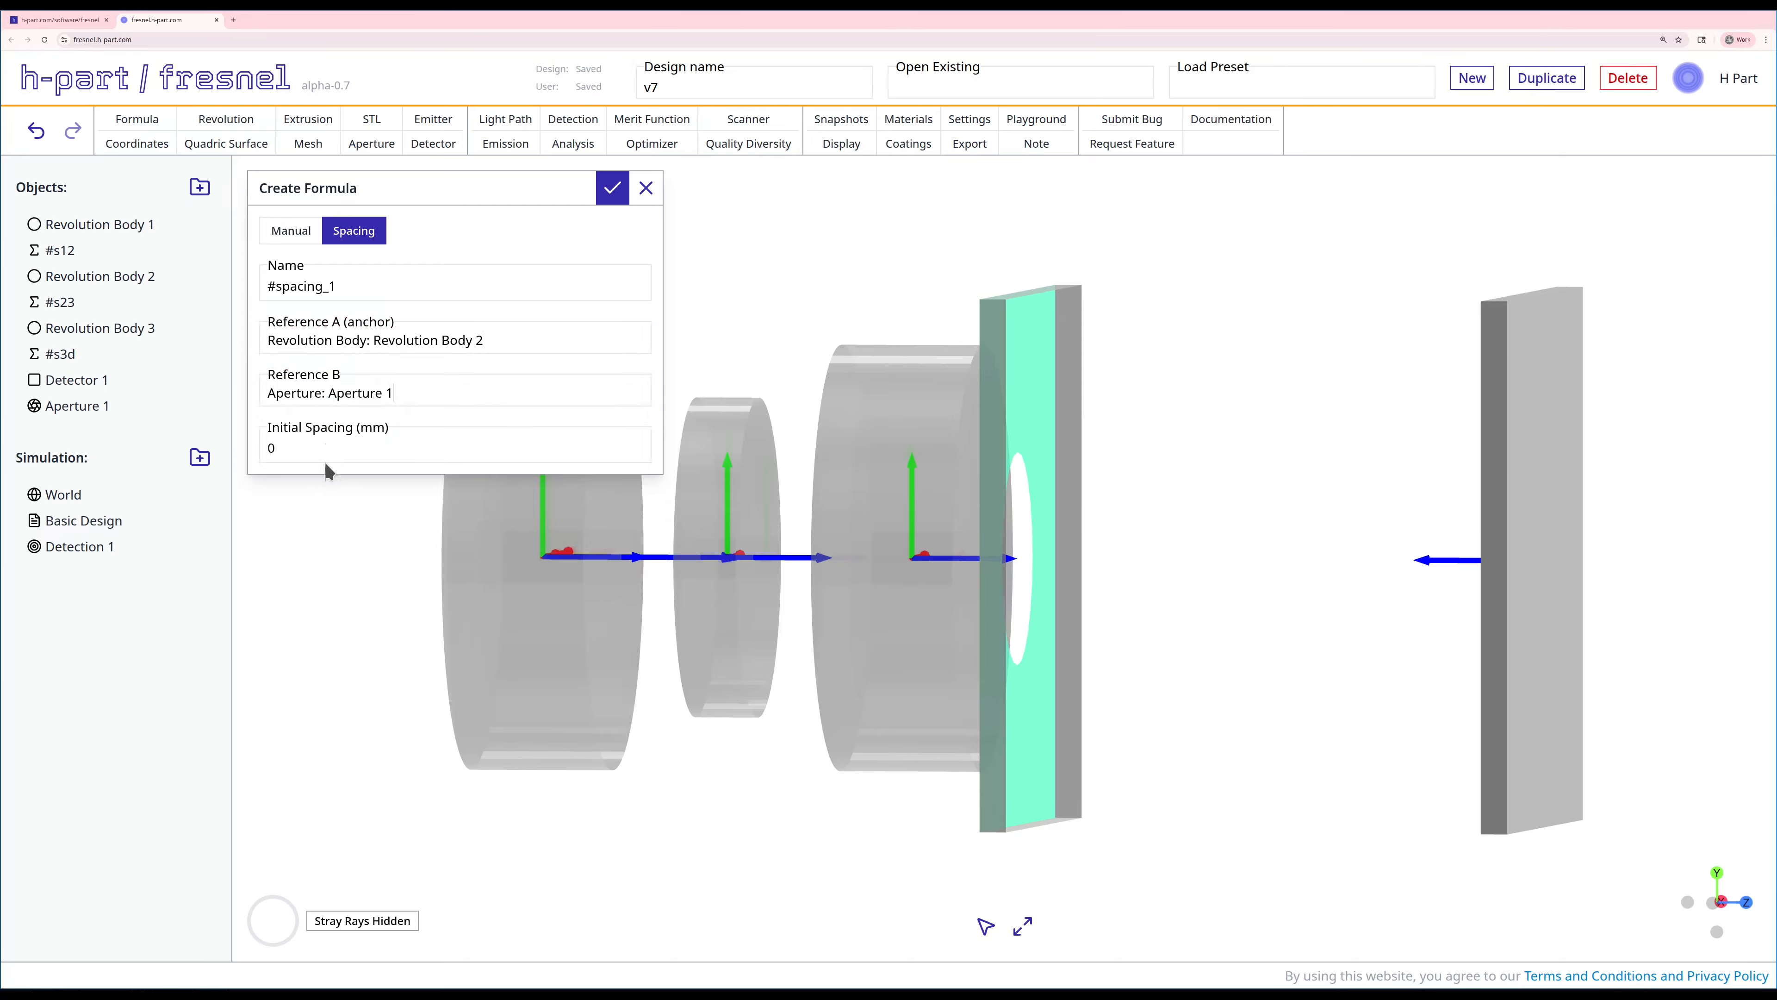
pyautogui.click(607, 200)
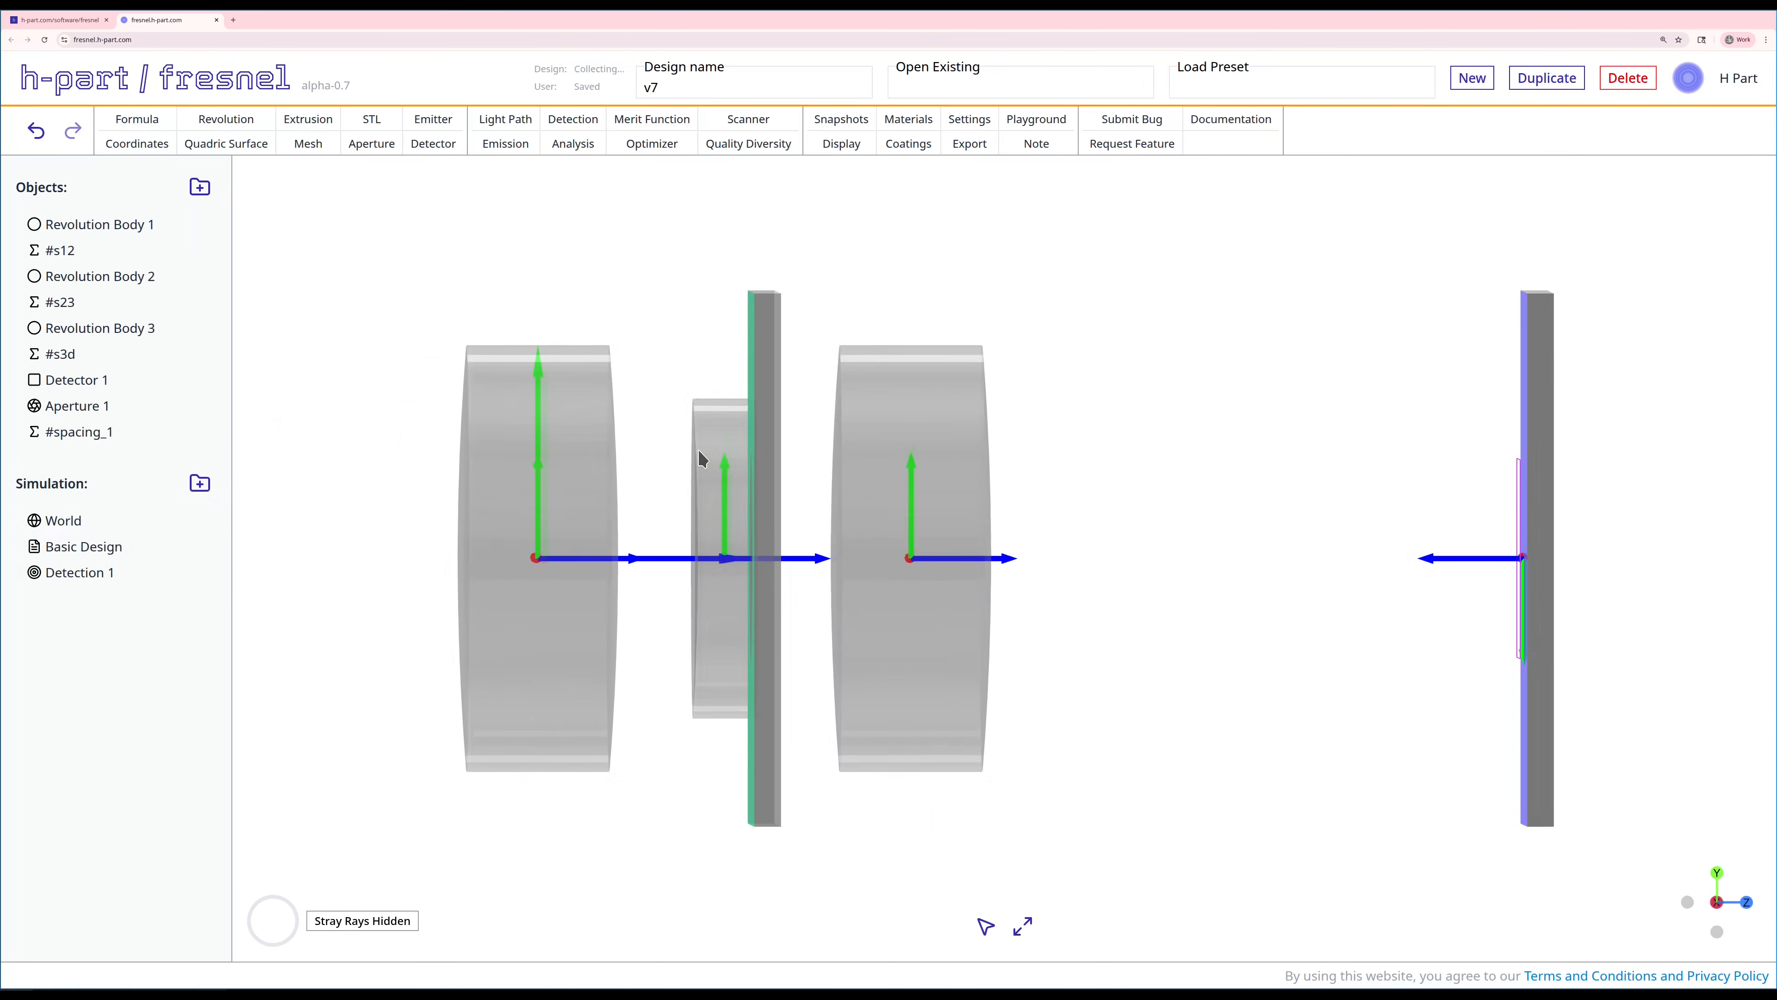
# Move the aperture spacing formula between Detector 1 and Aperture 1 in the objects list, and change its name to #s2d.
pyautogui.moveTo(699, 462); pyautogui.dragTo(747, 603)
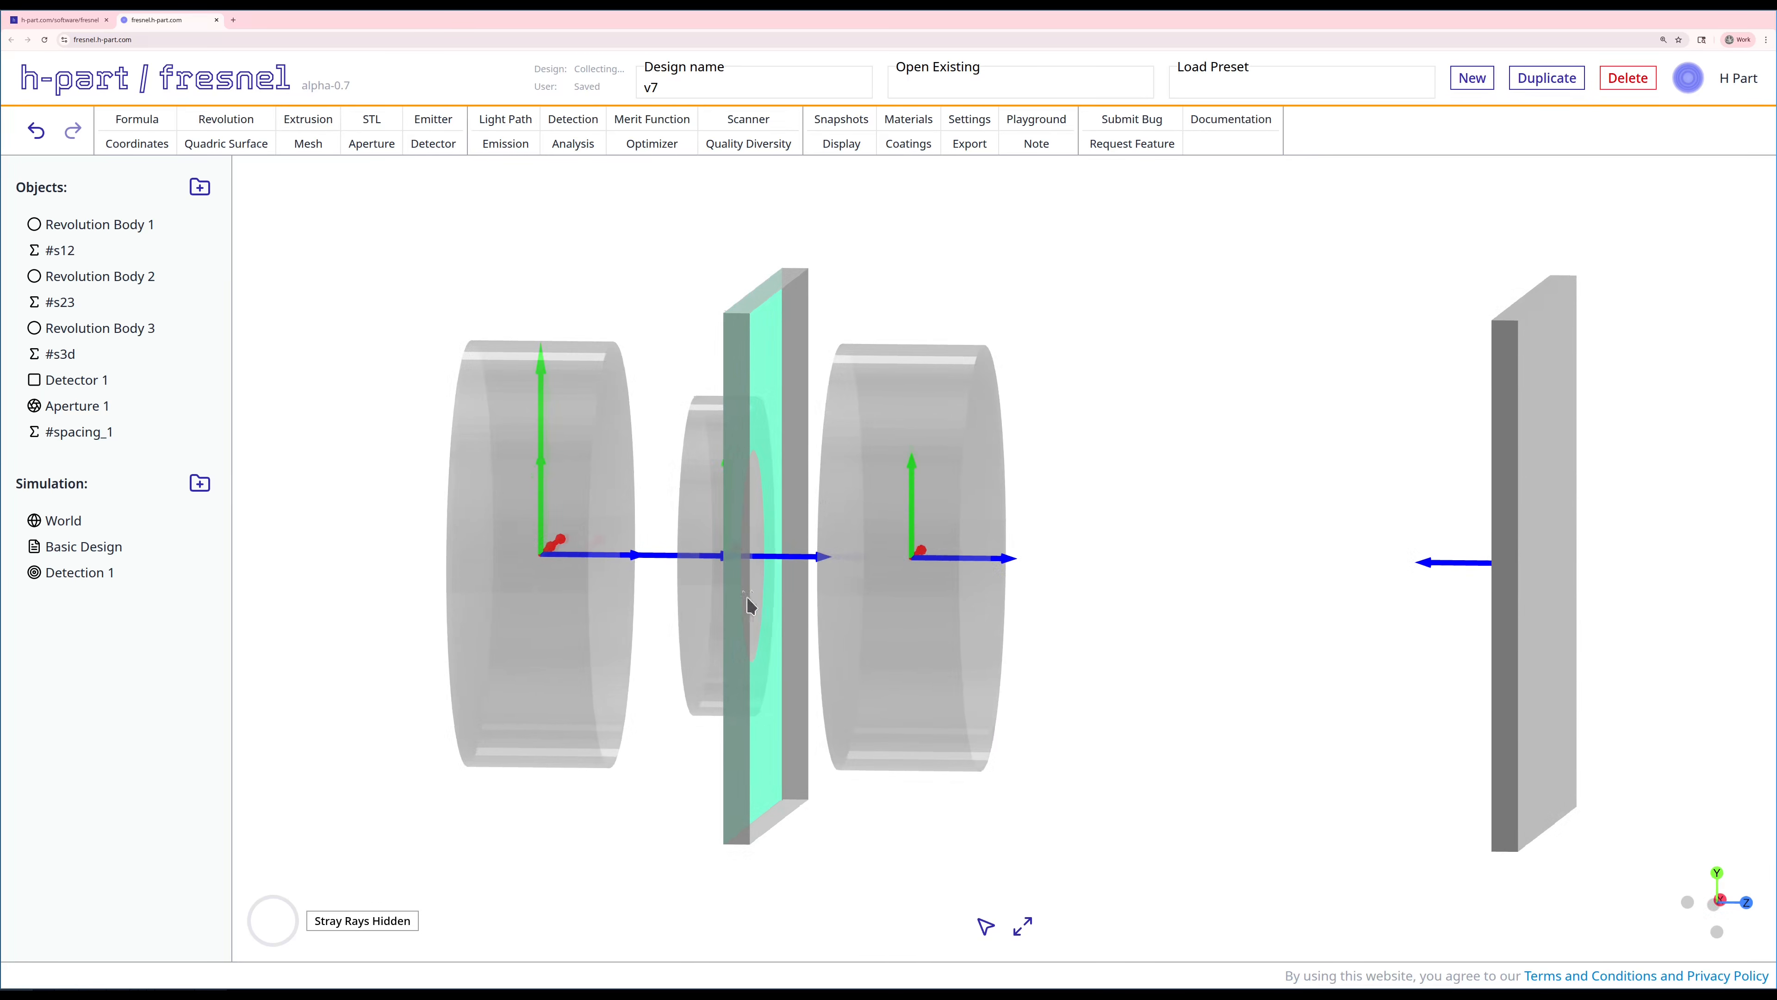
pyautogui.moveTo(660, 532); pyautogui.dragTo(673, 526)
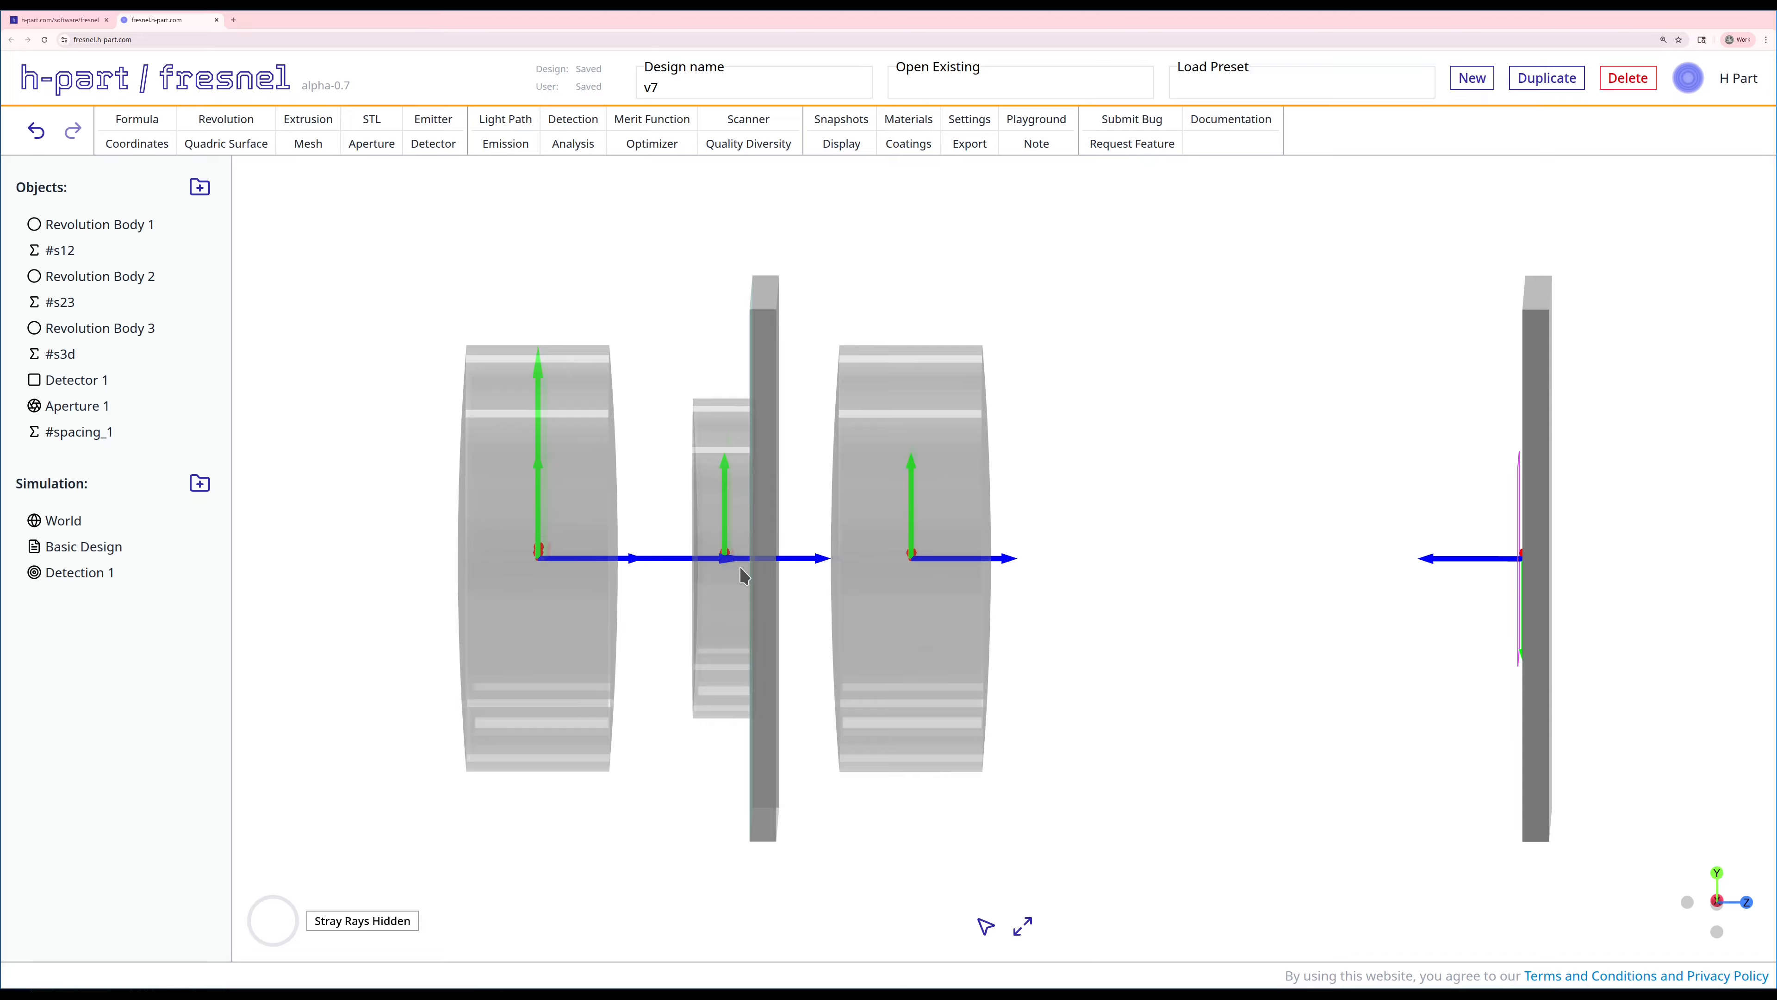
pyautogui.moveTo(79, 432); pyautogui.dragTo(85, 407)
pyautogui.rightClick(85, 406)
pyautogui.click(105, 415)
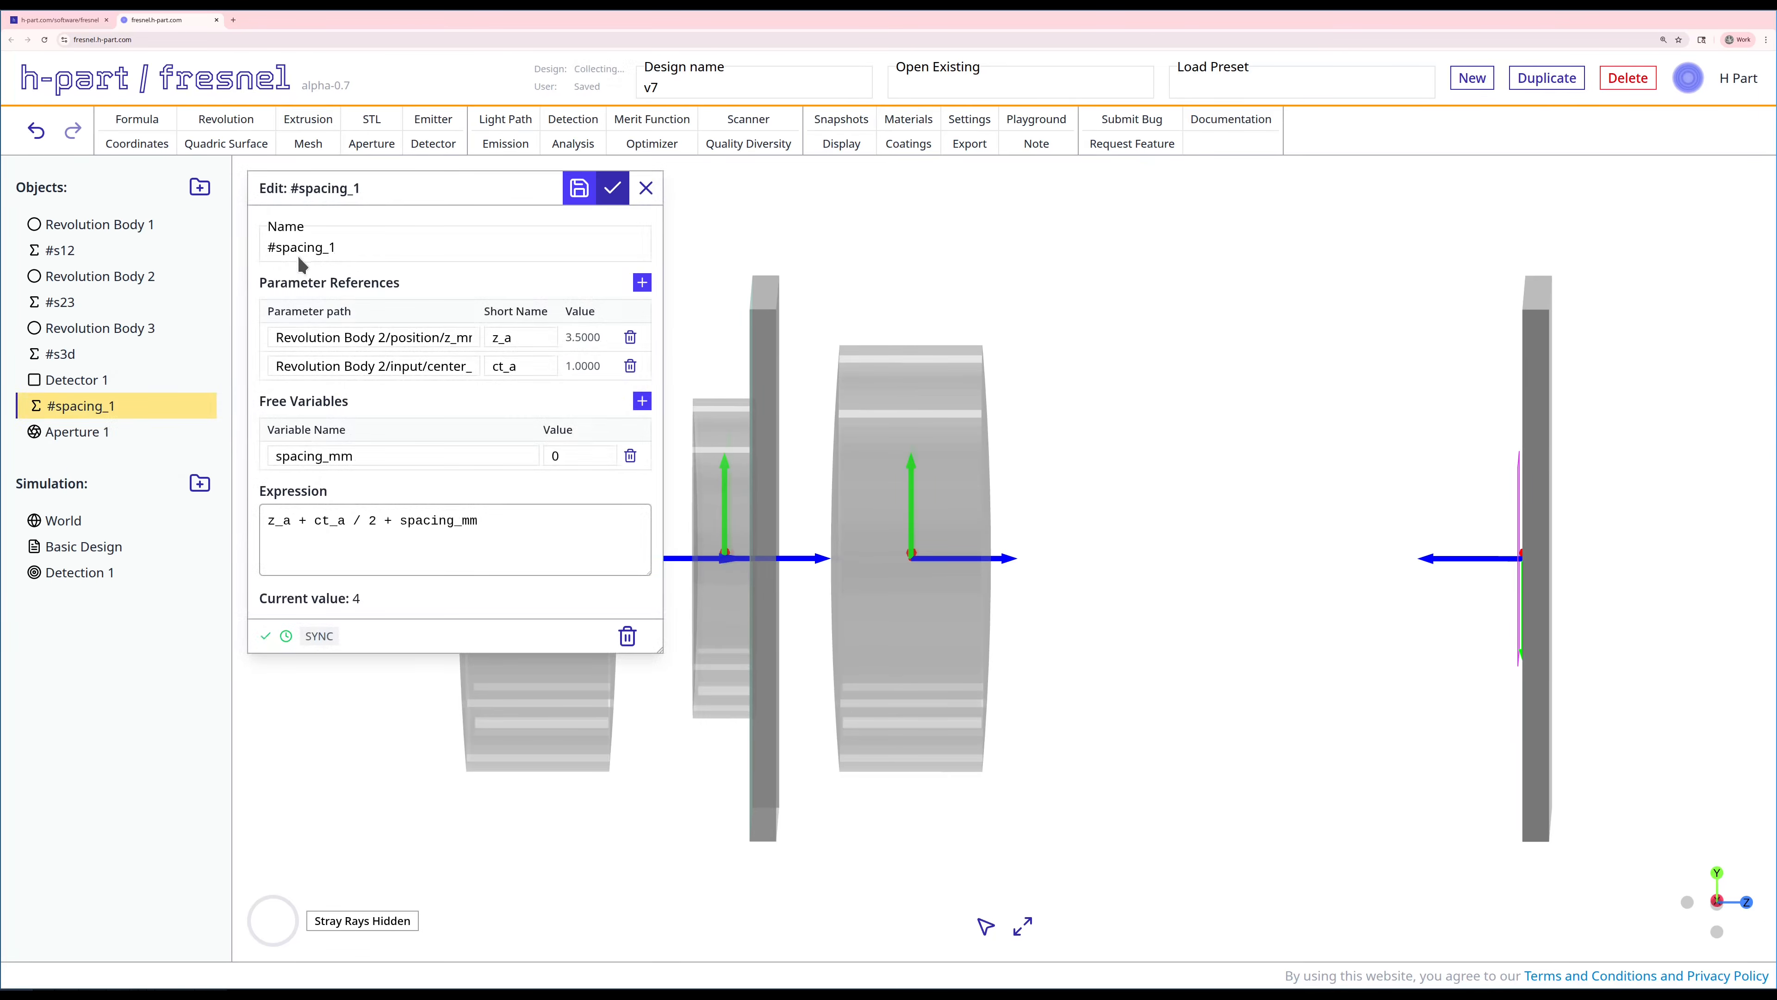
pyautogui.click(301, 252)
pyautogui.click(301, 251)
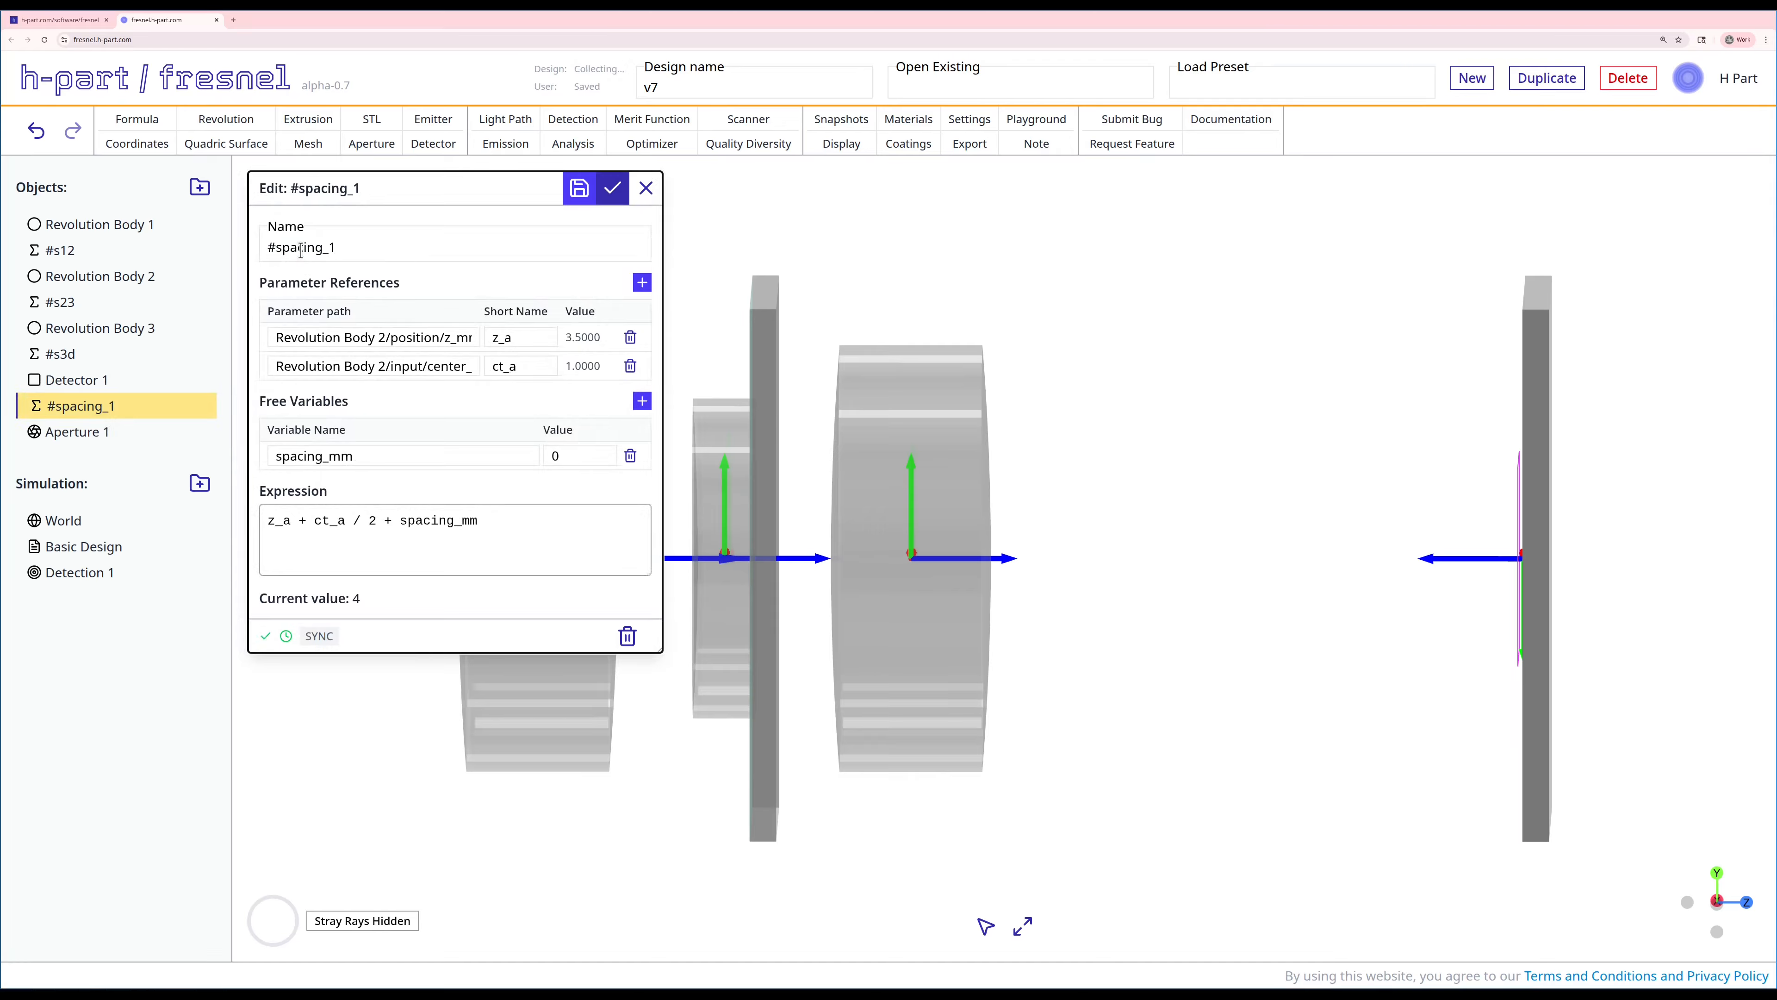
pyautogui.press('BackSpace')
pyautogui.press('BackSpace')
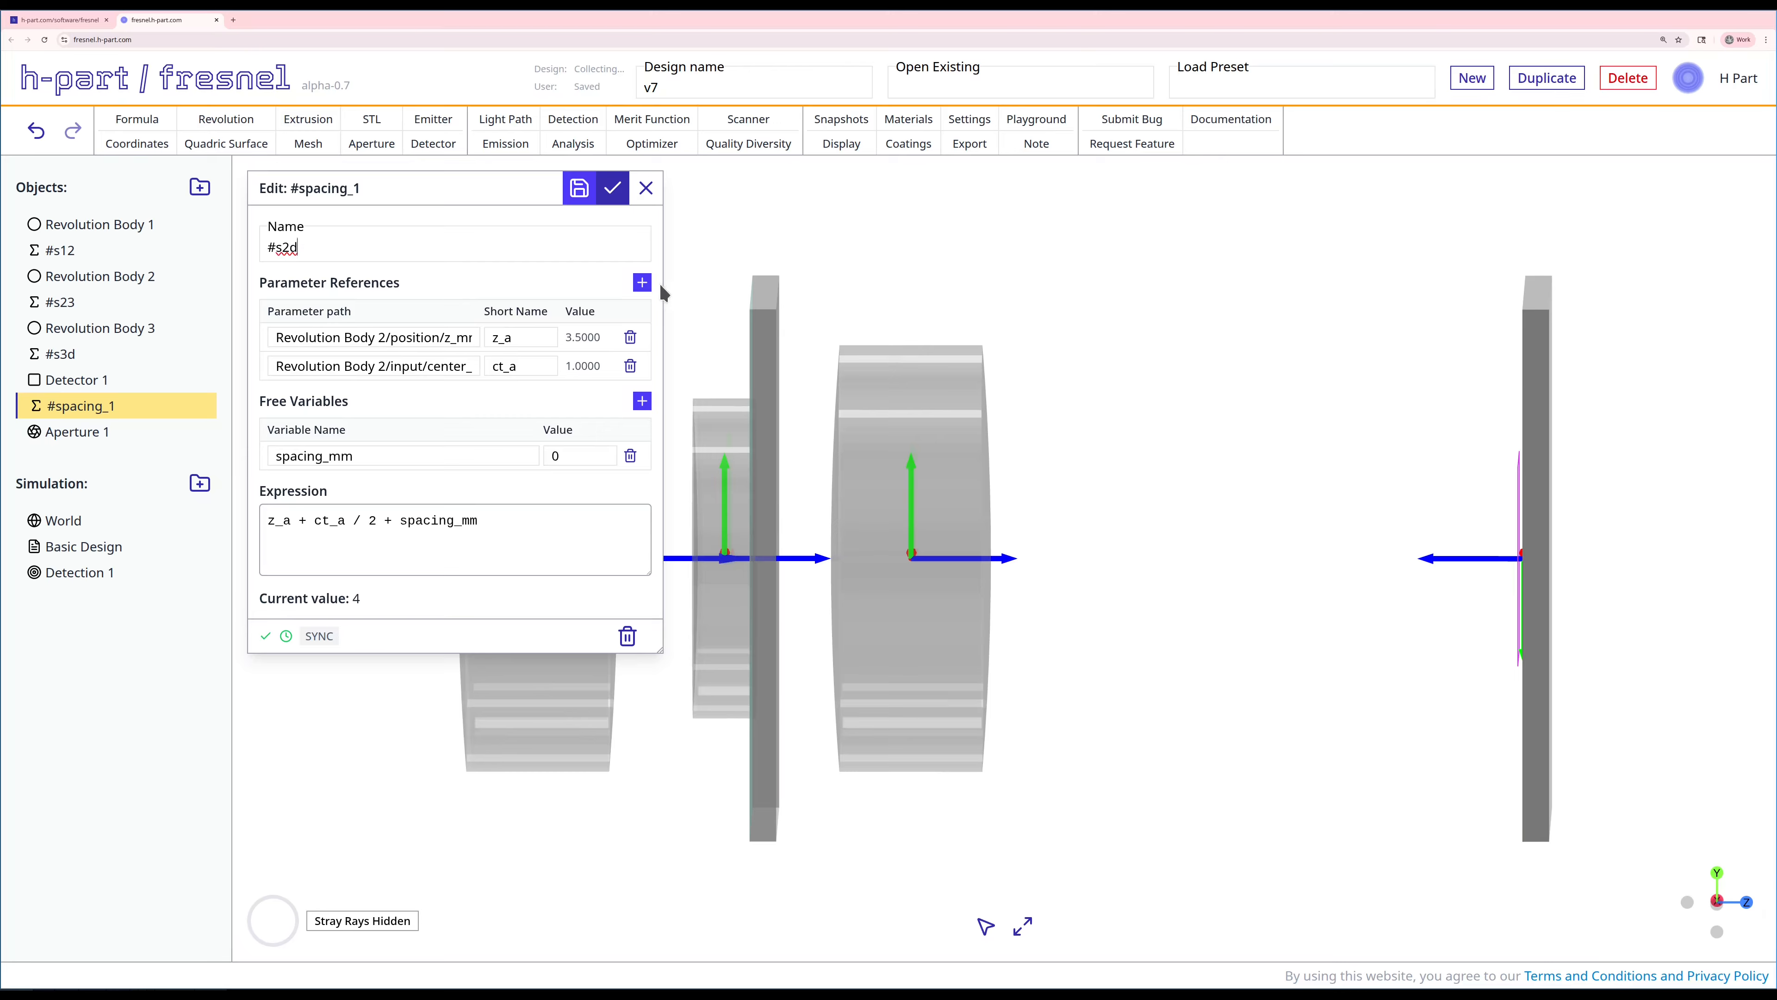
# Add a parameter reference to Revolution Body 2/output/right_sag_mm in the aperture spacing formula, with the short name sag_a.
pyautogui.click(641, 282)
pyautogui.click(380, 395)
pyautogui.write('2sag')
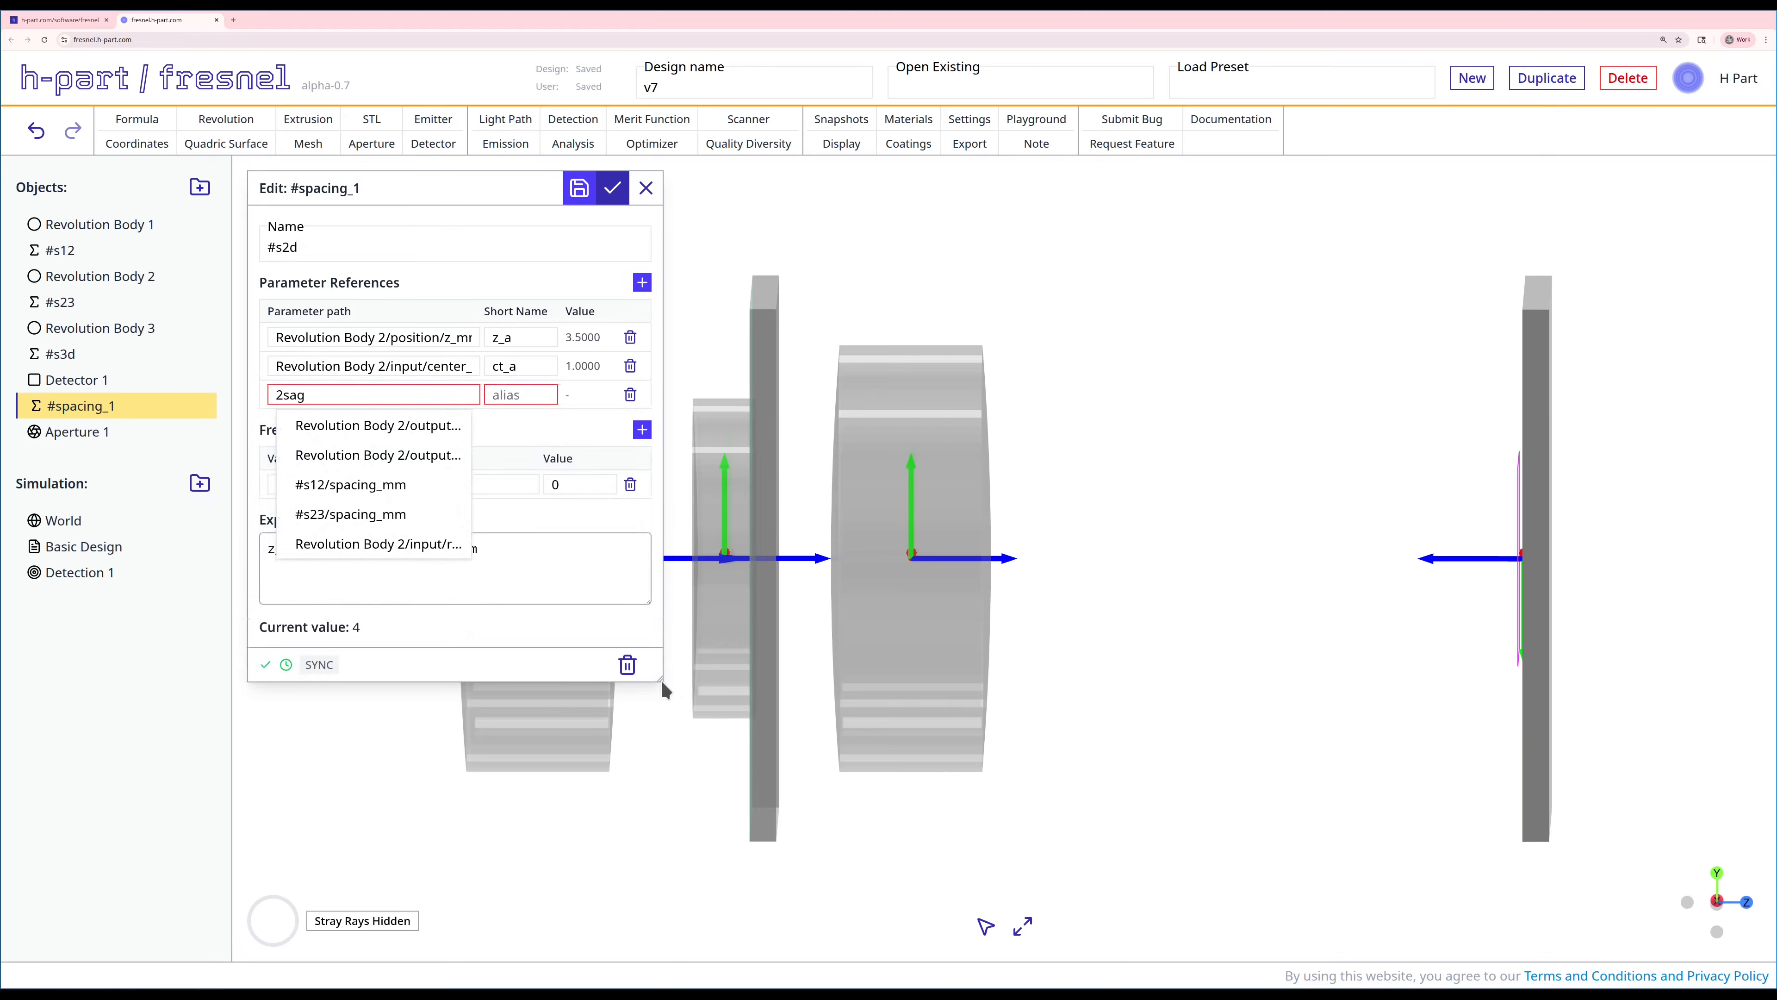
pyautogui.moveTo(661, 679); pyautogui.dragTo(1034, 687)
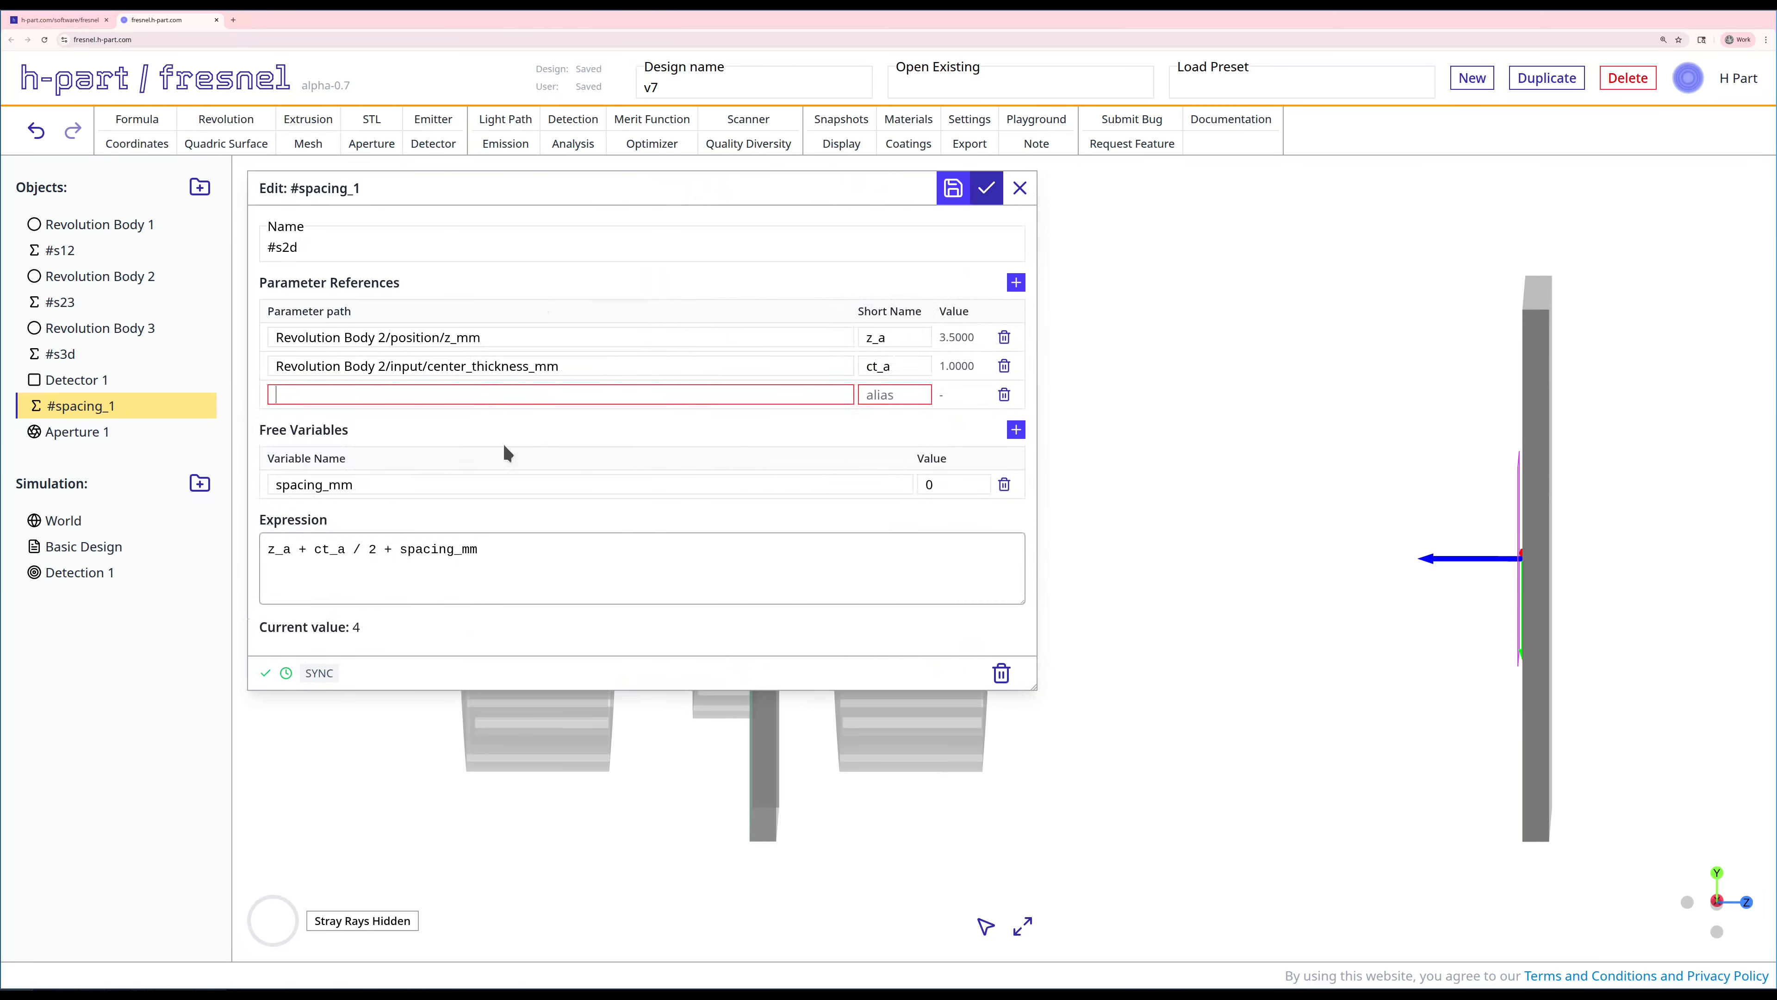
pyautogui.click(462, 392)
pyautogui.write('2rsa')
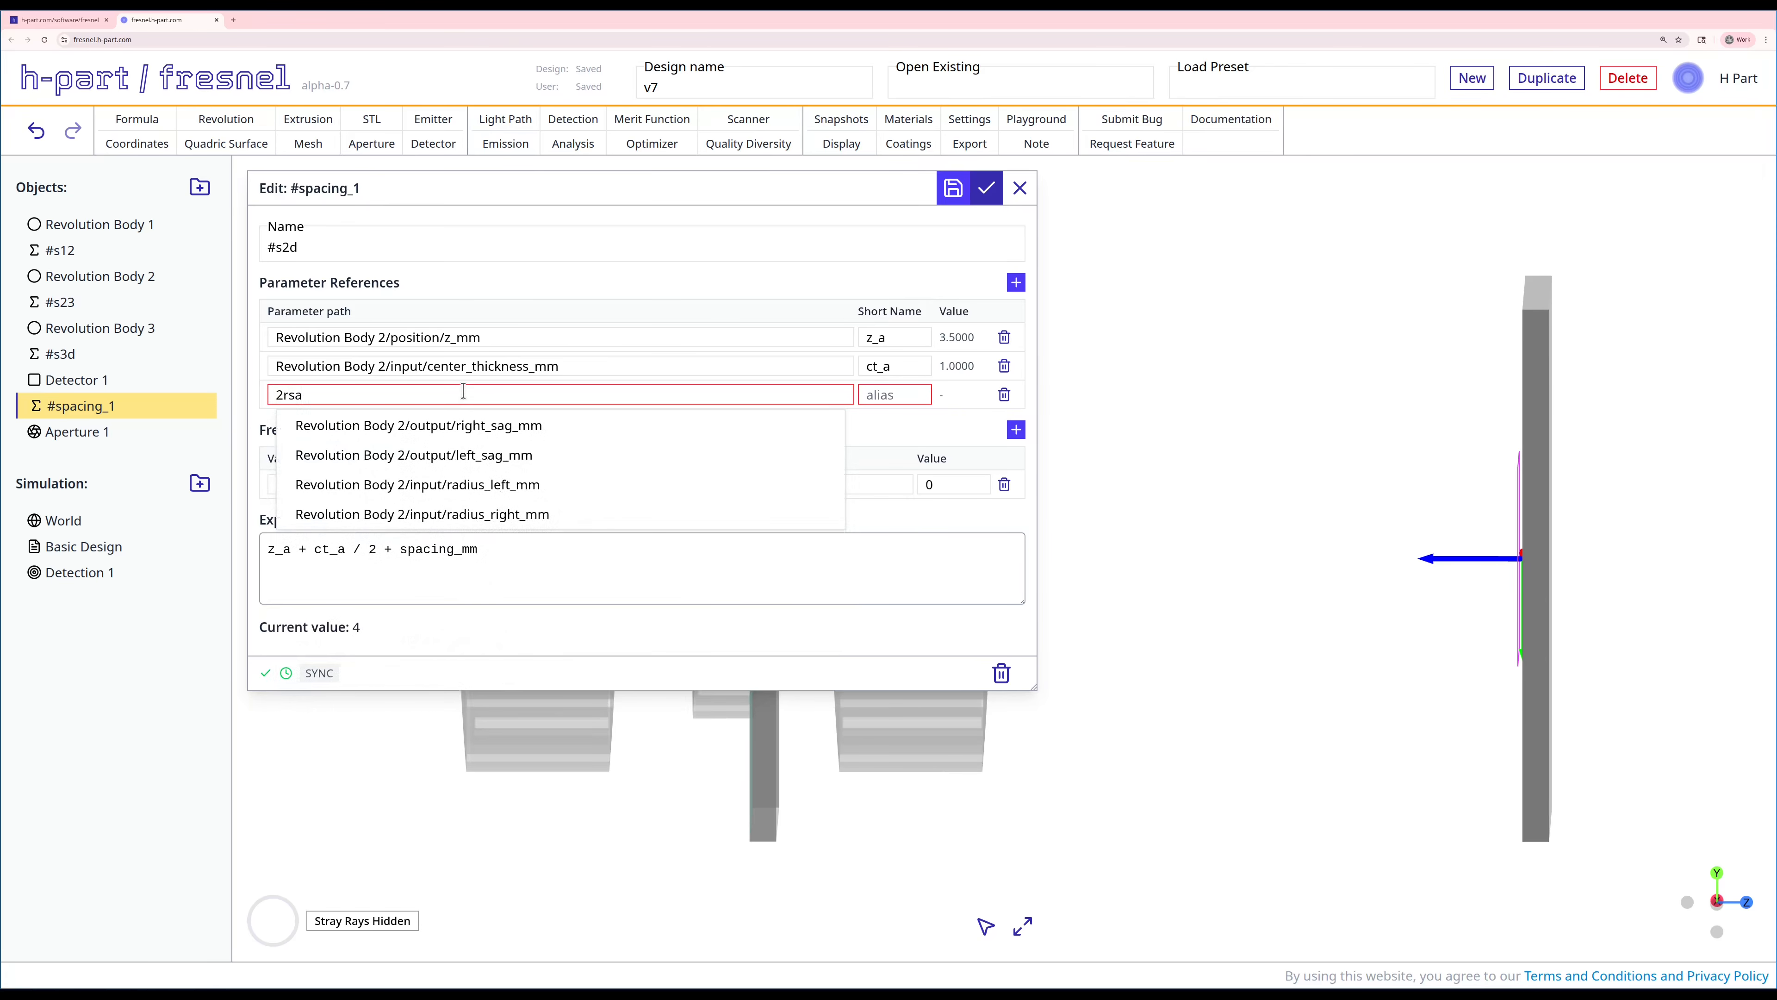
pyautogui.click(485, 428)
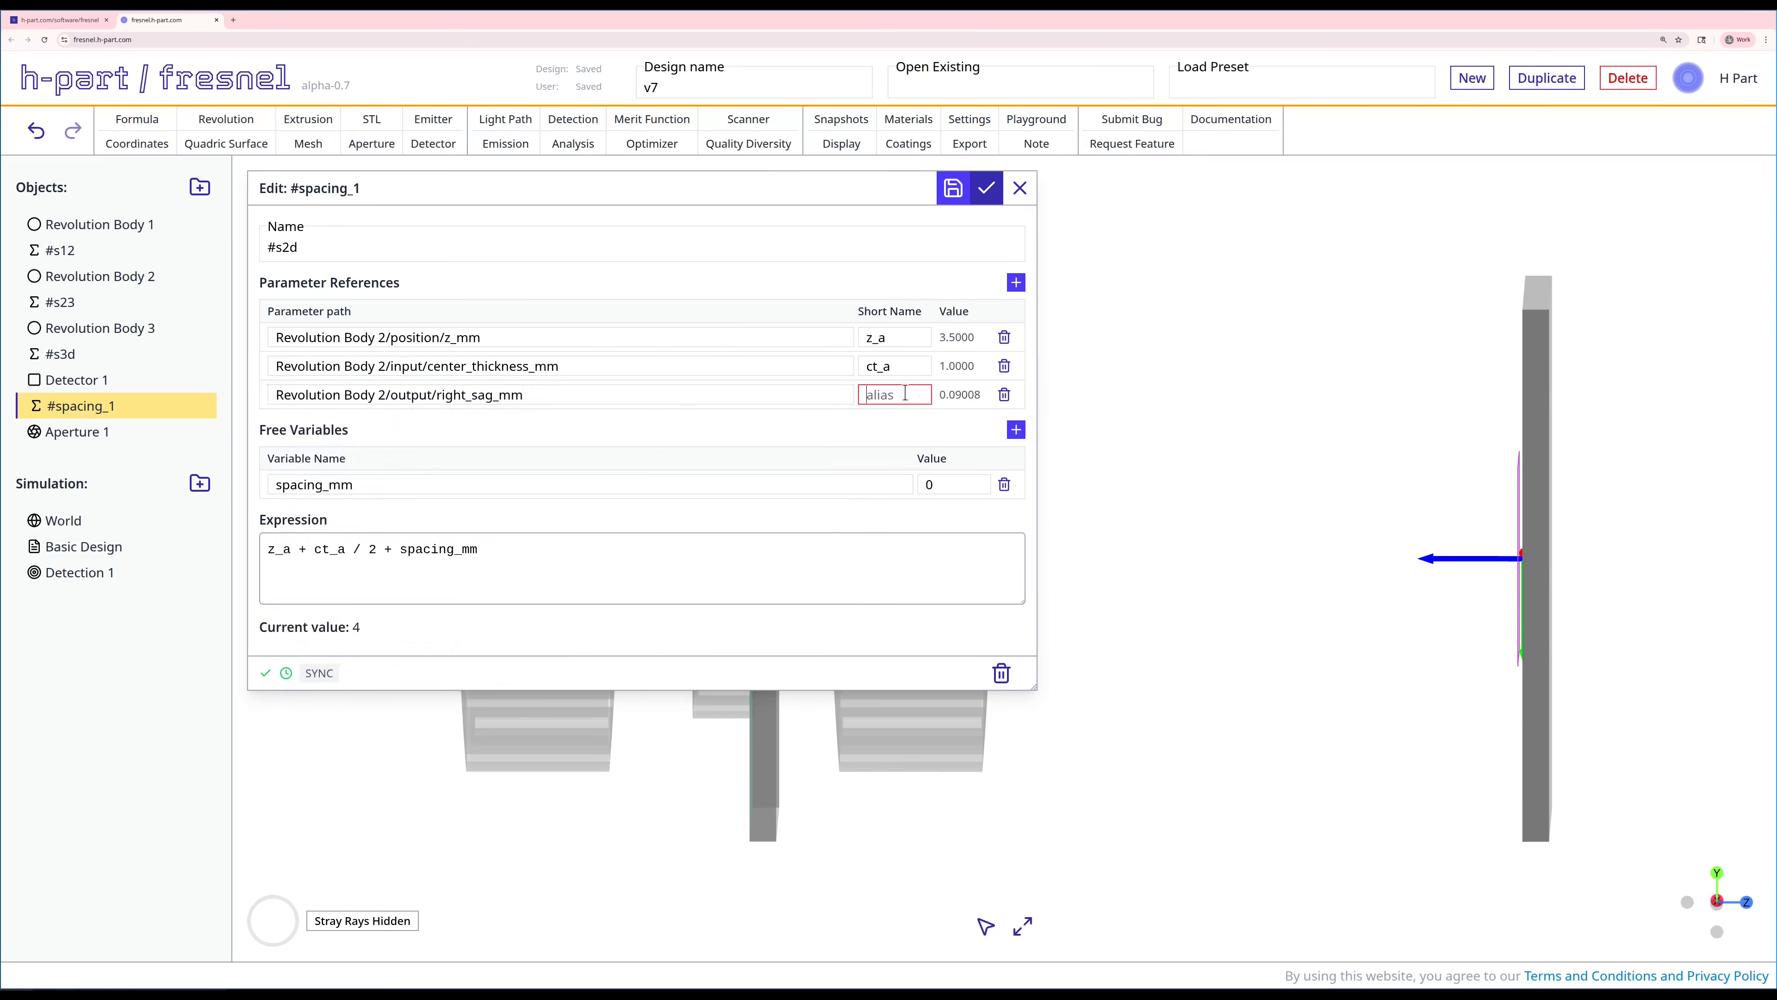
pyautogui.write('sag_a')
# Insert + sag_a after ct_a / 2 in the formula's expression and apply the changes to #s2d.
pyautogui.doubleClick(382, 549)
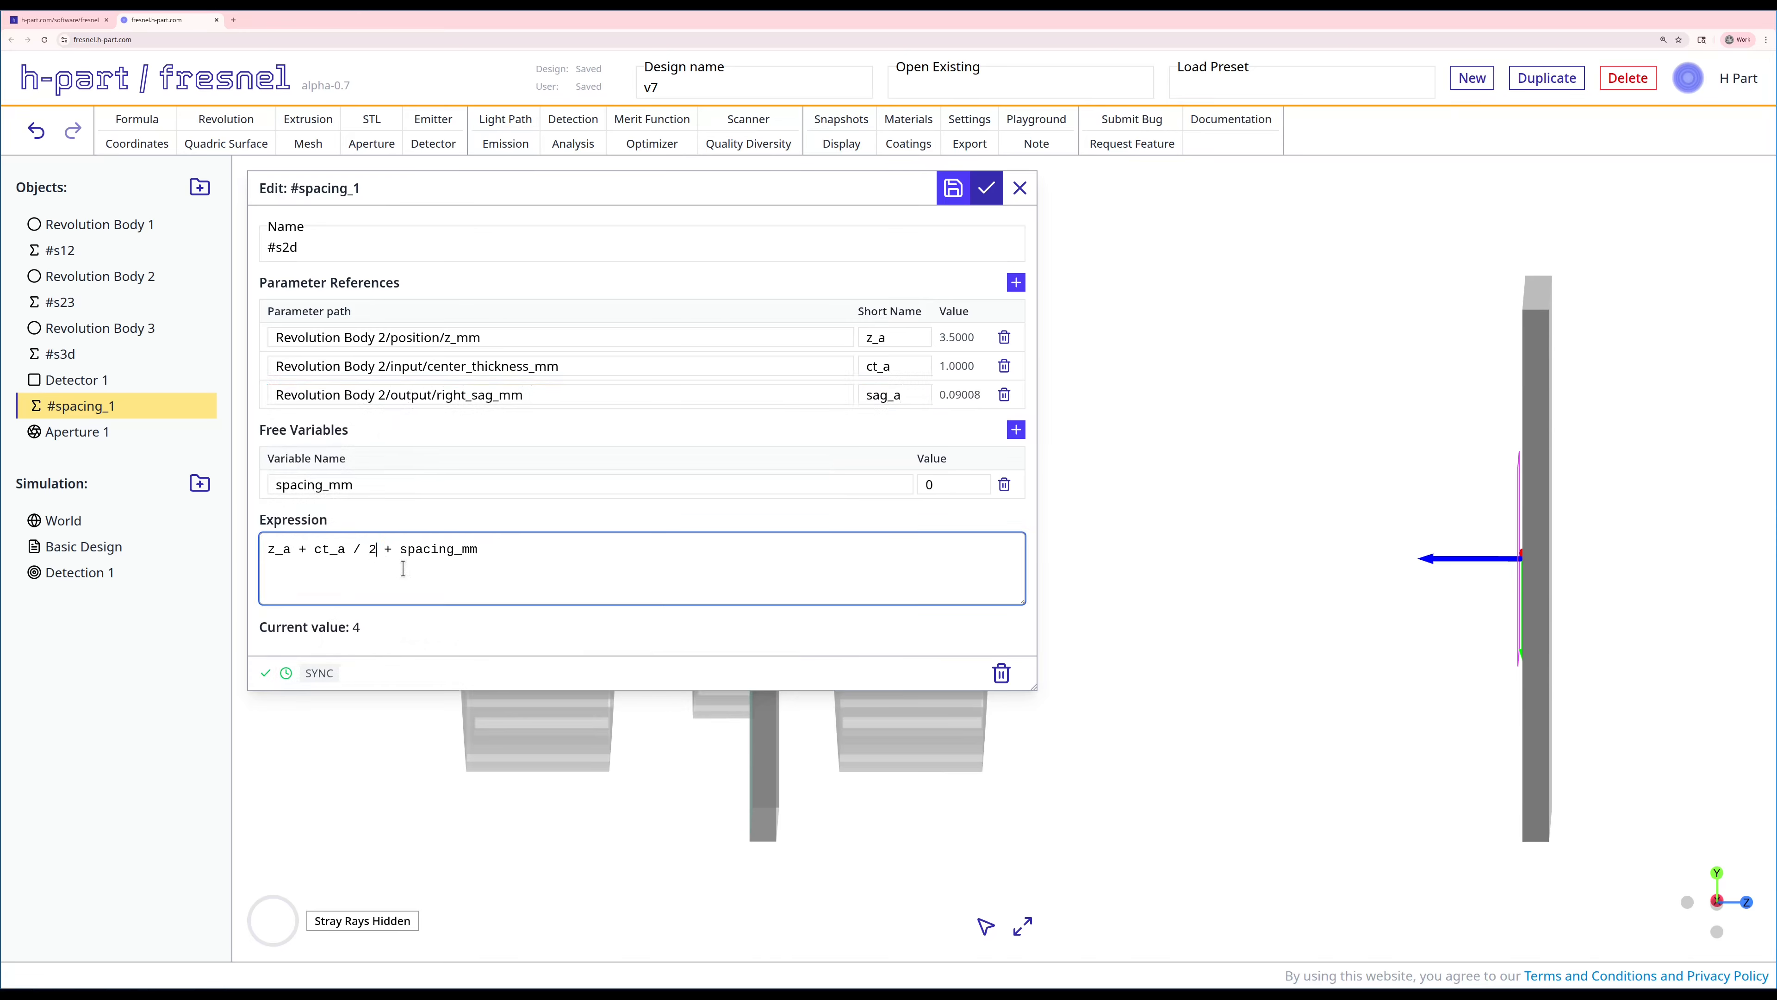
pyautogui.write('+ sag_a')
pyautogui.click(987, 187)
# Start a light path with refractions at the left and right surfaces of Revolution Body 1 as its first steps.
pyautogui.moveTo(811, 544)
pyautogui.mouseDown()
pyautogui.moveTo(795, 555)
pyautogui.moveTo(827, 547)
pyautogui.mouseUp()
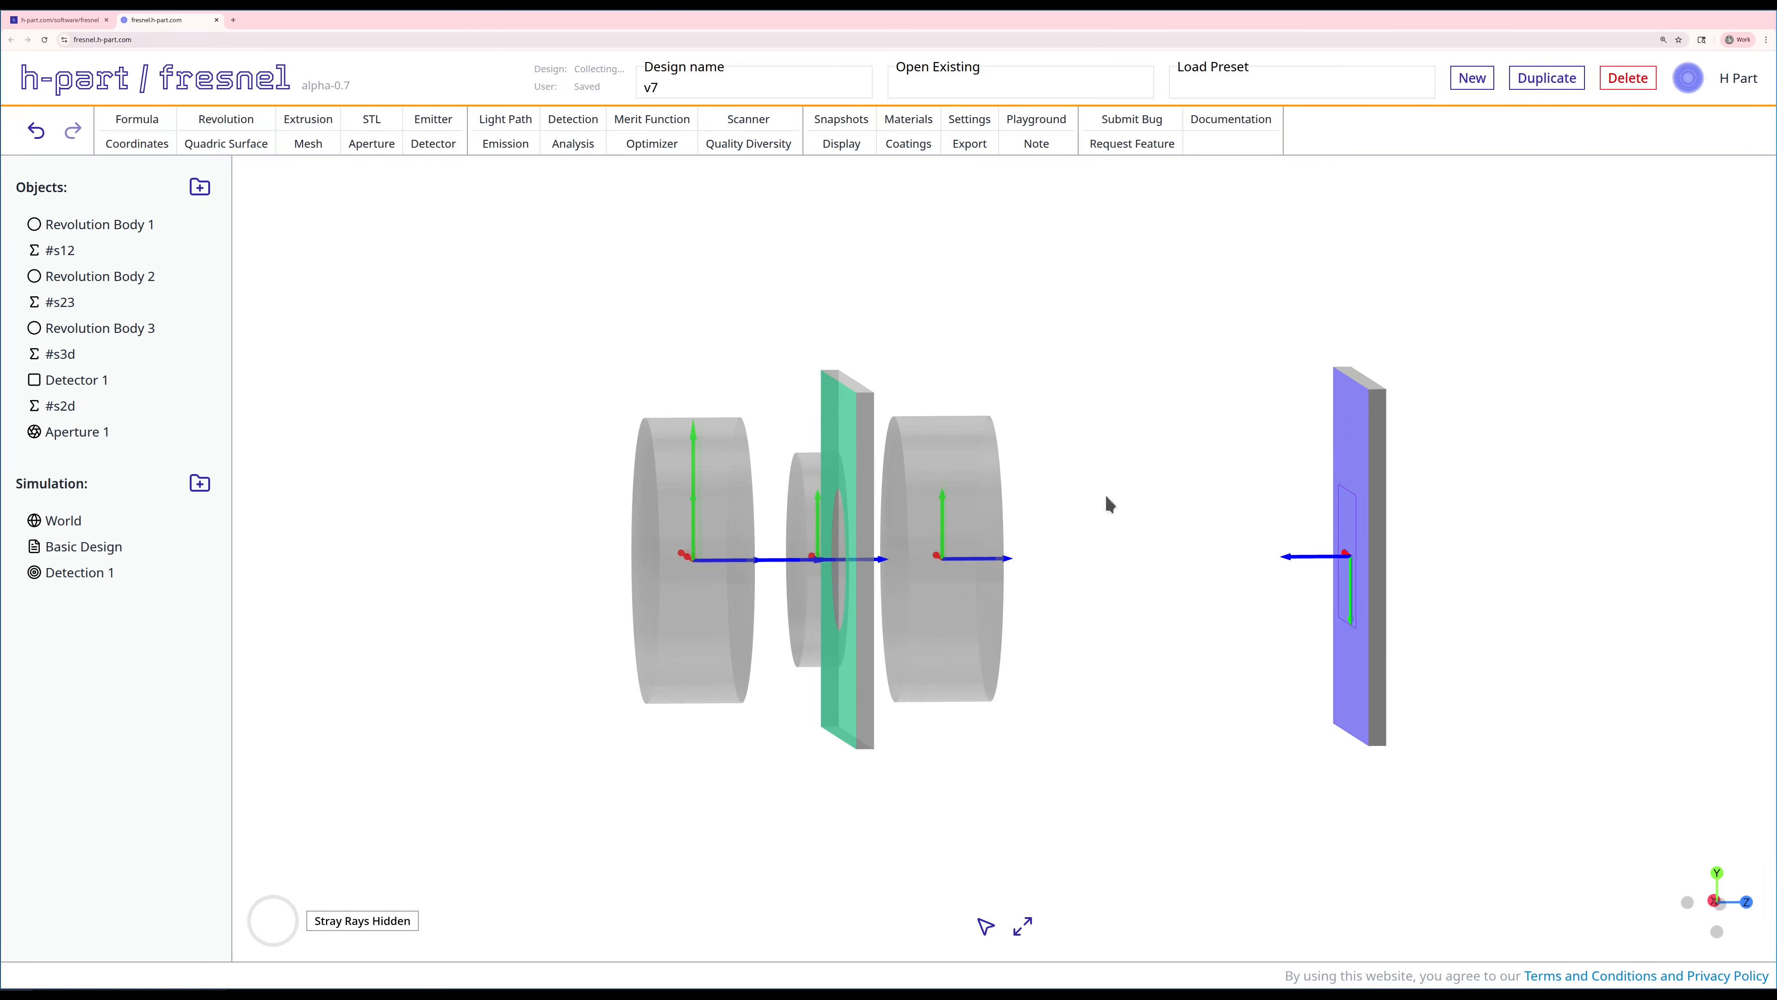
pyautogui.click(523, 117)
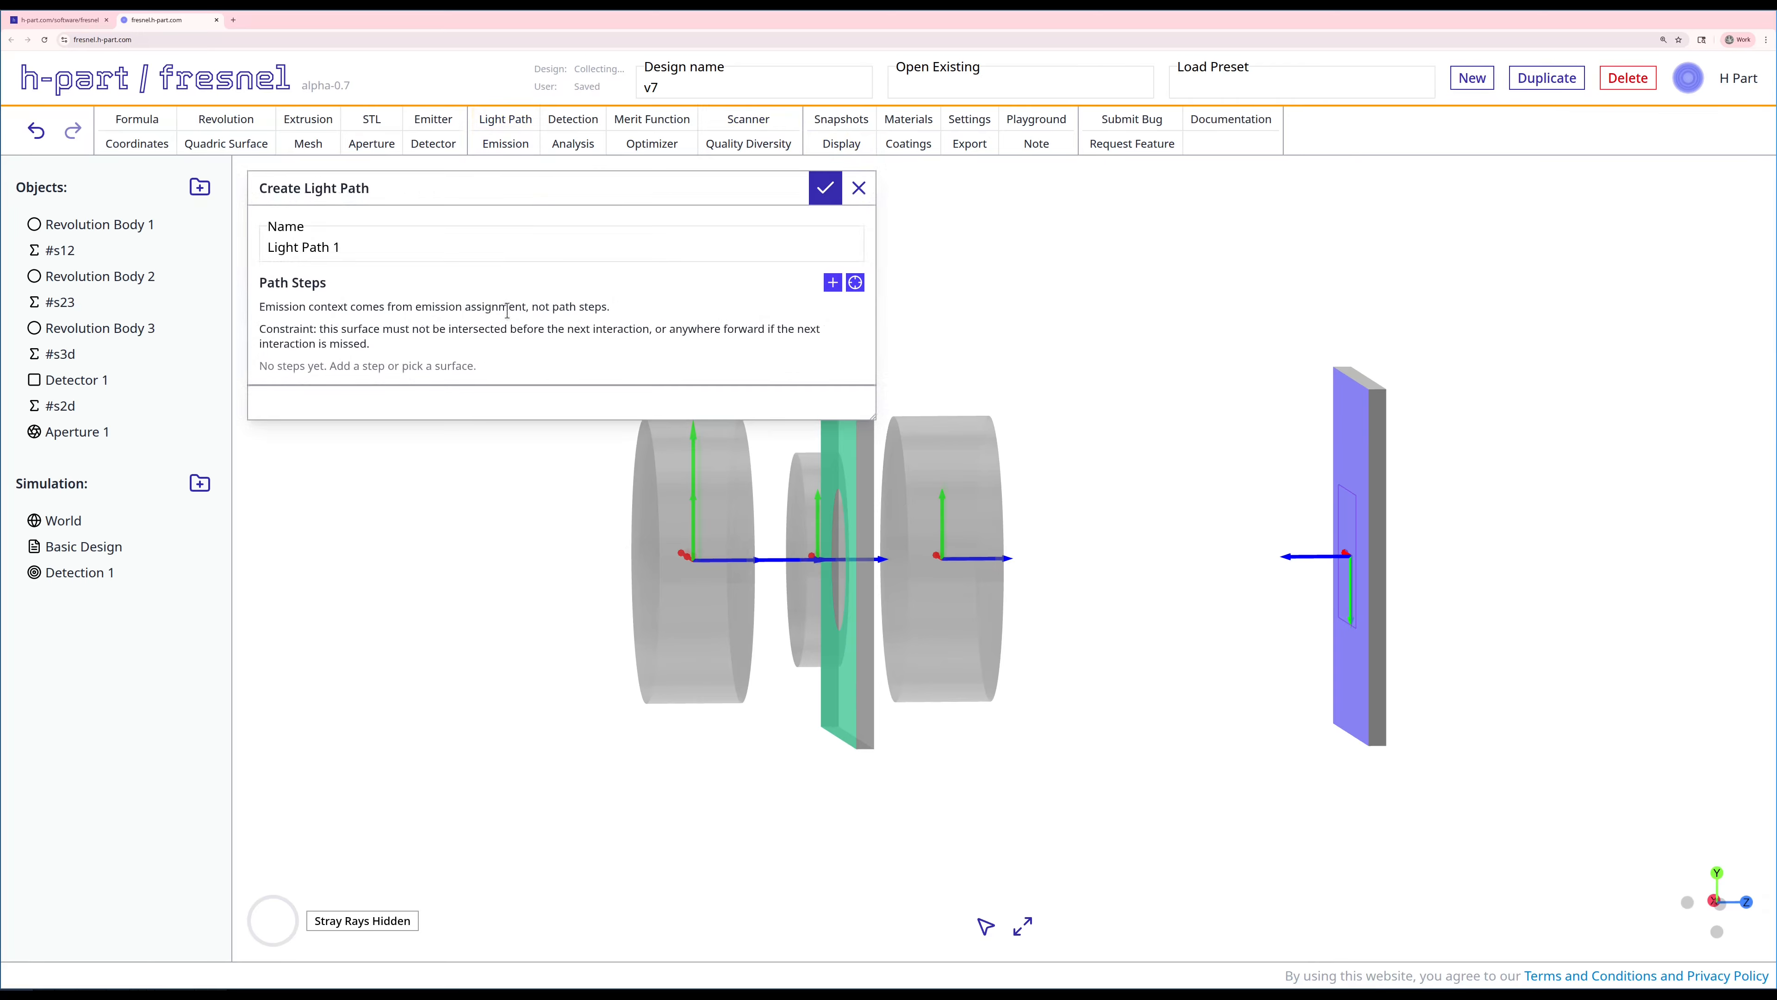
pyautogui.moveTo(868, 413); pyautogui.dragTo(1311, 416)
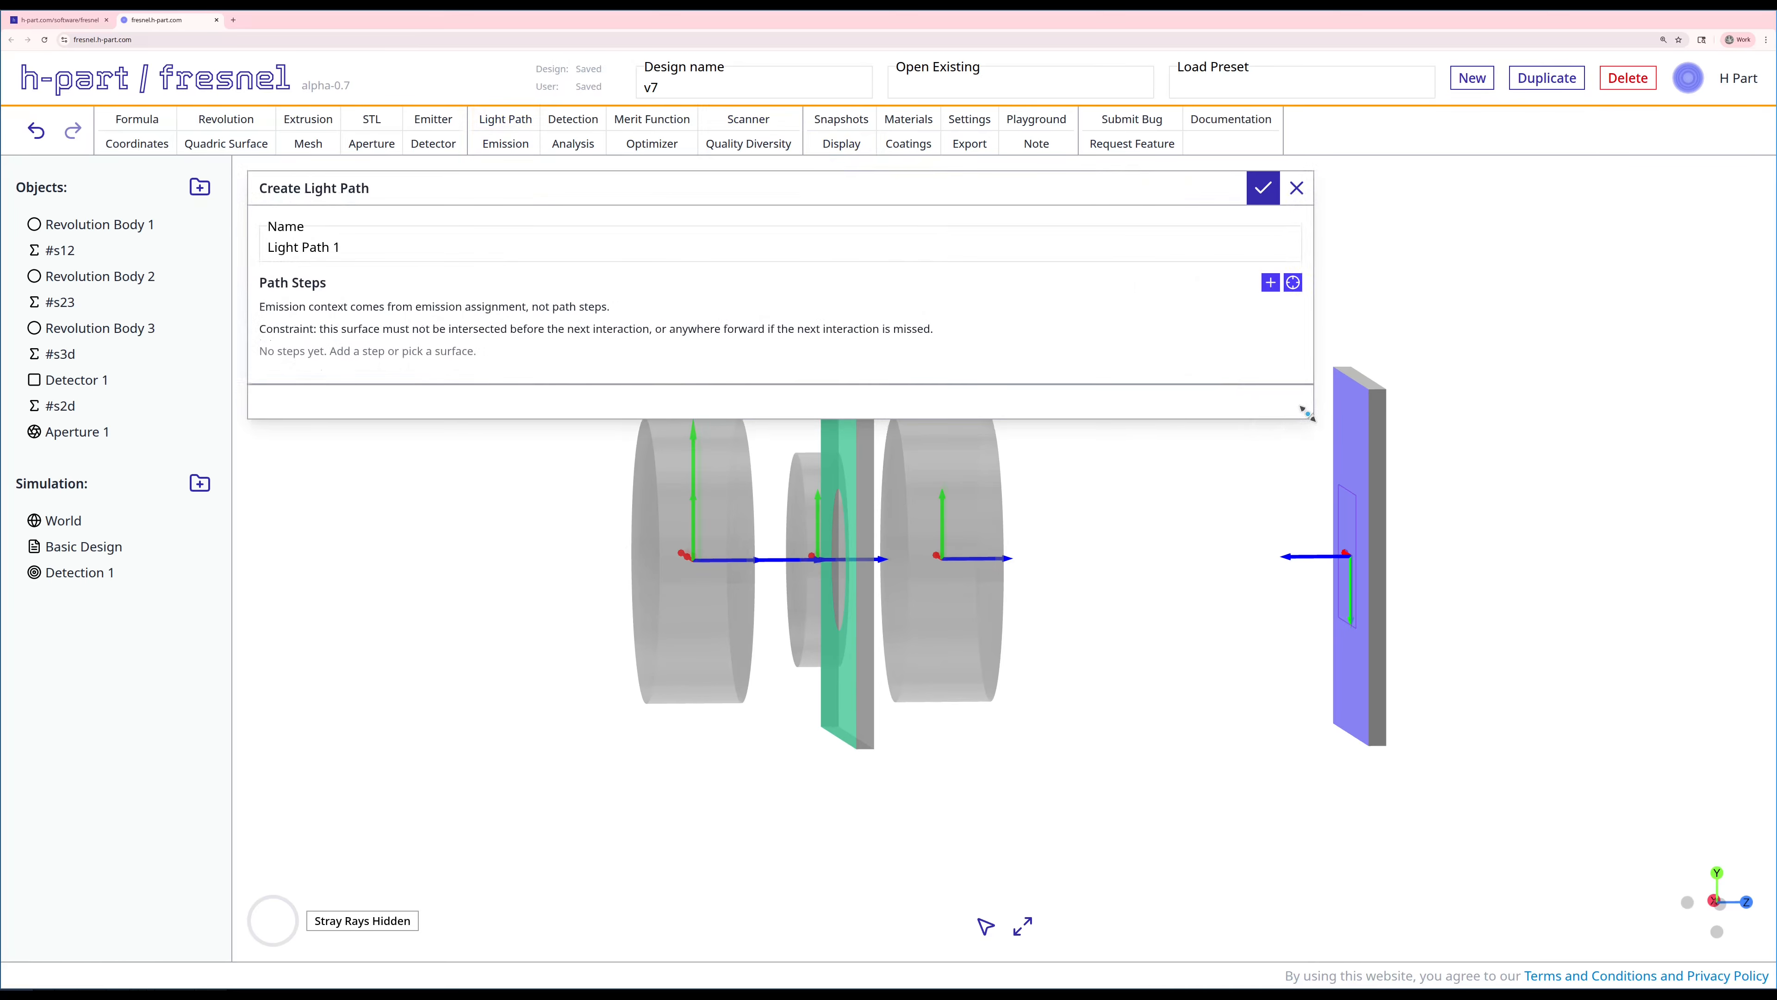
pyautogui.scroll(-3, 958, 623)
pyautogui.moveTo(819, 628); pyautogui.dragTo(1042, 706)
pyautogui.click(1293, 283)
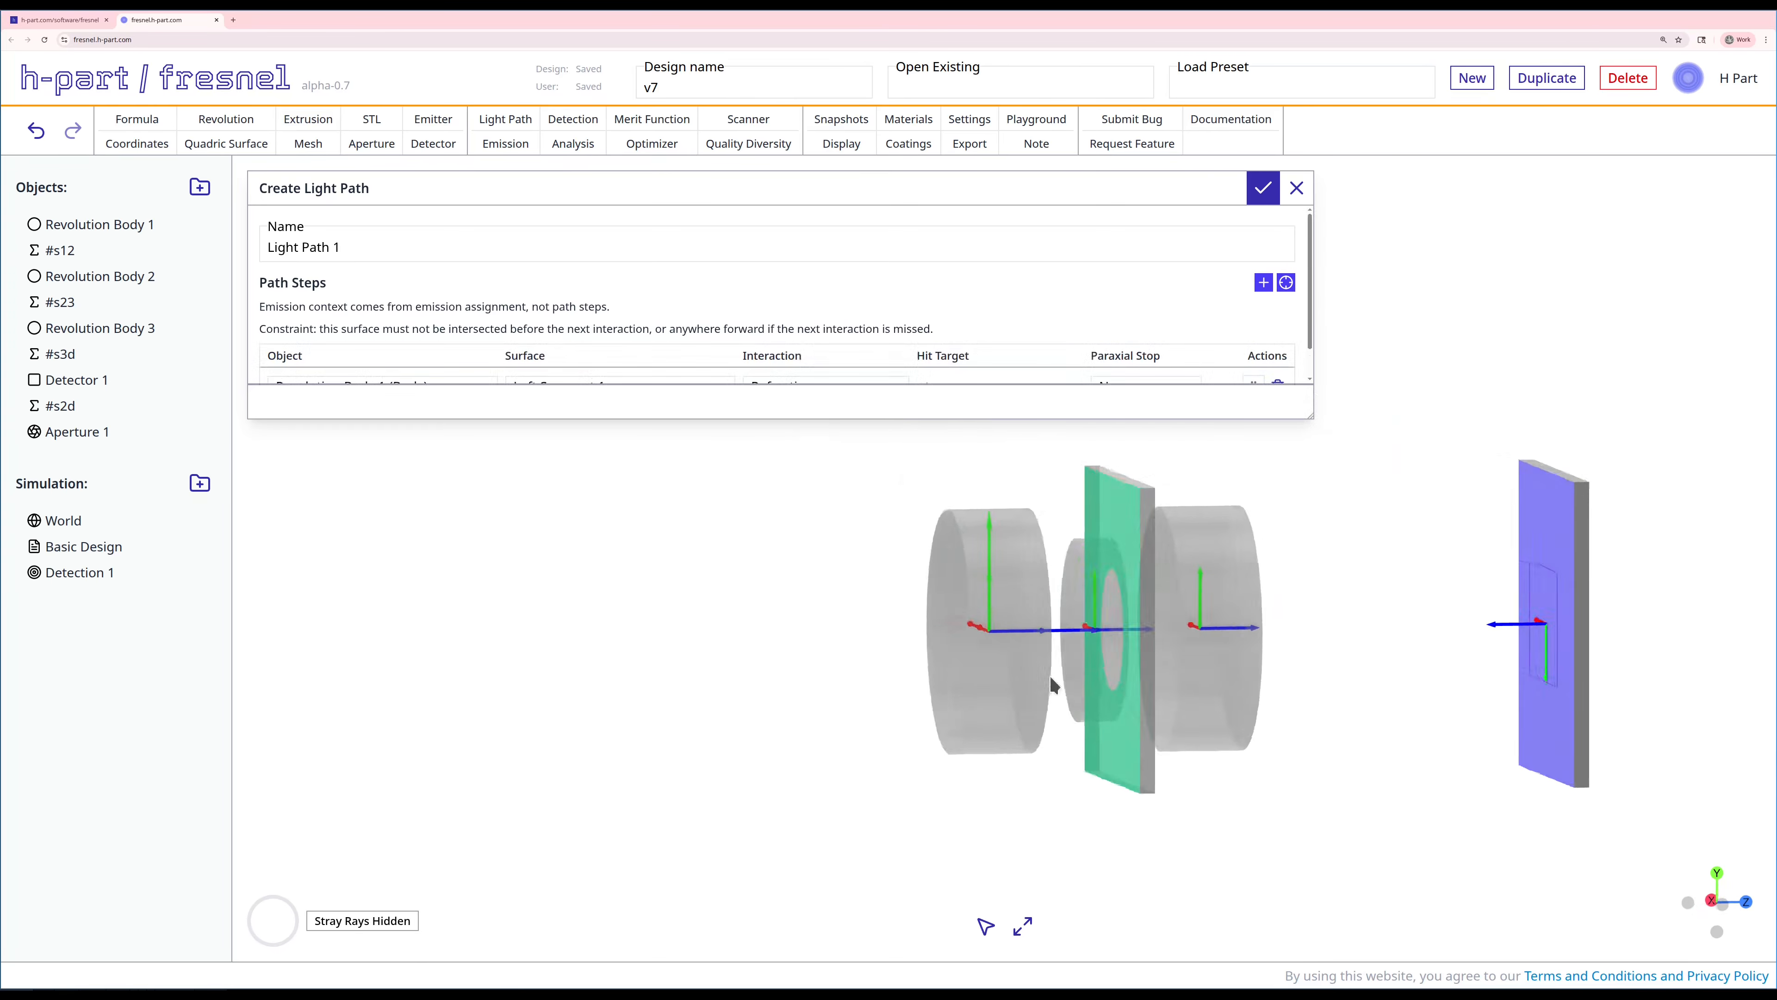
pyautogui.click(1290, 284)
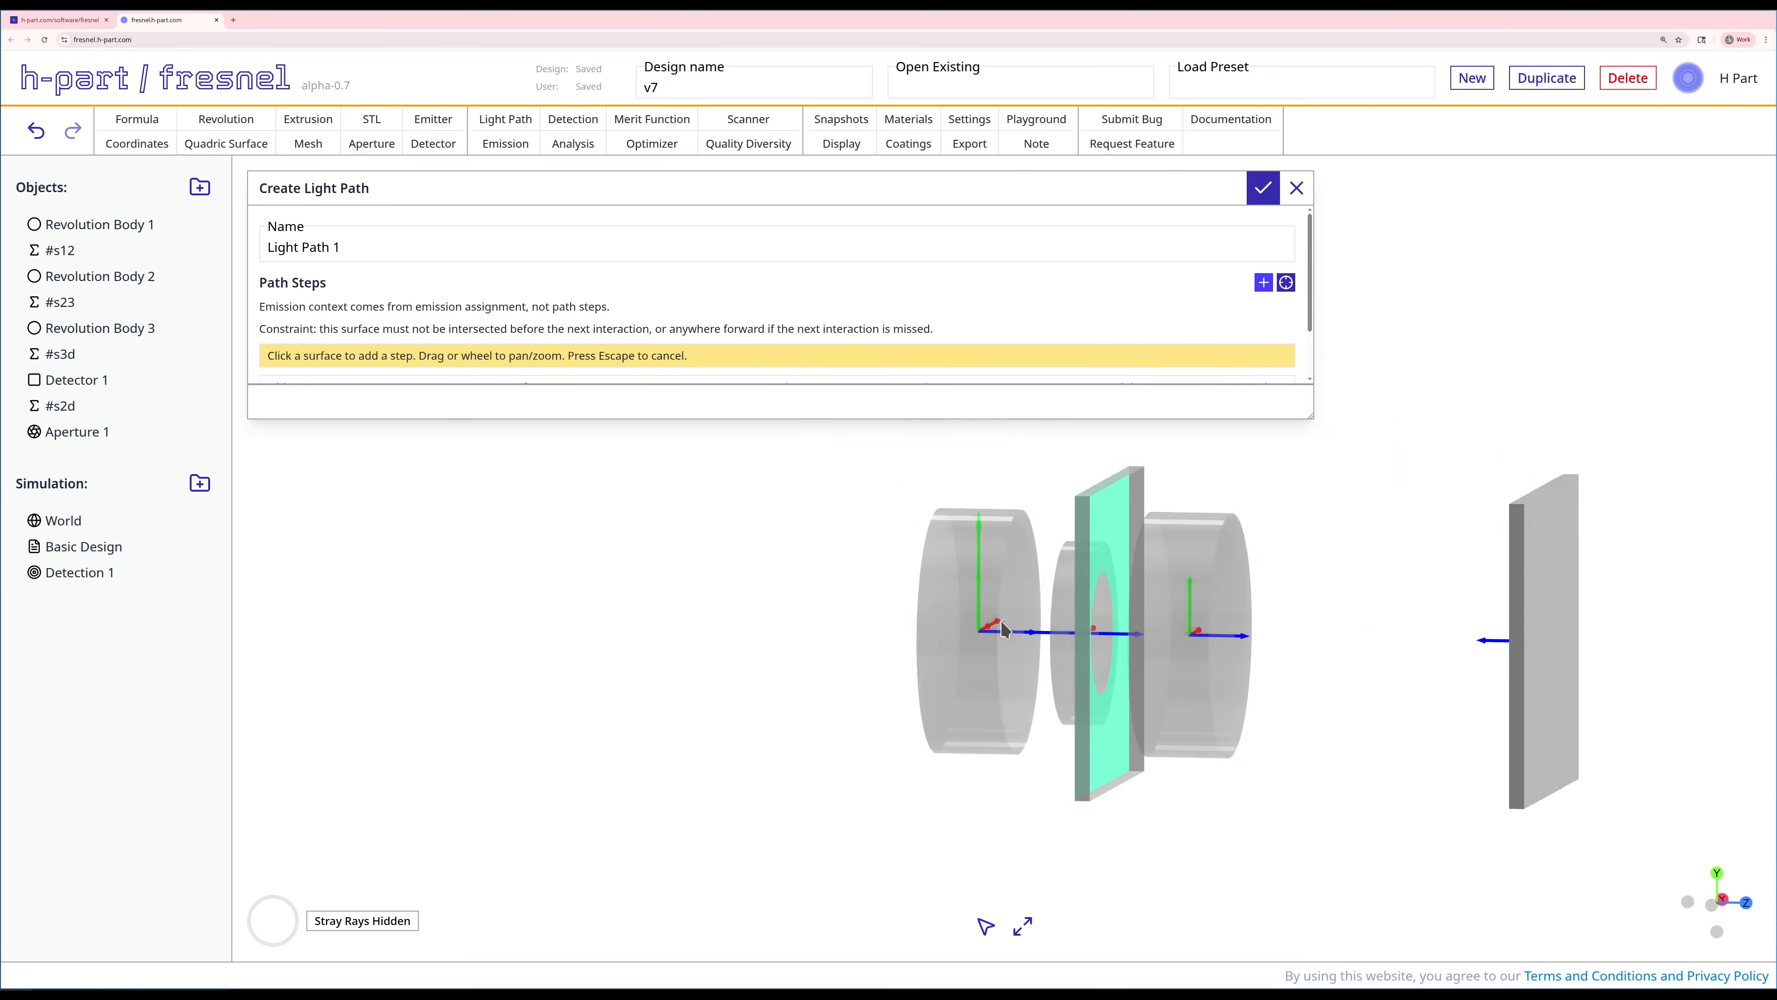
pyautogui.click(1011, 630)
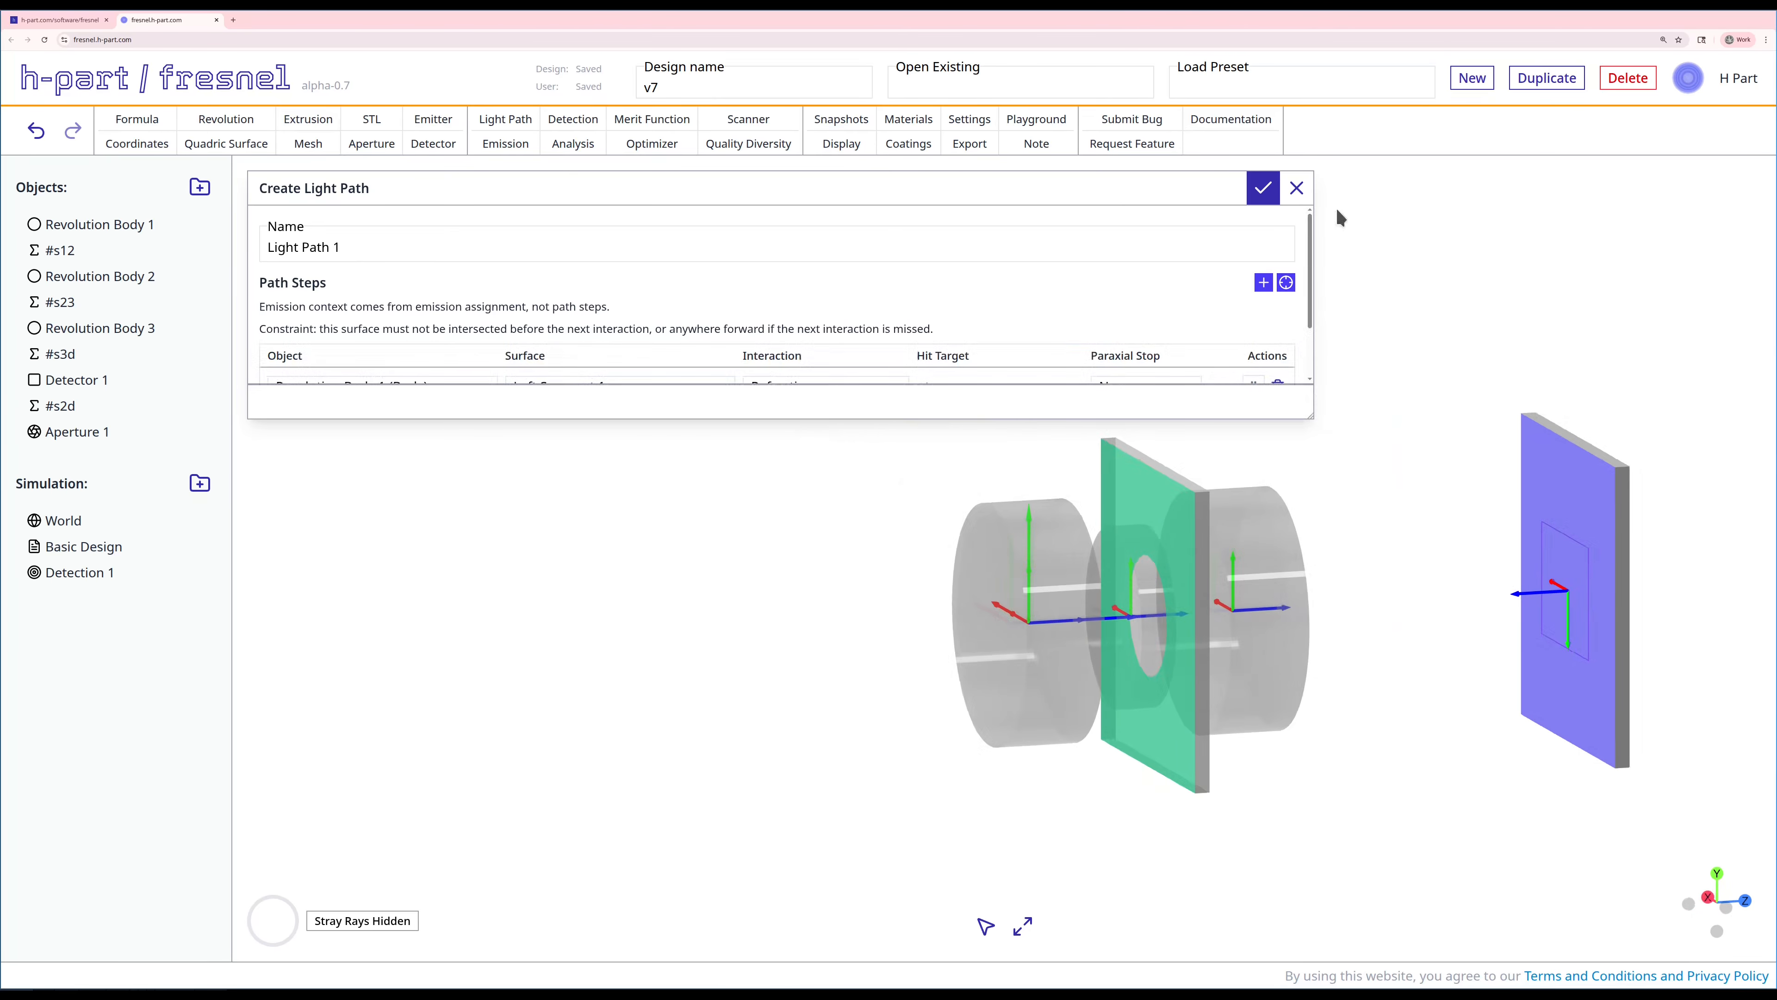
# Append the left and right surfaces of Revolution Body 2, followed by Aperture 1, to the light path.
pyautogui.click(1287, 283)
pyautogui.click(1114, 566)
pyautogui.click(1286, 283)
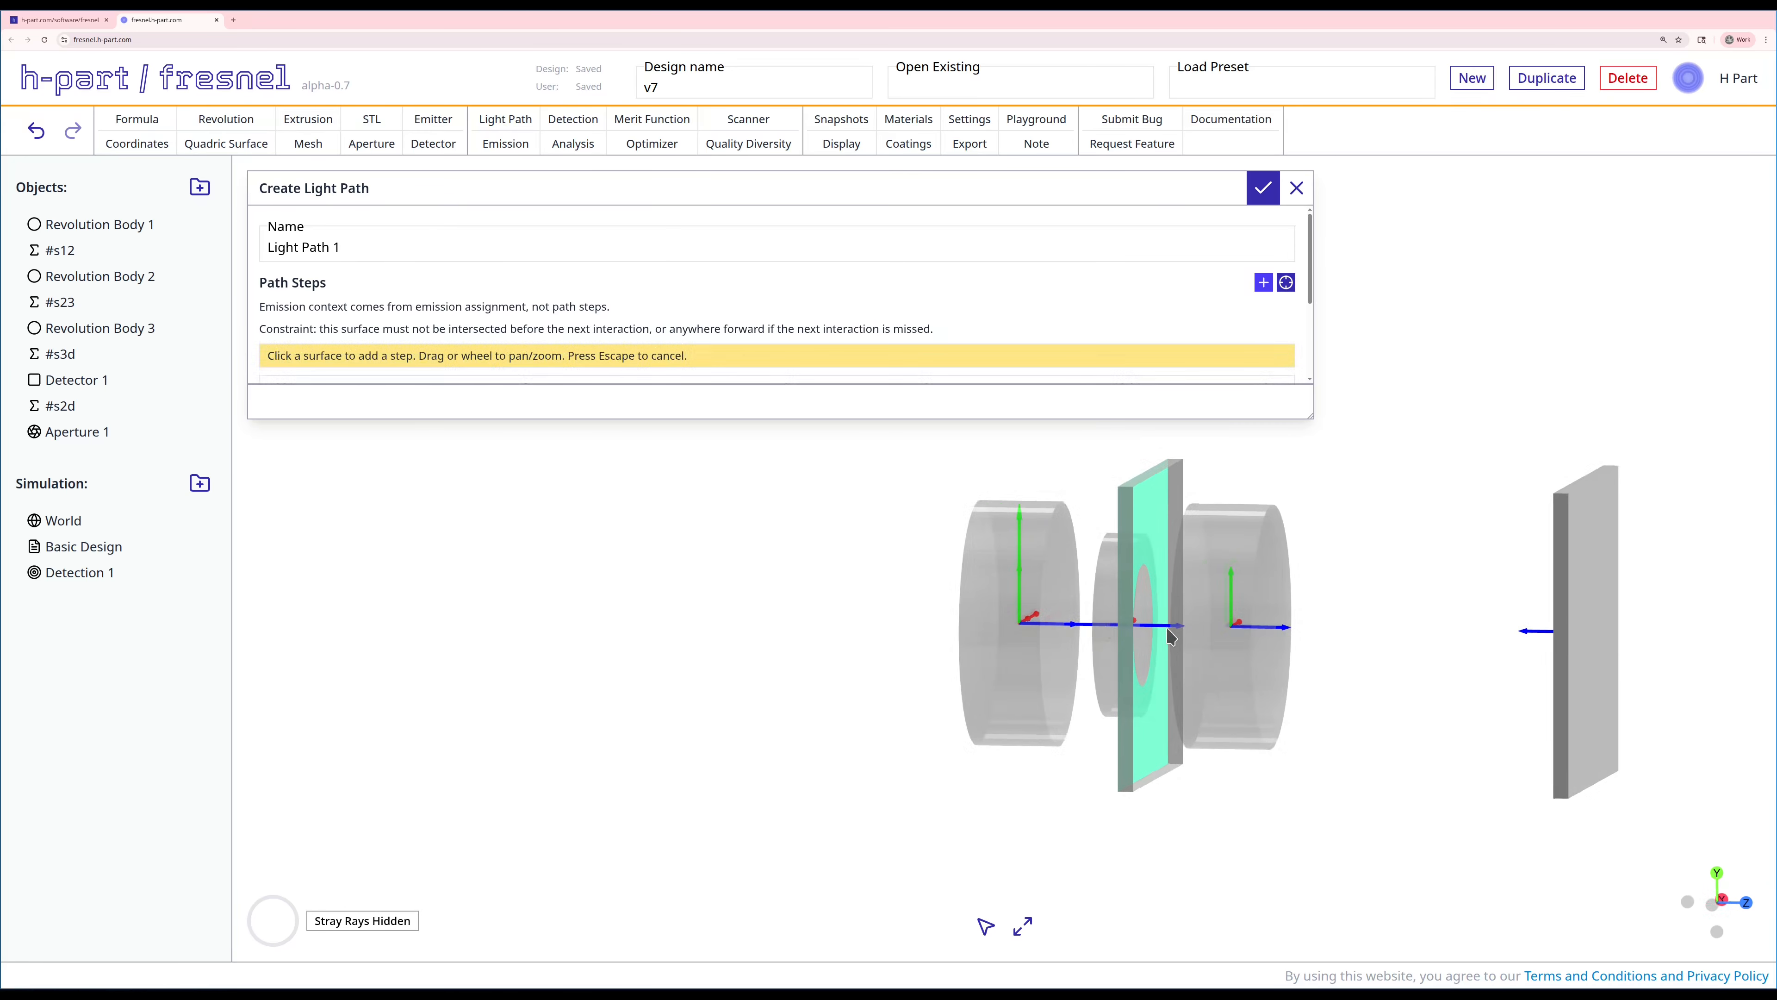
pyautogui.click(1286, 283)
pyautogui.click(1286, 283)
pyautogui.click(1139, 512)
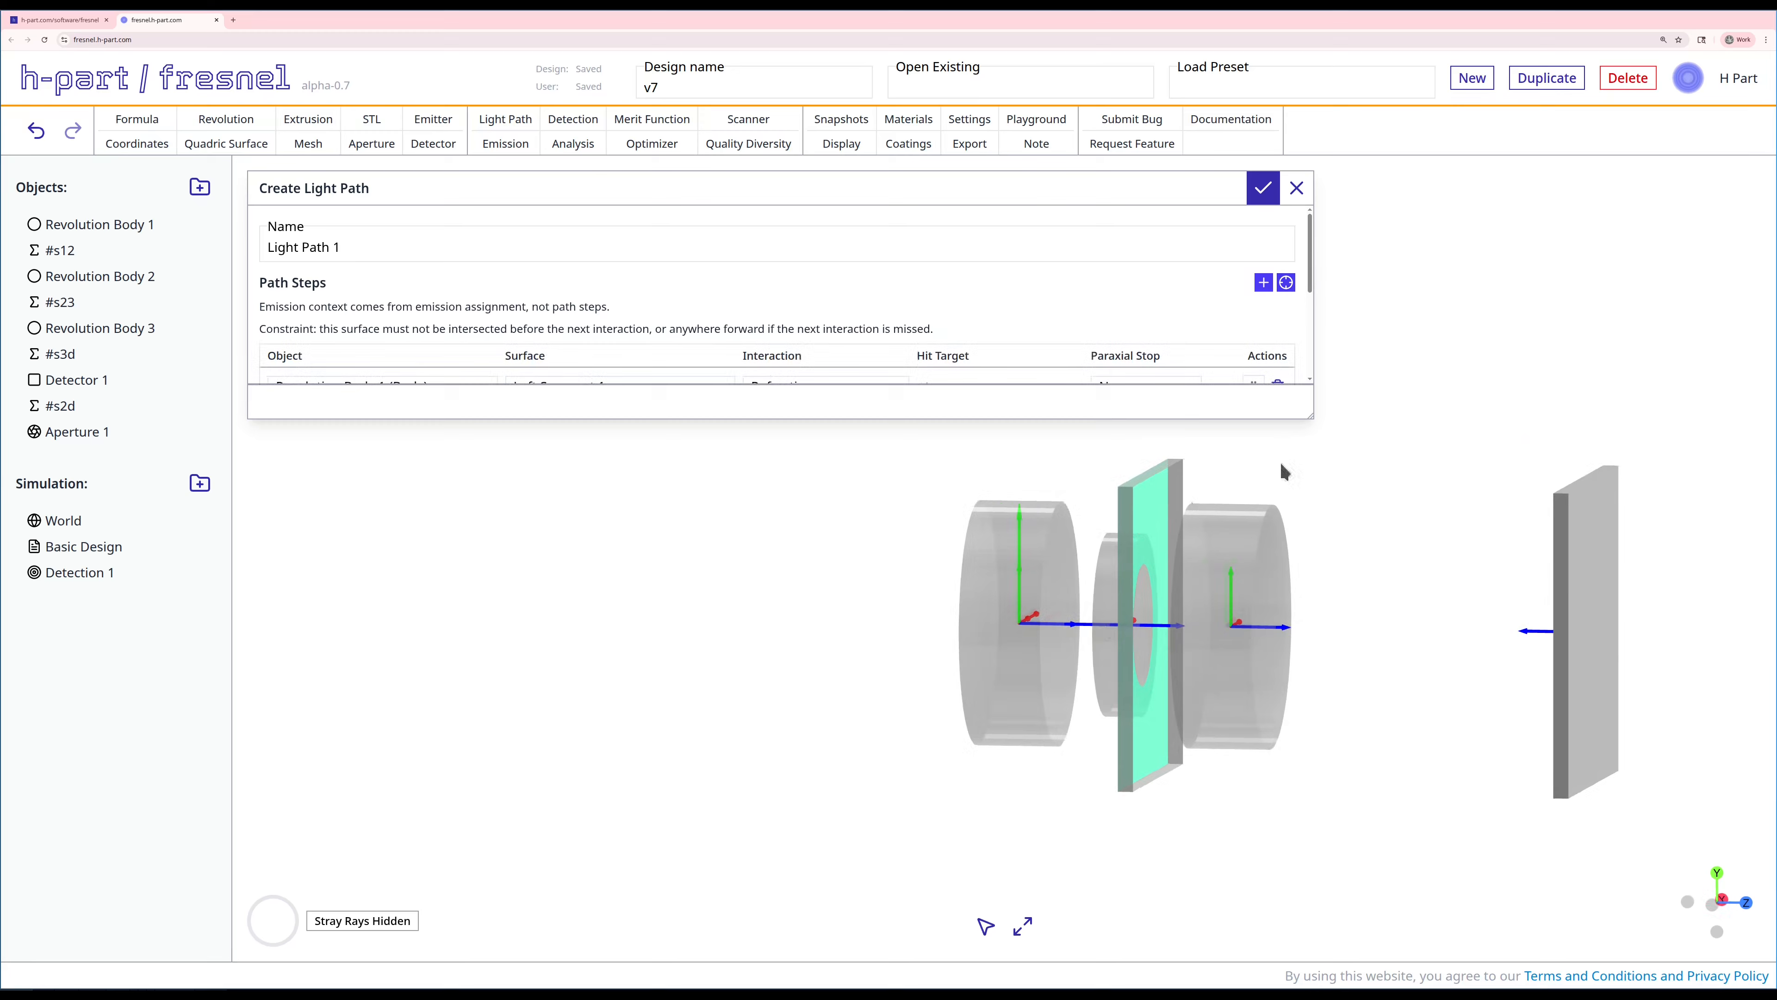
# Append both surfaces of Revolution Body 3 and a hit on Detector 1, then create the light path.
pyautogui.click(1286, 283)
pyautogui.click(1212, 596)
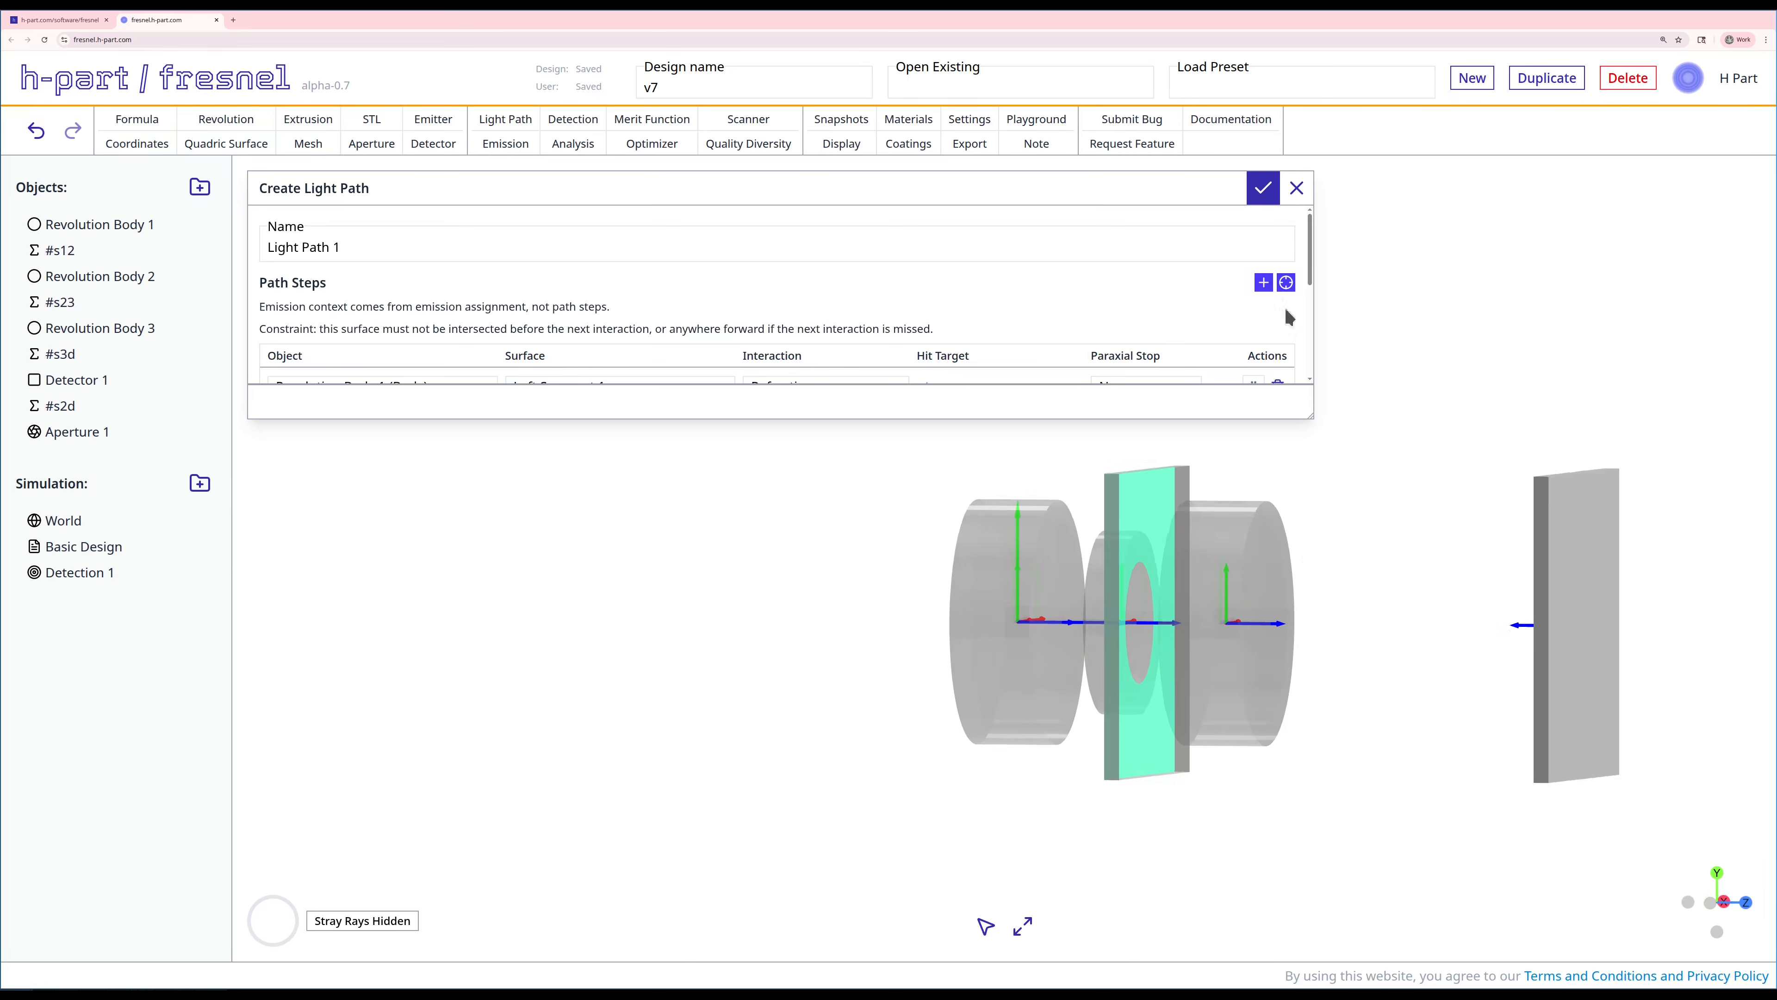
pyautogui.click(1287, 283)
pyautogui.click(1266, 587)
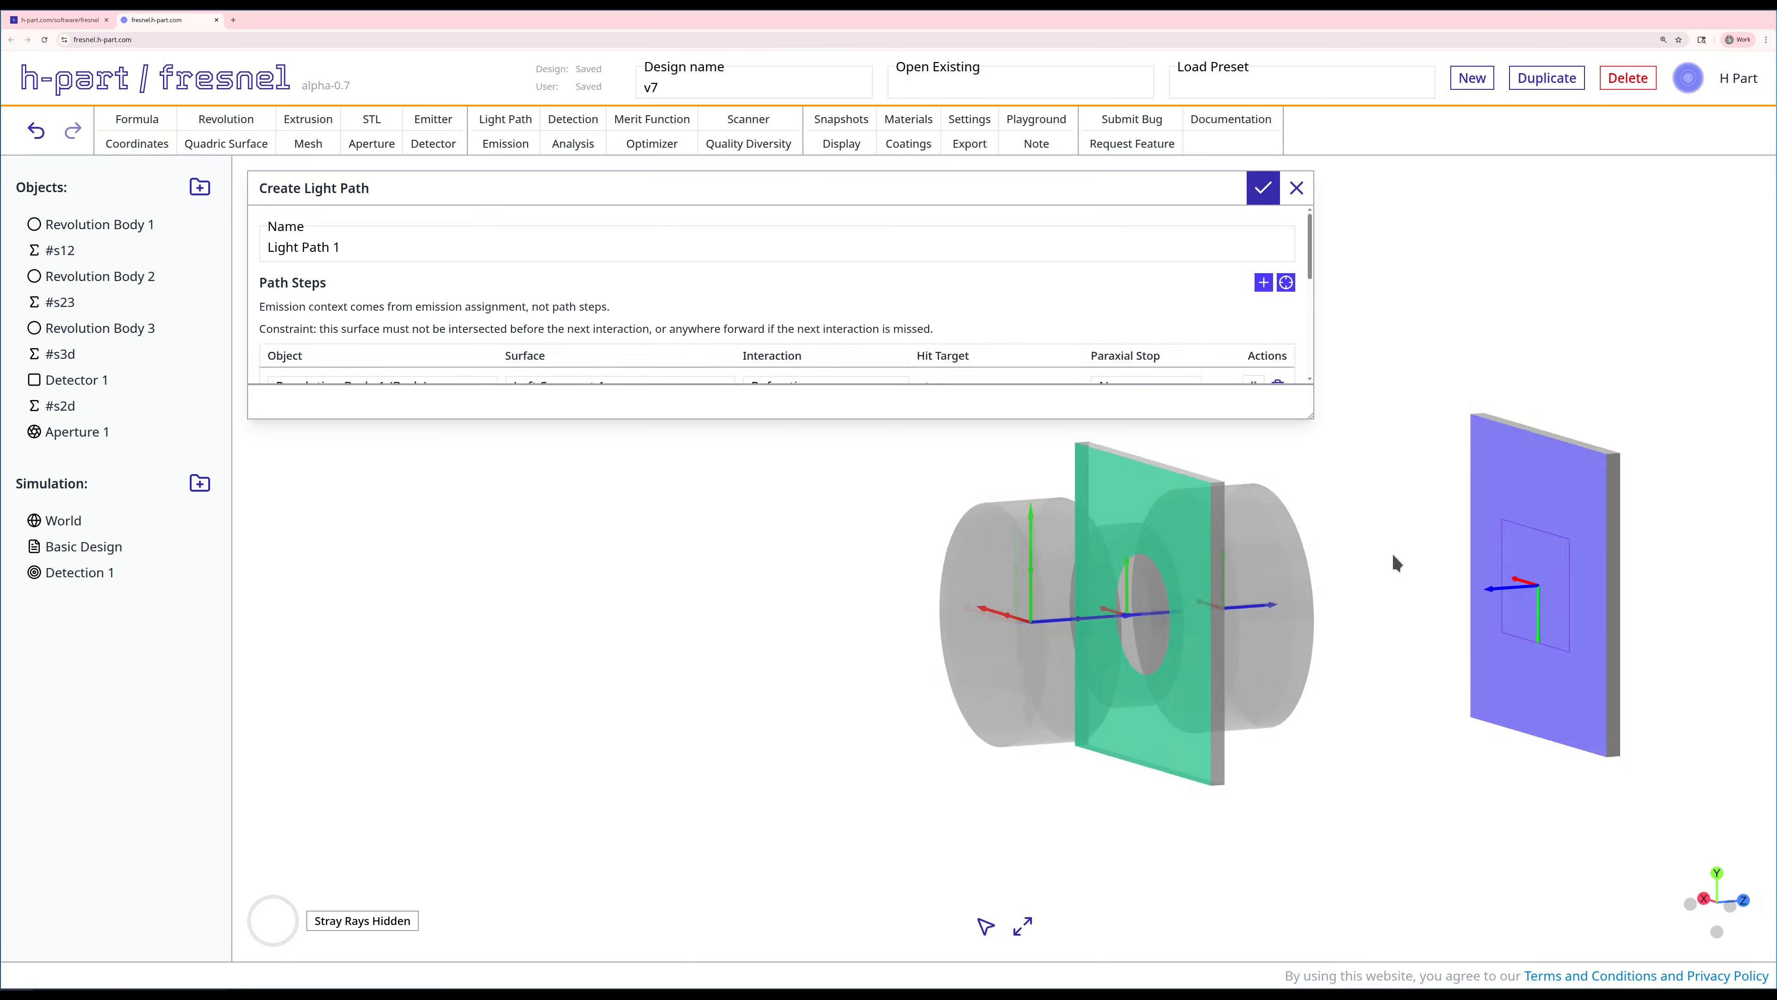
pyautogui.click(1286, 282)
pyautogui.click(1494, 528)
pyautogui.moveTo(1310, 415); pyautogui.dragTo(1307, 768)
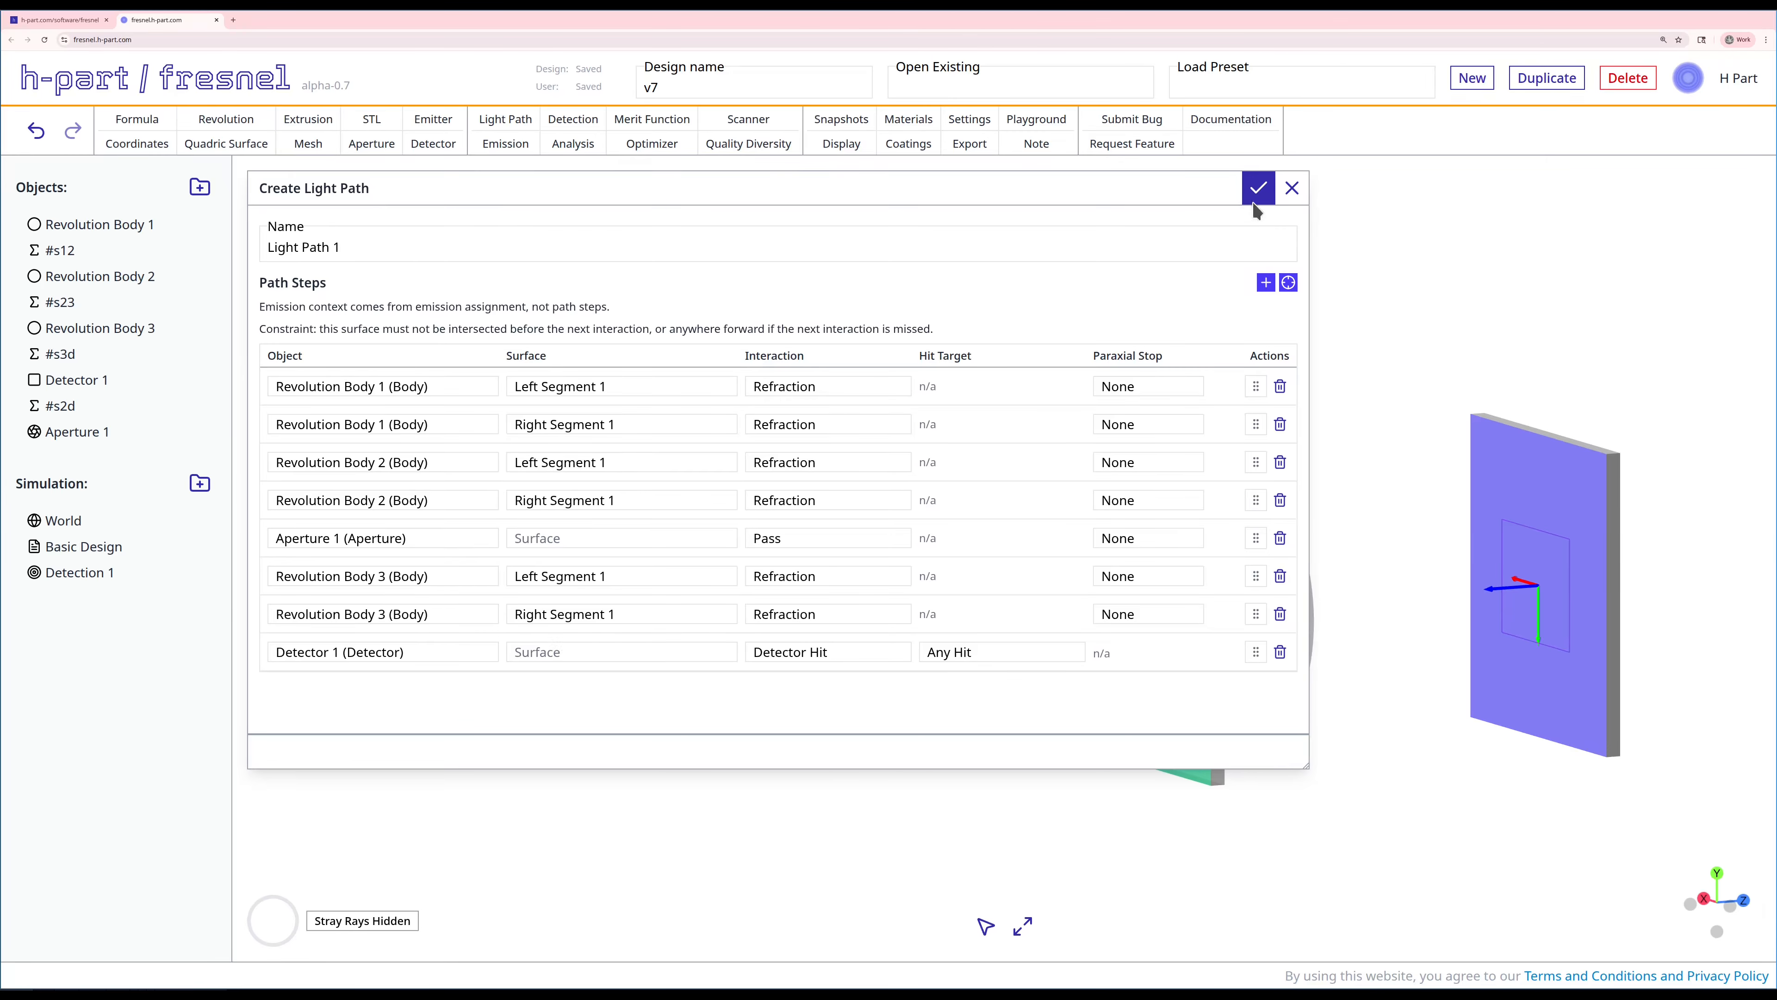
pyautogui.click(1258, 187)
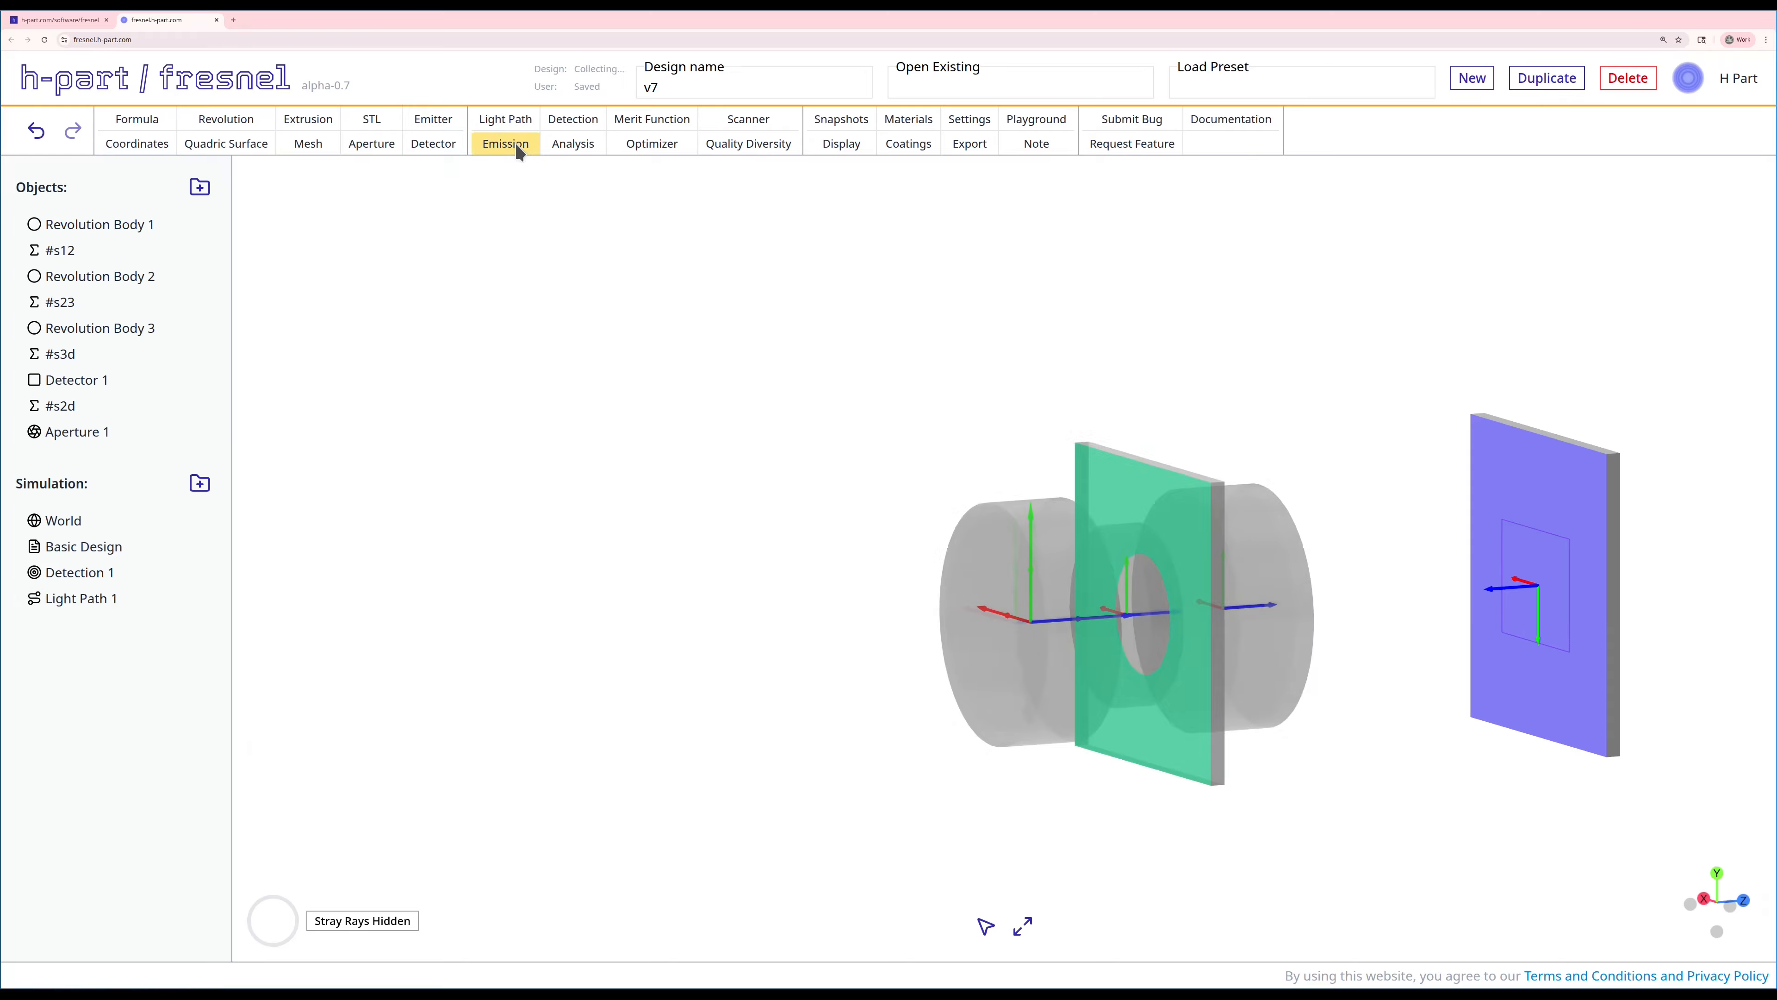
pyautogui.scroll(-3, 952, 461)
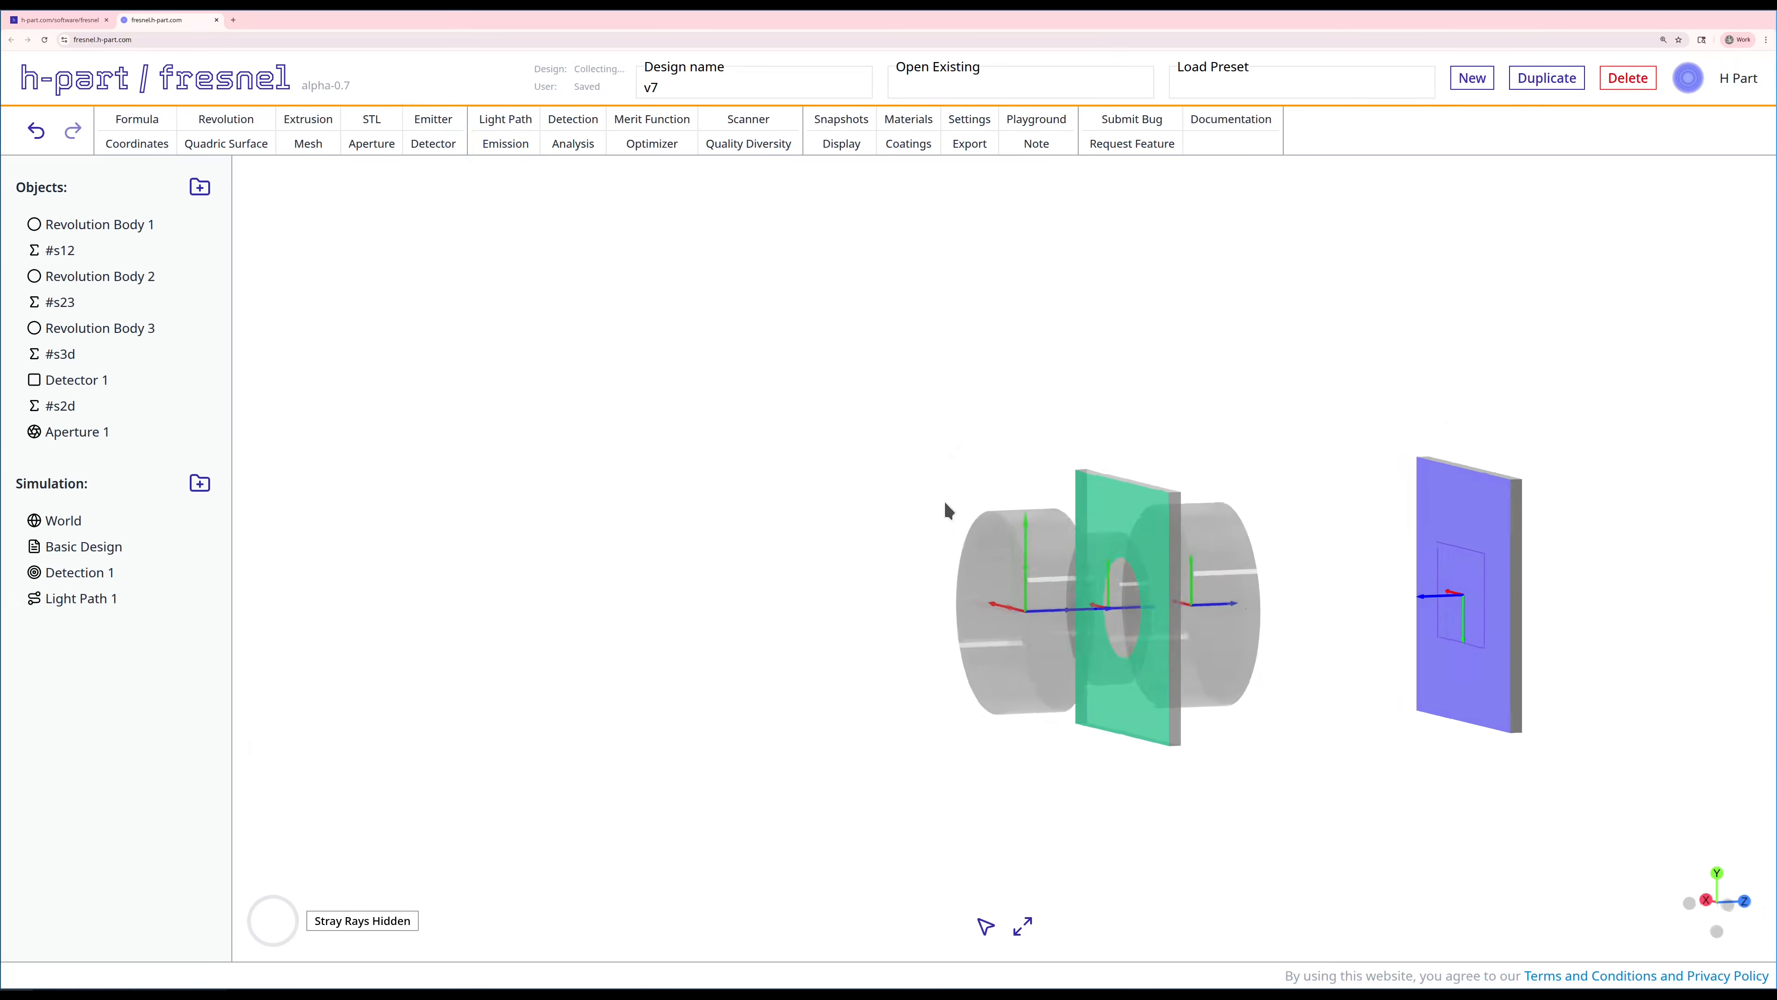
pyautogui.moveTo(944, 500); pyautogui.dragTo(906, 503)
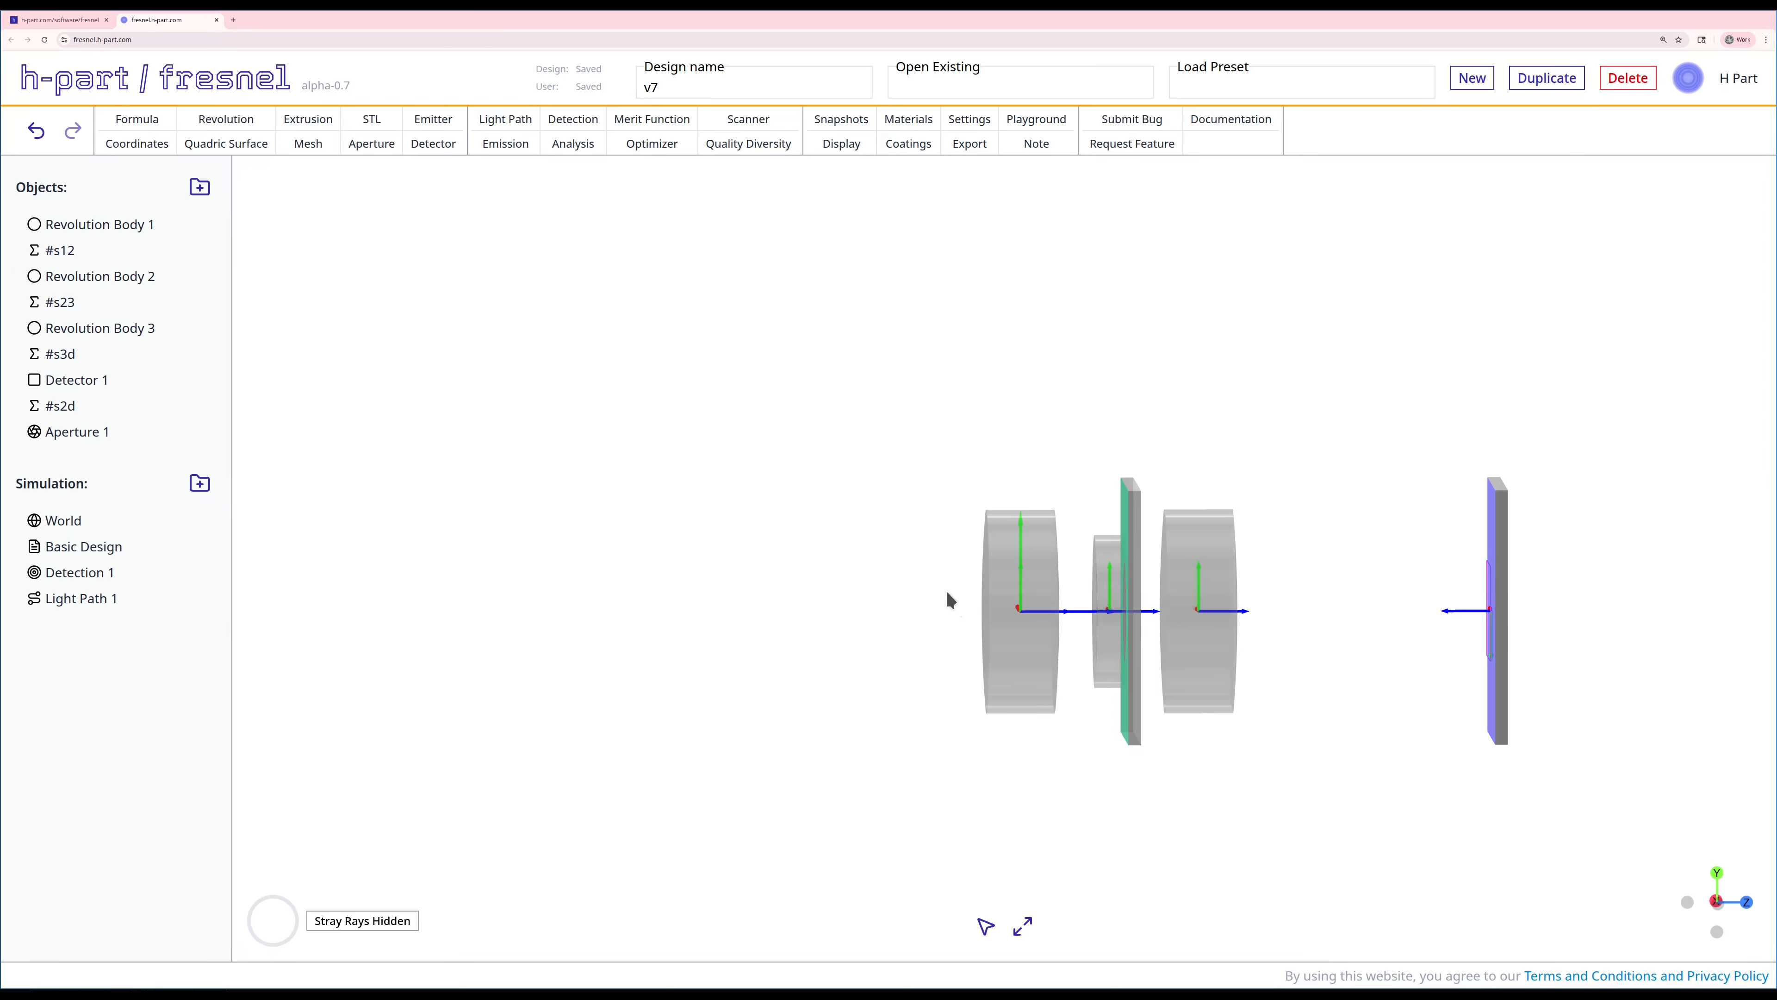
pyautogui.moveTo(944, 600); pyautogui.dragTo(960, 595)
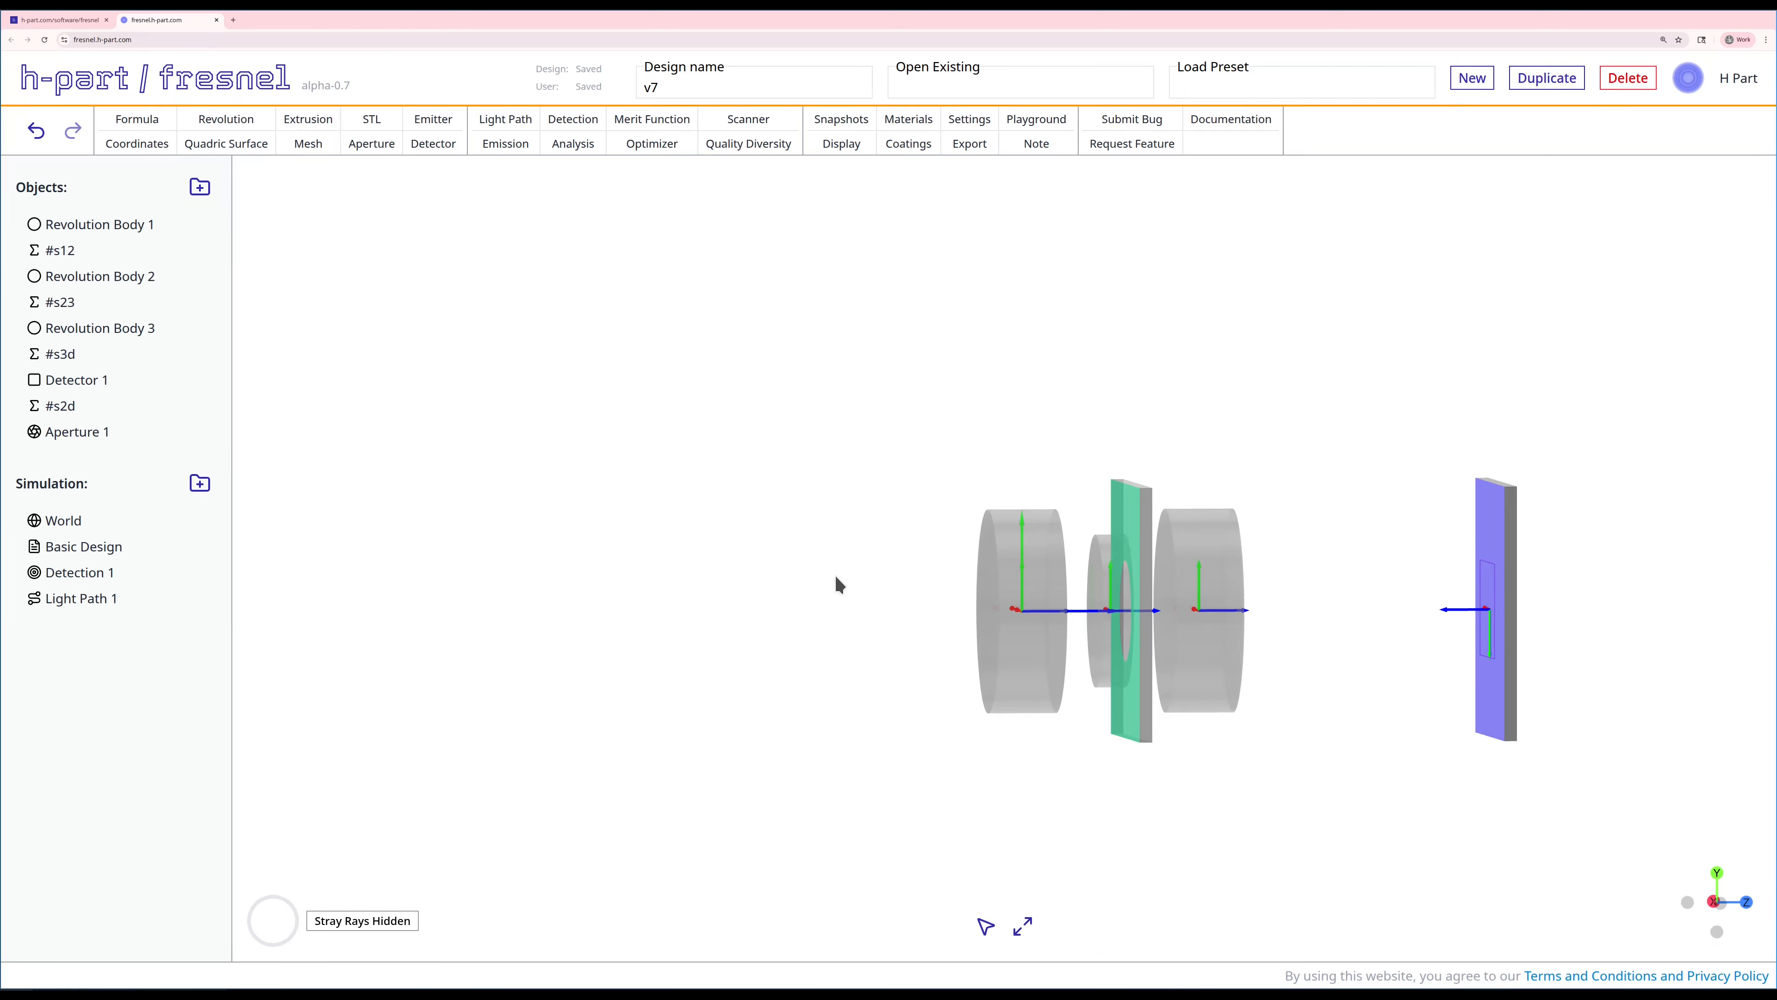
# Start an infinite grid emission aimed at Revolution Body 1, with theta X and theta Y each ranging from -5 to 5 degrees.
pyautogui.click(518, 143)
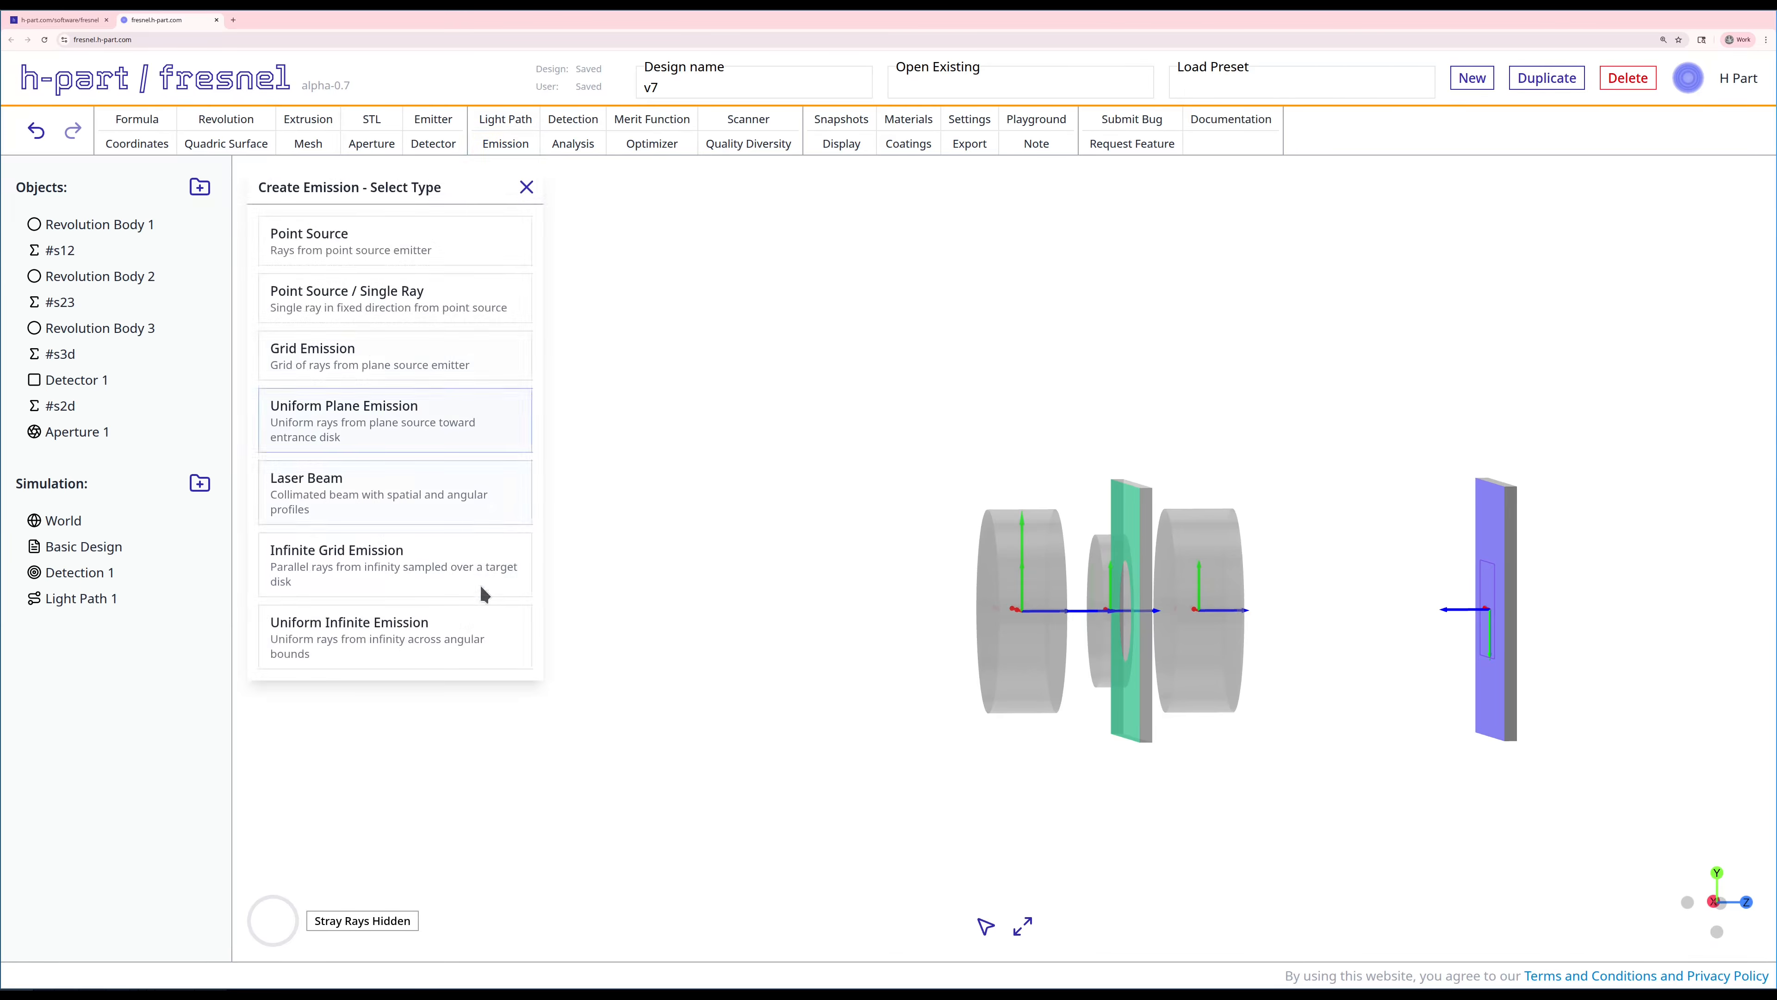
pyautogui.click(435, 562)
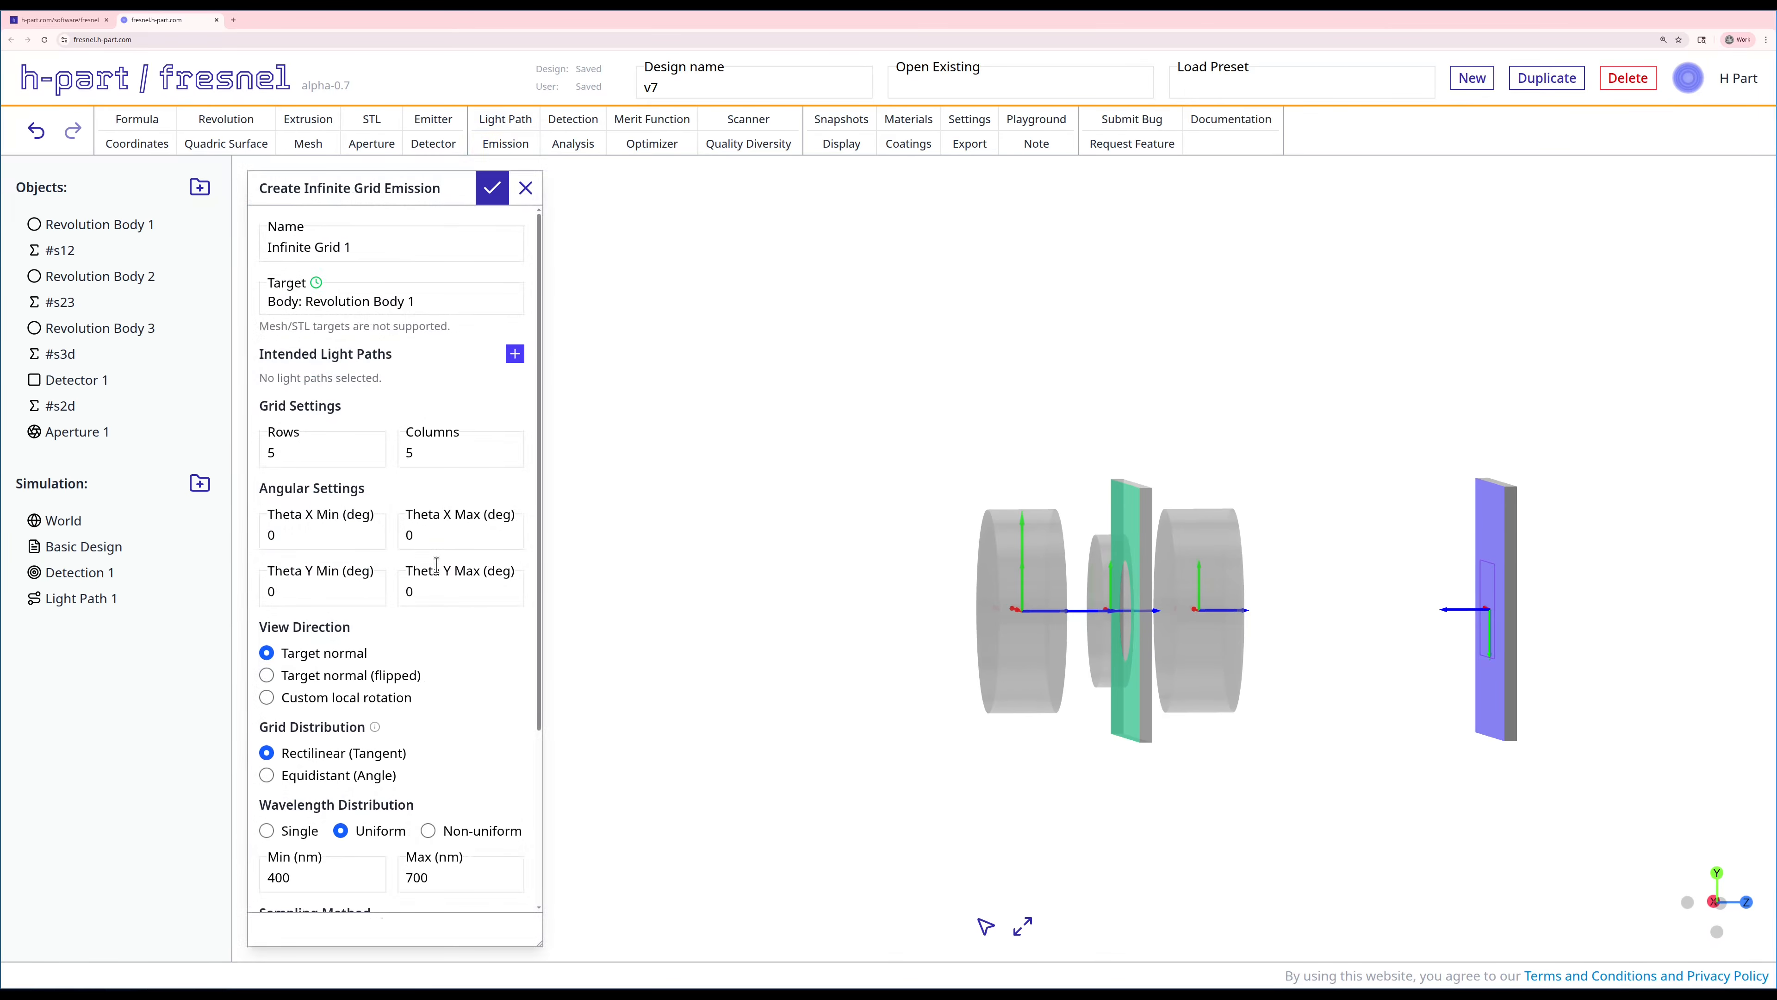
pyautogui.press('BackSpace')
pyautogui.write('-5')
pyautogui.press('Tab')
pyautogui.write('5')
pyautogui.press('Tab')
pyautogui.write('-5')
pyautogui.press('Tab')
pyautogui.write('5')
# Set the emission to the flipped target normal, a single wavelength of 550 nm and 10000 rays.
pyautogui.click(319, 675)
pyautogui.scroll(-3, 424, 757)
pyautogui.click(267, 608)
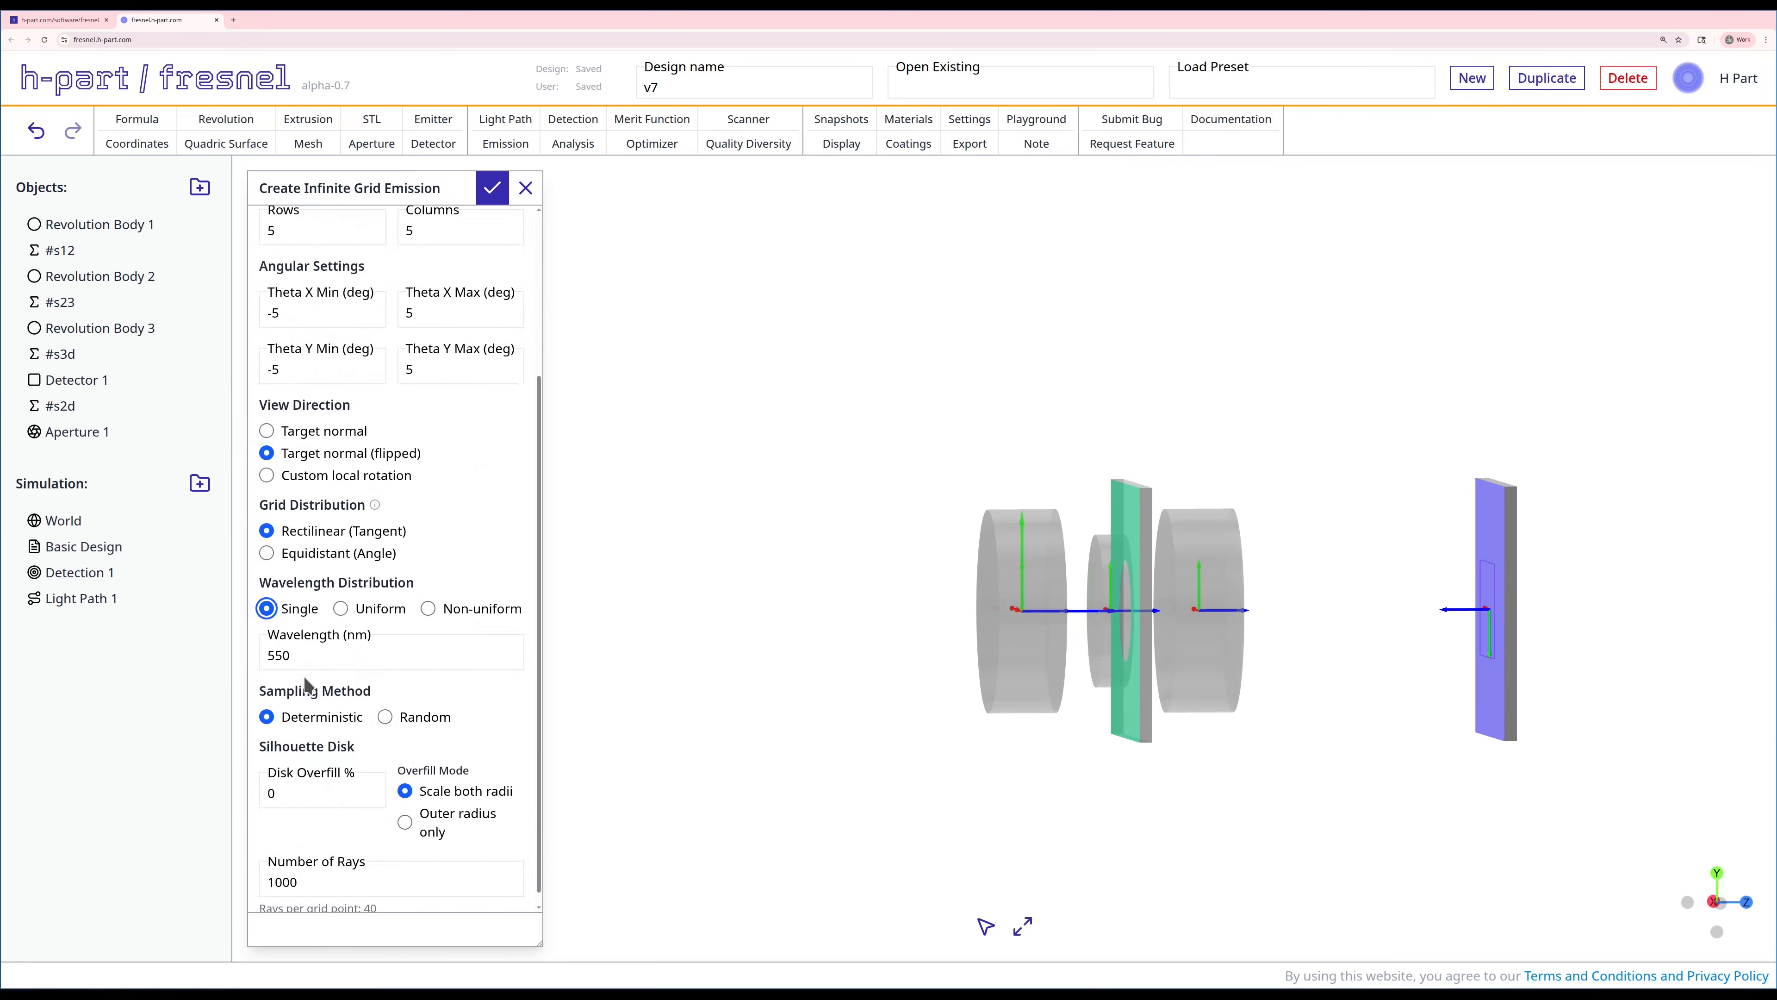
pyautogui.scroll(-1, 384, 730)
pyautogui.click(349, 867)
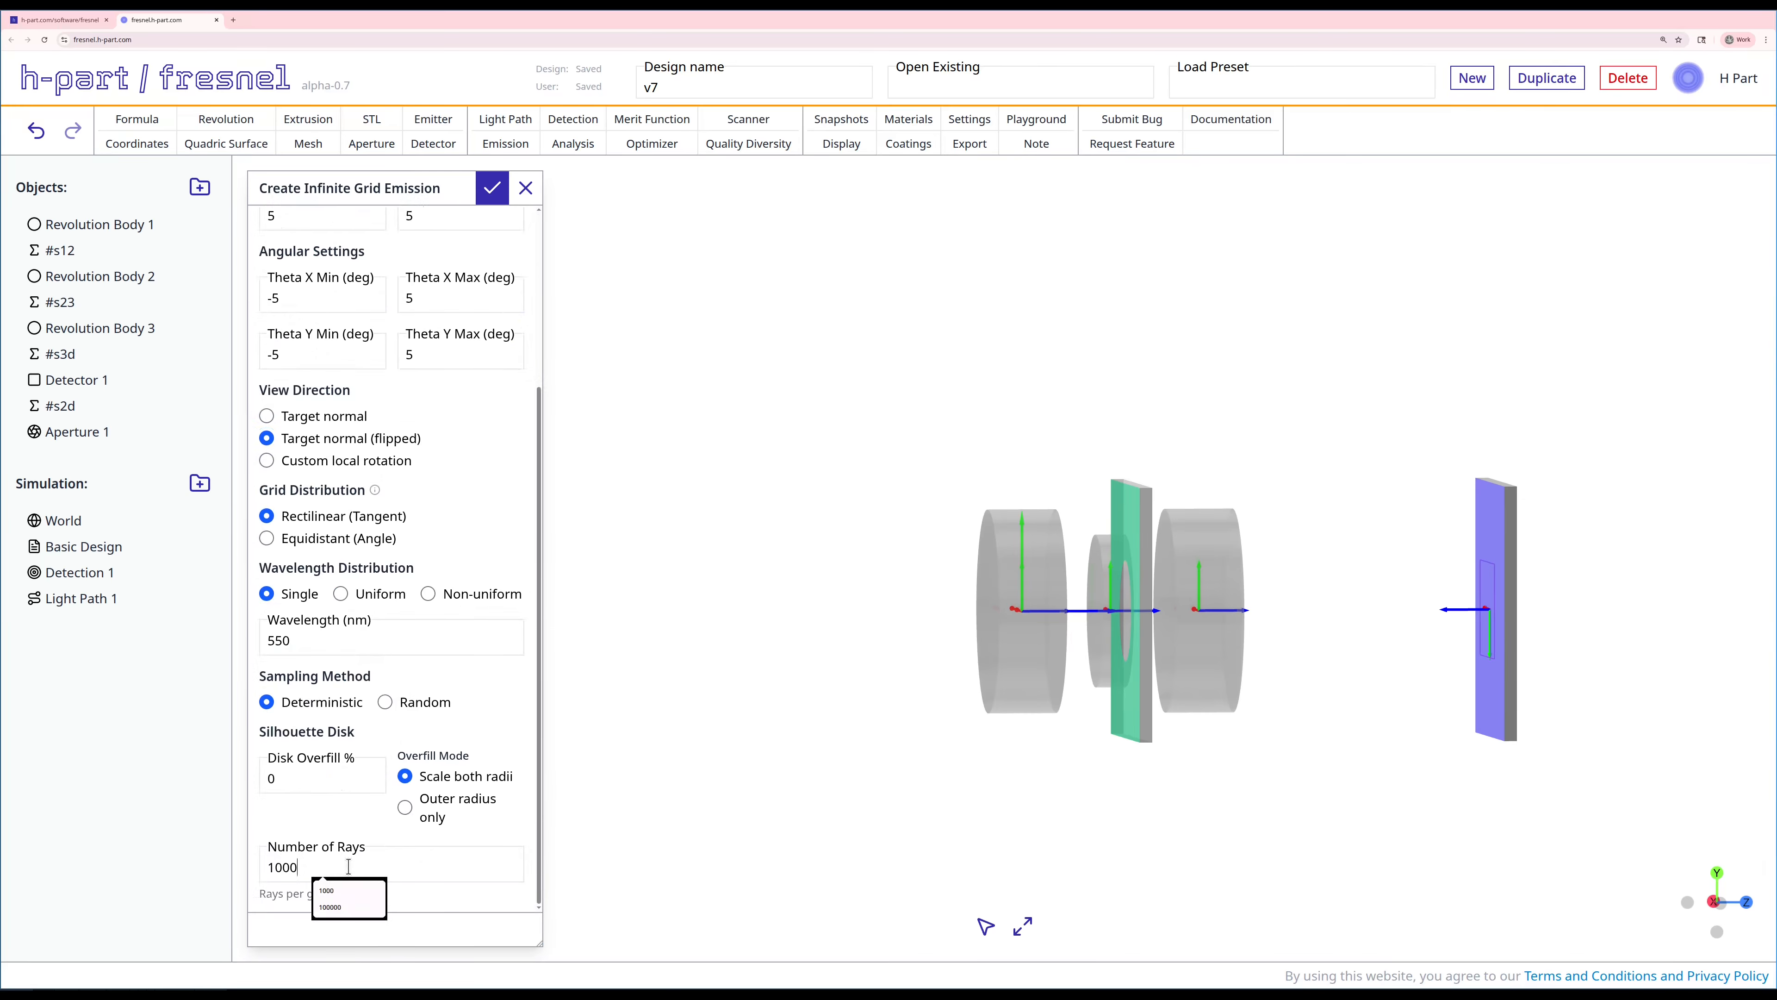
pyautogui.write('0')
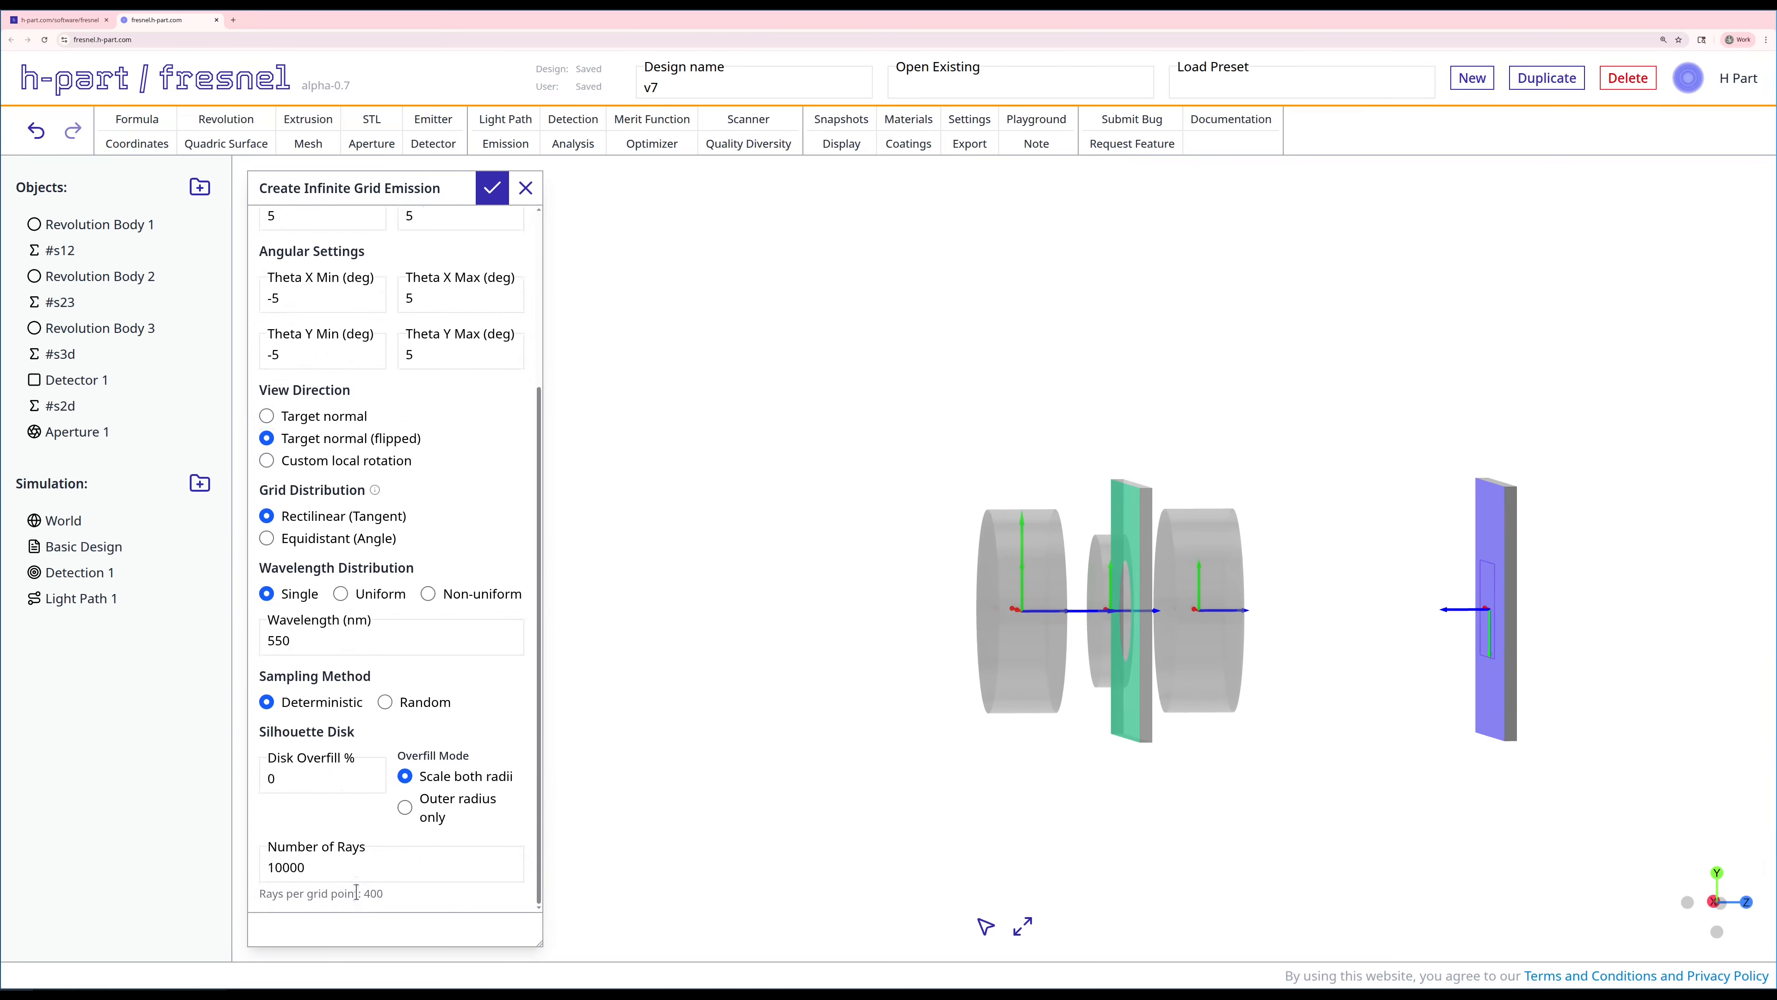
# Assign Light Path 1 as the emission's intended light path and create the emission.
pyautogui.scroll(3, 363, 774)
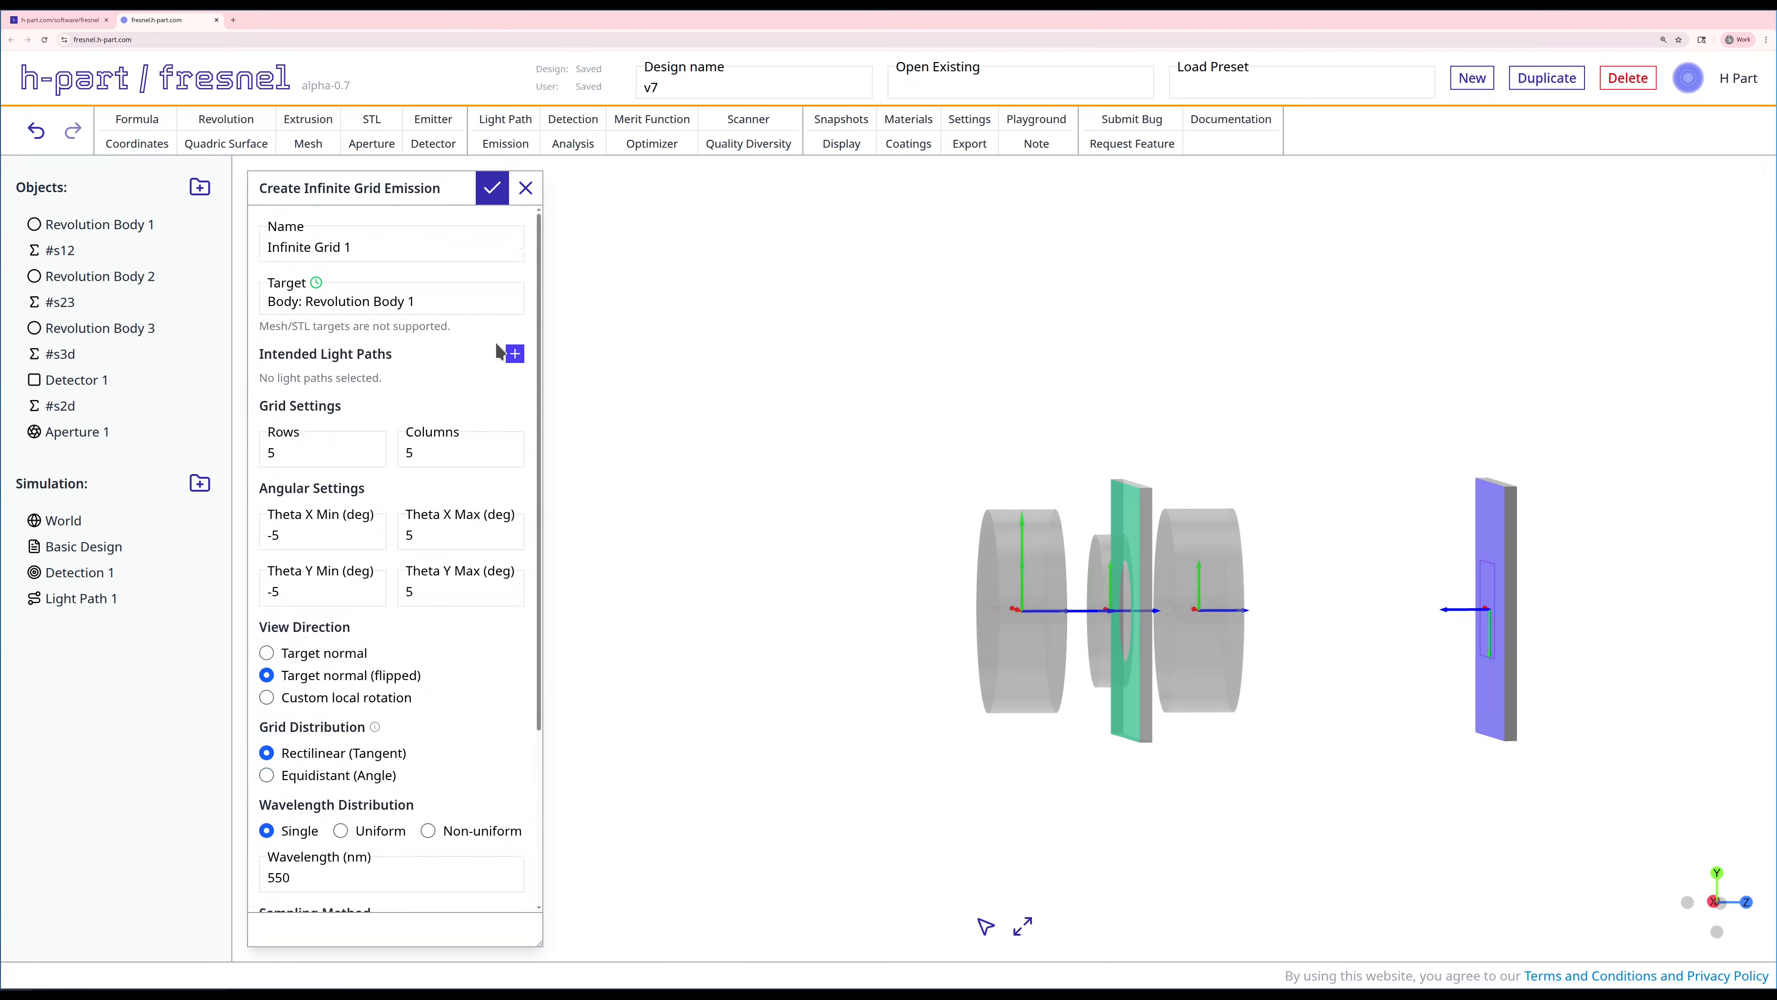
pyautogui.click(514, 354)
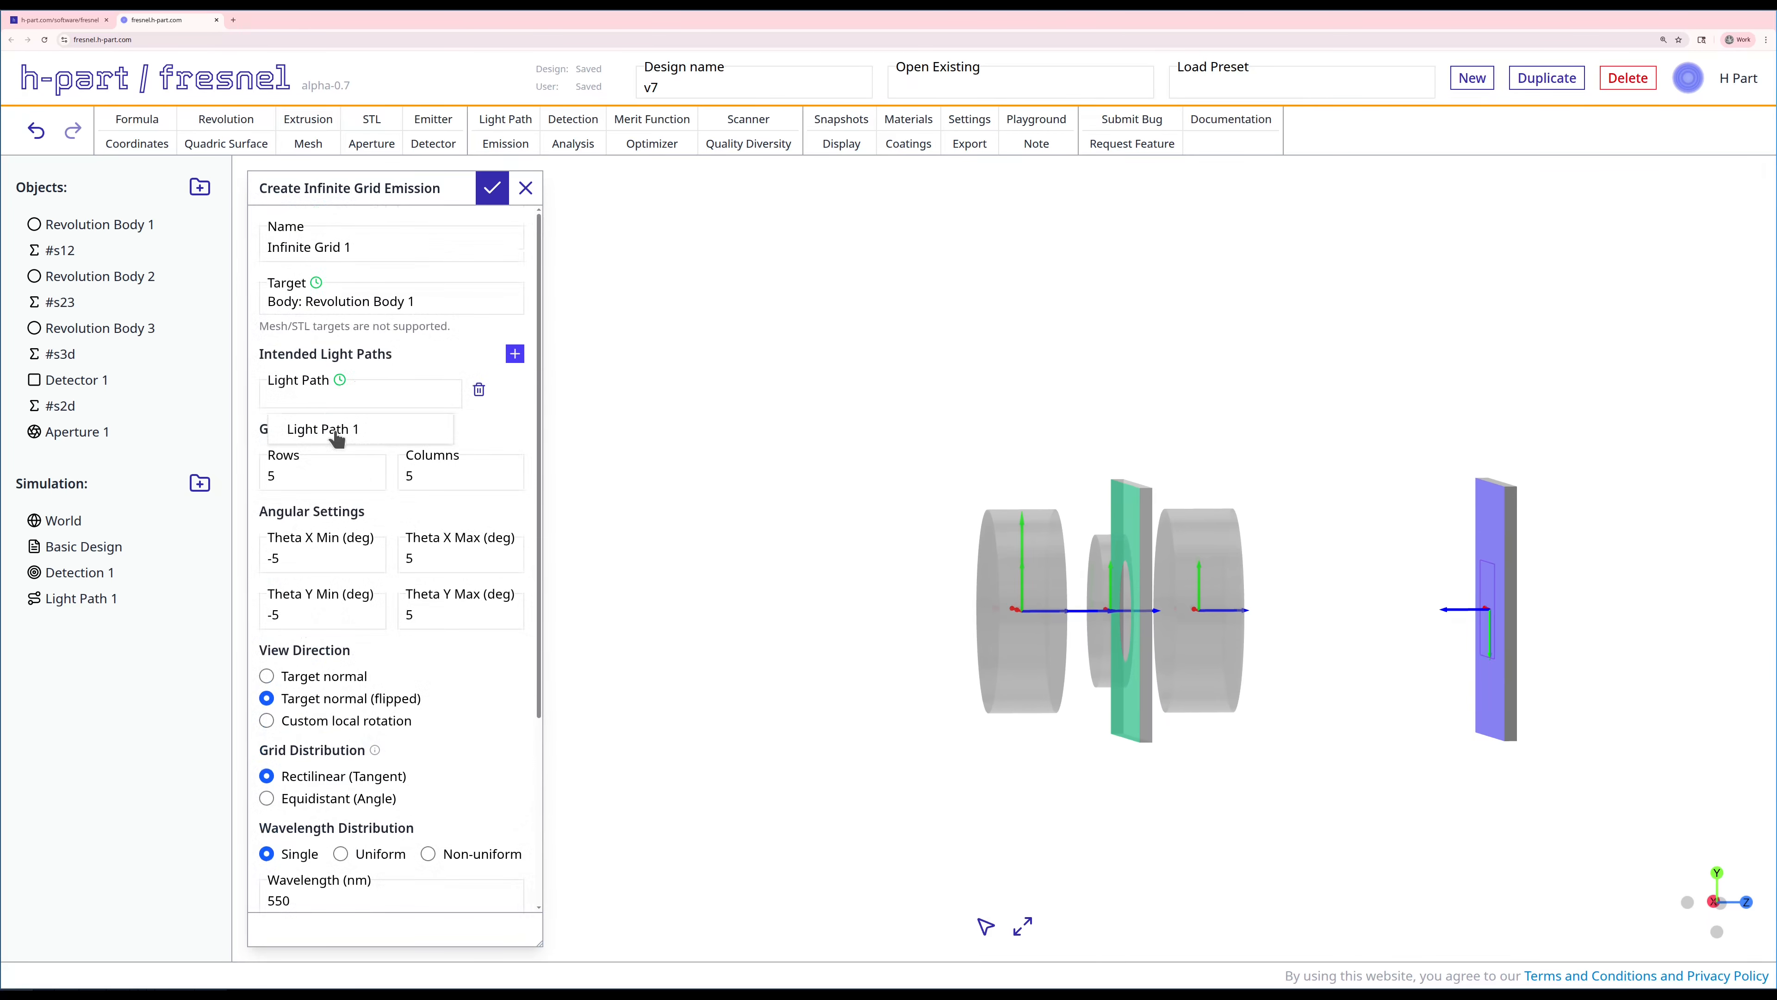
pyautogui.click(343, 423)
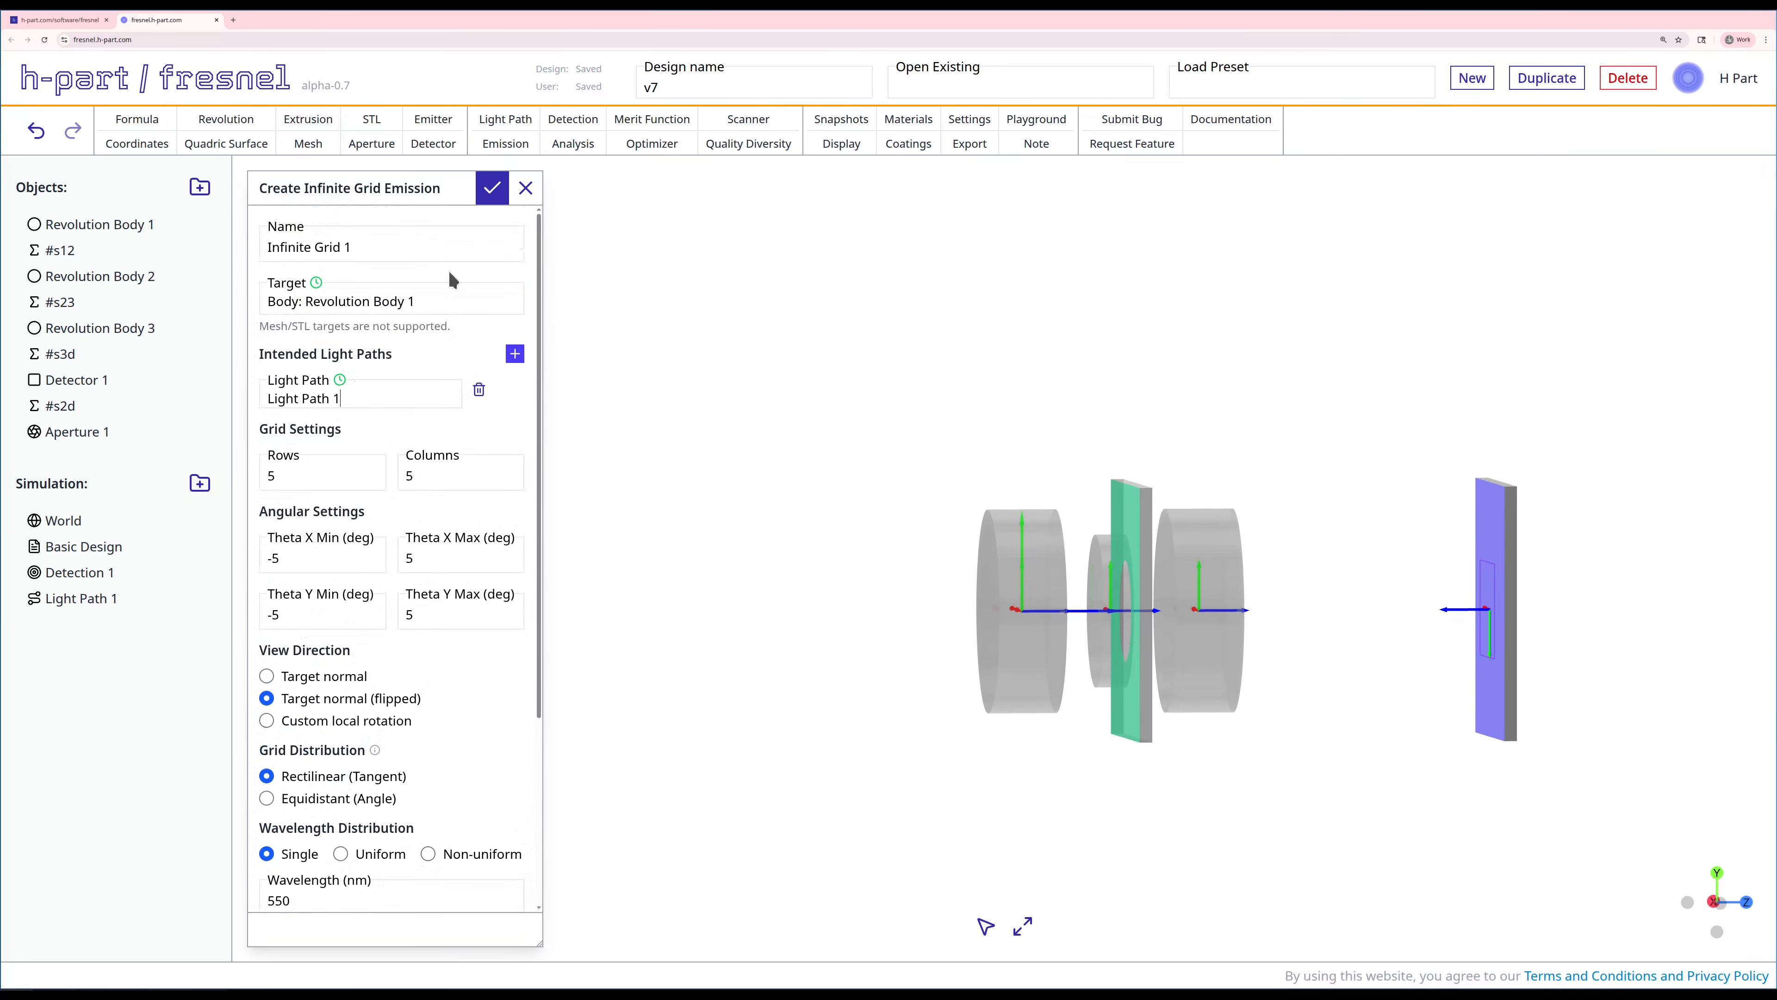
pyautogui.click(492, 189)
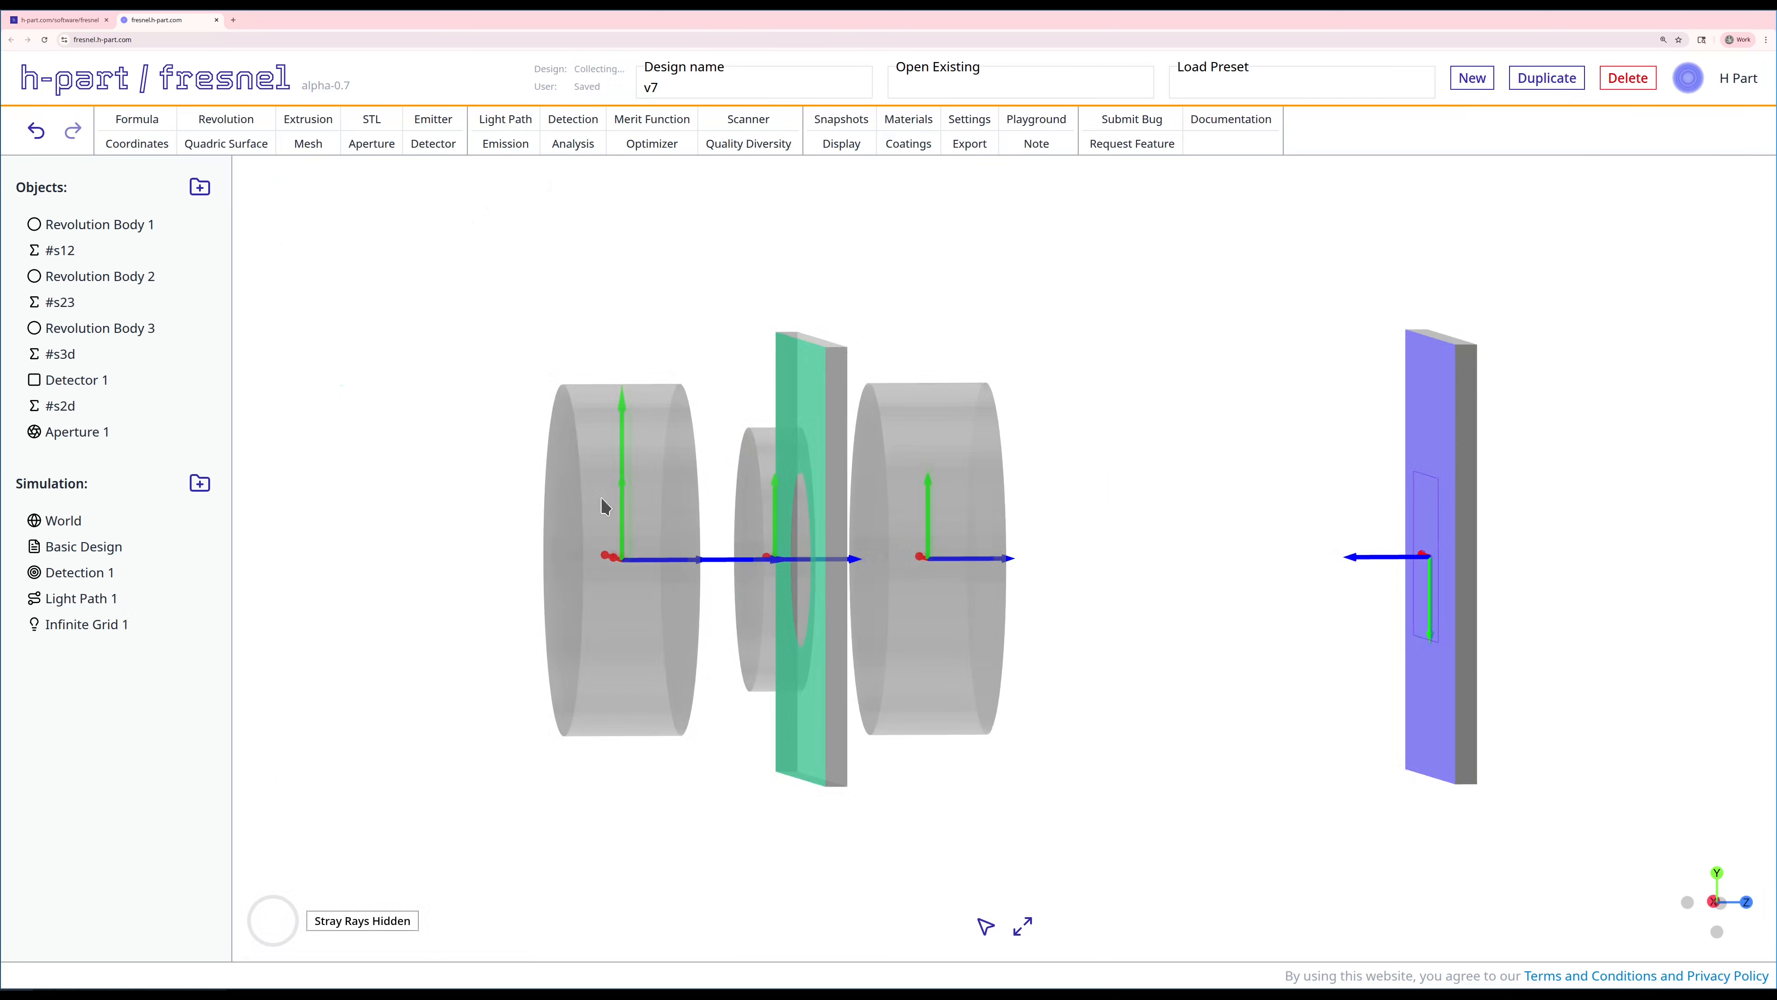
# Cast the rays of Infinite Grid 1 and inspect their course through the lenses, aperture and detector.
pyautogui.rightClick(90, 624)
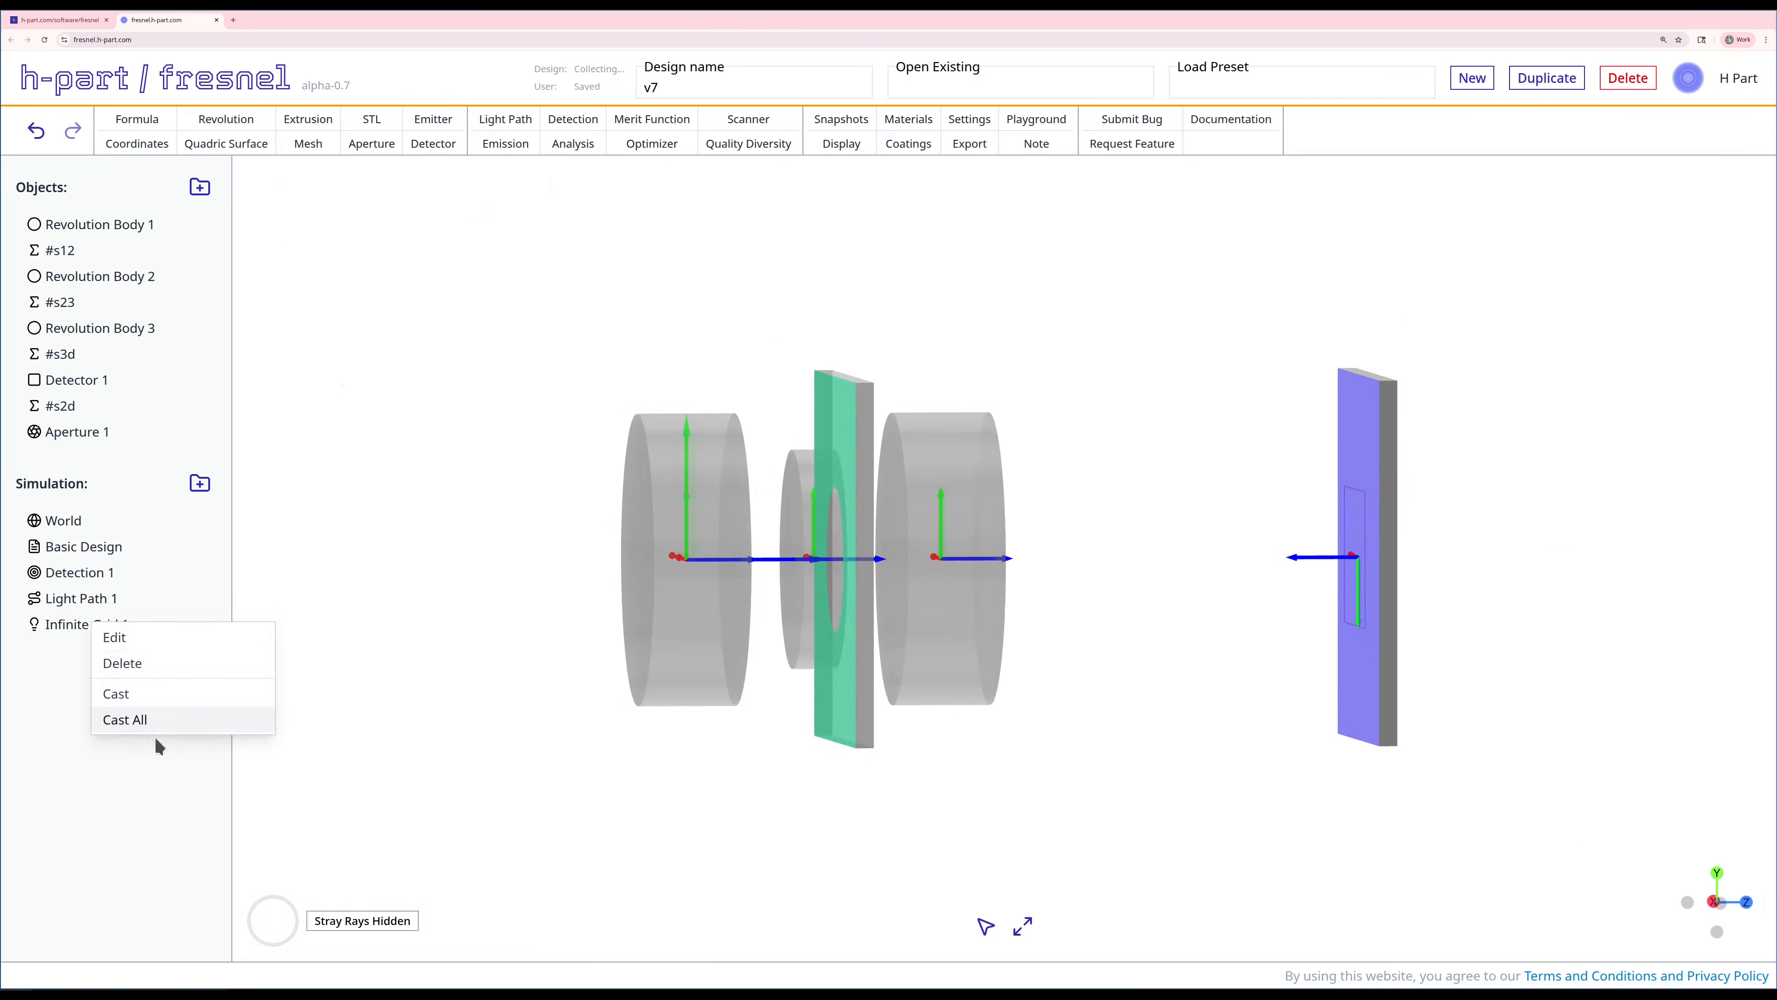
pyautogui.click(135, 691)
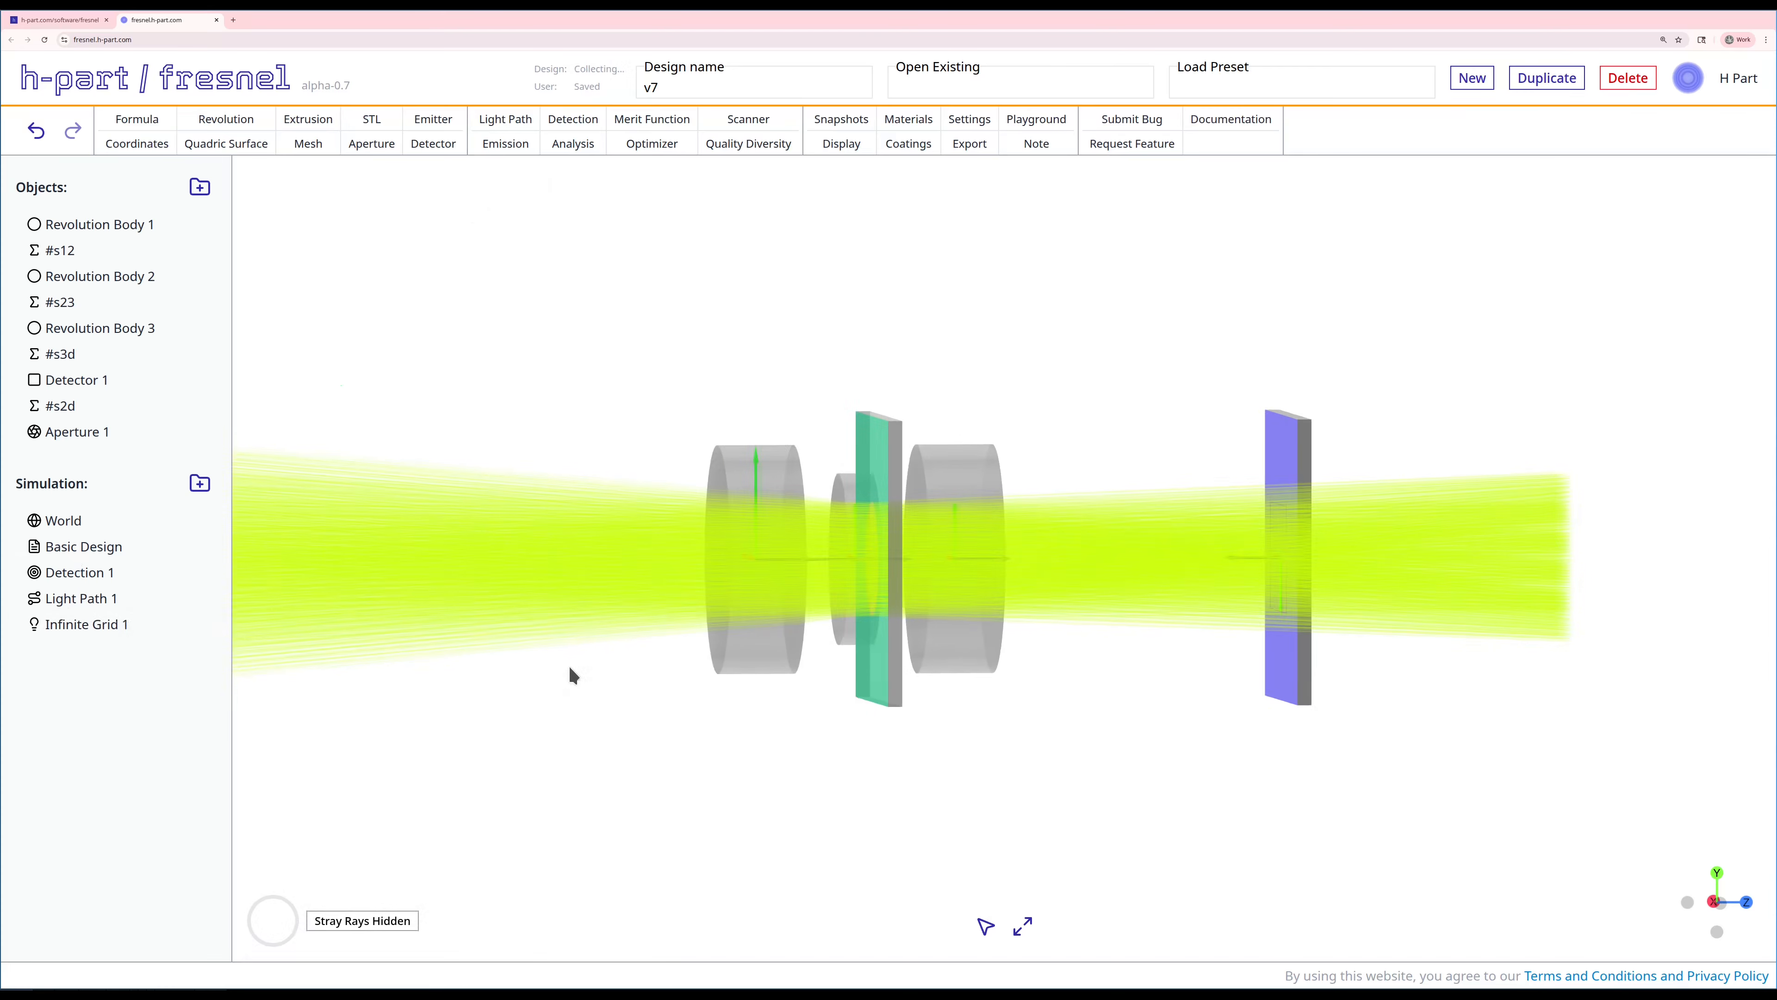
pyautogui.moveTo(587, 664); pyautogui.dragTo(589, 657)
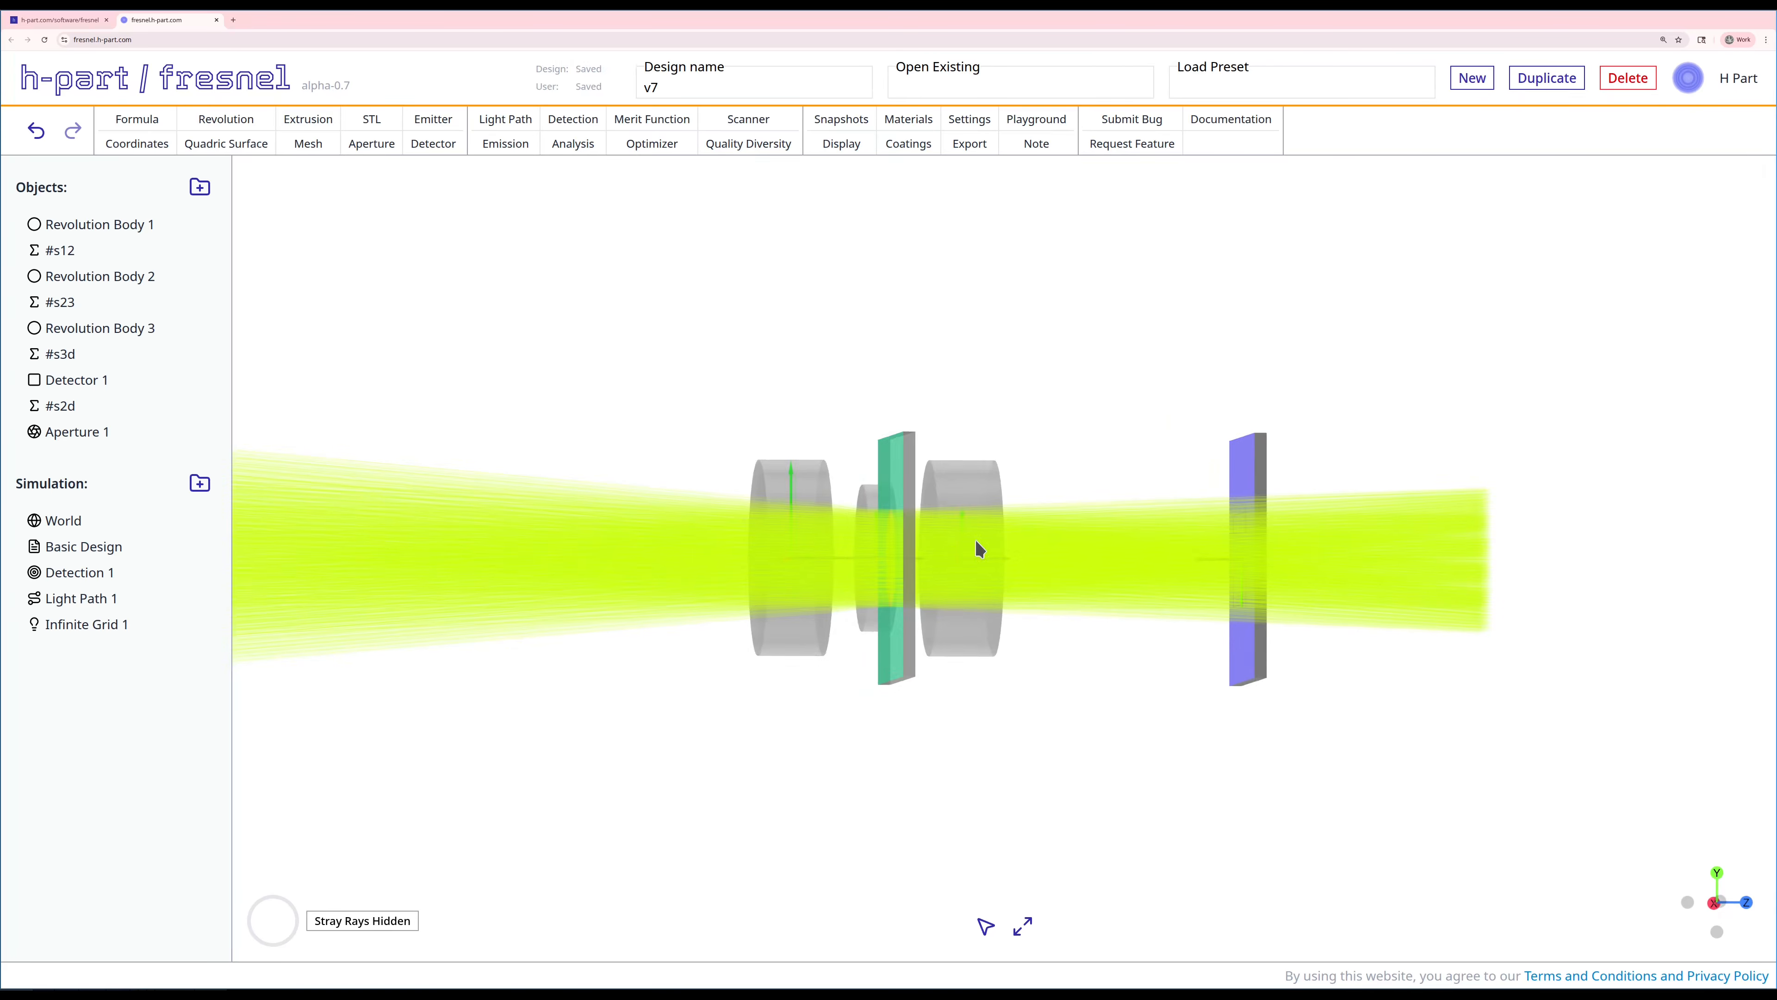
pyautogui.moveTo(1212, 560); pyautogui.dragTo(1223, 555)
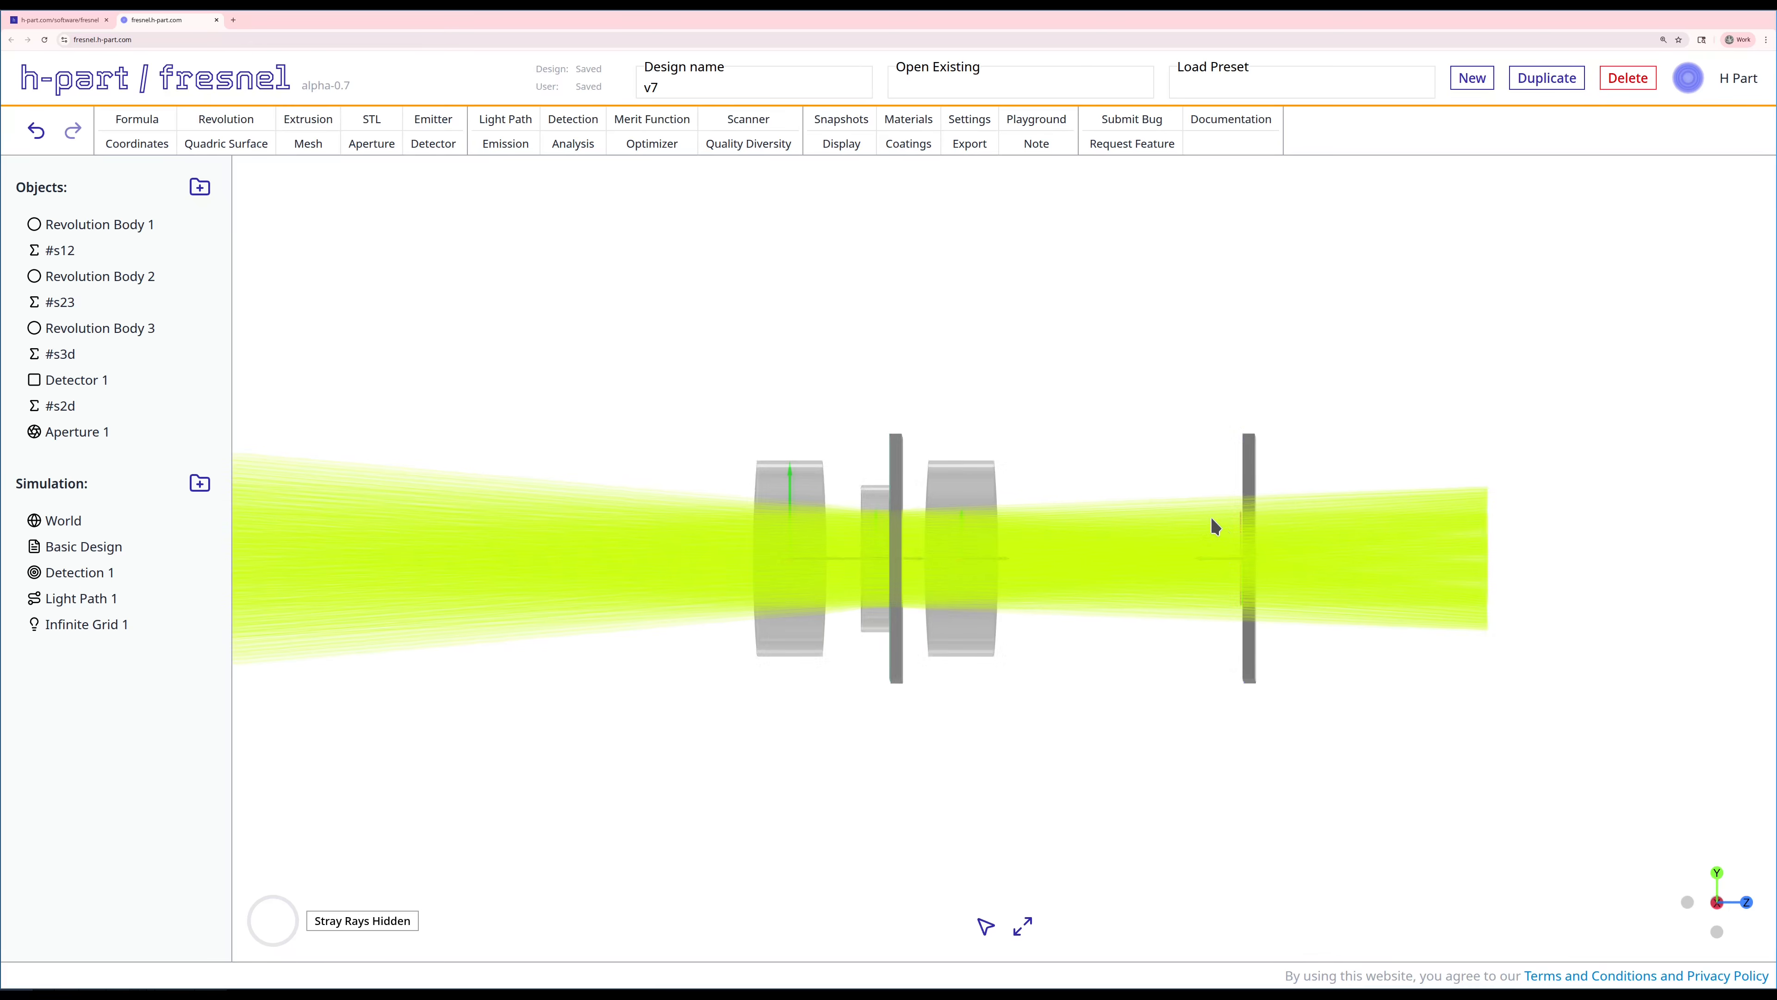
pyautogui.moveTo(1214, 523); pyautogui.dragTo(1233, 551)
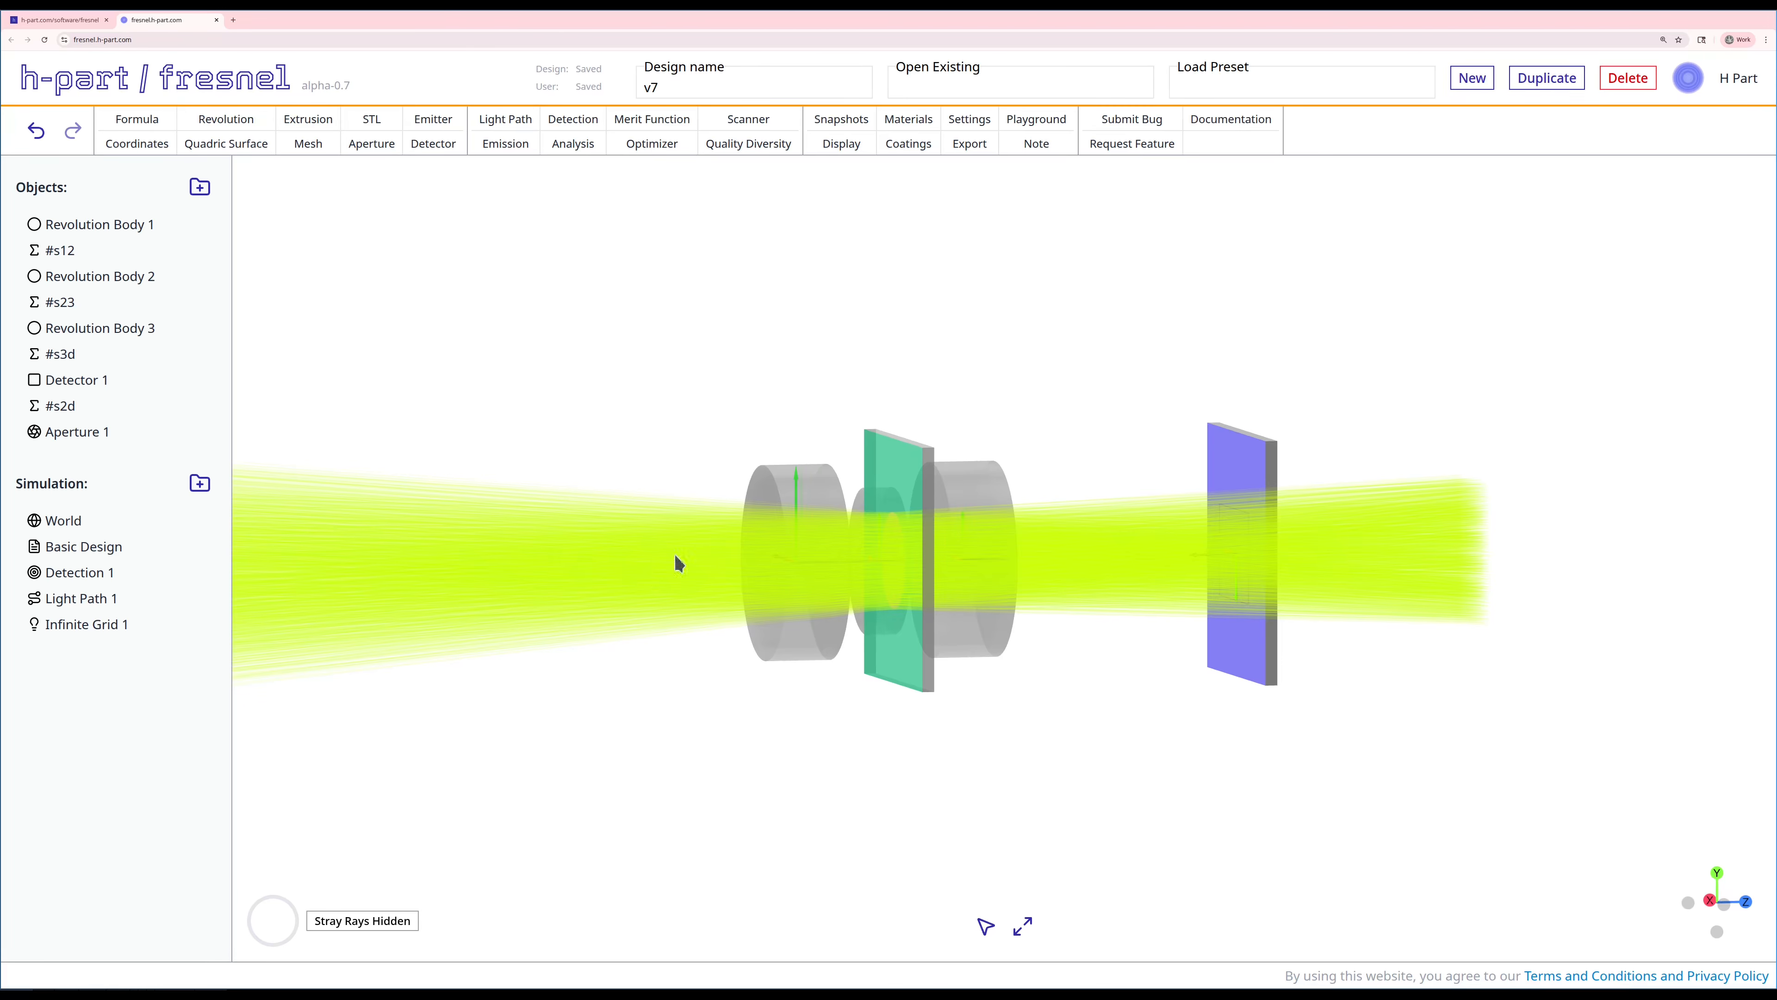
pyautogui.moveTo(797, 699); pyautogui.dragTo(769, 694)
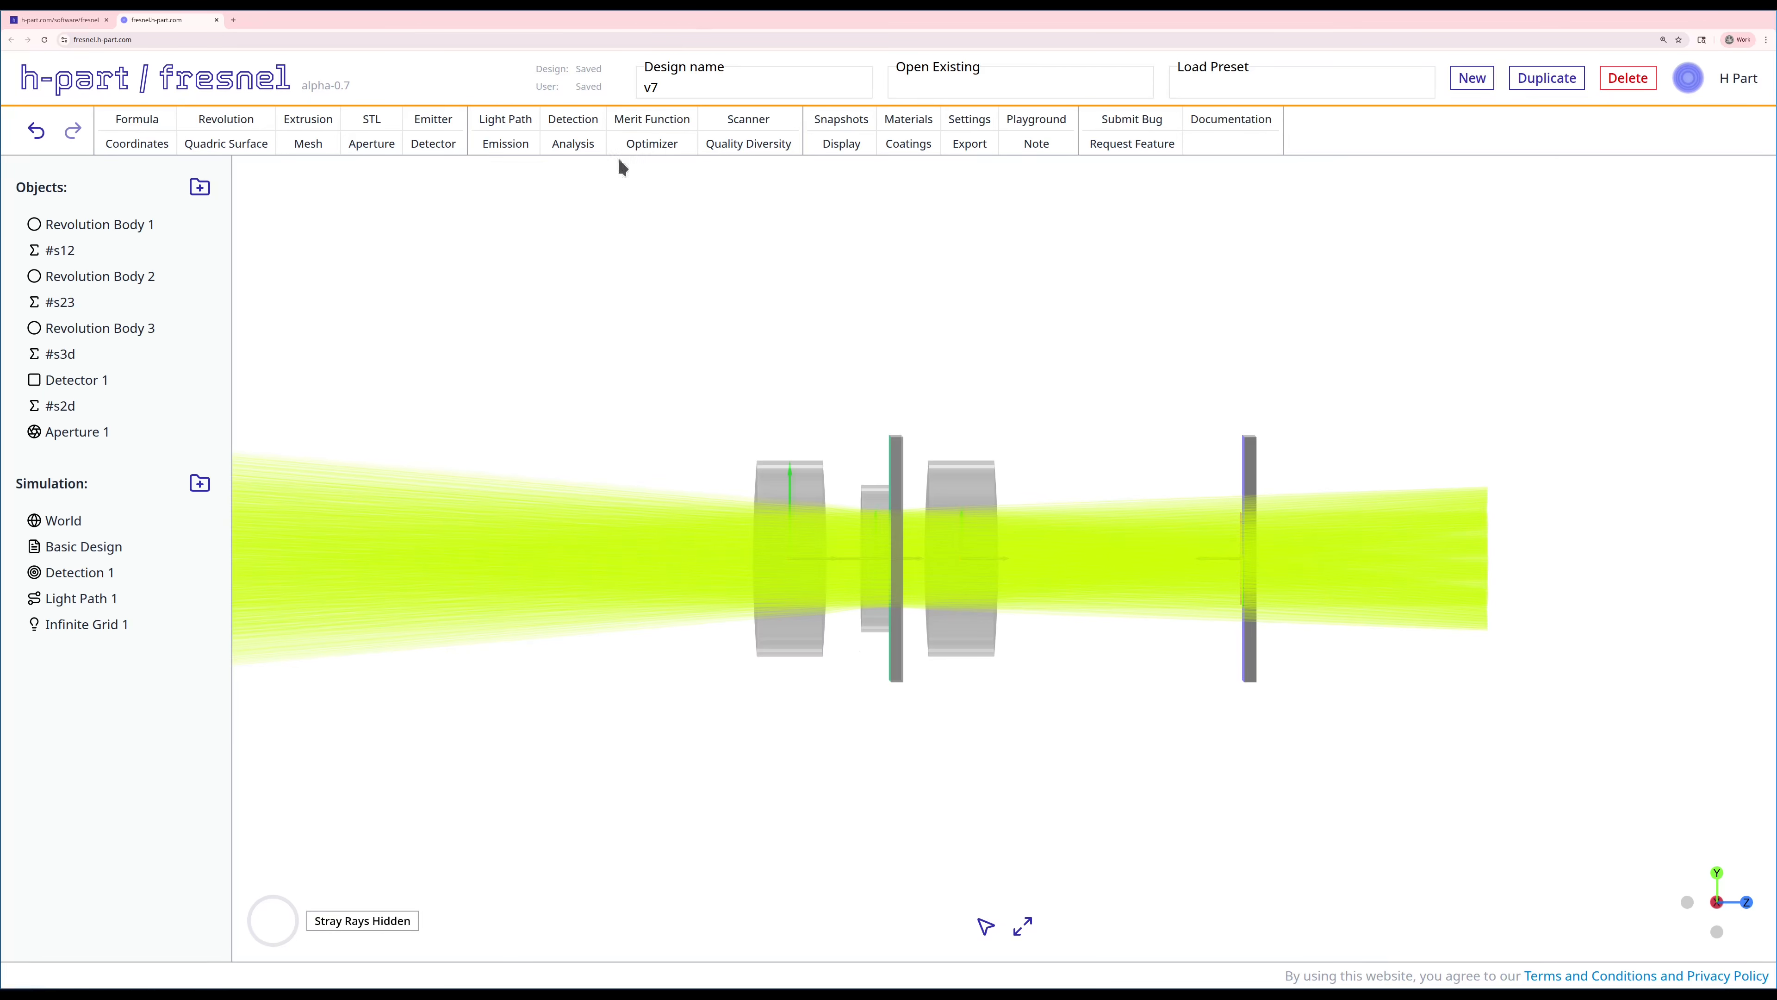
# Create a paraxial ABCD Matrix analysis for the design.
pyautogui.click(574, 144)
pyautogui.scroll(-6, 446, 396)
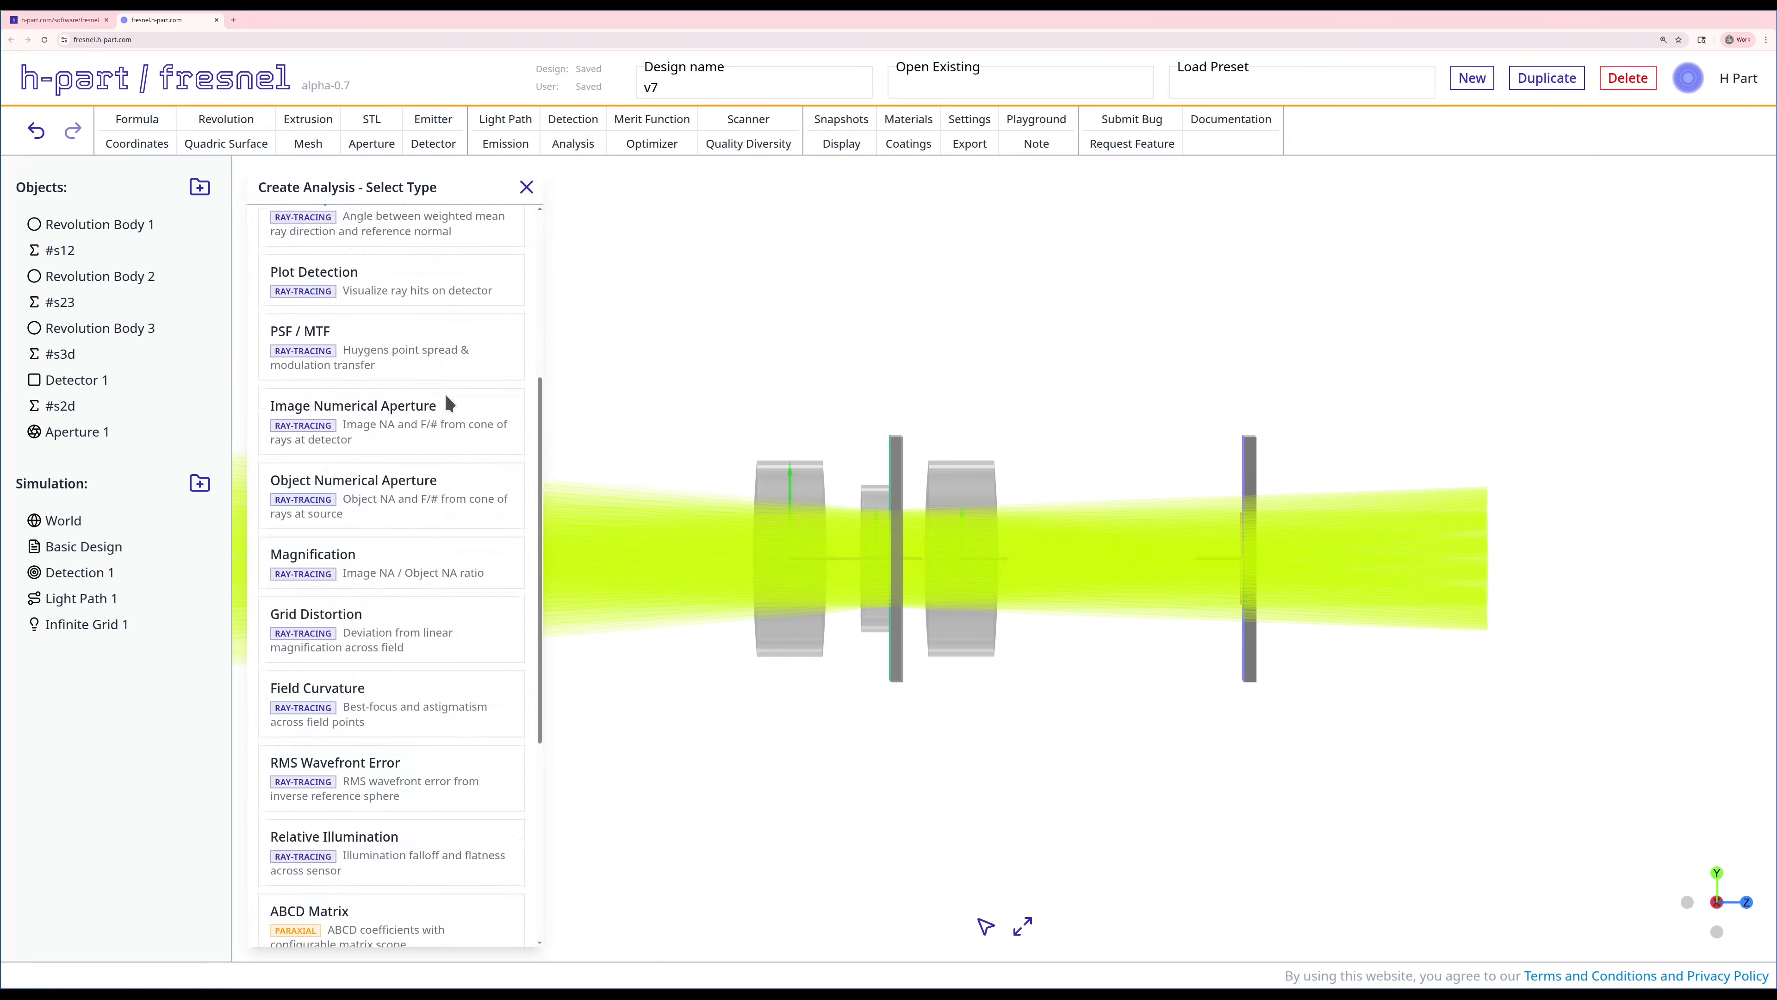
pyautogui.scroll(2, 446, 396)
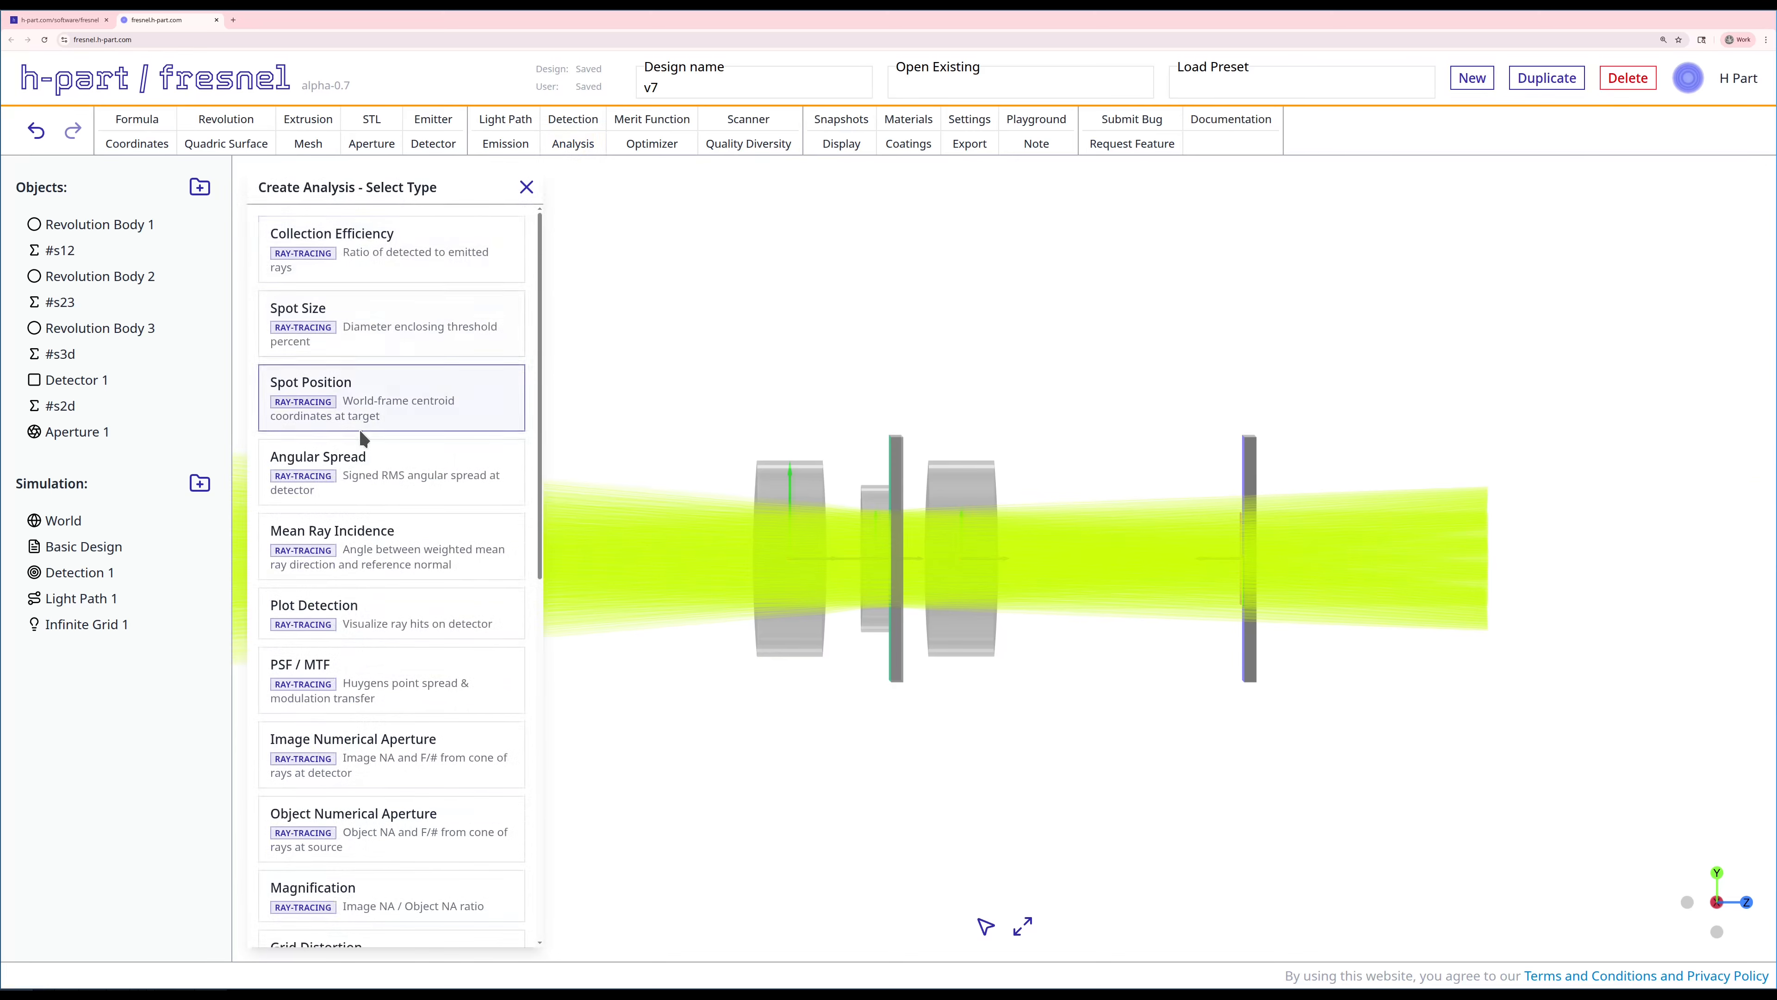
pyautogui.scroll(-3, 365, 441)
pyautogui.scroll(-4, 336, 455)
pyautogui.scroll(-3, 333, 496)
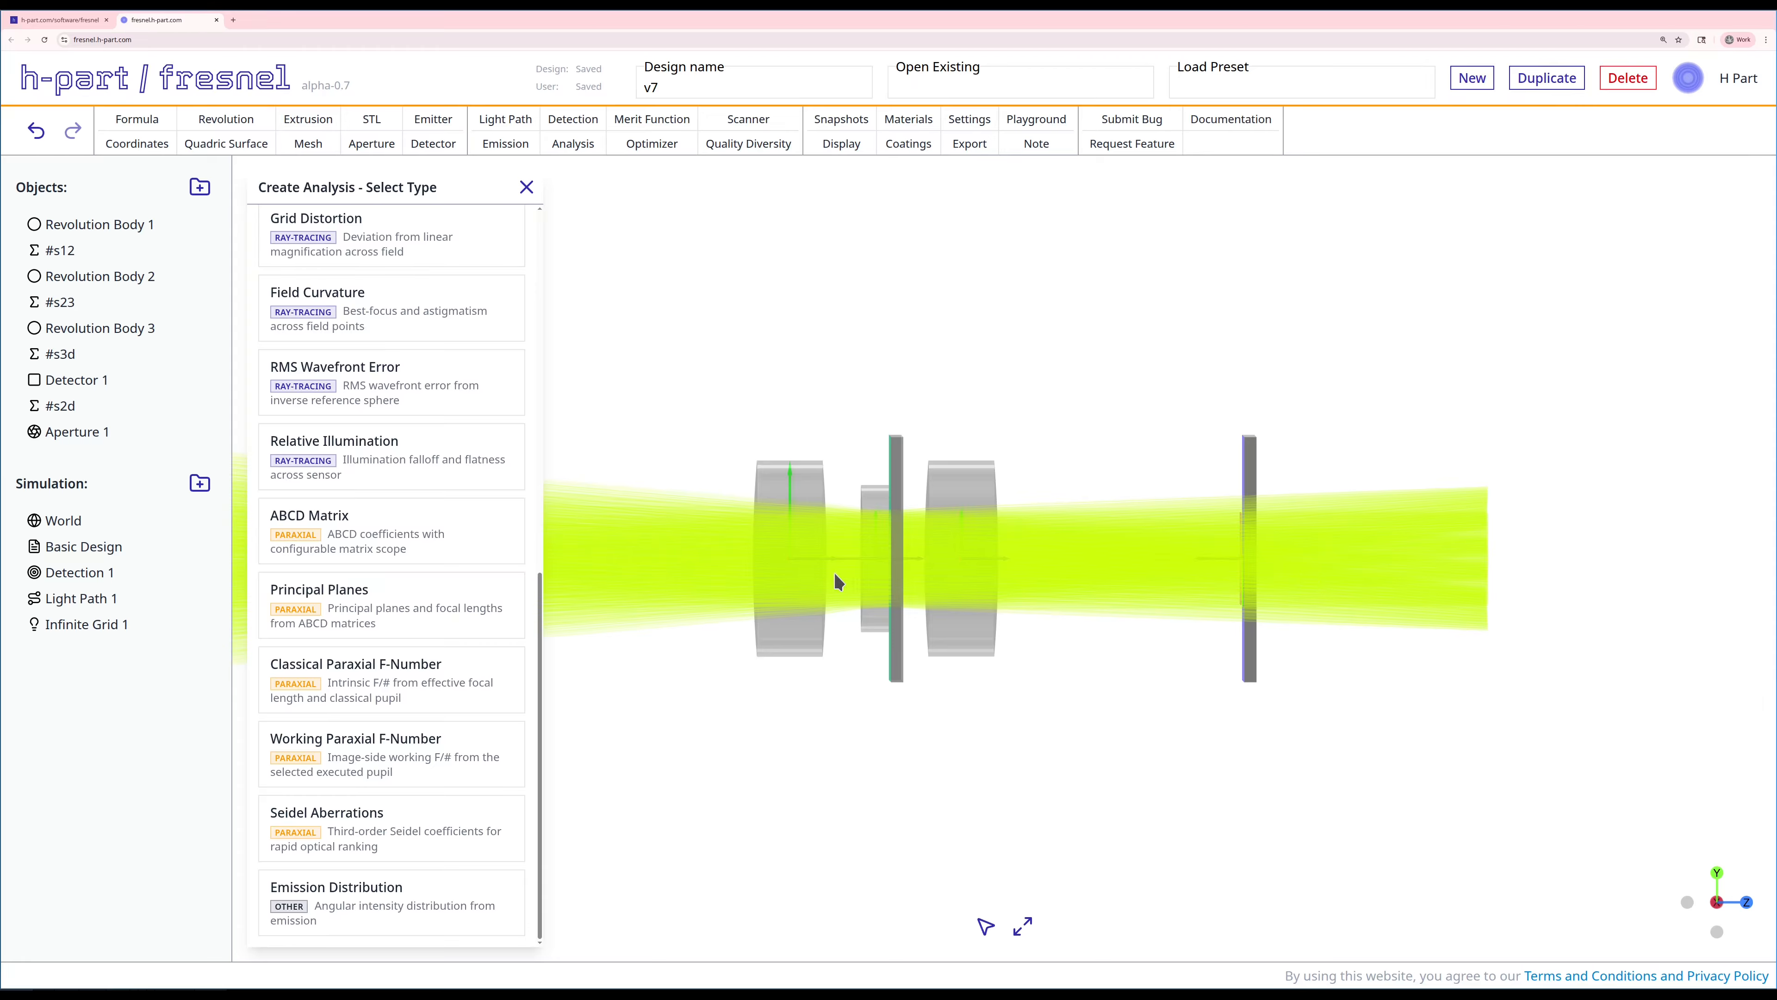
pyautogui.click(393, 539)
pyautogui.click(492, 188)
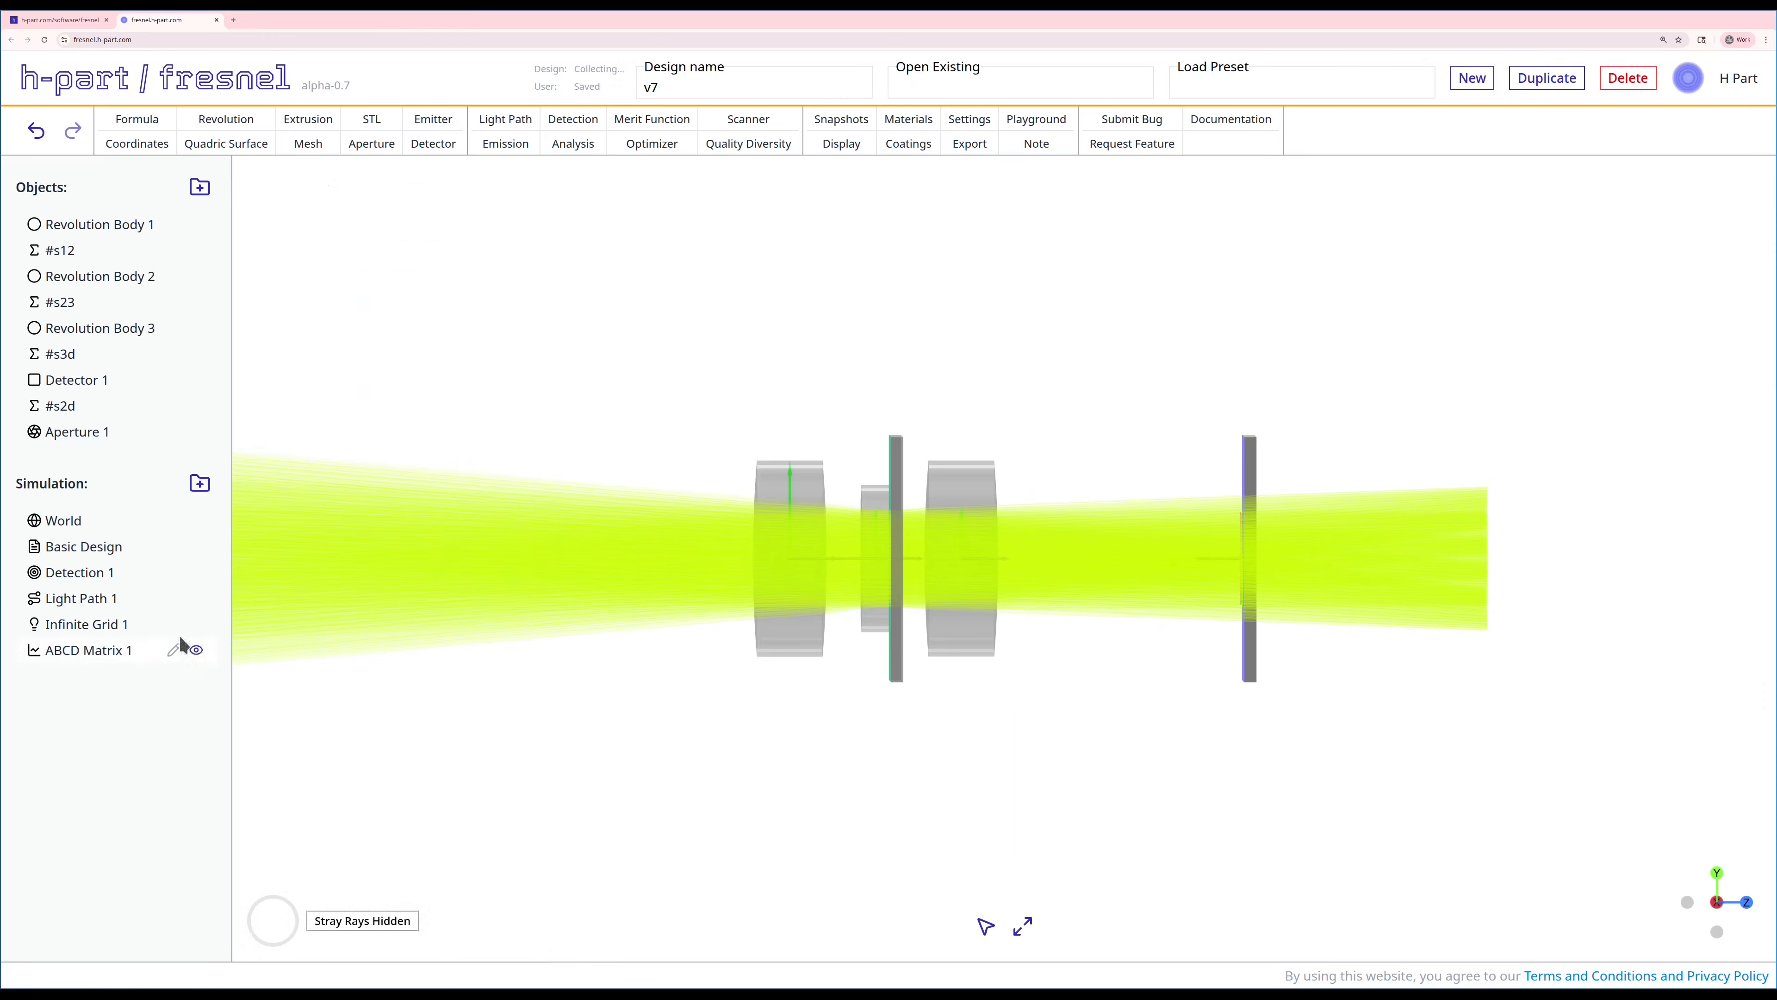
# Run the ABCD Matrix 1 analysis and examine the A element of the full-chain matrix.
pyautogui.rightClick(89, 655)
pyautogui.click(110, 718)
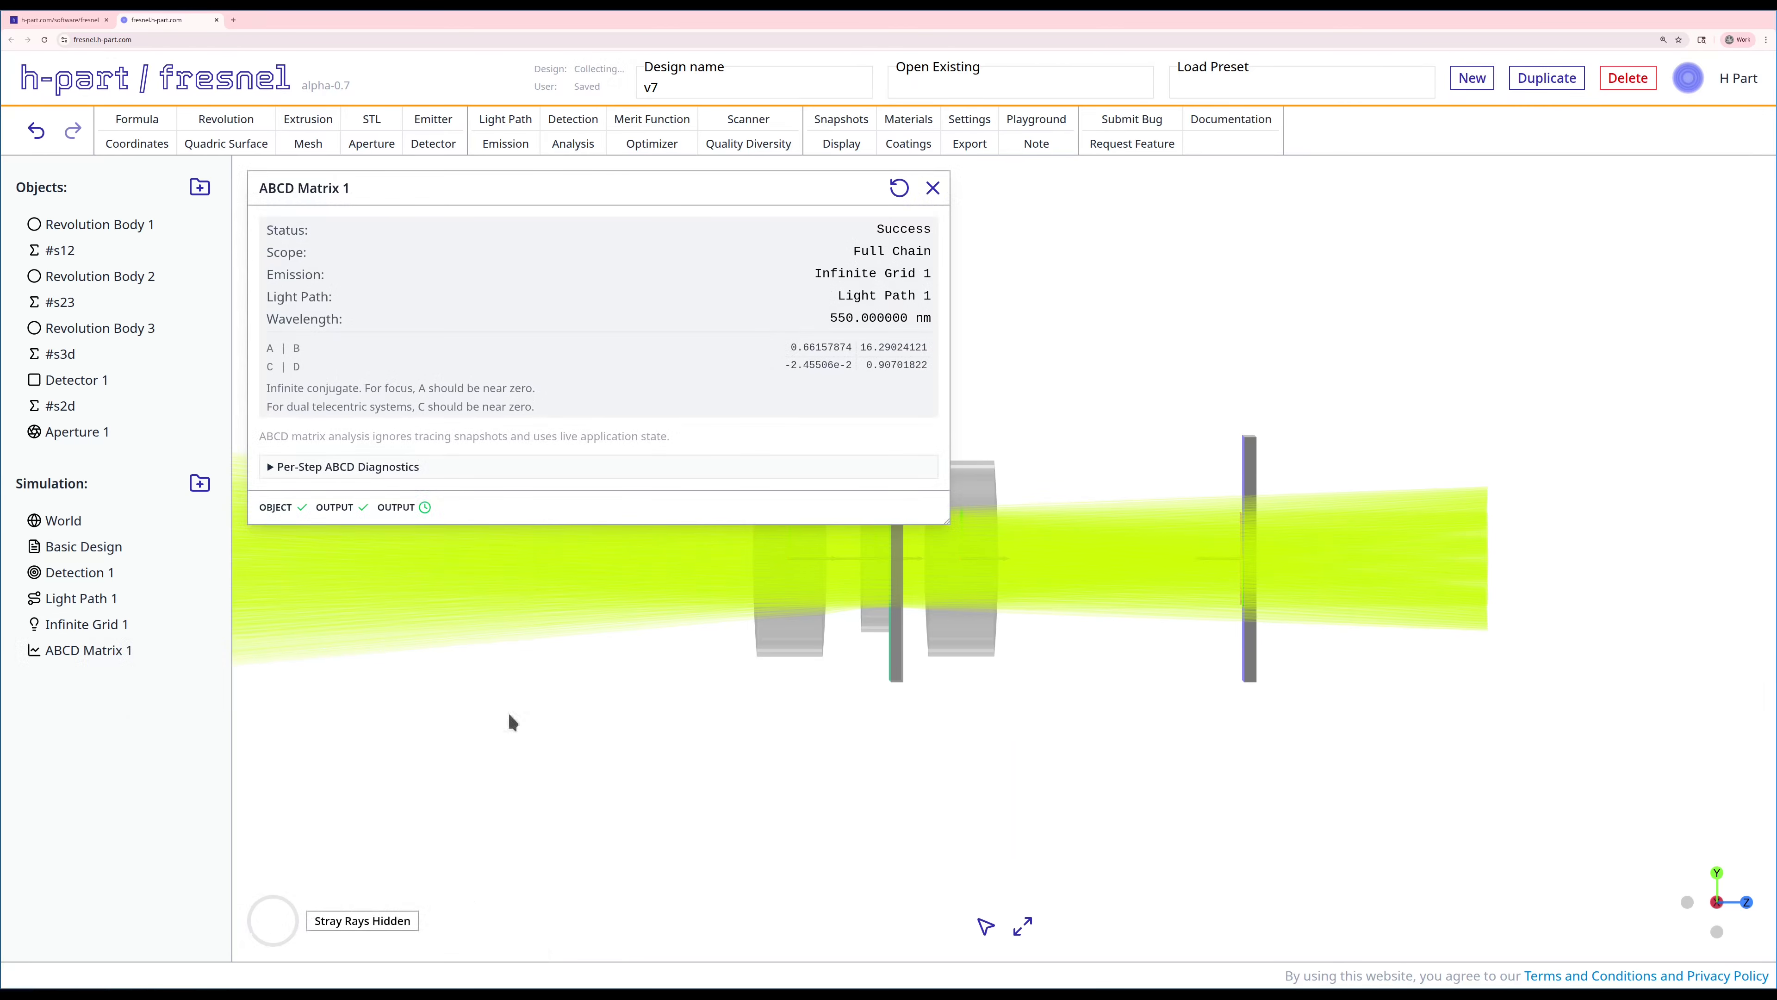
pyautogui.doubleClick(793, 350)
pyautogui.doubleClick(269, 348)
pyautogui.doubleClick(792, 343)
pyautogui.click(933, 188)
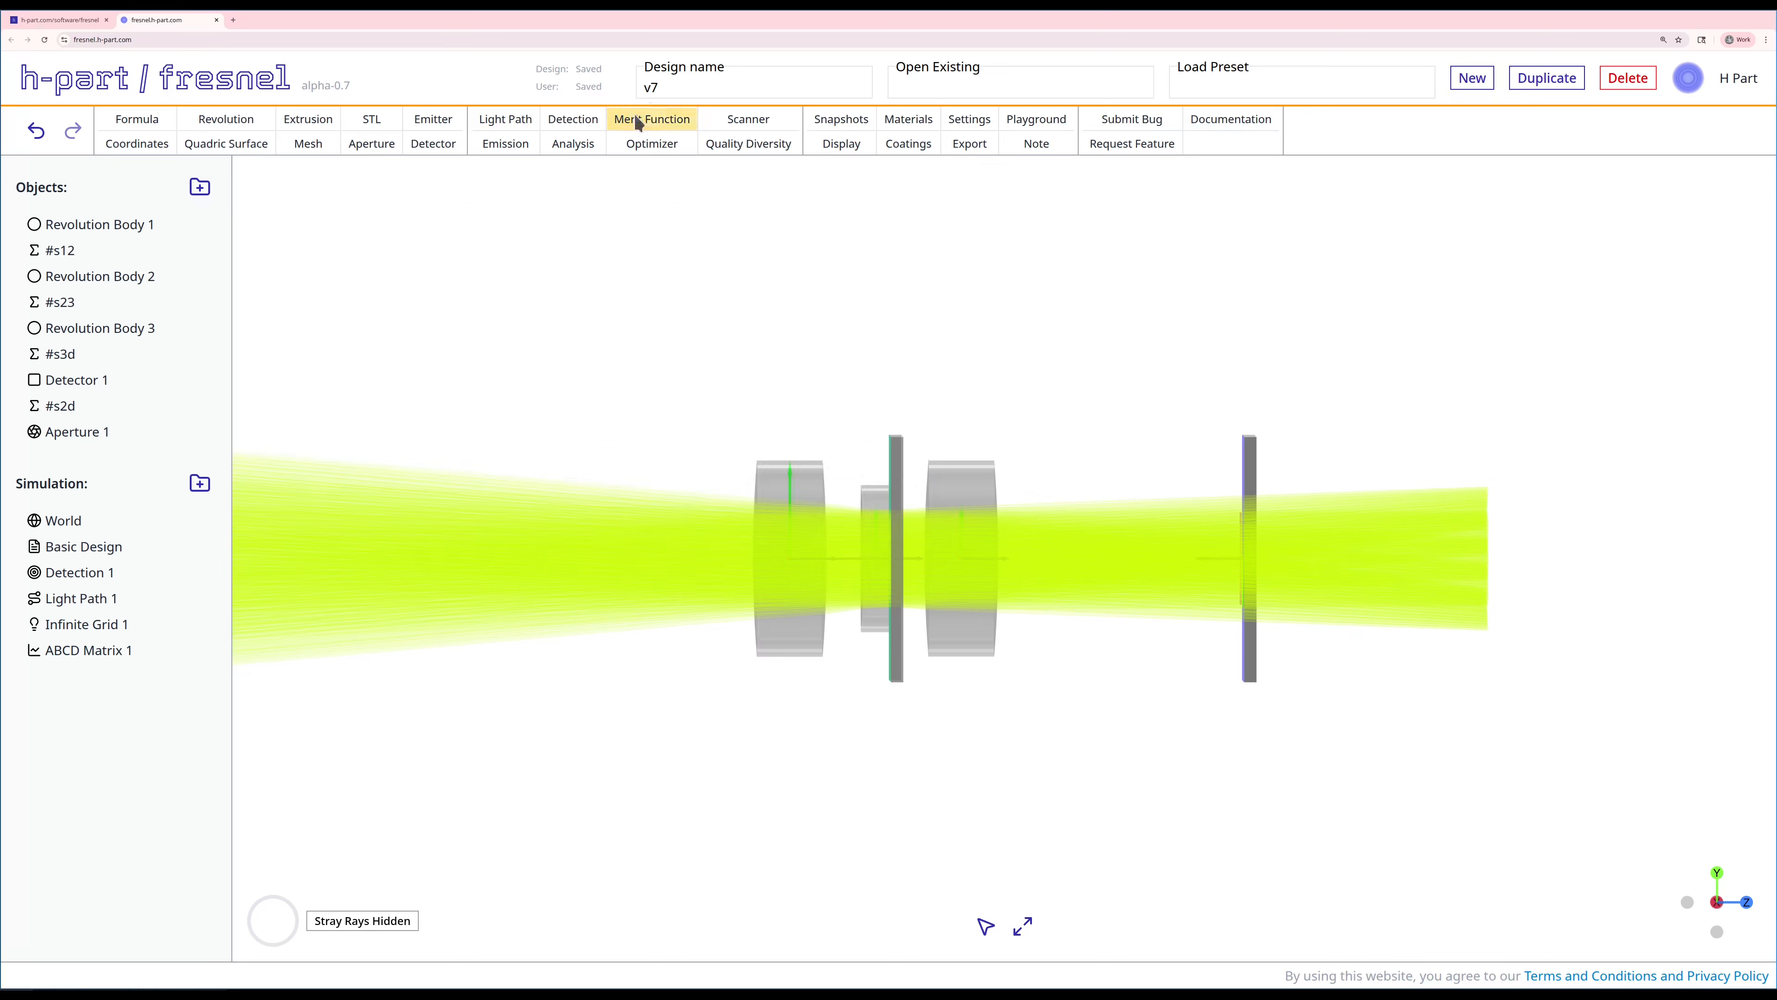
# Create a Principal Planes analysis on the Infinite Grid 1 emission and run it to read the effective focal length.
pyautogui.click(586, 138)
pyautogui.scroll(-5, 456, 307)
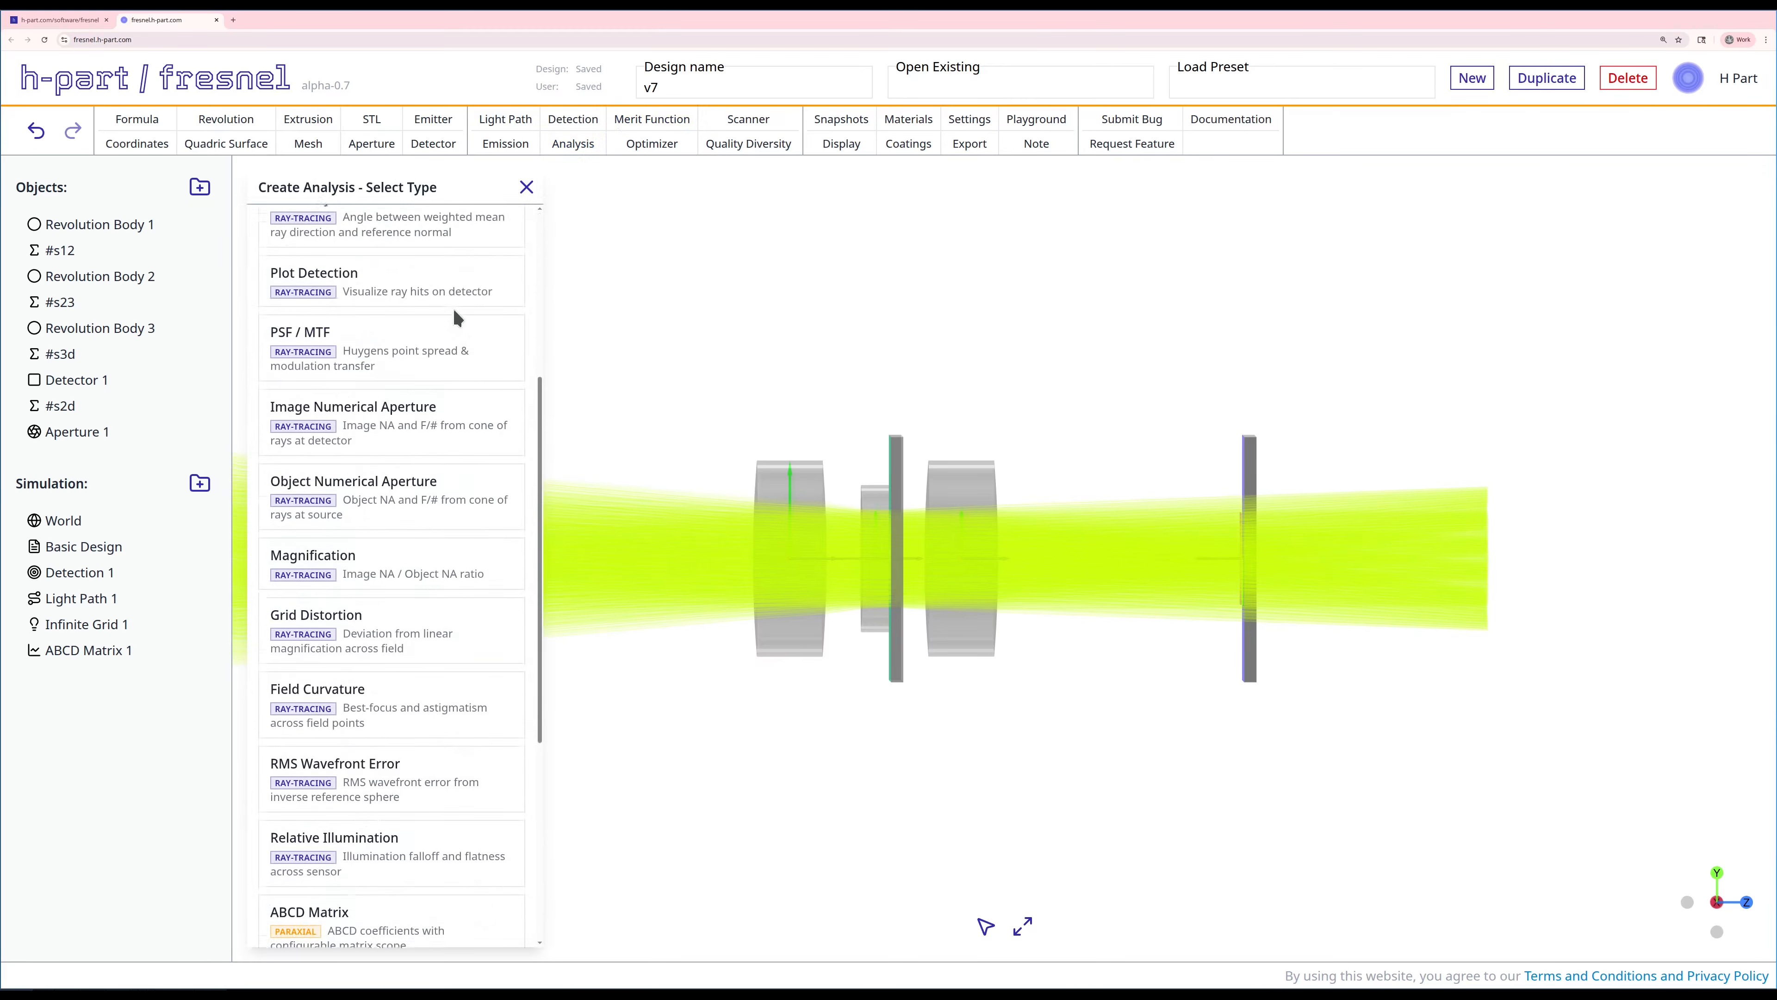
pyautogui.scroll(-5, 453, 307)
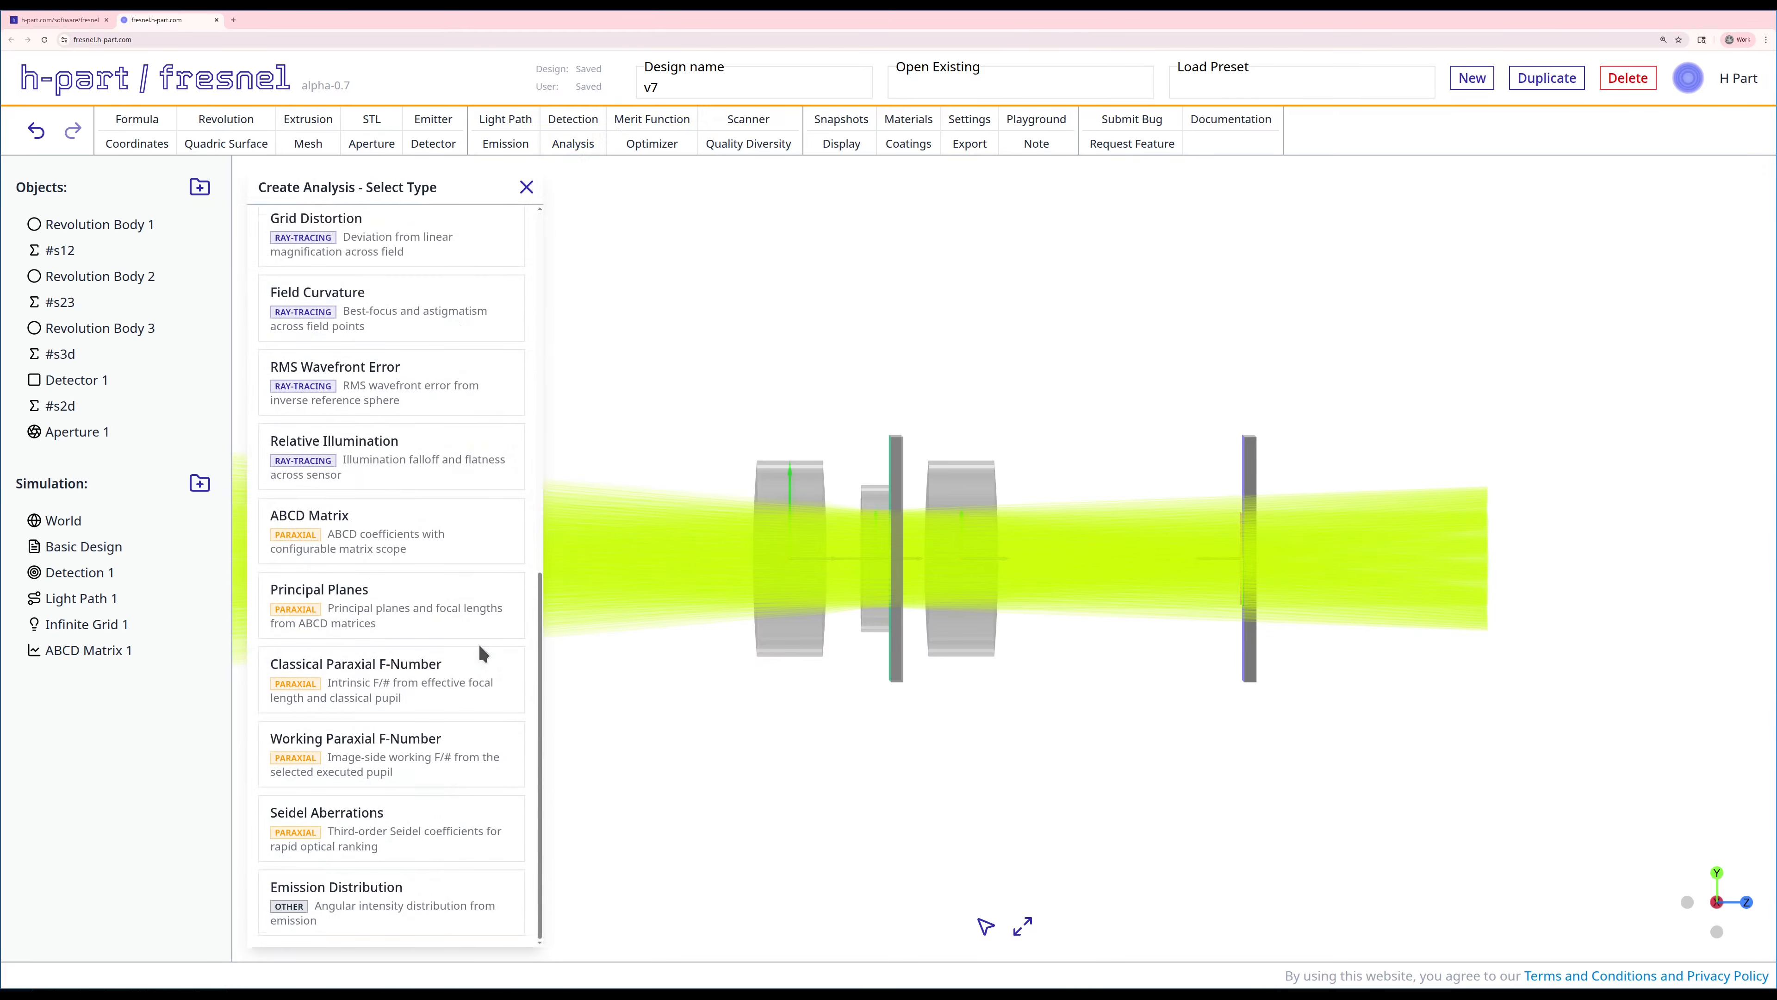
pyautogui.click(462, 616)
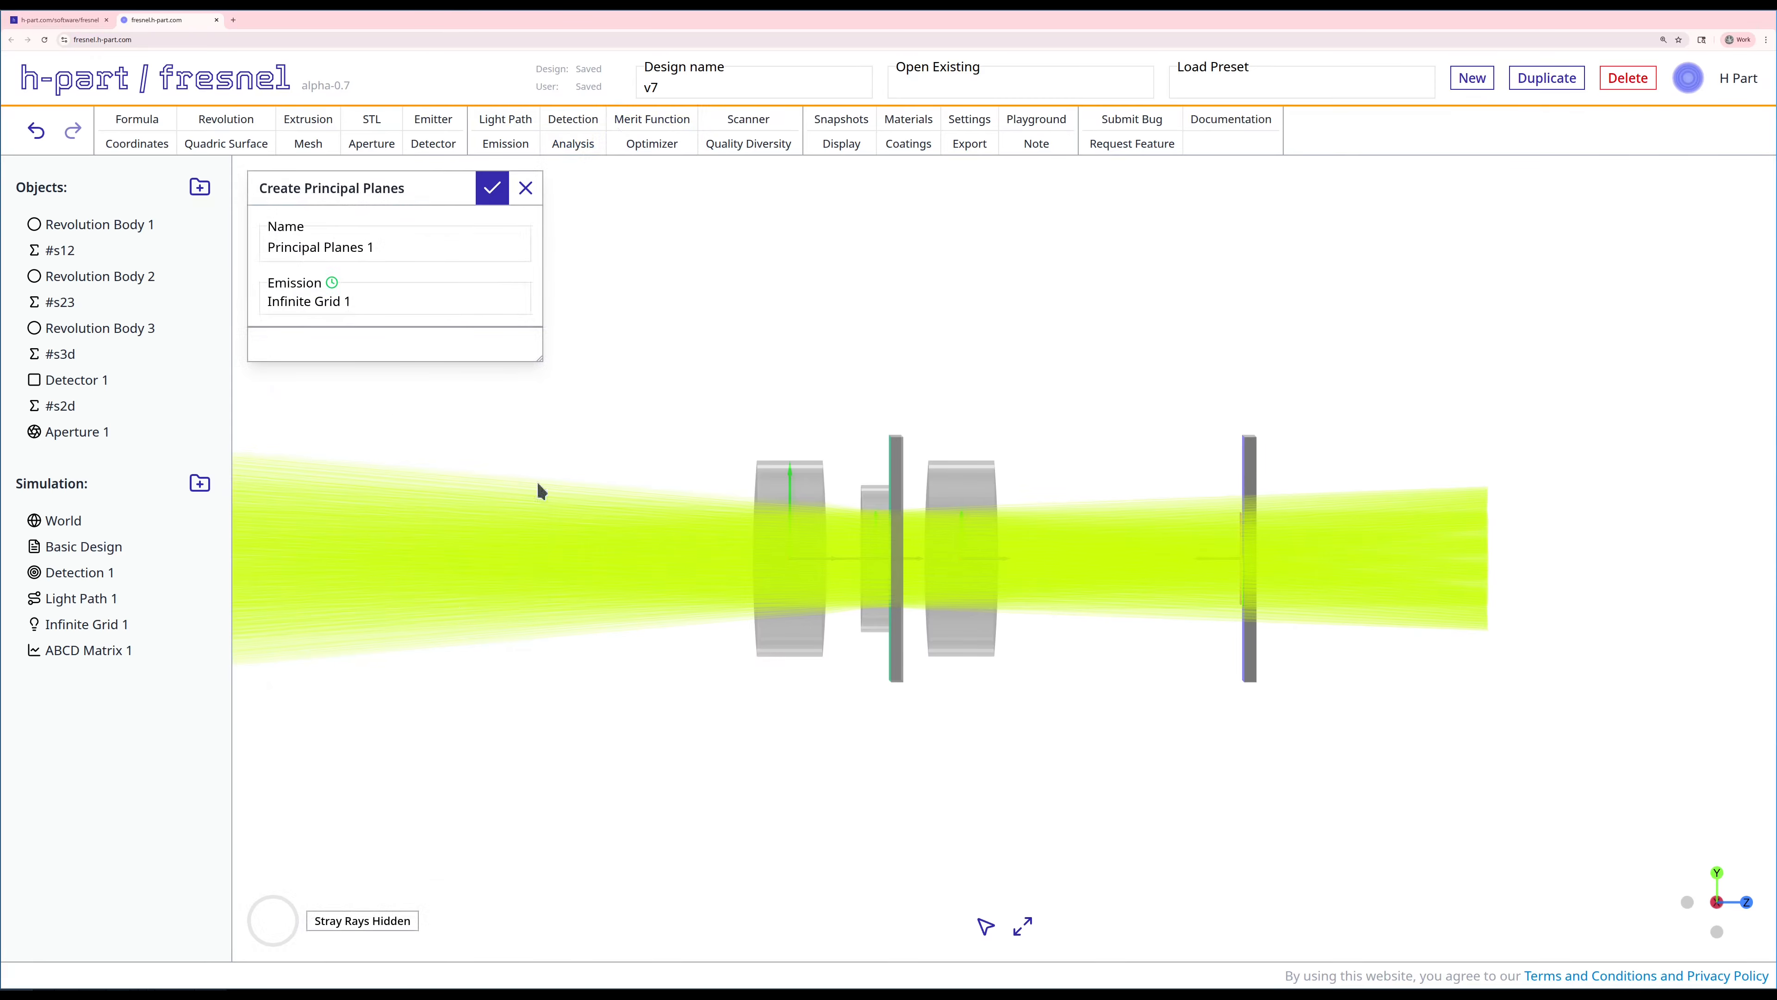
pyautogui.click(494, 187)
pyautogui.rightClick(144, 683)
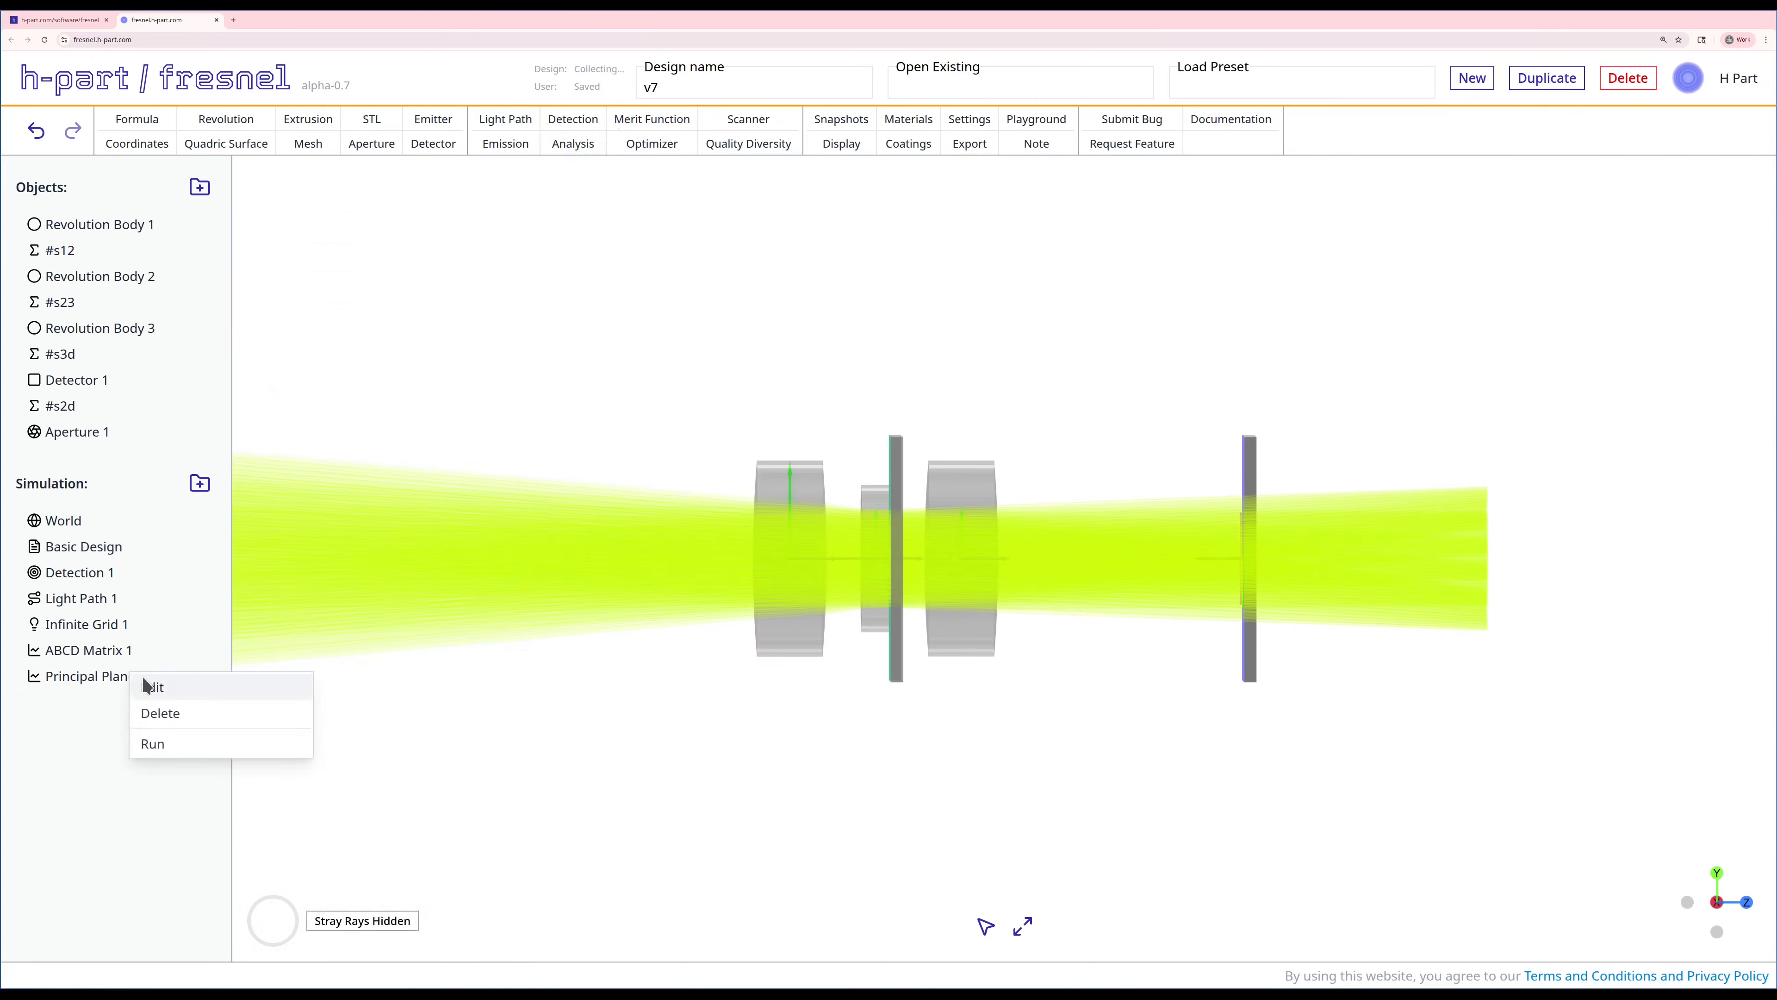
pyautogui.click(172, 742)
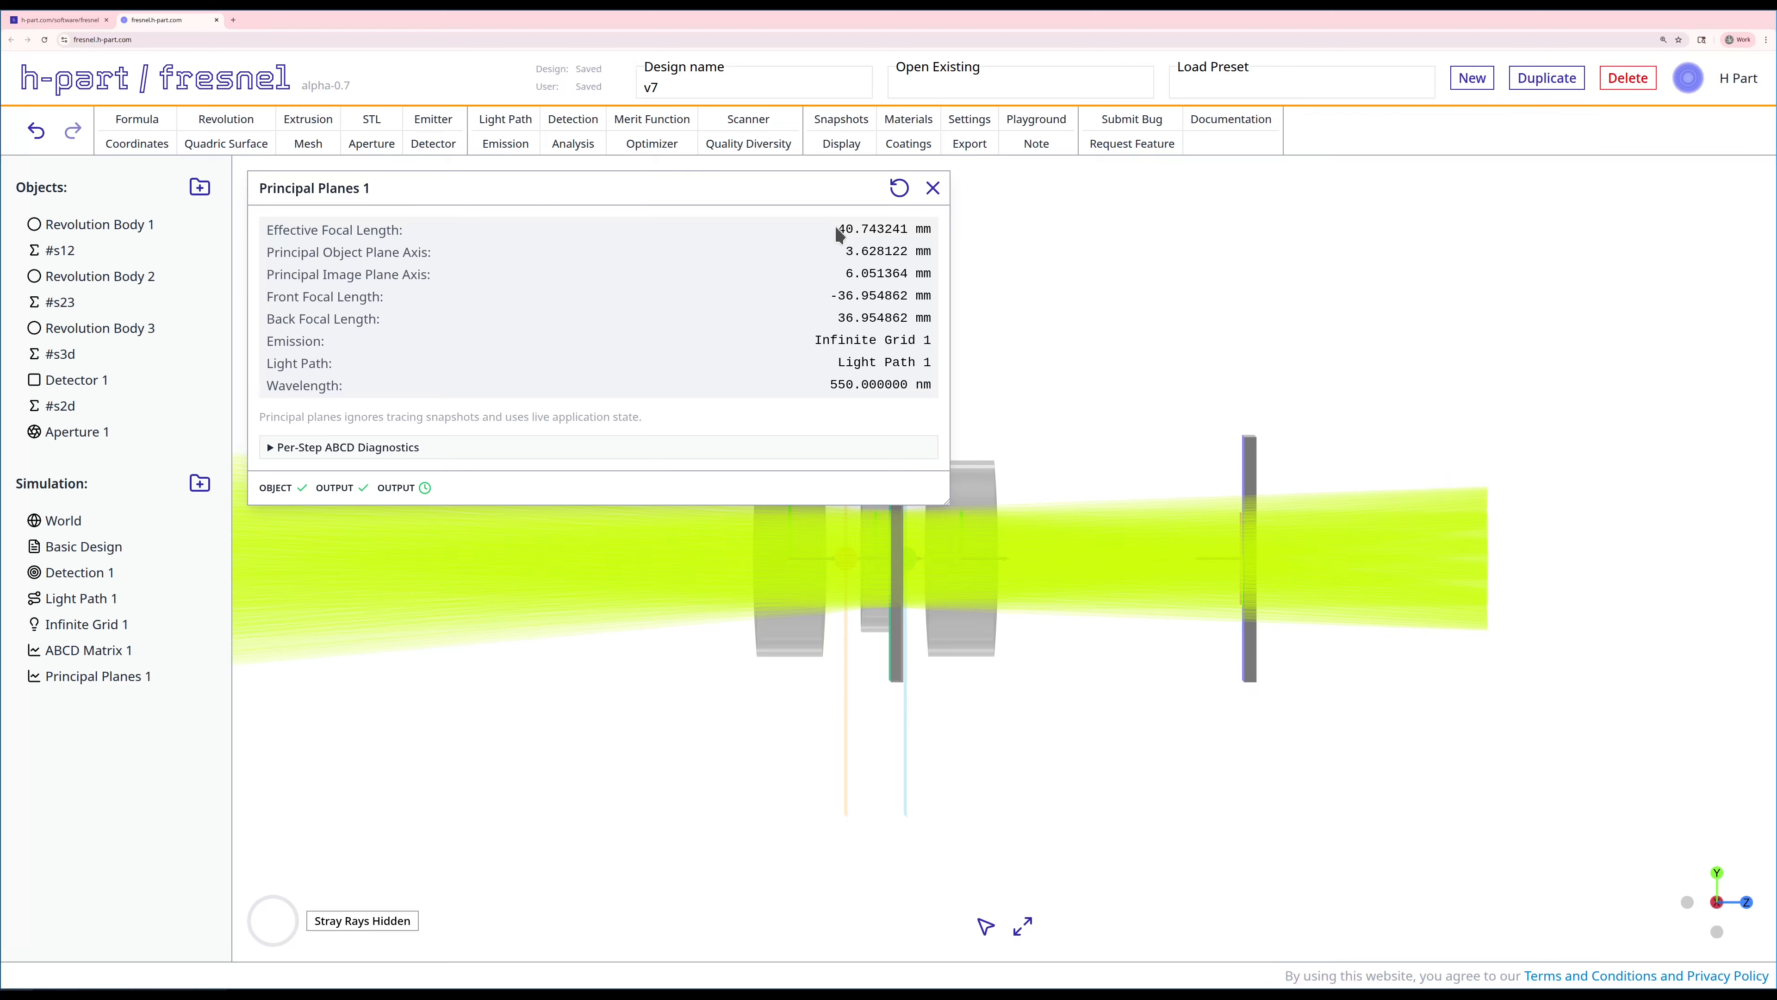
pyautogui.click(936, 192)
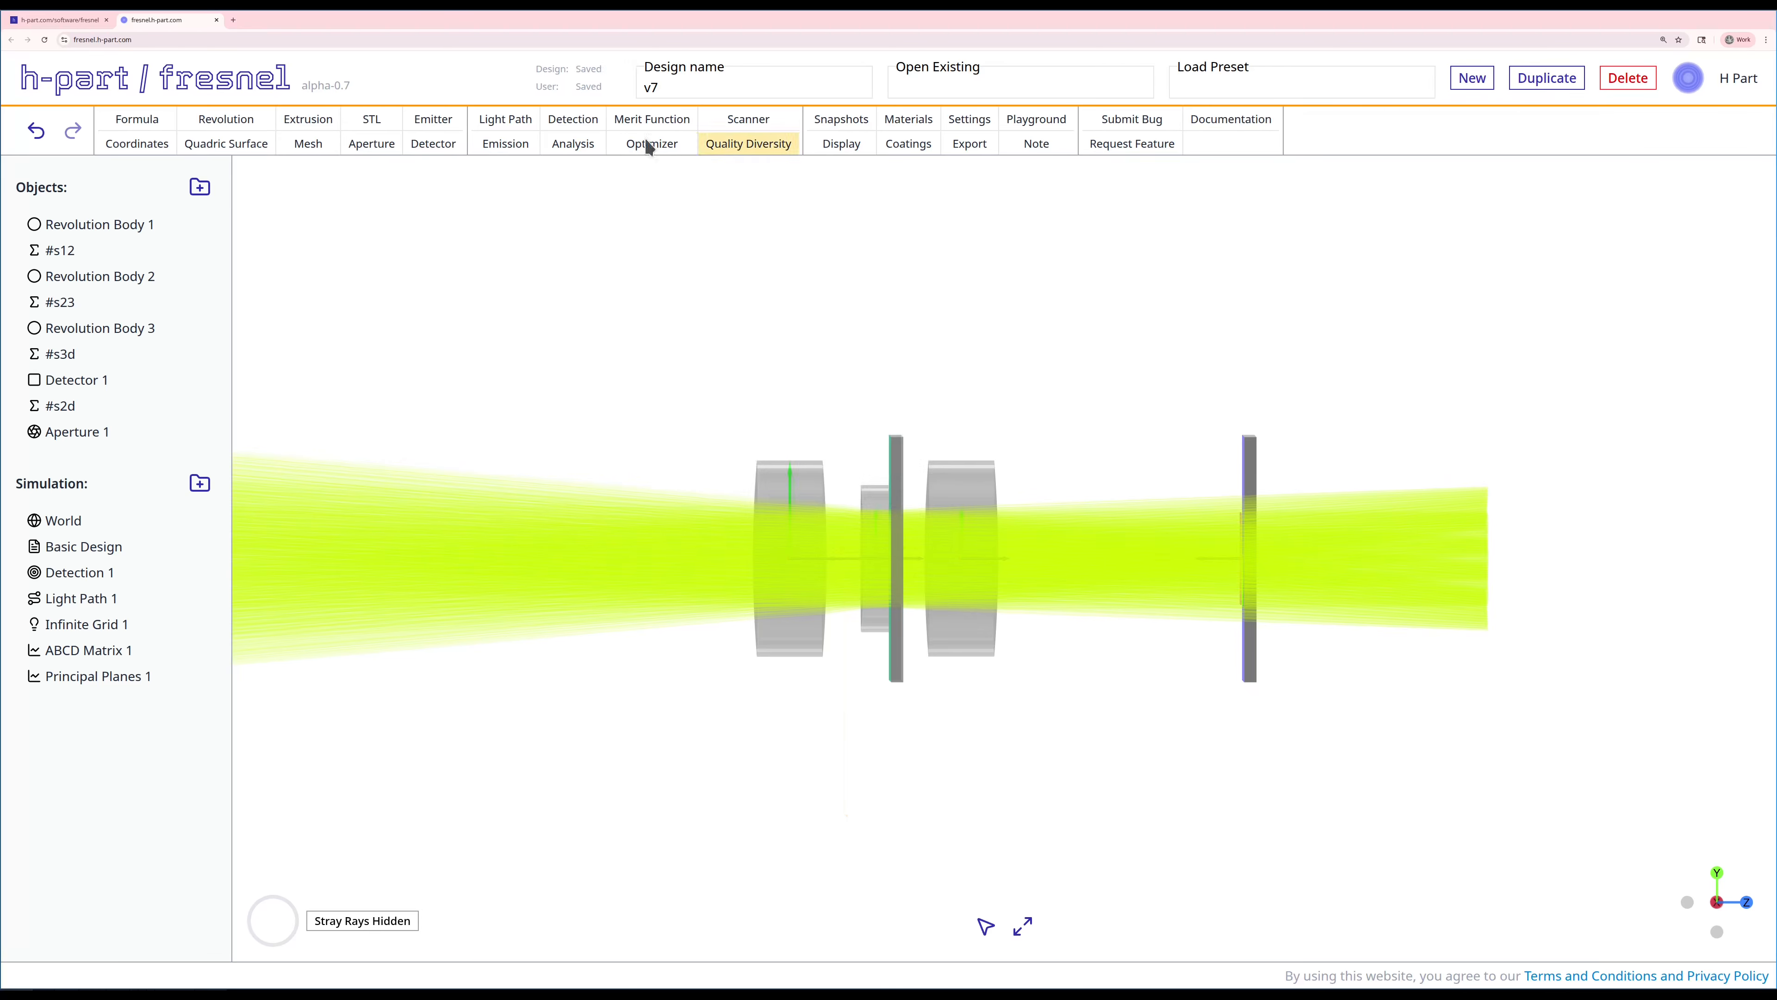
# Create a Working Paraxial F-Number analysis on Infinite Grid 1 with the Classical Paraxial pupil and run it to read the F/#.
pyautogui.click(597, 148)
pyautogui.scroll(-10, 387, 413)
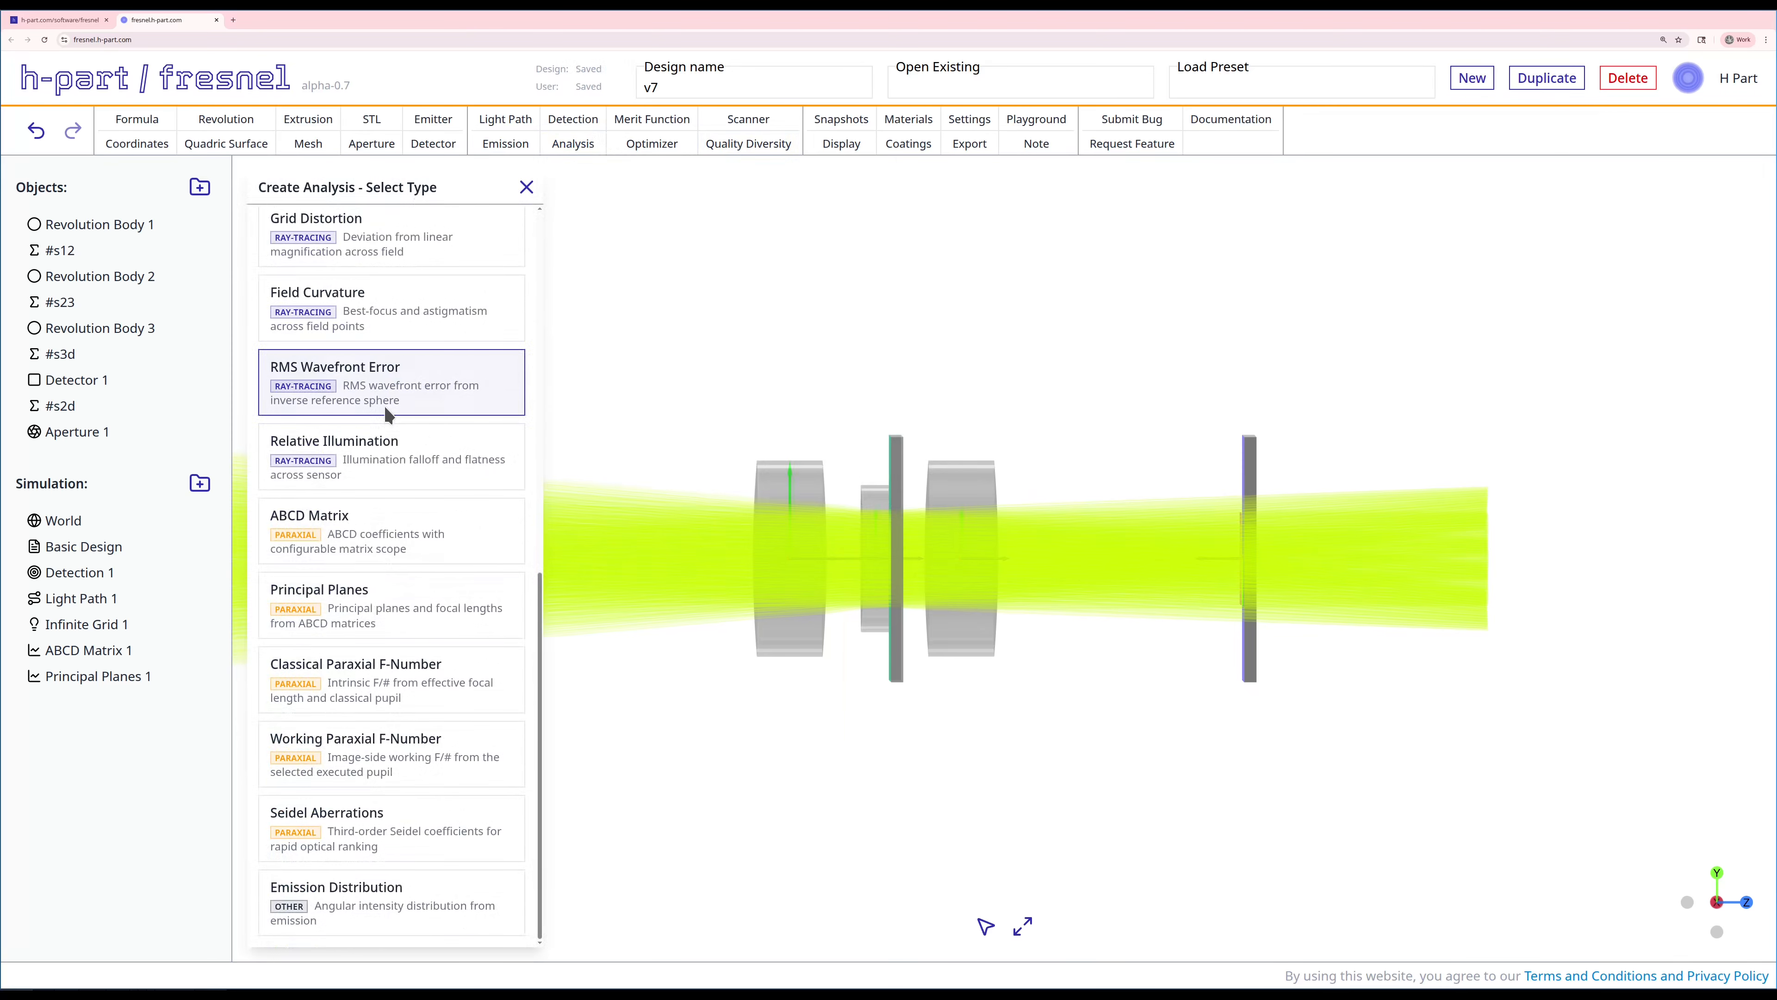
pyautogui.click(392, 753)
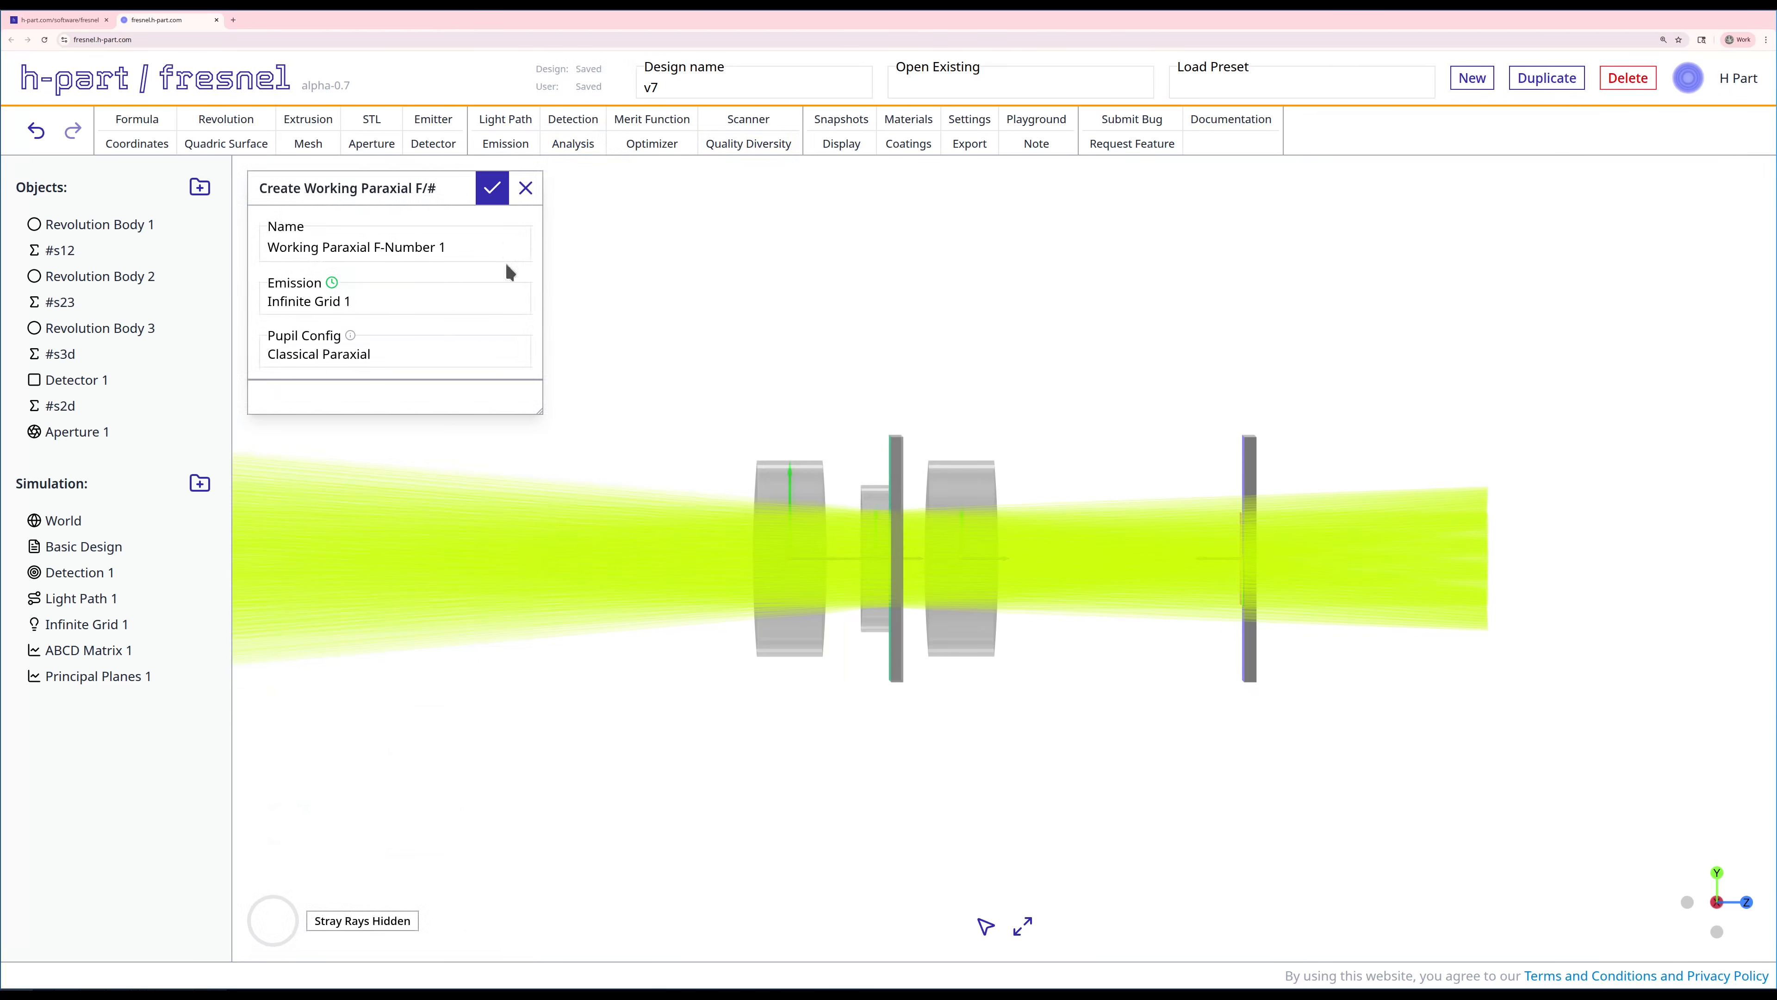
pyautogui.click(496, 195)
pyautogui.rightClick(120, 700)
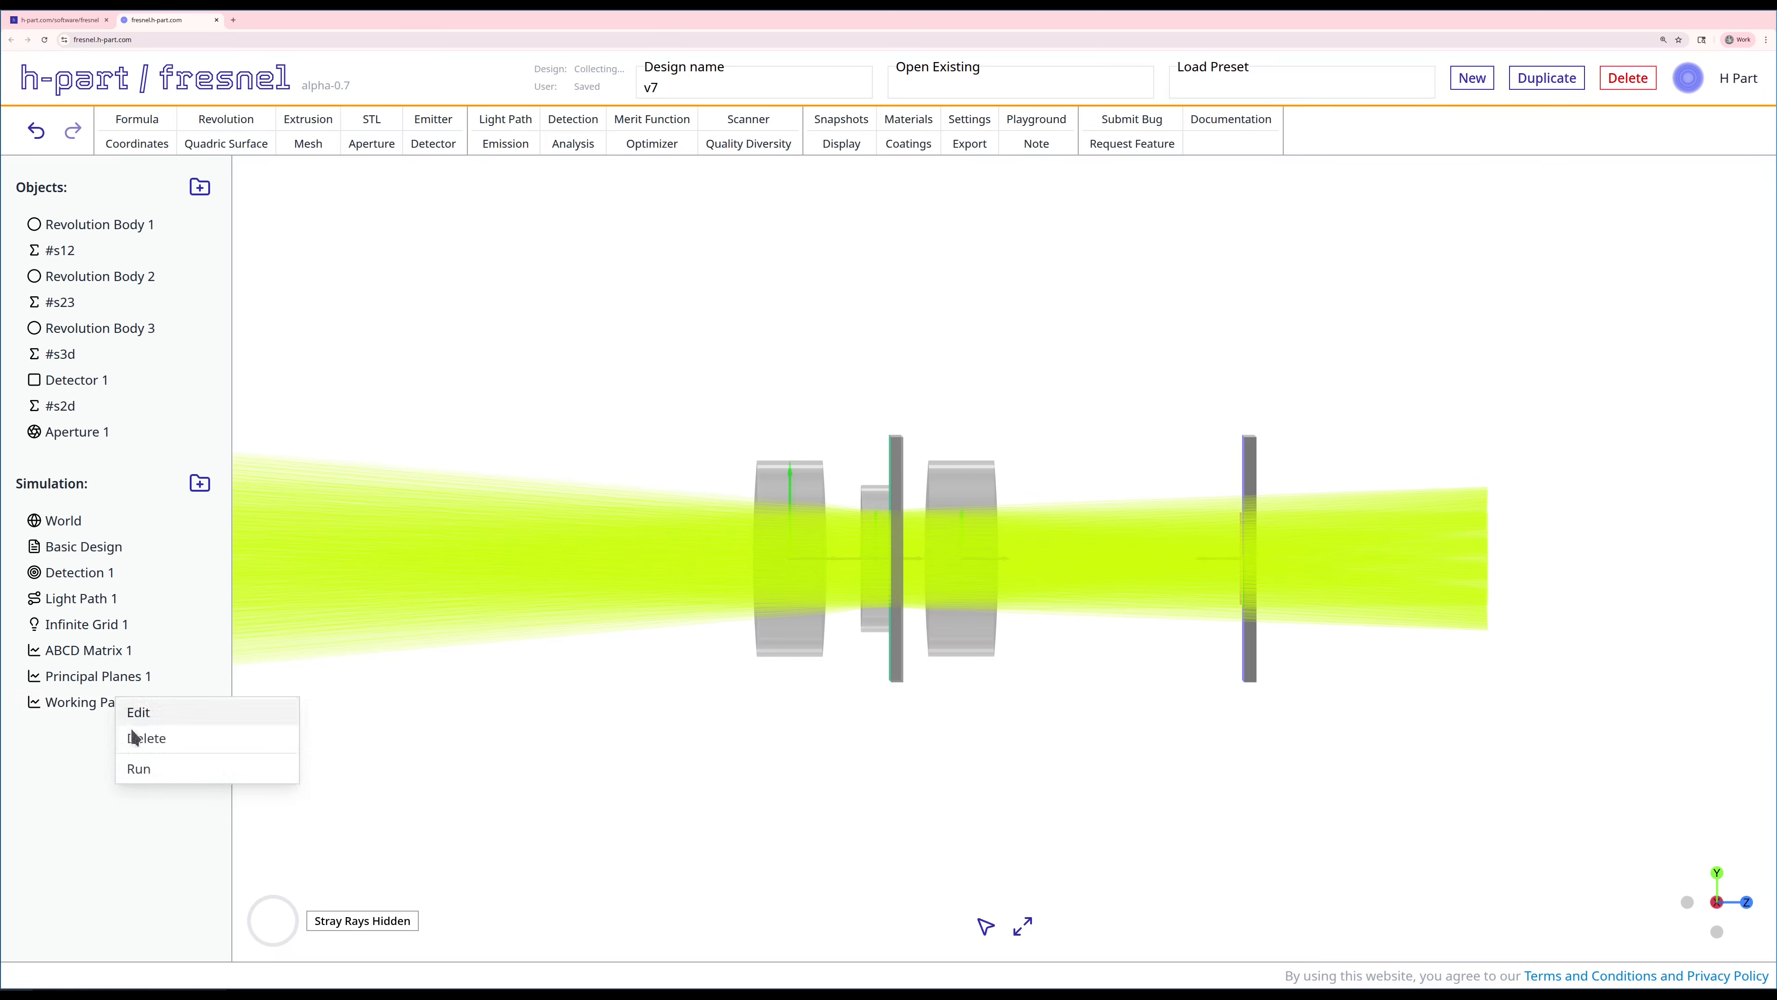
pyautogui.click(147, 769)
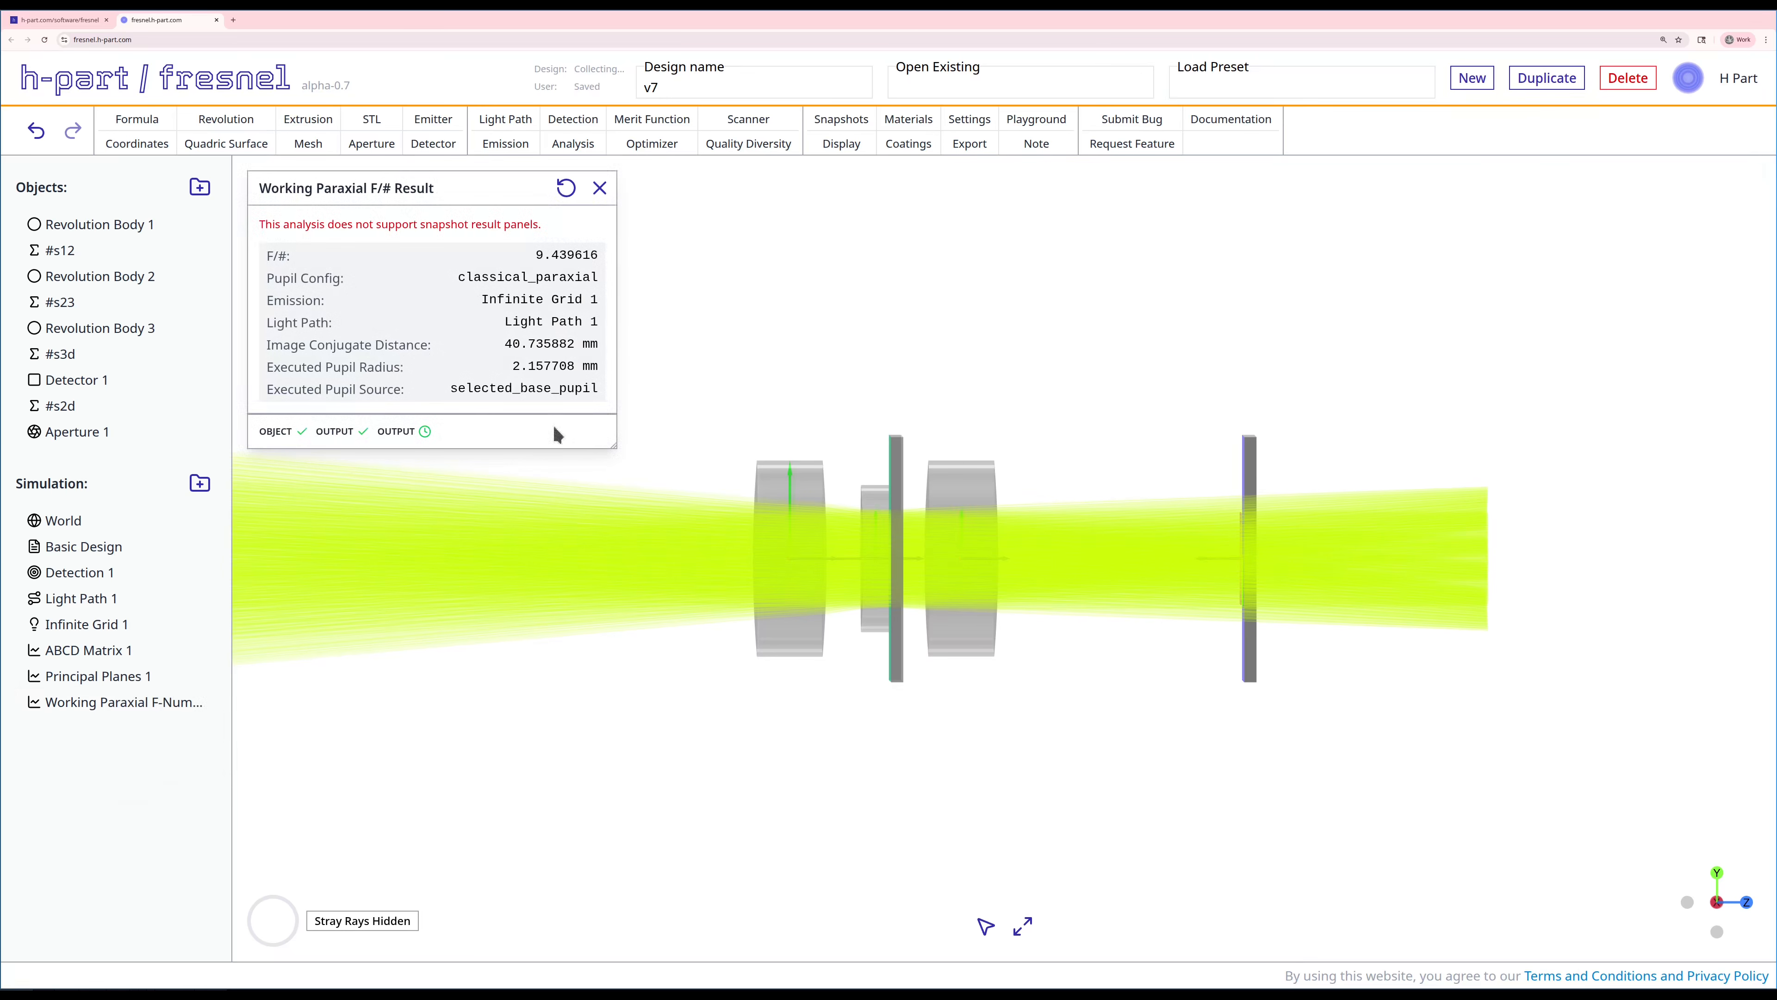
pyautogui.click(600, 190)
# Create a Seidel Aberrations analysis on Infinite Grid 1 with output in waves and run it to review the coefficients.
pyautogui.click(574, 143)
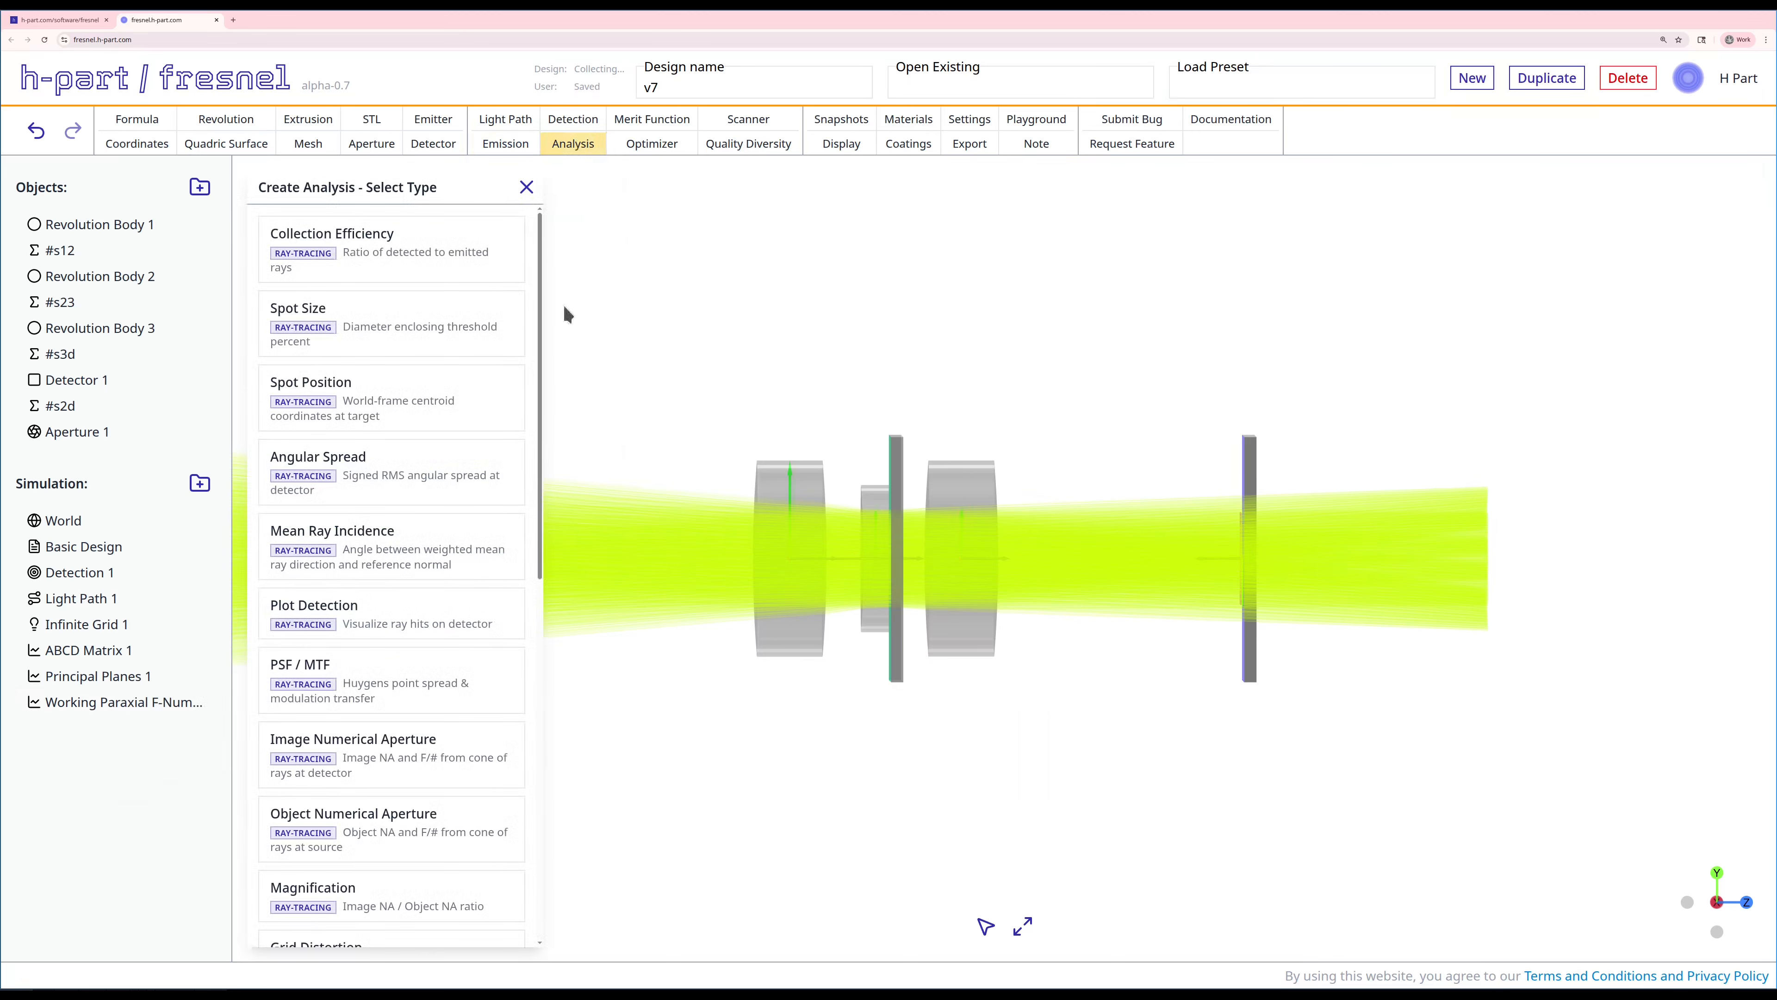
pyautogui.scroll(-10, 444, 533)
pyautogui.click(436, 833)
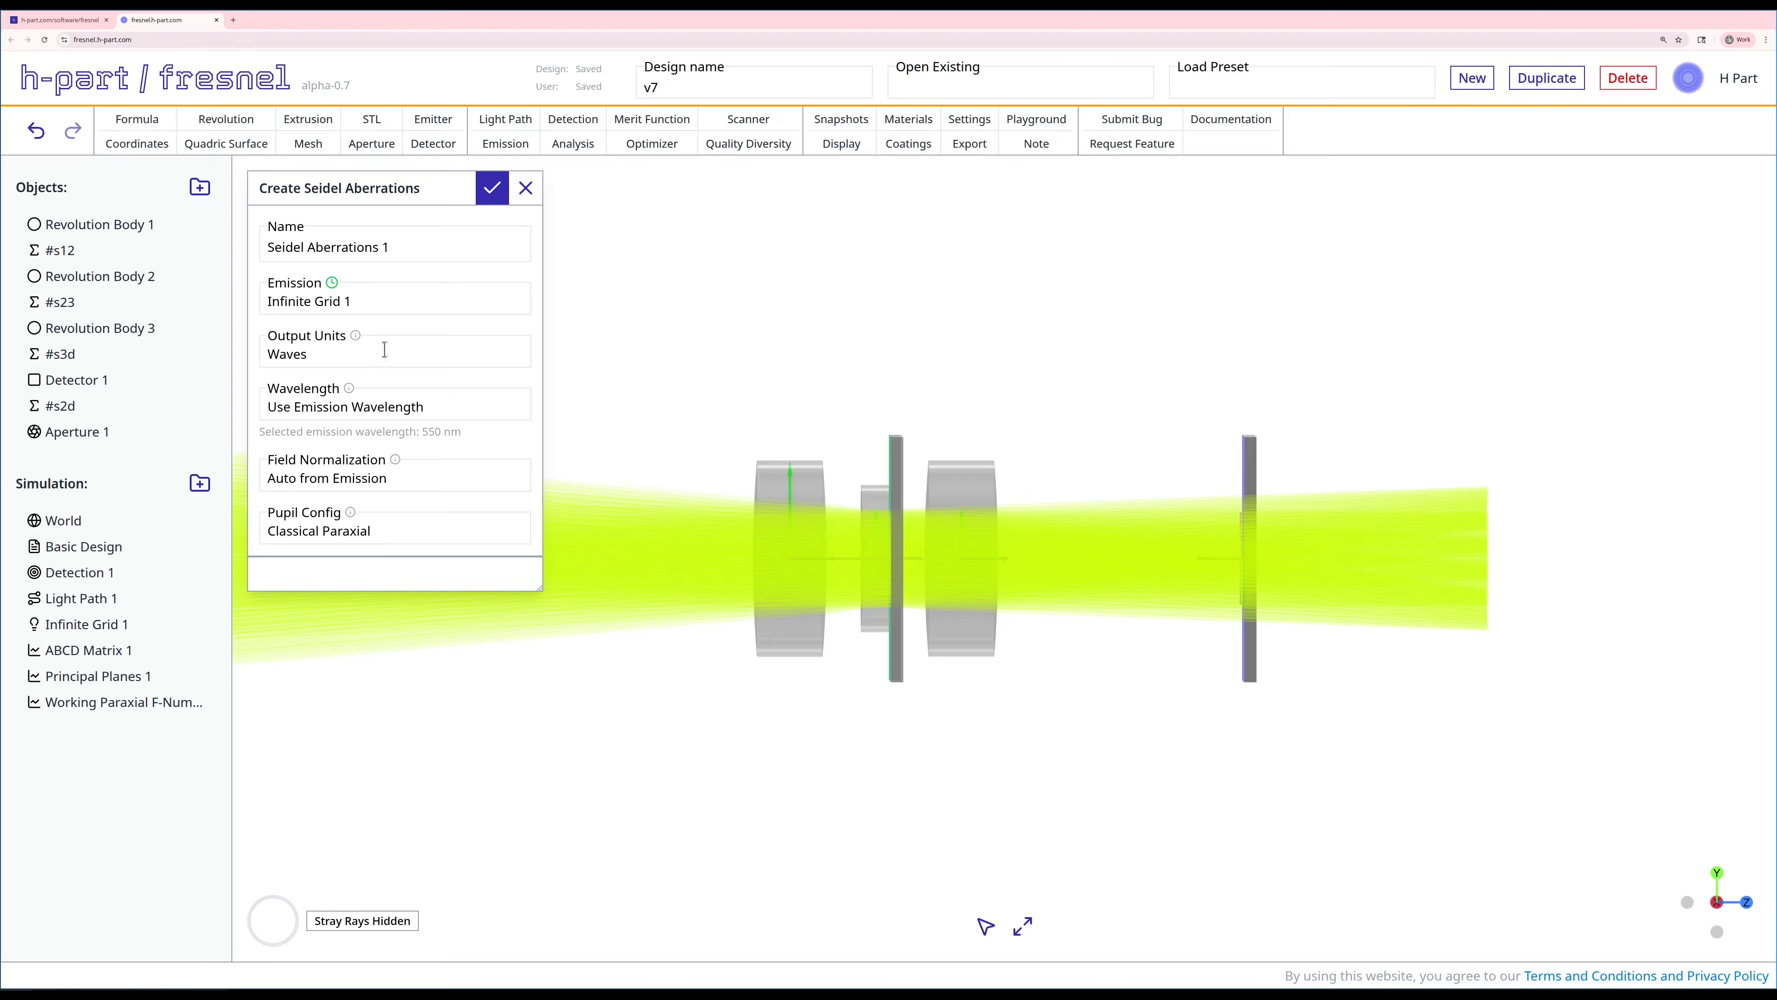
pyautogui.click(493, 198)
pyautogui.rightClick(144, 724)
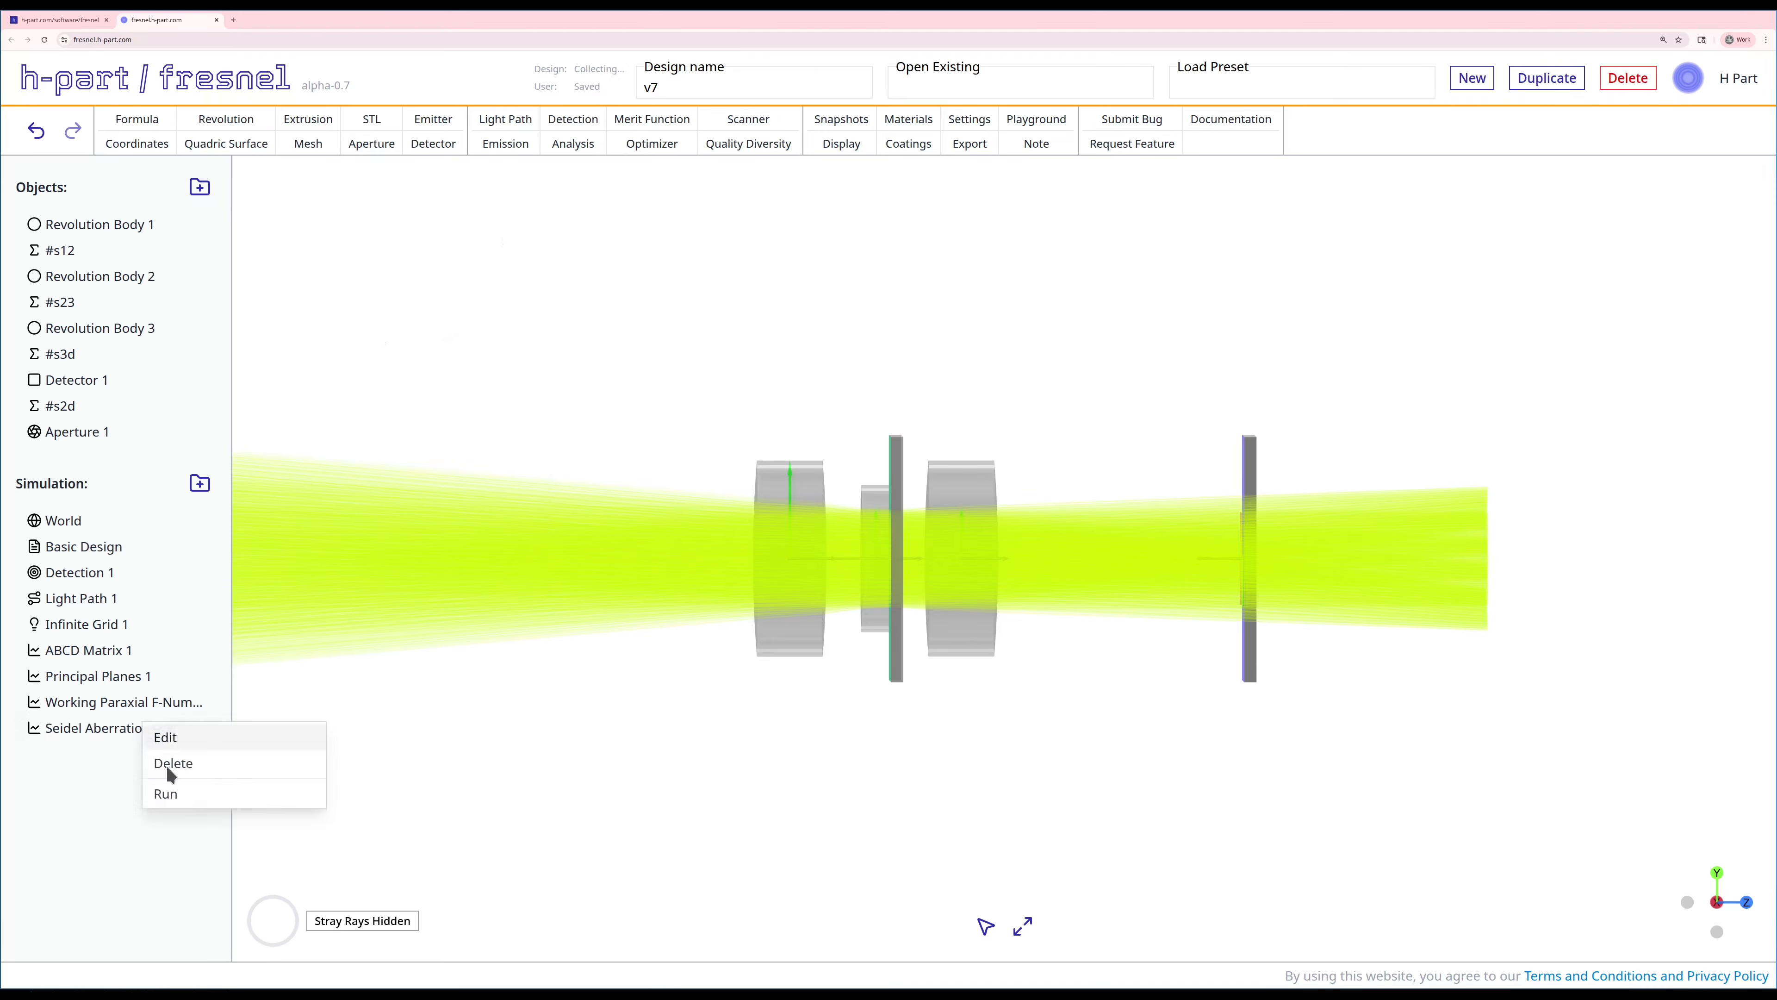
pyautogui.click(186, 798)
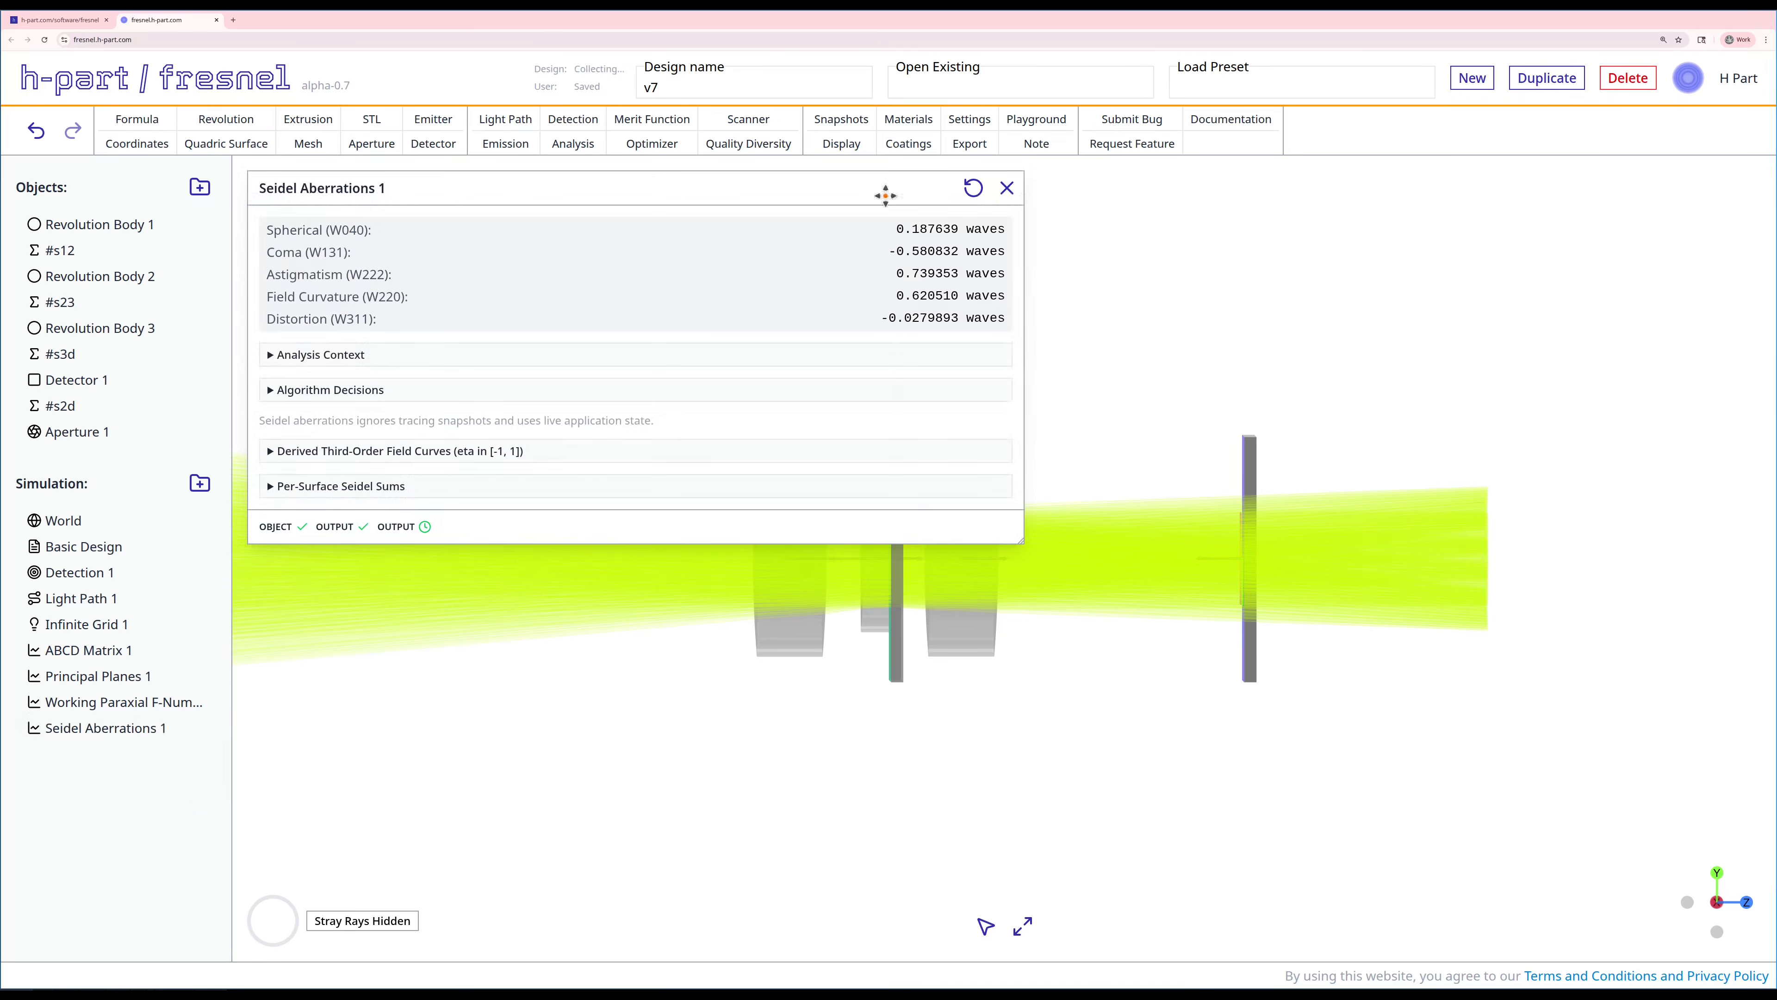
pyautogui.click(1007, 187)
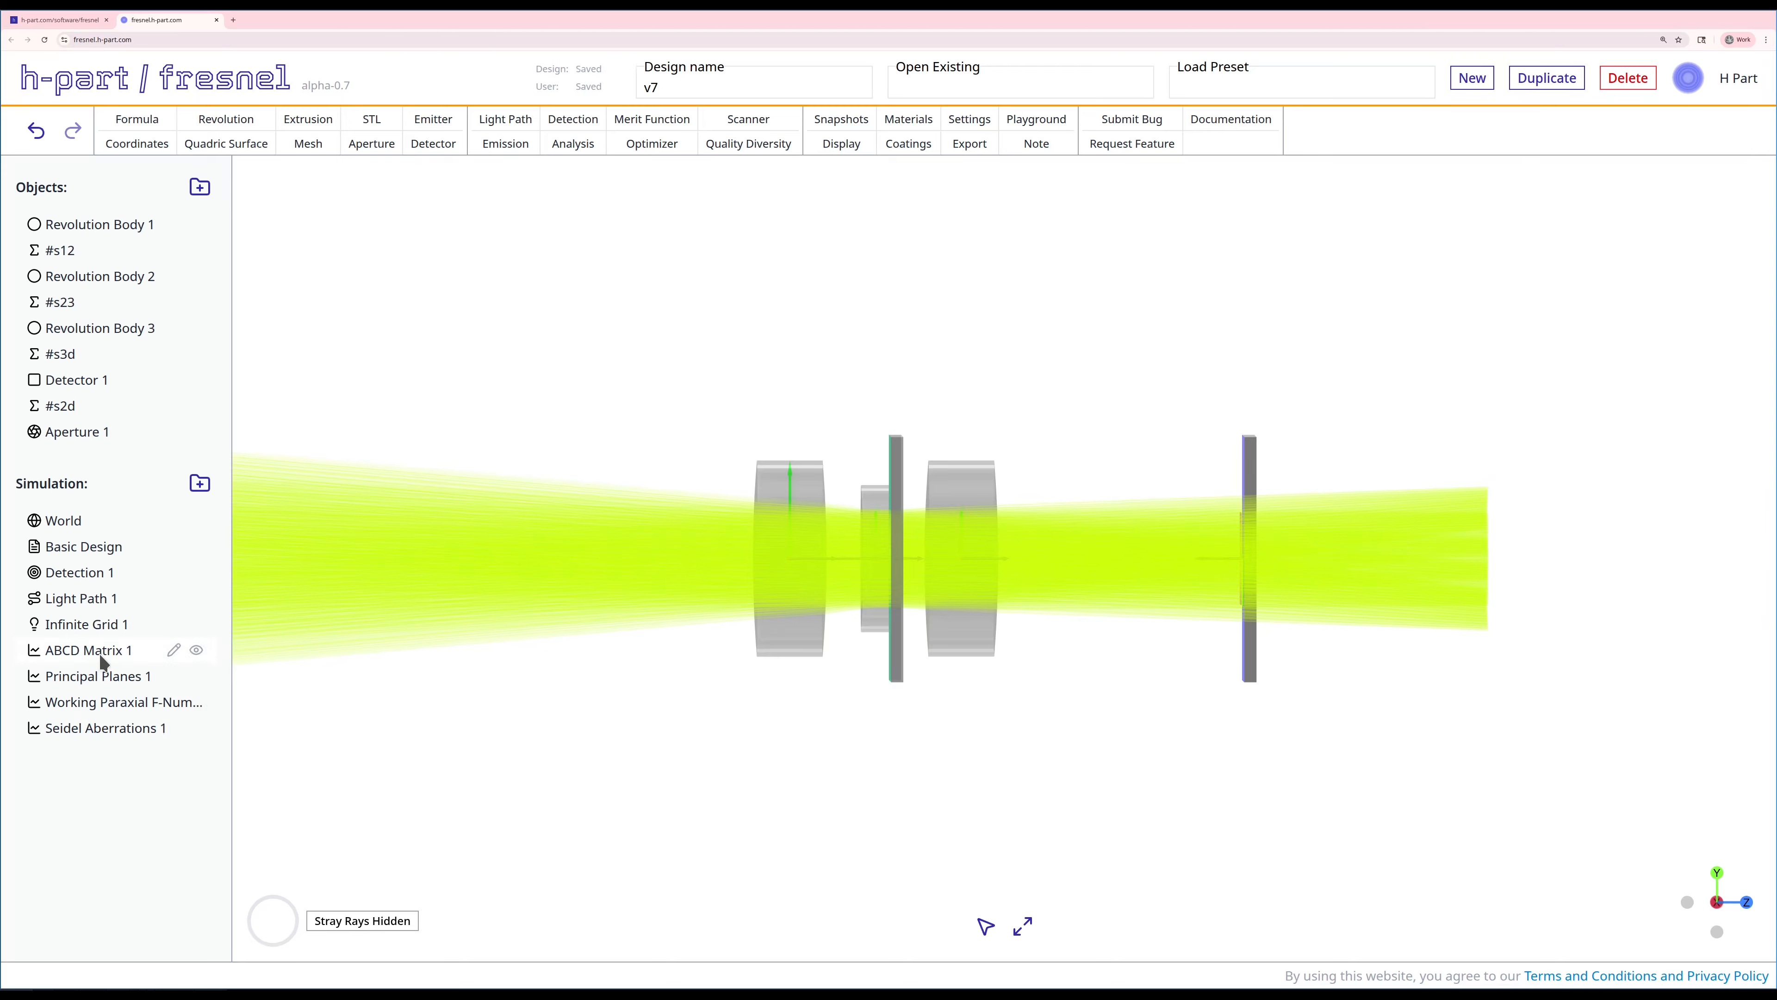
# Start a merit function with ABCD Matrix 1/abcd_a, Principal Planes 1/effective_focal_length_mm and Working Paraxial F-Number 1/f_number as targets.
pyautogui.click(619, 125)
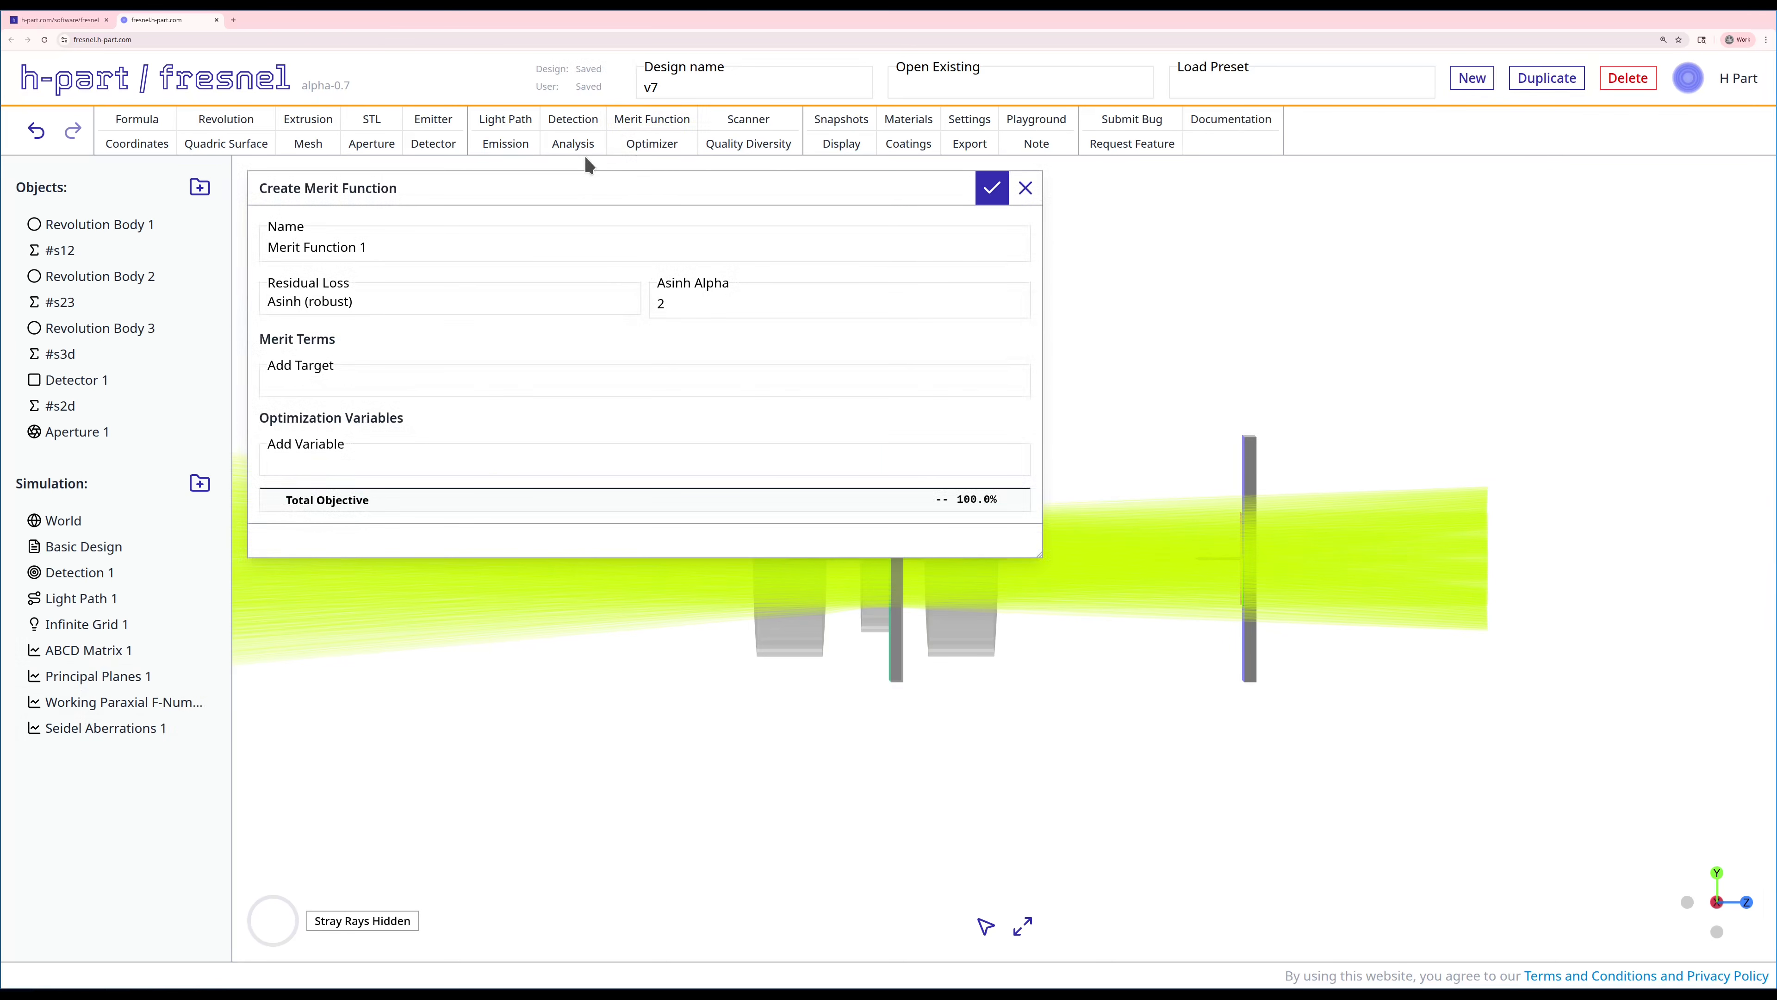
pyautogui.click(362, 386)
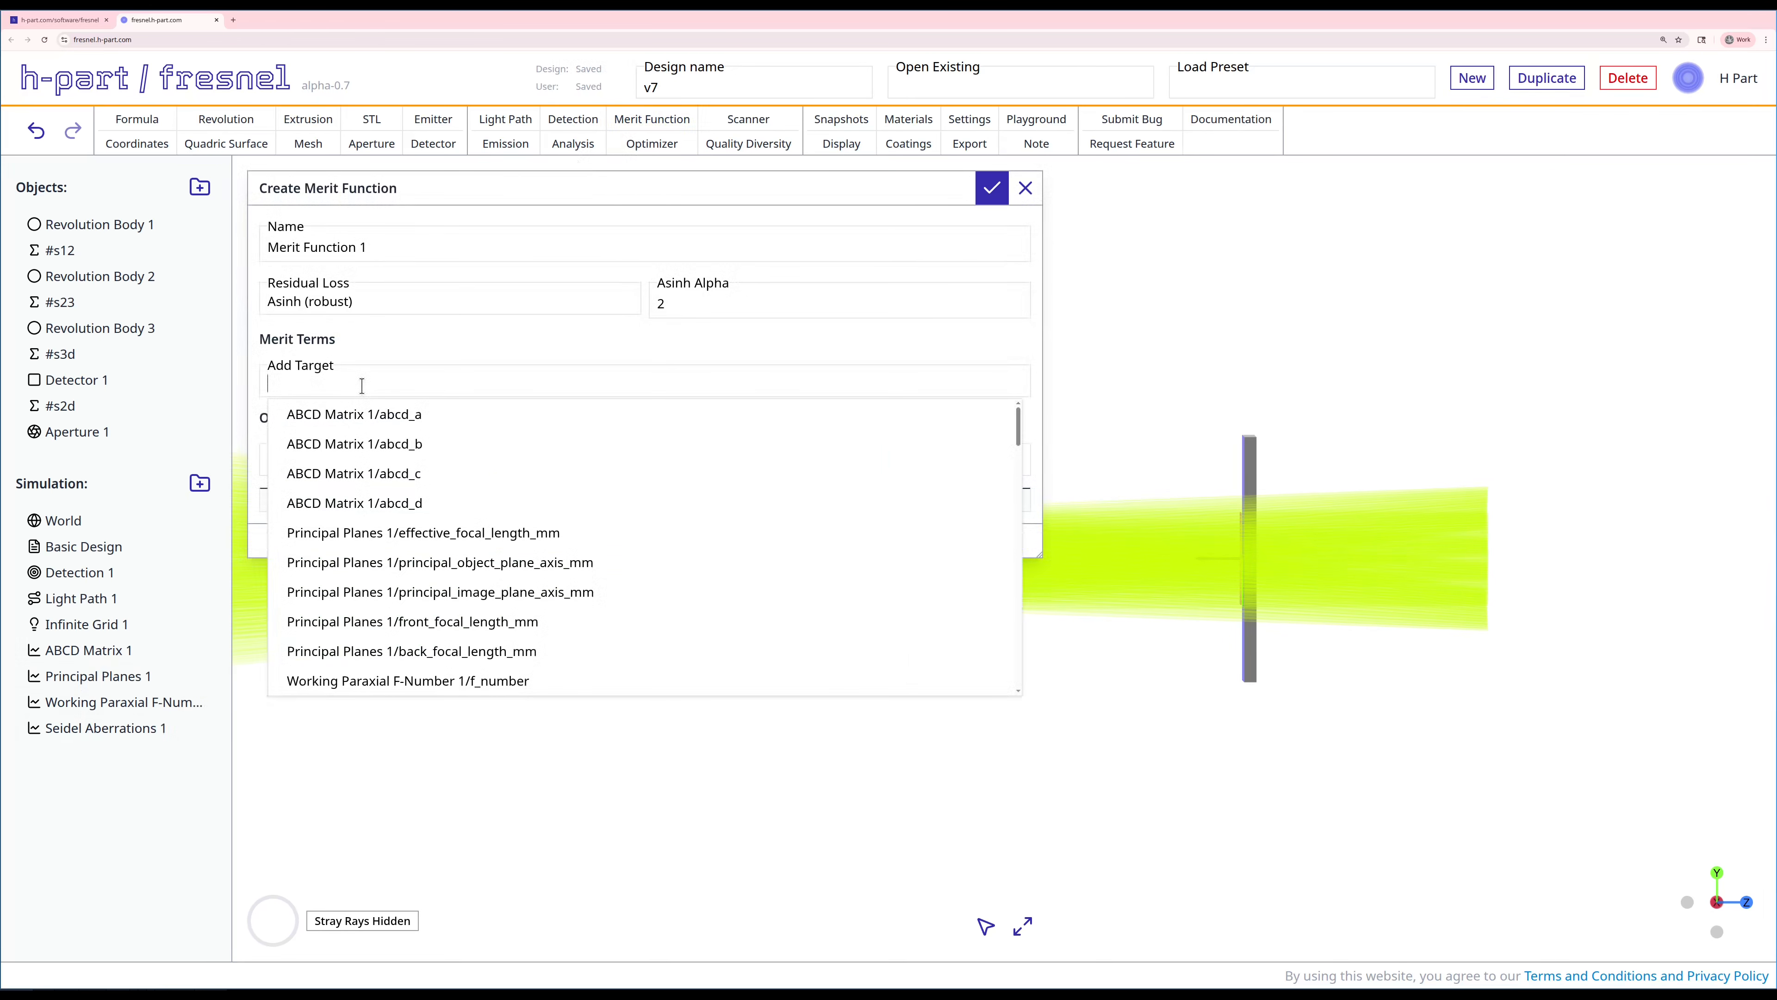
pyautogui.click(371, 417)
pyautogui.click(359, 379)
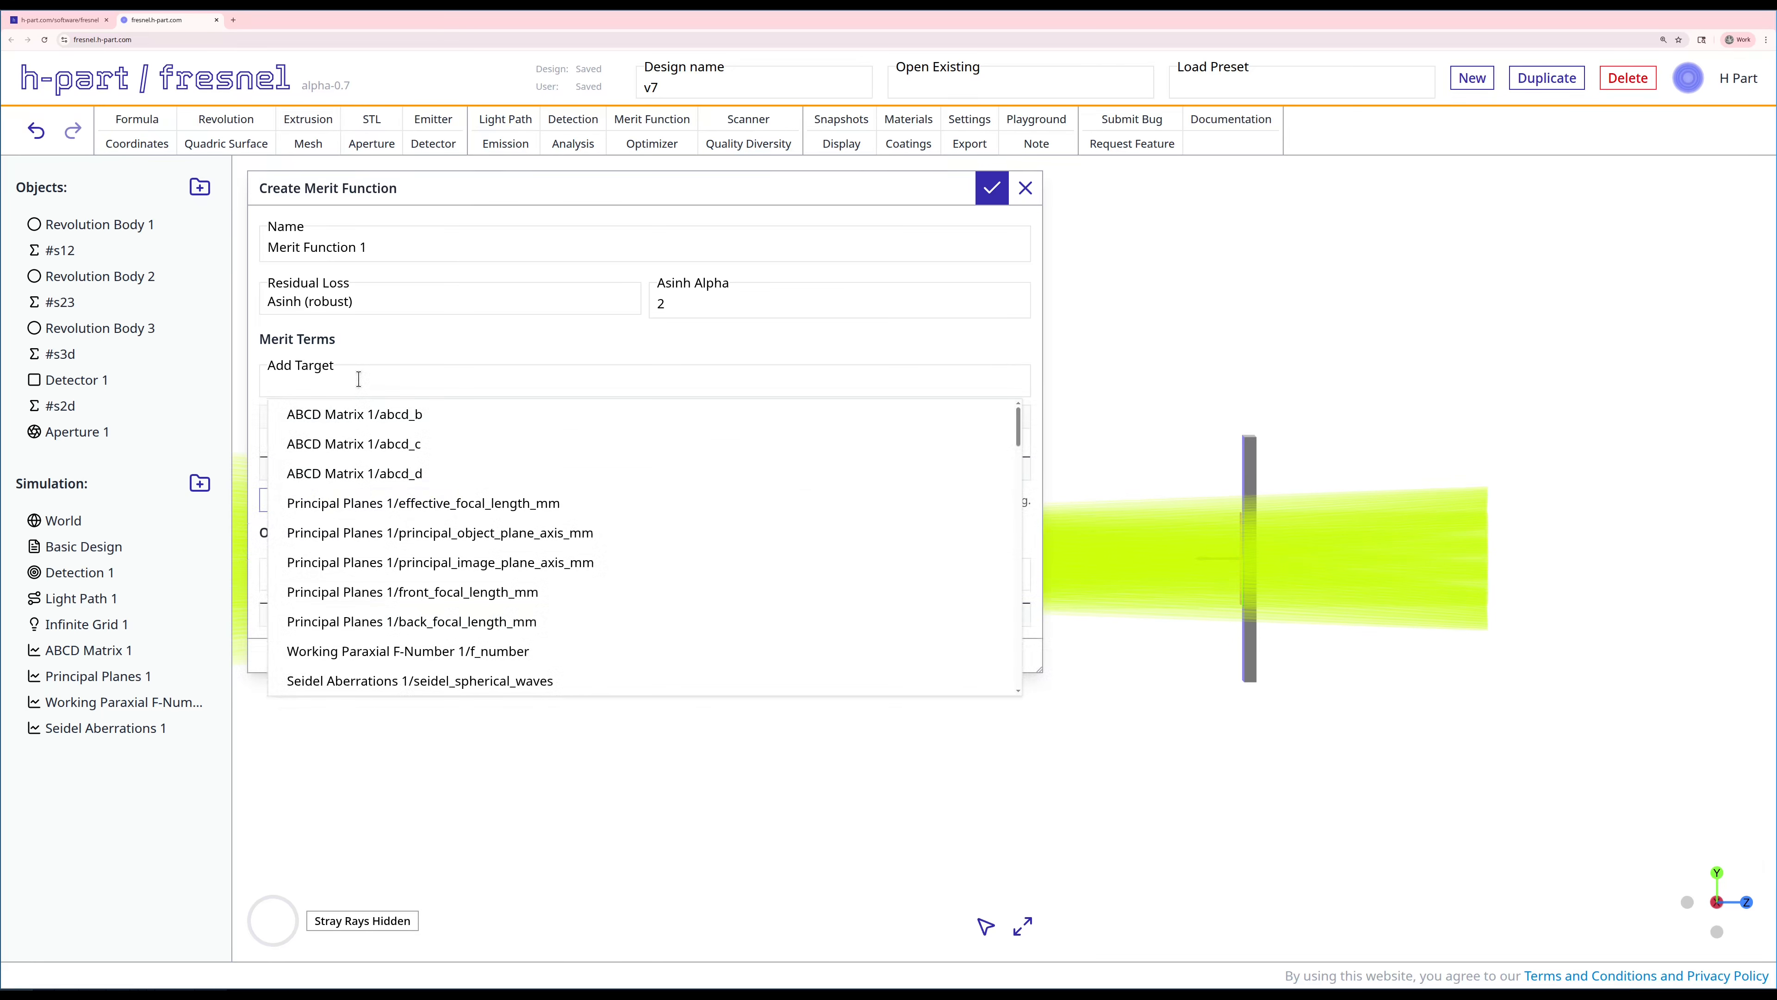
pyautogui.click(362, 505)
pyautogui.click(366, 386)
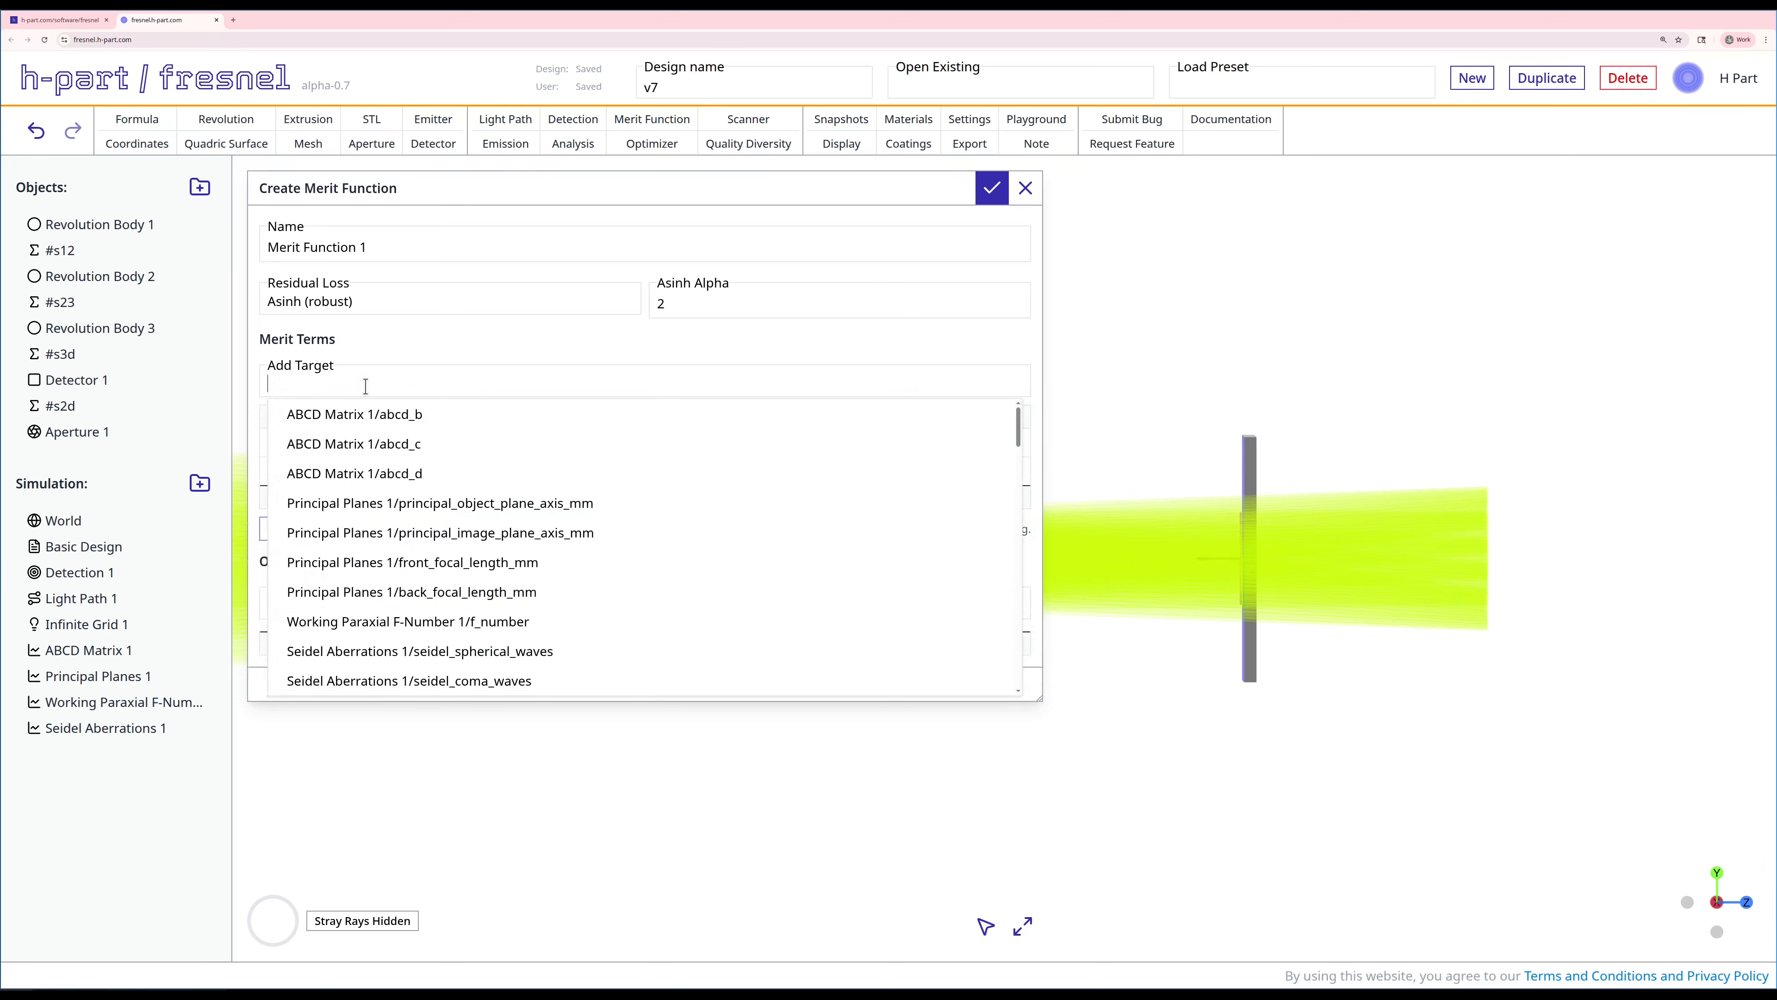
pyautogui.click(345, 621)
# Add the Seidel distortion, spherical, coma, astigmatism and field curvature coefficients in waves as merit function targets.
pyautogui.click(336, 382)
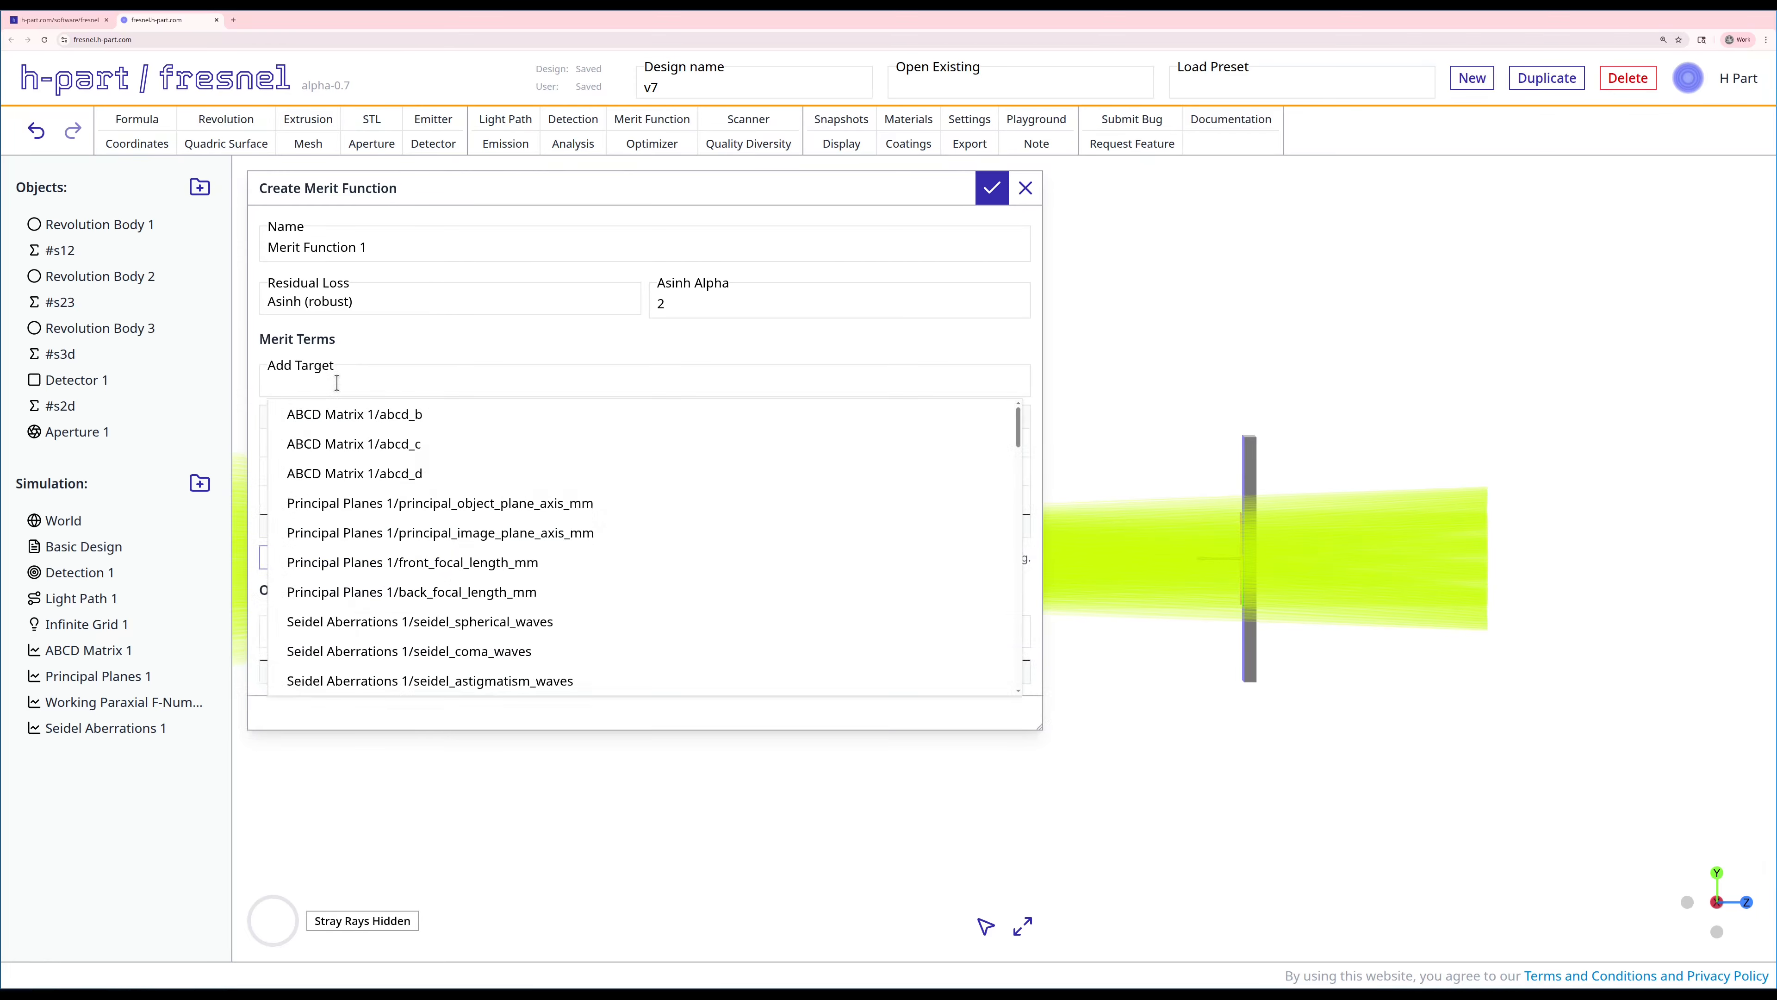
pyautogui.write('sedi')
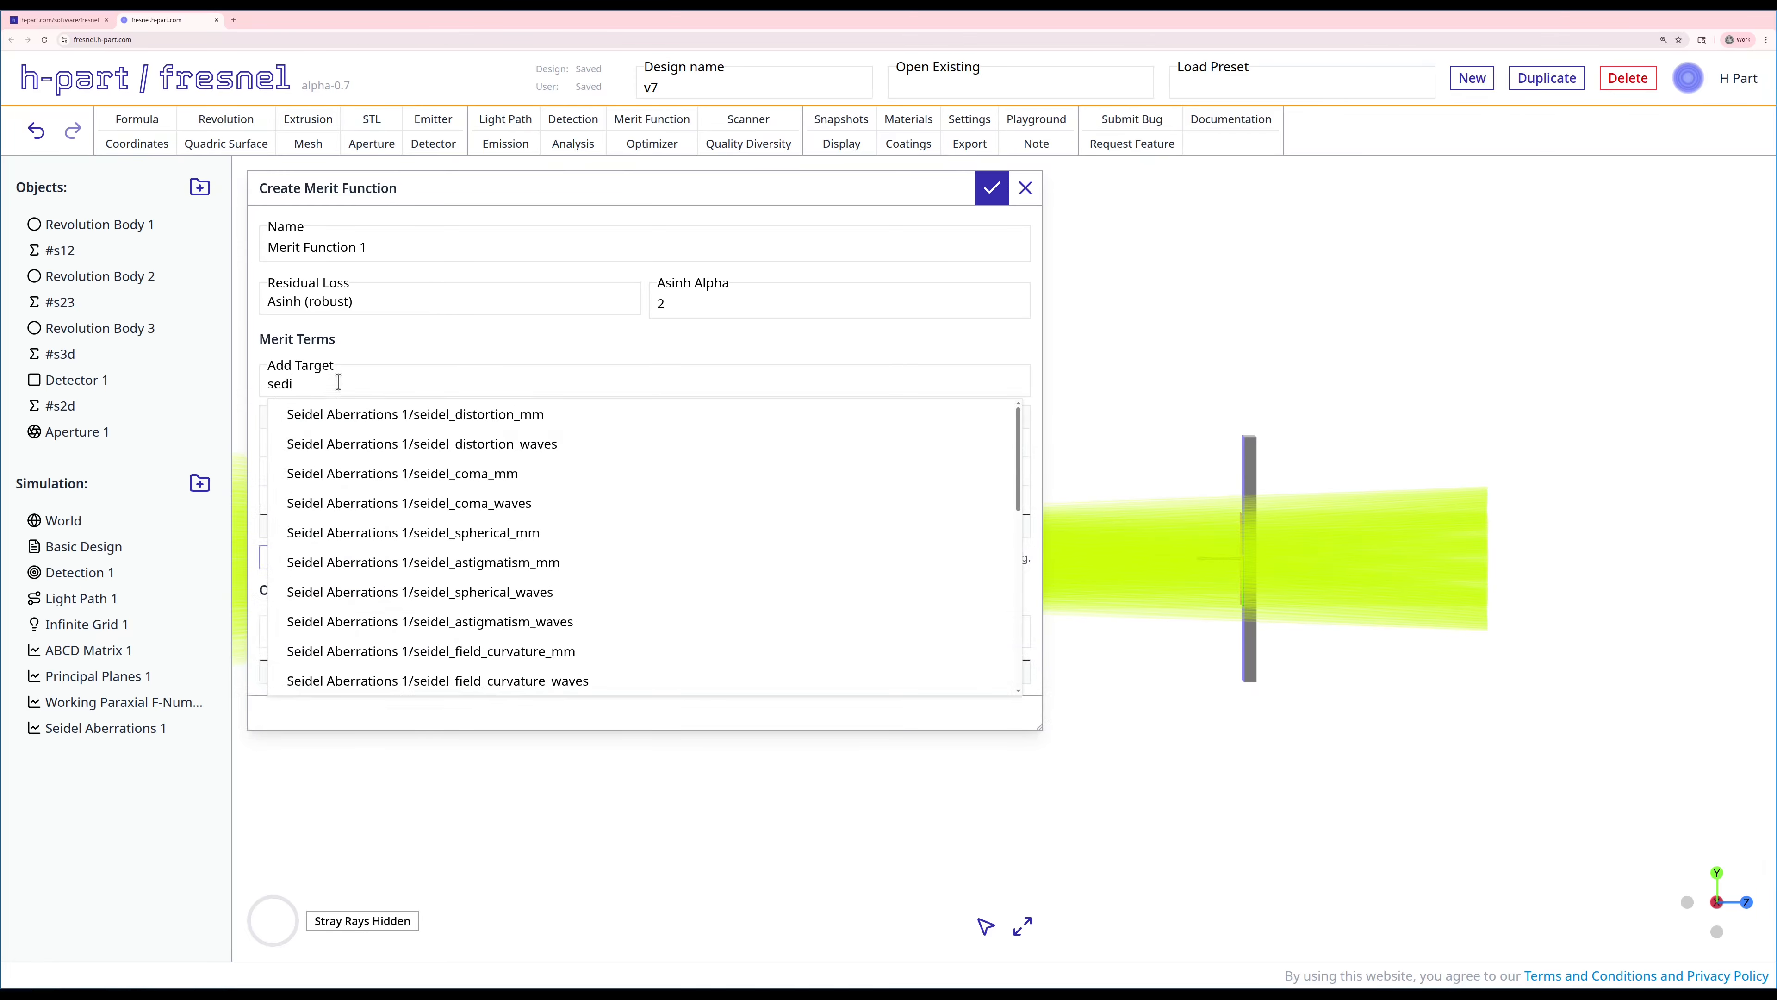
pyautogui.click(454, 450)
pyautogui.click(372, 382)
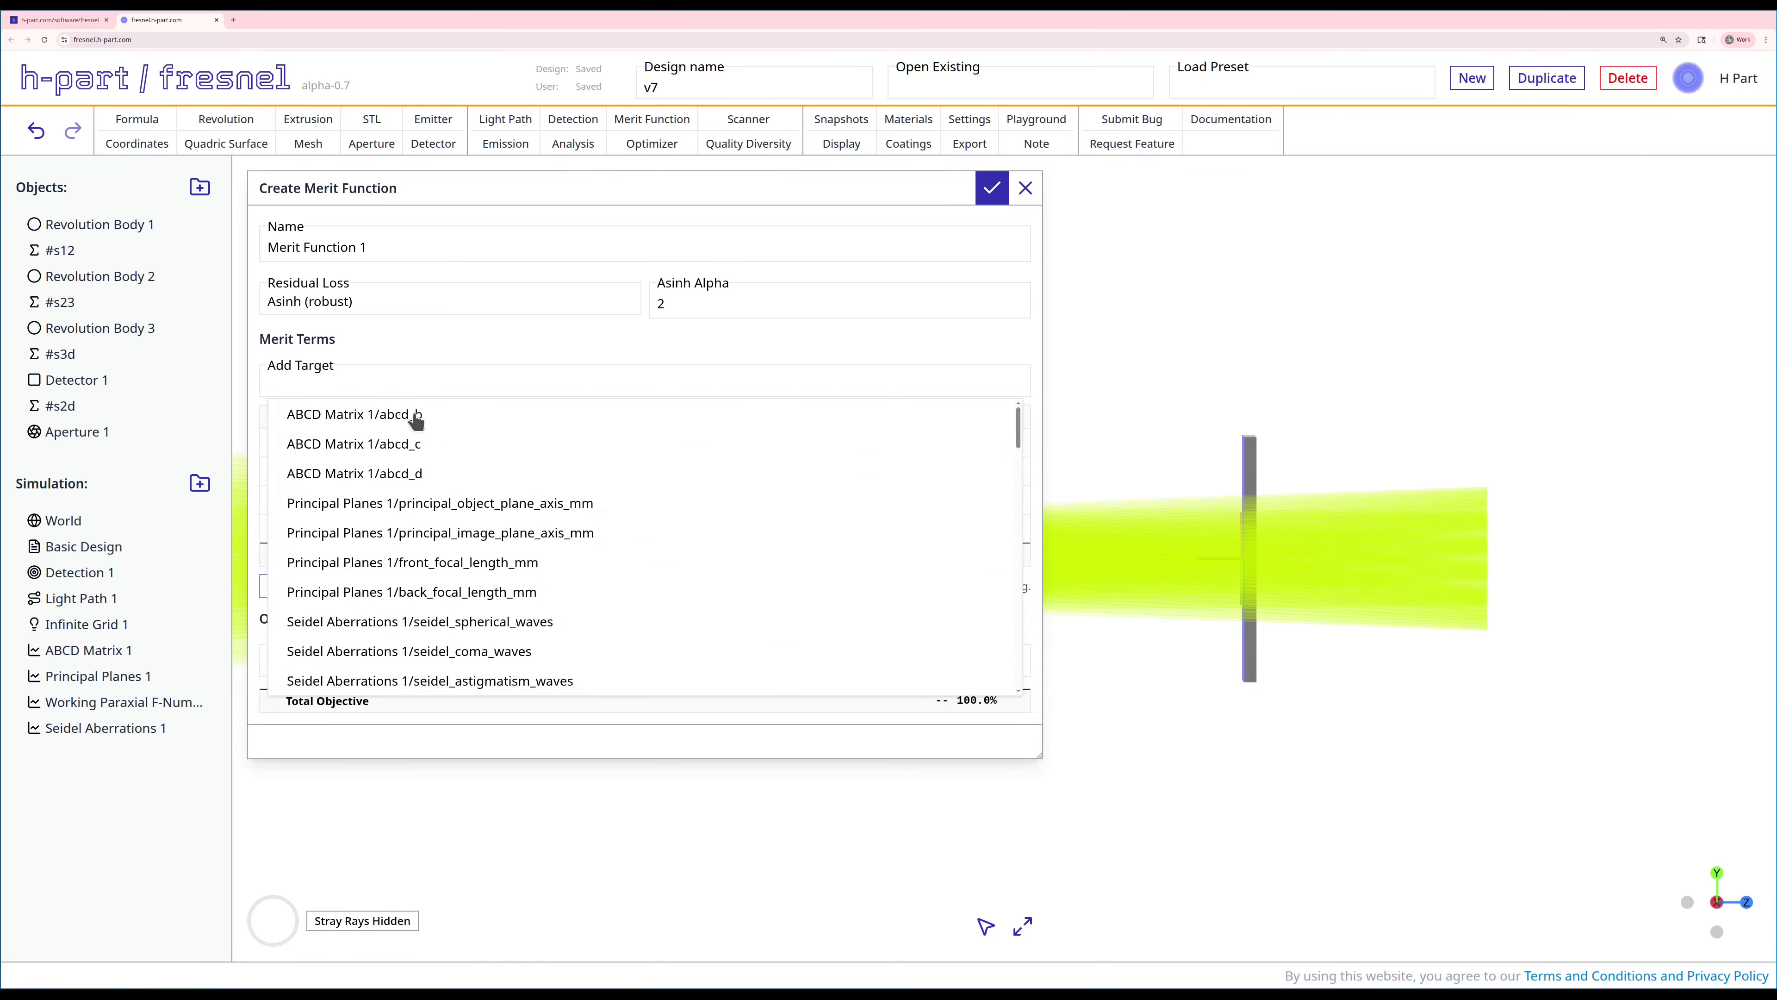
pyautogui.click(459, 622)
pyautogui.click(391, 382)
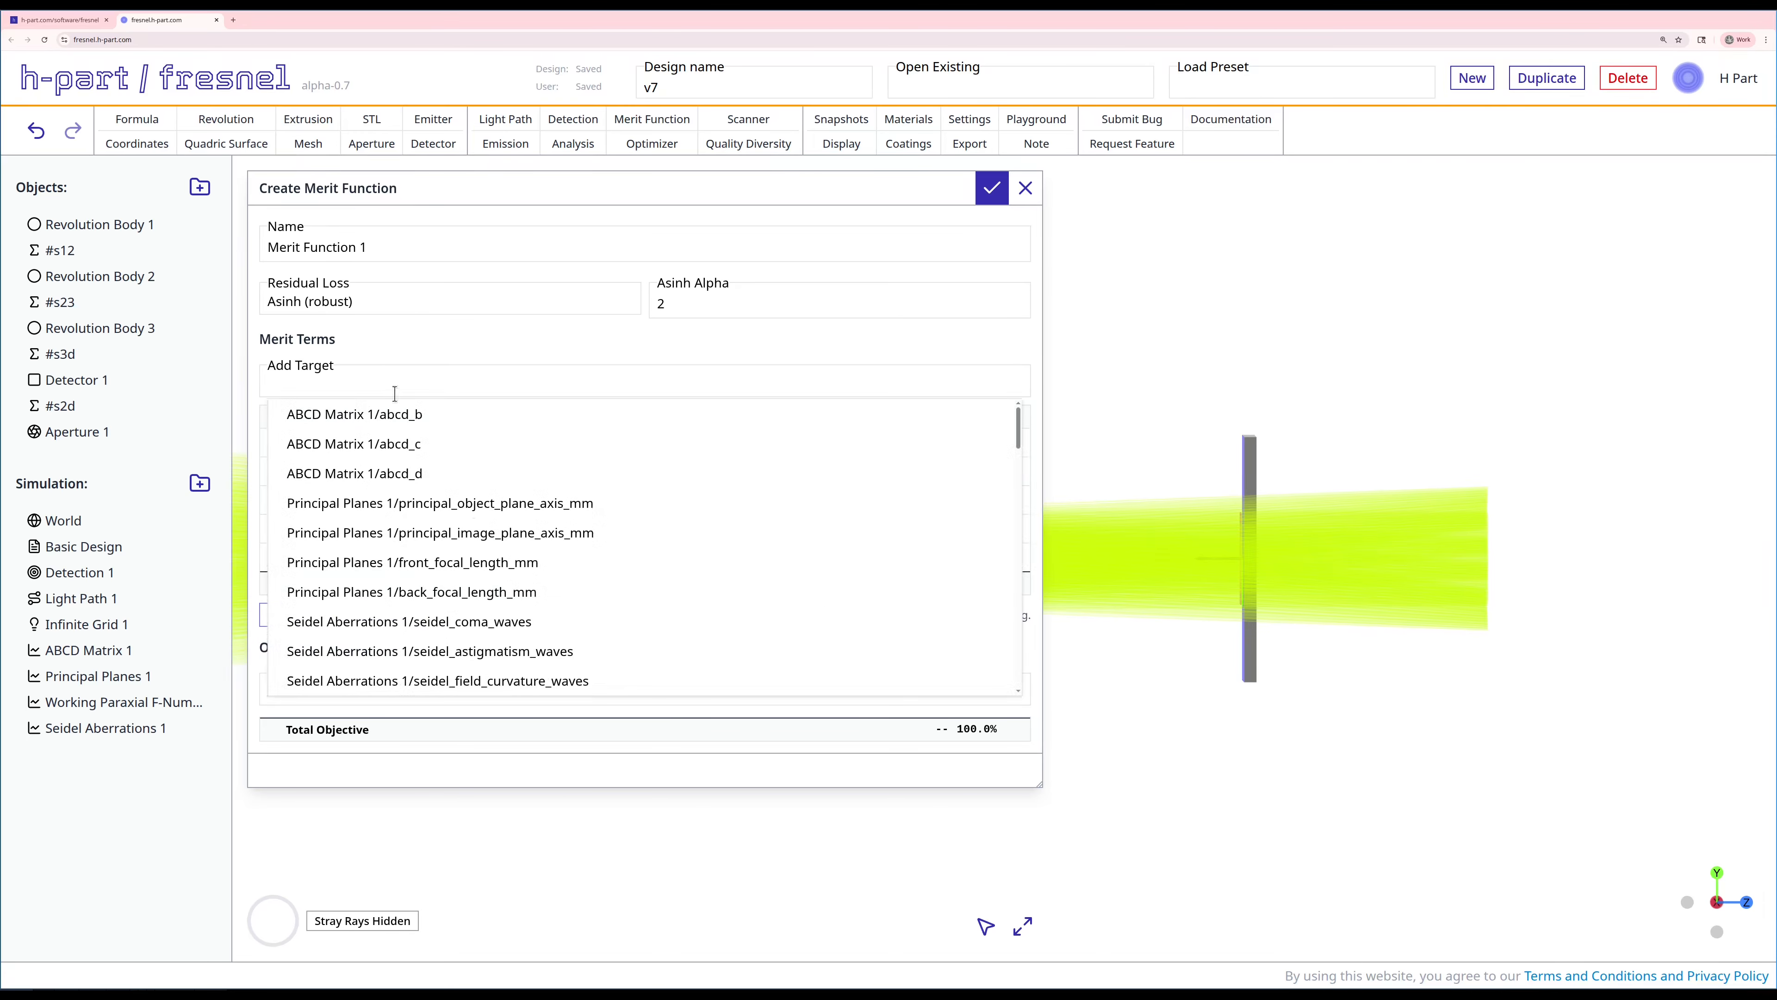
pyautogui.click(484, 621)
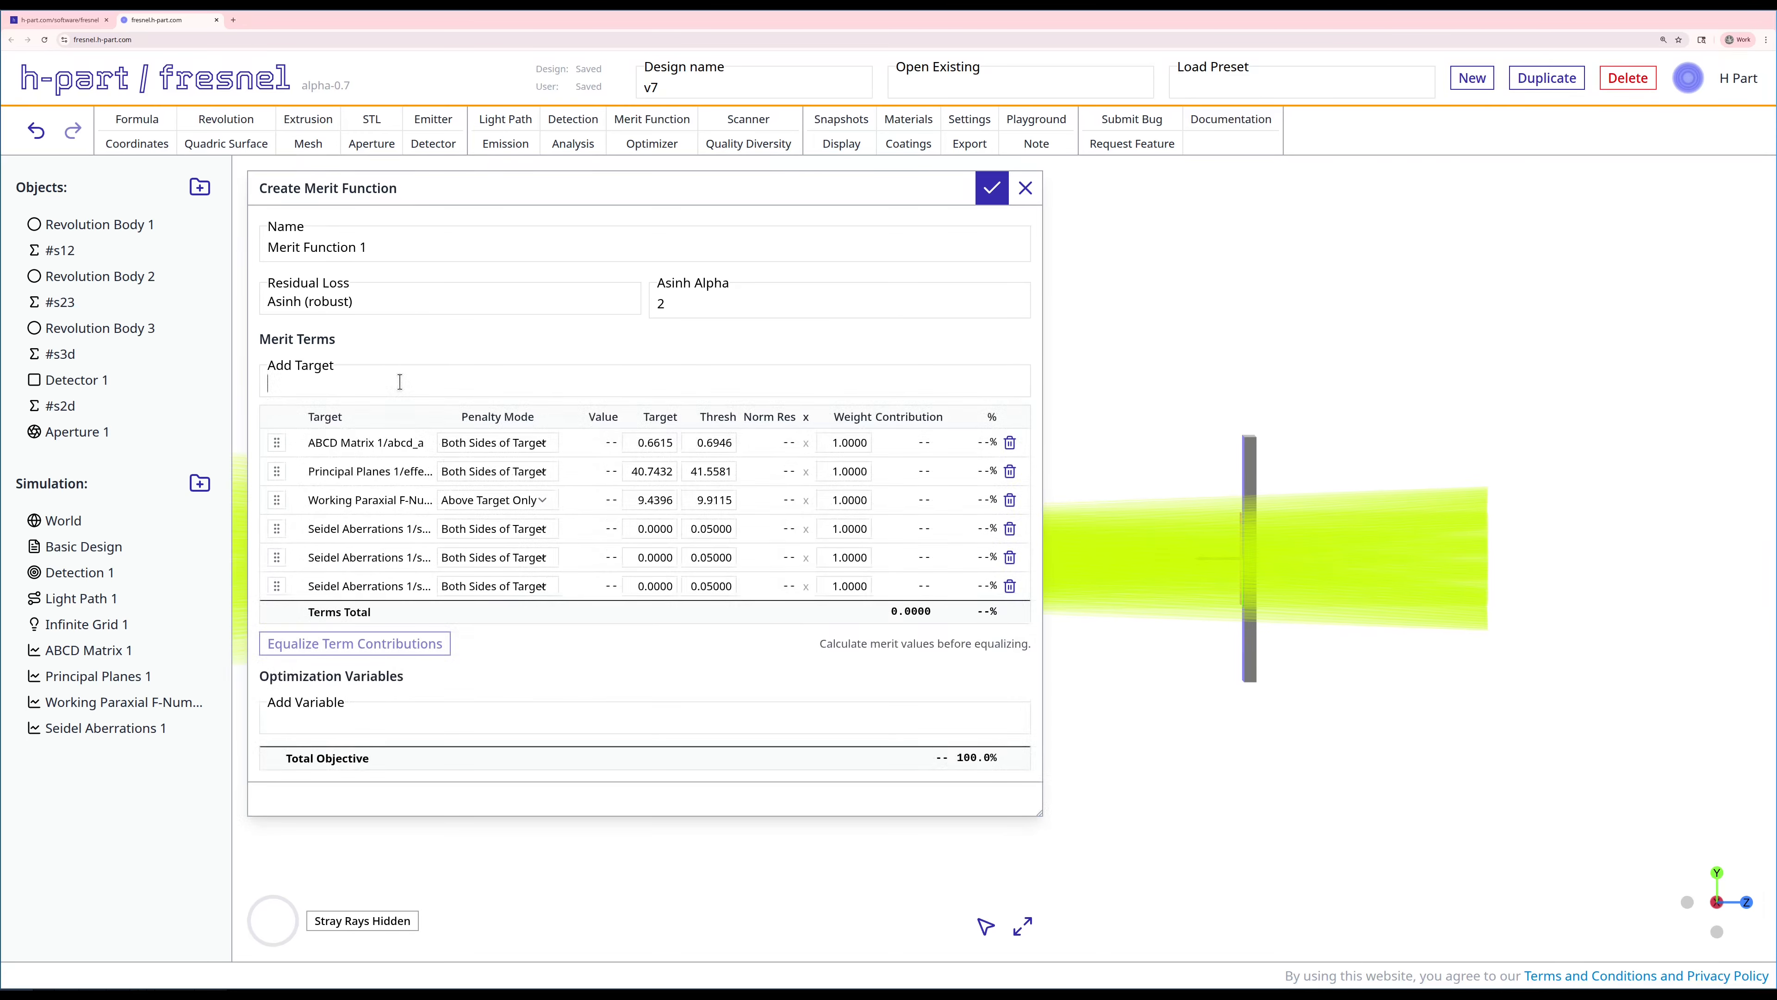
pyautogui.click(400, 383)
pyautogui.click(518, 623)
pyautogui.click(397, 383)
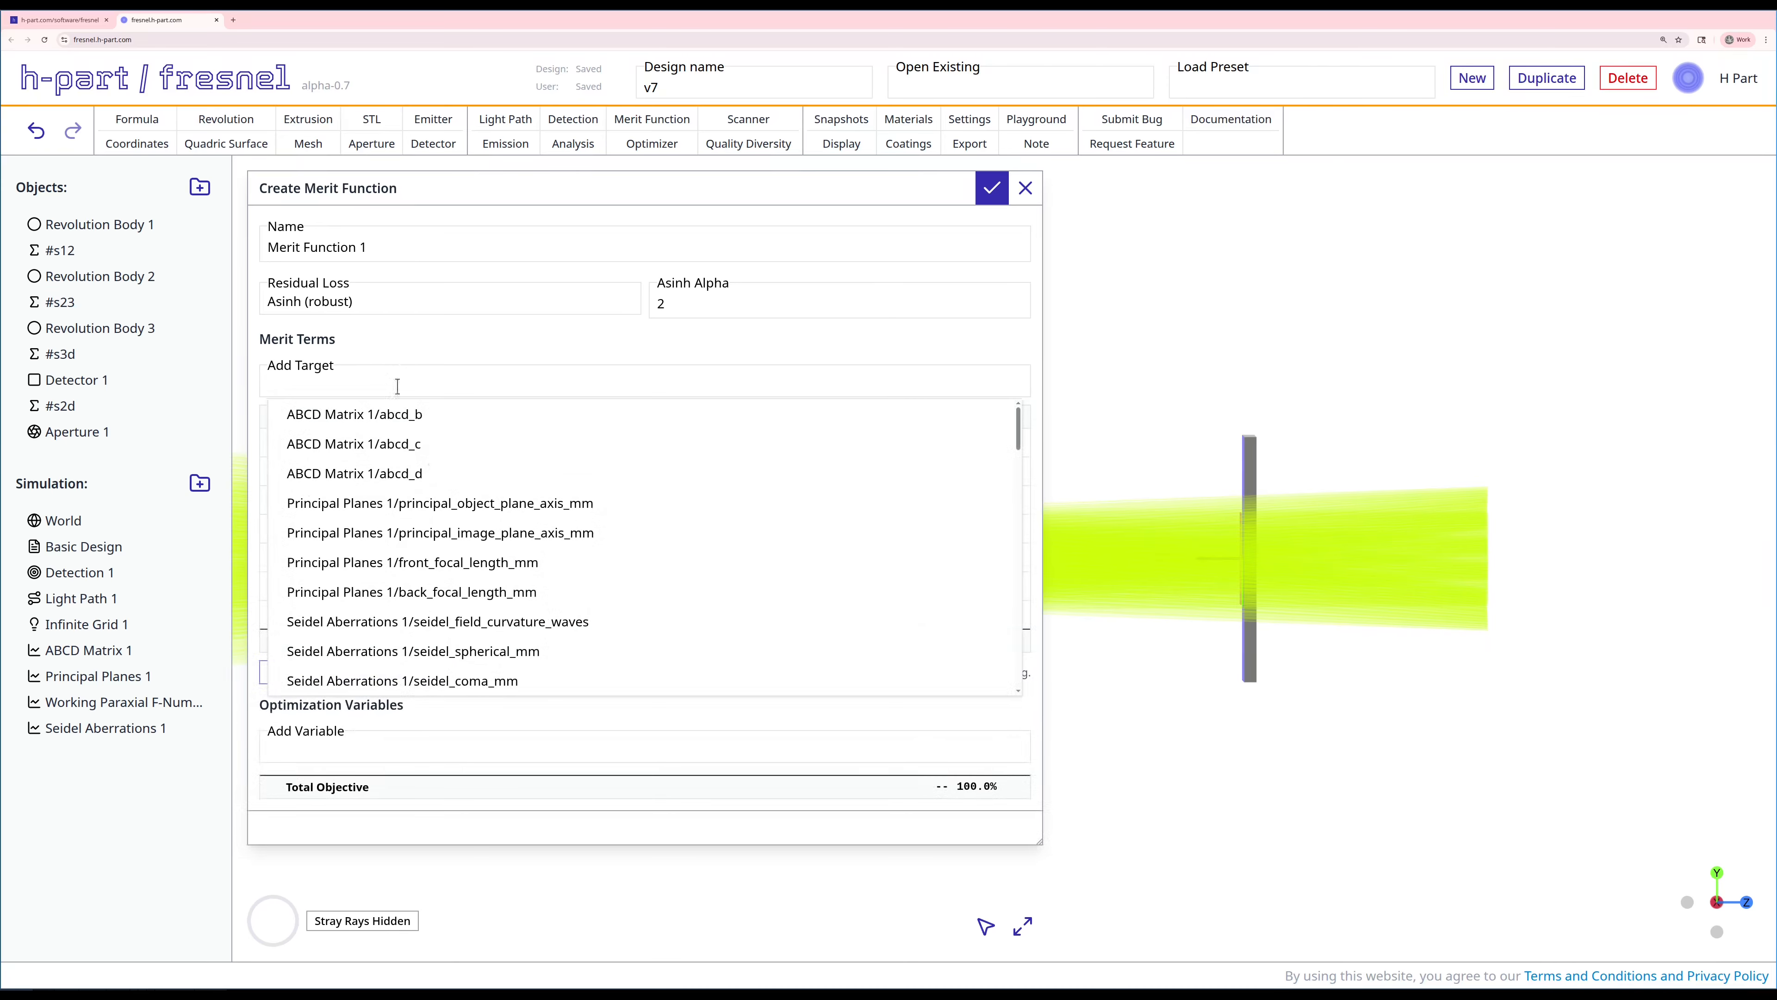
pyautogui.click(500, 626)
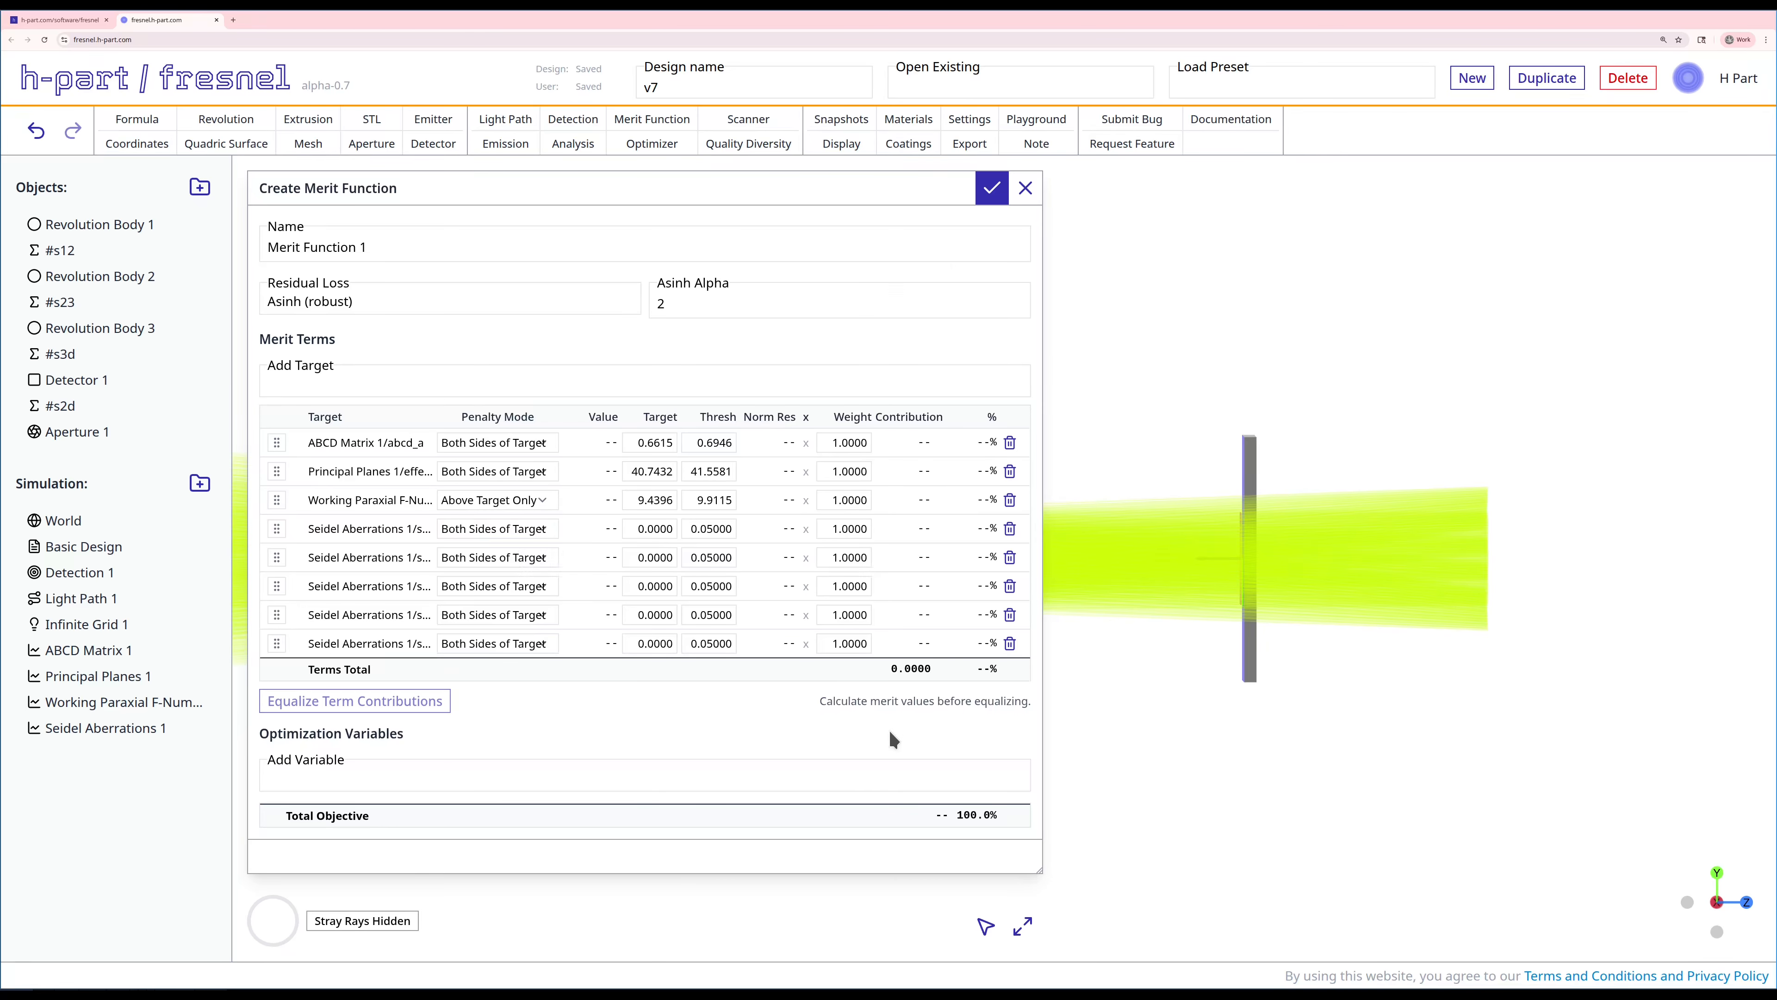
# Add the spacings #s12/spacing_mm, #s23/spacing_mm and #s3d/spacing_mm as optimization variables of the merit function.
pyautogui.click(715, 779)
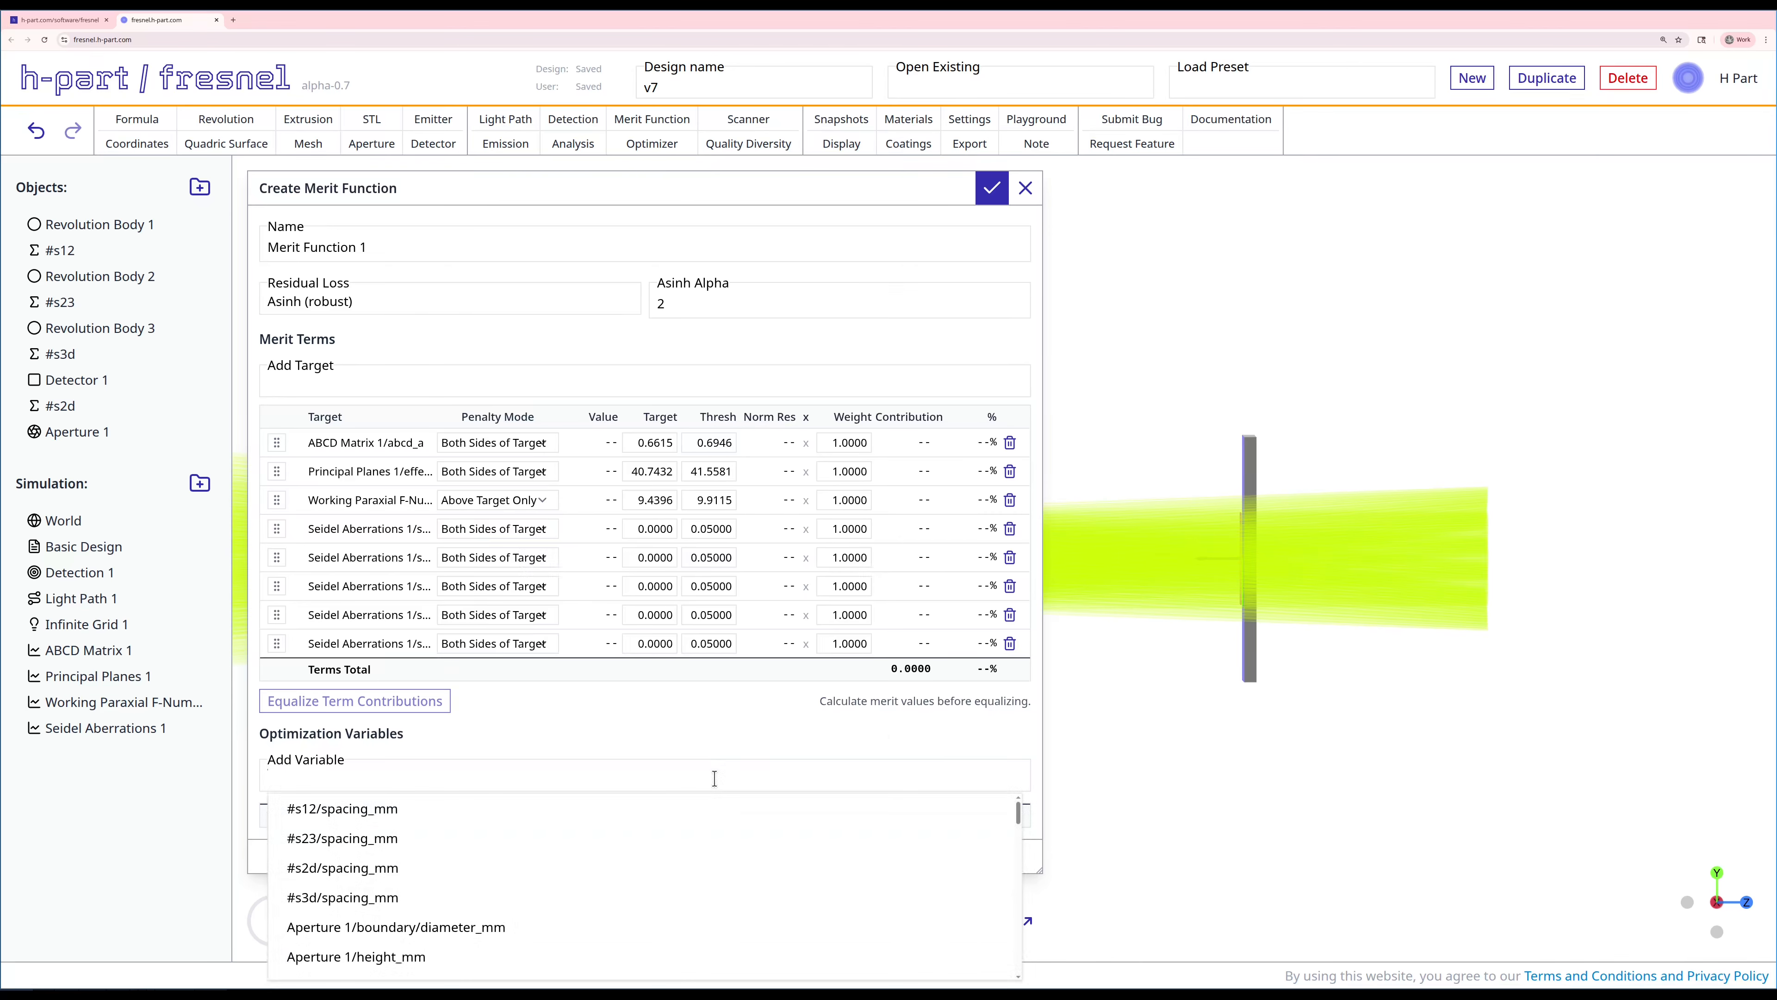
pyautogui.write('spacing')
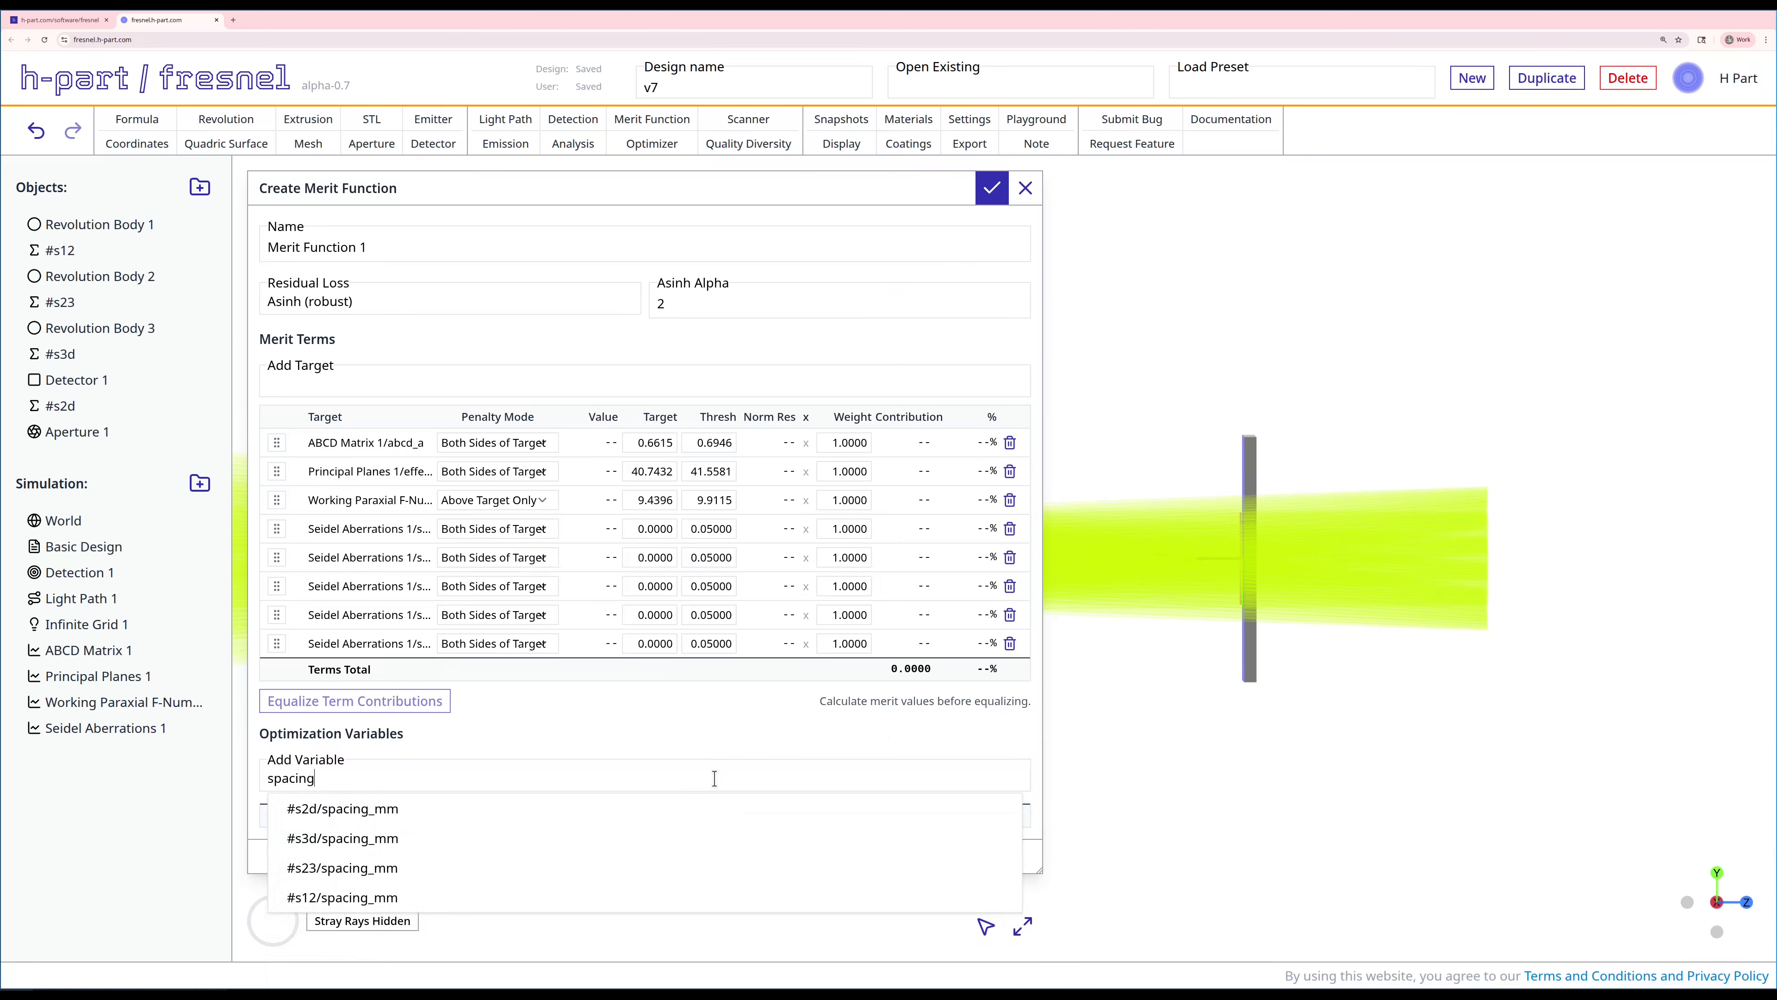
pyautogui.click(392, 898)
pyautogui.click(388, 771)
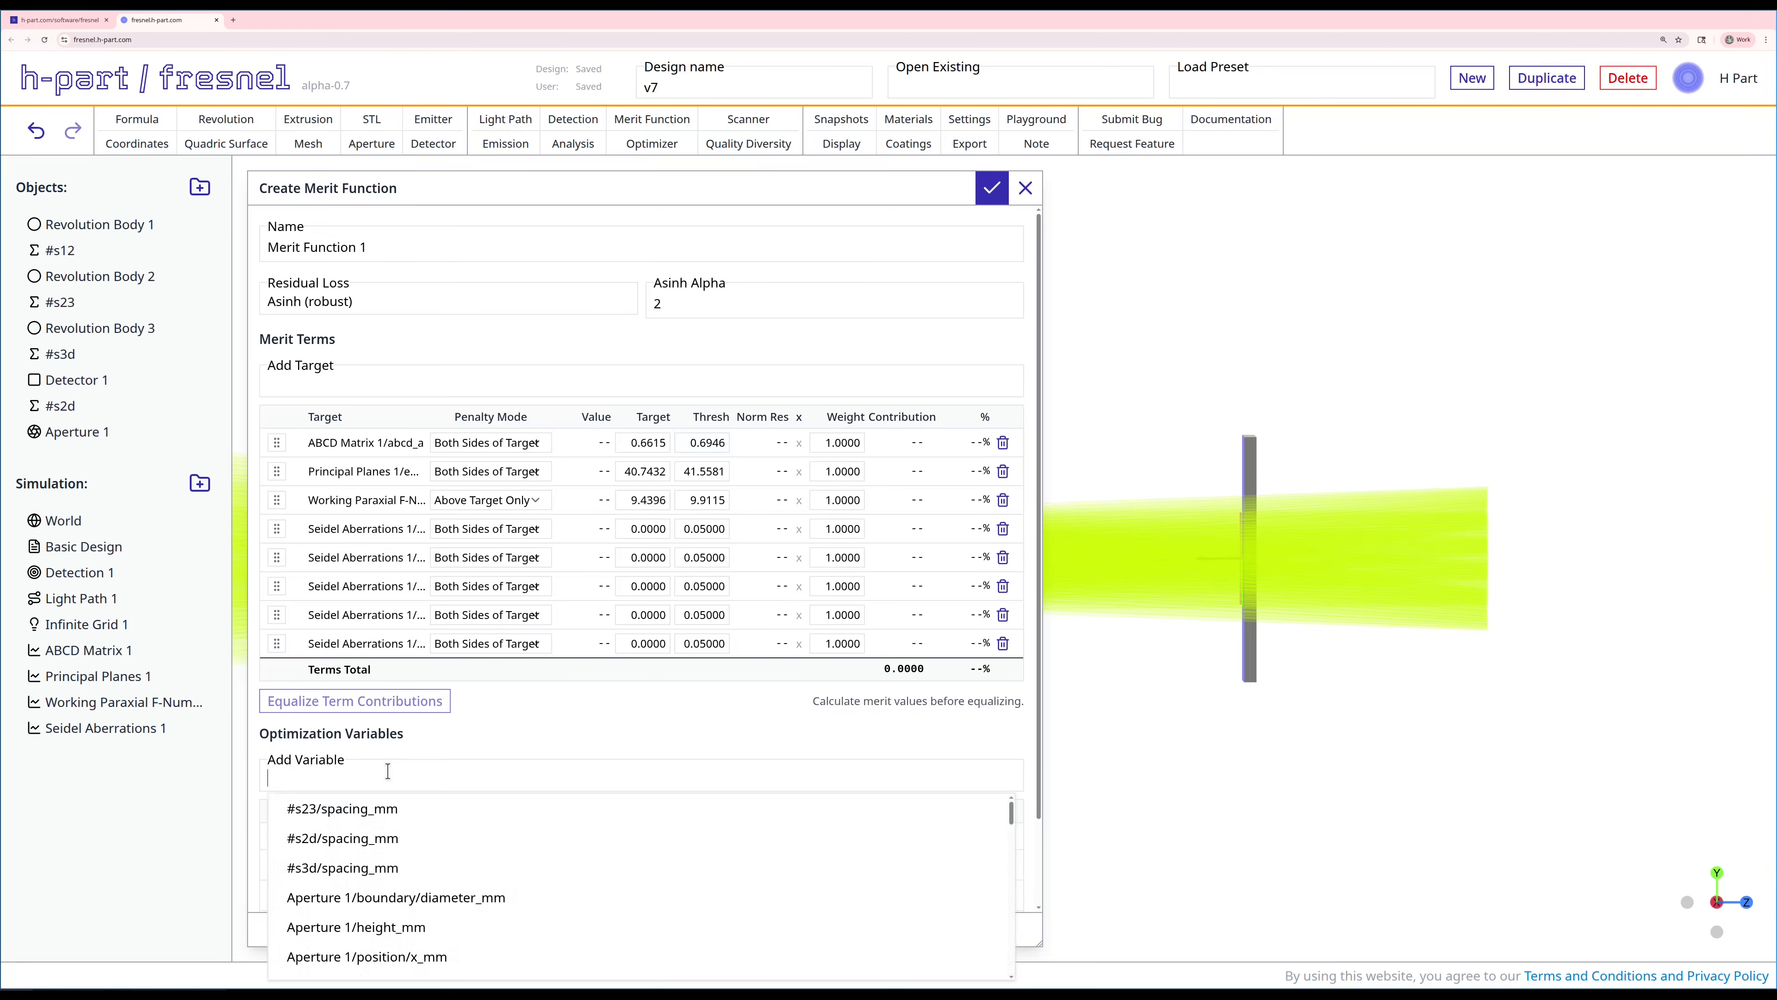
pyautogui.click(348, 812)
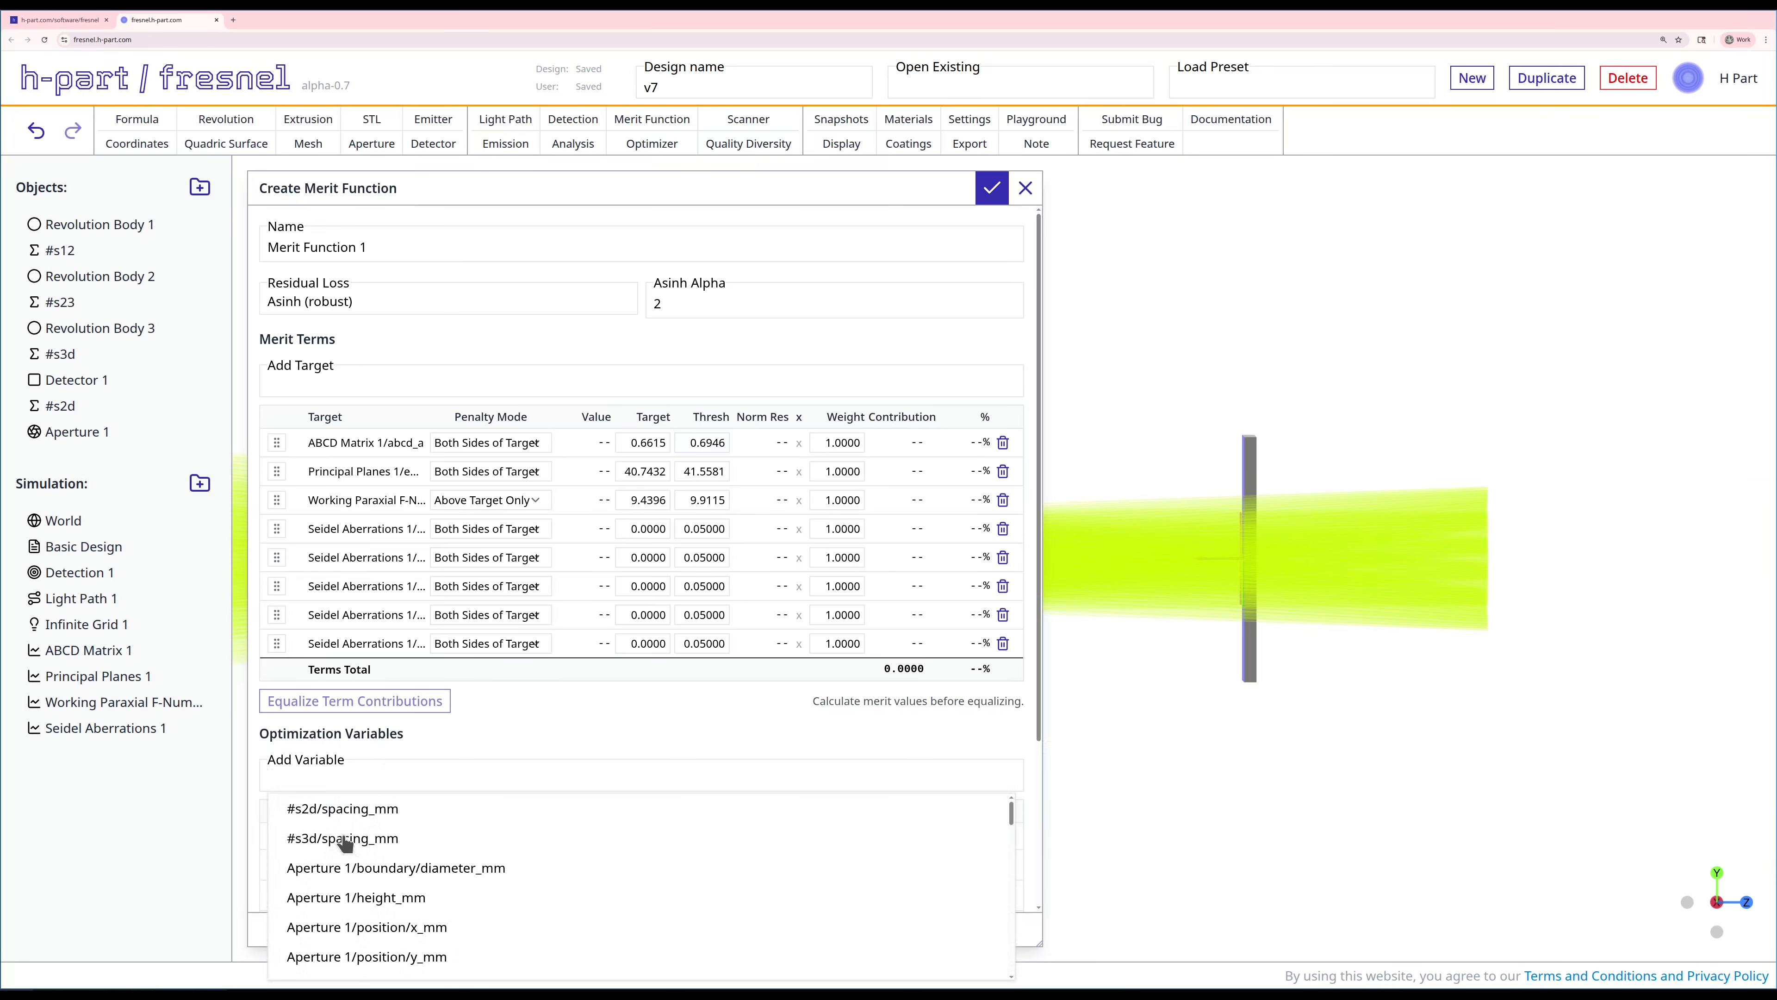
pyautogui.click(346, 840)
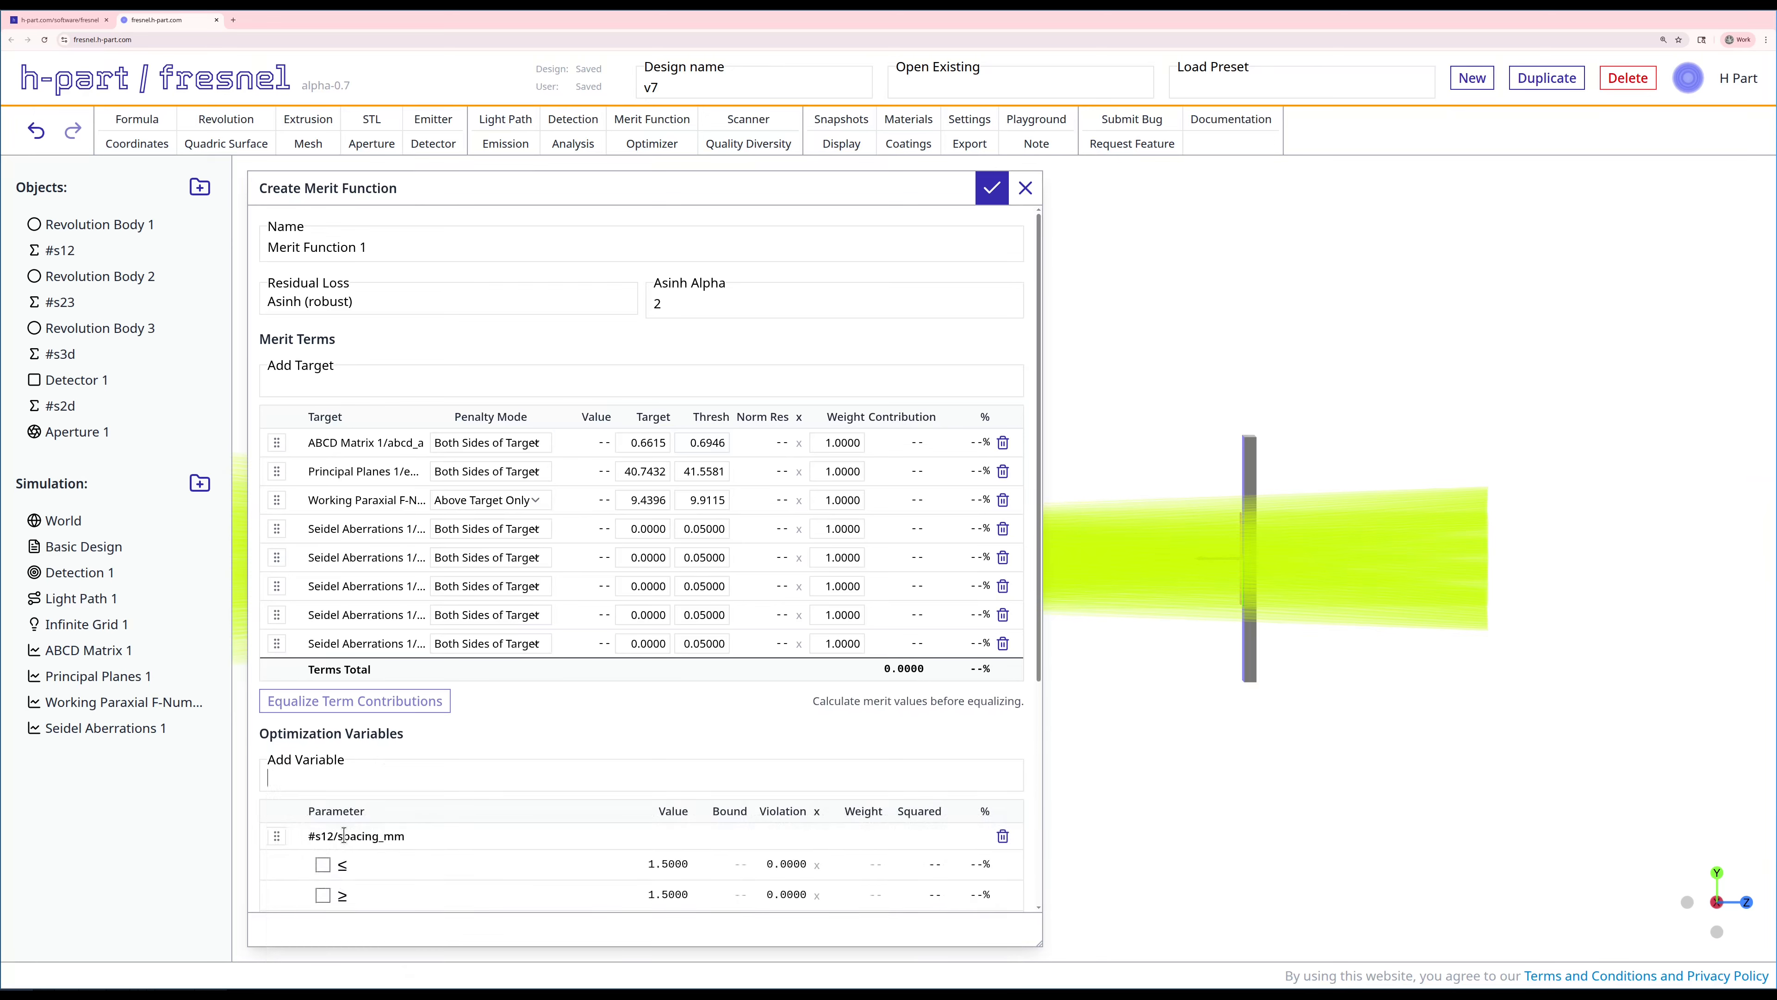
# Add Revolution Body 1's radius_left_mm and radius_right_mm as optimization variables.
pyautogui.click(396, 774)
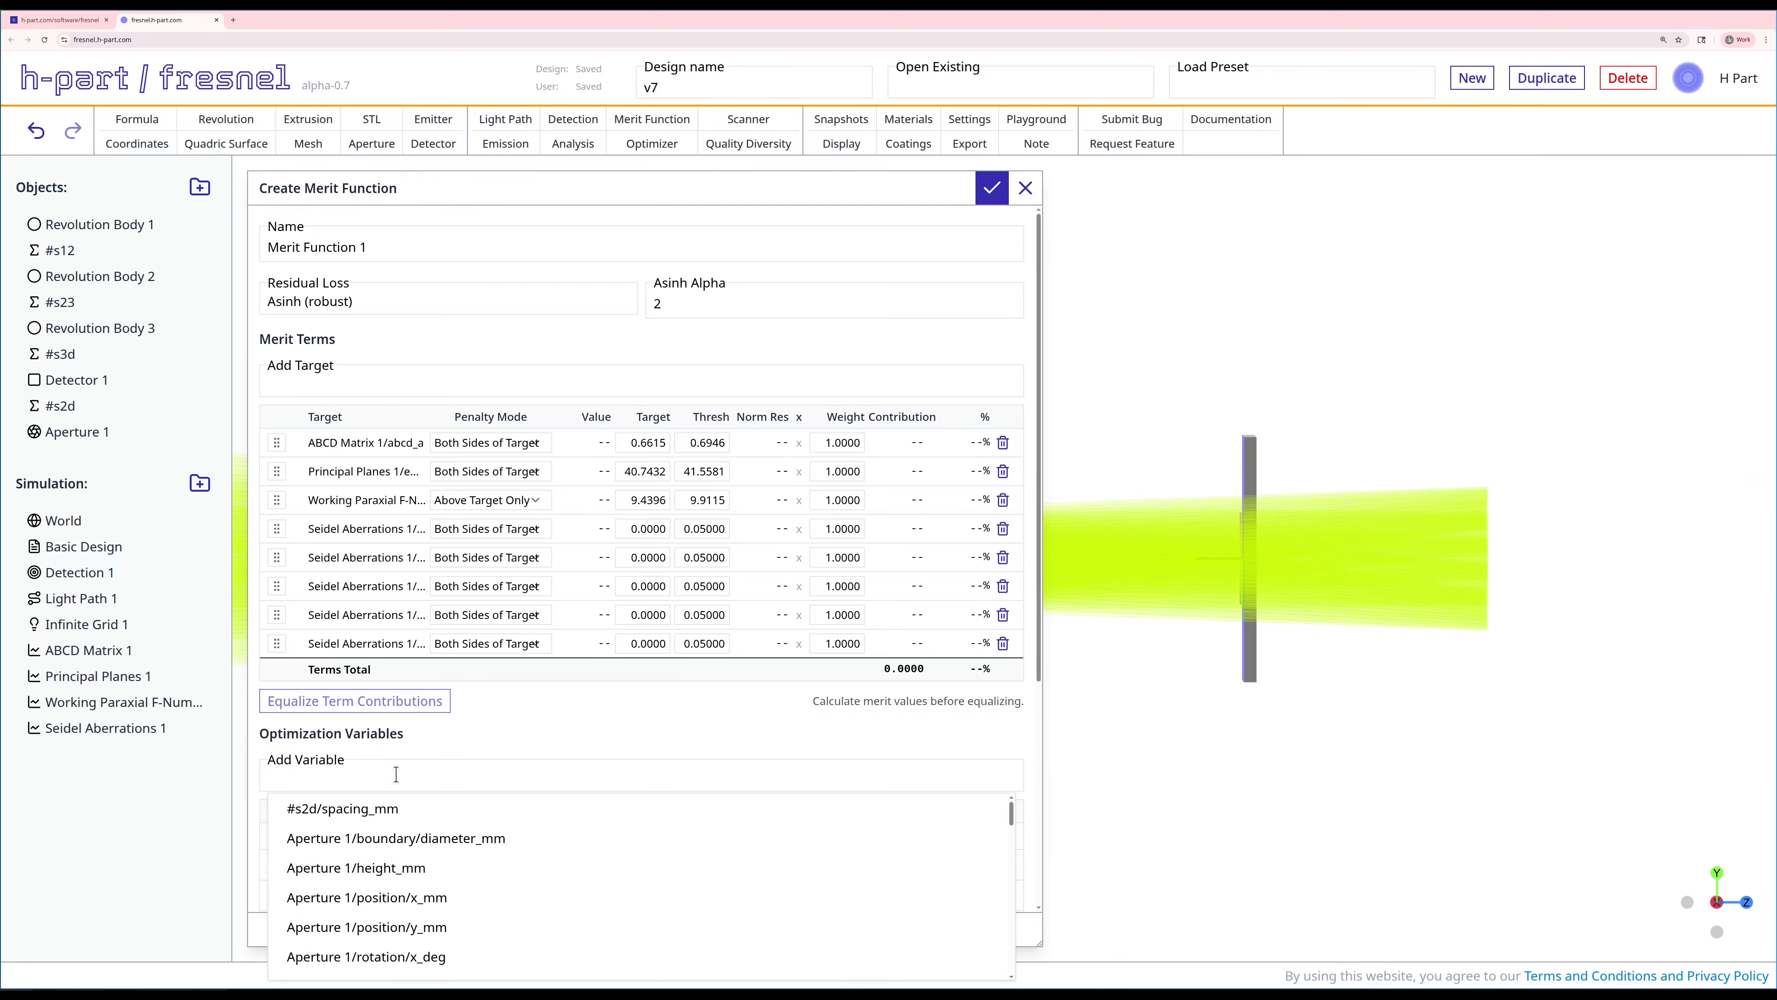
pyautogui.write('radius')
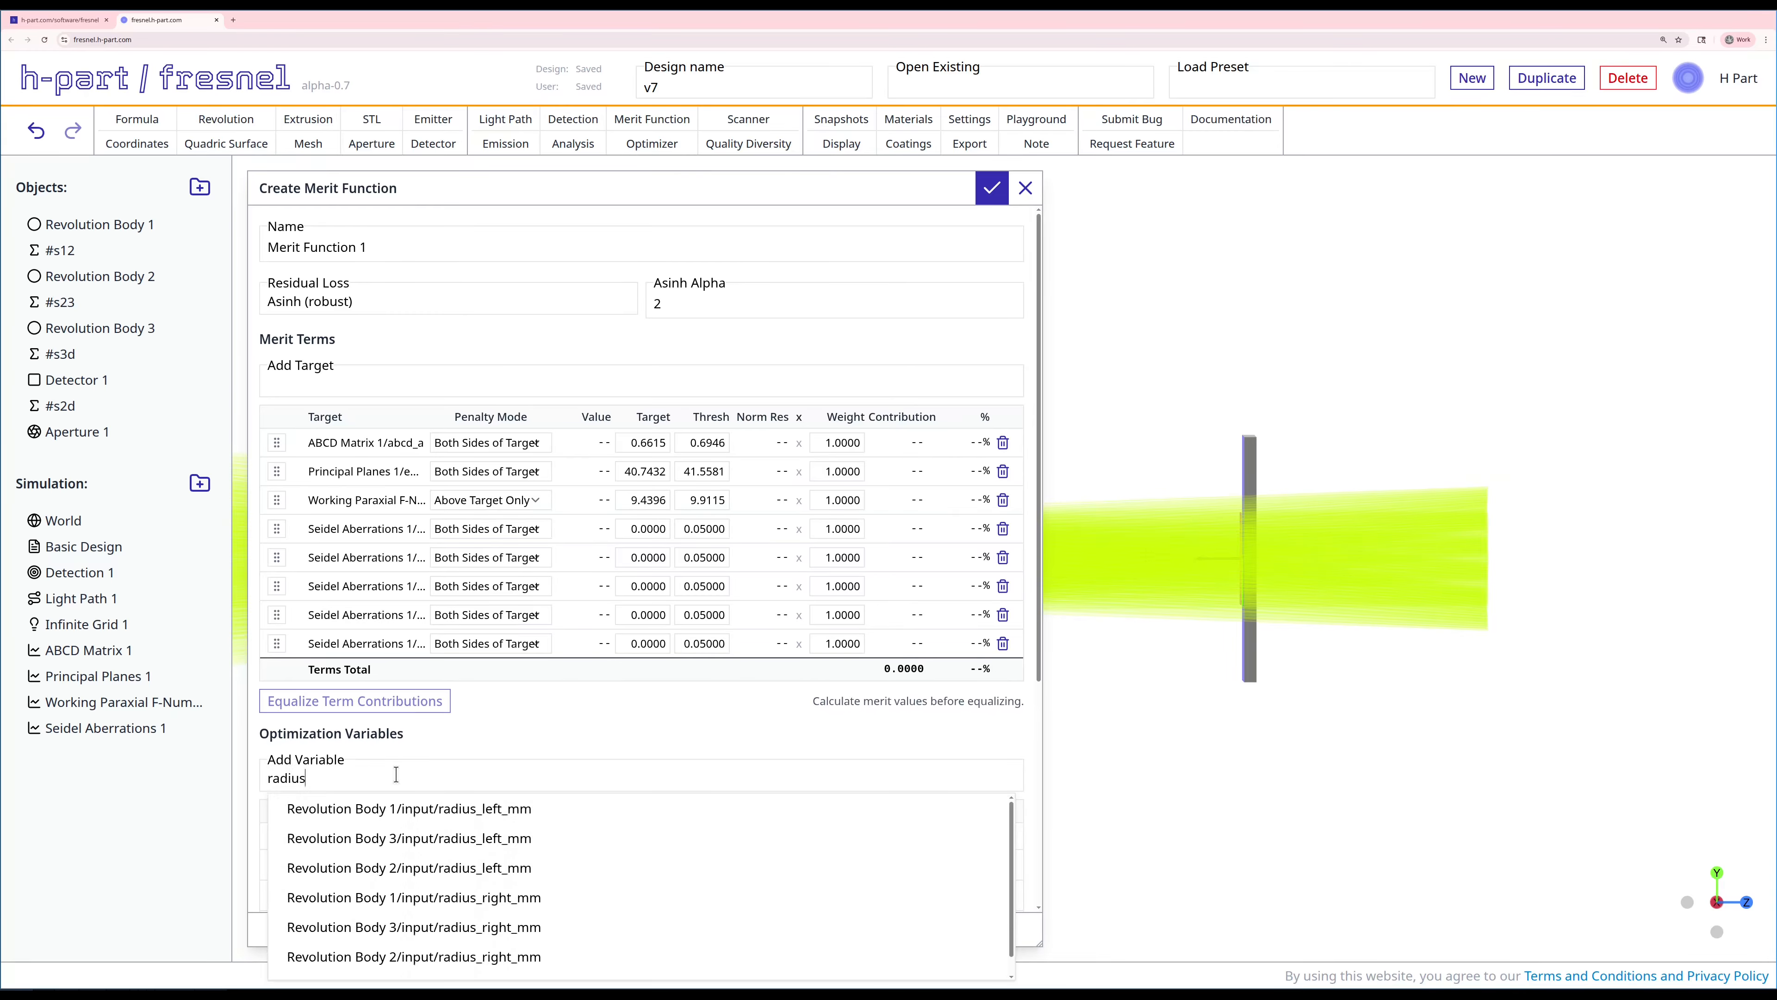
pyautogui.click(390, 811)
pyautogui.click(370, 777)
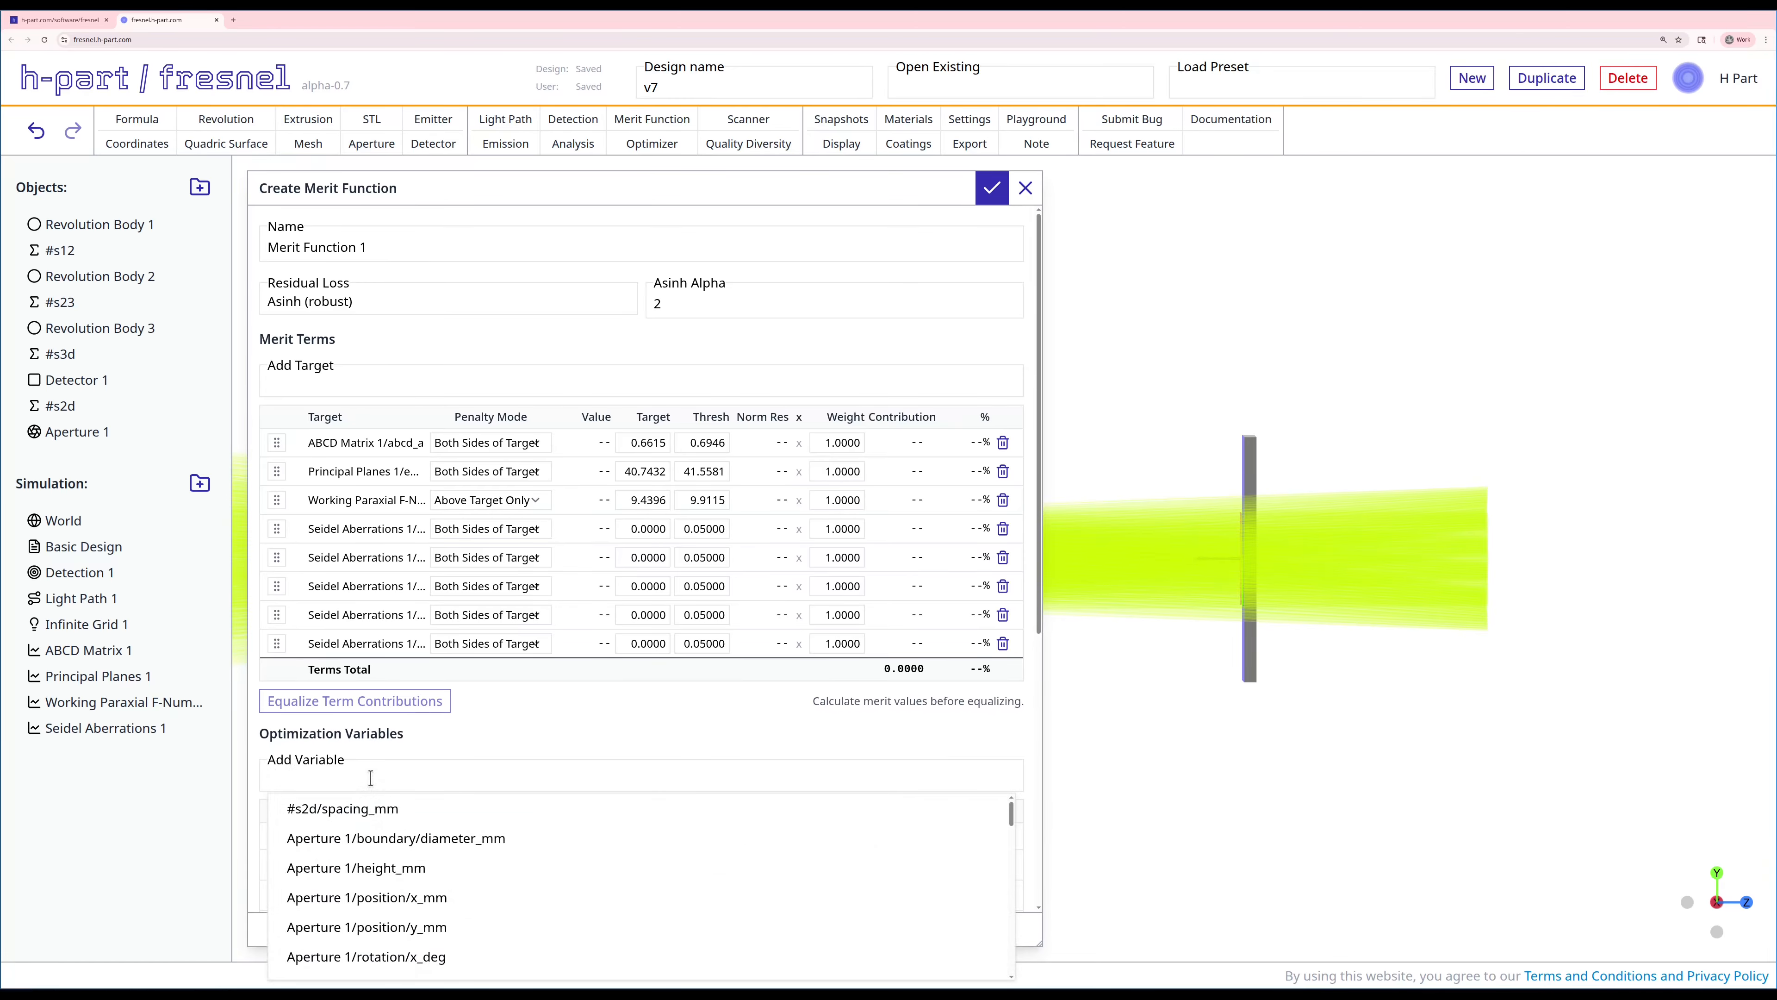
pyautogui.write('1rad')
pyautogui.click(364, 809)
# Add Revolution Body 2's radius_left_mm and radius_right_mm as optimization variables.
pyautogui.click(361, 775)
pyautogui.write('2rad')
pyautogui.click(364, 808)
pyautogui.click(356, 777)
pyautogui.write('2rad')
pyautogui.click(346, 810)
# Add Revolution Body 3's radius_left_mm and radius_right_mm as optimization variables.
pyautogui.click(329, 777)
pyautogui.write('3rad')
pyautogui.click(343, 810)
pyautogui.click(339, 781)
pyautogui.write('3rad')
pyautogui.click(335, 812)
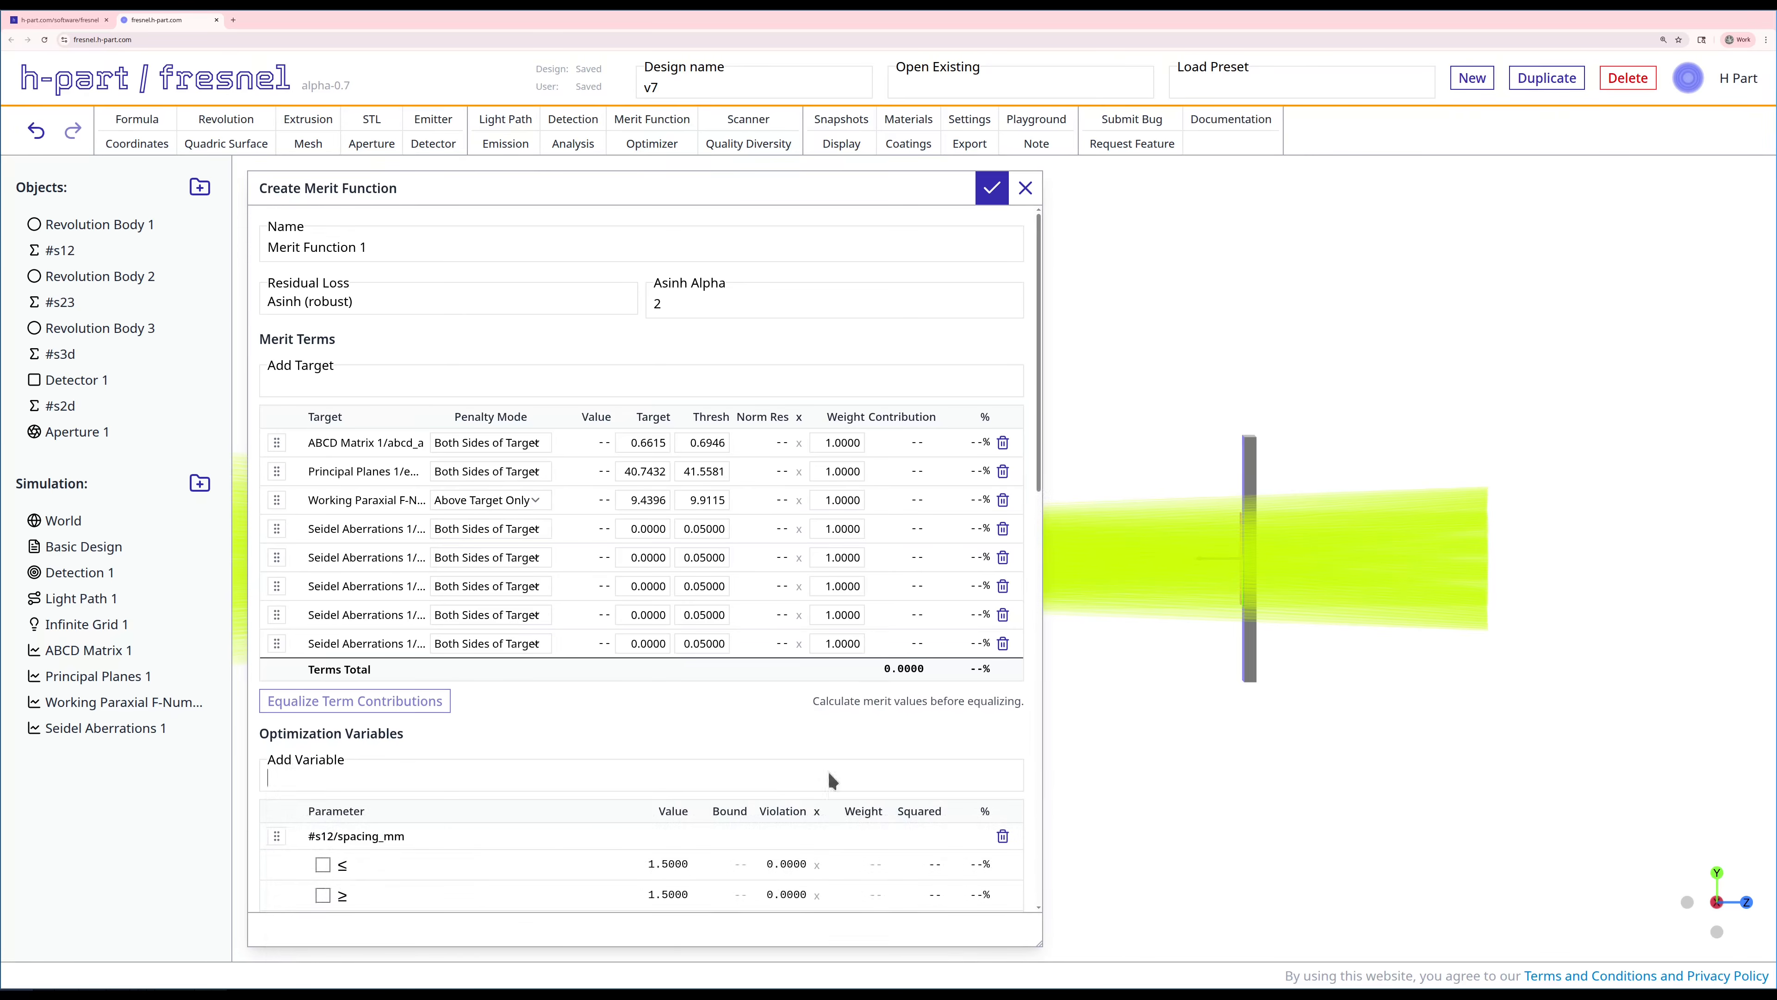
# Enable the upper and lower bounds for the #s12, #s23 and #s3d spacing variables.
pyautogui.scroll(-2, 833, 696)
pyautogui.scroll(-8, 833, 695)
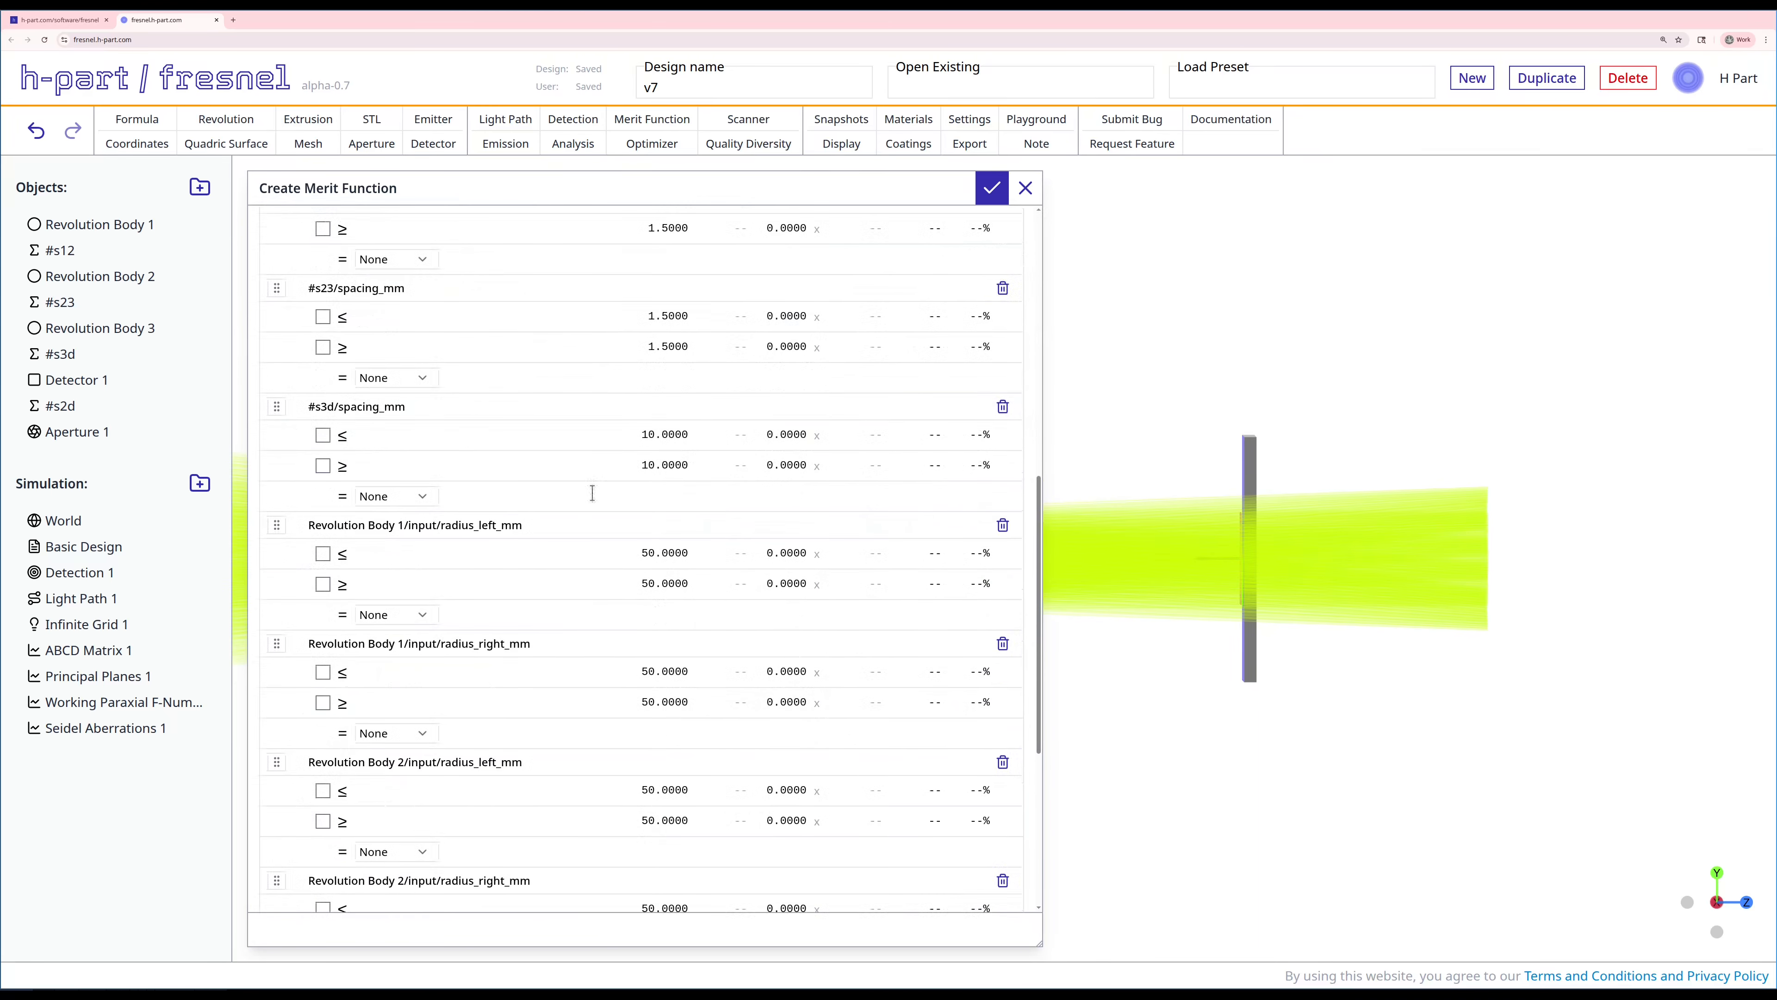
pyautogui.scroll(2, 331, 313)
pyautogui.click(322, 309)
pyautogui.click(322, 340)
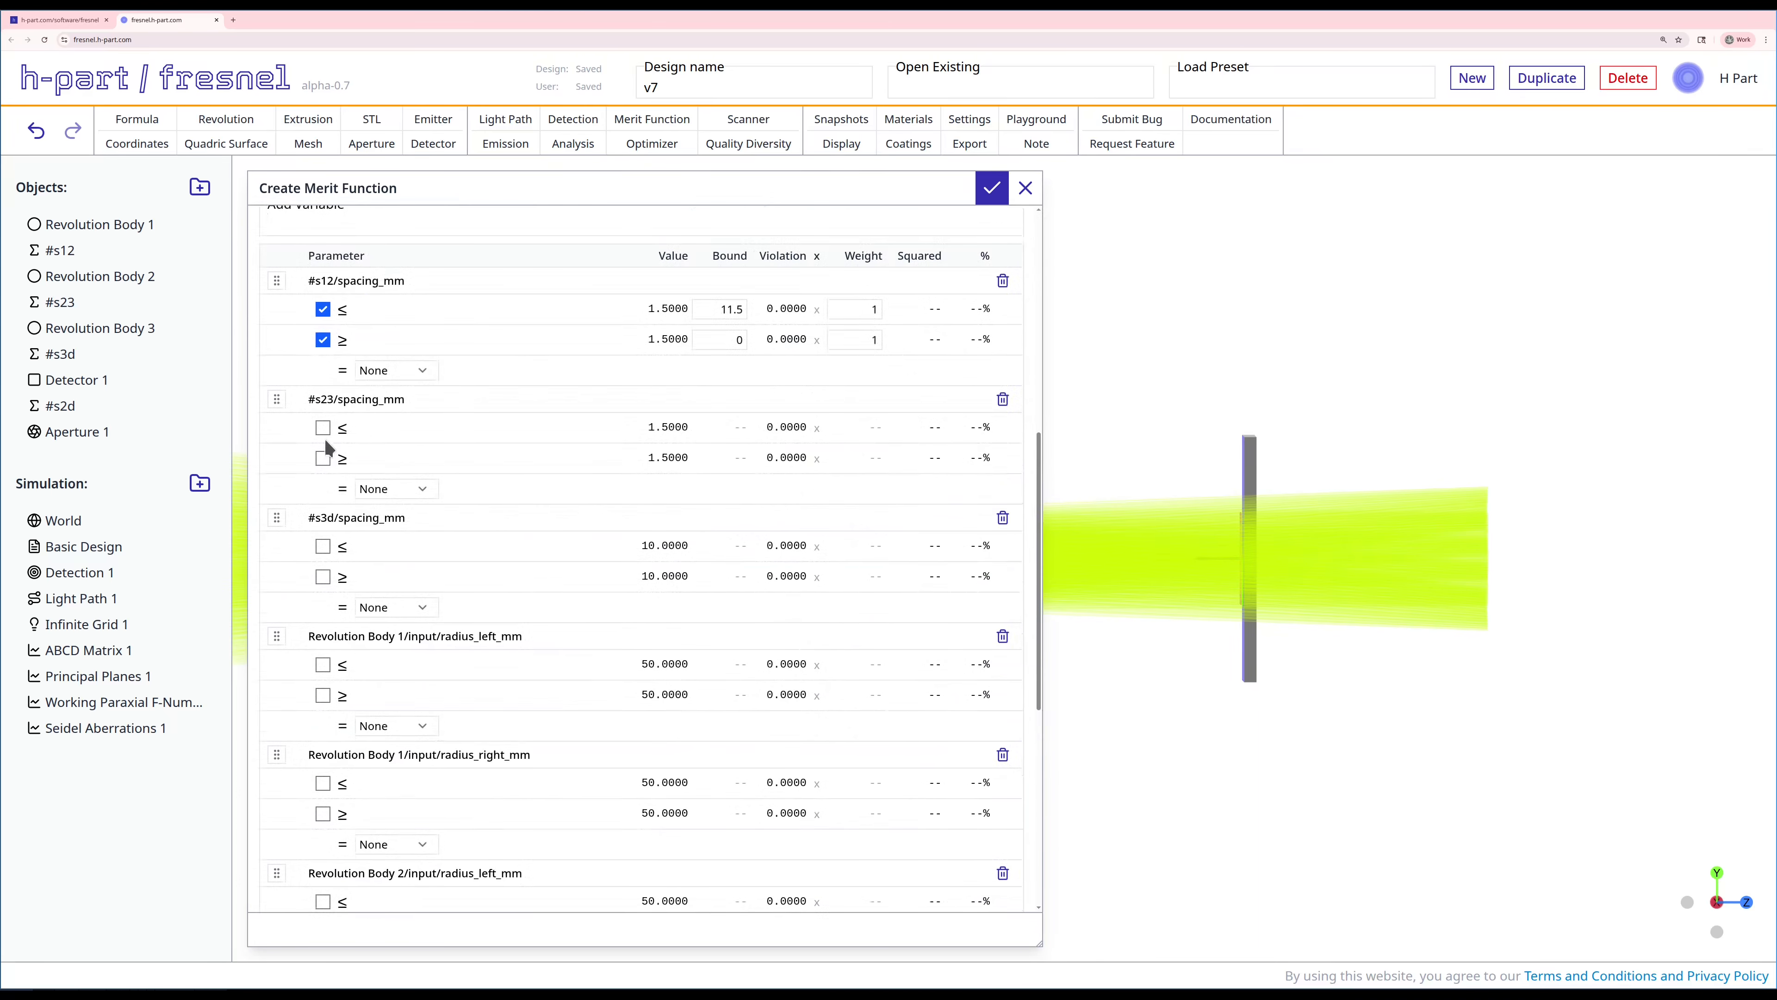
pyautogui.click(323, 427)
pyautogui.click(323, 458)
pyautogui.click(323, 547)
pyautogui.click(322, 576)
# Enable the upper and lower bounds for Revolution Body 1's left and right radius variables.
pyautogui.click(322, 664)
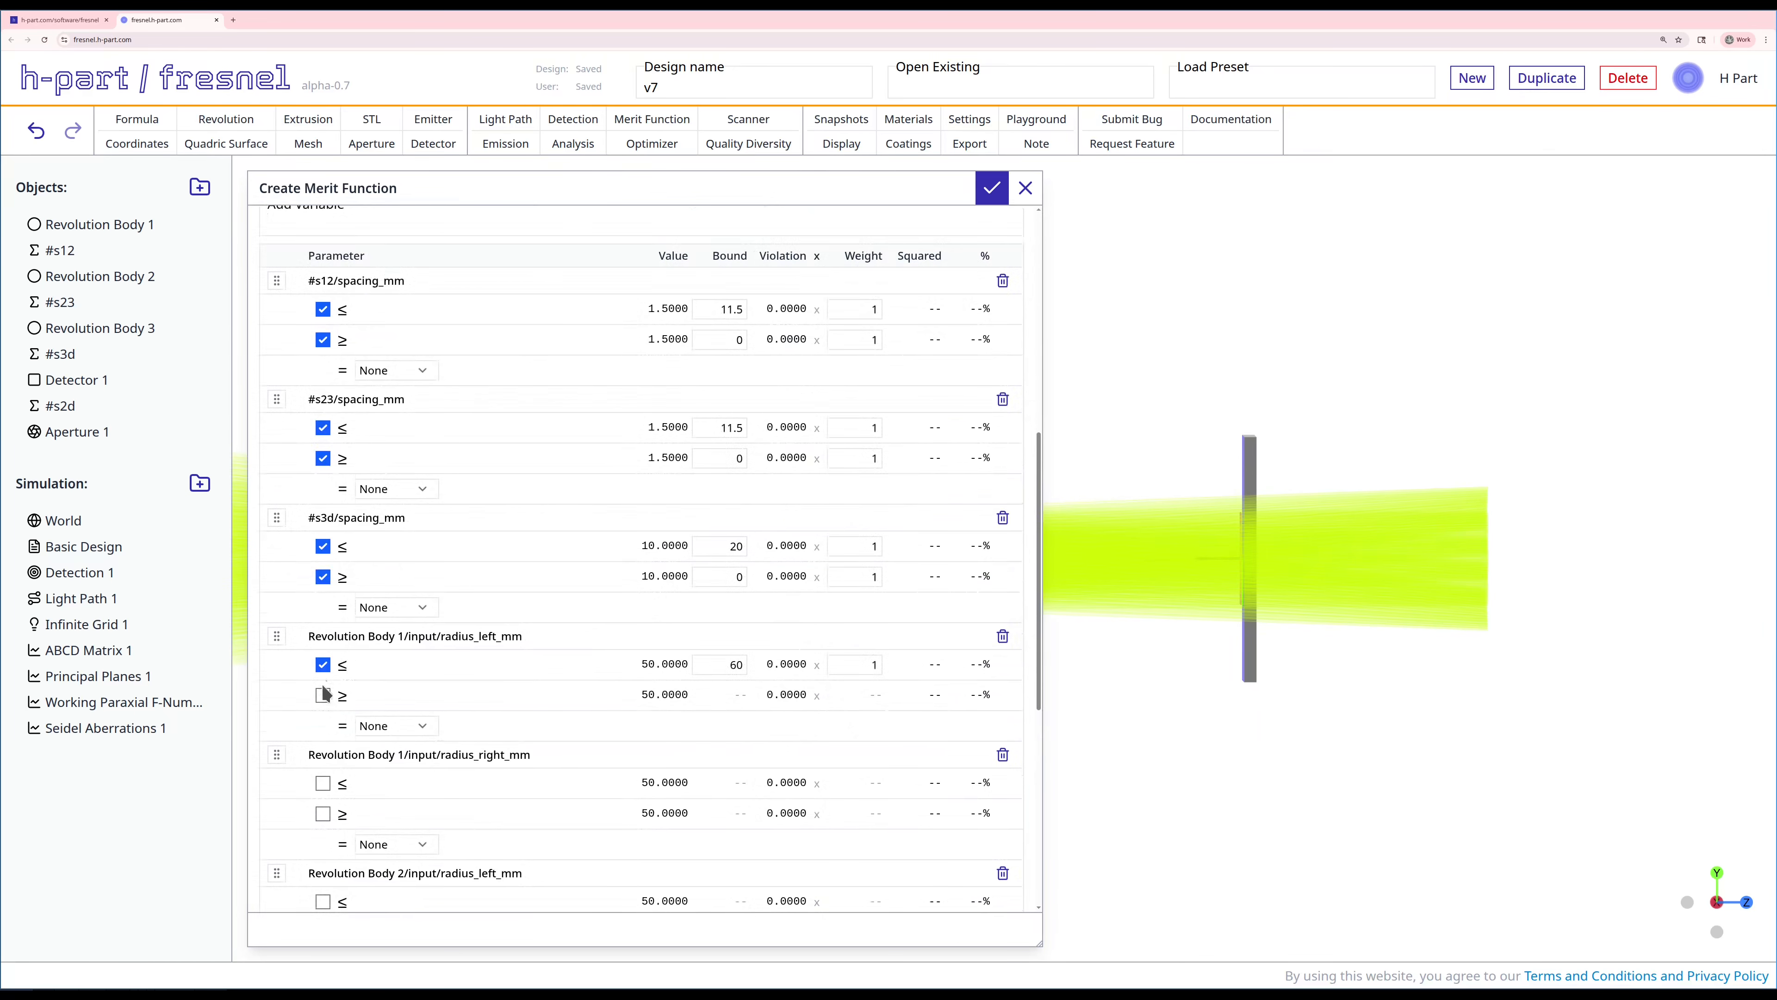
pyautogui.click(322, 694)
pyautogui.scroll(-3, 472, 662)
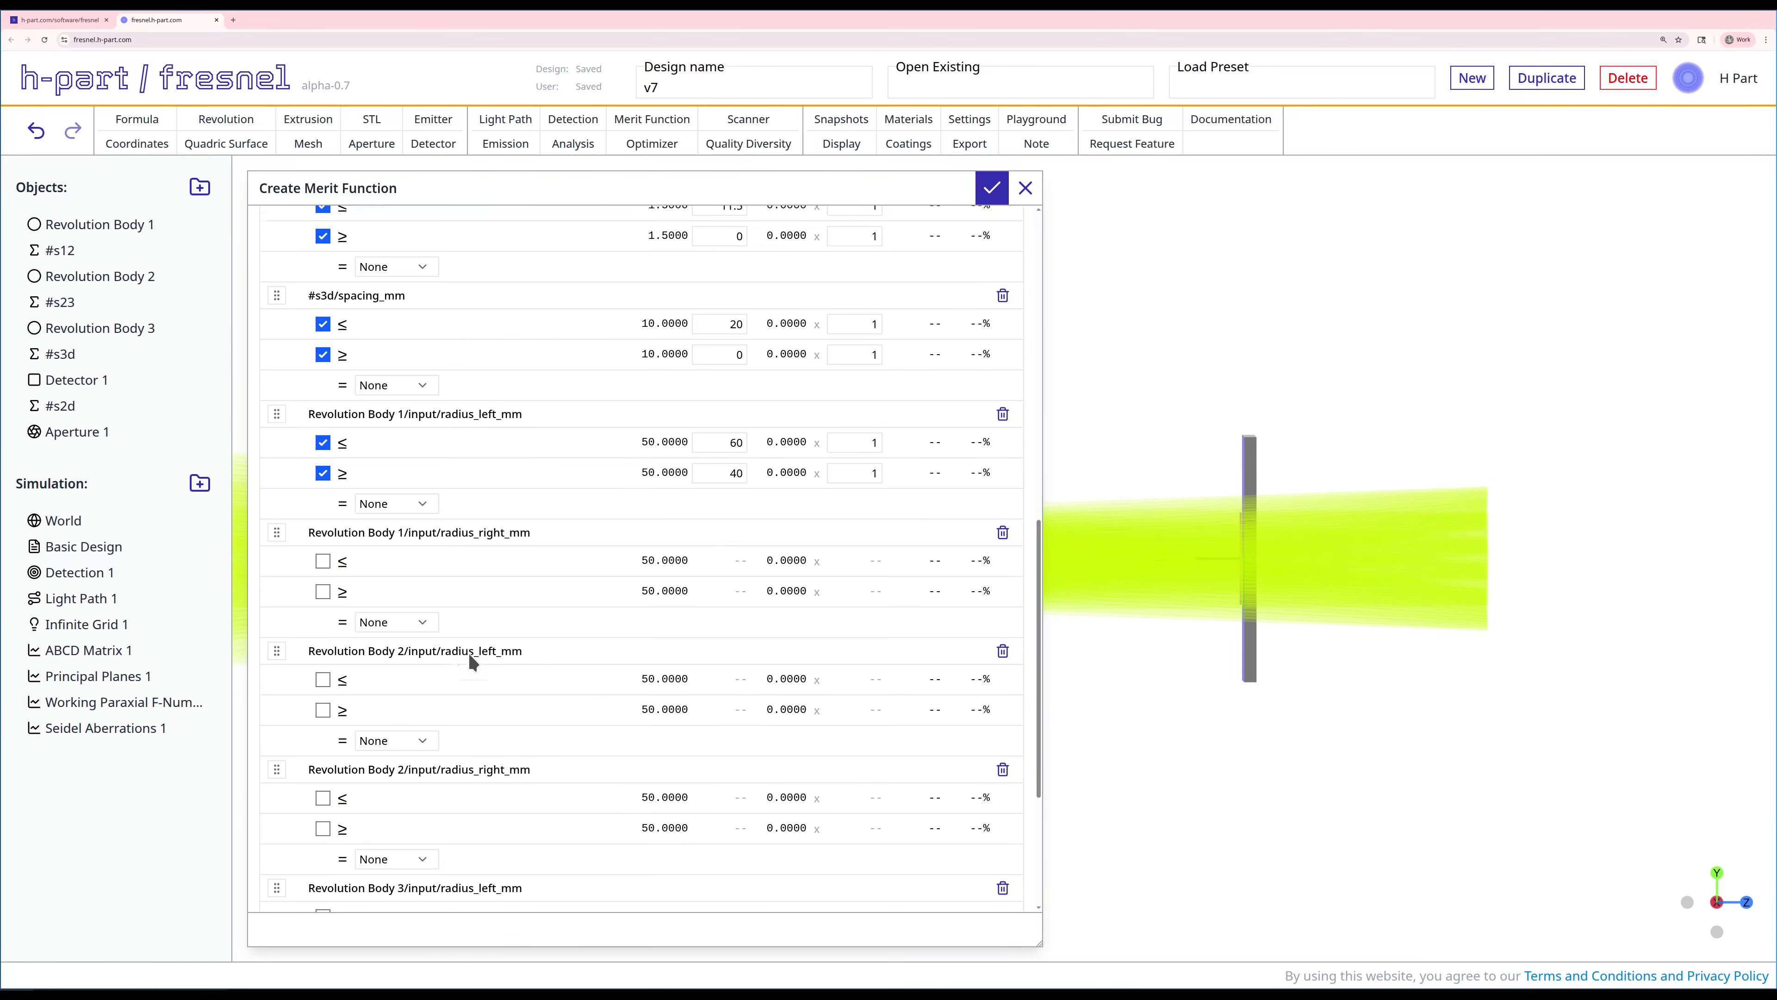
pyautogui.click(322, 561)
pyautogui.click(322, 592)
# Enable the upper and lower bounds for Revolution Body 2's left and right radius variables.
pyautogui.click(323, 679)
pyautogui.click(323, 709)
pyautogui.scroll(-3, 420, 682)
pyautogui.click(324, 576)
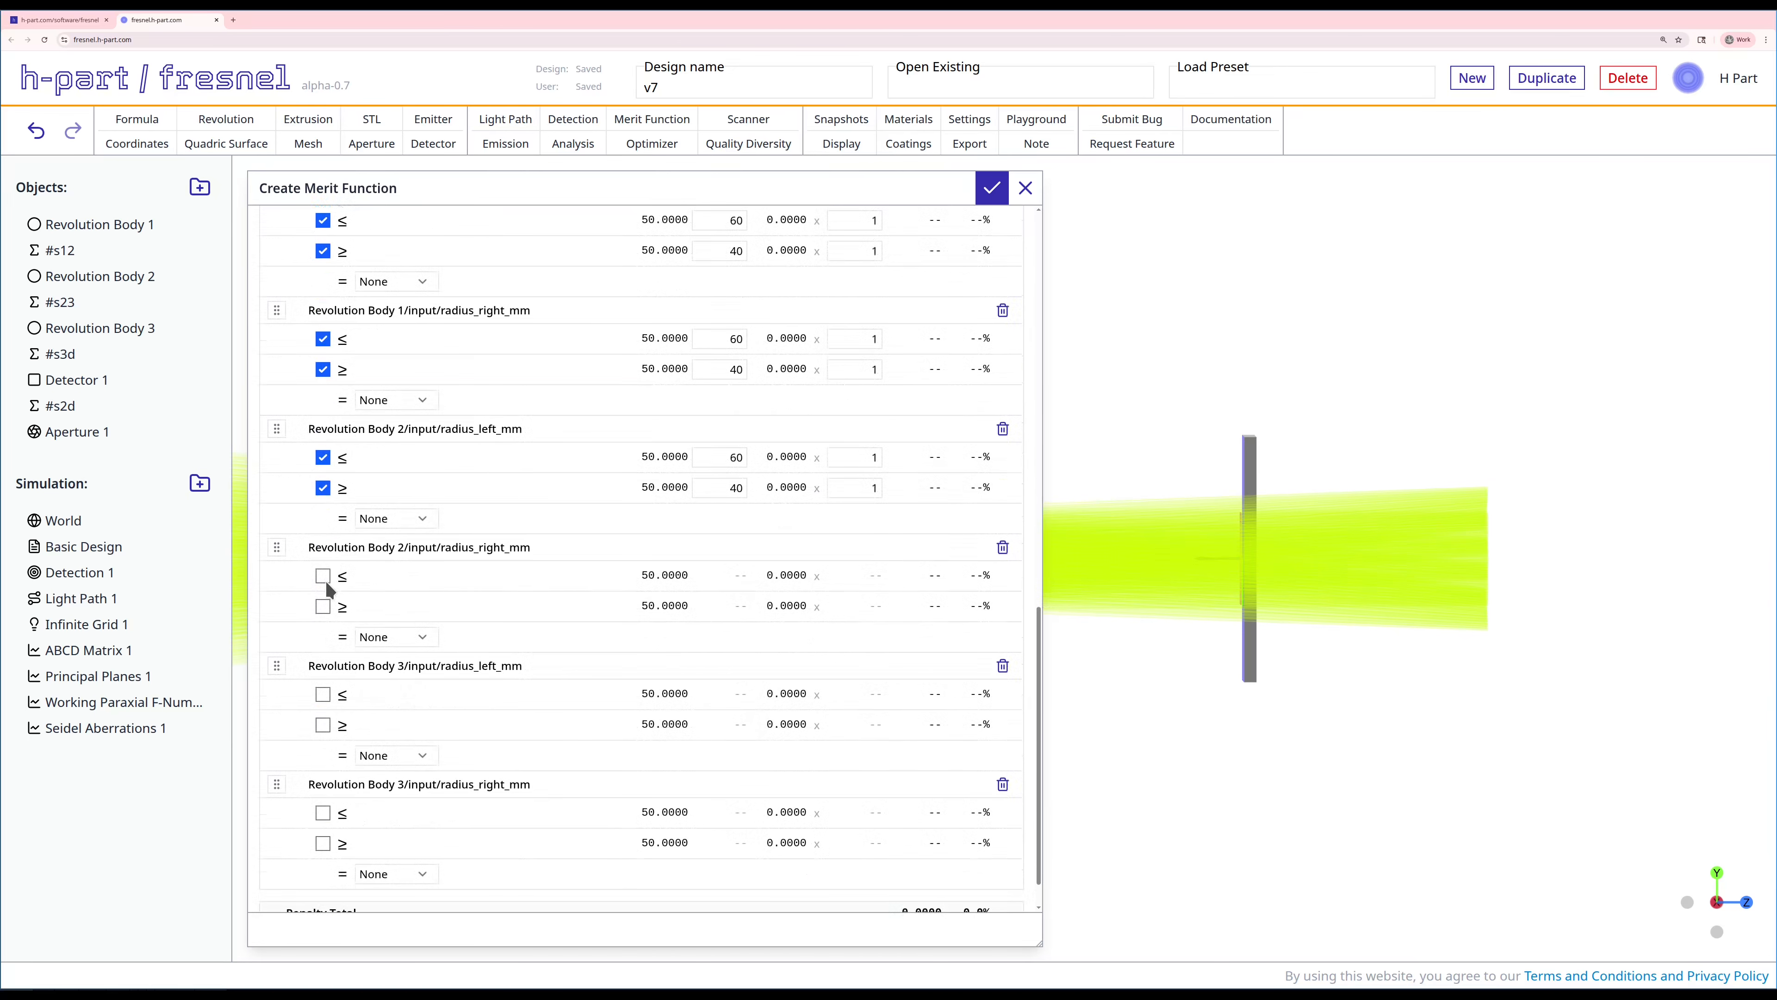
pyautogui.click(323, 607)
# Enable the upper and lower bounds for Revolution Body 3's left and right radius variables.
pyautogui.click(323, 695)
pyautogui.click(323, 725)
pyautogui.click(323, 812)
pyautogui.click(323, 844)
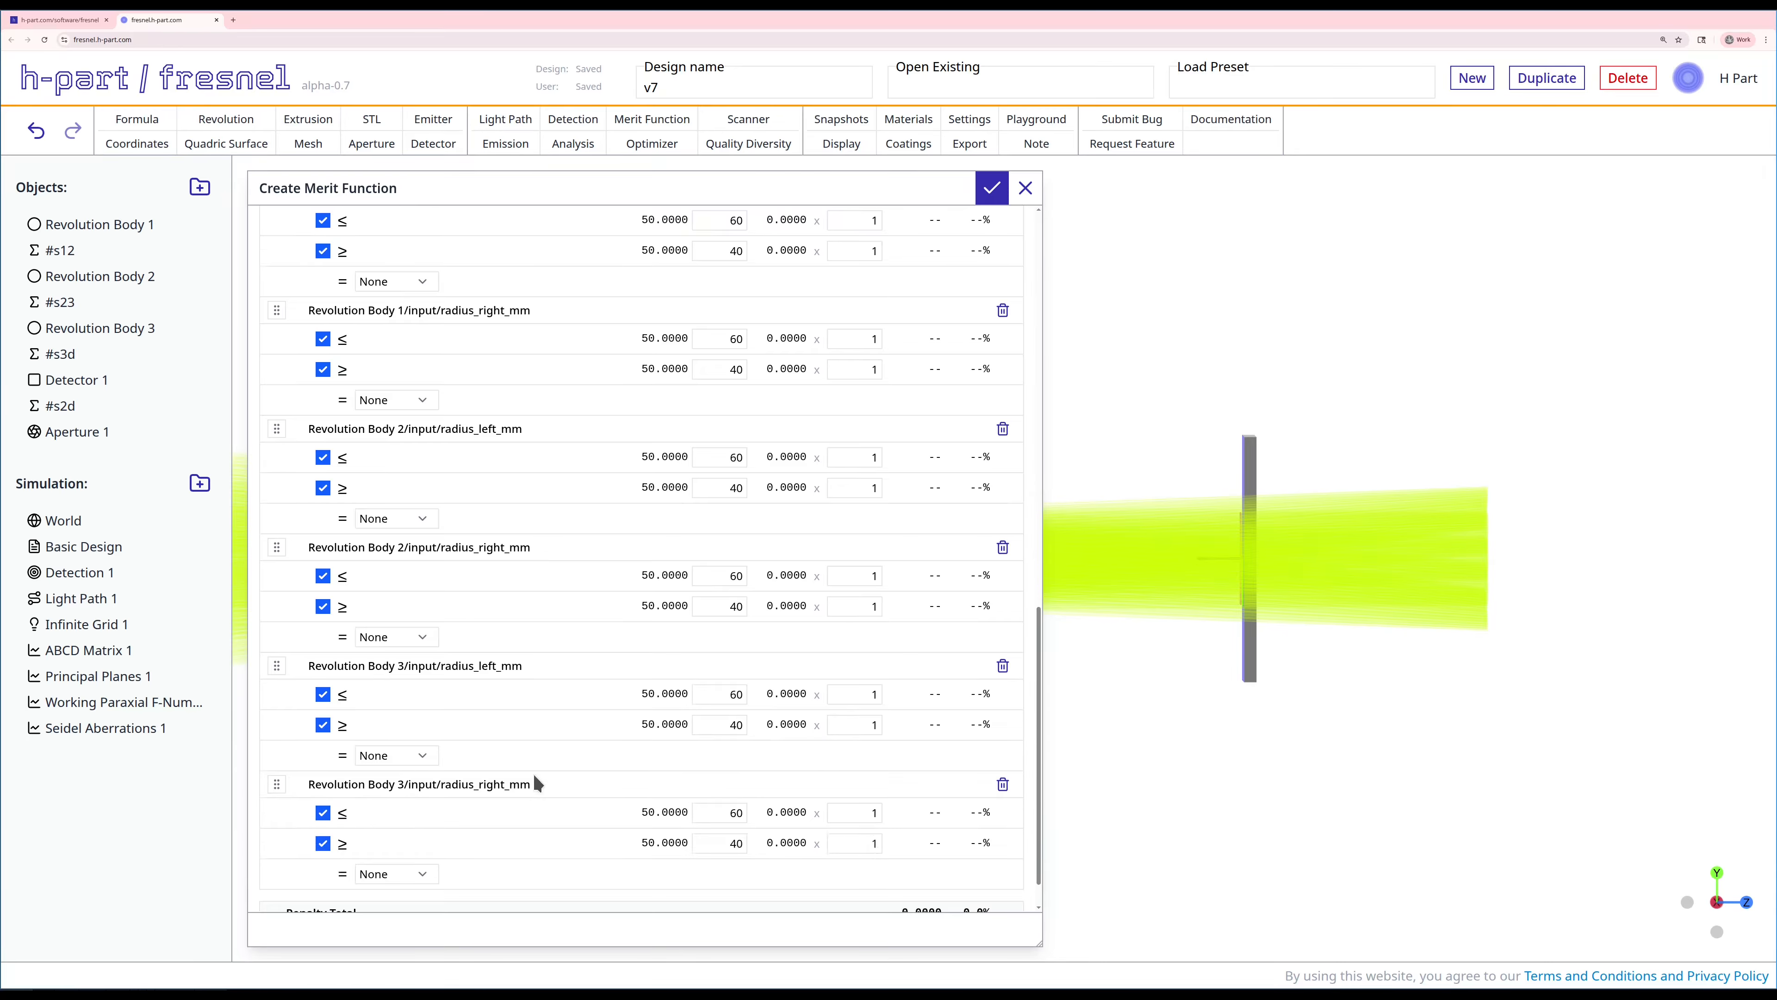
# Limit both the #s12 and #s23 spacings to a lower bound of 1 and an upper bound of 3 mm.
pyautogui.scroll(-1, 533, 772)
pyautogui.scroll(1, 533, 772)
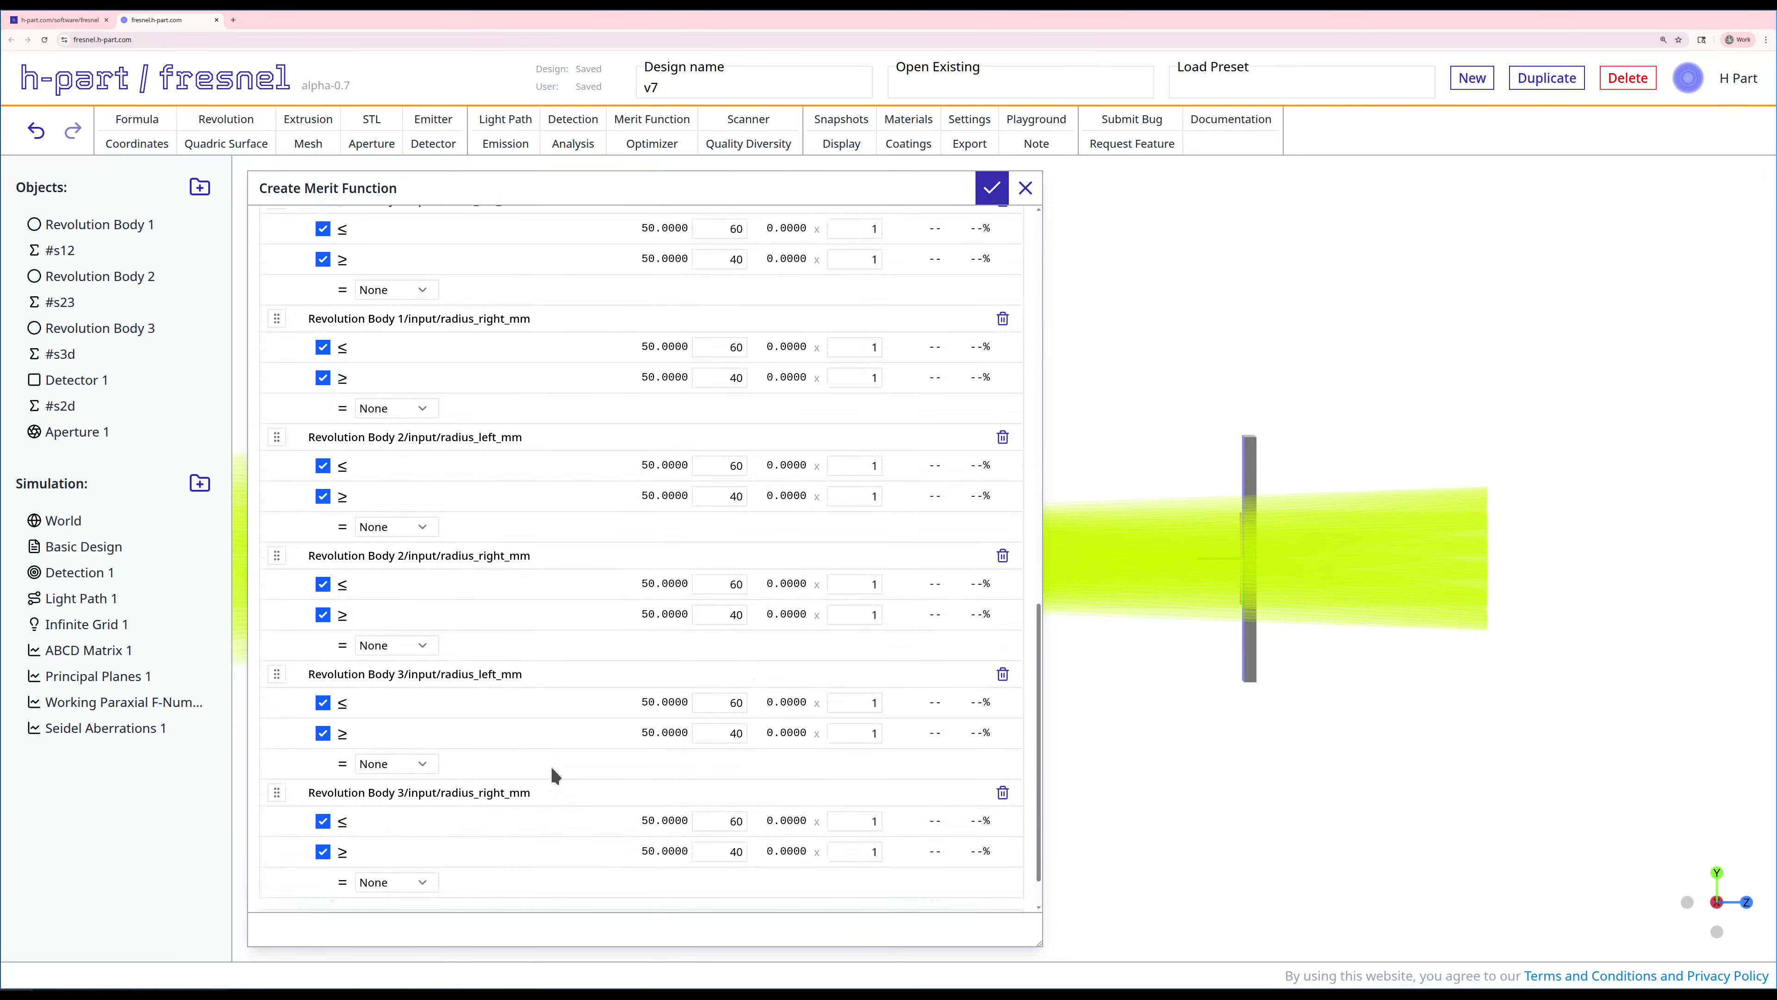
pyautogui.scroll(10, 699, 641)
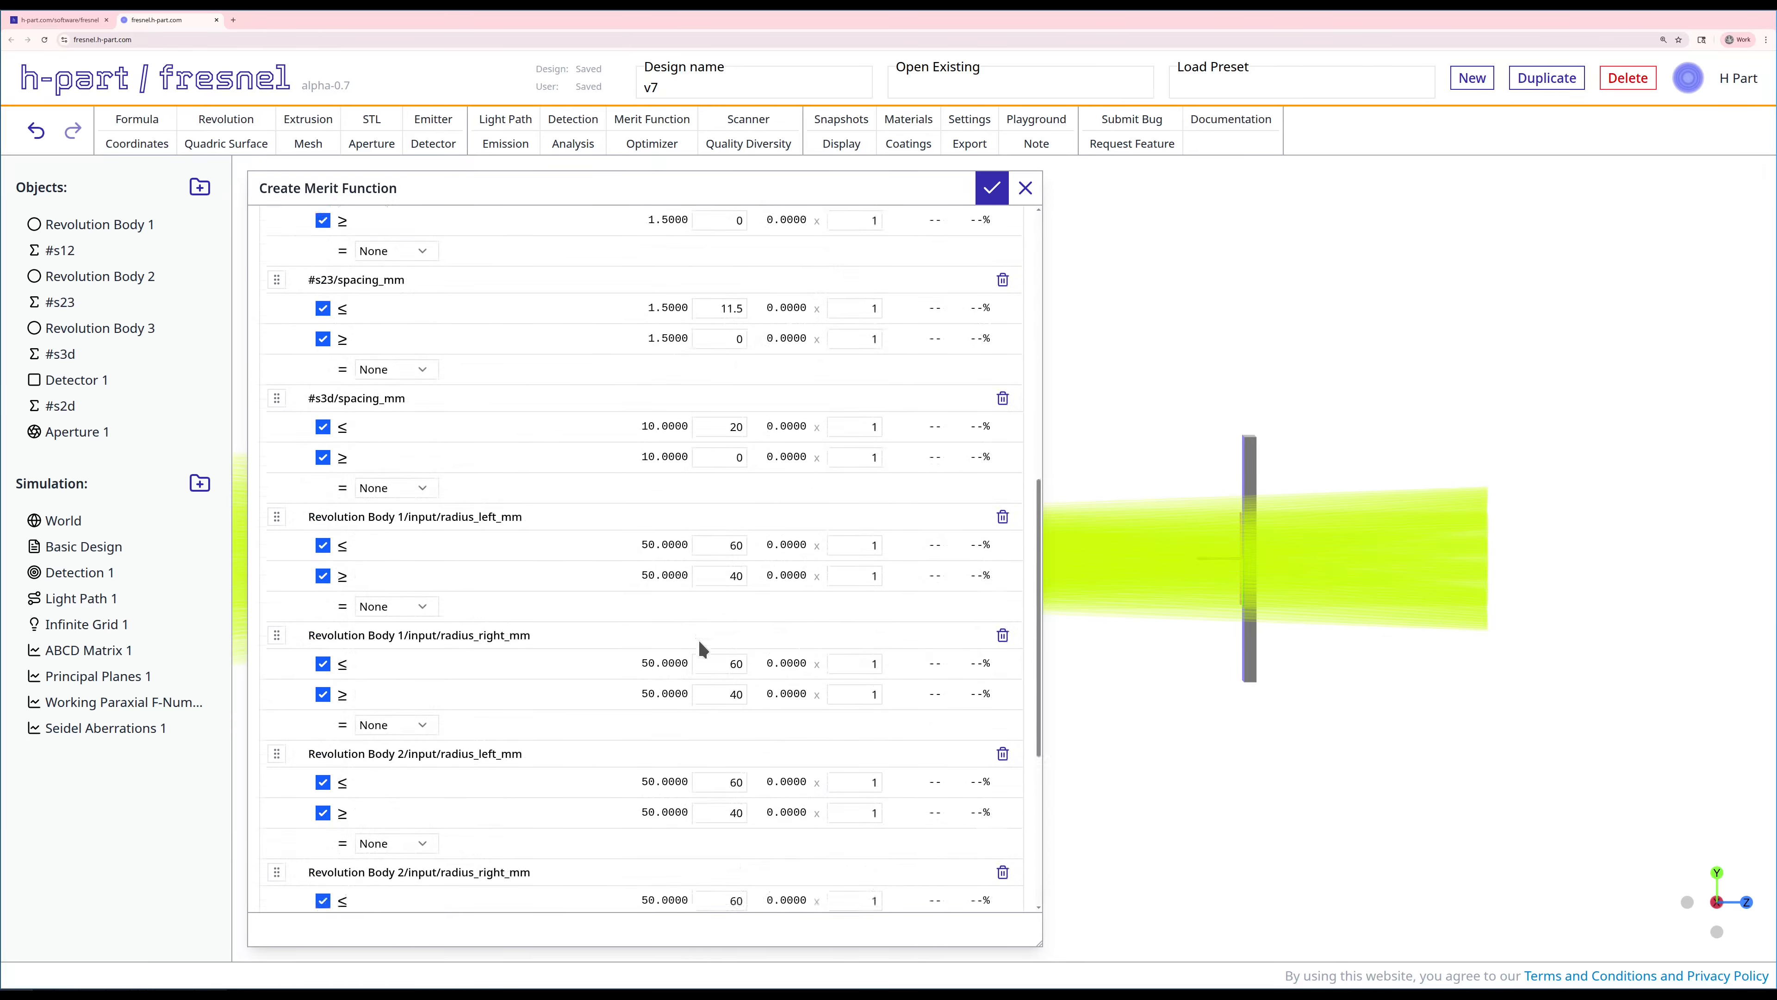
pyautogui.click(732, 569)
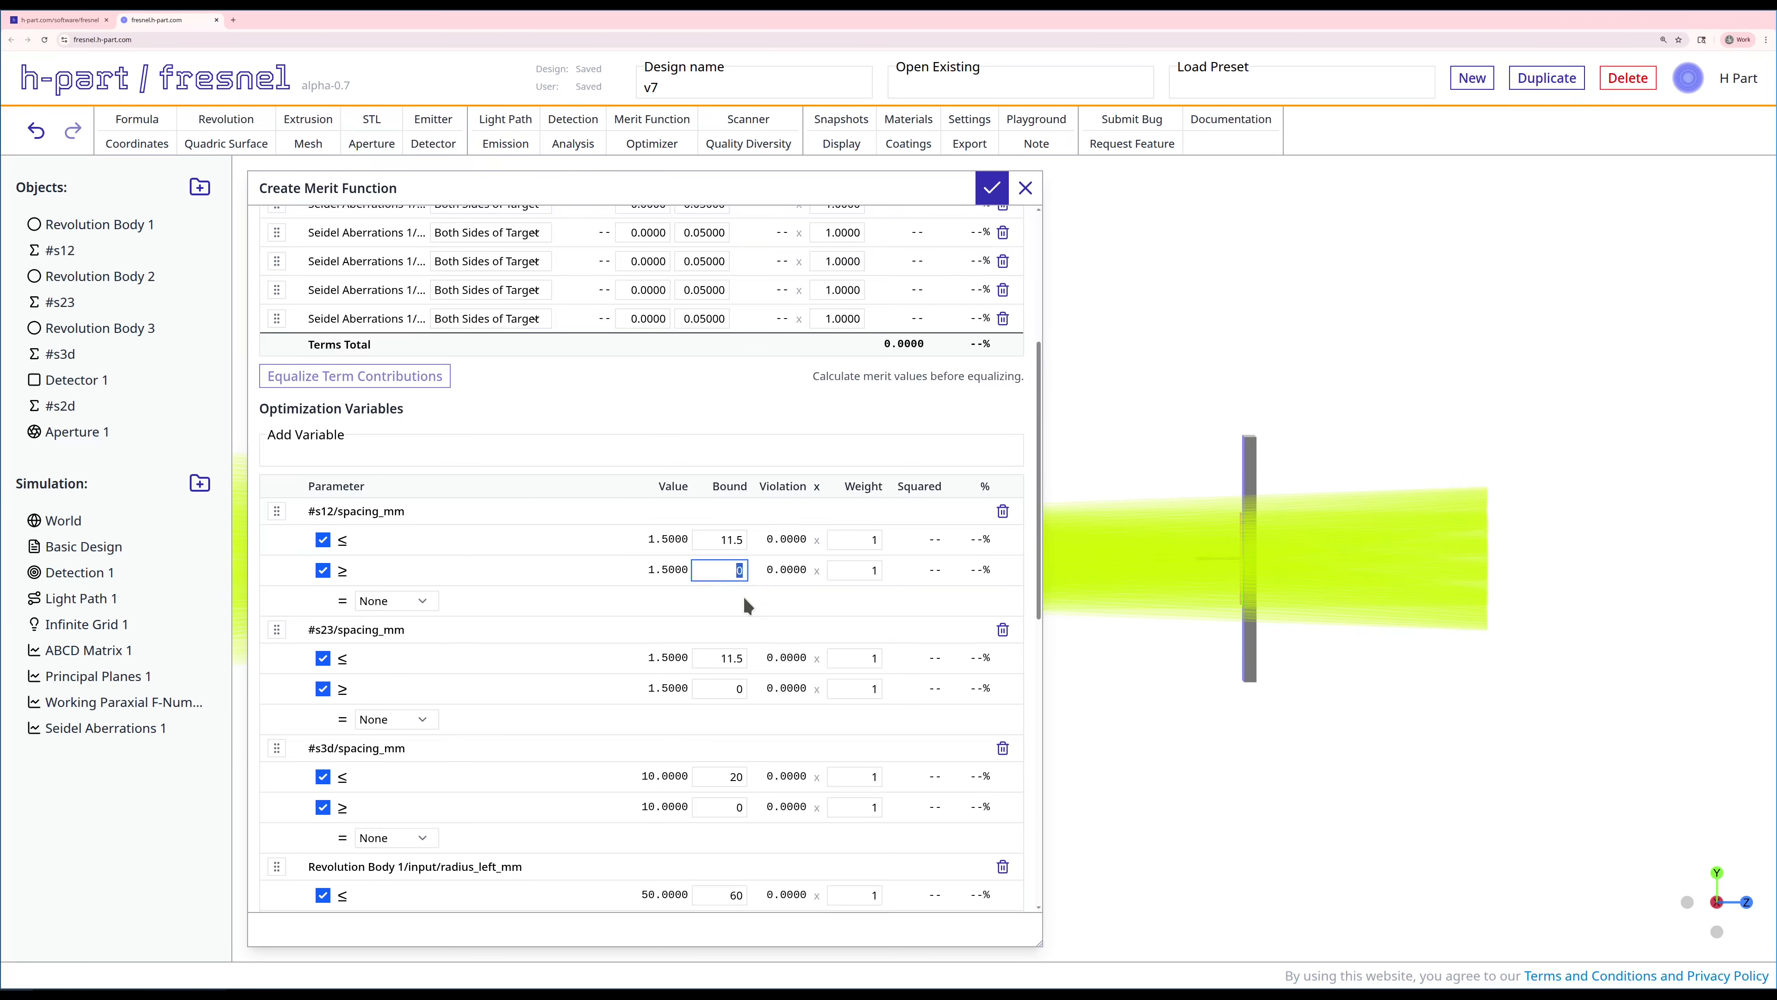
pyautogui.write('1')
pyautogui.hotkey('shift', 'Tab')
pyautogui.click(719, 682)
pyautogui.write('1')
pyautogui.hotkey('shift', 'Tab')
pyautogui.write('3')
pyautogui.click(743, 707)
# Limit the #s3d spacing to a lower bound of 5 and an upper bound of 15 mm.
pyautogui.scroll(-3, 742, 709)
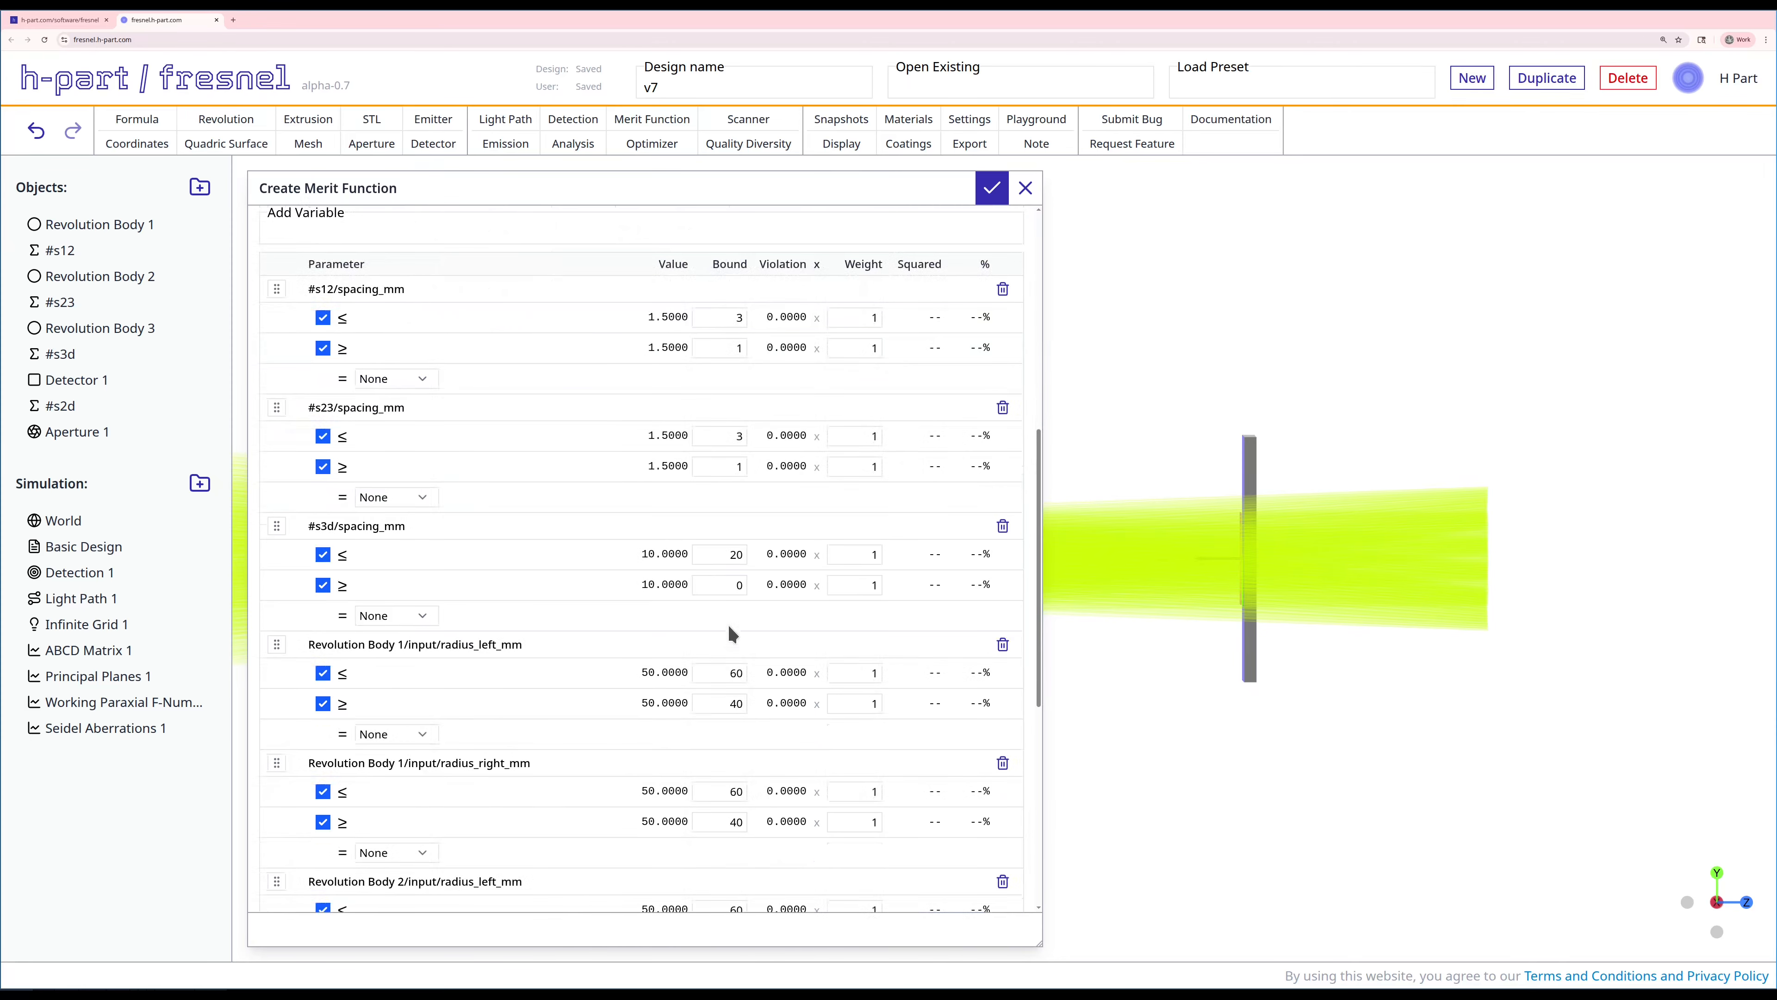
pyautogui.doubleClick(726, 558)
pyautogui.doubleClick(736, 587)
pyautogui.write('5')
pyautogui.doubleClick(720, 553)
pyautogui.write('15')
# Set the upper bound of Revolution Body 1's left and right radii to 1000 mm.
pyautogui.scroll(-5, 756, 616)
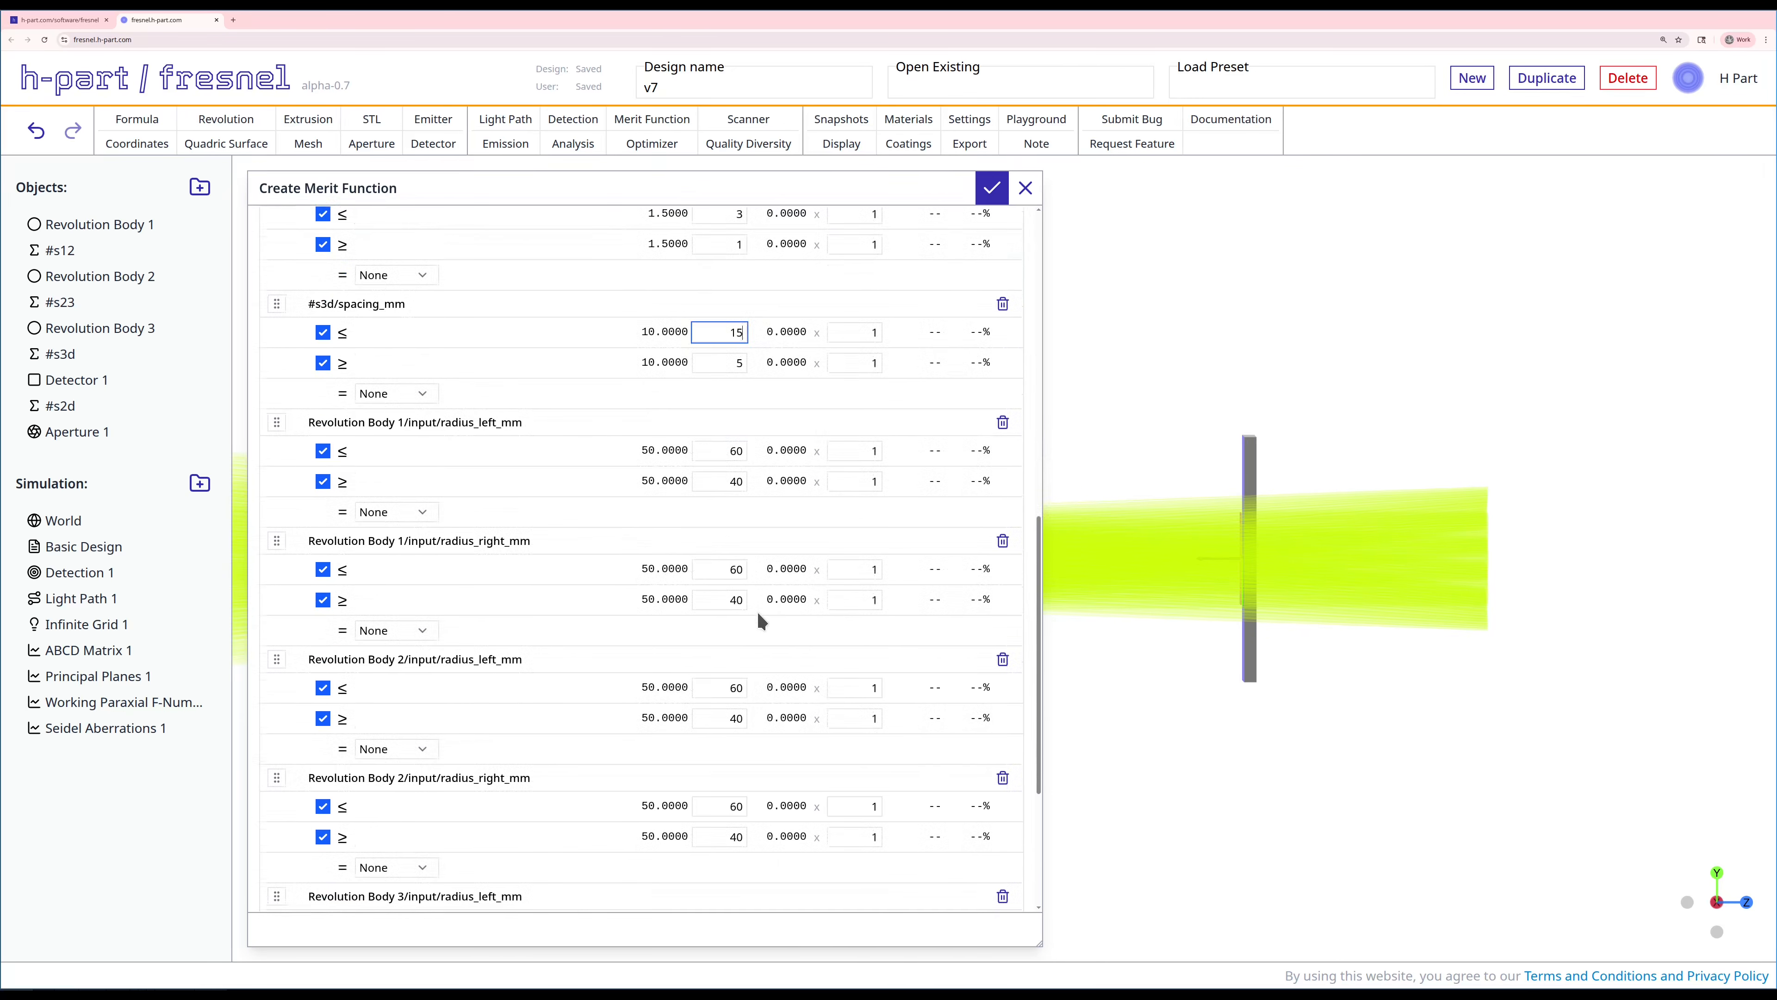
pyautogui.click(727, 339)
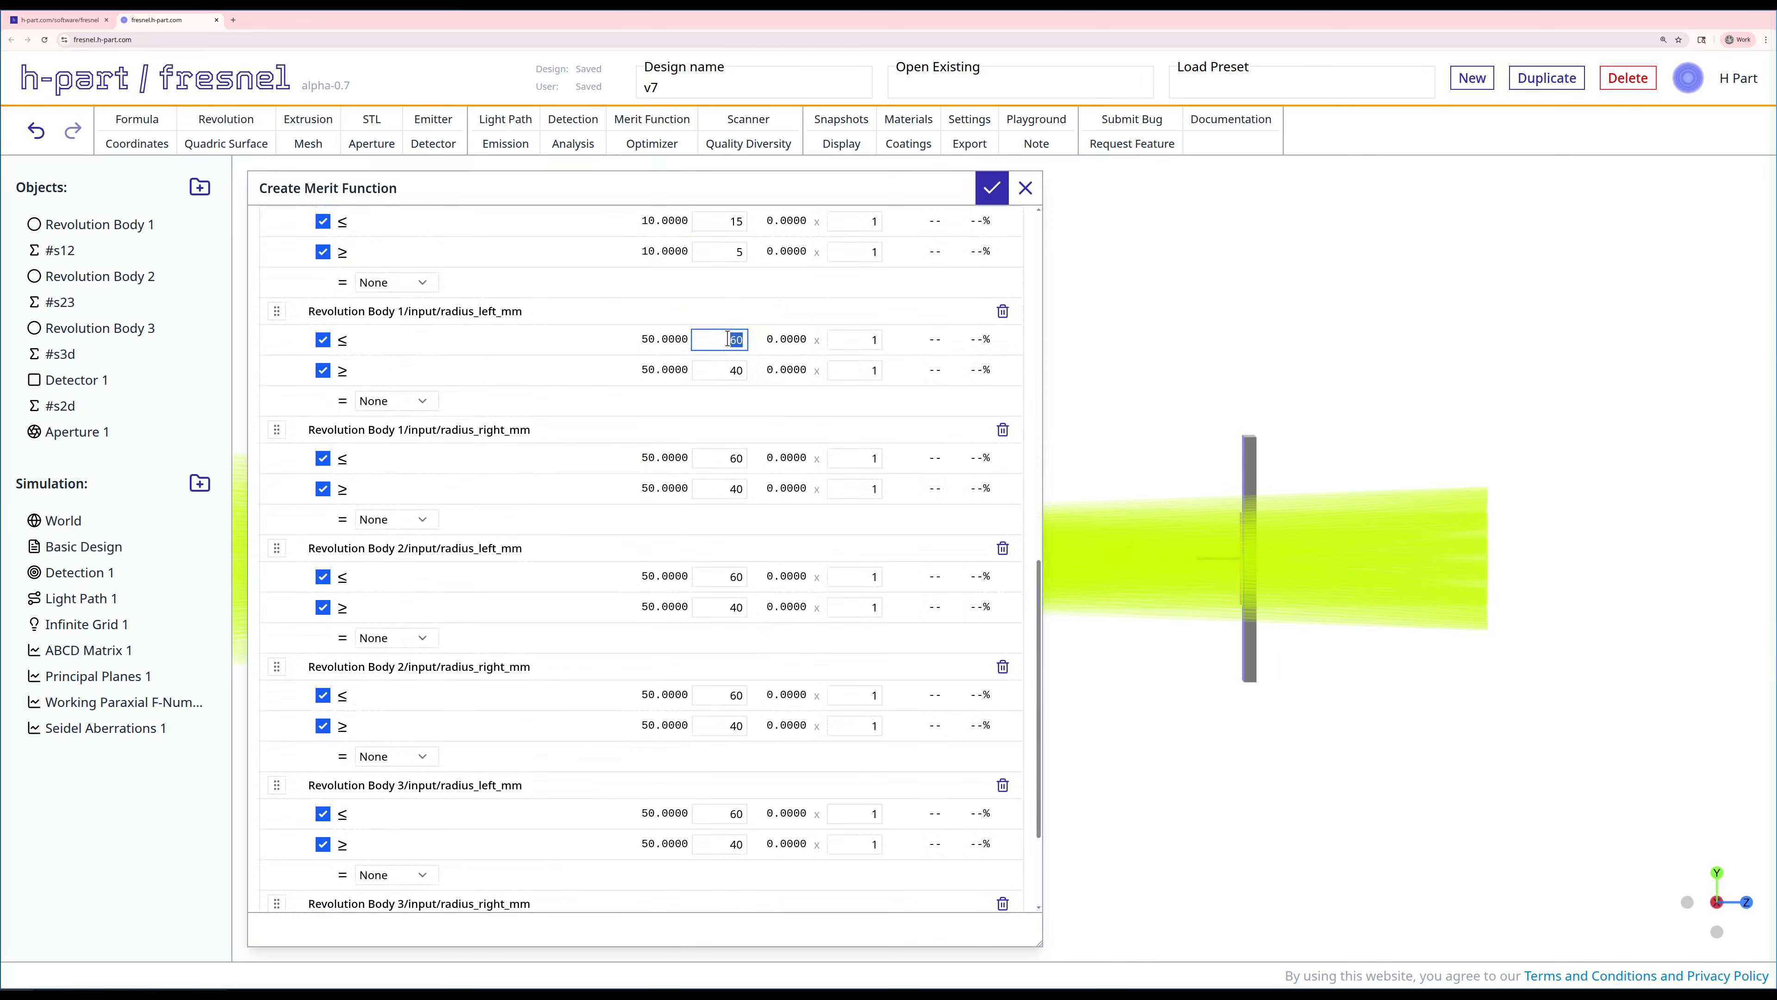
pyautogui.write('1000')
pyautogui.doubleClick(728, 339)
pyautogui.hotkey('ctrl', 'c')
pyautogui.doubleClick(719, 456)
pyautogui.hotkey('ctrl', 'v')
# Set the upper bound of both Revolution Body 2 radii and of Revolution Body 3's left radius to 1000 mm.
pyautogui.doubleClick(720, 576)
pyautogui.write('1000')
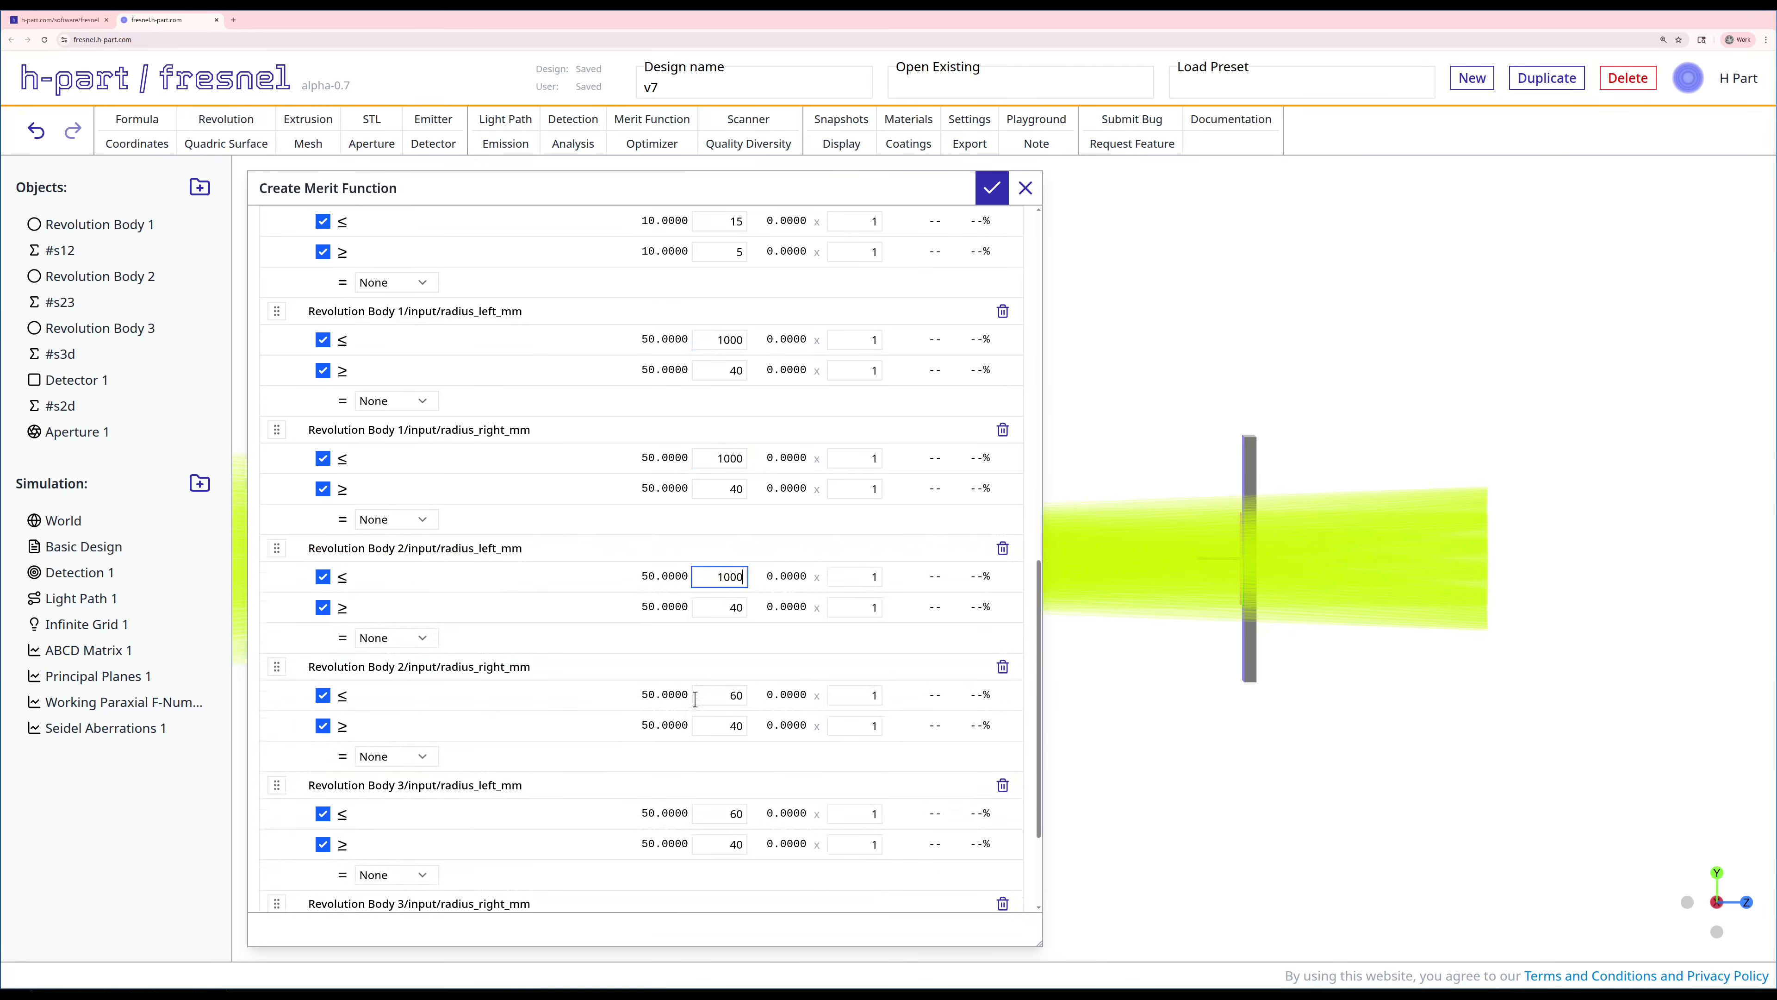
pyautogui.doubleClick(696, 696)
pyautogui.write('1000')
pyautogui.doubleClick(734, 813)
pyautogui.write('100')
# Set the lower bound of Revolution Body 1's left and right radii to 5 mm.
pyautogui.scroll(3, 715, 443)
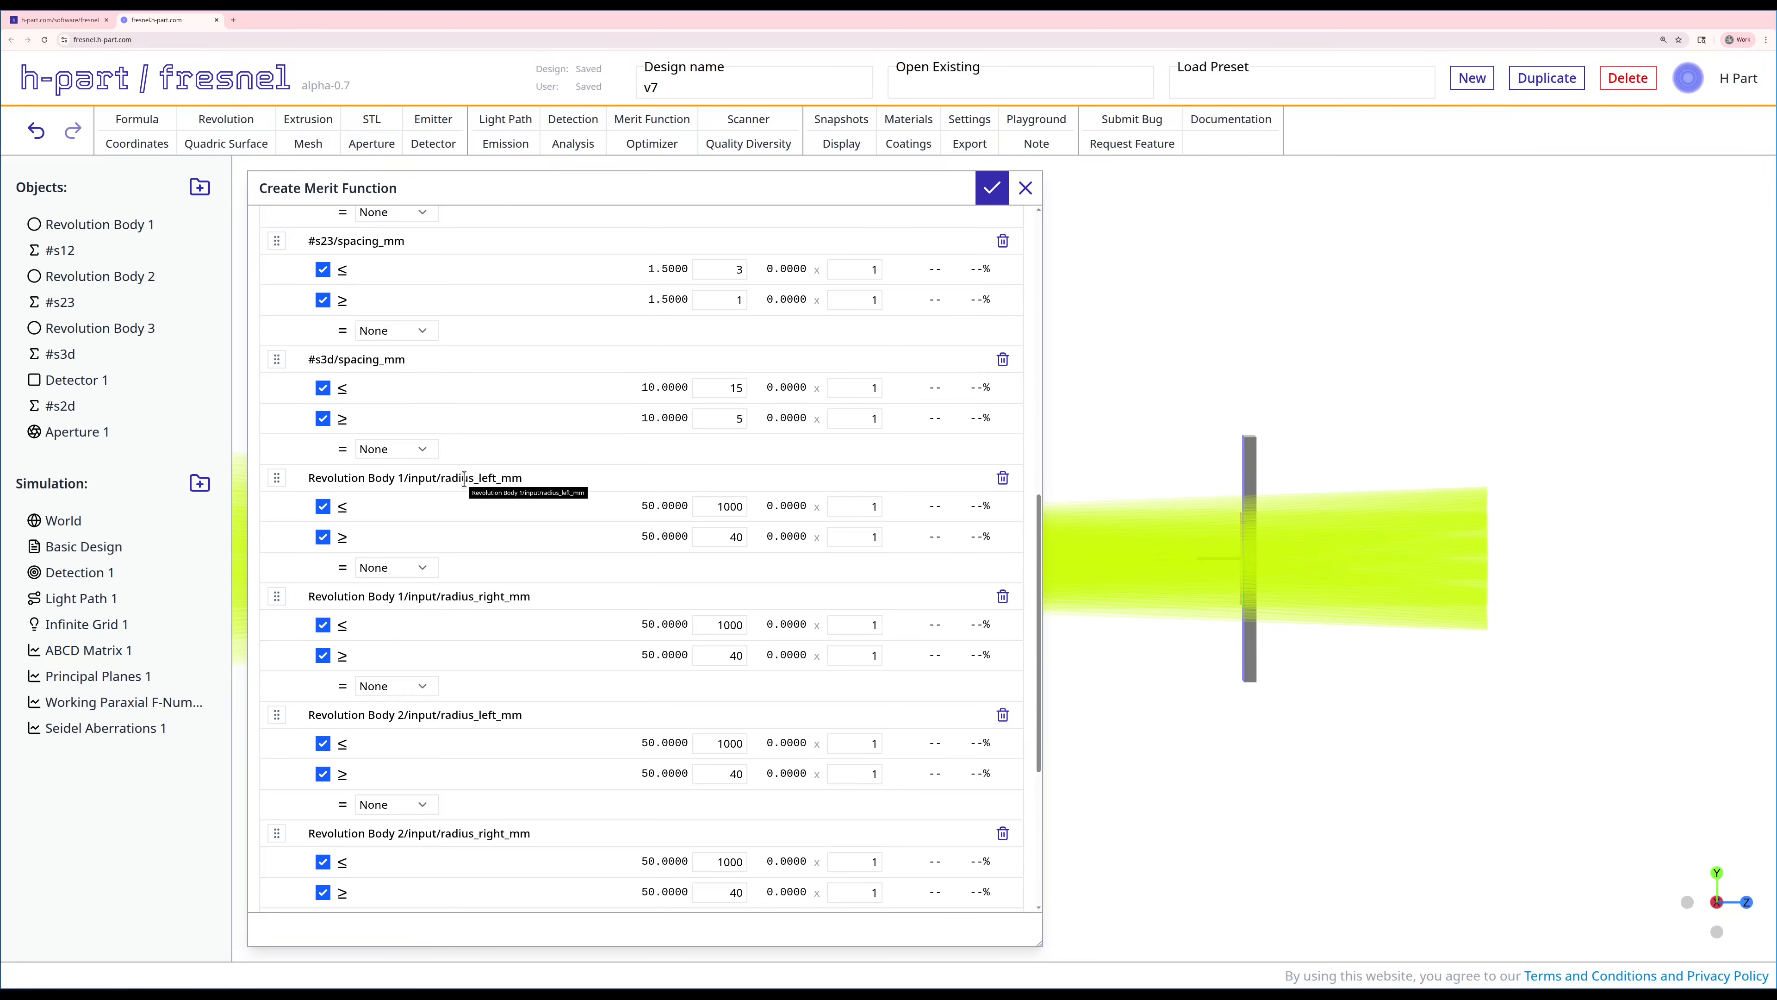
pyautogui.click(726, 533)
pyautogui.doubleClick(726, 534)
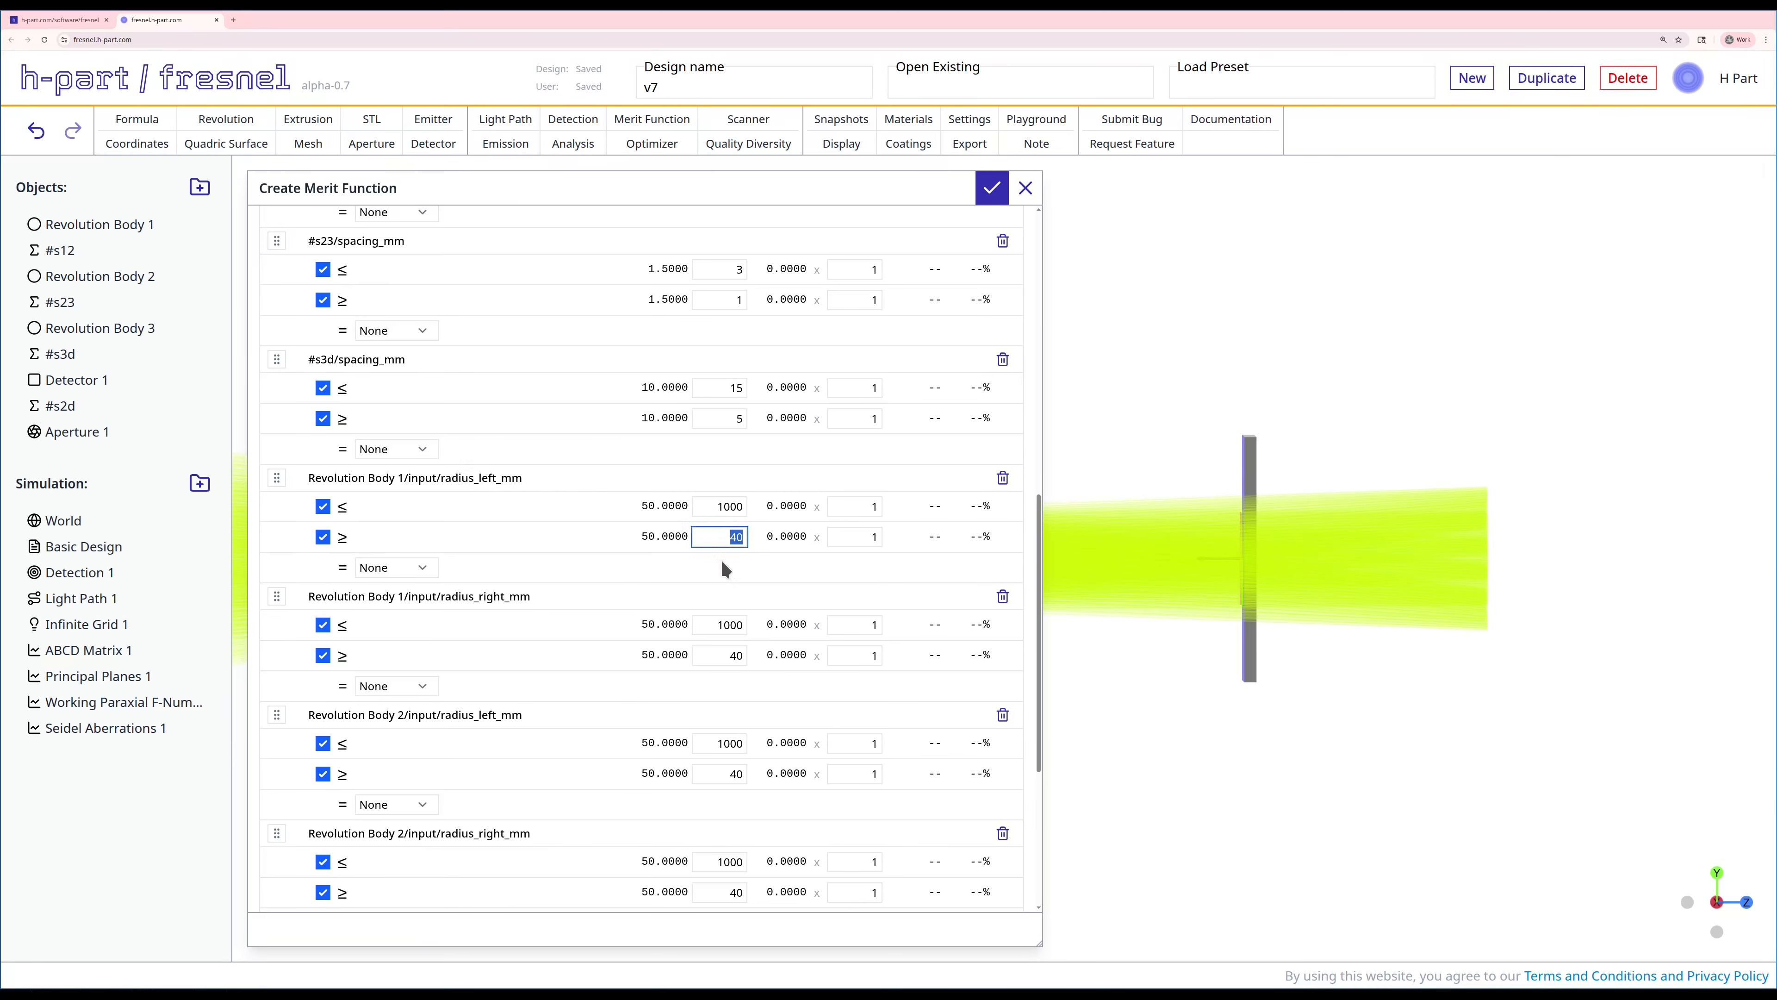
pyautogui.scroll(-2, 726, 566)
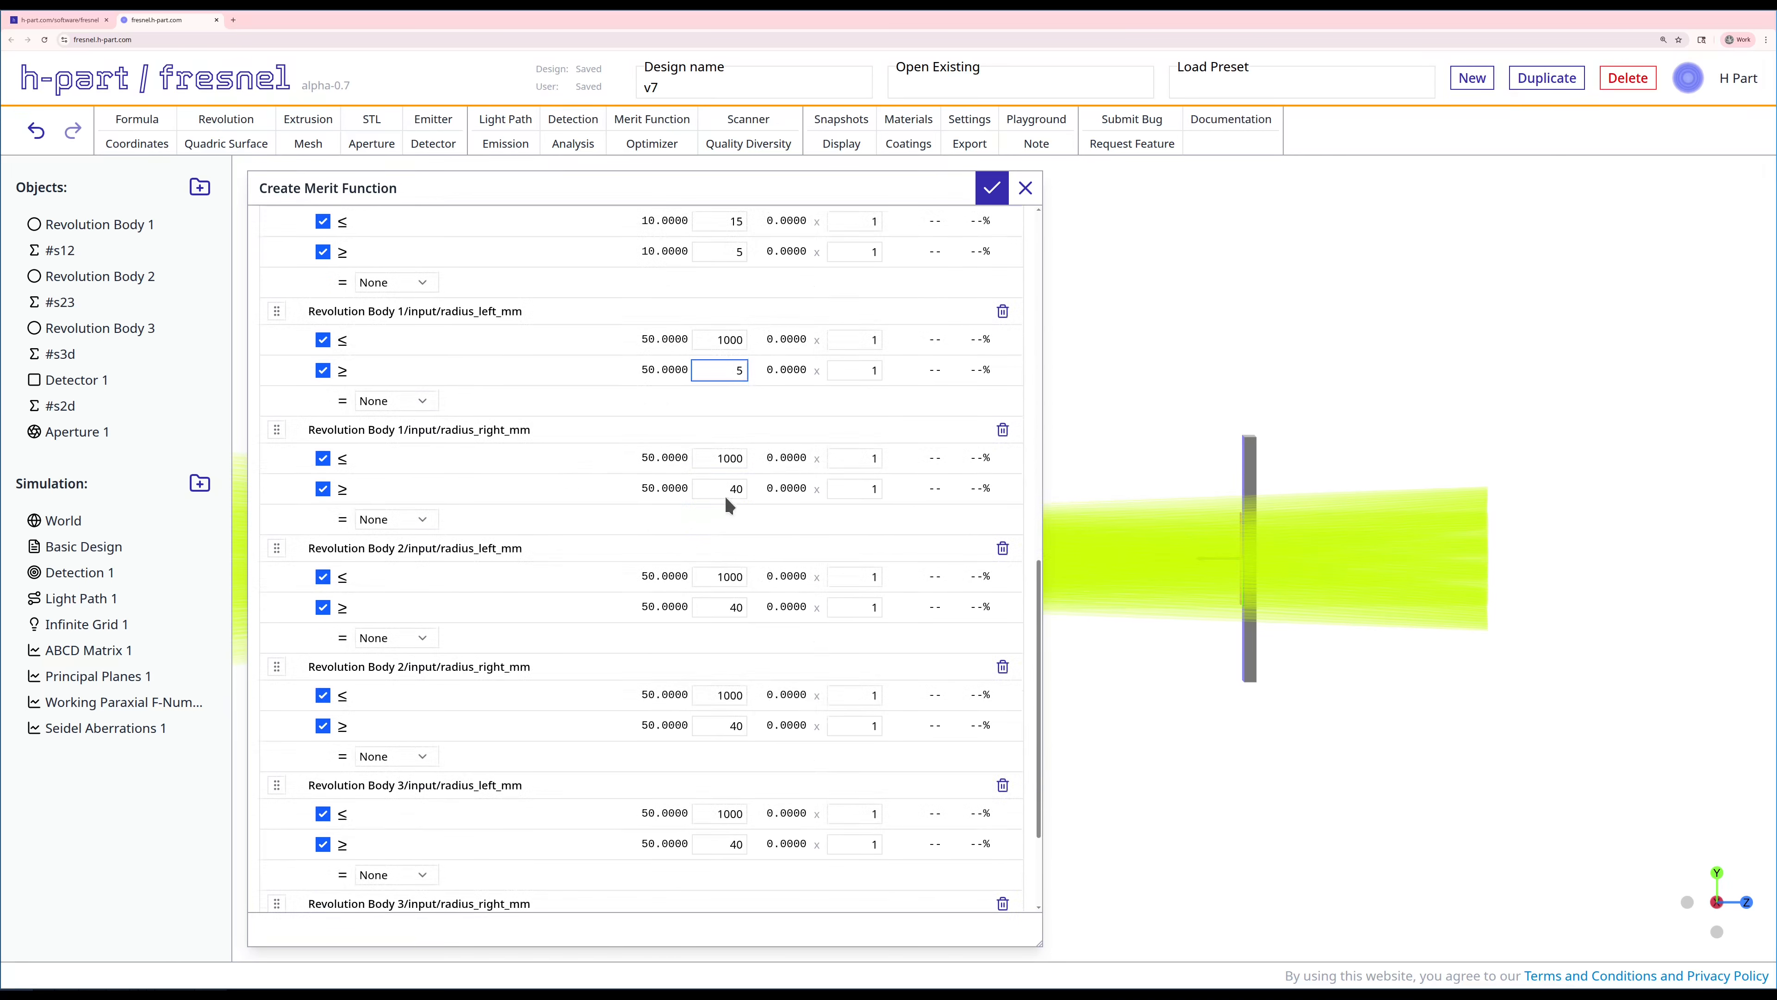
pyautogui.doubleClick(723, 489)
pyautogui.write('5')
# Set the lower bound of Revolution Body 2's left and right radii to 3.5 mm.
pyautogui.scroll(-2, 729, 651)
pyautogui.doubleClick(723, 440)
pyautogui.write('3.5')
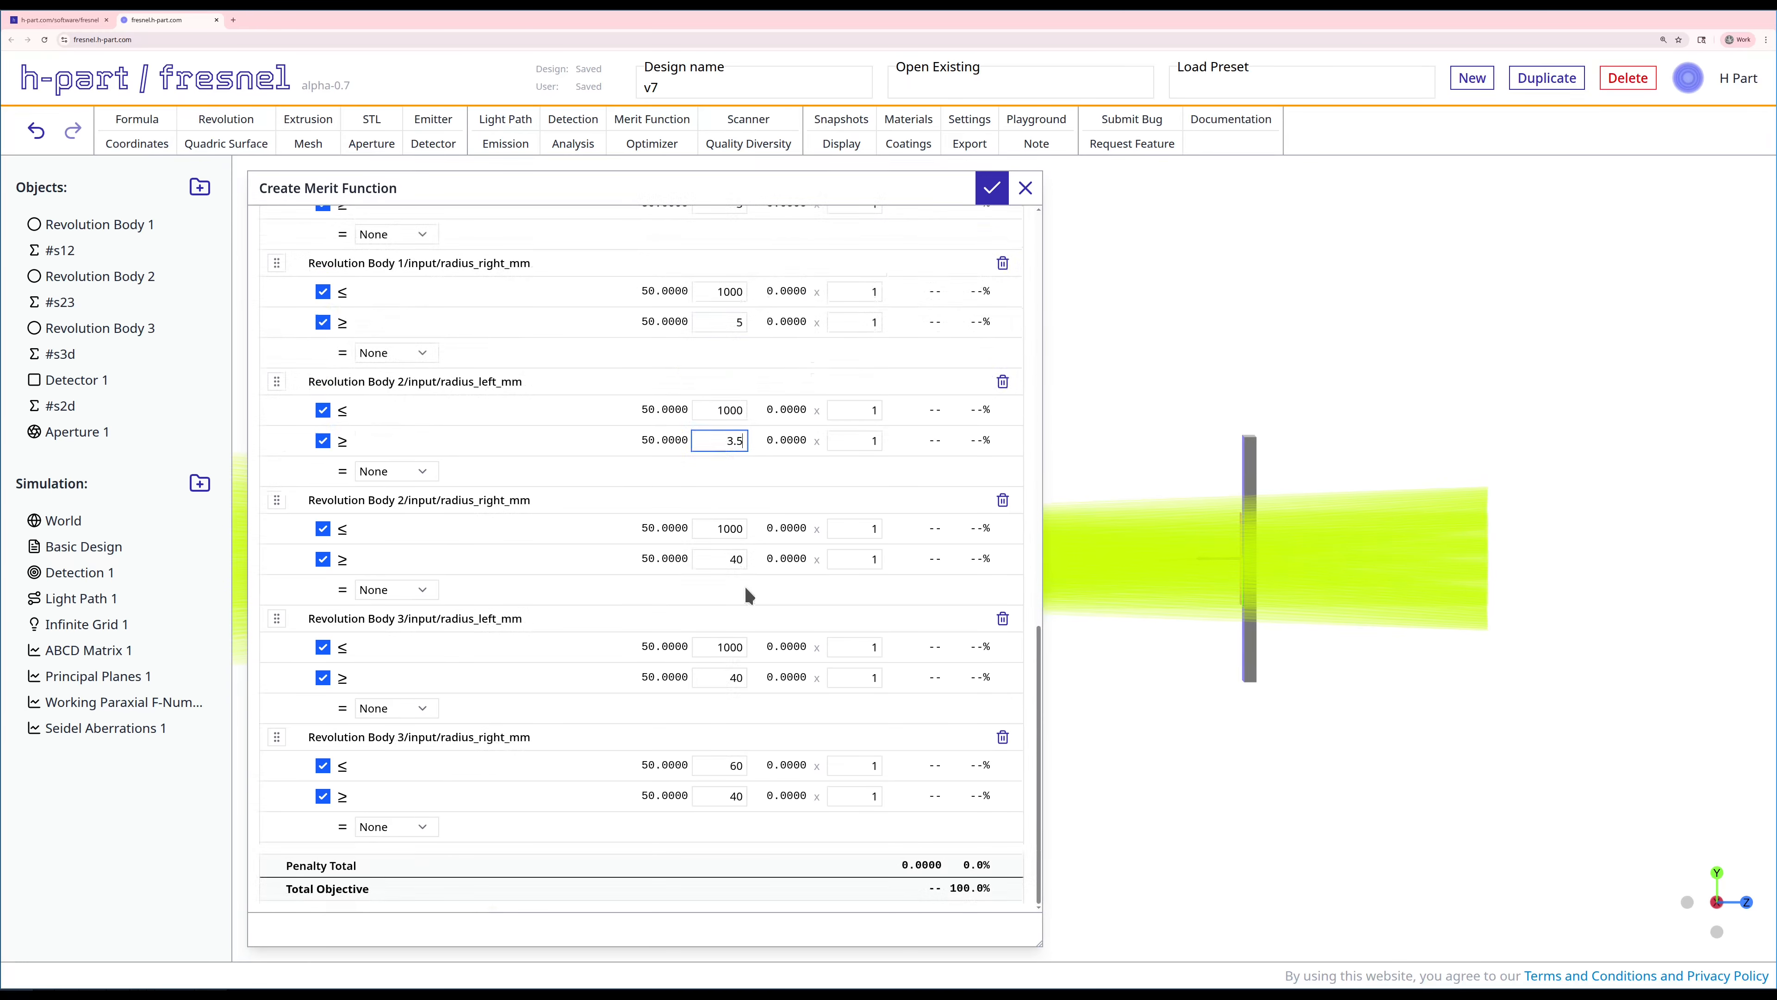
pyautogui.click(732, 560)
pyautogui.doubleClick(732, 560)
pyautogui.write('3.5')
# Set Revolution Body 3's lower radius bounds to 5 mm and the upper bound of its right radius to 1000 mm.
pyautogui.doubleClick(732, 677)
pyautogui.write('5')
pyautogui.doubleClick(732, 796)
pyautogui.write('5')
pyautogui.click(771, 717)
pyautogui.doubleClick(729, 768)
pyautogui.write('1000')
# Create Merit Function 1, reopen it with its term values calculated, and widen its dialog to show the full target names.
pyautogui.scroll(10, 653, 823)
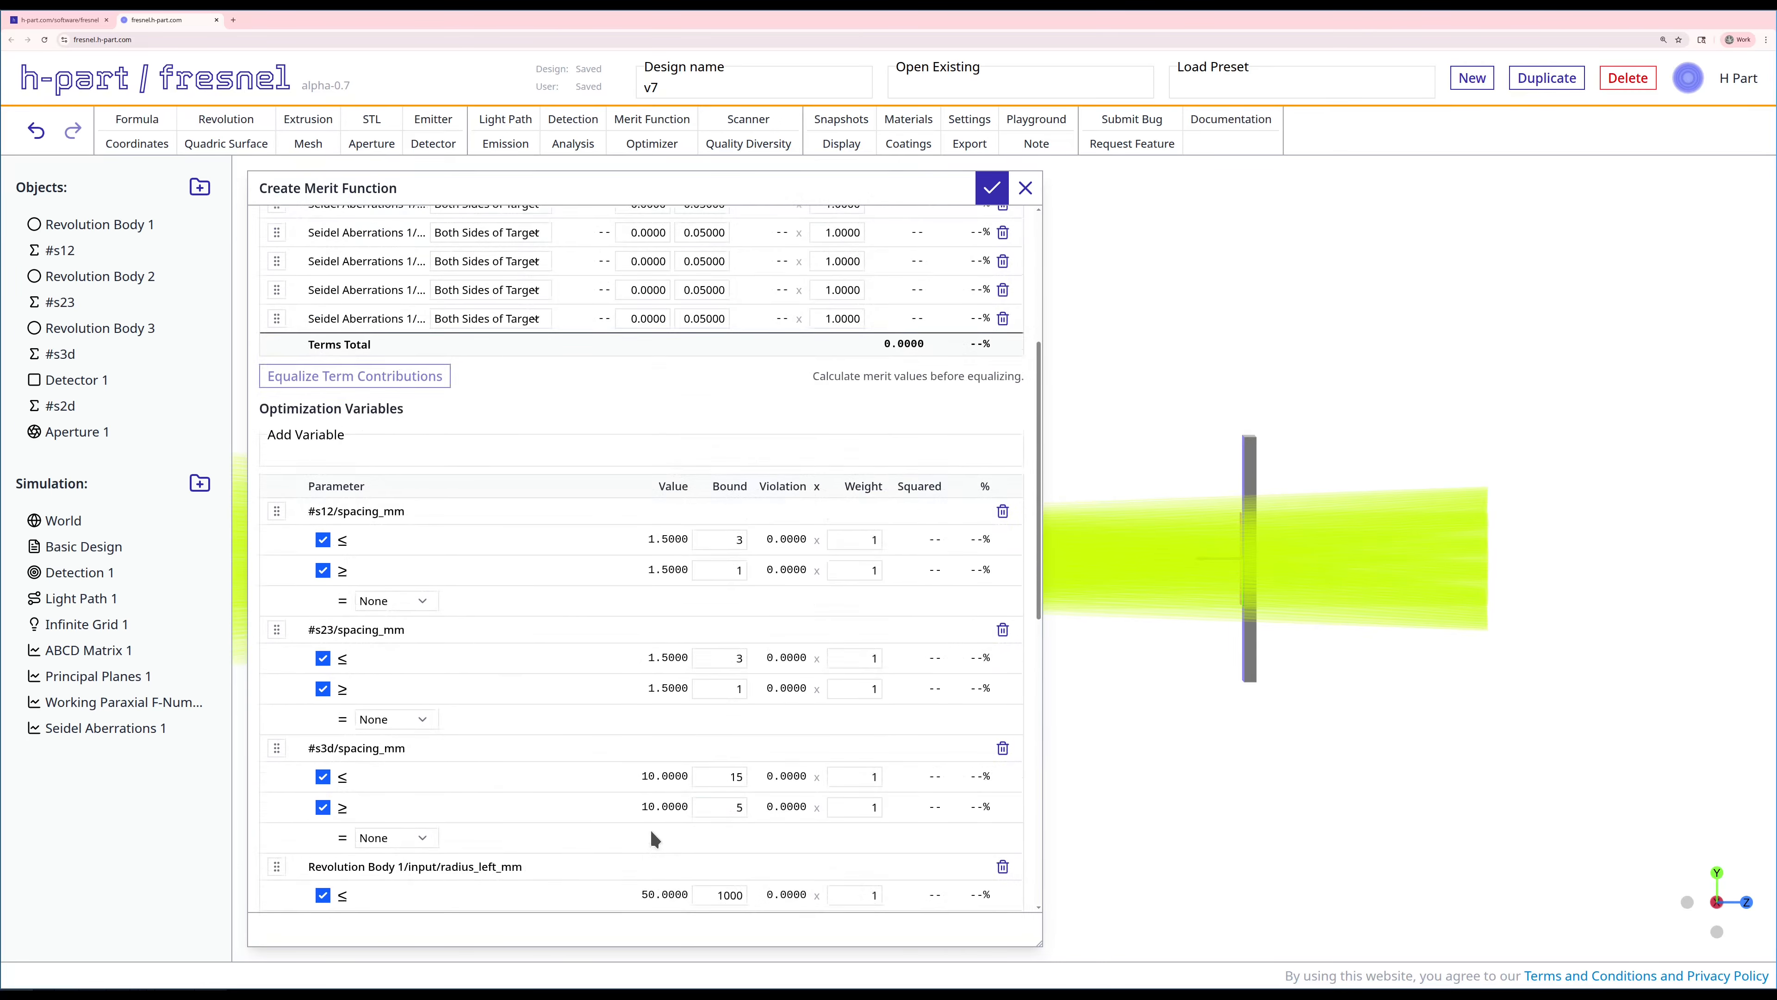
pyautogui.scroll(5, 653, 839)
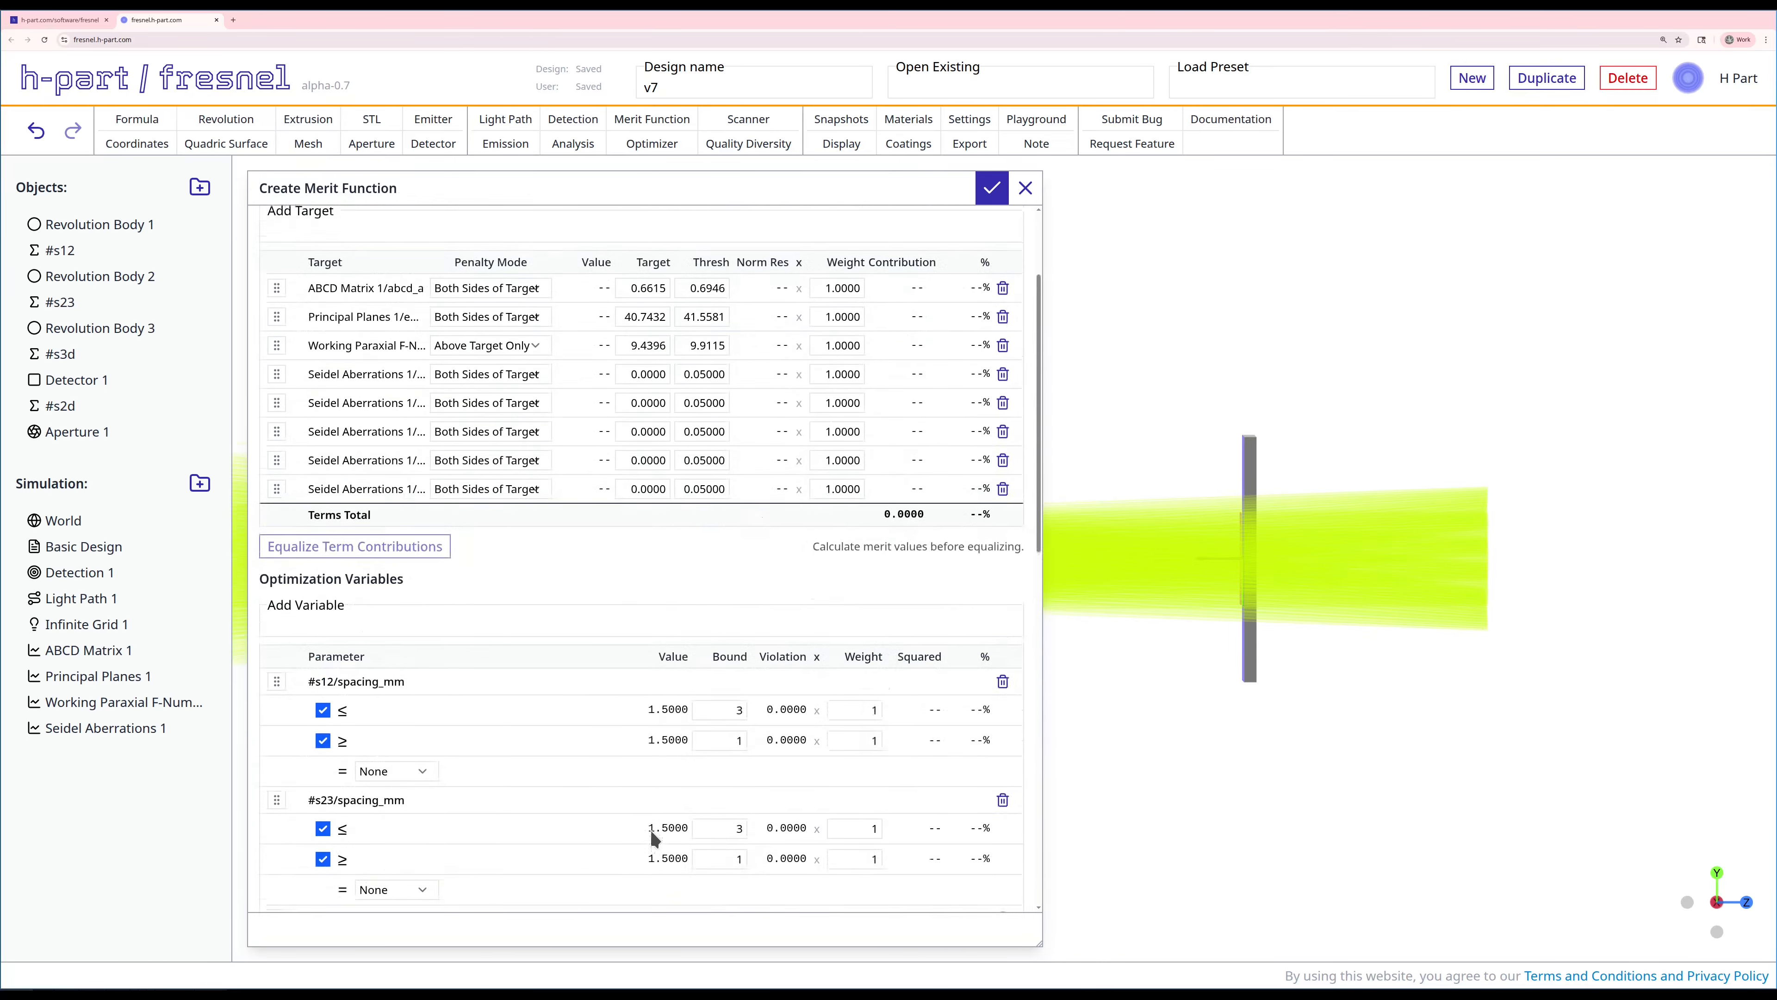
pyautogui.click(997, 192)
pyautogui.rightClick(66, 755)
pyautogui.click(161, 818)
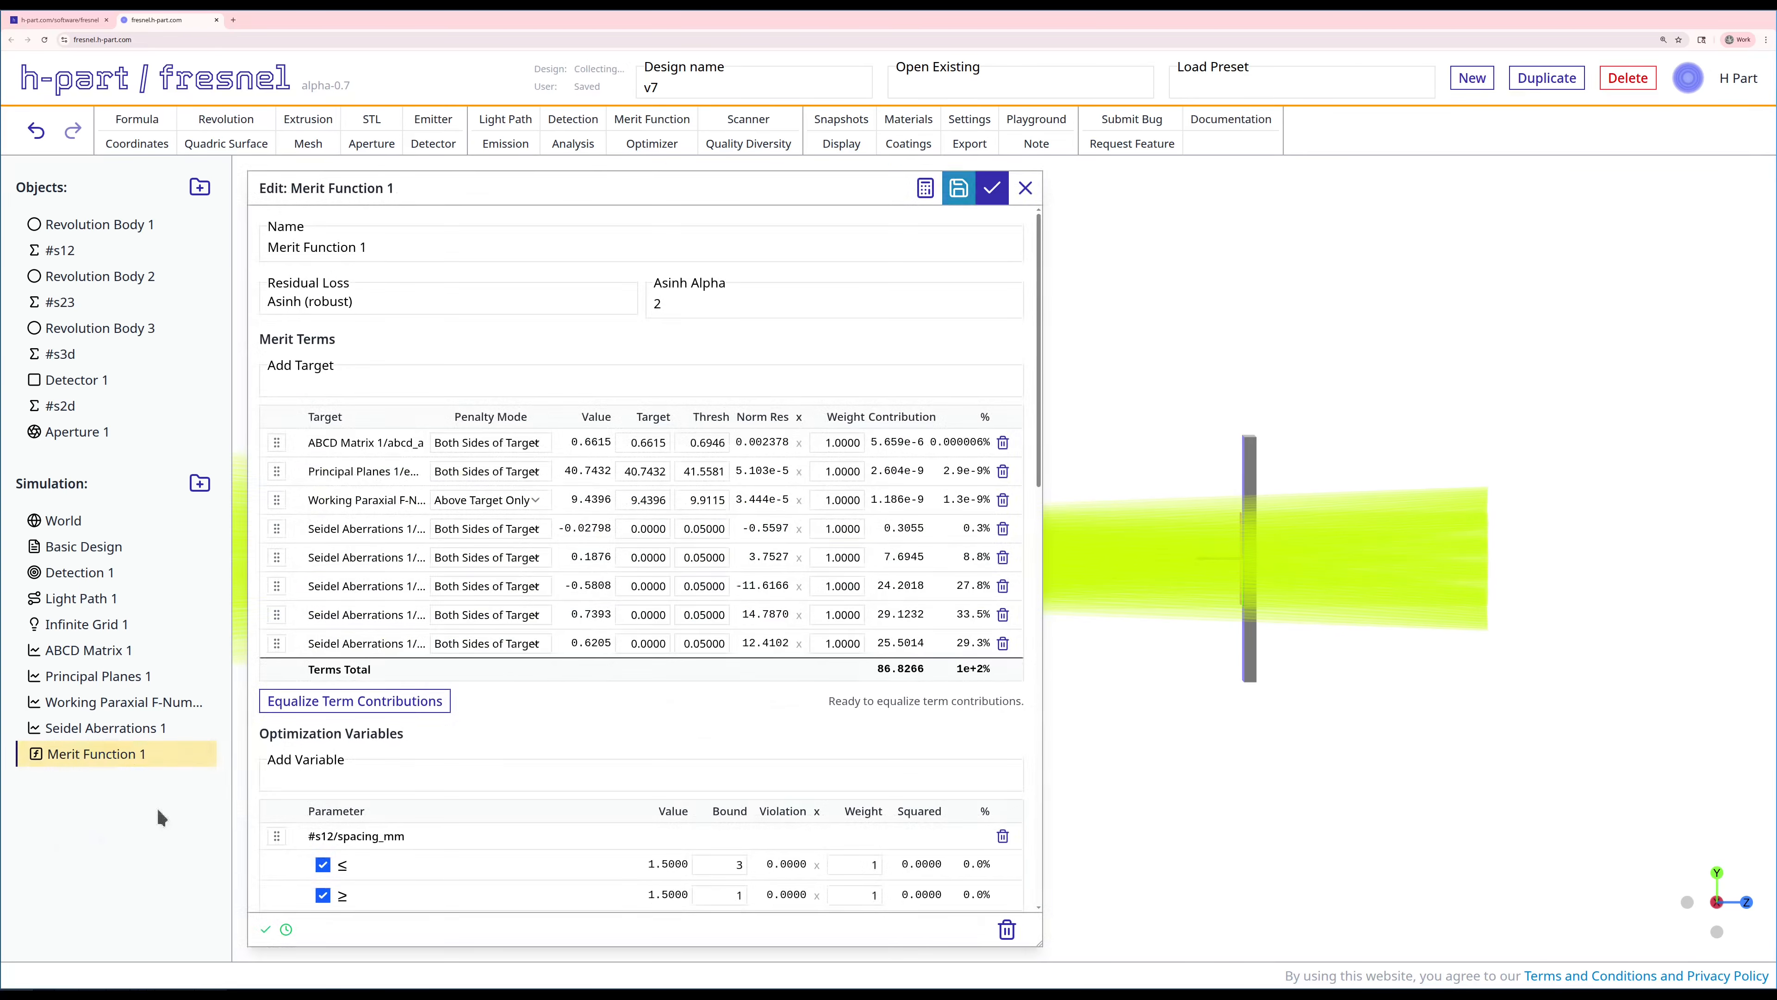
pyautogui.moveTo(1040, 943); pyautogui.dragTo(1223, 937)
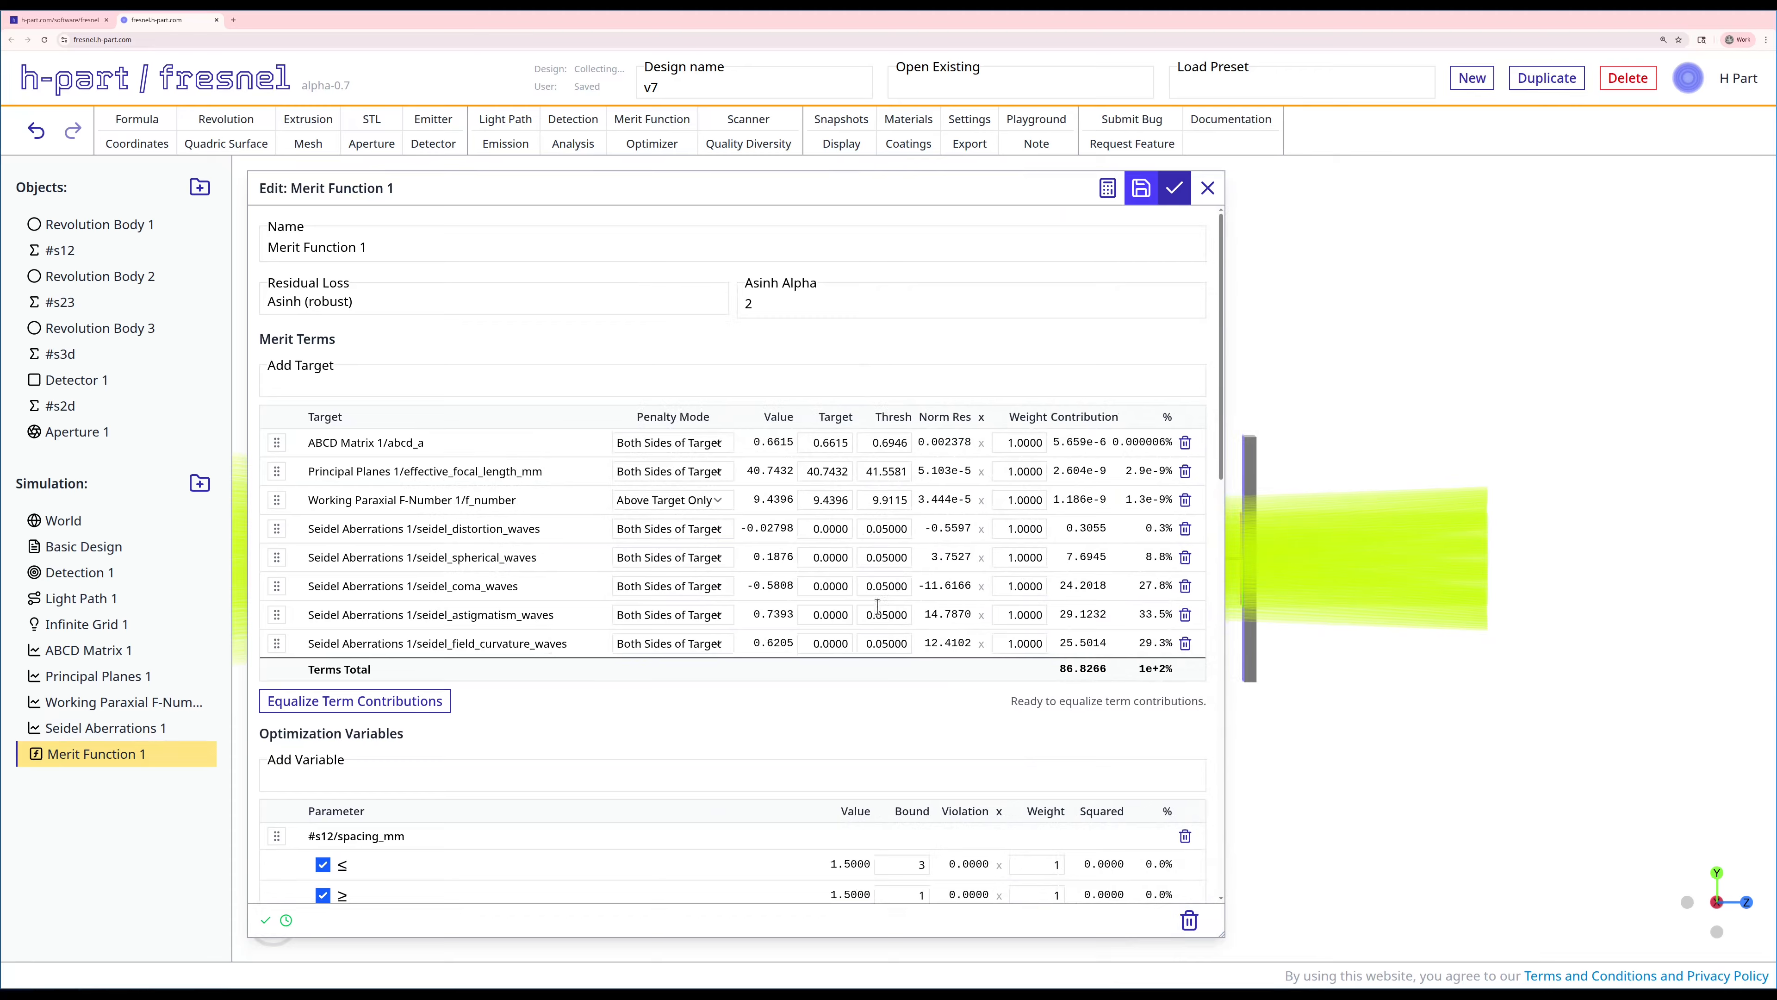
# Set the ABCD Matrix 1/abcd_a term to a target of 0 and a threshold of 0.1.
pyautogui.click(816, 442)
pyautogui.write('0')
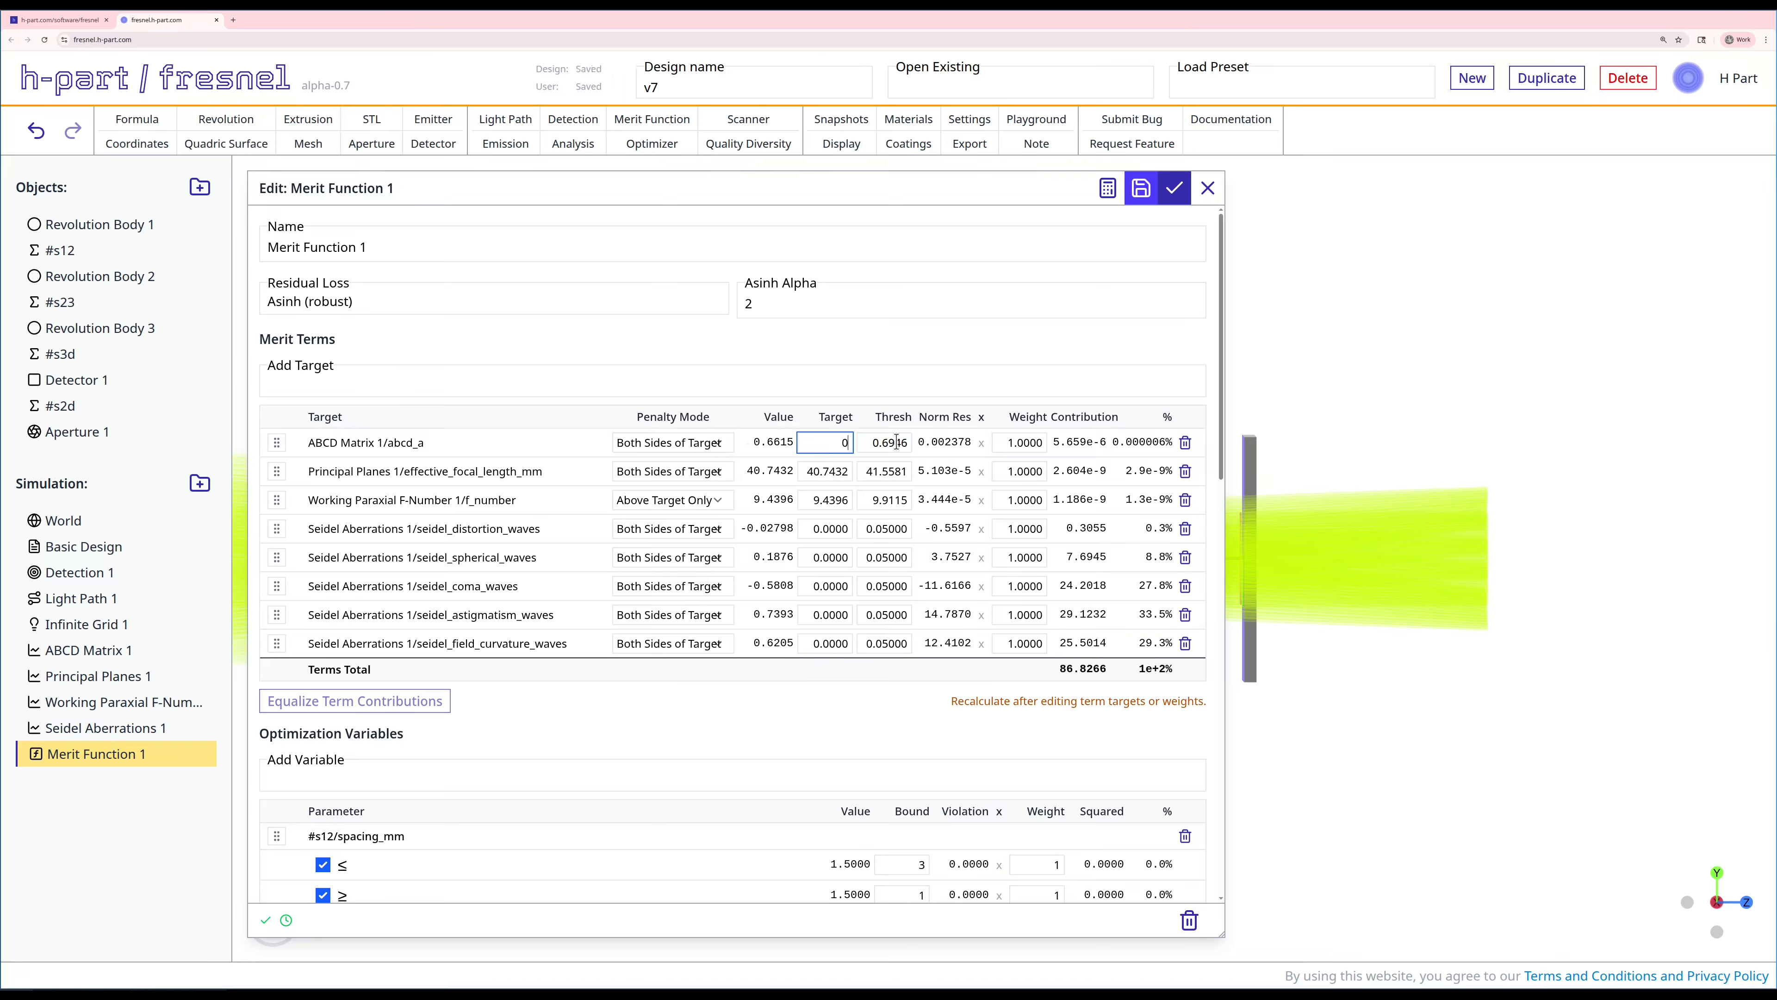
pyautogui.click(899, 442)
pyautogui.write('0.1')
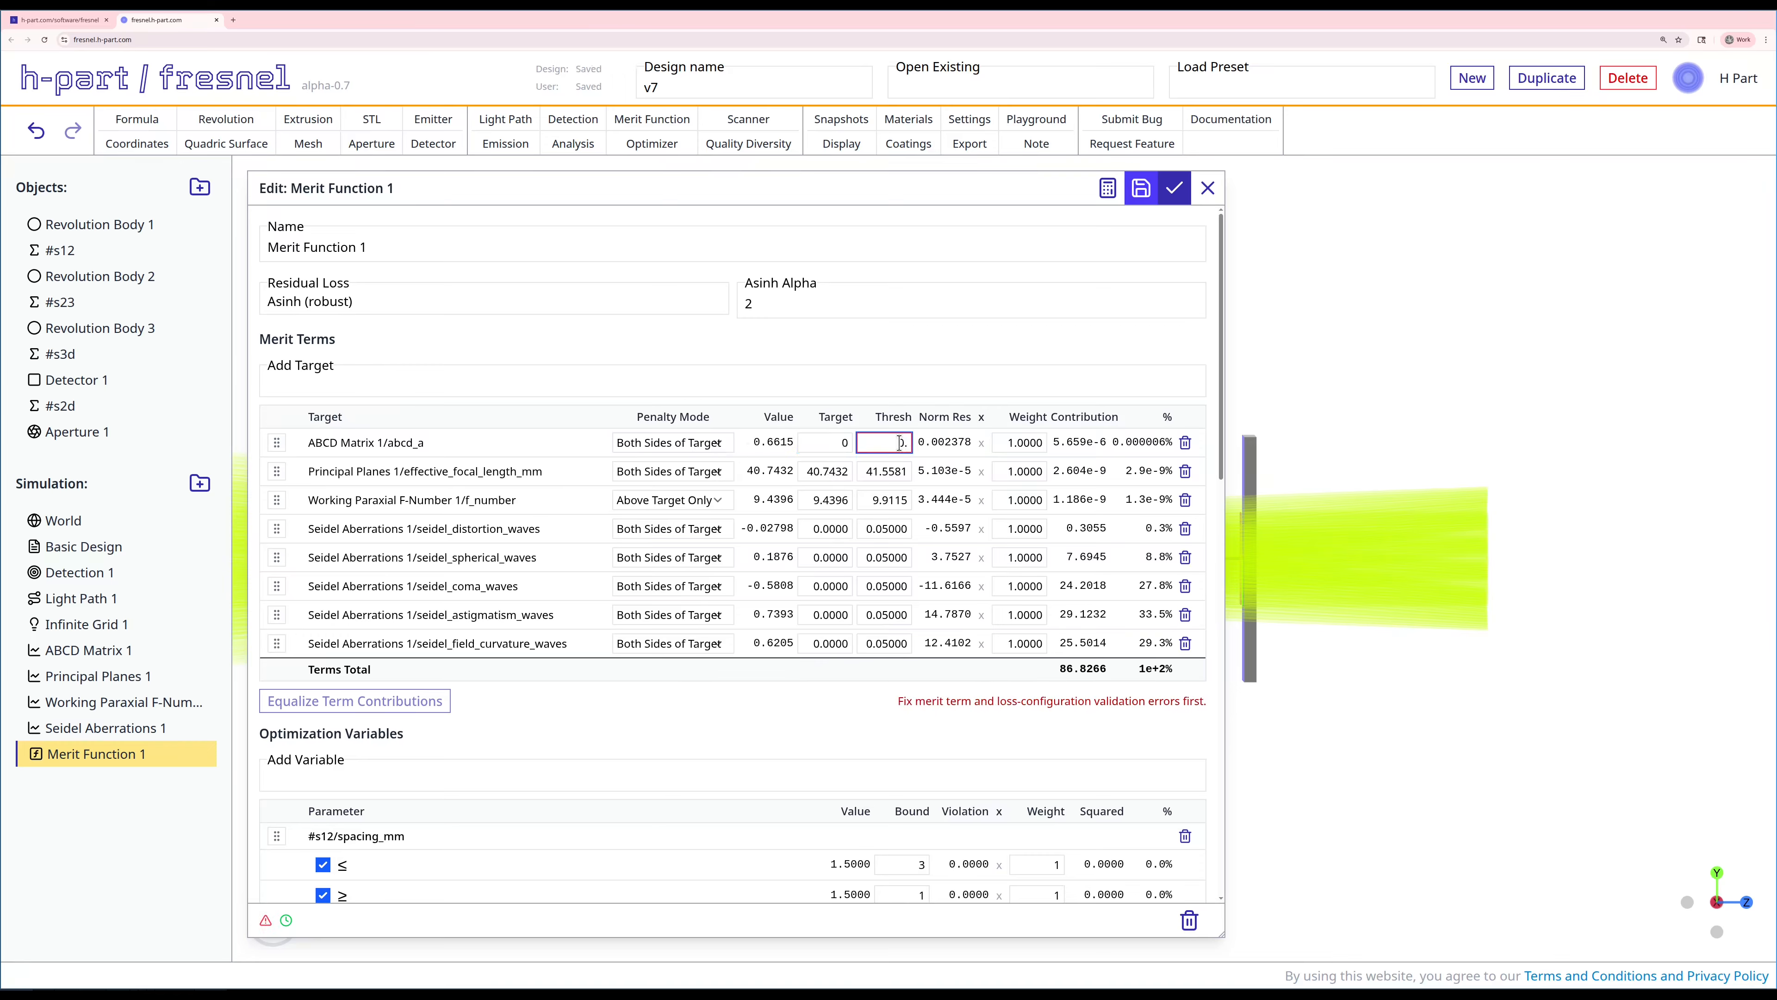
# Set the effective focal length term to a target of 20 mm and a threshold of 20.1 mm.
pyautogui.click(847, 478)
pyautogui.write('20')
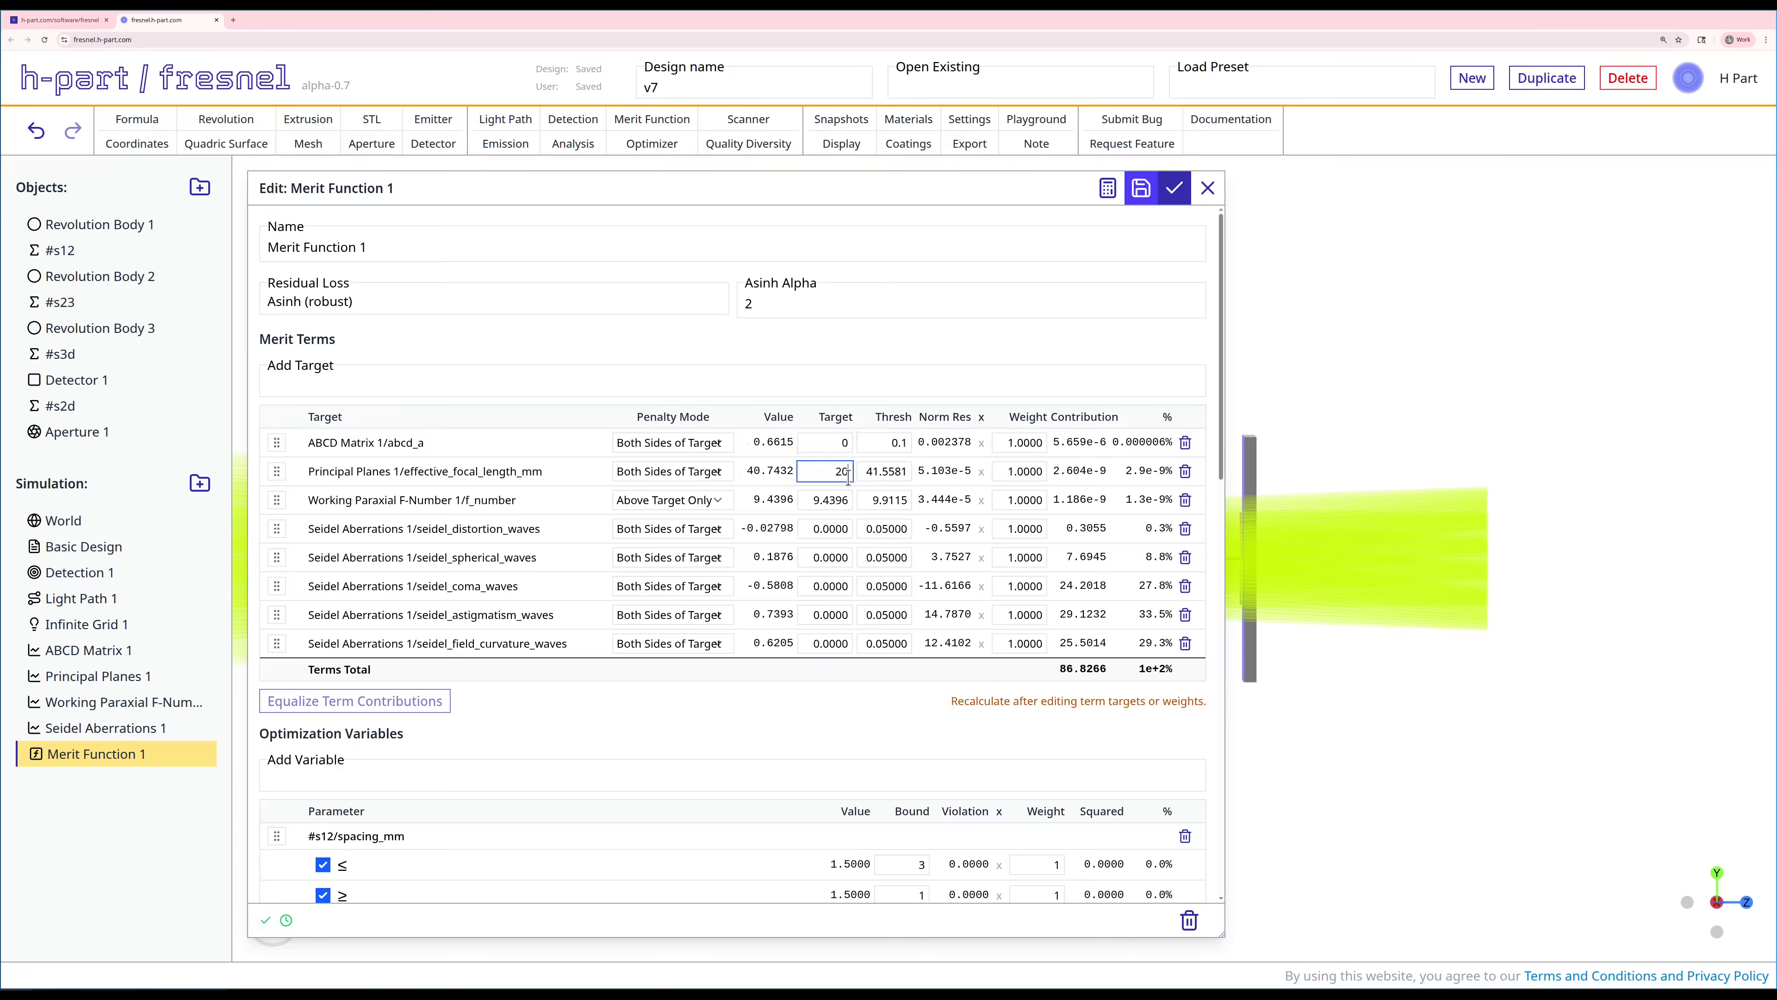
pyautogui.click(869, 470)
pyautogui.write('20.')
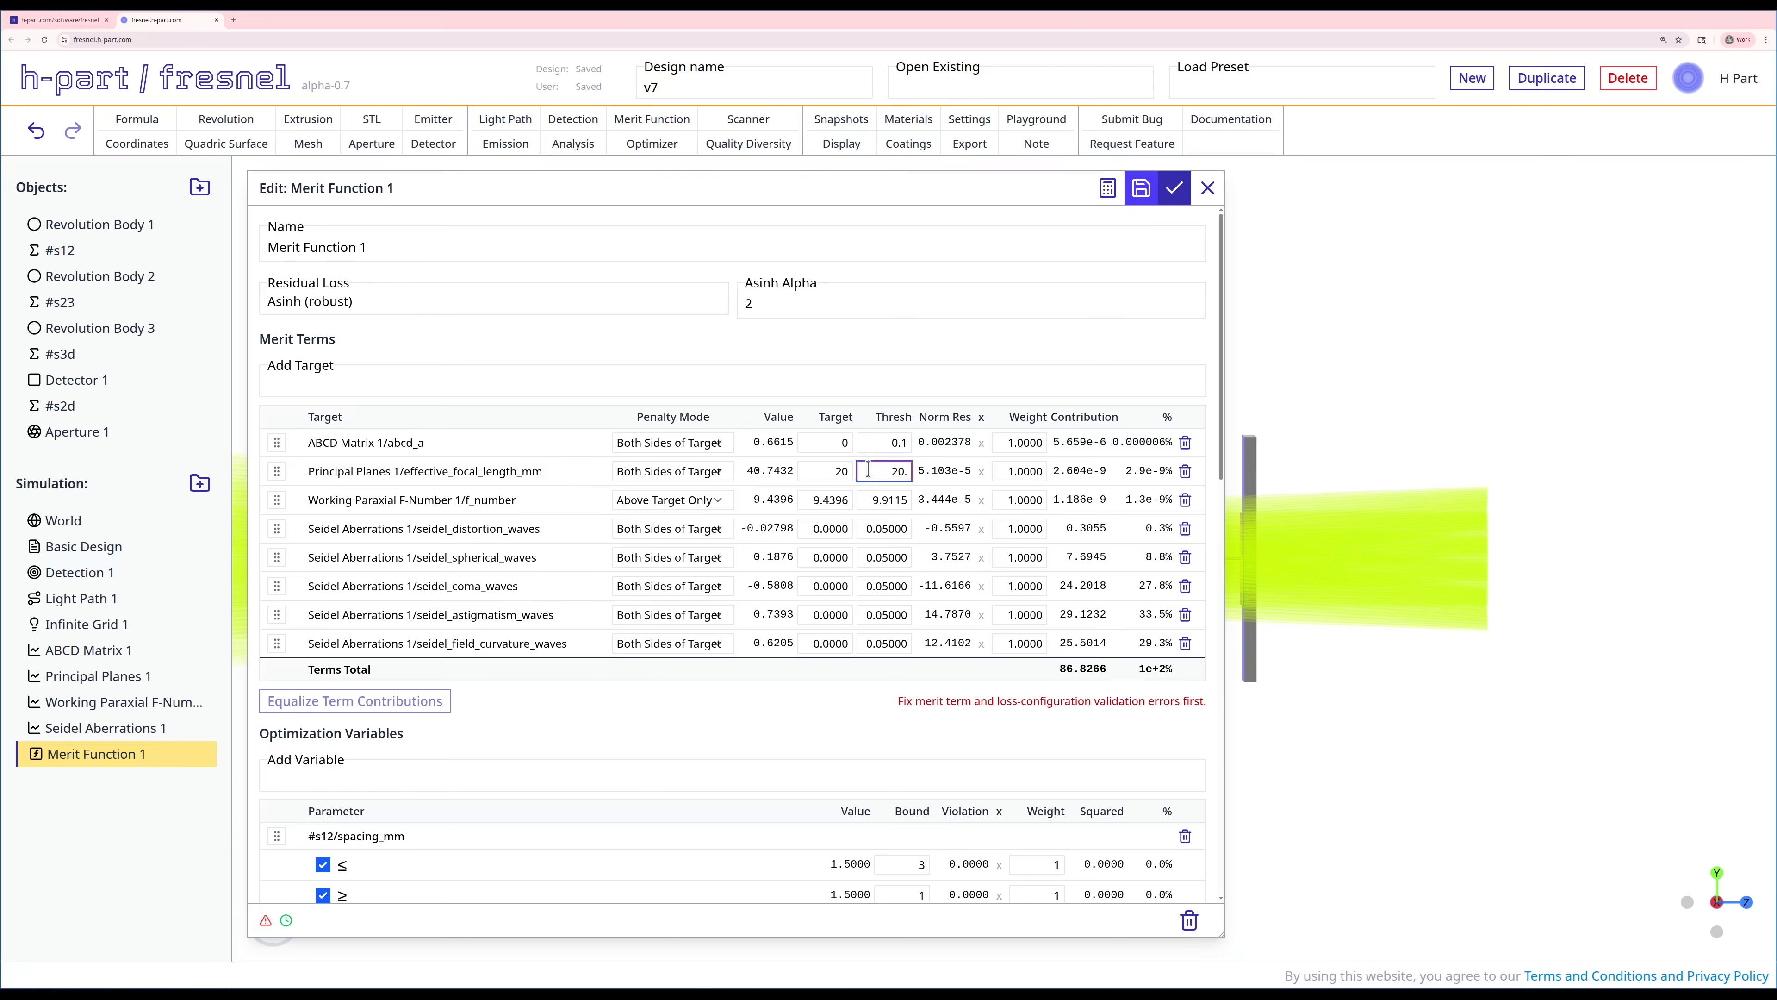
pyautogui.write('1')
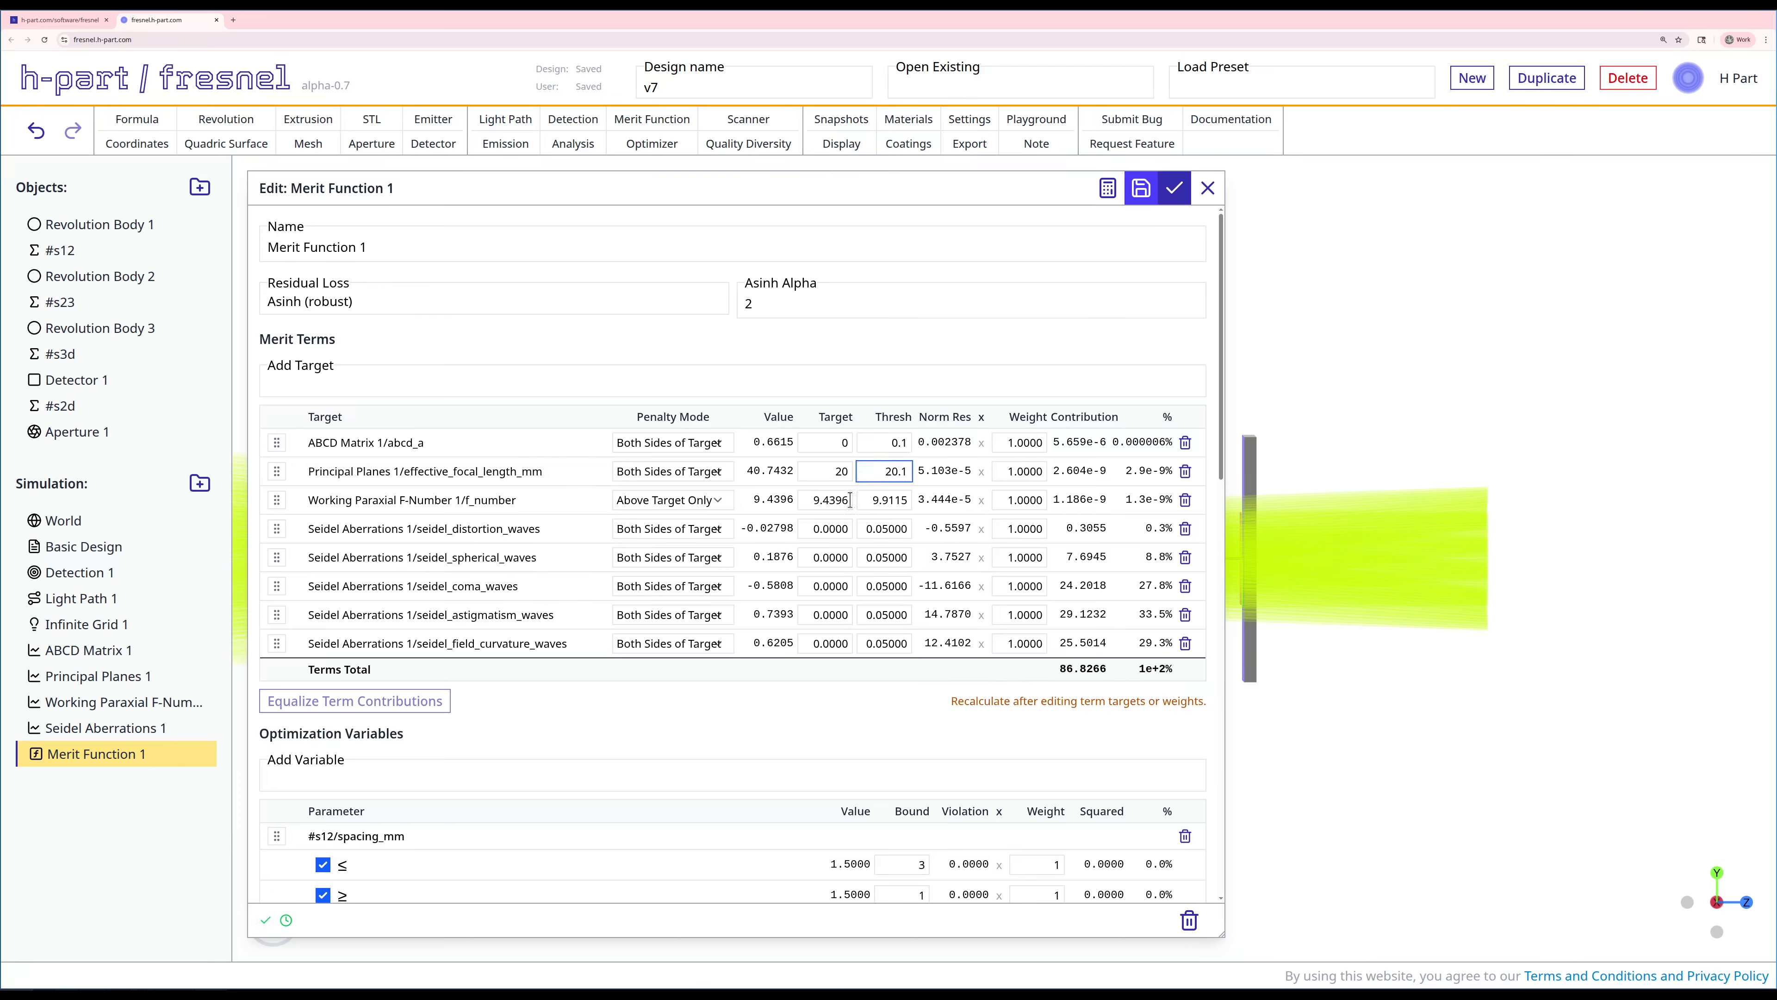
# Set the working paraxial f-number term to a target of 3.5 and a threshold of 3.6.
pyautogui.click(829, 498)
pyautogui.write('3.5')
pyautogui.press('Tab')
pyautogui.write('3.6')
# Set the threshold of all five Seidel aberration terms, from distortion to field curvature, to 0.01.
pyautogui.click(885, 532)
pyautogui.doubleClick(884, 533)
pyautogui.write('0.01')
pyautogui.doubleClick(885, 532)
pyautogui.hotkey('ctrl', 'c')
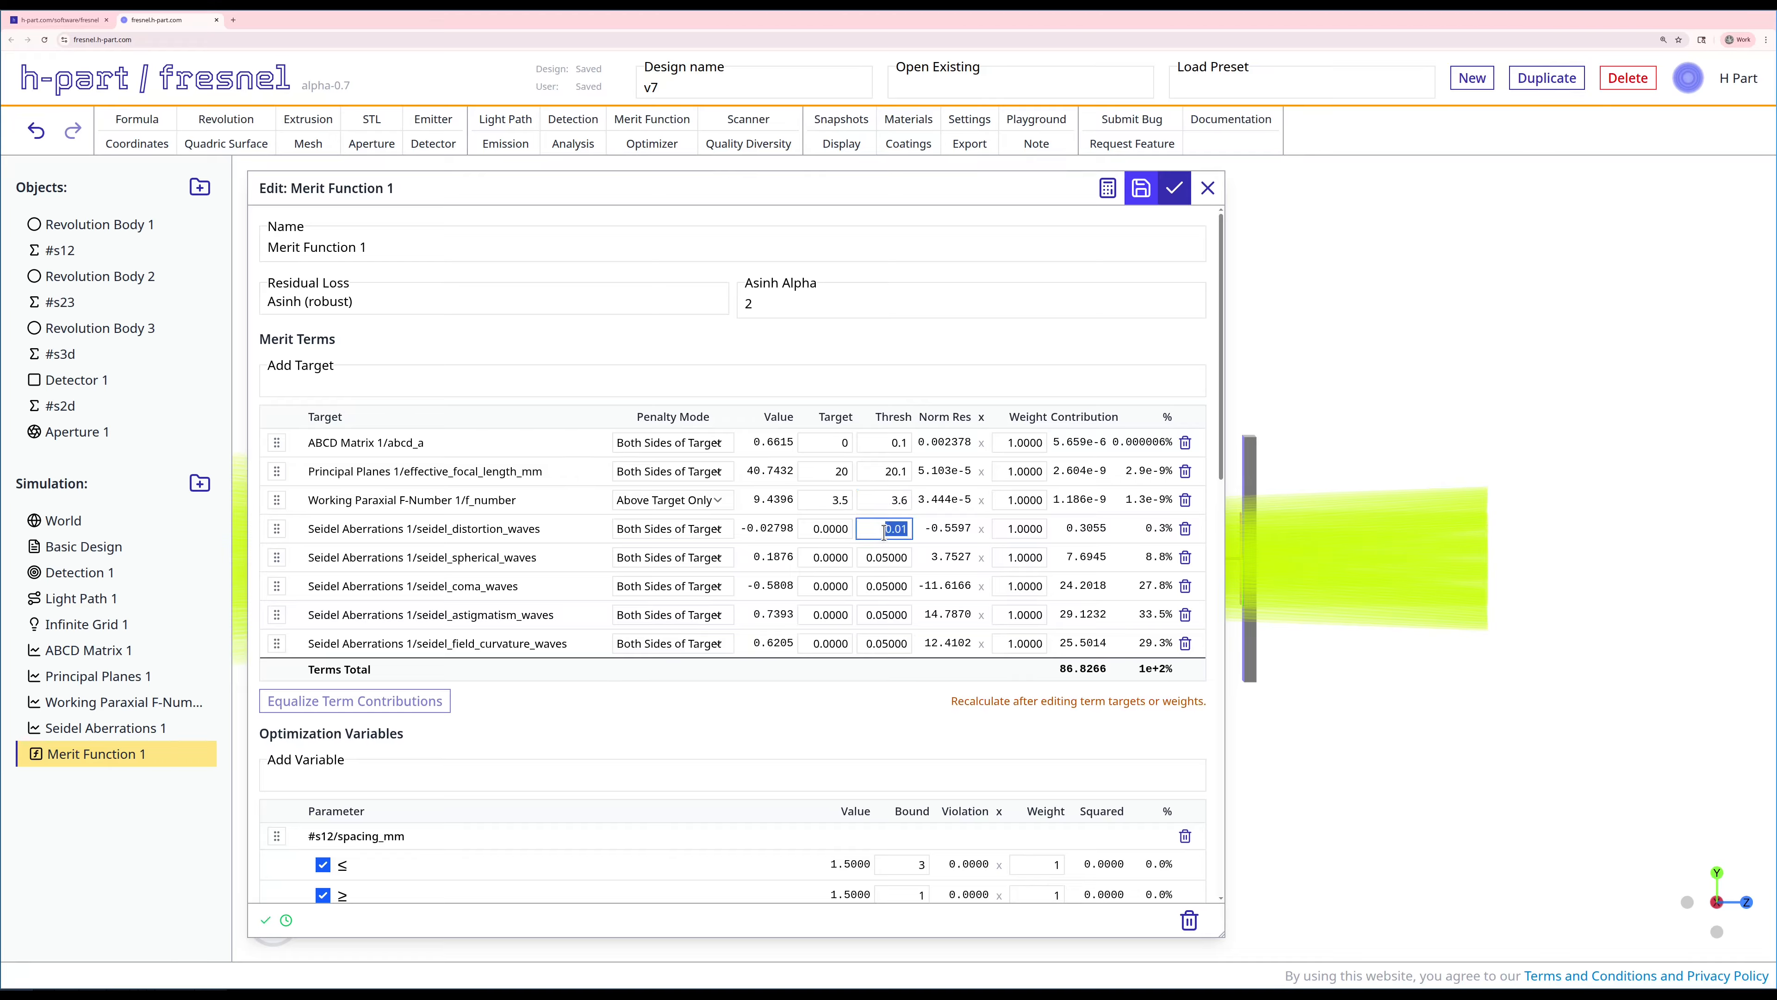
pyautogui.doubleClick(881, 557)
pyautogui.hotkey('ctrl', 'v')
pyautogui.doubleClick(882, 583)
pyautogui.hotkey('ctrl', 'v')
pyautogui.doubleClick(879, 609)
pyautogui.hotkey('ctrl', 'v')
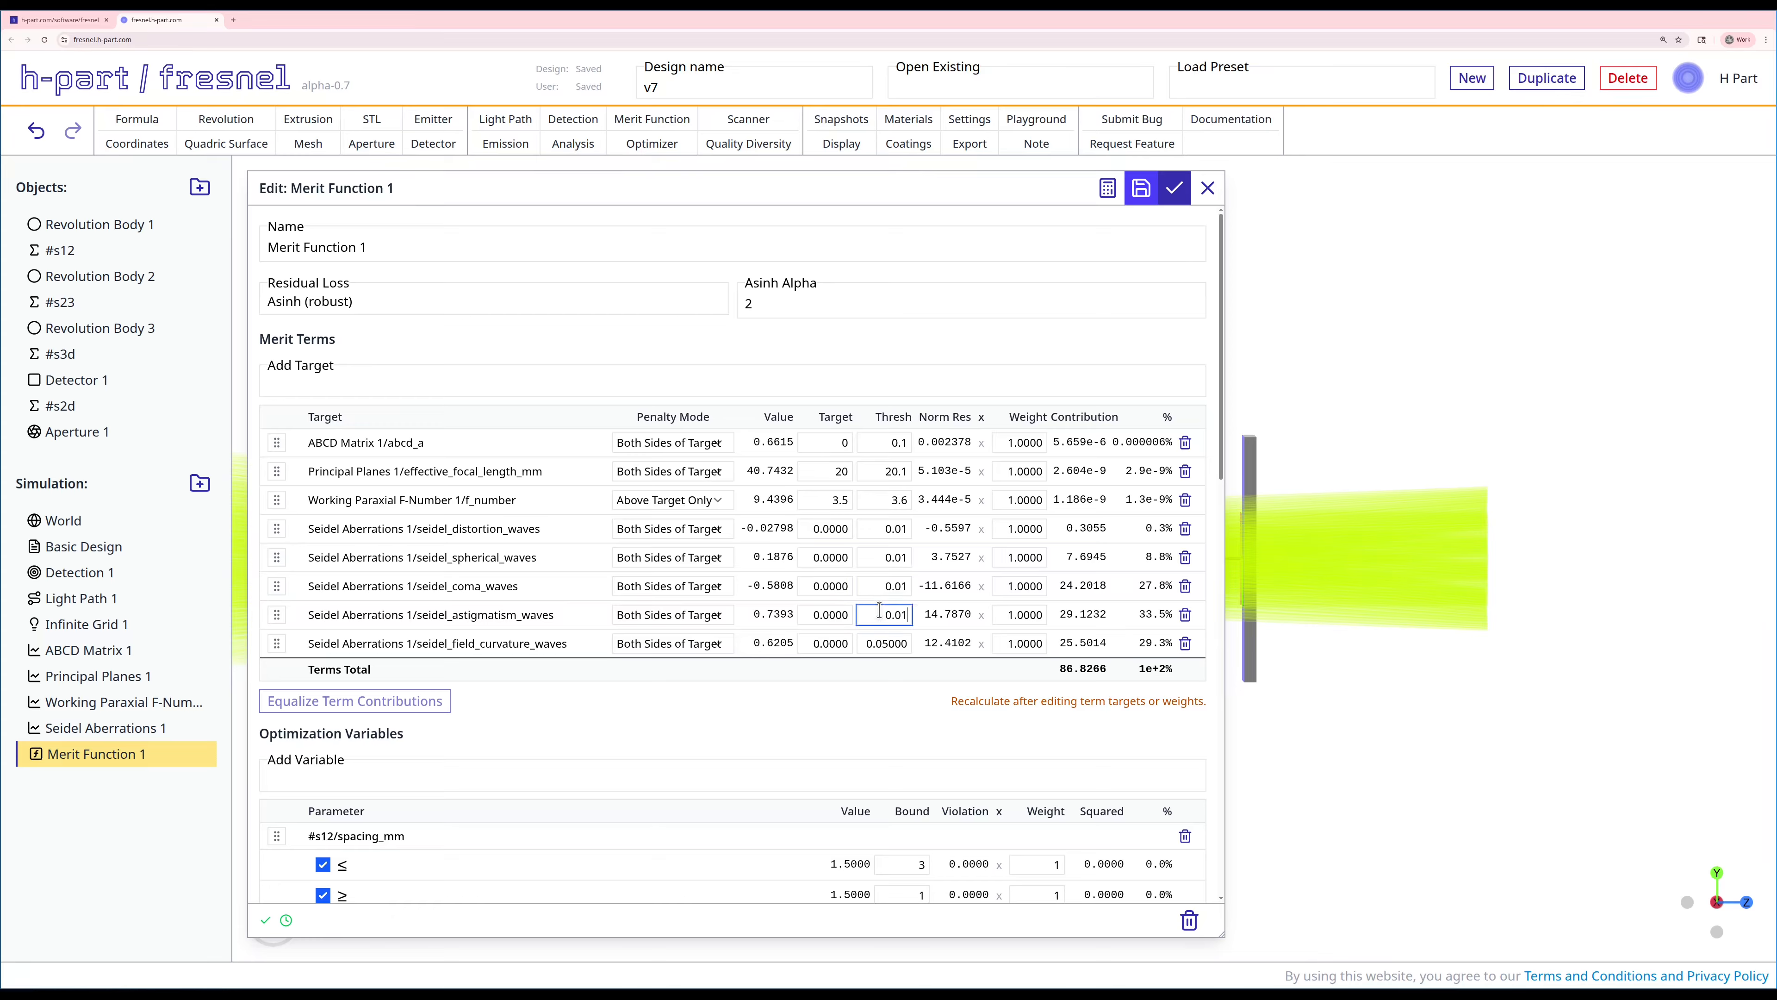
pyautogui.doubleClick(889, 642)
pyautogui.hotkey('ctrl', 'v')
# Change the f-number term's penalty mode to Both Sides of Target and save Merit Function 1.
pyautogui.click(686, 500)
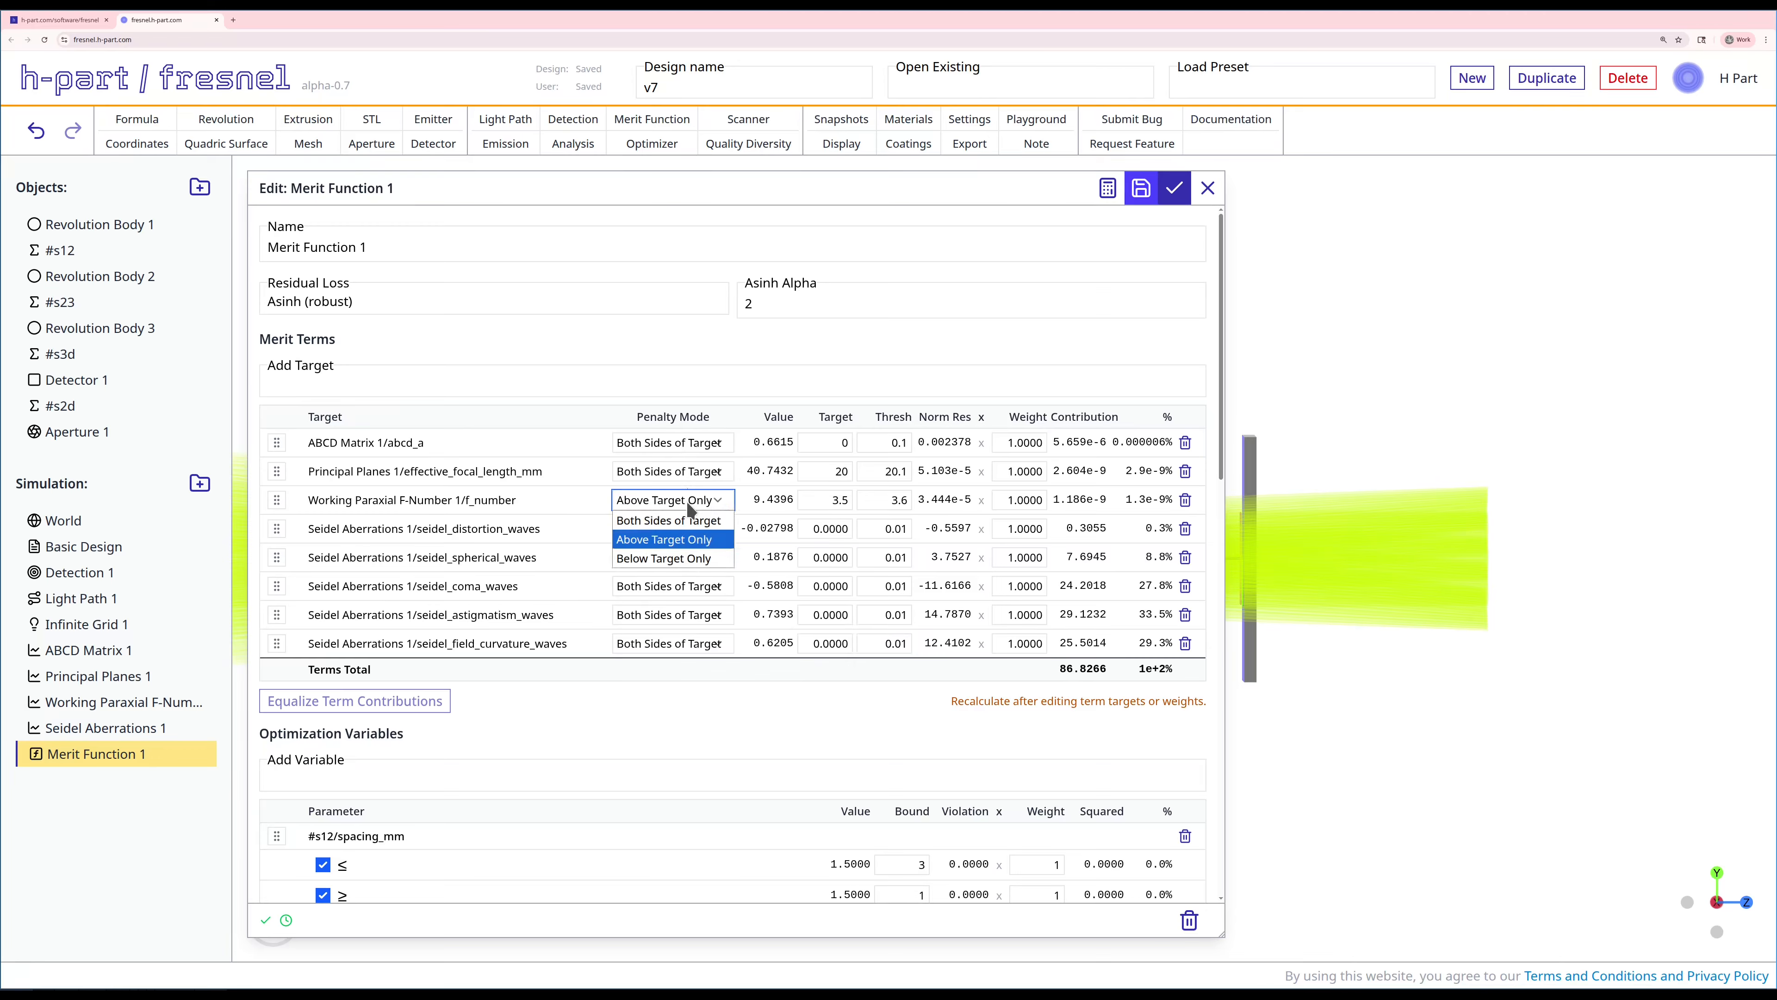
pyautogui.click(675, 526)
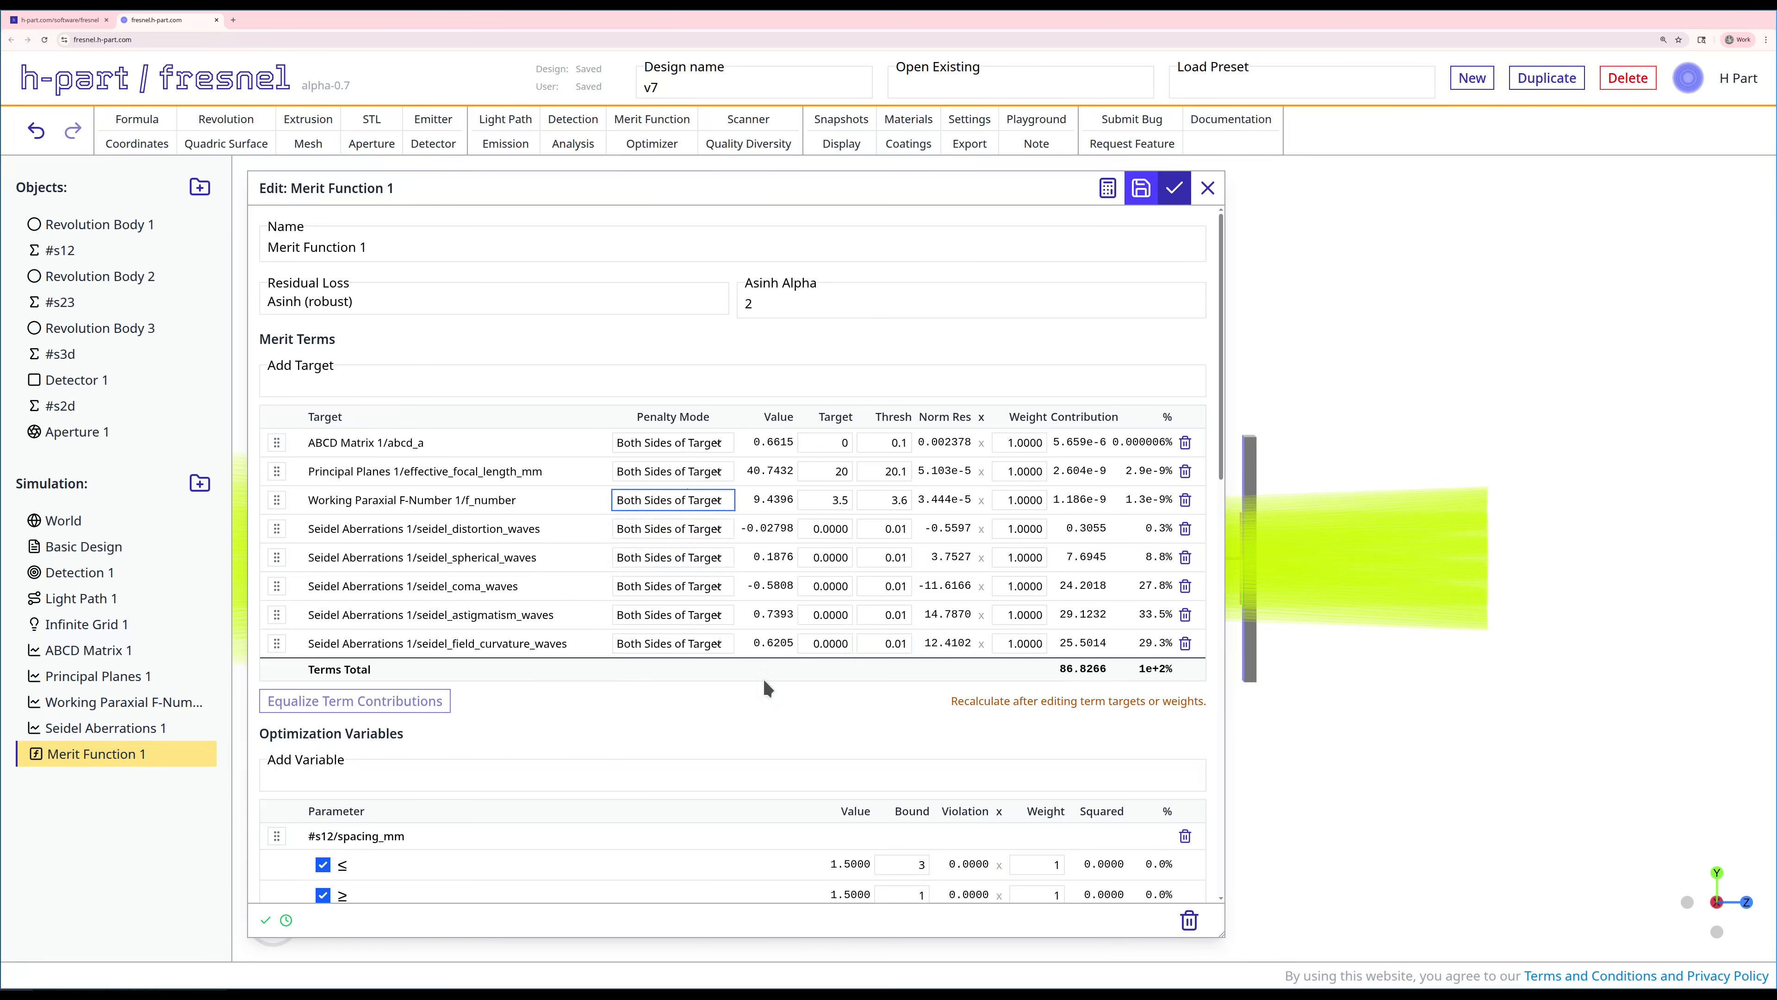
pyautogui.scroll(-1, 766, 674)
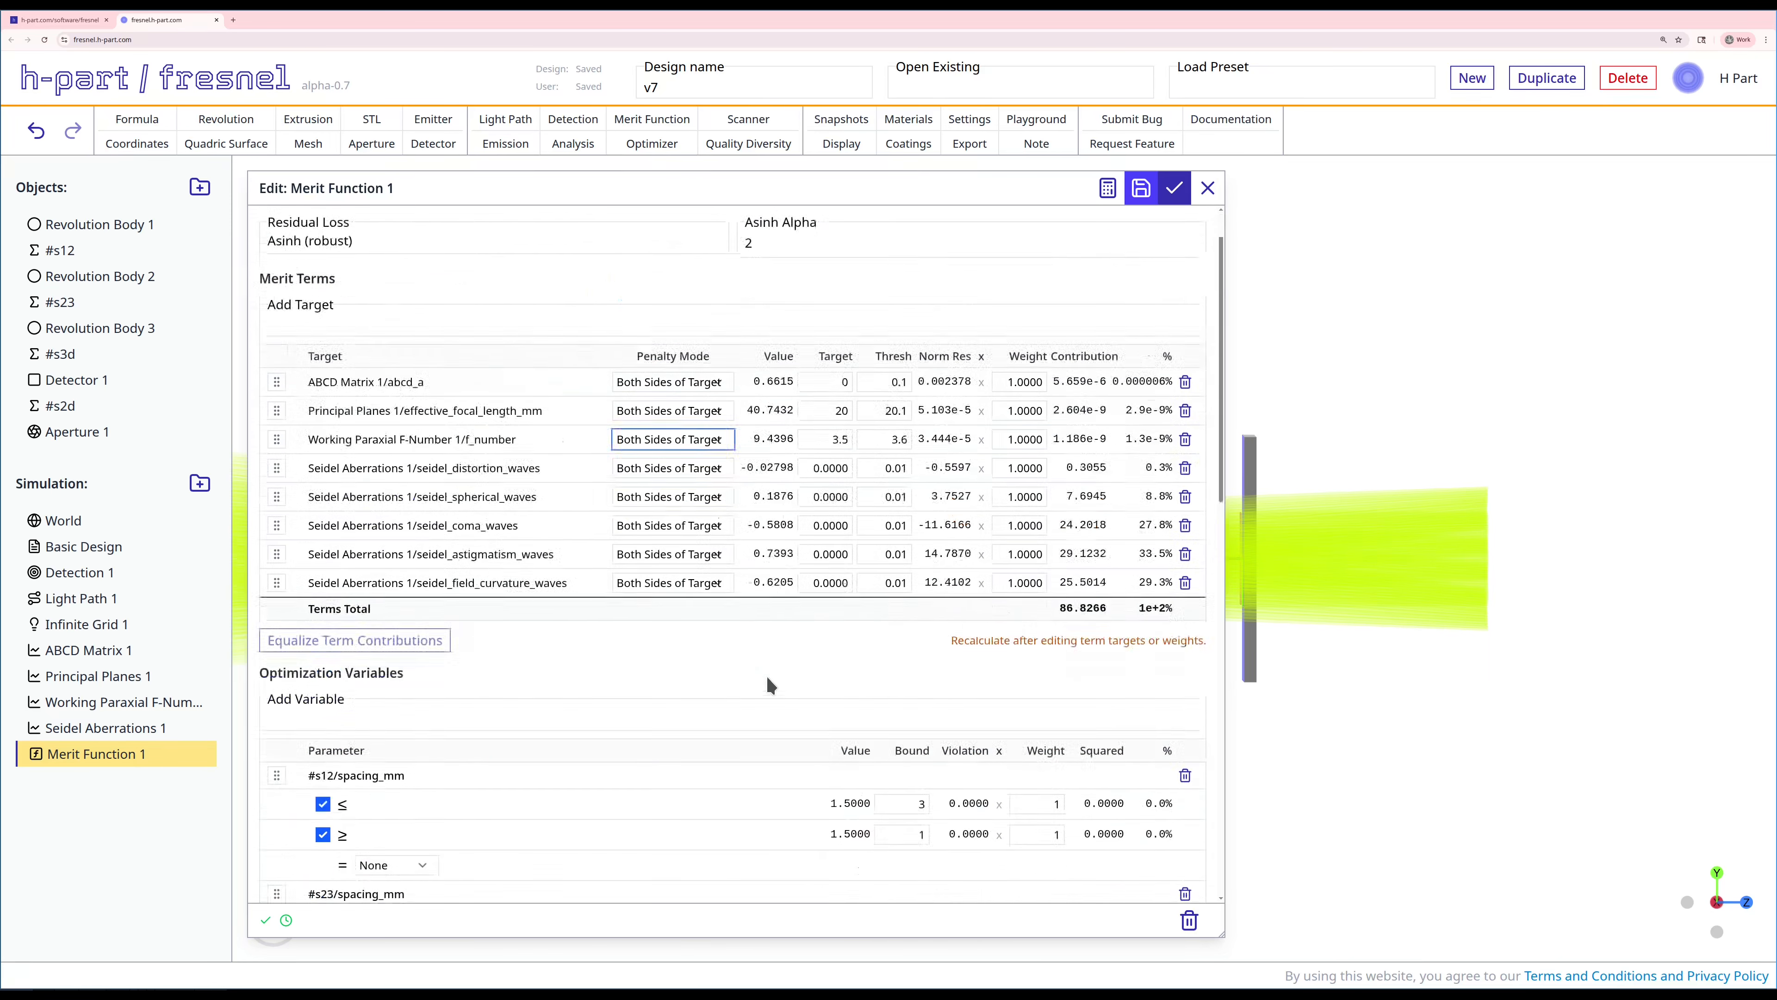
pyautogui.scroll(1, 766, 674)
pyautogui.click(1175, 189)
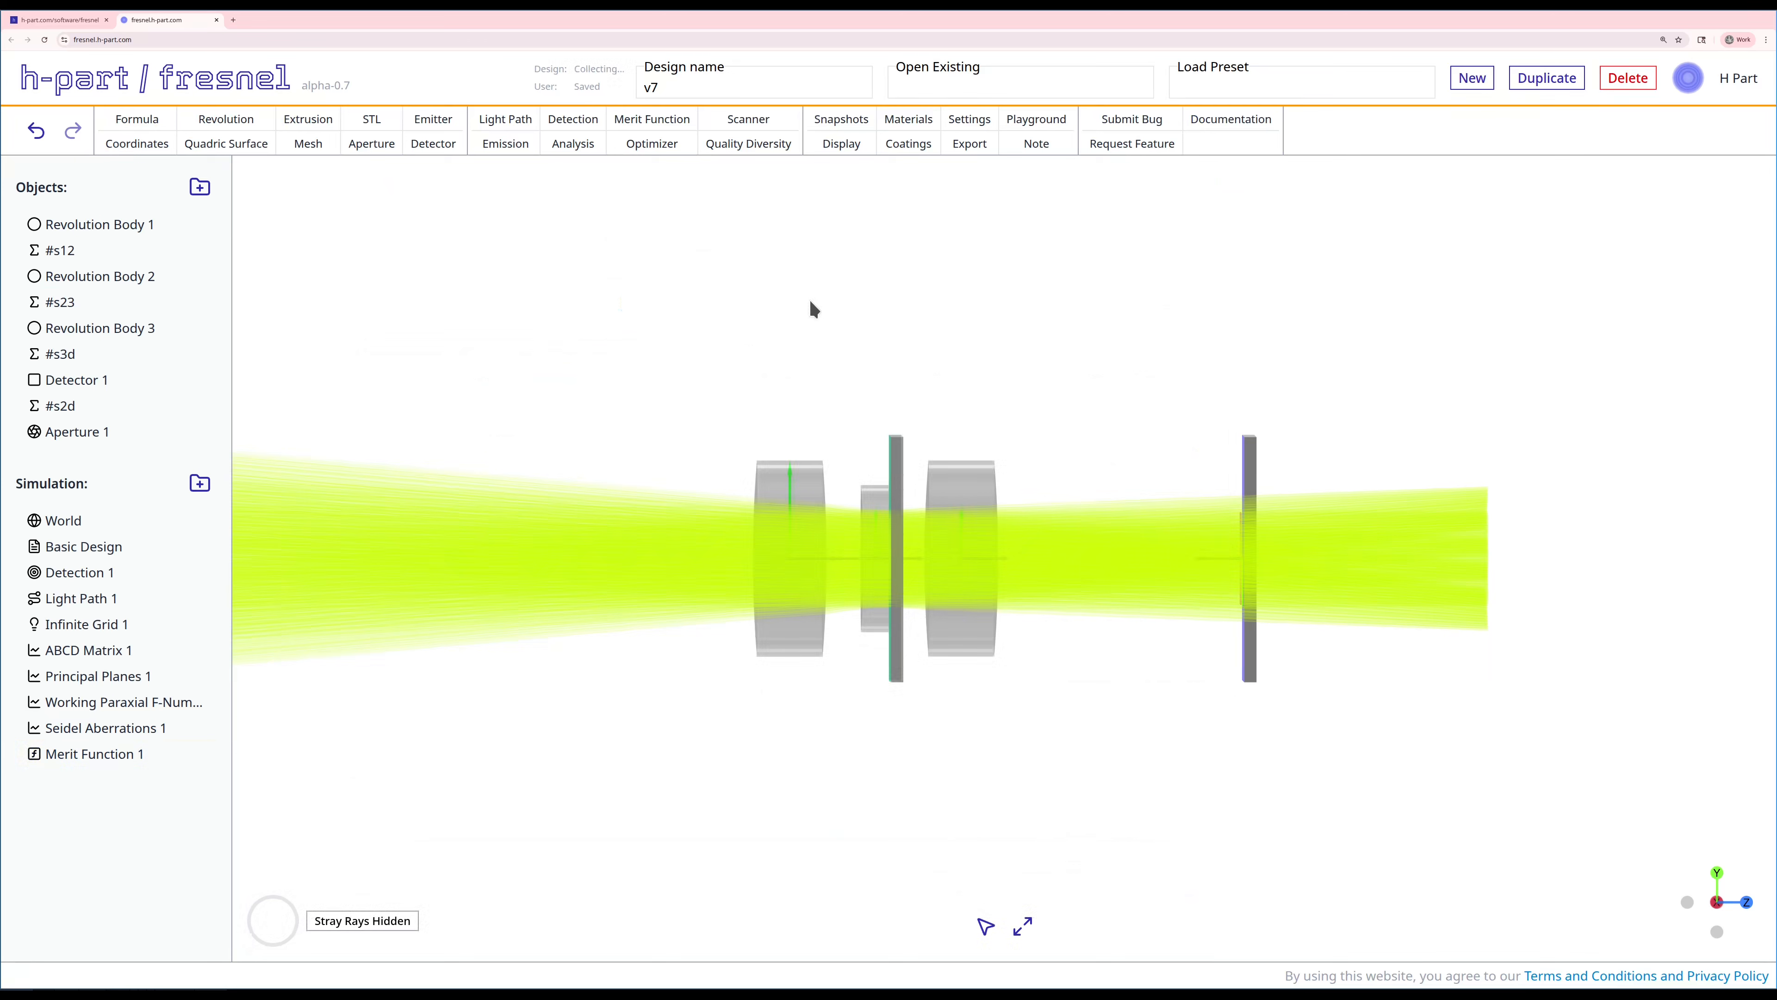
# Create a CMA-ES optimizer for Merit Function 1 with the Sequential trace algorithm and 50000 maximum evaluations.
pyautogui.click(651, 145)
pyautogui.click(428, 383)
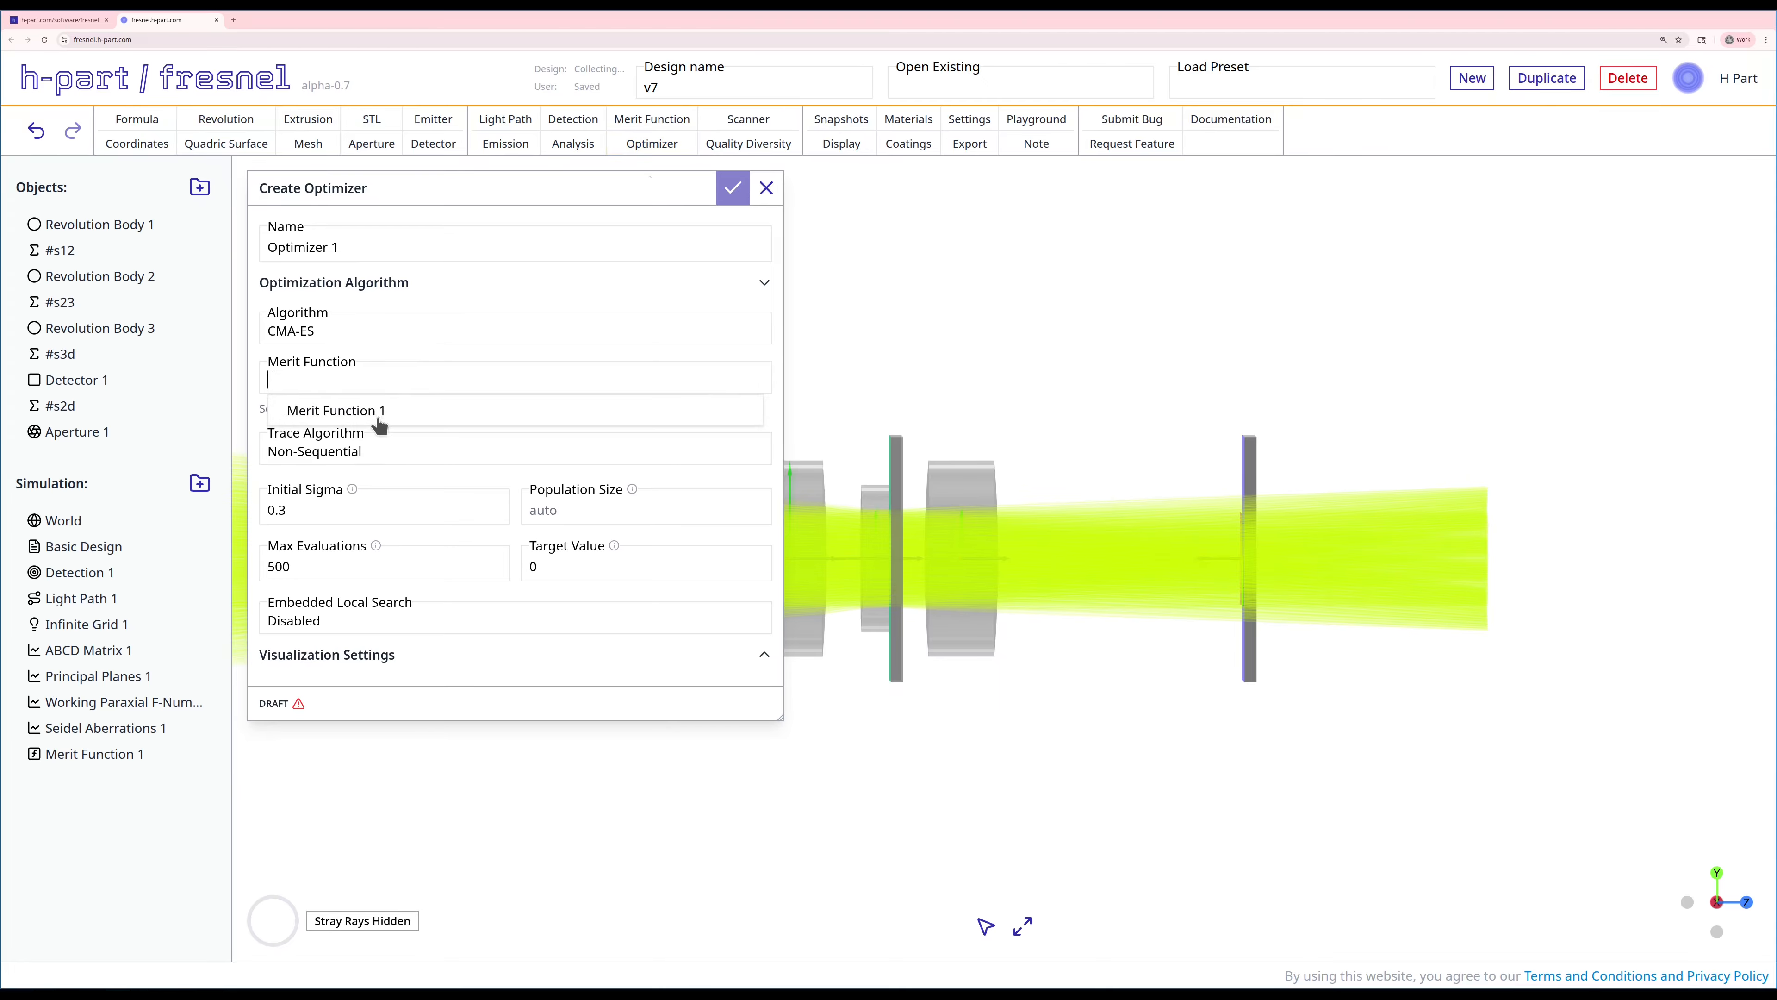
pyautogui.click(371, 419)
pyautogui.click(368, 427)
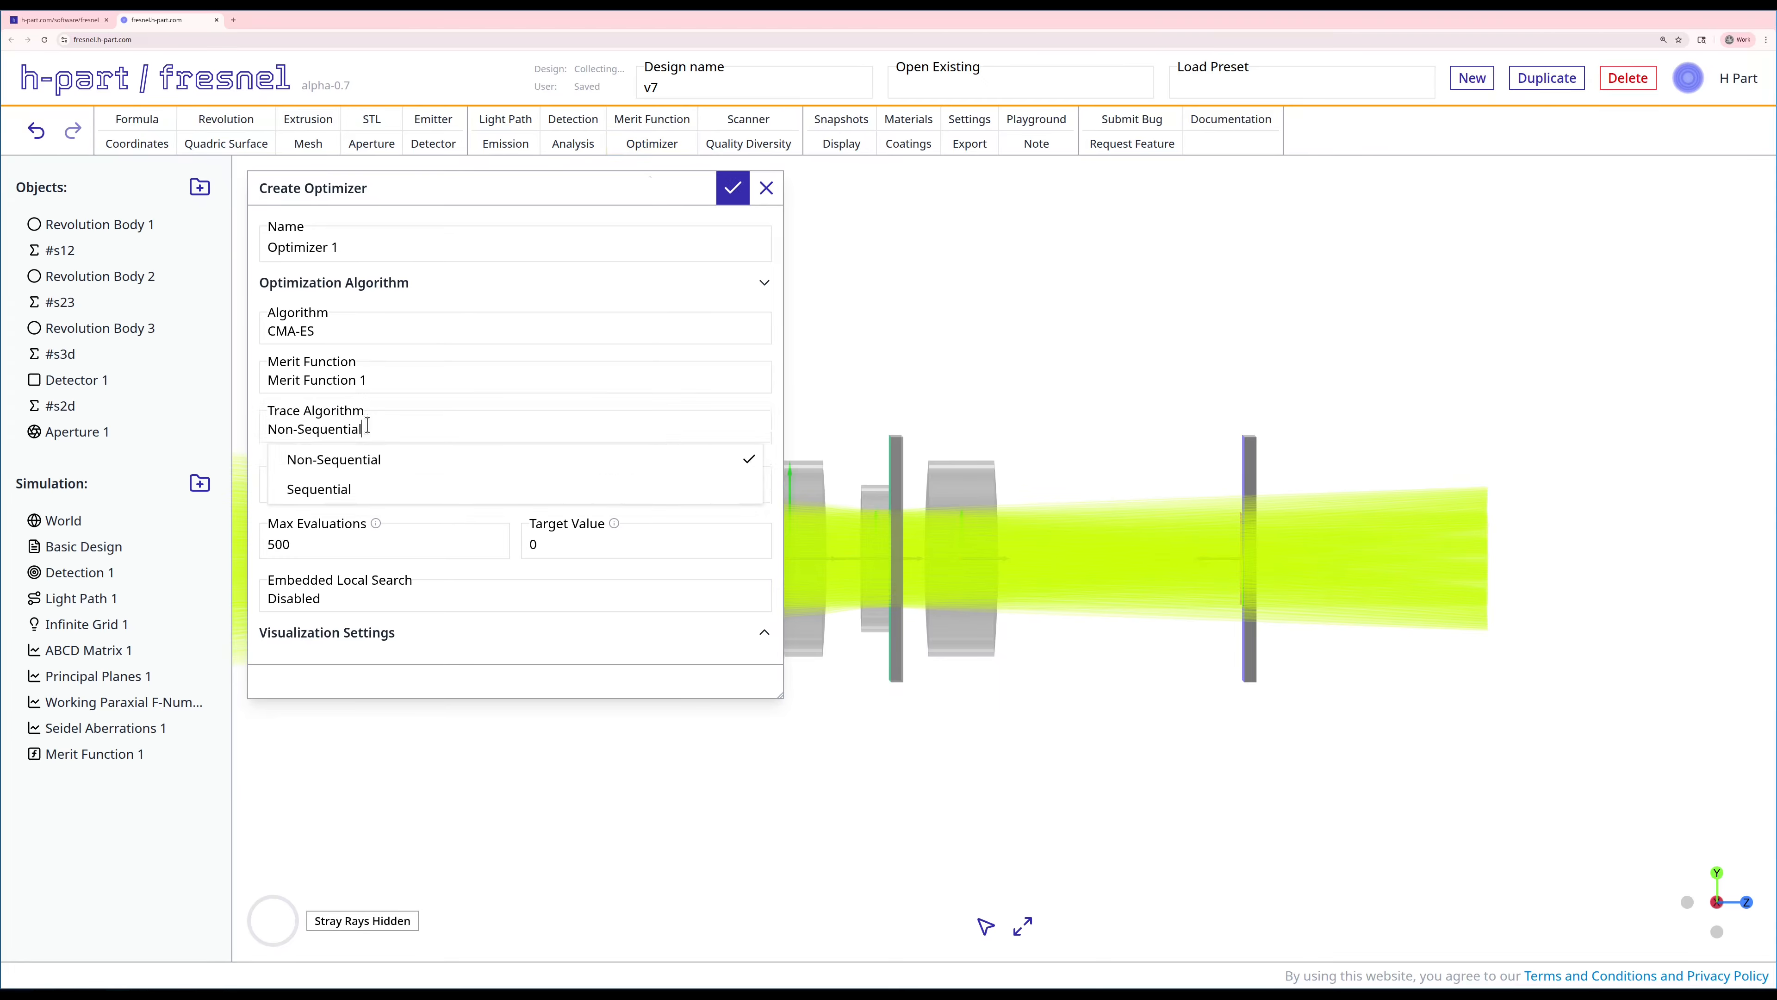
pyautogui.click(339, 497)
pyautogui.click(322, 545)
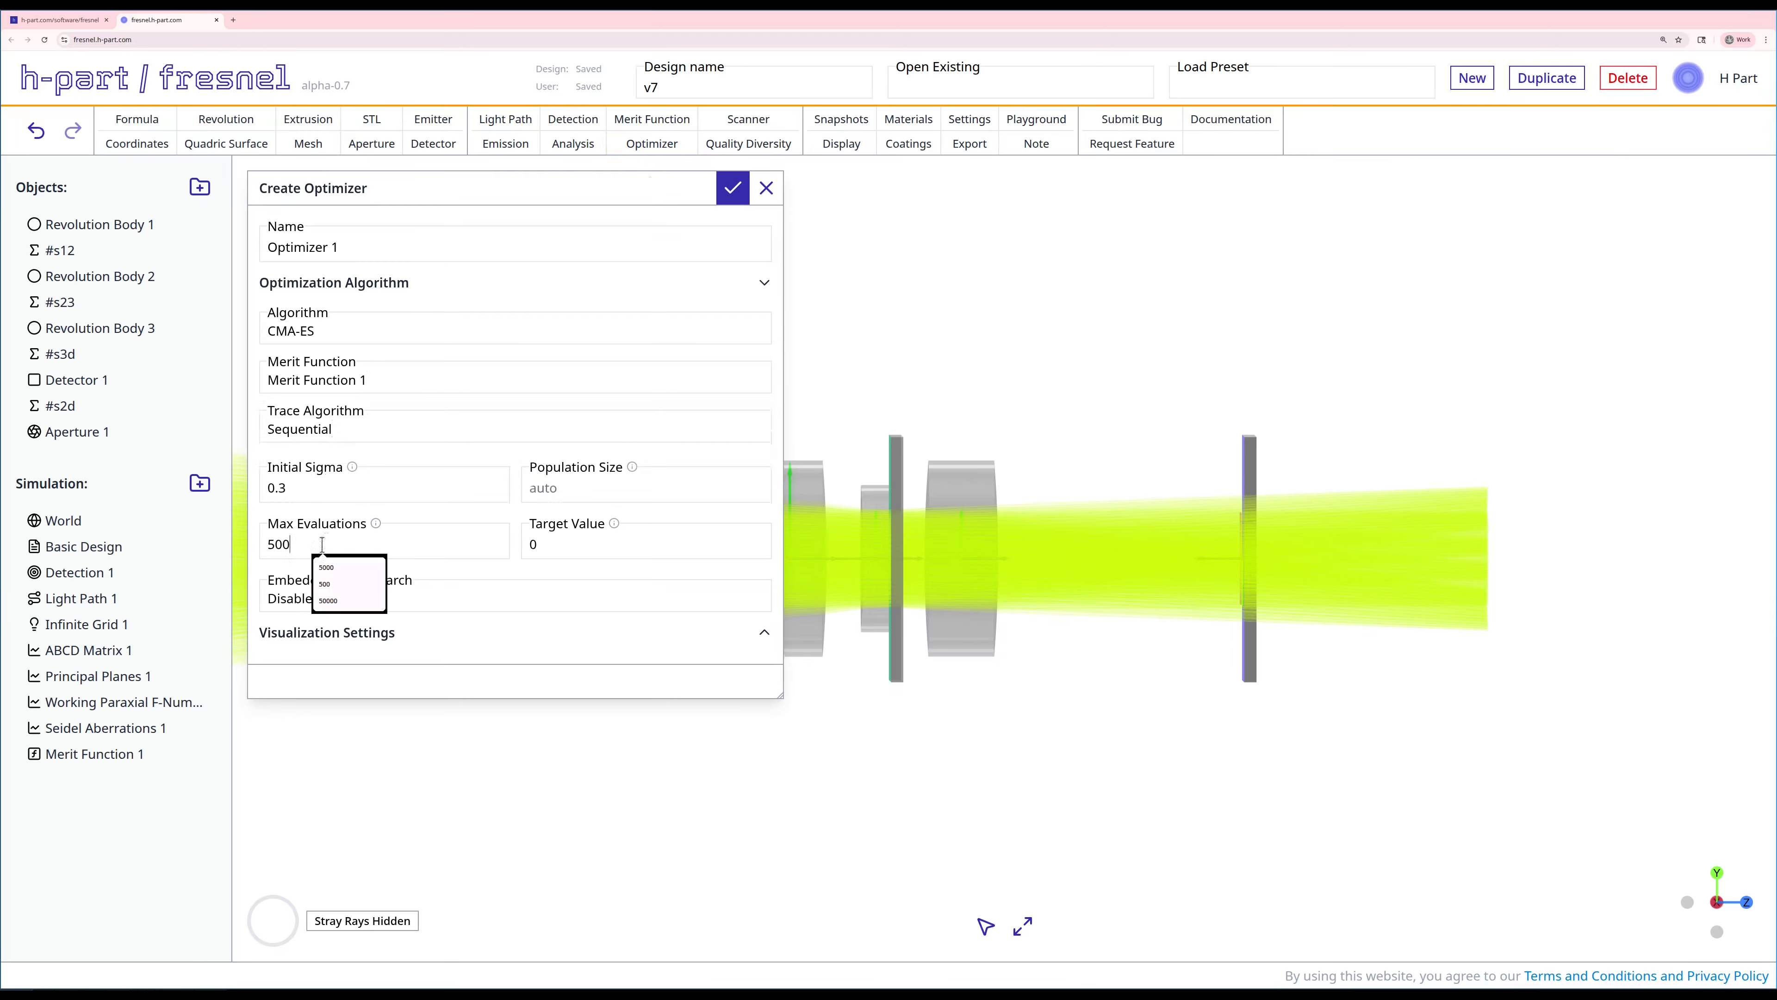
pyautogui.write('00')
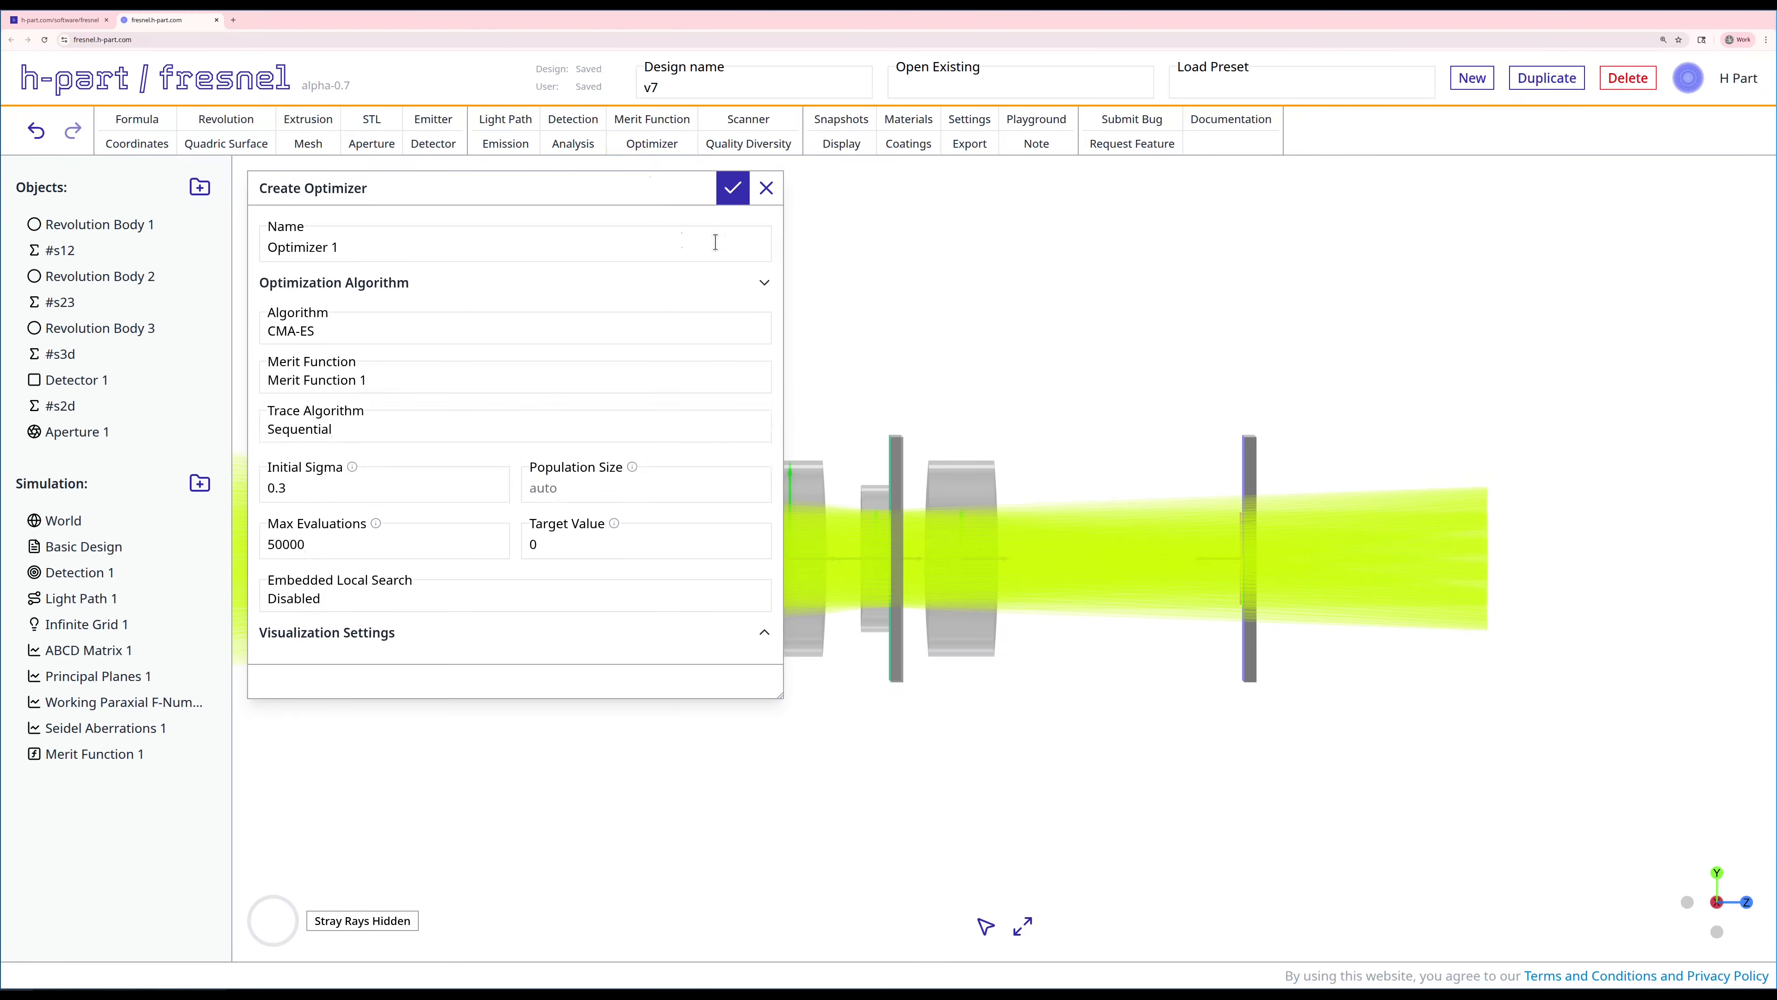
pyautogui.click(736, 193)
# Run Optimizer 1 on the three-lens system and close its run dialog, keeping the optimized design.
pyautogui.scroll(-3, 571, 662)
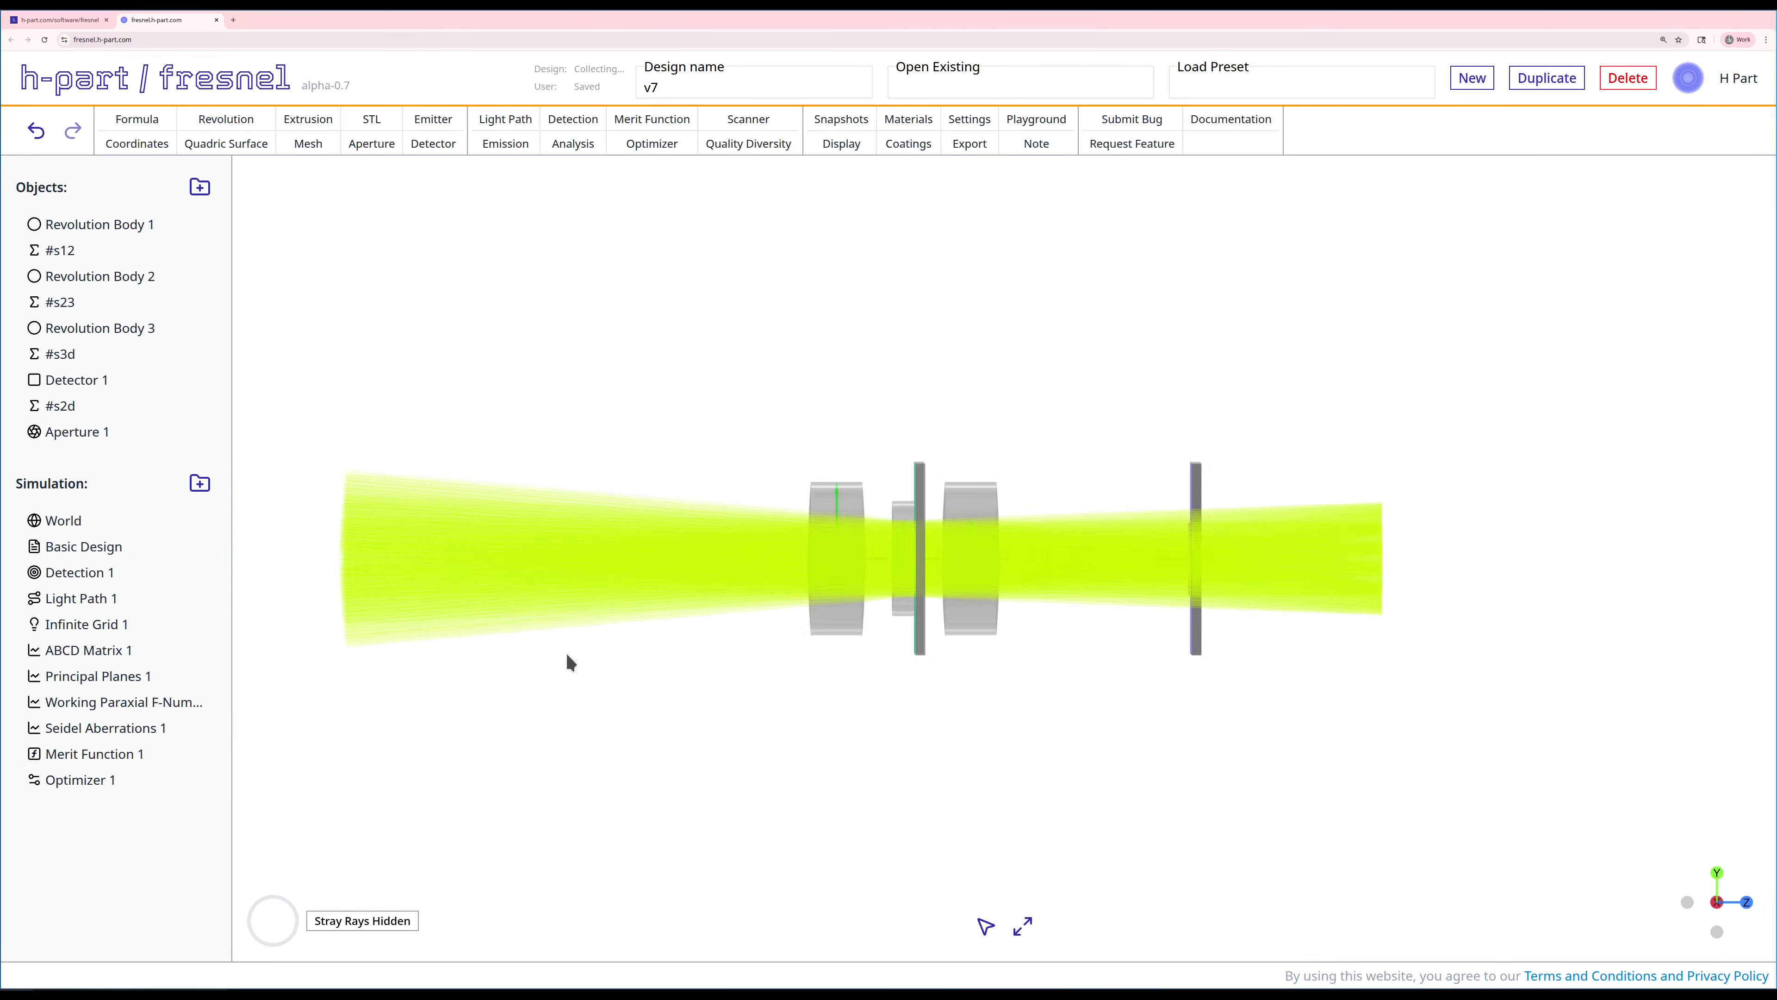
pyautogui.moveTo(571, 662); pyautogui.dragTo(1112, 874)
pyautogui.scroll(2, 992, 866)
pyautogui.scroll(-5, 994, 855)
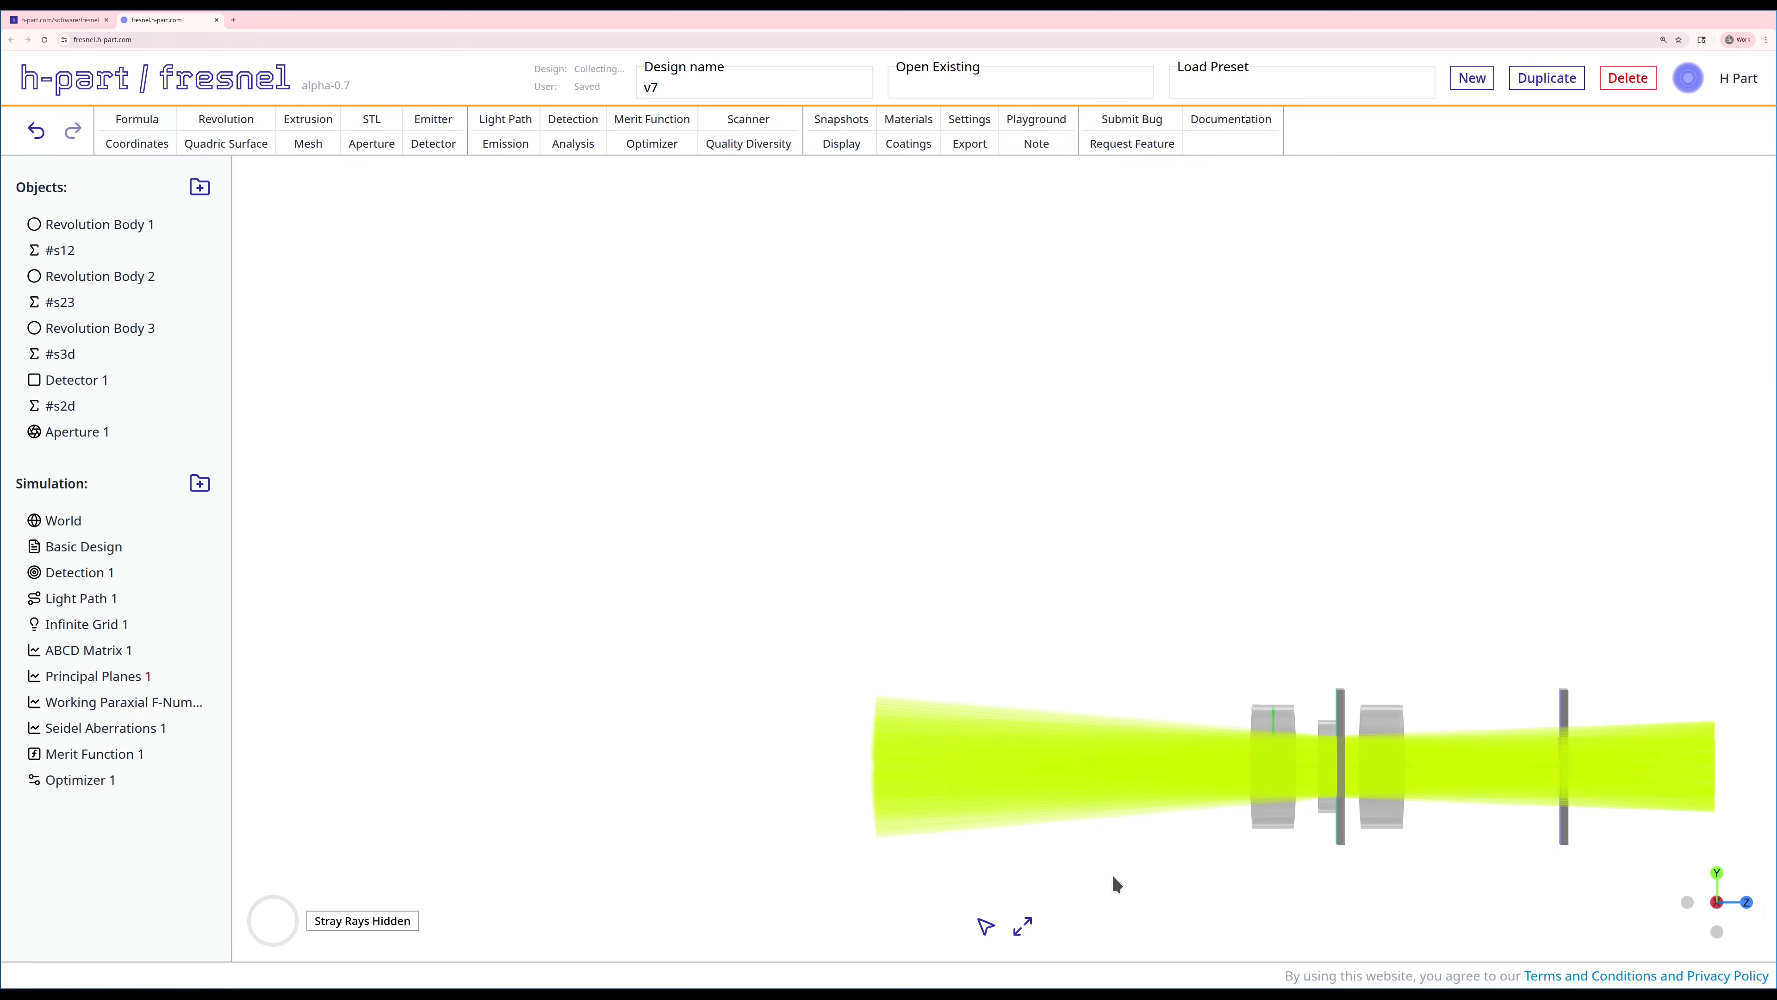
pyautogui.rightClick(96, 784)
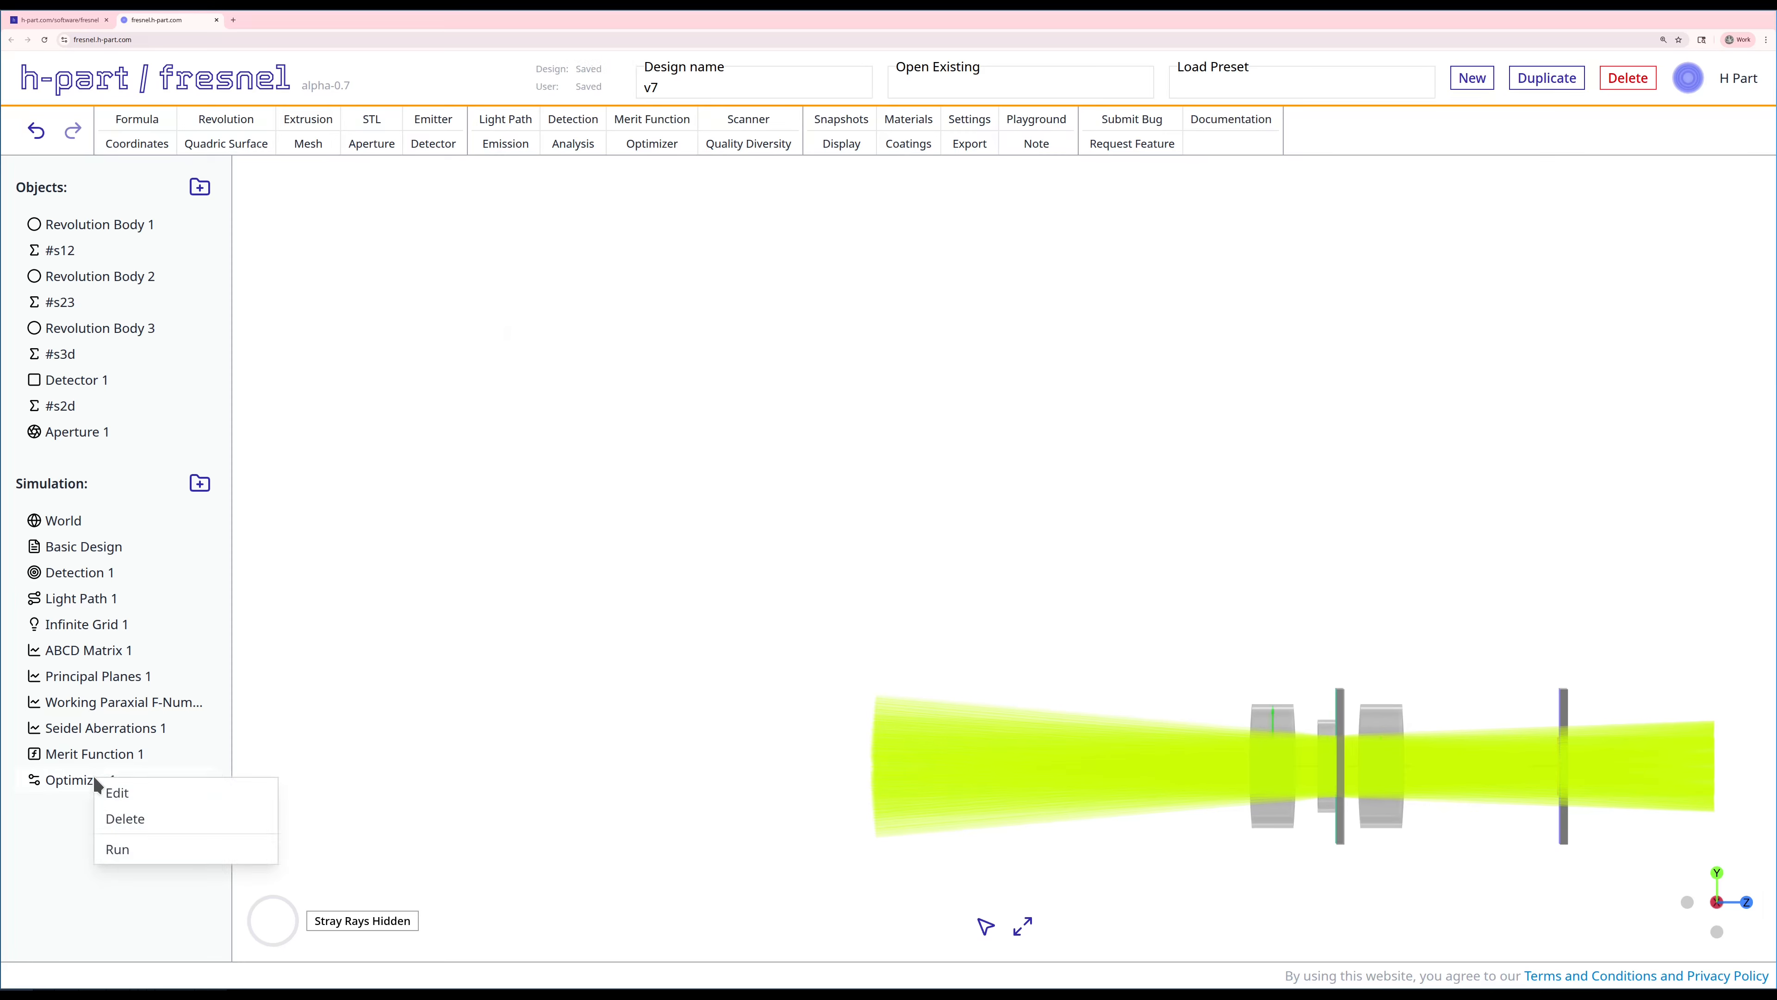
pyautogui.click(167, 854)
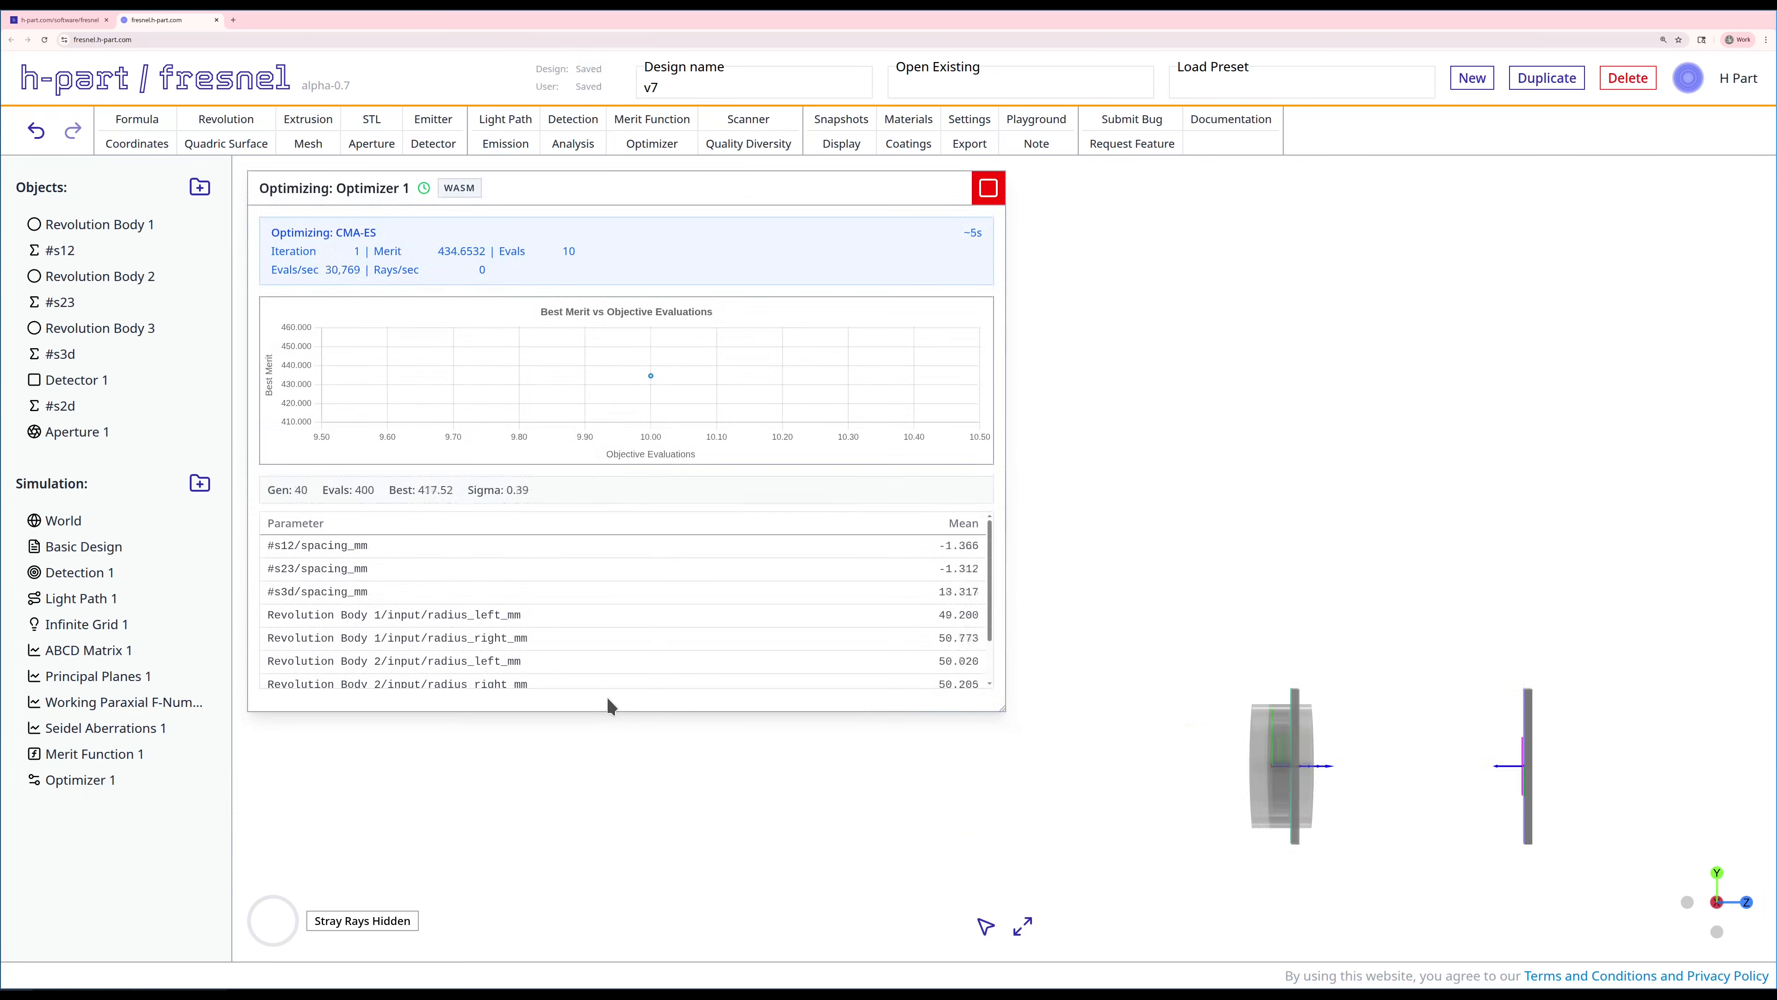
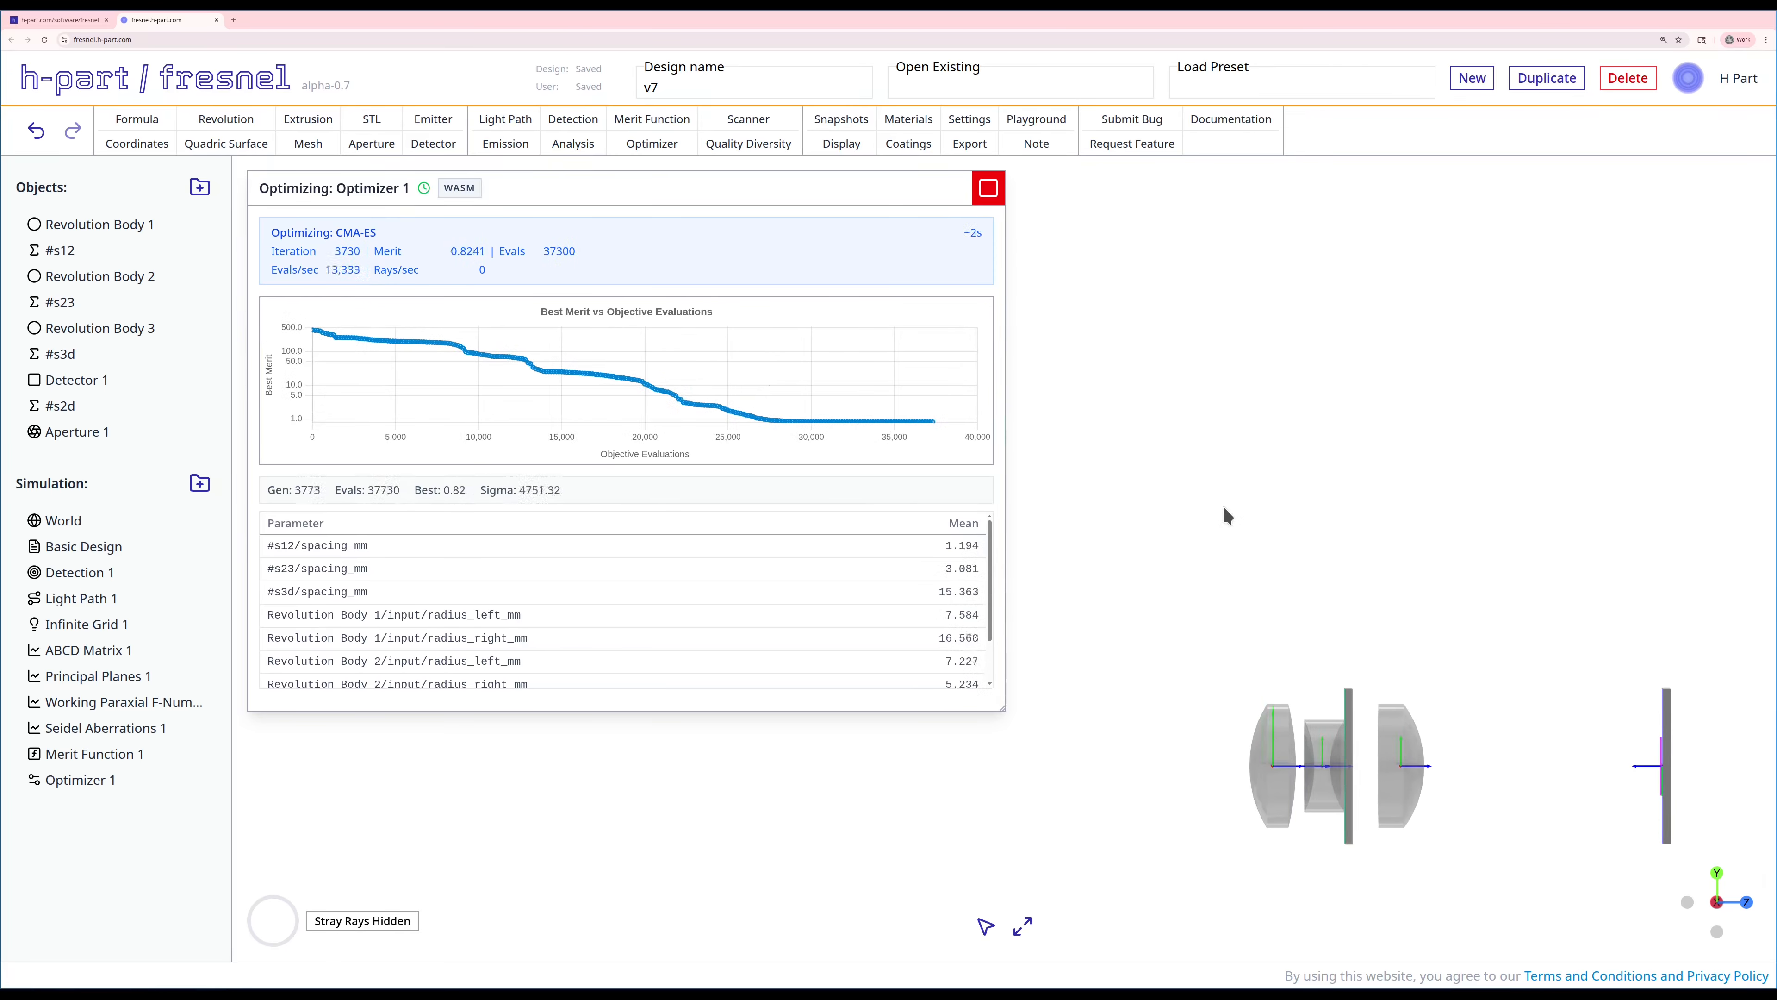
pyautogui.click(990, 194)
pyautogui.click(989, 189)
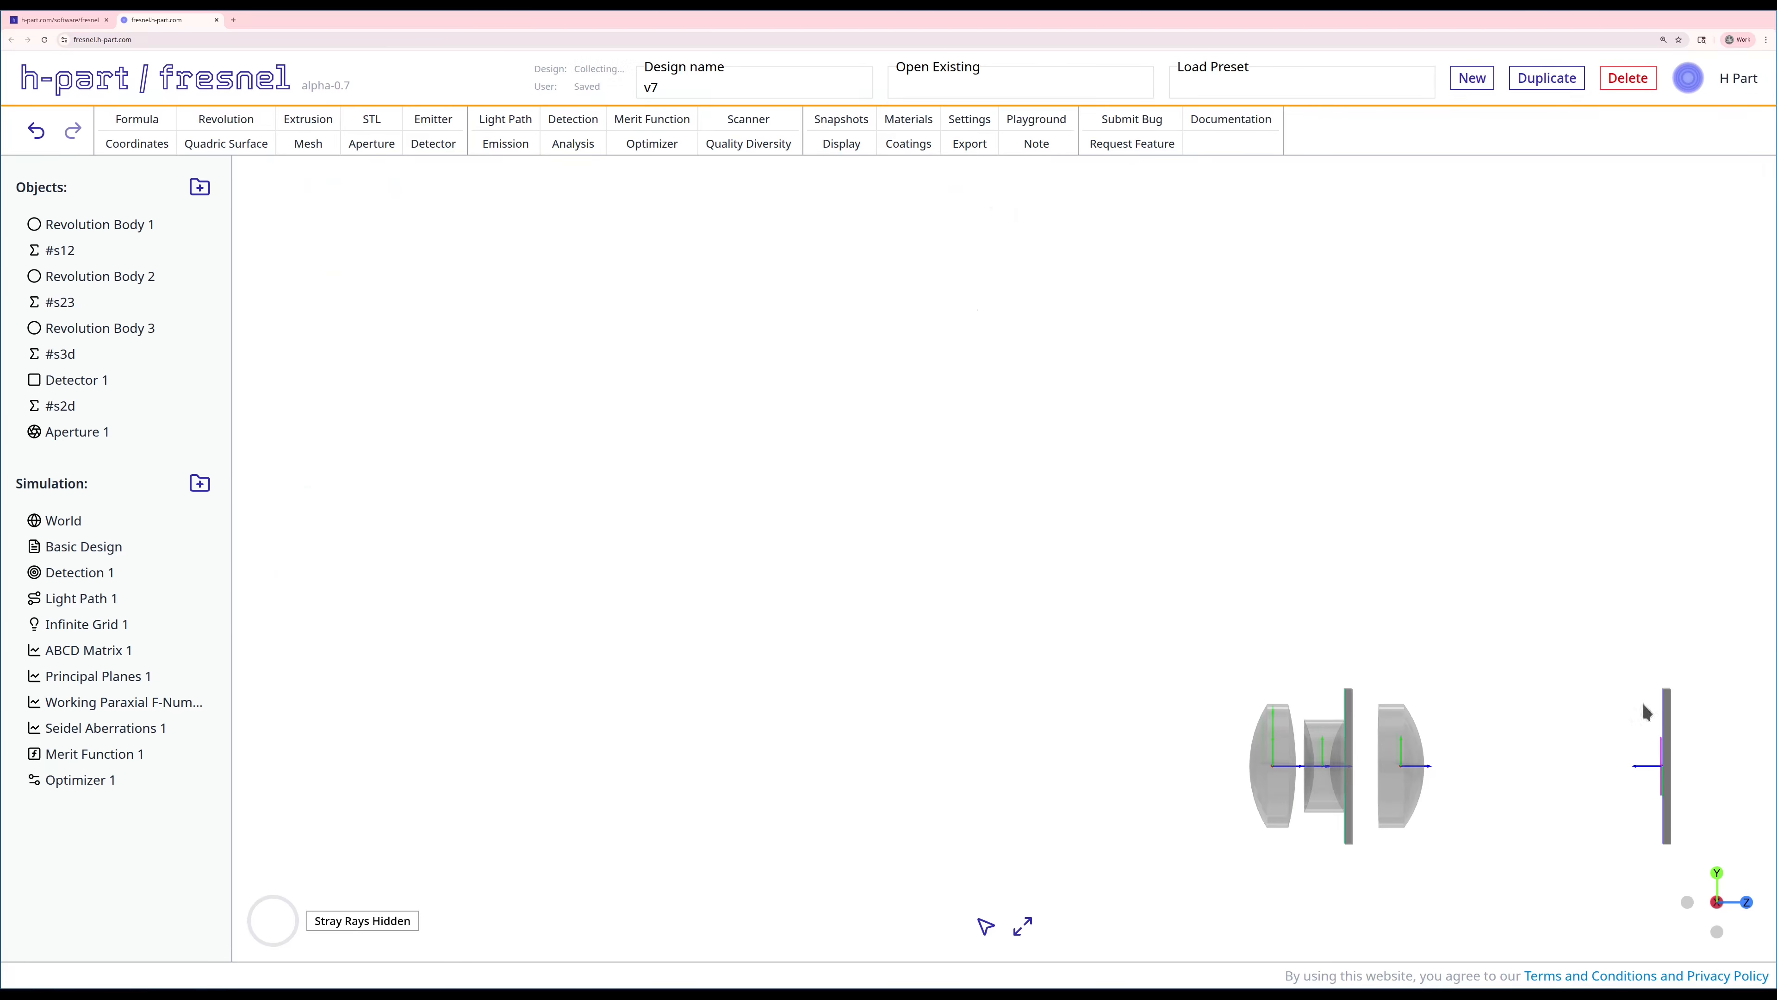
# Cast the rays of Infinite Grid 1 through the optimized lenses.
pyautogui.rightClick(89, 630)
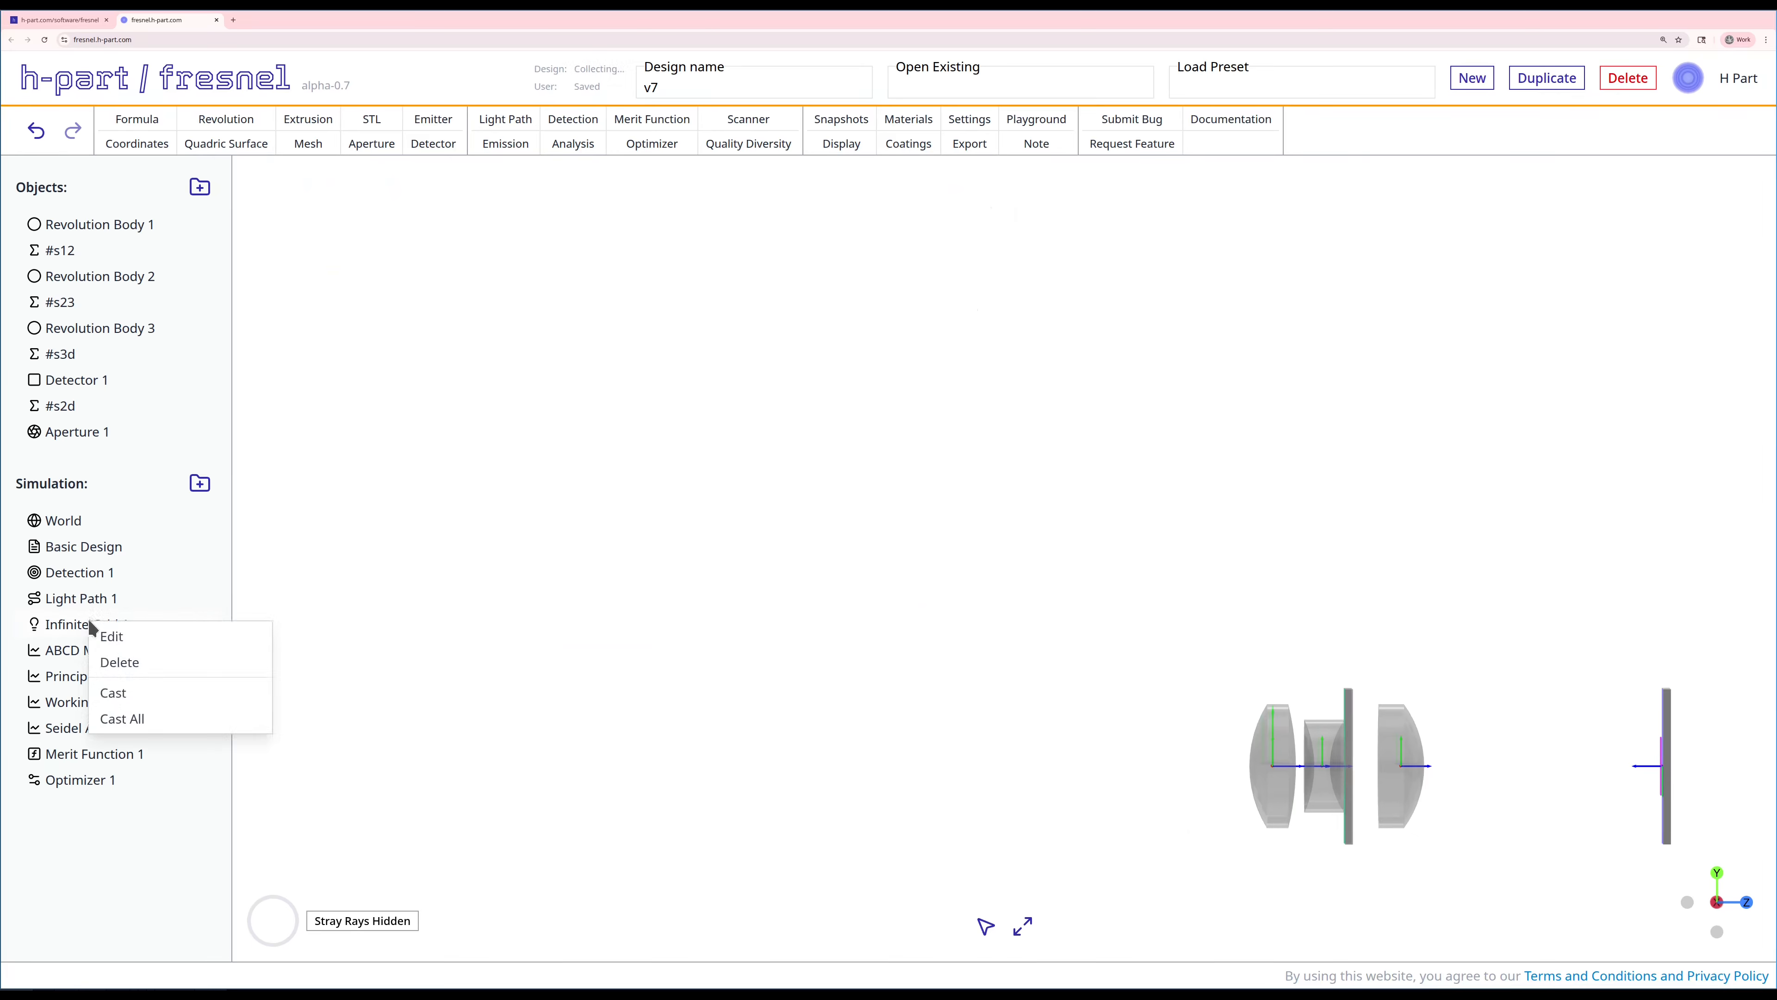
pyautogui.click(150, 693)
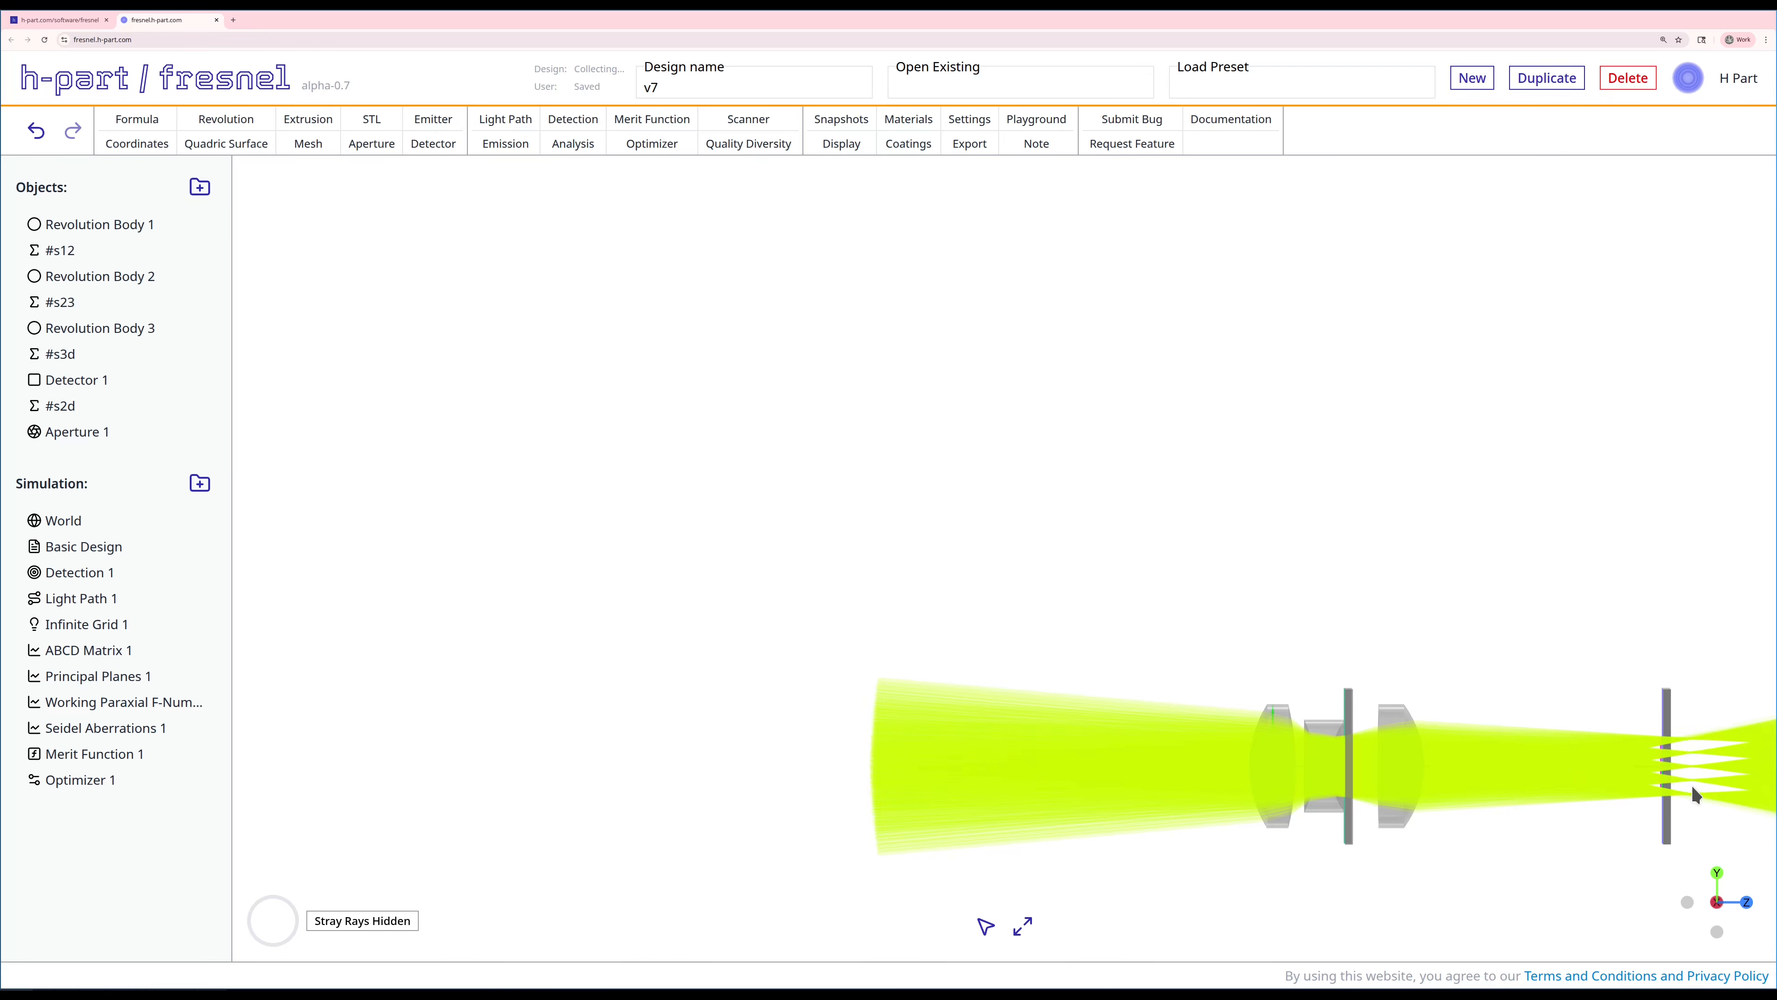
# Open Merit Function 1 with recalculated values and examine its term contributions and variable bound violations.
pyautogui.rightClick(85, 755)
pyautogui.click(132, 826)
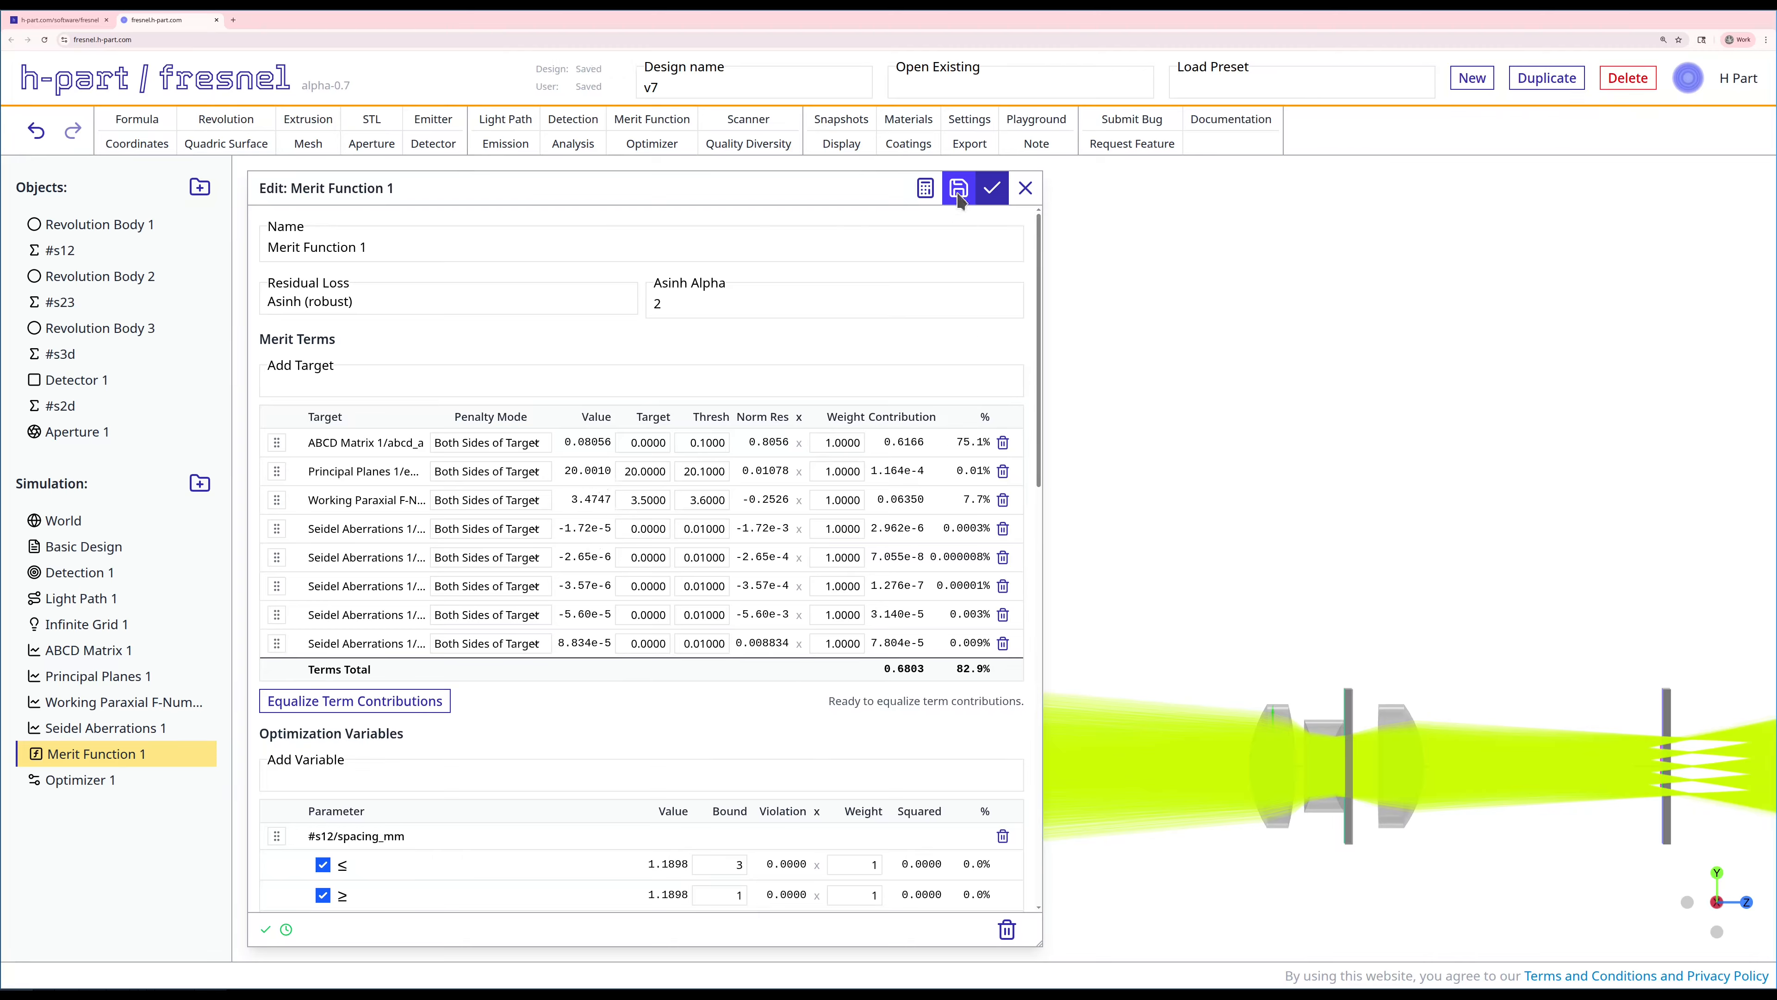
pyautogui.scroll(-1, 761, 784)
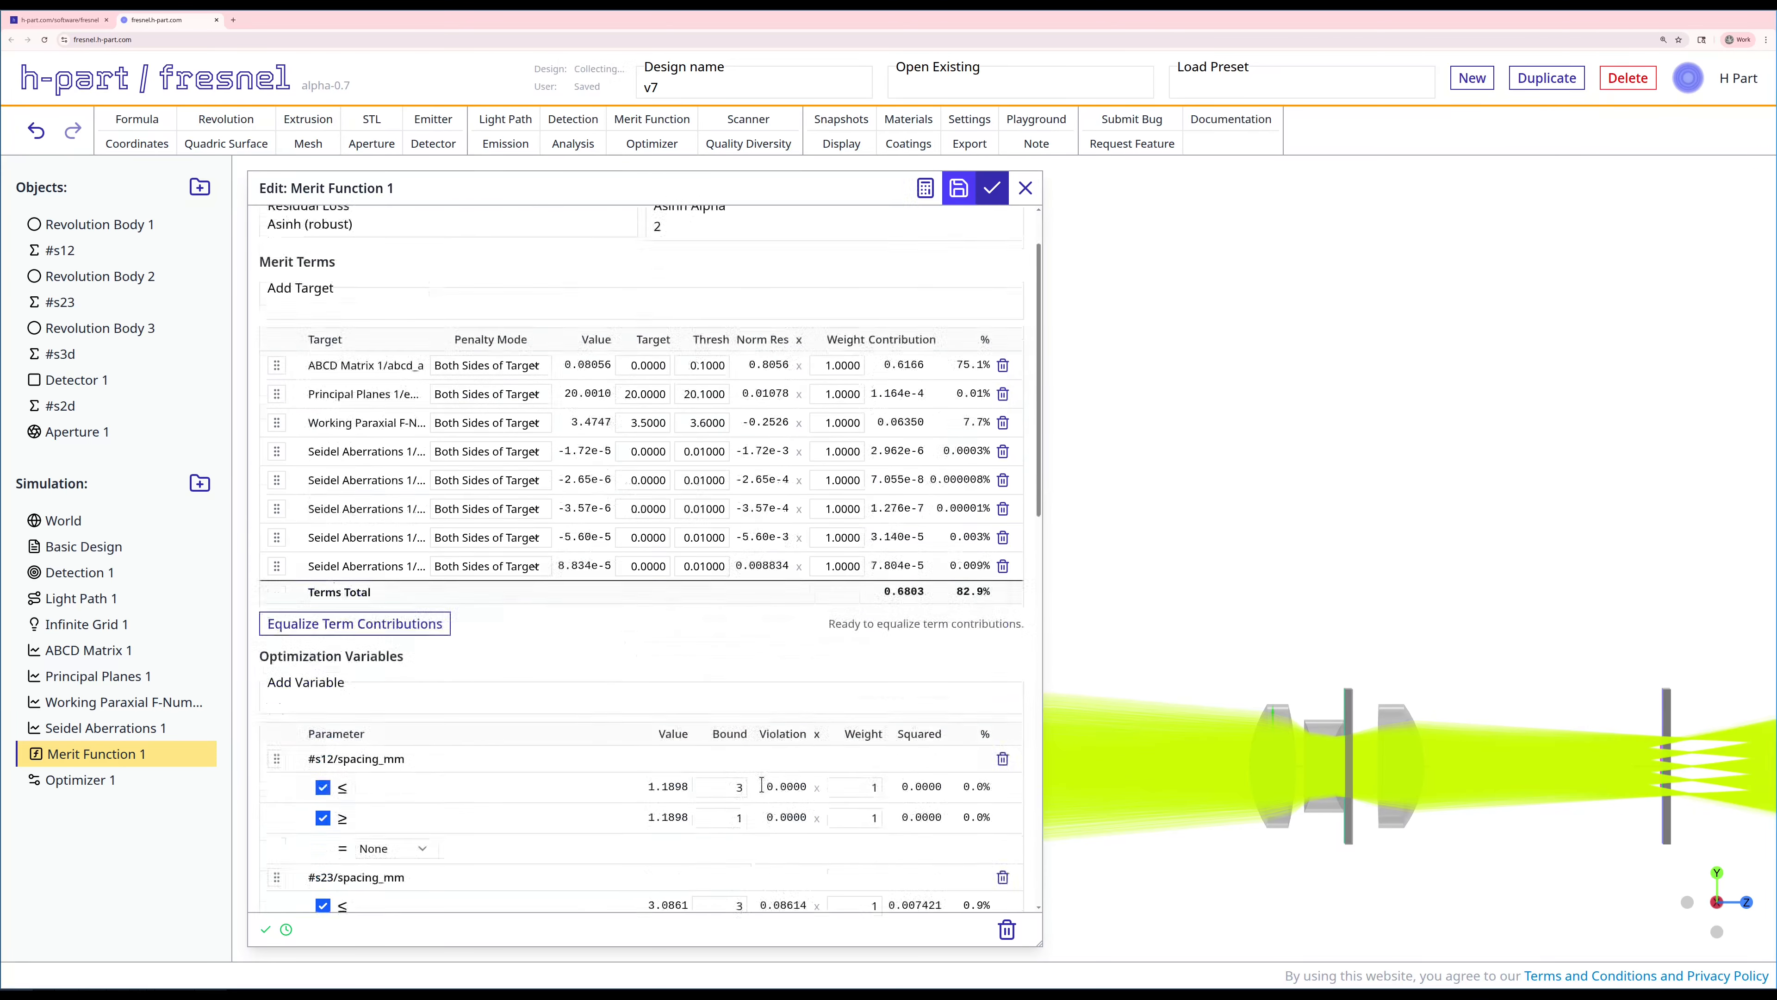
# Set the upper bound of the #s3d/spacing_mm variable to 25 in Merit Function 1 and save the change.
pyautogui.scroll(-3, 761, 784)
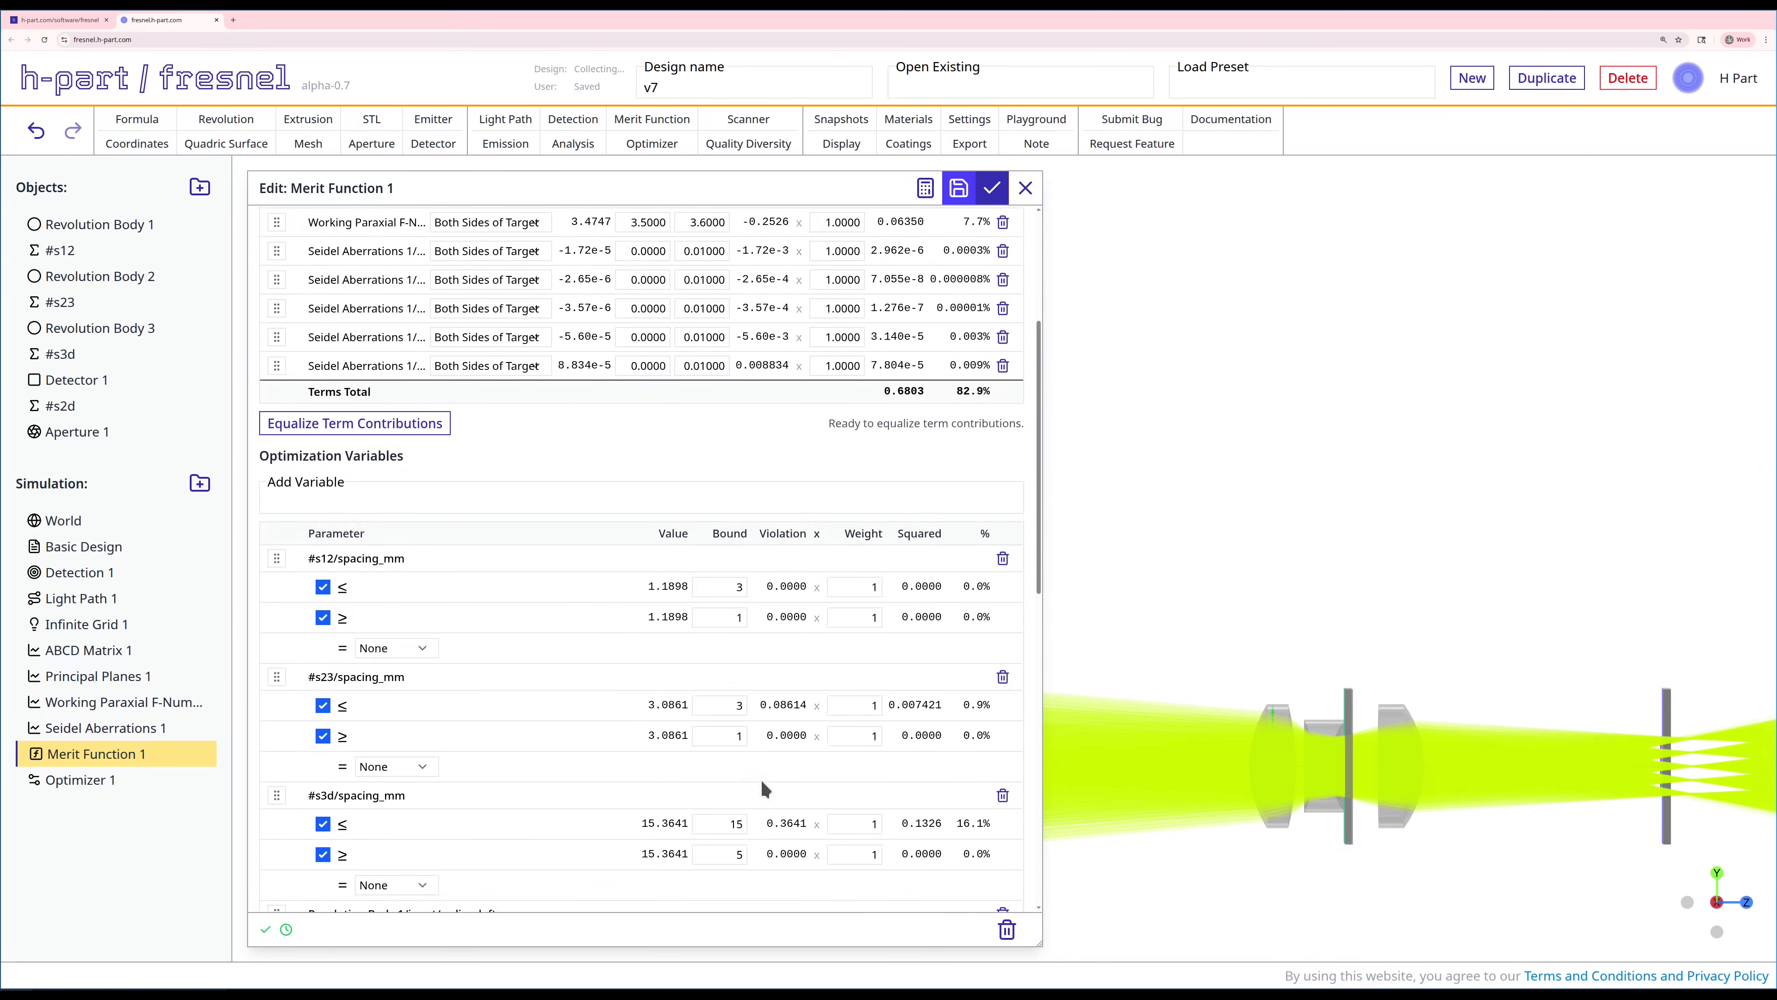
pyautogui.scroll(-2, 731, 711)
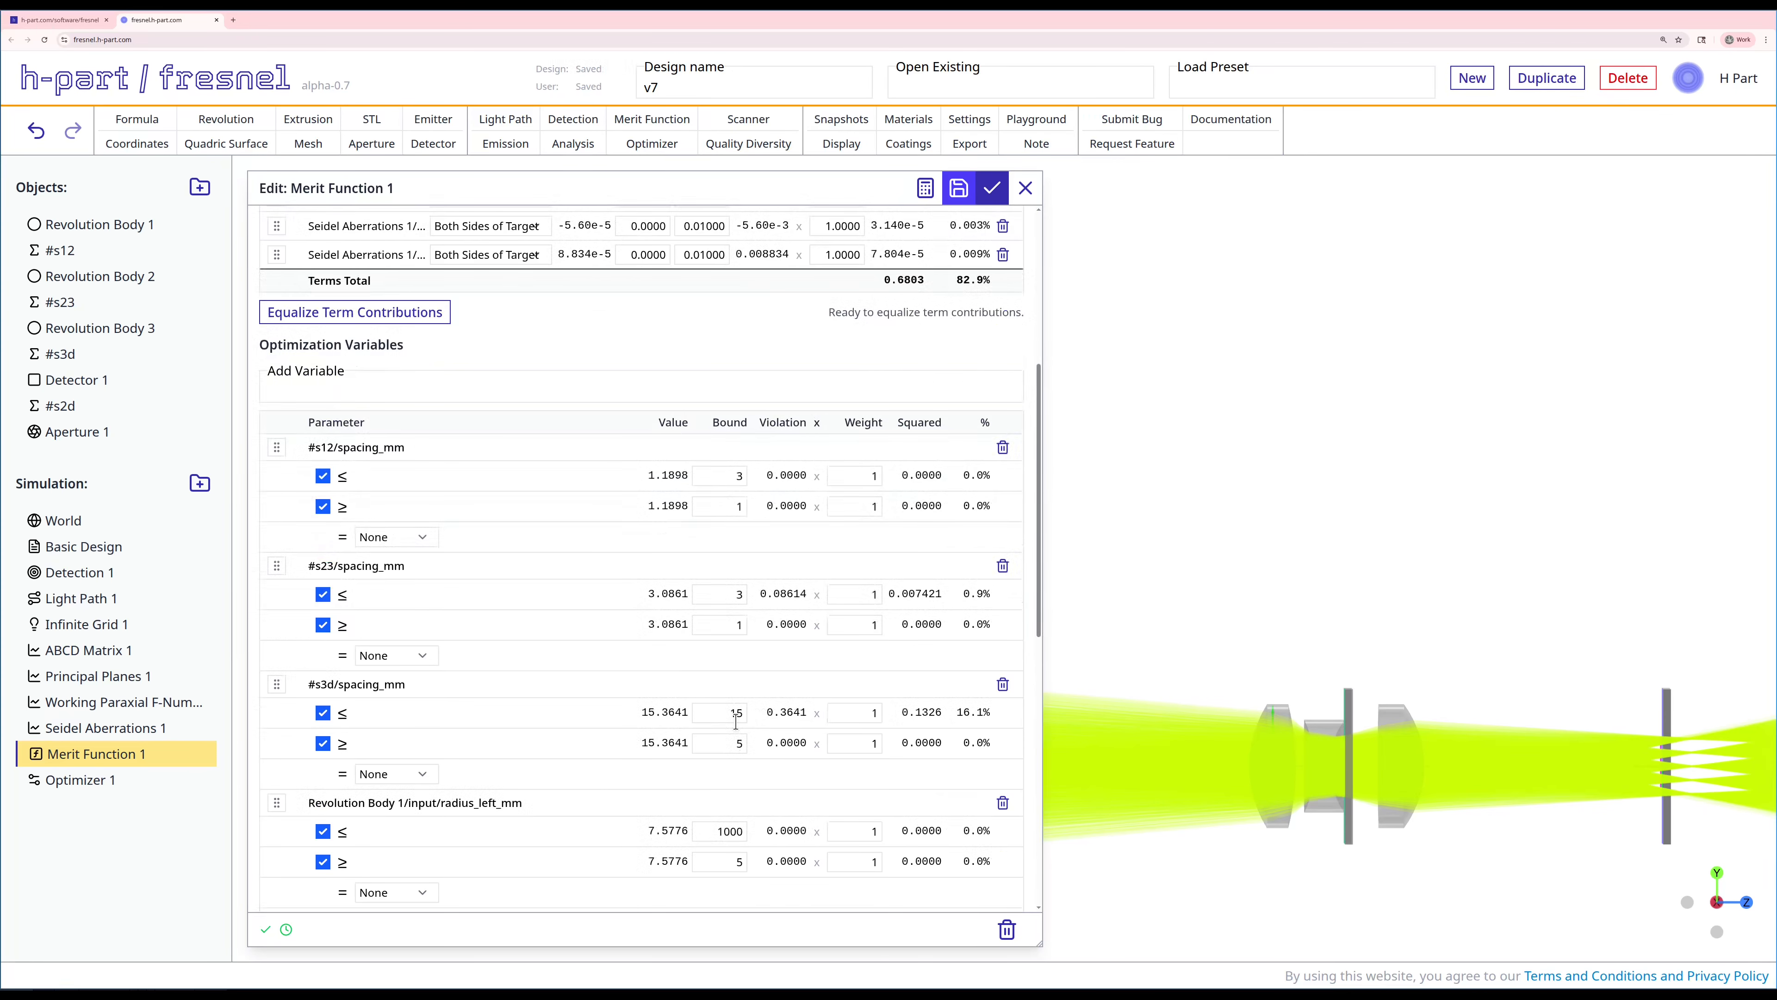
pyautogui.scroll(-12, 736, 721)
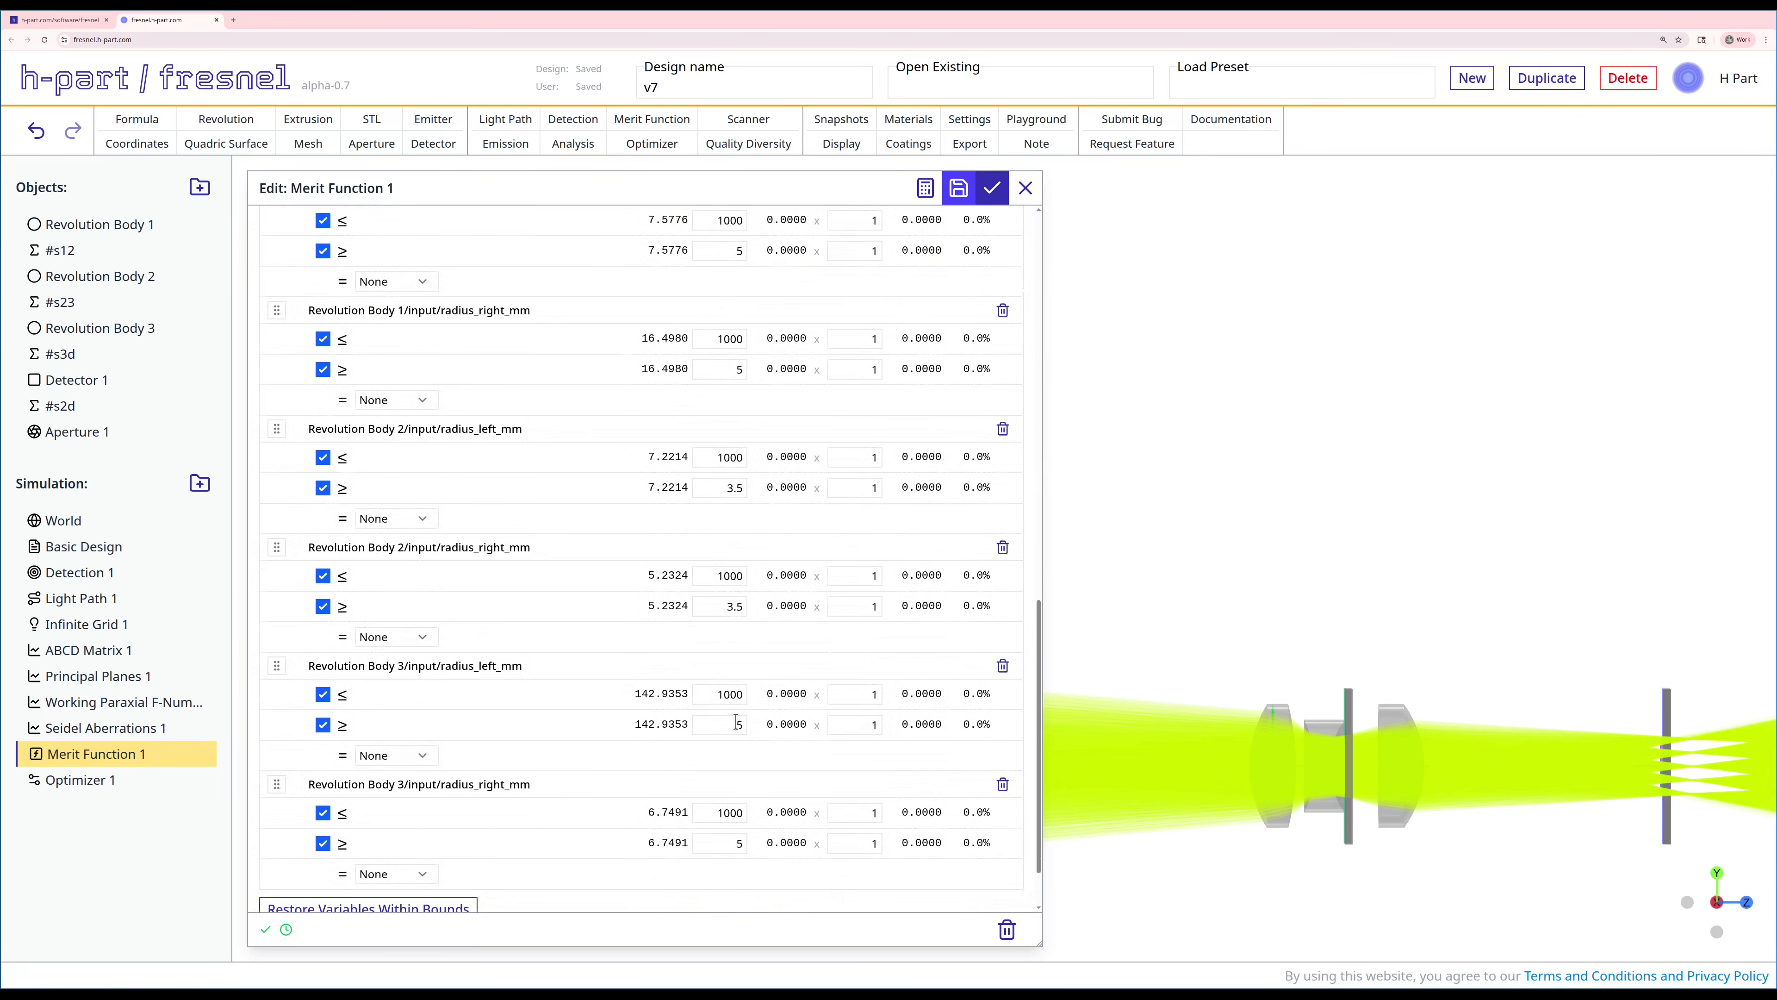
pyautogui.scroll(10, 743, 729)
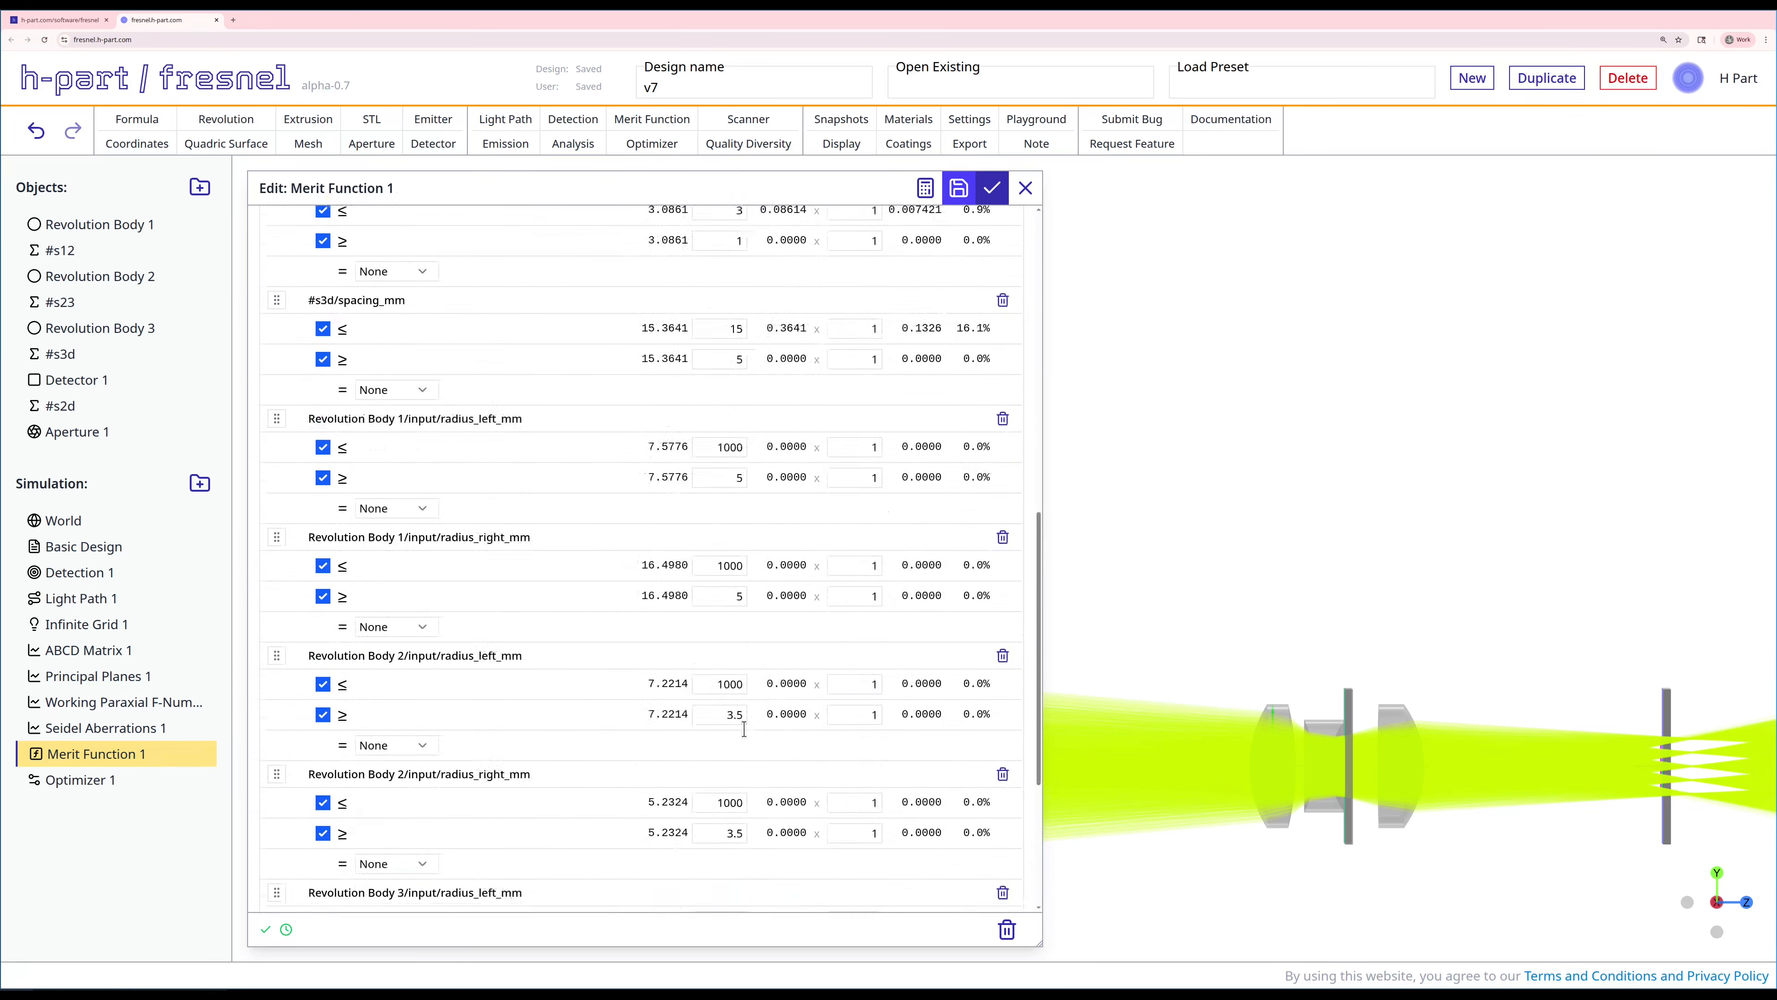
pyautogui.doubleClick(736, 578)
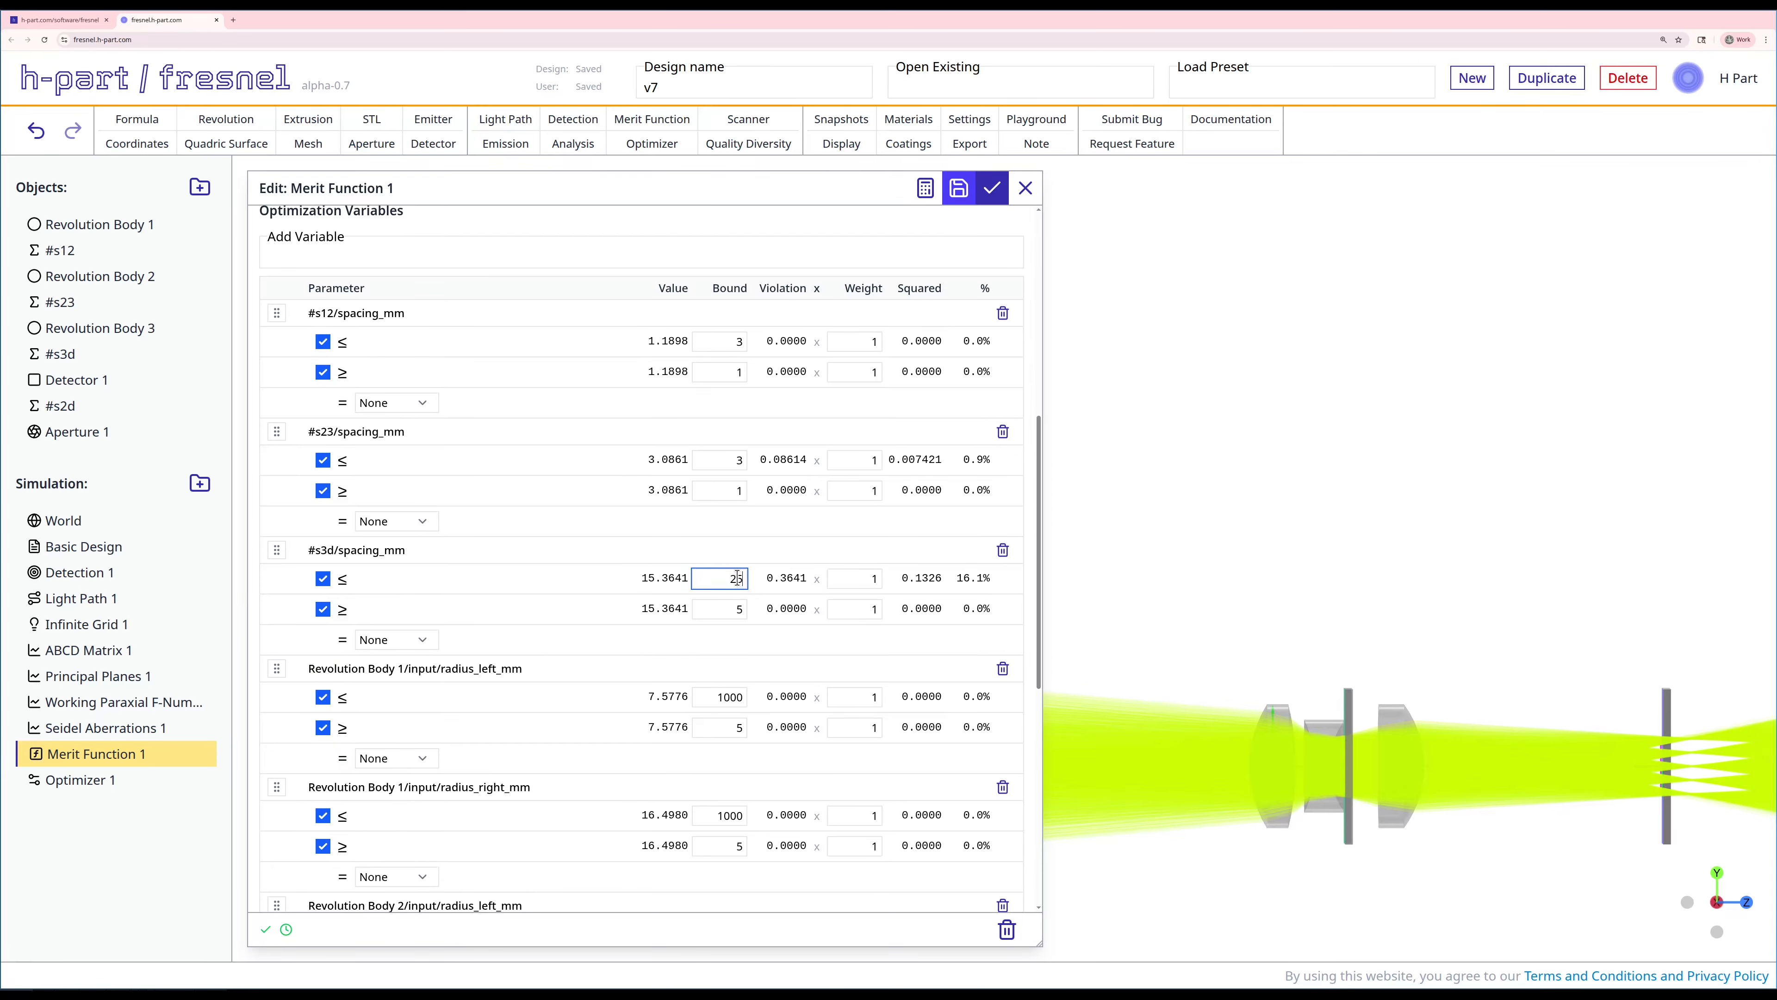
pyautogui.click(971, 195)
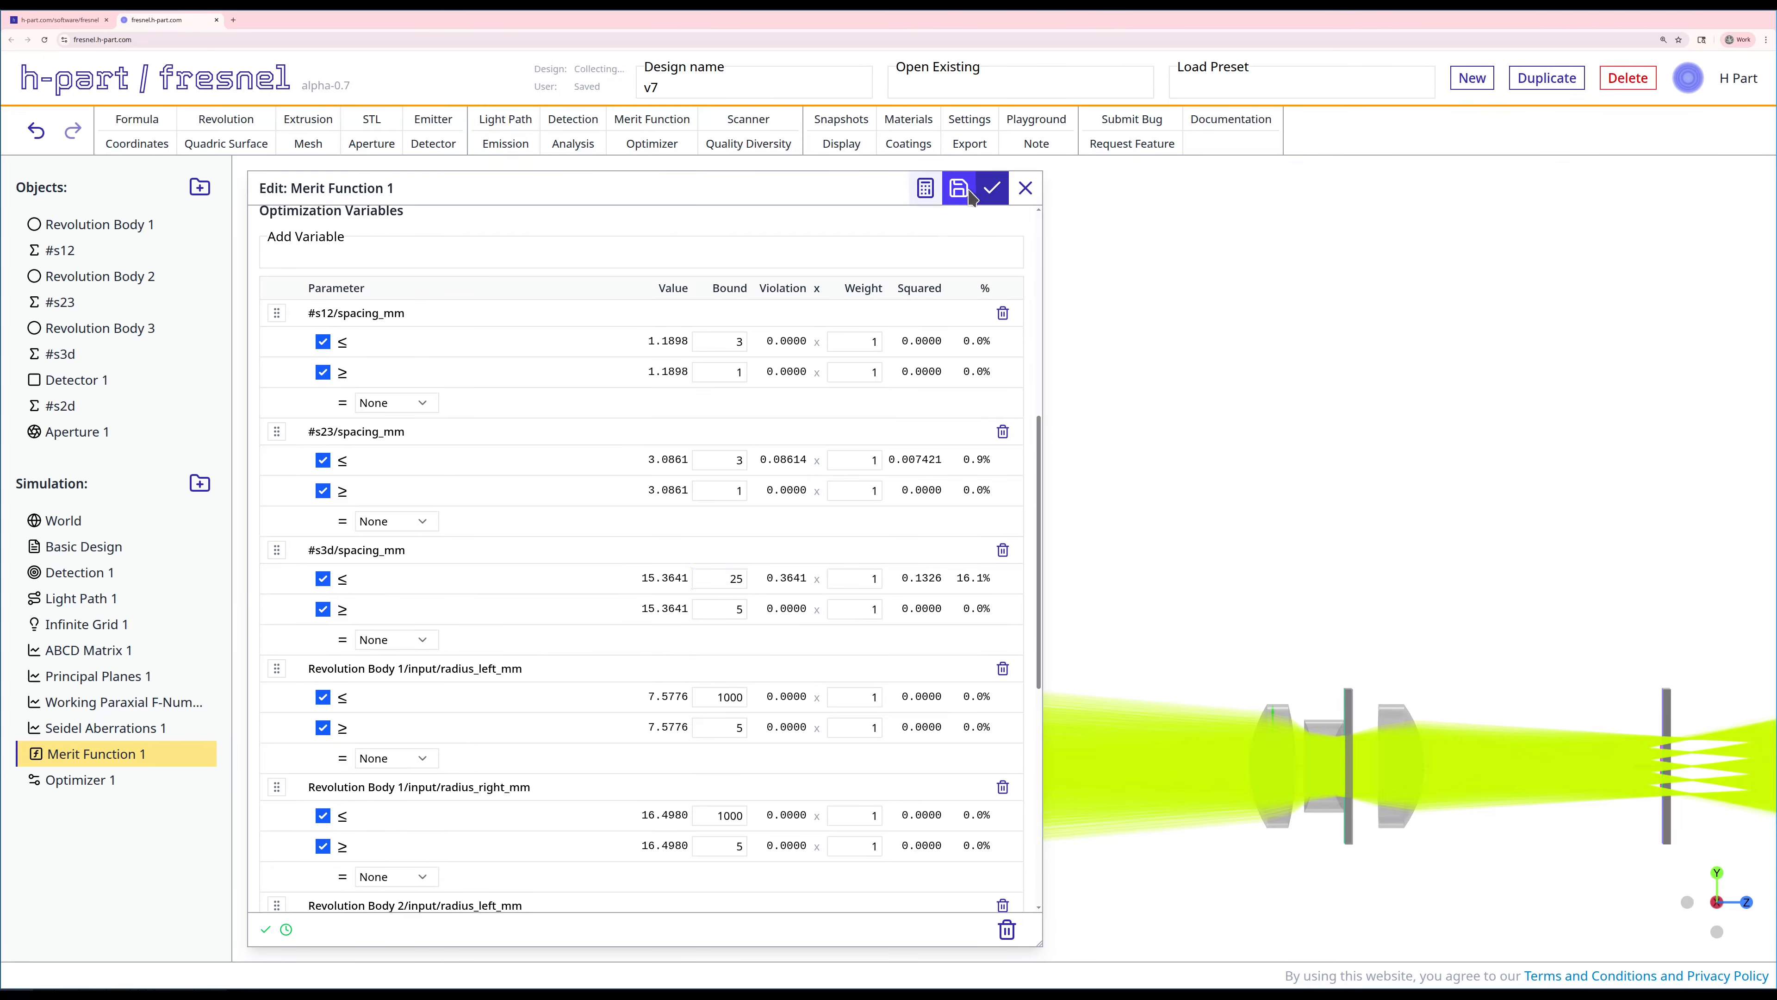
pyautogui.click(991, 188)
# Run Optimizer 1 on the design and recast the rays of Infinite Grid 1.
pyautogui.rightClick(72, 772)
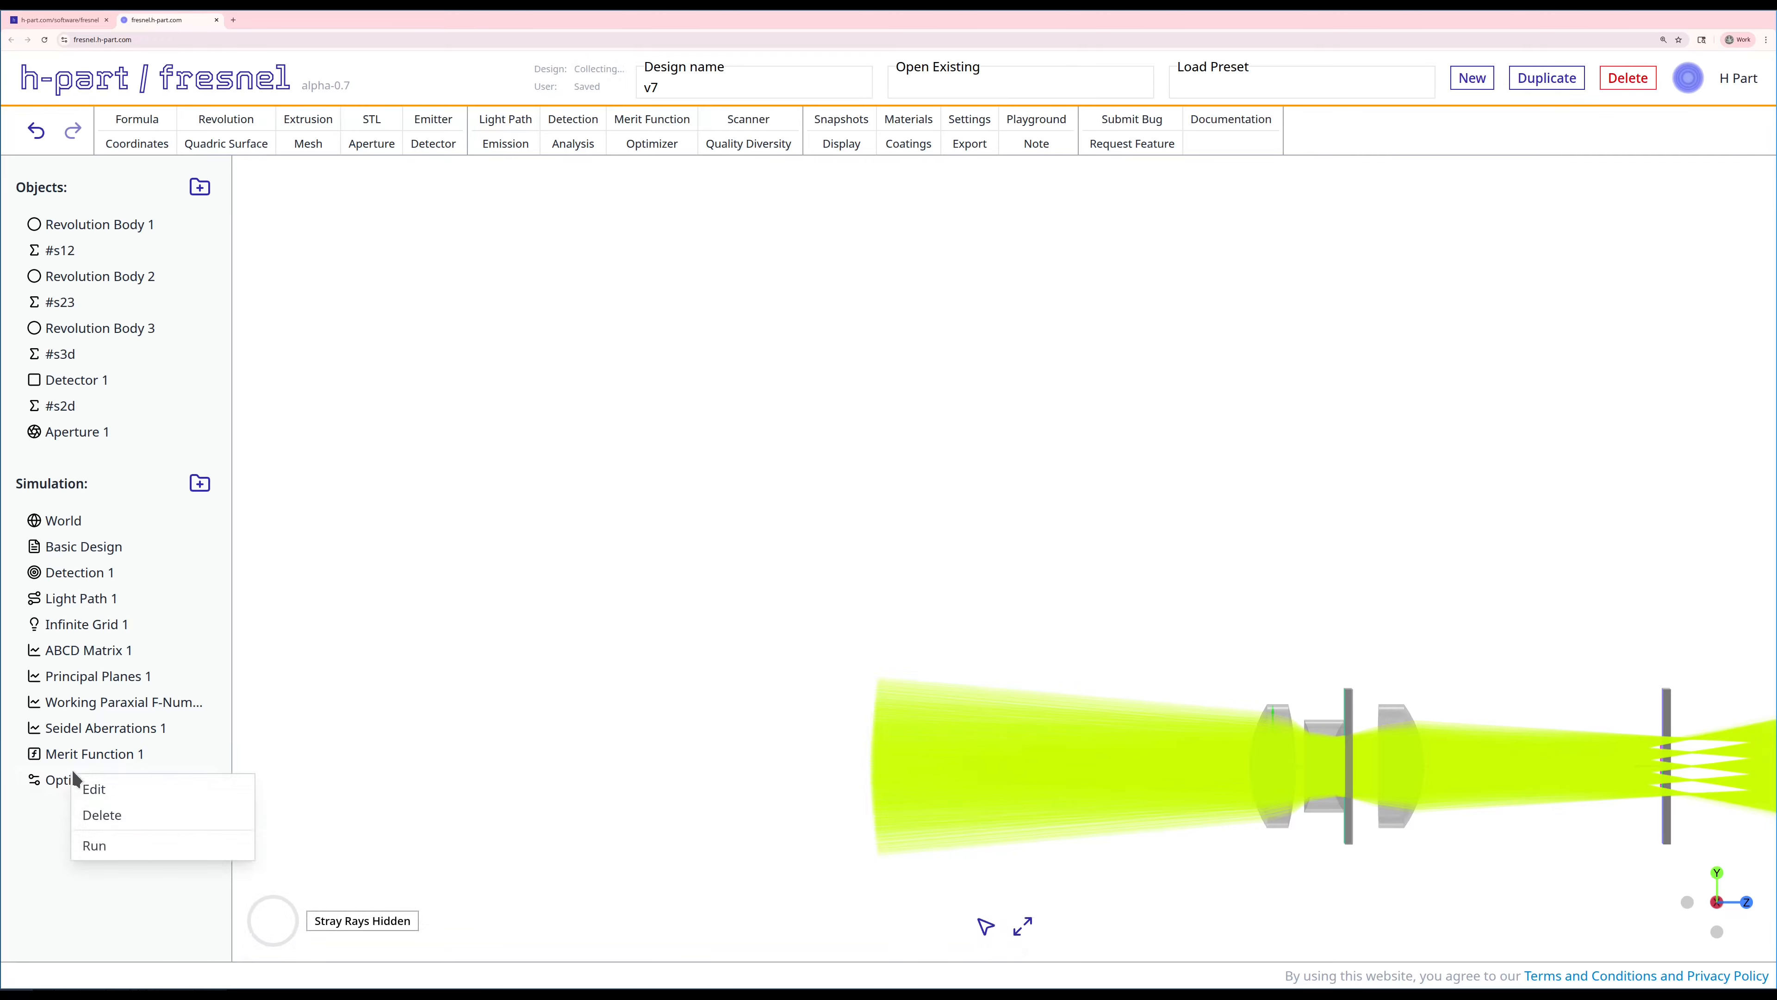
pyautogui.click(126, 845)
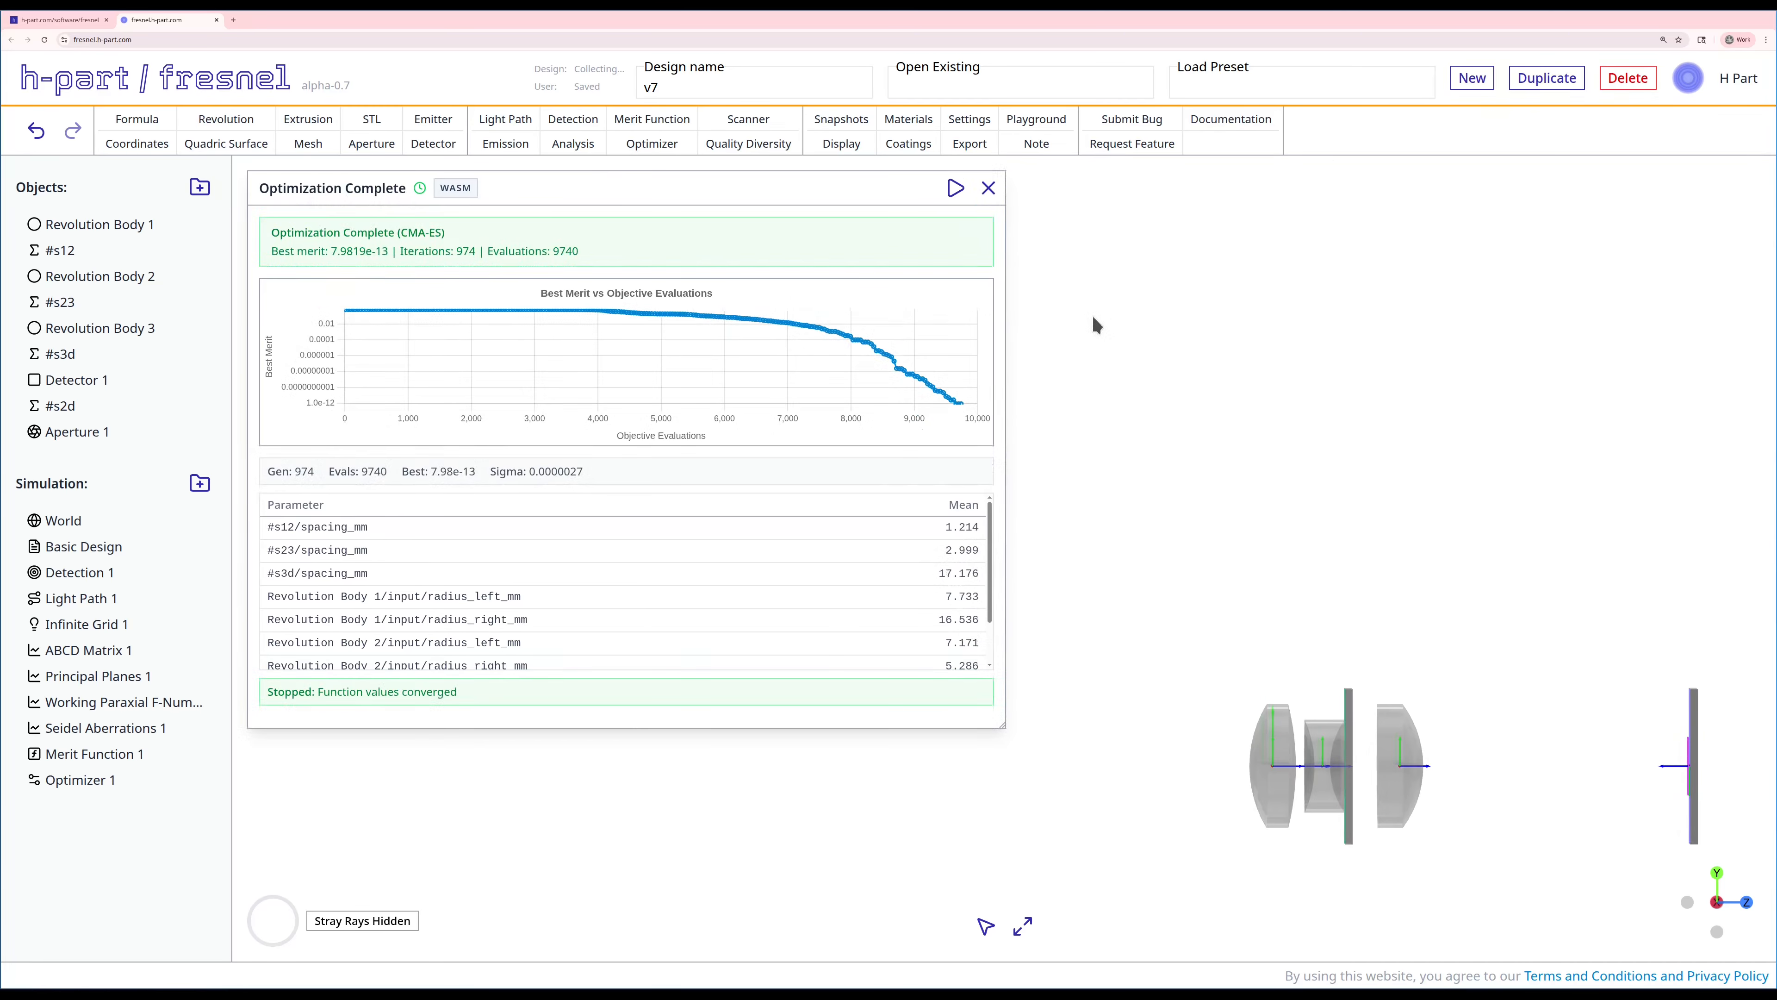
pyautogui.click(988, 187)
pyautogui.rightClick(72, 630)
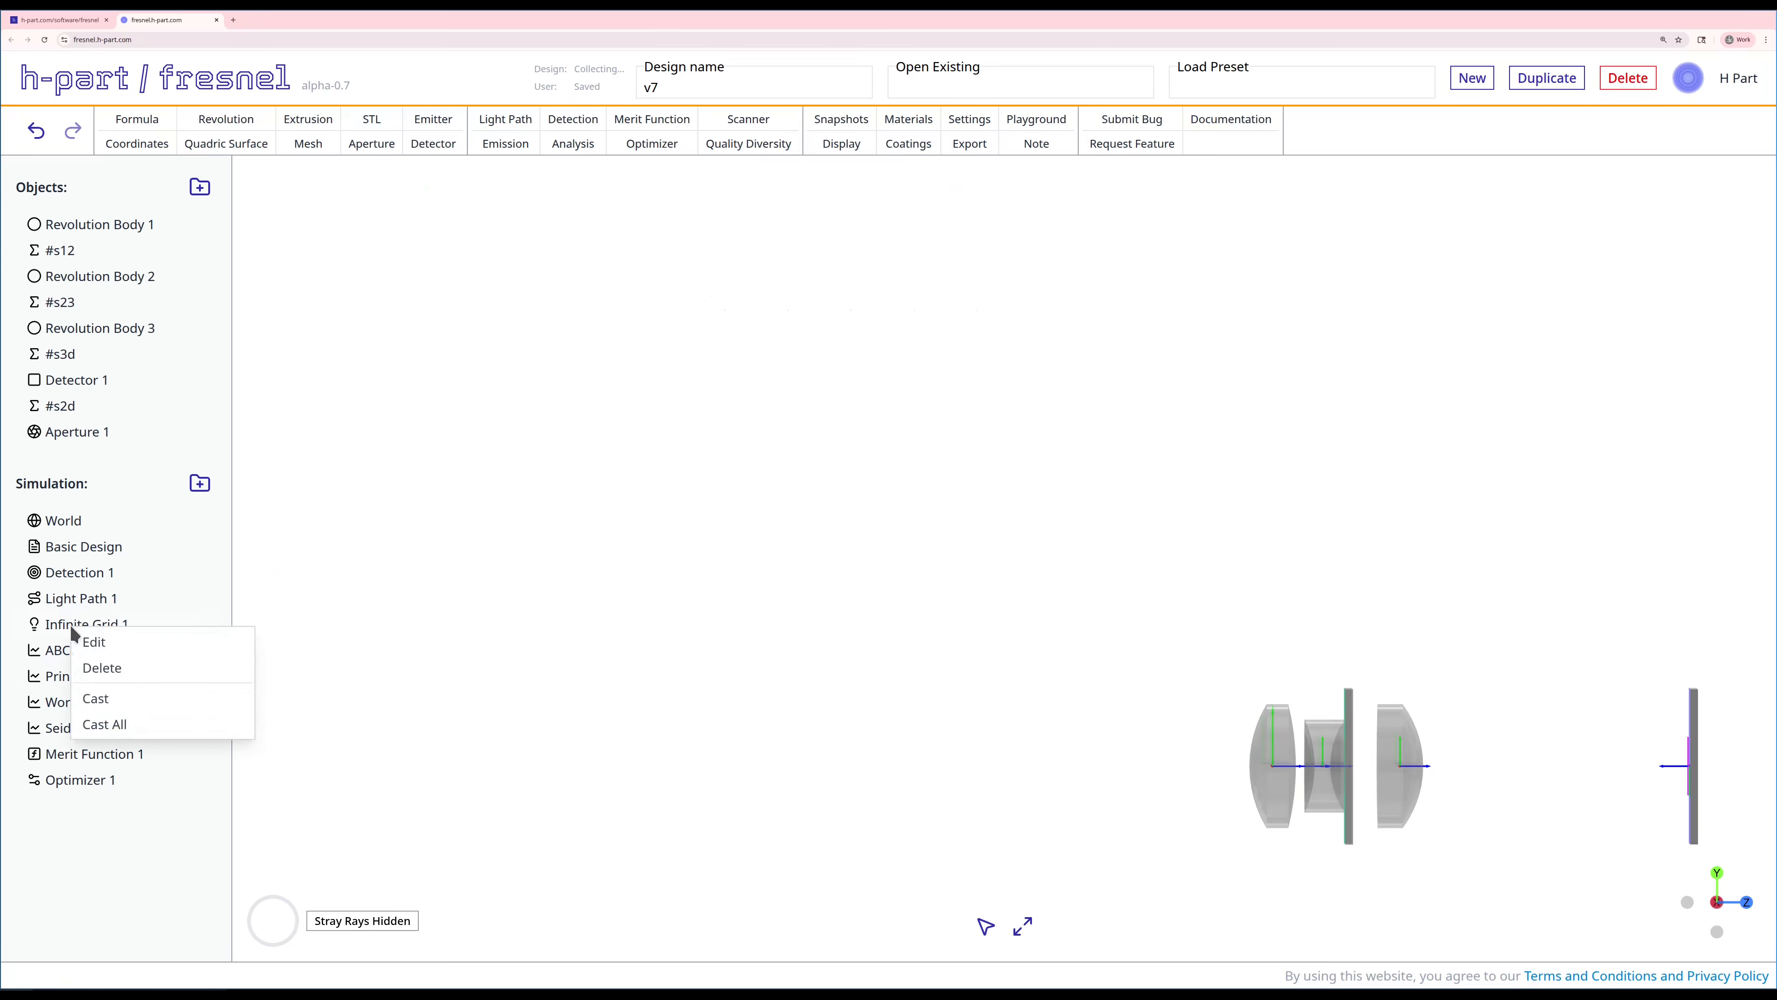
pyautogui.click(111, 700)
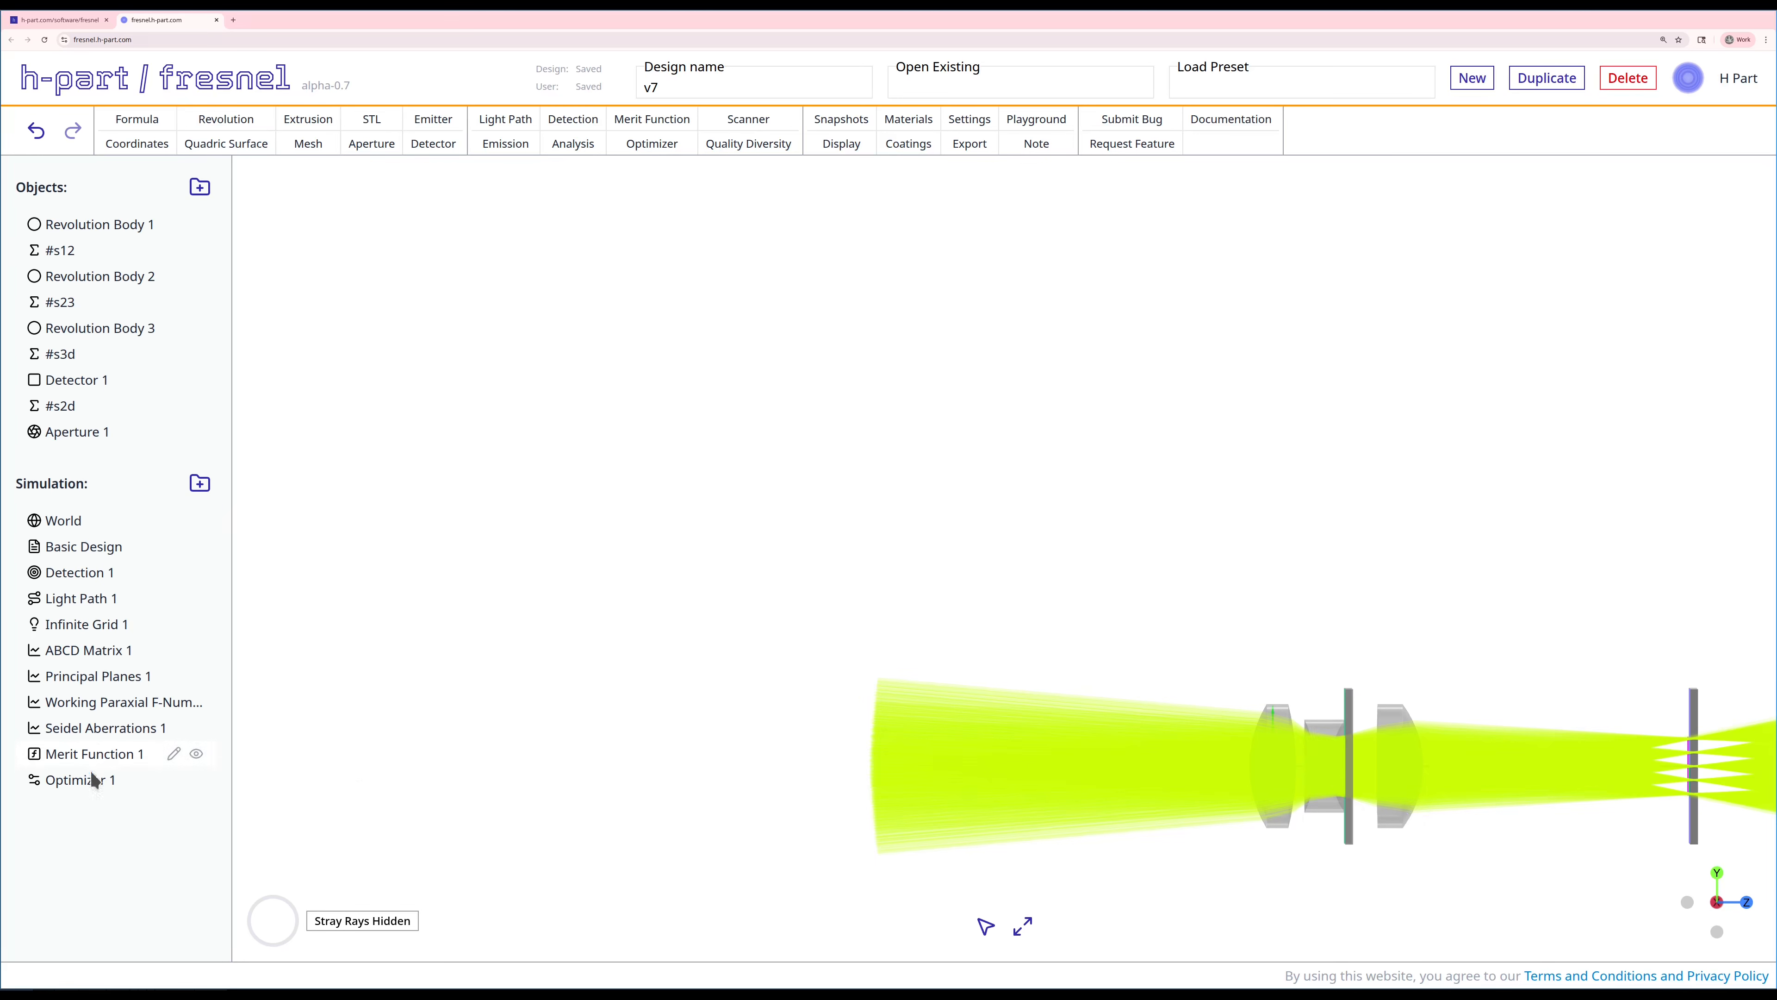
# Review the merit terms of Merit Function 1 with the dialog widened to show the full target names.
pyautogui.rightClick(96, 752)
pyautogui.click(165, 820)
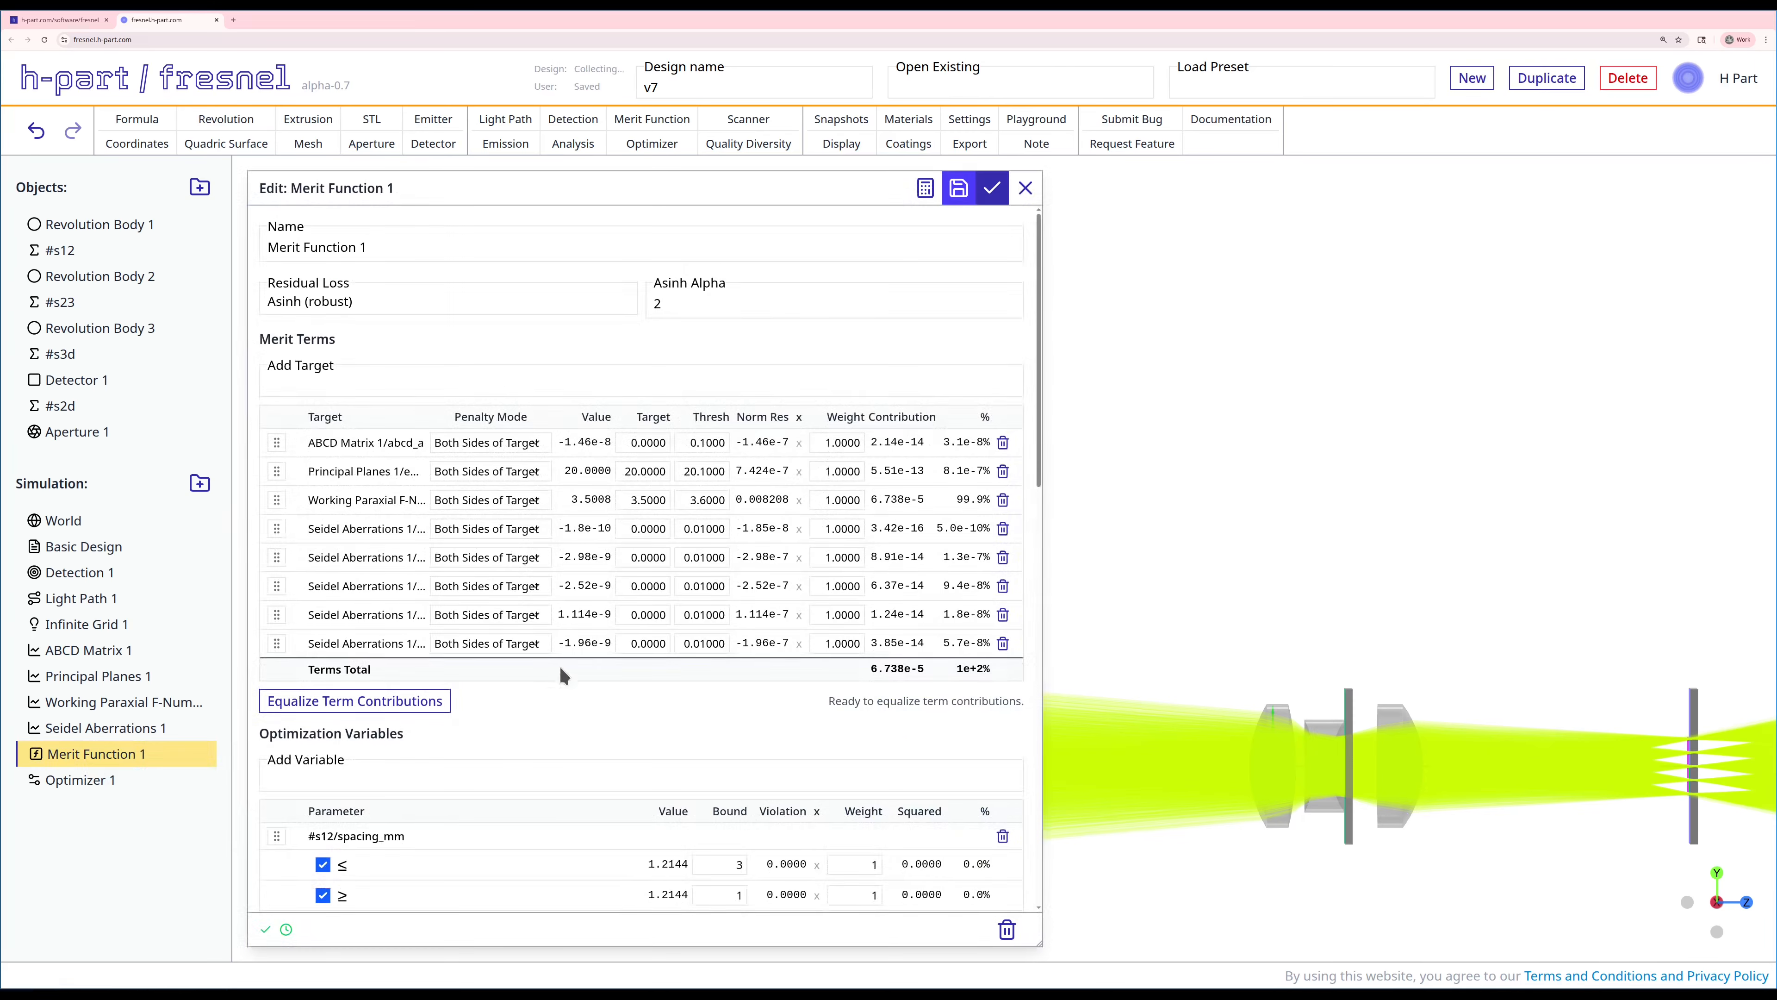
pyautogui.moveTo(1043, 943); pyautogui.dragTo(1192, 922)
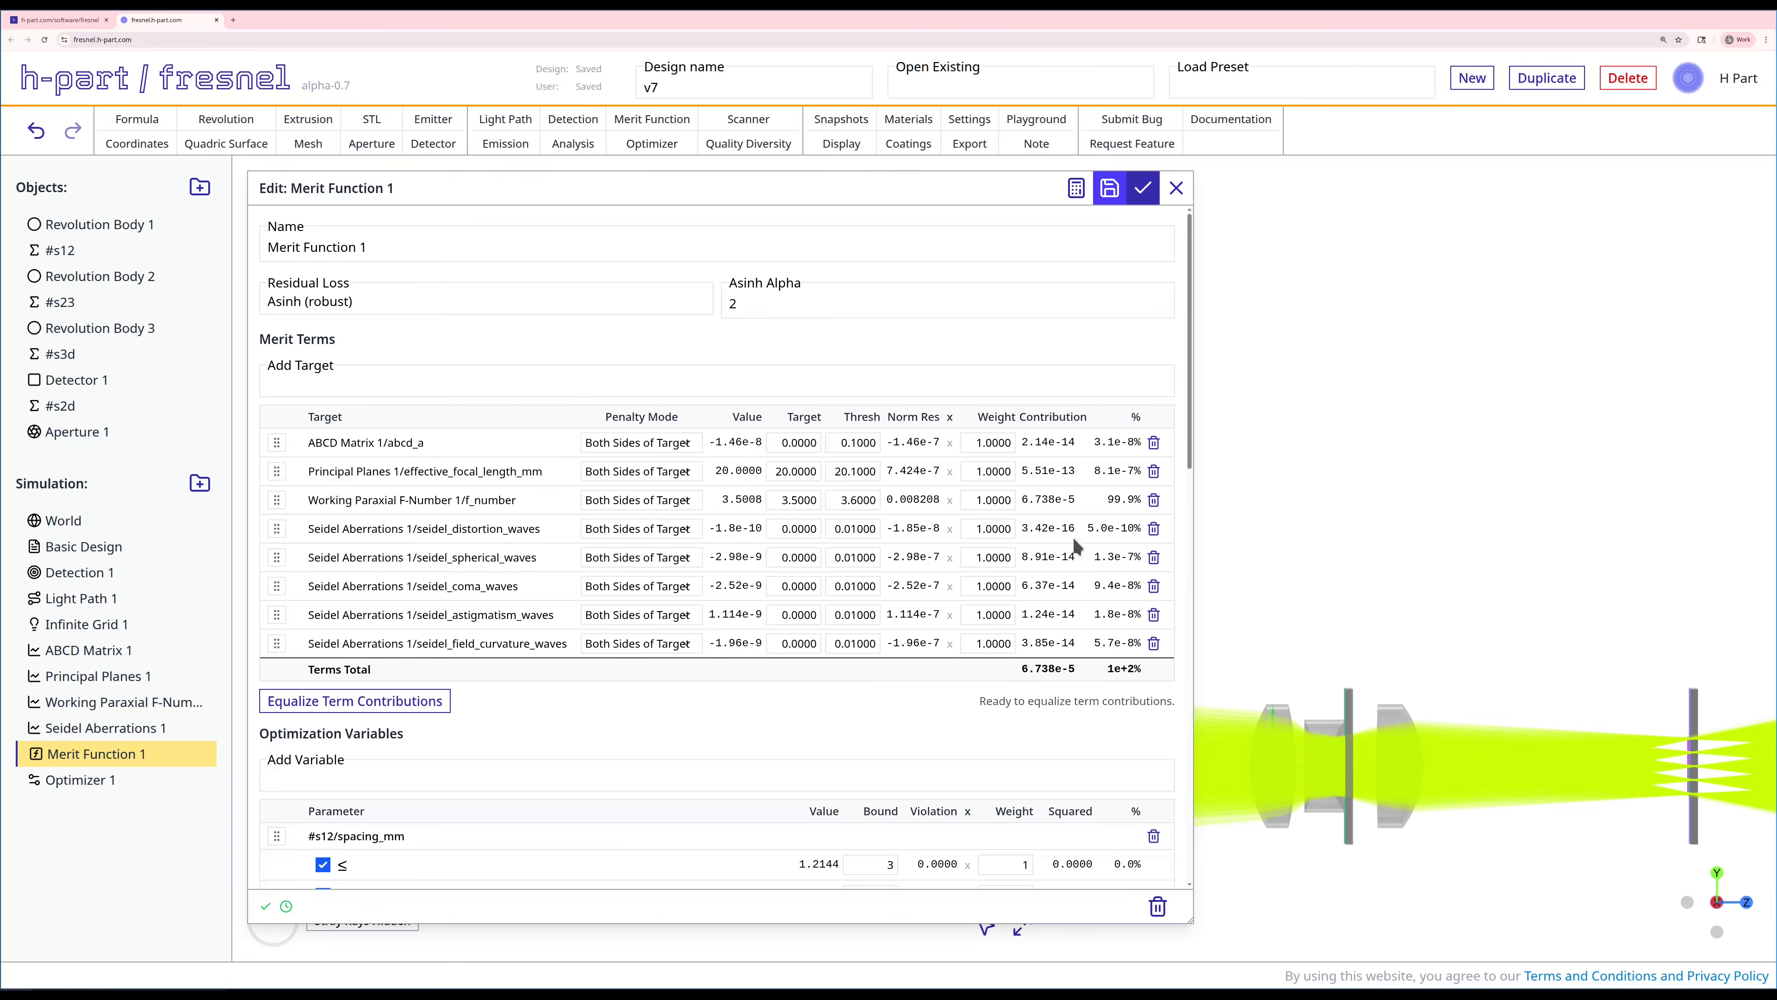
pyautogui.click(1176, 187)
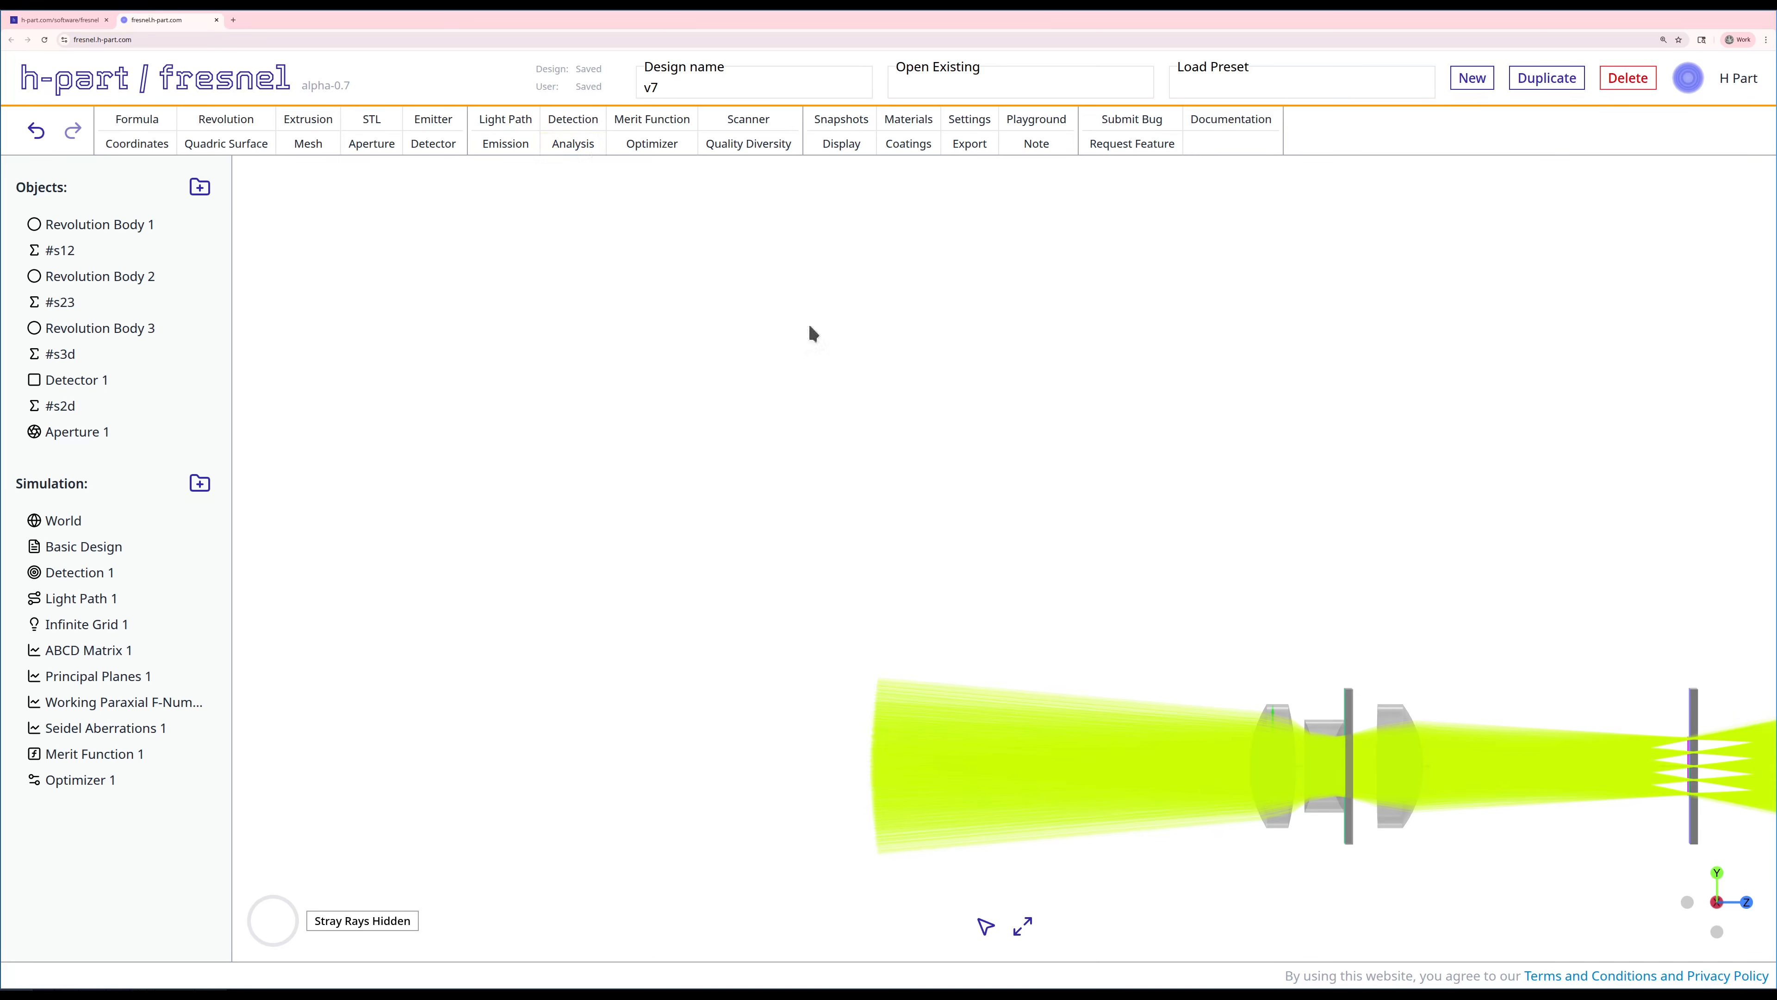
# Create a Collection Efficiency analysis for Infinite Grid 1 and Detection 1 with stray rays filtered.
pyautogui.click(581, 144)
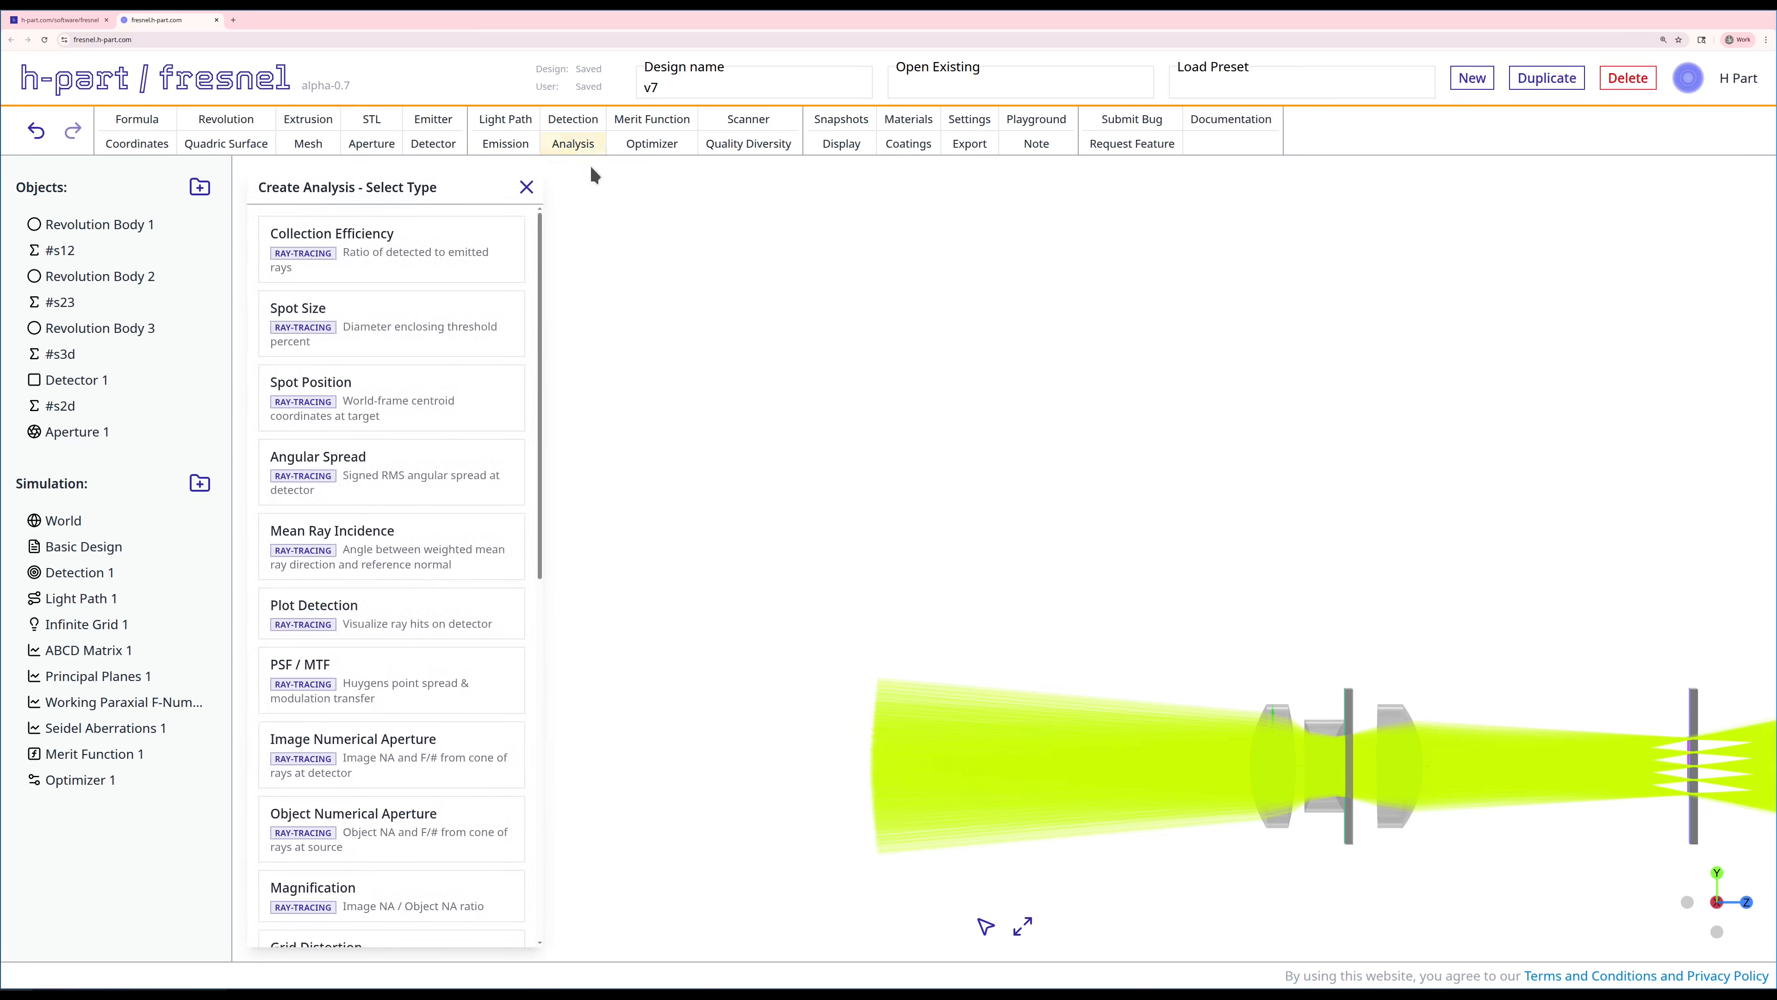
pyautogui.click(455, 263)
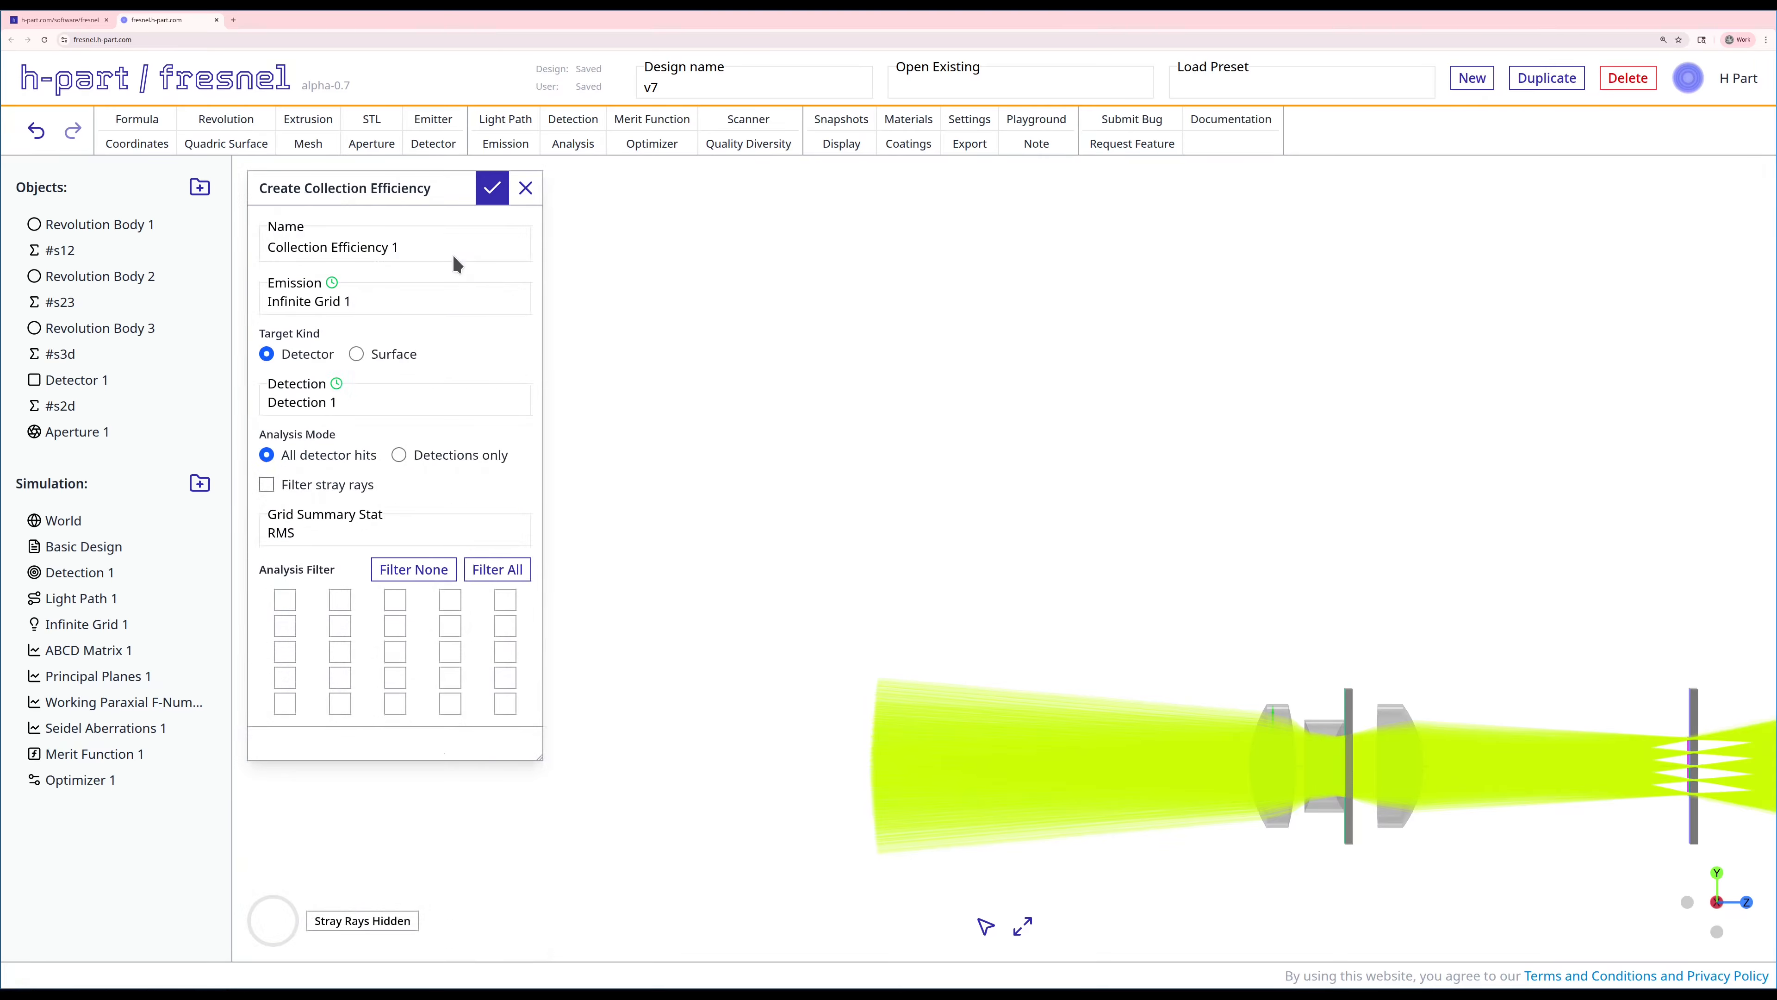
pyautogui.click(342, 483)
pyautogui.click(492, 188)
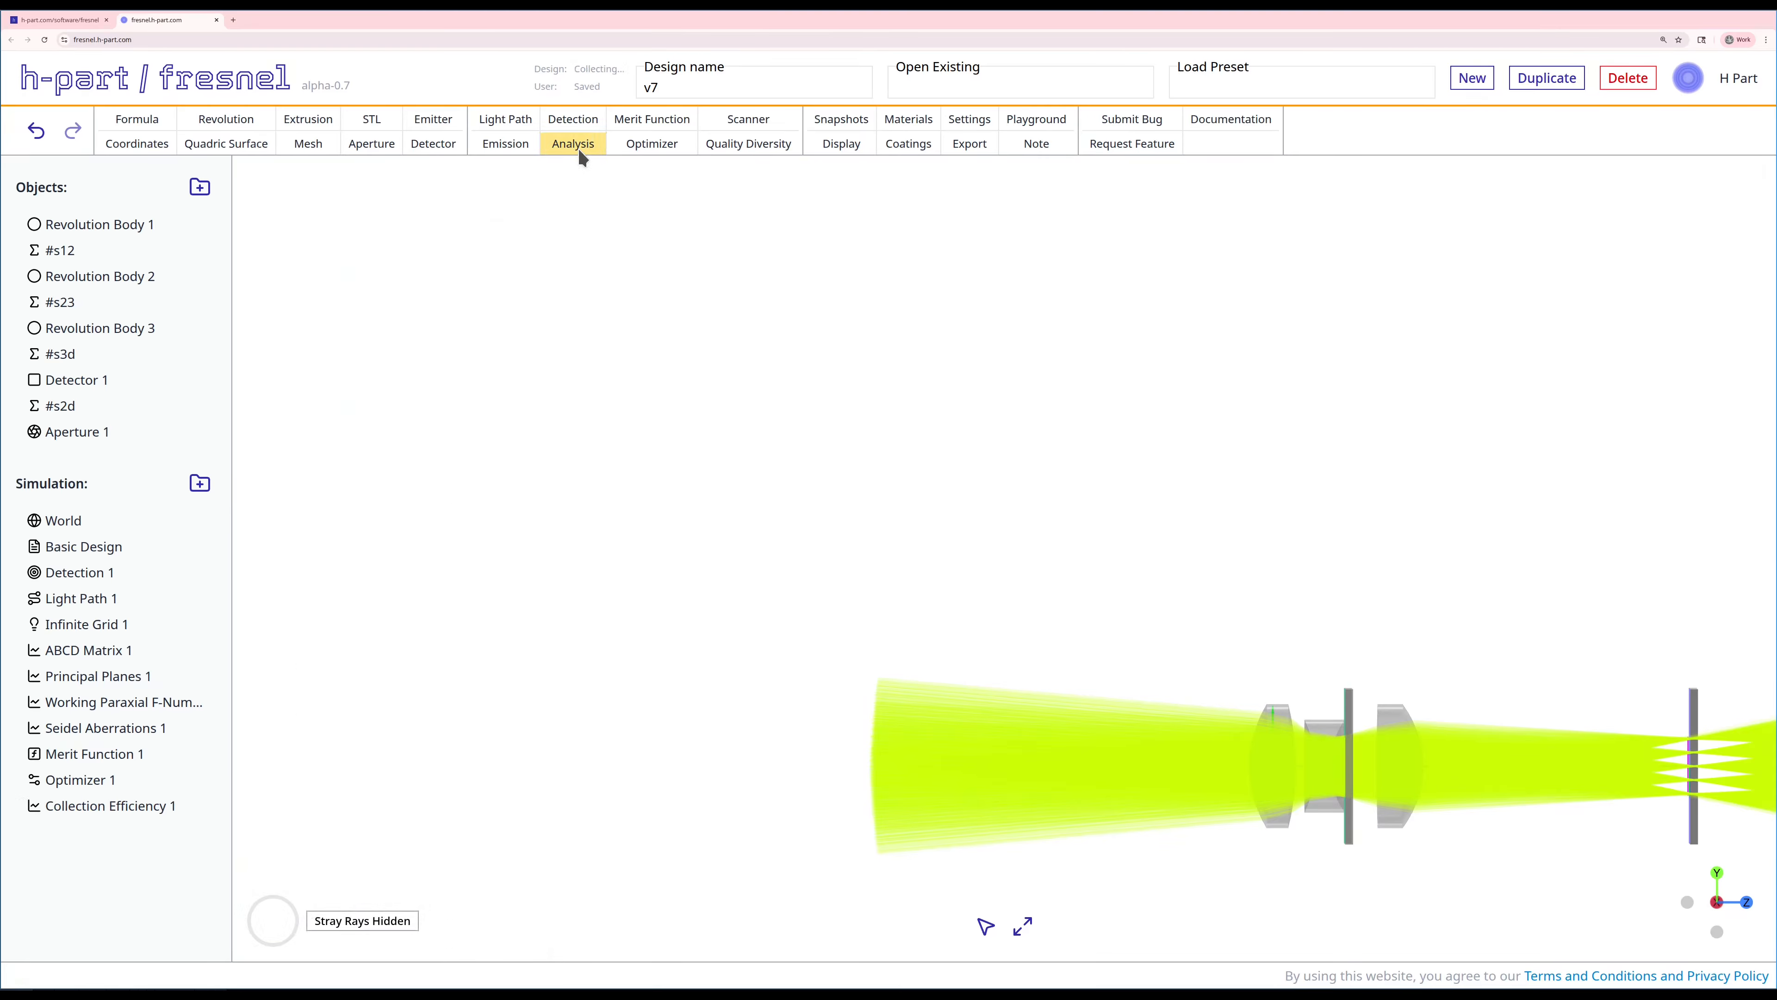
# Create a Spot Size analysis for Infinite Grid 1 and Detection 1 with stray rays filtered and an 88% threshold.
pyautogui.click(573, 144)
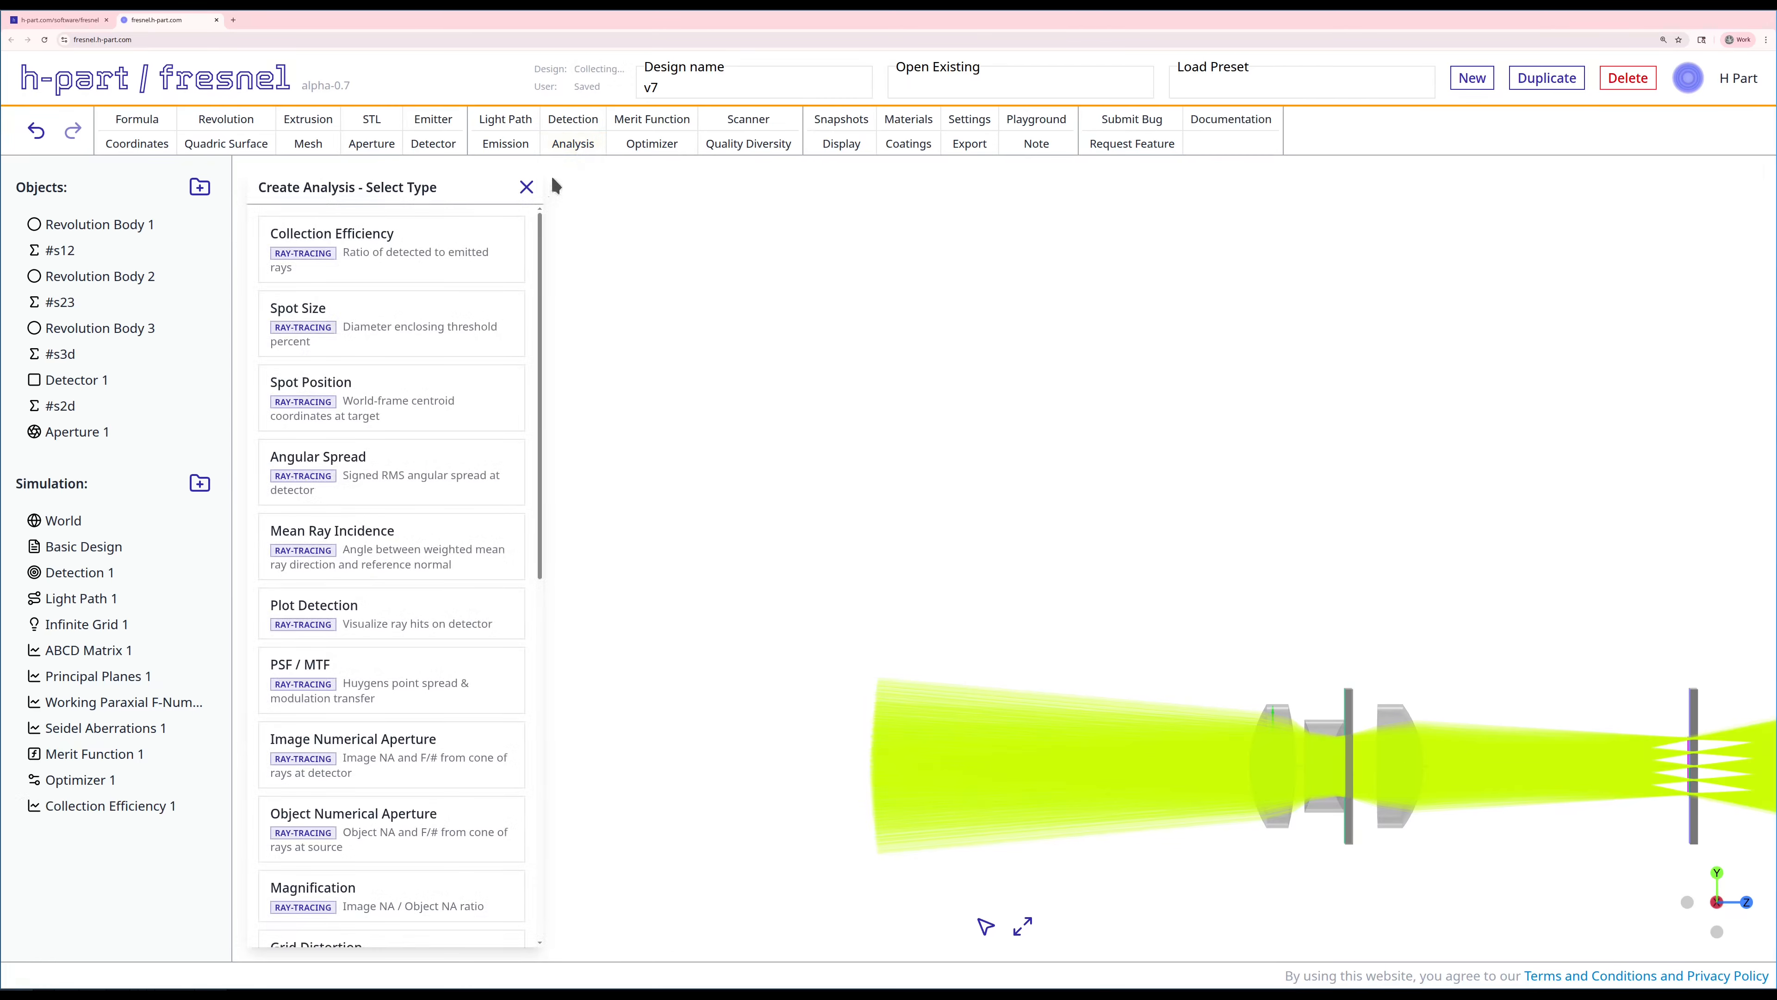
pyautogui.scroll(-1, 475, 284)
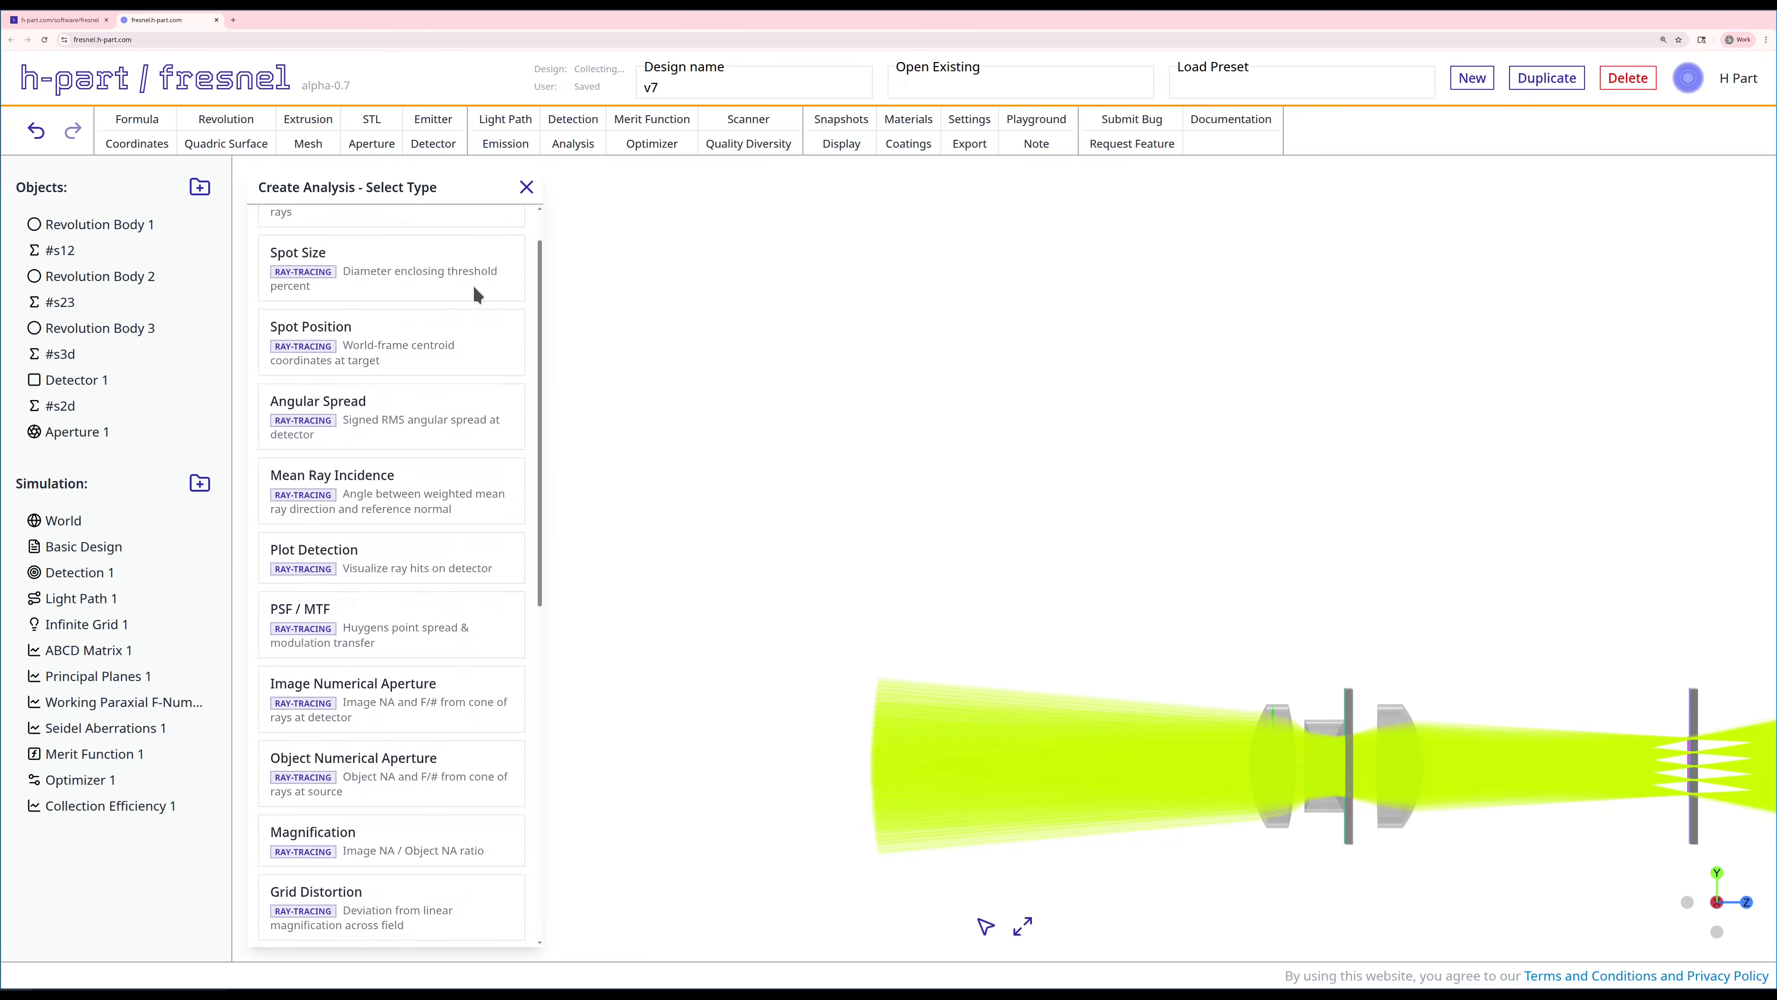
pyautogui.click(455, 275)
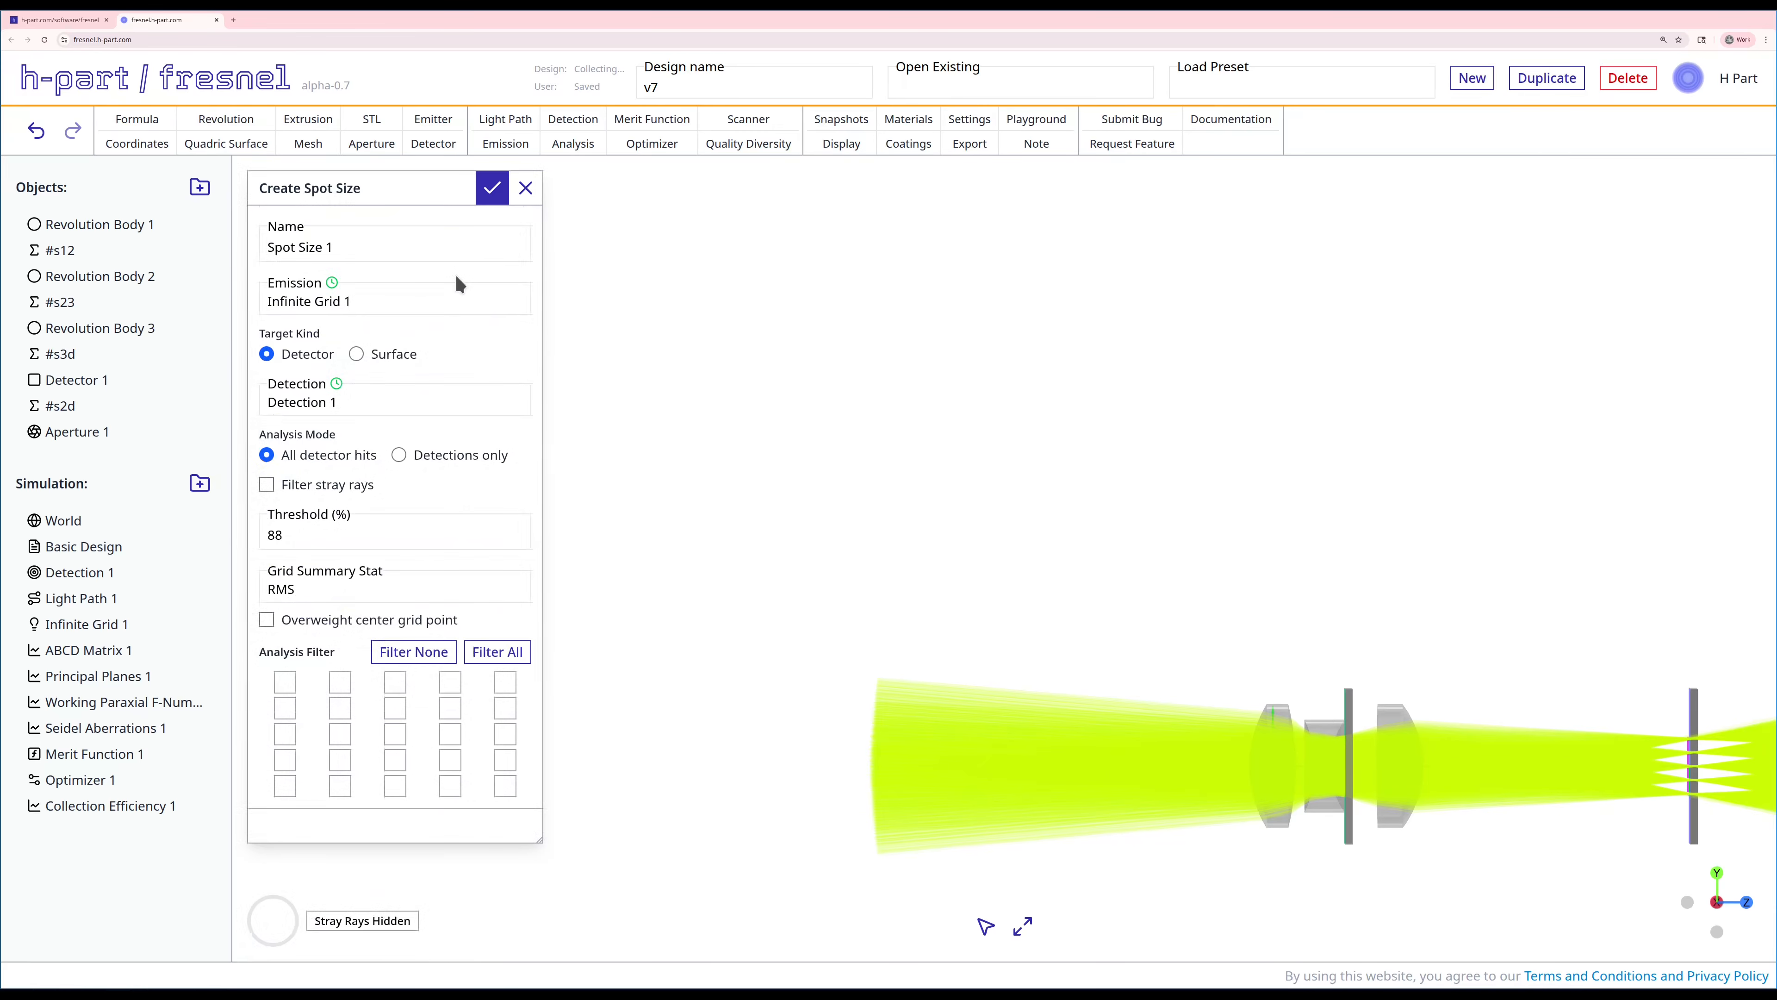
pyautogui.click(296, 486)
pyautogui.click(492, 189)
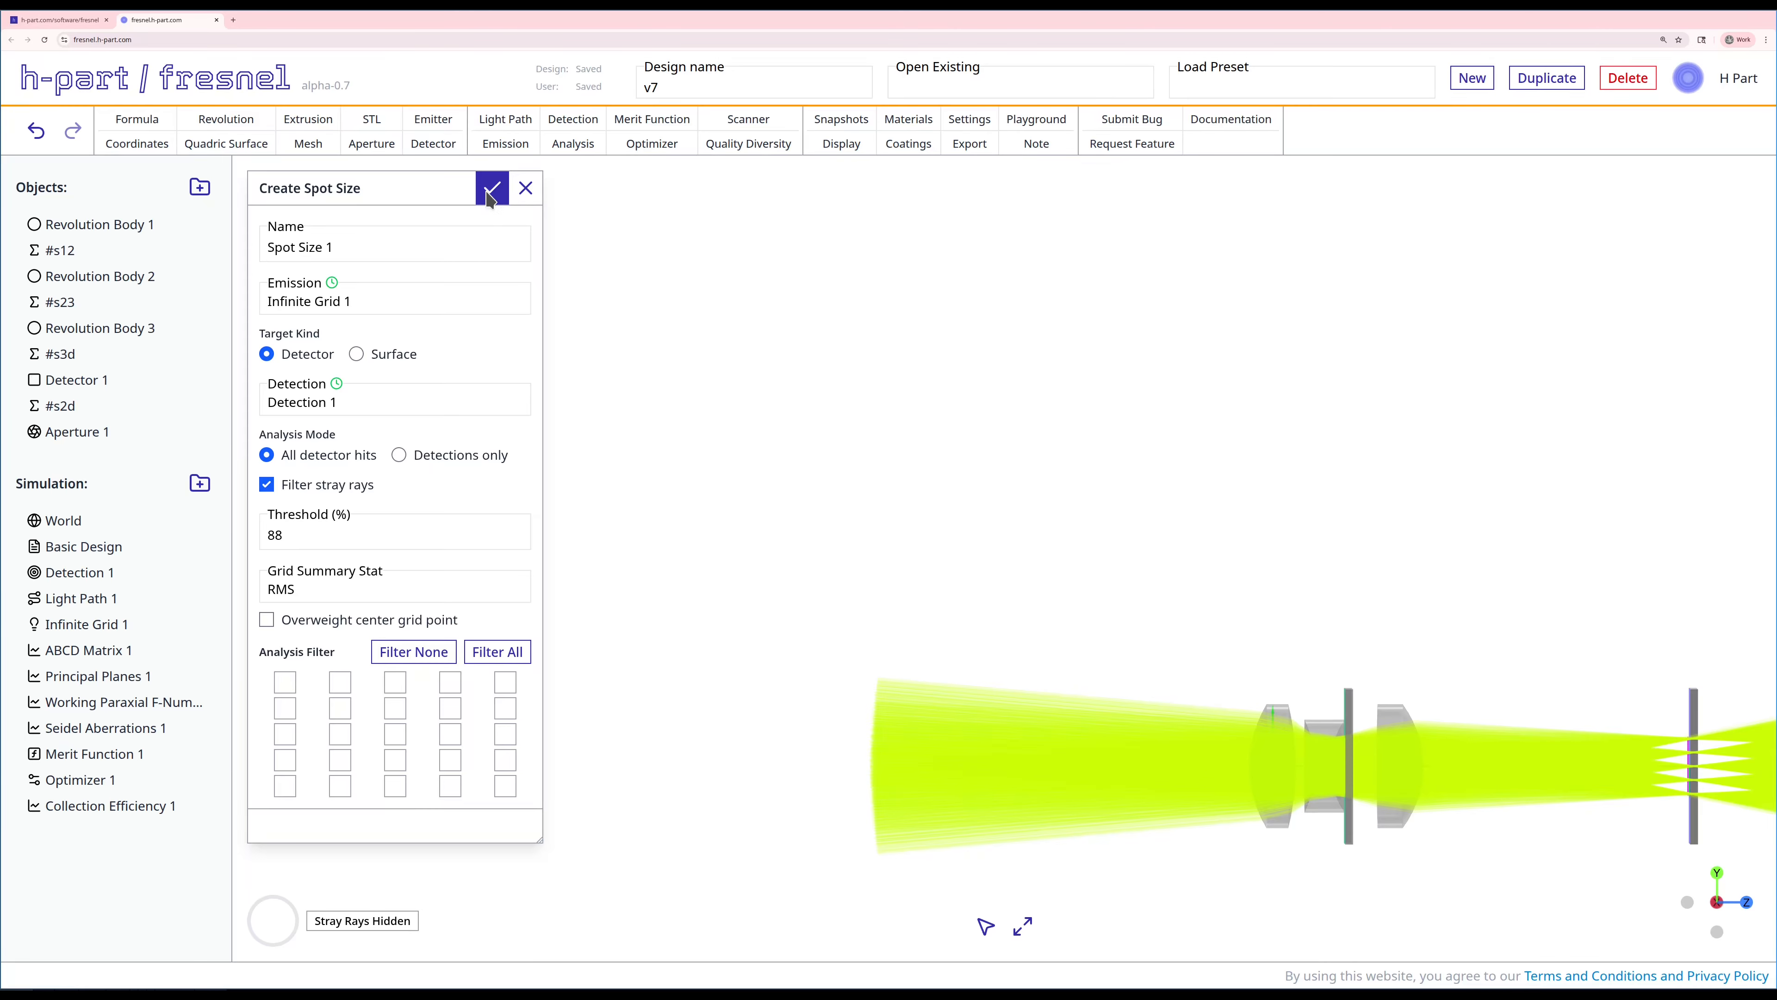
# Create a Grid Distortion analysis for Infinite Grid 1 and Detection 1 using the emission distribution, with stray rays filtered.
pyautogui.click(571, 140)
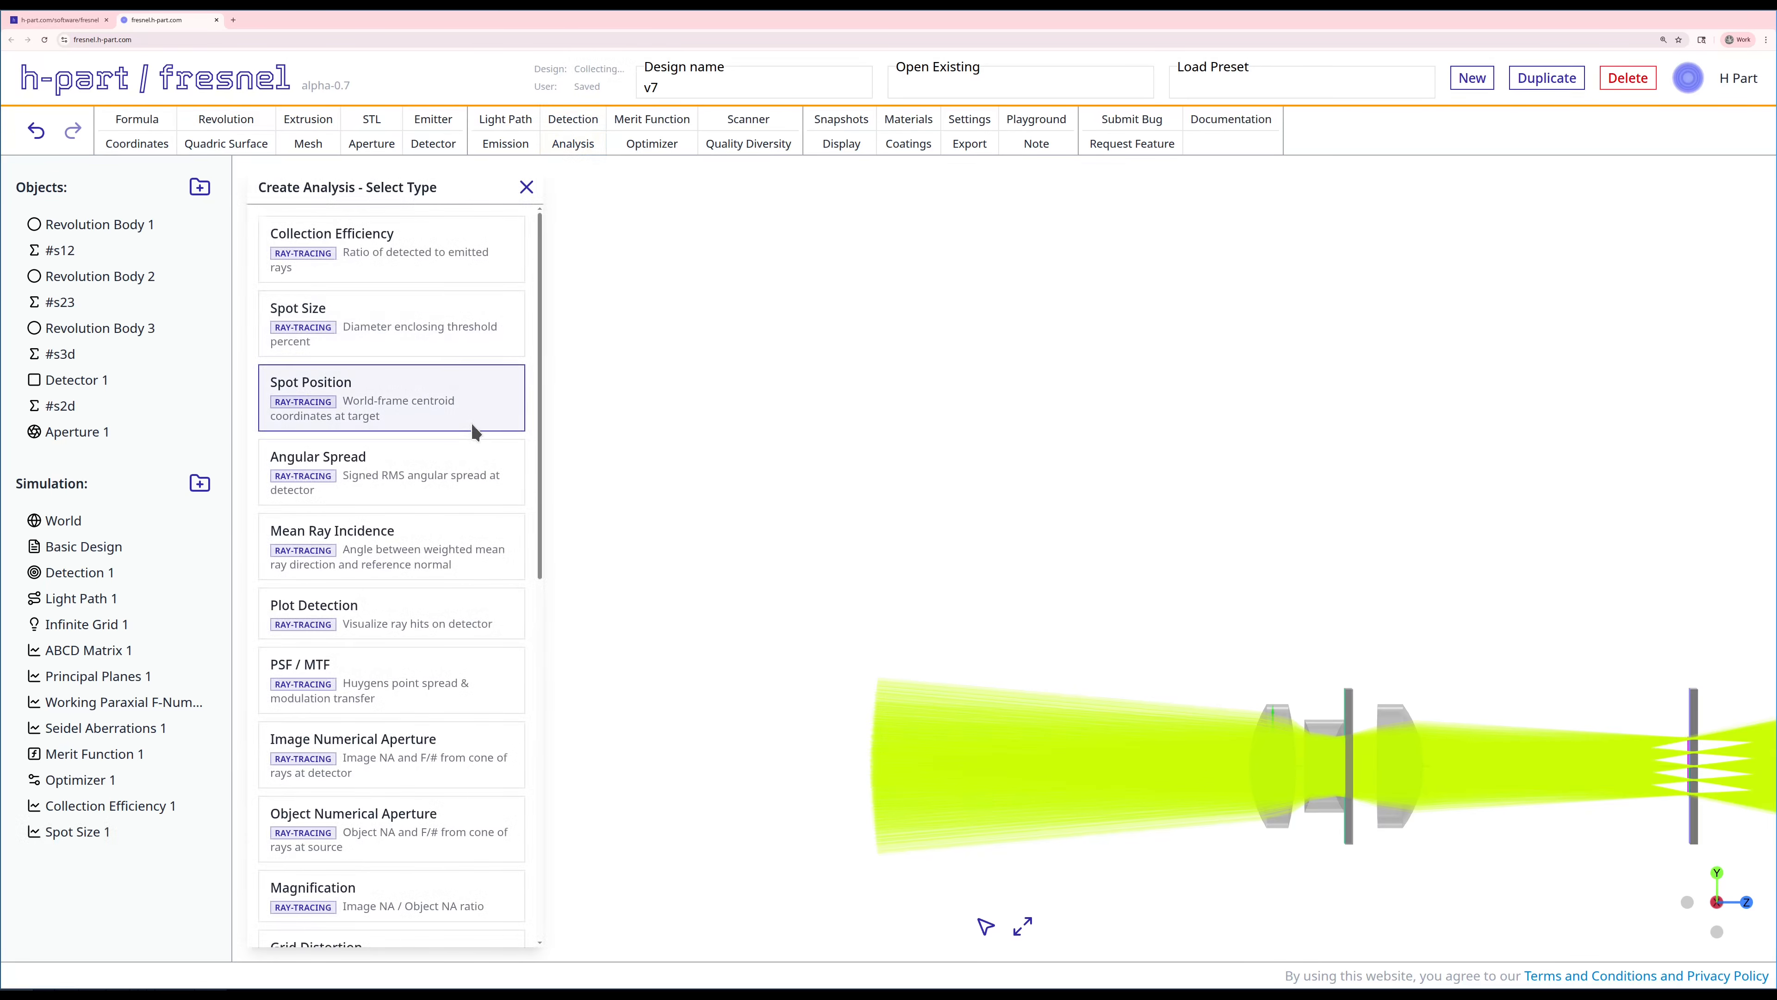
pyautogui.scroll(-3, 472, 428)
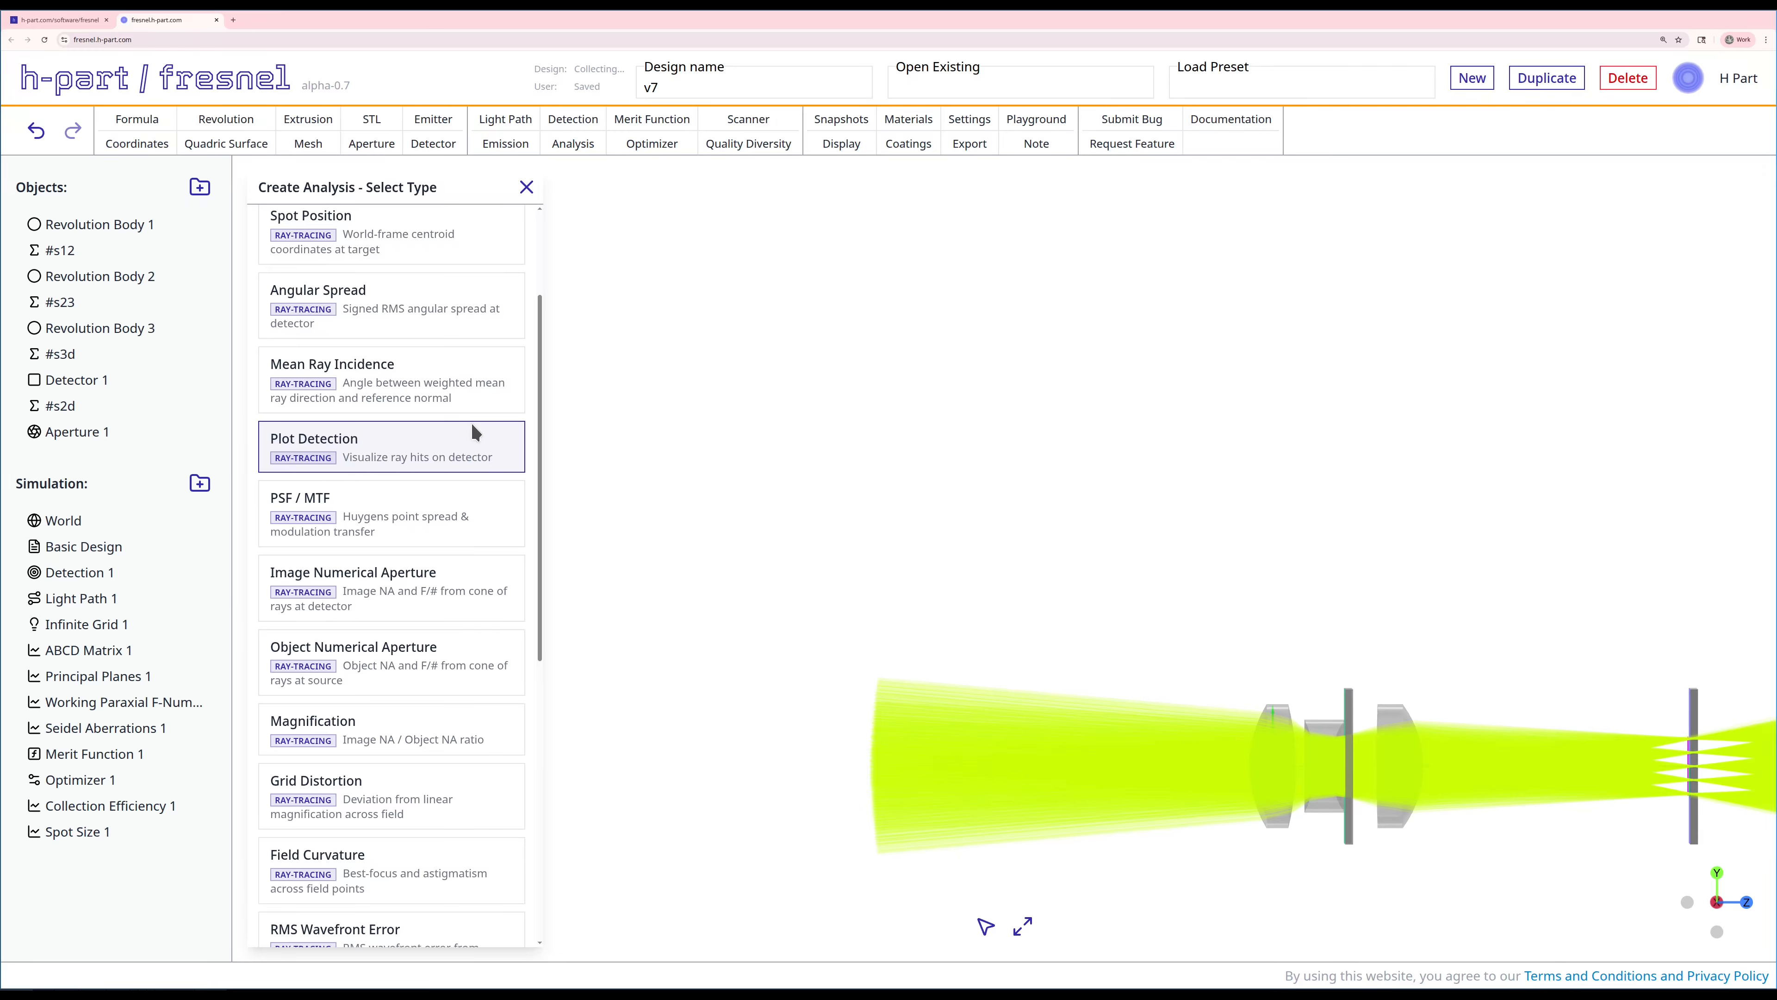
pyautogui.scroll(-3, 472, 425)
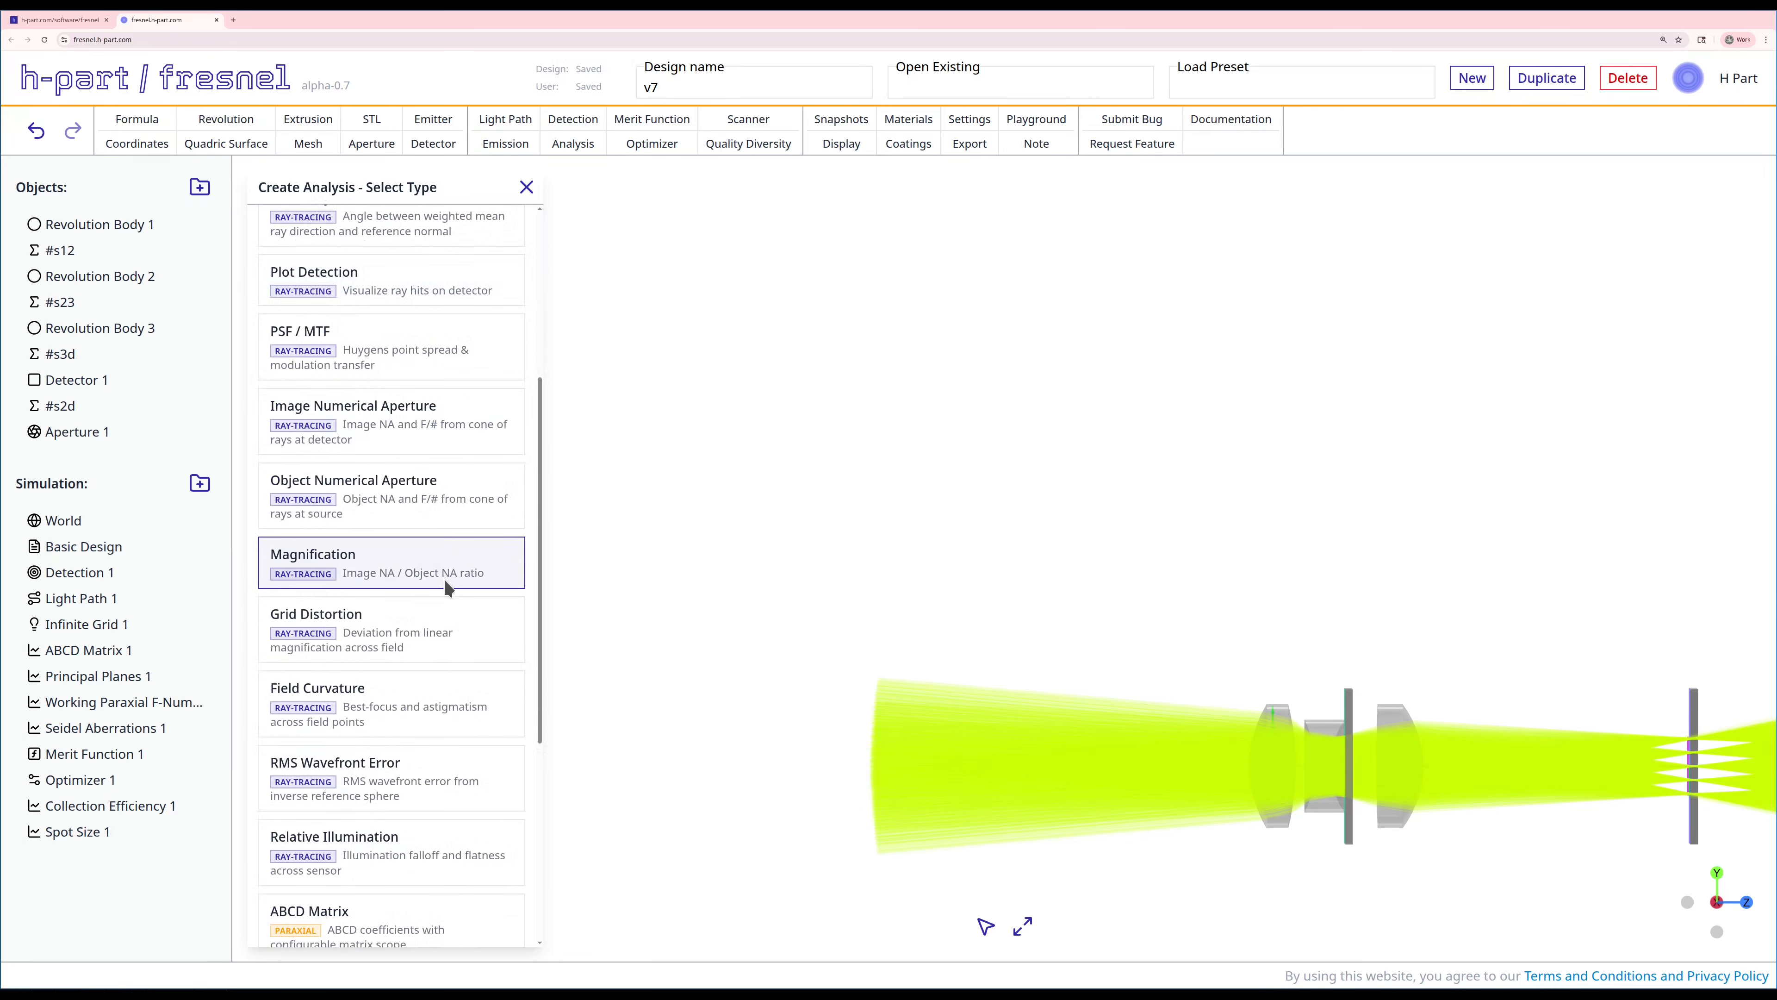
pyautogui.click(437, 625)
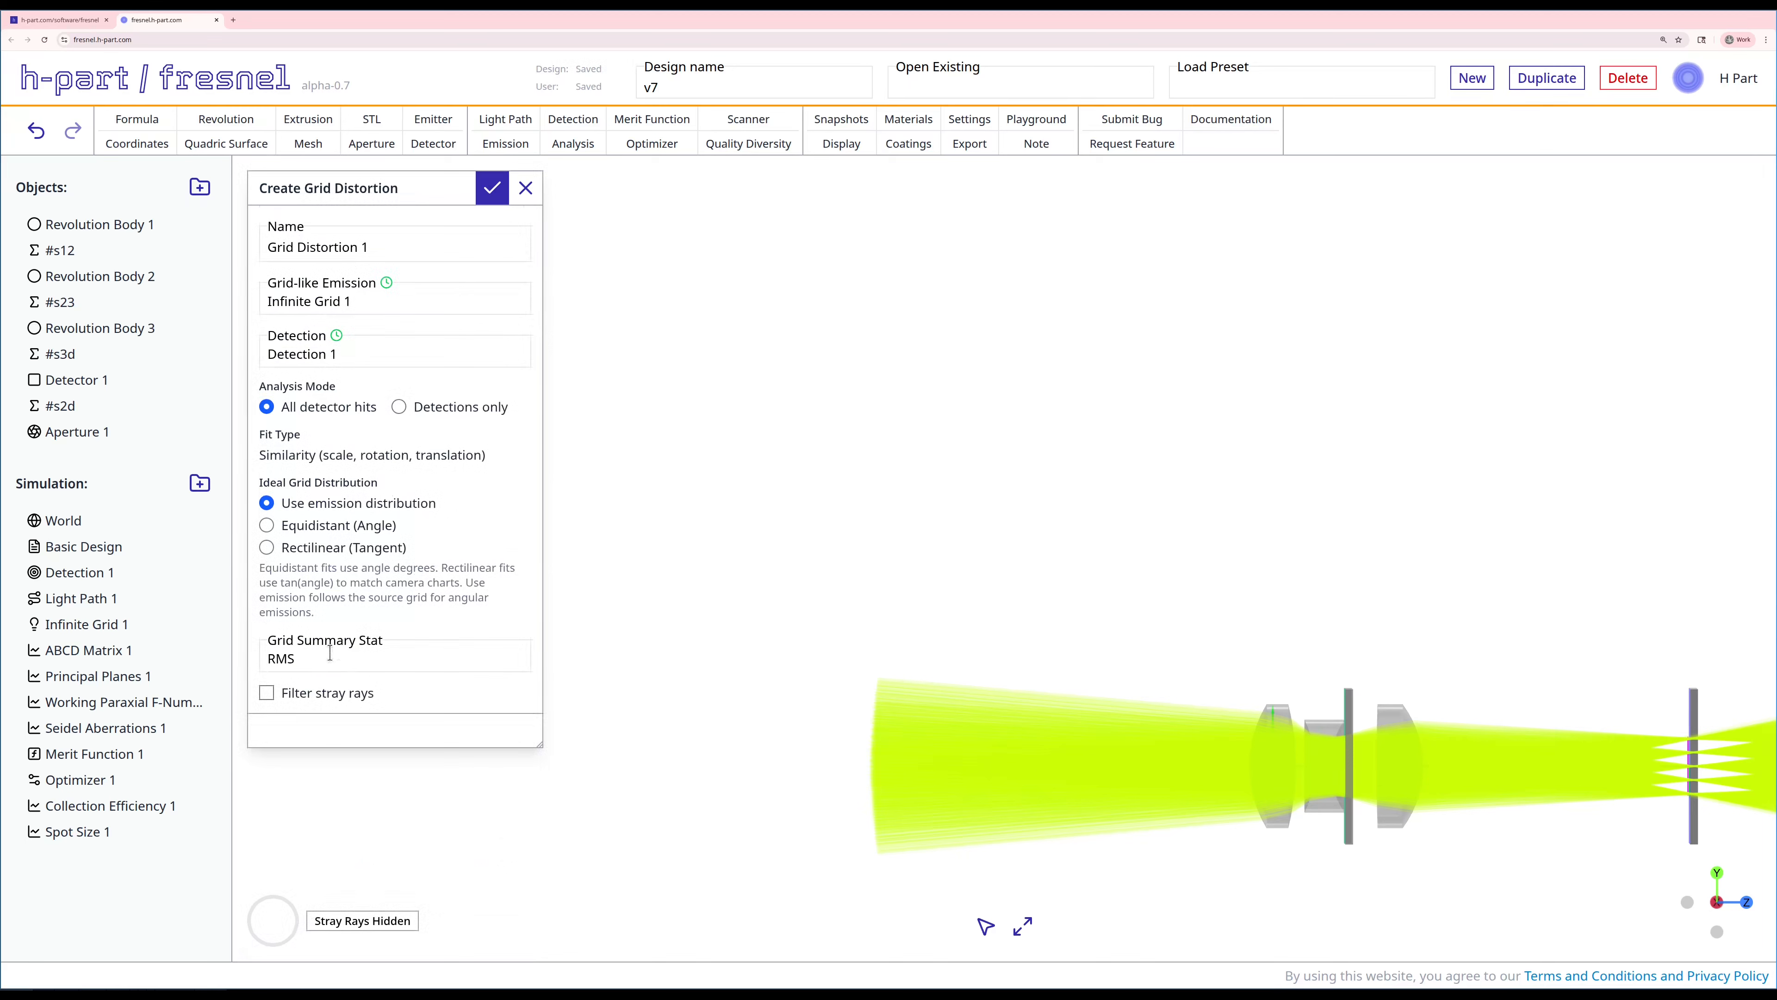
pyautogui.click(316, 691)
pyautogui.click(492, 188)
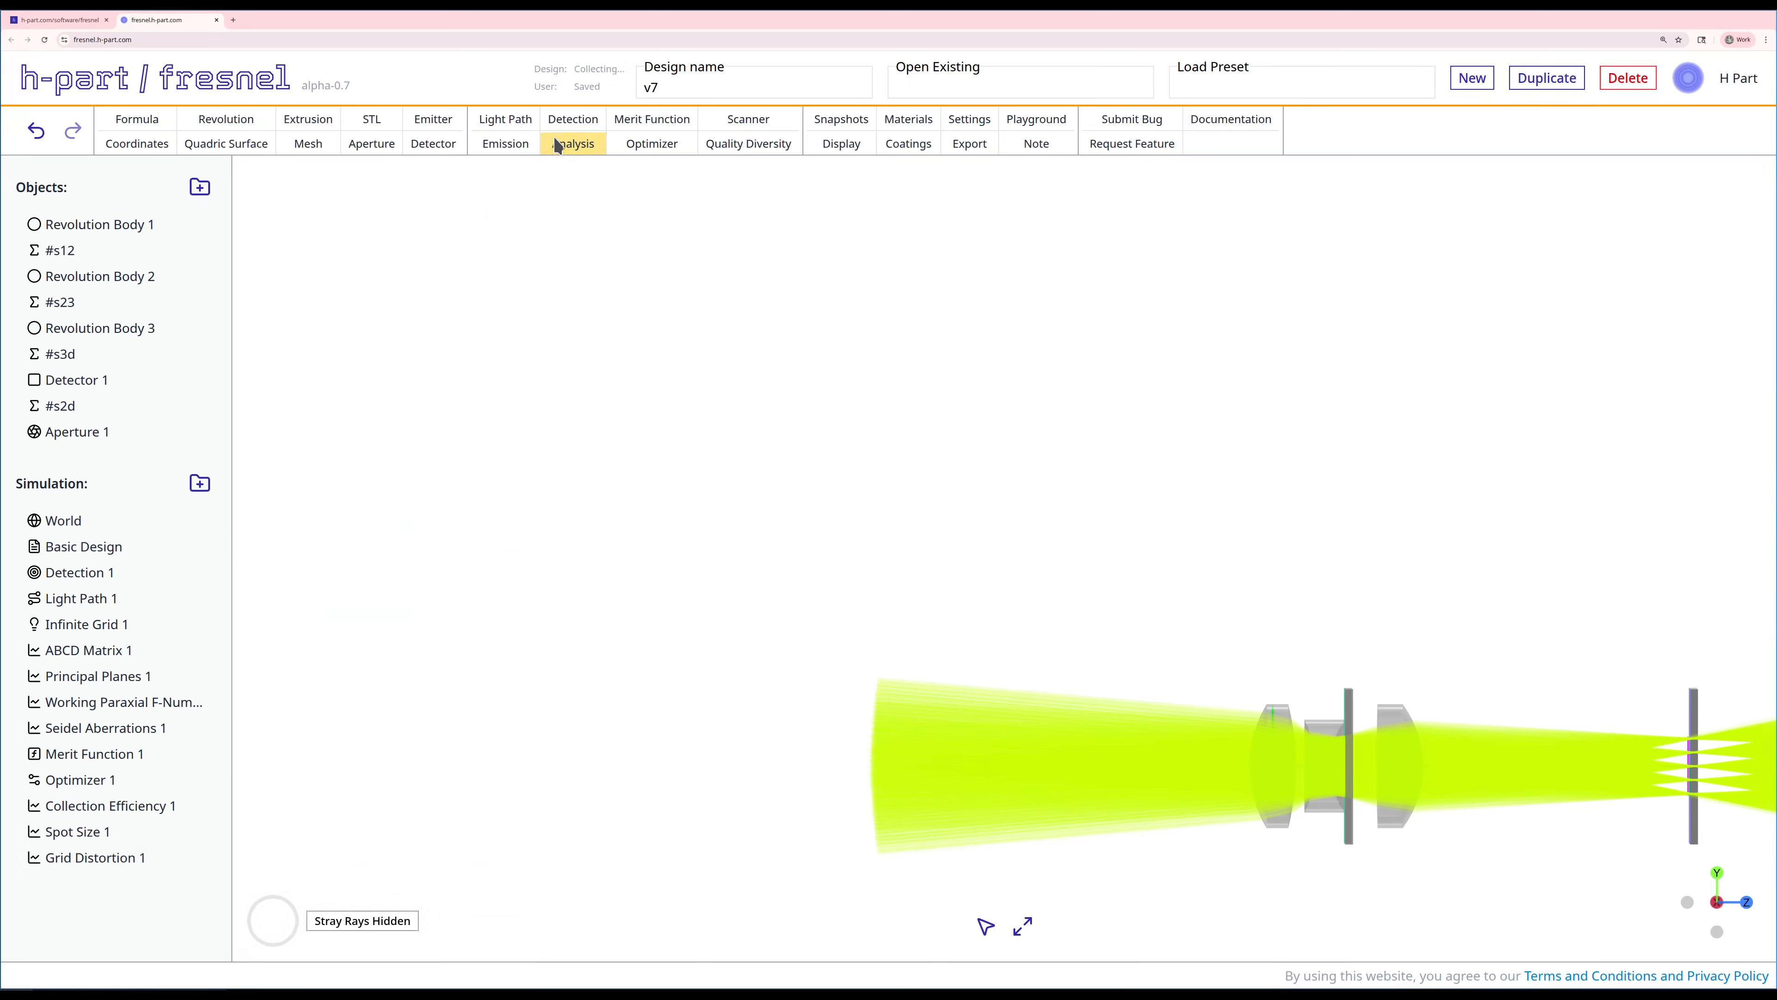
# Create a Field Curvature analysis for Infinite Grid 1 and Detection 1 with stray rays filtered.
pyautogui.click(558, 145)
pyautogui.scroll(-6, 415, 582)
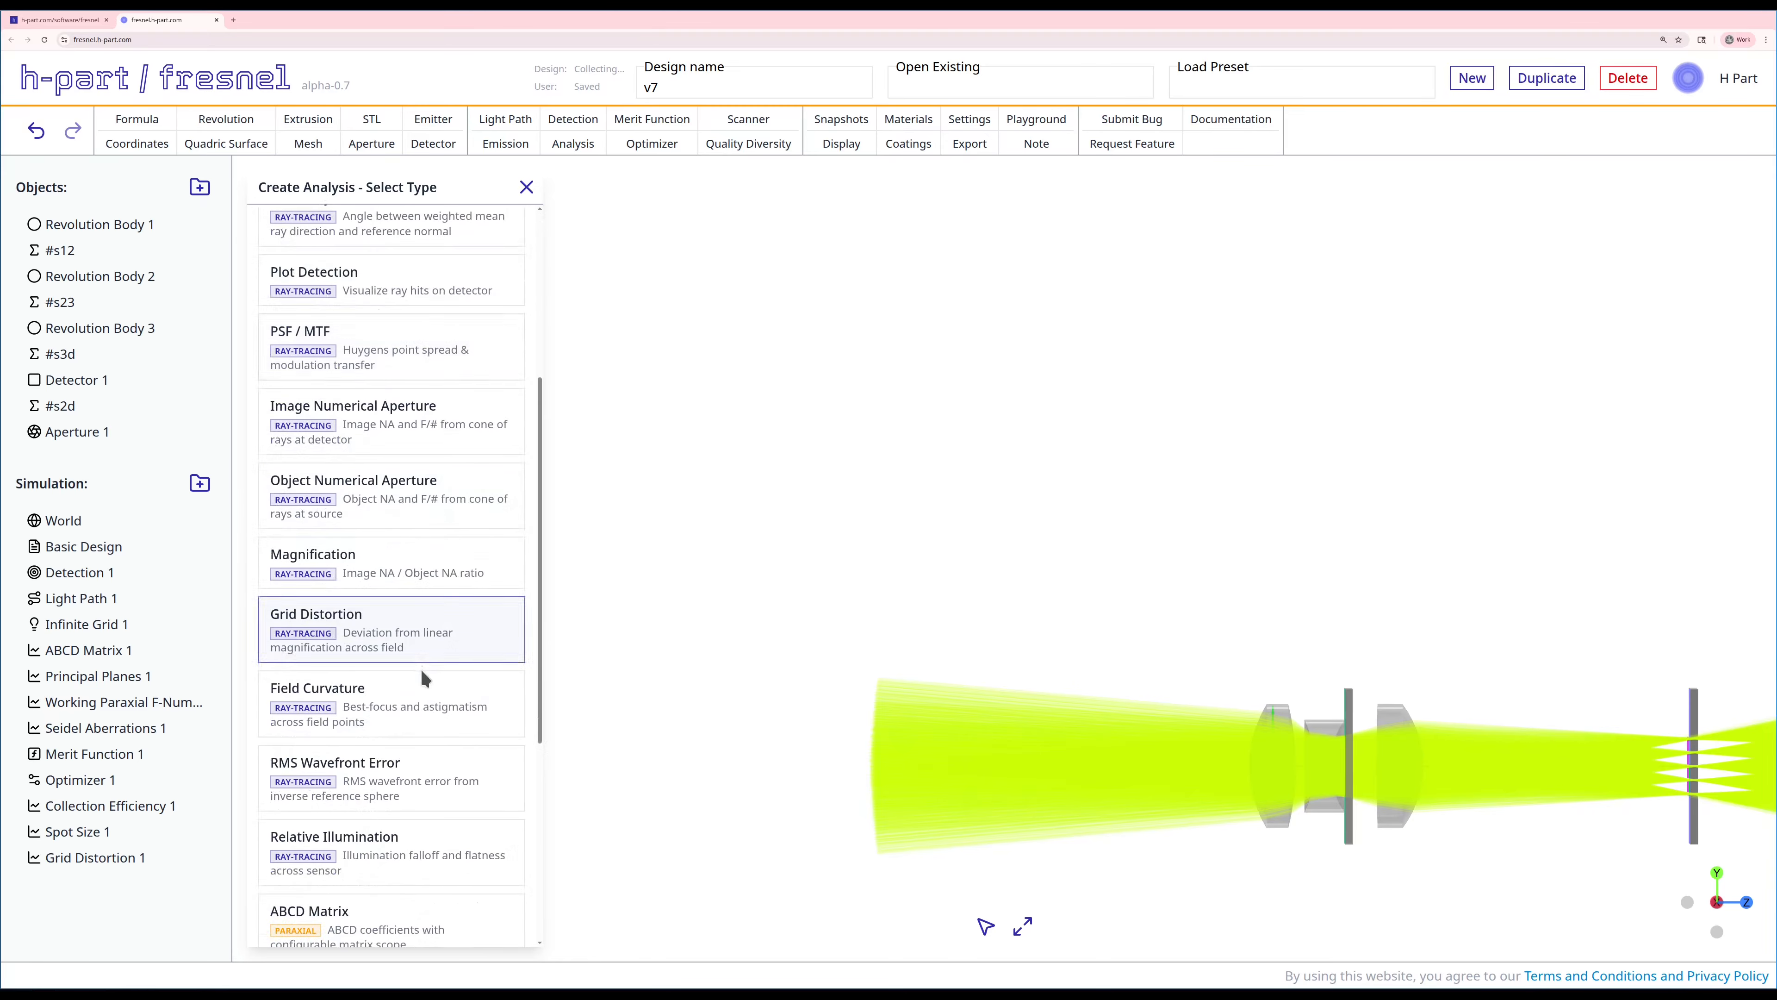
pyautogui.click(416, 690)
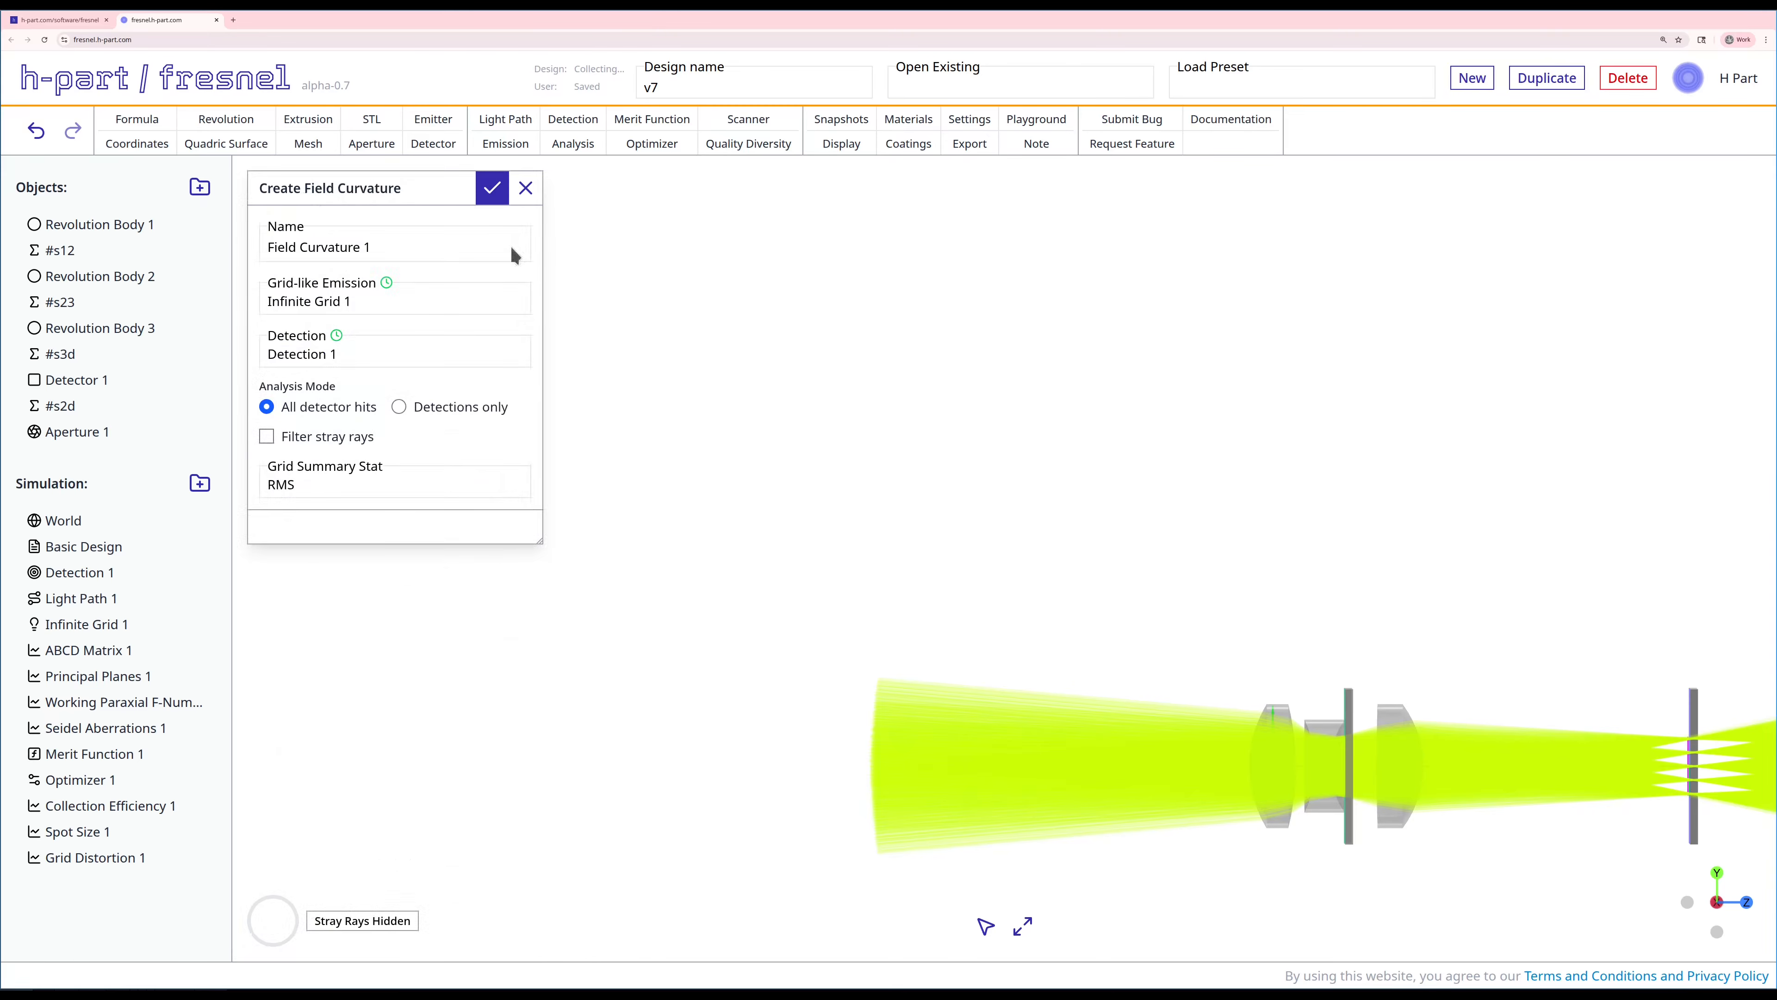
pyautogui.click(336, 428)
pyautogui.click(492, 189)
# Create an RMS Wavefront Error analysis for Infinite Grid 1 and Detection 1 with stray rays filtered.
pyautogui.click(572, 143)
pyautogui.scroll(-6, 413, 553)
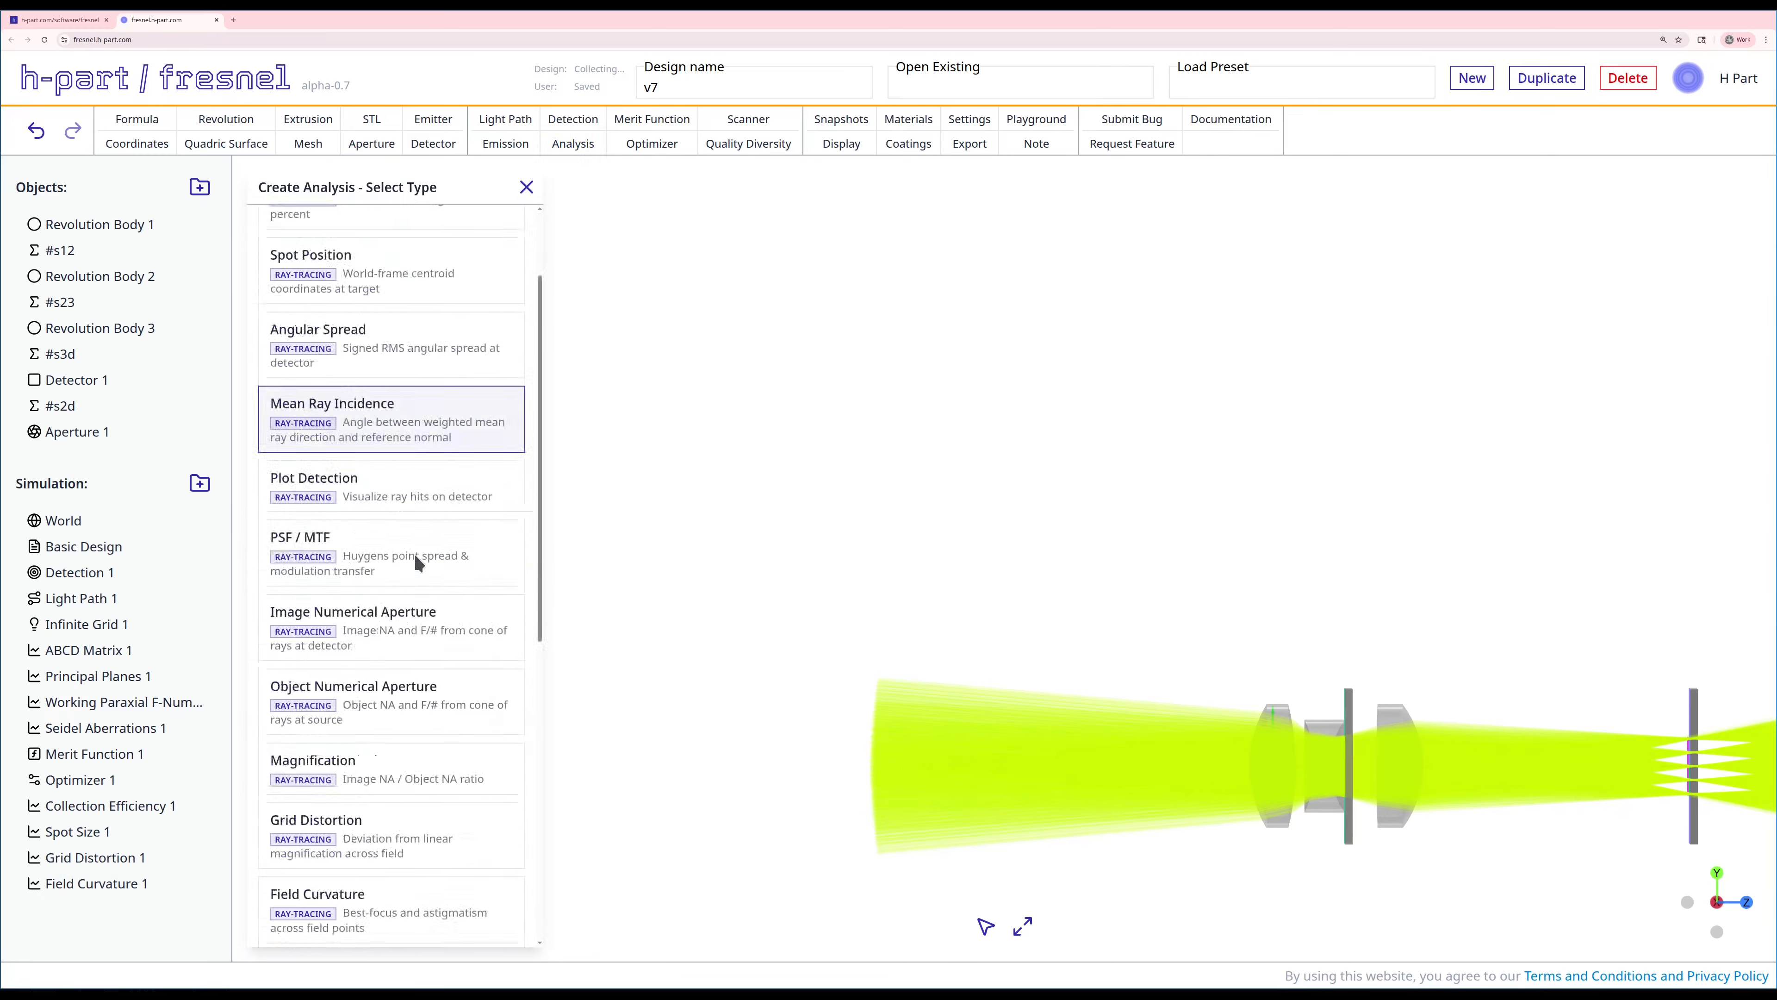
pyautogui.click(414, 673)
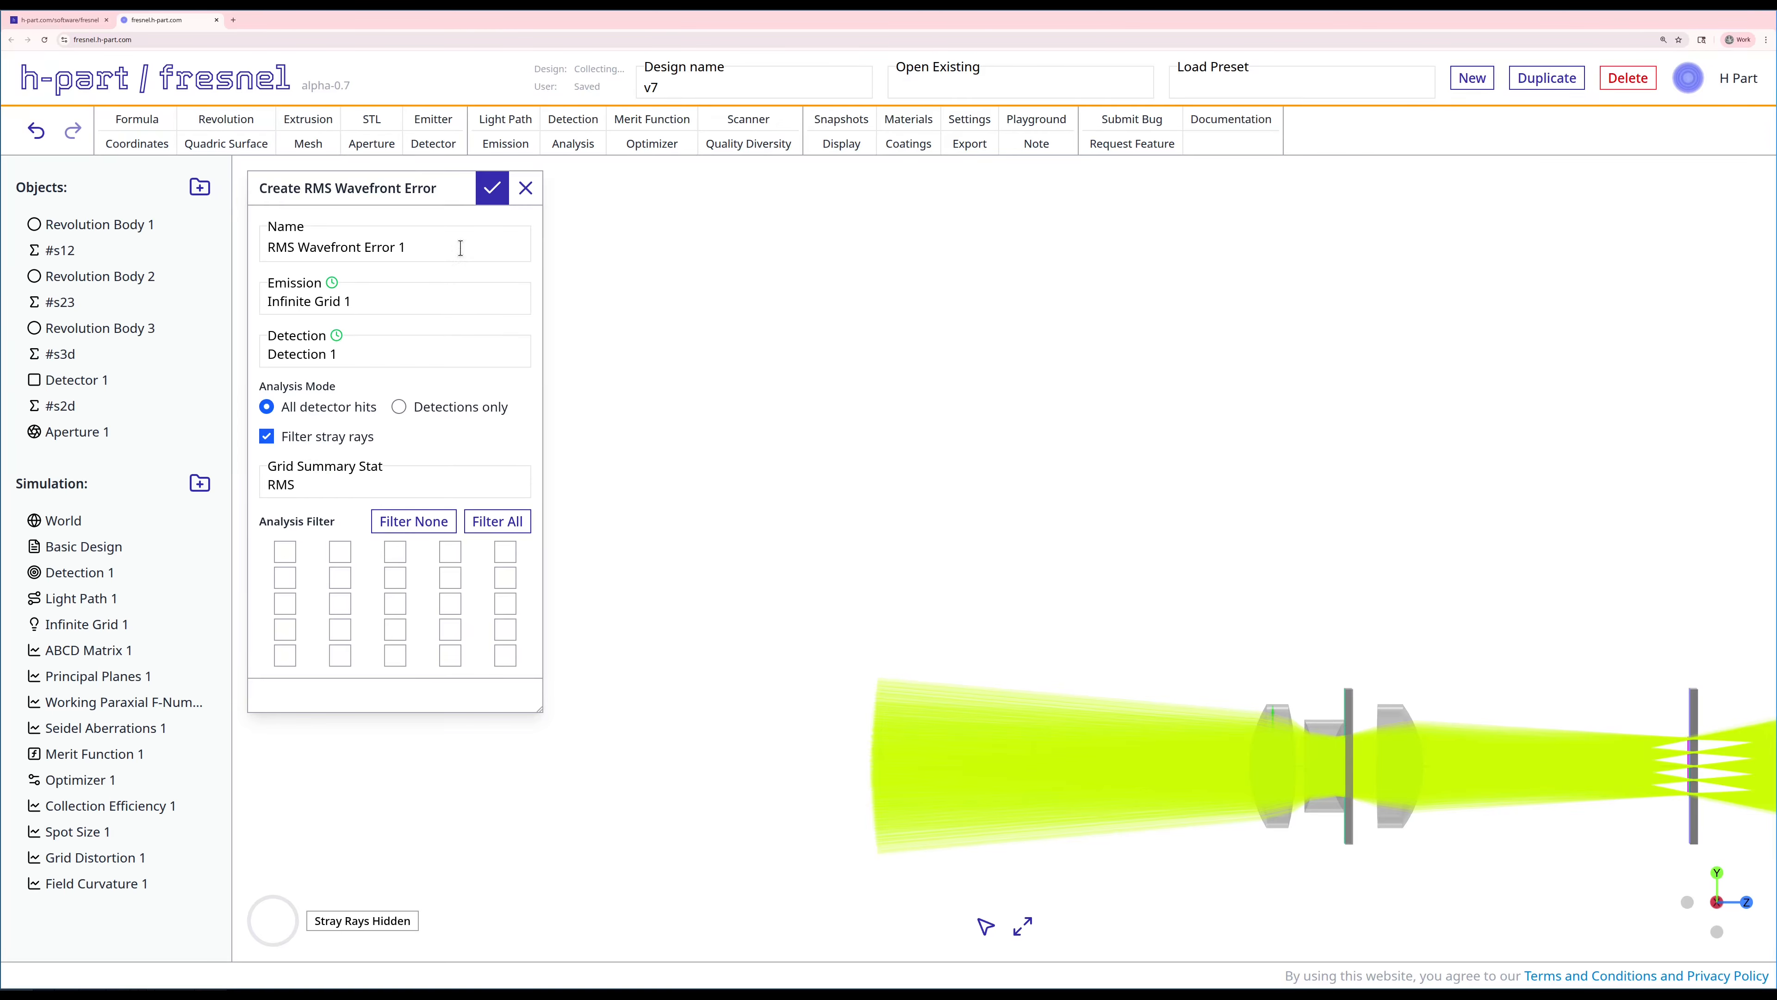
pyautogui.click(487, 203)
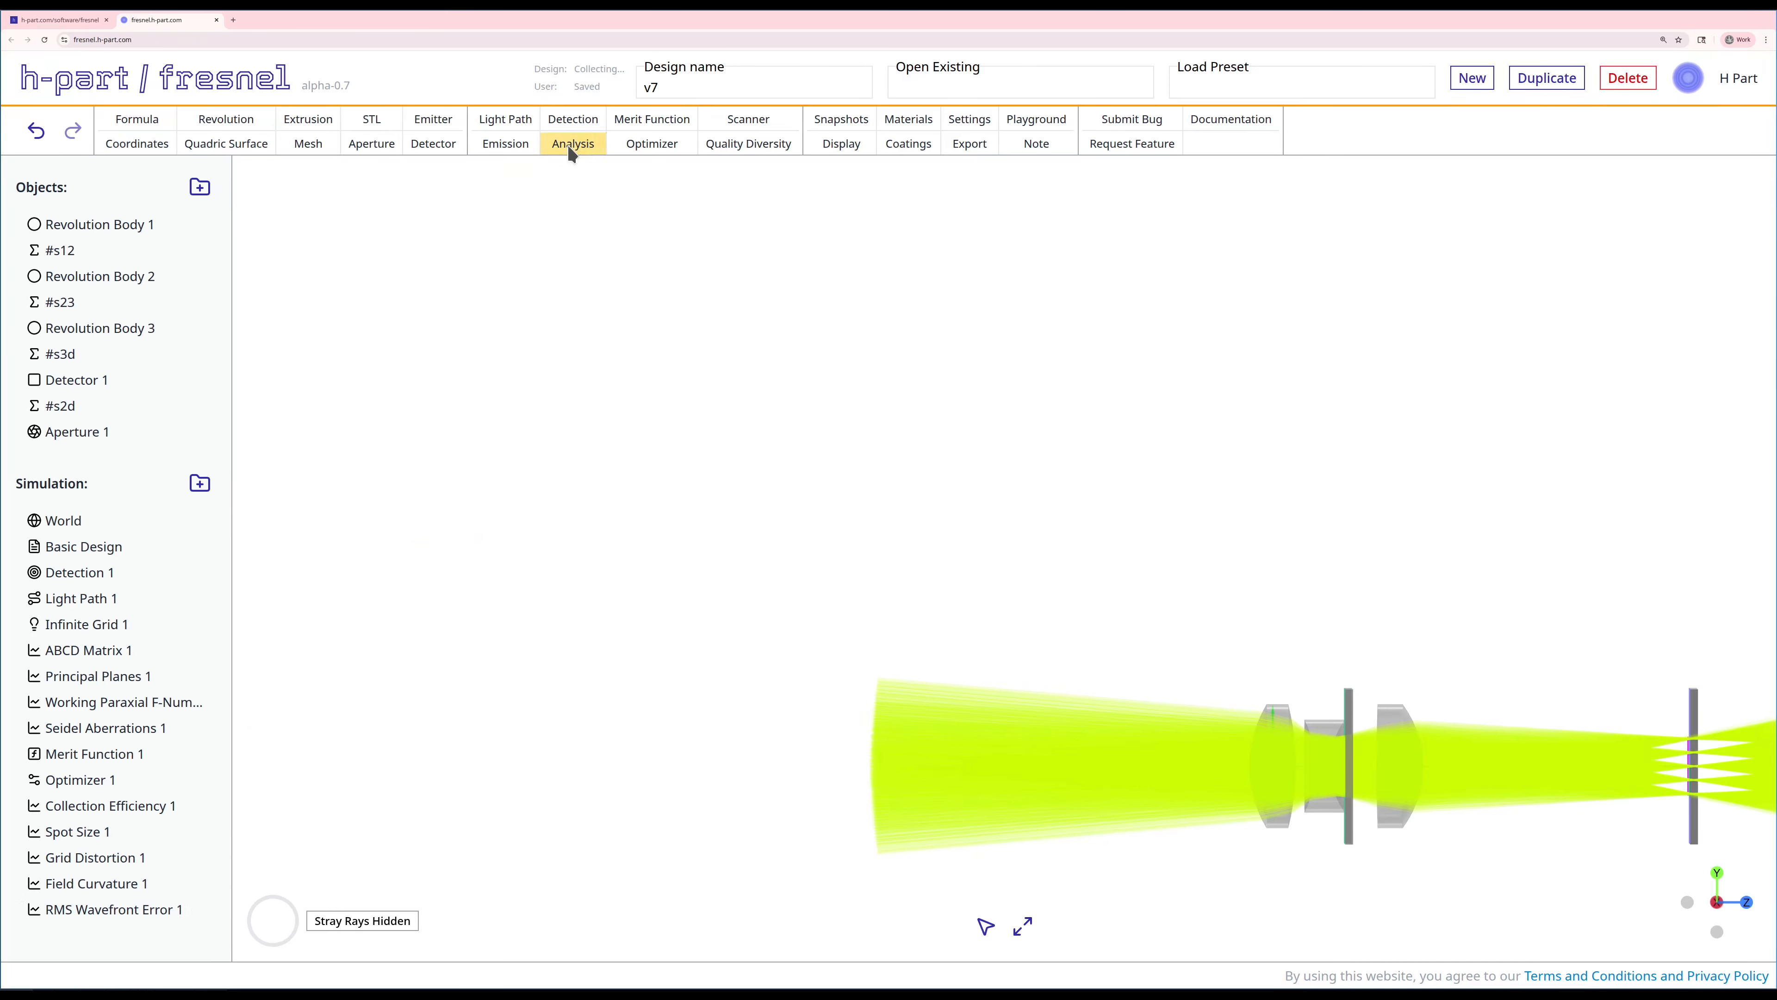
# Create a Relative Illumination analysis with stray rays filtered, inner band end 0.5 mm and outer band 4 to 5 mm.
pyautogui.click(568, 144)
pyautogui.scroll(-5, 375, 574)
pyautogui.scroll(-3, 375, 578)
pyautogui.click(390, 602)
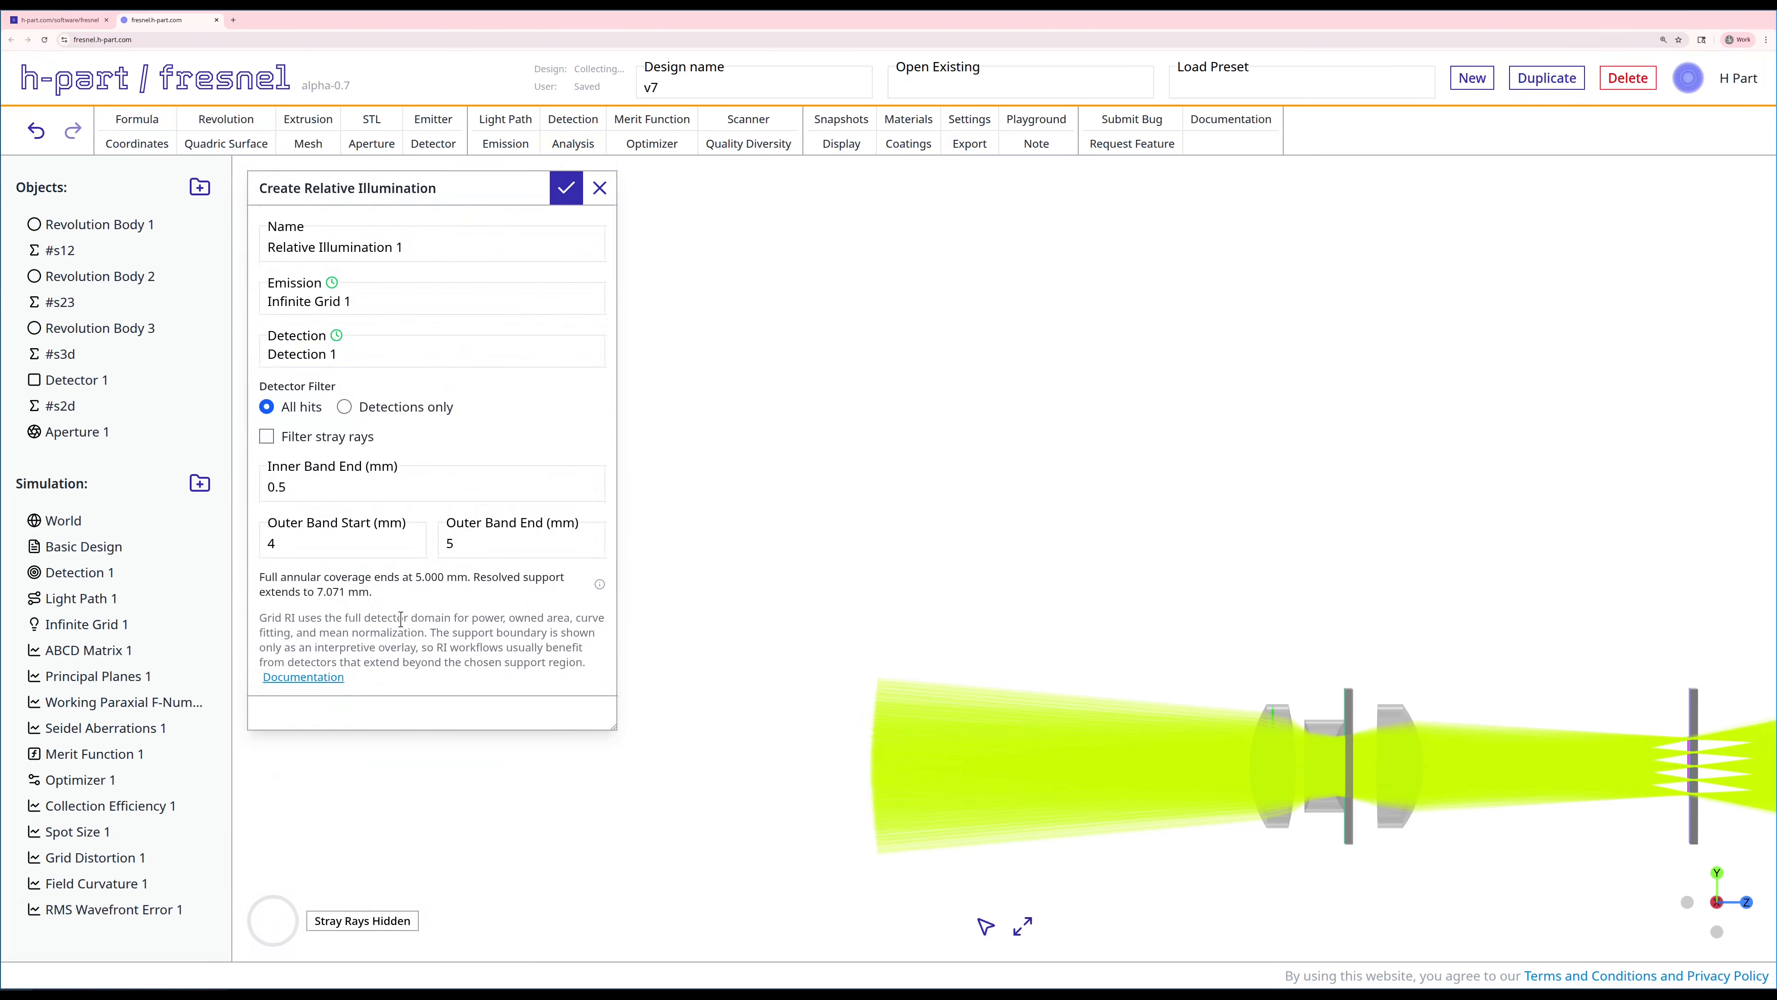
pyautogui.click(282, 436)
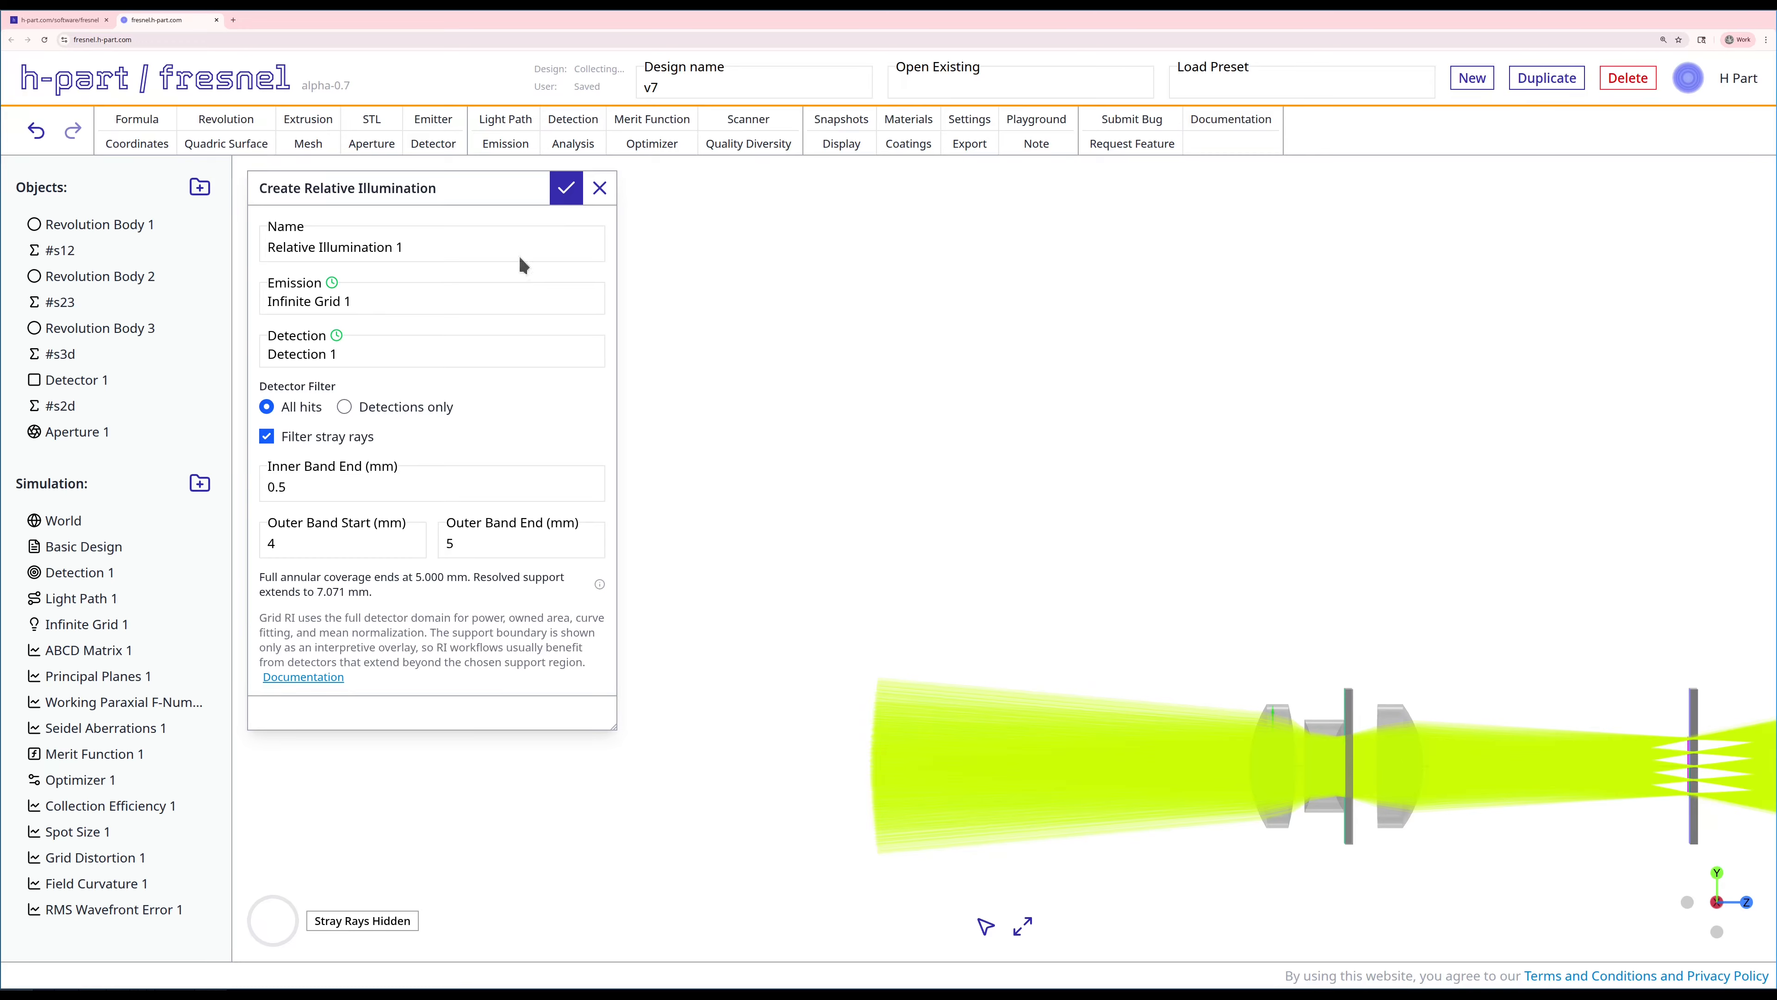
pyautogui.click(567, 199)
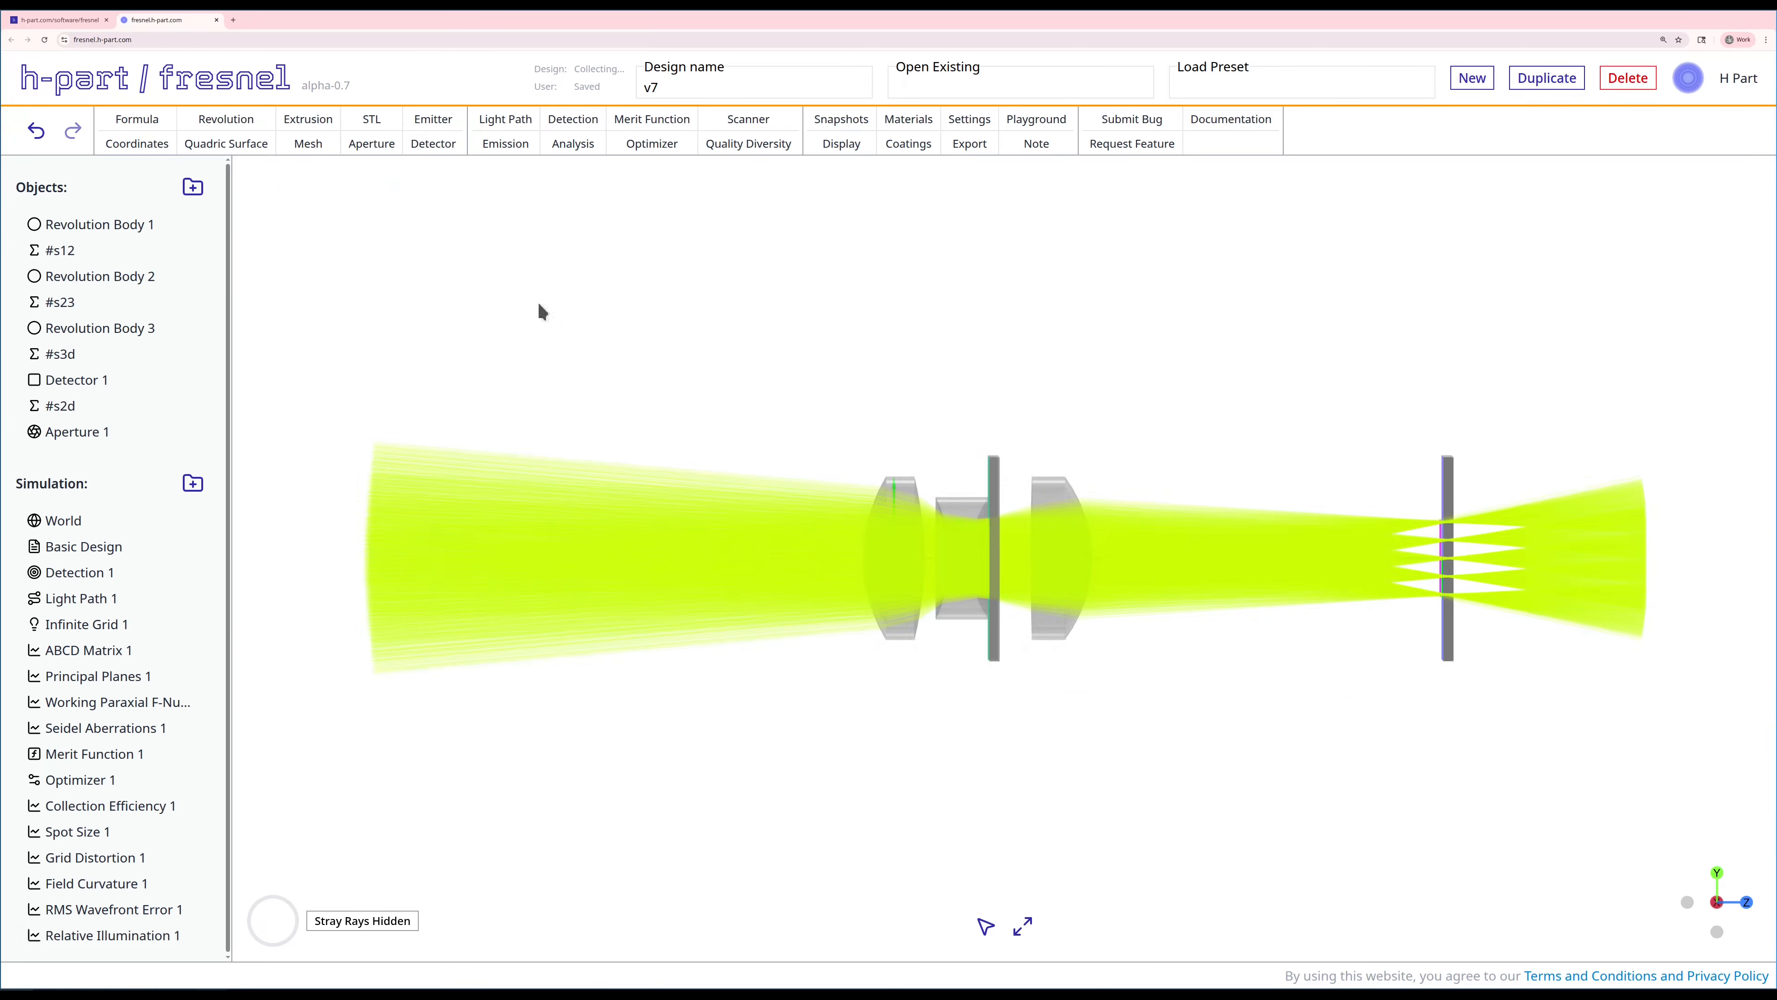
# Run the Collection Efficiency 1 analysis and review its efficiency results across the grid.
pyautogui.rightClick(105, 808)
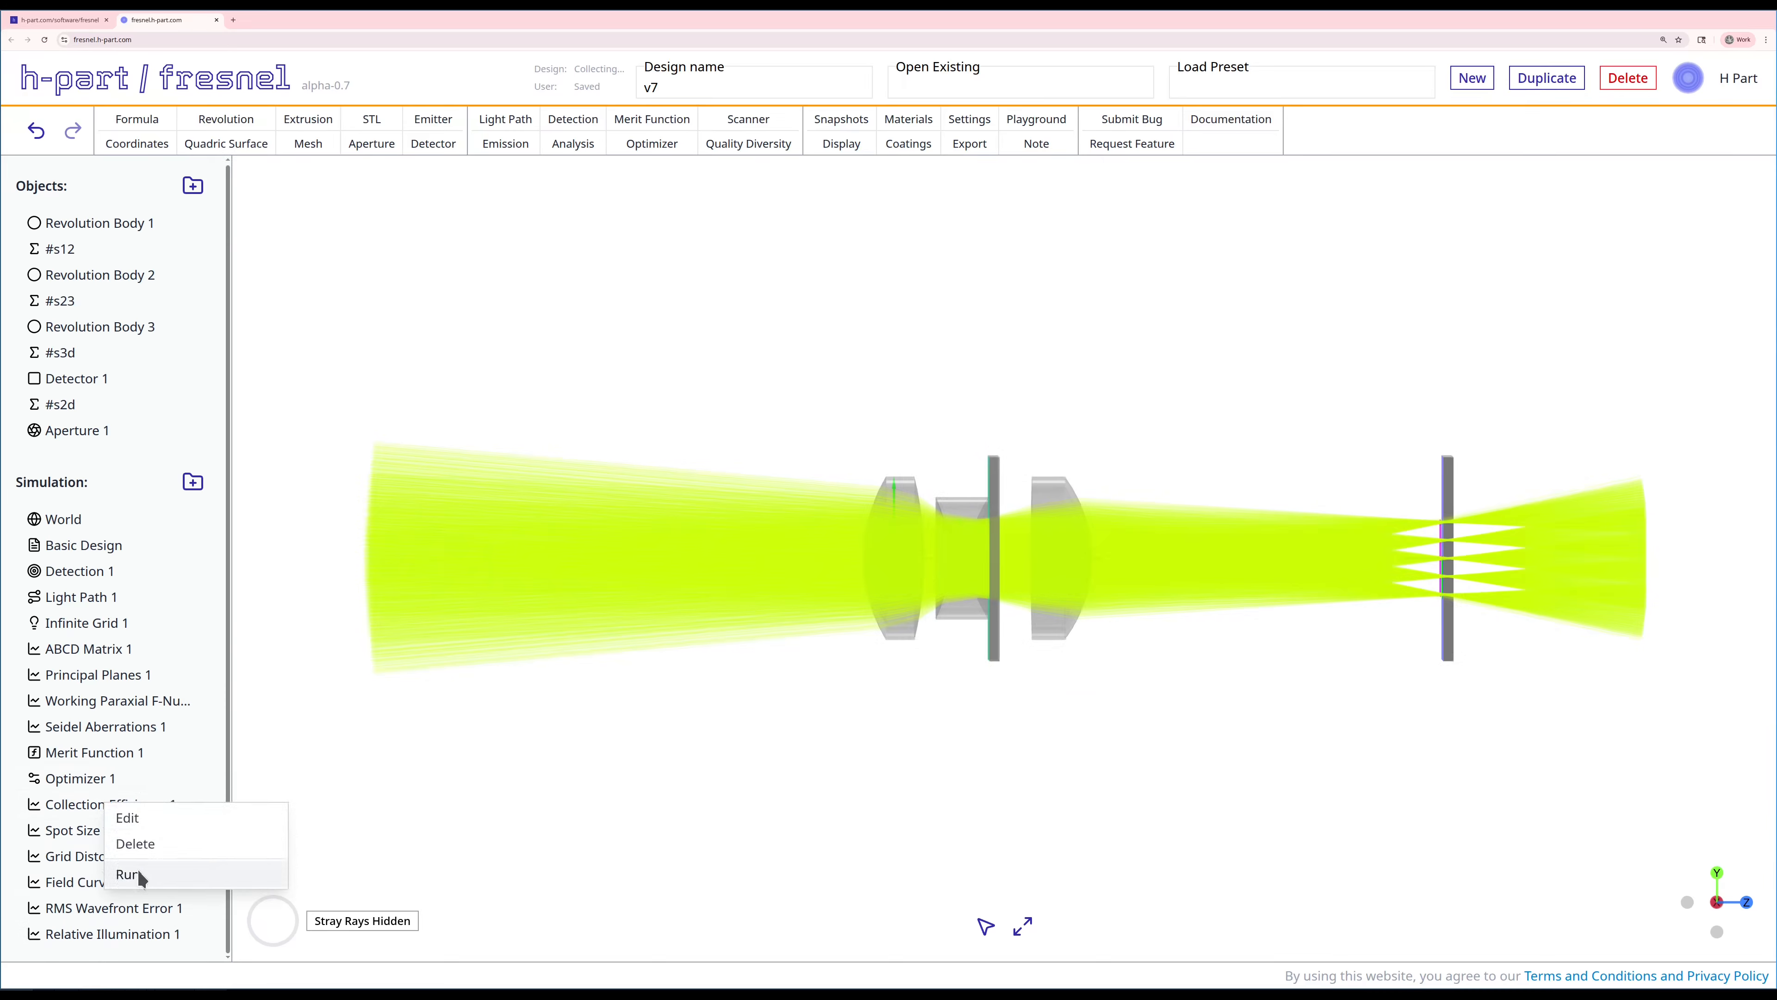
pyautogui.click(160, 811)
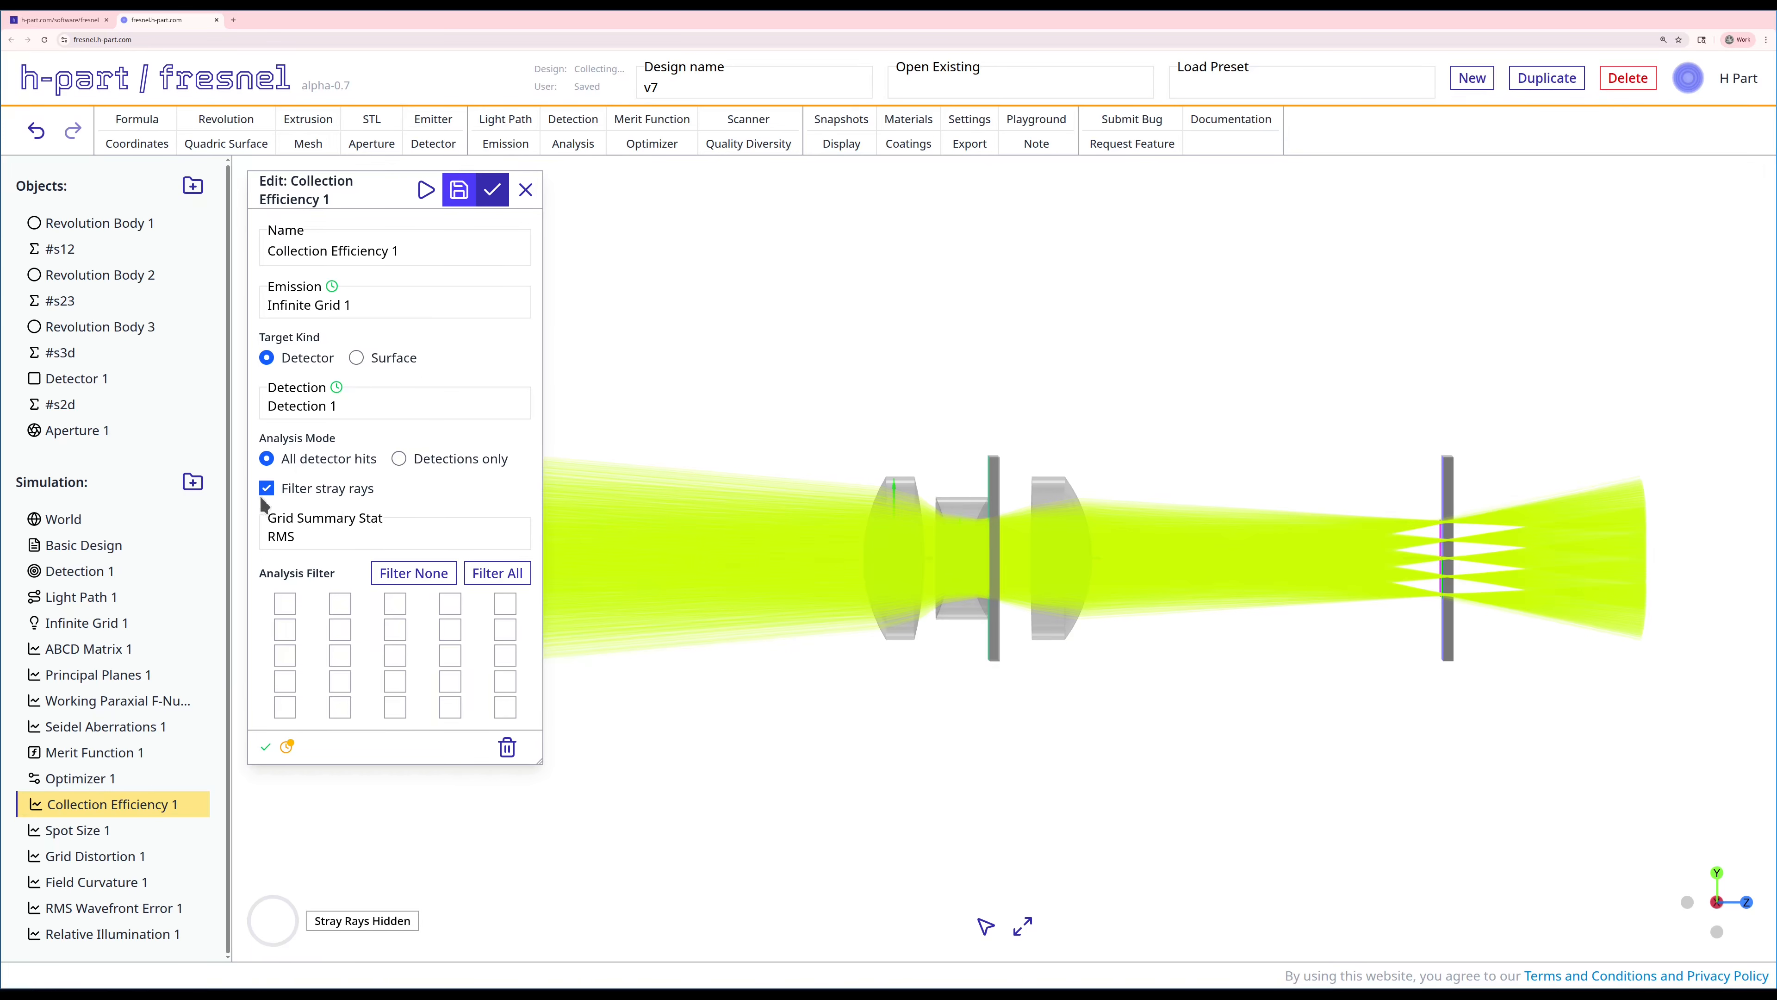
pyautogui.click(426, 190)
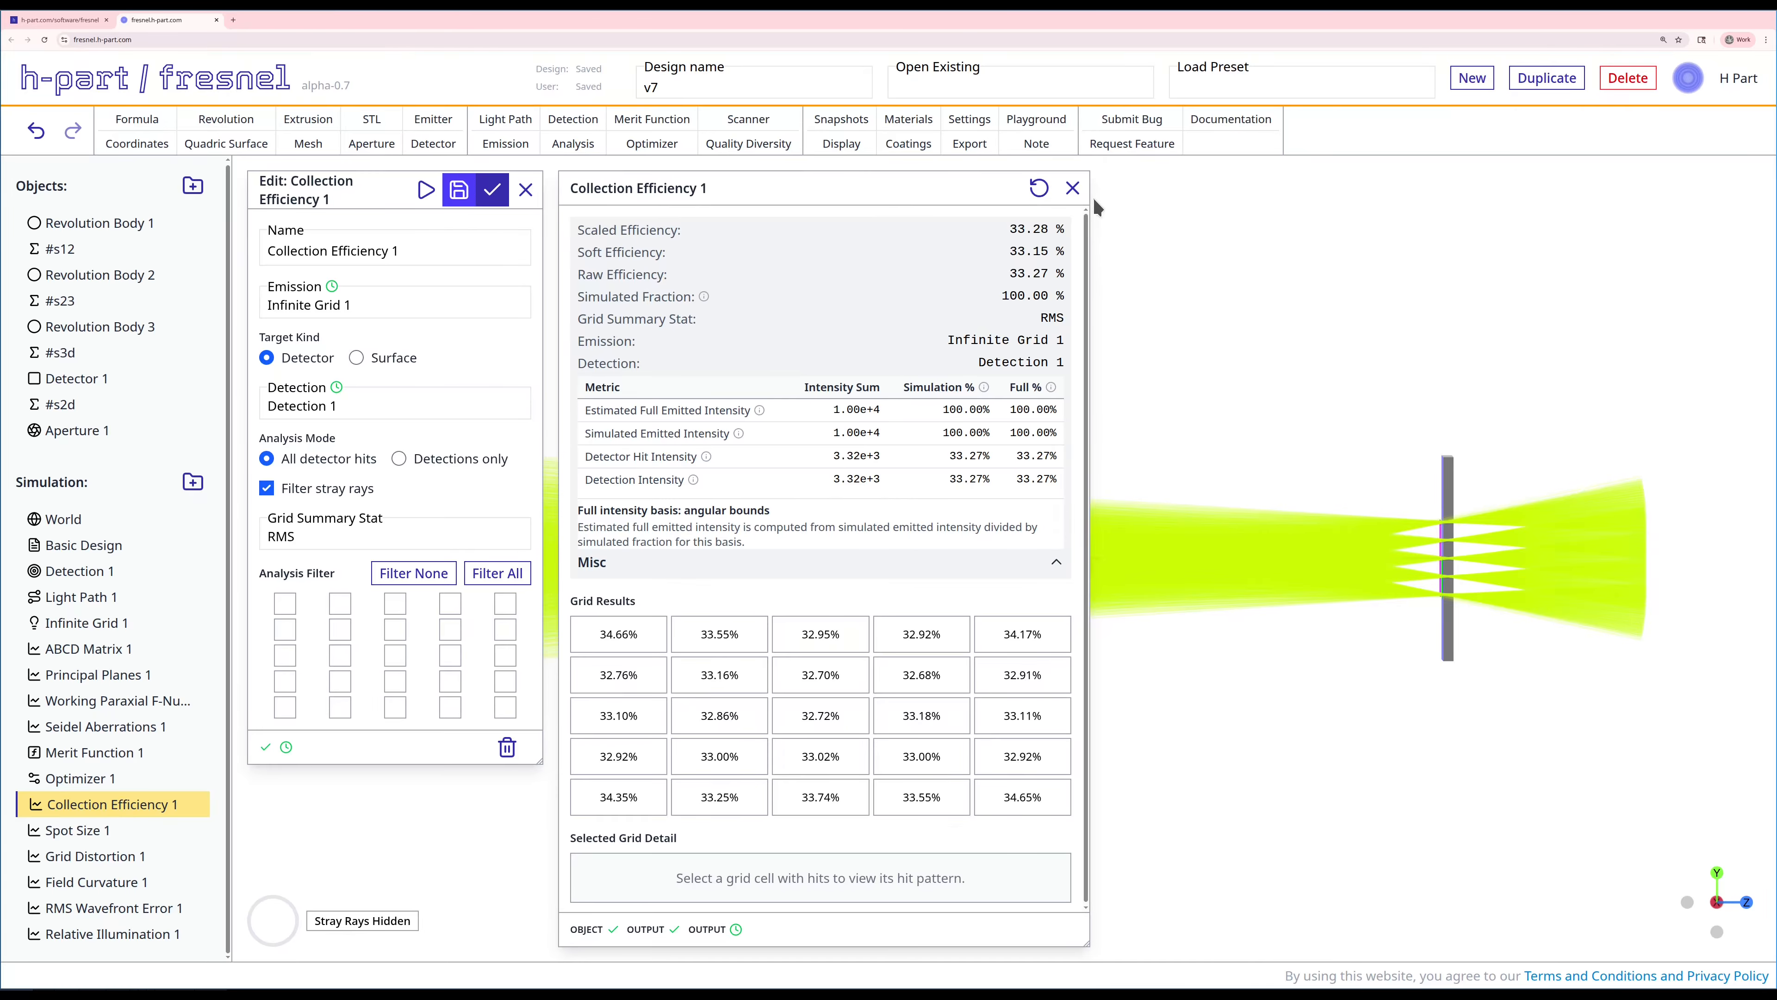
pyautogui.click(1072, 188)
pyautogui.click(526, 189)
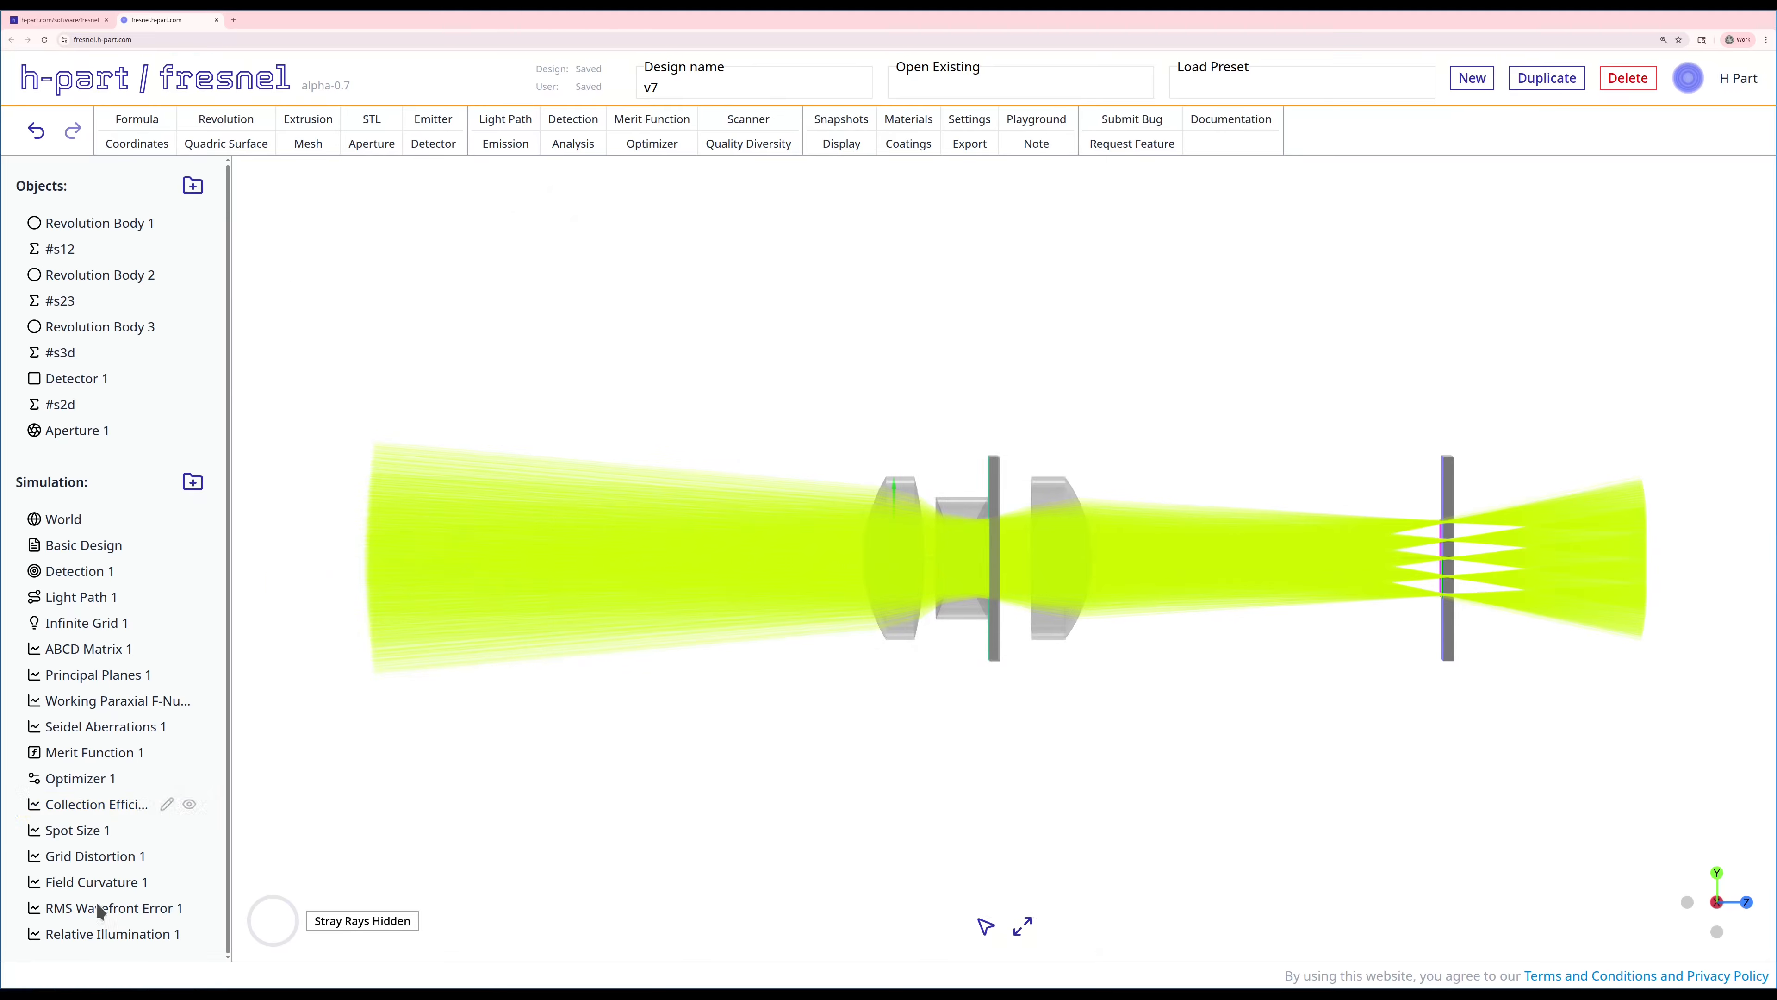
# Run the Spot Size 1 analysis and inspect the spot diagrams of the central grid cell and the cell above it.
pyautogui.rightClick(81, 829)
pyautogui.click(105, 860)
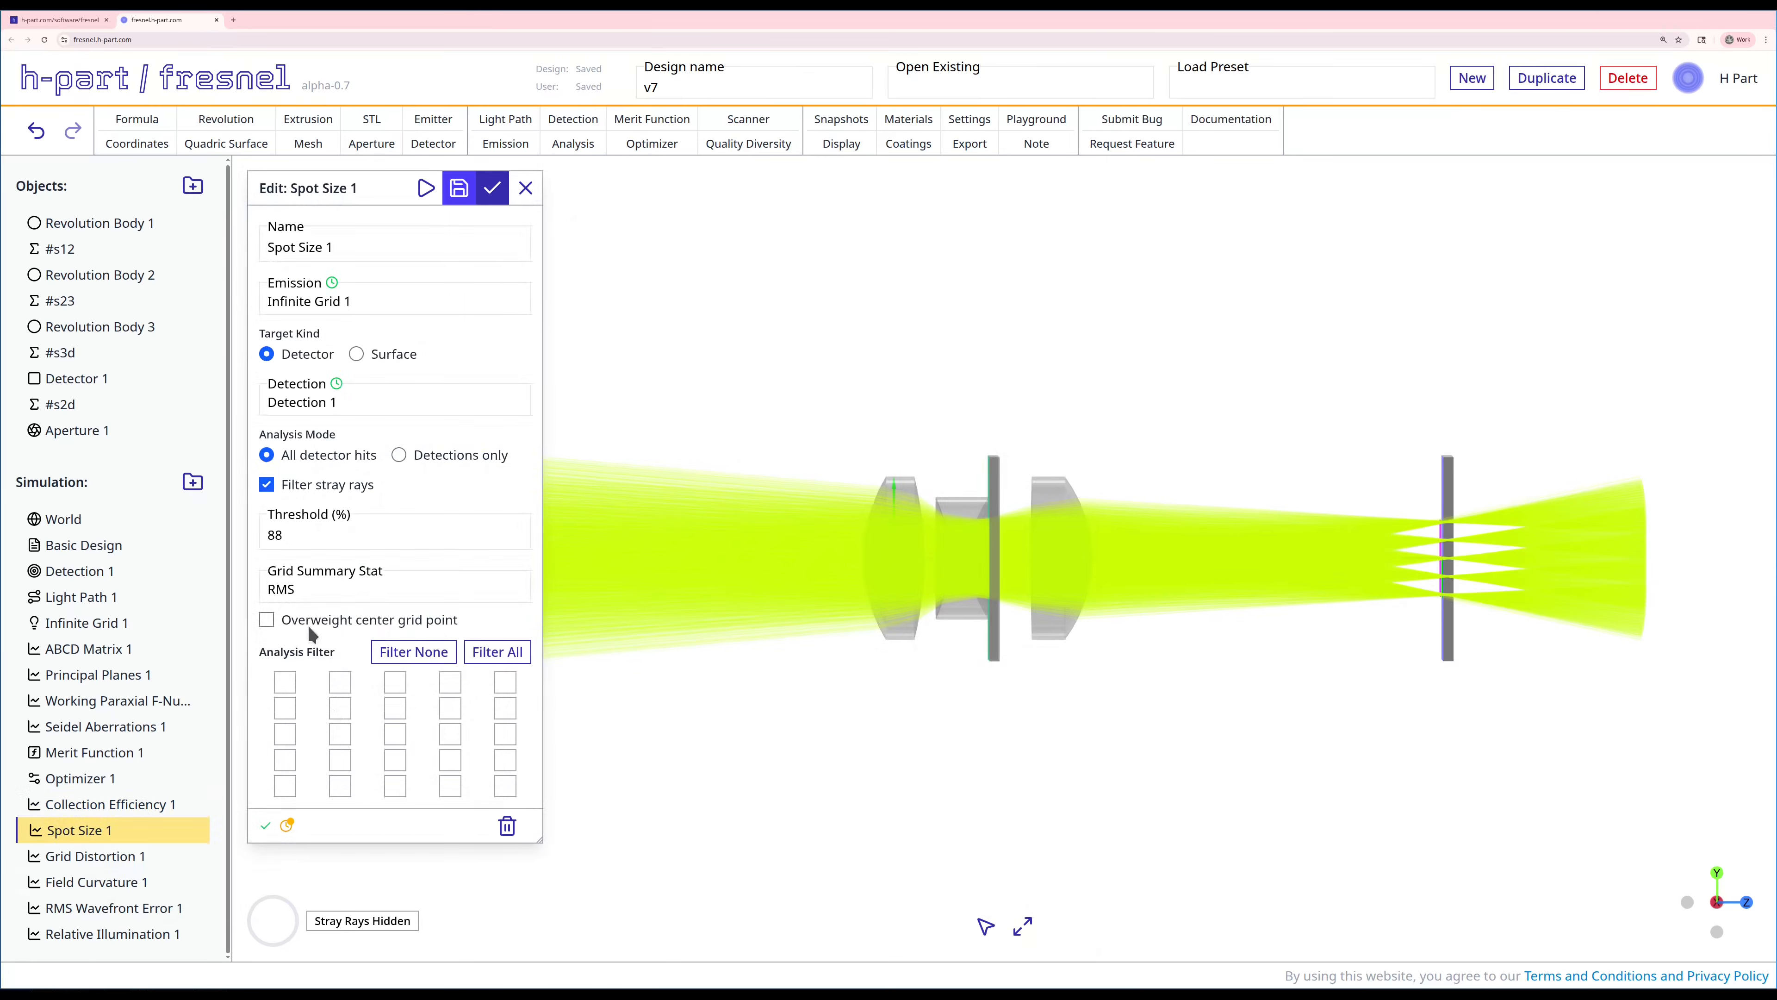
pyautogui.click(439, 193)
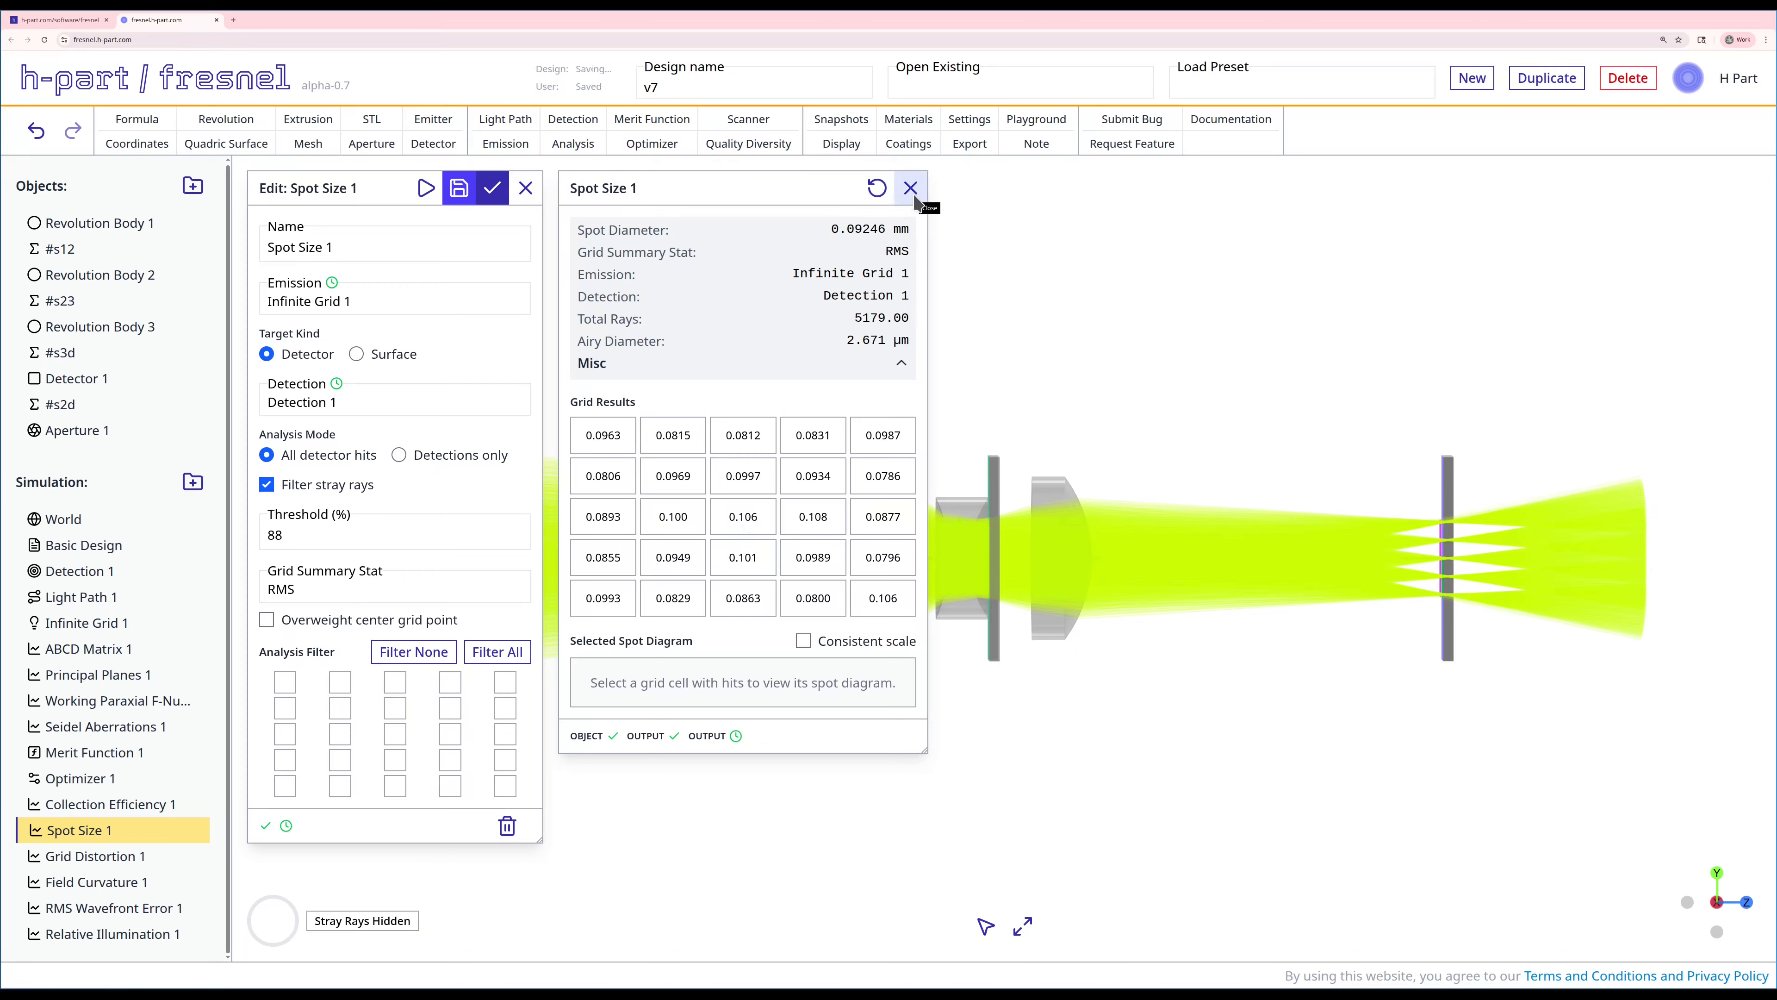
pyautogui.click(743, 533)
pyautogui.click(734, 476)
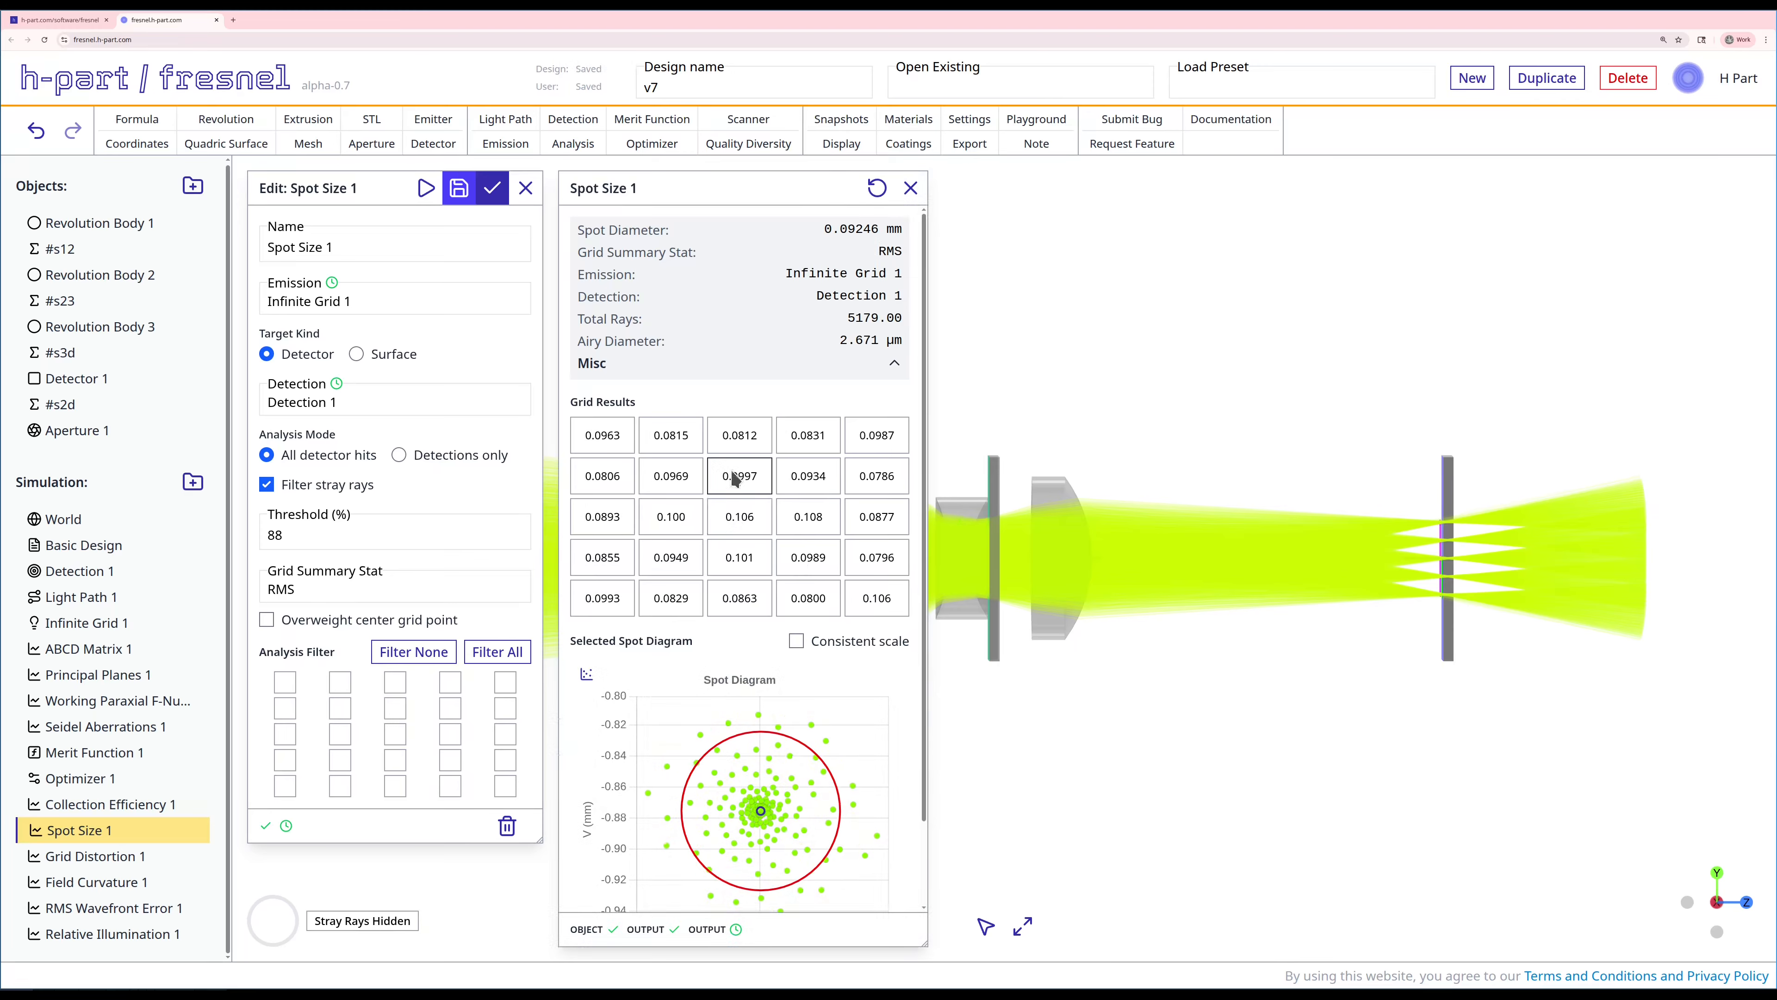
pyautogui.click(734, 514)
pyautogui.moveTo(772, 831)
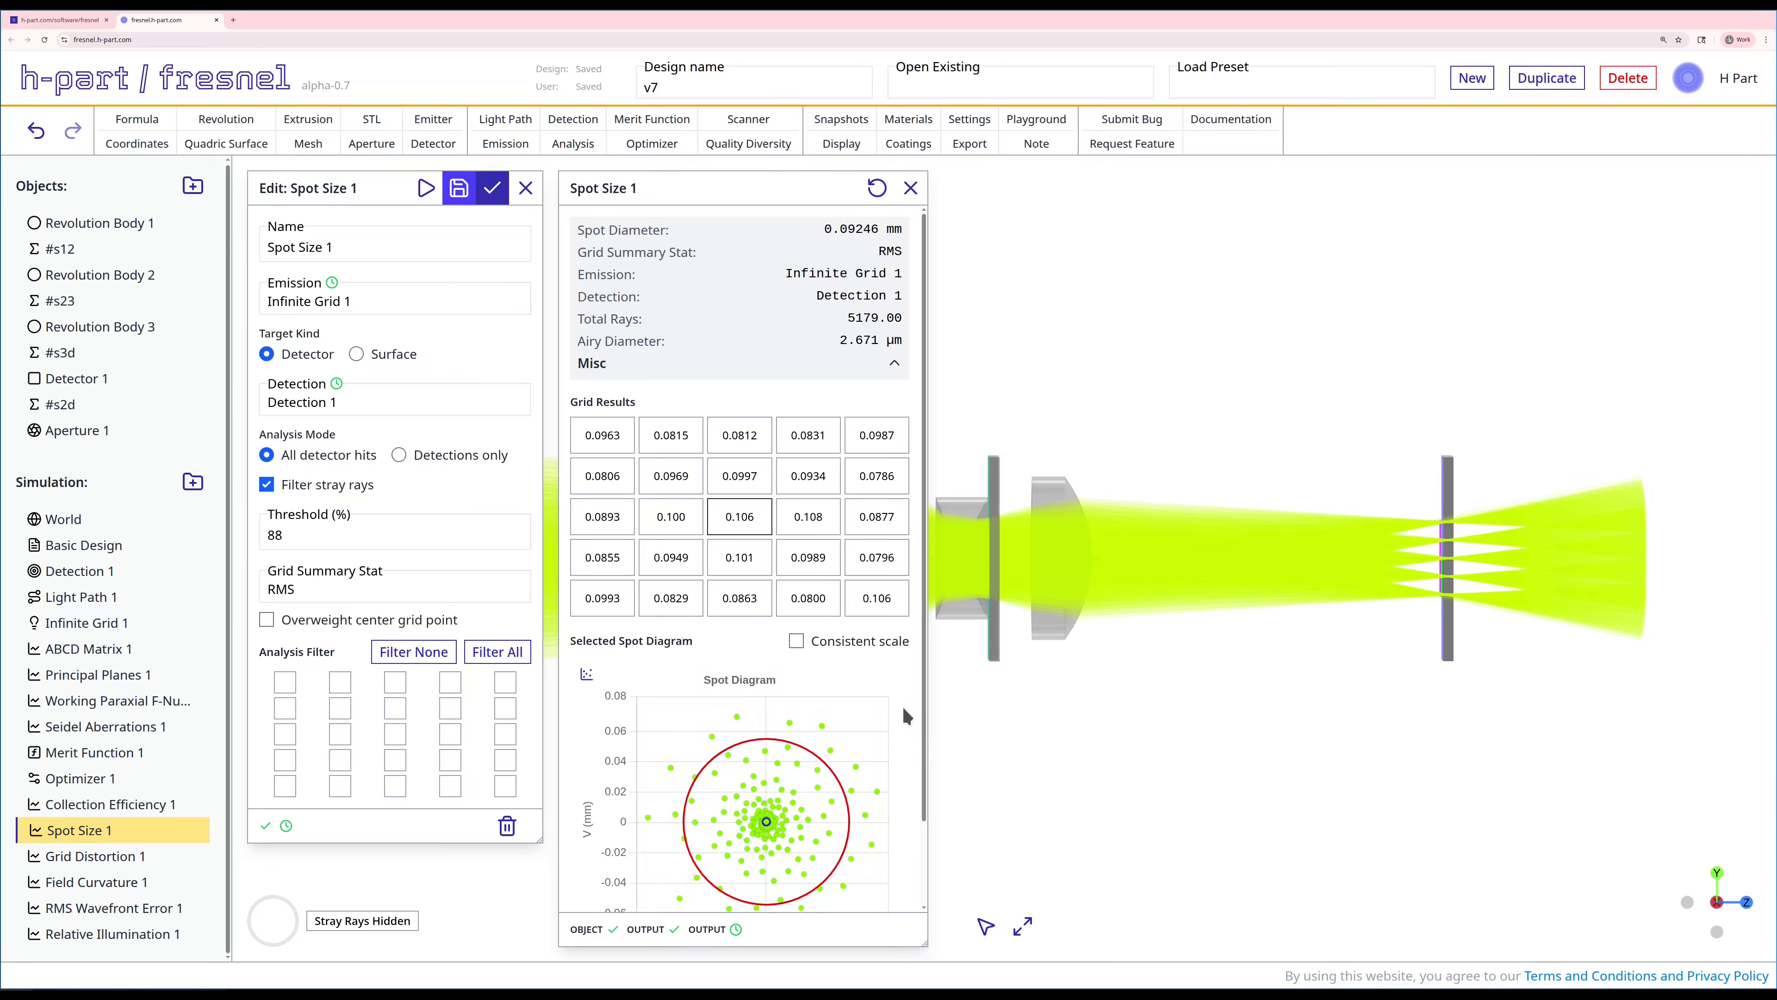
pyautogui.scroll(-1, 903, 705)
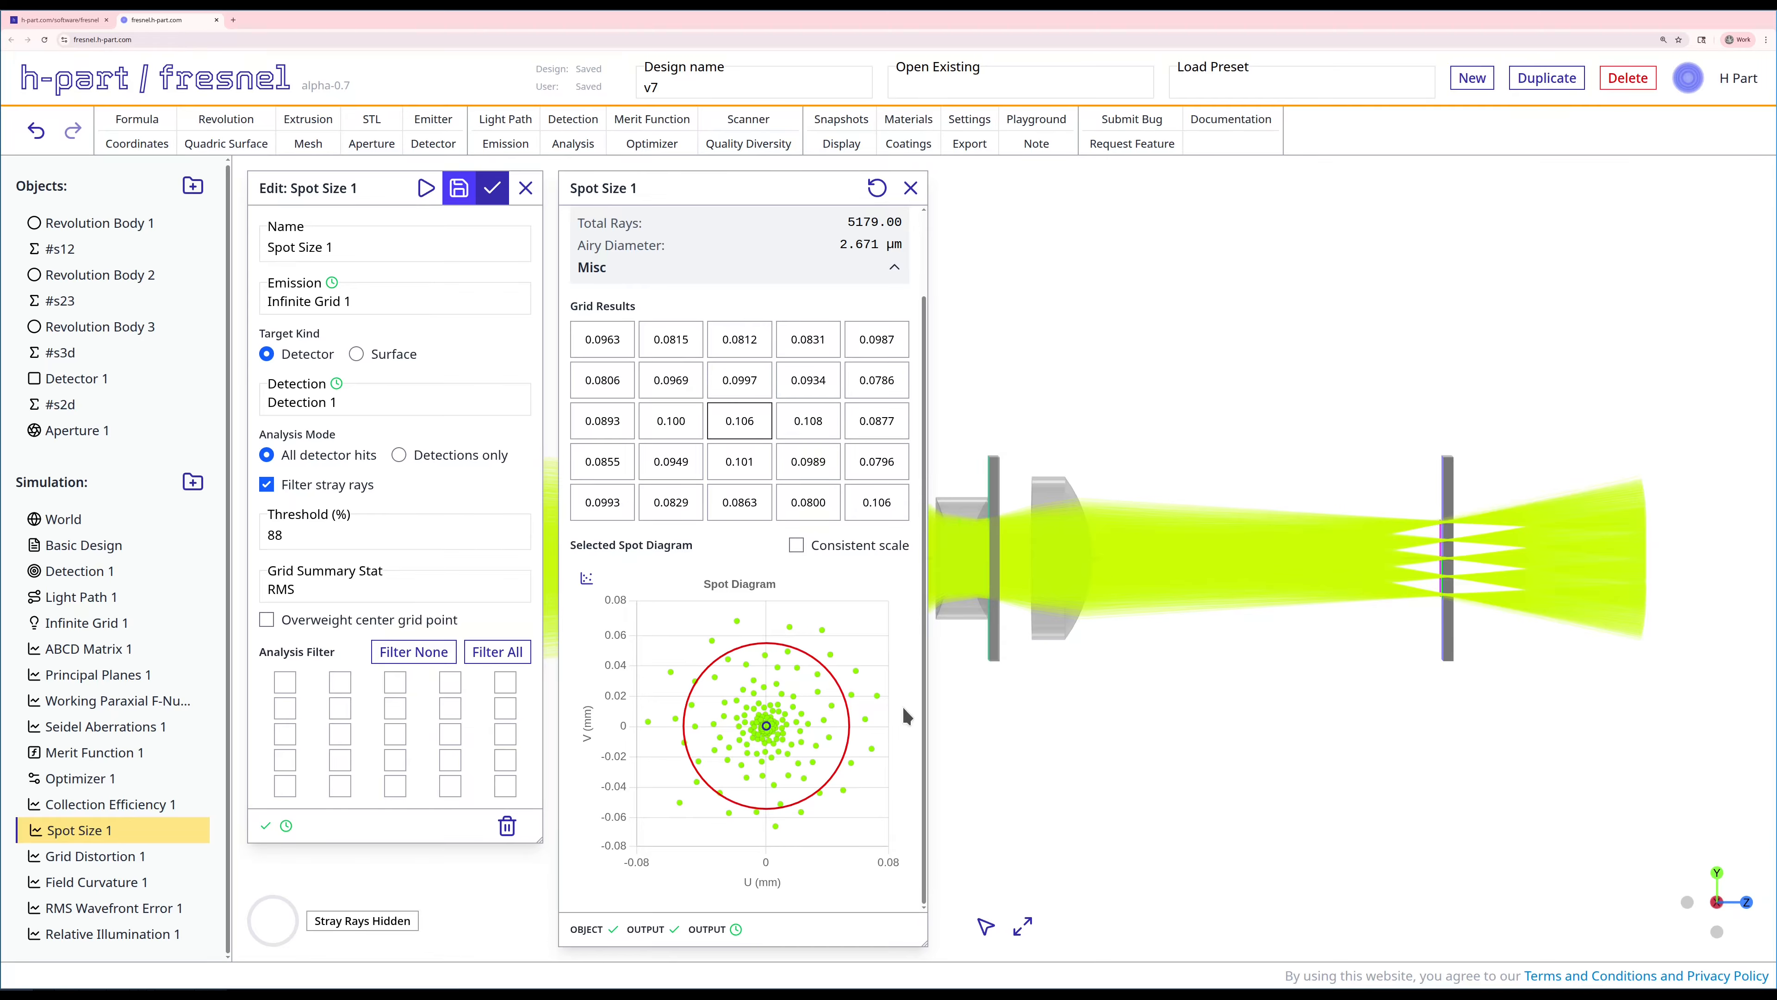
pyautogui.scroll(1, 896, 556)
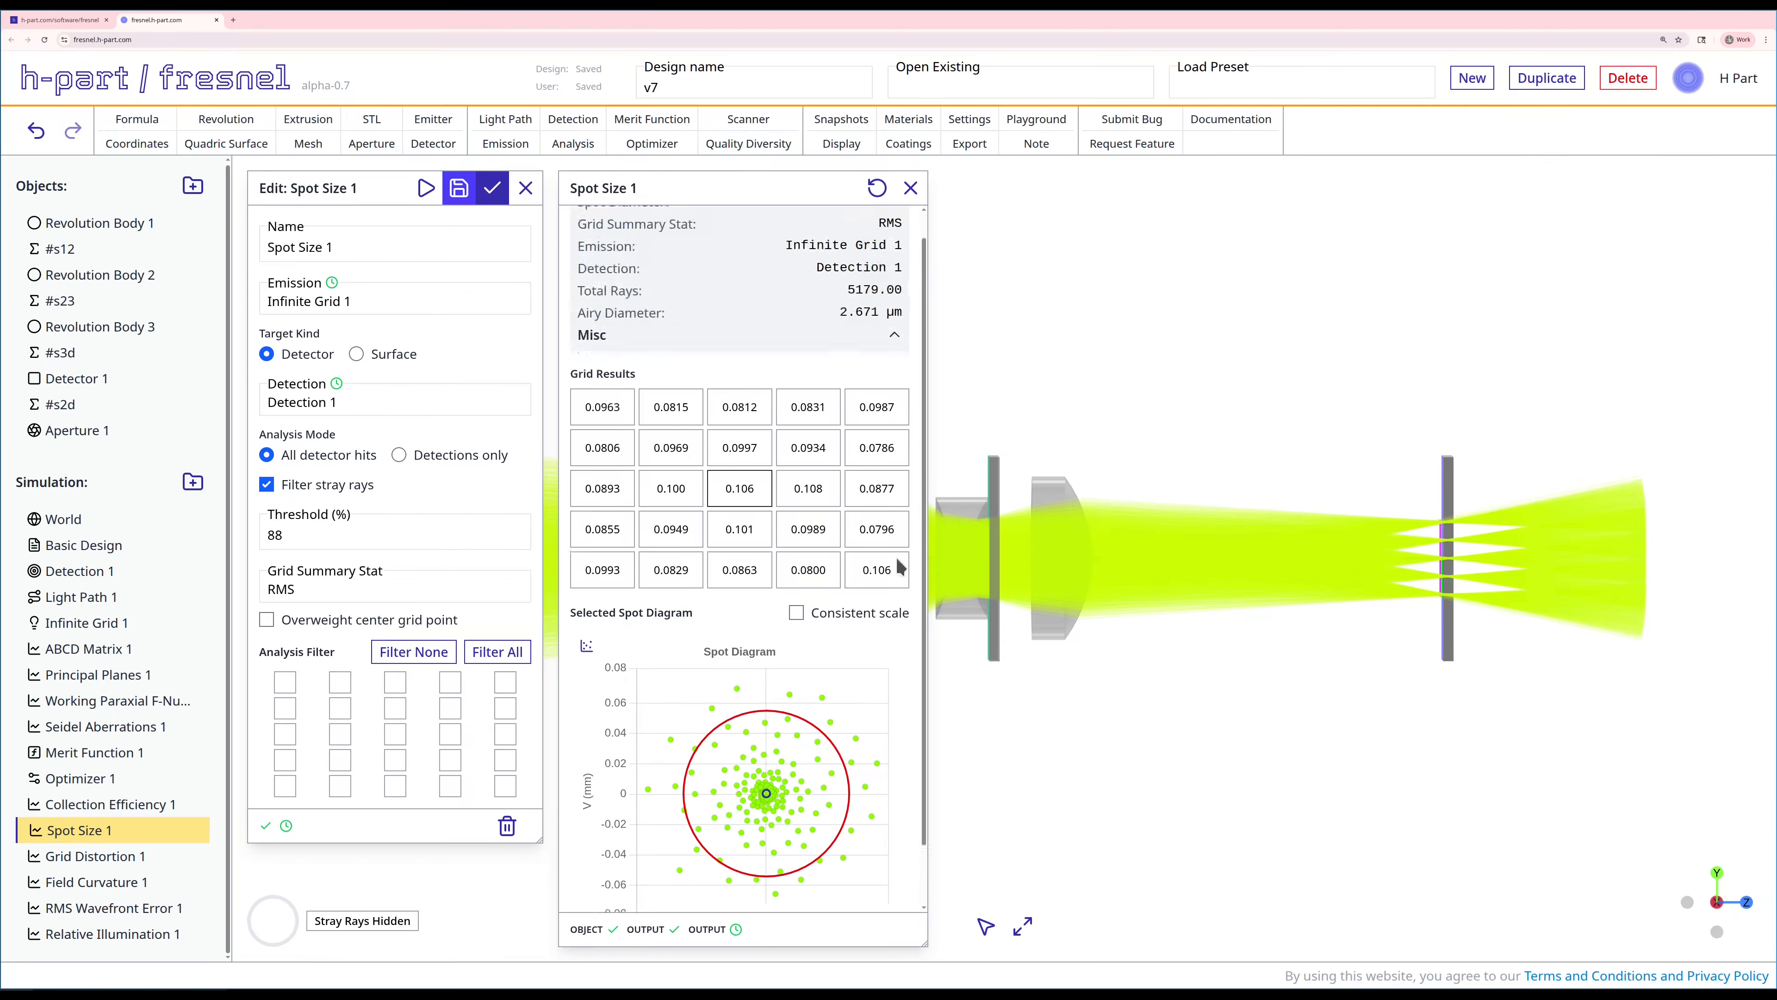
pyautogui.click(910, 187)
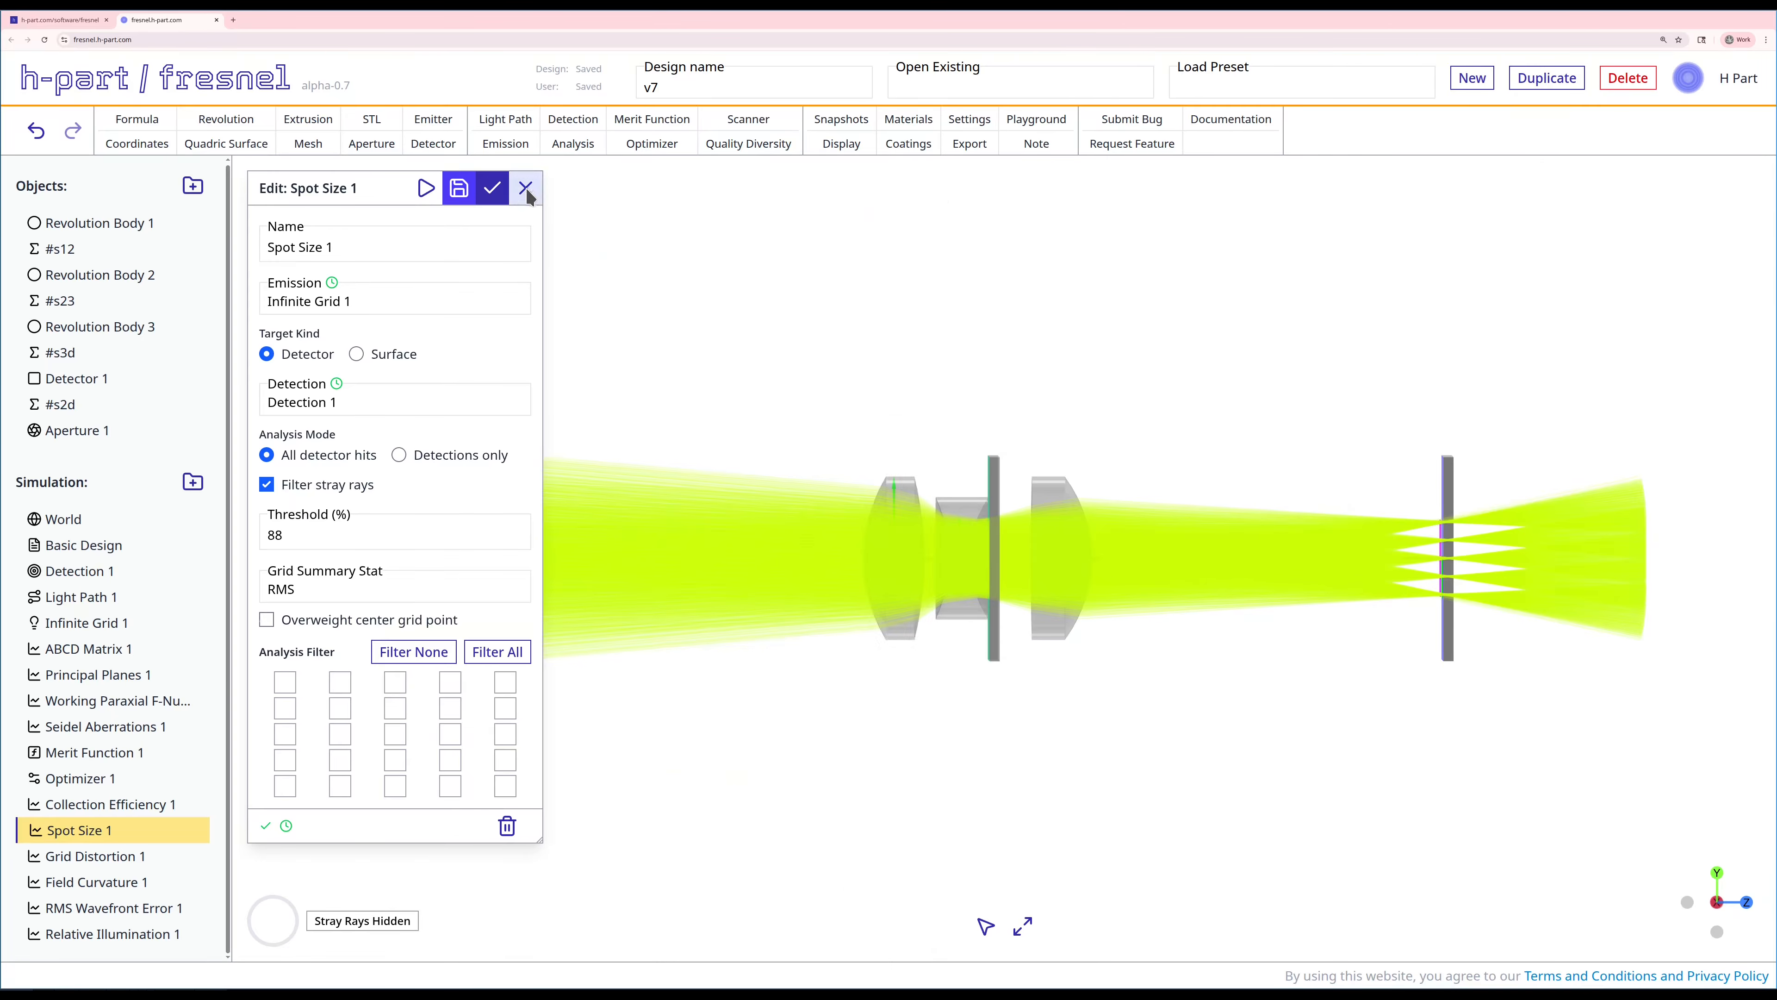
pyautogui.click(528, 193)
# Run the Grid Distortion 1 analysis and inspect its grid points on the detector in 3D.
pyautogui.rightClick(107, 852)
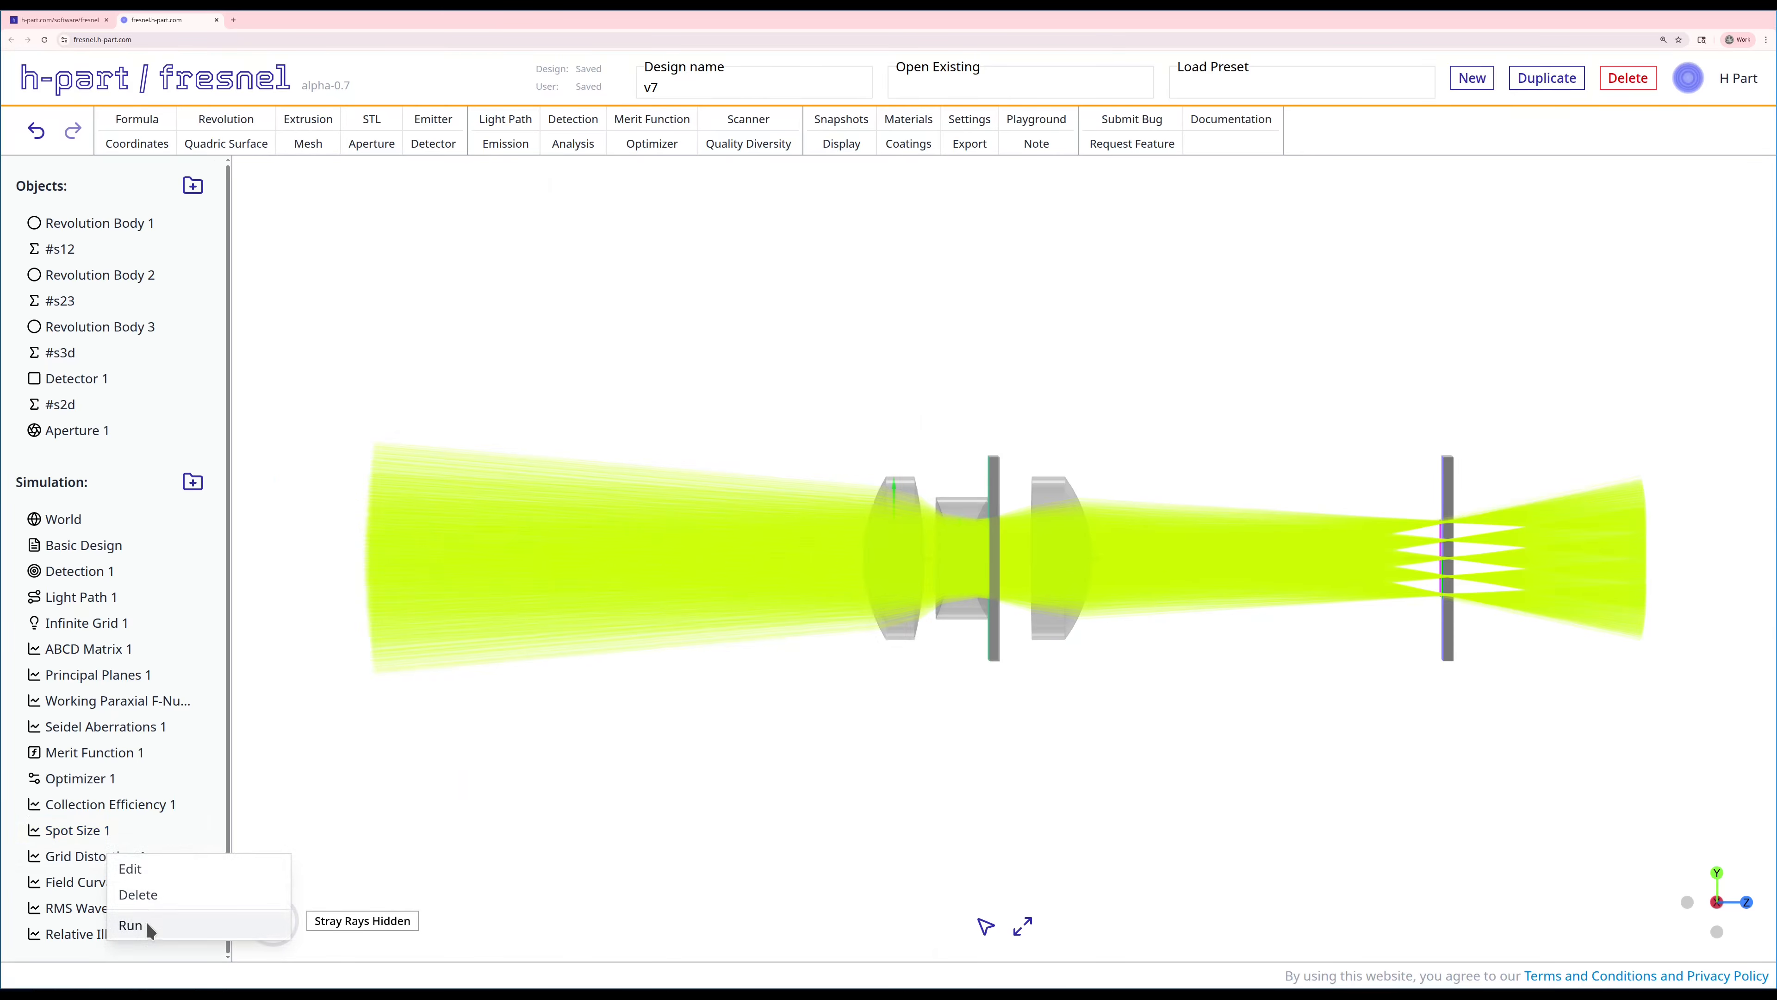
pyautogui.click(130, 925)
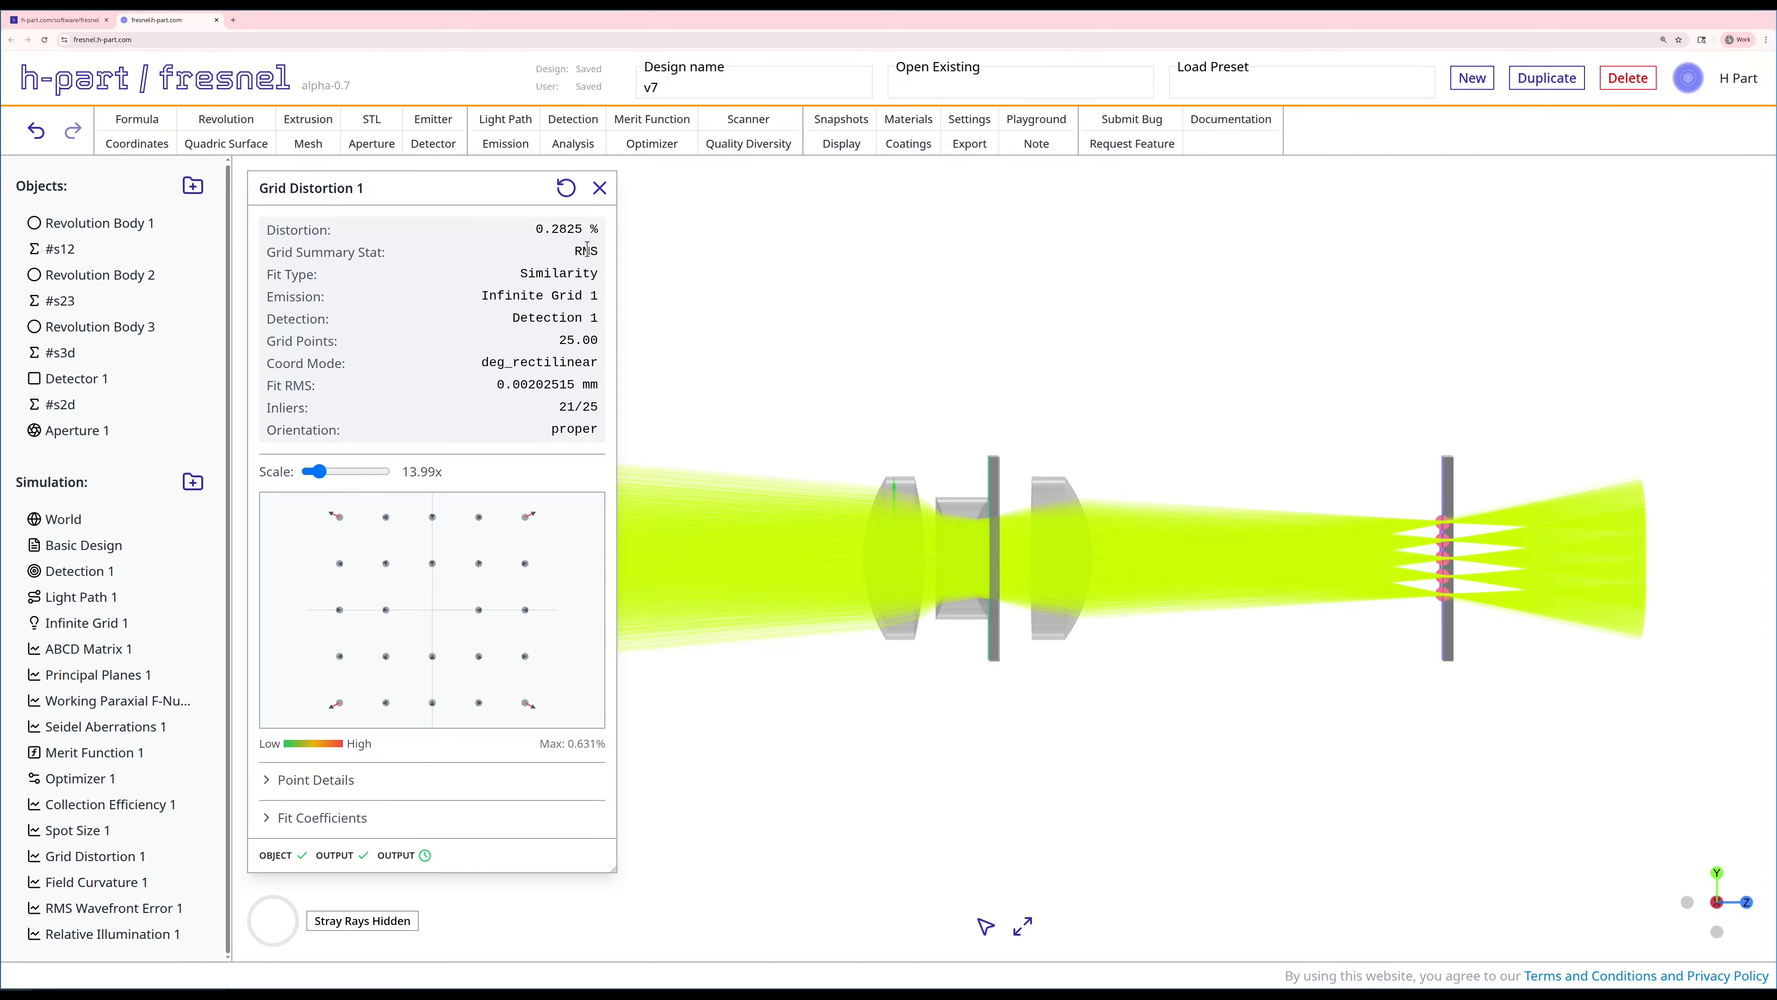
pyautogui.moveTo(1420, 676); pyautogui.dragTo(1298, 671)
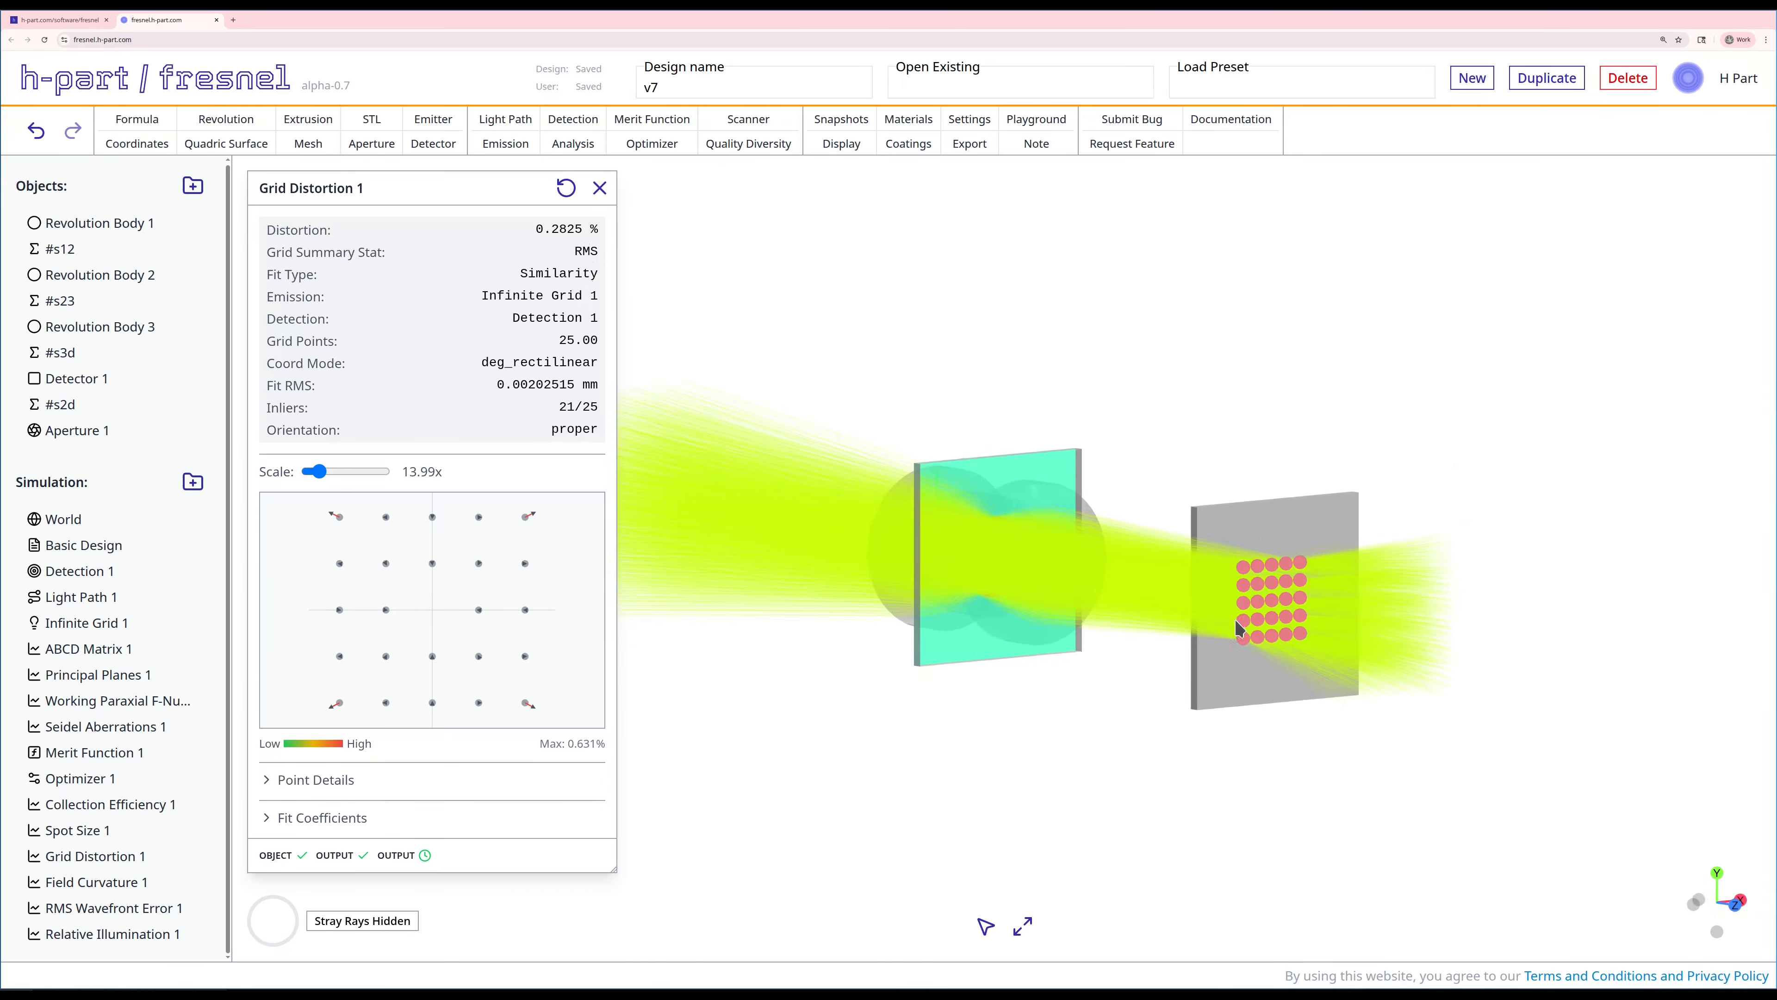
pyautogui.moveTo(1106, 749); pyautogui.dragTo(1237, 734)
pyautogui.moveTo(1051, 749); pyautogui.dragTo(1054, 747)
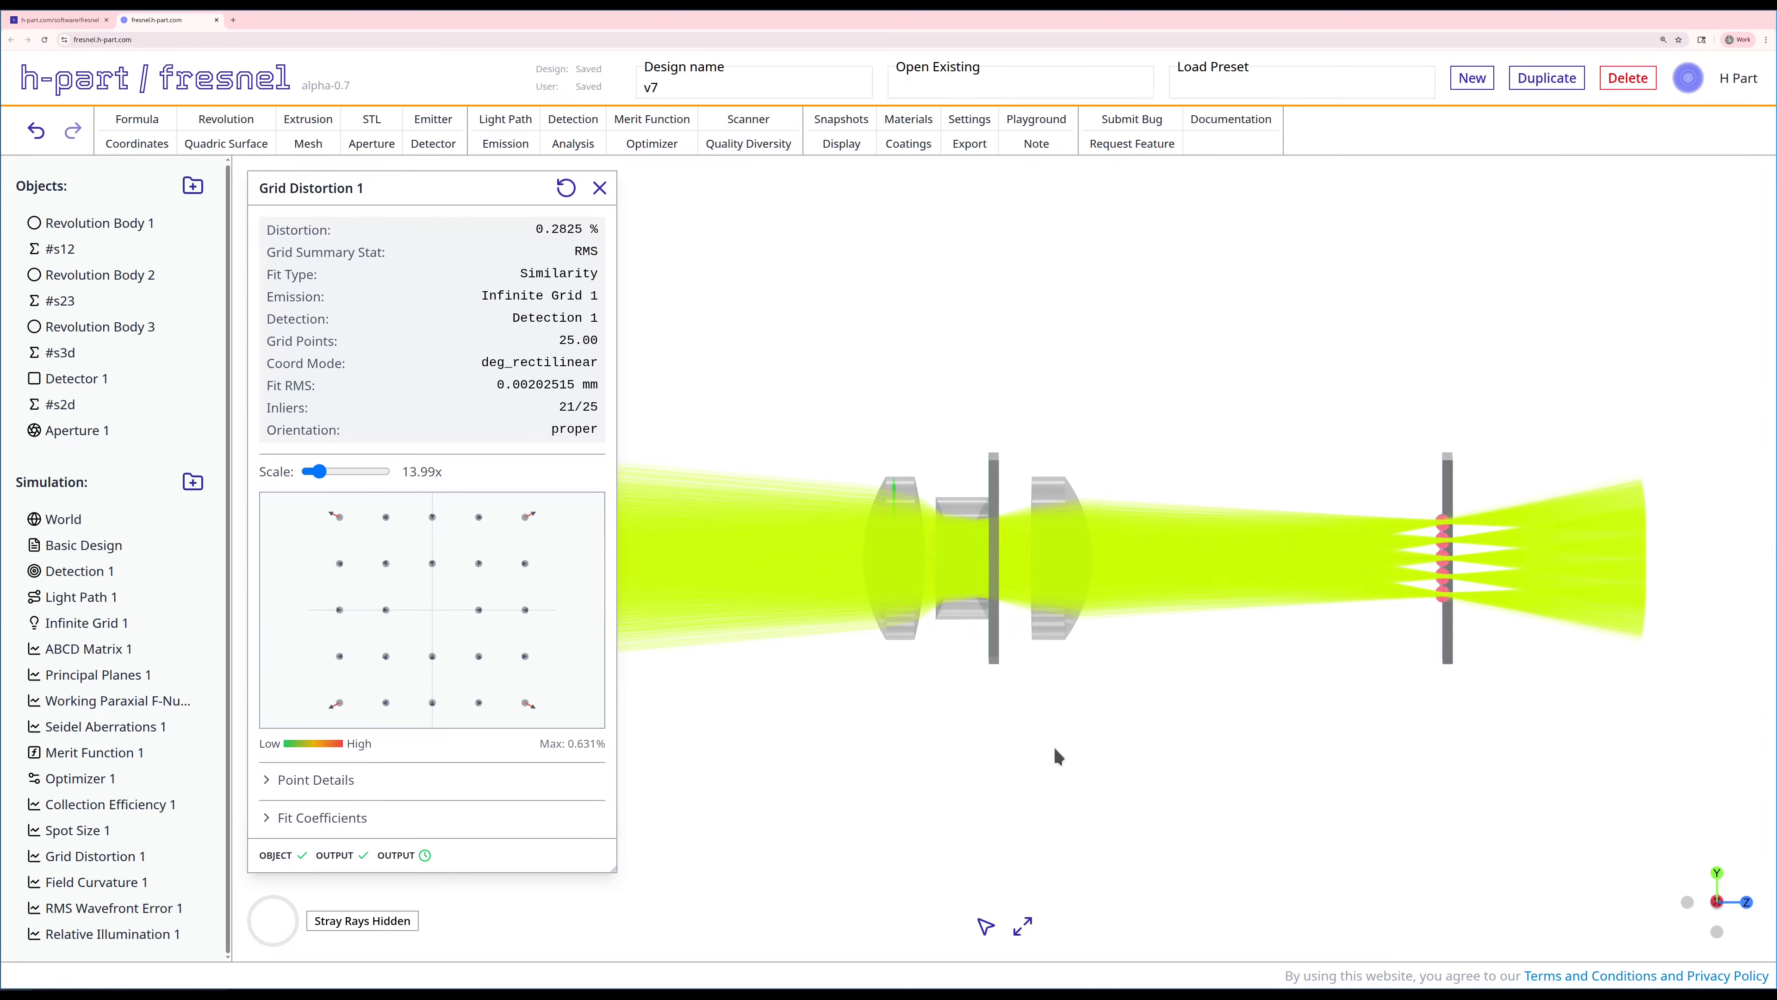
pyautogui.click(600, 188)
pyautogui.rightClick(93, 861)
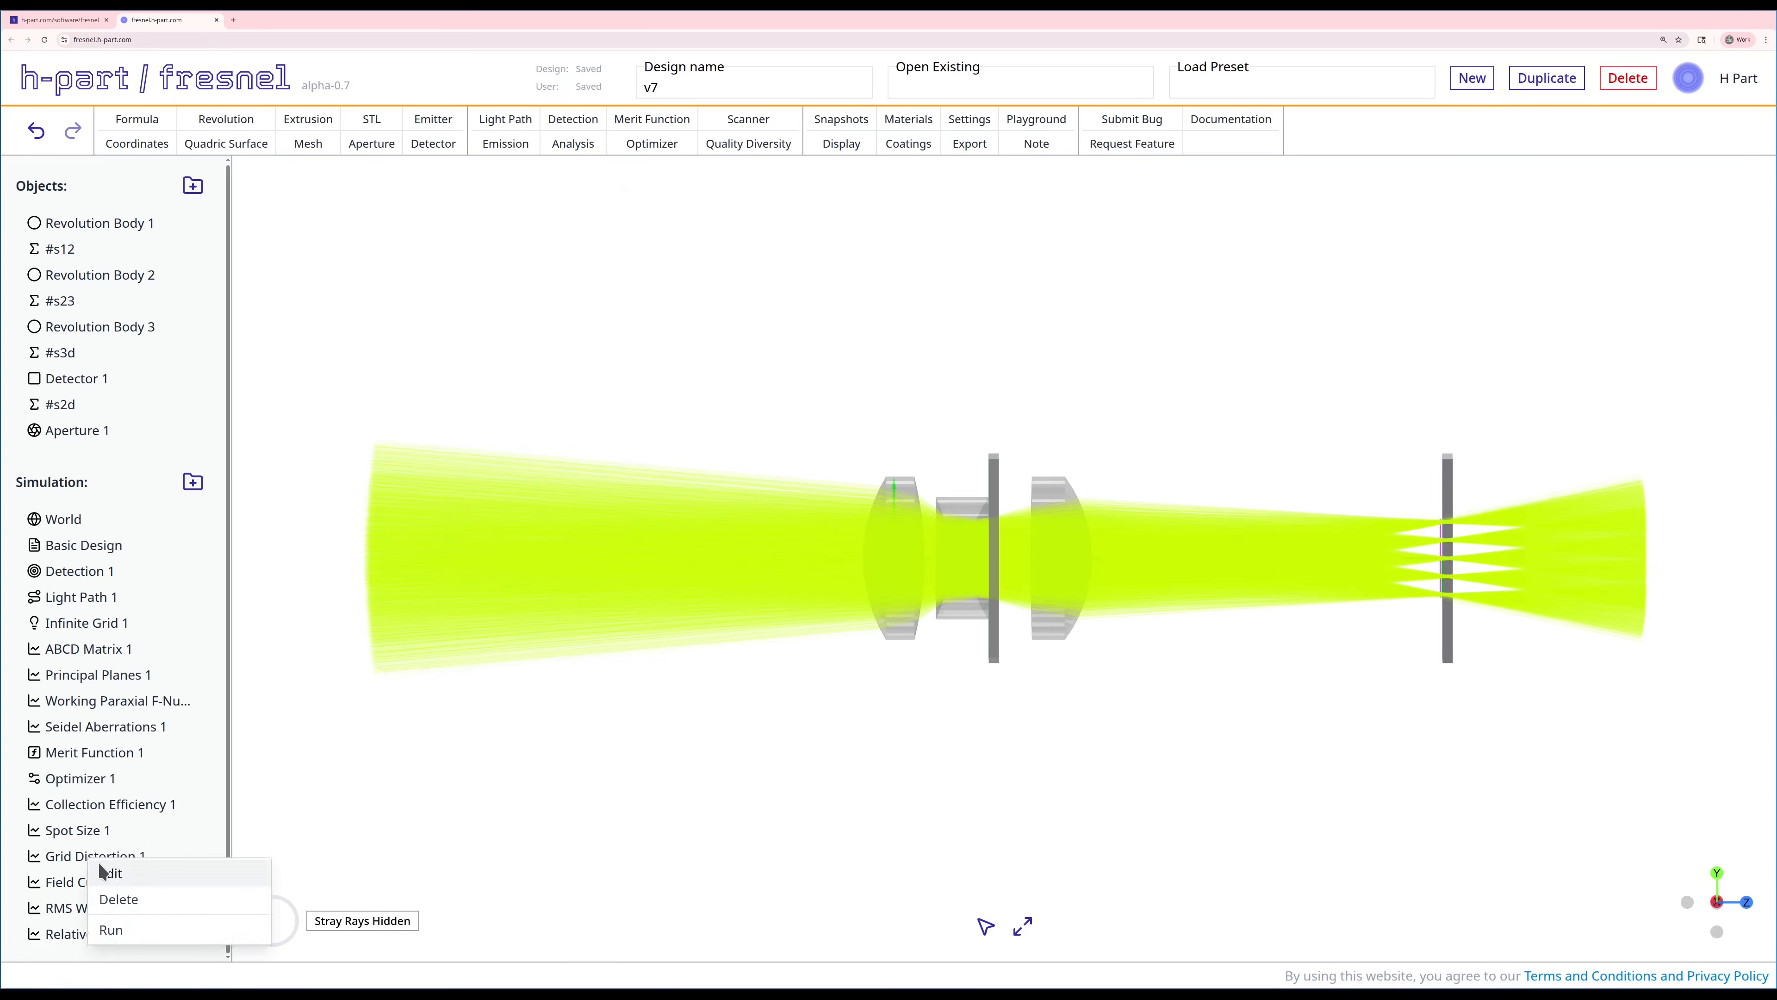
pyautogui.click(115, 870)
pyautogui.click(523, 187)
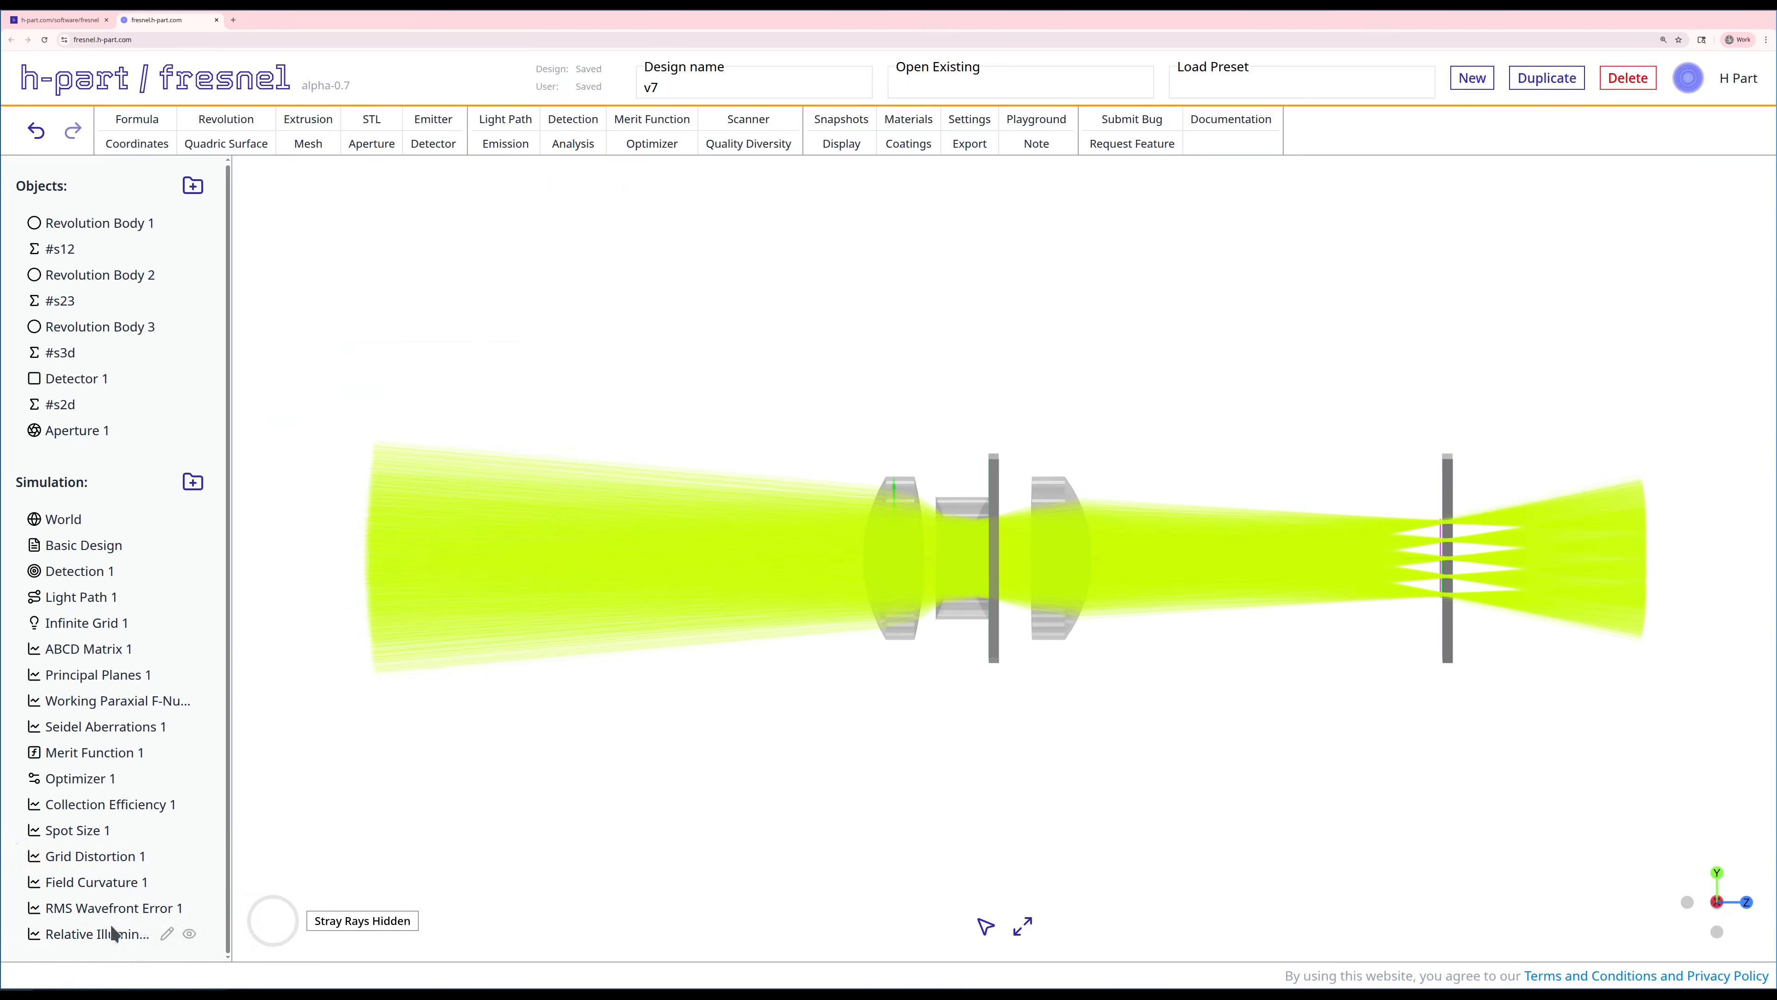
# Run the Field Curvature 1 analysis and examine the focus points at the detector and the best-focus map.
pyautogui.rightClick(98, 883)
pyautogui.click(122, 895)
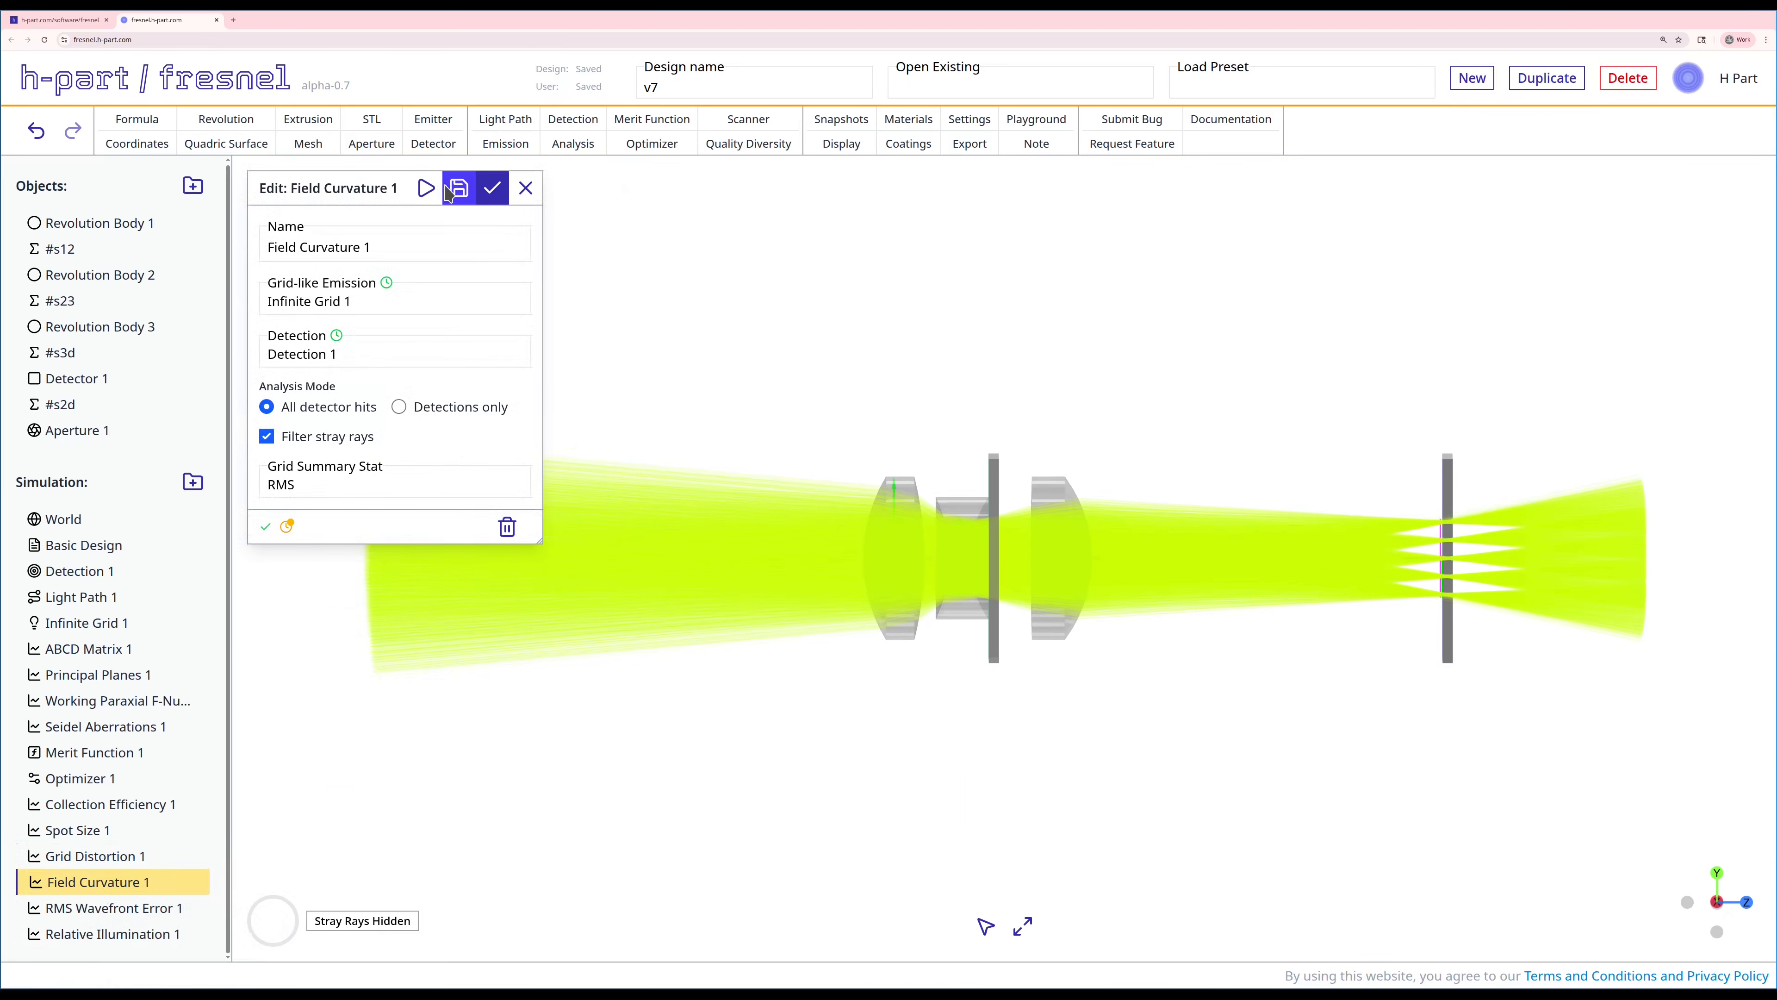
pyautogui.click(427, 188)
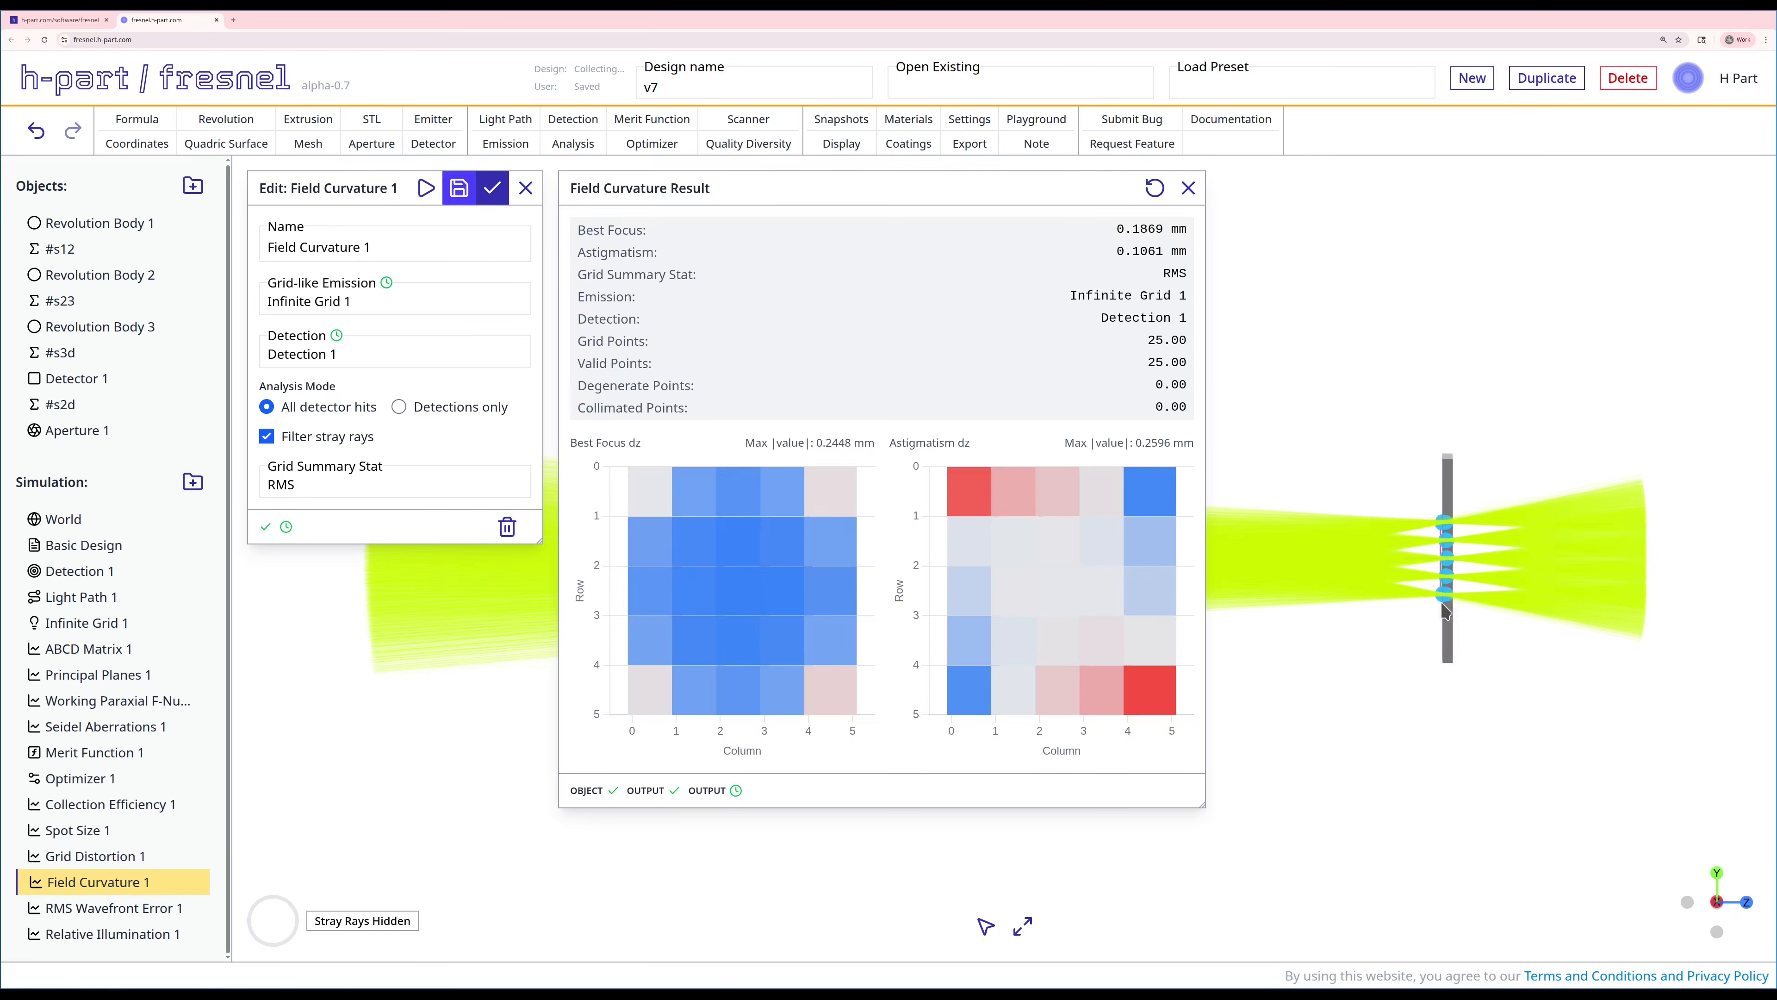
pyautogui.scroll(3, 1558, 558)
pyautogui.scroll(3, 1464, 625)
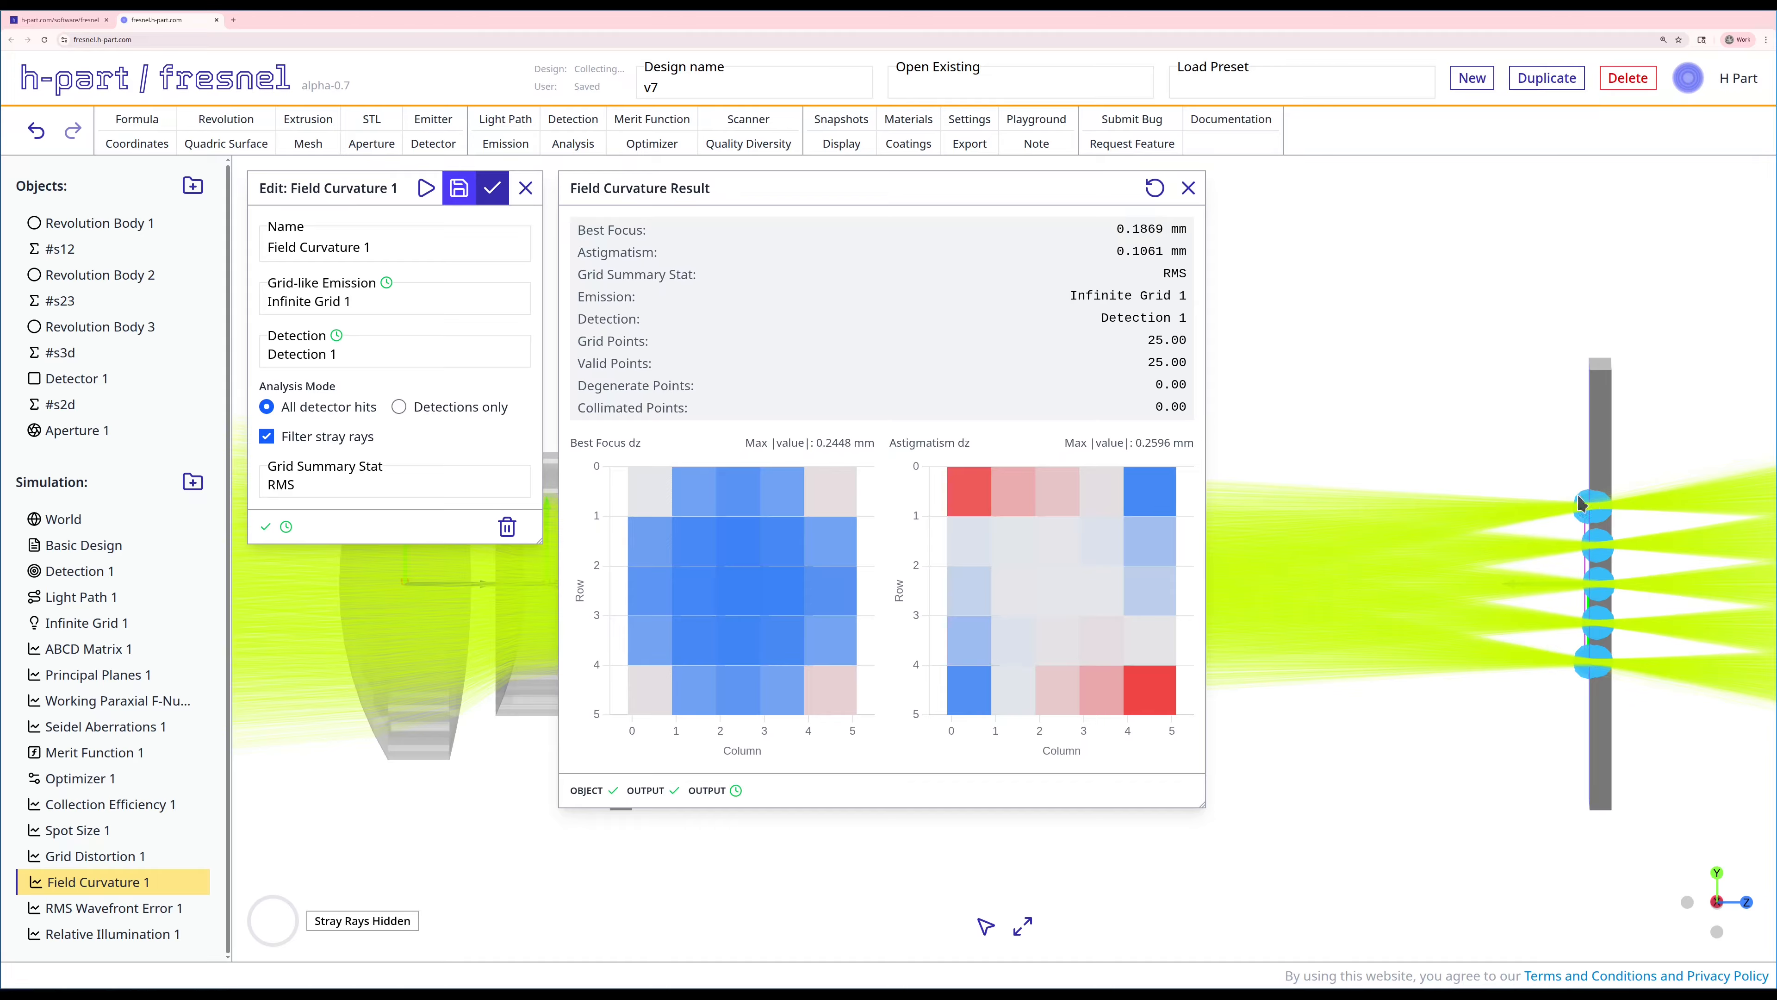
pyautogui.moveTo(749, 560)
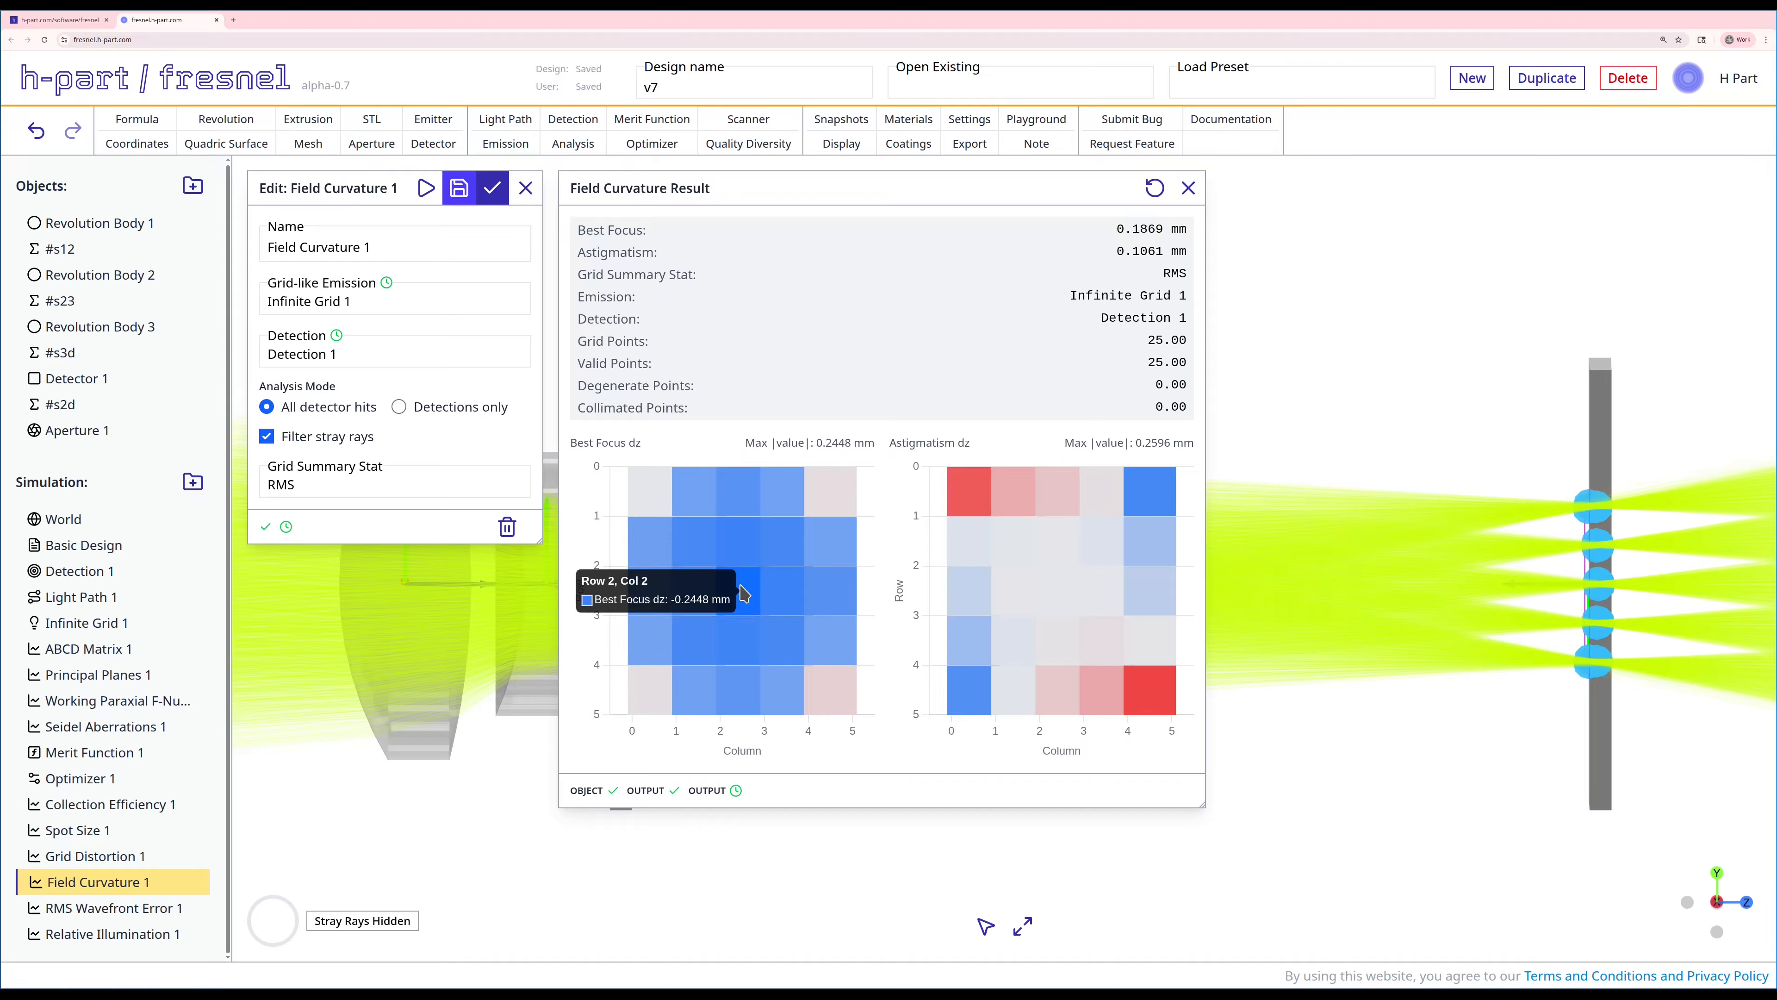
pyautogui.click(1188, 188)
pyautogui.click(526, 188)
# Run the RMS Wavefront Error 1 analysis and examine the central grid cell's wavefront error map and its 3D overlay.
pyautogui.rightClick(83, 905)
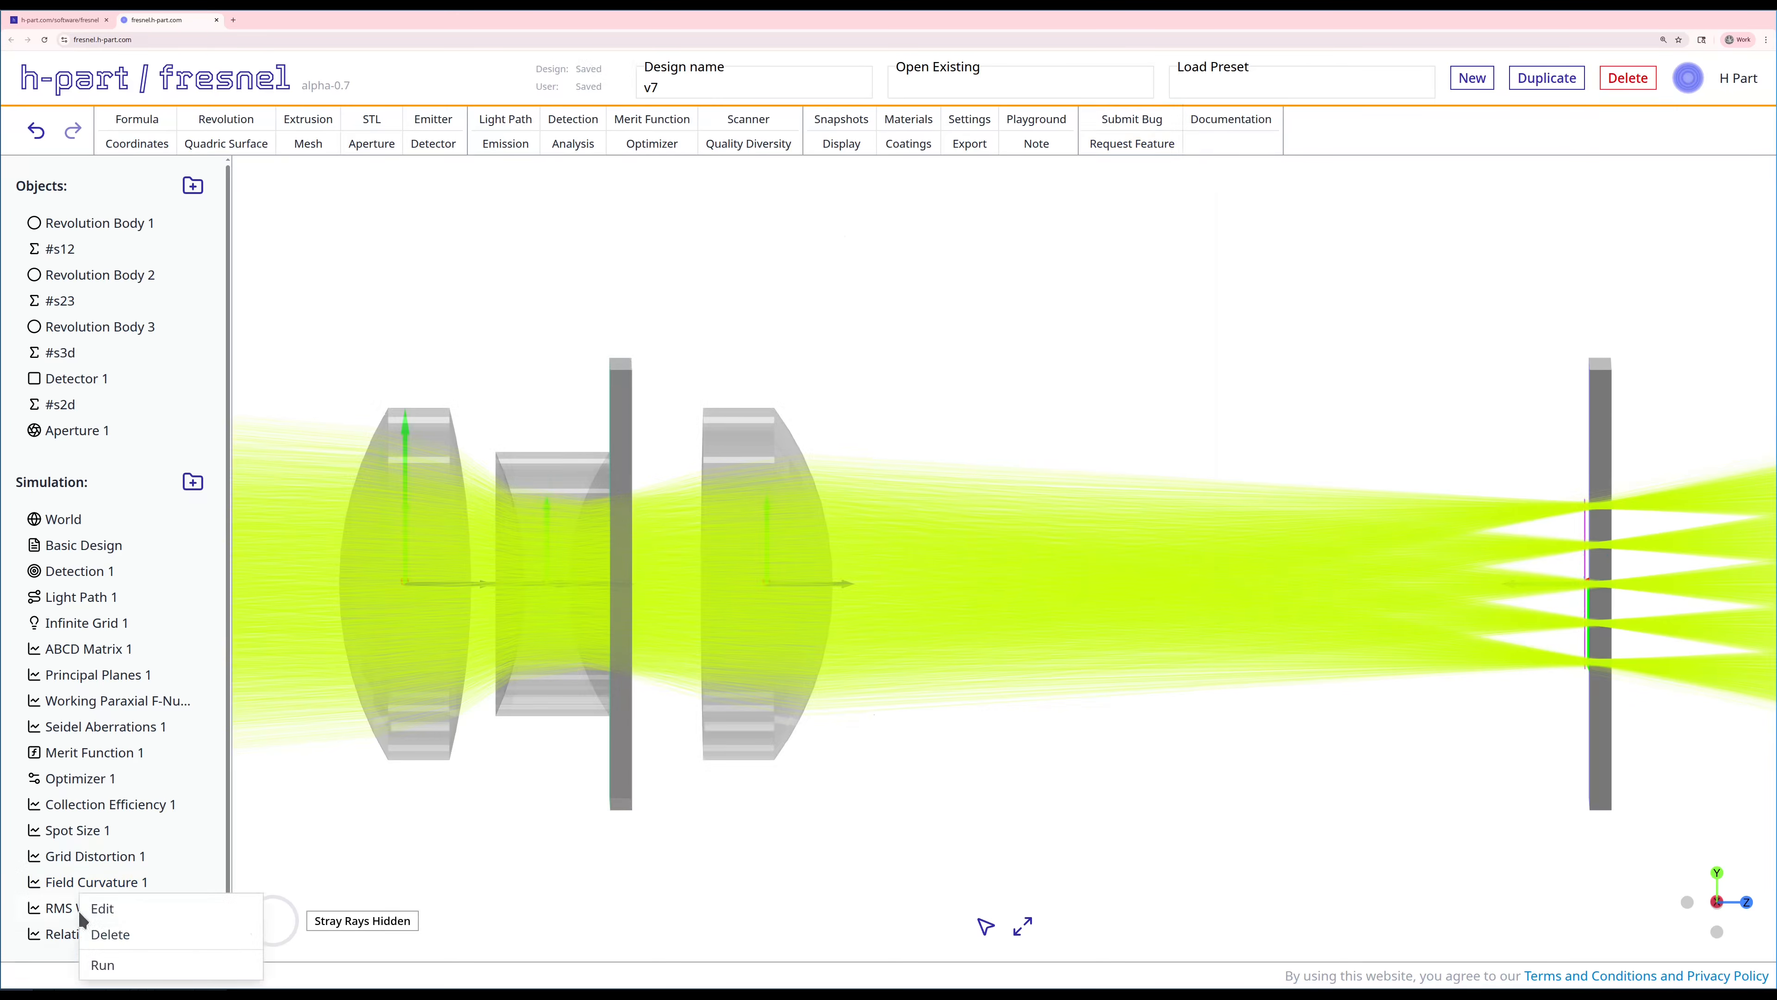
pyautogui.click(100, 960)
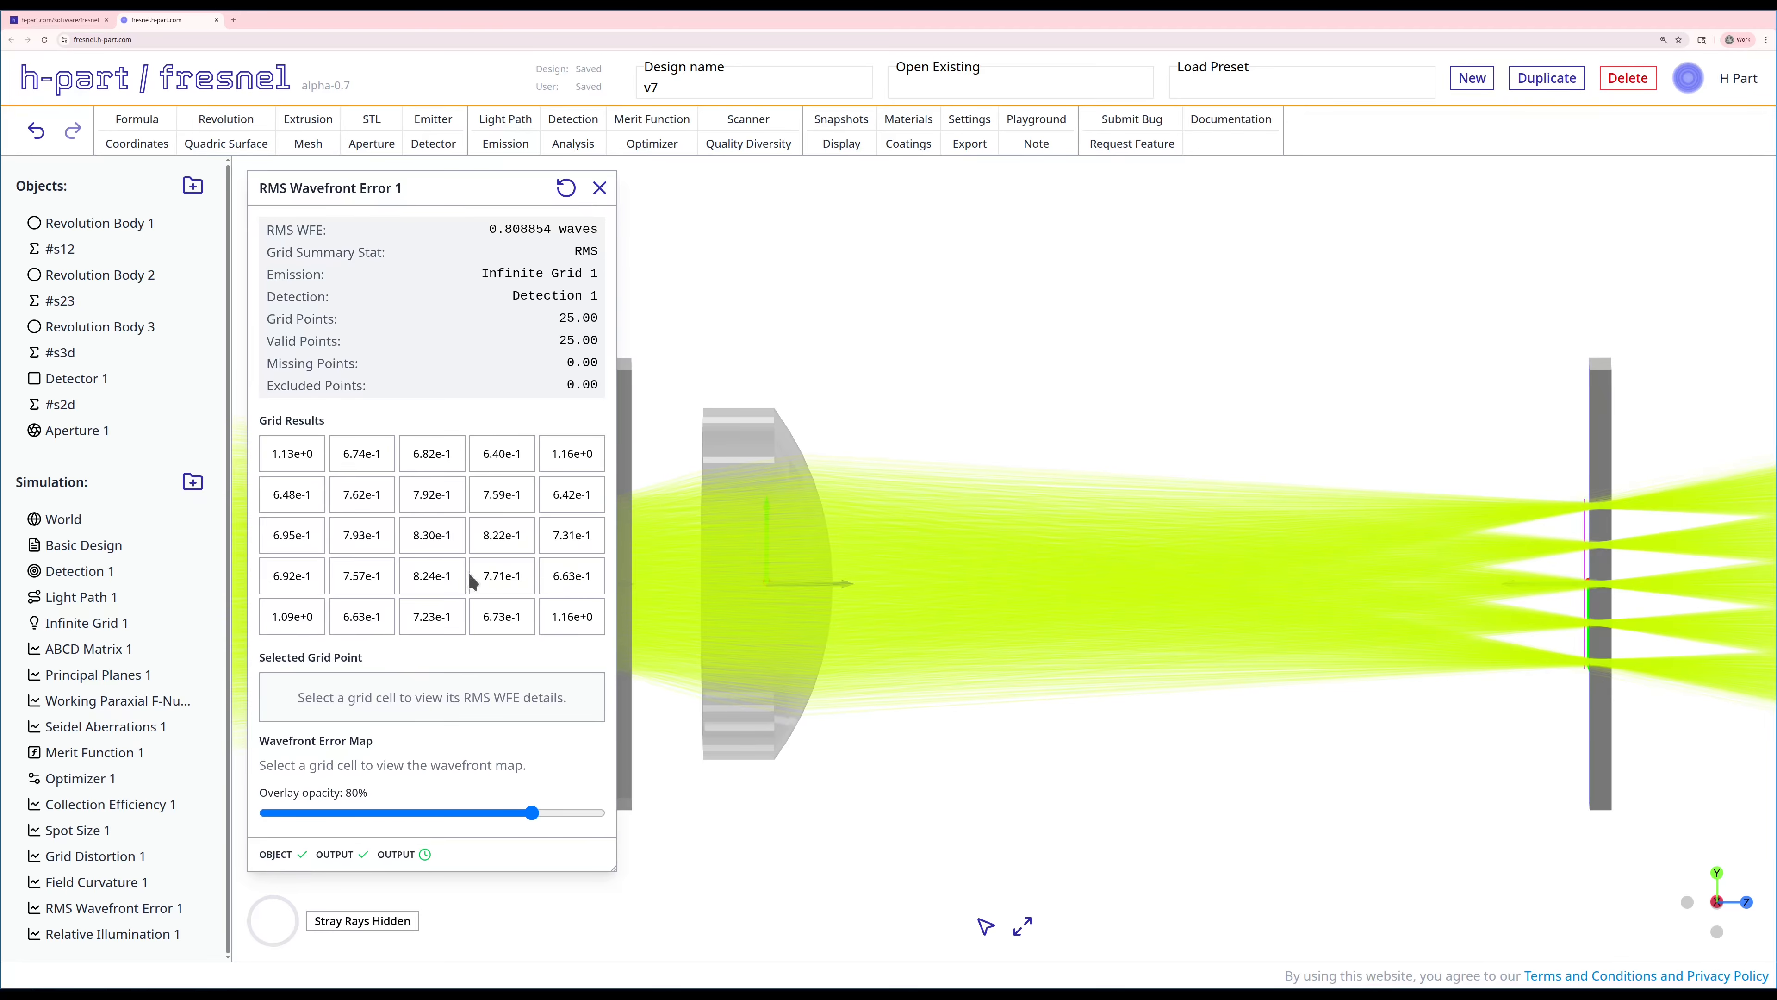
pyautogui.click(446, 539)
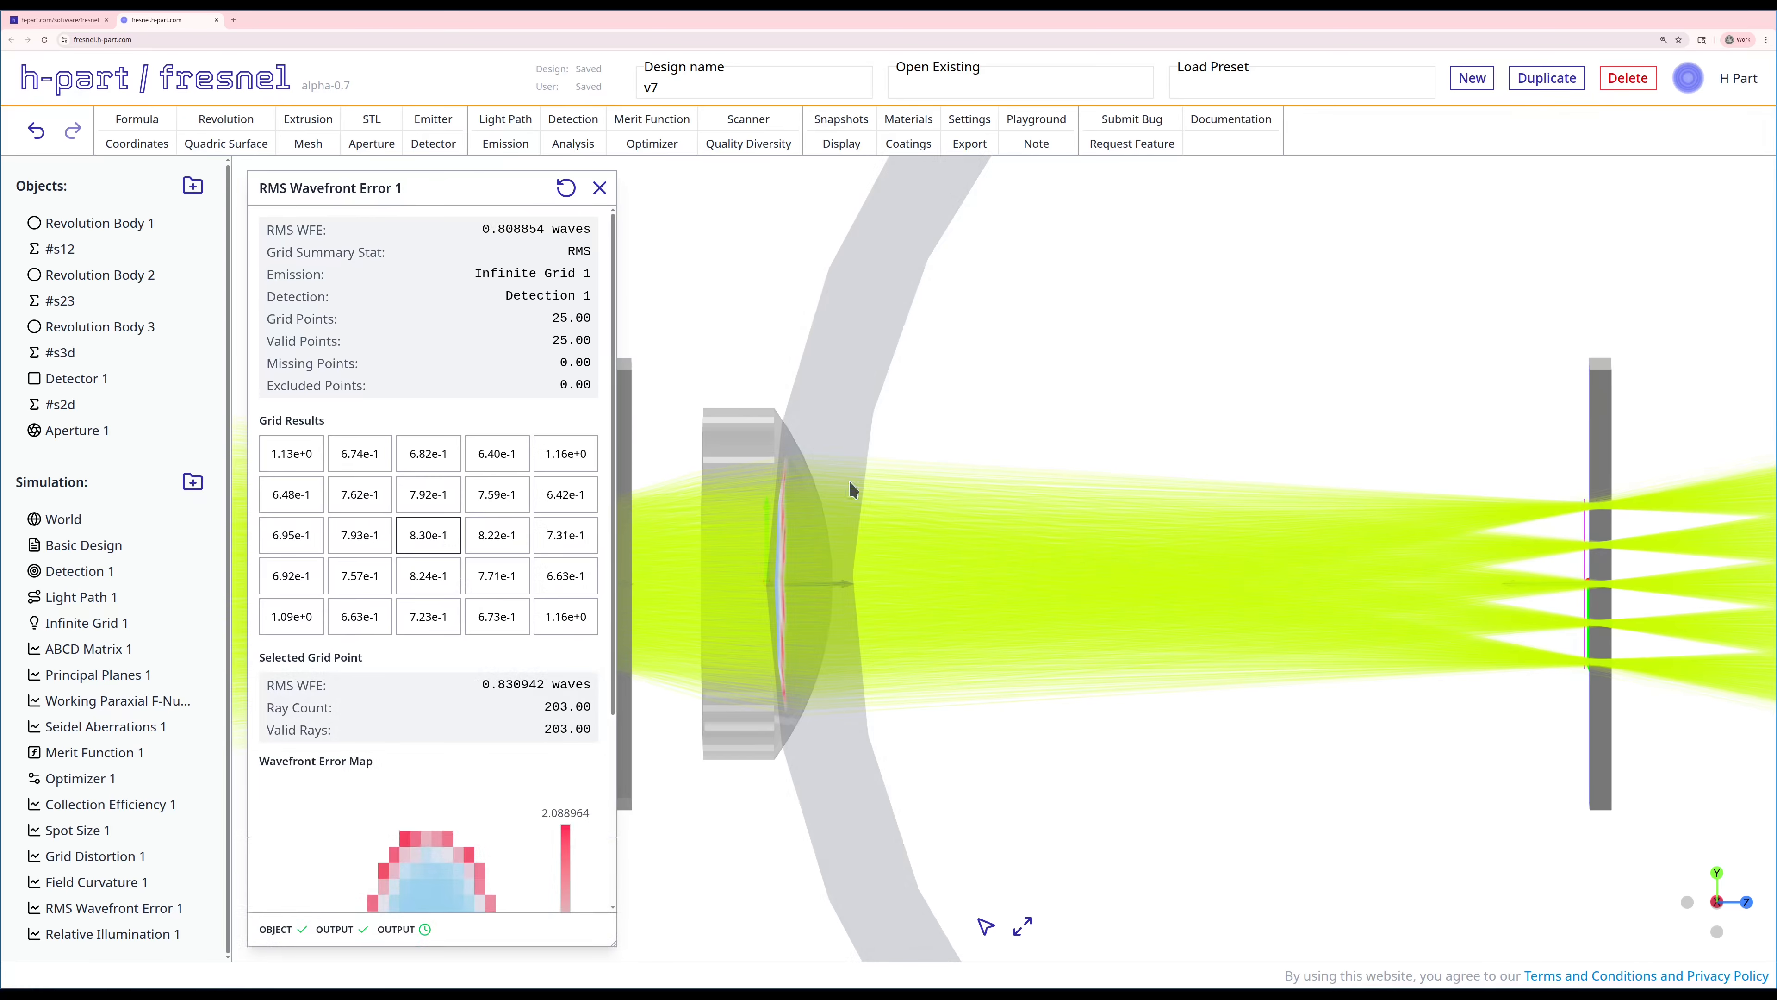
pyautogui.scroll(-4, 429, 324)
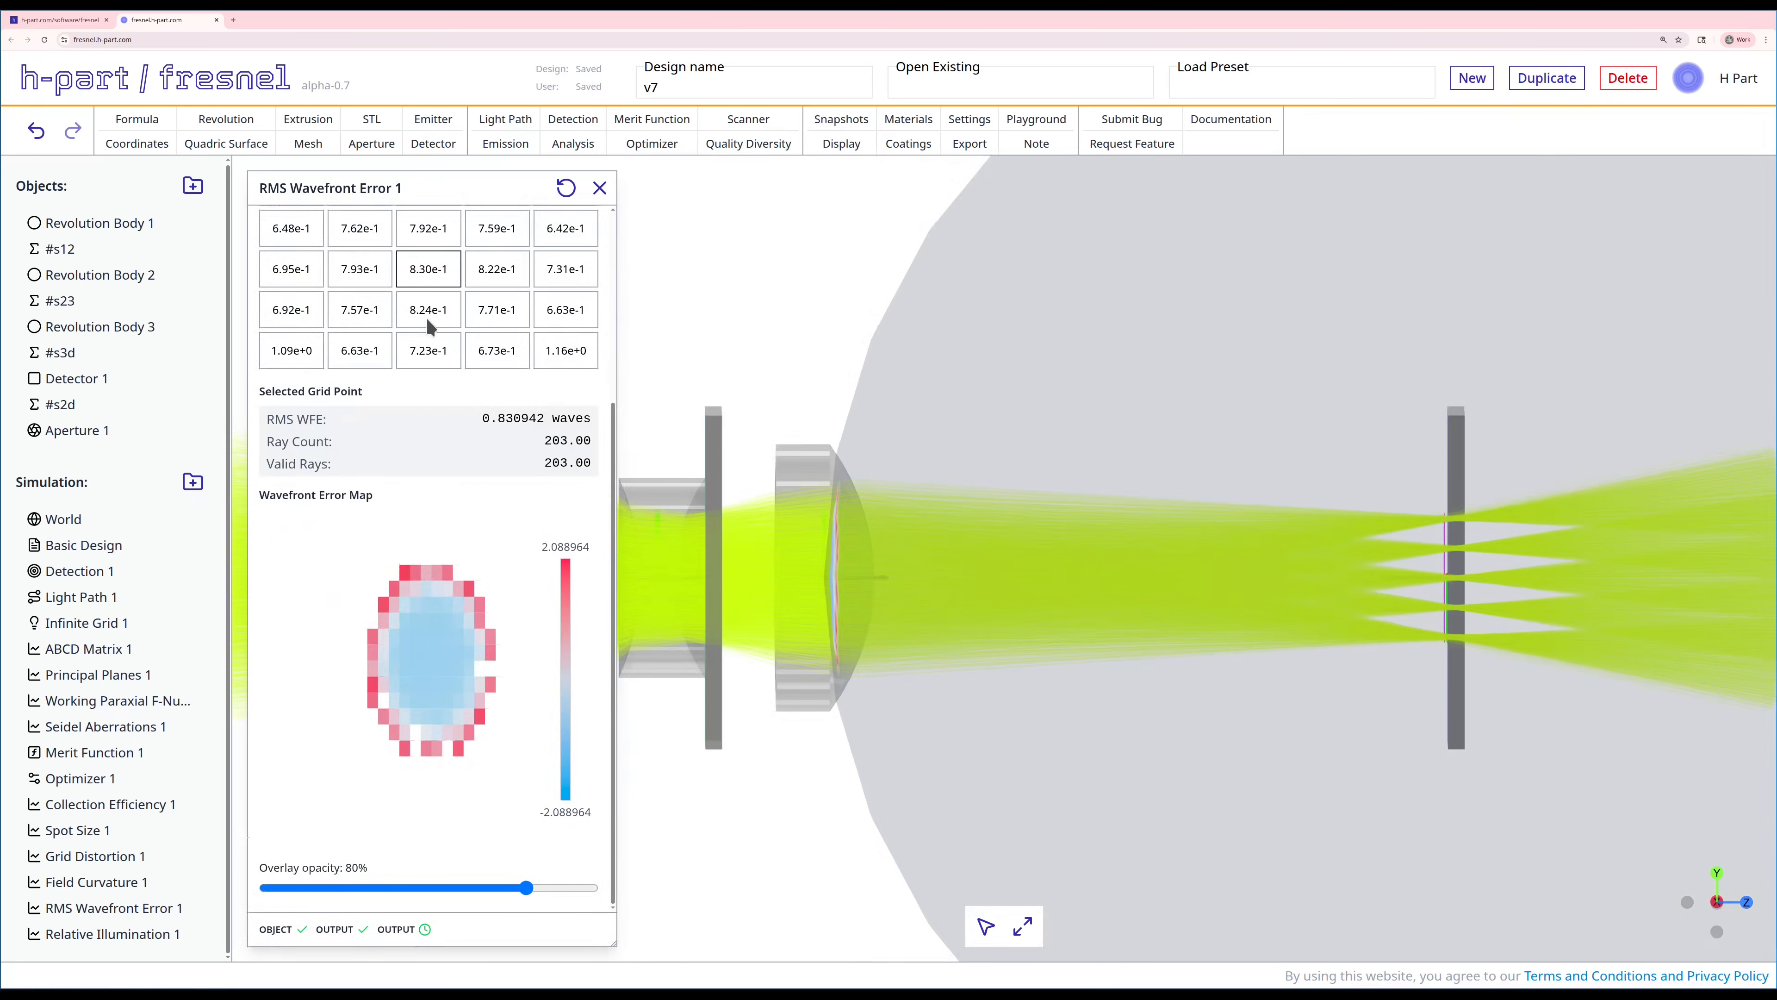
pyautogui.moveTo(665, 504); pyautogui.dragTo(868, 557)
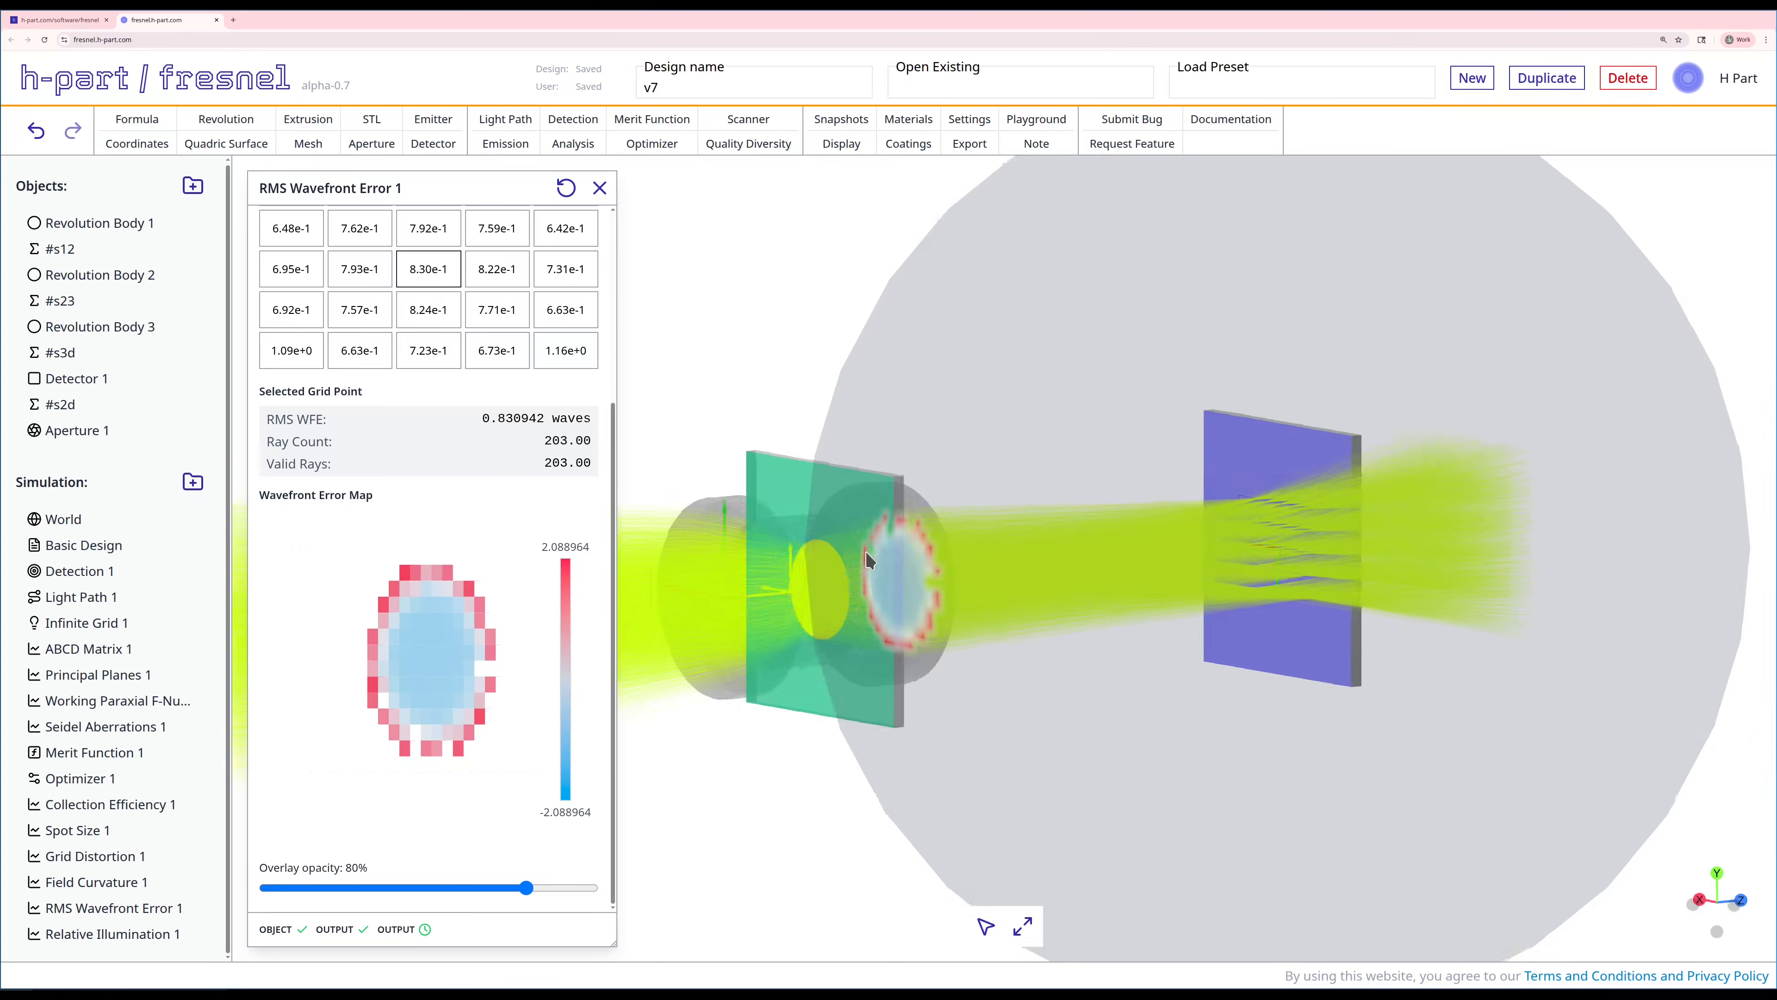
pyautogui.moveTo(429, 634)
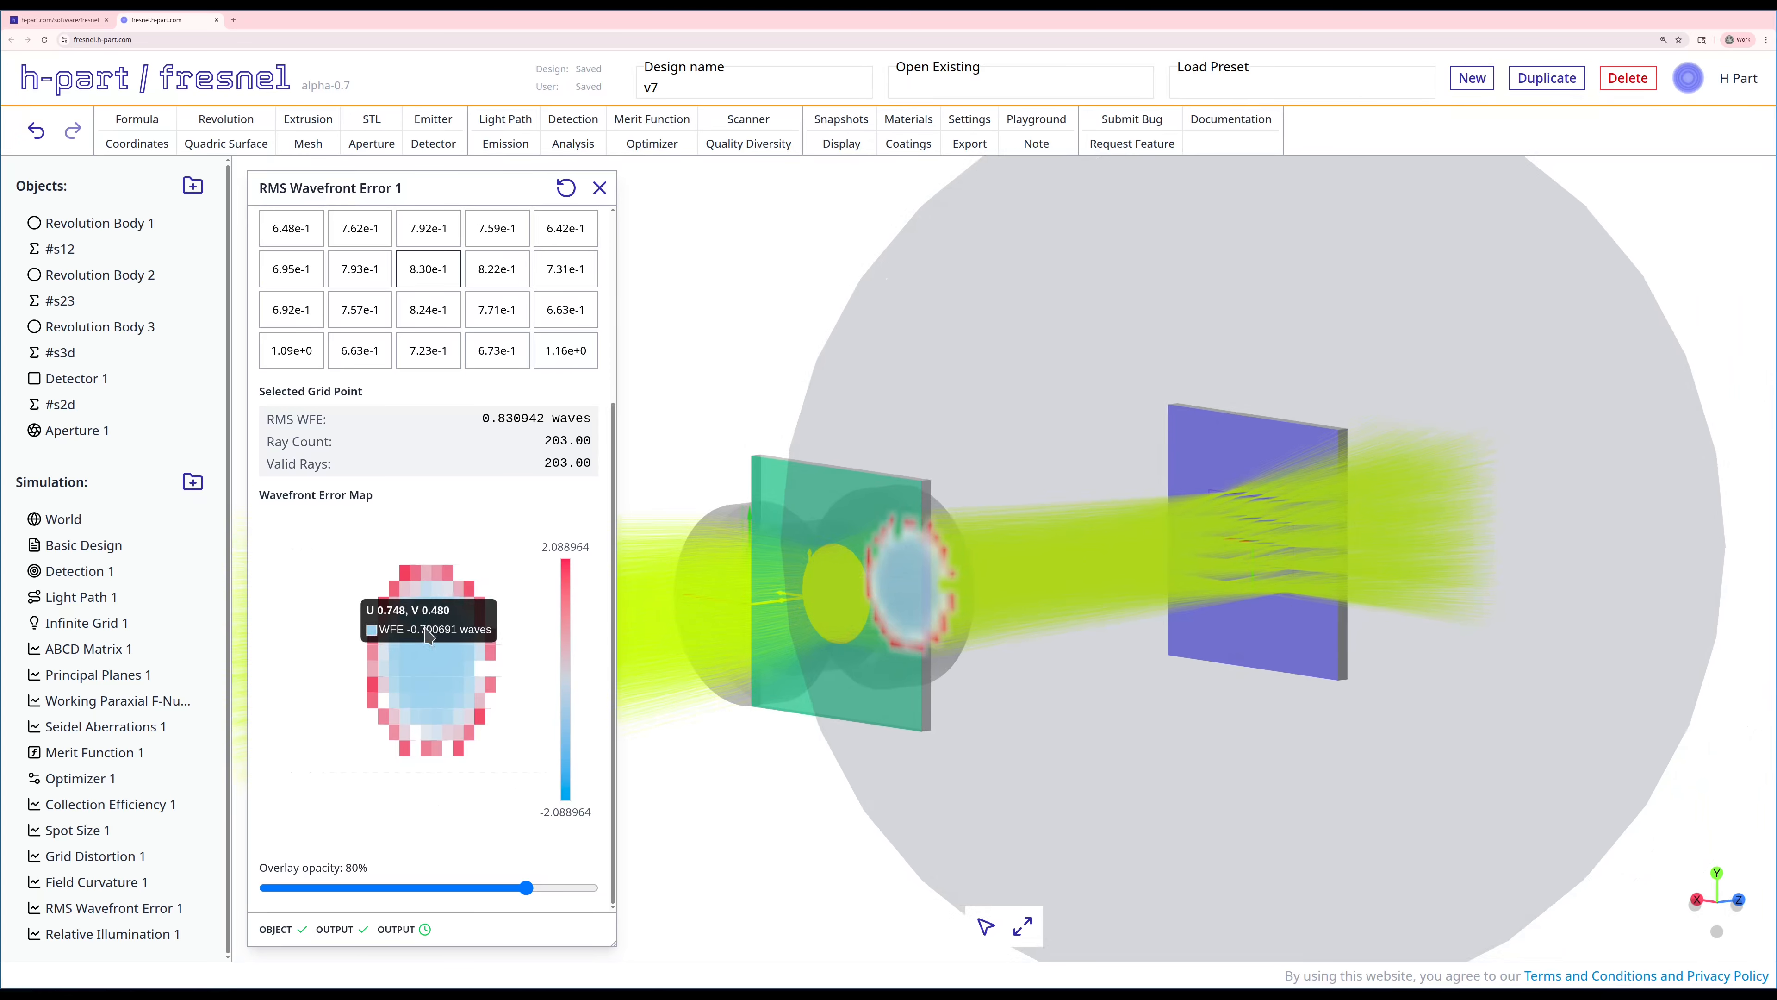
pyautogui.click(600, 187)
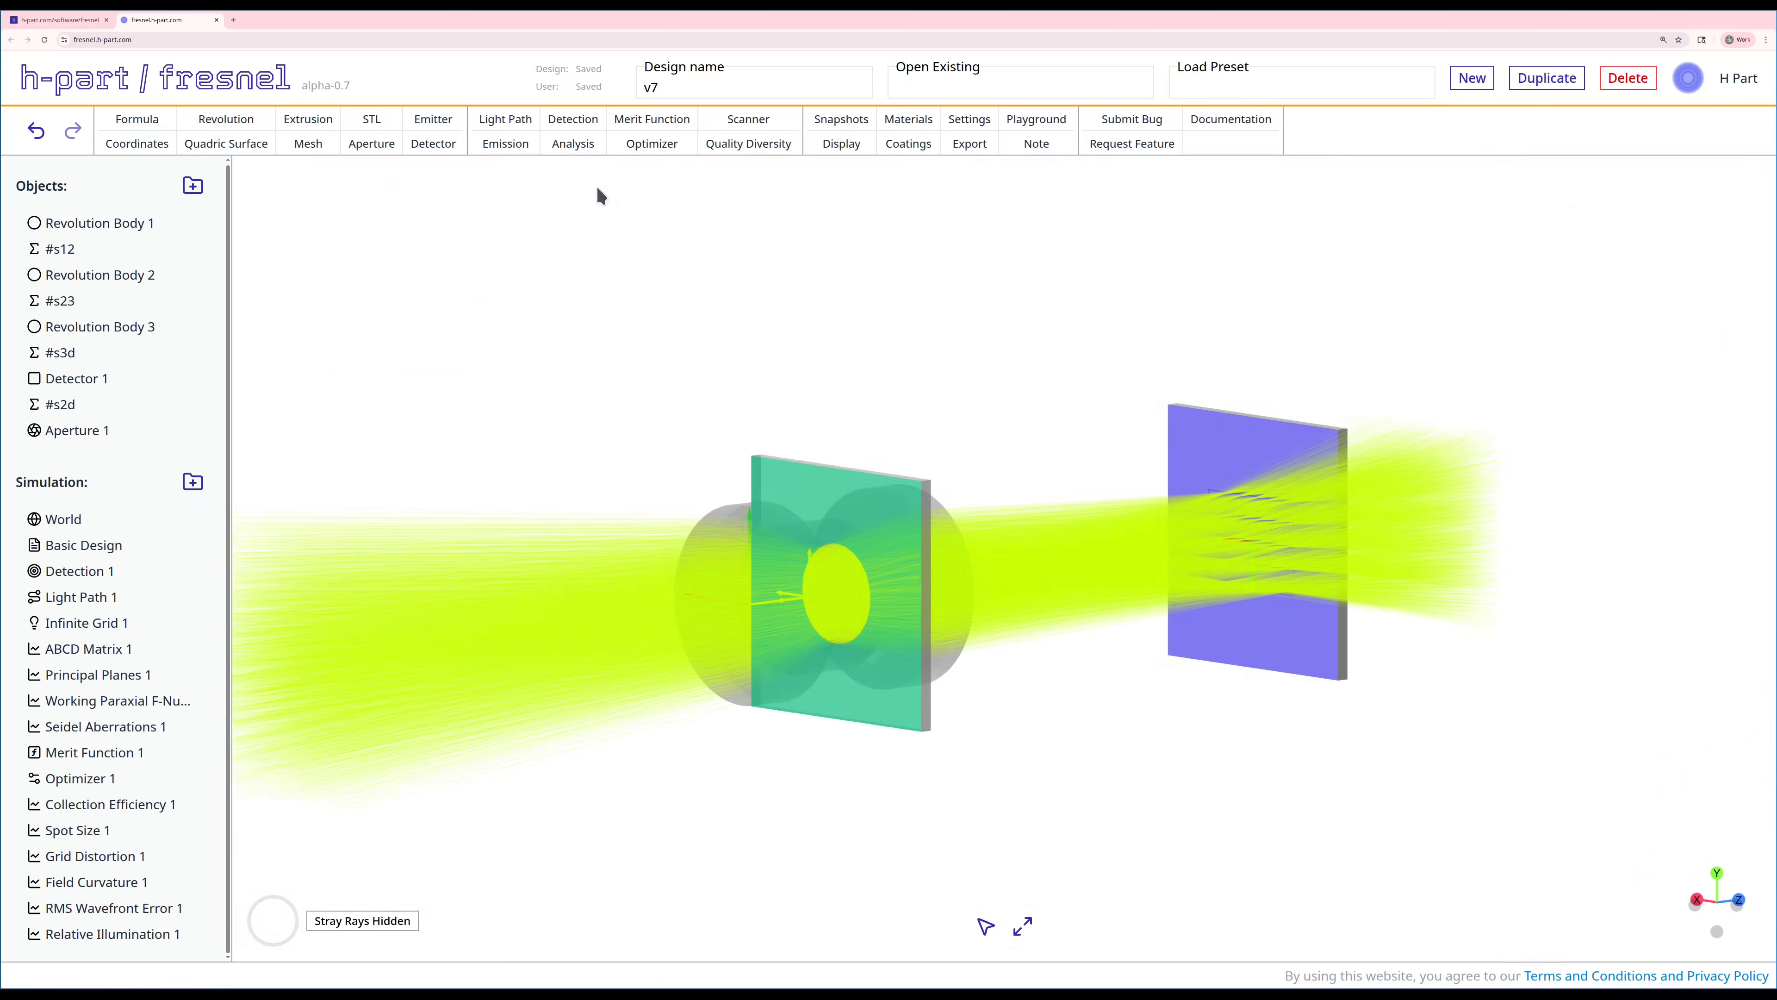
# Run the Relative Illumination 1 analysis and review its illumination chart over radius.
pyautogui.rightClick(120, 936)
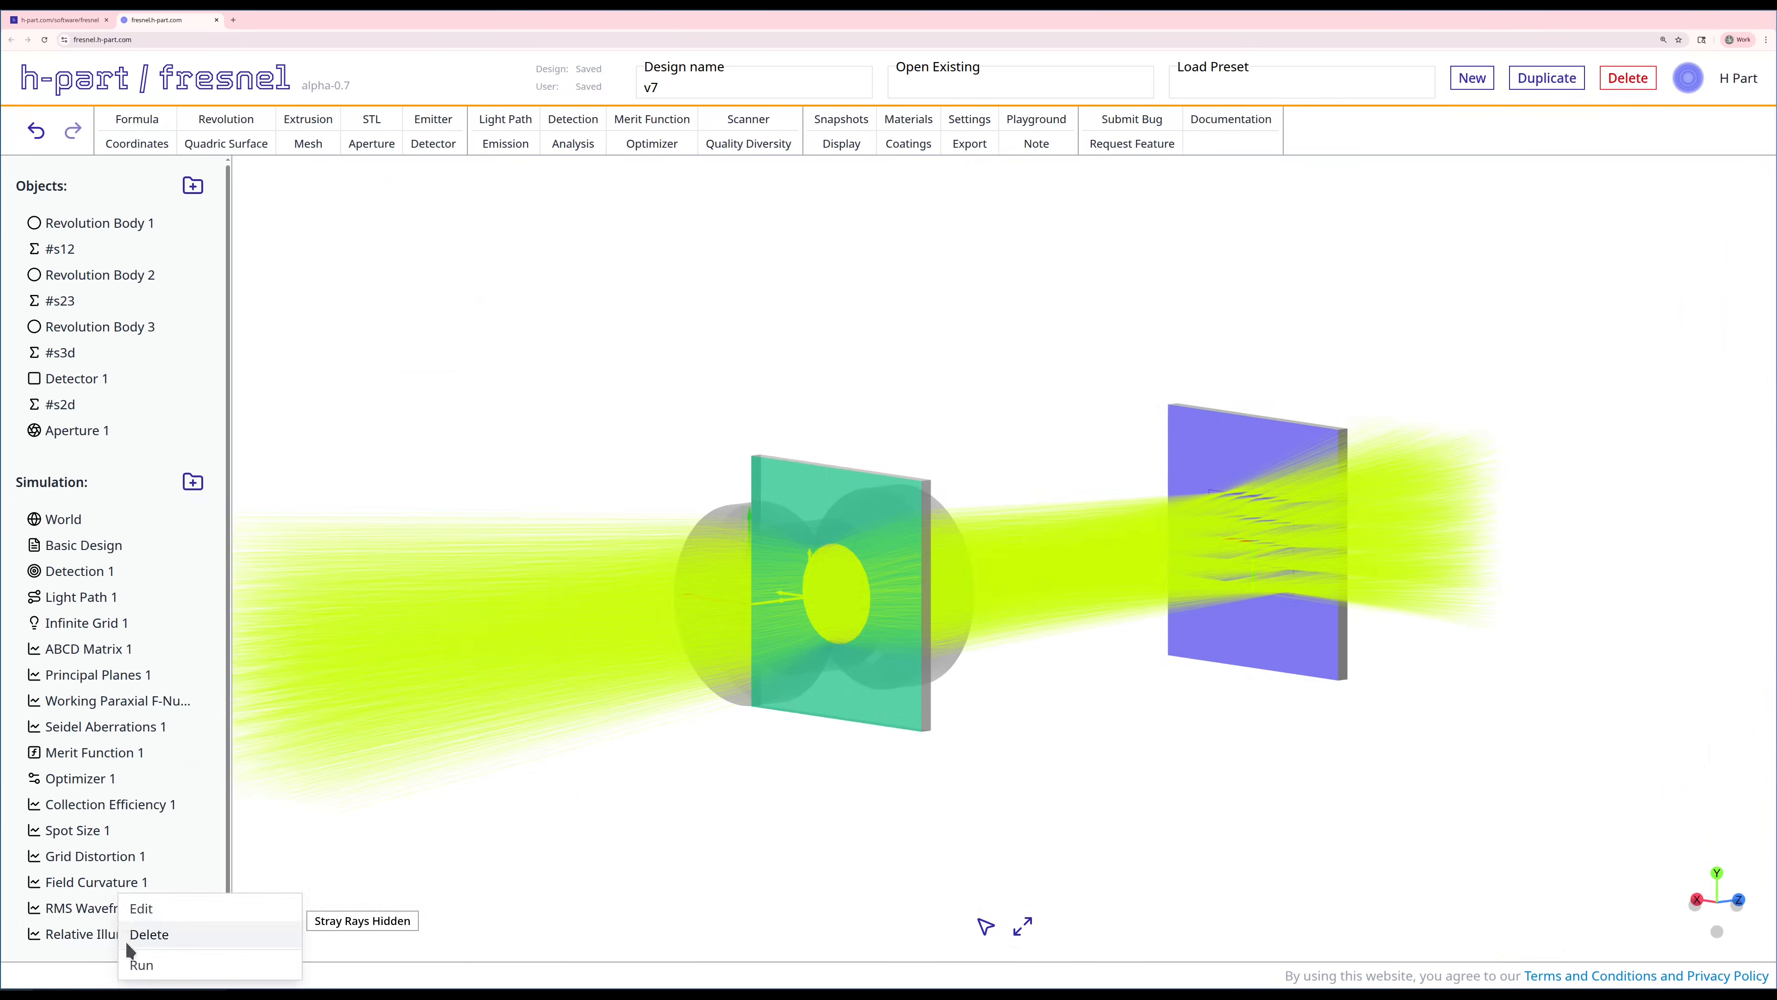
pyautogui.click(140, 966)
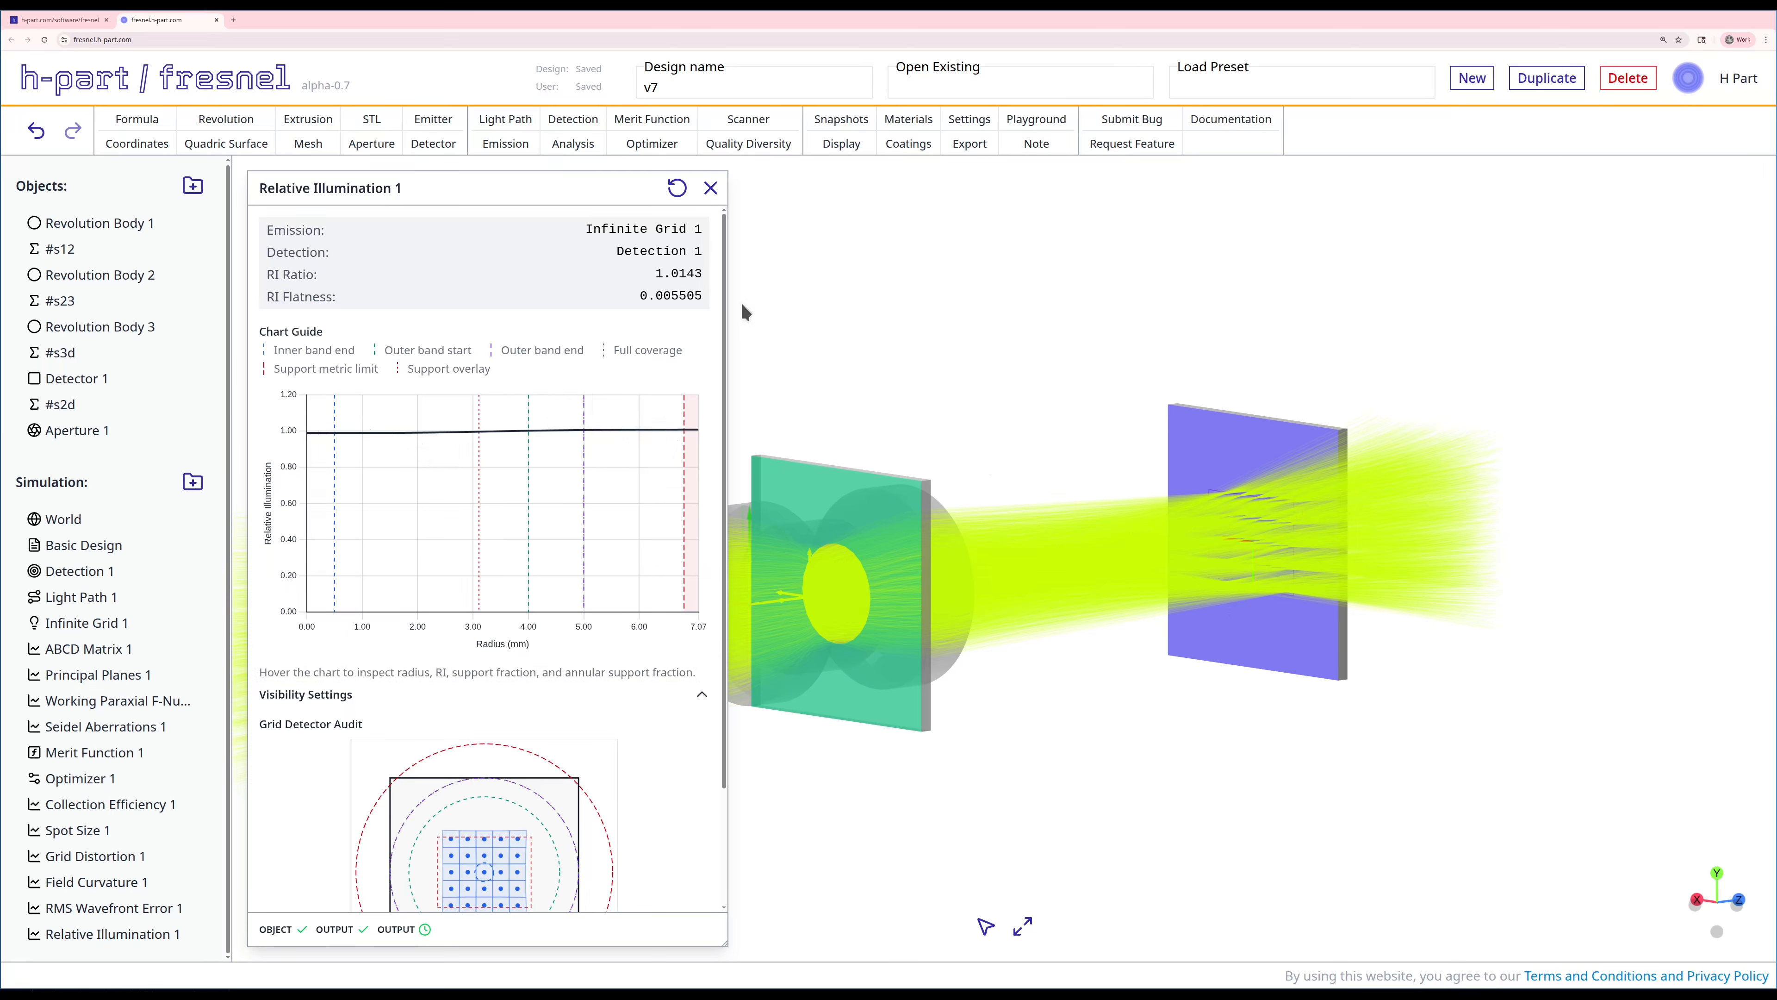
pyautogui.click(711, 188)
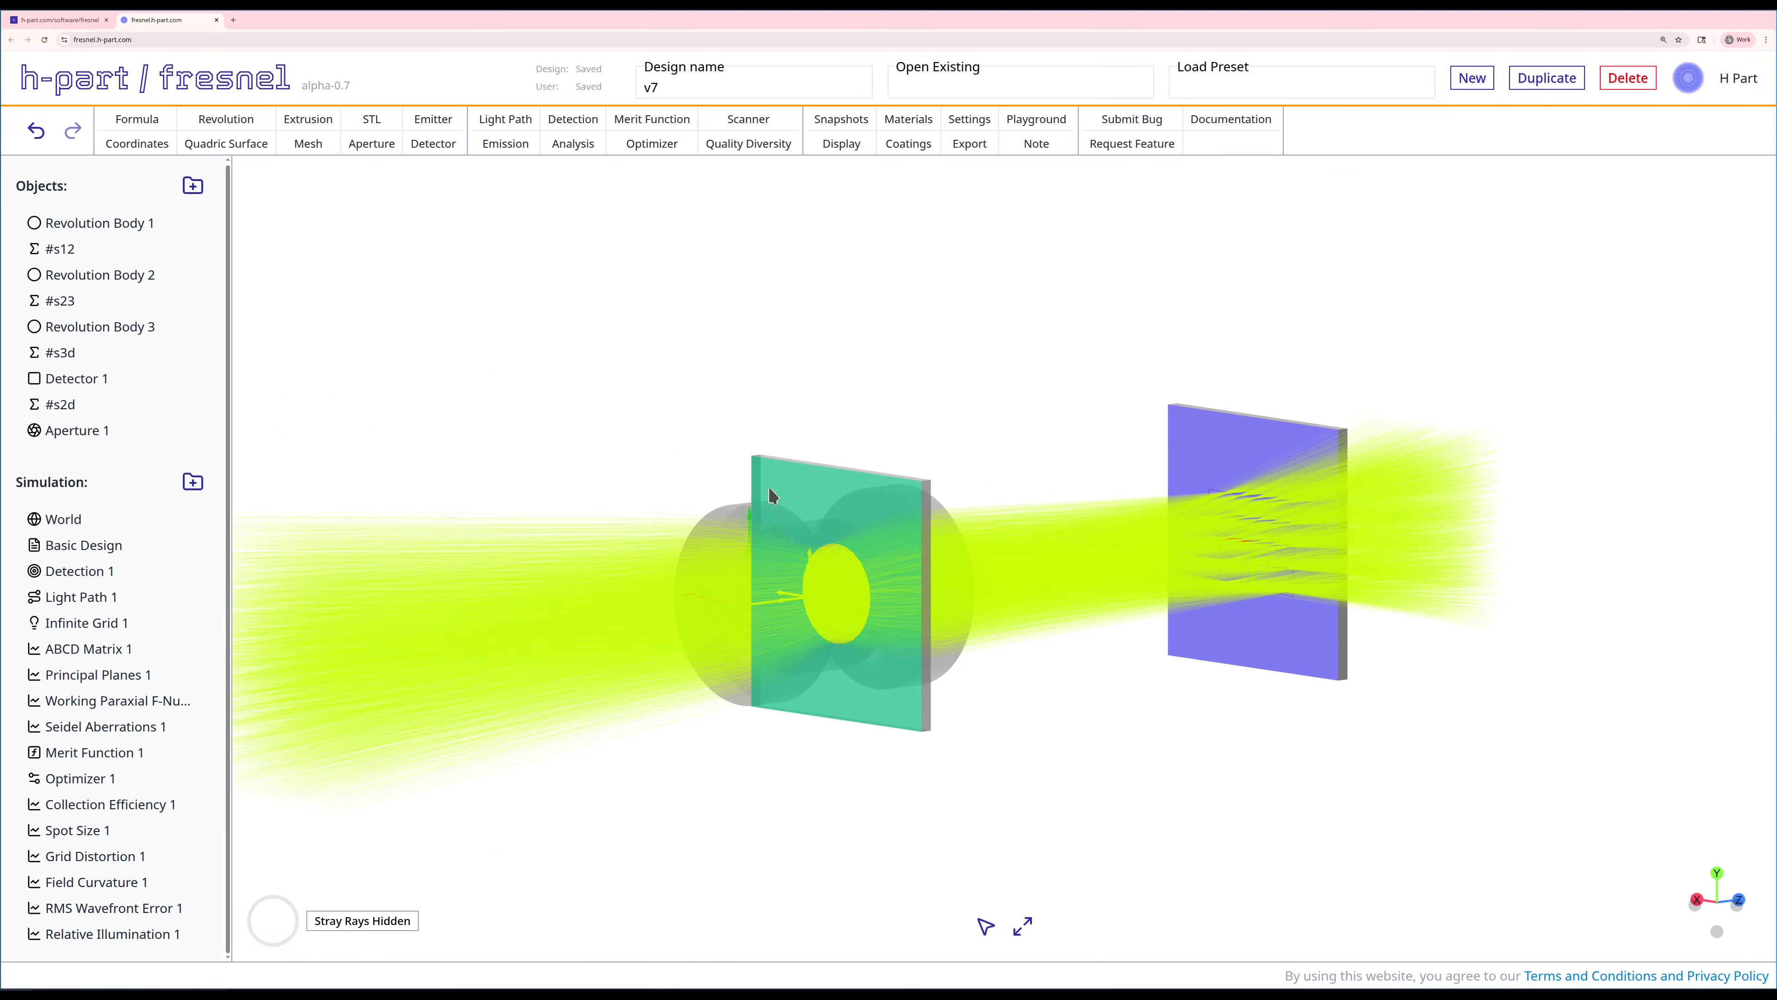
# Create Merit Function 2 with the Principal Planes 1 effective focal length as a merit term.
pyautogui.moveTo(1027, 520); pyautogui.dragTo(1055, 441)
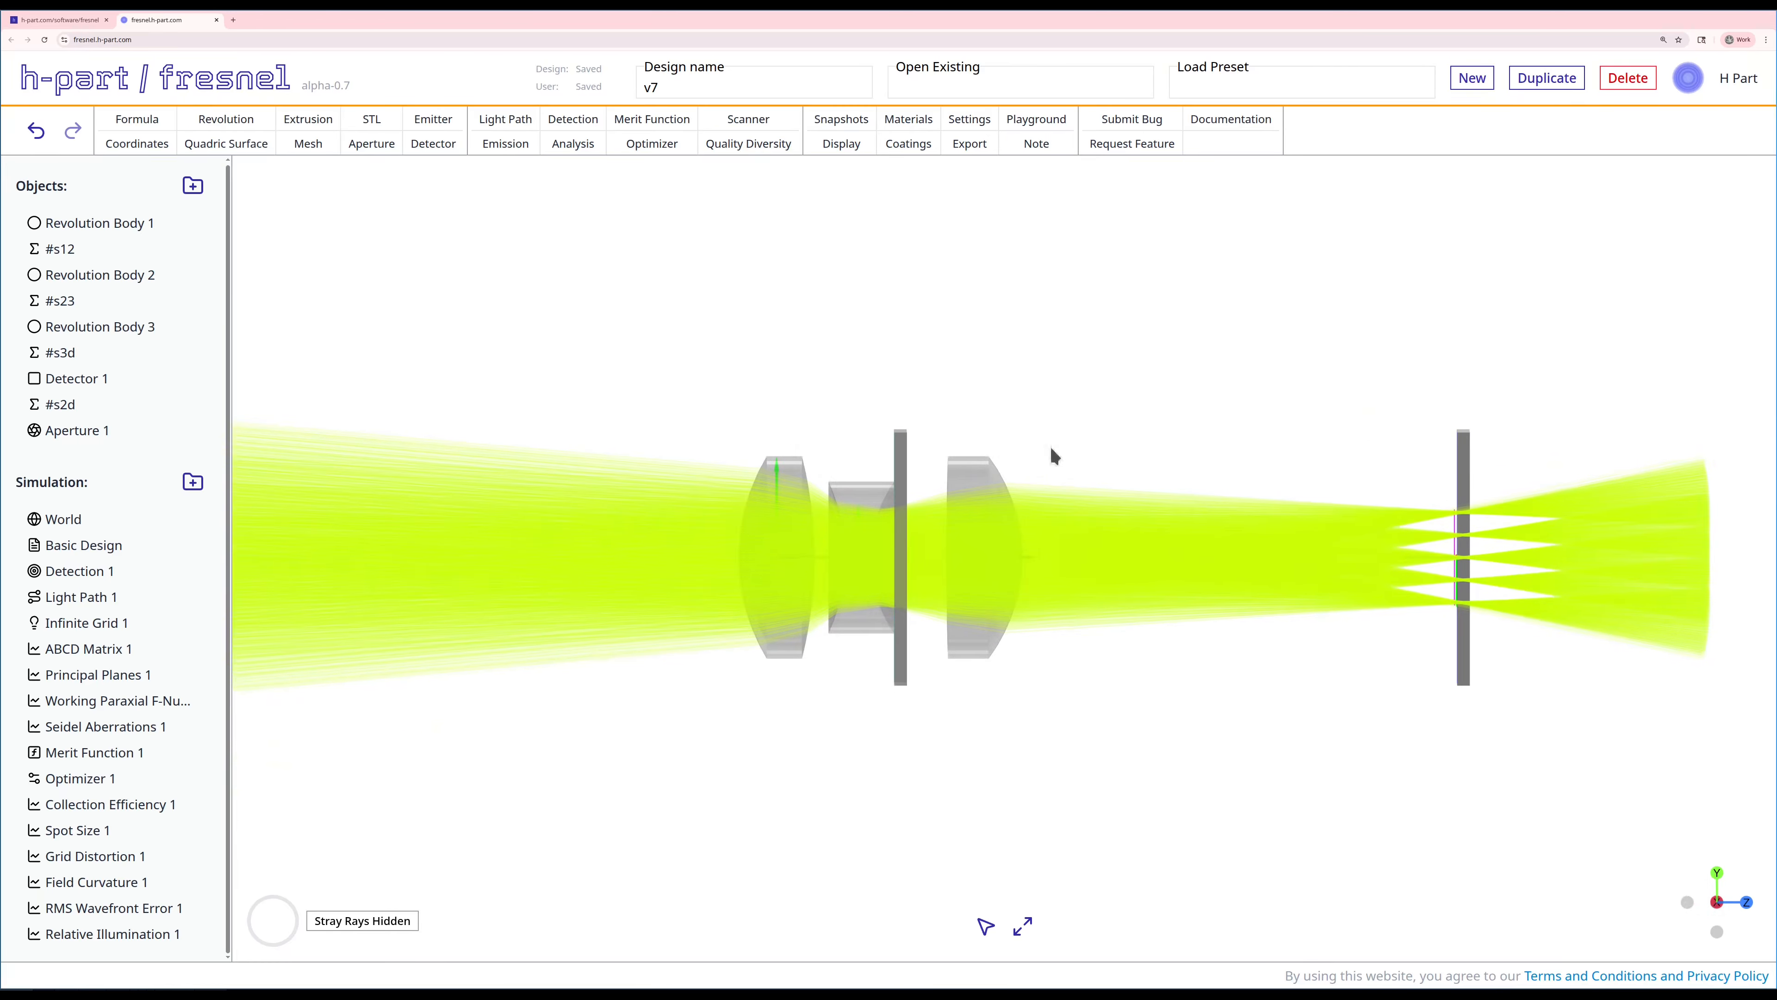
pyautogui.click(1022, 926)
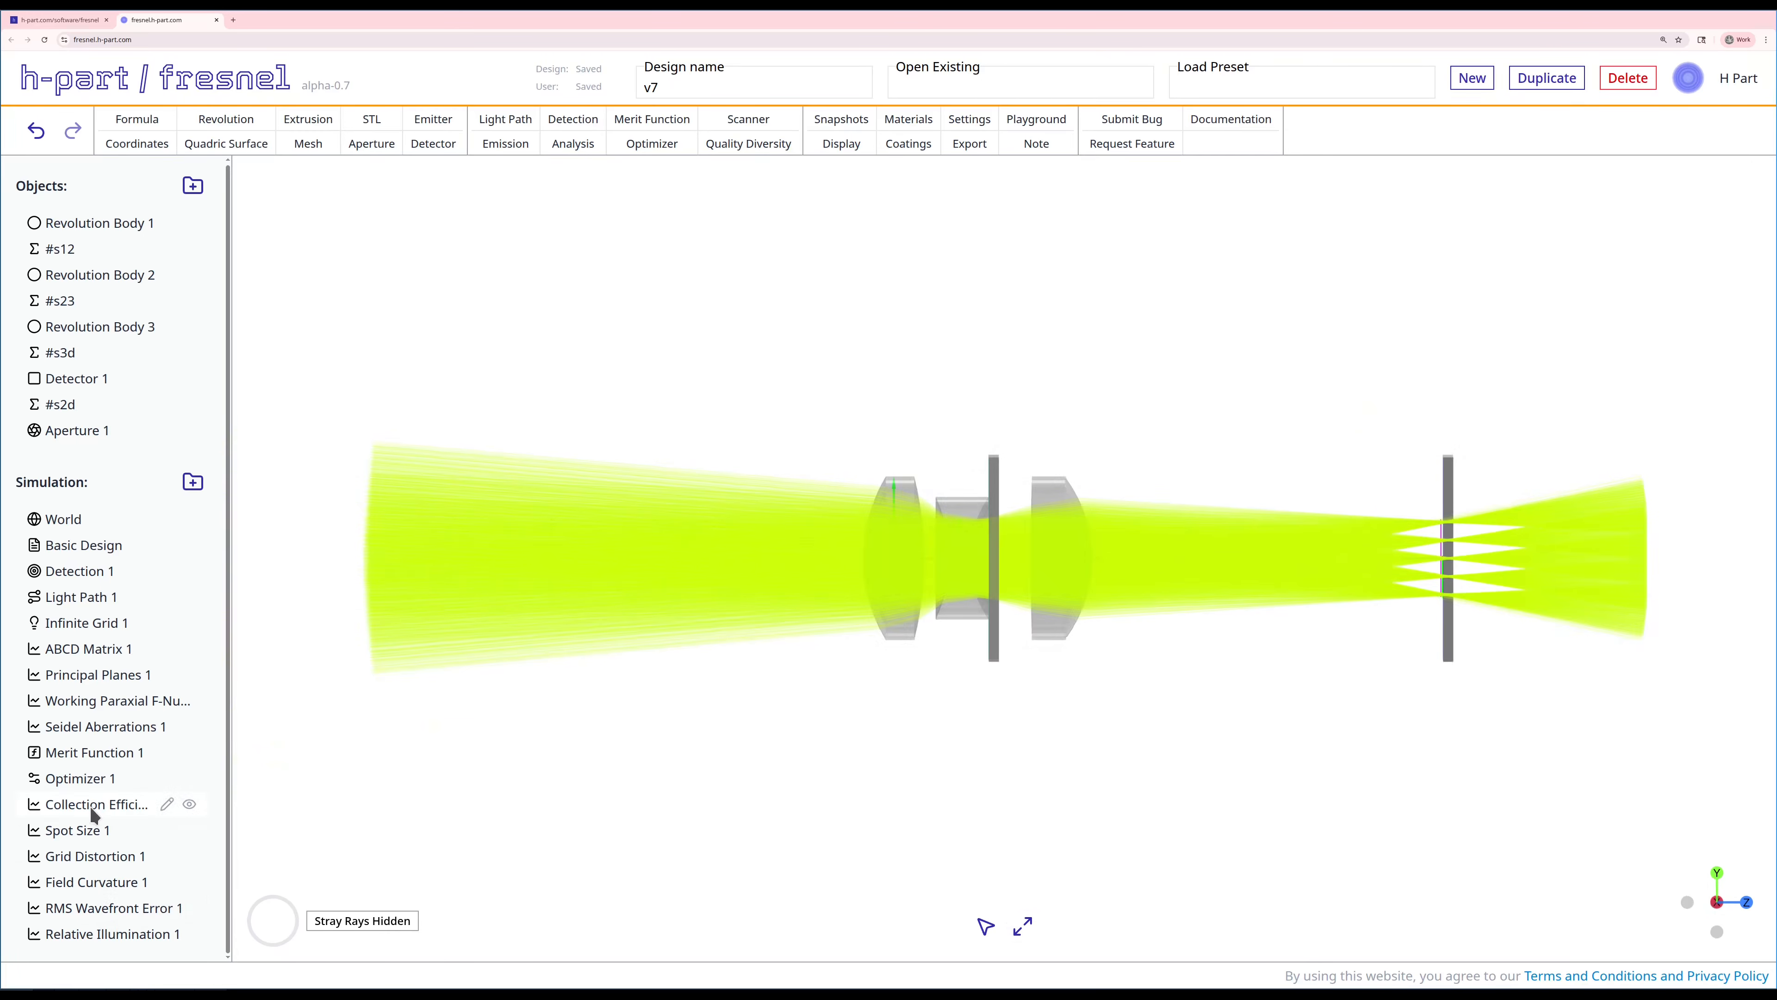
pyautogui.click(651, 120)
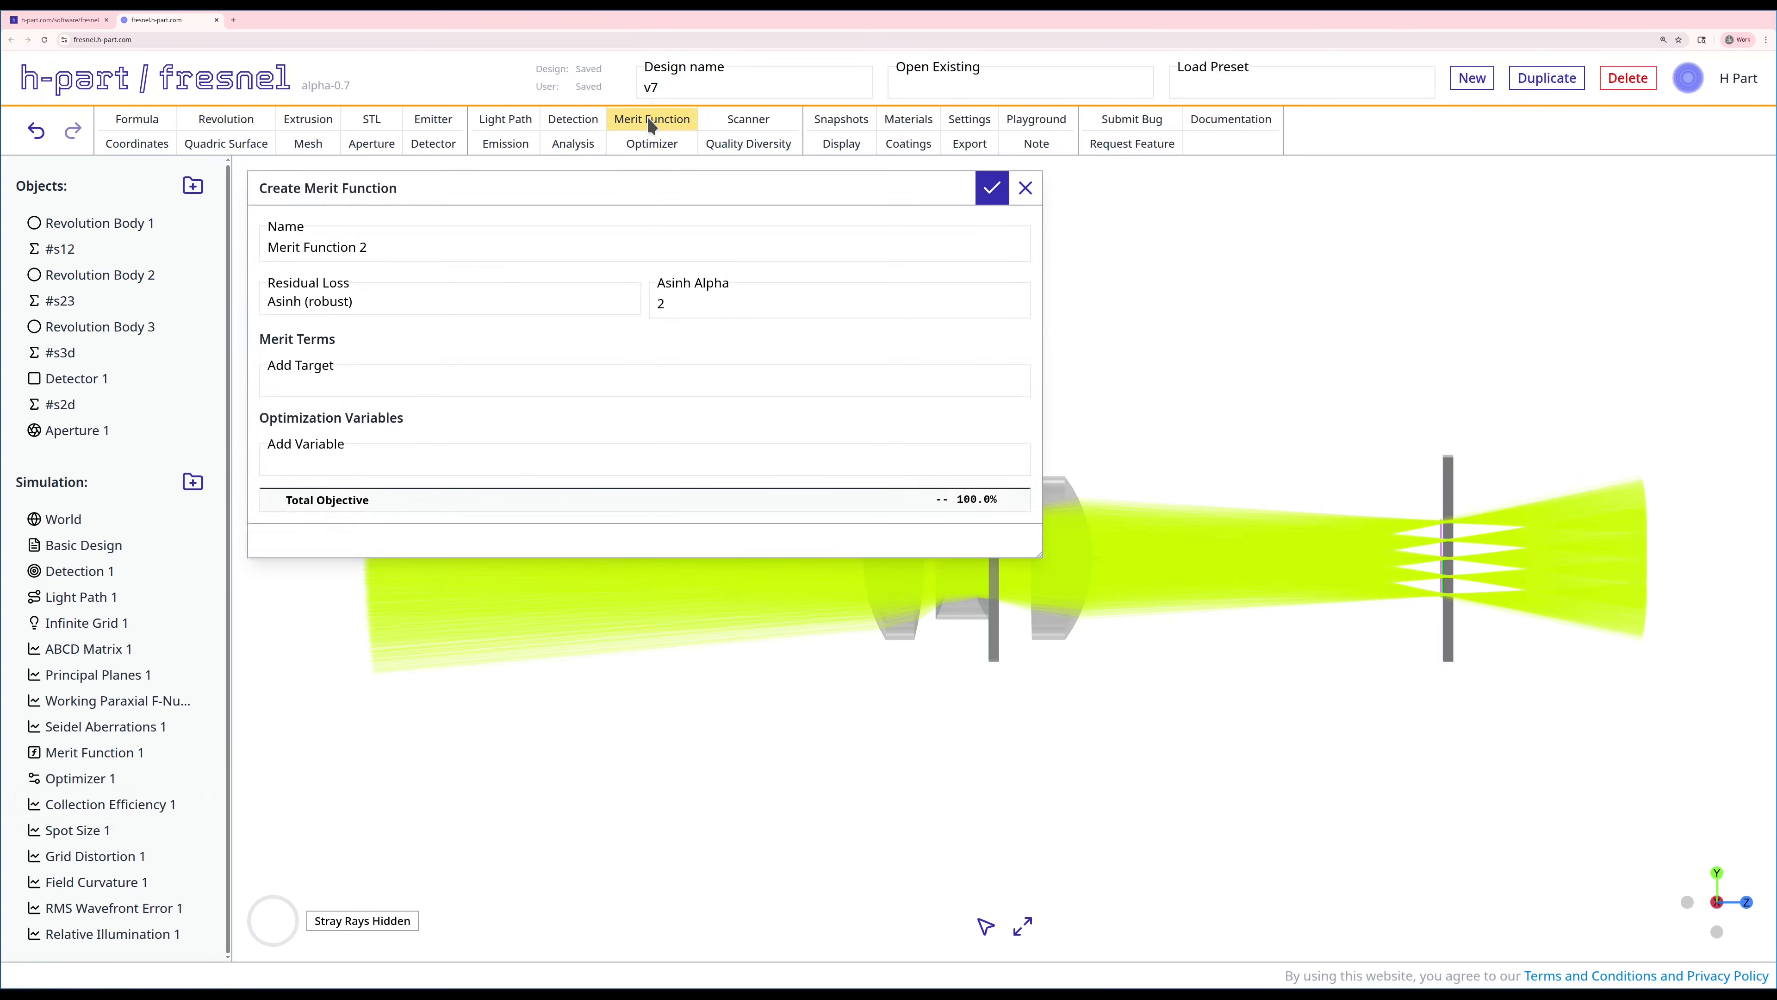
pyautogui.click(387, 380)
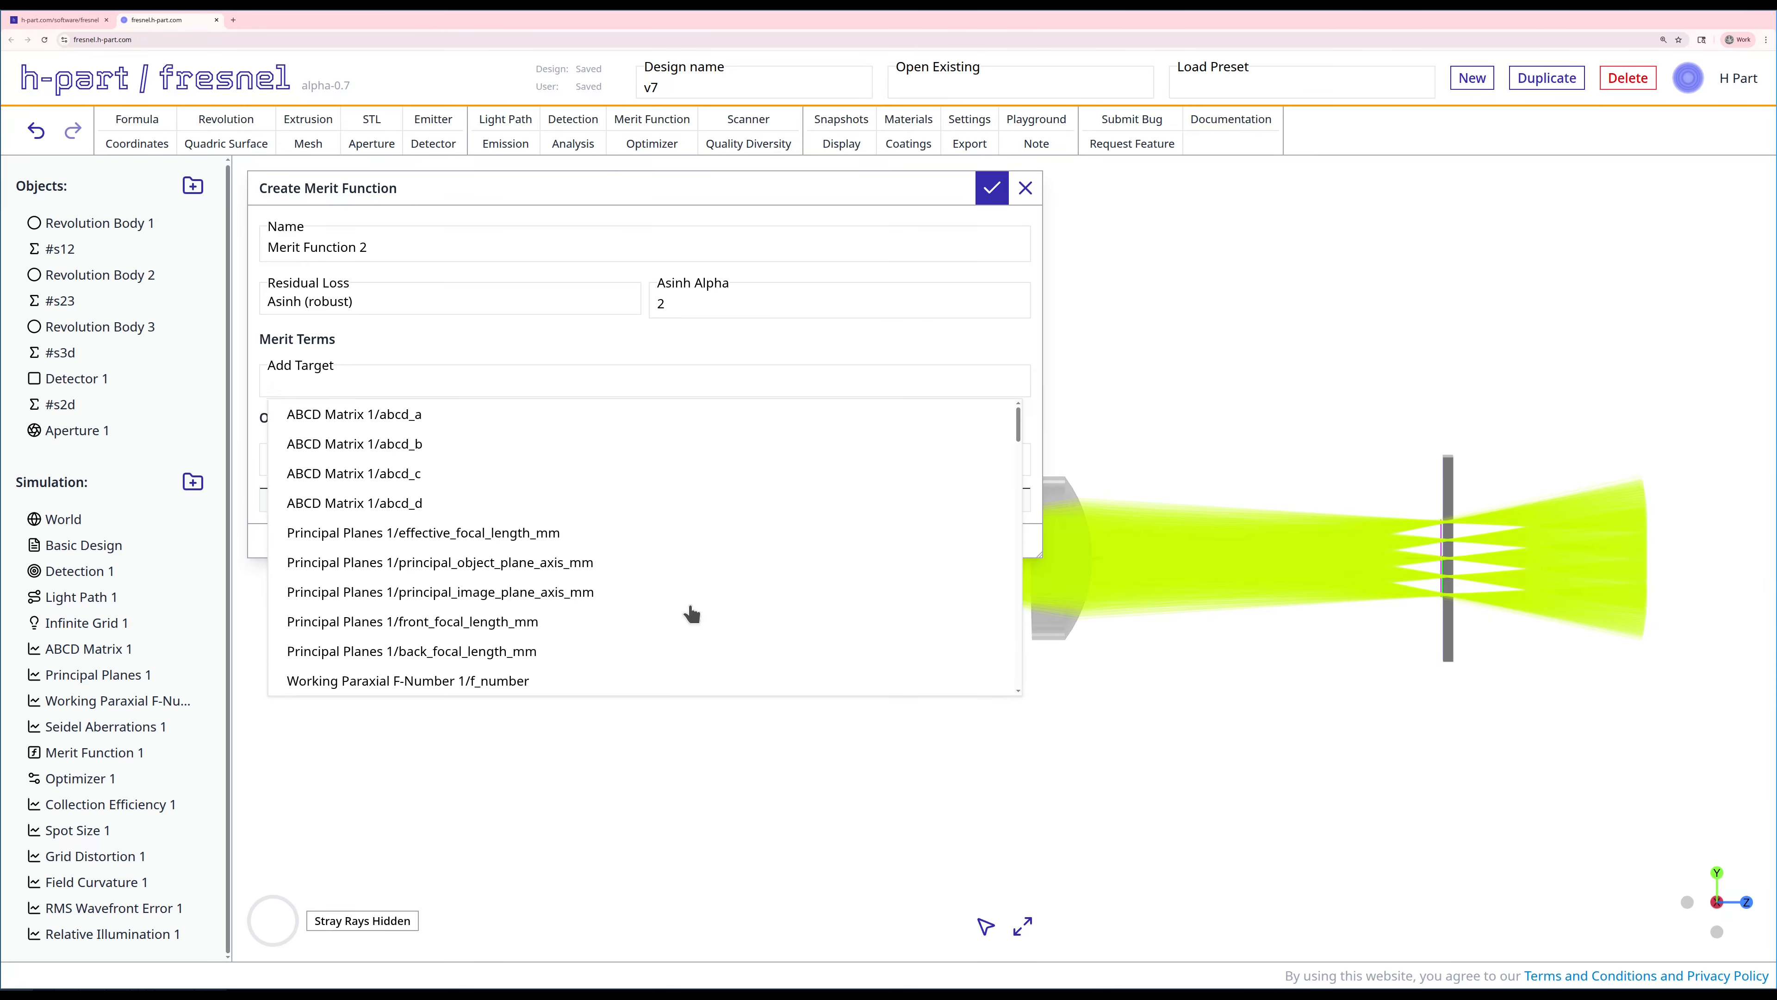
pyautogui.click(463, 534)
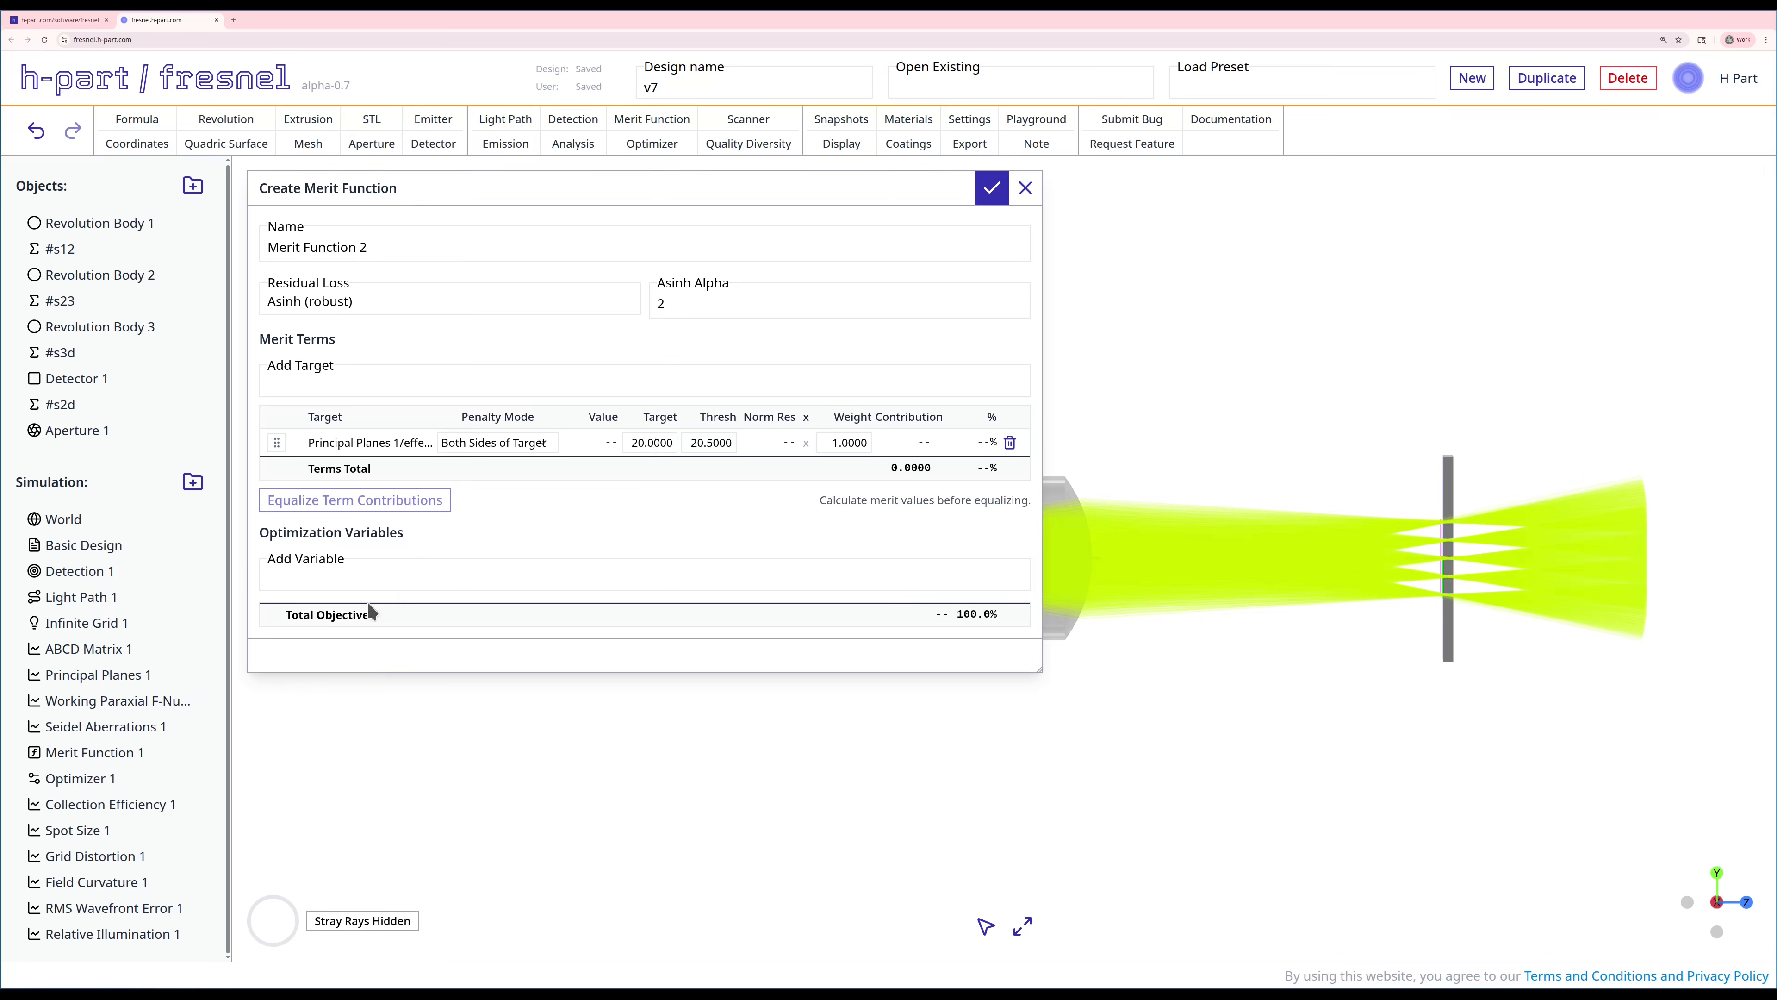
pyautogui.click(990, 190)
# Create the Image NA 1 numerical aperture analysis for Infinite Grid 1 on Detection 1 with stray rays filtered, and place it above Merit Function 2.
pyautogui.click(580, 143)
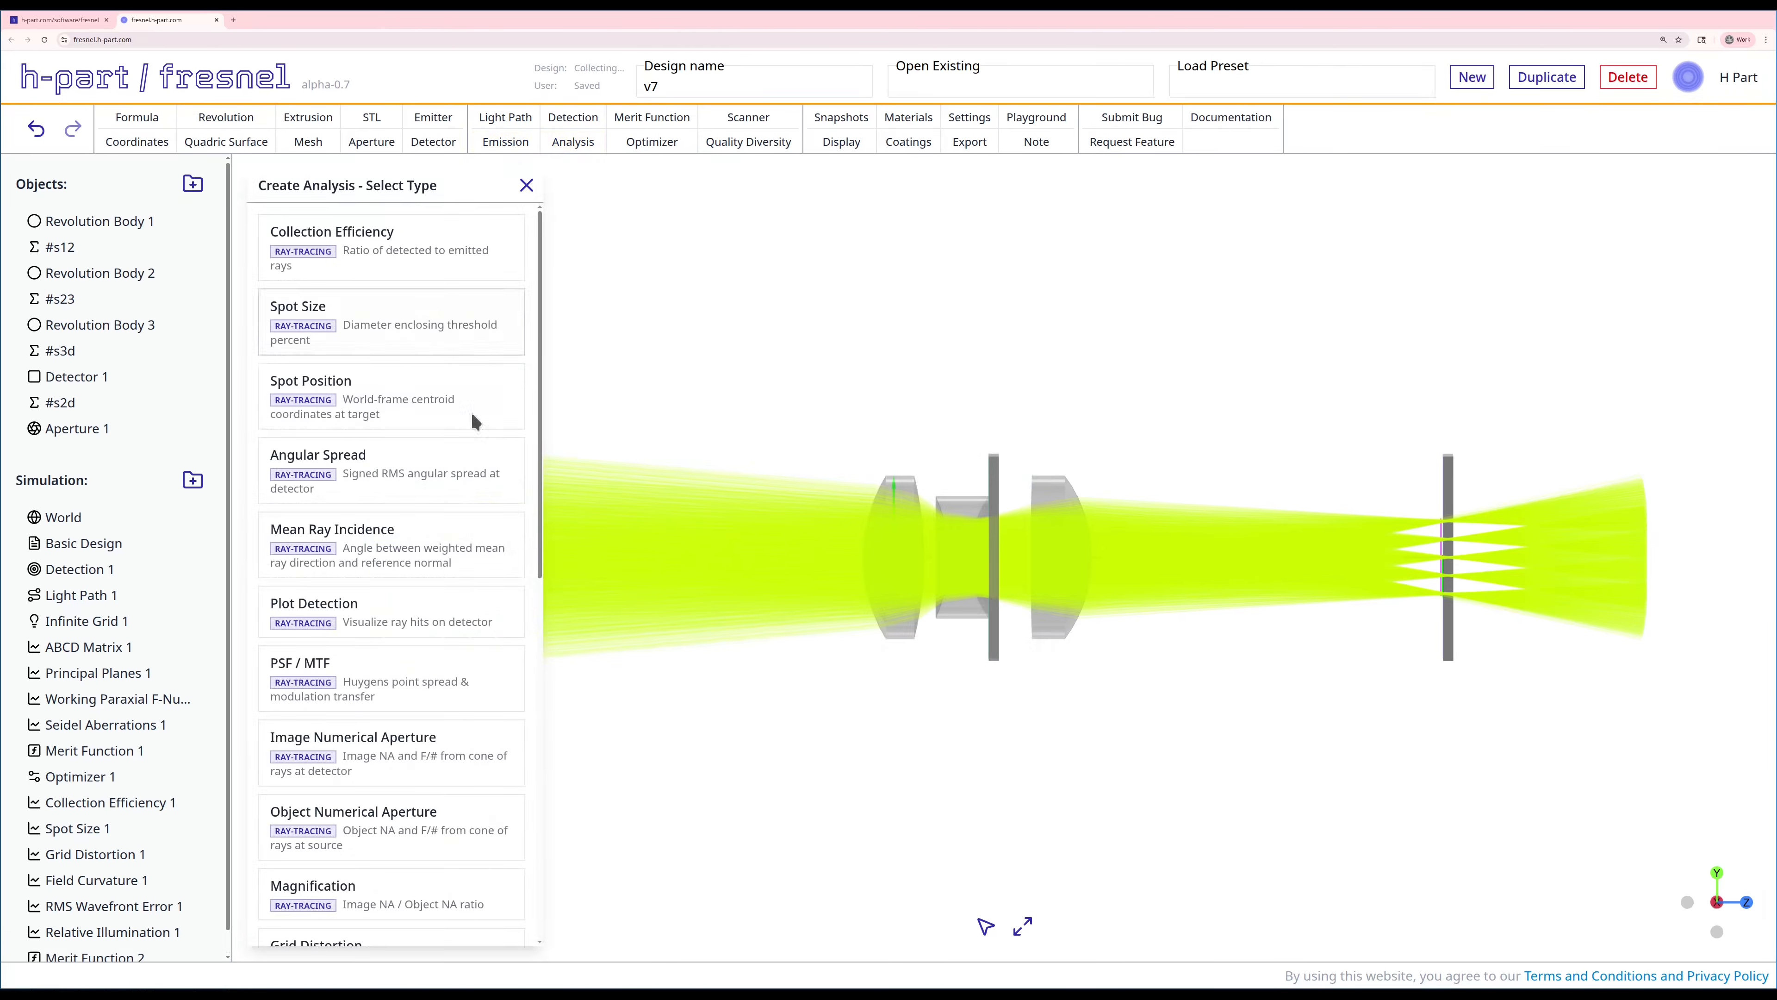
pyautogui.scroll(-3, 472, 504)
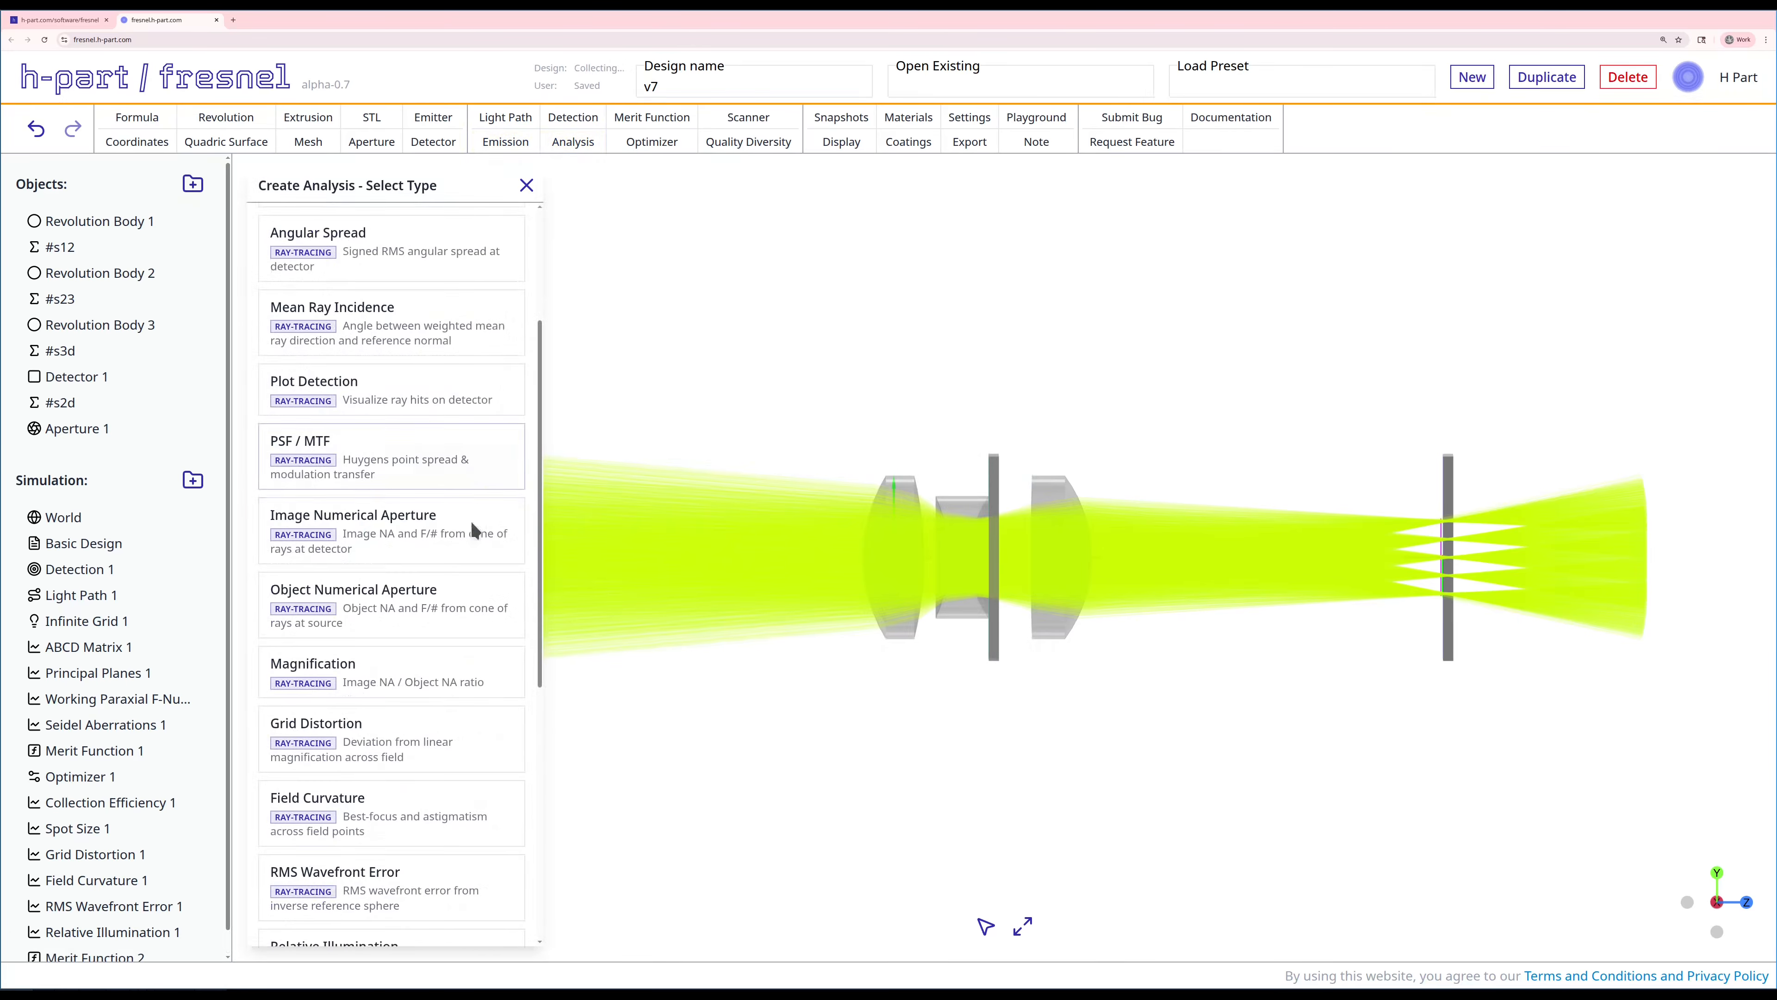
pyautogui.click(452, 547)
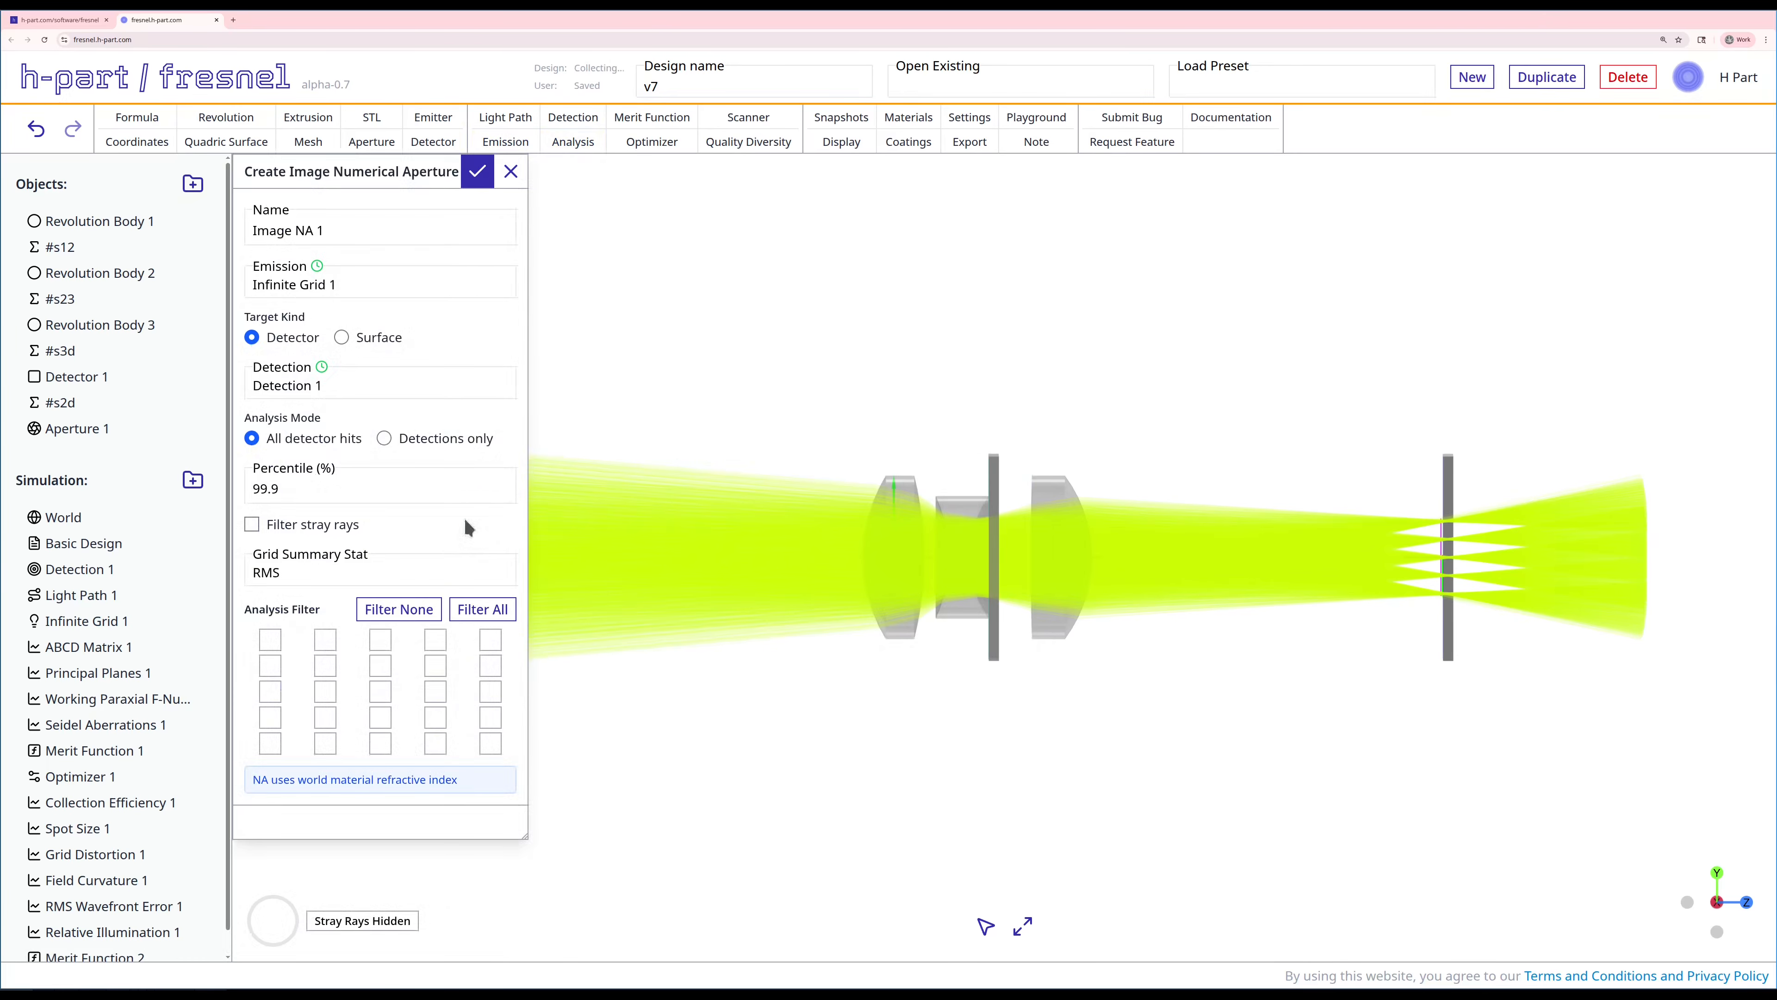
pyautogui.click(310, 529)
pyautogui.click(477, 172)
pyautogui.scroll(-1, 60, 798)
pyautogui.moveTo(63, 934); pyautogui.dragTo(67, 902)
# Run the Image NA 1 analysis and examine its F/# and the central grid cell's details.
pyautogui.rightClick(68, 910)
pyautogui.click(103, 962)
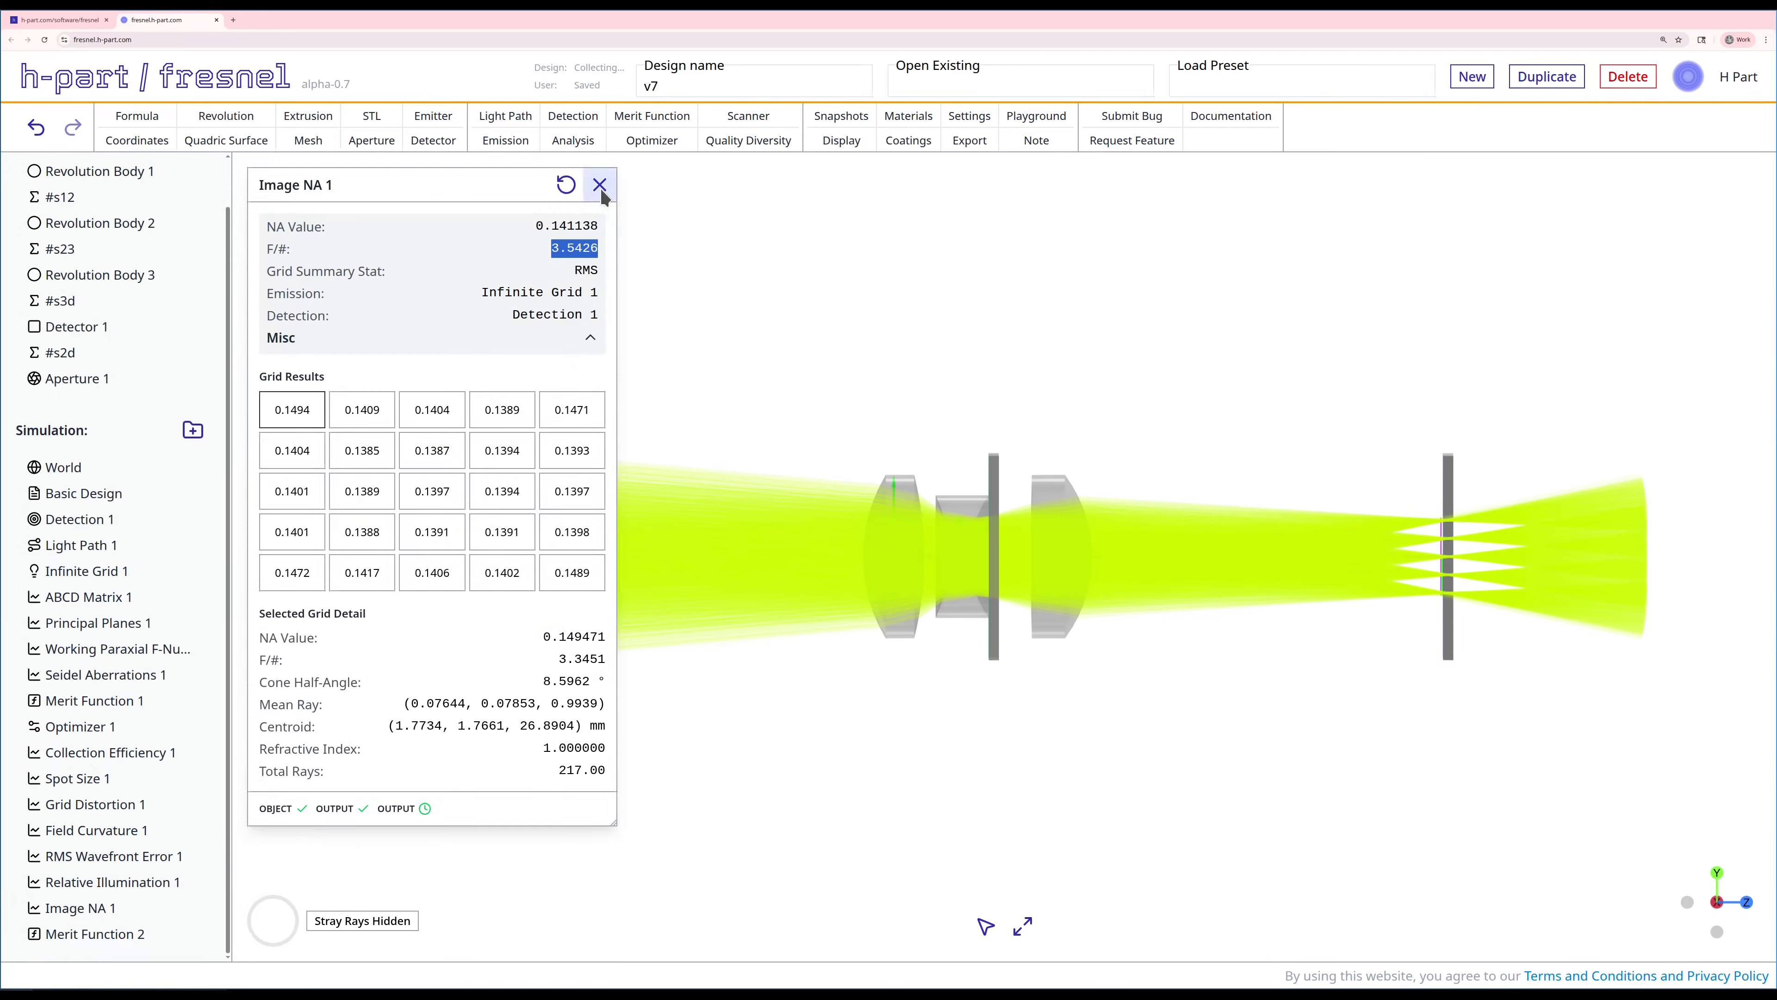
pyautogui.click(435, 492)
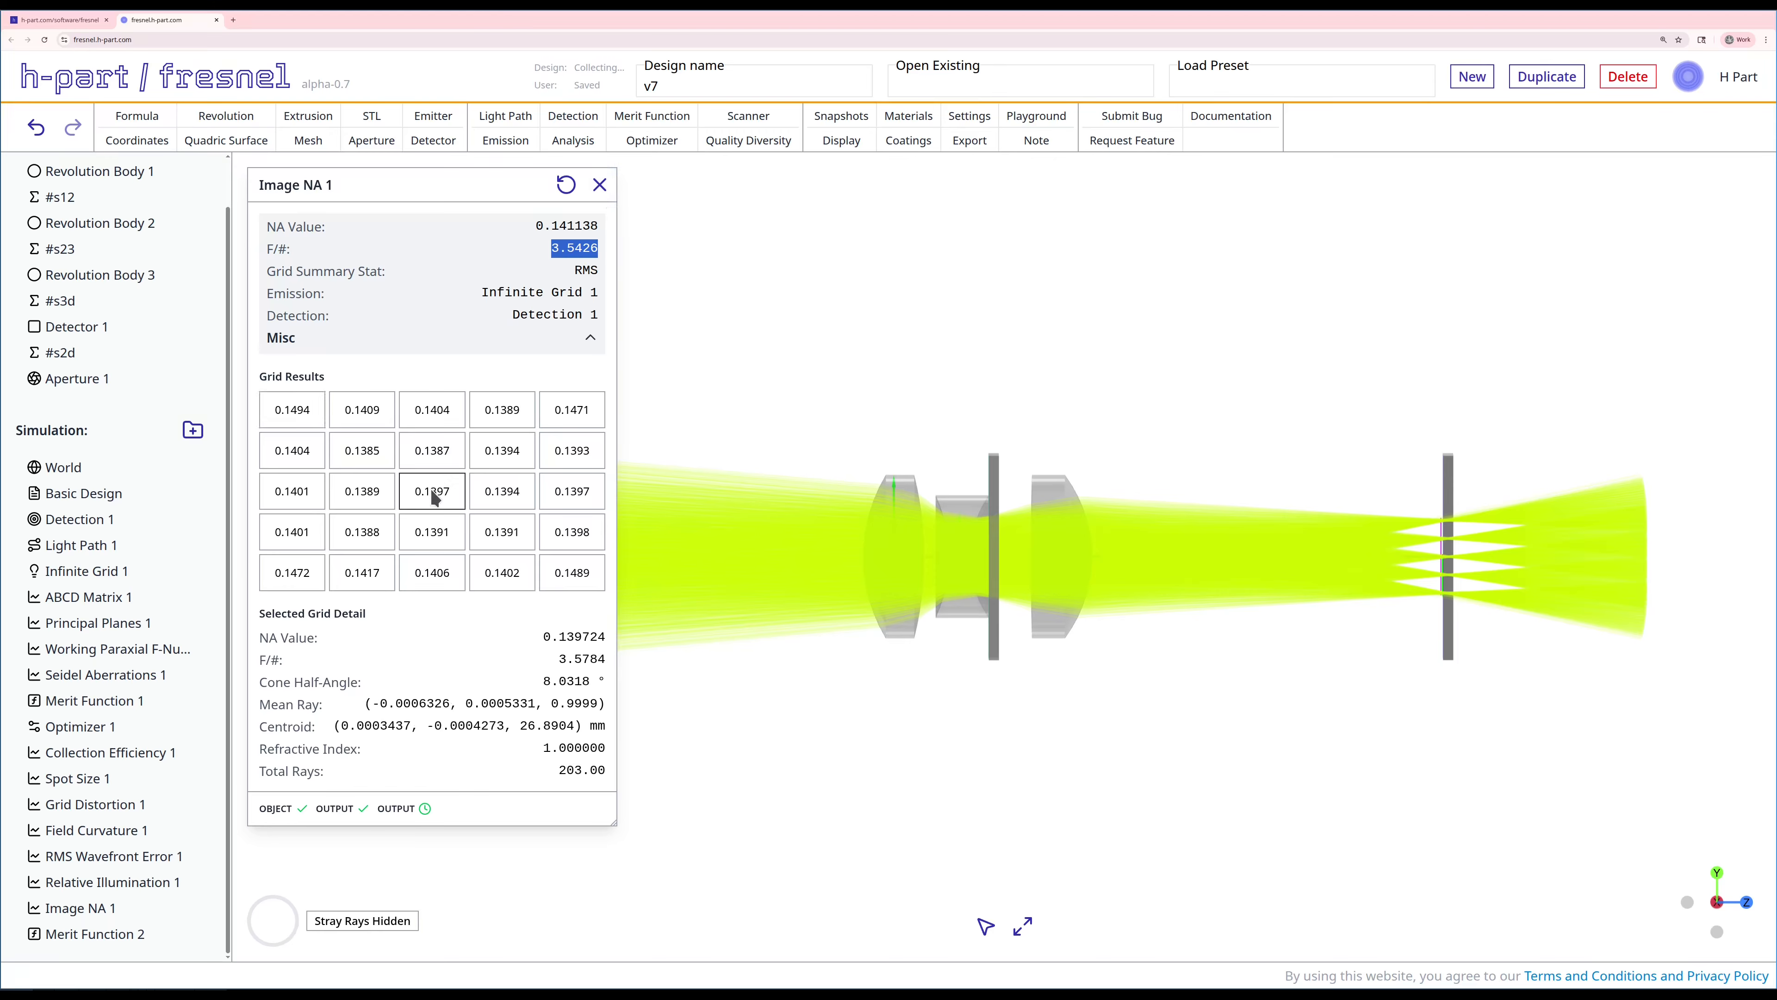
pyautogui.click(600, 187)
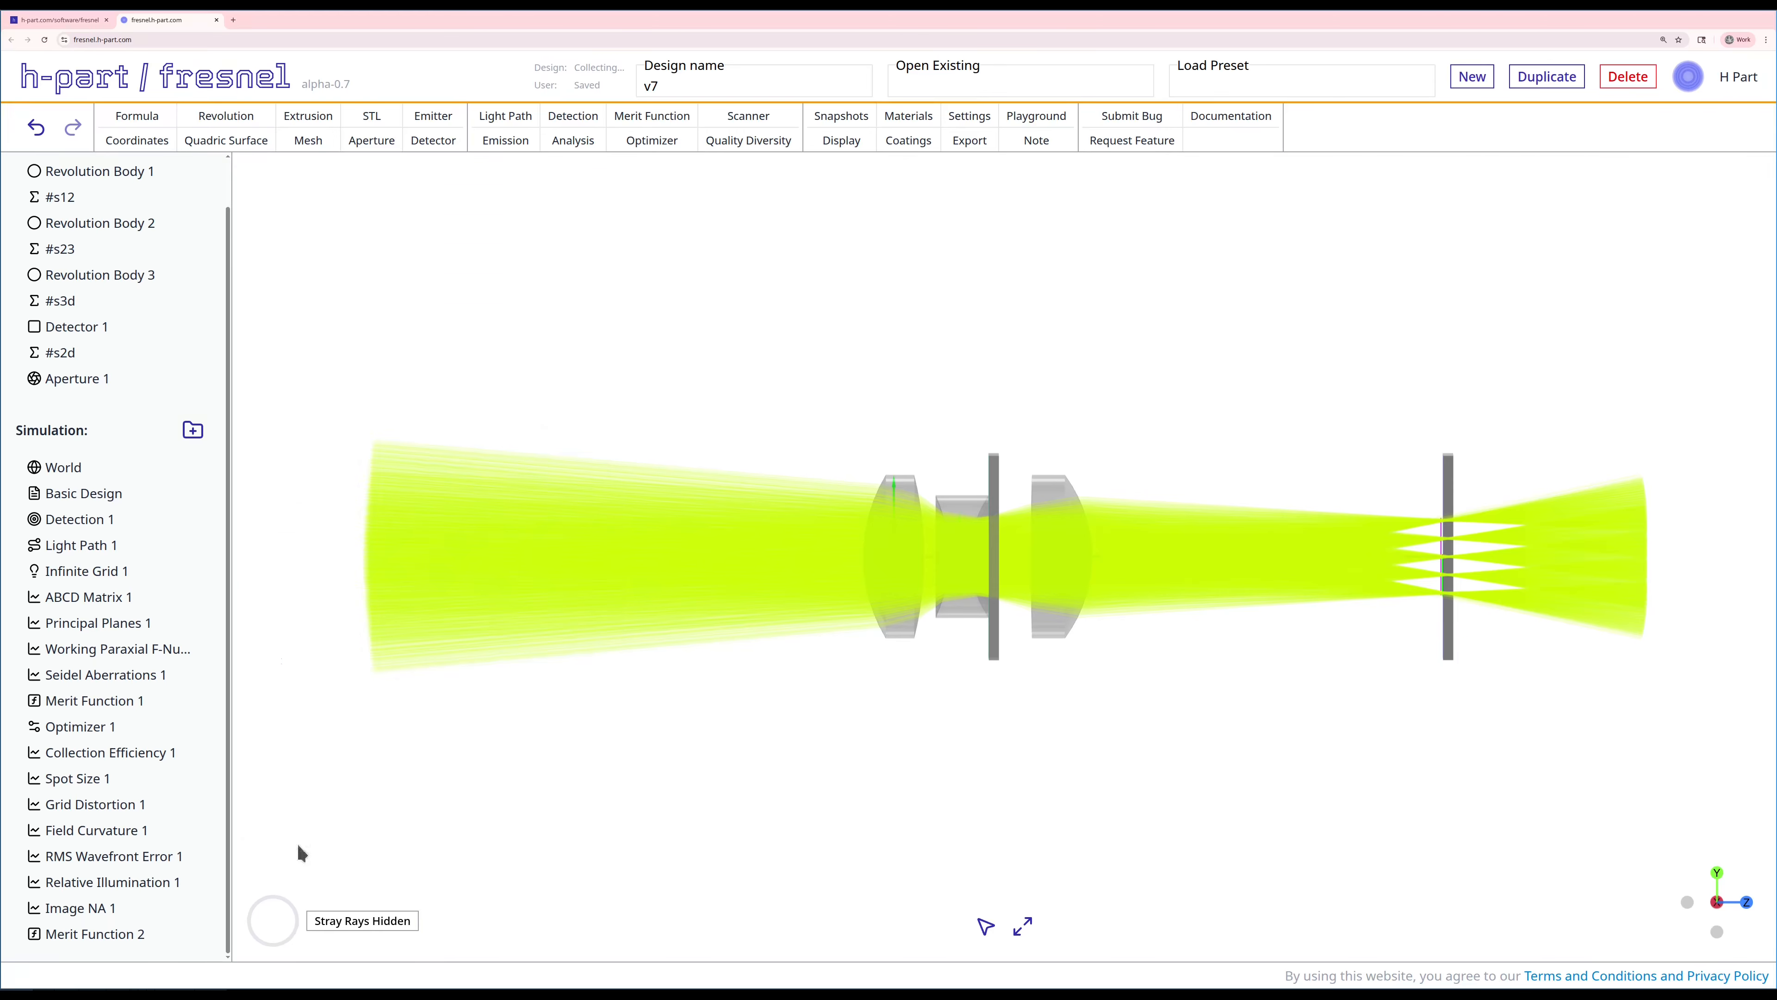
# Add Image NA 1/f_number as a merit term in Merit Function 2.
pyautogui.rightClick(114, 905)
pyautogui.click(132, 908)
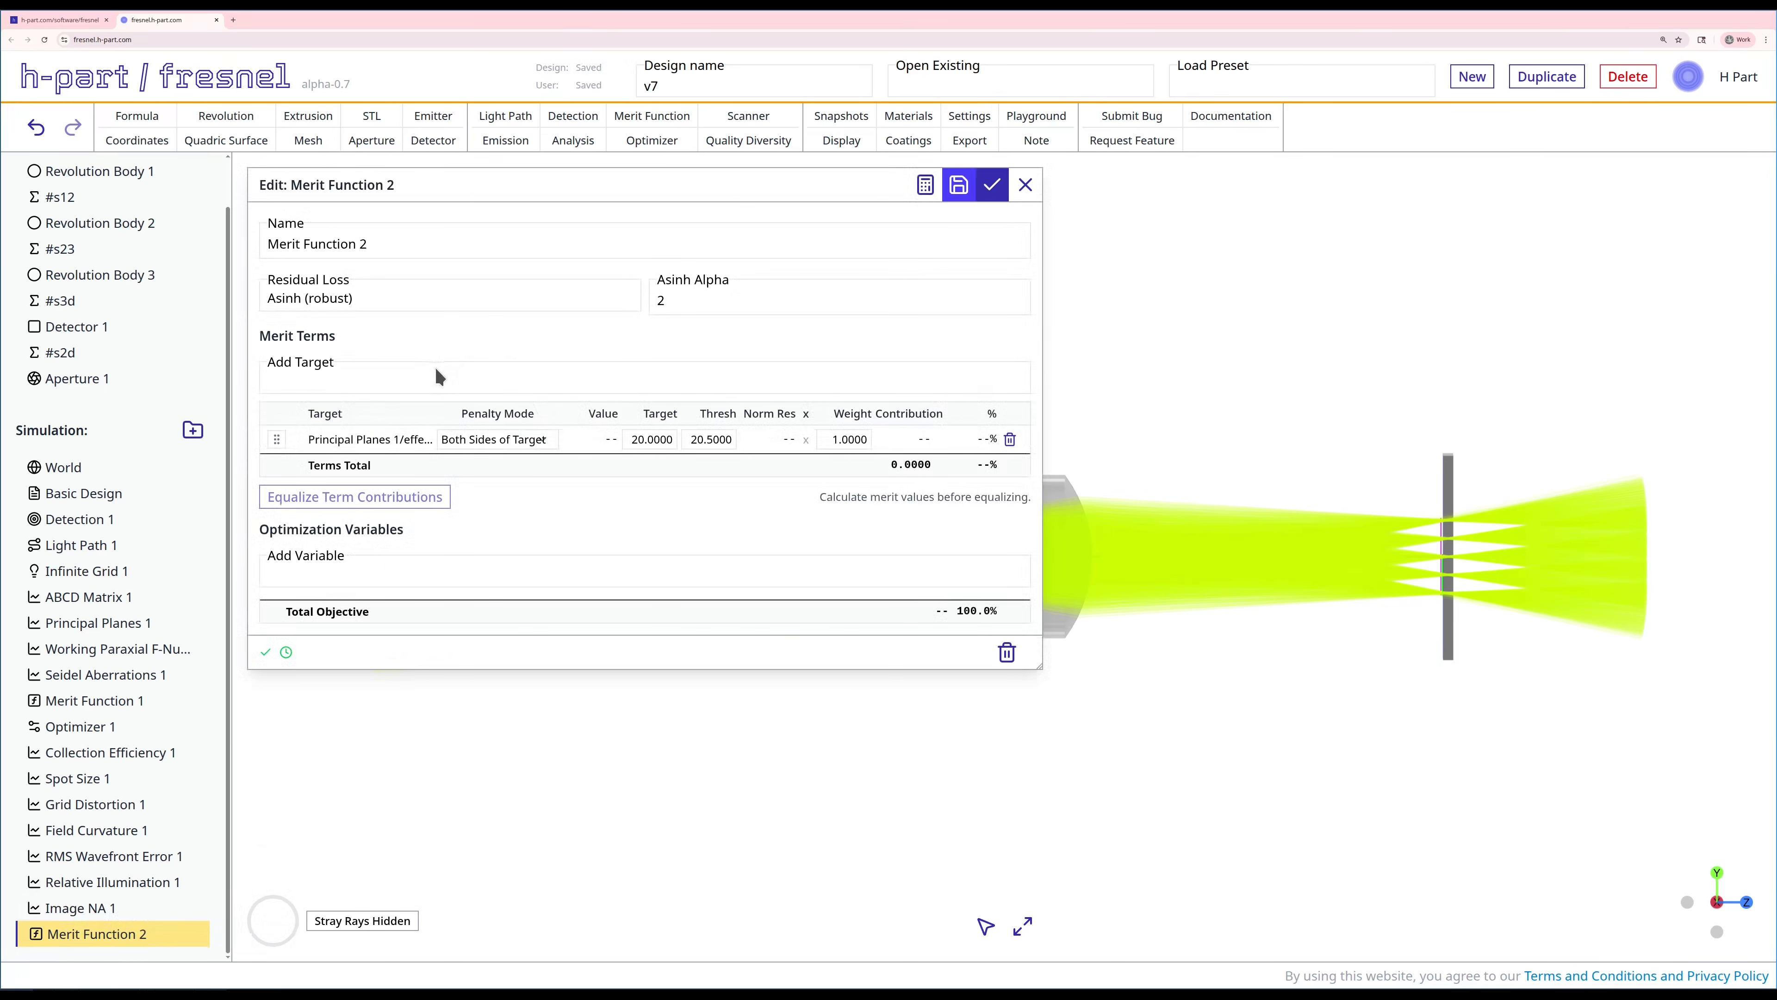
pyautogui.click(433, 381)
pyautogui.write('iamge')
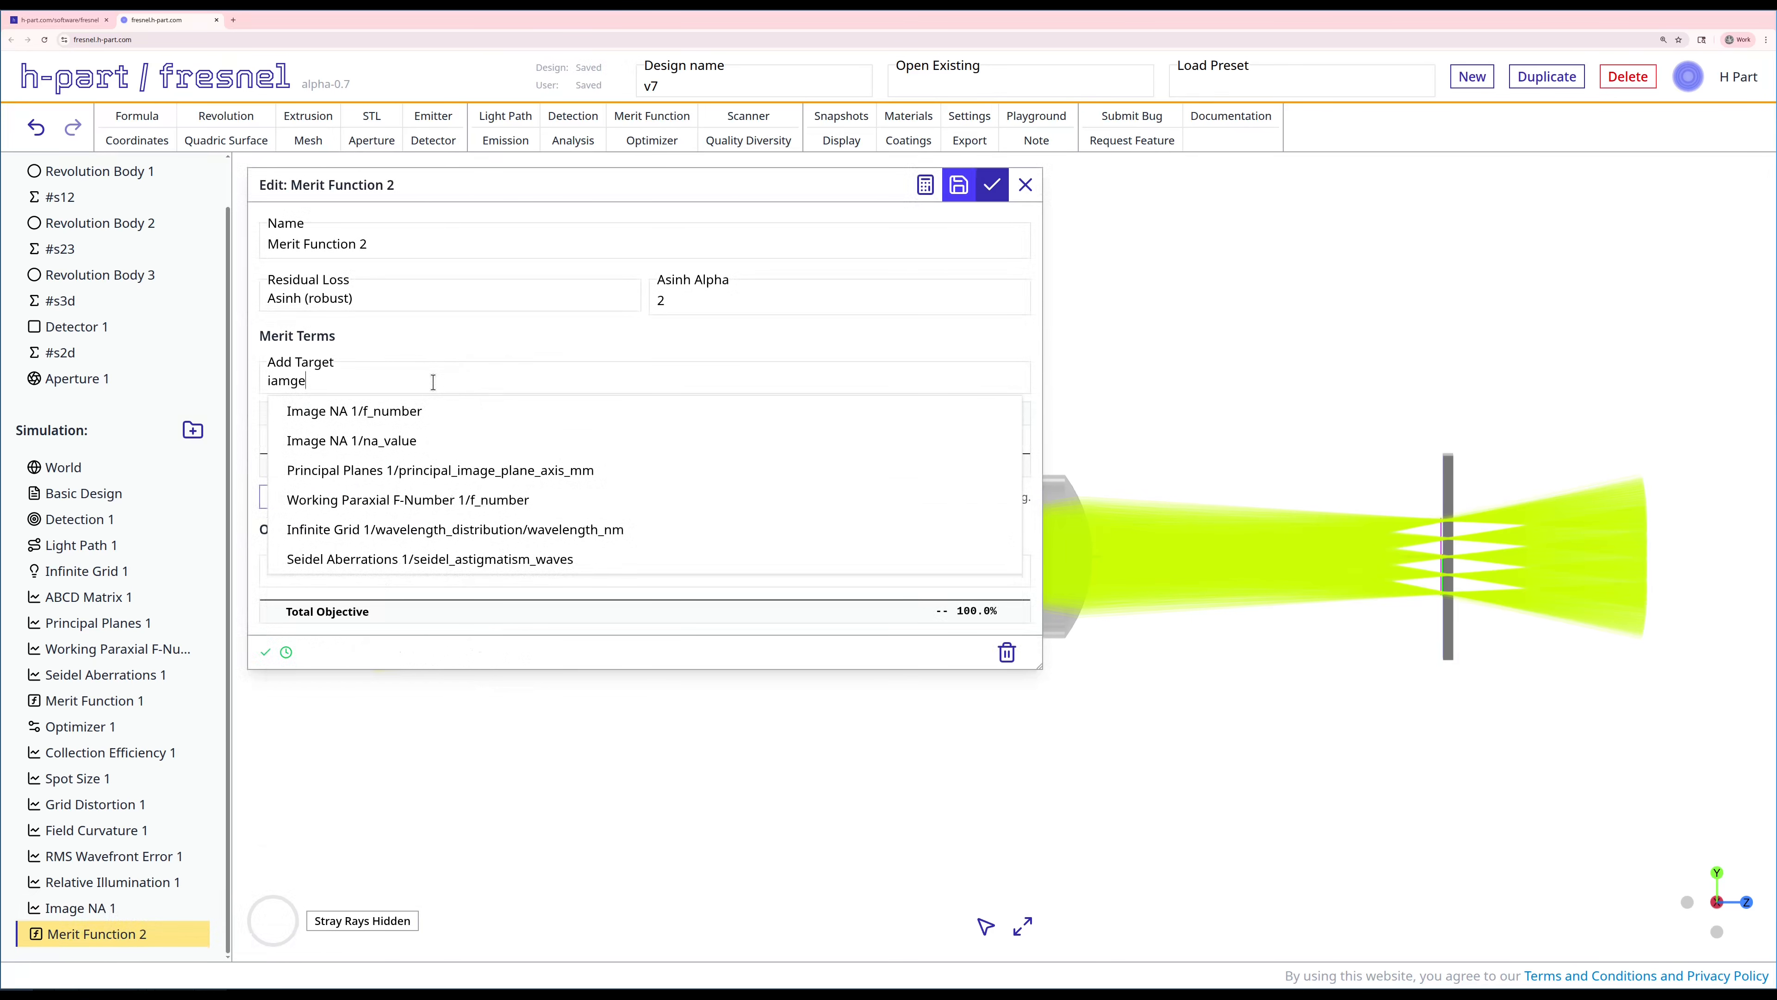
pyautogui.click(406, 414)
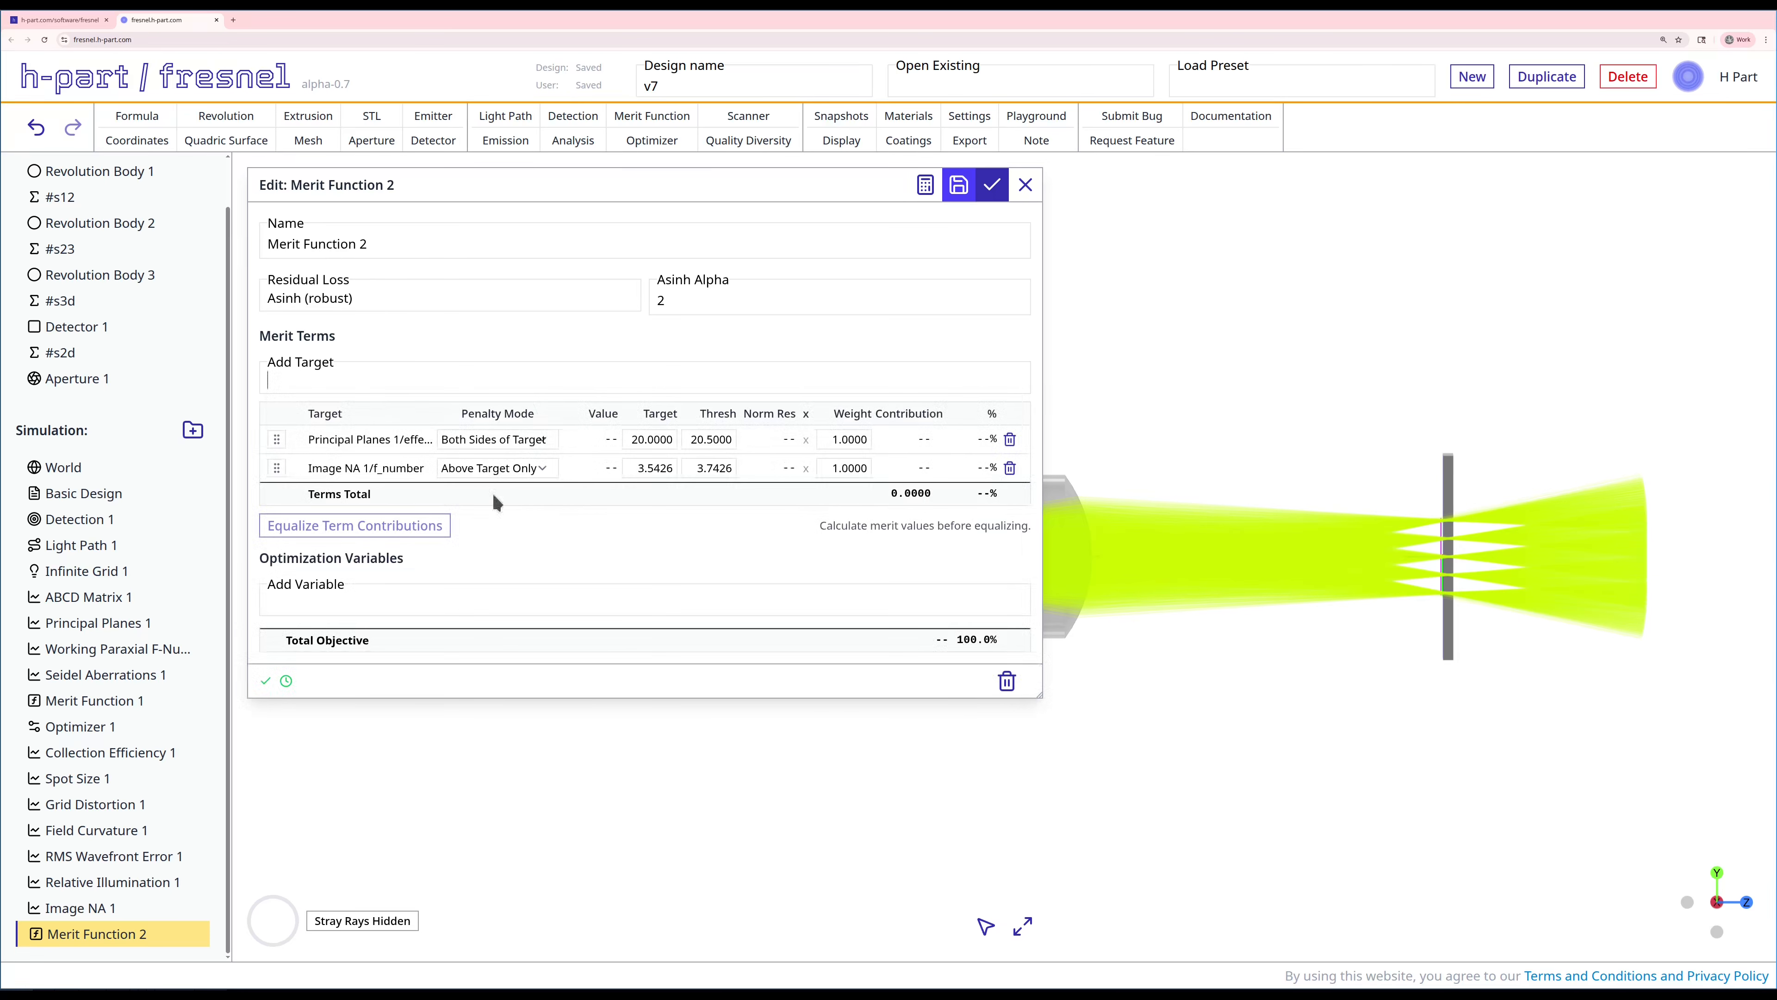
# Set the Image NA 1 f-number term to penalize both sides of target, with target 3.5 and threshold 3.6.
pyautogui.click(496, 469)
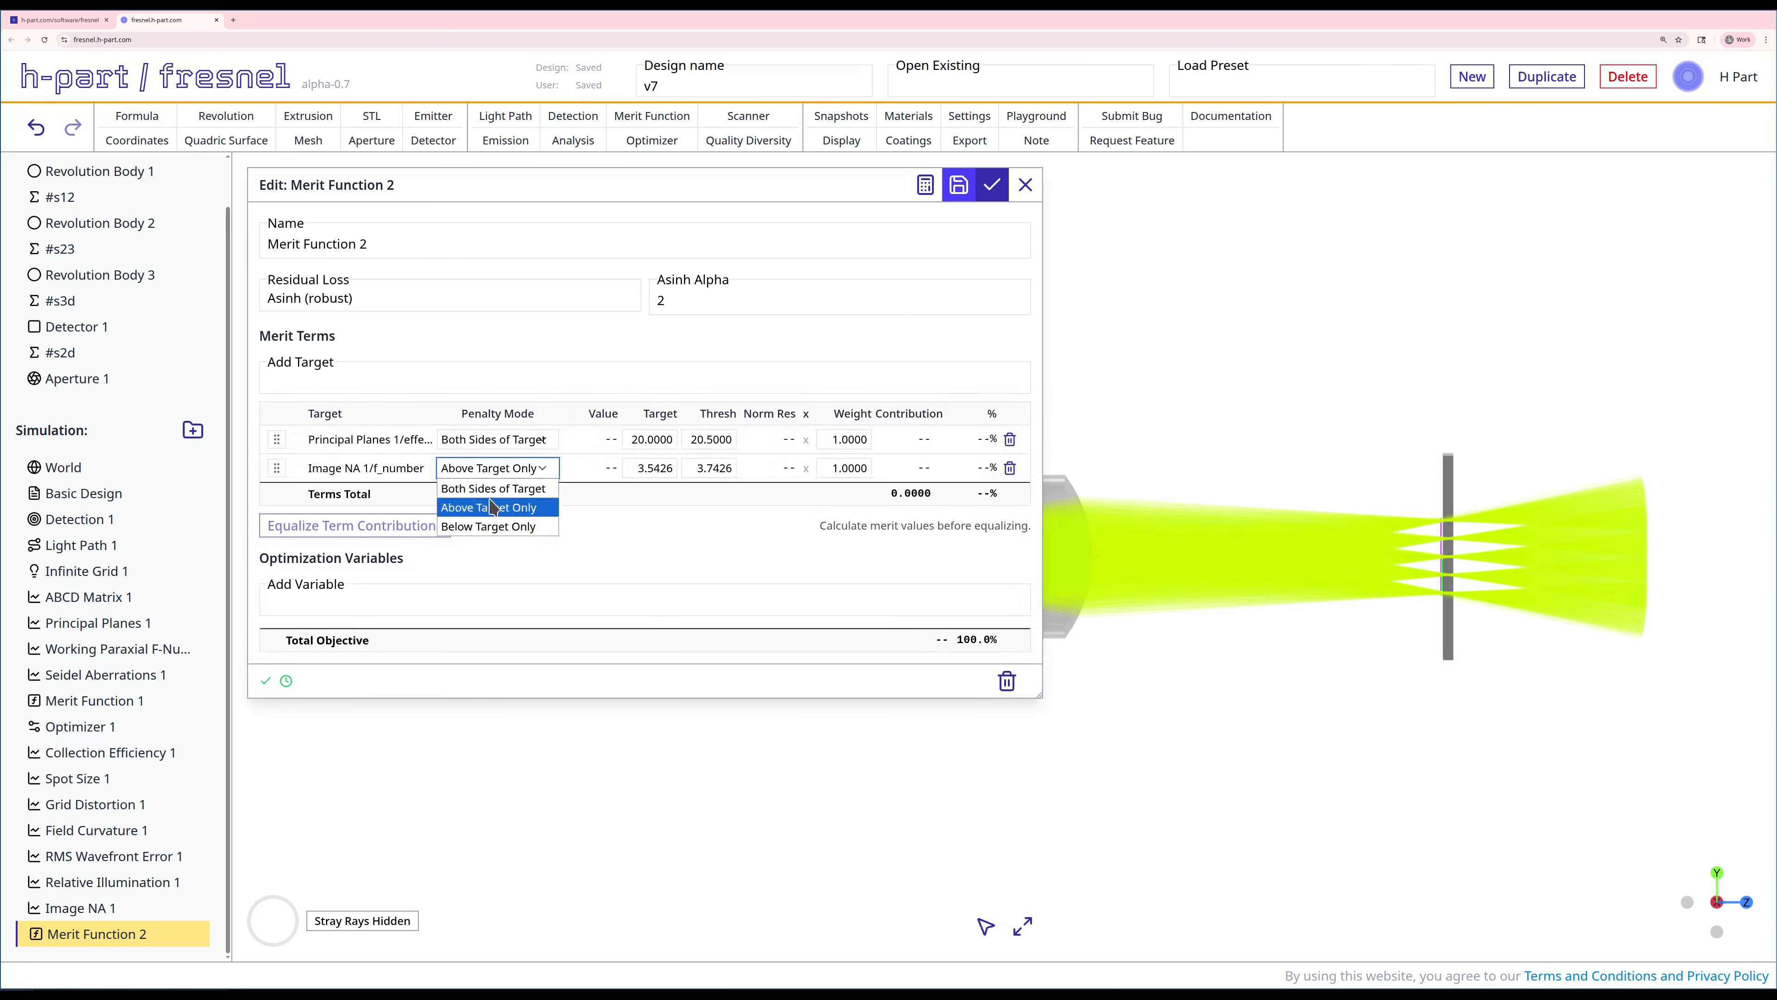
pyautogui.click(489, 485)
pyautogui.click(658, 468)
pyautogui.doubleClick(658, 468)
pyautogui.write('3.5')
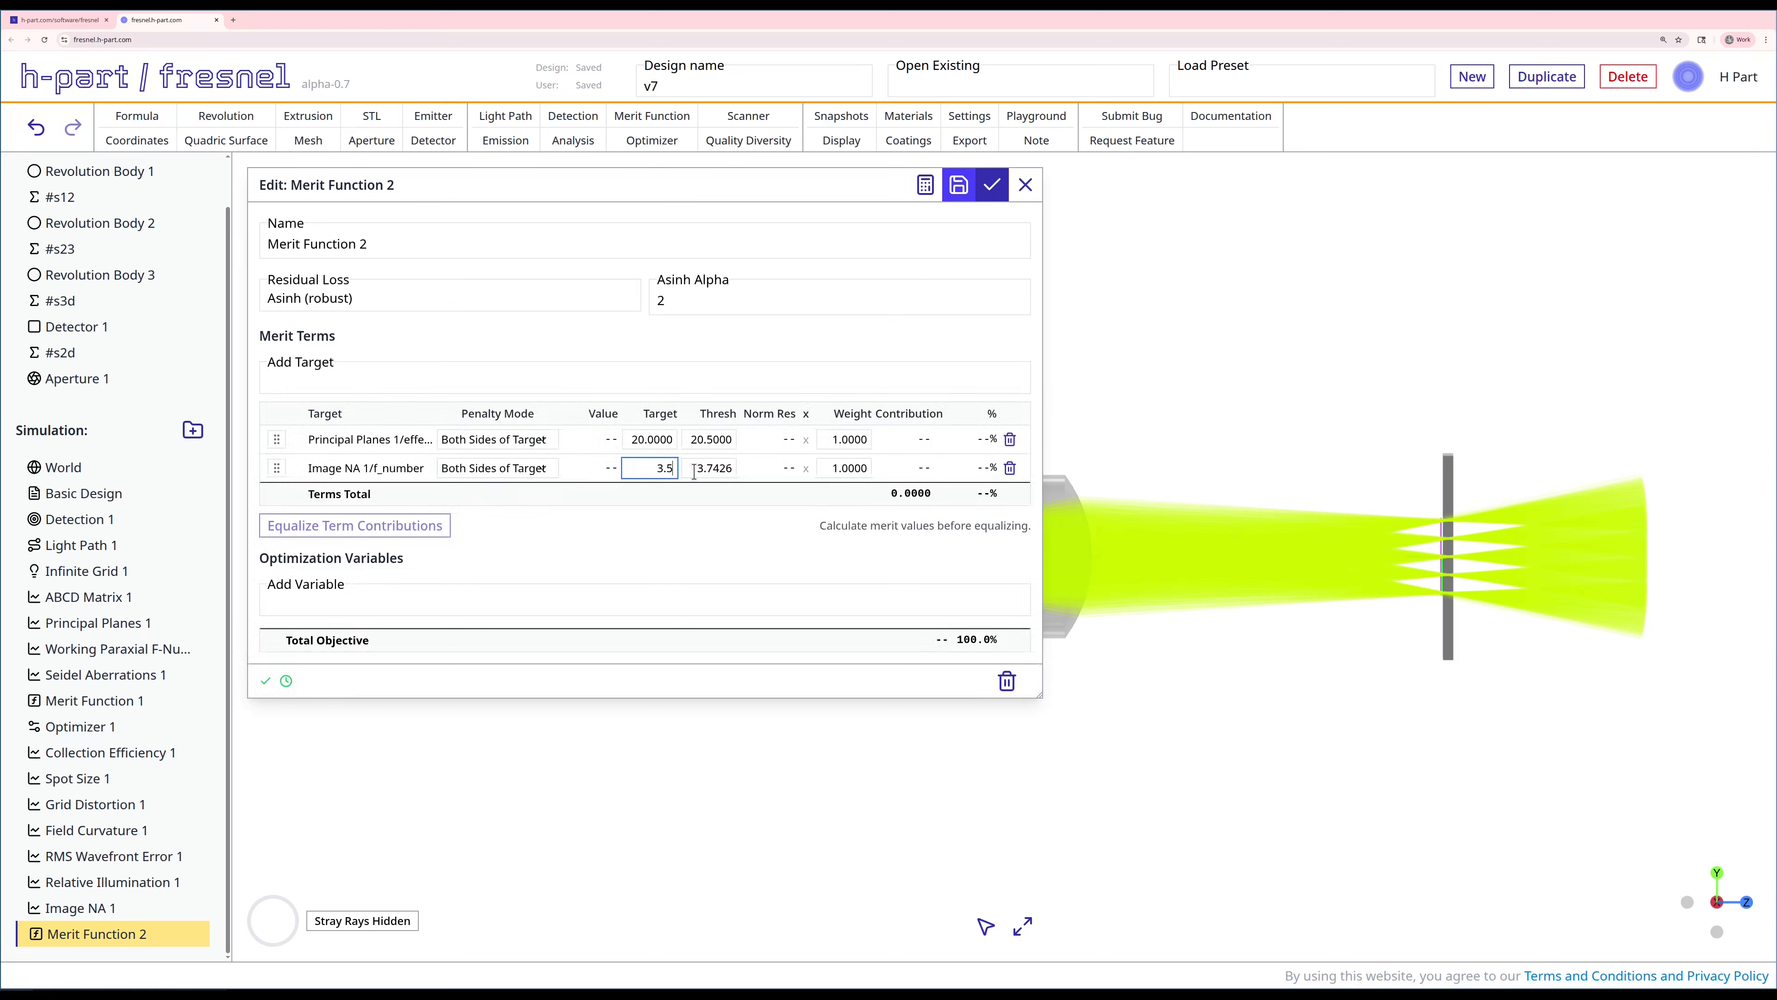
pyautogui.doubleClick(694, 470)
pyautogui.write('3.6')
# Add Collection Efficiency 1/soft_efficiency_percent as a merit term and set its threshold to 40.
pyautogui.click(328, 380)
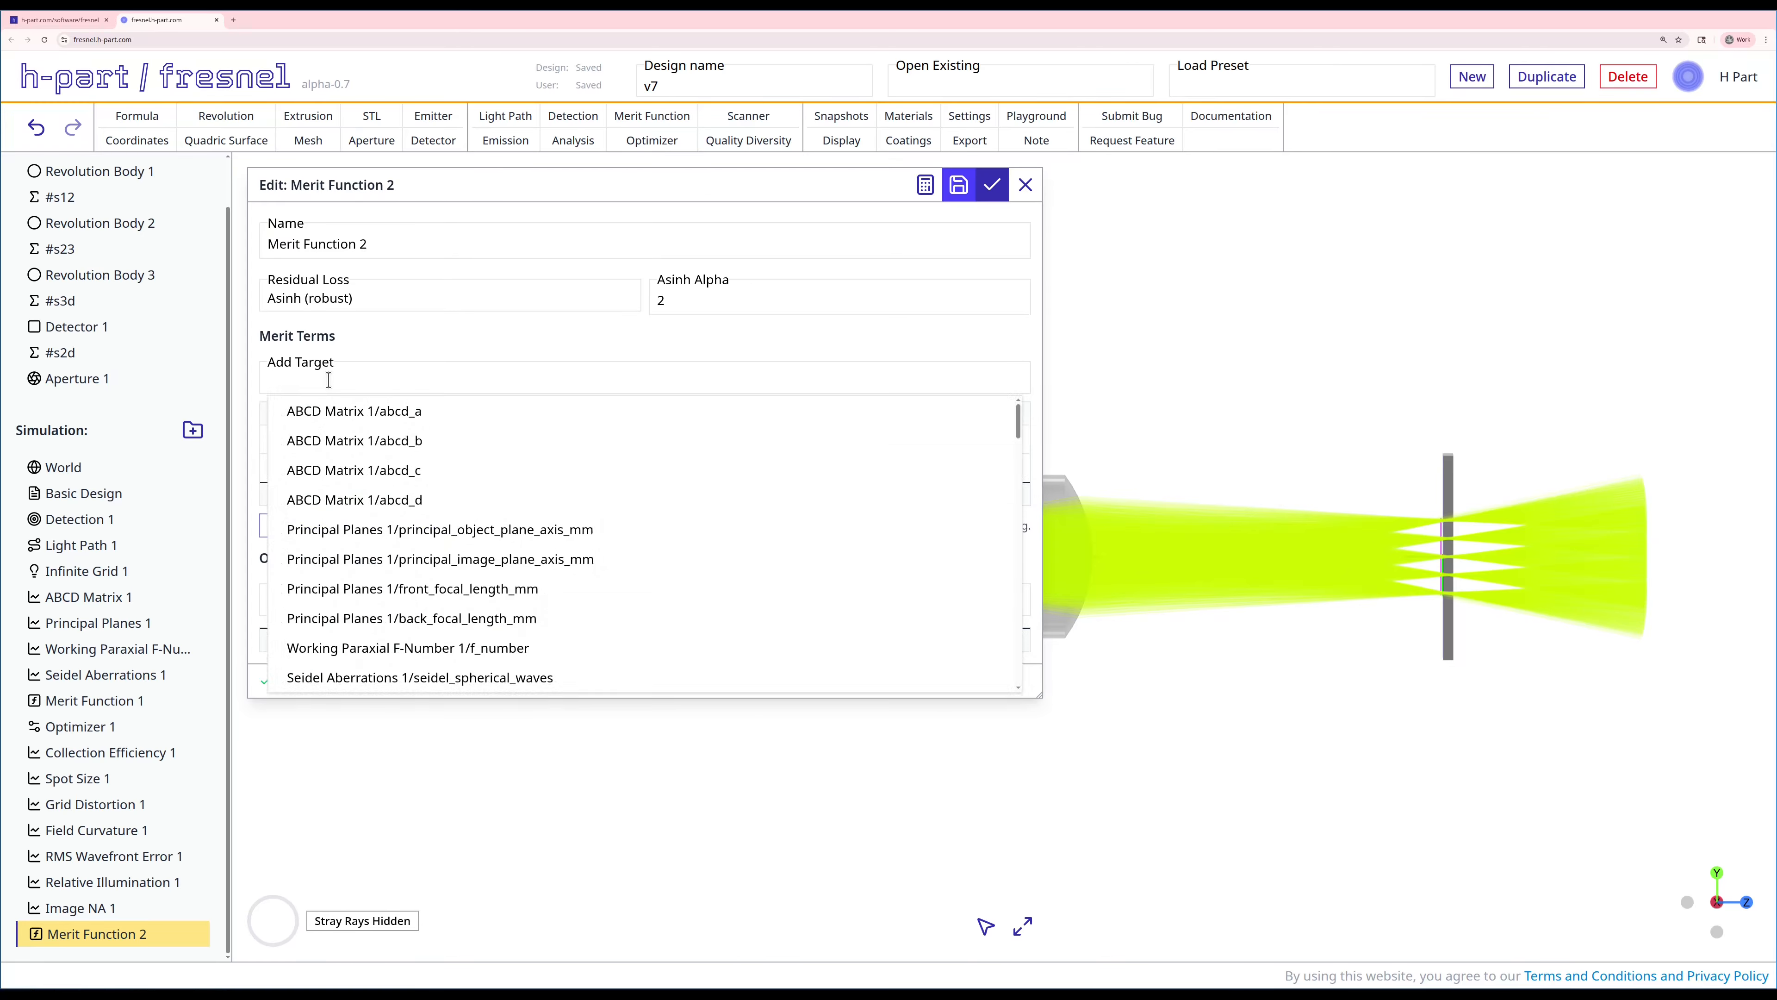
pyautogui.write('collection')
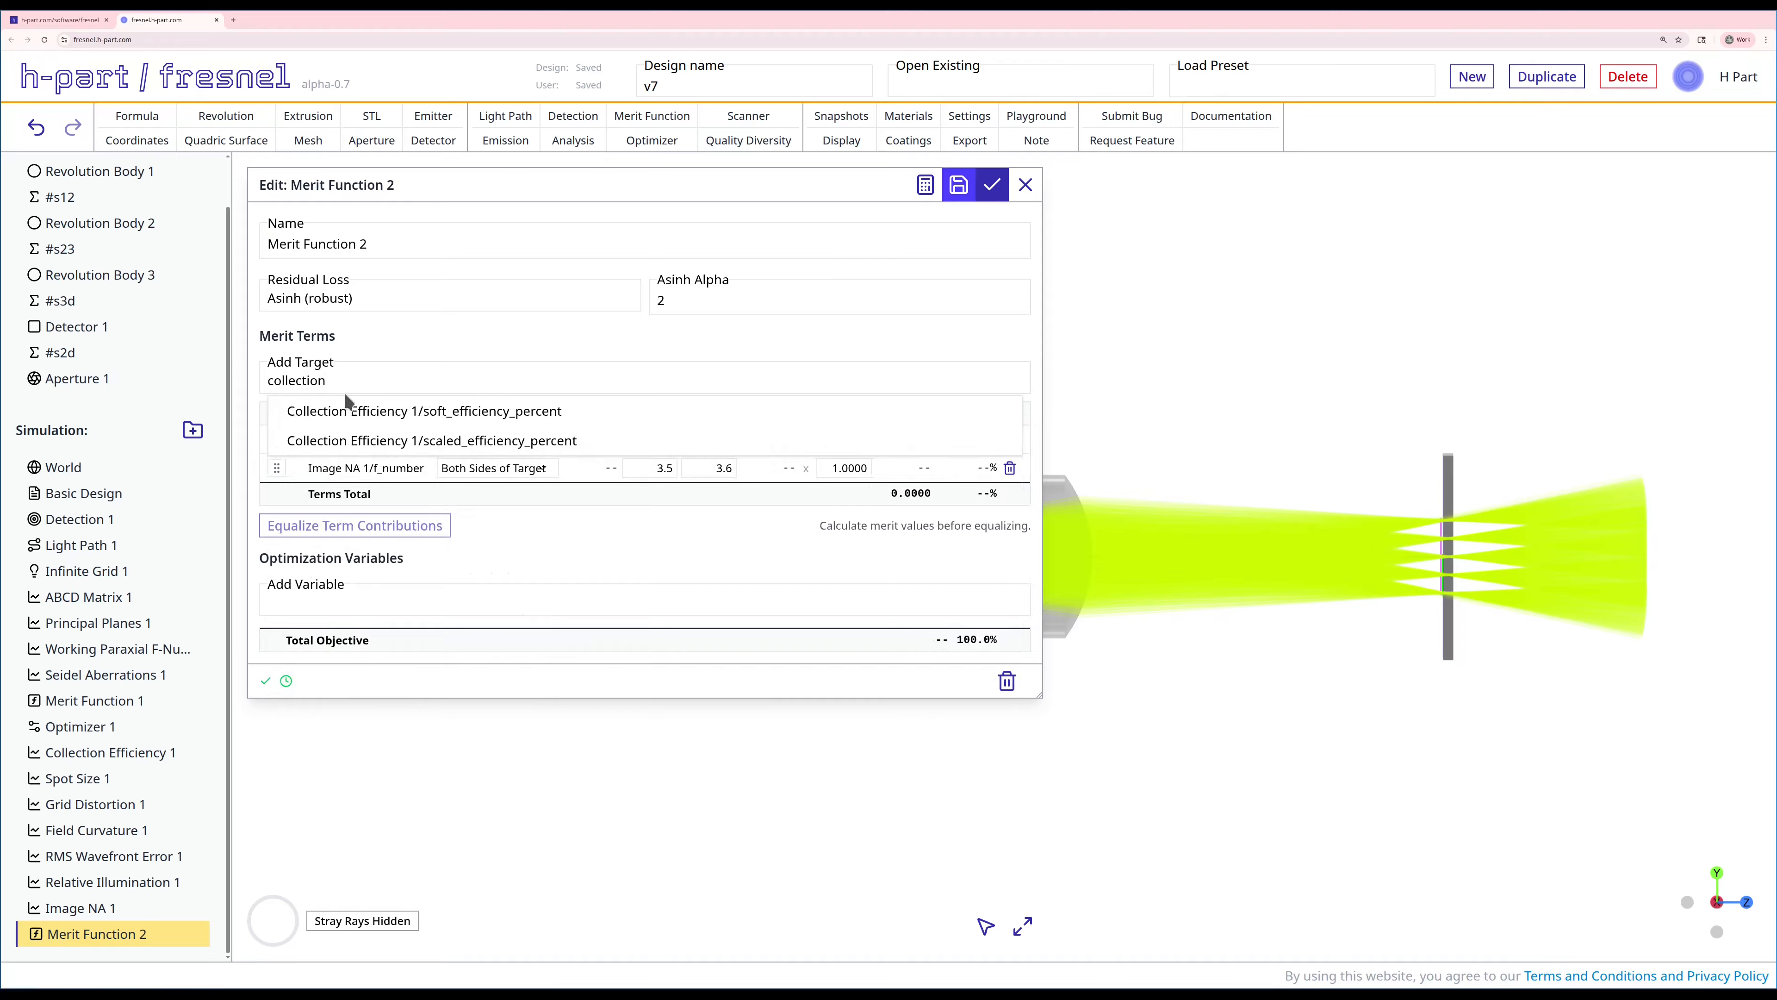
pyautogui.click(354, 420)
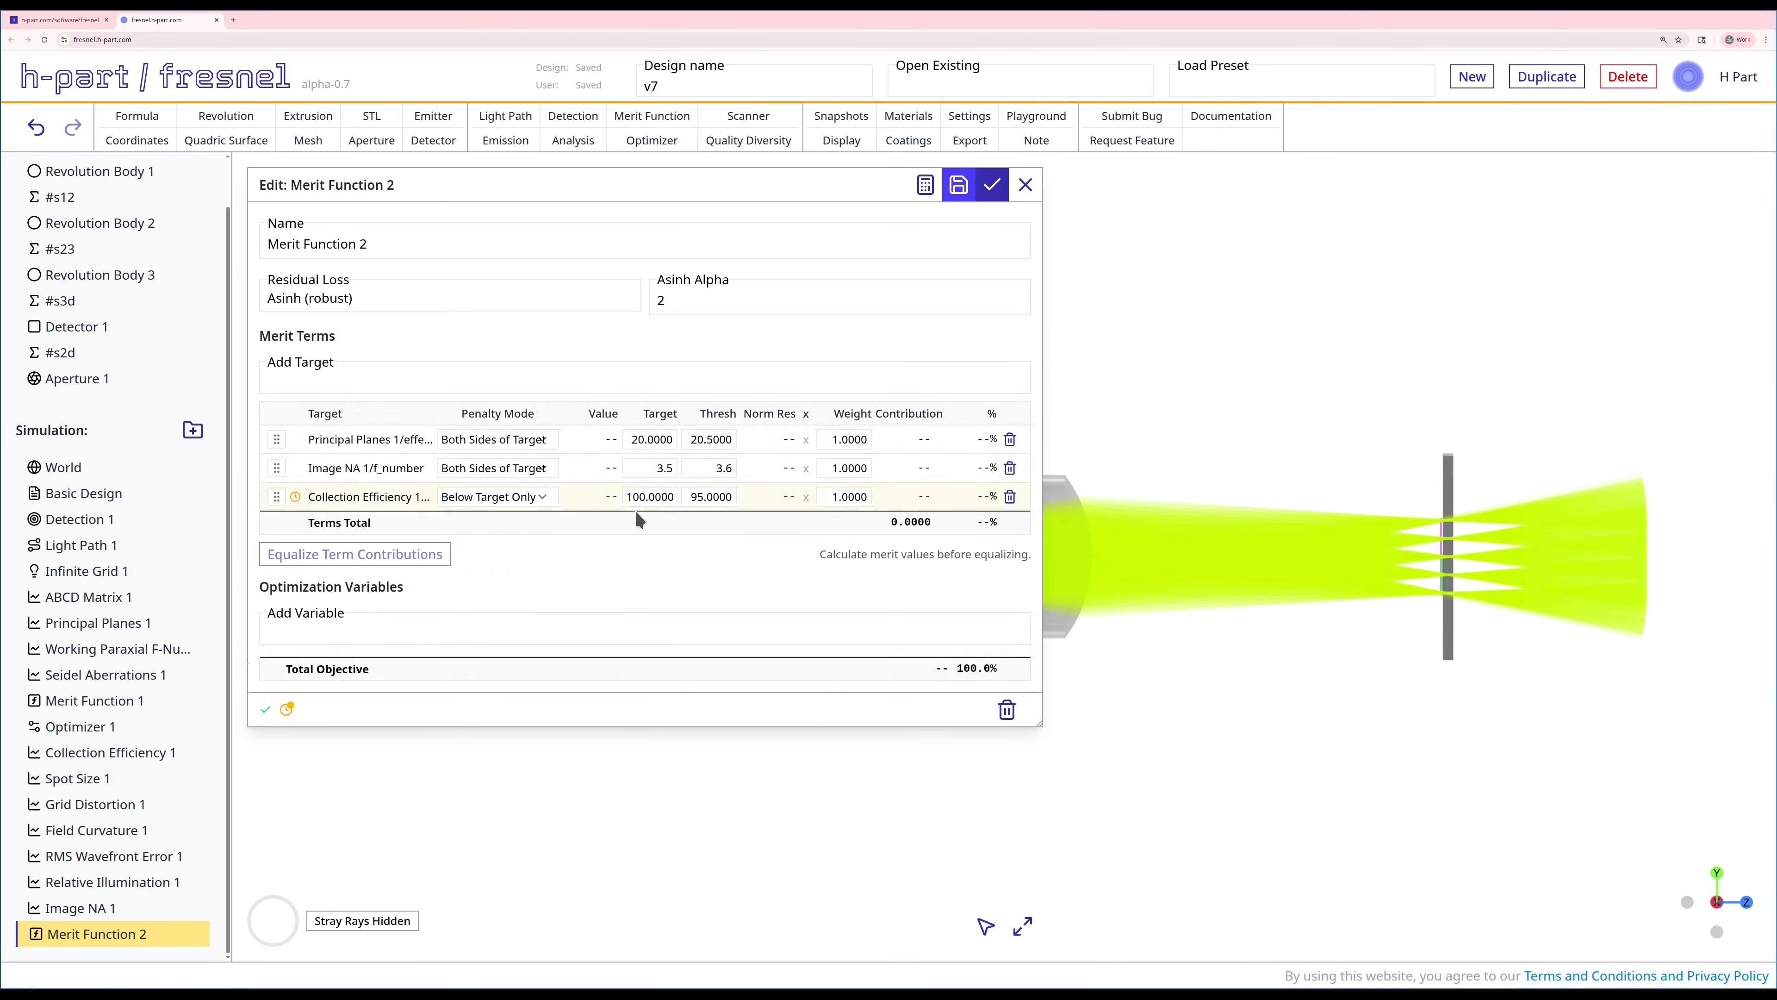
pyautogui.click(714, 496)
pyautogui.write('40')
pyautogui.click(661, 549)
# Add Grid Distortion 1/distortion_percent as a merit term and recalculate the merit values.
pyautogui.click(480, 374)
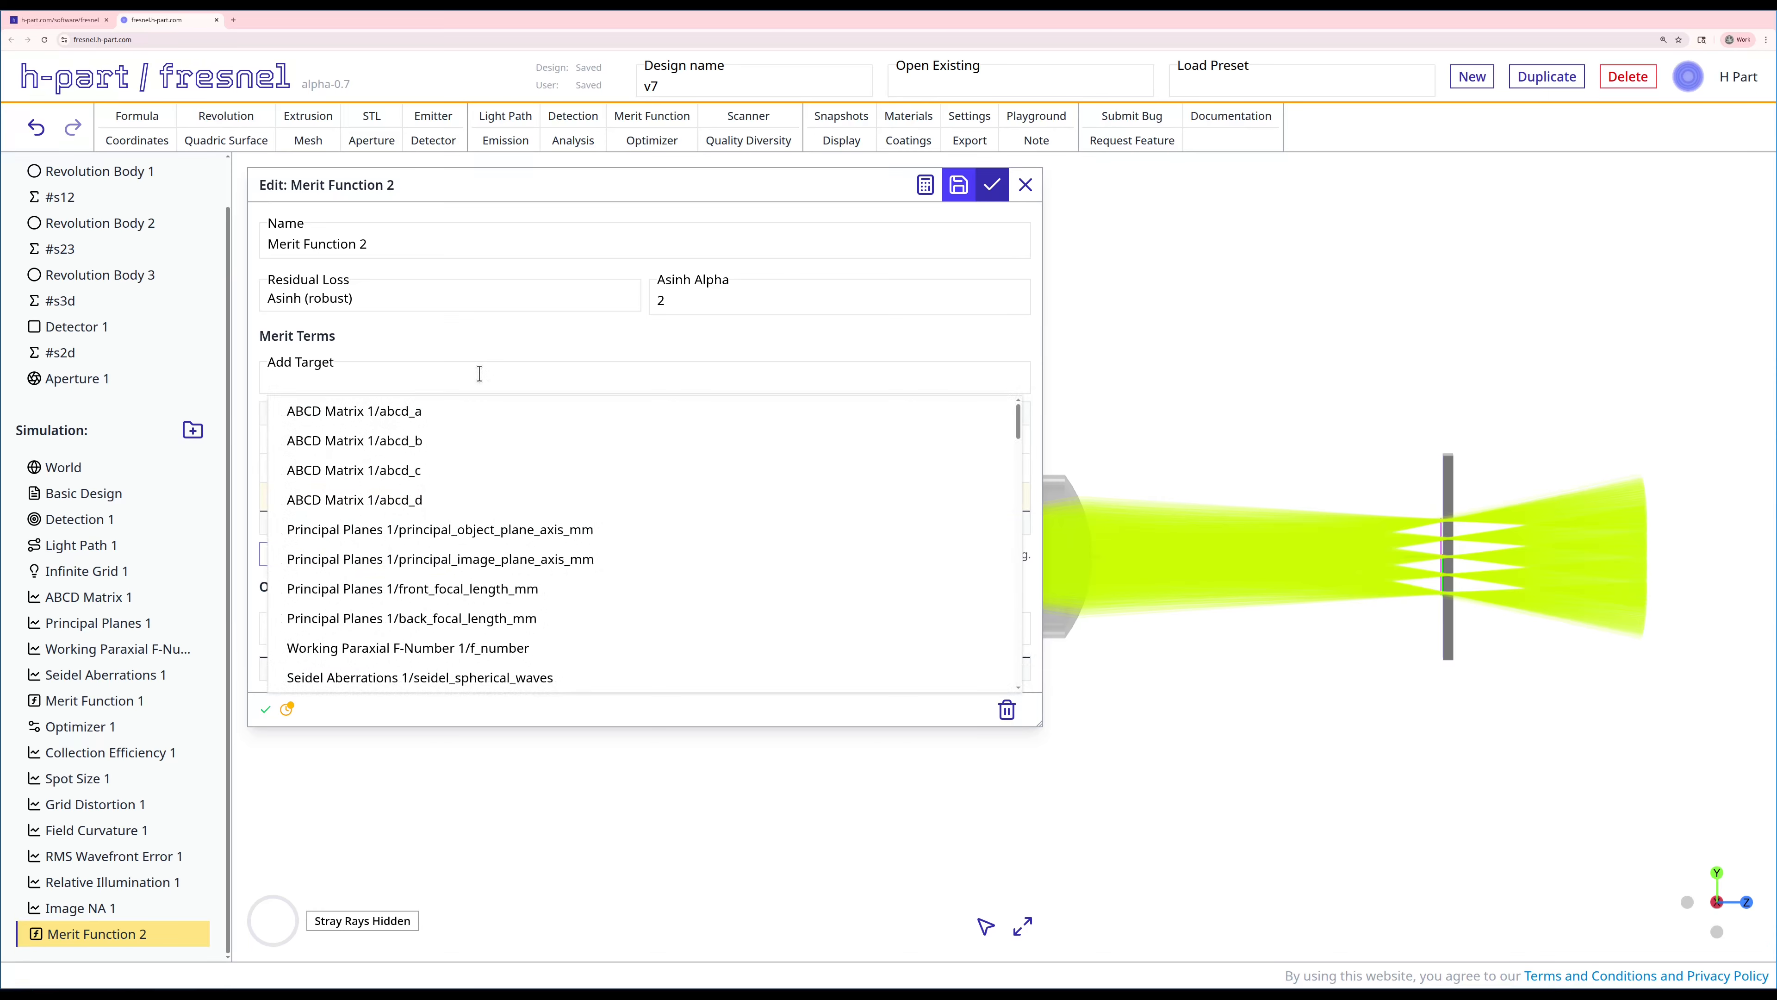
pyautogui.write('grid')
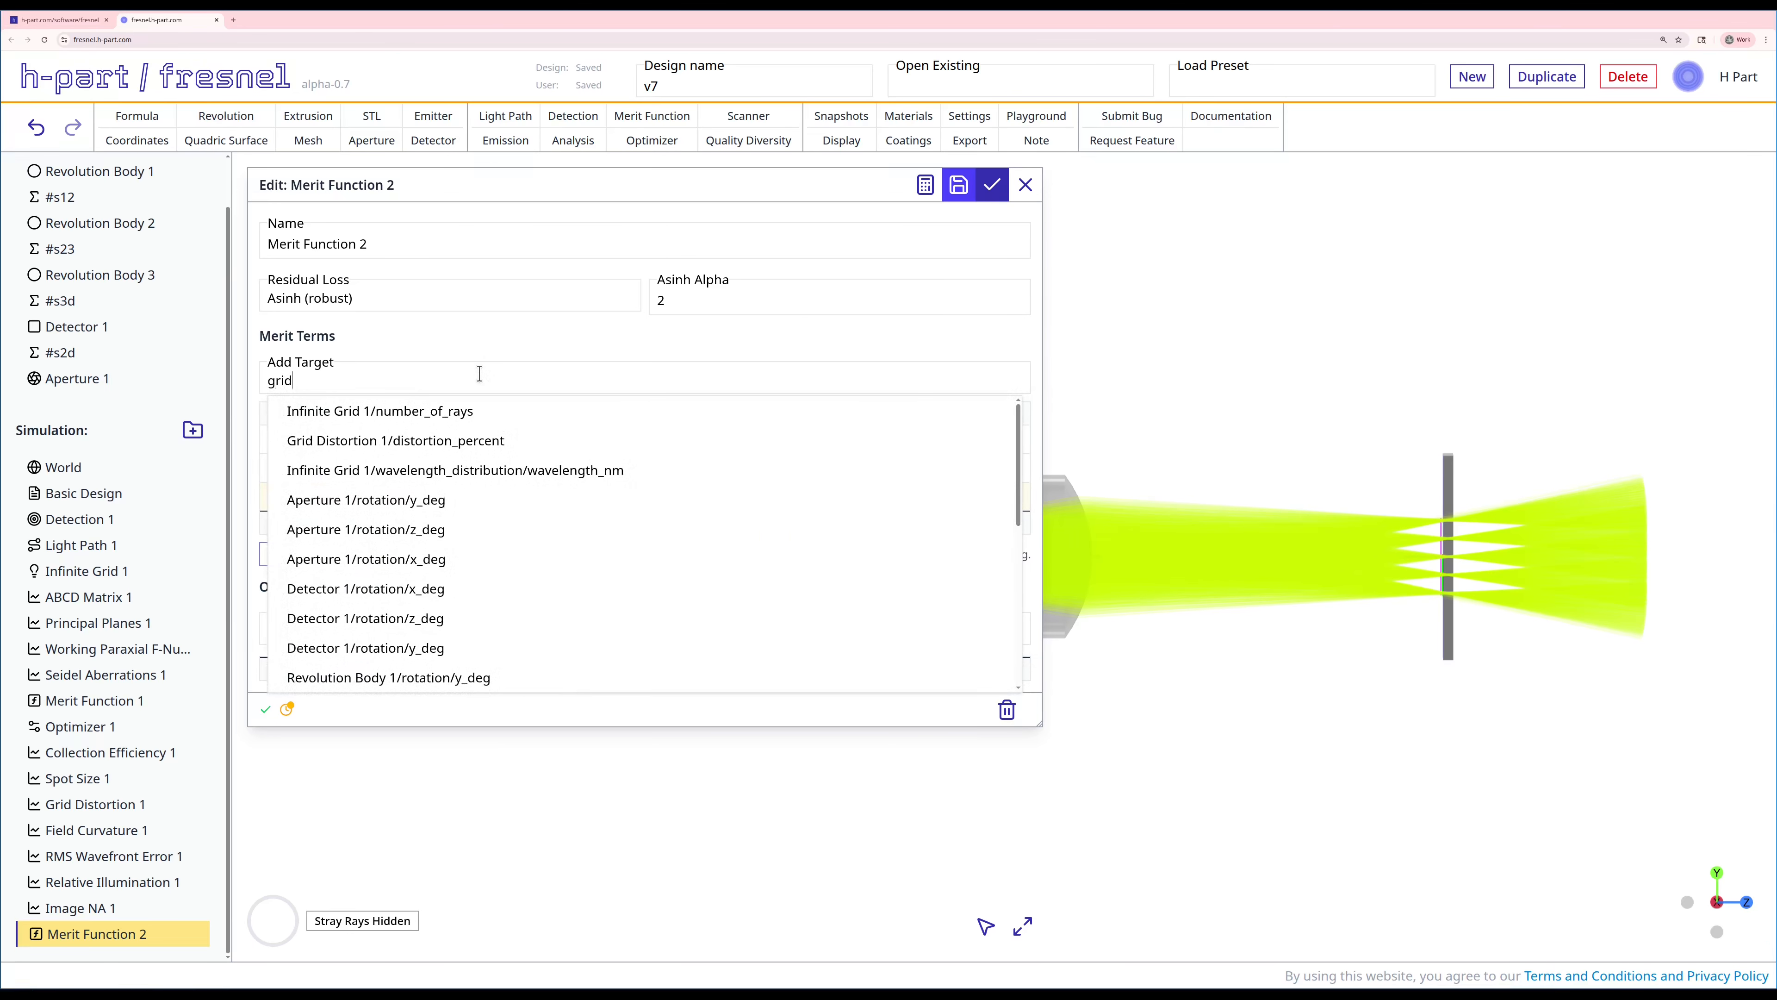
pyautogui.click(480, 440)
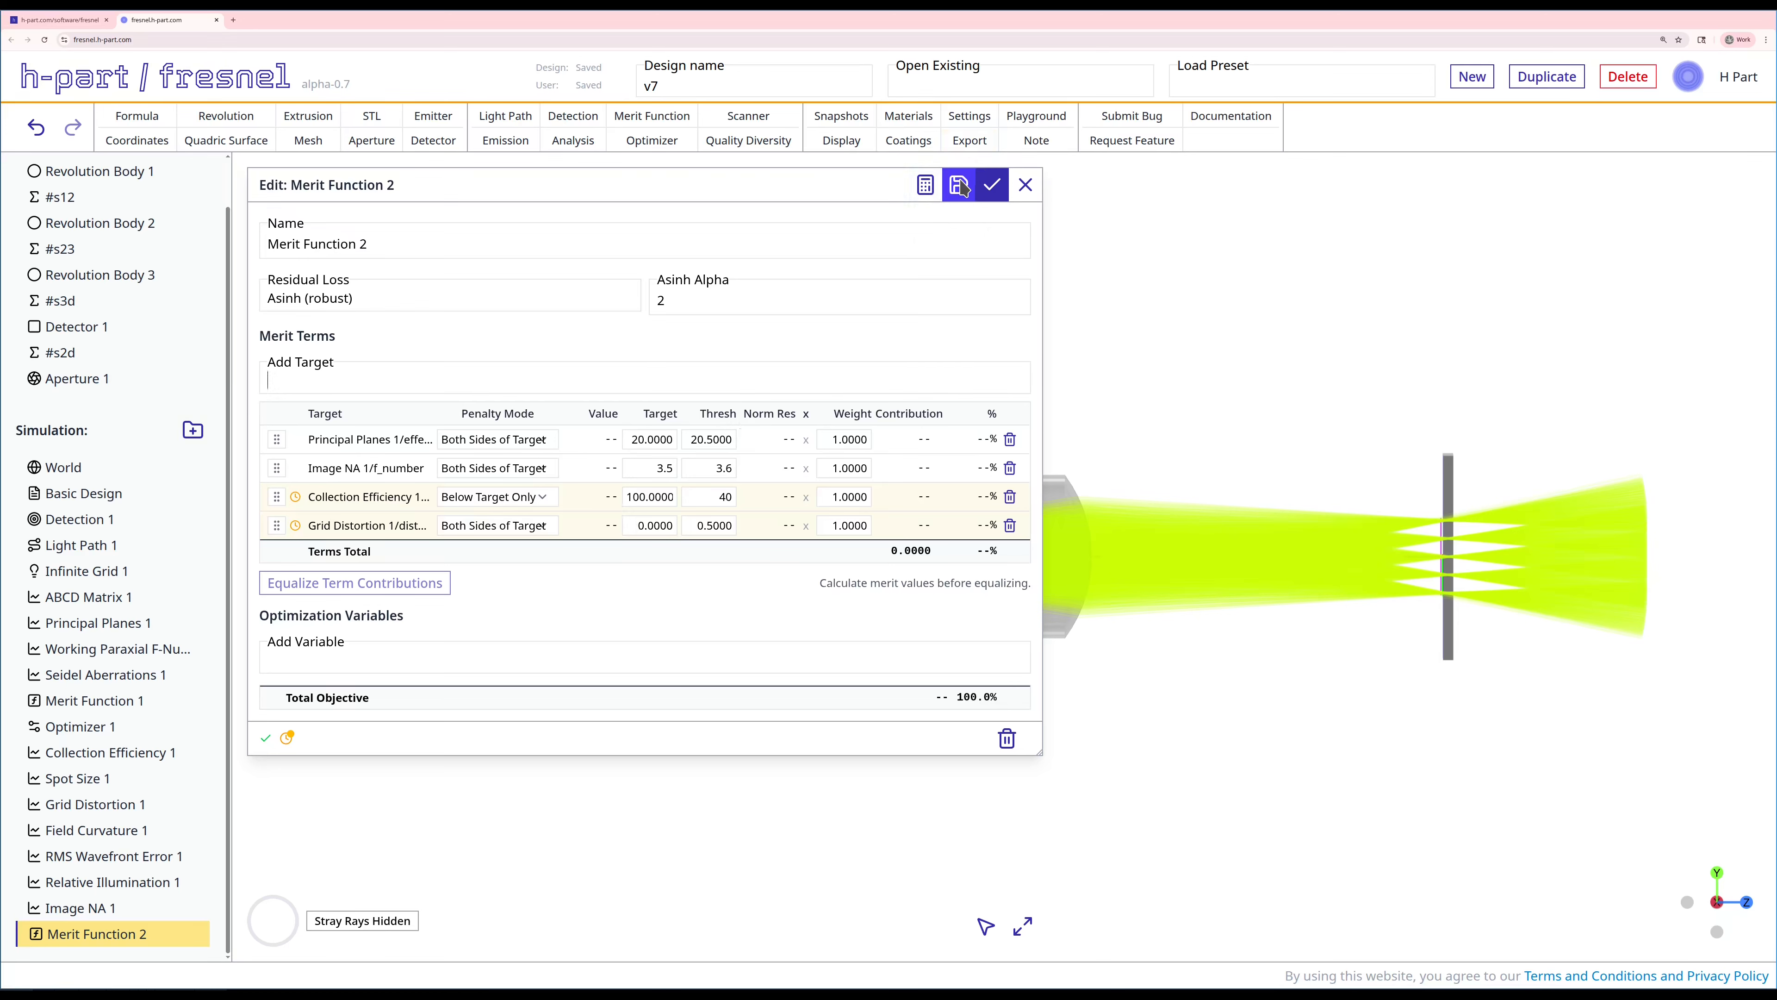
pyautogui.click(926, 185)
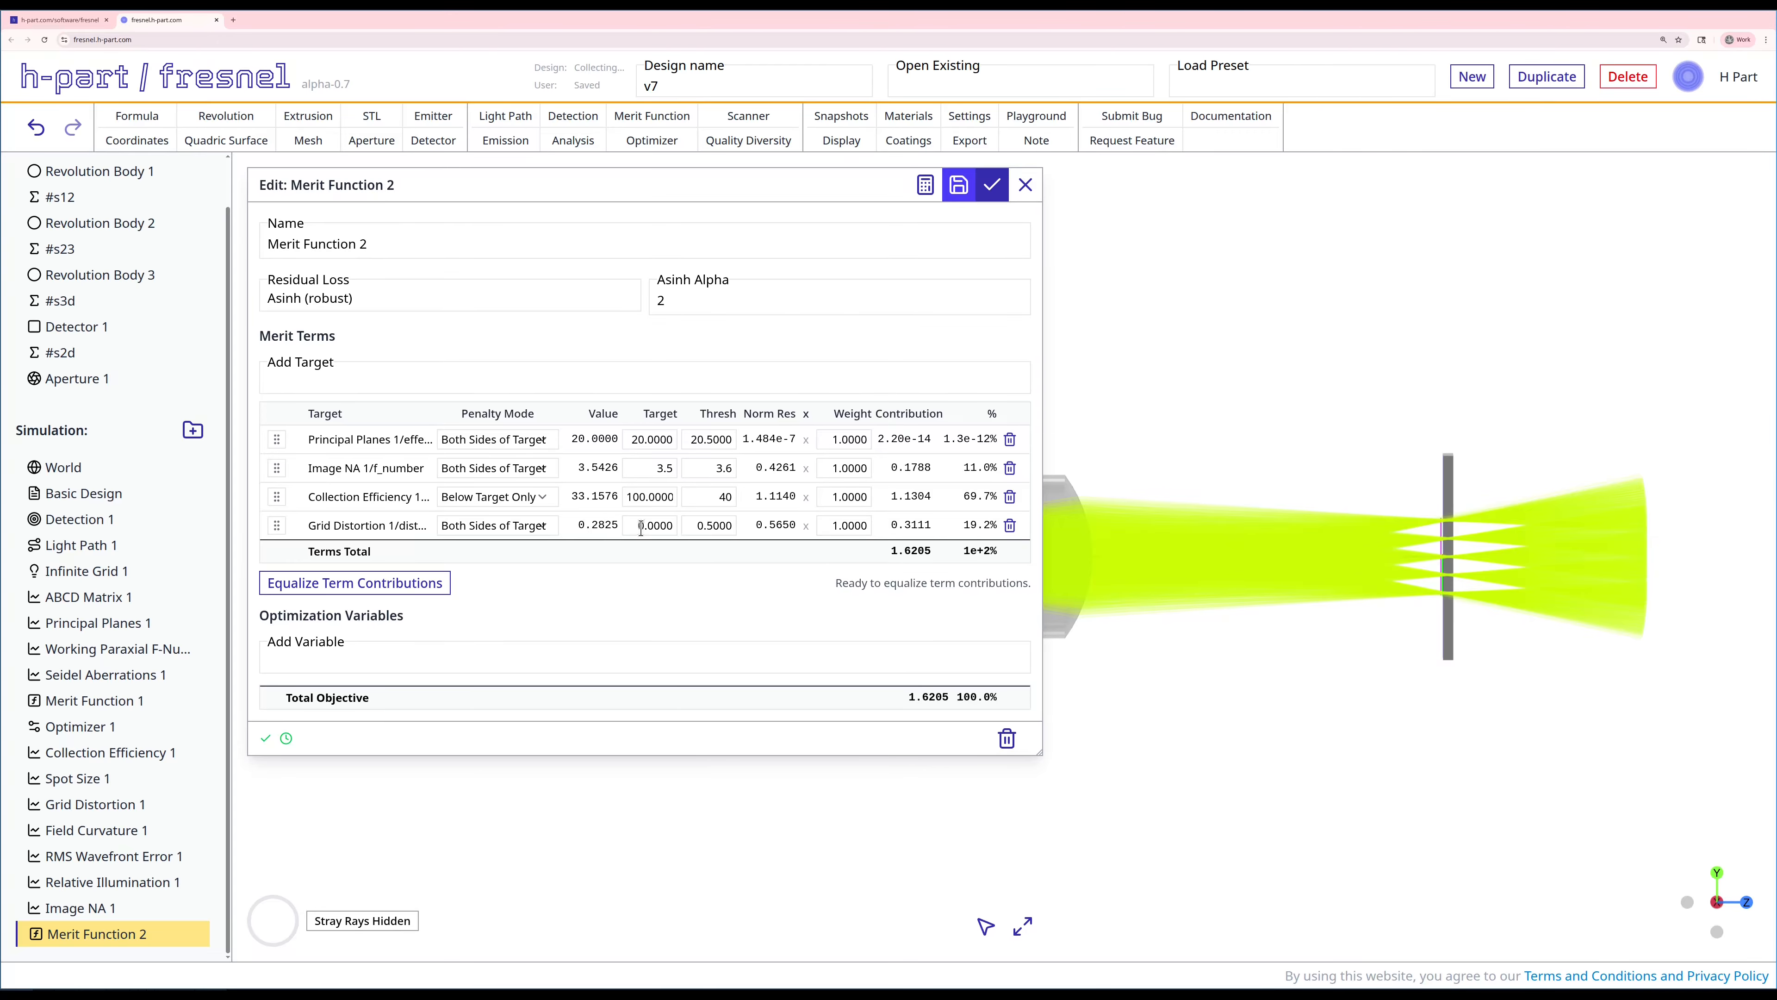
# Set the grid distortion term to target 0, threshold 0.1 and the Above Target Only penalty mode.
pyautogui.click(648, 525)
pyautogui.write('0.1')
pyautogui.press('Tab')
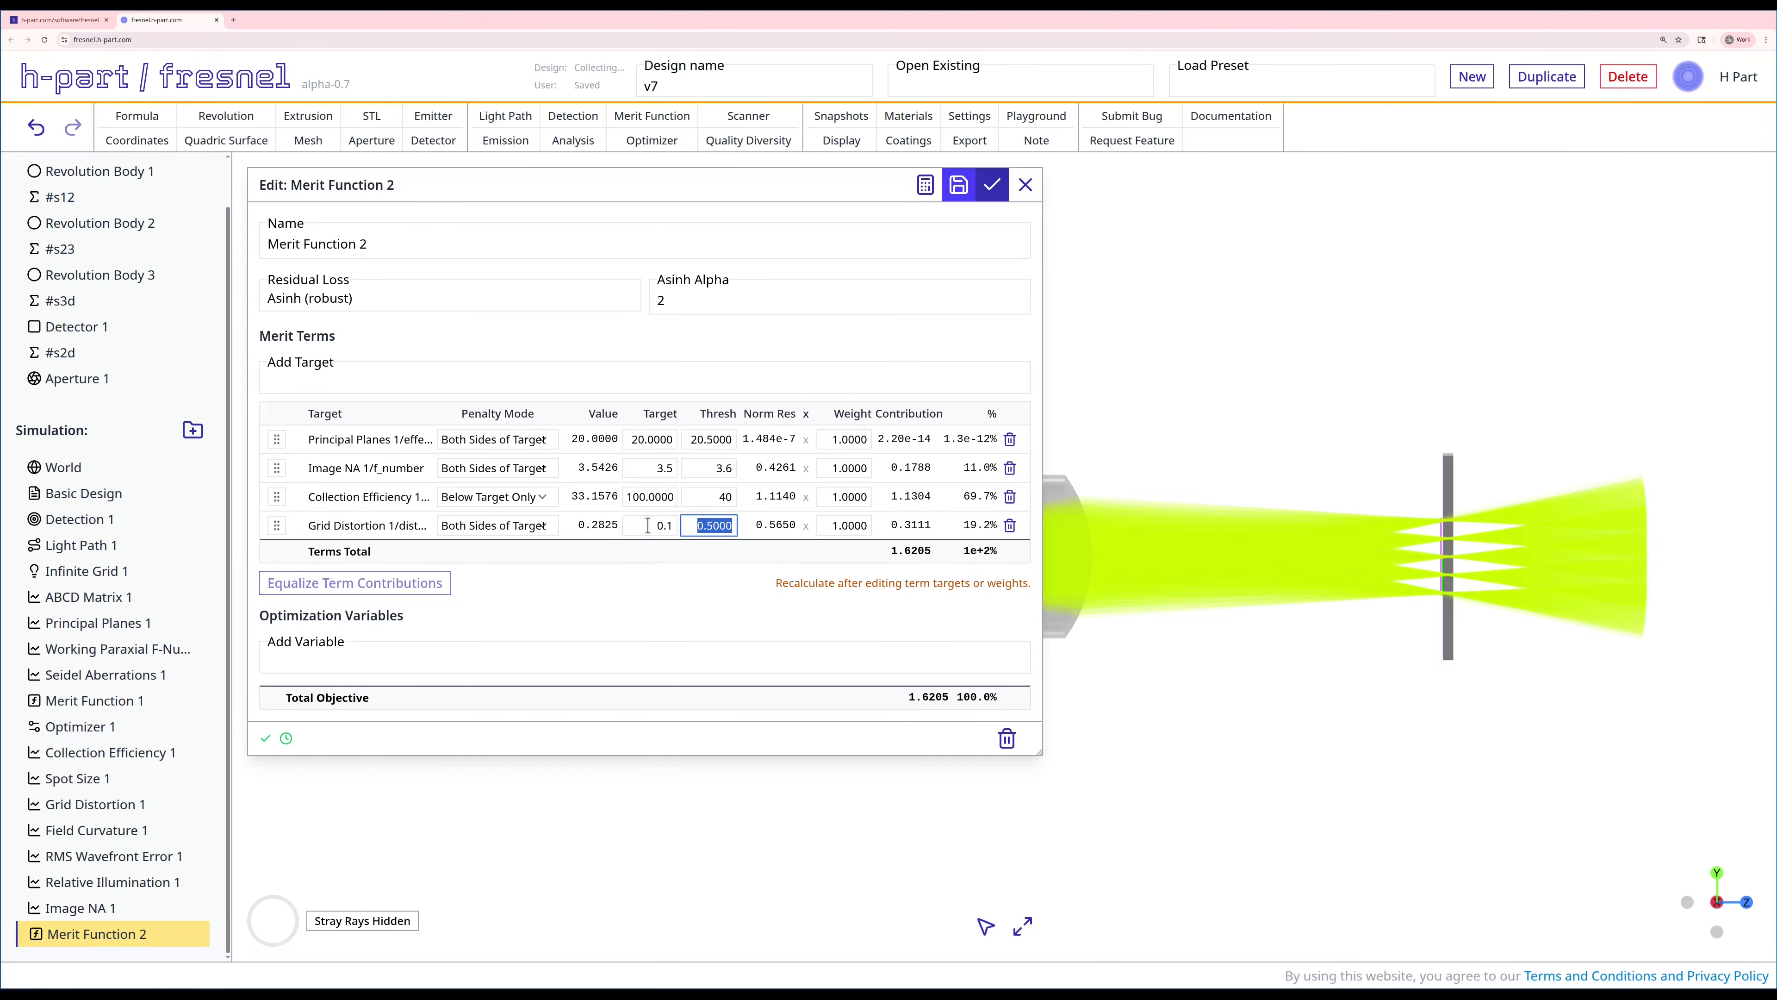
pyautogui.write('0.1')
pyautogui.click(489, 525)
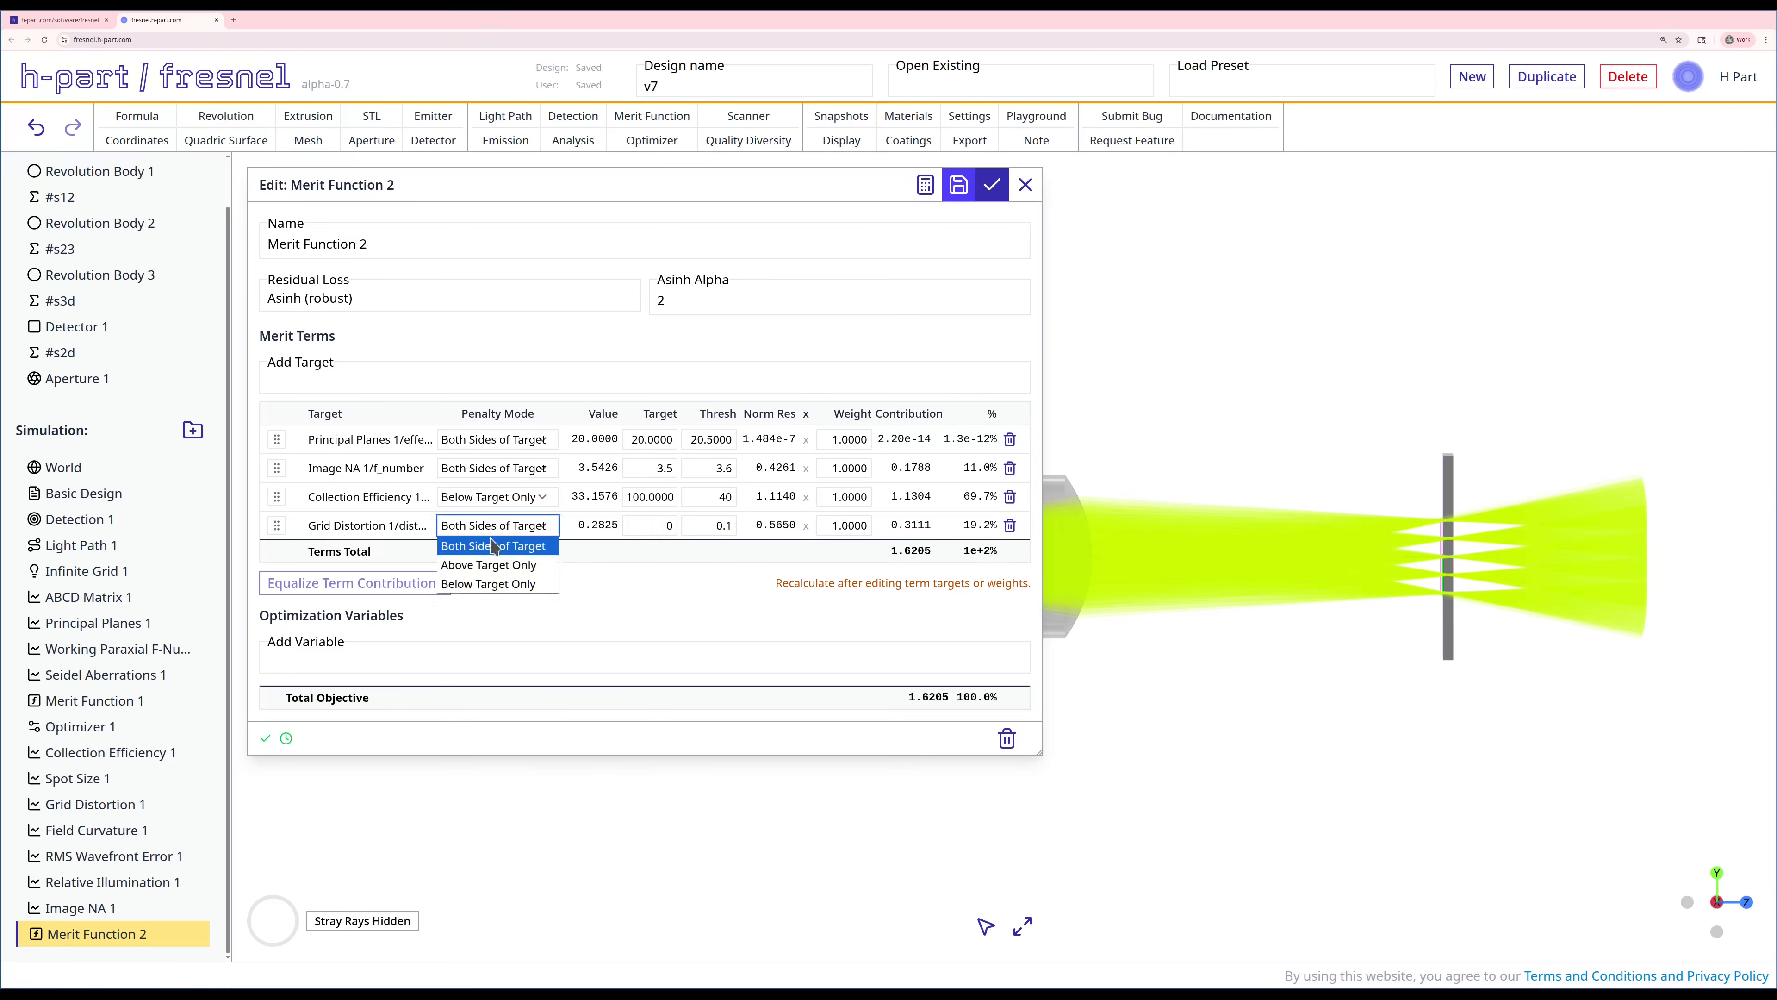
pyautogui.click(489, 561)
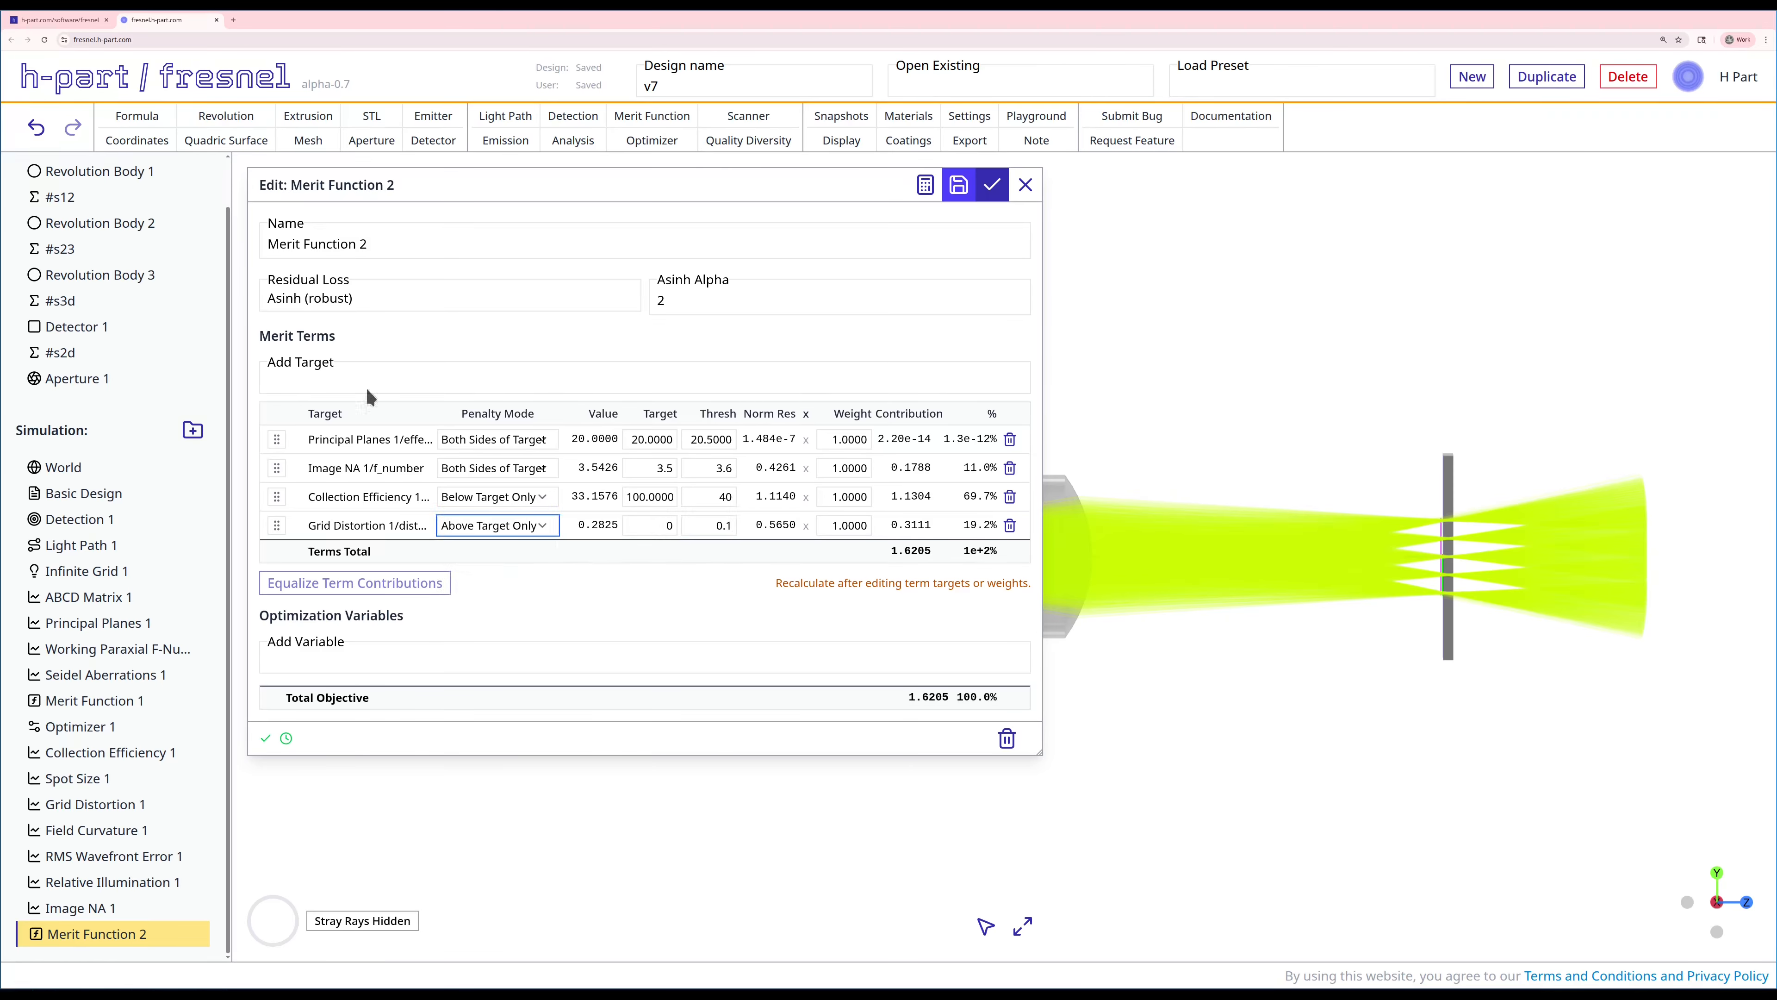
# Add Field Curvature 1/best_focus_mm as a merit term, save the merit function and recalculate its values.
pyautogui.click(326, 379)
pyautogui.write('field')
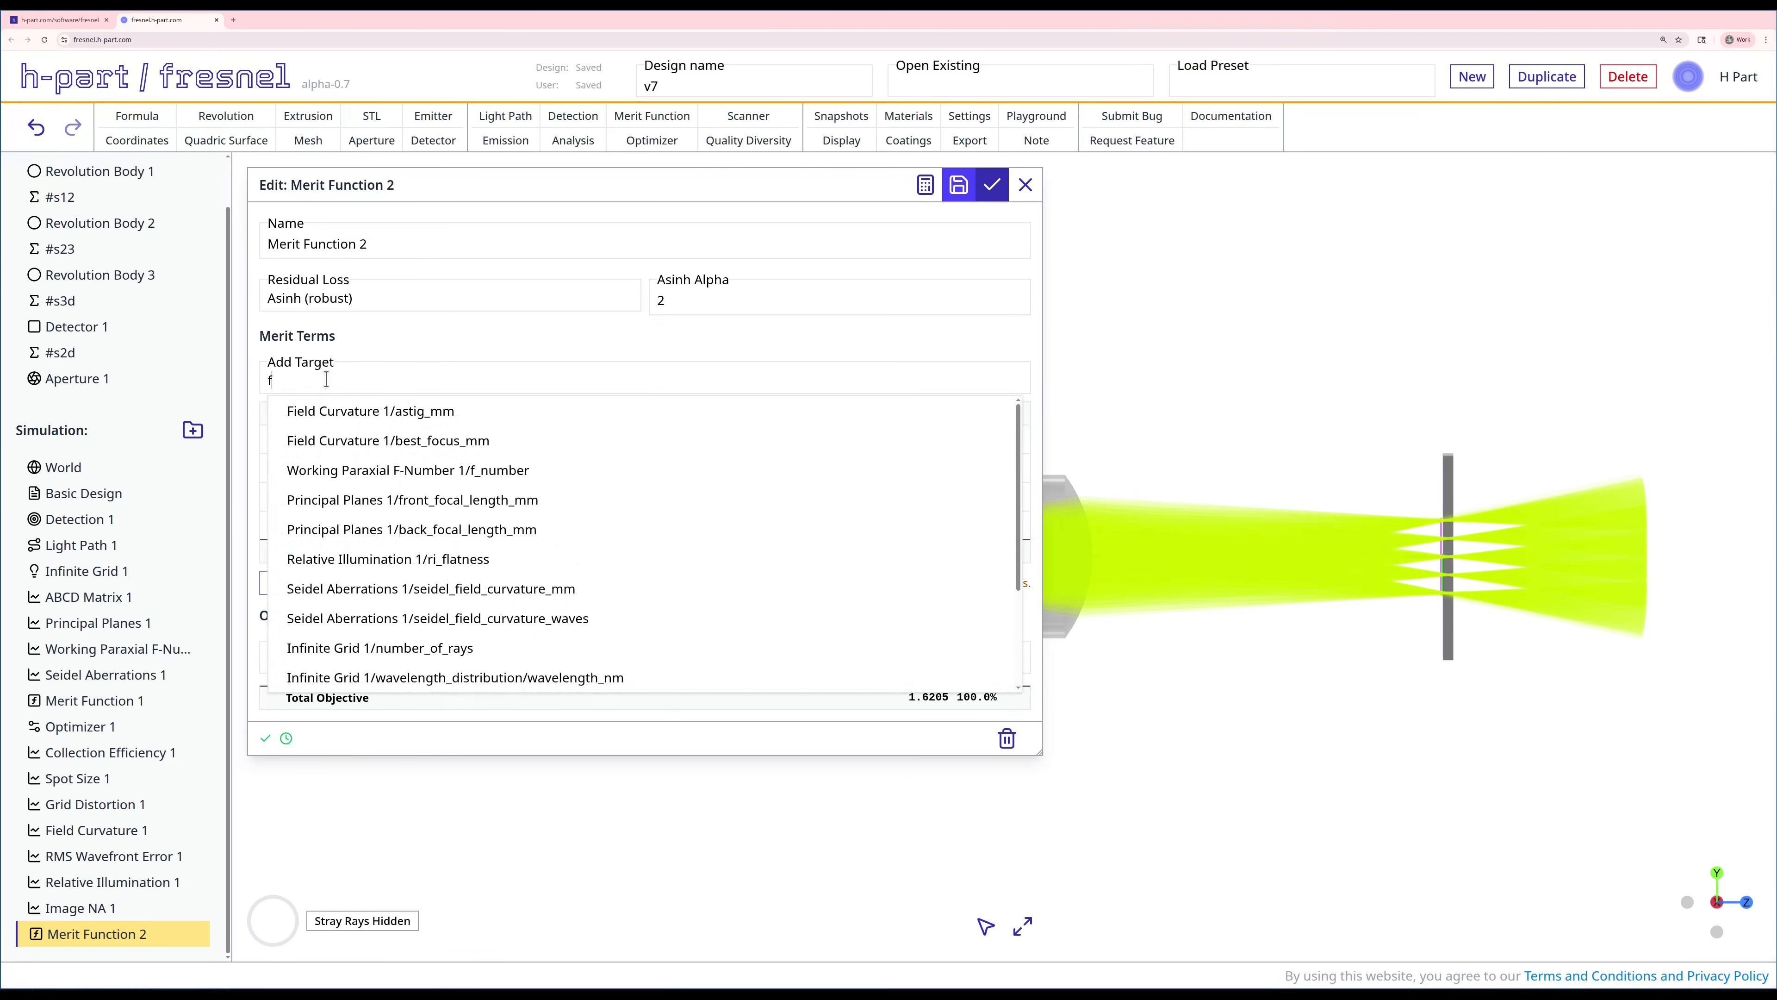
pyautogui.click(387, 442)
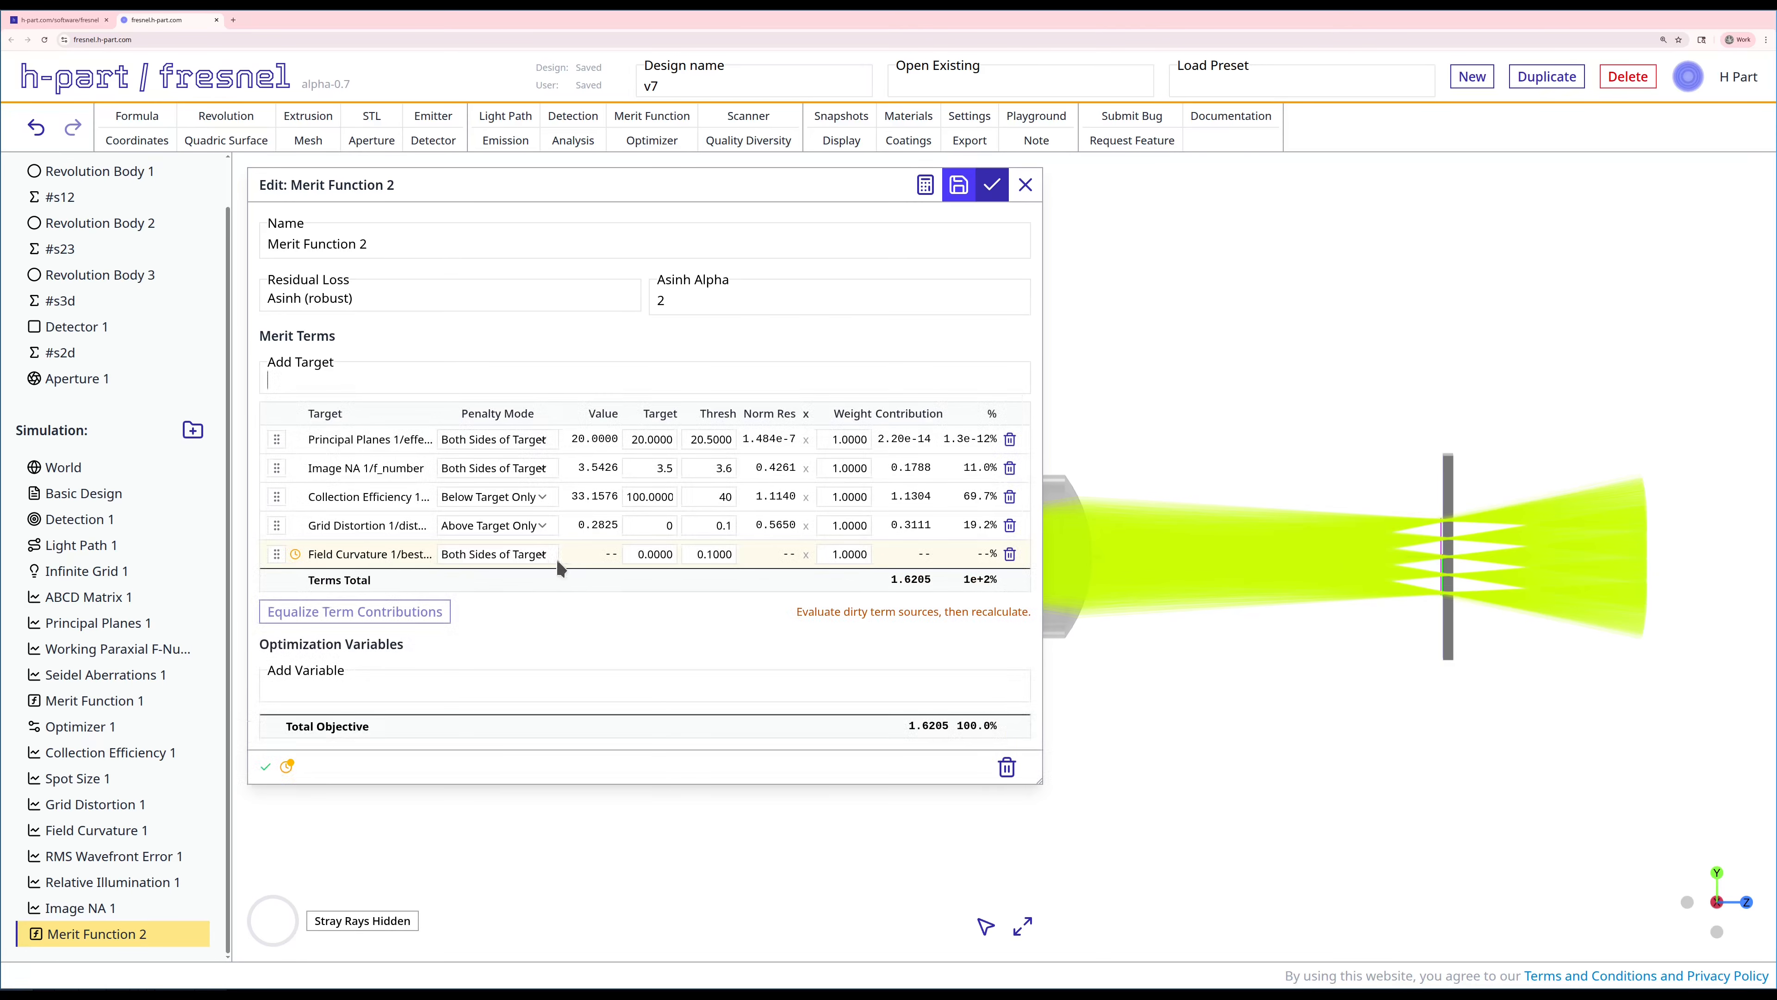
pyautogui.click(952, 187)
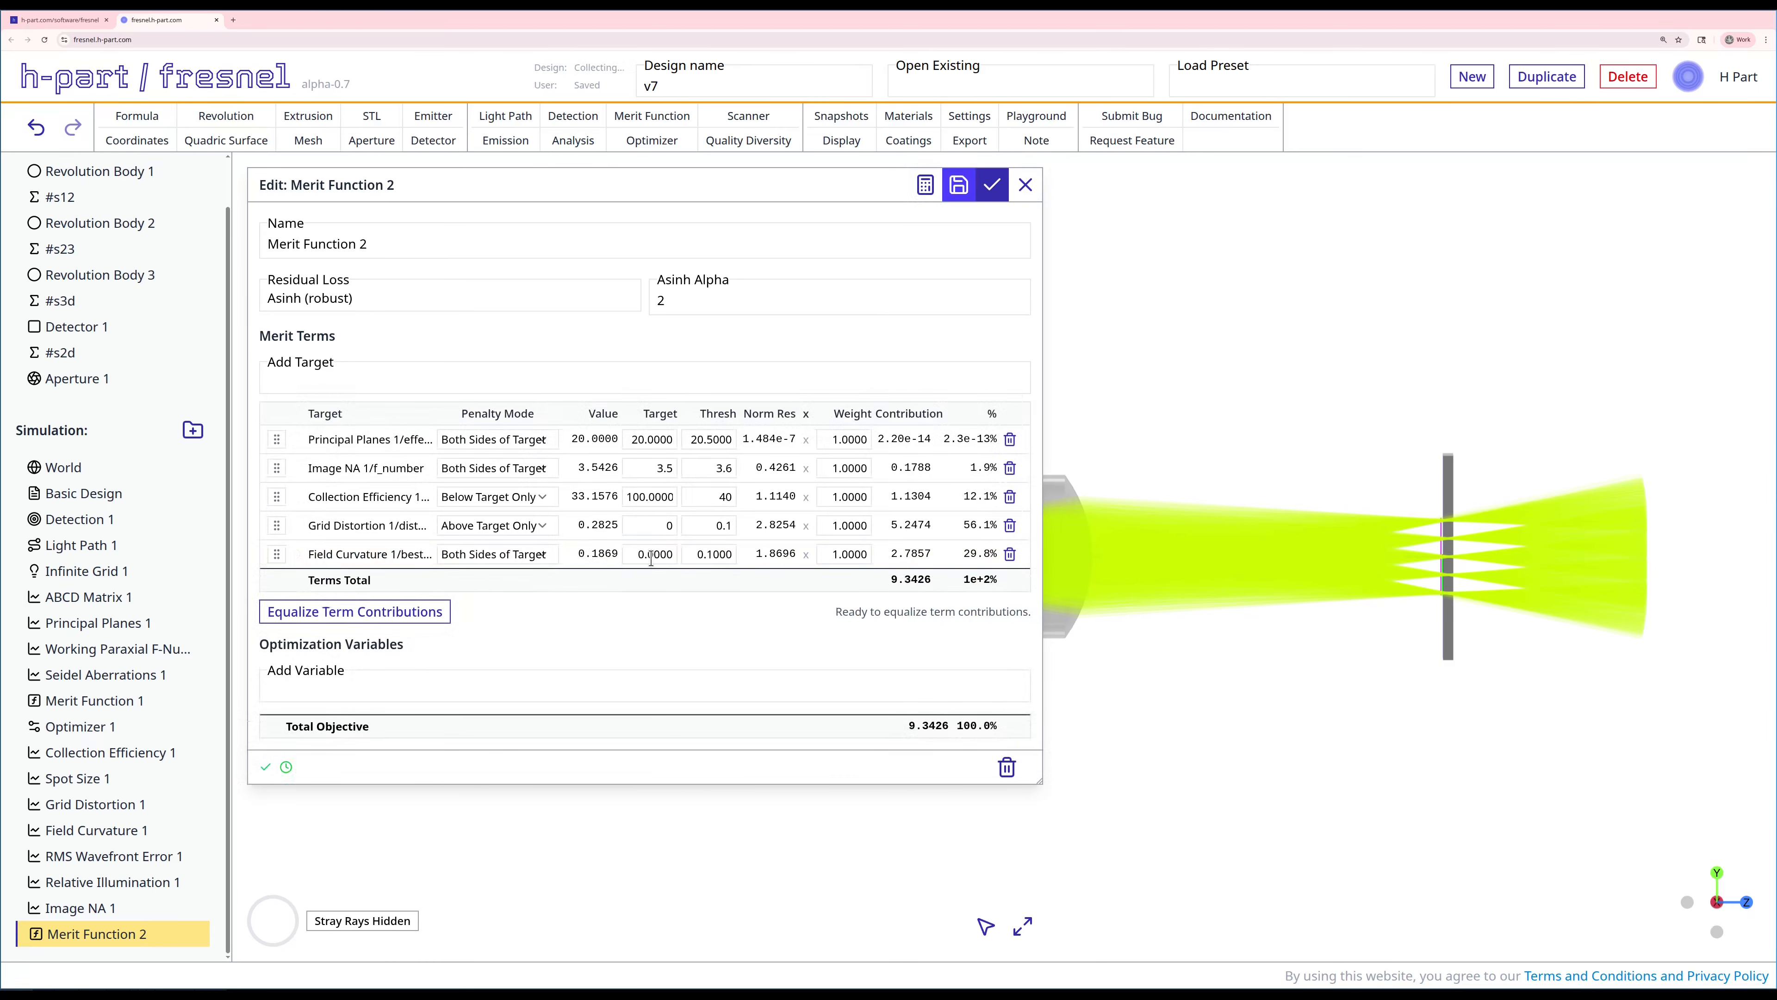
# Set the field curvature term's threshold to 0.05, save the merit function and recalculate its values.
pyautogui.click(709, 555)
pyautogui.doubleClick(709, 555)
pyautogui.write('0.05')
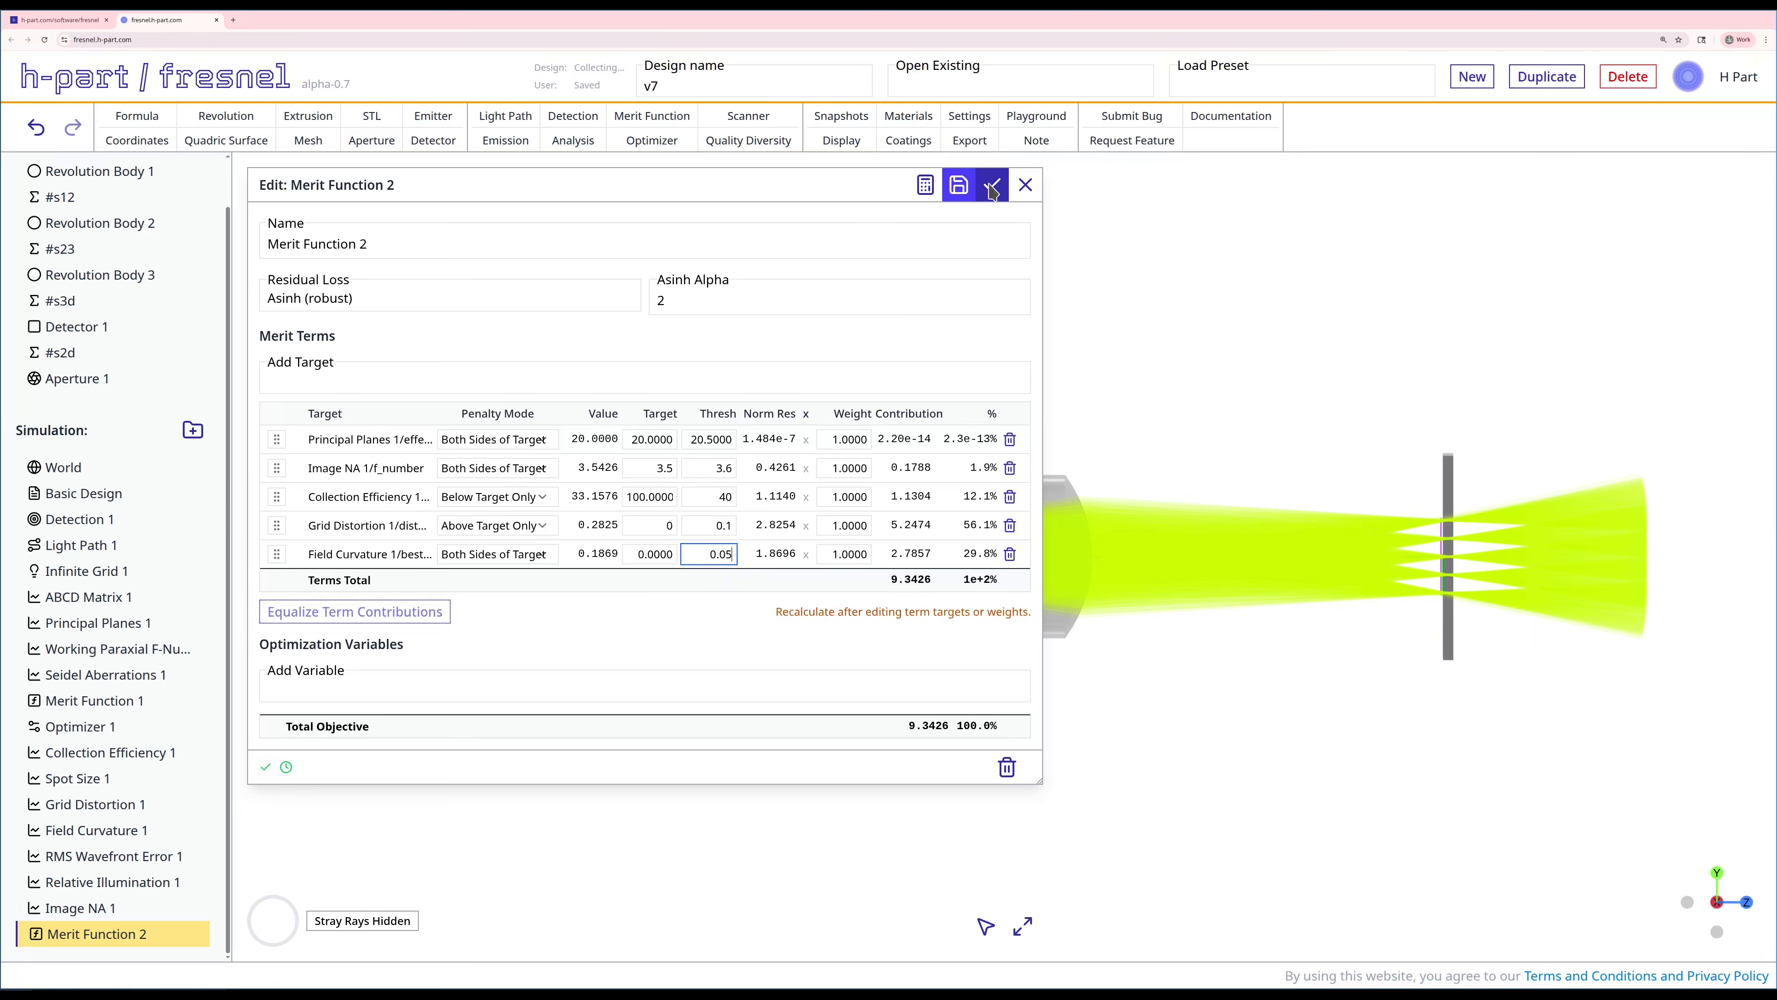
pyautogui.click(959, 187)
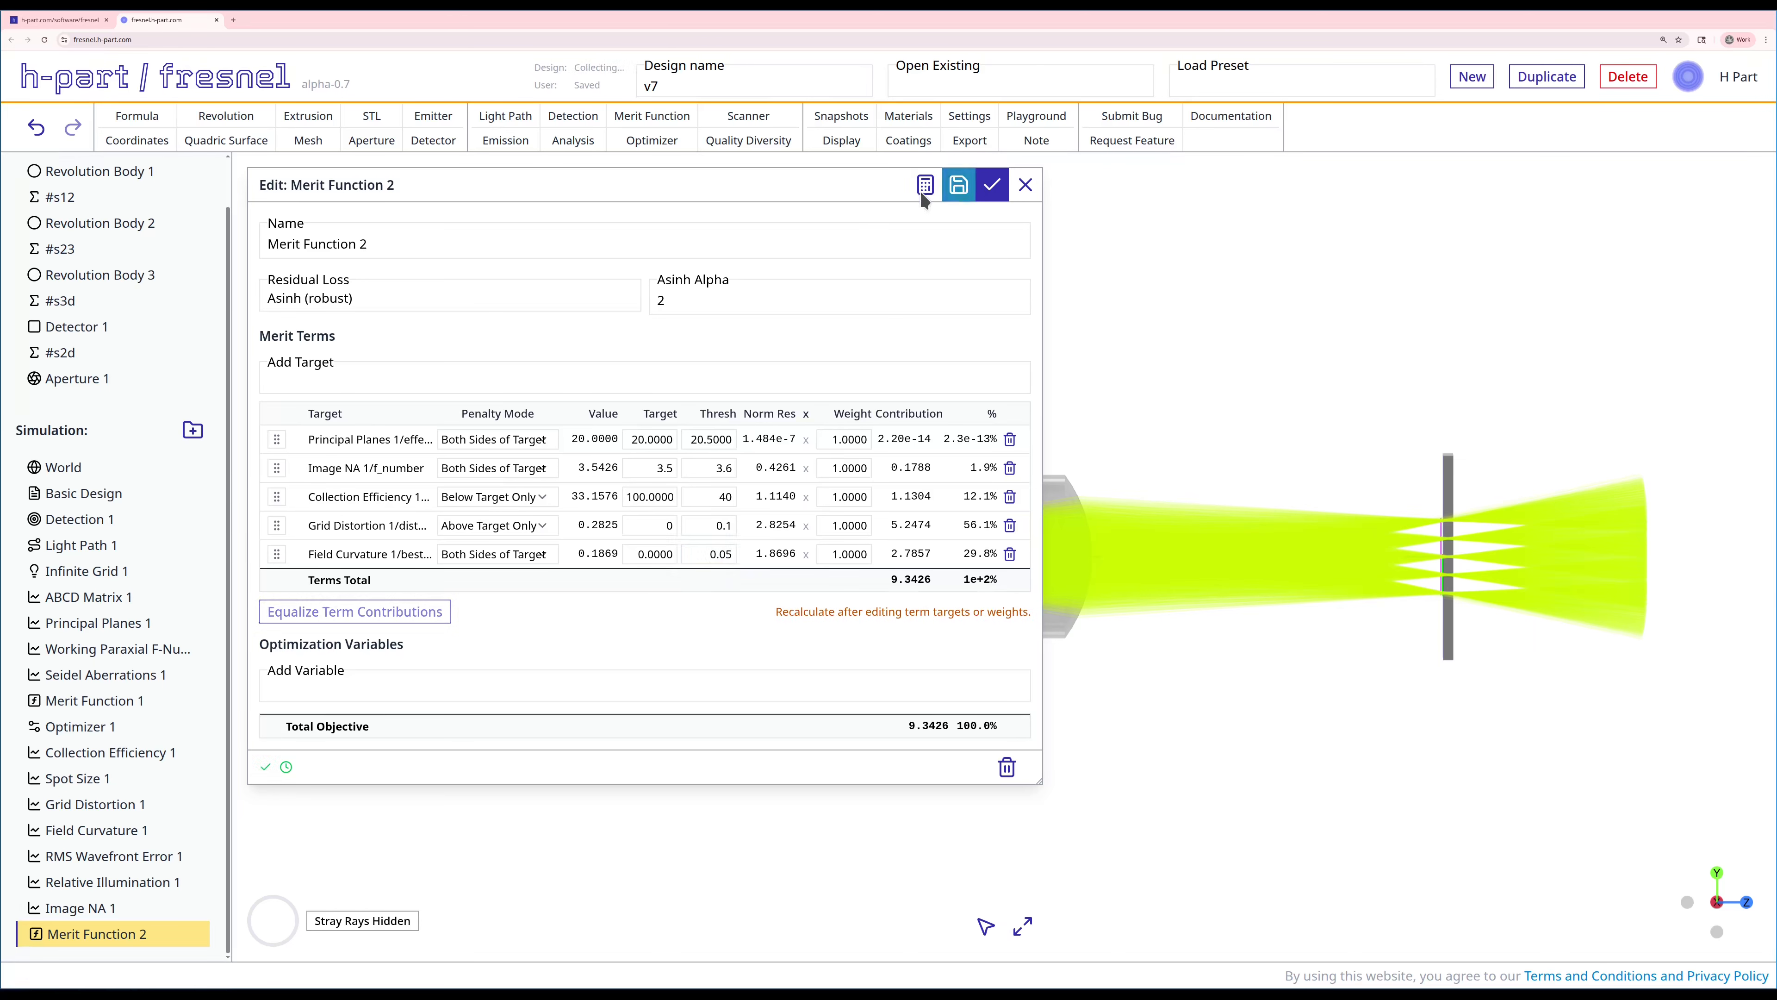
pyautogui.click(925, 187)
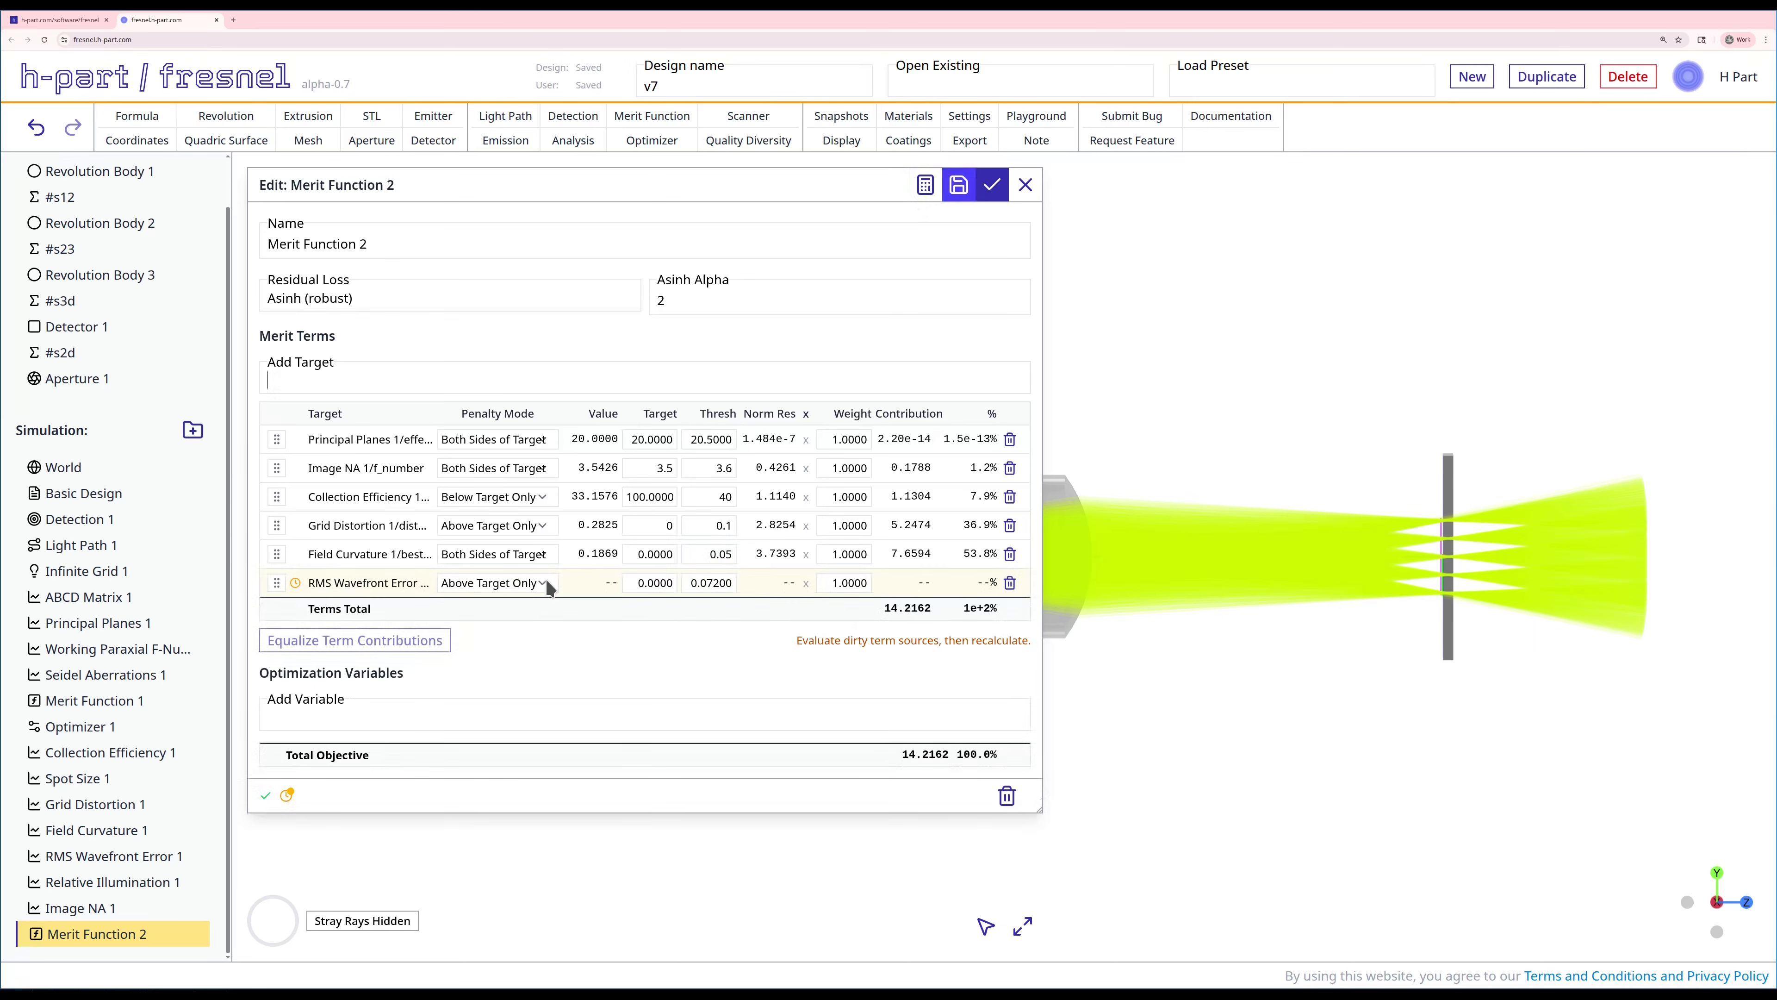
# Set the RMS Wavefront Error term's threshold to 0.05.
pyautogui.click(546, 580)
pyautogui.click(546, 581)
pyautogui.click(715, 583)
pyautogui.write('0.05')
# Add Relative Illumination 1/ri_ratio as a merit term and recalculate the merit values.
pyautogui.click(692, 372)
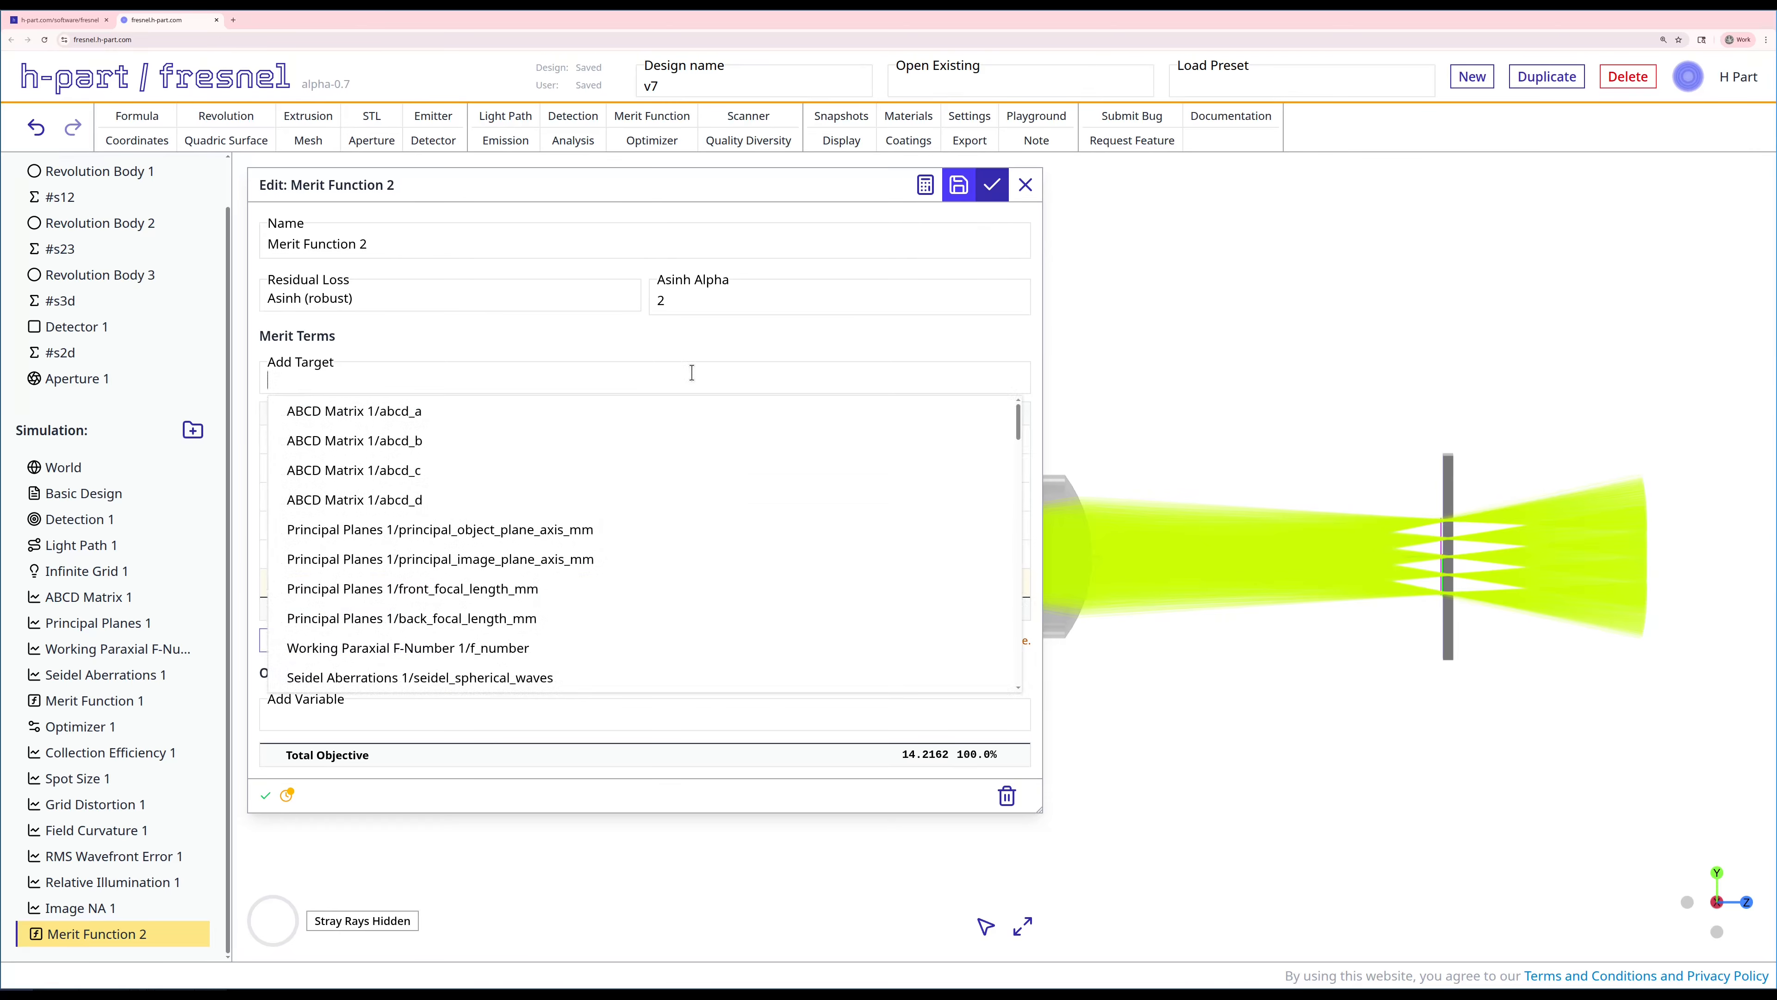
pyautogui.write('relativ')
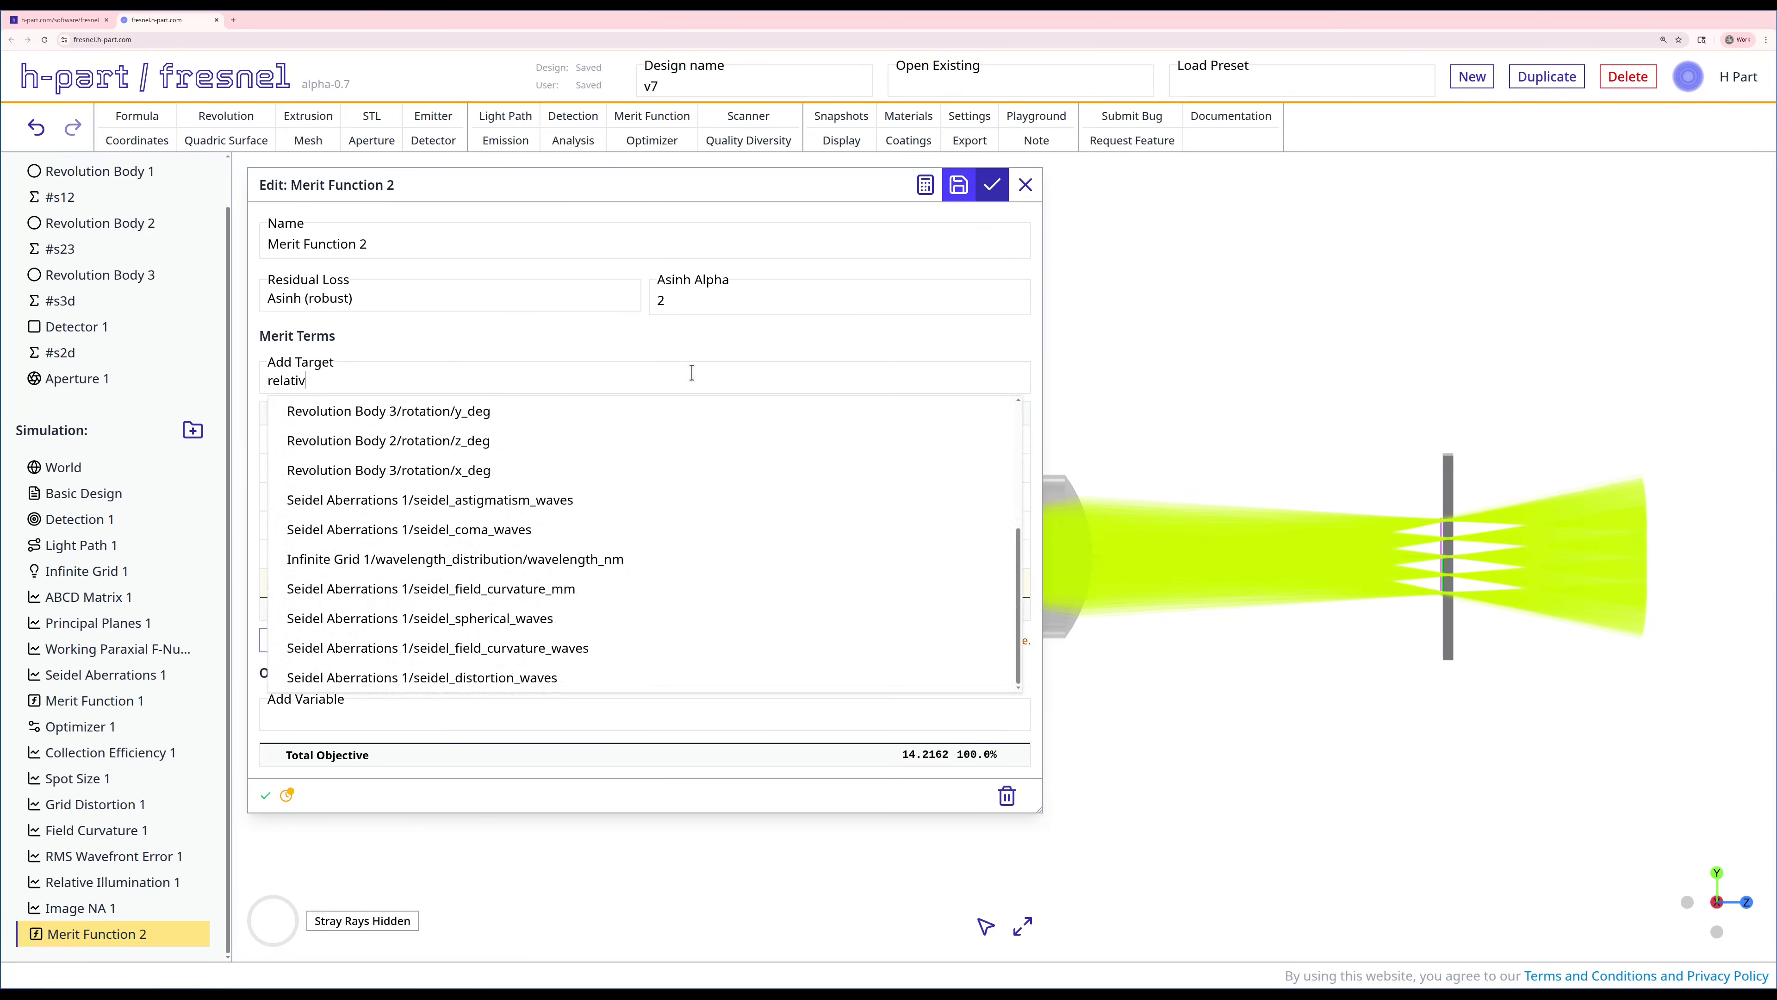
pyautogui.write('ill')
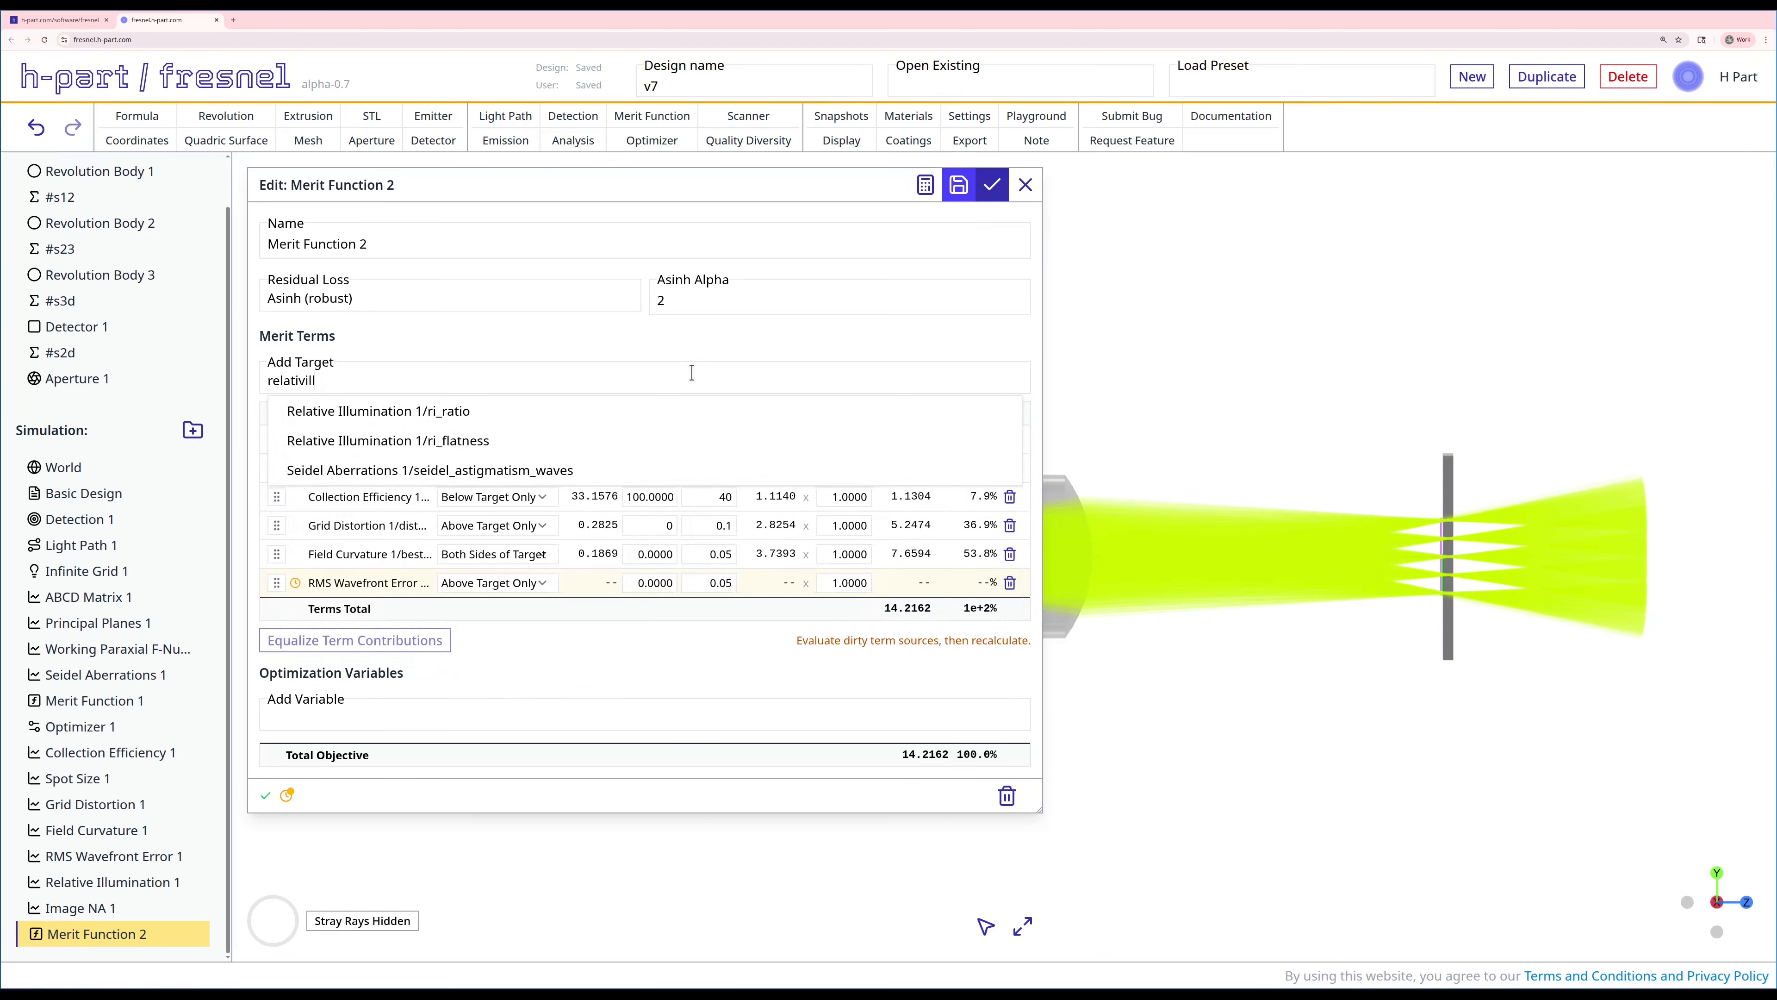
pyautogui.click(452, 413)
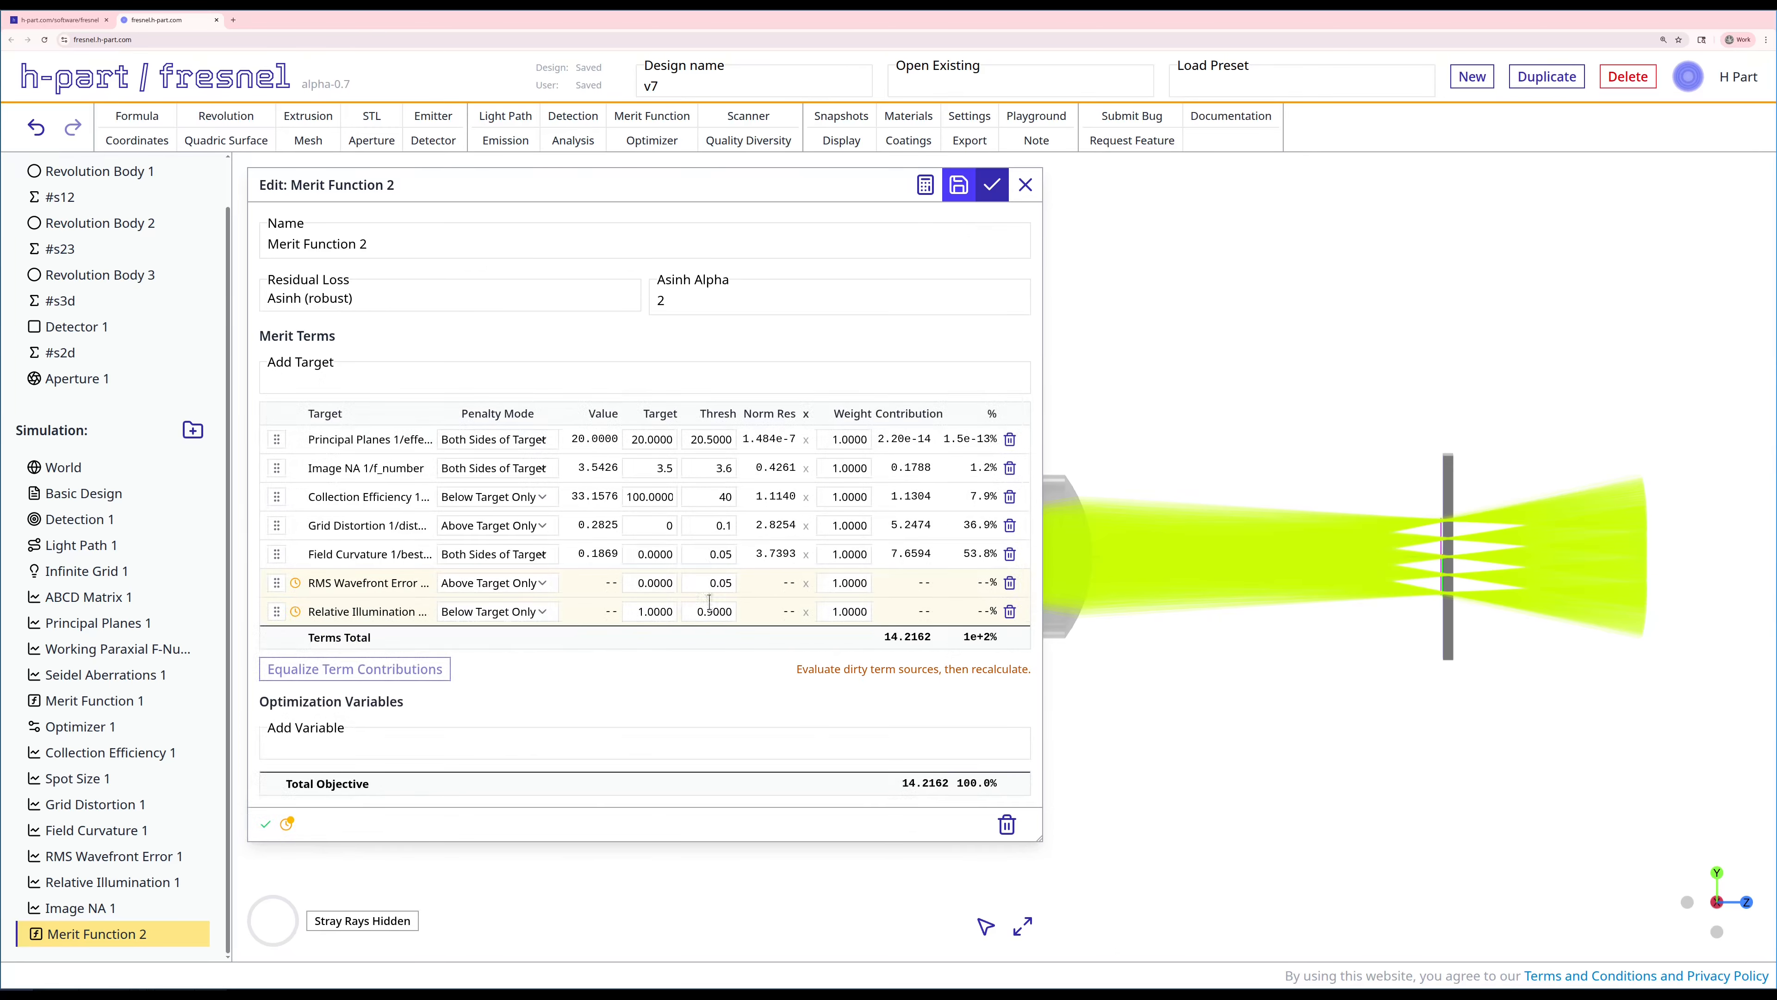
pyautogui.click(925, 184)
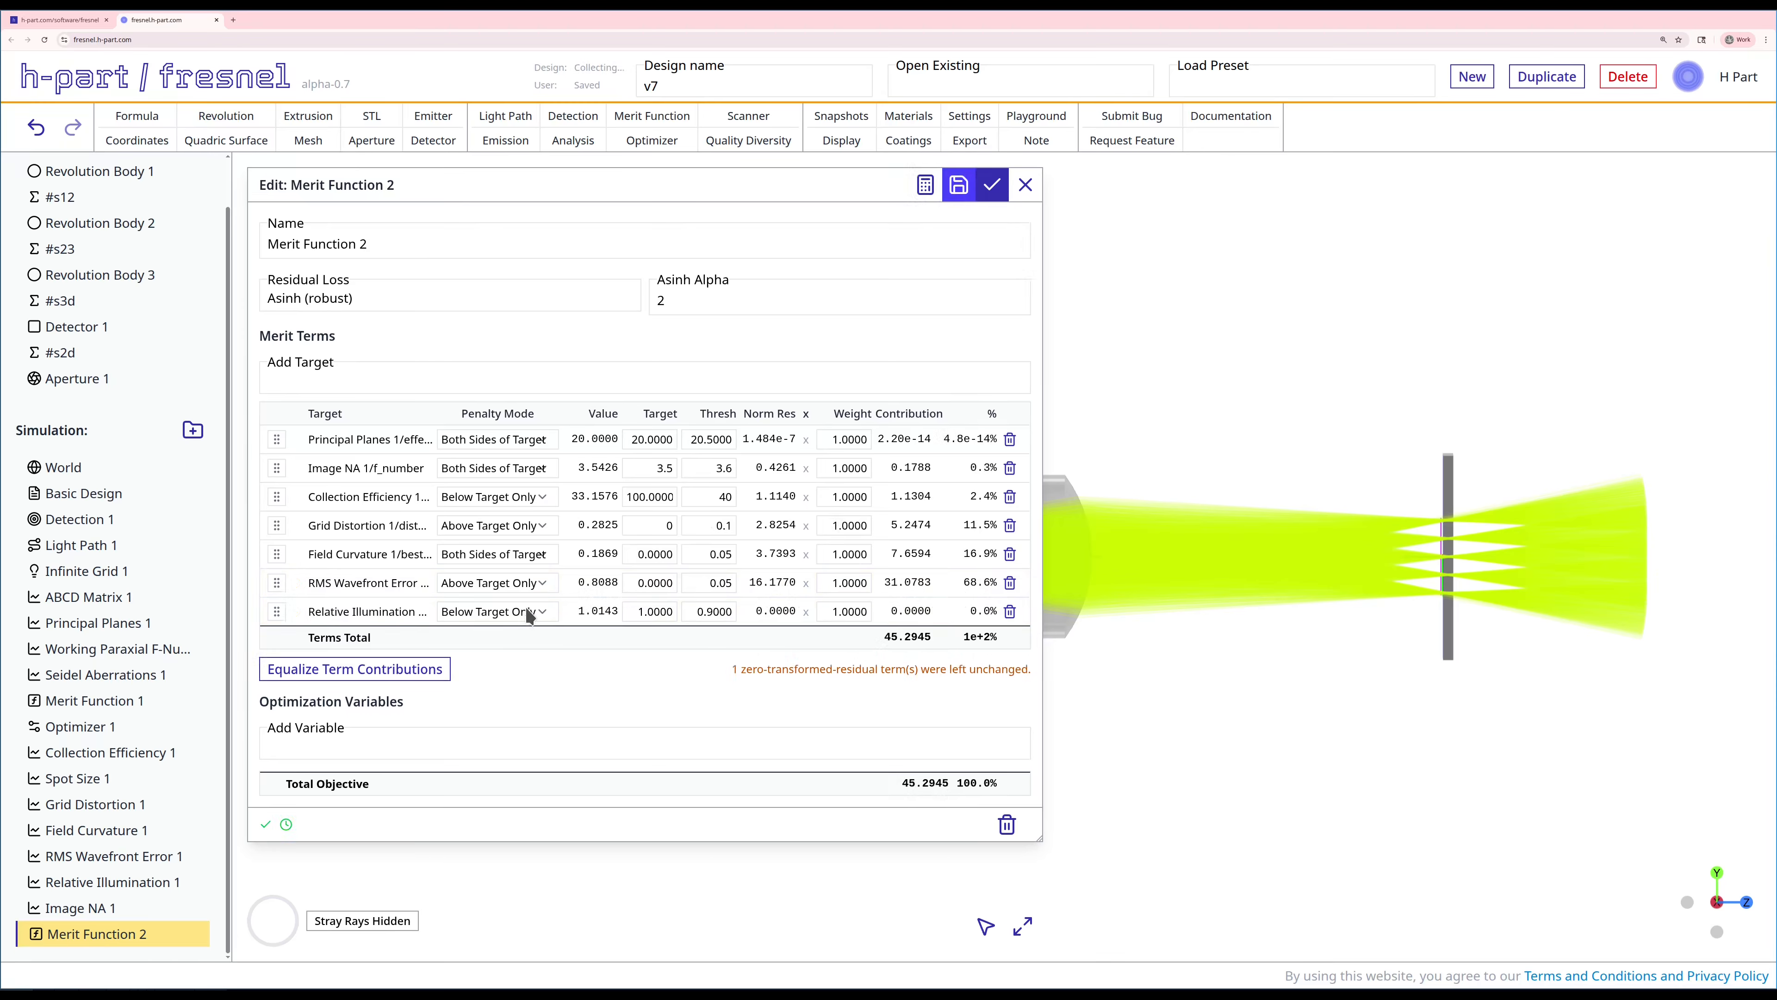
# Set the relative illumination term's penalty mode to Both Sides of Target and recalculate the merit values.
pyautogui.click(454, 617)
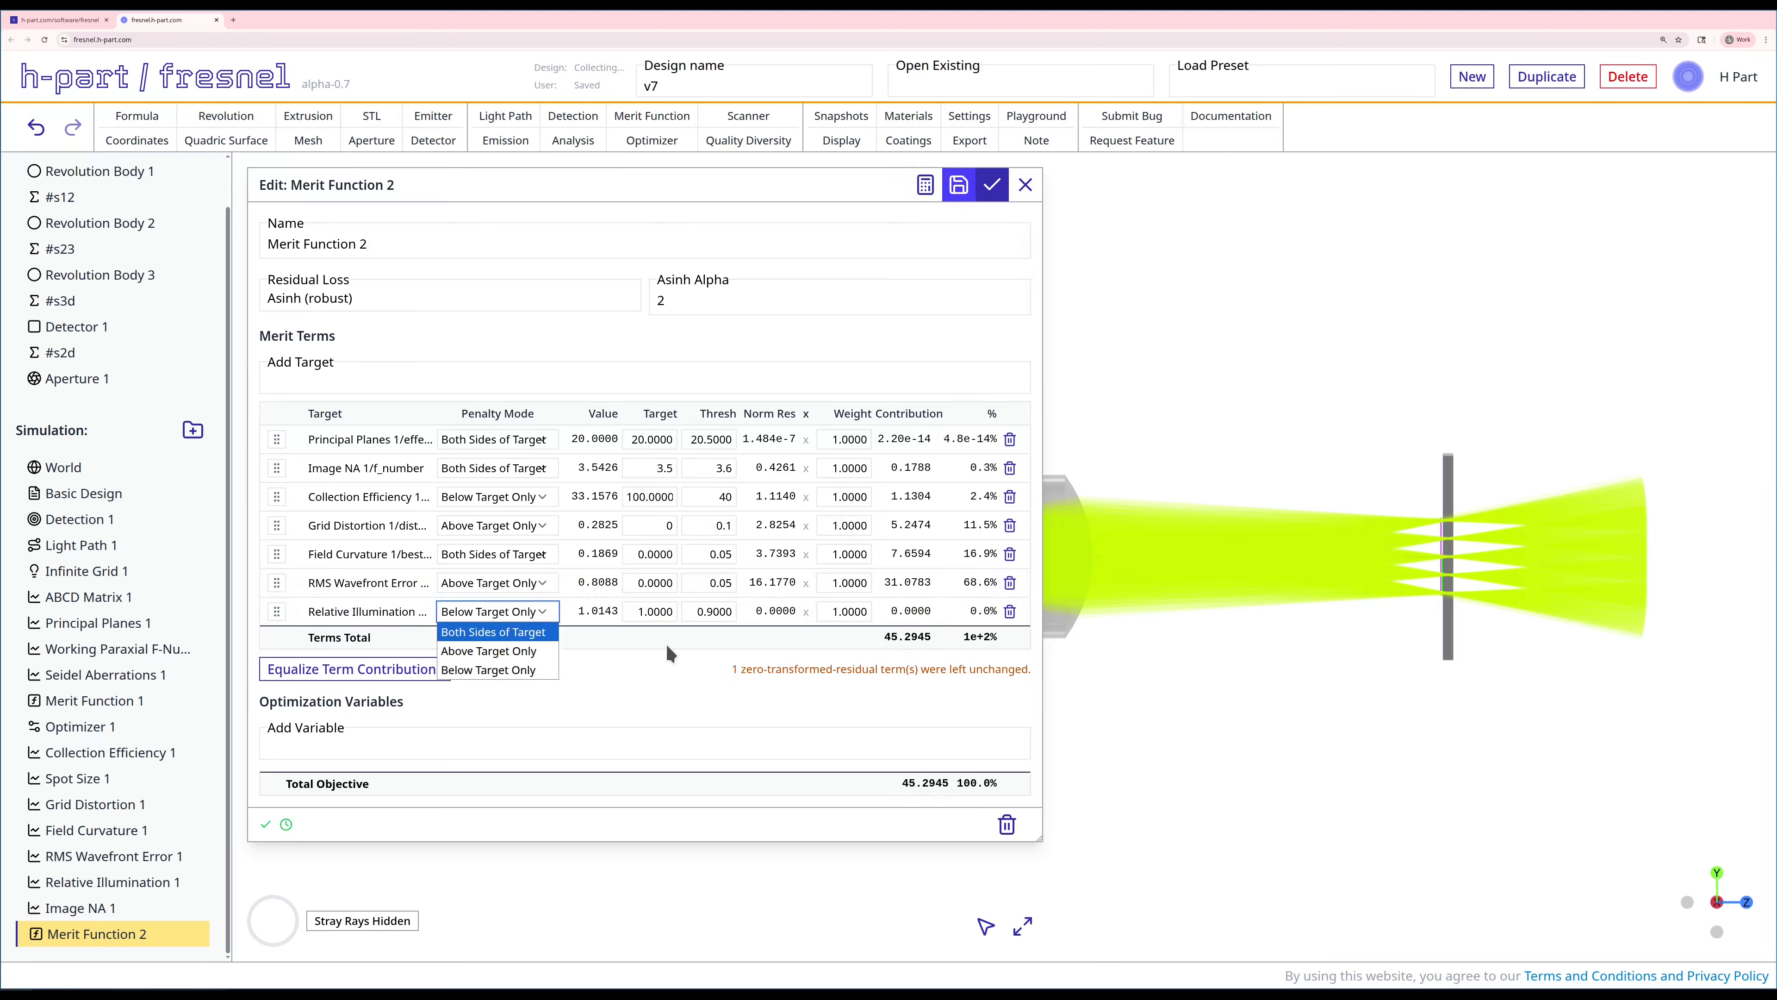
pyautogui.press('Escape')
pyautogui.click(456, 616)
pyautogui.click(476, 636)
pyautogui.click(926, 186)
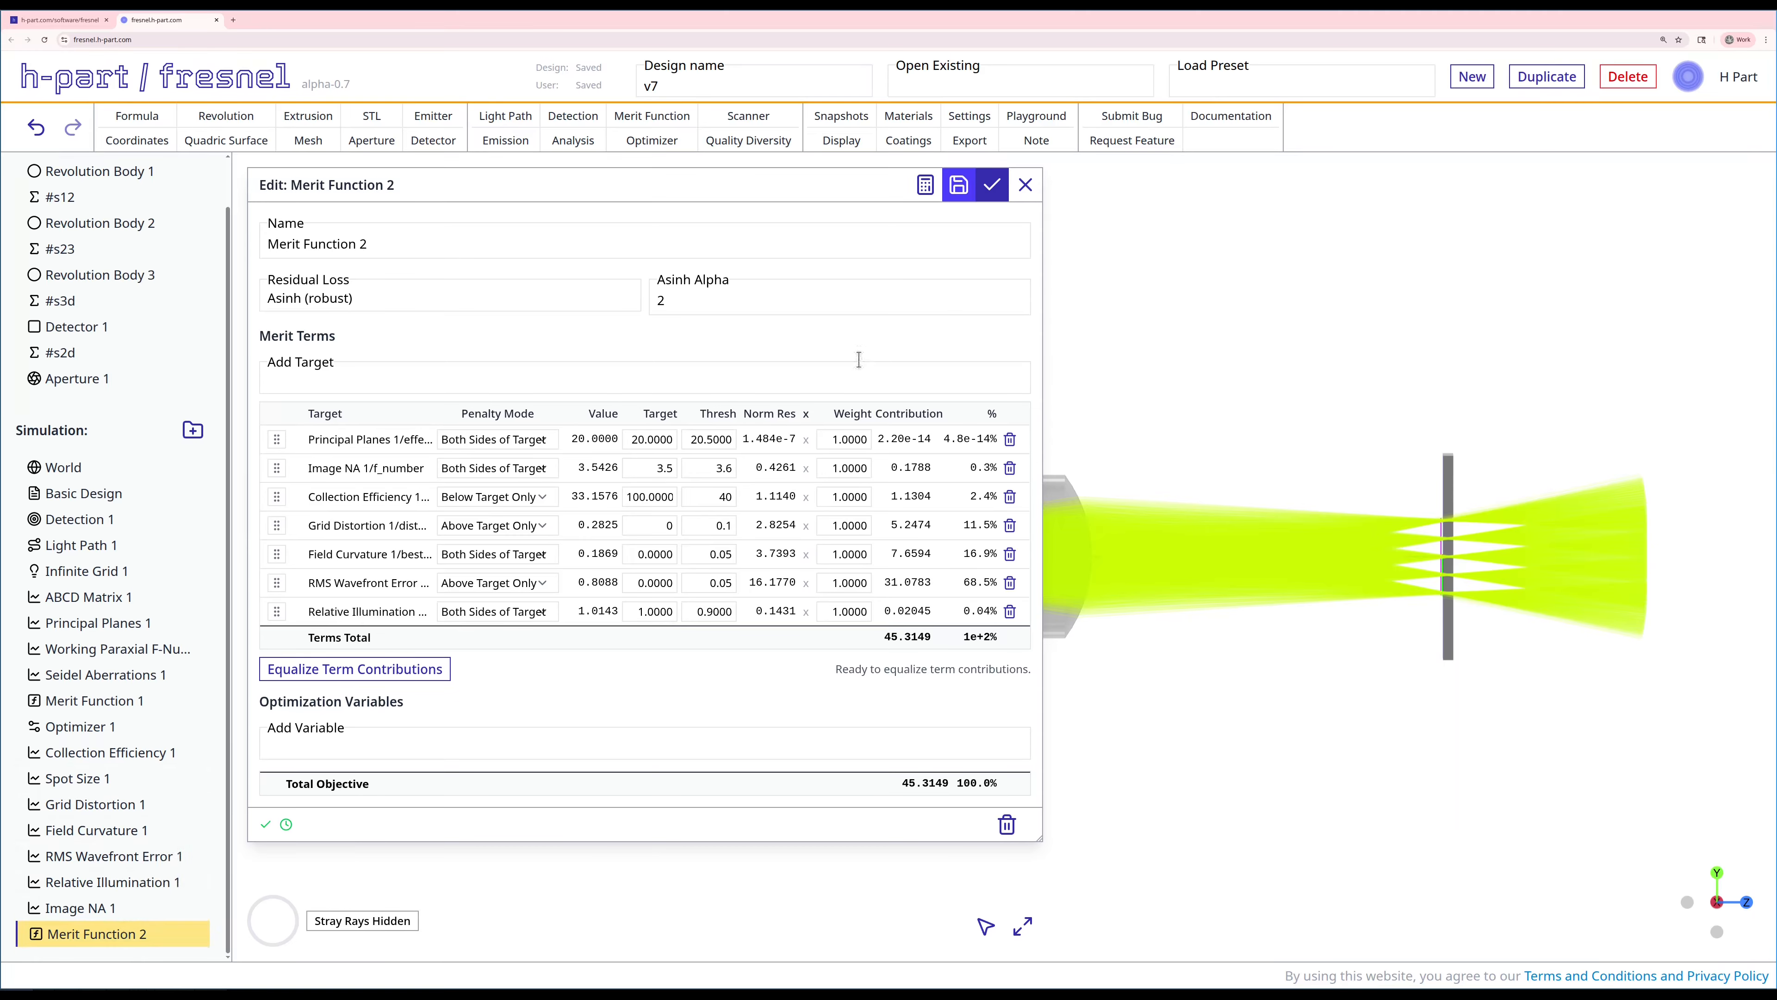
# Add Spot Size 1/diameter_mm as a merit term and set its threshold to 0.003.
pyautogui.click(361, 378)
pyautogui.write('spot')
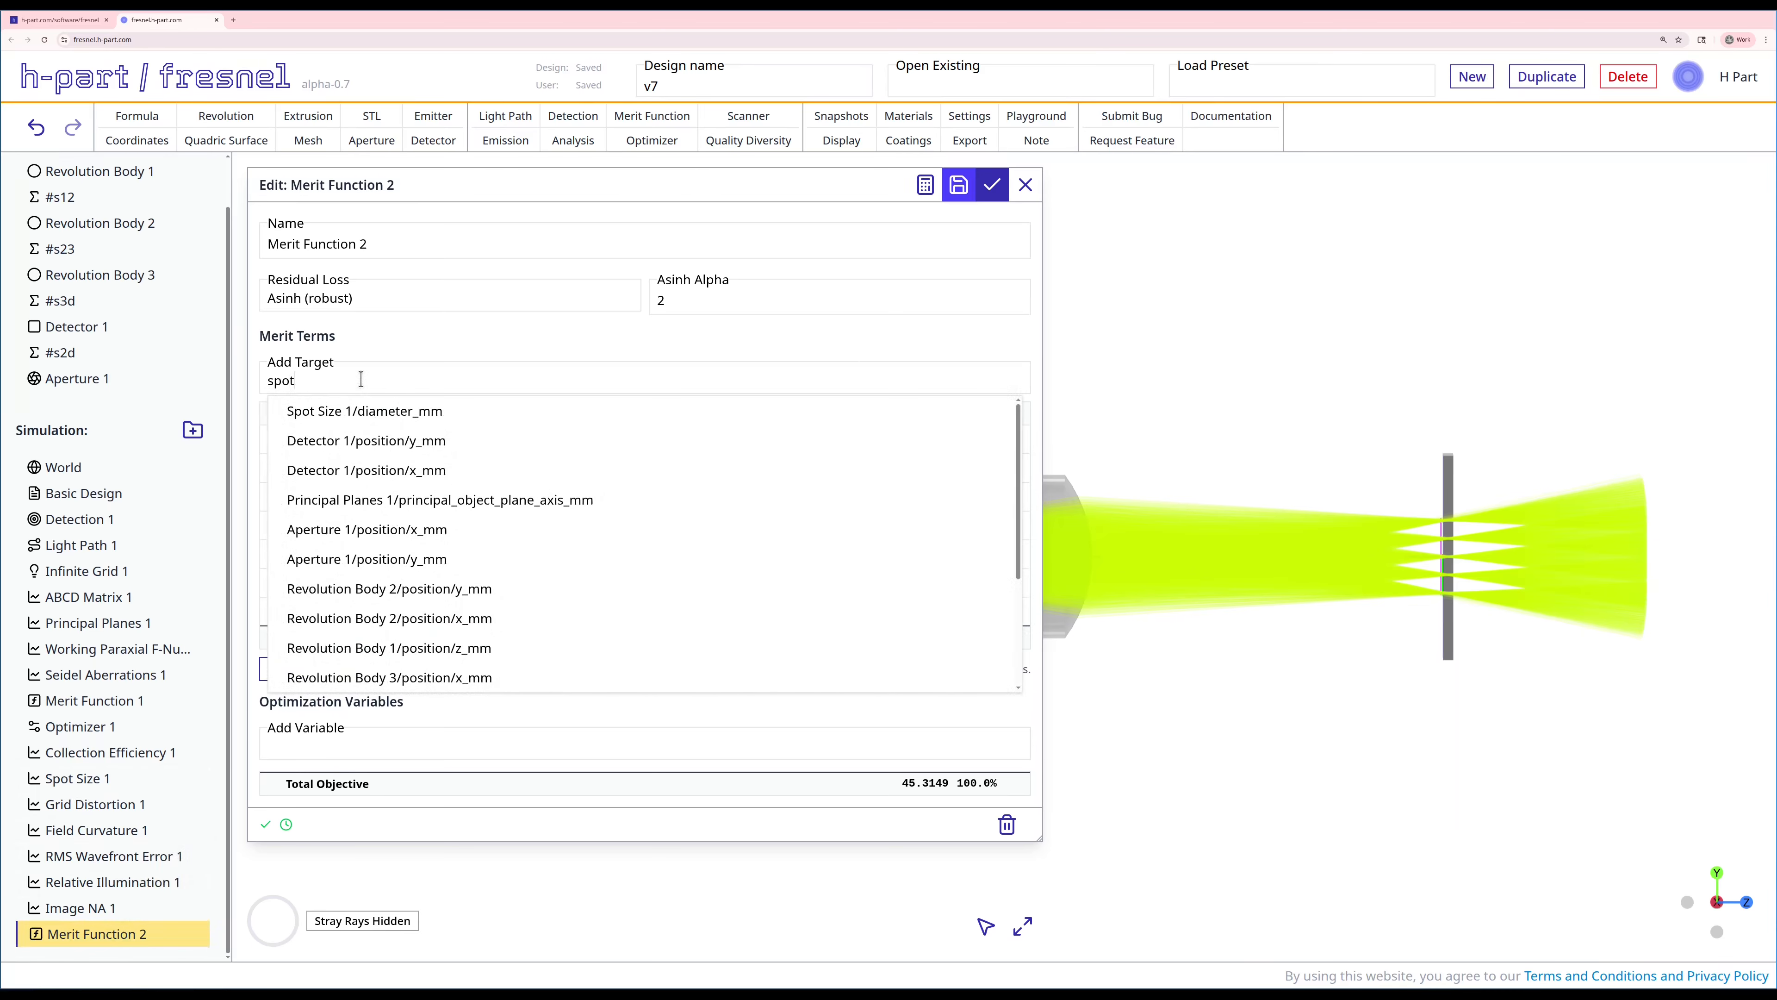
pyautogui.click(379, 419)
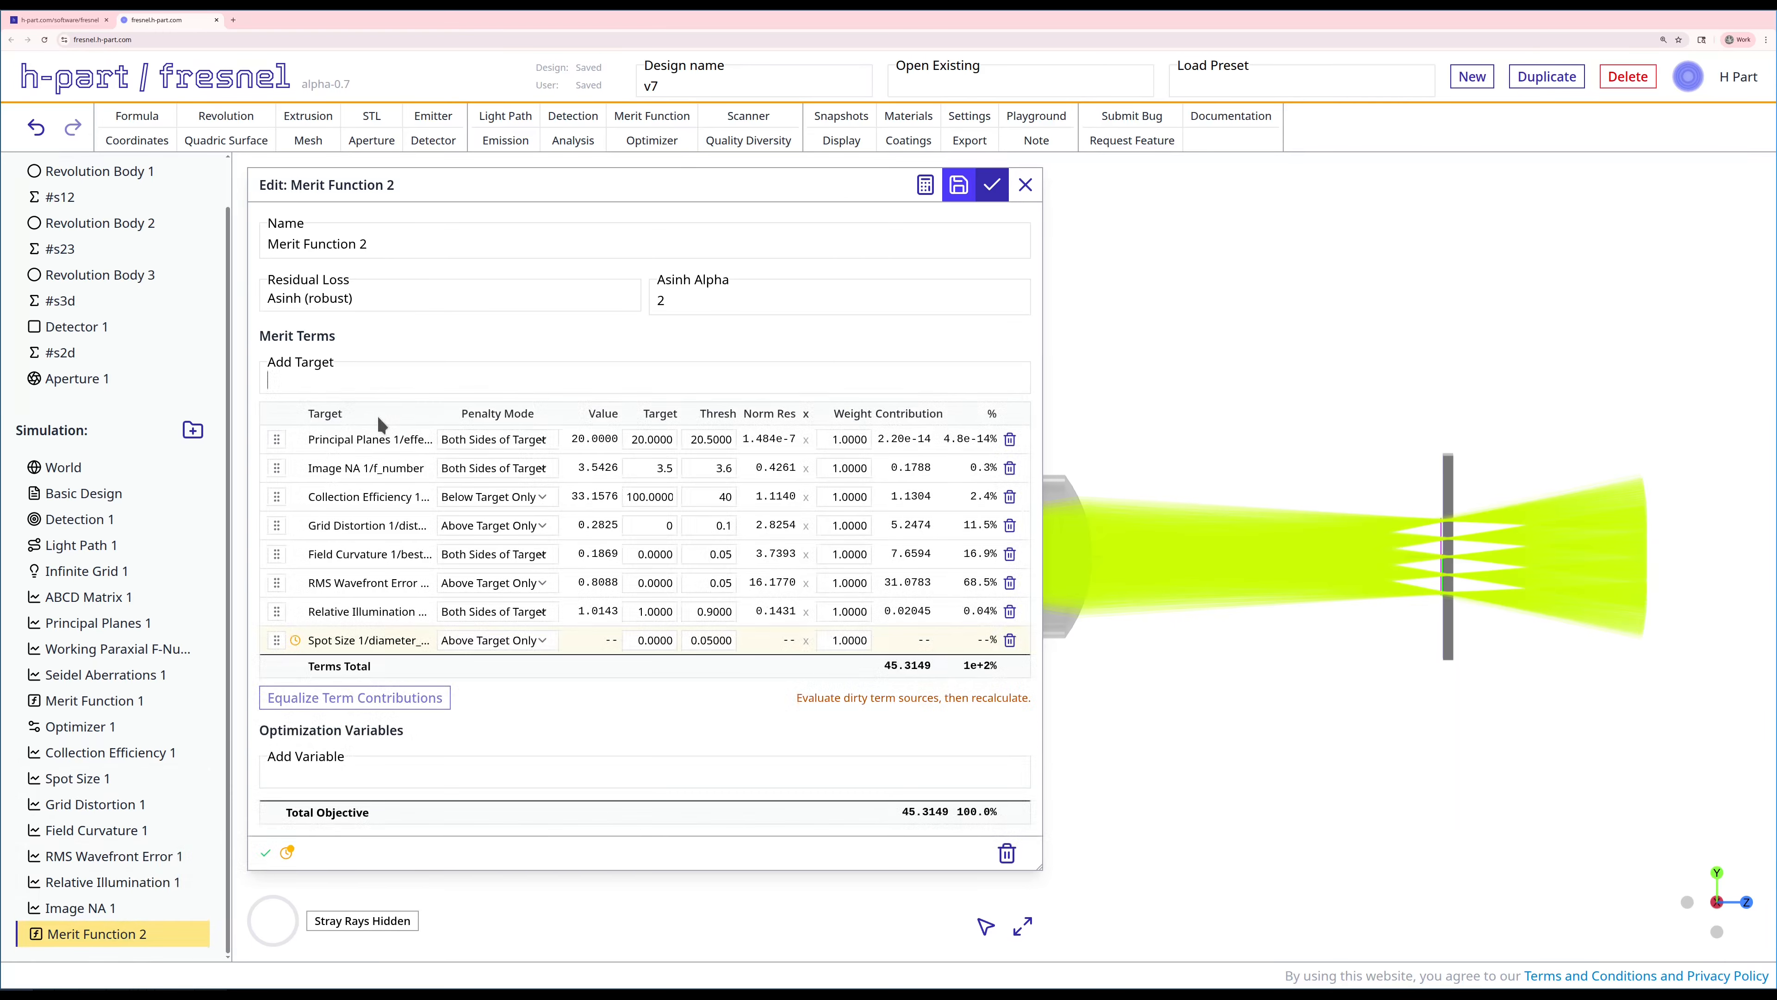
pyautogui.doubleClick(667, 637)
pyautogui.click(712, 640)
pyautogui.press('BackSpace')
pyautogui.write('0')
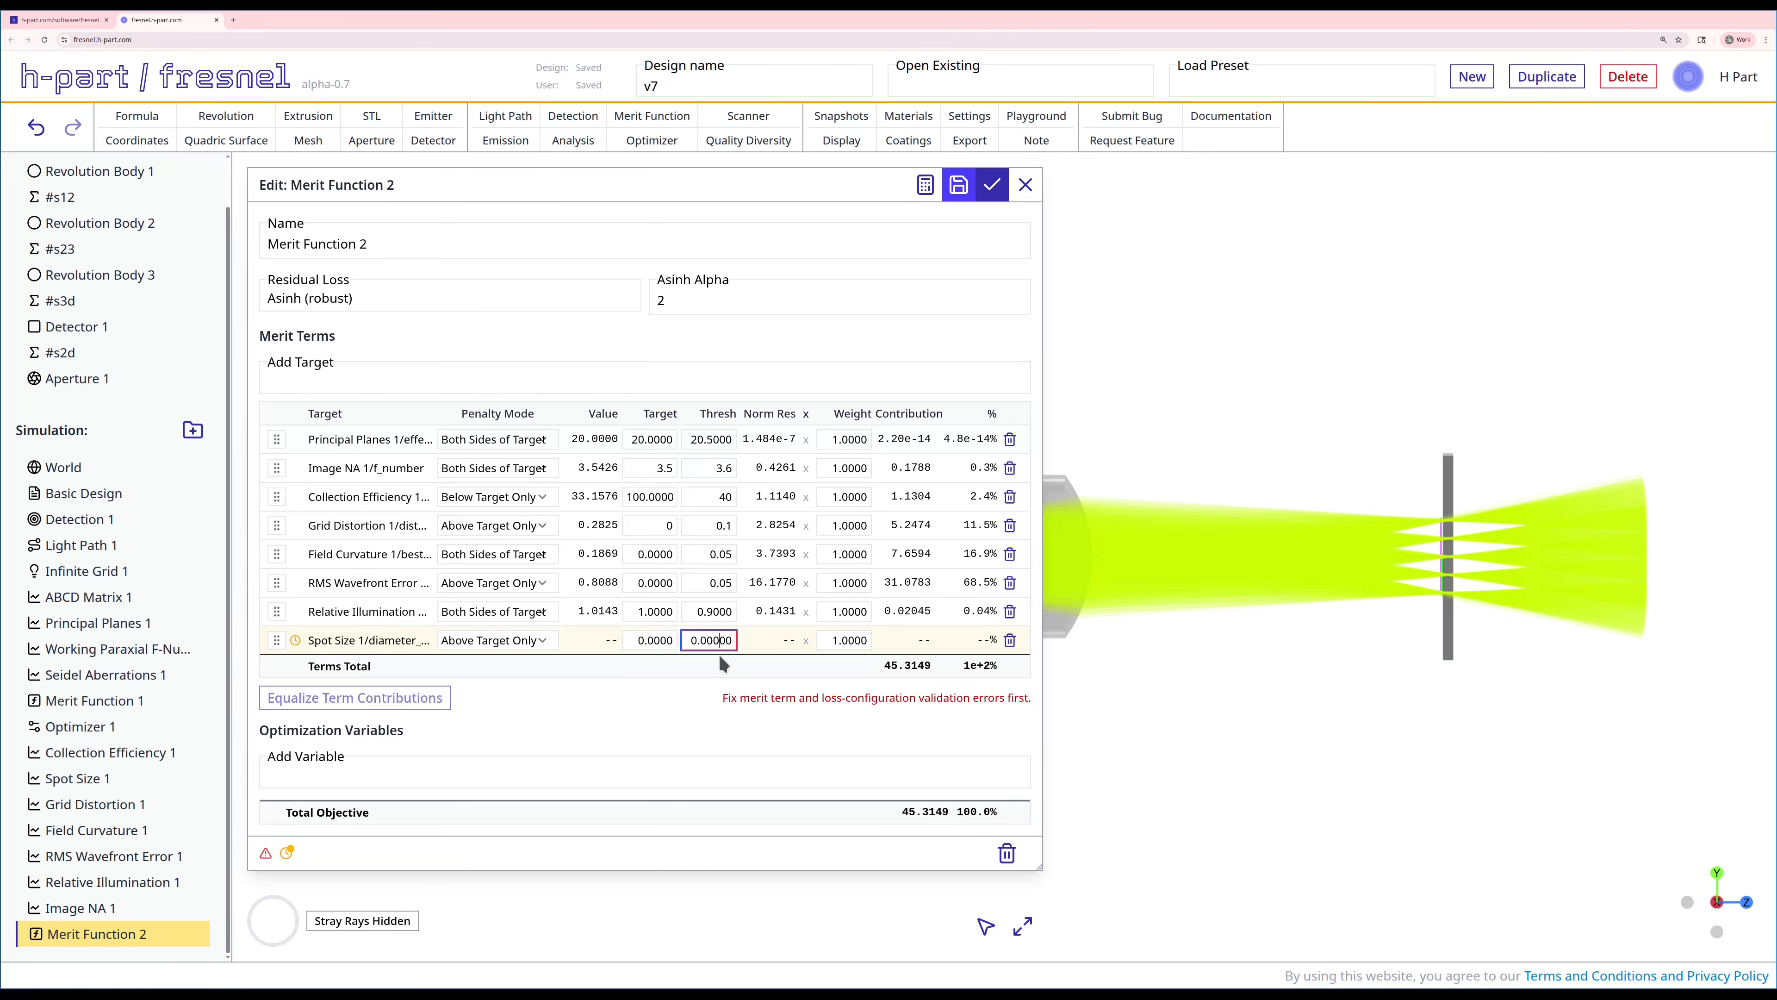
pyautogui.press('BackSpace')
pyautogui.write('3')
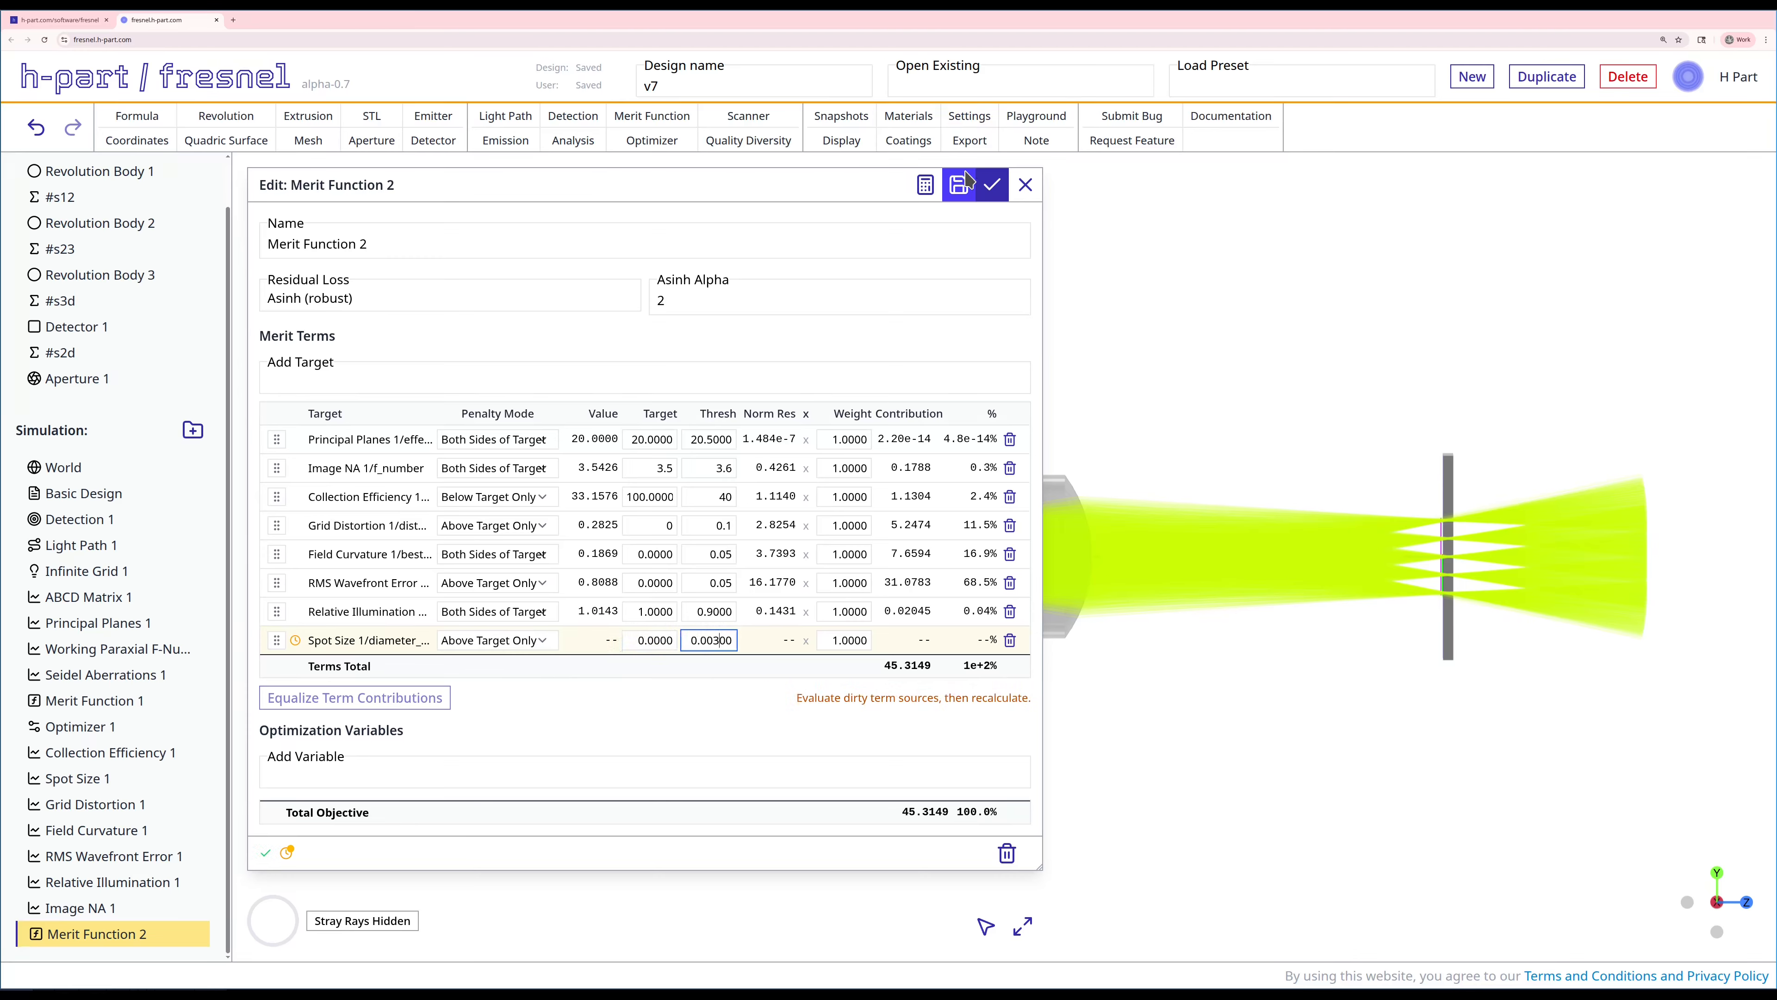
# Save the merit function, move the Spot Size term directly above the Grid Distortion term and recalculate the values.
pyautogui.click(961, 184)
pyautogui.click(929, 185)
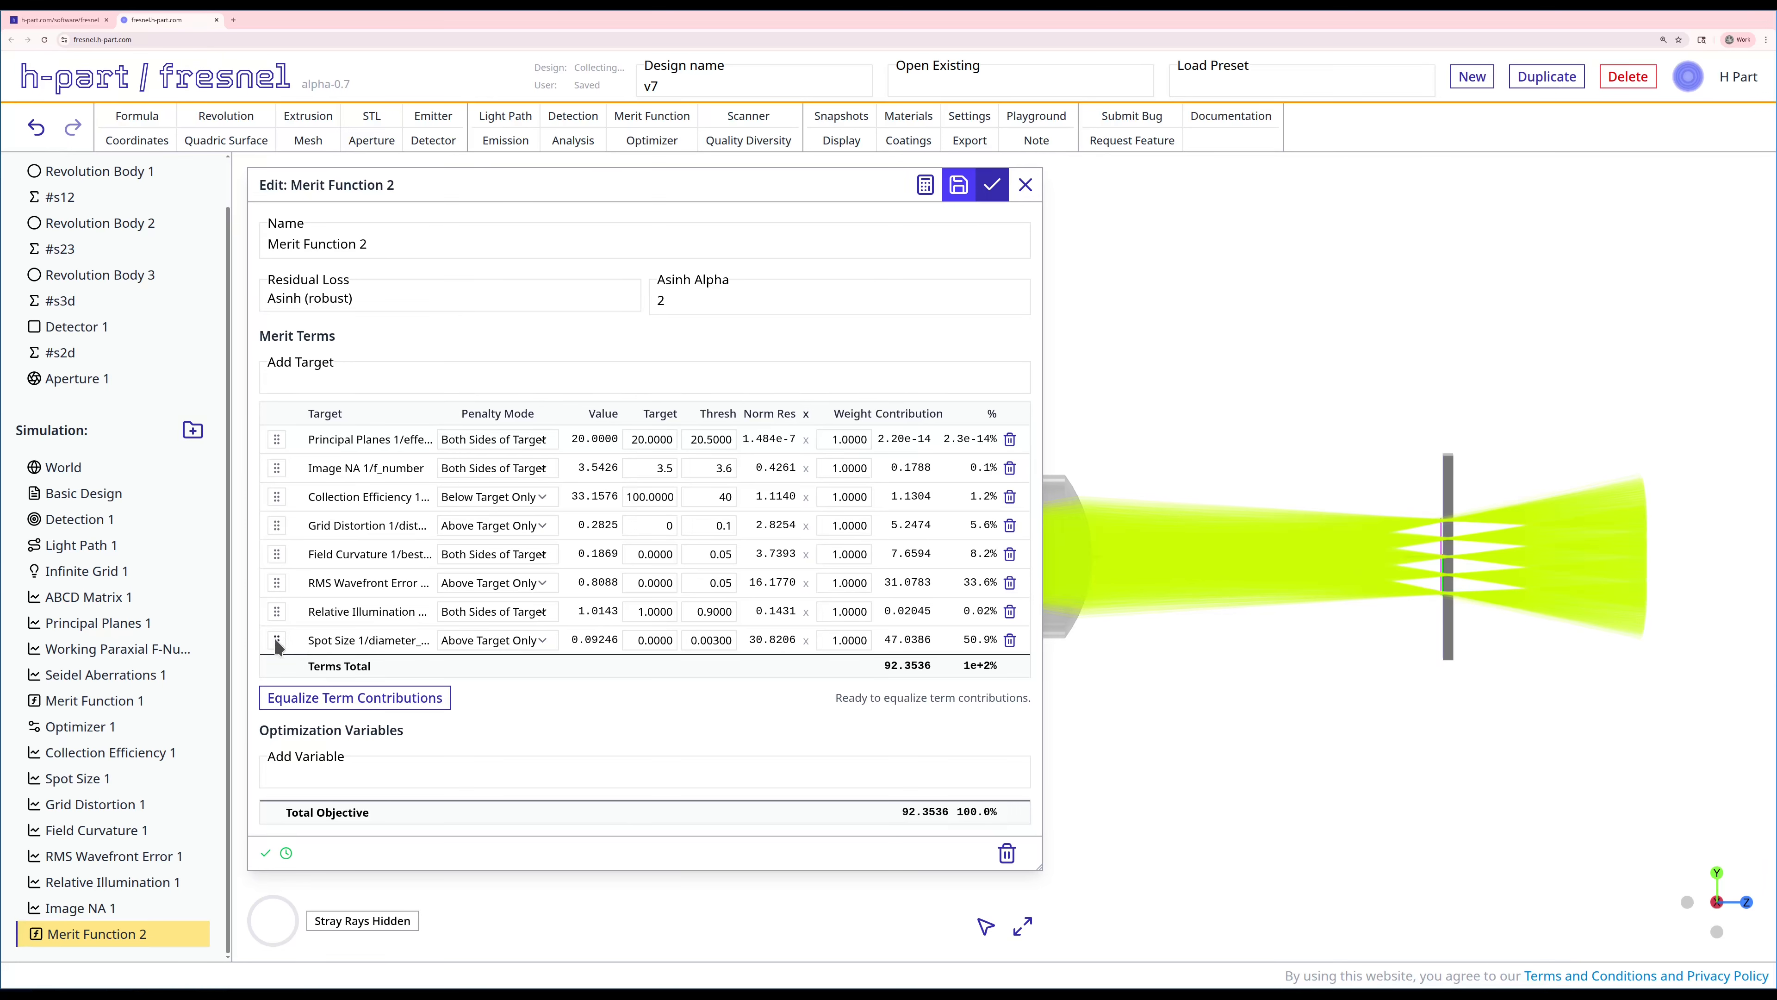
pyautogui.moveTo(277, 640); pyautogui.dragTo(284, 531)
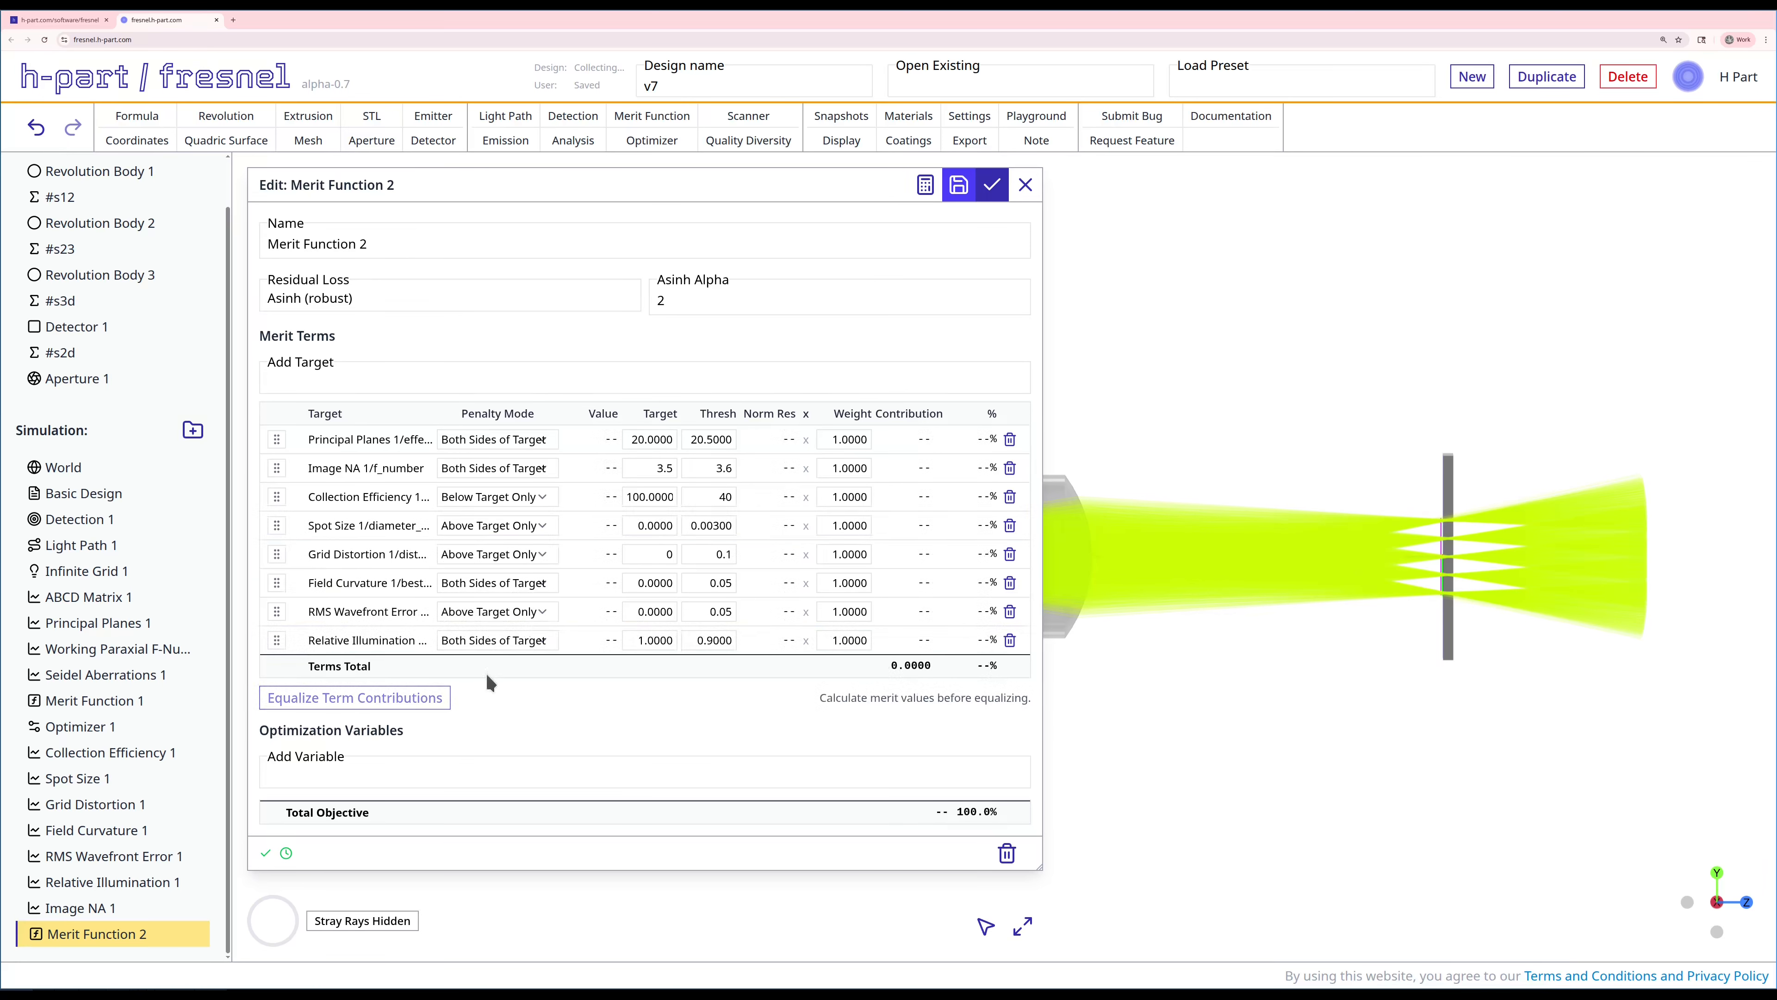
pyautogui.click(925, 185)
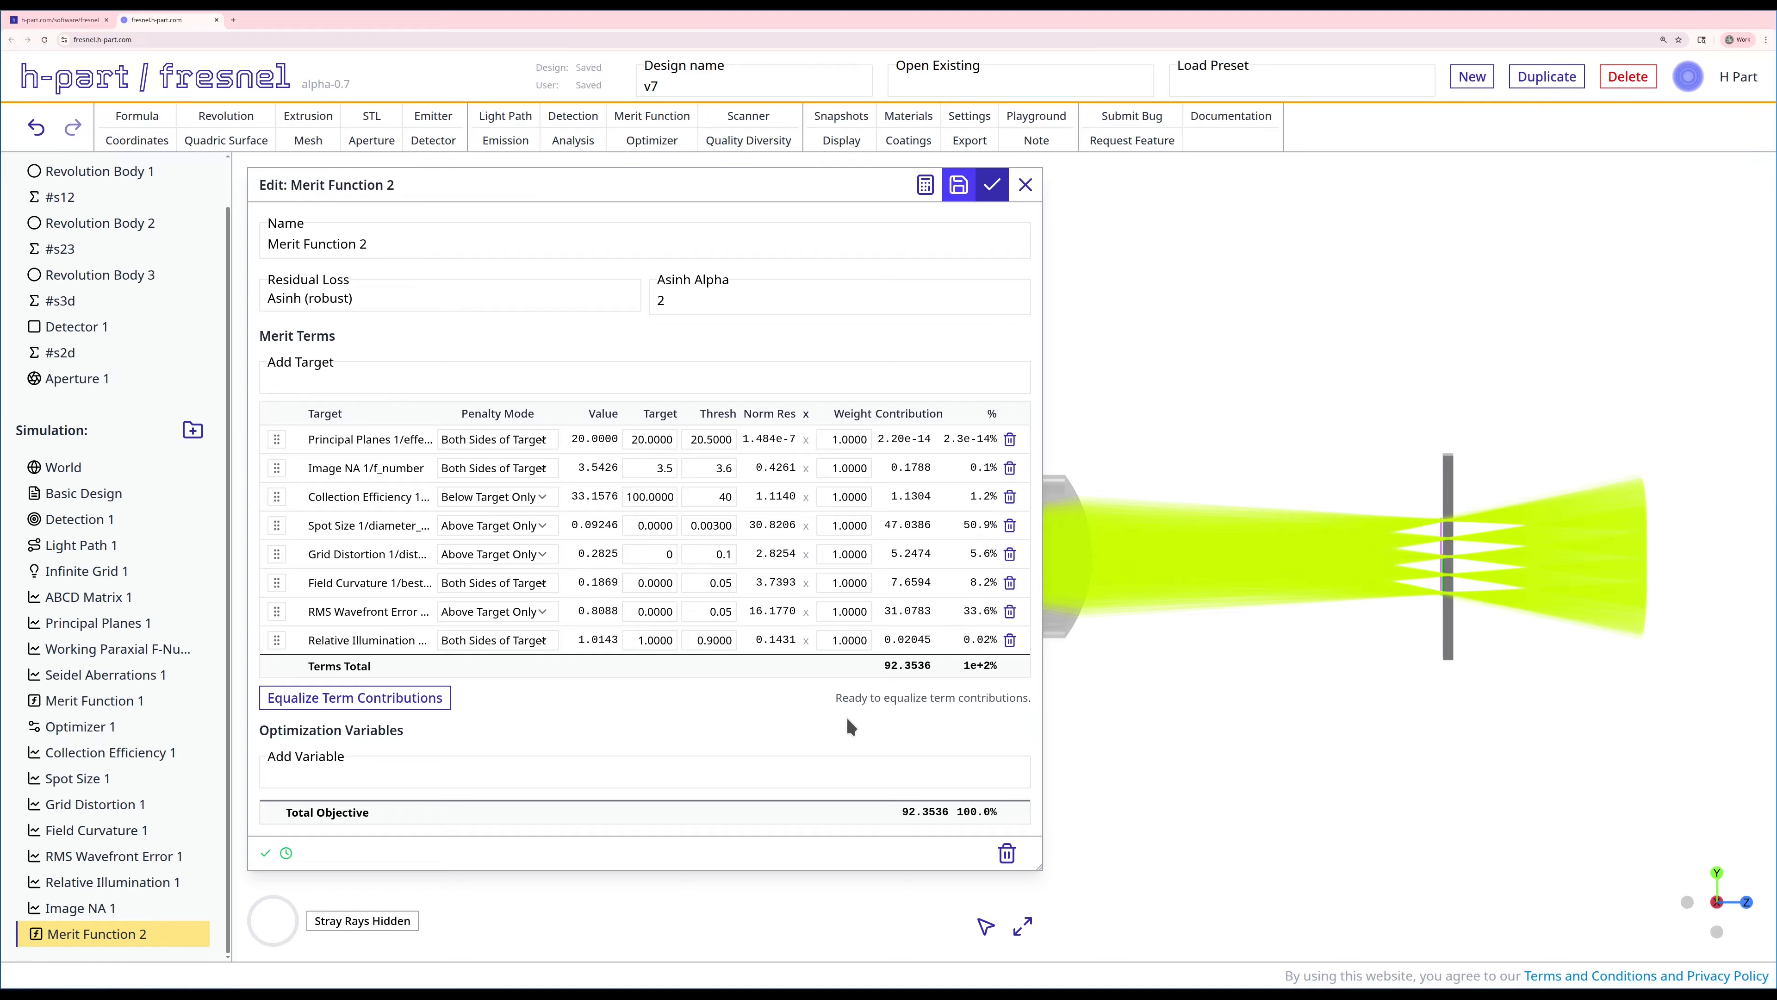
# Add the #s12, #s23 and #s3d spacing_mm parameters as optimization variables.
pyautogui.click(364, 775)
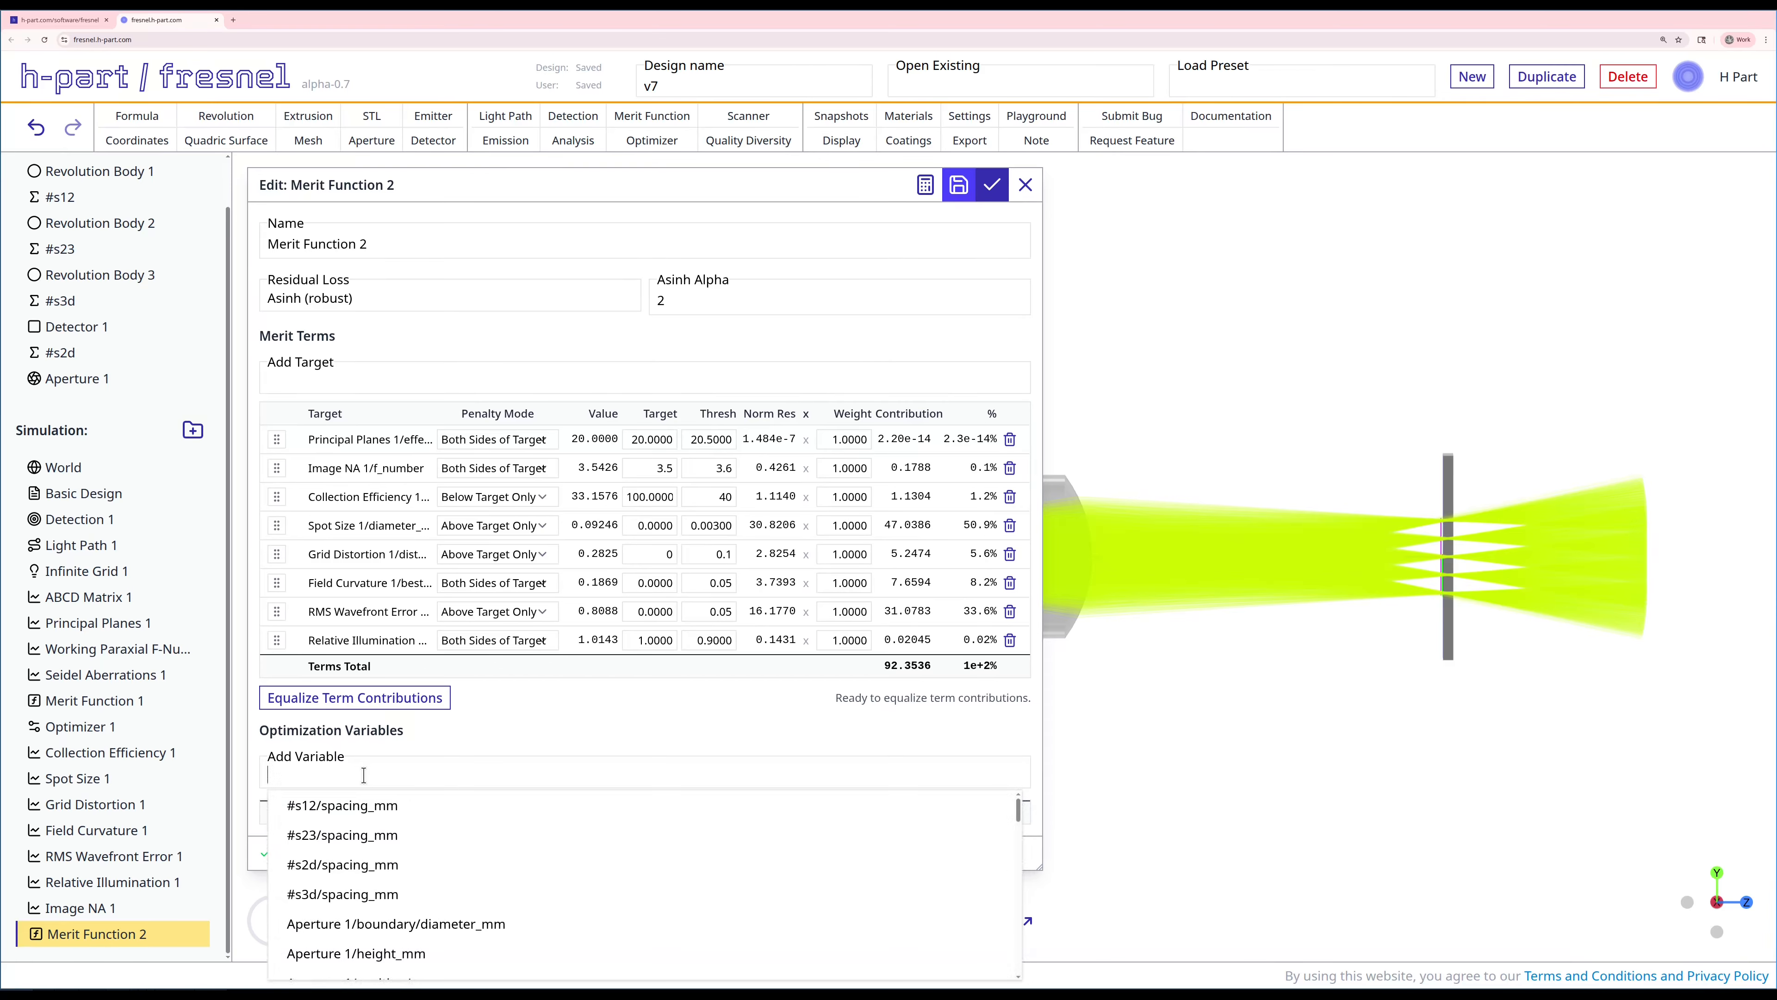
pyautogui.click(343, 805)
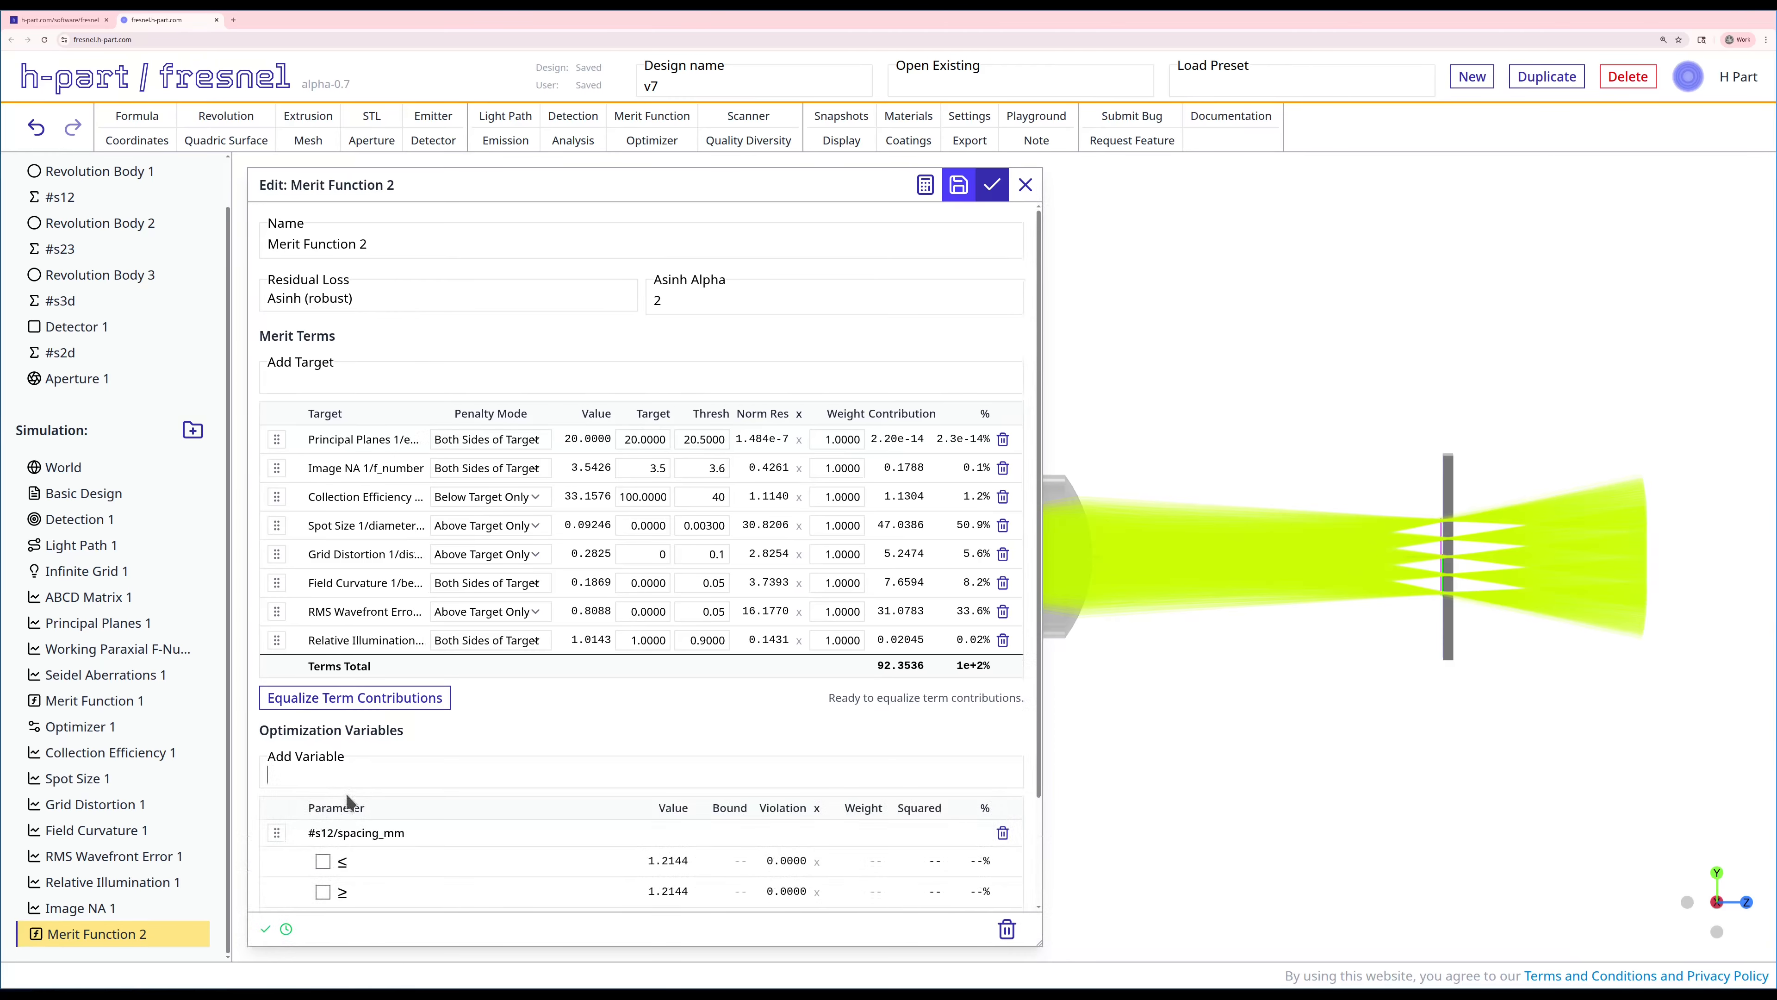
pyautogui.click(340, 807)
pyautogui.click(342, 835)
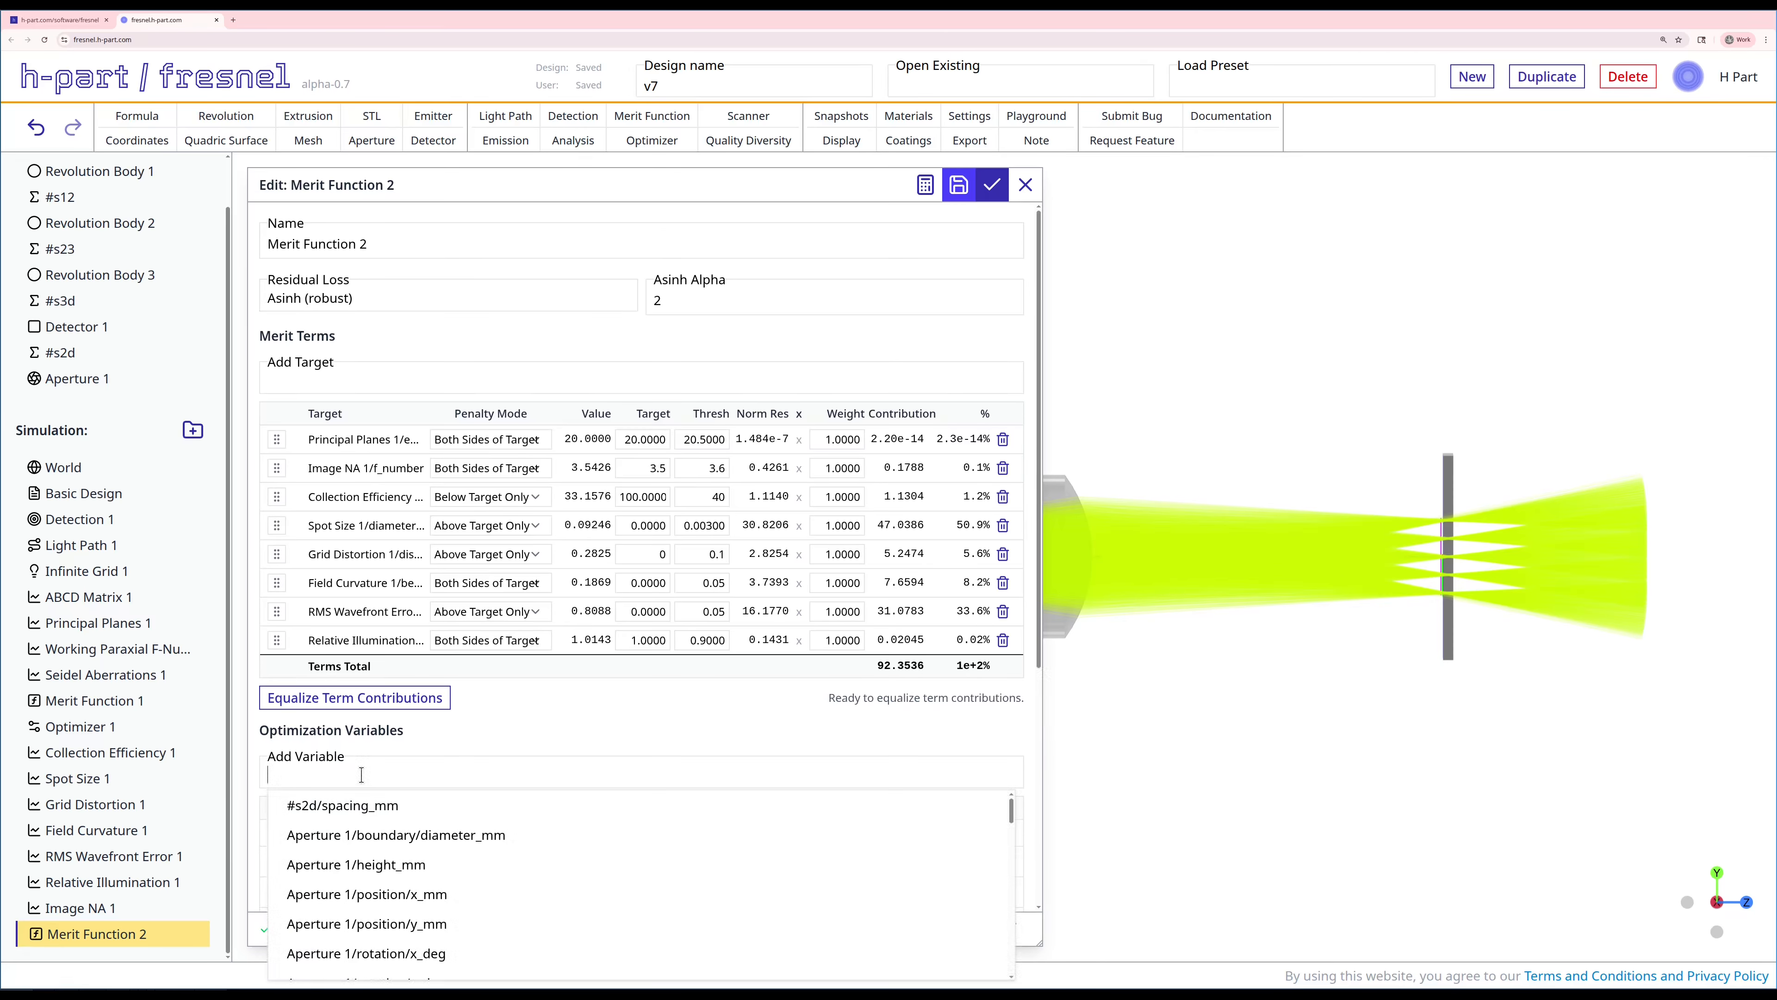
# Add Revolution Body 1's radius_left_mm and radius_right_mm as optimization variables.
pyautogui.write('ra')
pyautogui.press('BackSpace')
pyautogui.press('BackSpace')
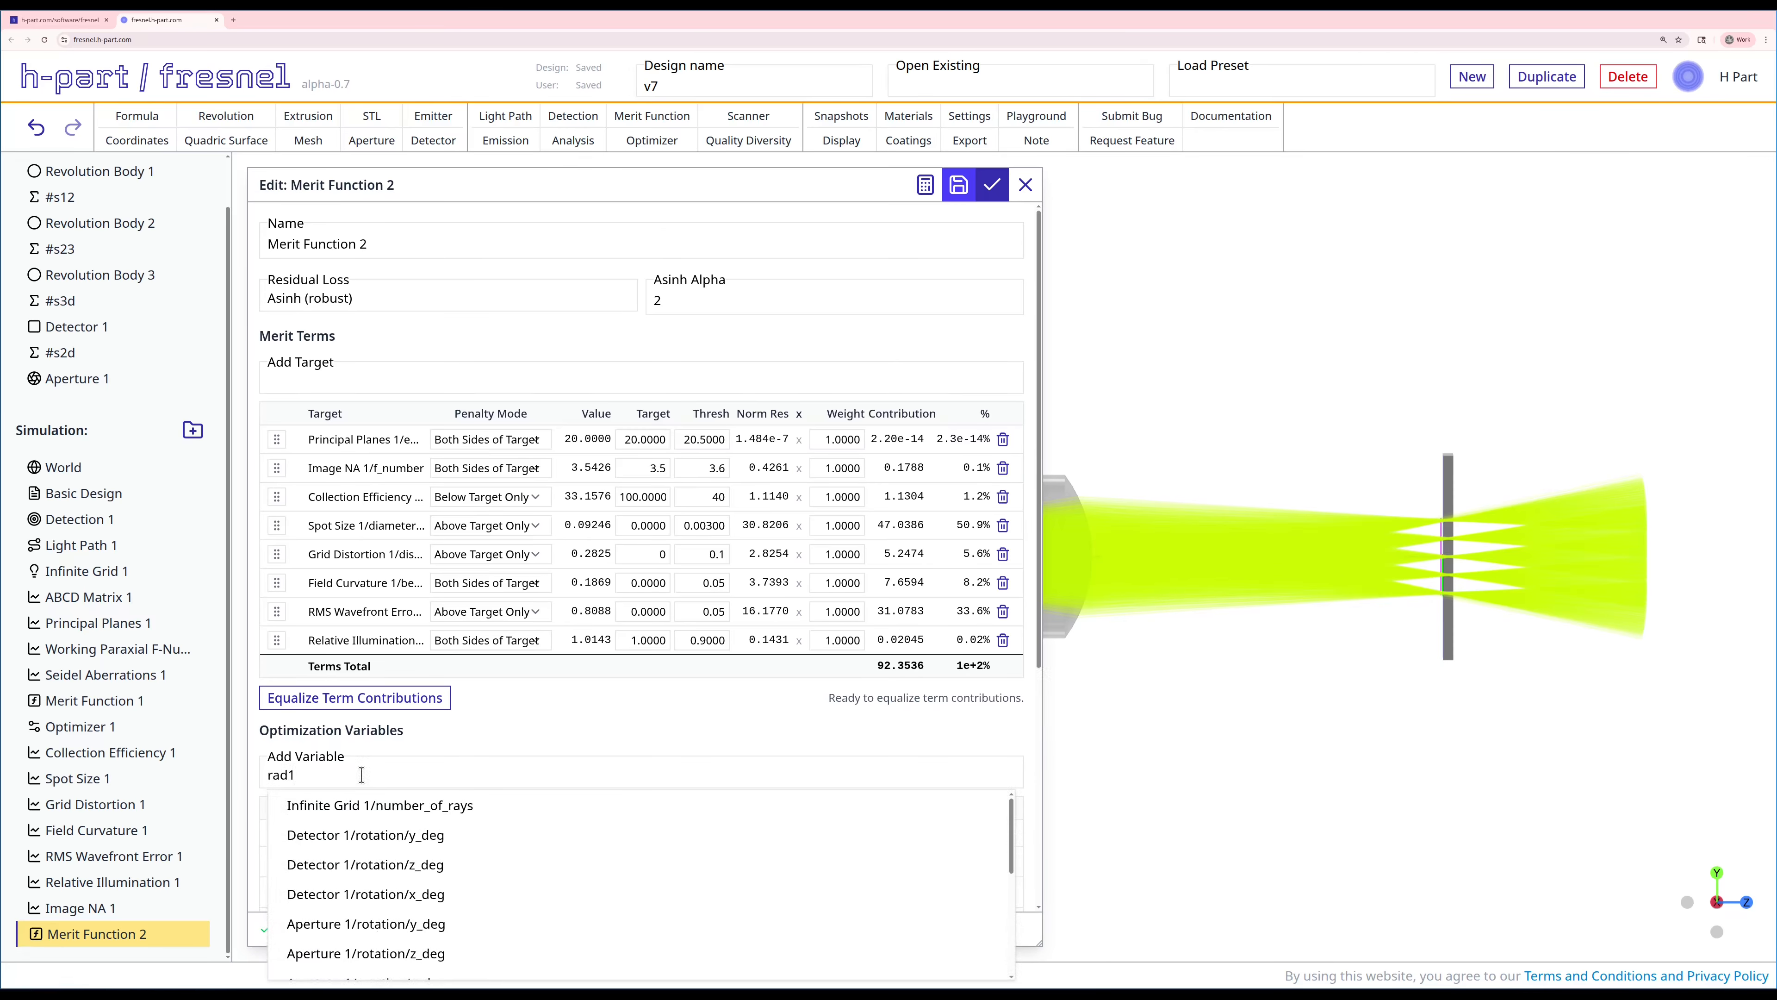
pyautogui.write('1radl')
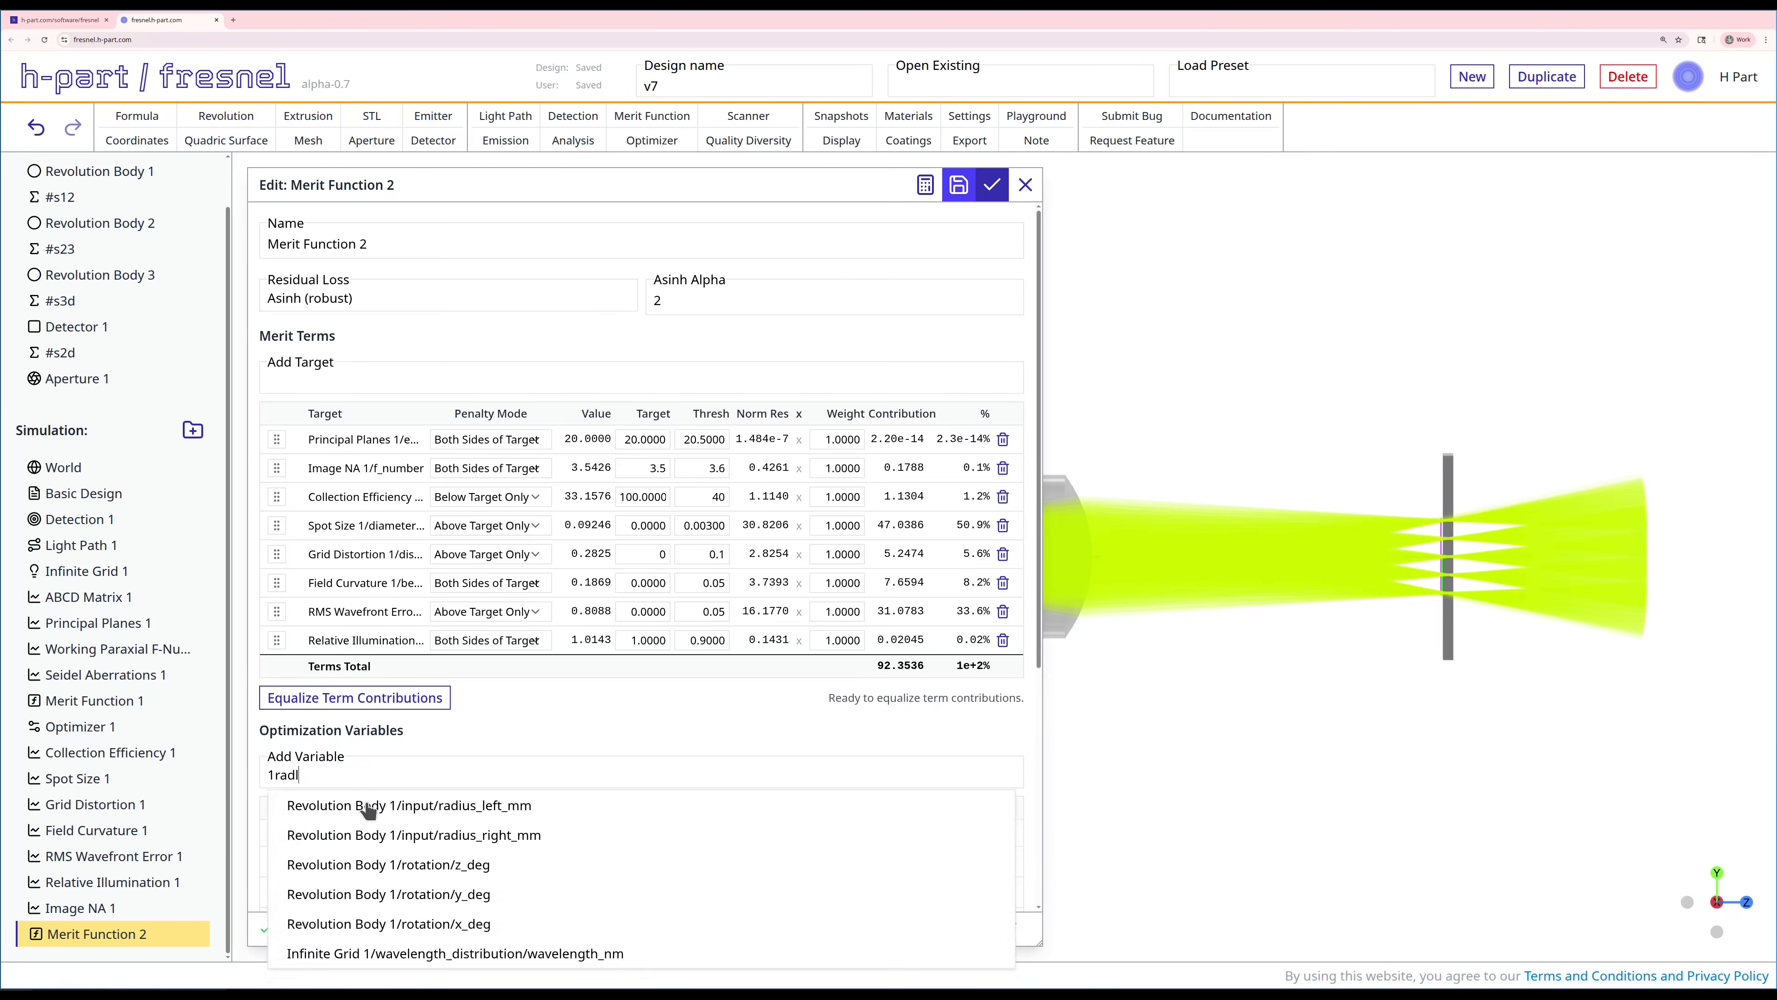
pyautogui.press('BackSpace')
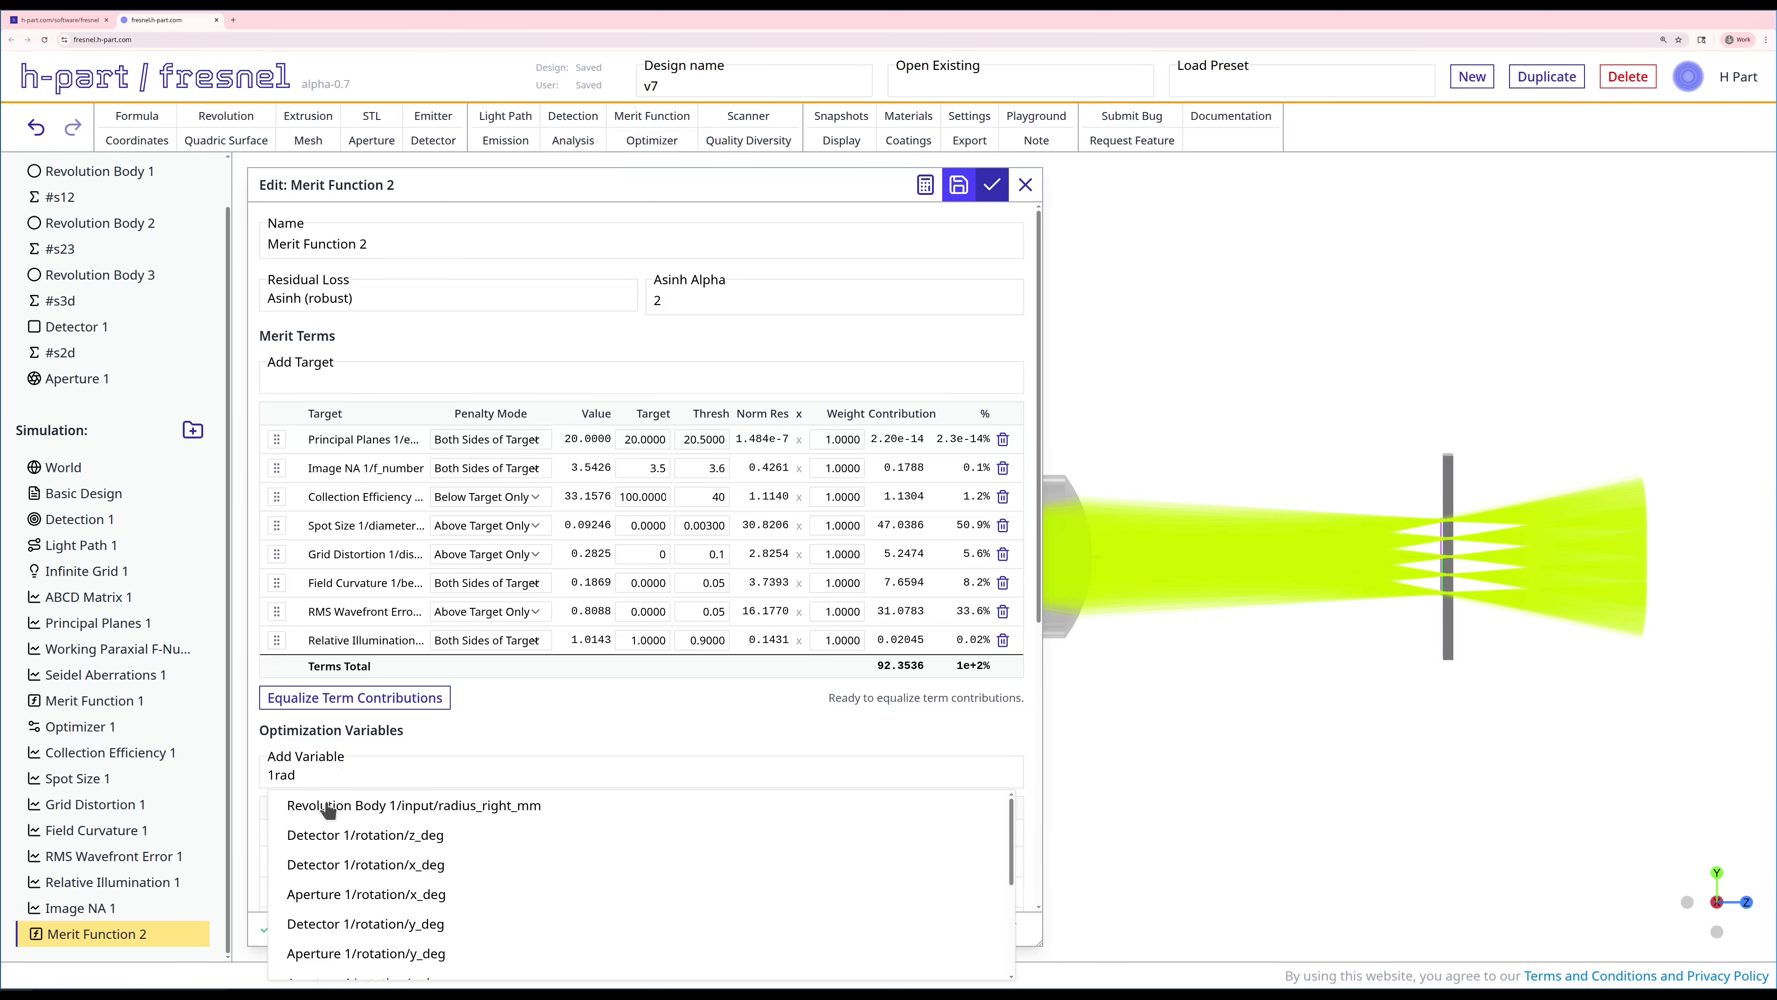
pyautogui.press('BackSpace')
pyautogui.press('BackSpace')
pyautogui.press('BackSpace')
pyautogui.press('BackSpace')
# Add Revolution Body 2's radius_left_mm and radius_right_mm as optimization variables.
pyautogui.write('2rad')
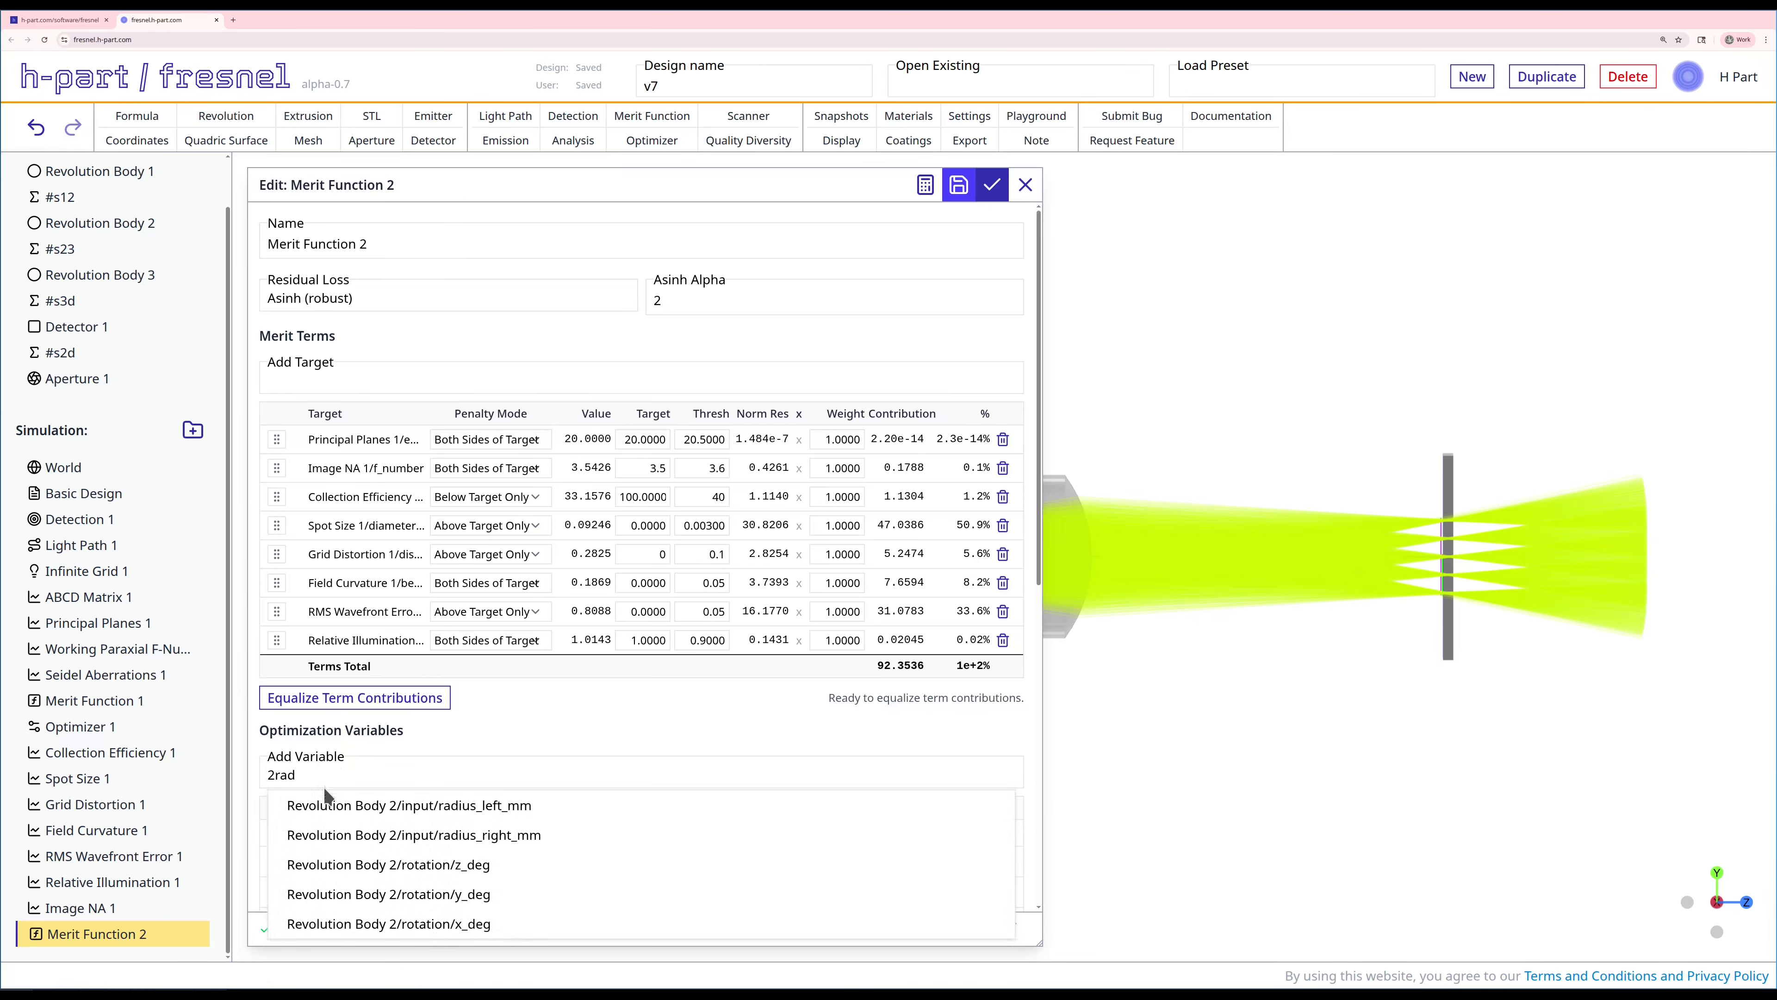
pyautogui.click(318, 806)
pyautogui.click(311, 770)
pyautogui.write('9')
pyautogui.press('BackSpace')
pyautogui.write('2raad')
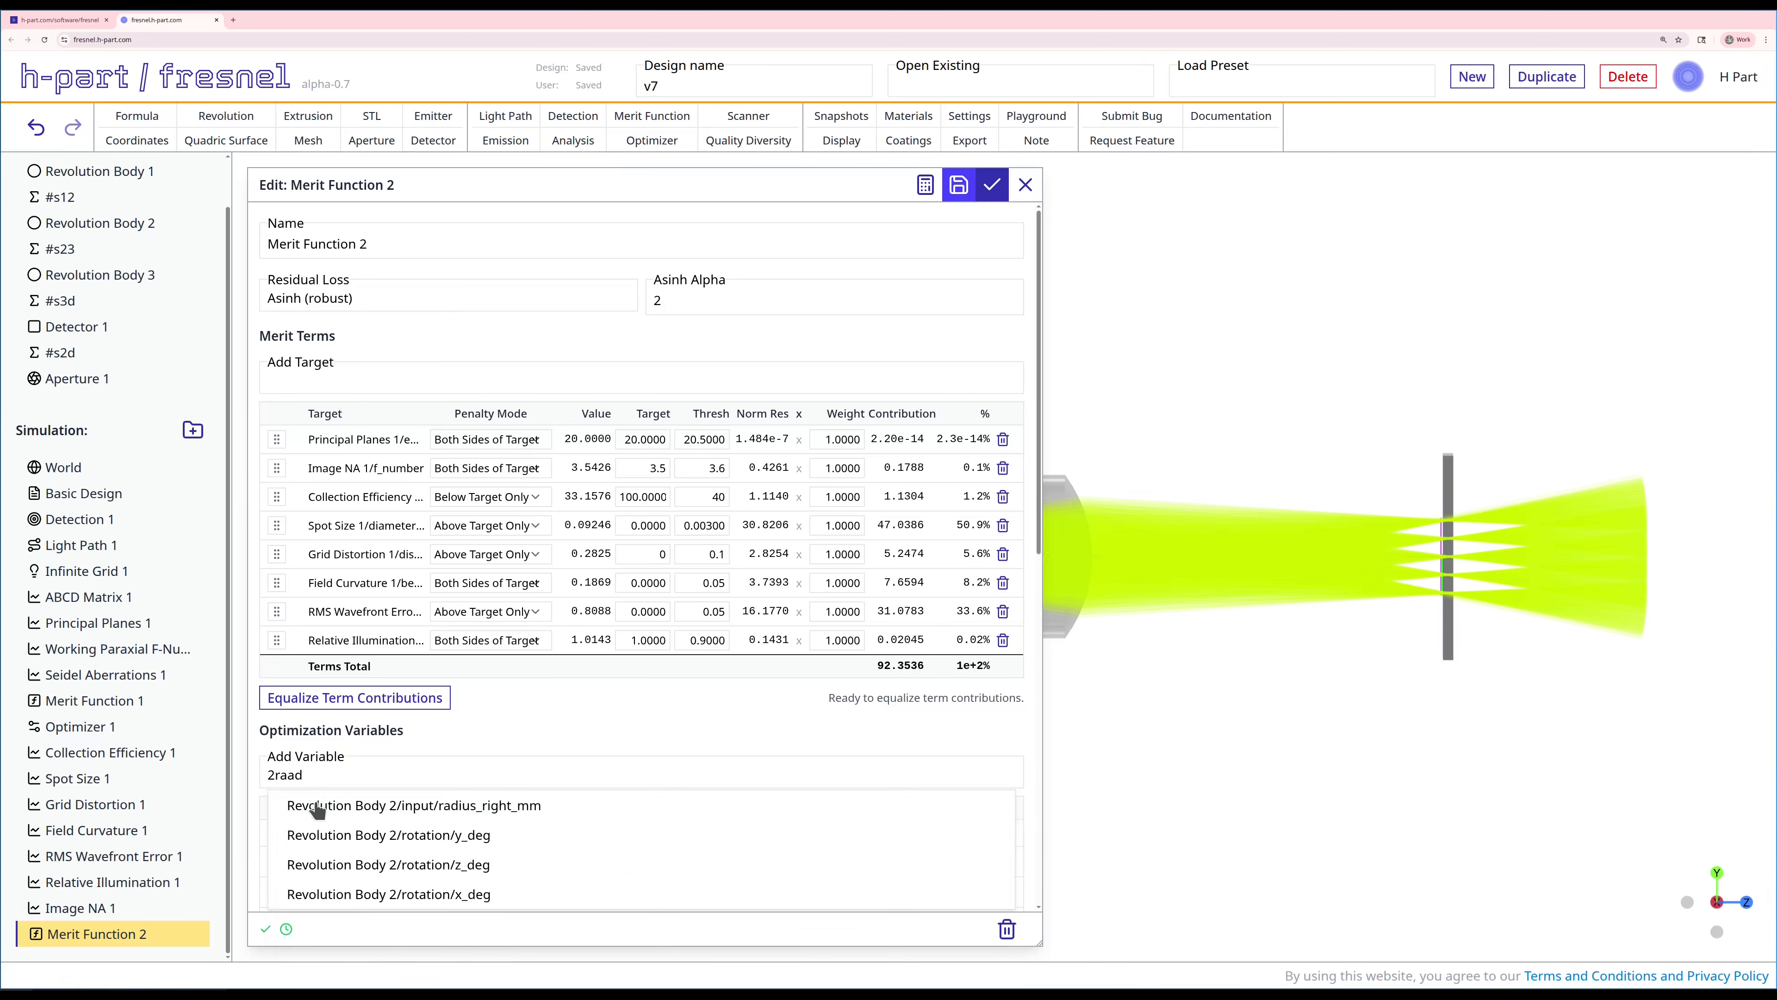
pyautogui.click(314, 807)
# Add Revolution Body 3's radius_left_mm and radius_right_mm as optimization variables.
pyautogui.click(314, 777)
pyautogui.write('3rad')
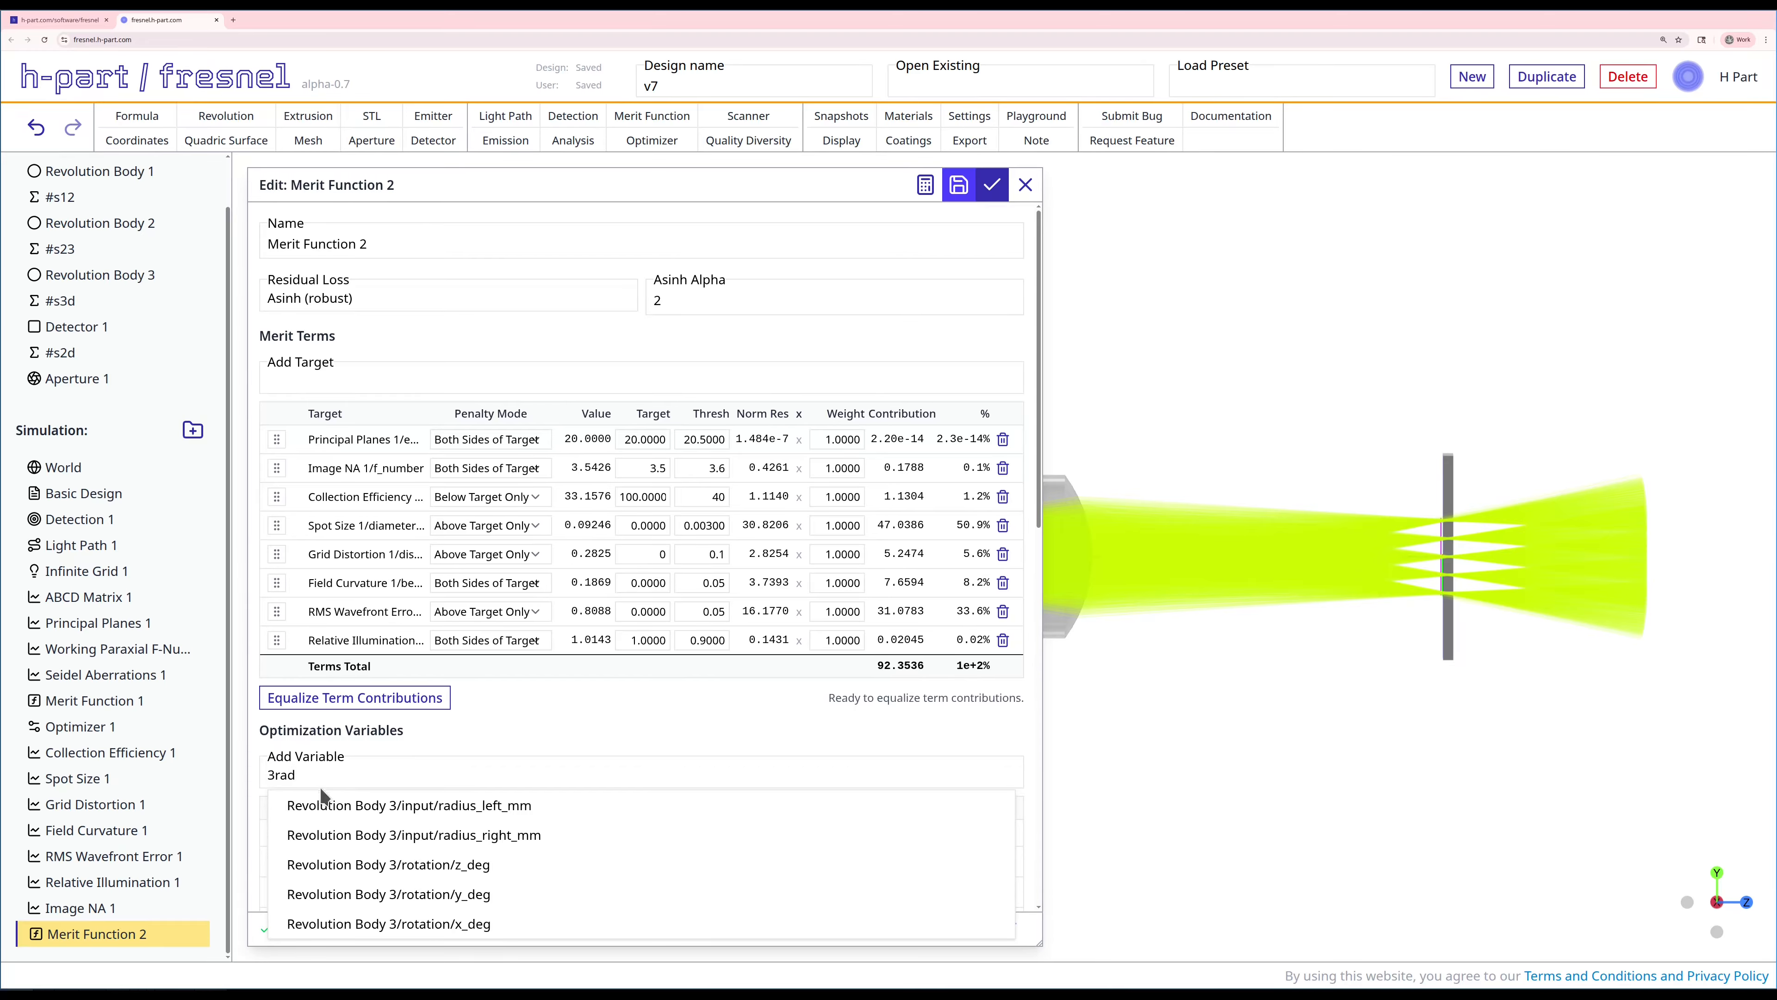
pyautogui.click(318, 804)
pyautogui.click(318, 777)
pyautogui.write('3rad')
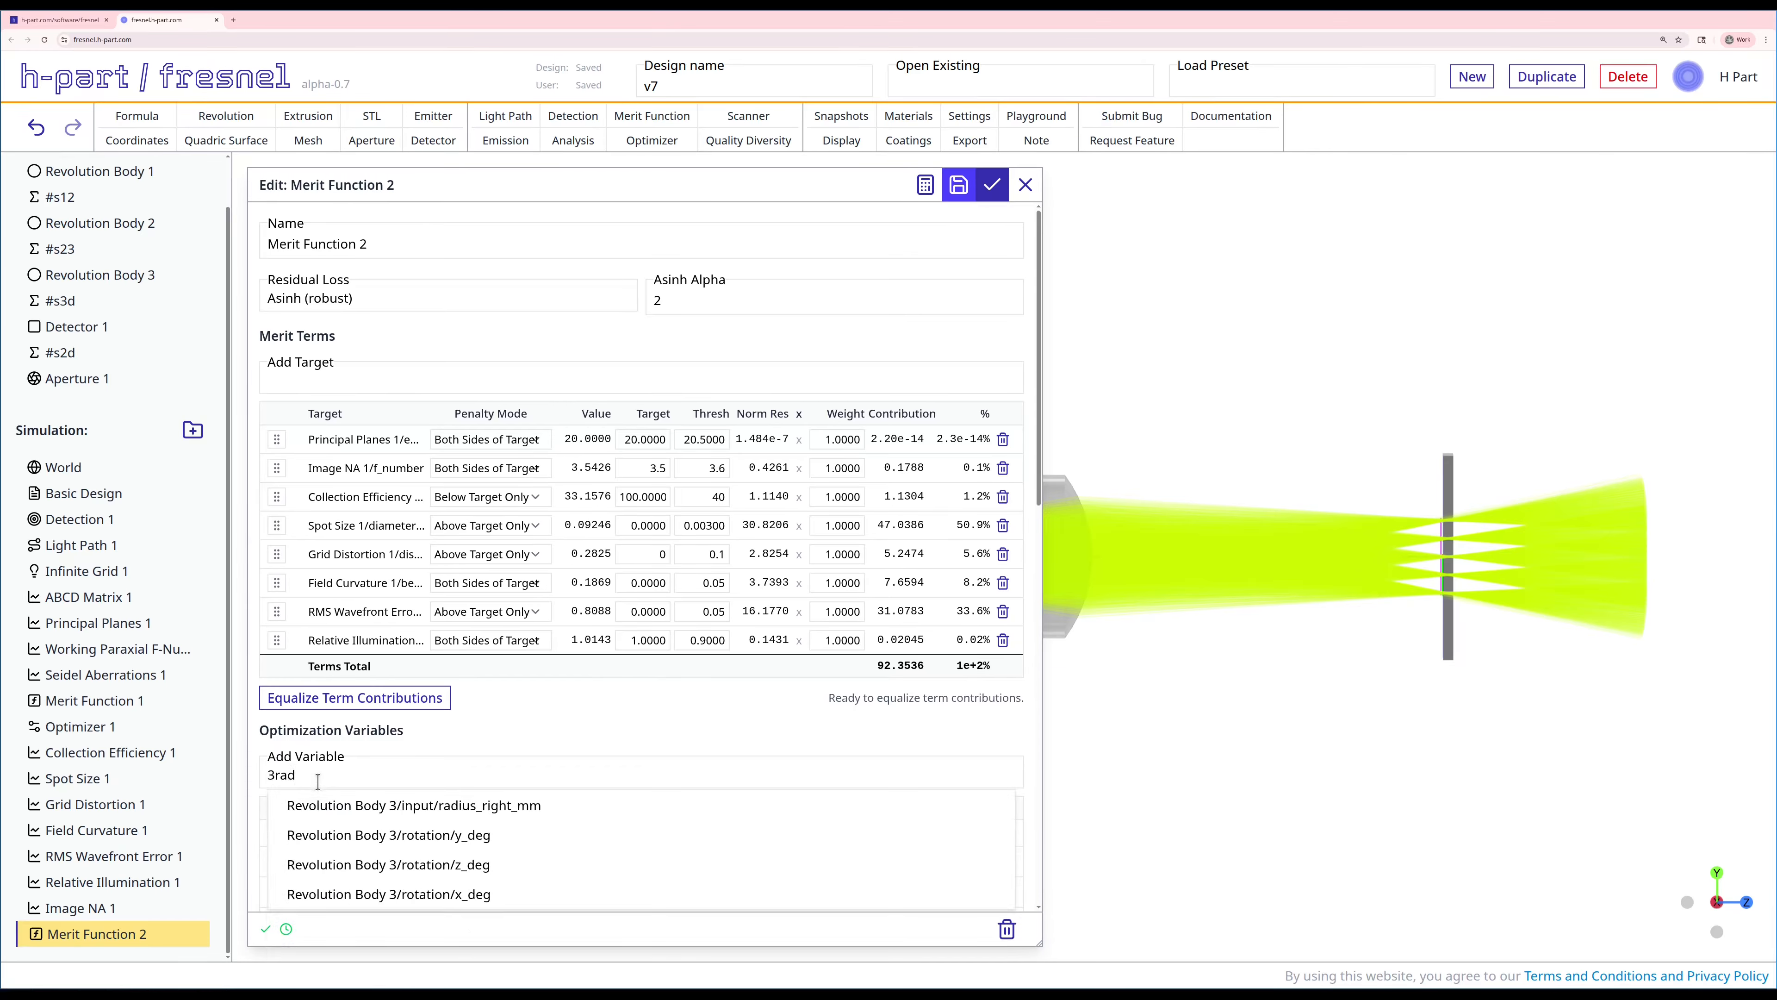
pyautogui.click(319, 805)
# Enable the upper and lower bounds on the #s12, #s23 and #s3d spacing variables.
pyautogui.scroll(-7, 878, 725)
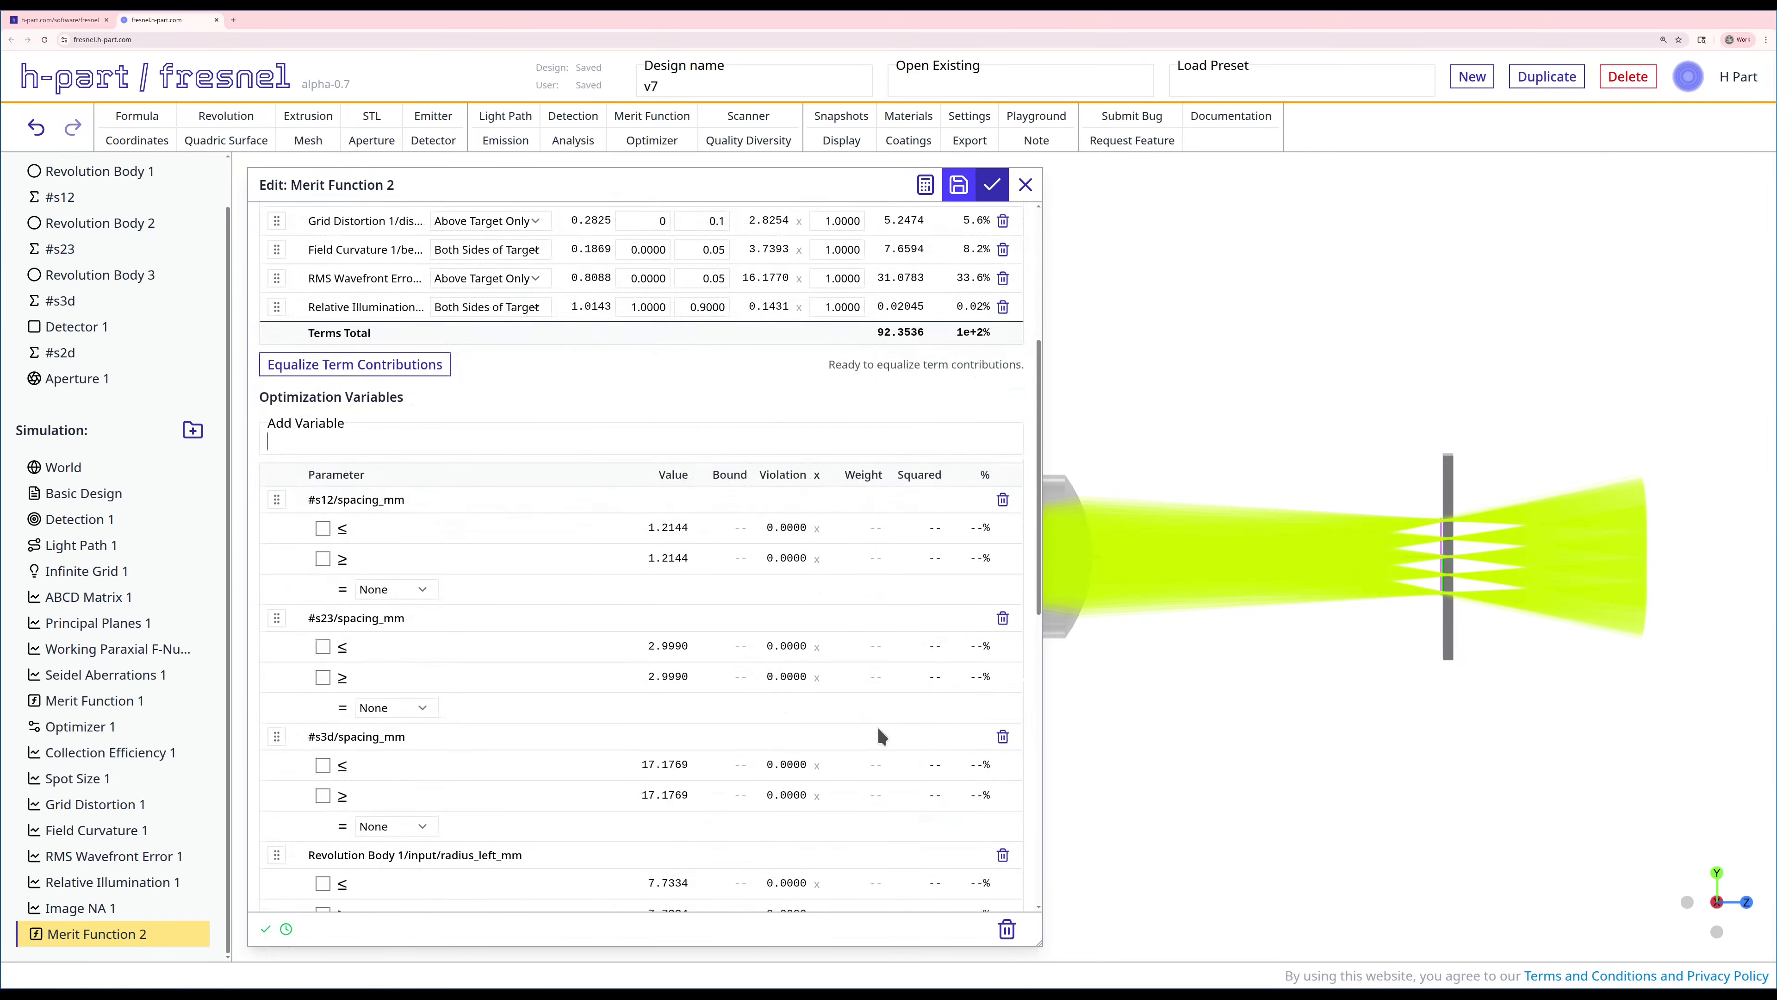
pyautogui.click(322, 362)
pyautogui.click(323, 392)
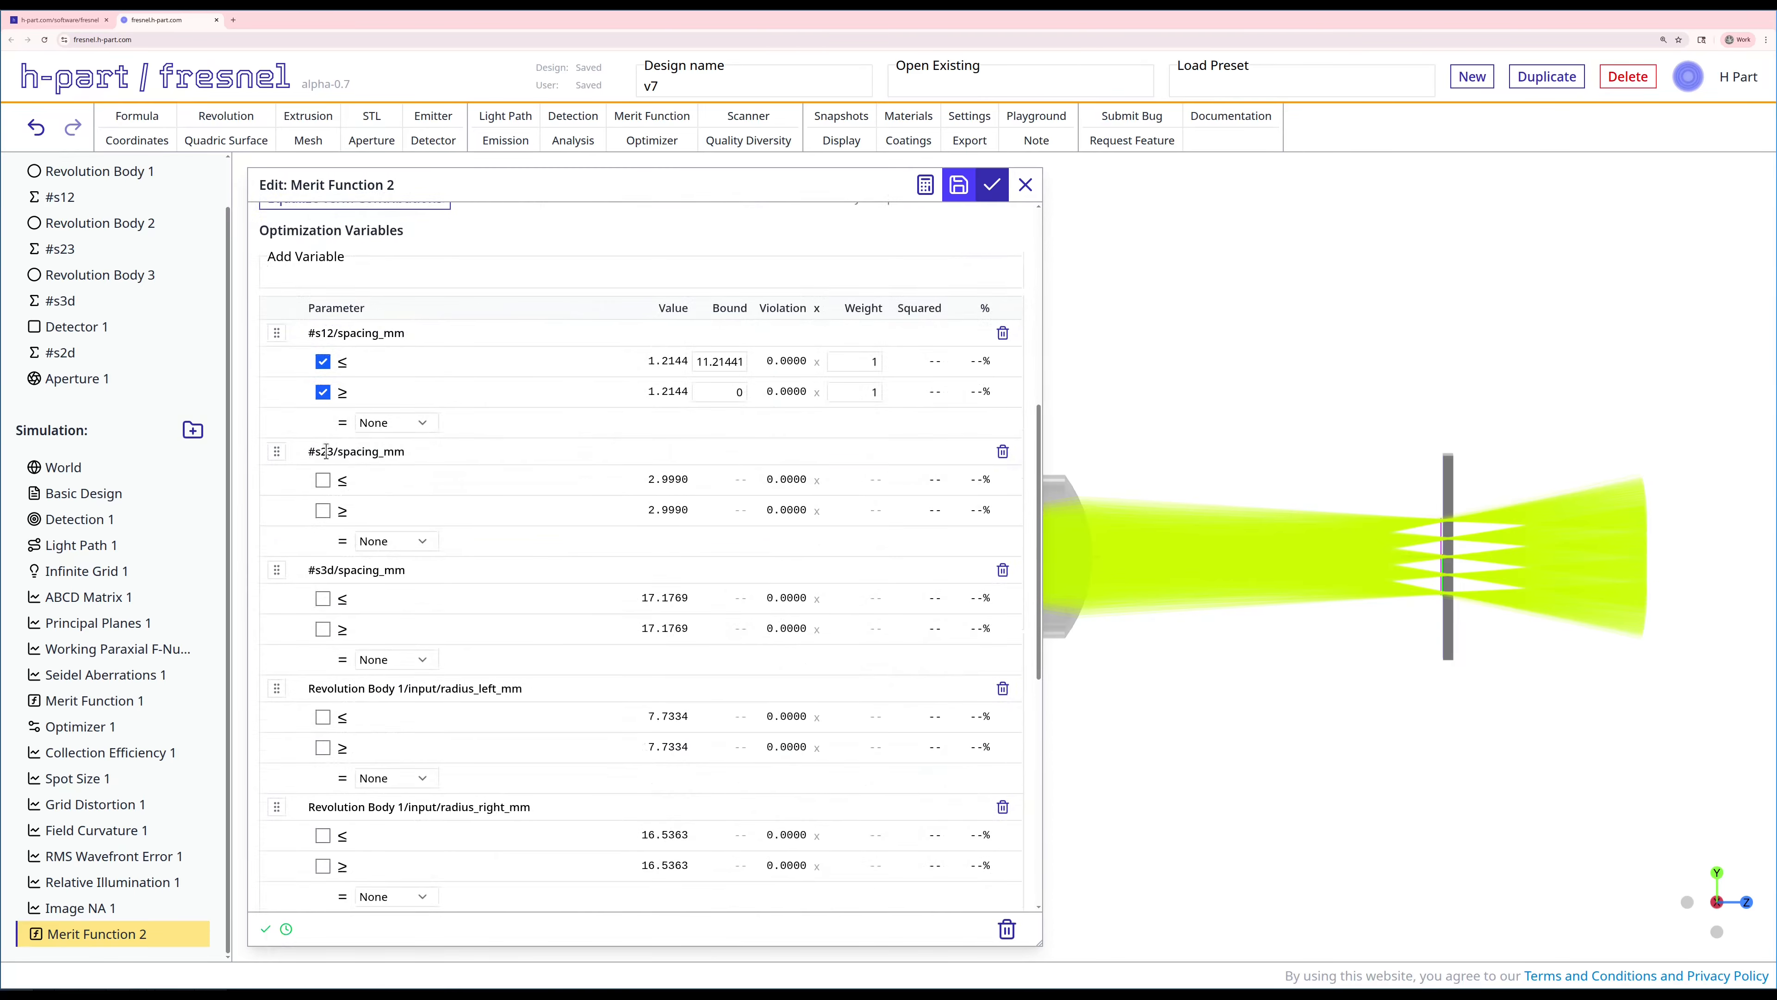
pyautogui.click(323, 479)
pyautogui.click(323, 511)
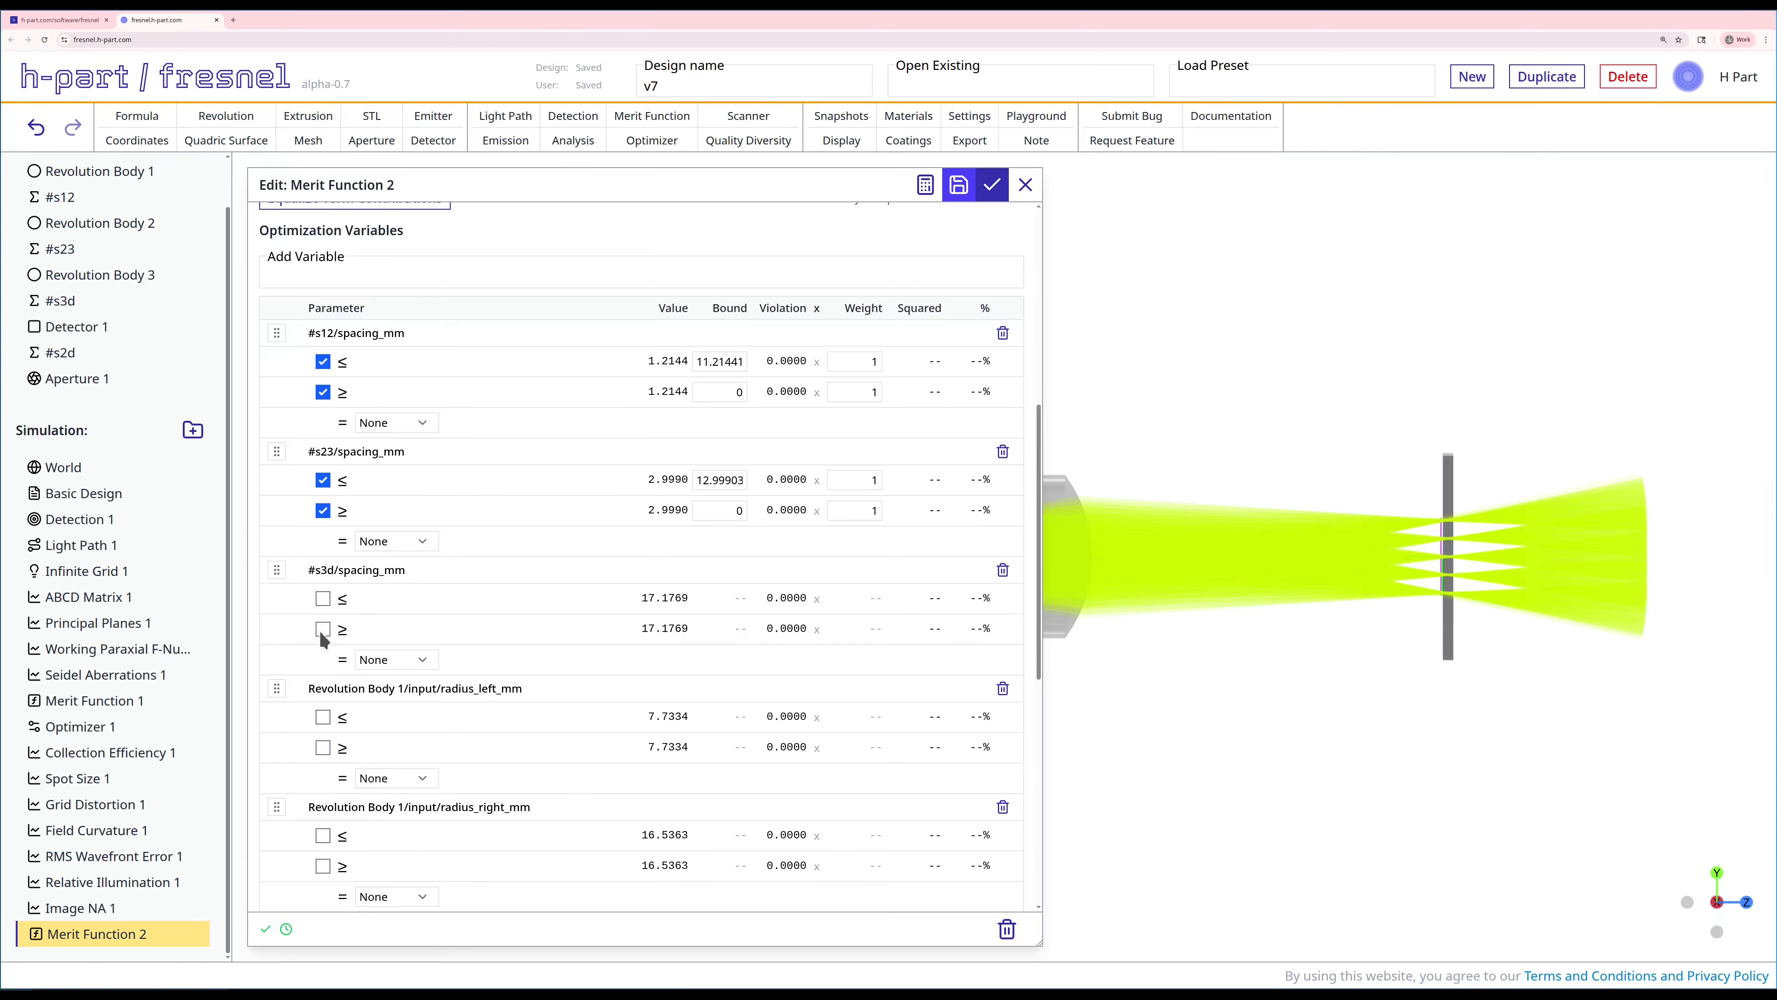
pyautogui.click(323, 629)
pyautogui.click(323, 598)
# Set the #s12 spacing's upper bound to 3 and its lower bound to 1.5.
pyautogui.doubleClick(723, 361)
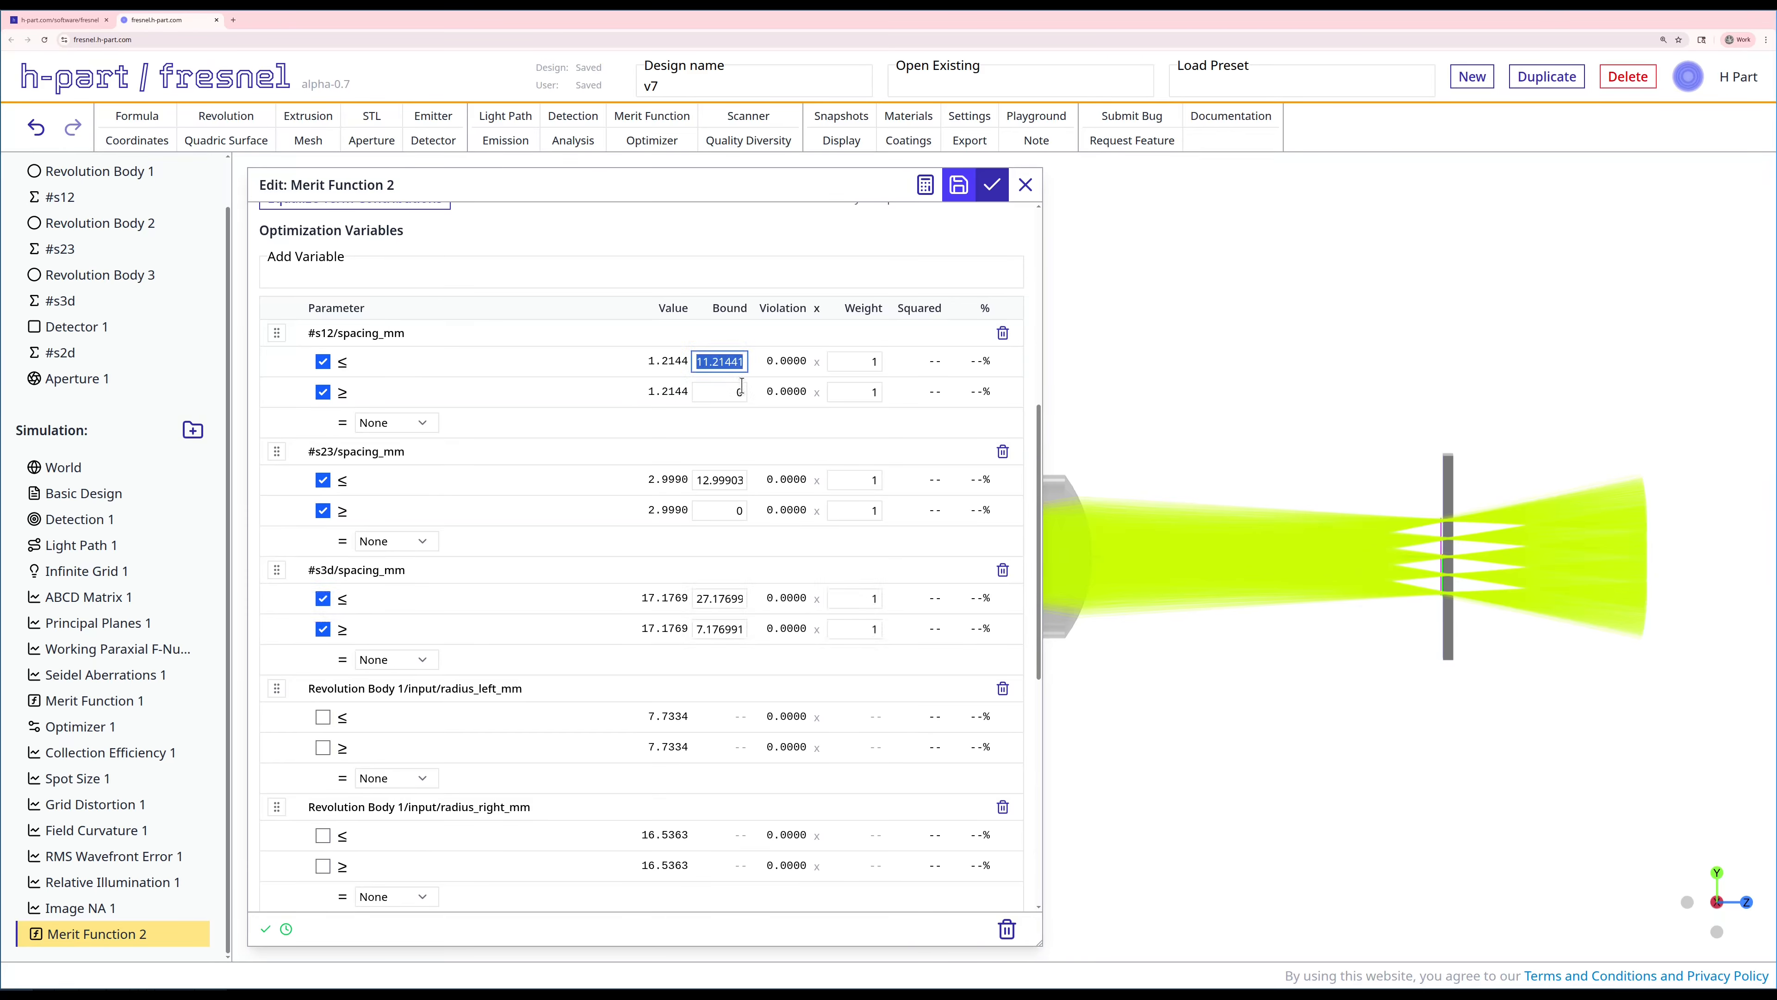
pyautogui.write('12.')
pyautogui.press('BackSpace')
pyautogui.press('BackSpace')
pyautogui.write('3')
pyautogui.doubleClick(737, 395)
pyautogui.write('1.5')
# Set the #s23 spacing's upper bound to 3 and its lower bound to 1.5.
pyautogui.click(725, 477)
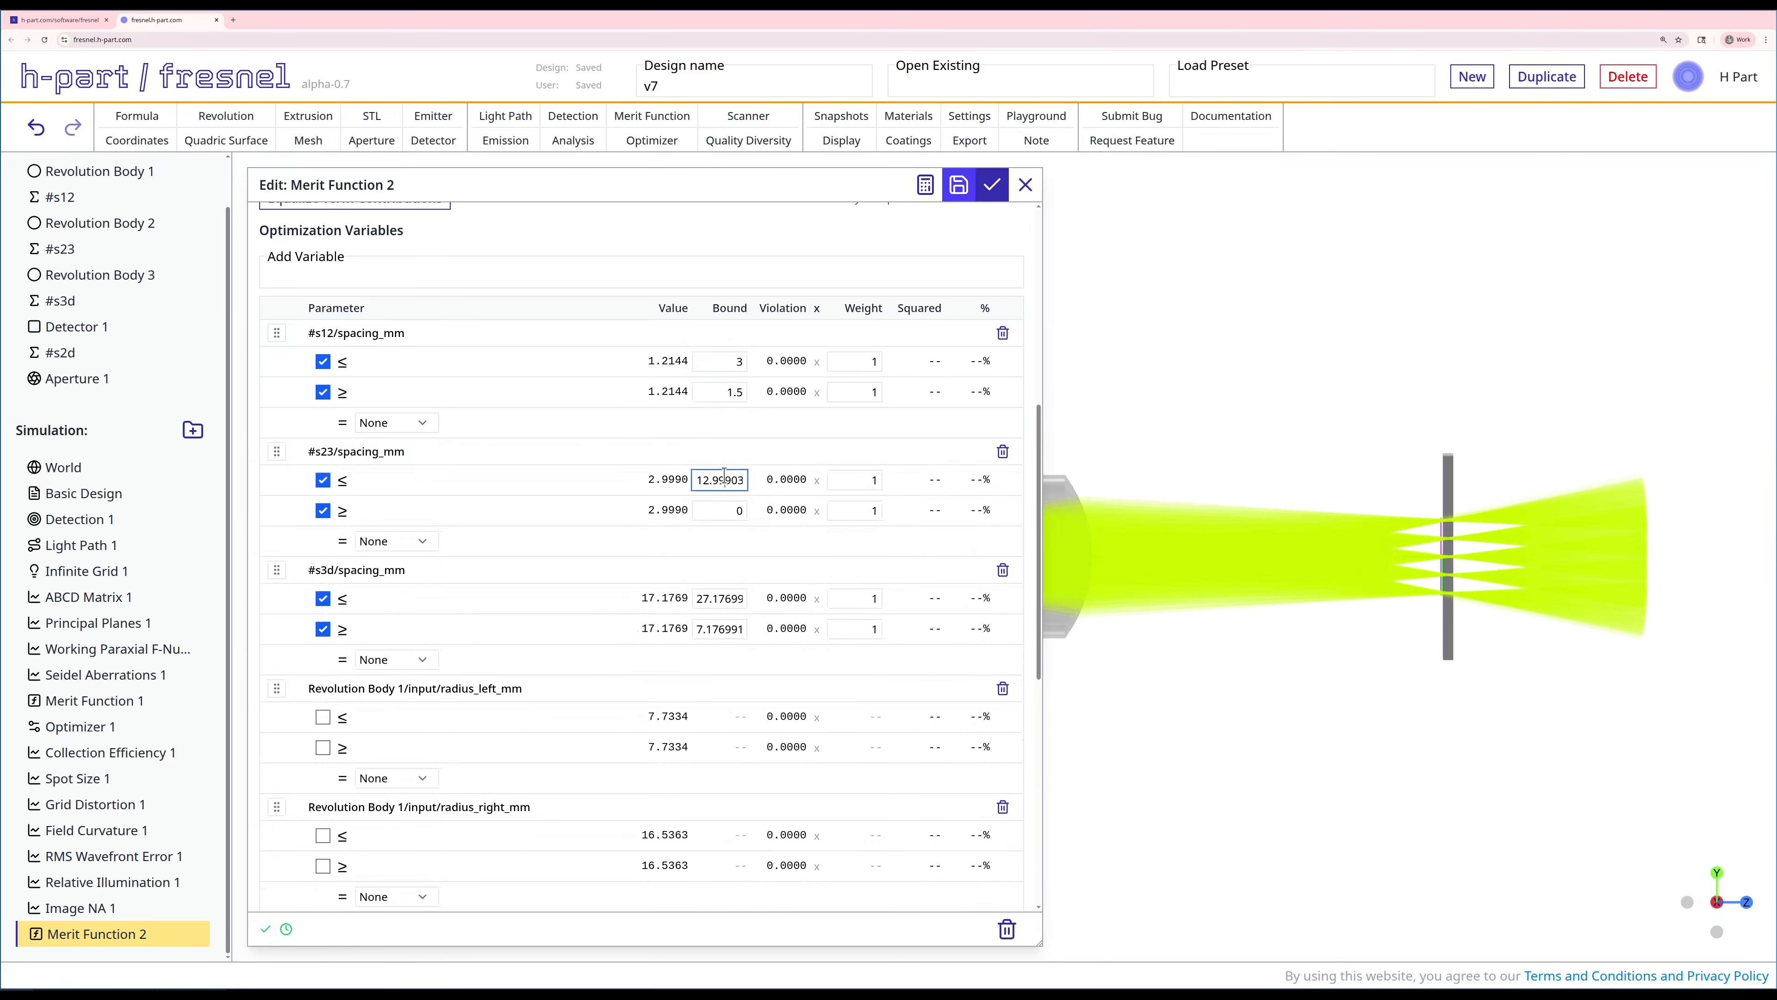
pyautogui.doubleClick(724, 479)
pyautogui.write('3')
pyautogui.doubleClick(728, 510)
pyautogui.write('1.5')
# Set the #s3d spacing's upper bound to 20 and its lower bound to 5.
pyautogui.click(714, 591)
pyautogui.doubleClick(714, 594)
pyautogui.write('20')
pyautogui.doubleClick(728, 628)
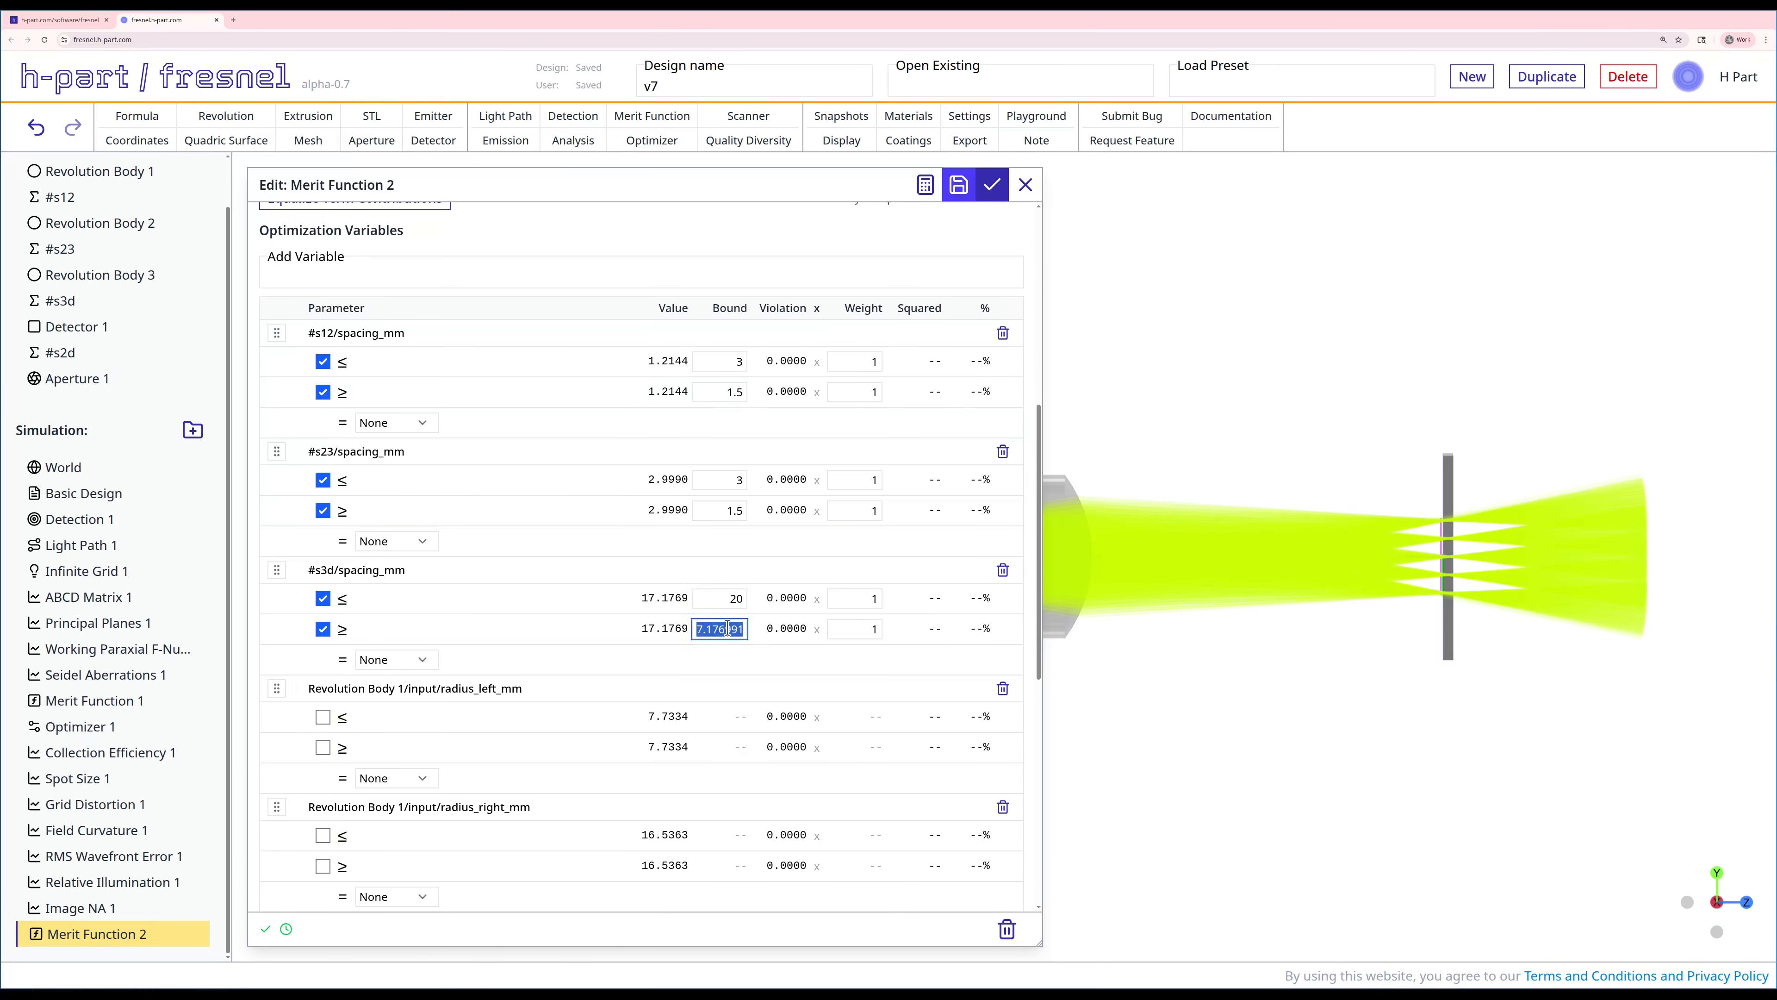
pyautogui.write('5')
# Enable the upper and lower bounds on Revolution Body 1's left and right radii.
pyautogui.scroll(-3, 722, 647)
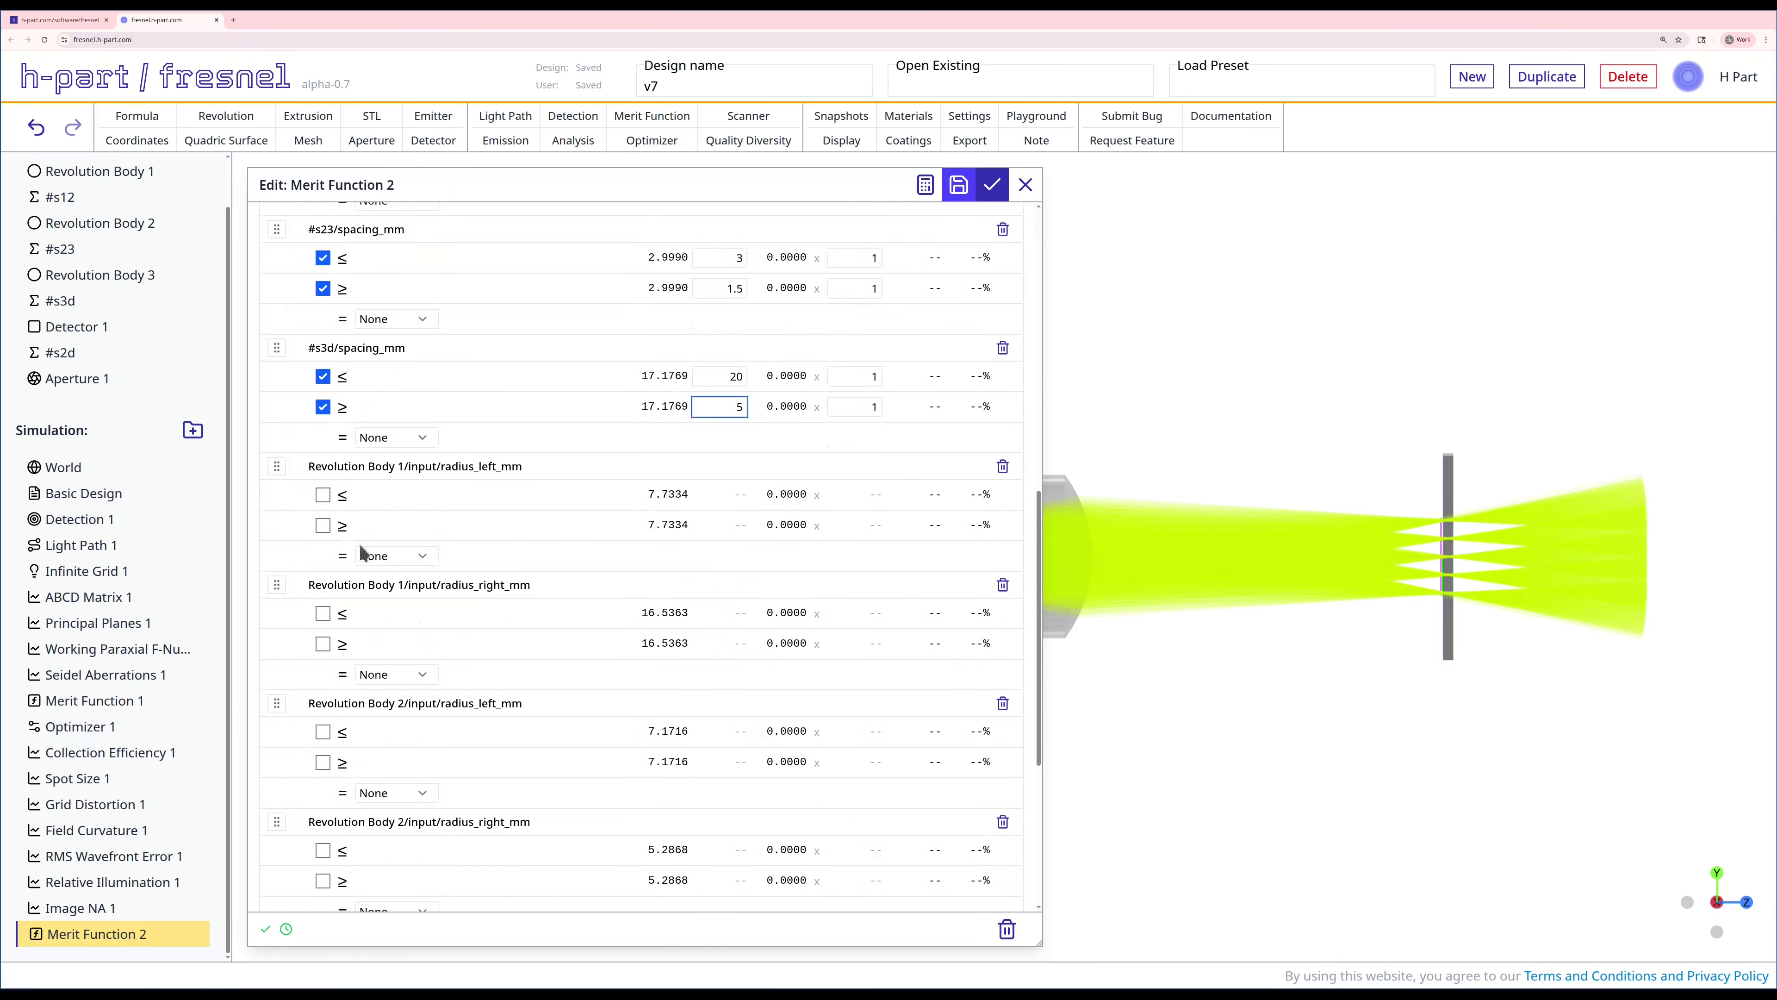
pyautogui.click(323, 495)
pyautogui.click(323, 494)
pyautogui.scroll(2, 481, 441)
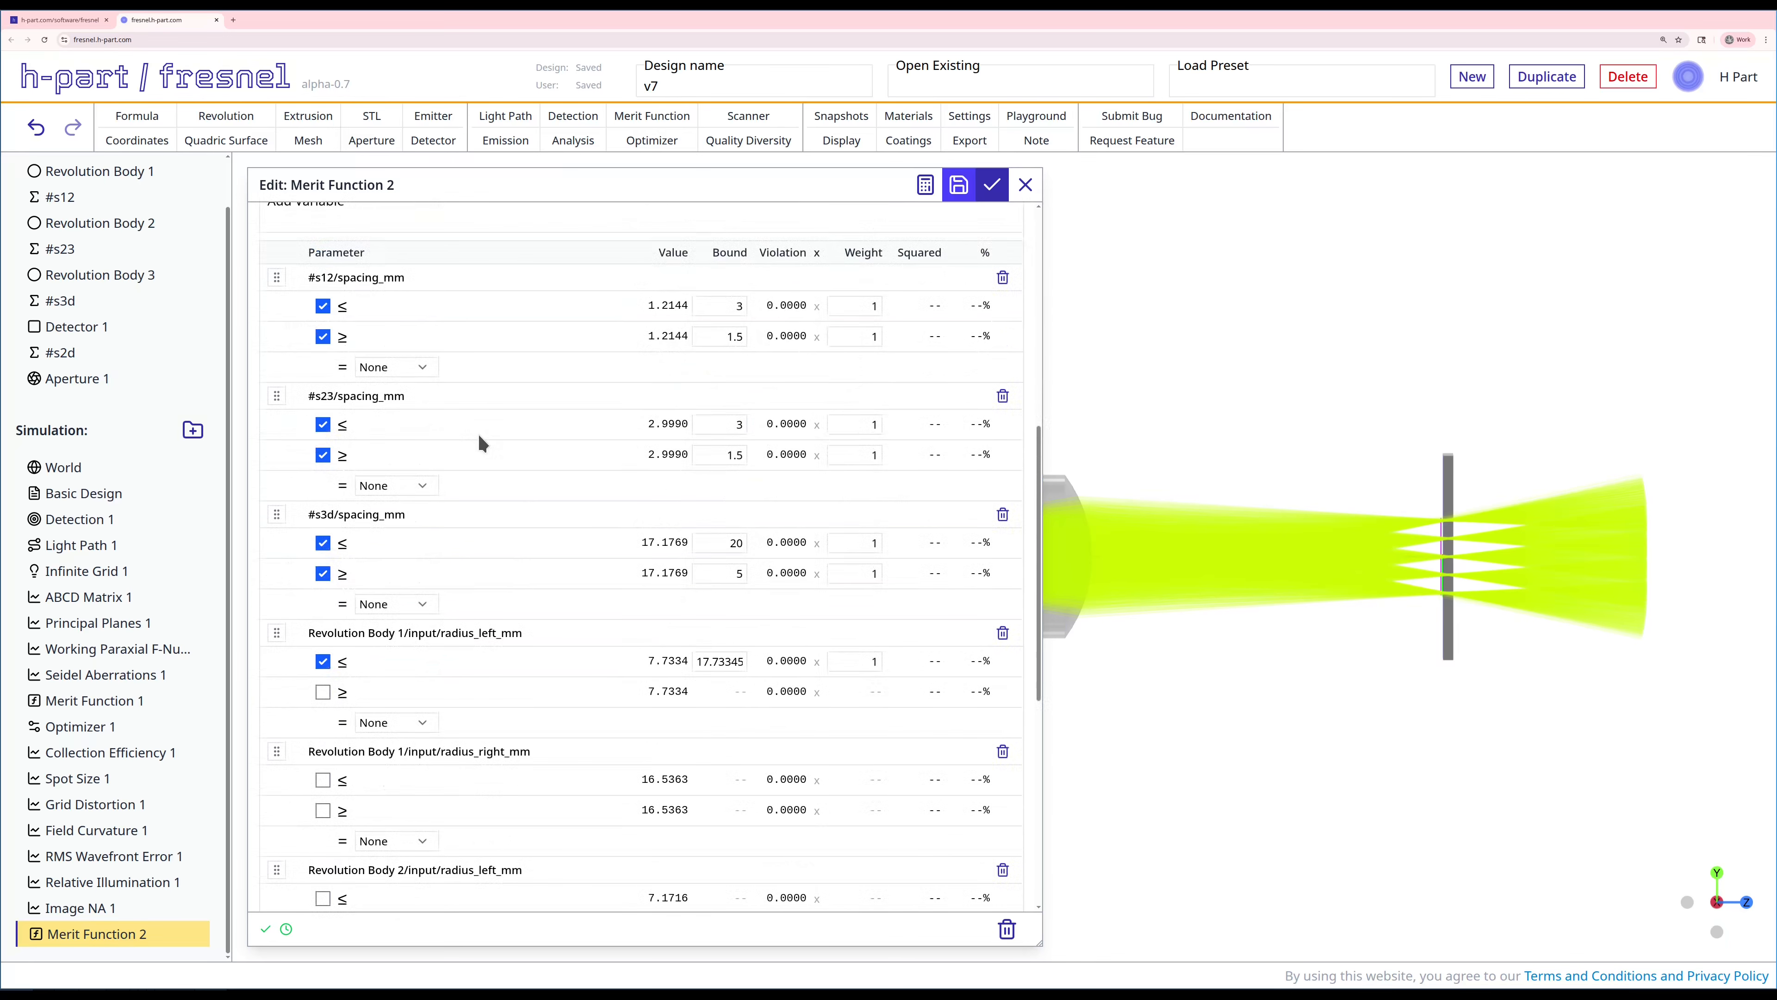
pyautogui.scroll(-3, 481, 441)
pyautogui.click(323, 469)
pyautogui.click(322, 558)
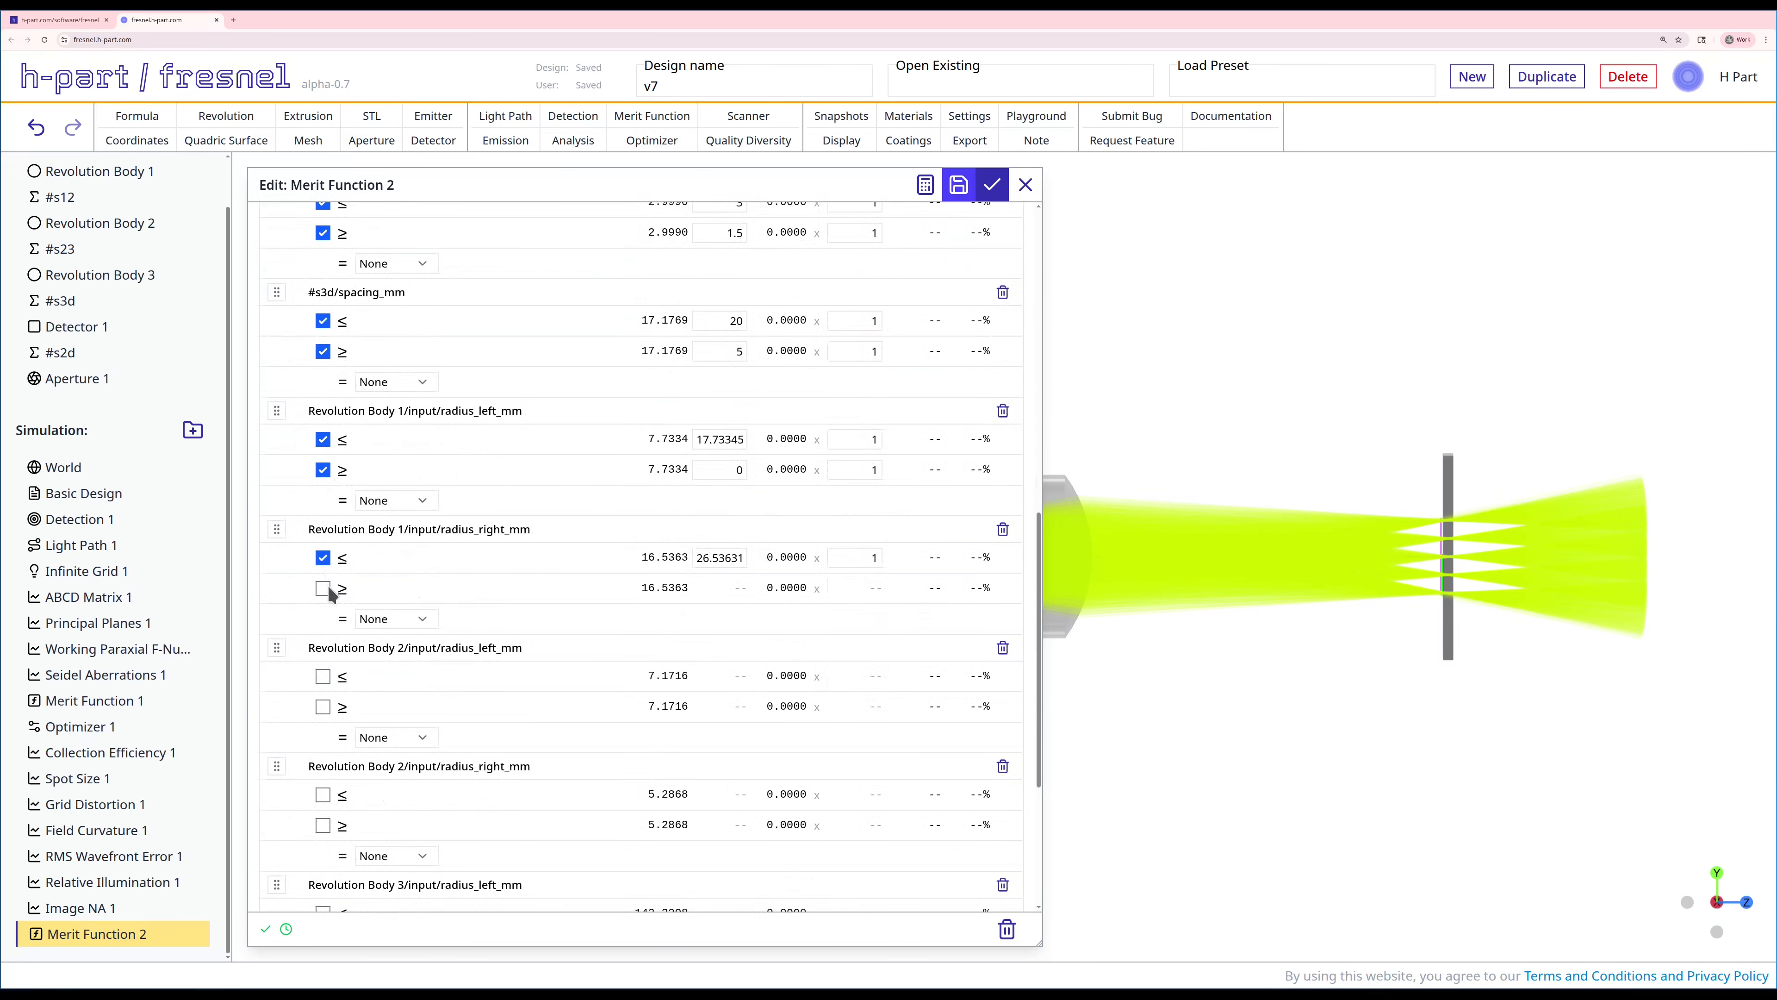
pyautogui.click(322, 589)
# Enable the upper and lower bounds on Revolution Body 2's left and right radii.
pyautogui.click(322, 676)
pyautogui.click(322, 706)
pyautogui.scroll(-1, 381, 709)
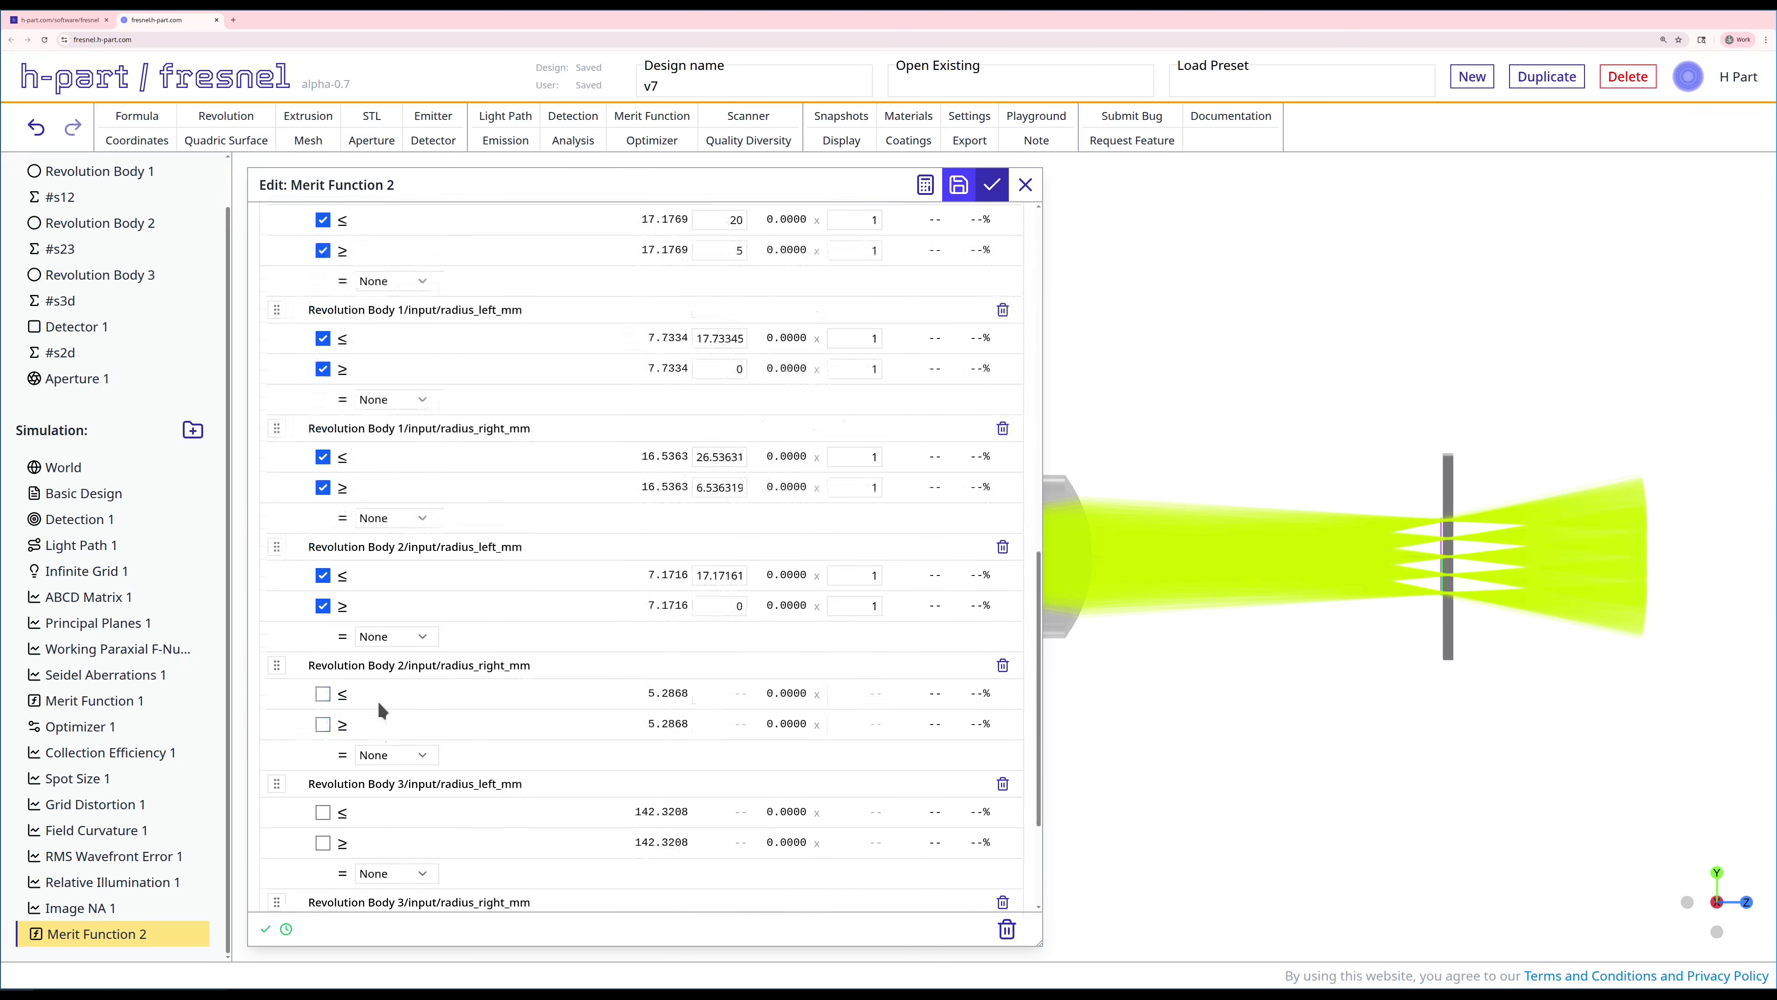
pyautogui.scroll(-1, 382, 709)
pyautogui.click(323, 628)
pyautogui.click(323, 658)
# Enable the upper and lower bounds on Revolution Body 3's left and right radii.
pyautogui.click(323, 746)
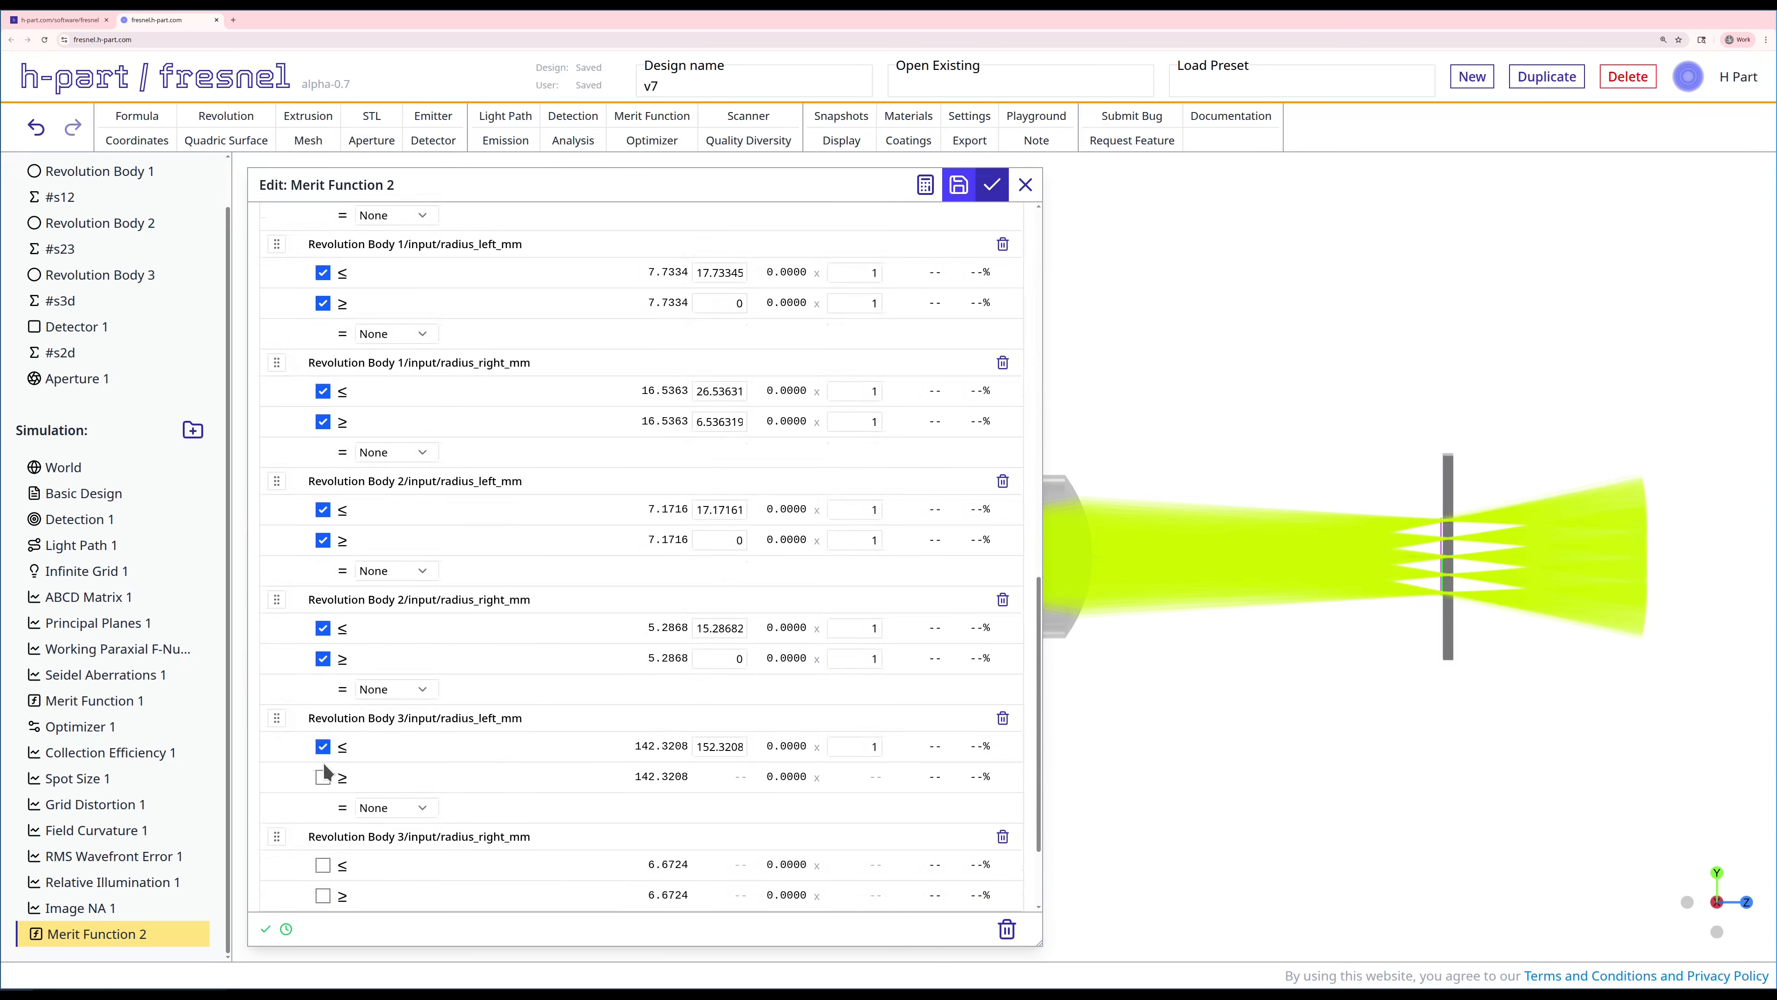
pyautogui.click(323, 776)
pyautogui.scroll(-2, 323, 776)
pyautogui.click(323, 764)
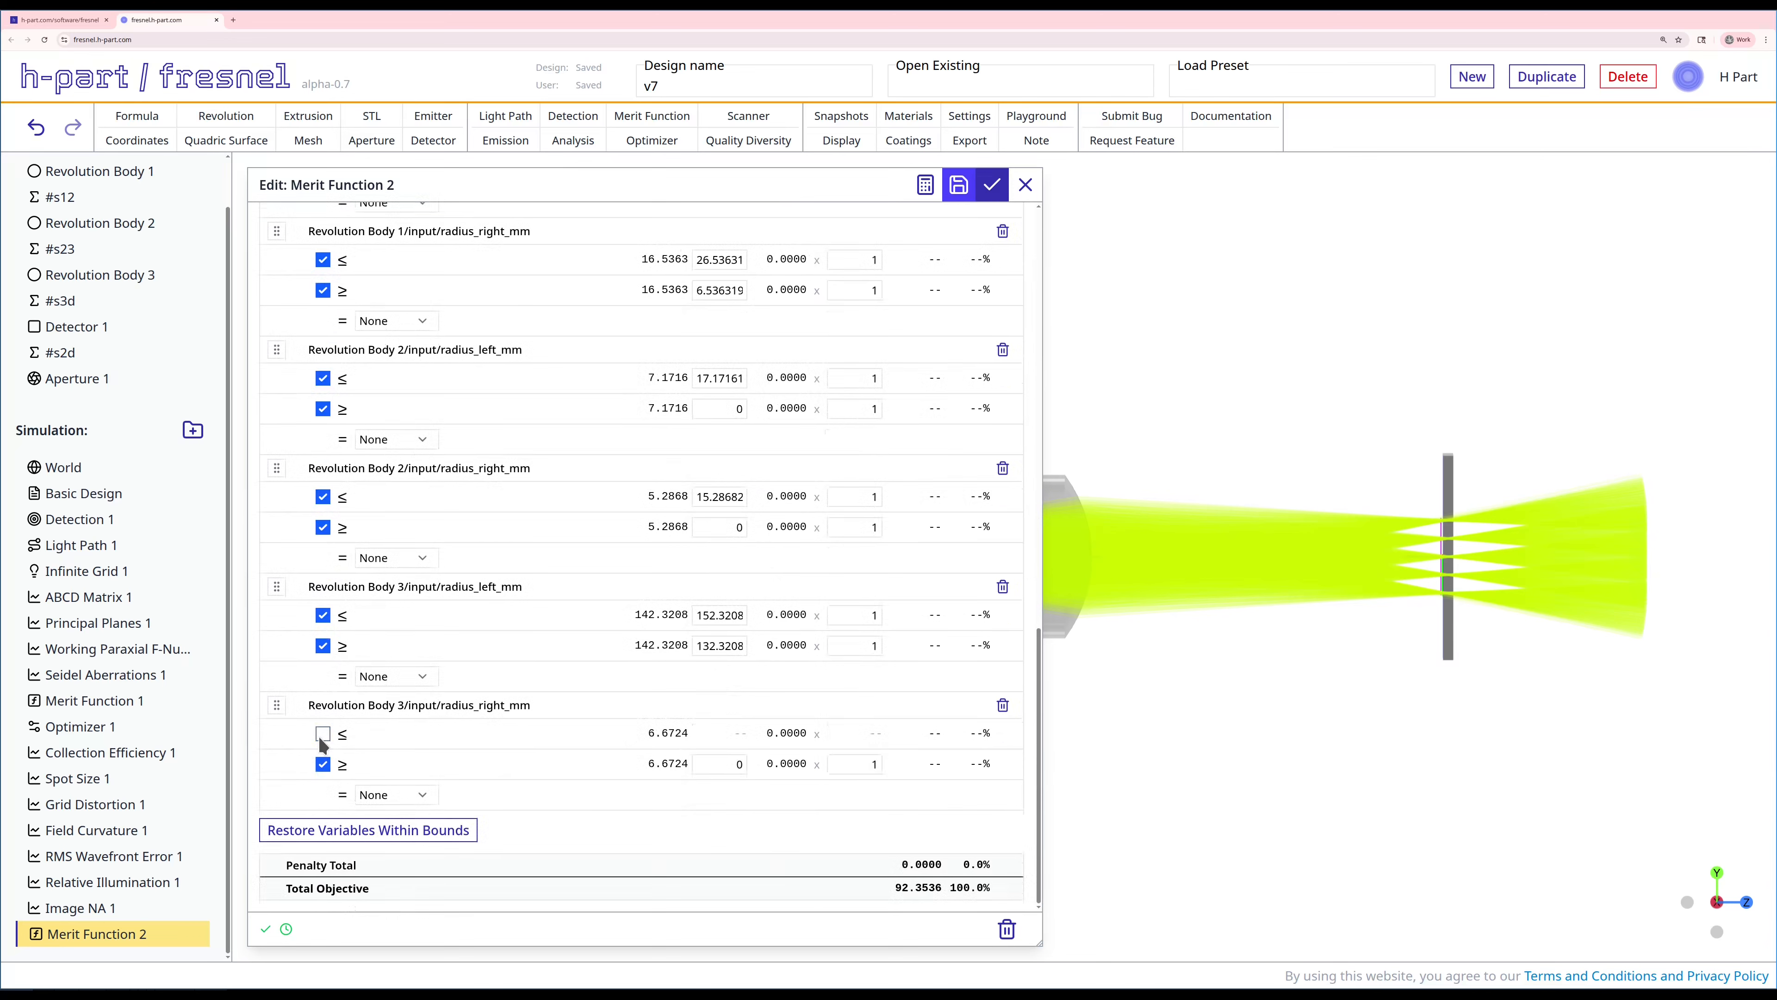
pyautogui.click(323, 733)
# Set the lower bounds of Revolution Body 3's left and right radii to 5 and their upper bounds to 1000.
pyautogui.doubleClick(725, 767)
pyautogui.write('5')
pyautogui.doubleClick(712, 645)
pyautogui.write('5')
pyautogui.doubleClick(723, 614)
pyautogui.write('10')
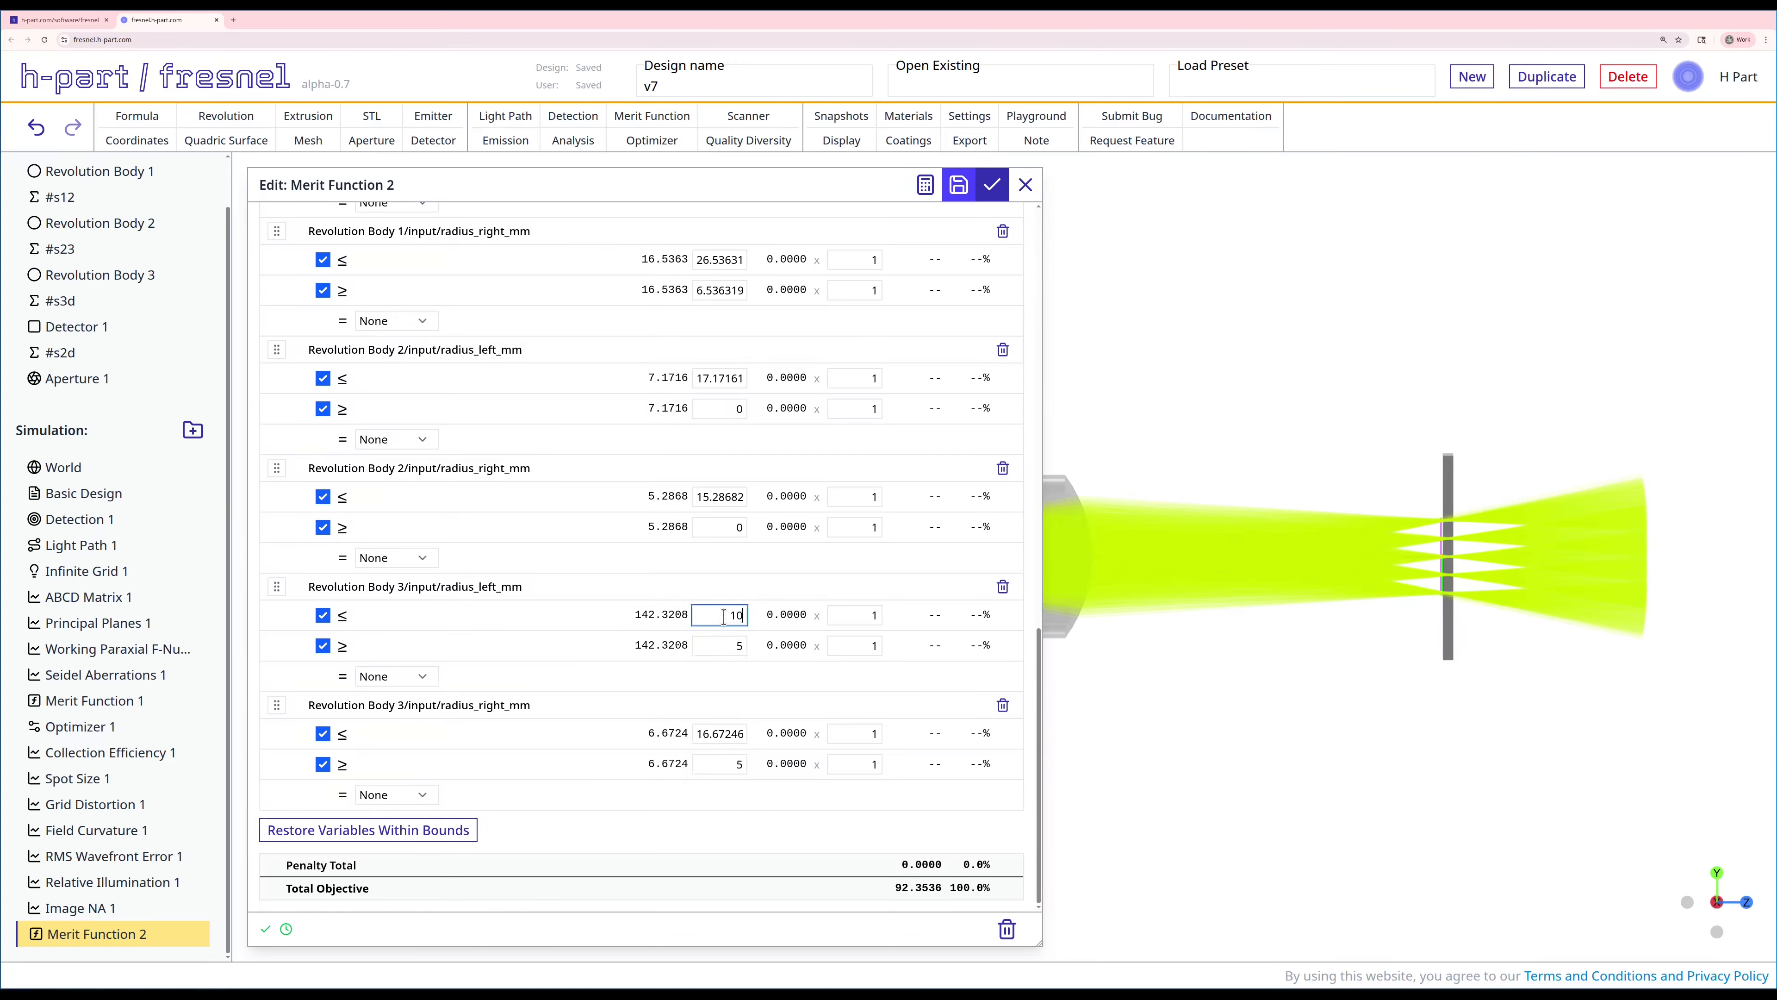
pyautogui.write('00')
pyautogui.doubleClick(723, 733)
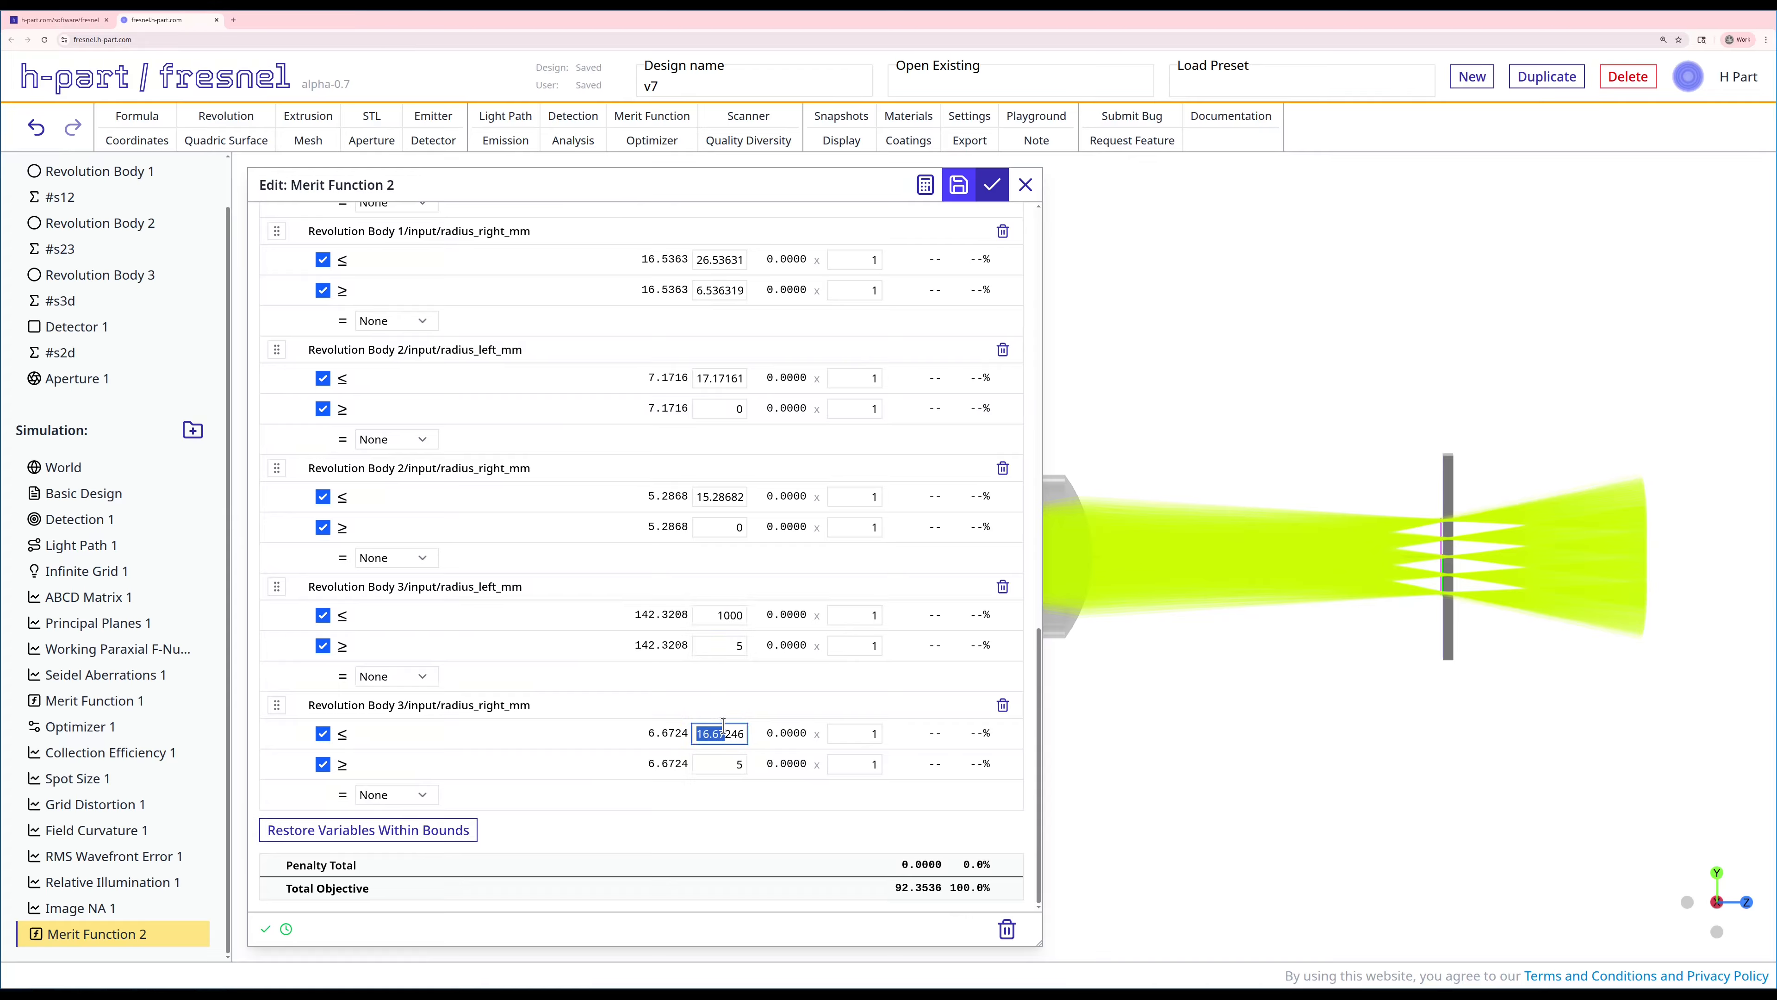
pyautogui.write('1000')
# Set the lower bounds of Revolution Body 2's left and right radii to 3.5 and their upper bounds to 1000.
pyautogui.click(729, 526)
pyautogui.doubleClick(729, 526)
pyautogui.write('3.5')
pyautogui.click(729, 497)
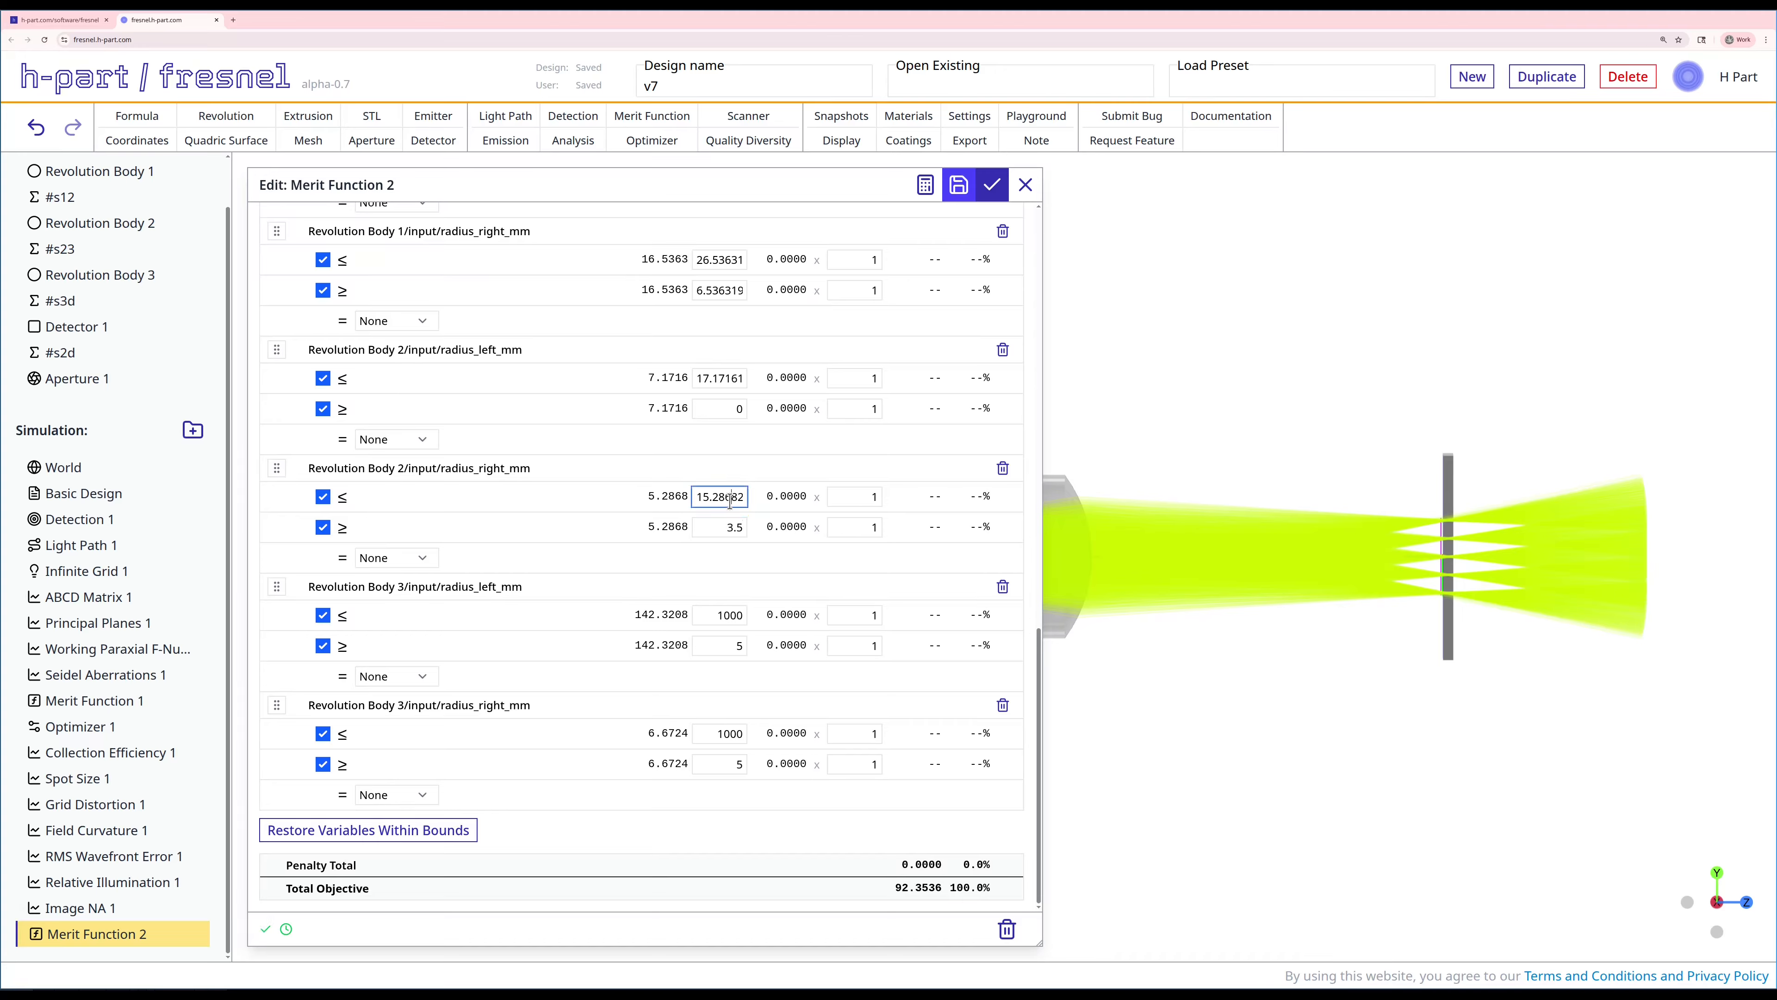
pyautogui.doubleClick(730, 497)
pyautogui.write('1000')
pyautogui.click(725, 408)
pyautogui.write('3.5')
pyautogui.doubleClick(732, 380)
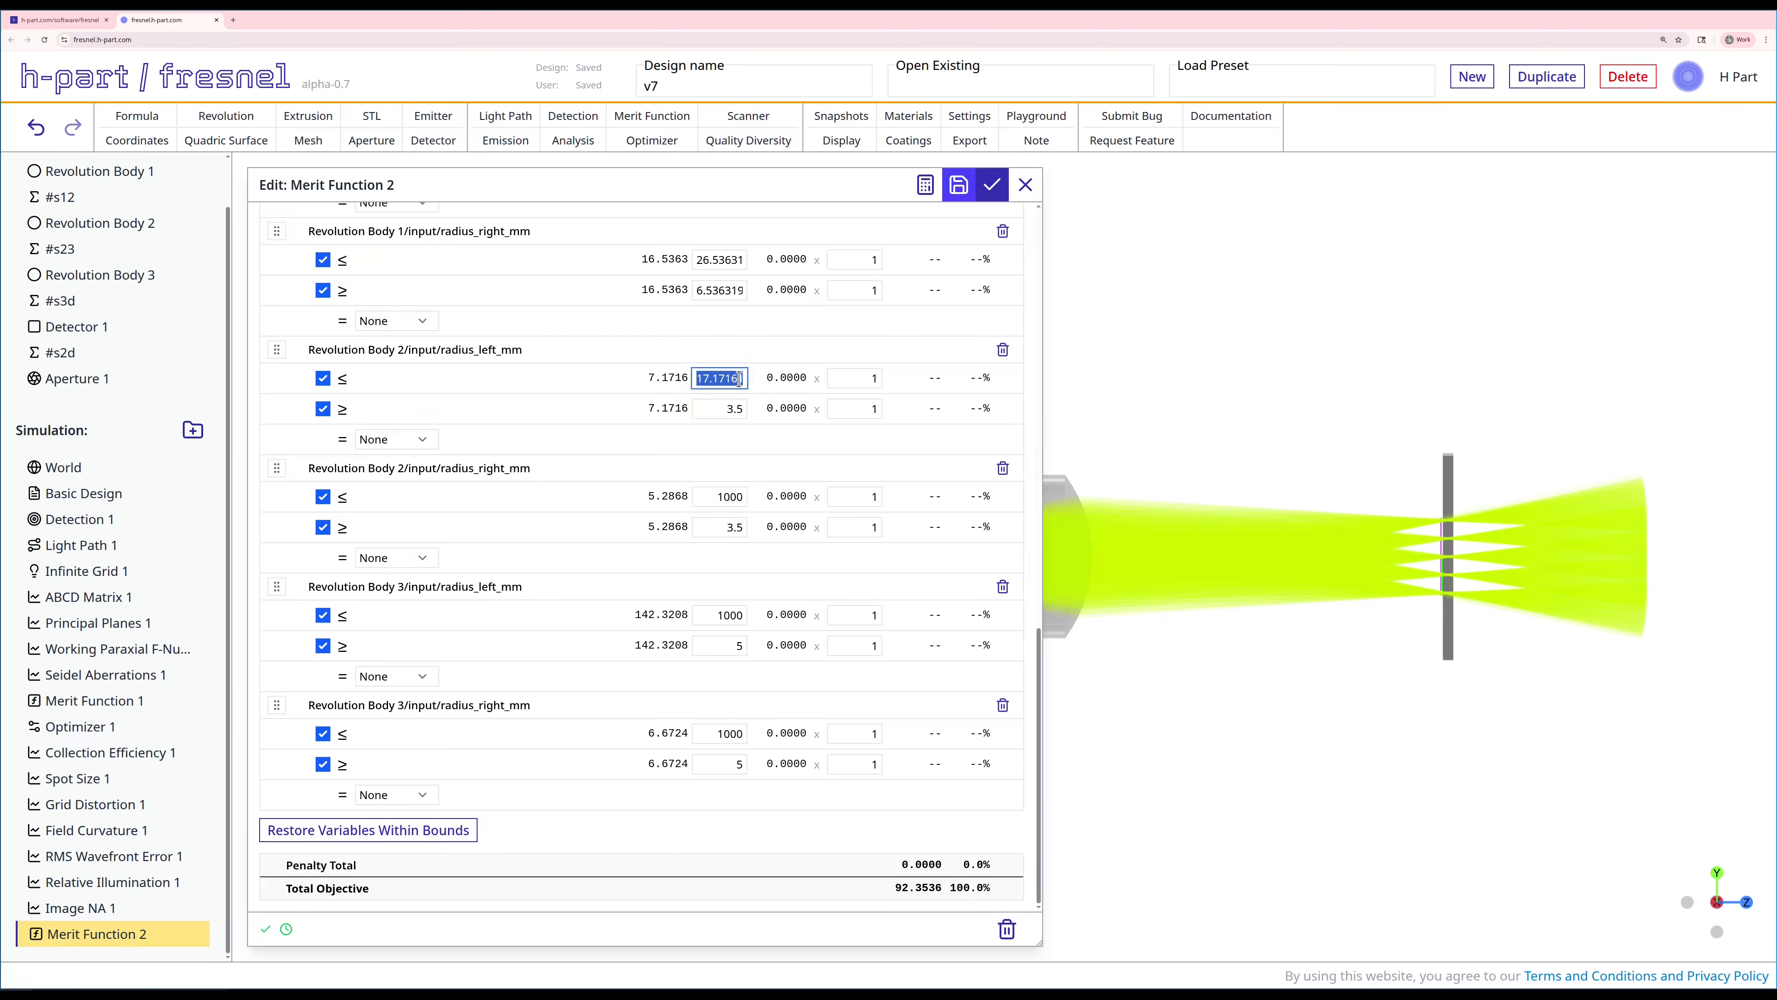
pyautogui.write('1000')
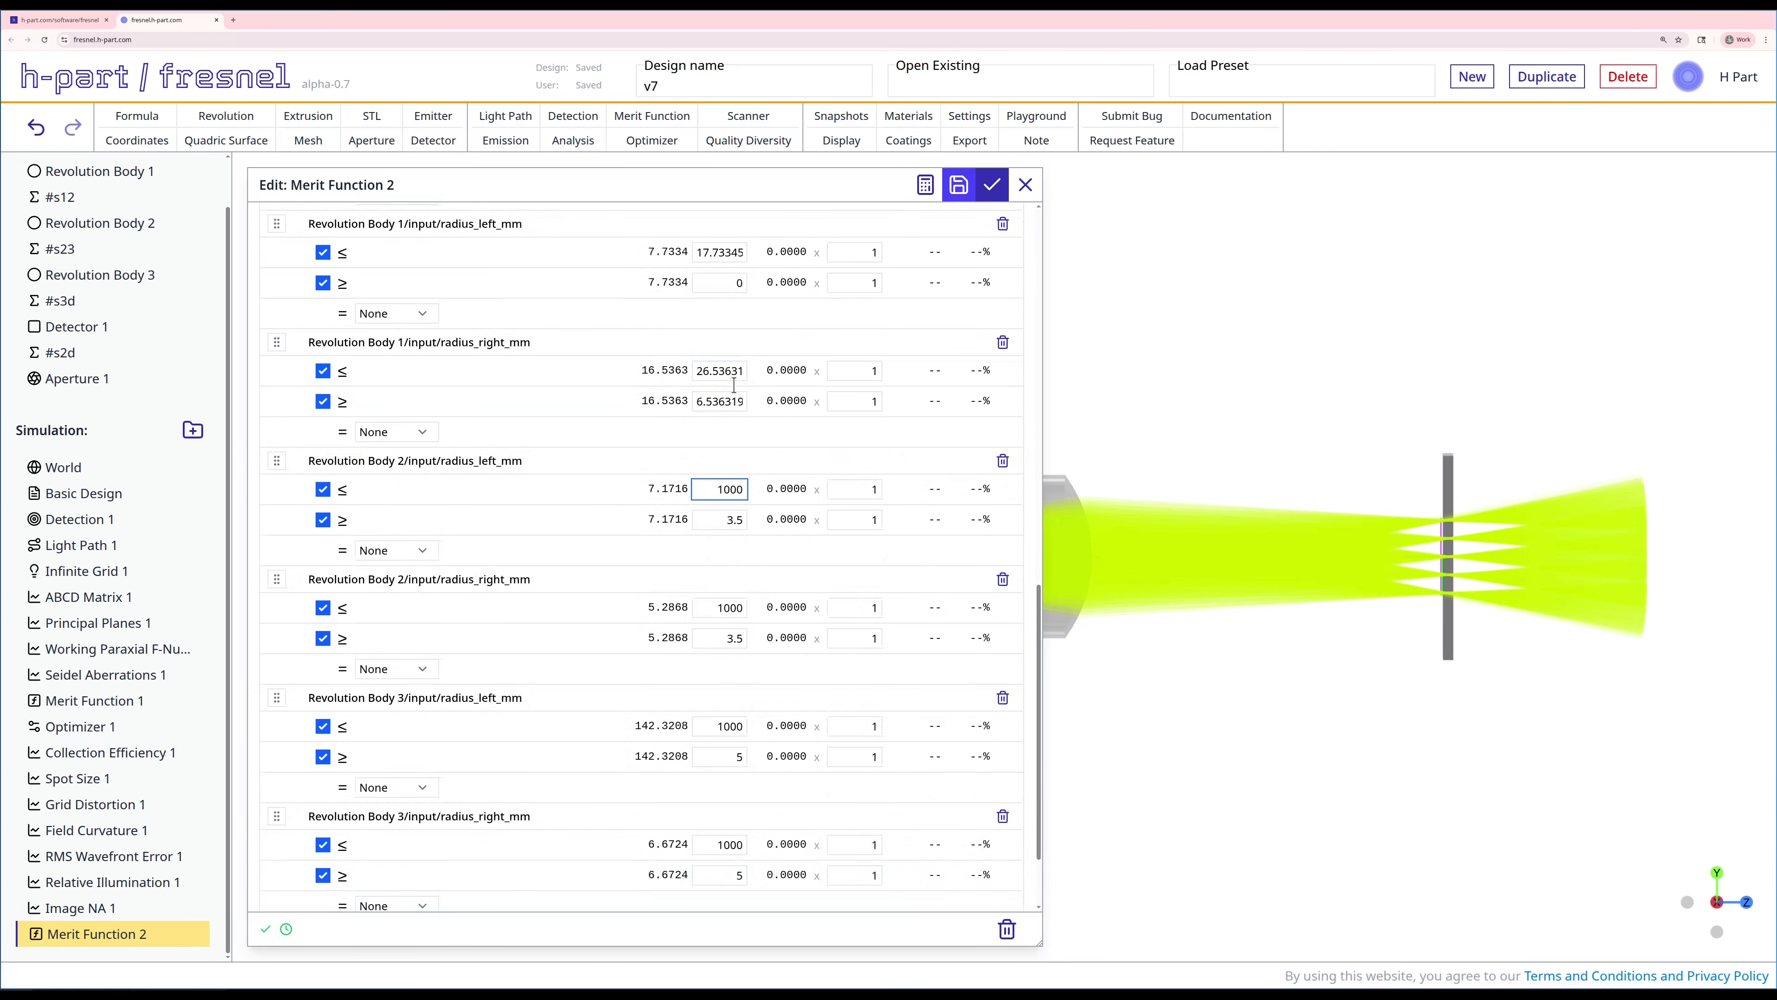
# Set Revolution Body 1's right radius bounds to a minimum of 5 and a maximum of 1000.
pyautogui.scroll(4, 728, 381)
pyautogui.doubleClick(721, 563)
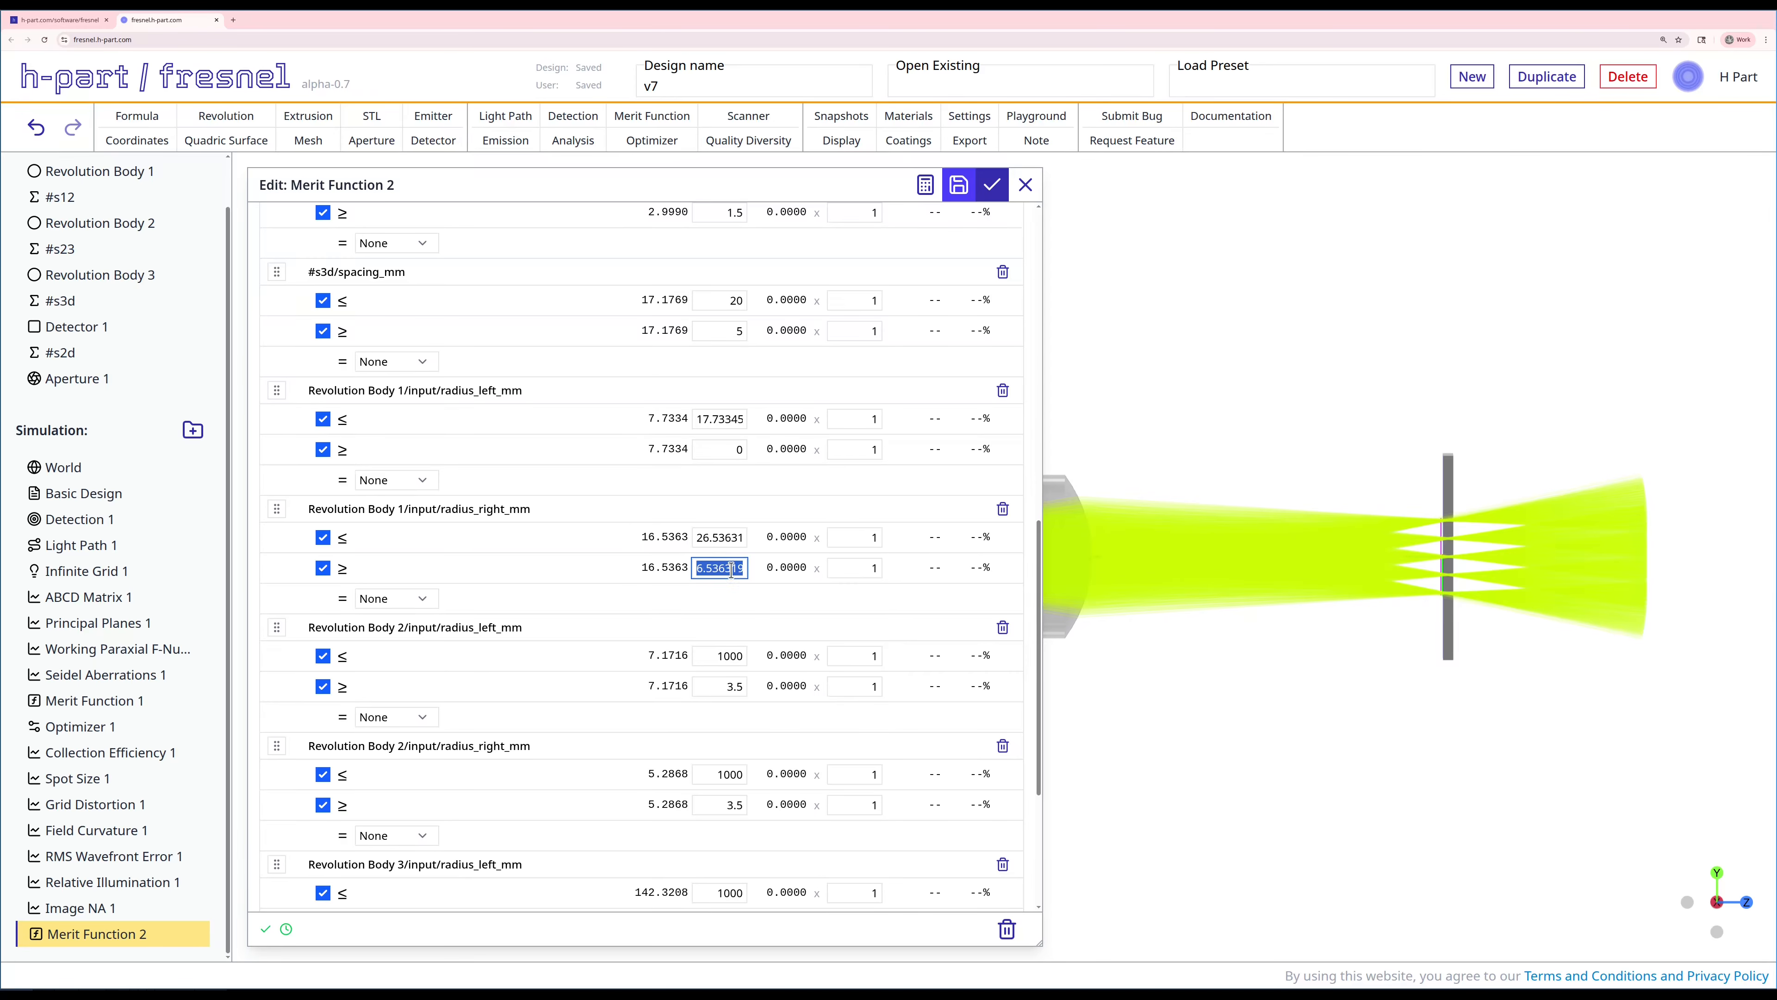
pyautogui.write('5')
pyautogui.doubleClick(725, 533)
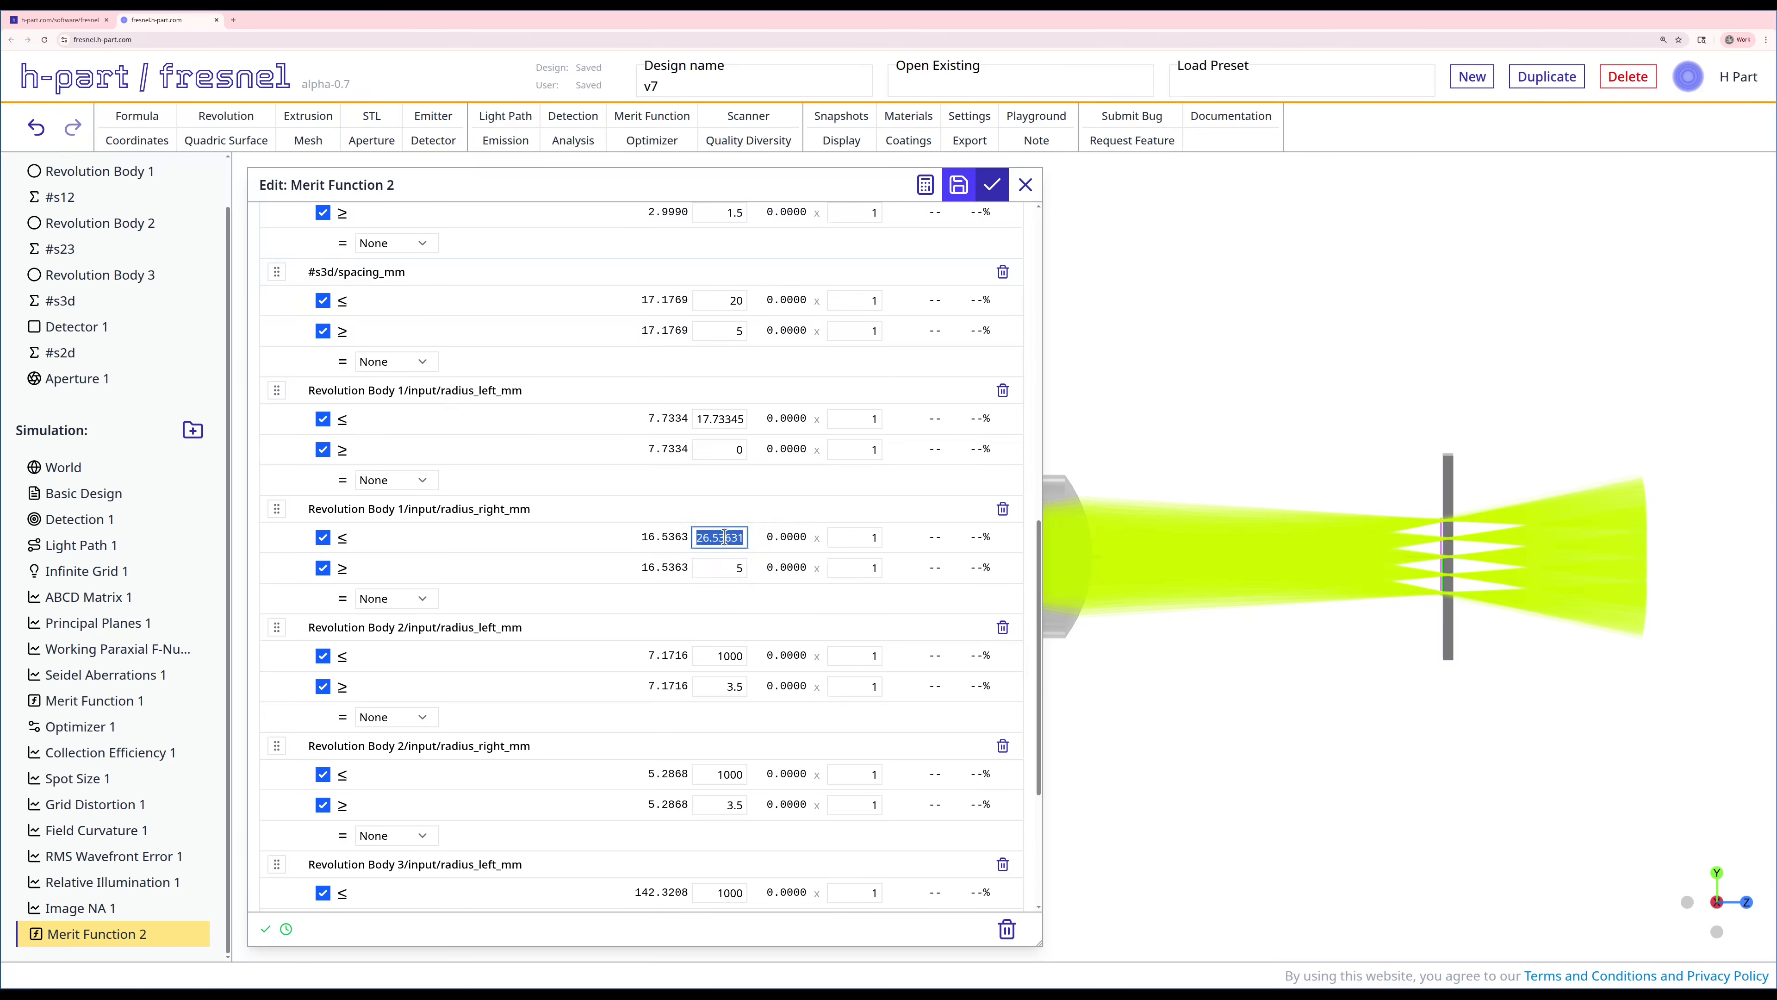
pyautogui.write('19')
pyautogui.press('BackSpace')
pyautogui.write('000')
pyautogui.click(706, 573)
# Set Revolution Body 1's left radius bounds to a minimum of 5 and a maximum of 1000.
pyautogui.scroll(3, 706, 572)
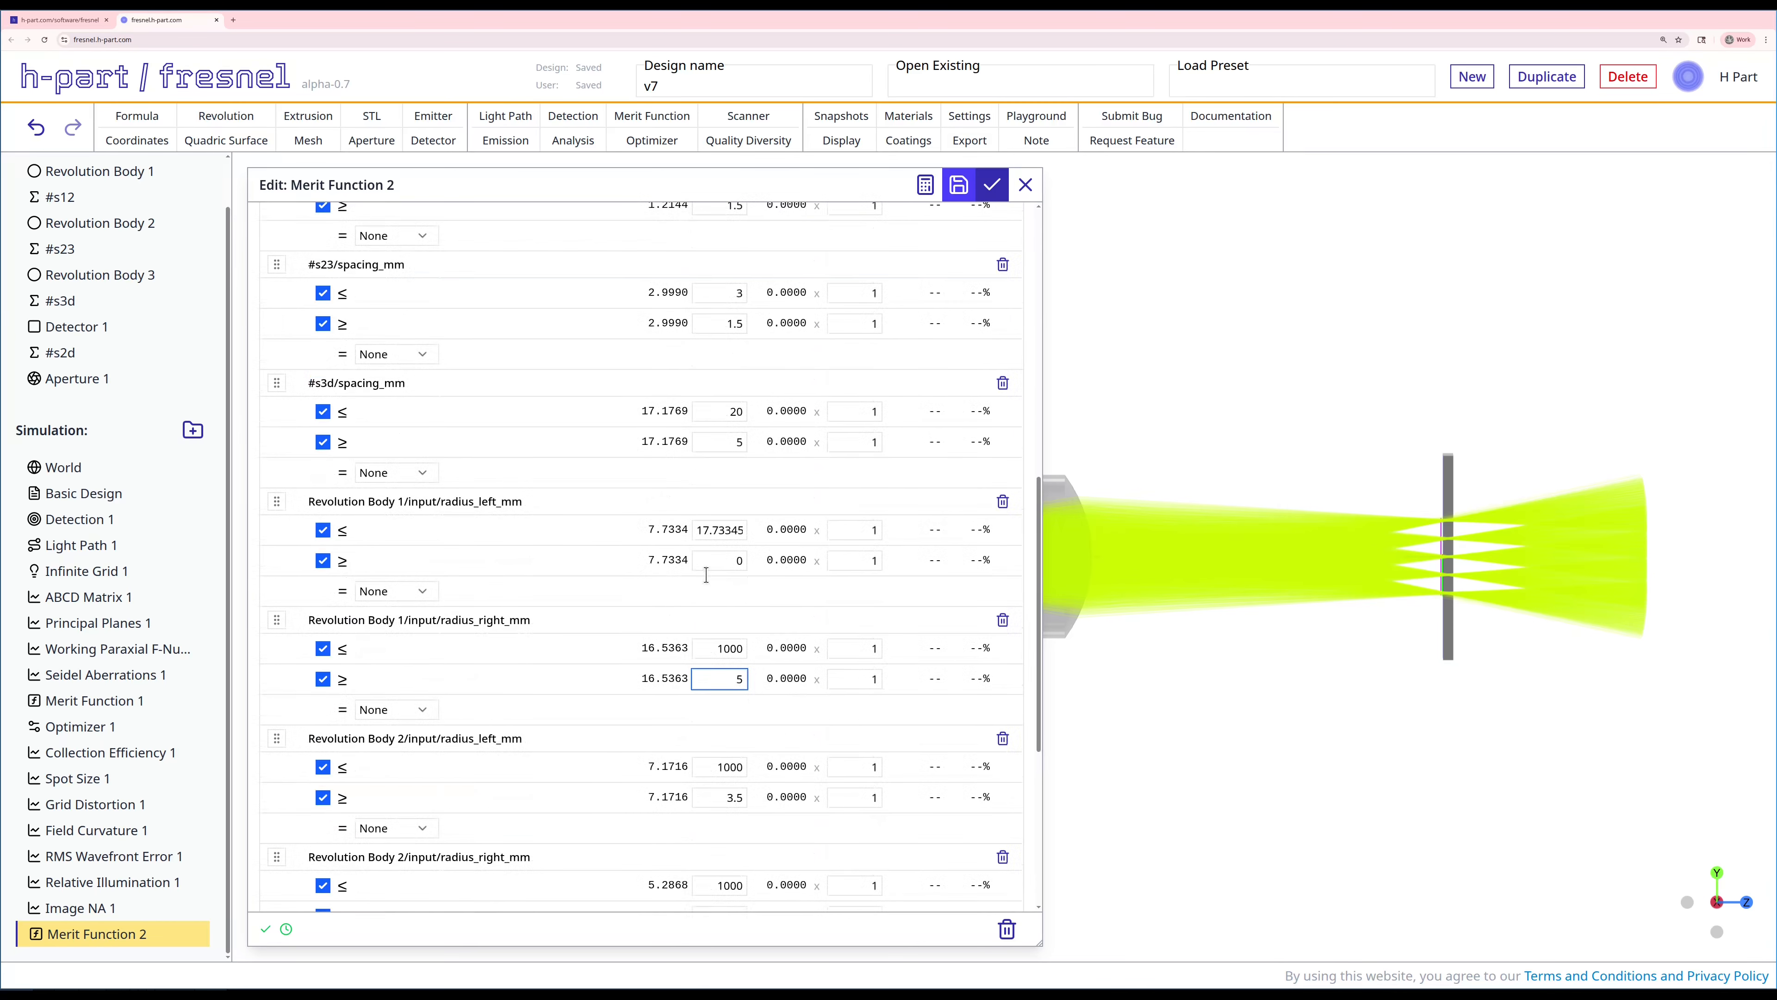
pyautogui.click(728, 616)
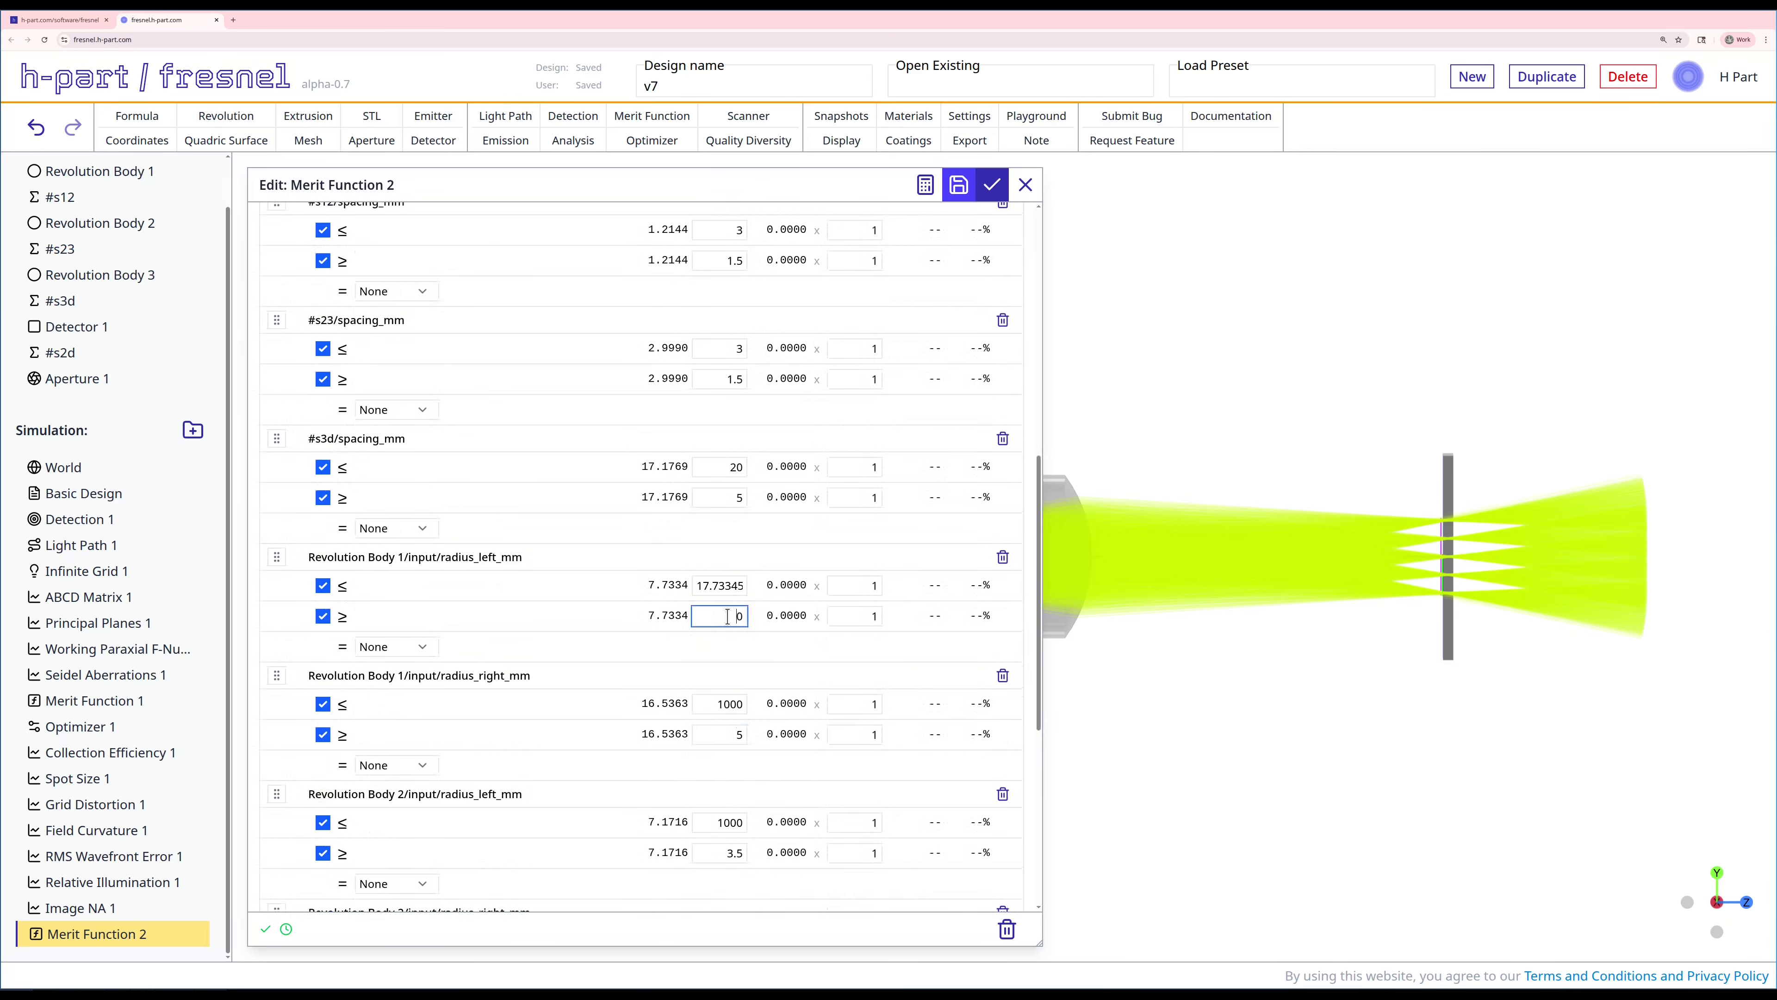
pyautogui.press('Delete')
pyautogui.write('5')
pyautogui.doubleClick(729, 587)
pyautogui.write('1000')
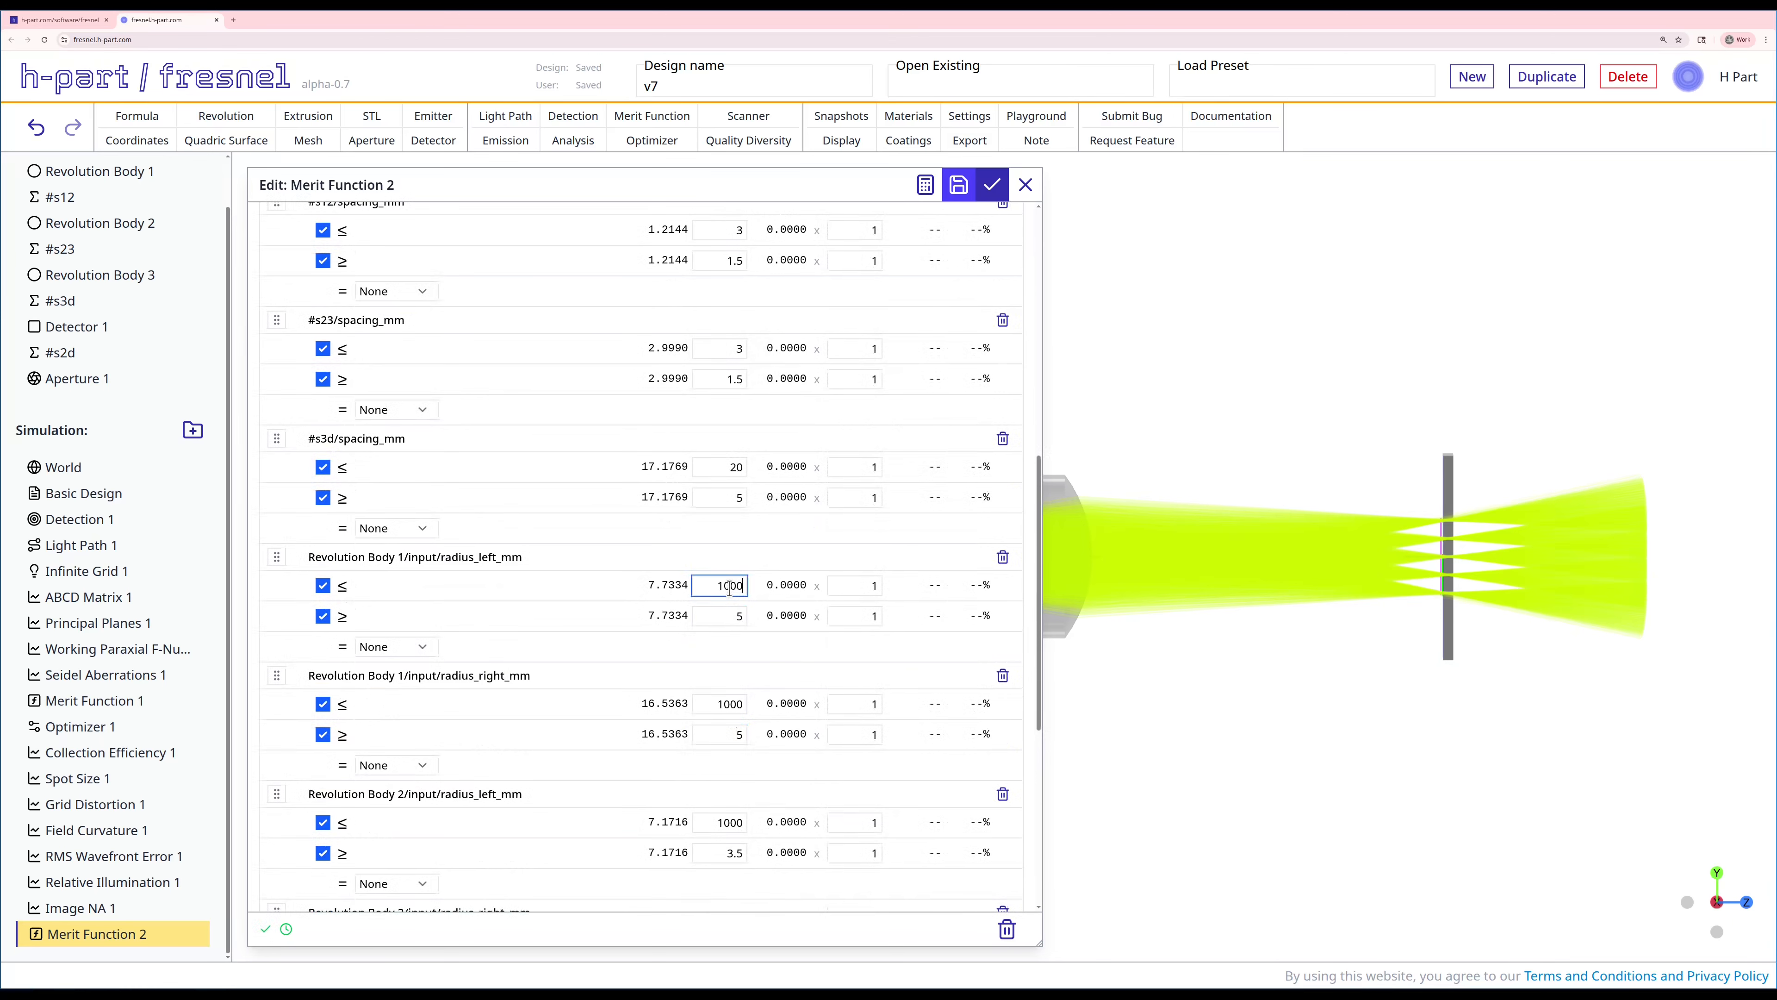
# Review the entered variable bounds and save Merit Function 2.
pyautogui.scroll(3, 729, 587)
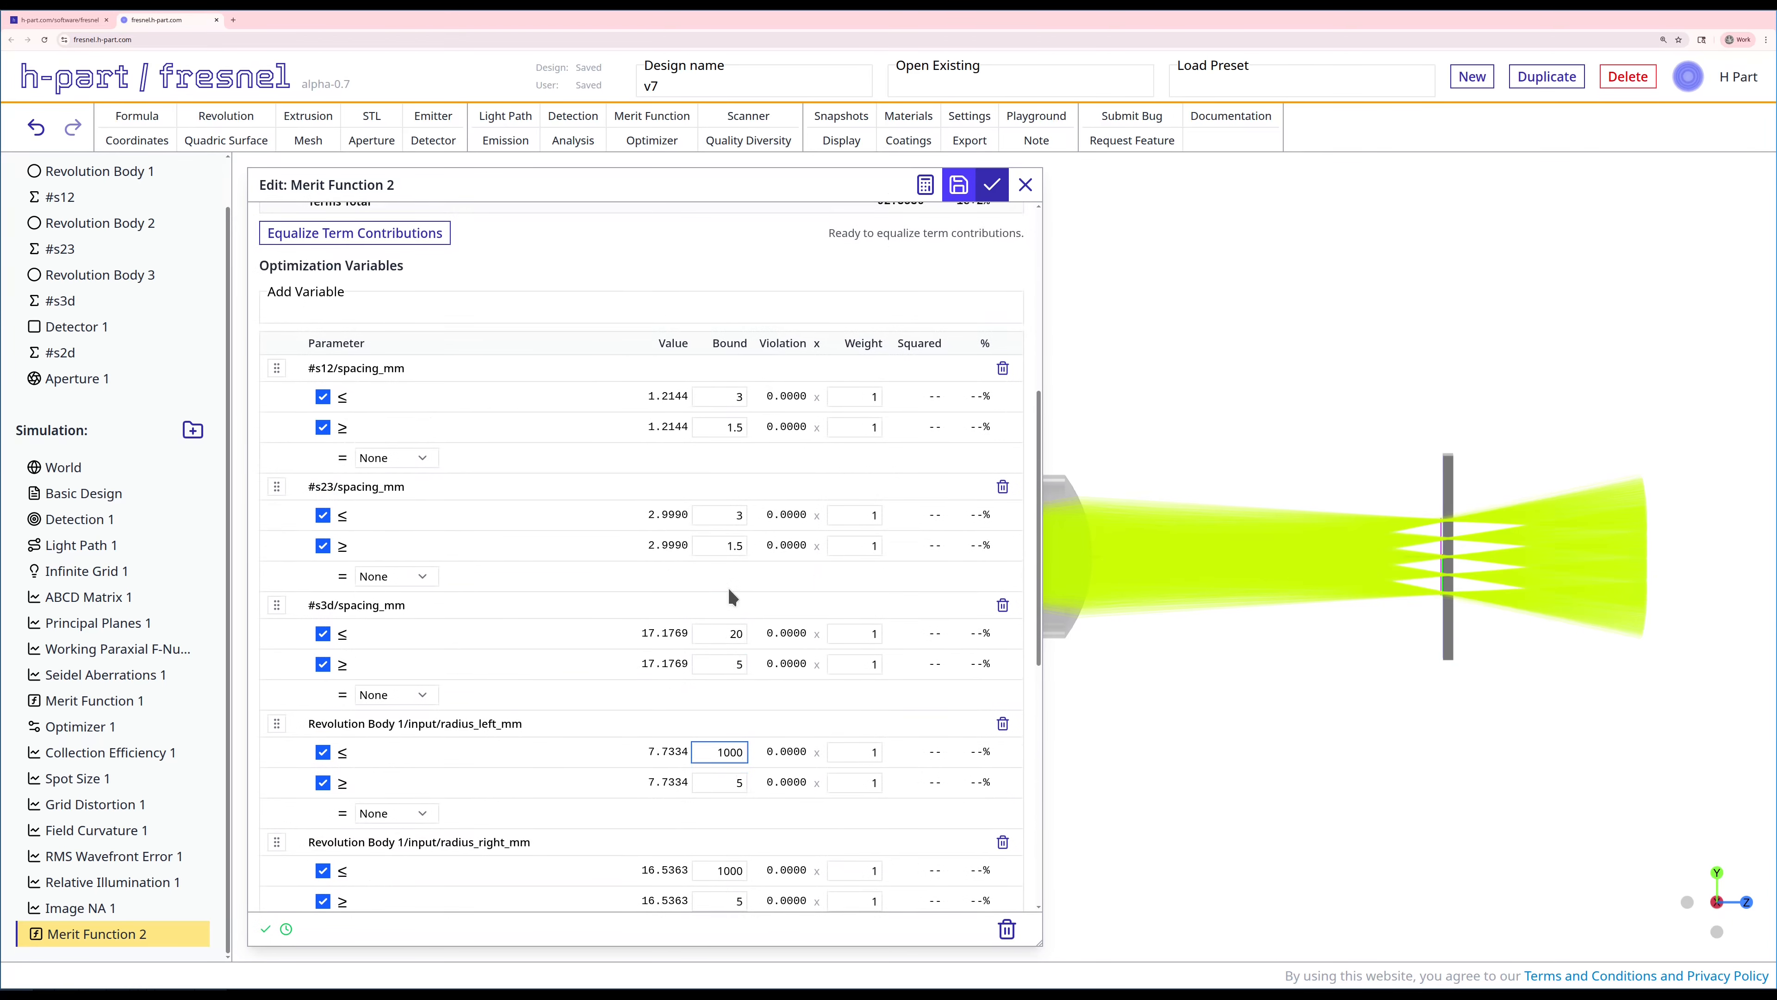
pyautogui.scroll(-10, 729, 589)
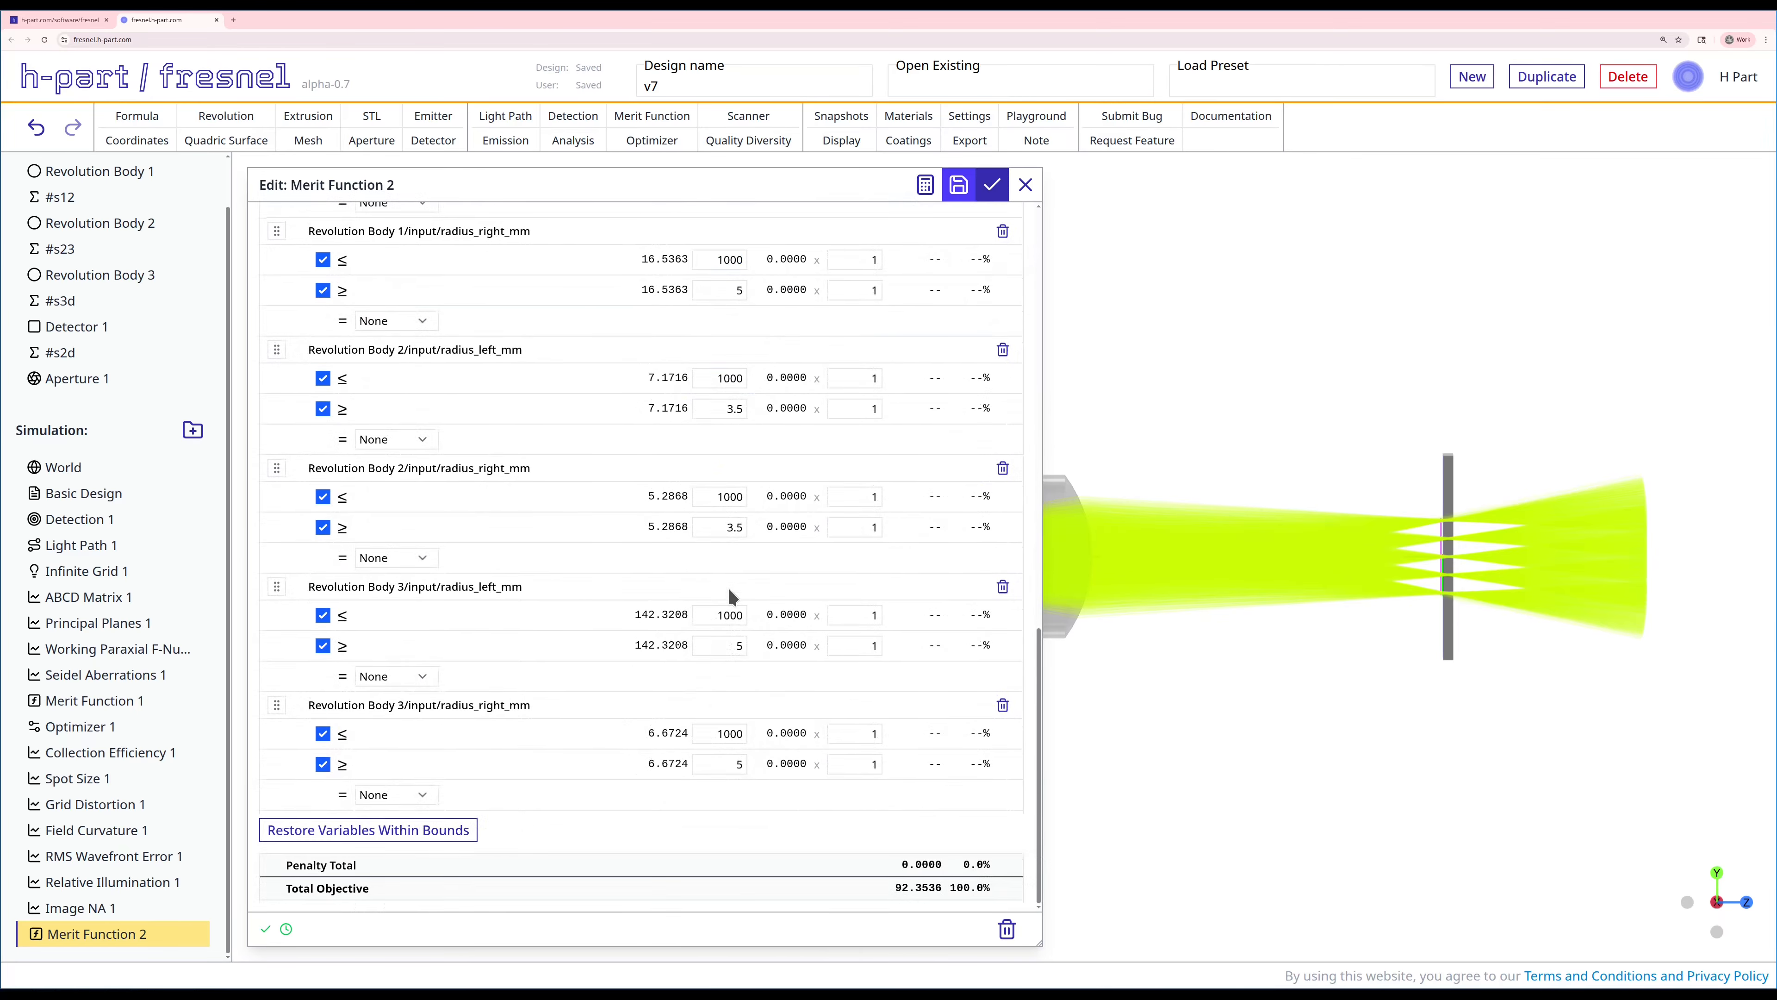
pyautogui.scroll(12, 728, 586)
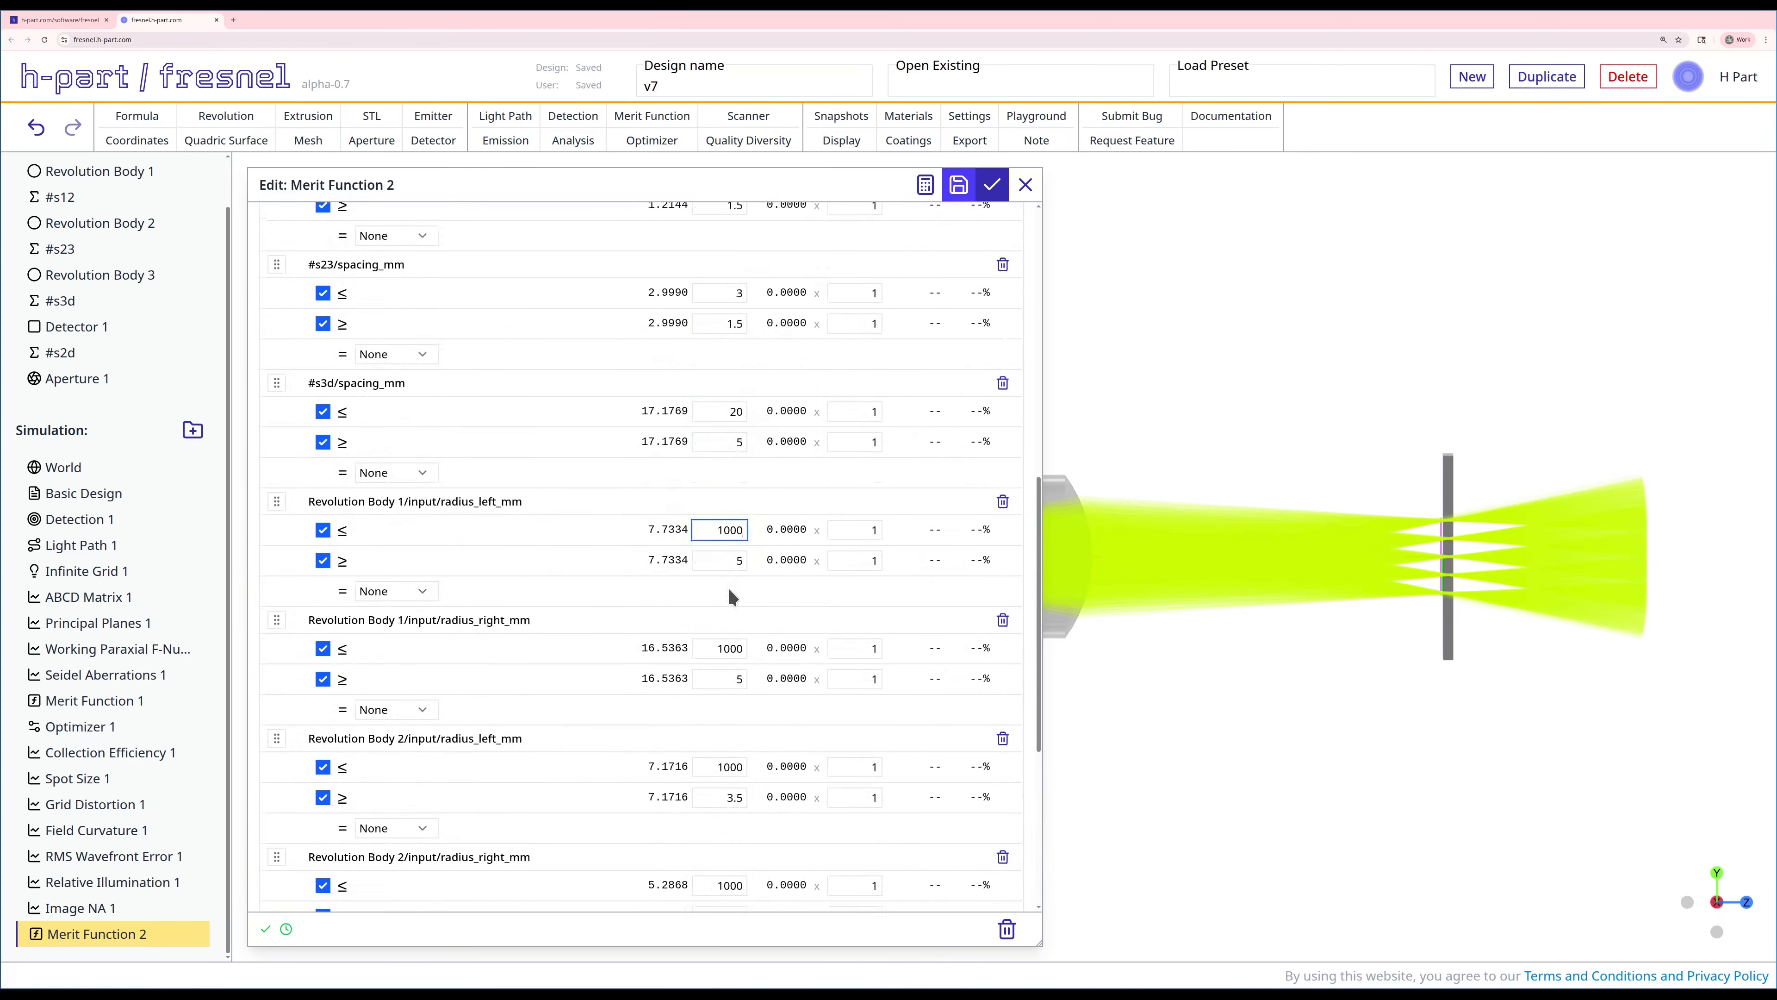
pyautogui.scroll(5, 732, 597)
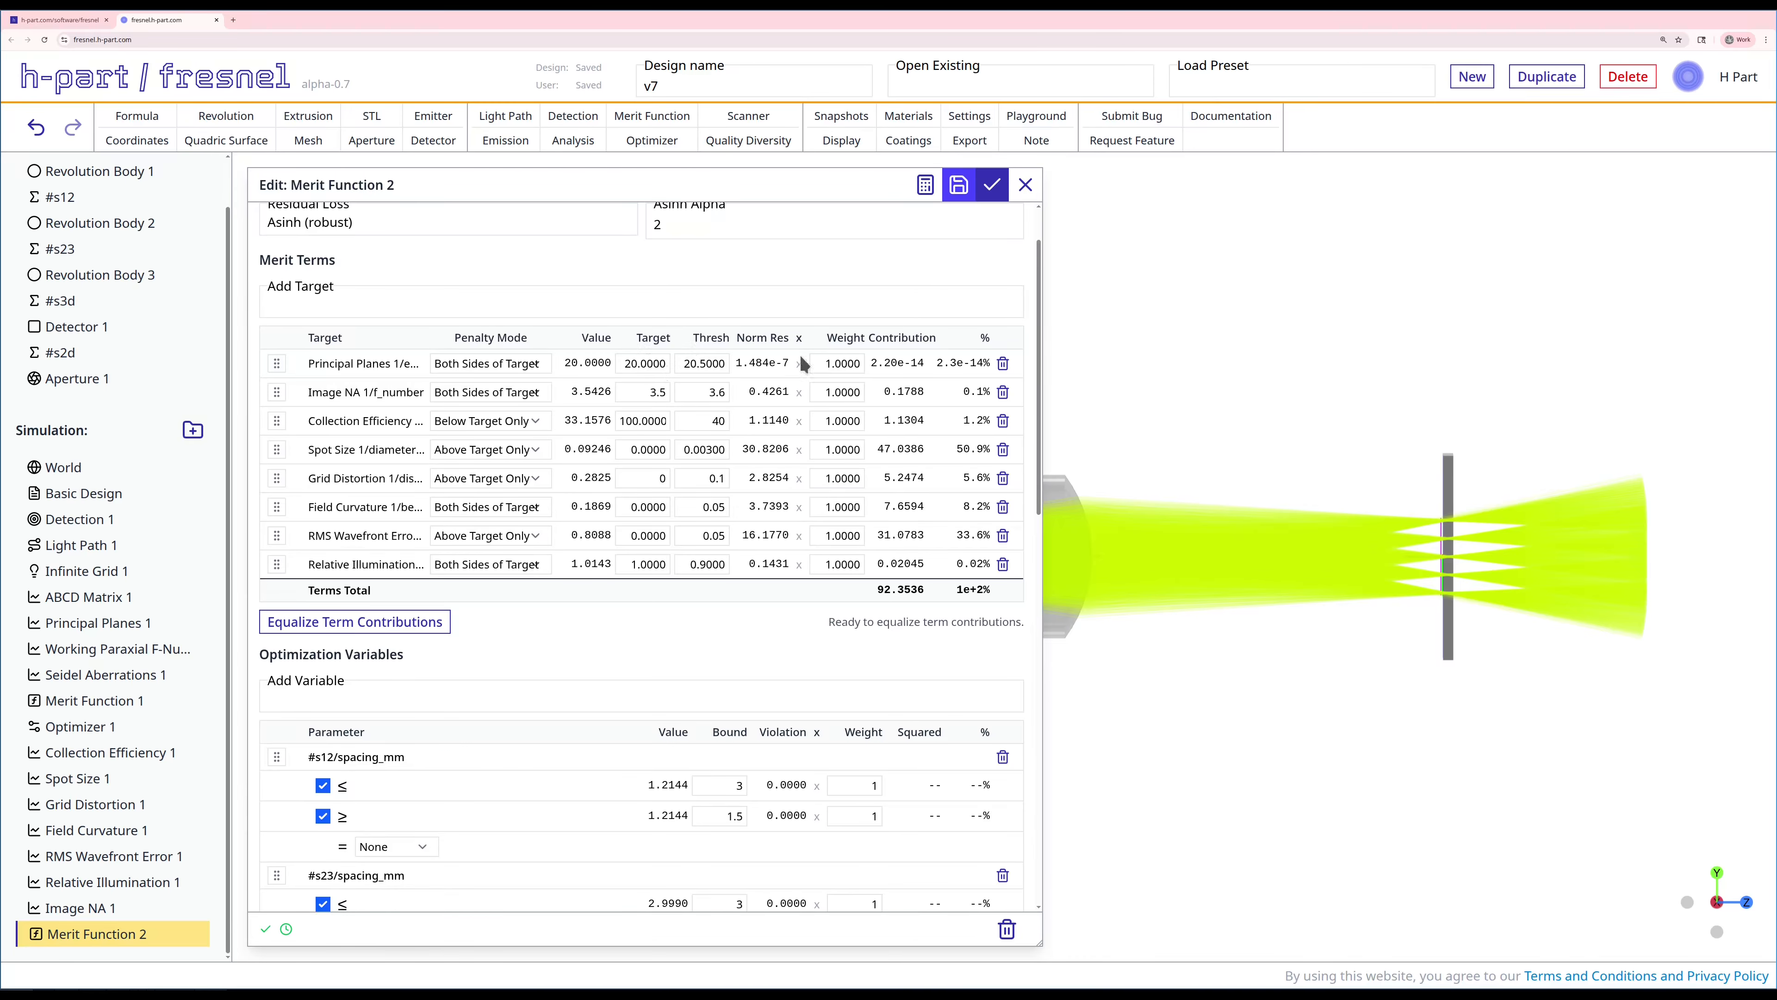
pyautogui.click(960, 187)
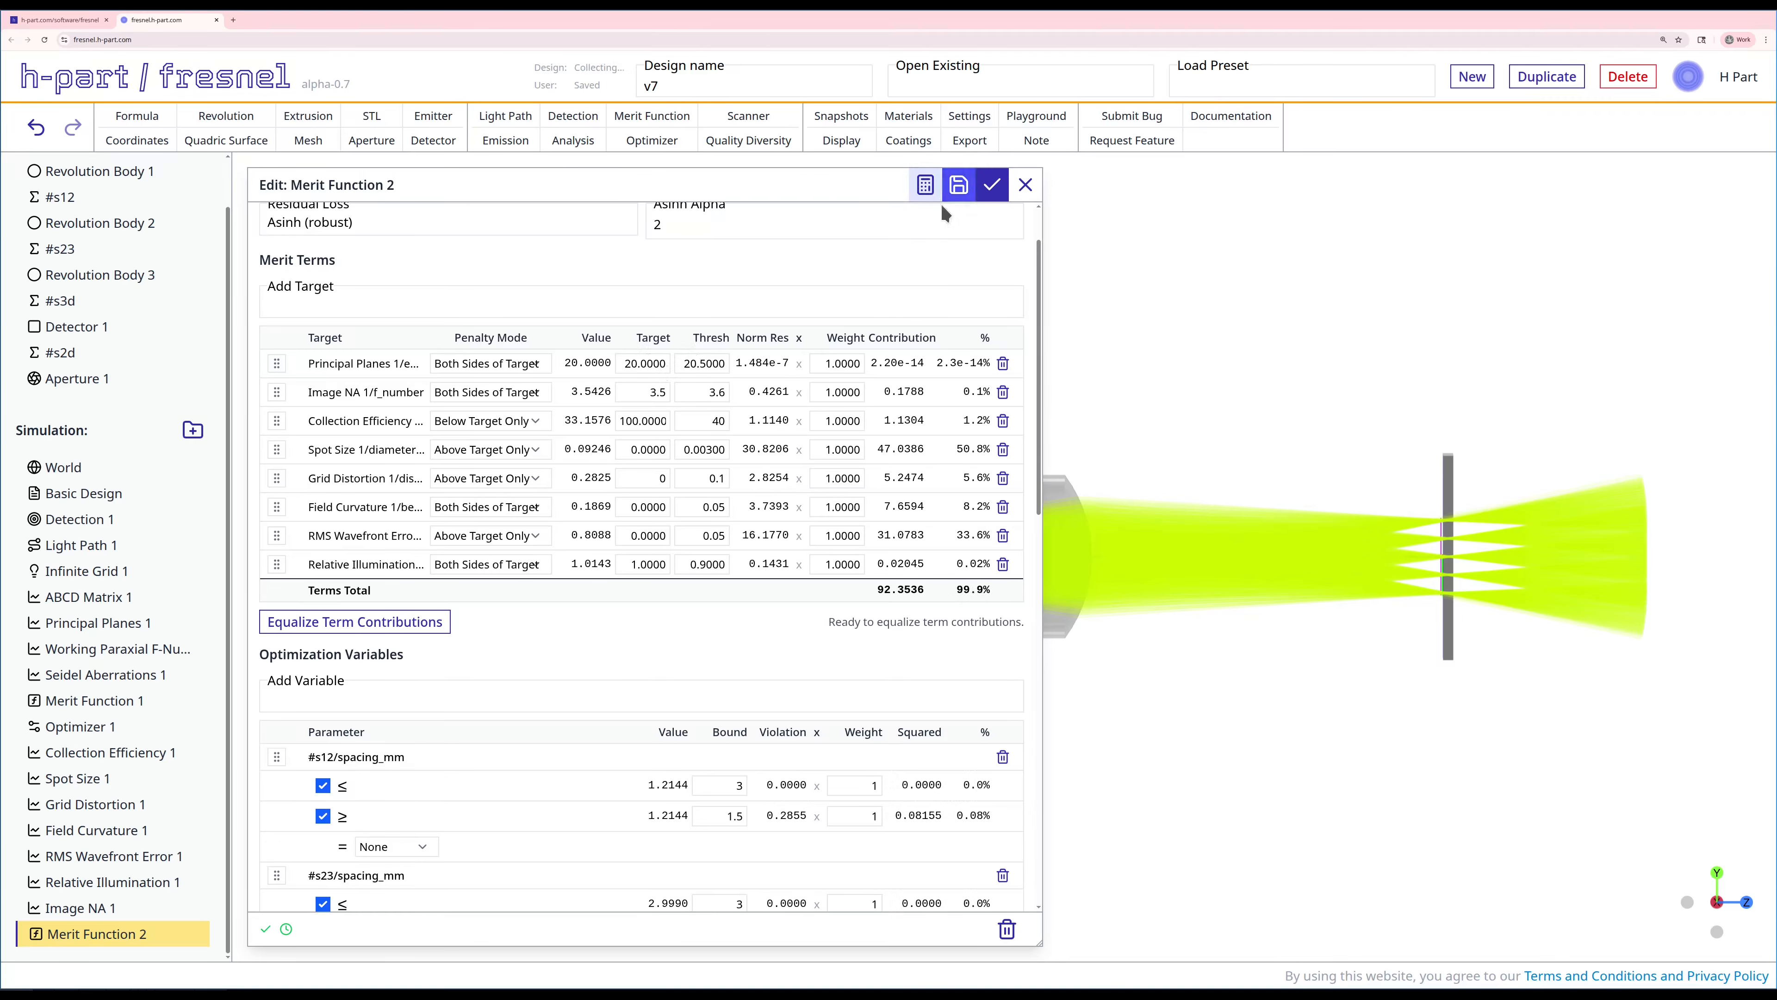
# Check the bound violations of all optimization variables and confirm the Merit Function 2 edits.
pyautogui.scroll(-10, 883, 730)
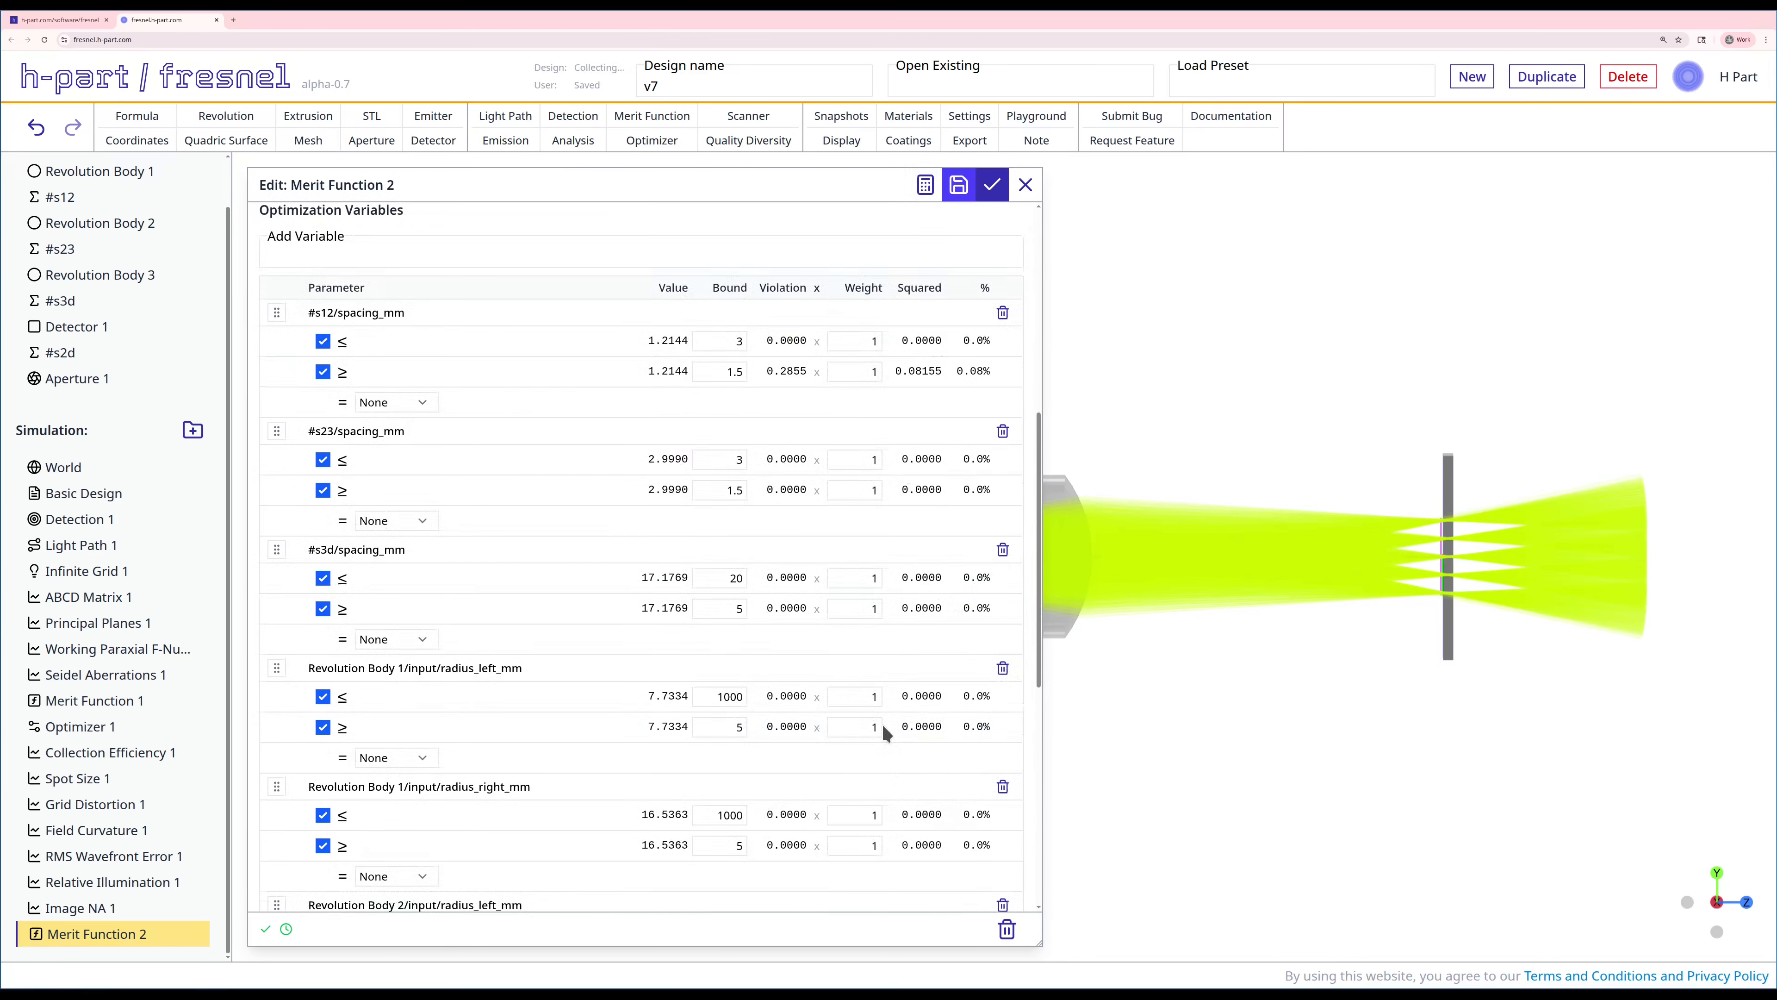
pyautogui.scroll(5, 882, 726)
pyautogui.scroll(-5, 883, 733)
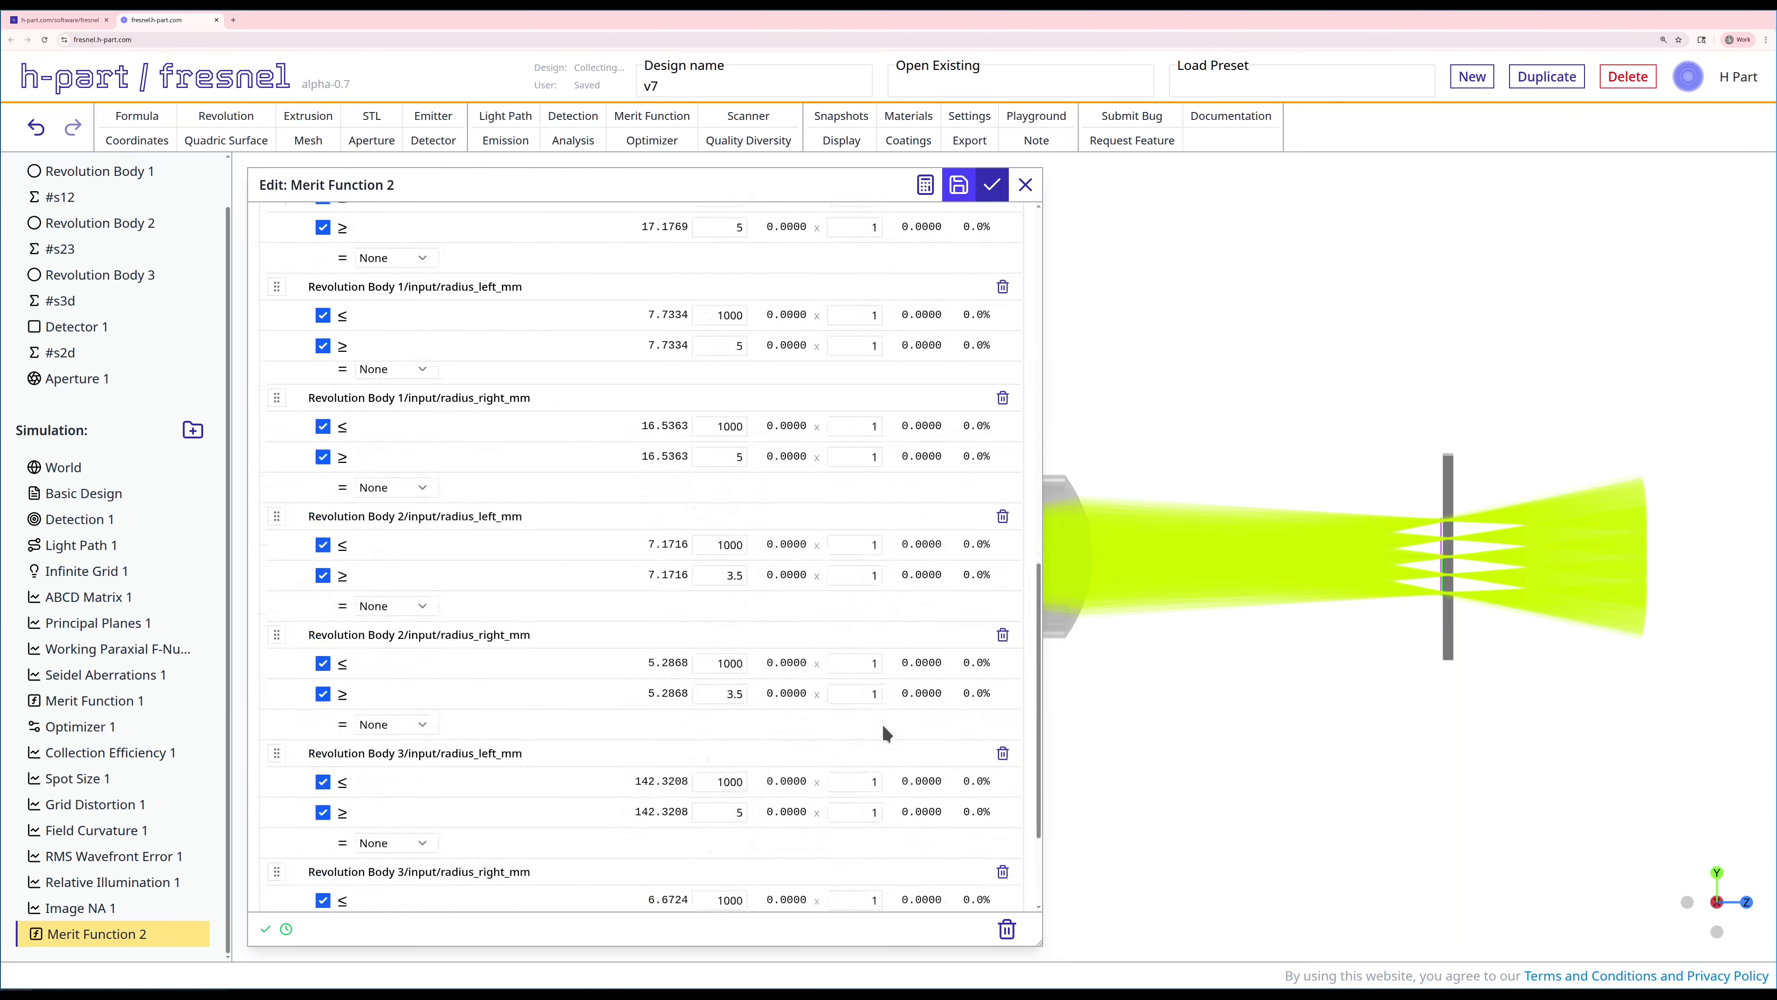
pyautogui.scroll(5, 883, 733)
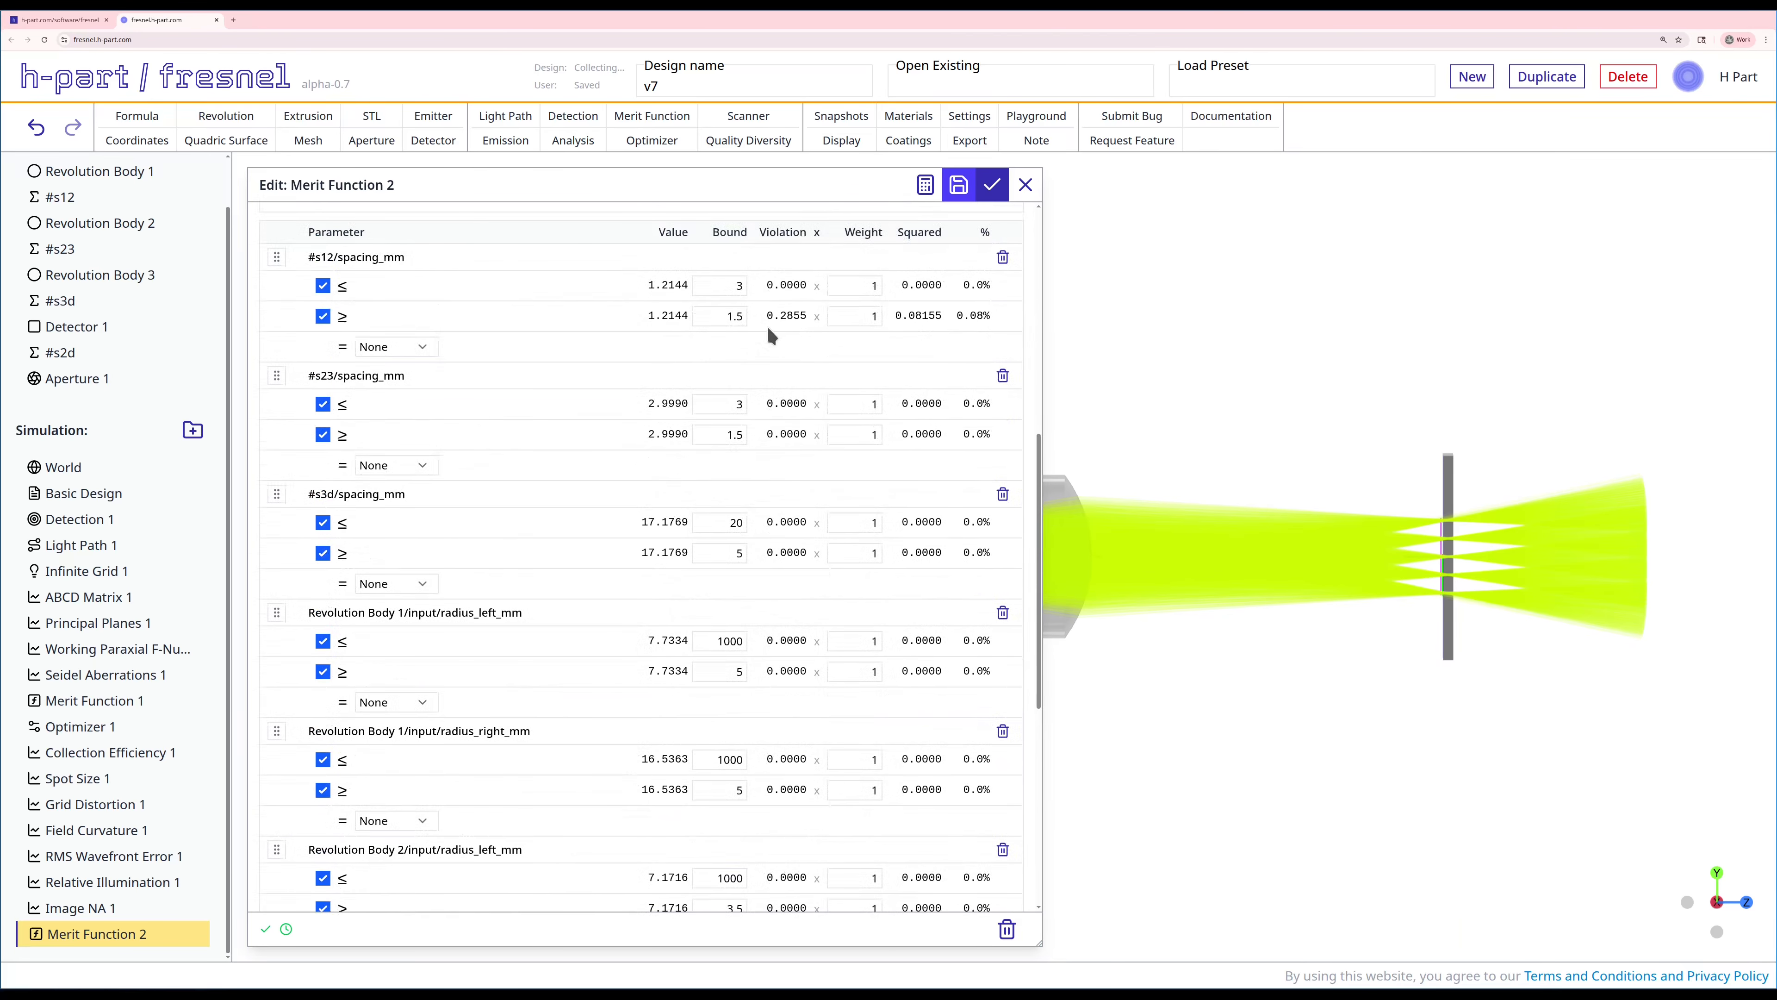
pyautogui.scroll(-10, 843, 421)
pyautogui.scroll(6, 844, 422)
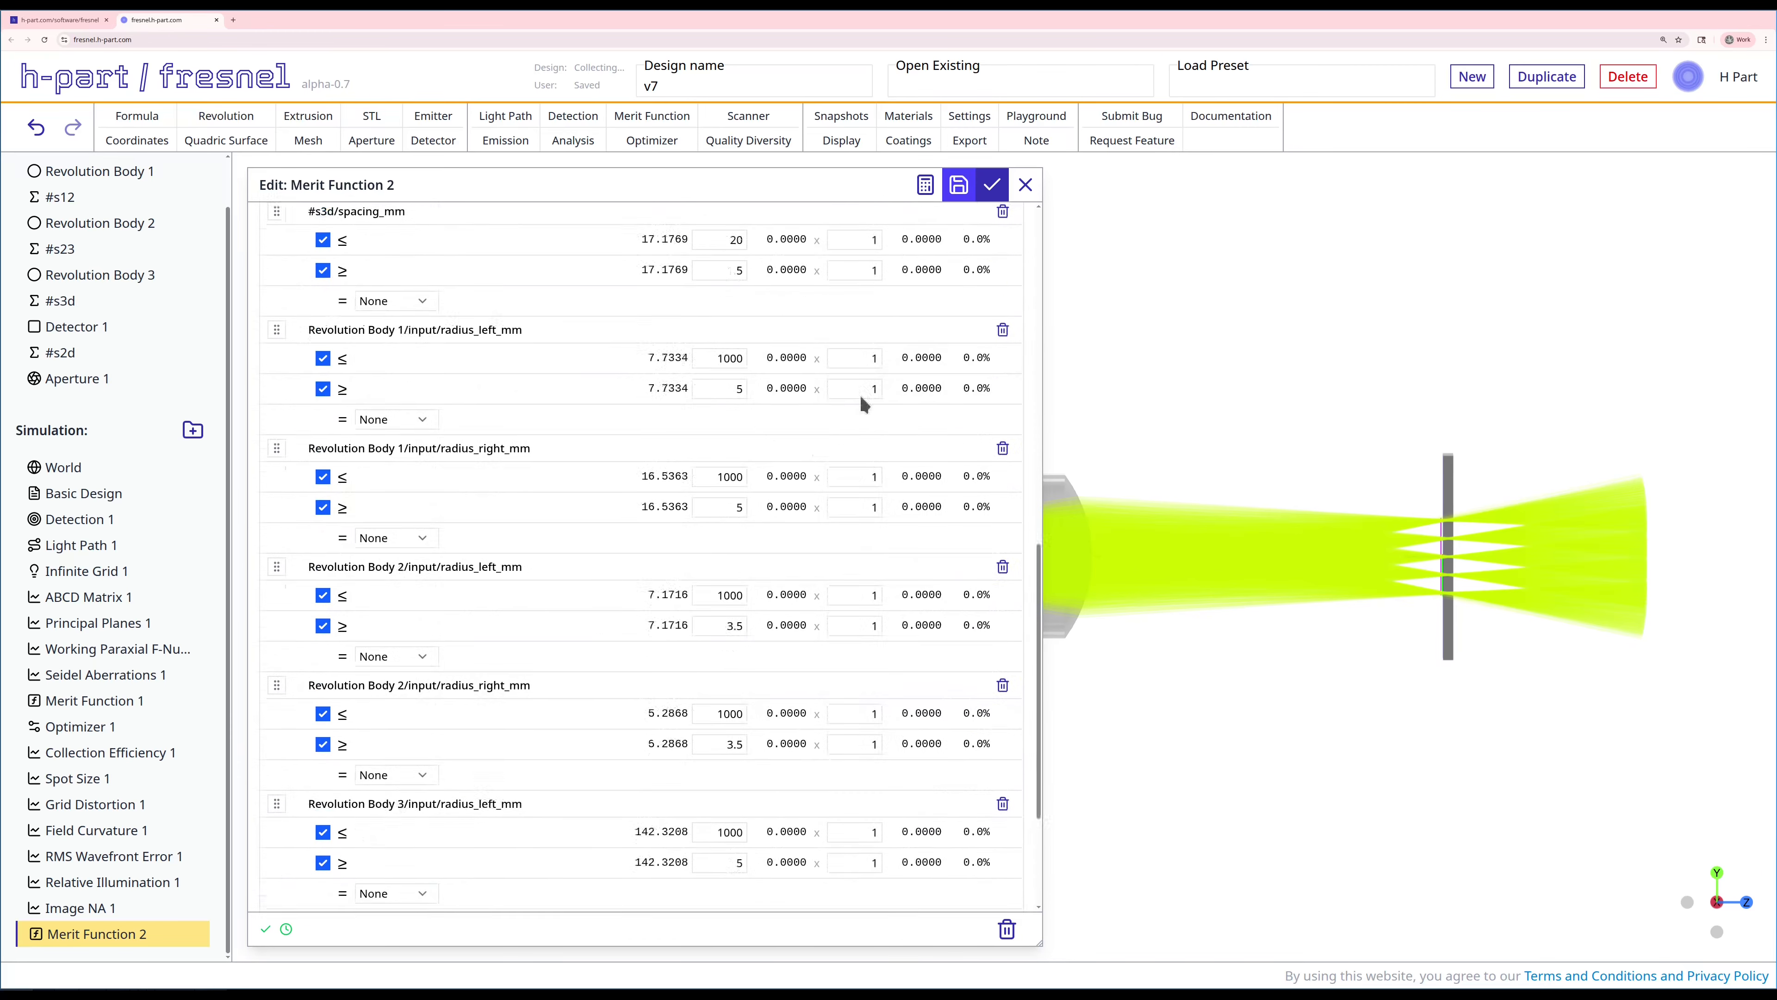
pyautogui.scroll(10, 882, 359)
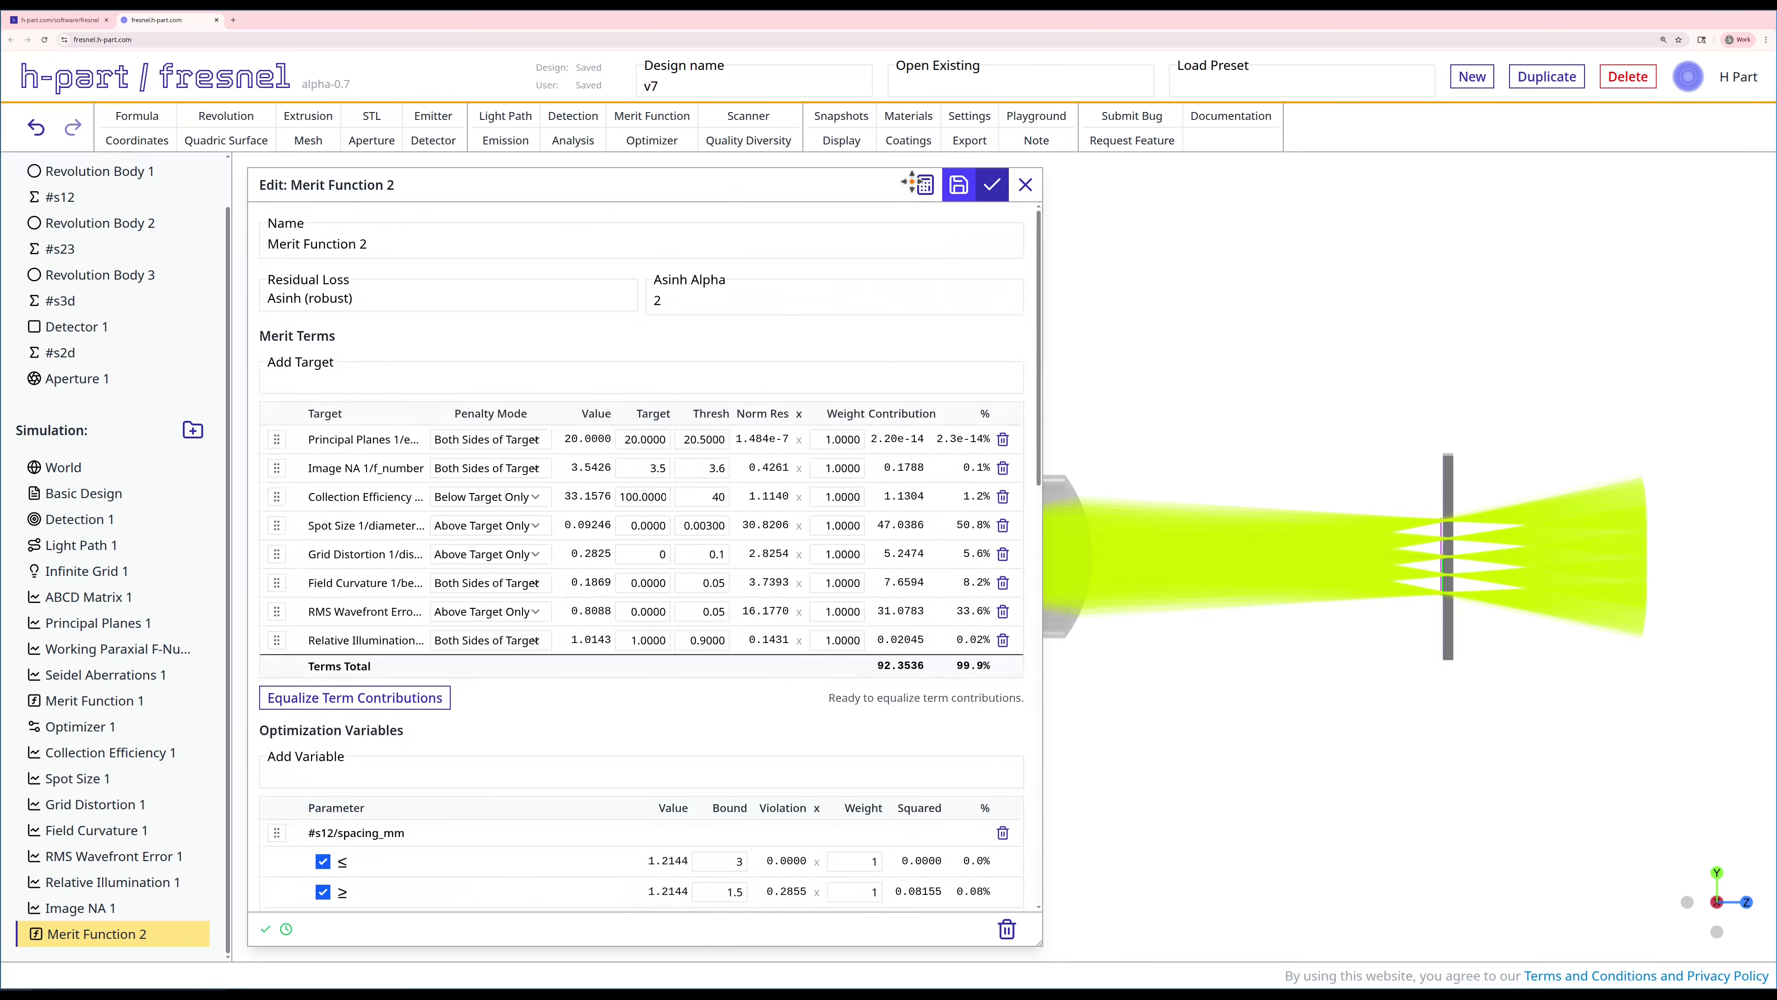
pyautogui.click(991, 186)
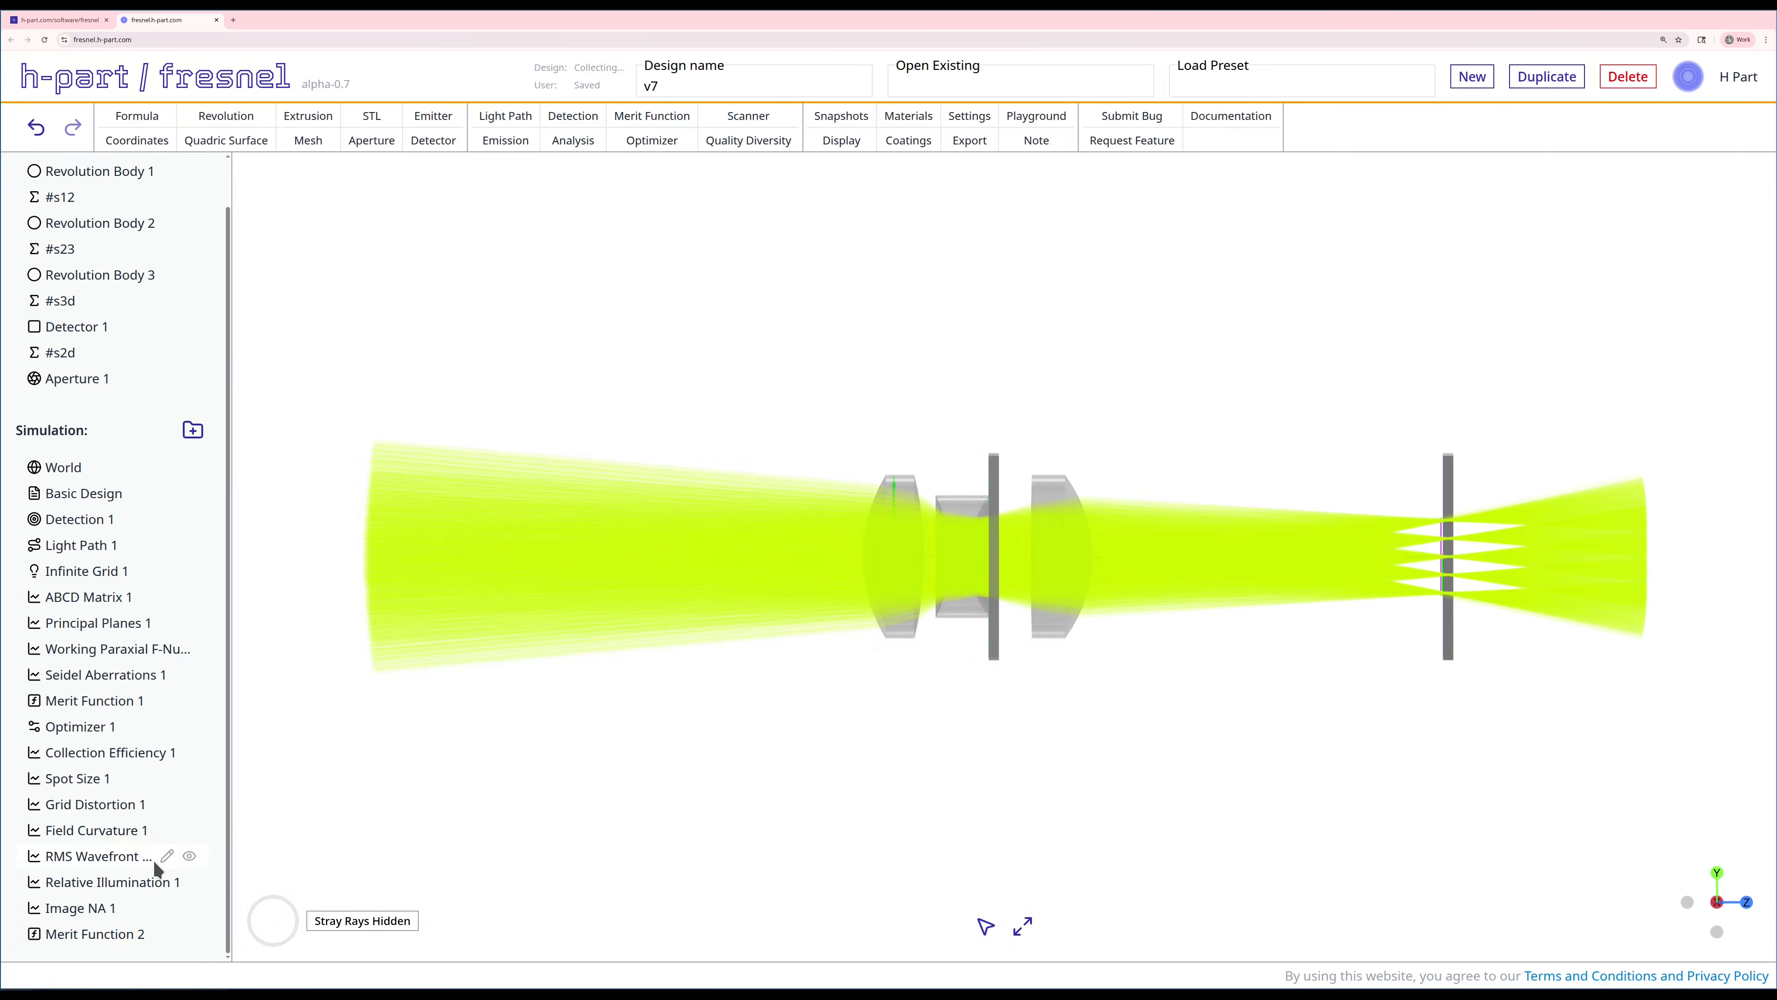
# Create a CMA-ES optimizer using Merit Function 2, the Sequential trace algorithm and a maximum of 50000 evaluations.
pyautogui.click(663, 140)
pyautogui.click(381, 371)
pyautogui.click(305, 442)
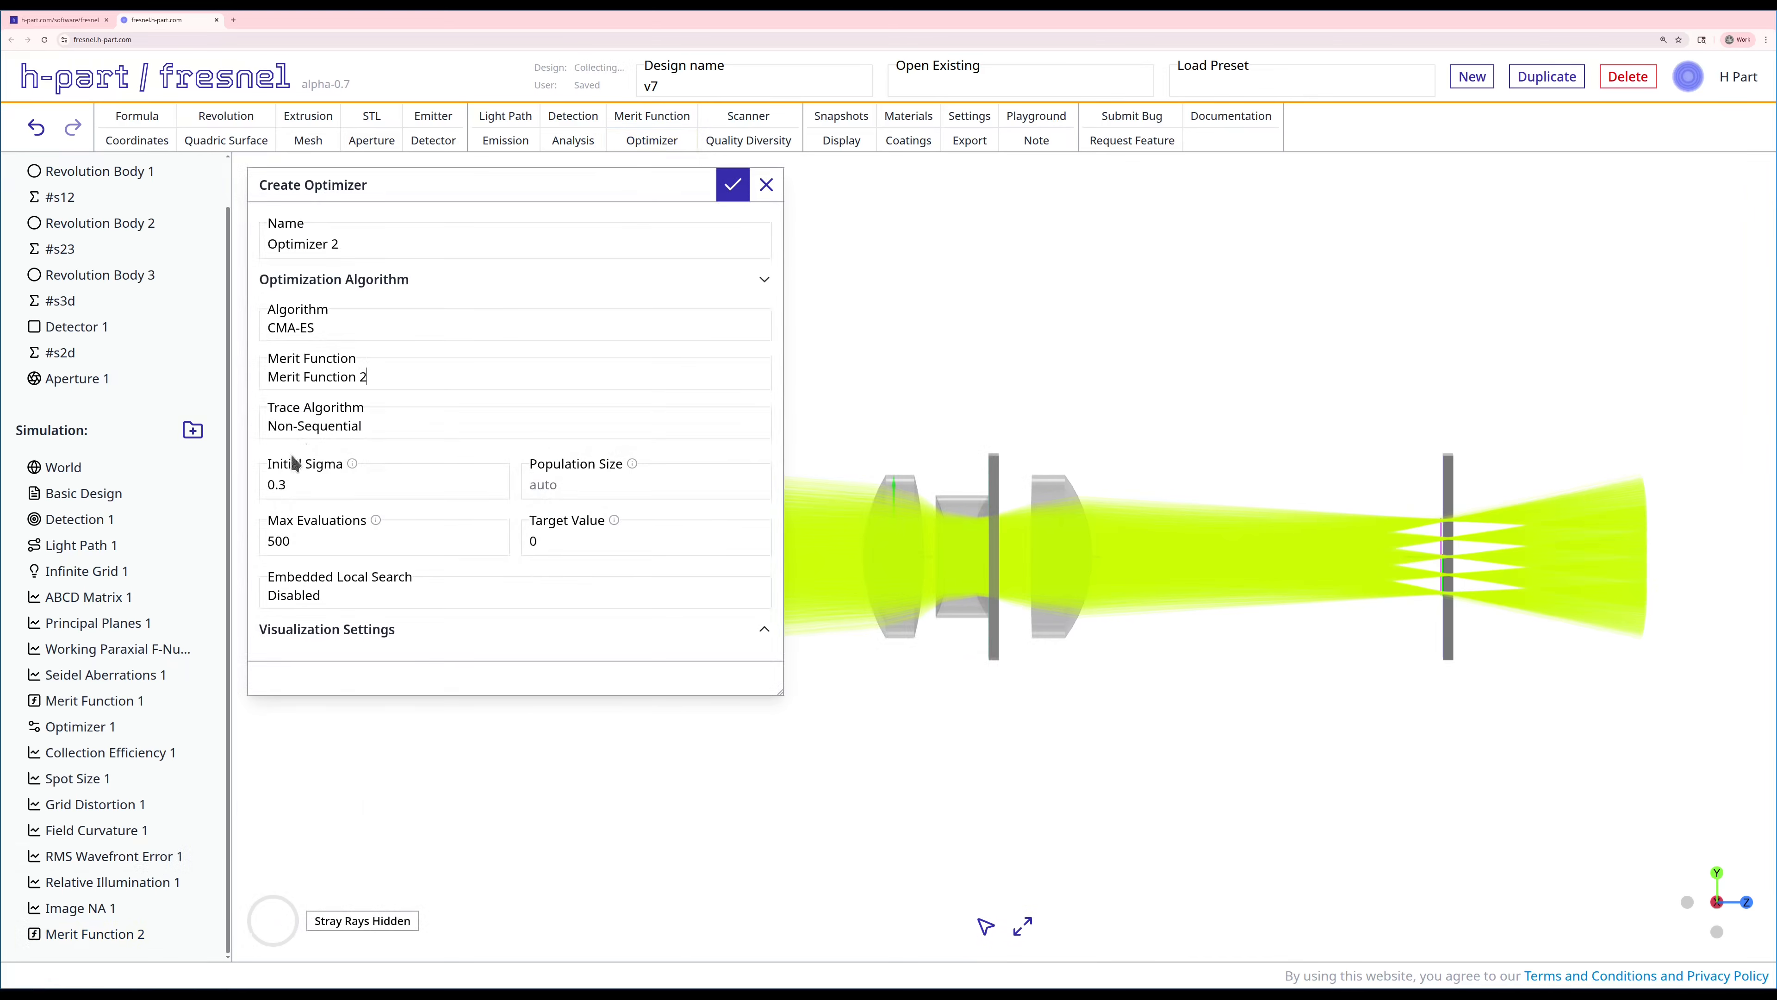
pyautogui.click(298, 427)
pyautogui.click(308, 482)
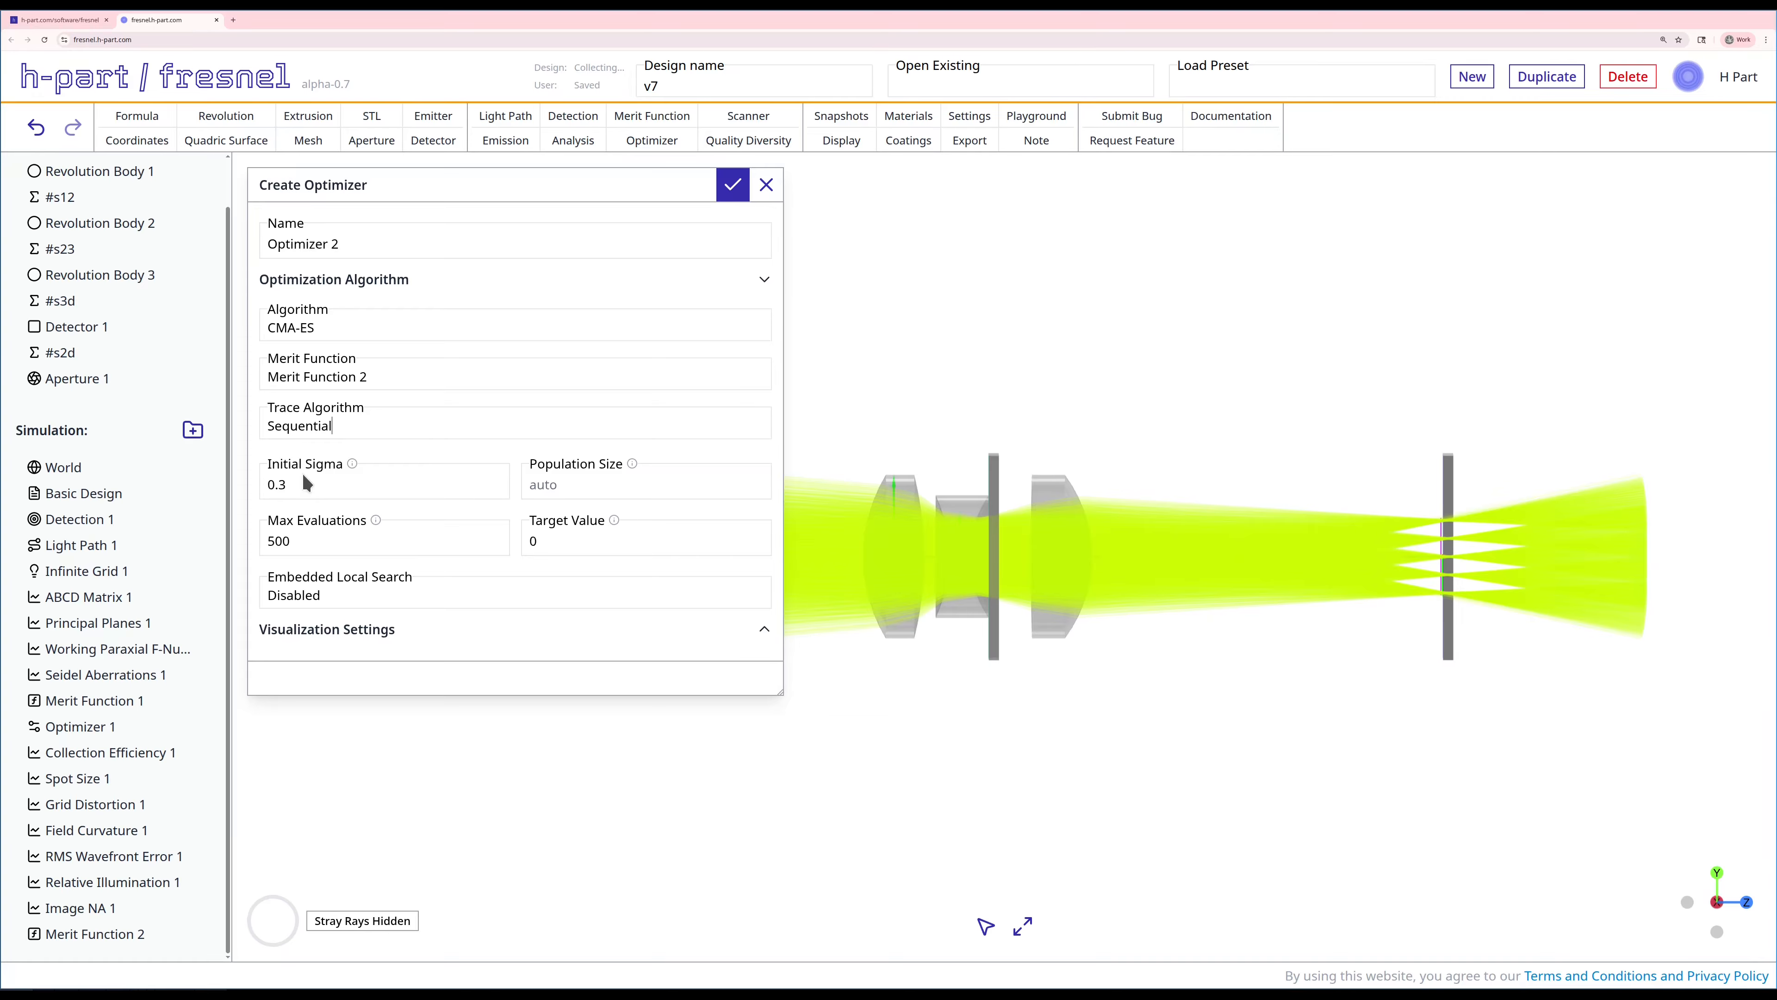
pyautogui.doubleClick(323, 532)
pyautogui.write('50000')
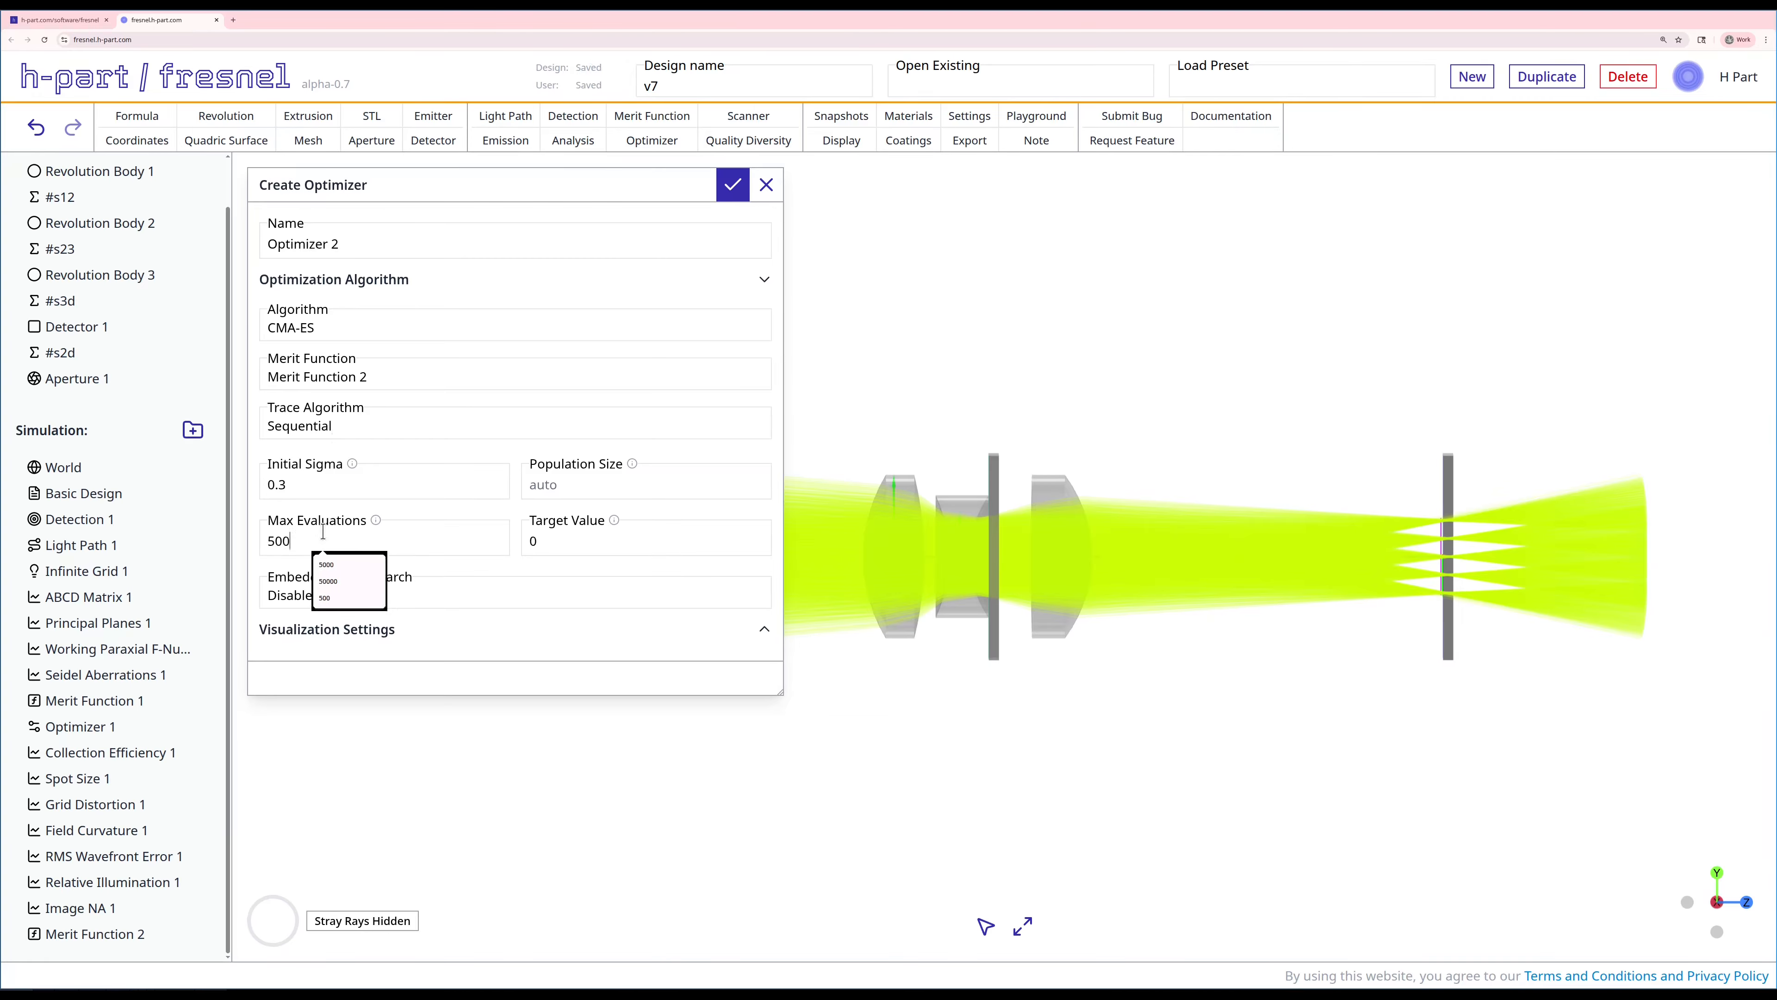
pyautogui.click(734, 195)
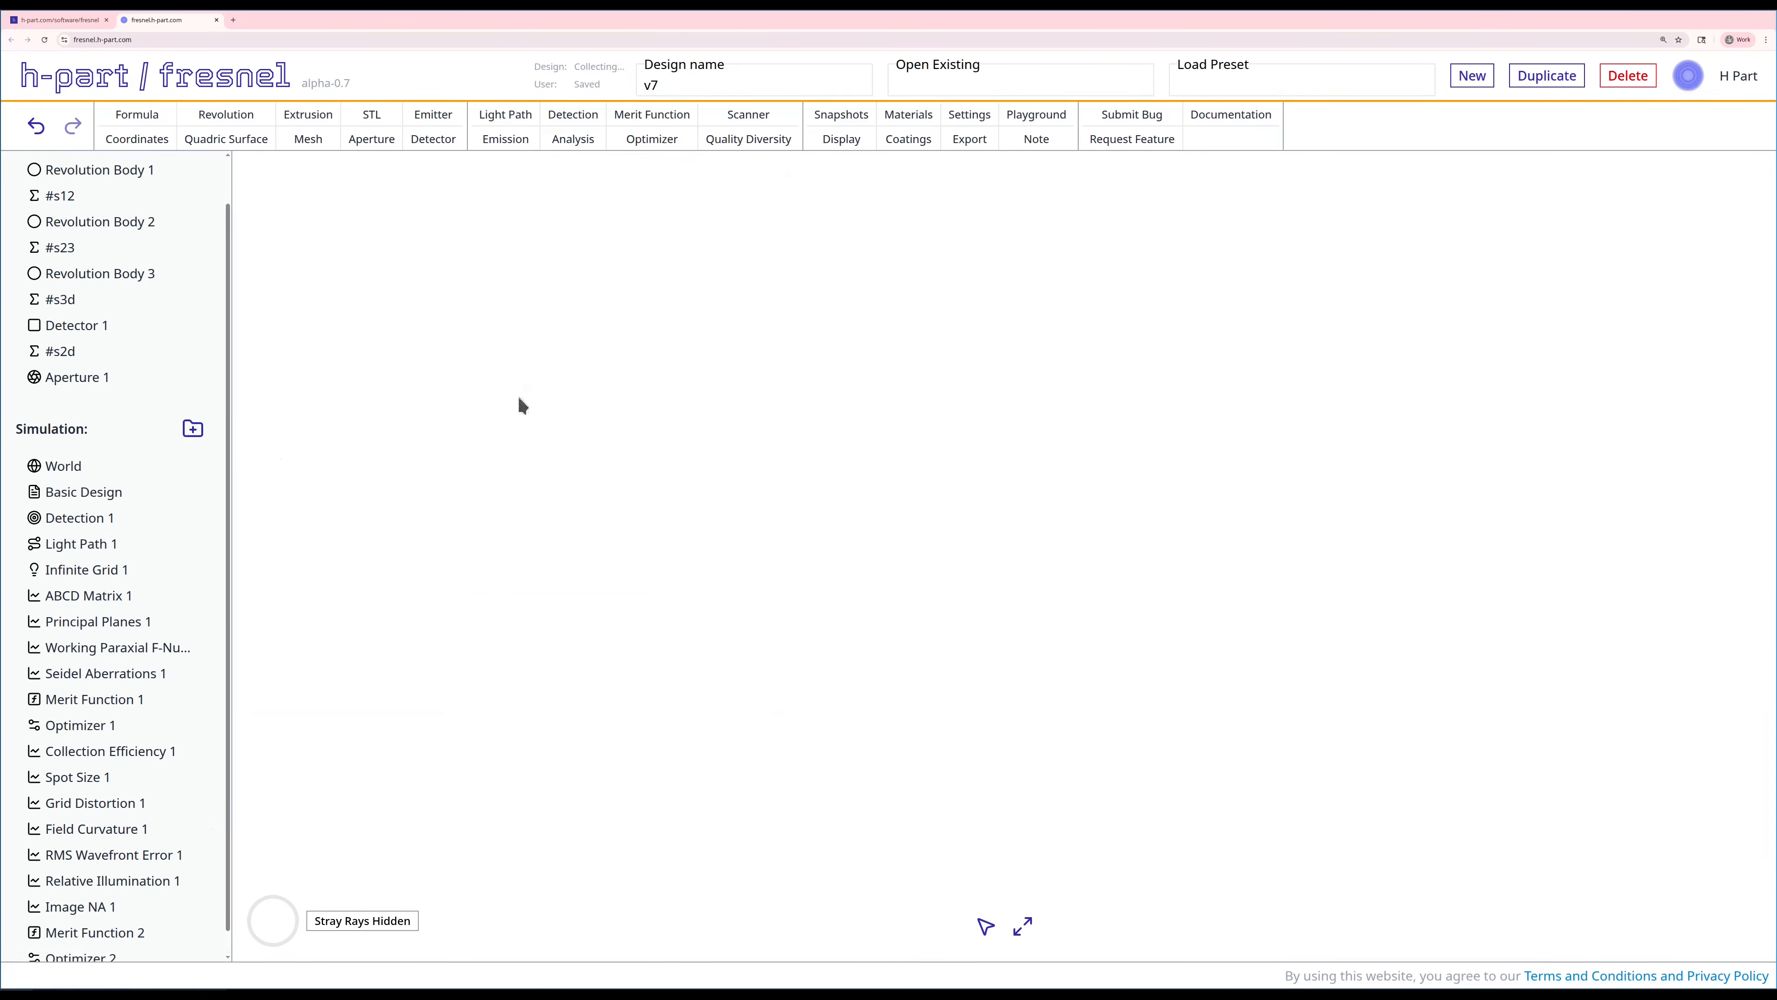
# Run Optimizer 2 on the three-lens design and stop it before its evaluation limit.
pyautogui.scroll(-1, 129, 884)
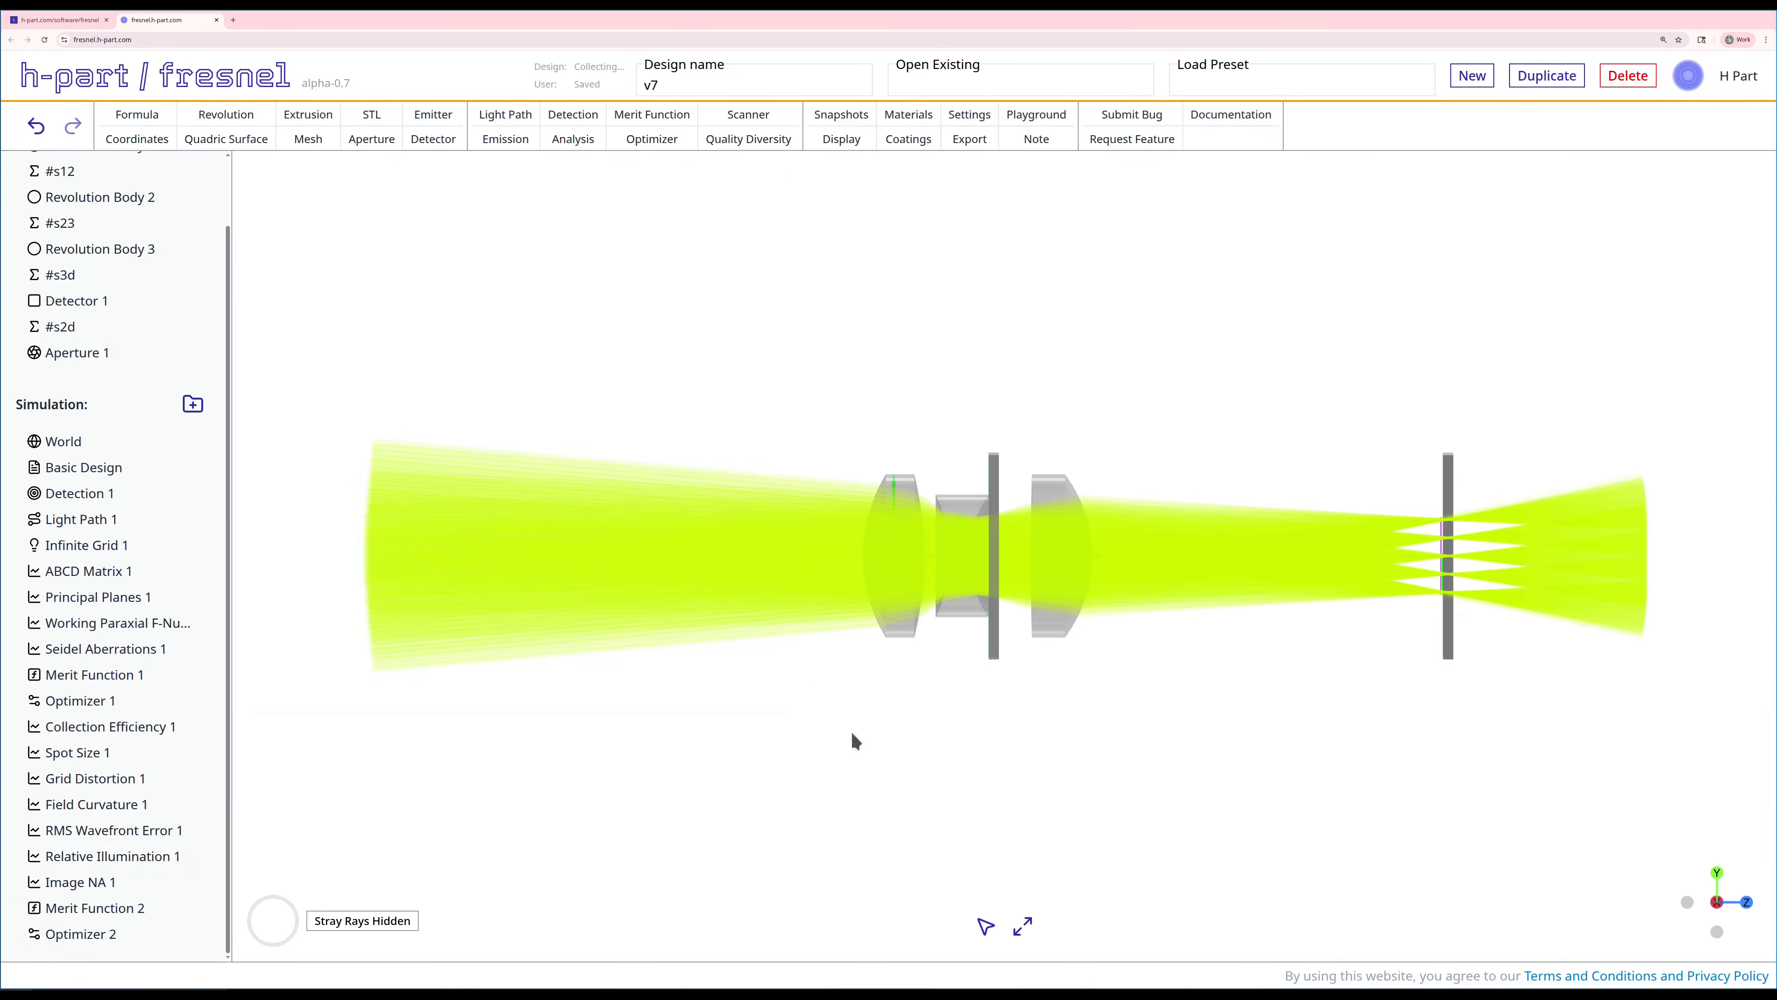
pyautogui.click(1028, 929)
pyautogui.scroll(-2, 959, 677)
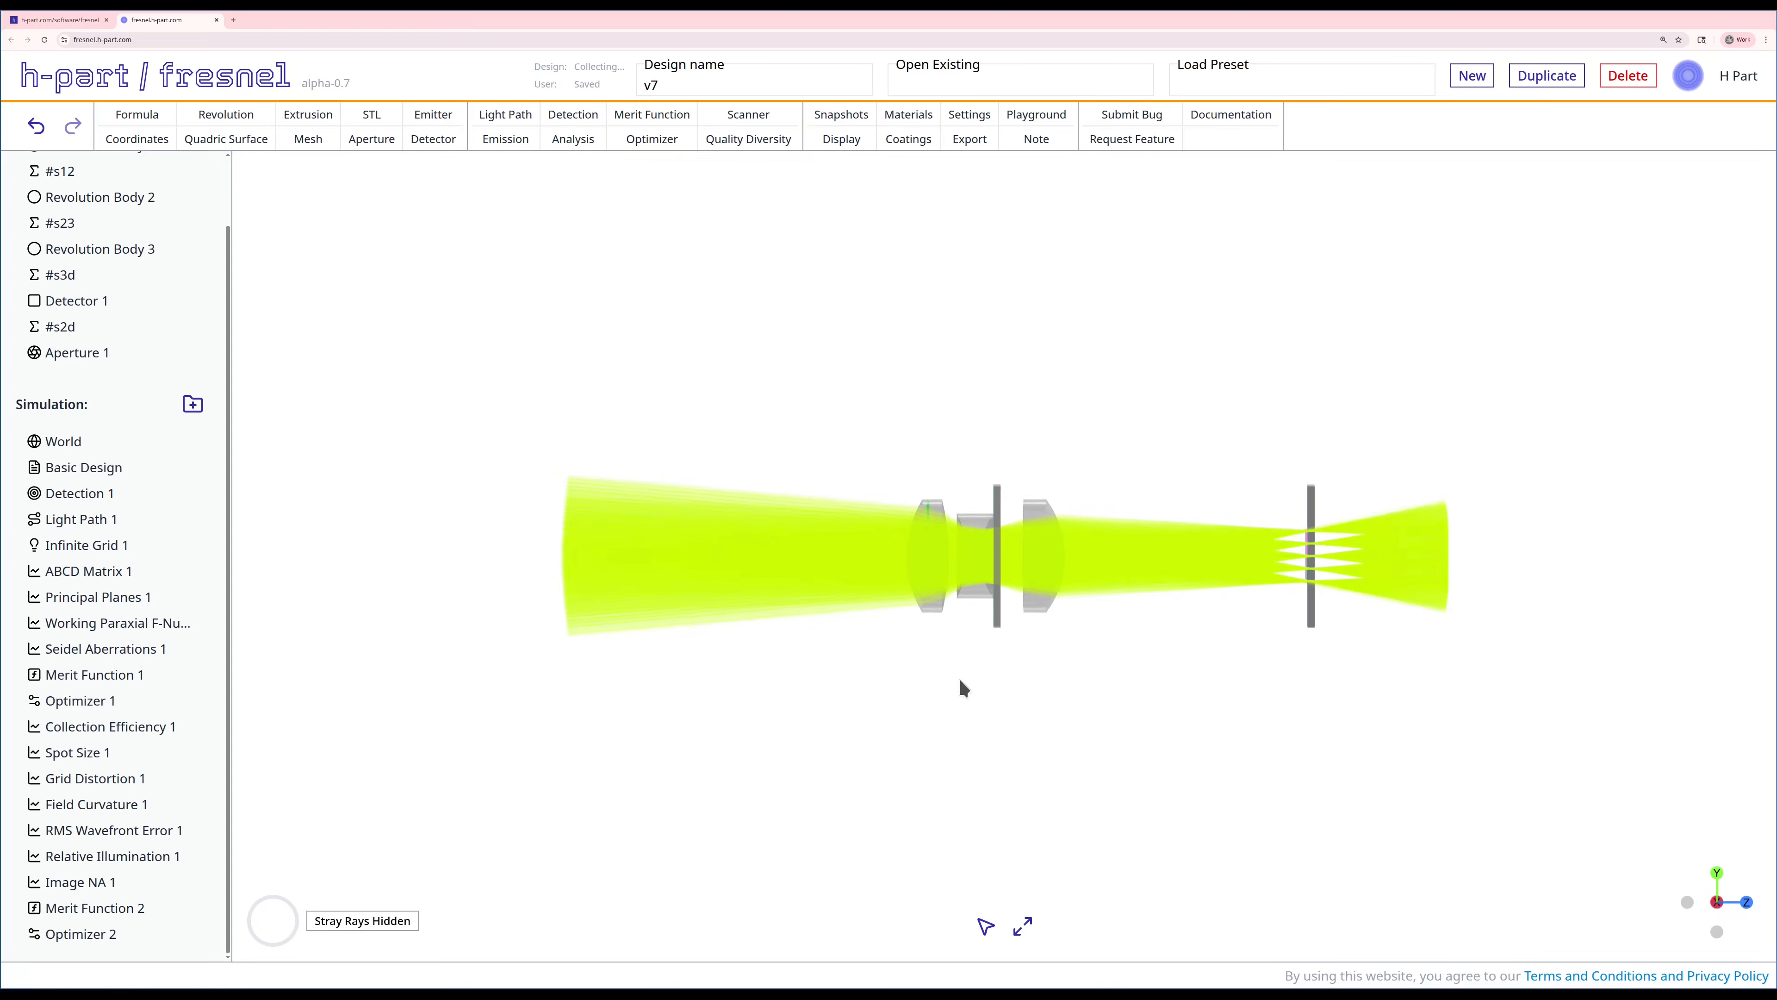
pyautogui.moveTo(940, 667); pyautogui.dragTo(1214, 891)
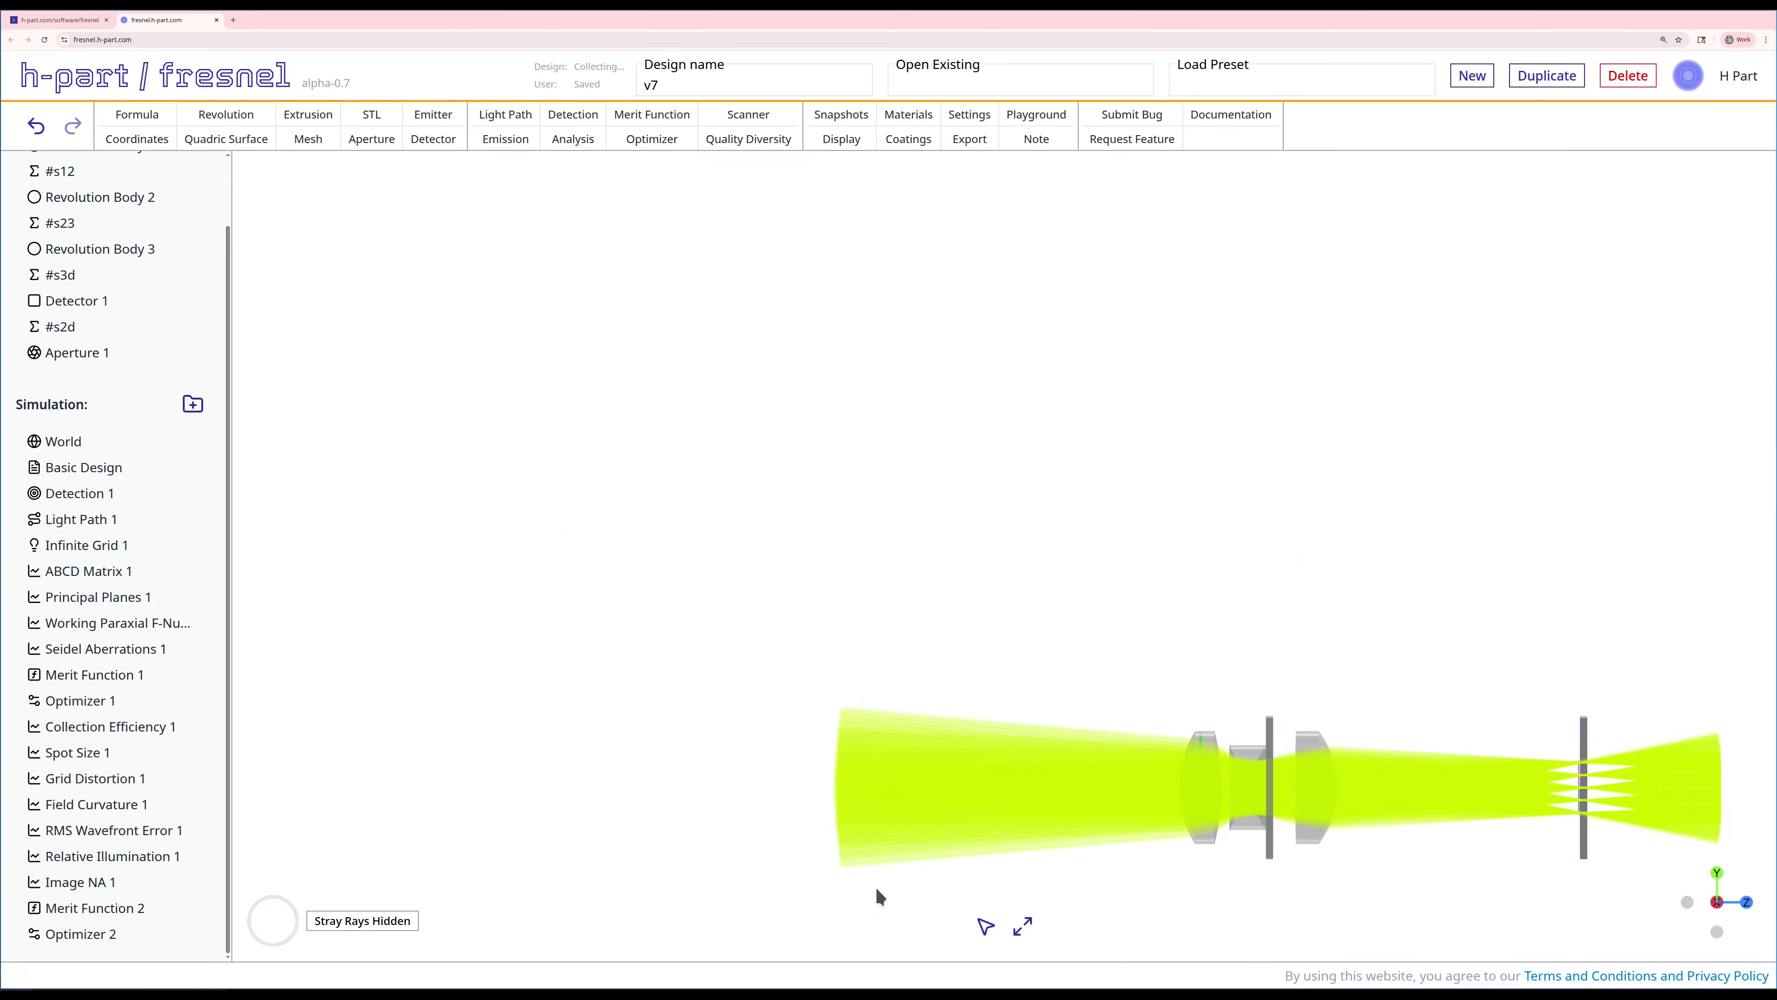
pyautogui.rightClick(58, 933)
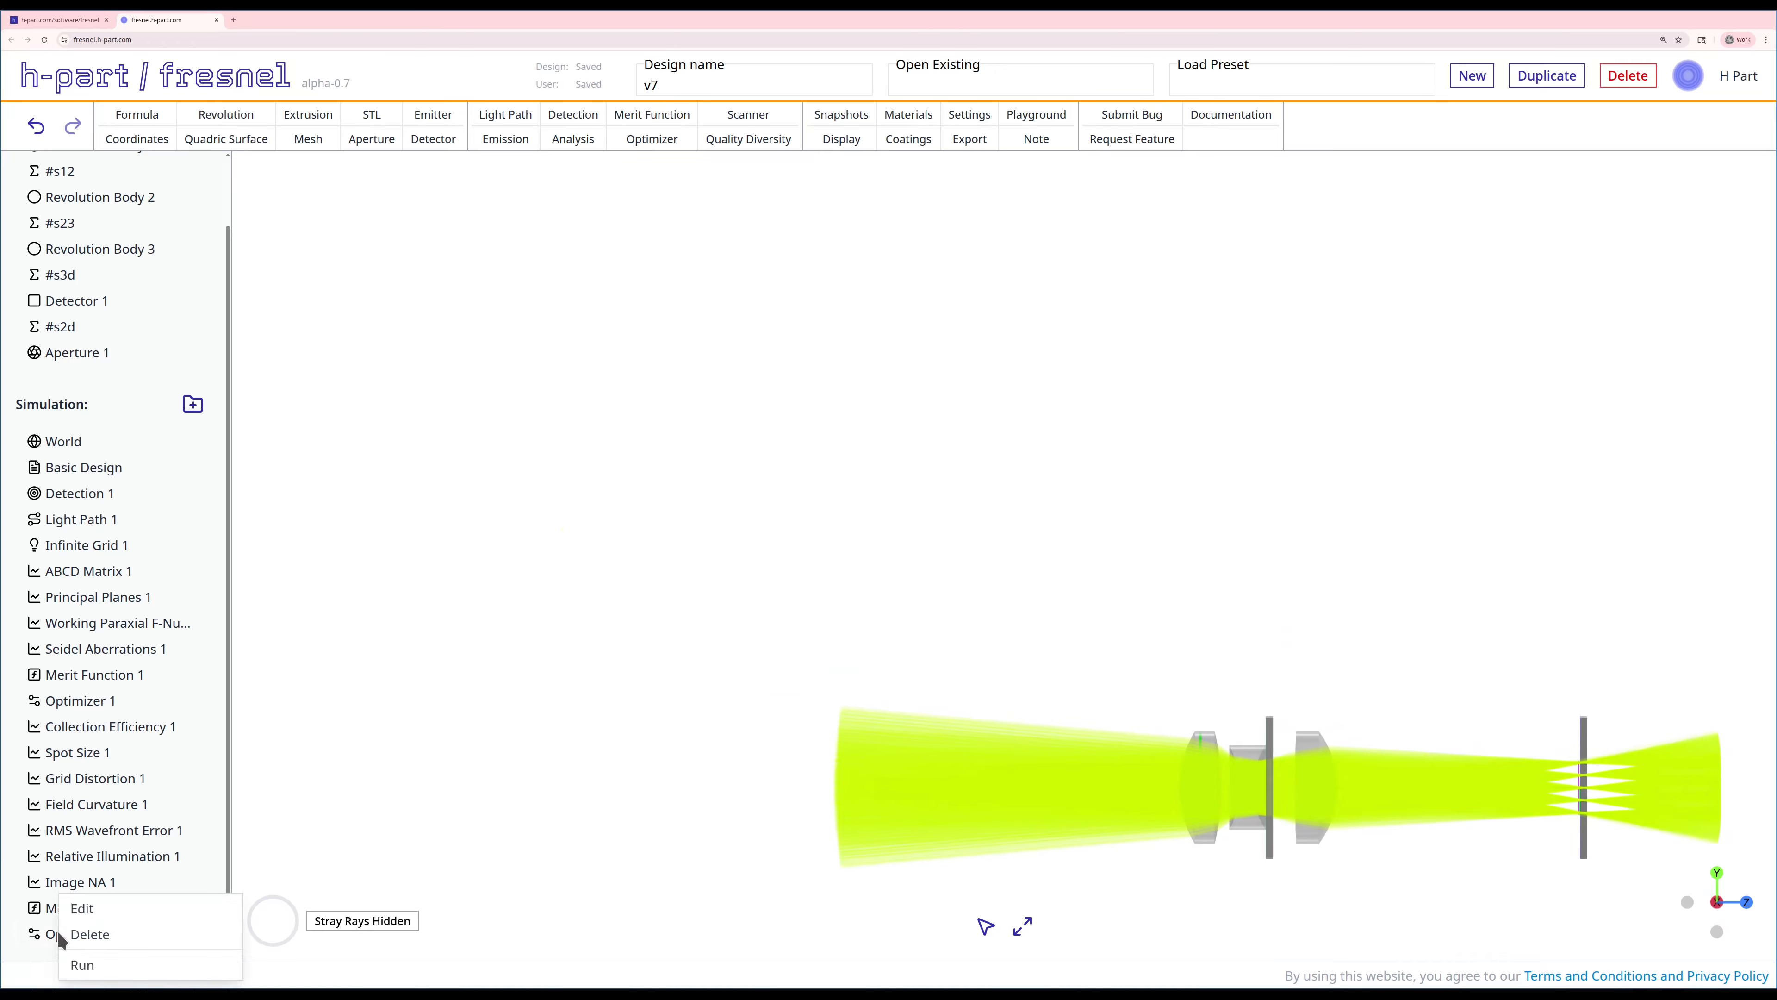
pyautogui.click(82, 964)
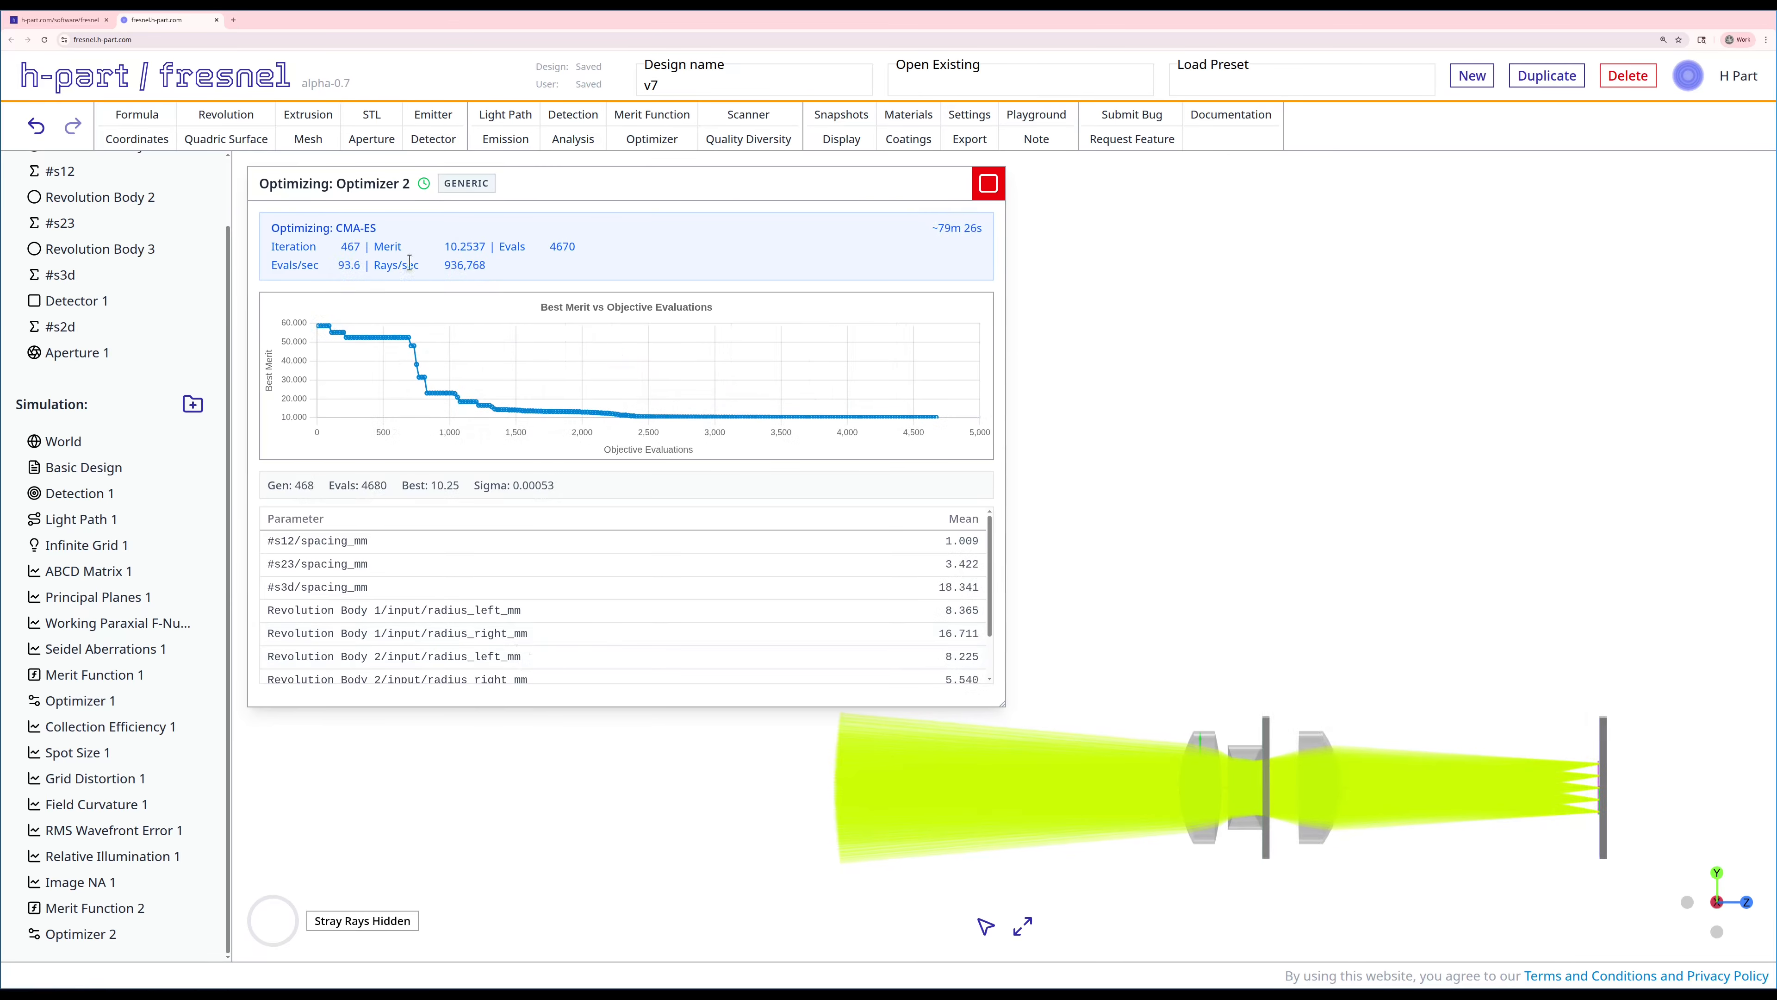
pyautogui.click(995, 185)
pyautogui.click(988, 182)
# Recalculate Merit Function 2 for the optimized lens design.
pyautogui.rightClick(89, 907)
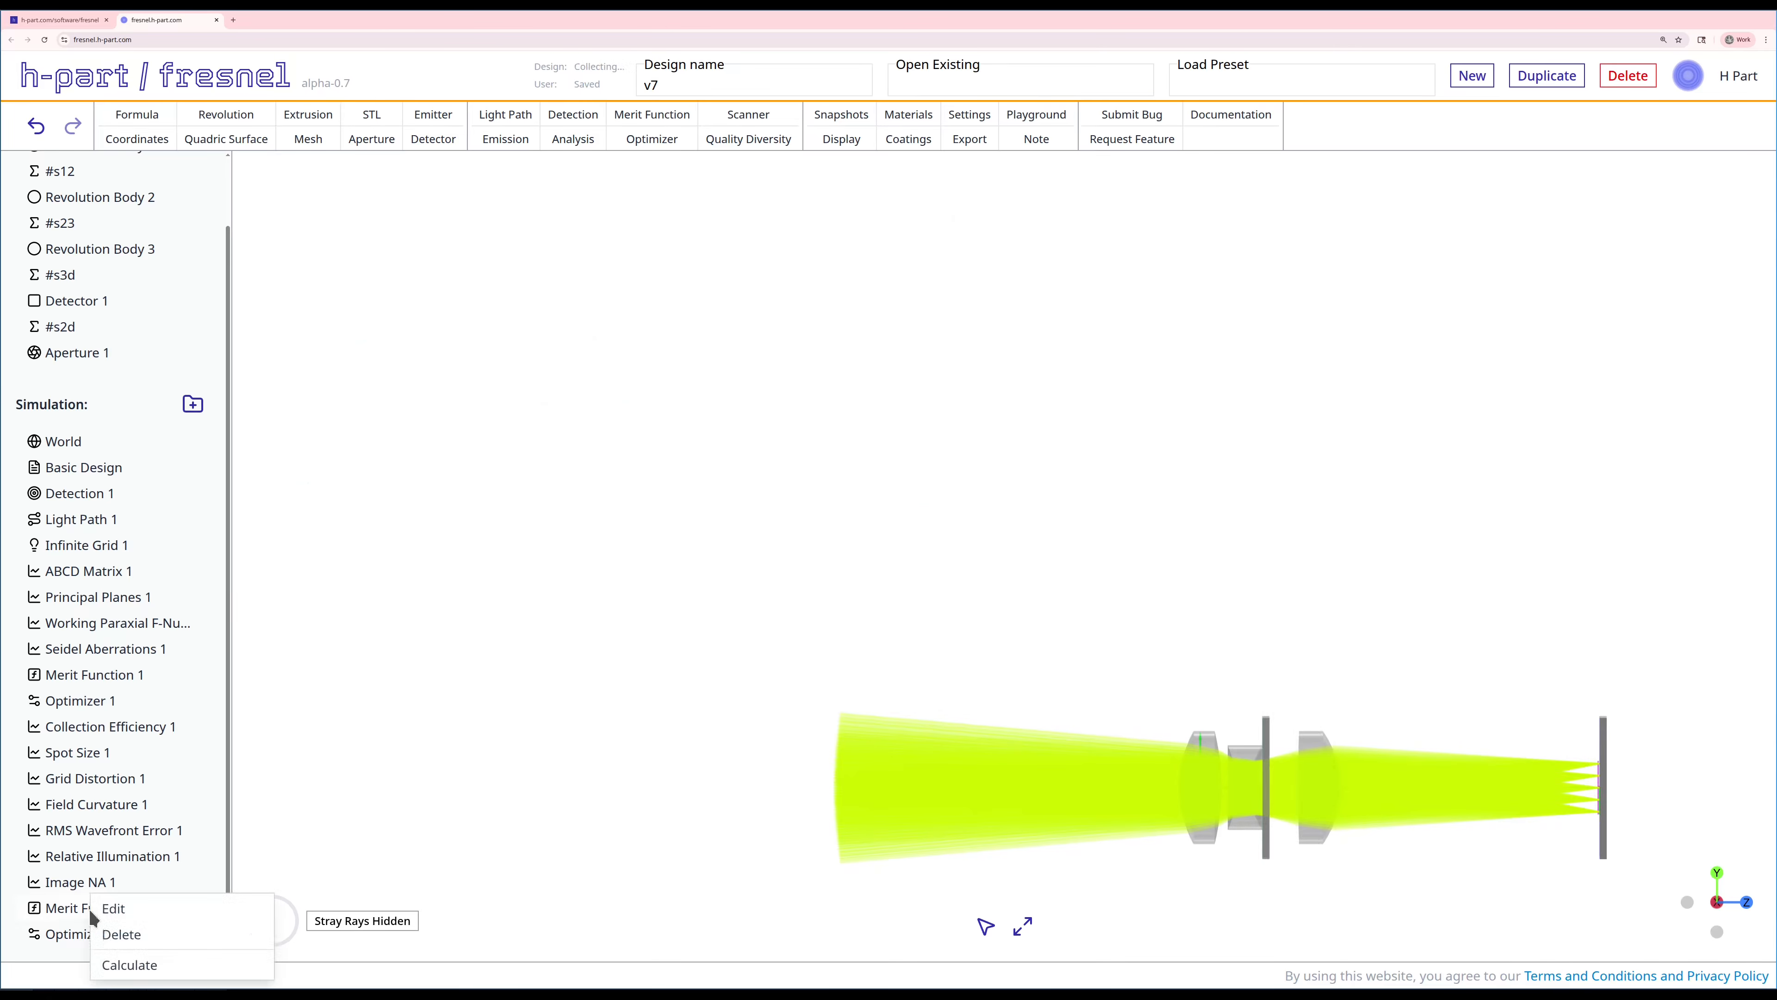
pyautogui.click(119, 965)
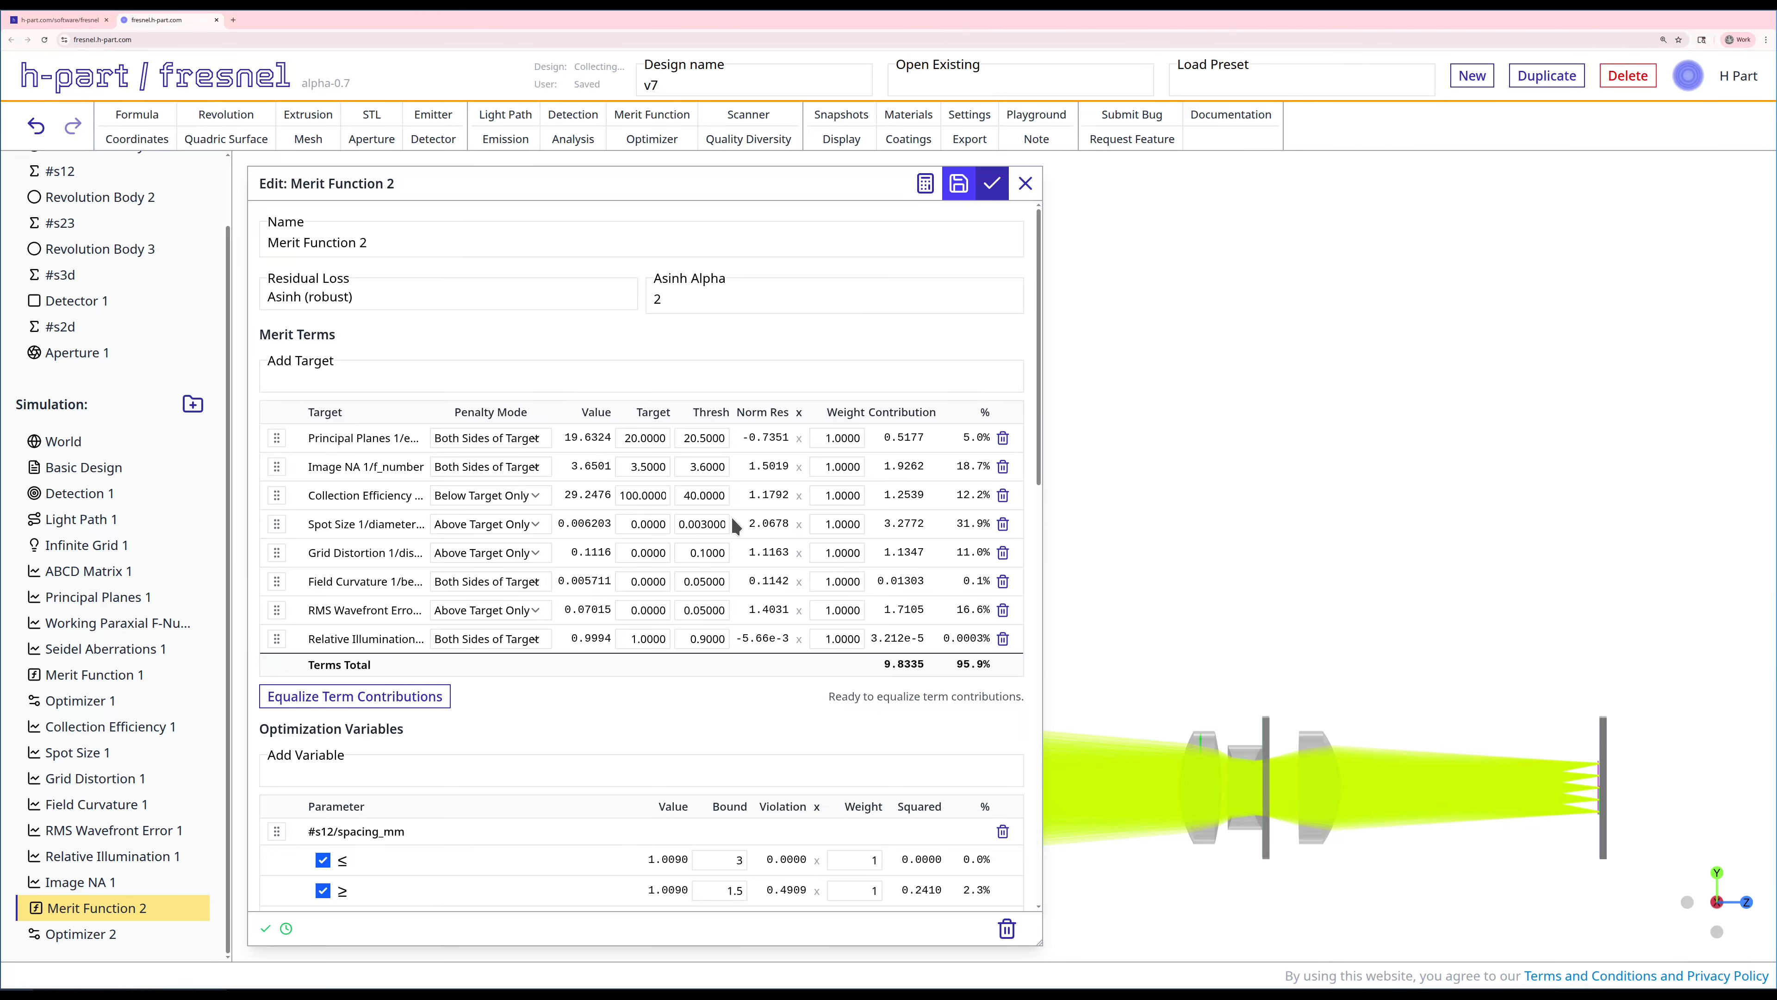
# Examine the term contributions and the bound violations of all optimization variables in Merit Function 2.
pyautogui.scroll(-1, 733, 520)
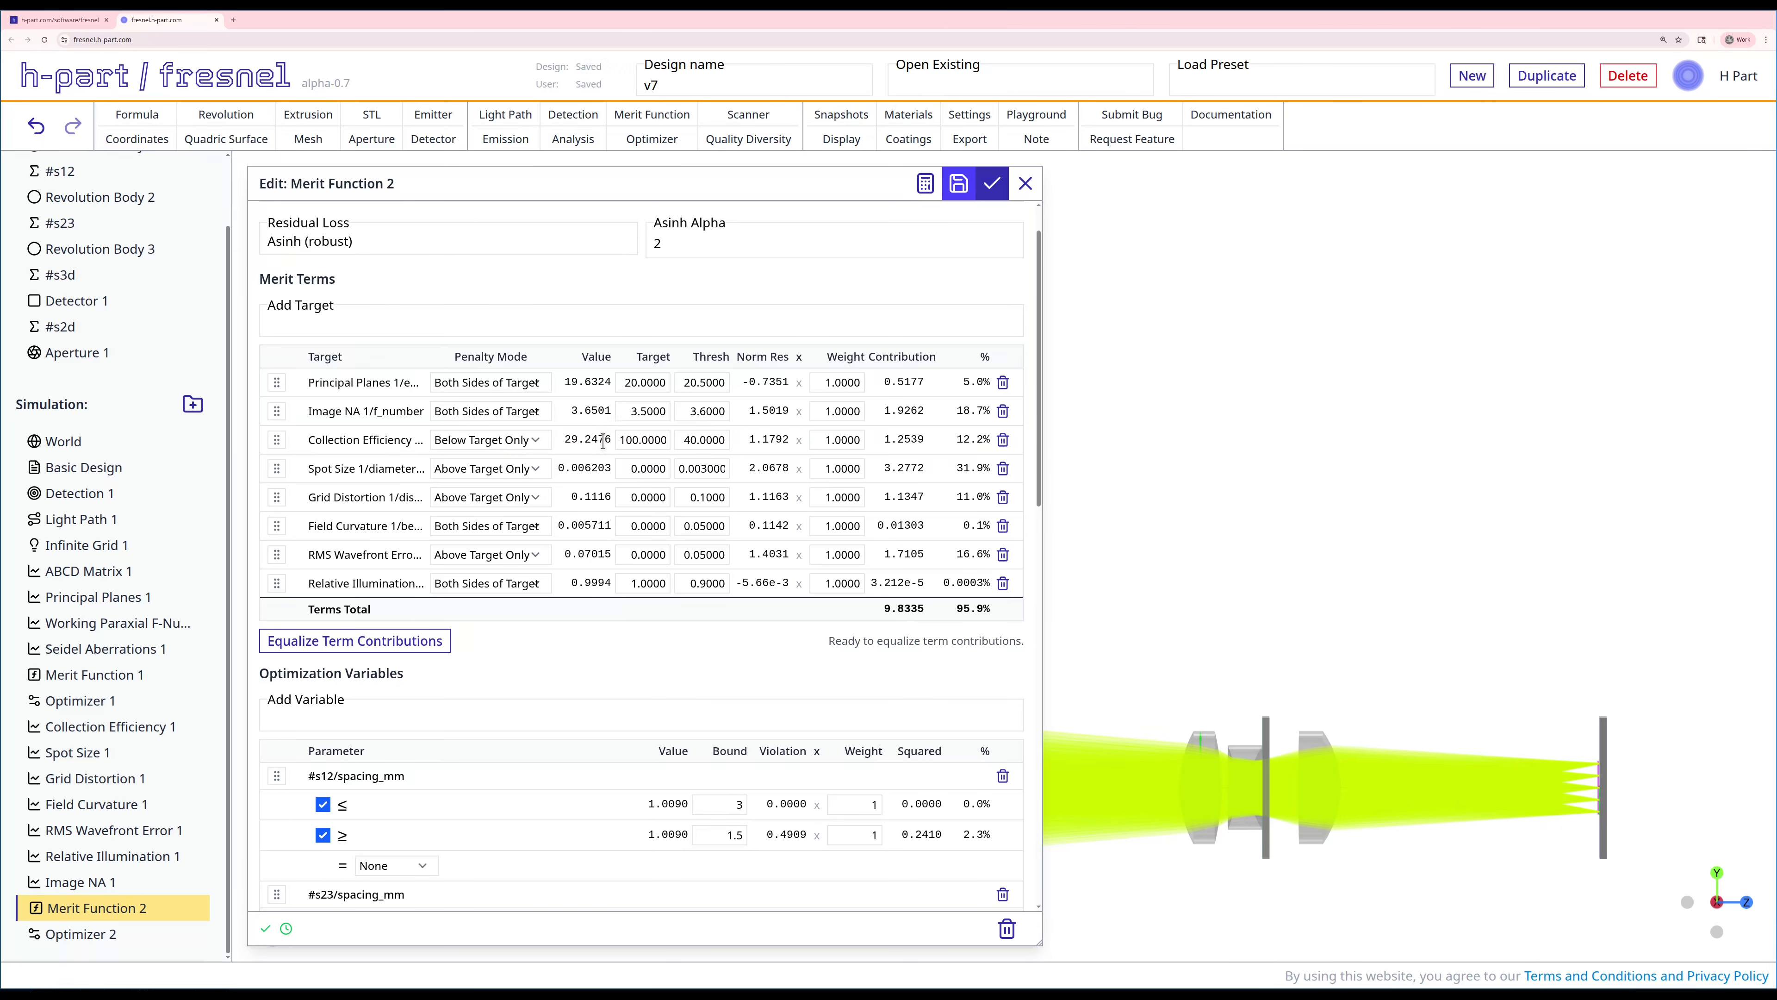
pyautogui.scroll(-1, 603, 441)
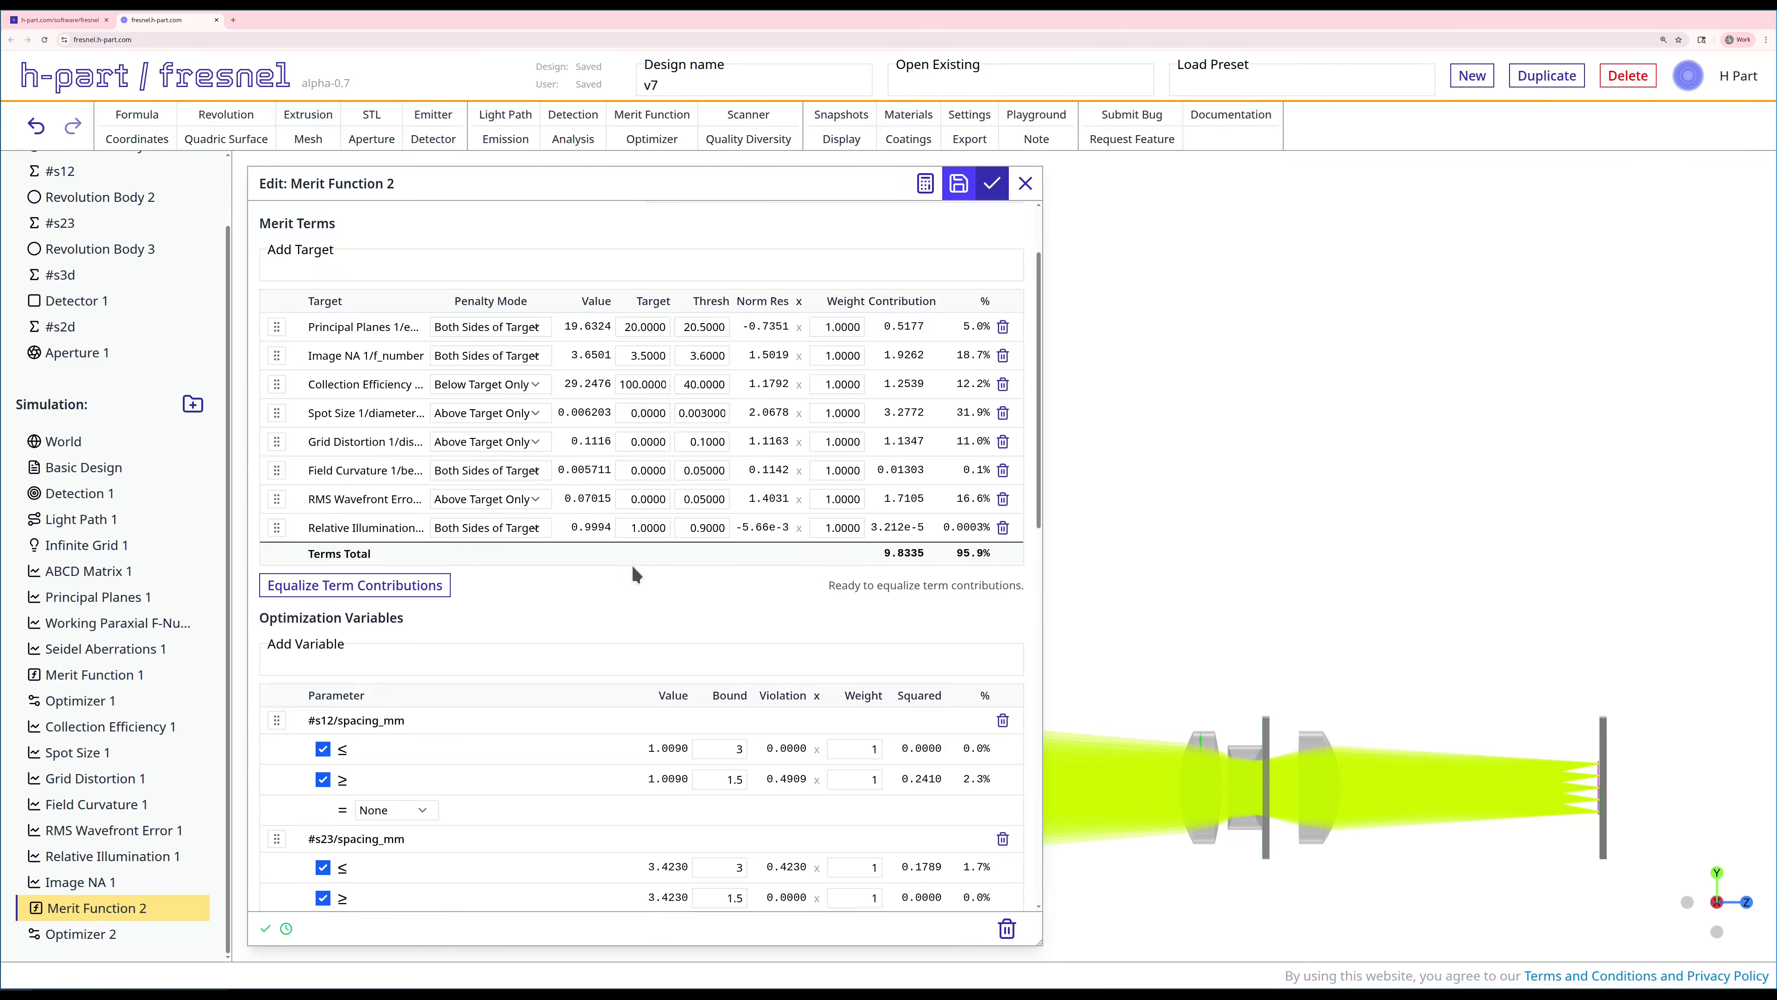
pyautogui.scroll(-3, 634, 571)
pyautogui.scroll(-1, 632, 564)
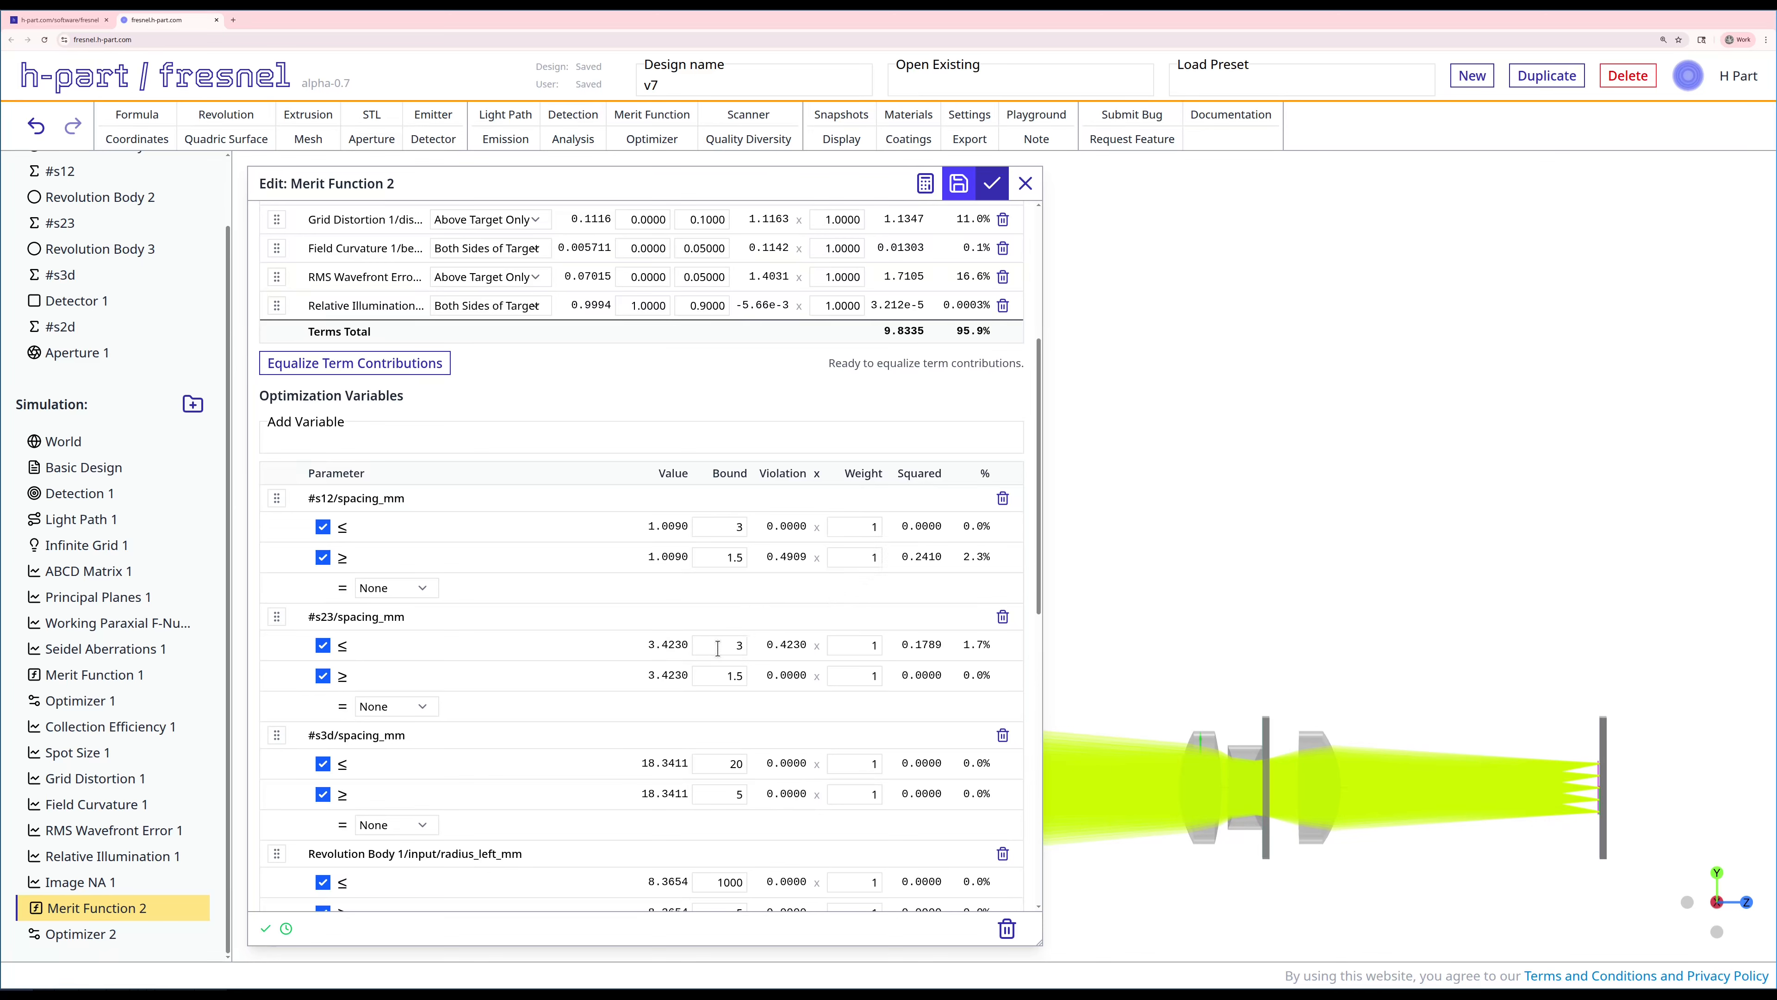
pyautogui.scroll(-3, 718, 647)
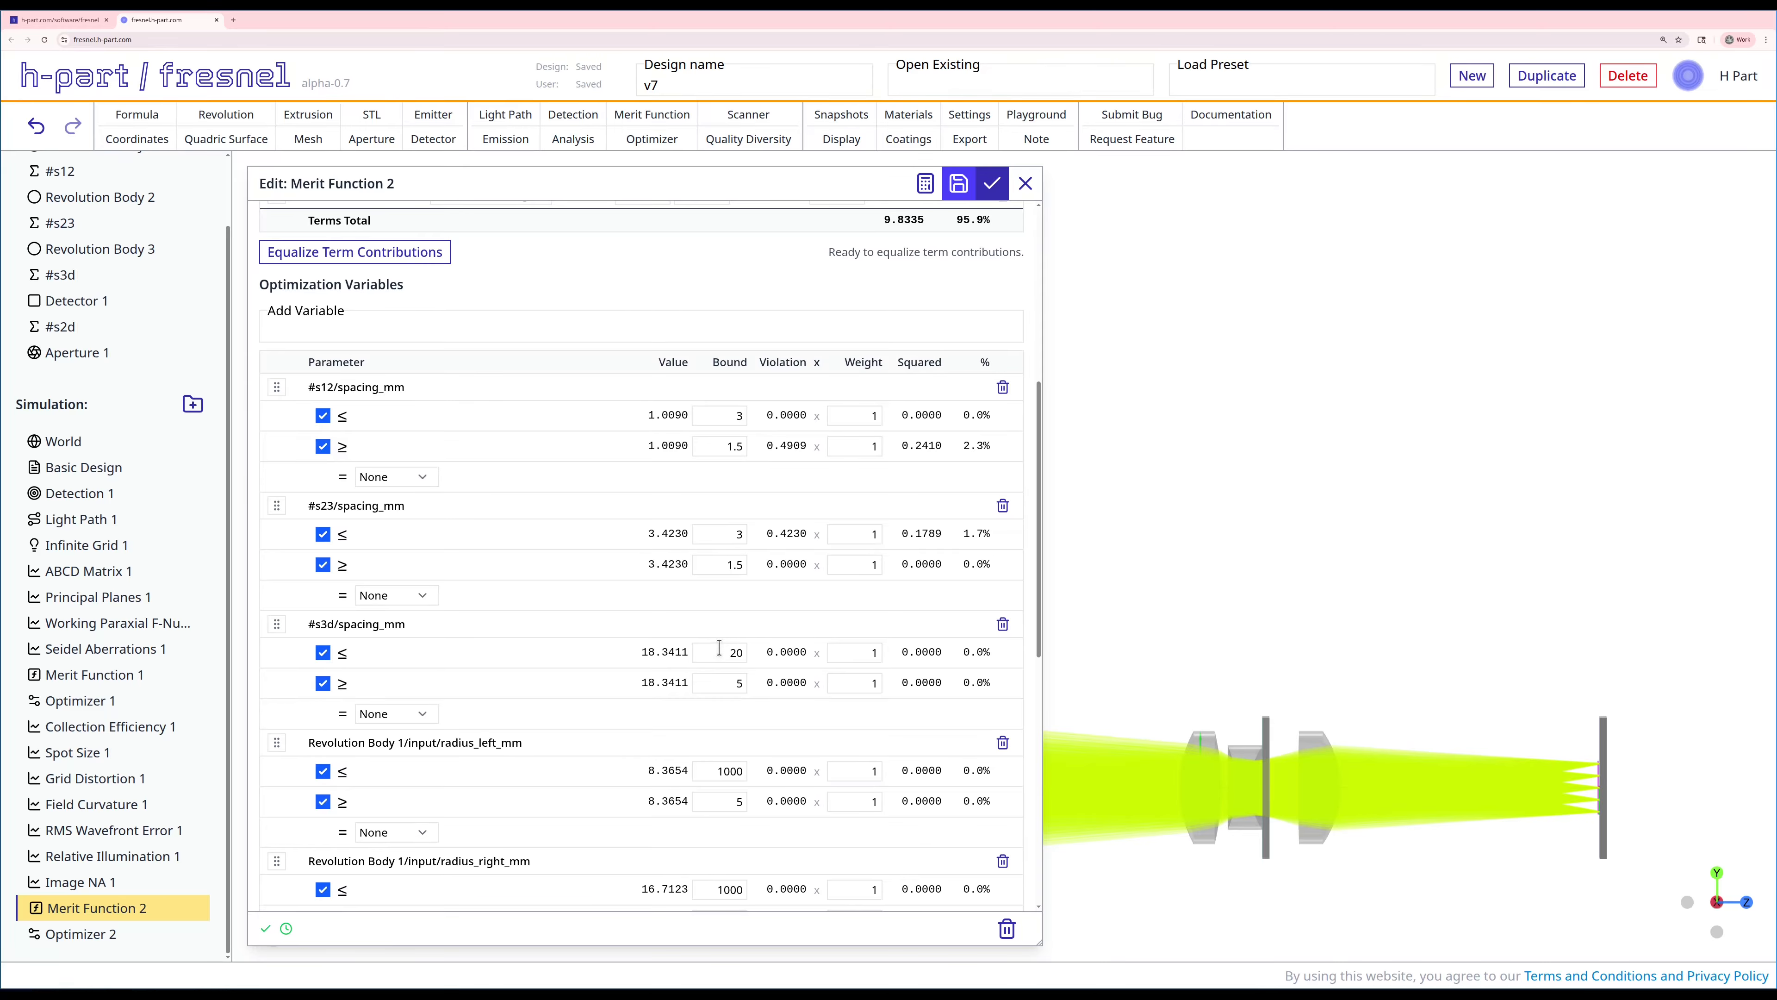
pyautogui.scroll(-2, 723, 626)
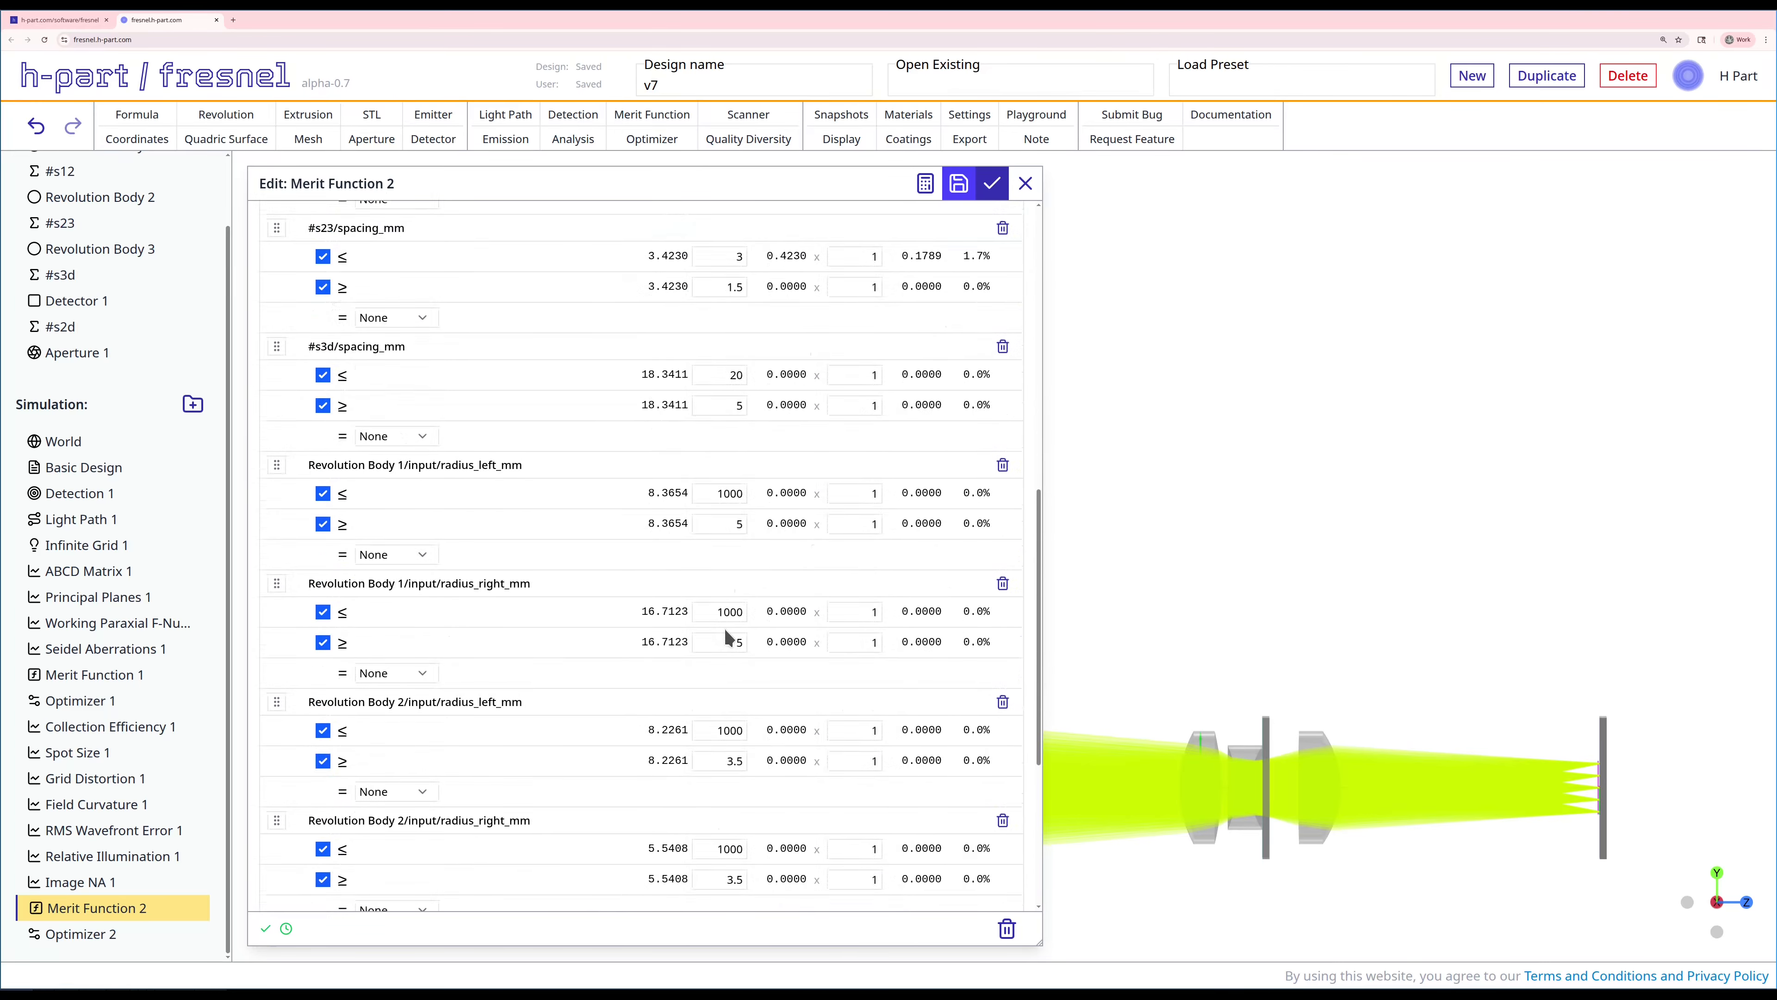
pyautogui.scroll(-3, 724, 627)
pyautogui.scroll(-1, 725, 635)
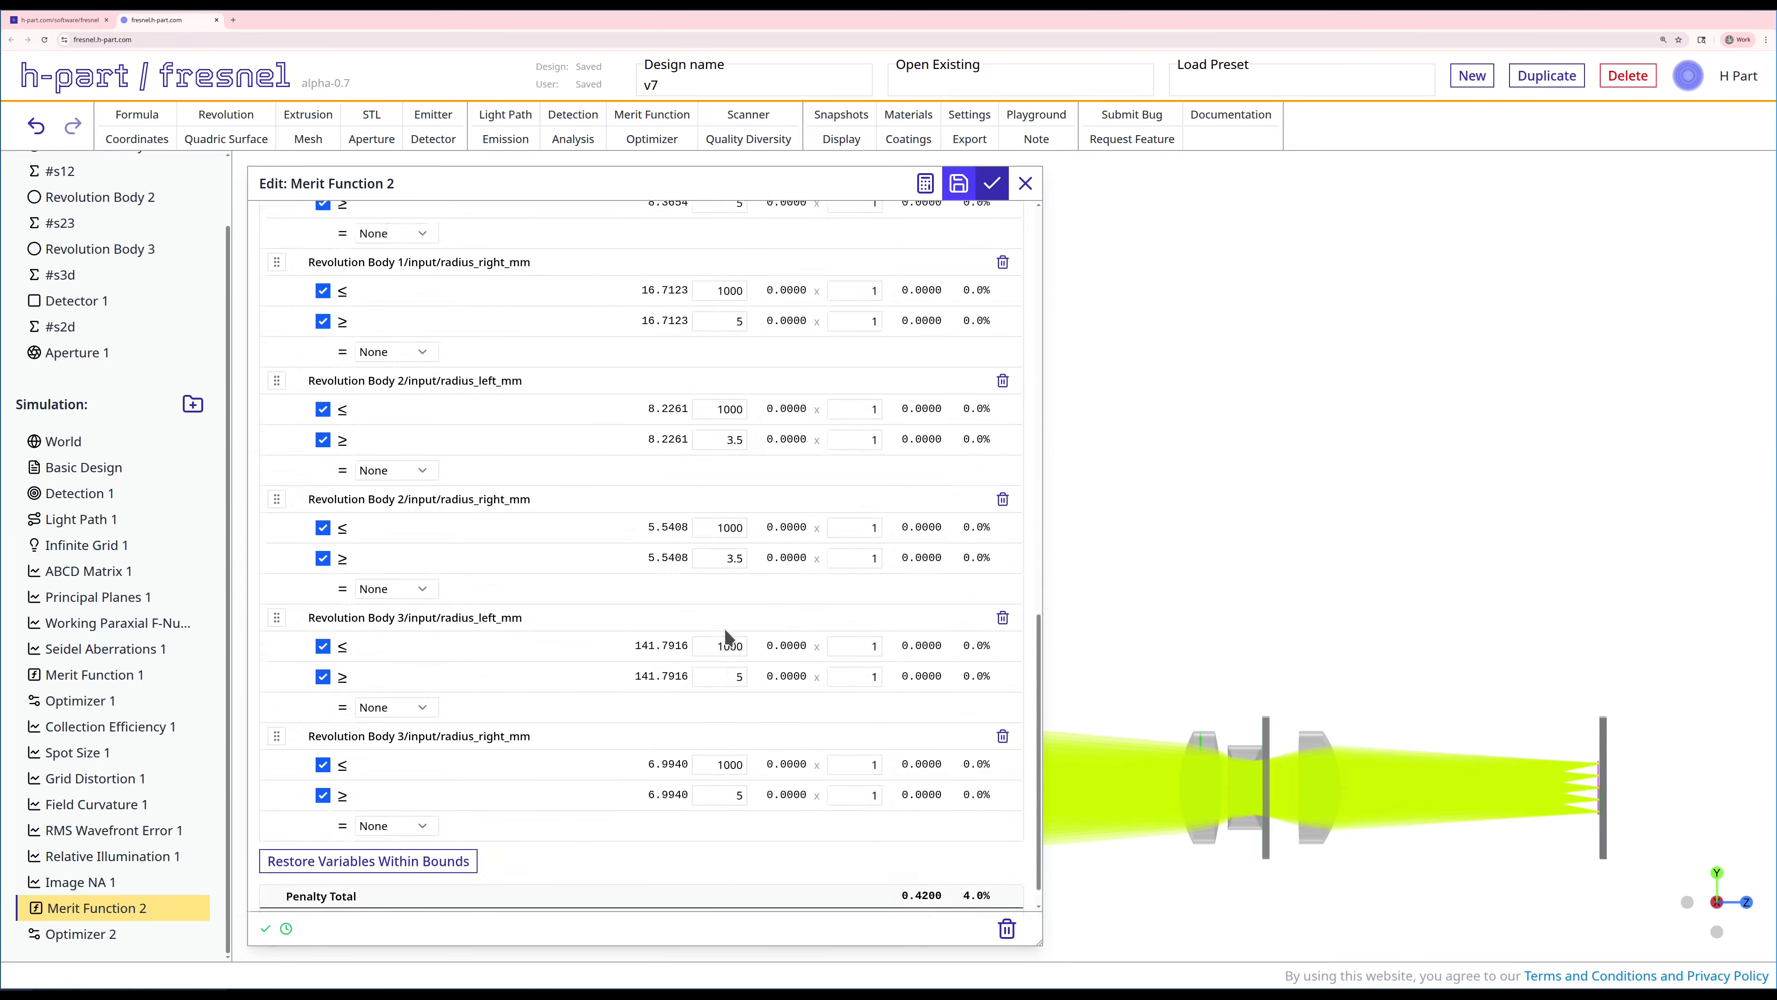
pyautogui.scroll(3, 726, 628)
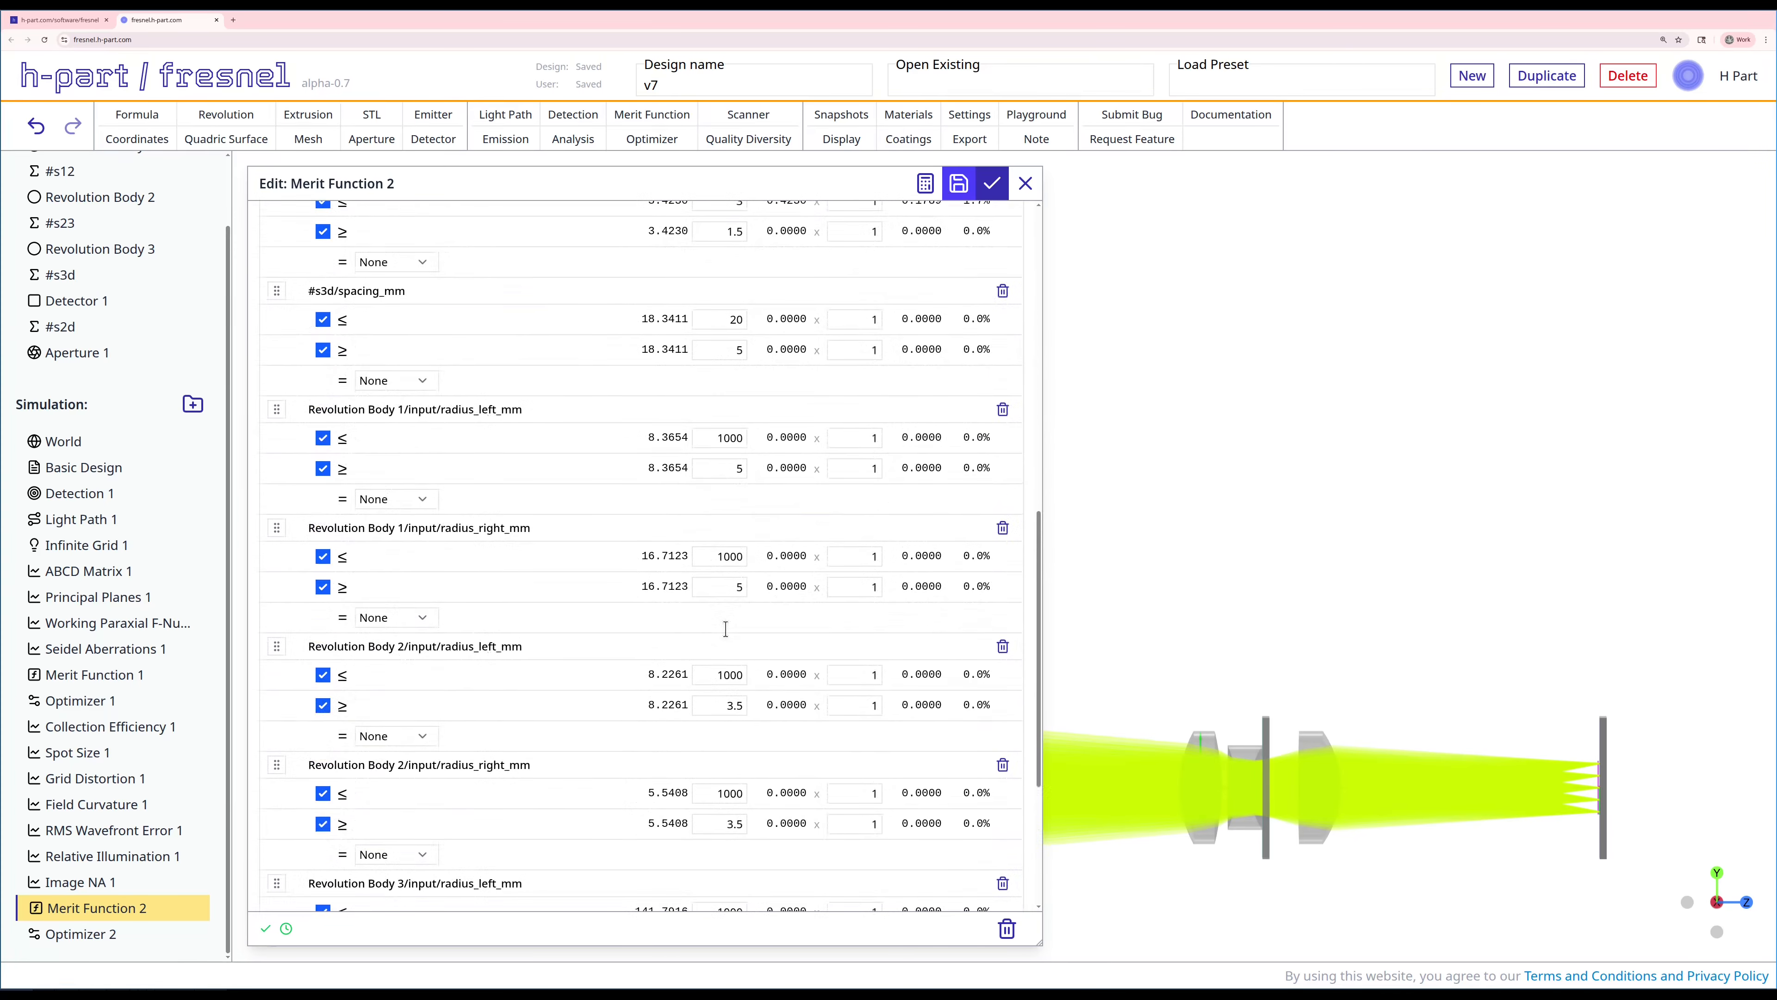
pyautogui.scroll(4, 725, 629)
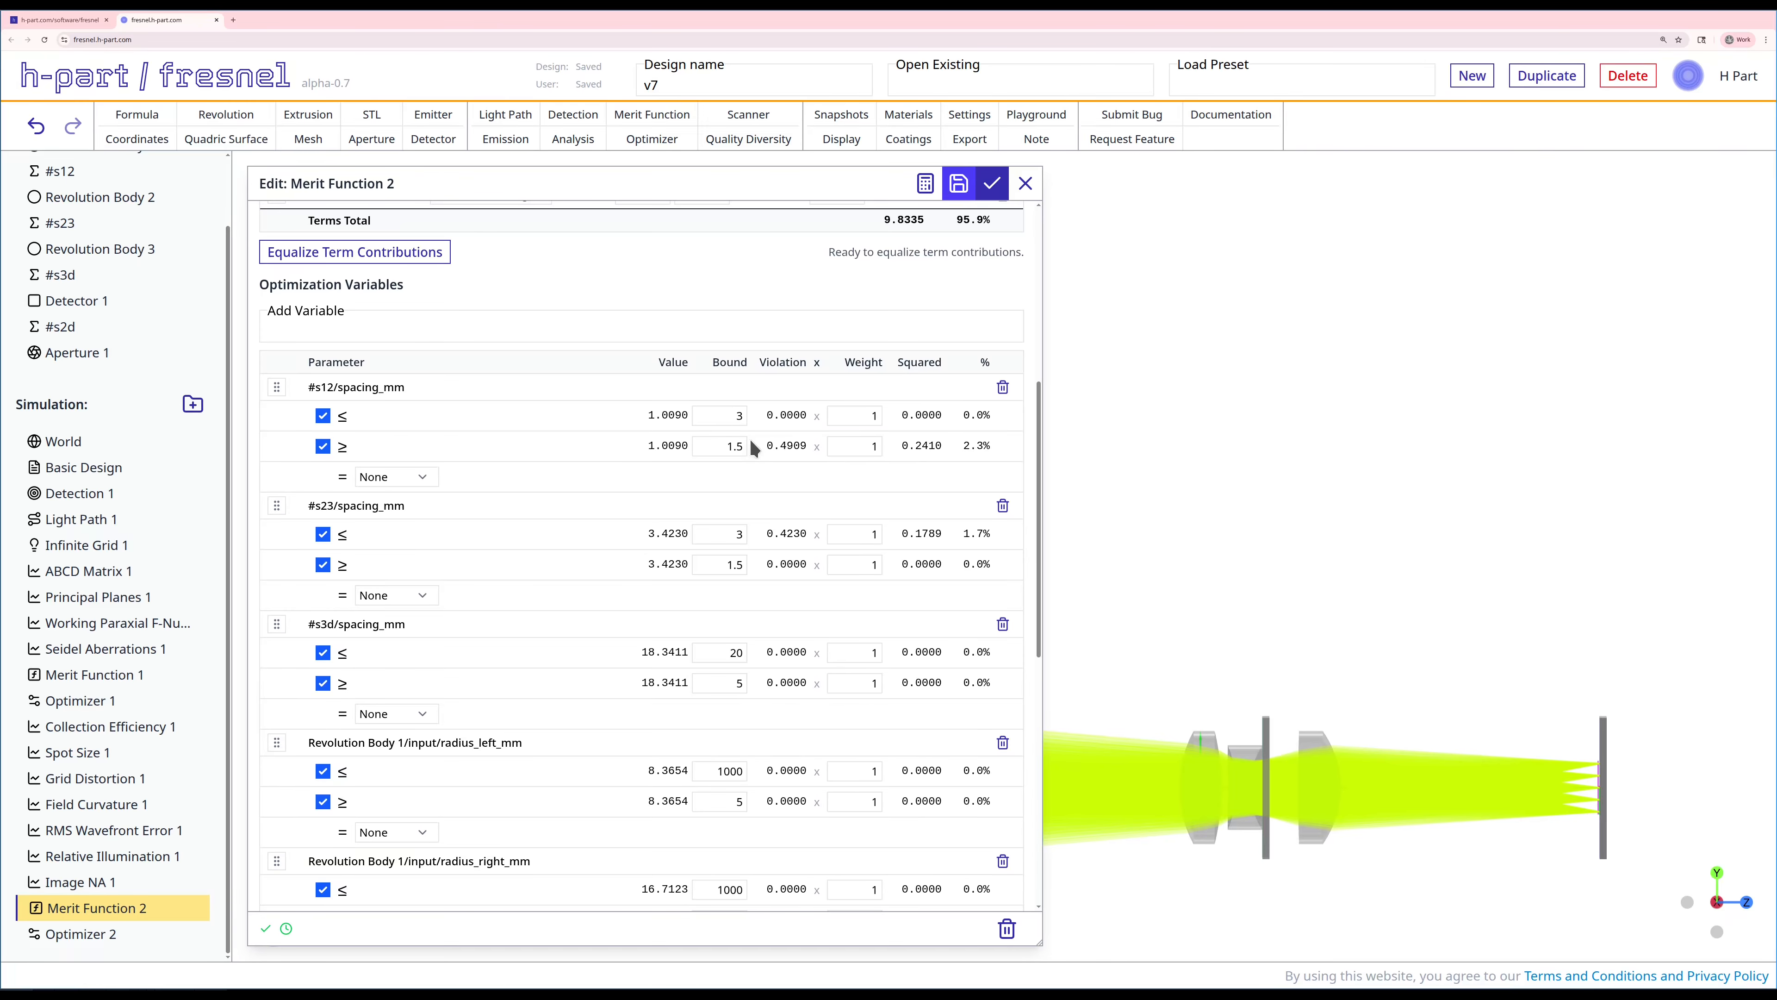
# Set the upper bound of #s23/spacing_mm to 5 in Merit Function 2 and confirm the edit.
pyautogui.doubleClick(732, 535)
pyautogui.write('5')
pyautogui.click(992, 183)
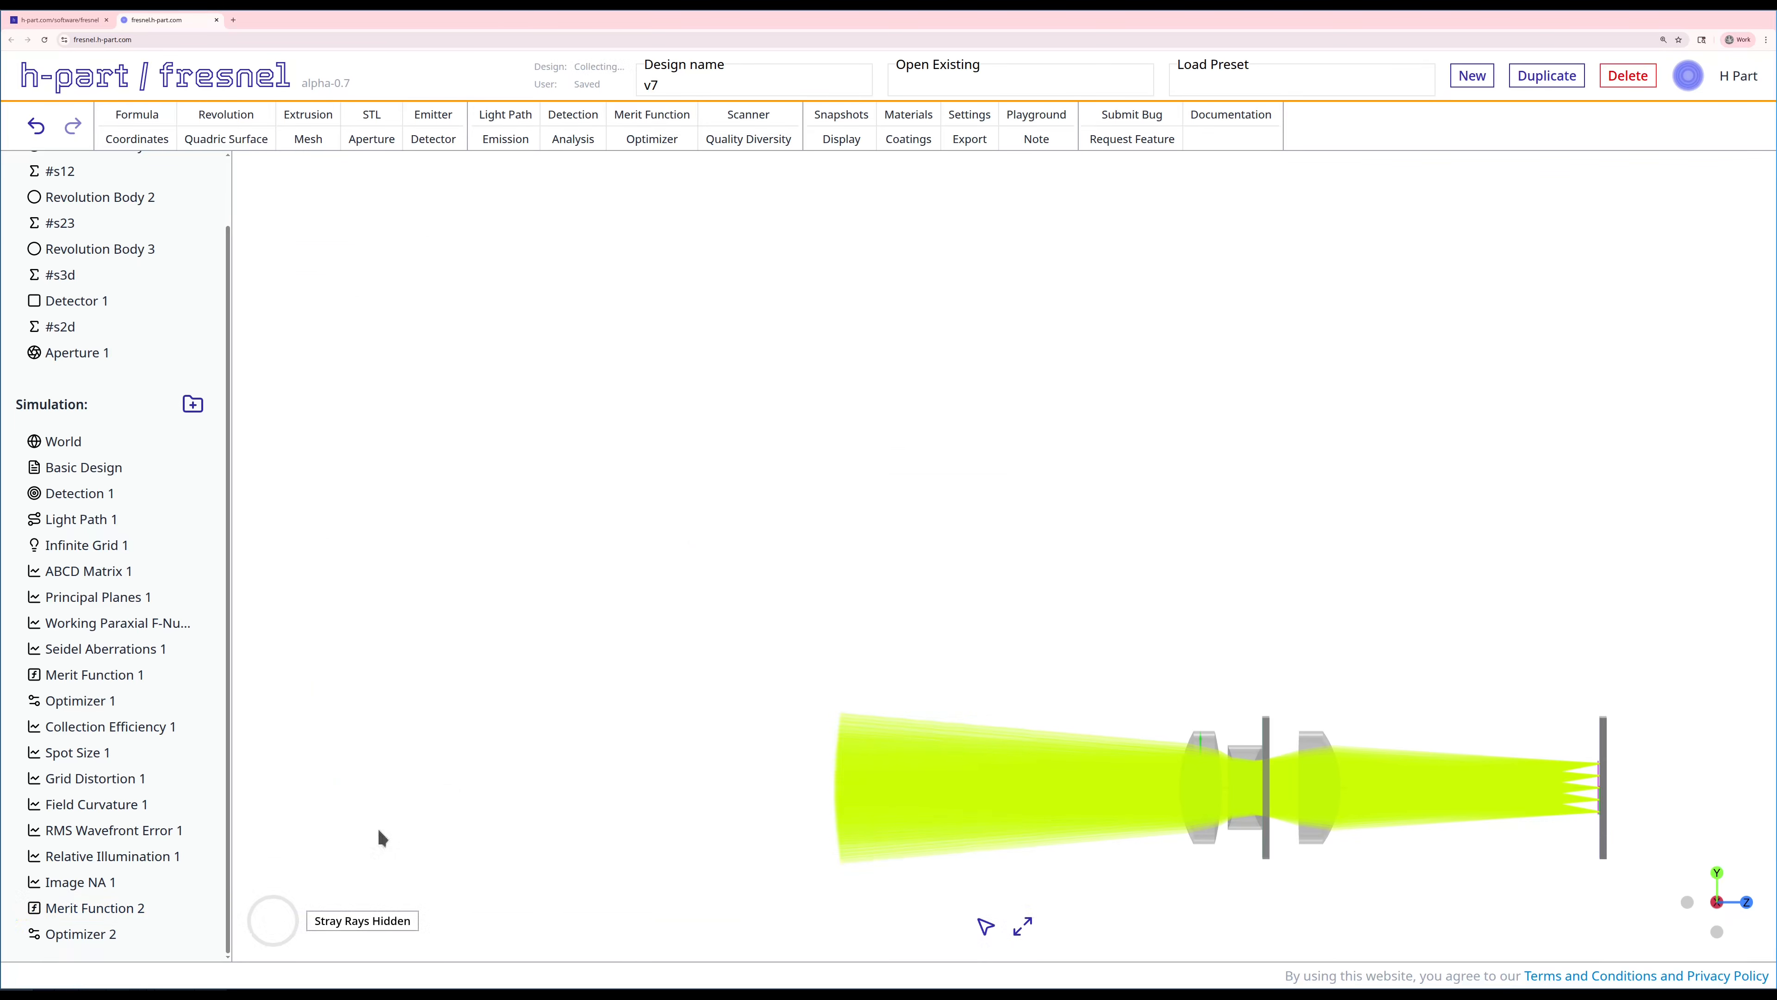
# Rerun Optimizer 2 with the widened spacing bound, stop it before its evaluation limit and close the results.
pyautogui.rightClick(100, 932)
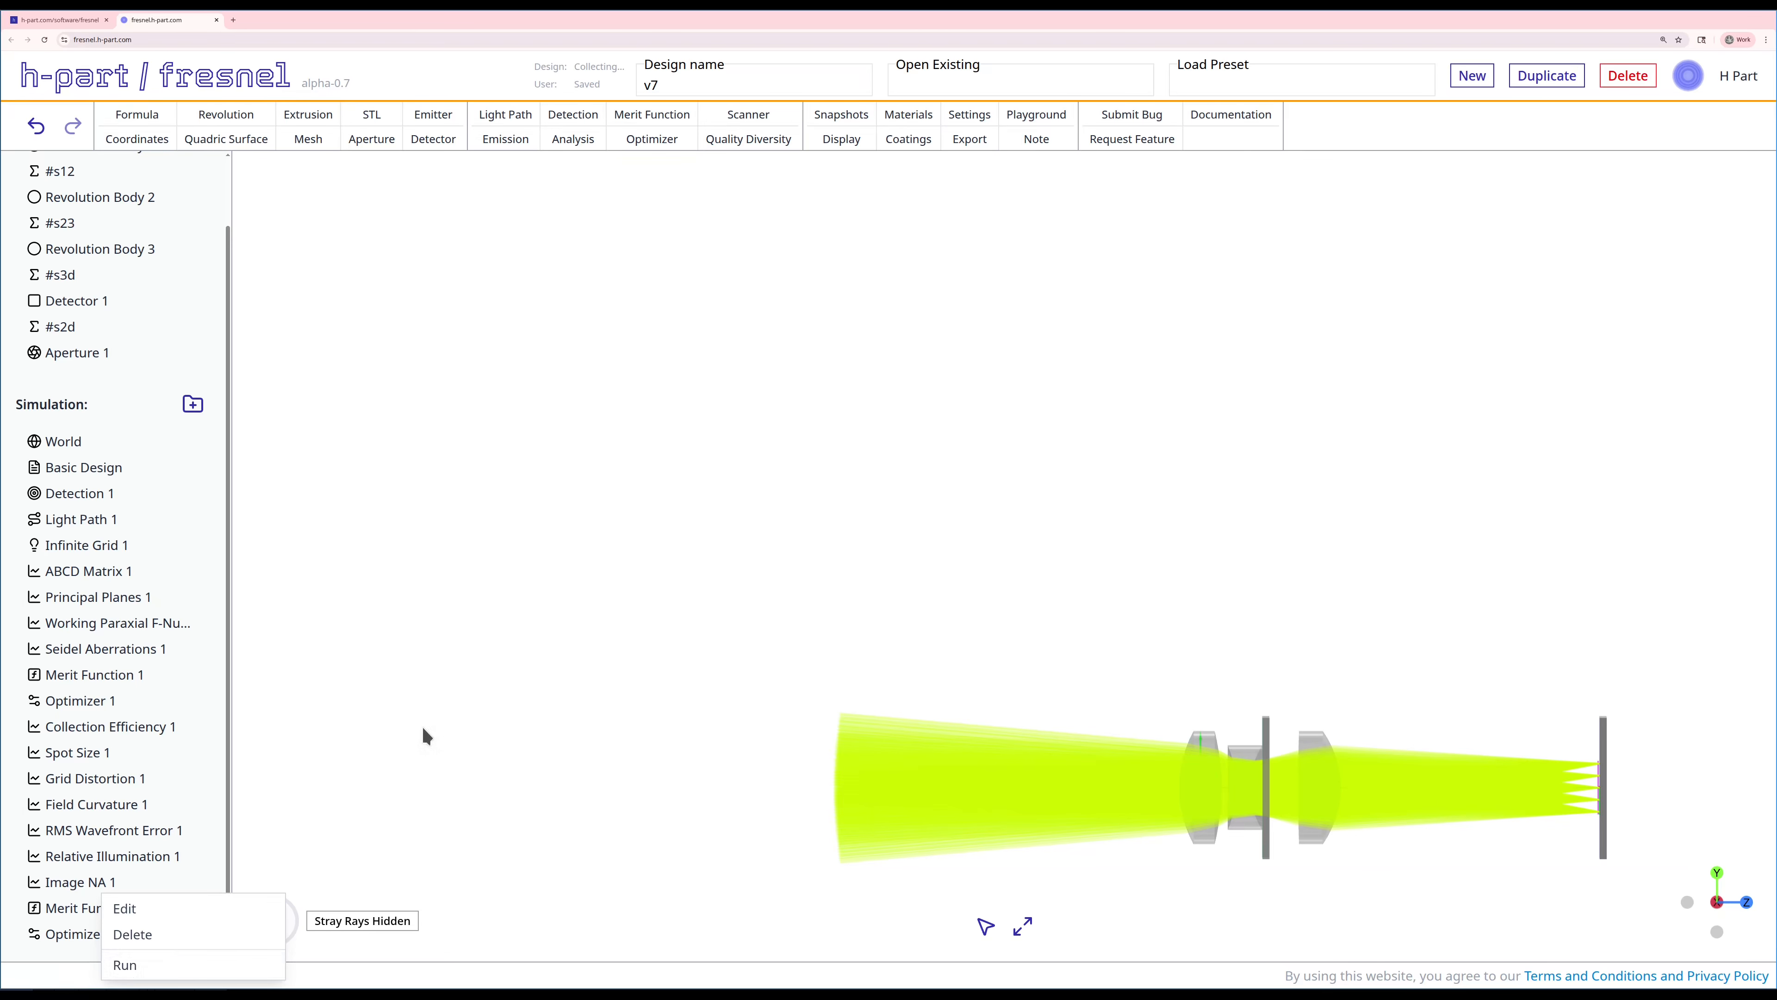
pyautogui.click(122, 966)
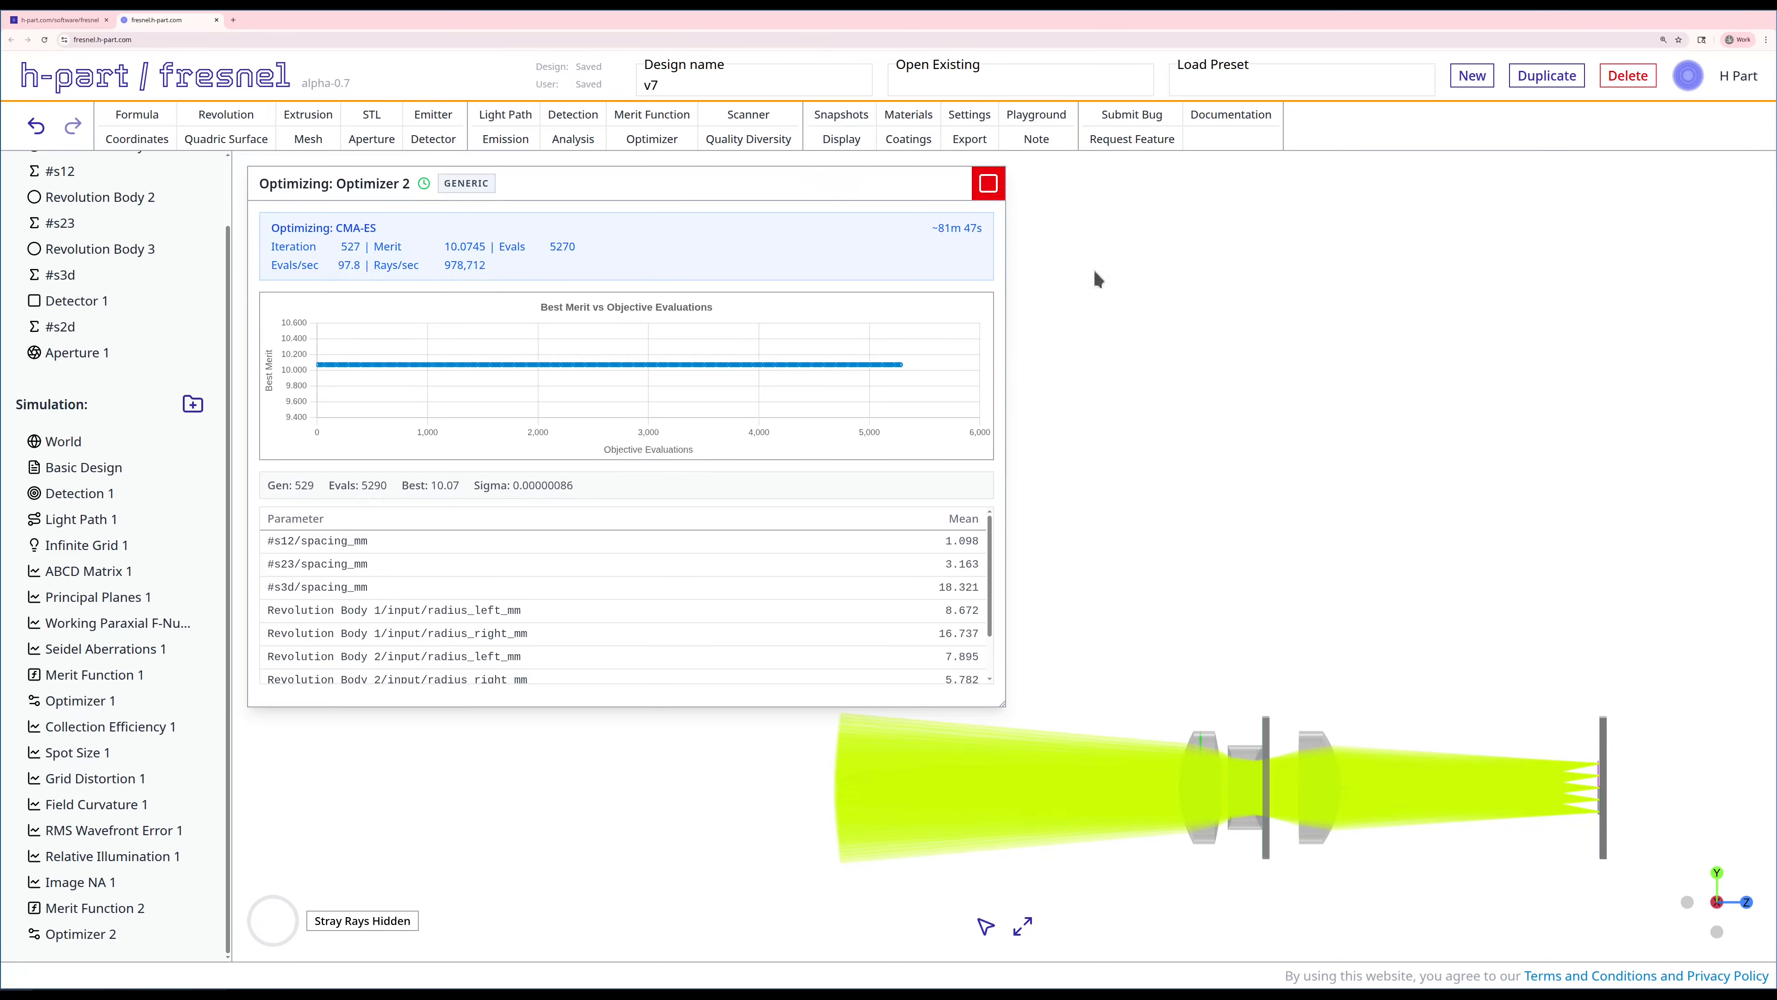
pyautogui.click(988, 183)
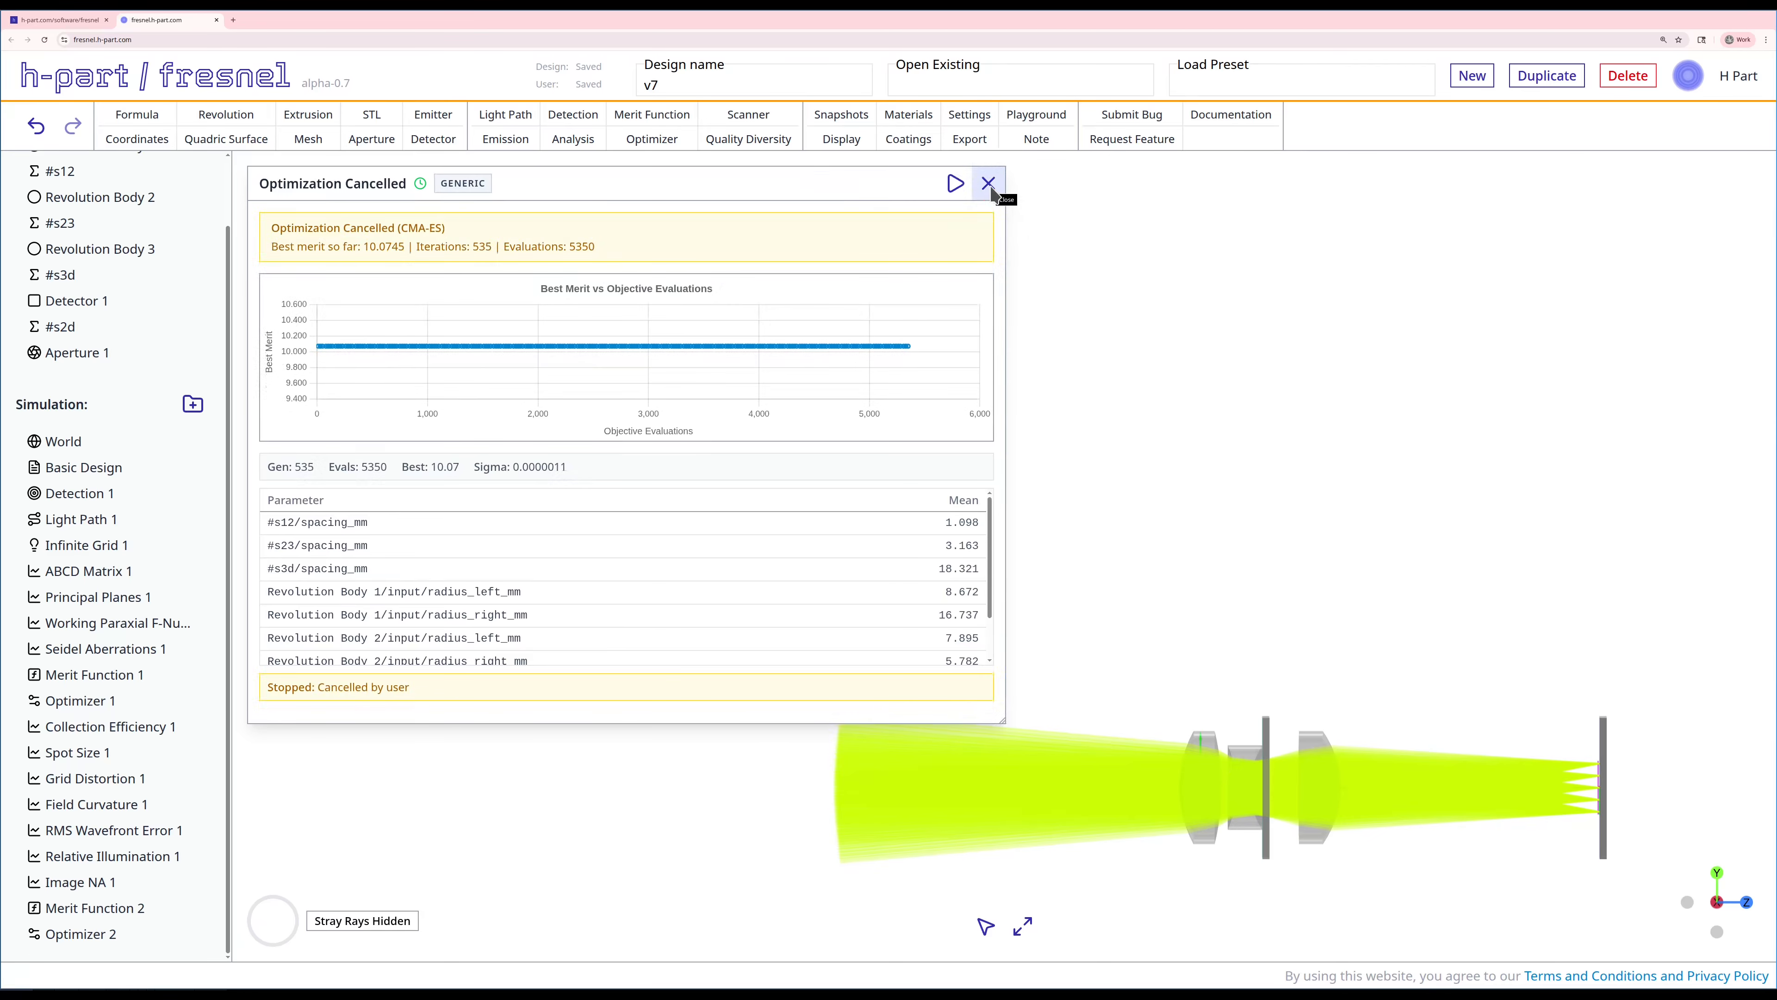
pyautogui.click(989, 184)
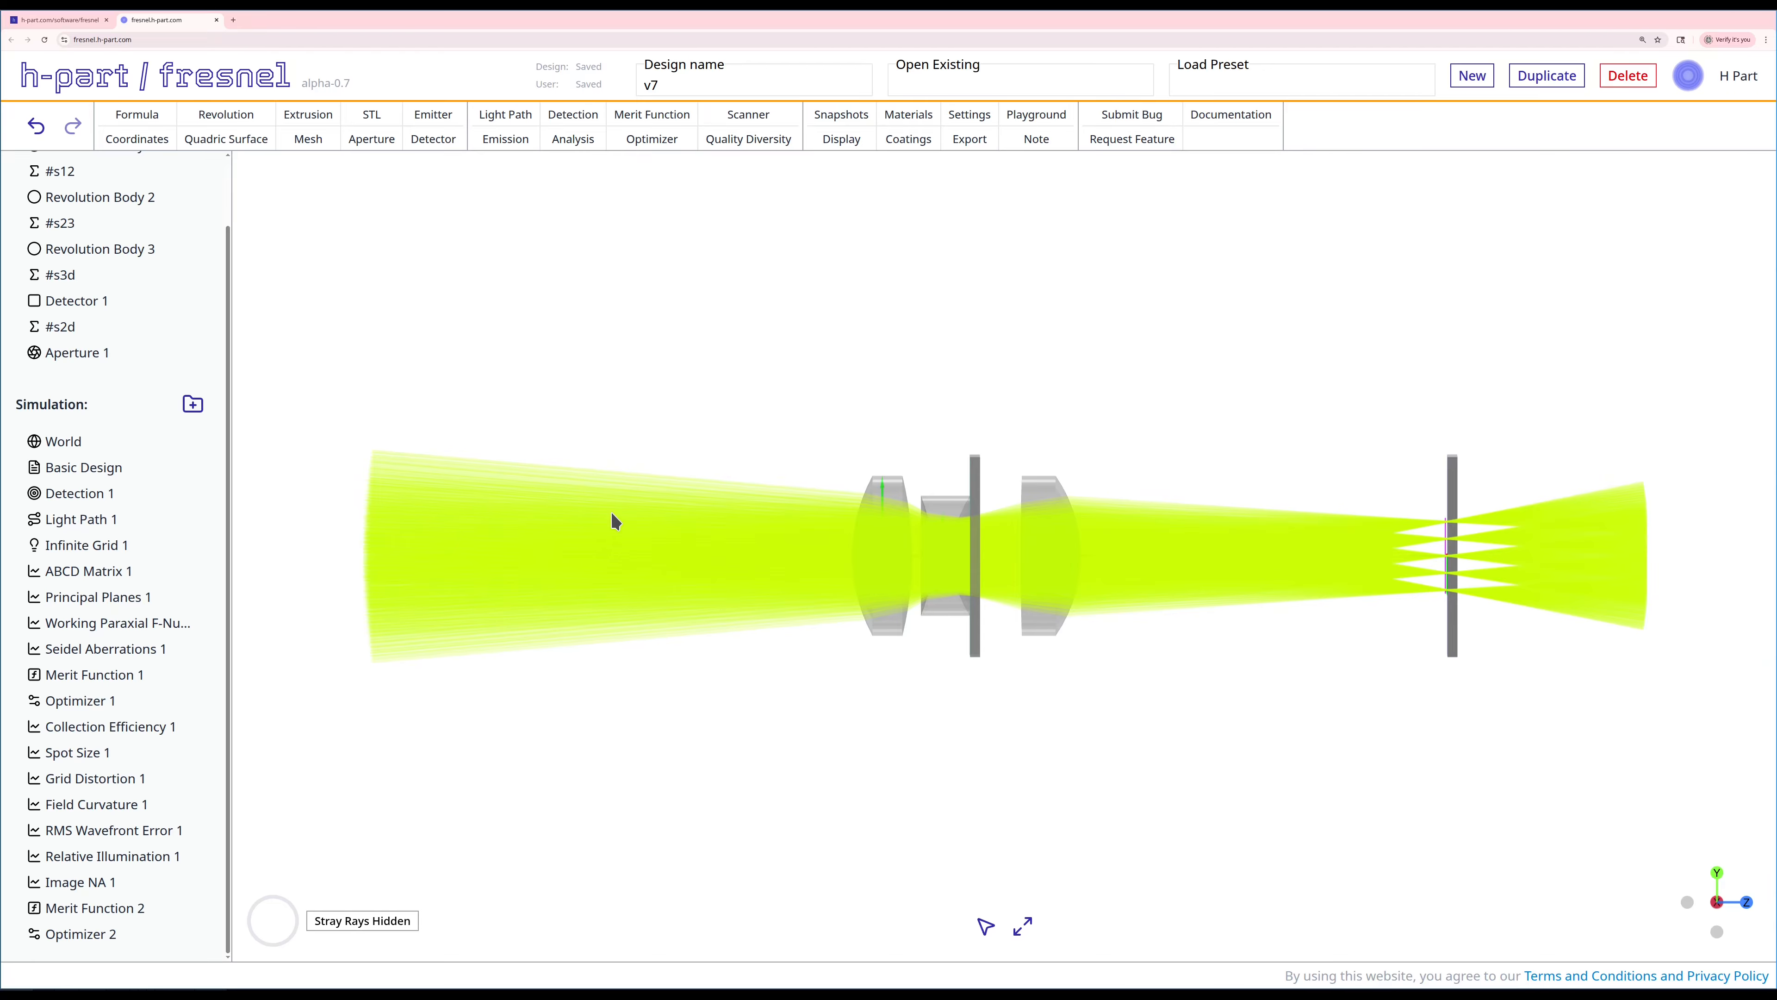
# Start a second infinite grid emission with theta X and Y from -5 to 5 degrees and the flipped target normal as view direction.
pyautogui.click(521, 138)
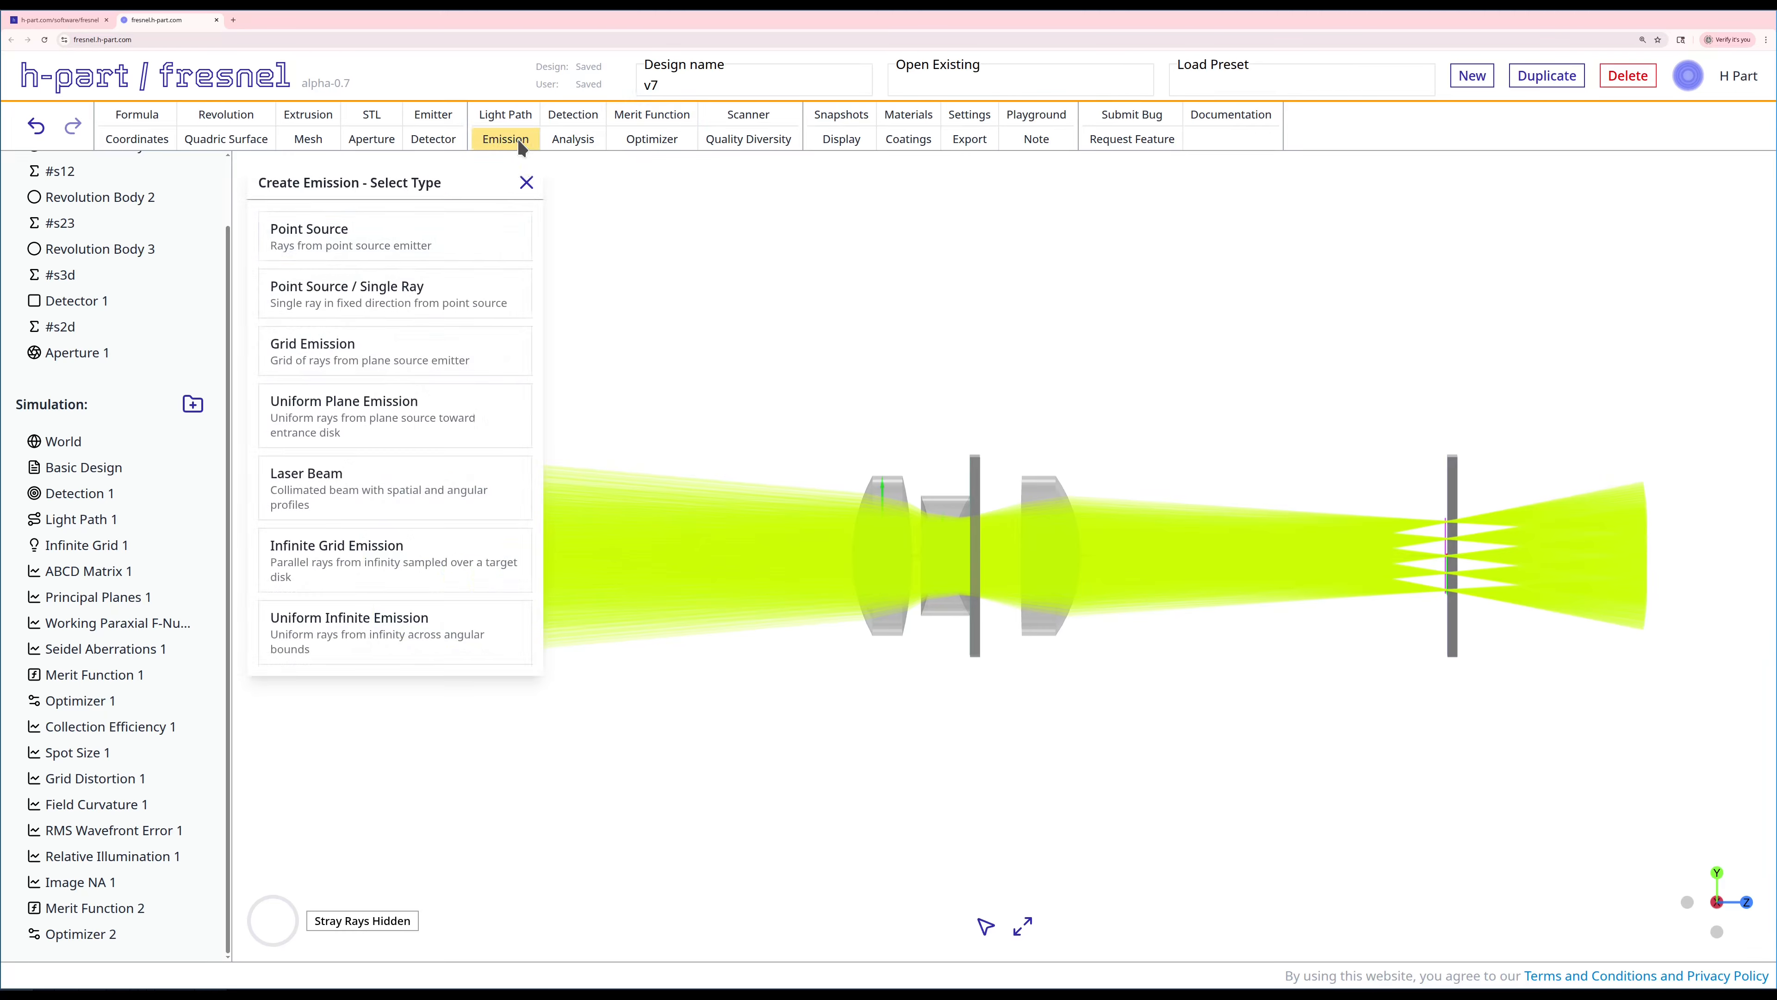
pyautogui.click(347, 557)
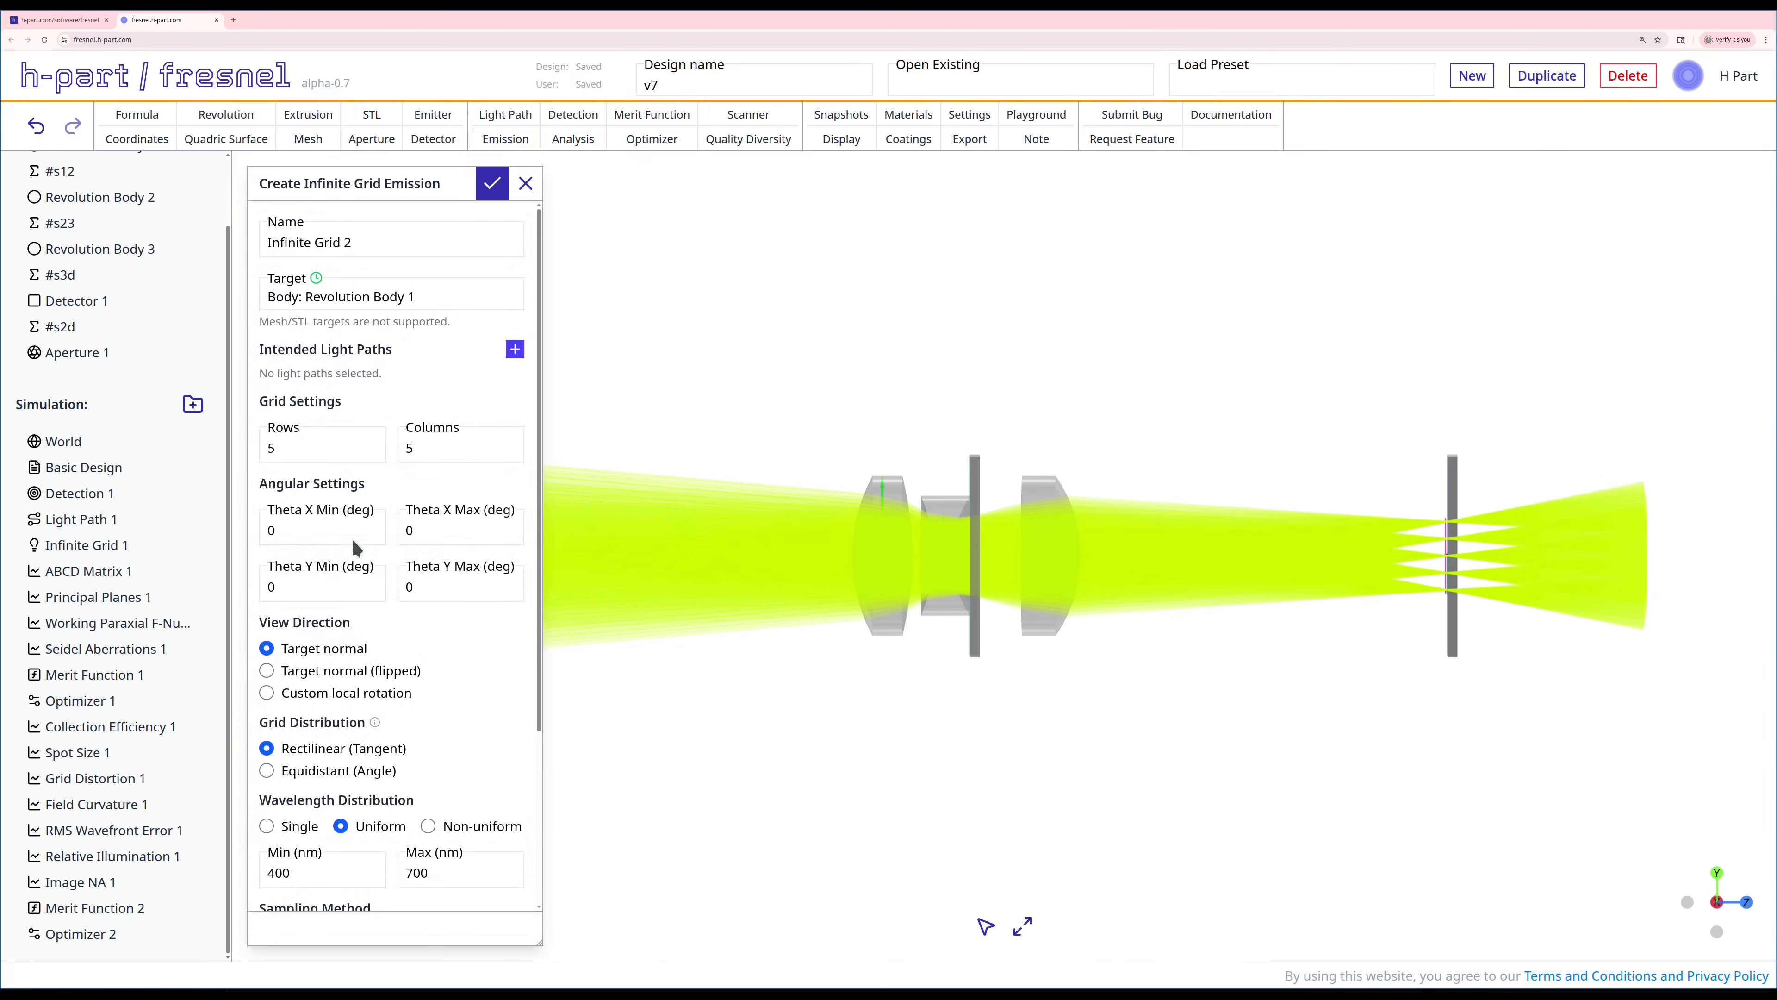
pyautogui.click(326, 517)
pyautogui.write('-5')
pyautogui.press('Tab')
pyautogui.write('5')
pyautogui.press('Tab')
pyautogui.write('-5')
pyautogui.press('Tab')
pyautogui.write('5')
pyautogui.click(308, 672)
# Give the new infinite grid emission a single 550 nm wavelength and 100000 rays, and create it.
pyautogui.scroll(-2, 386, 750)
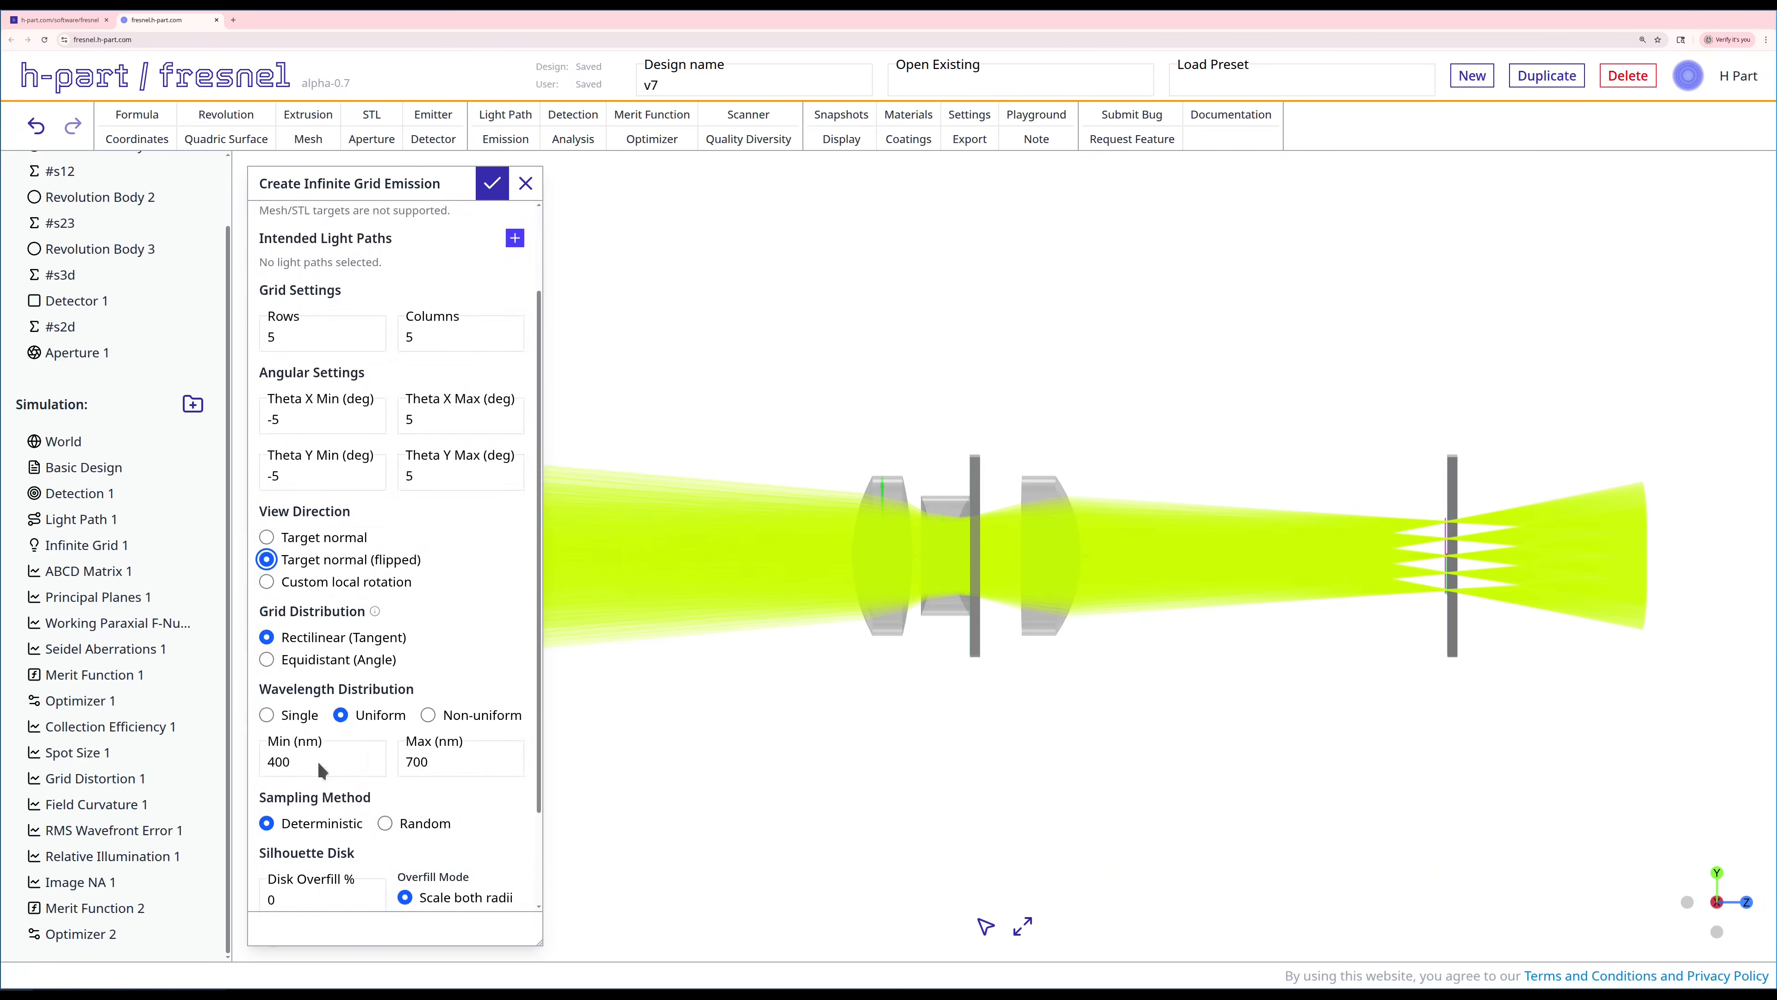
pyautogui.click(298, 717)
pyautogui.scroll(-1, 371, 765)
pyautogui.scroll(-1, 370, 766)
pyautogui.click(321, 866)
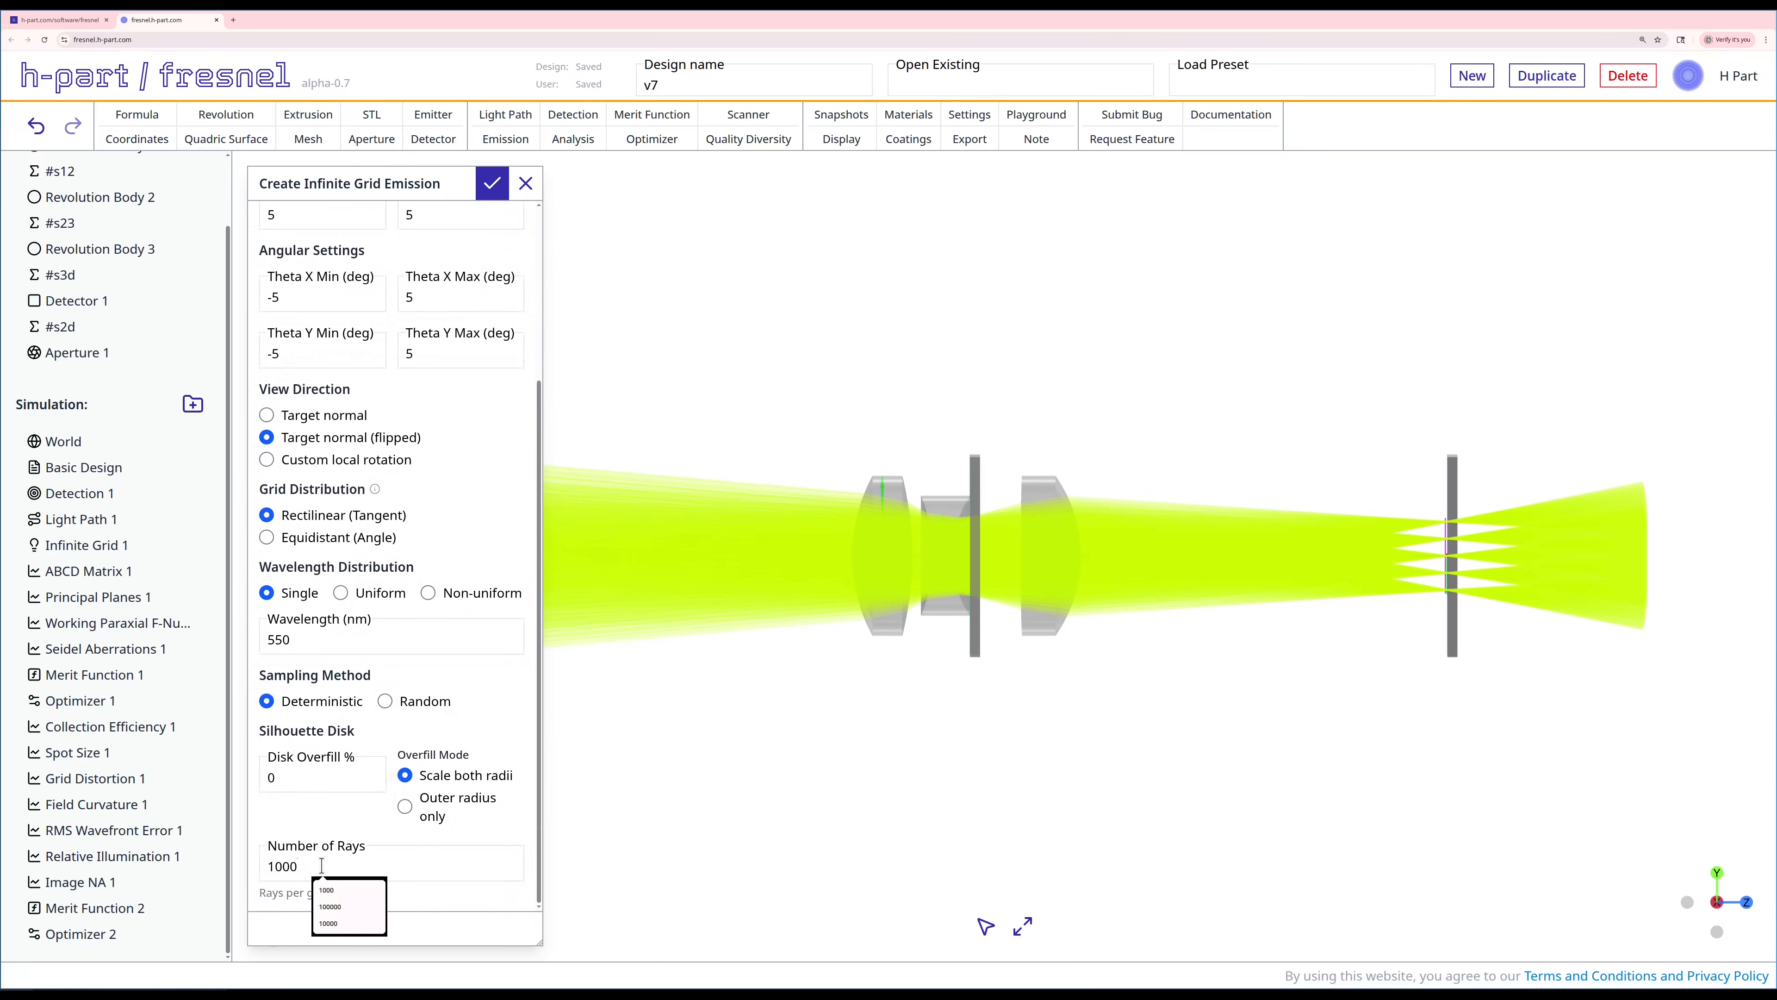
pyautogui.write('00')
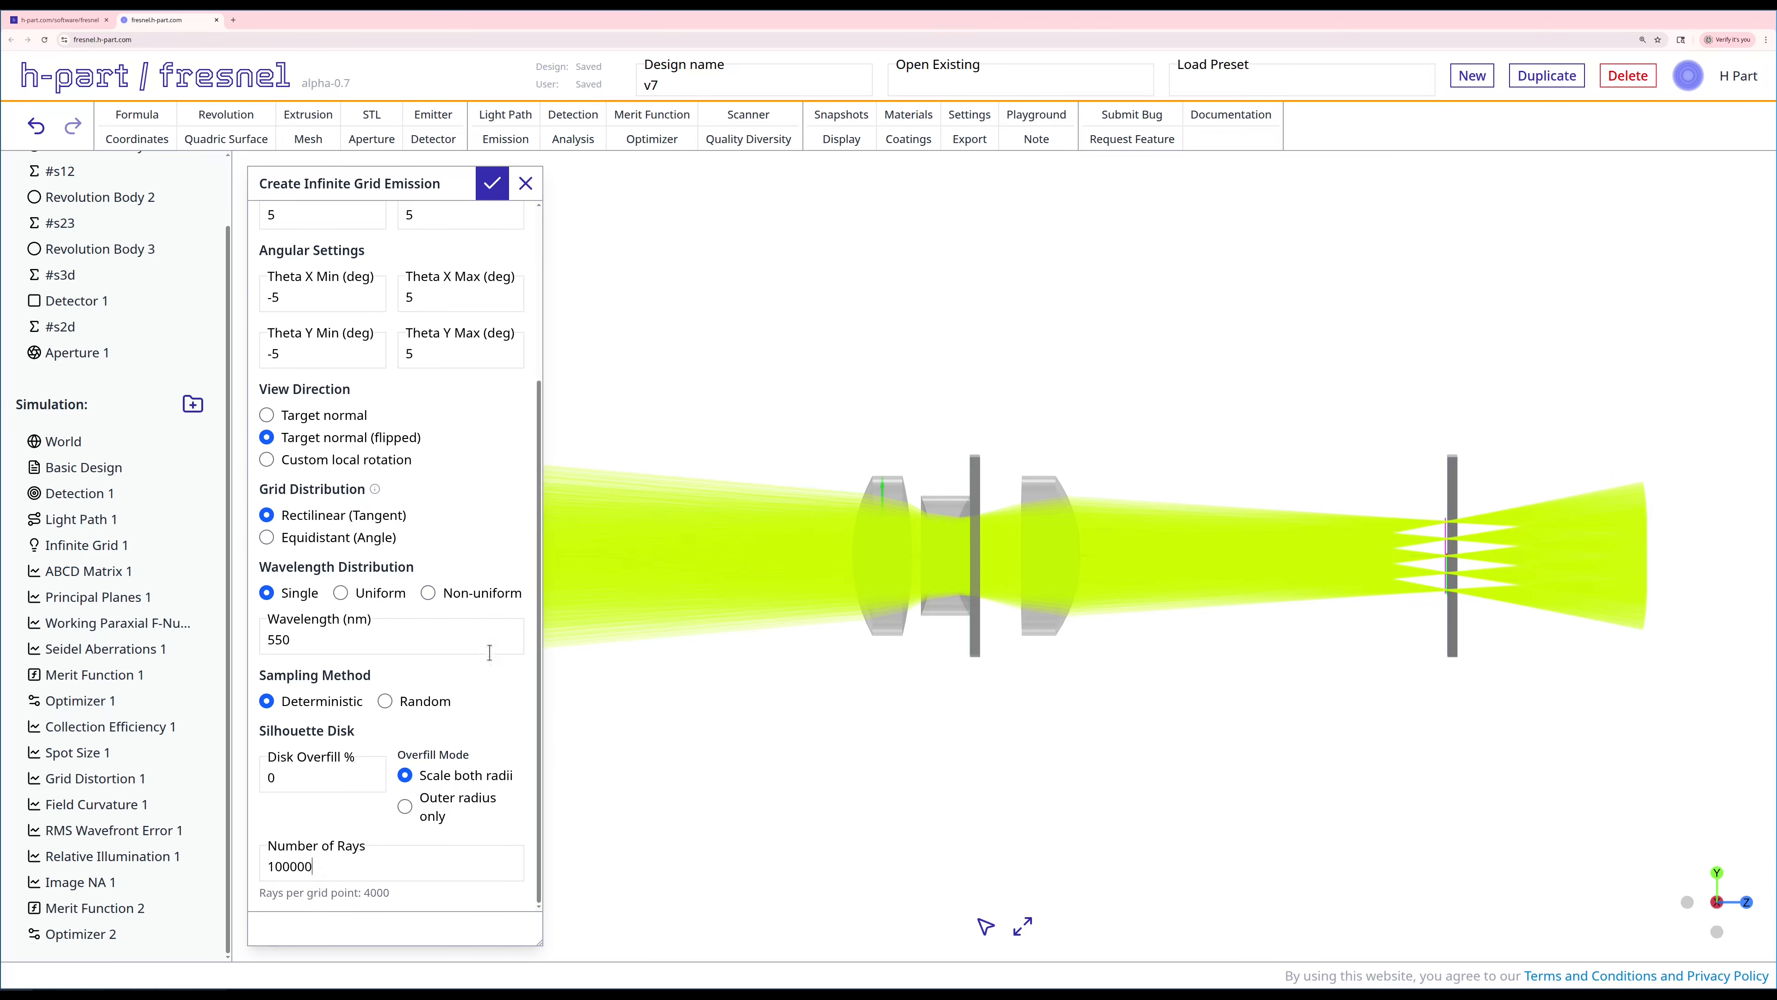
pyautogui.scroll(4, 489, 652)
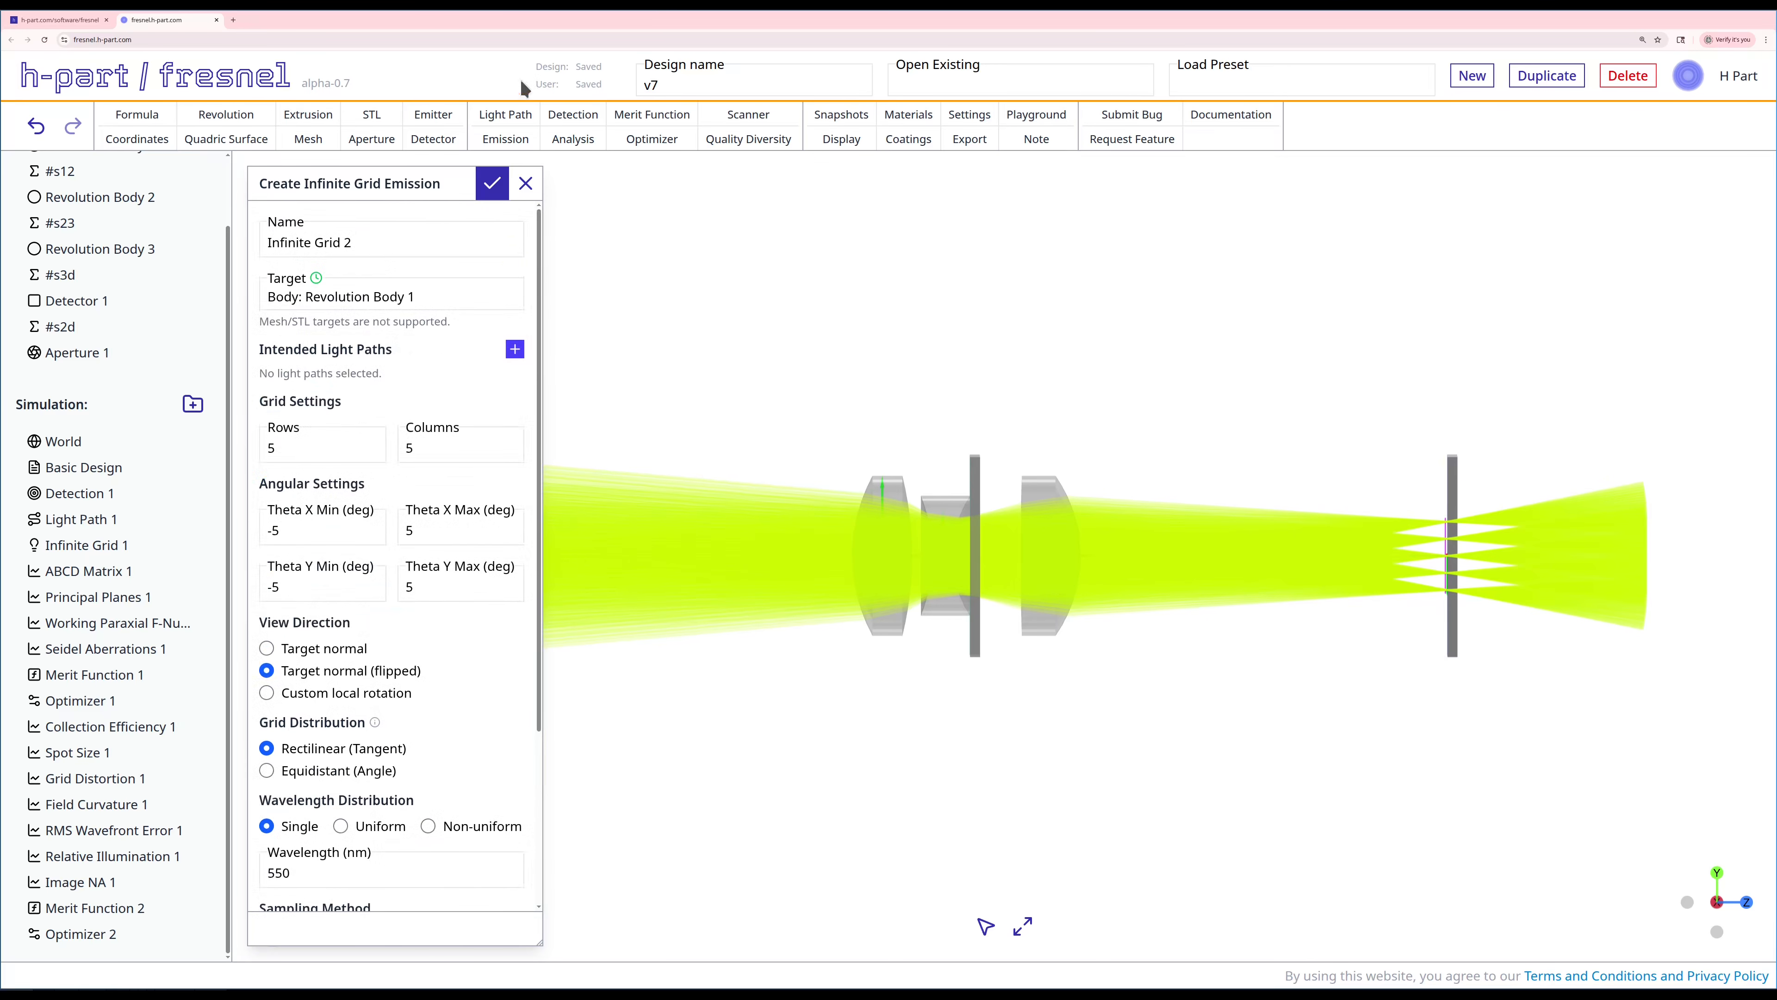
pyautogui.click(493, 184)
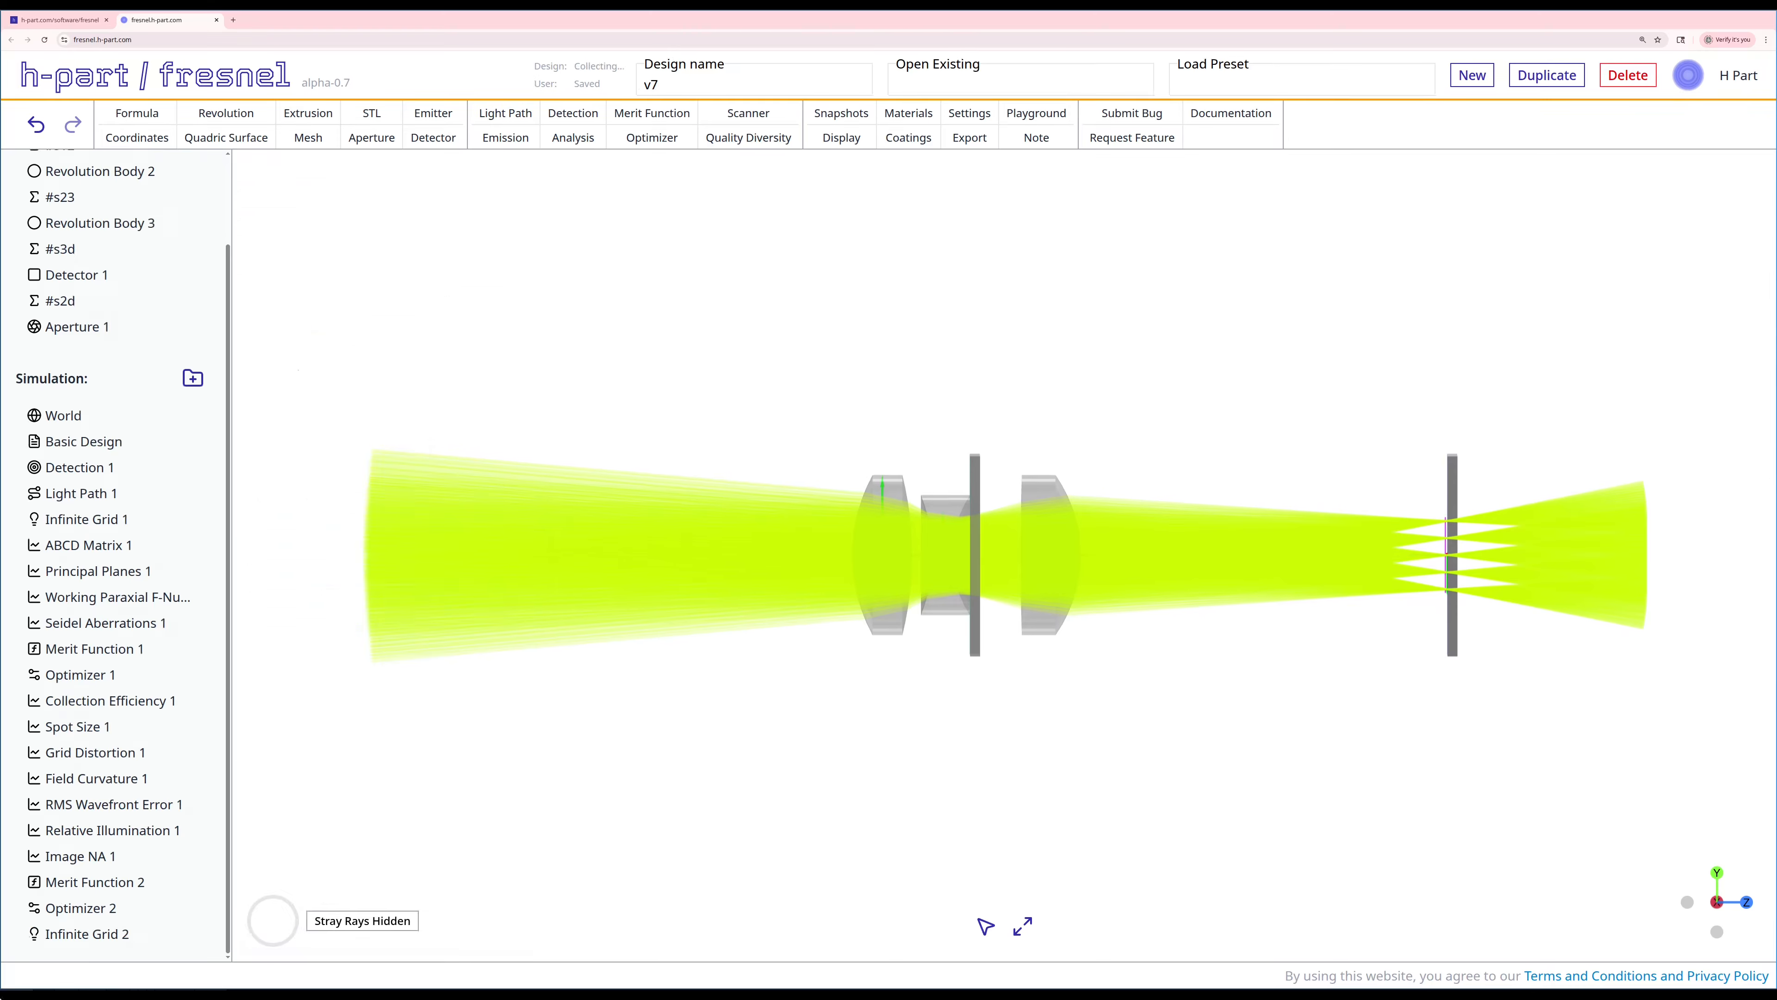
# Create a PSF/MTF analysis of Infinite Grid 2 with stray ray filtering, a Sensor Nyquist reference line and a 3.45 um pixel pitch.
pyautogui.click(574, 137)
pyautogui.scroll(-3, 383, 575)
pyautogui.click(401, 564)
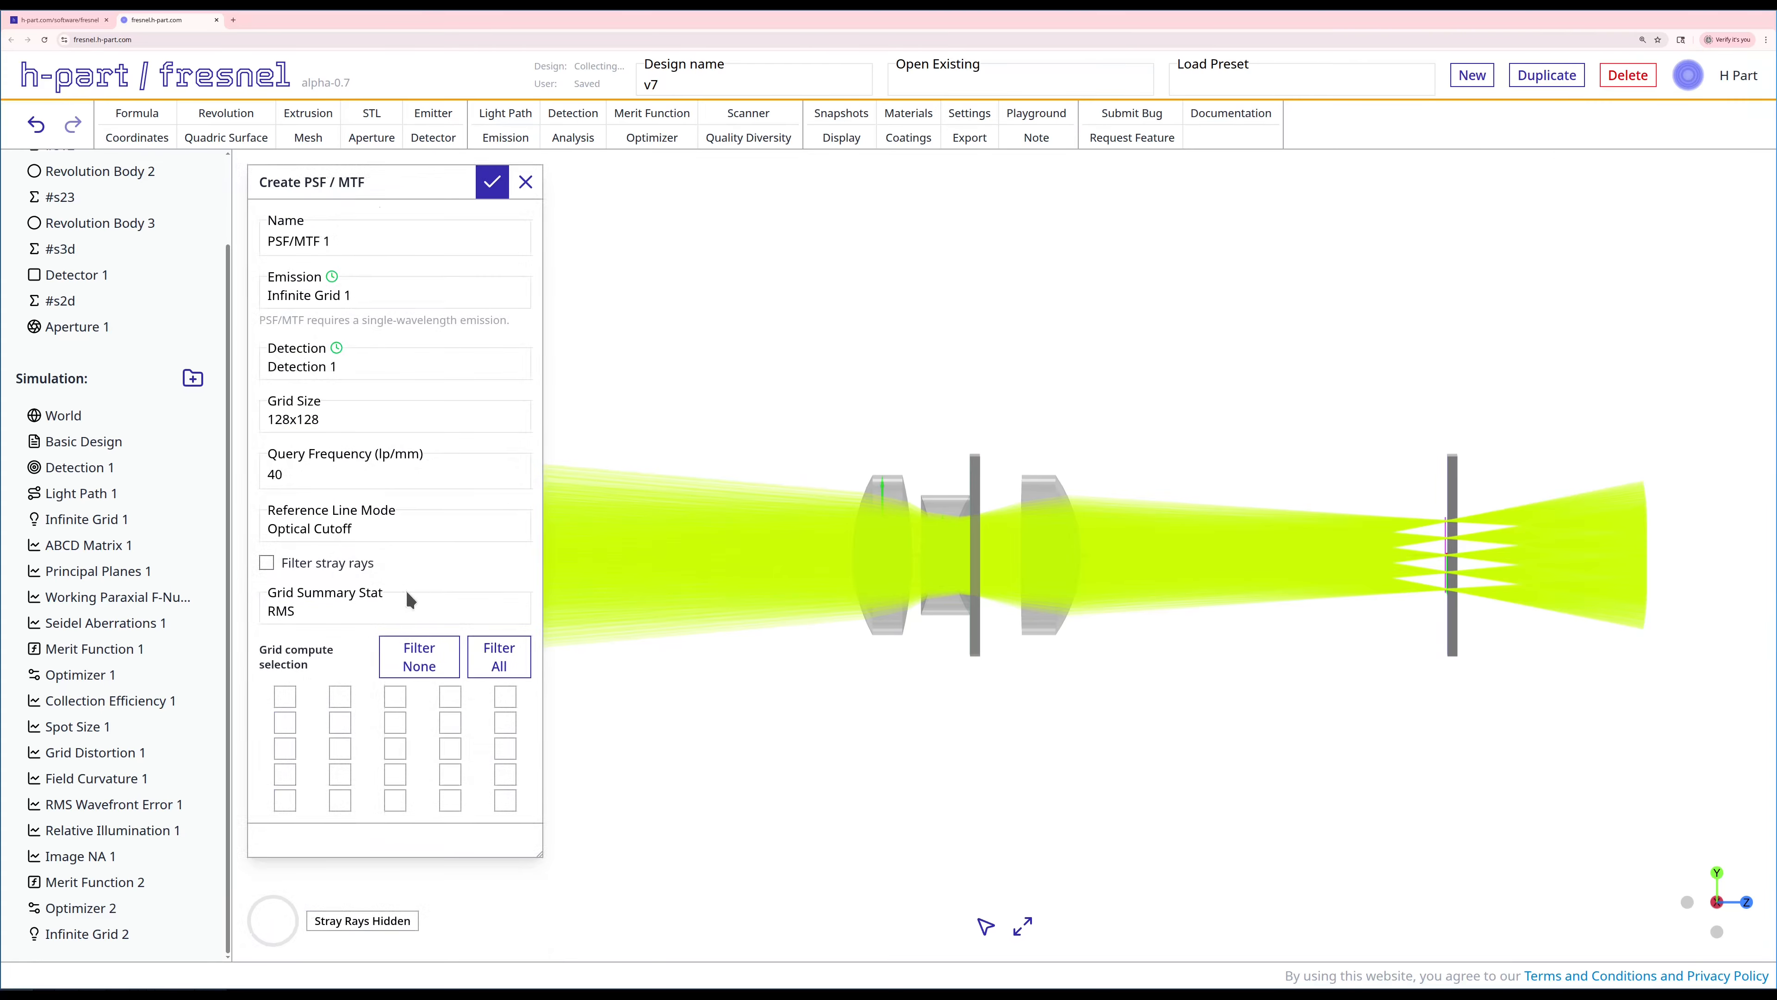
pyautogui.click(326, 564)
pyautogui.click(313, 529)
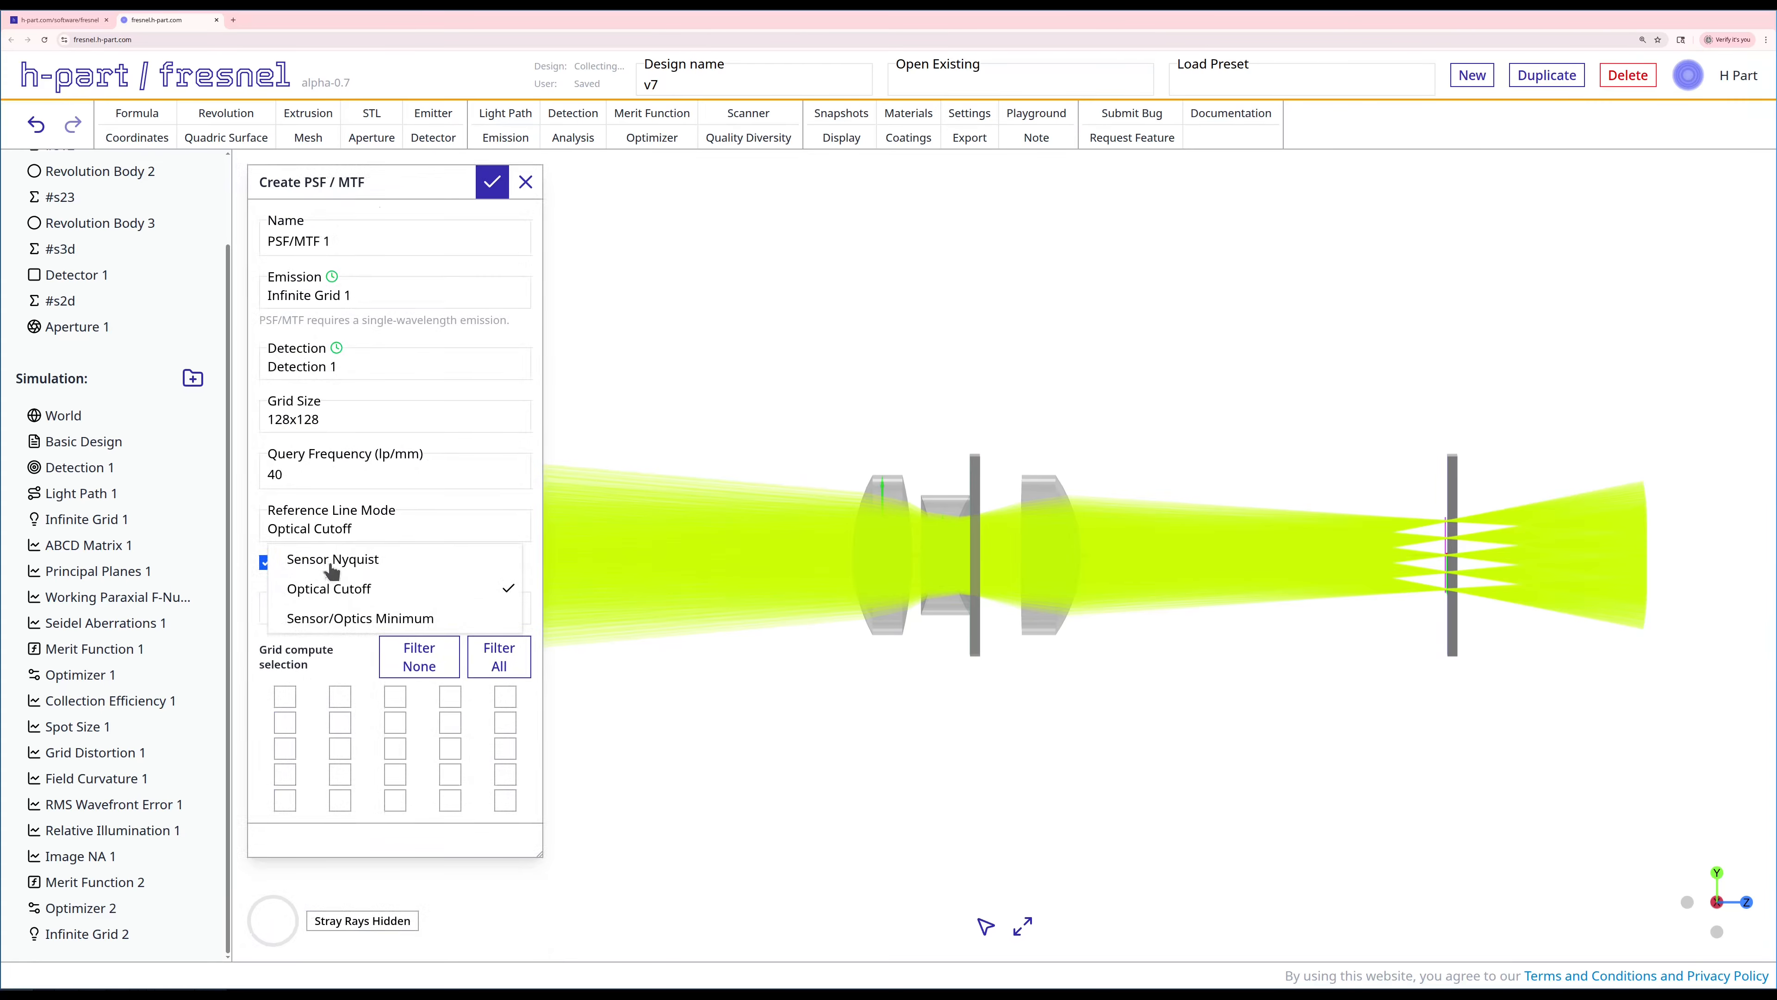
pyautogui.click(328, 563)
pyautogui.click(326, 582)
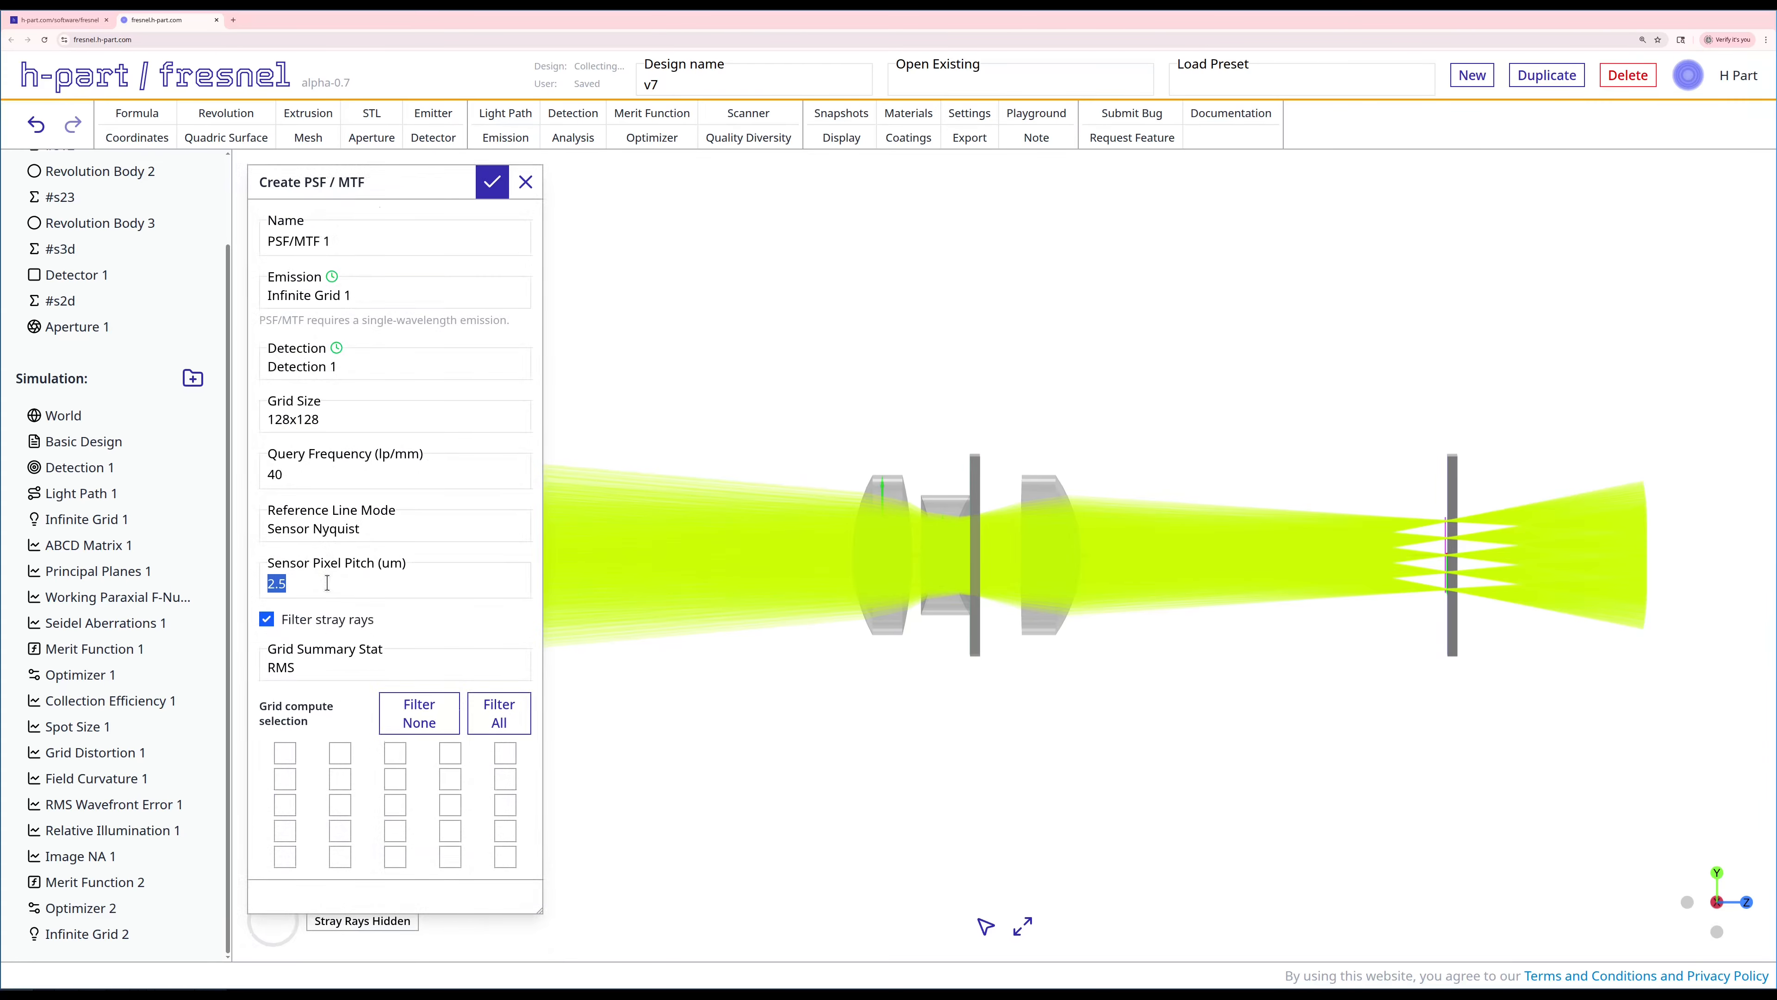
pyautogui.write('3.45')
pyautogui.click(392, 295)
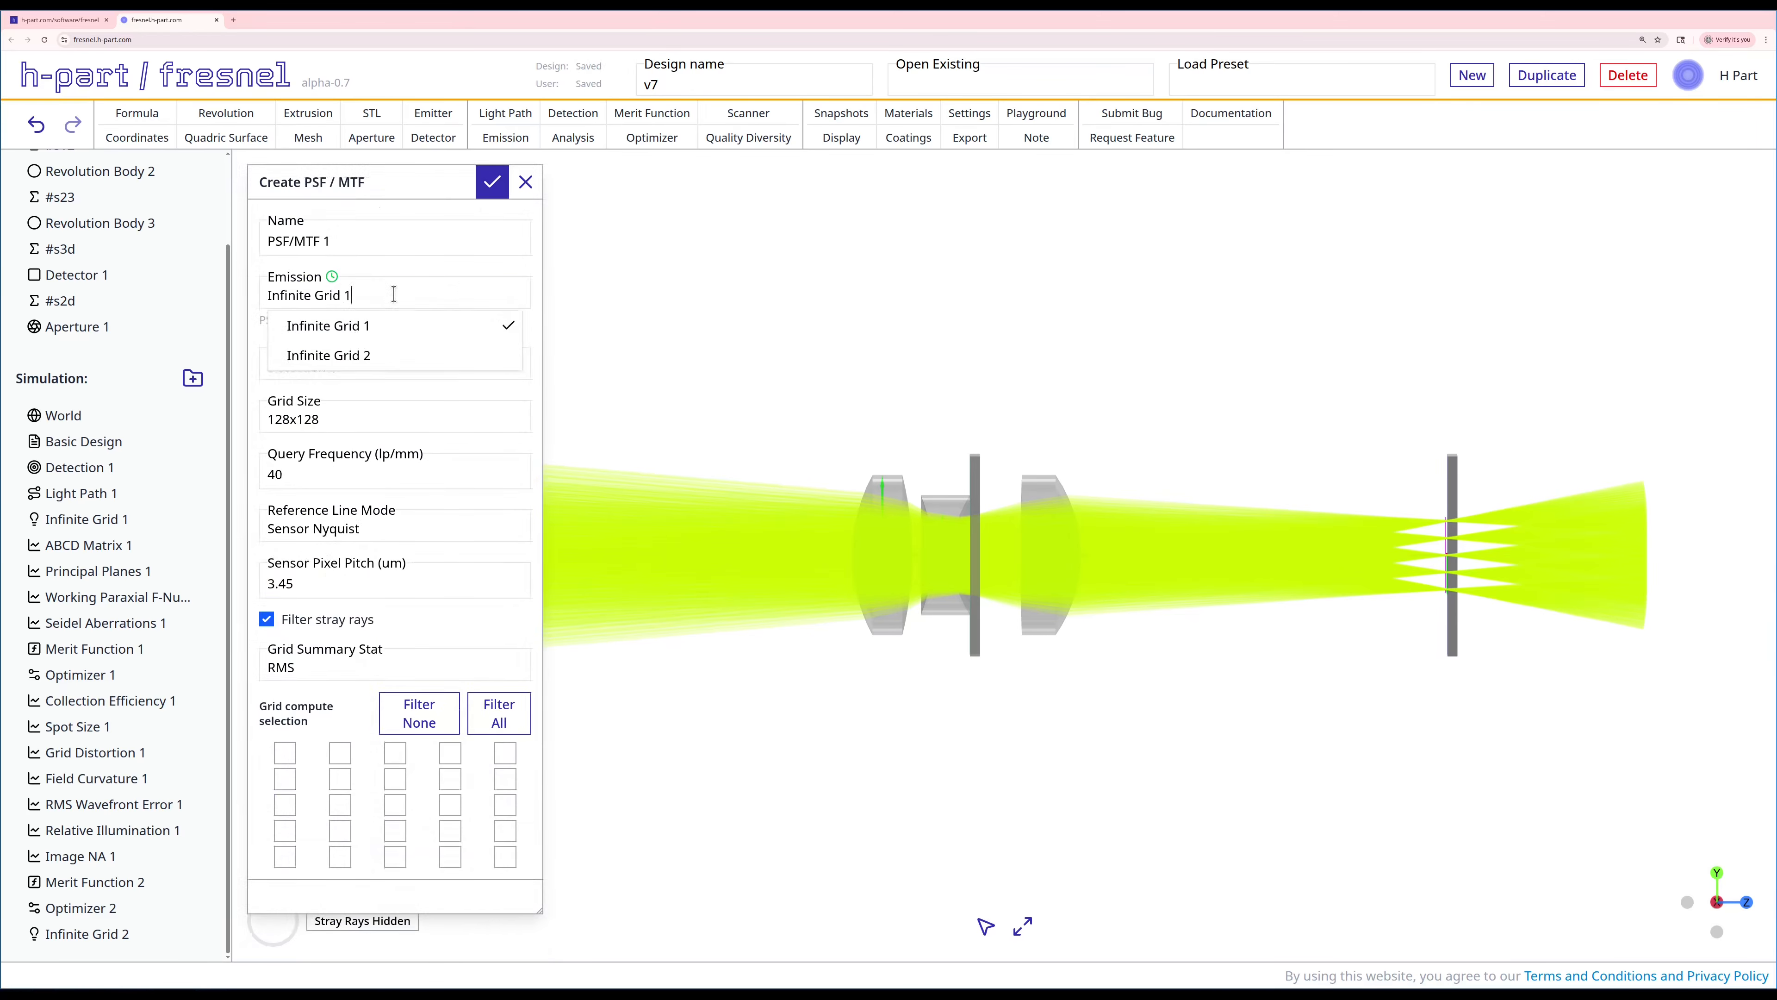
pyautogui.click(346, 354)
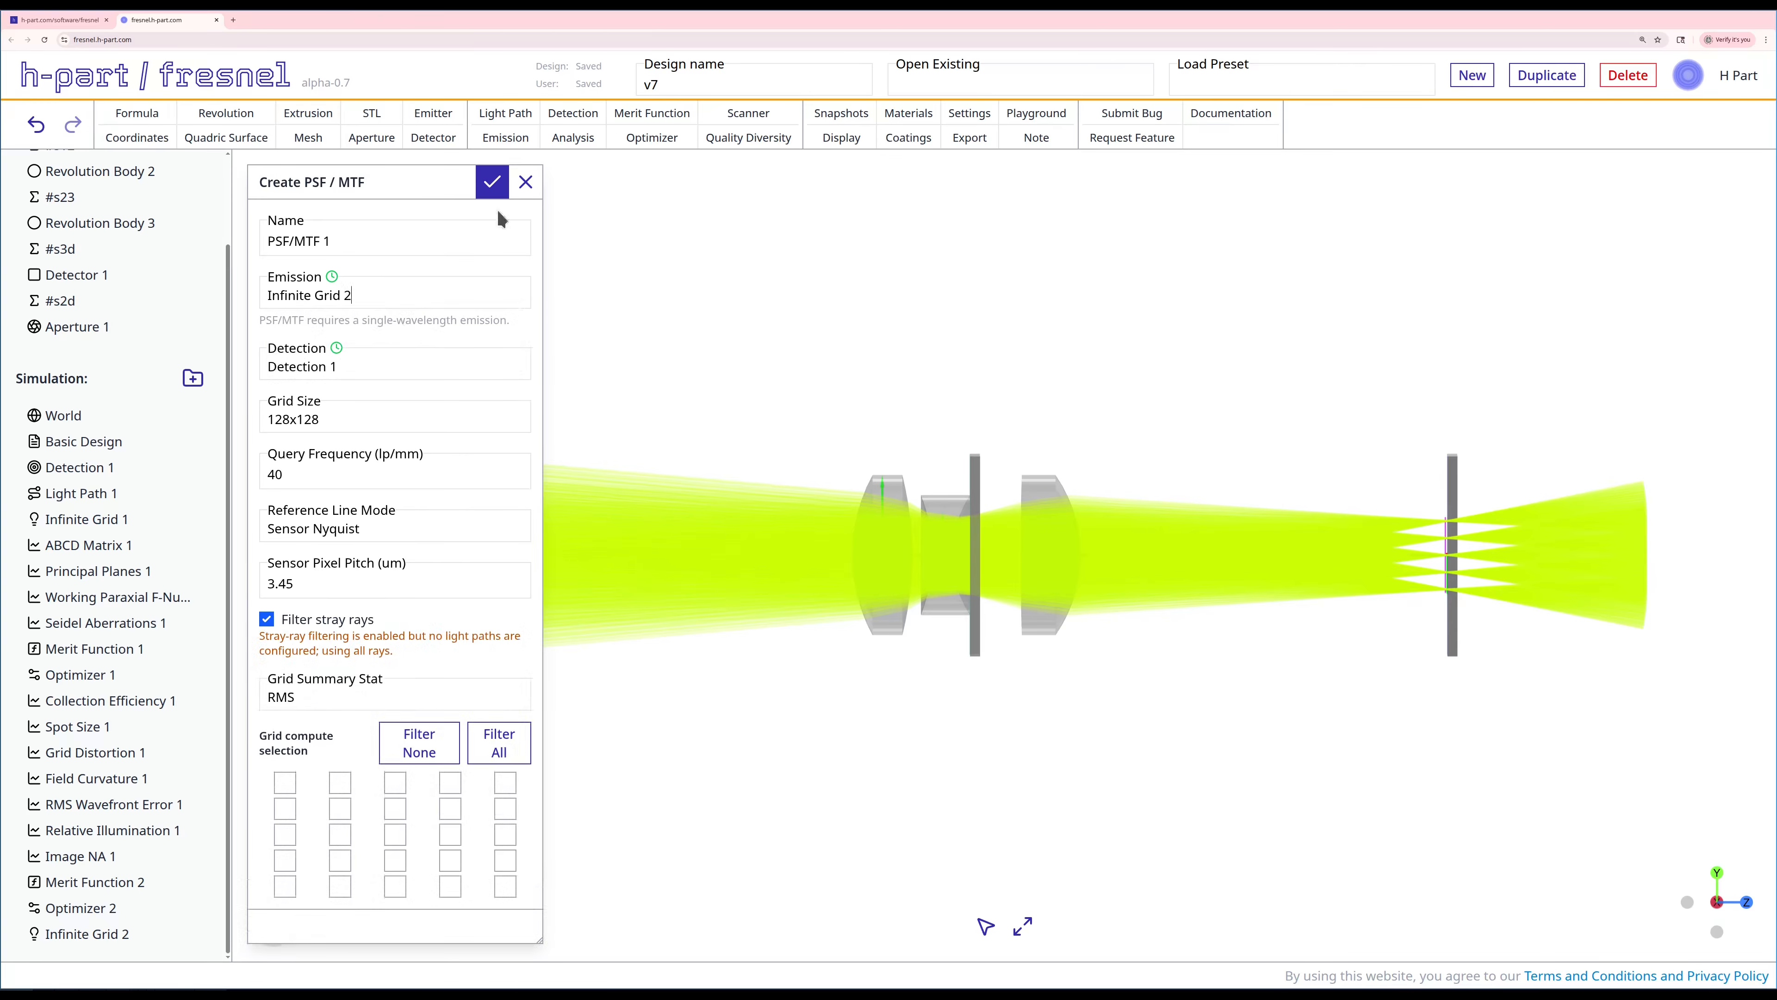
pyautogui.click(492, 183)
# Add Light Path 1 as the intended light path of Infinite Grid 2 and confirm the edit.
pyautogui.rightClick(84, 899)
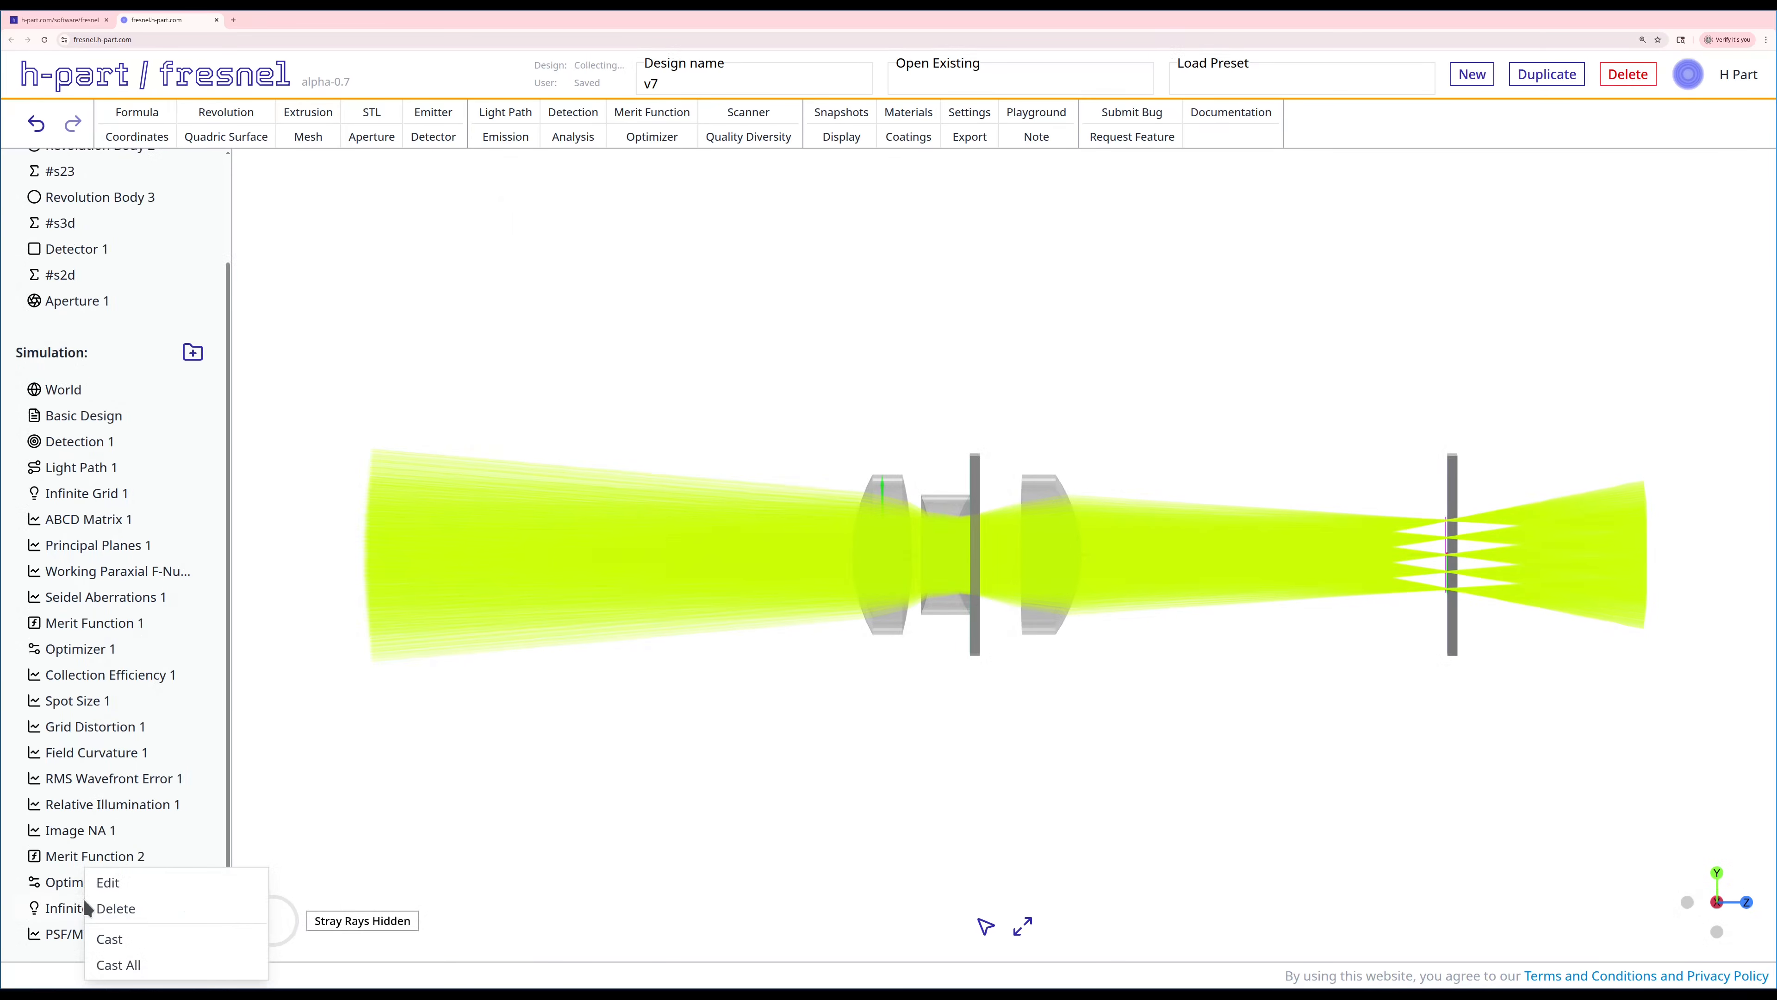
pyautogui.click(112, 883)
pyautogui.click(515, 346)
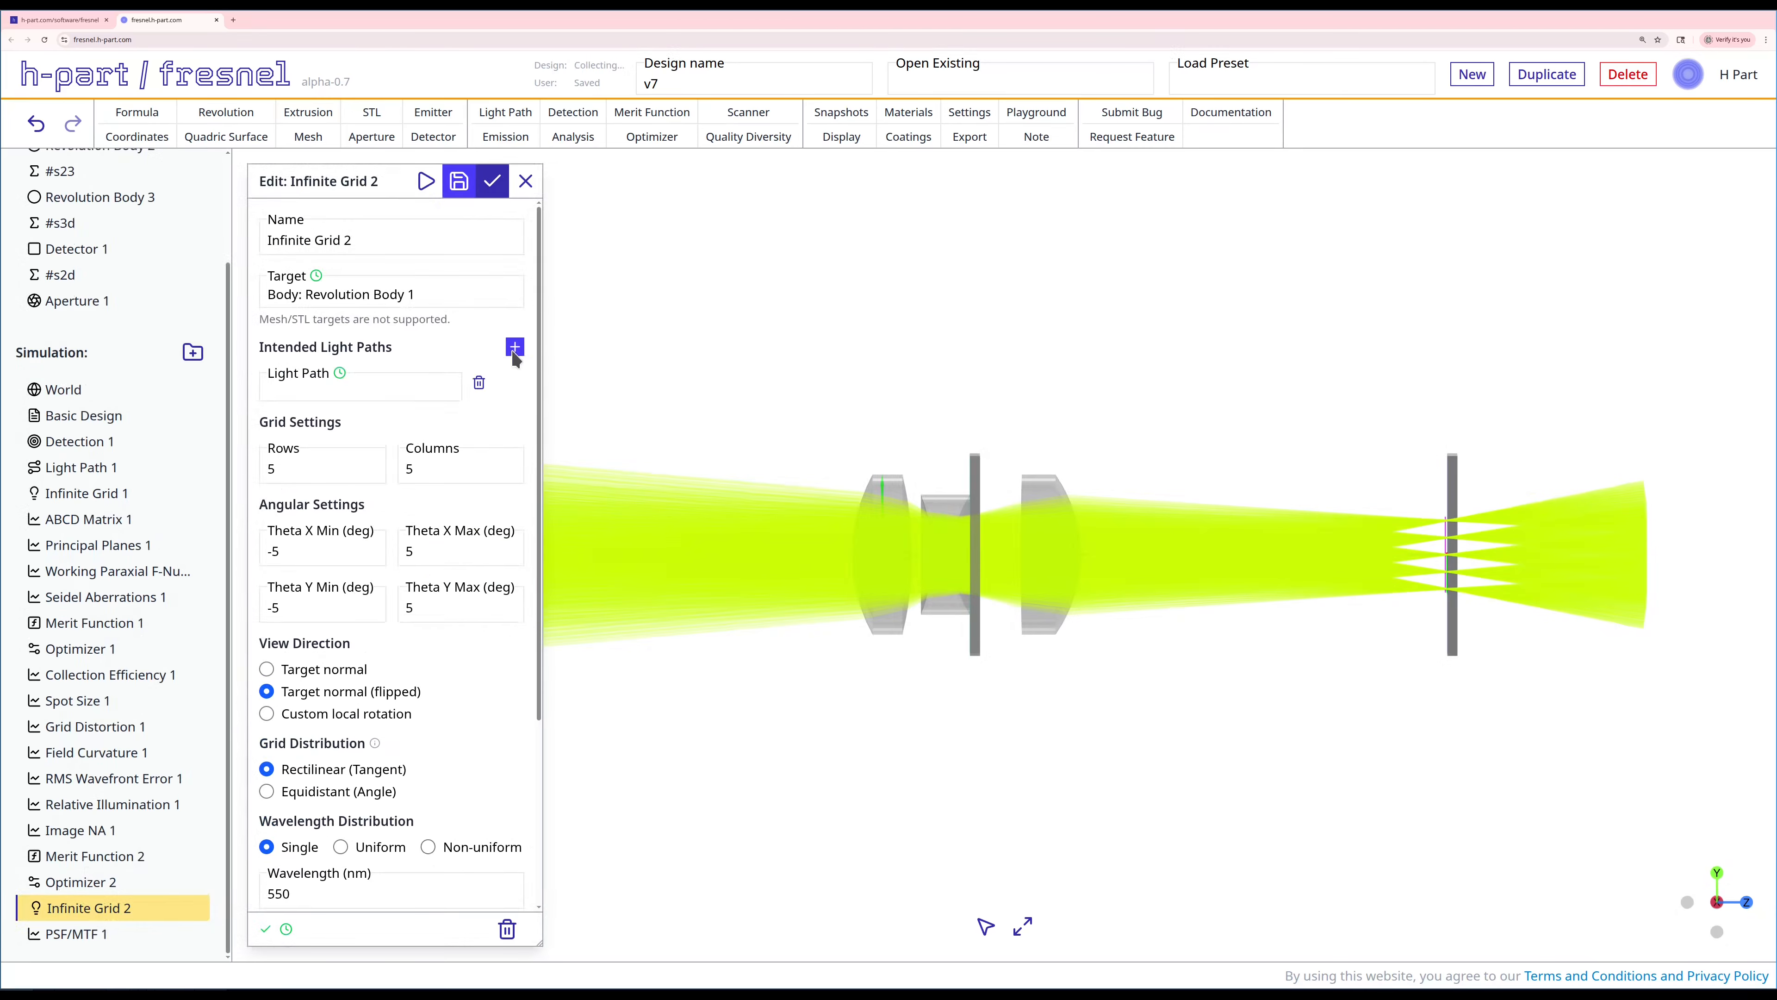
pyautogui.click(328, 391)
pyautogui.click(331, 420)
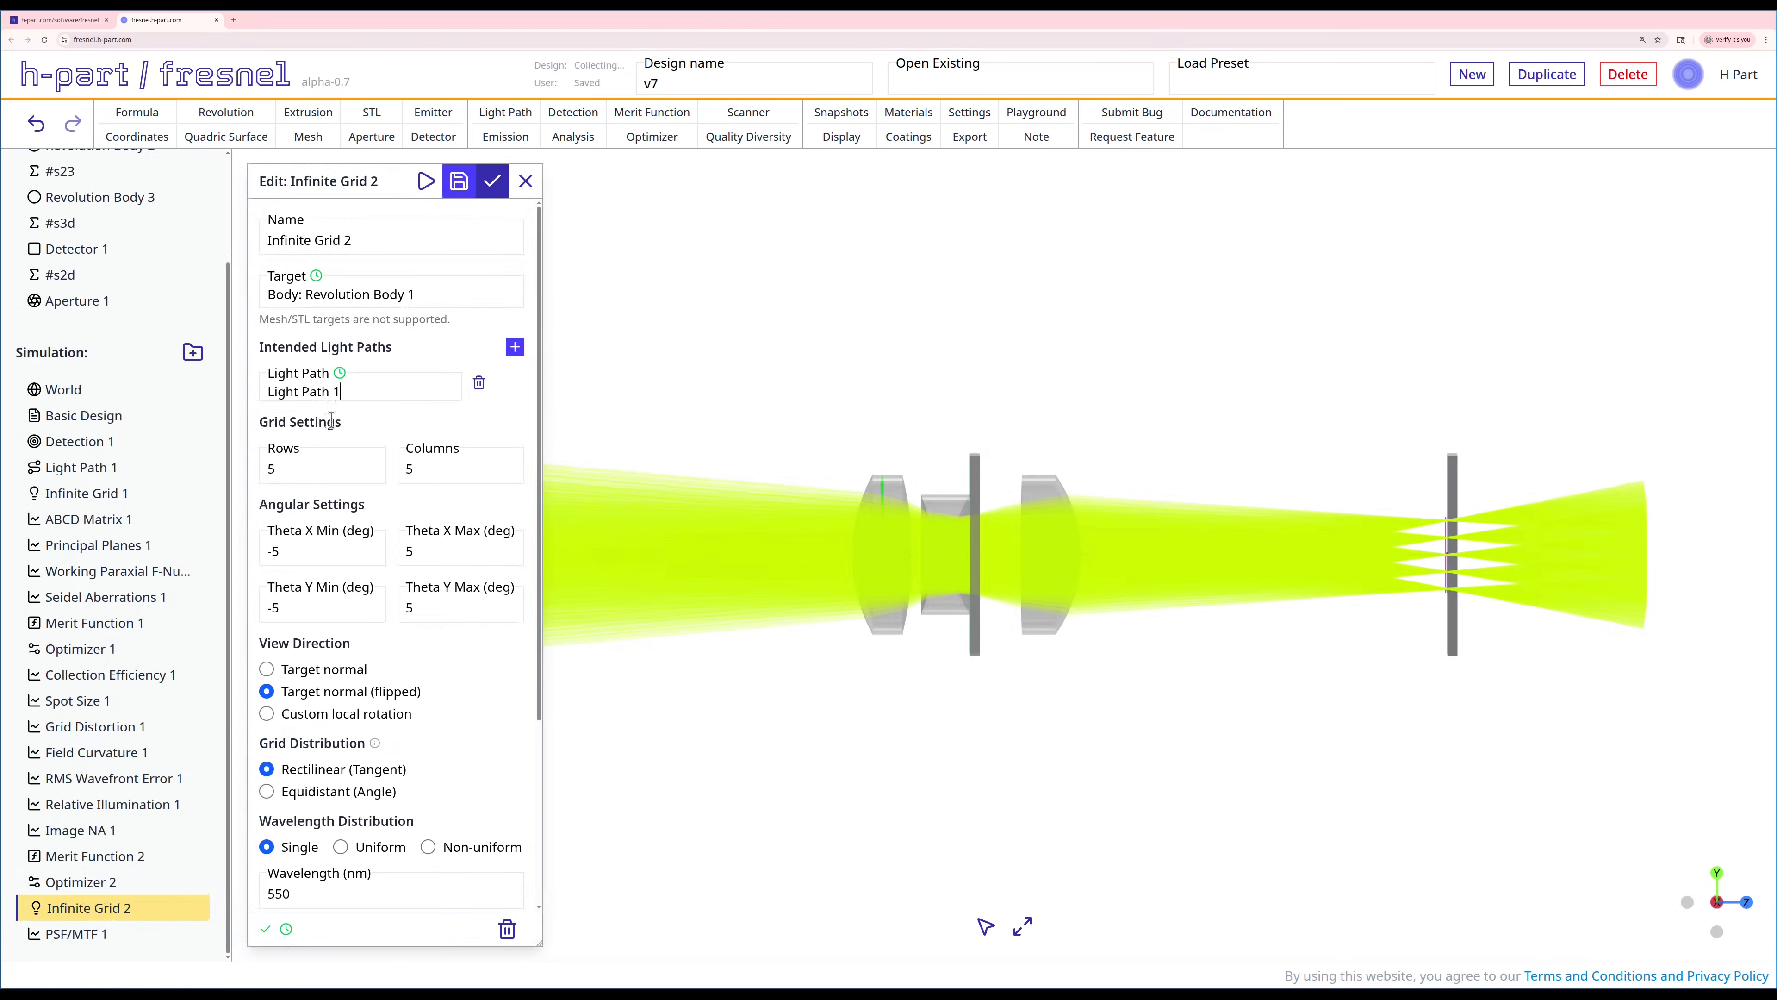
pyautogui.click(493, 188)
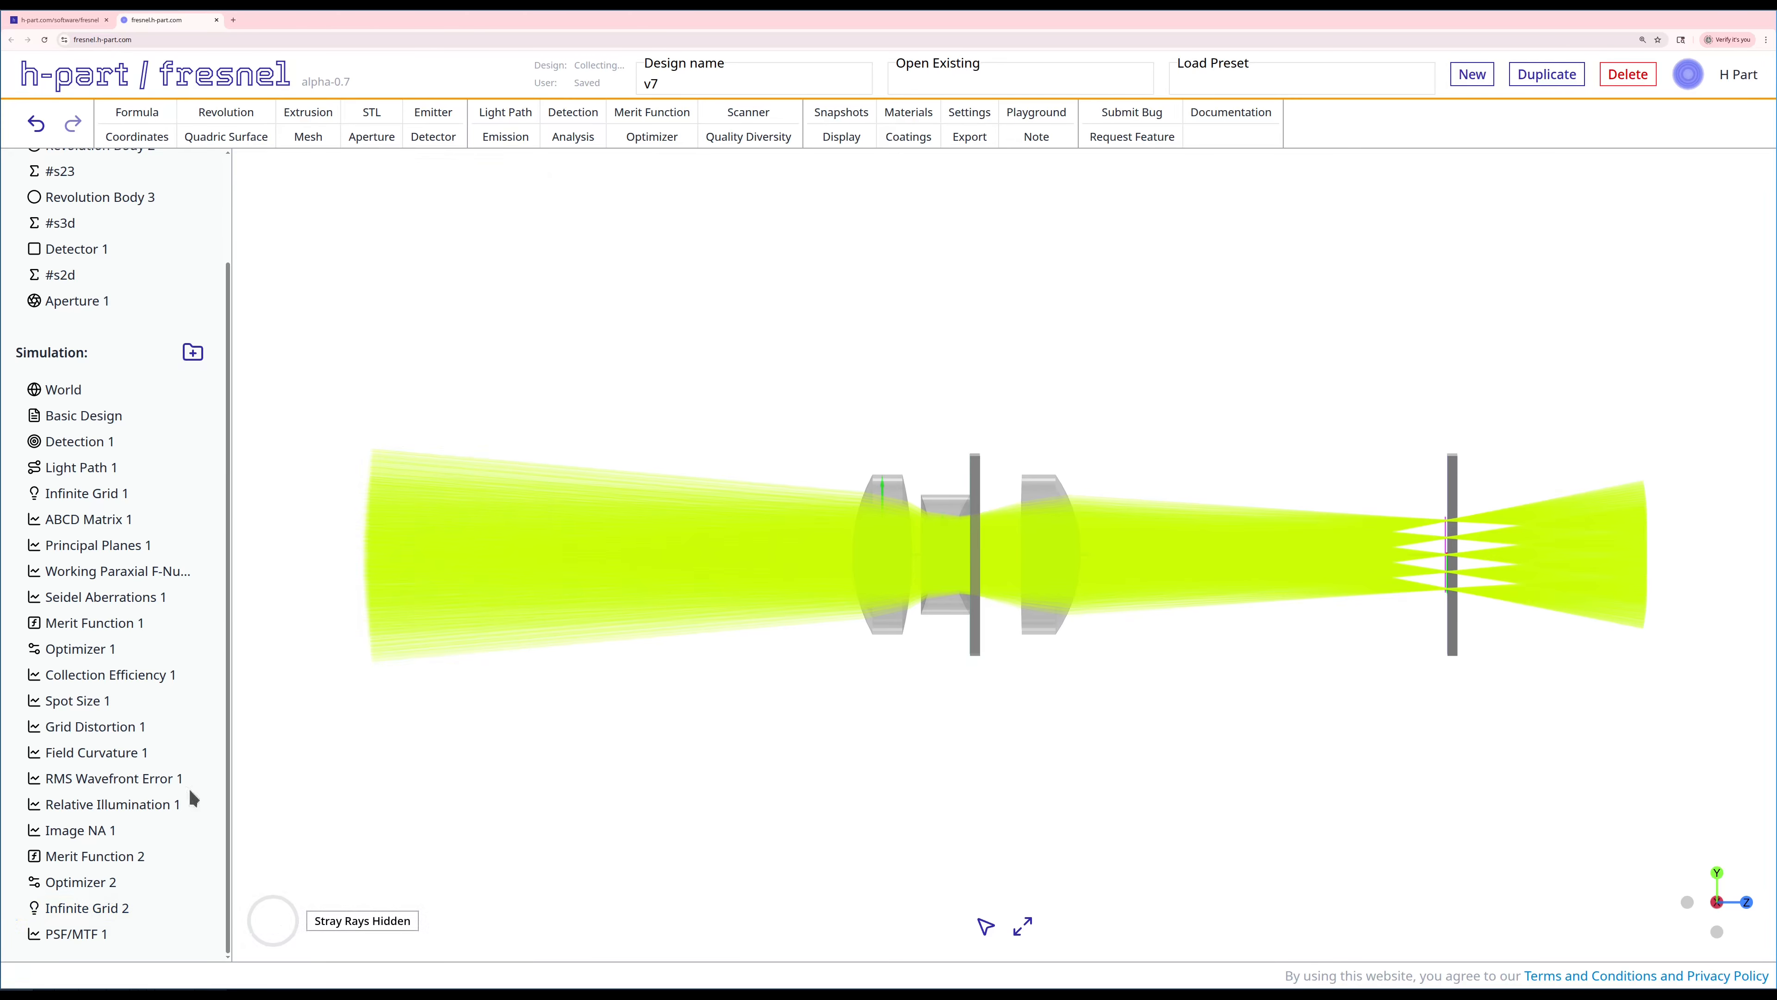
# Run the PSF/MTF 1 analysis and examine the point spread function and MTF curve of the central grid cell.
pyautogui.rightClick(102, 932)
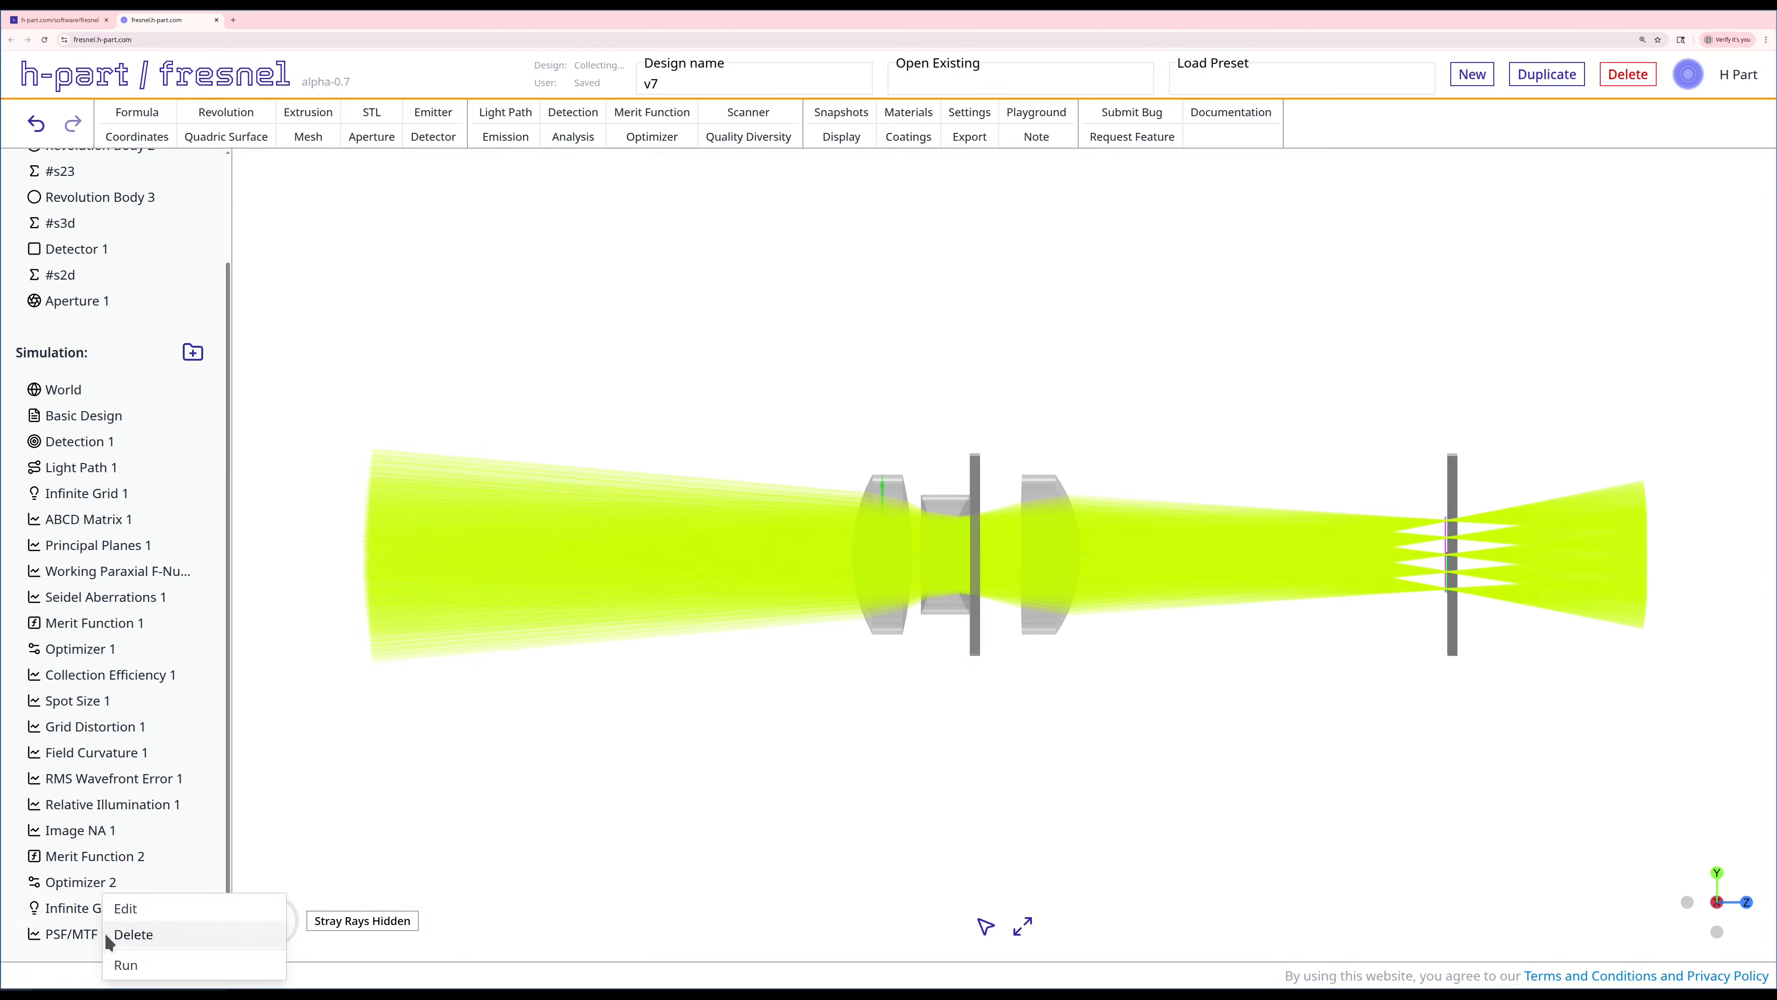
pyautogui.click(129, 967)
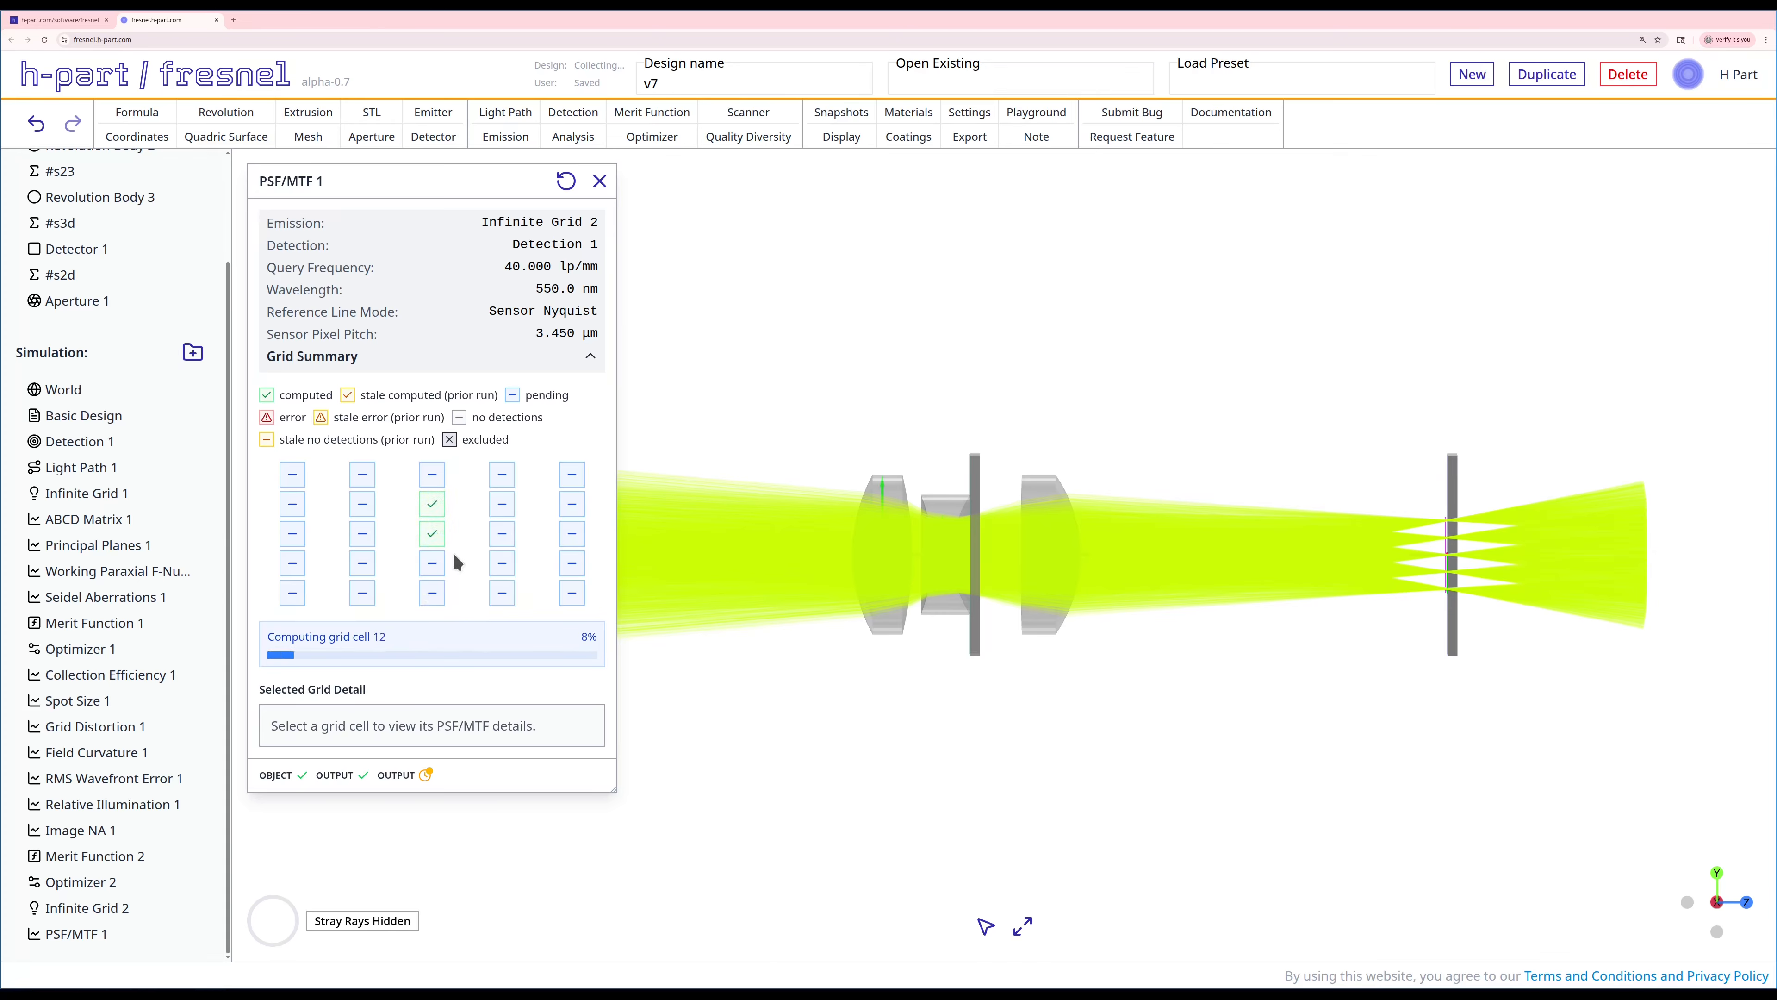
pyautogui.click(432, 536)
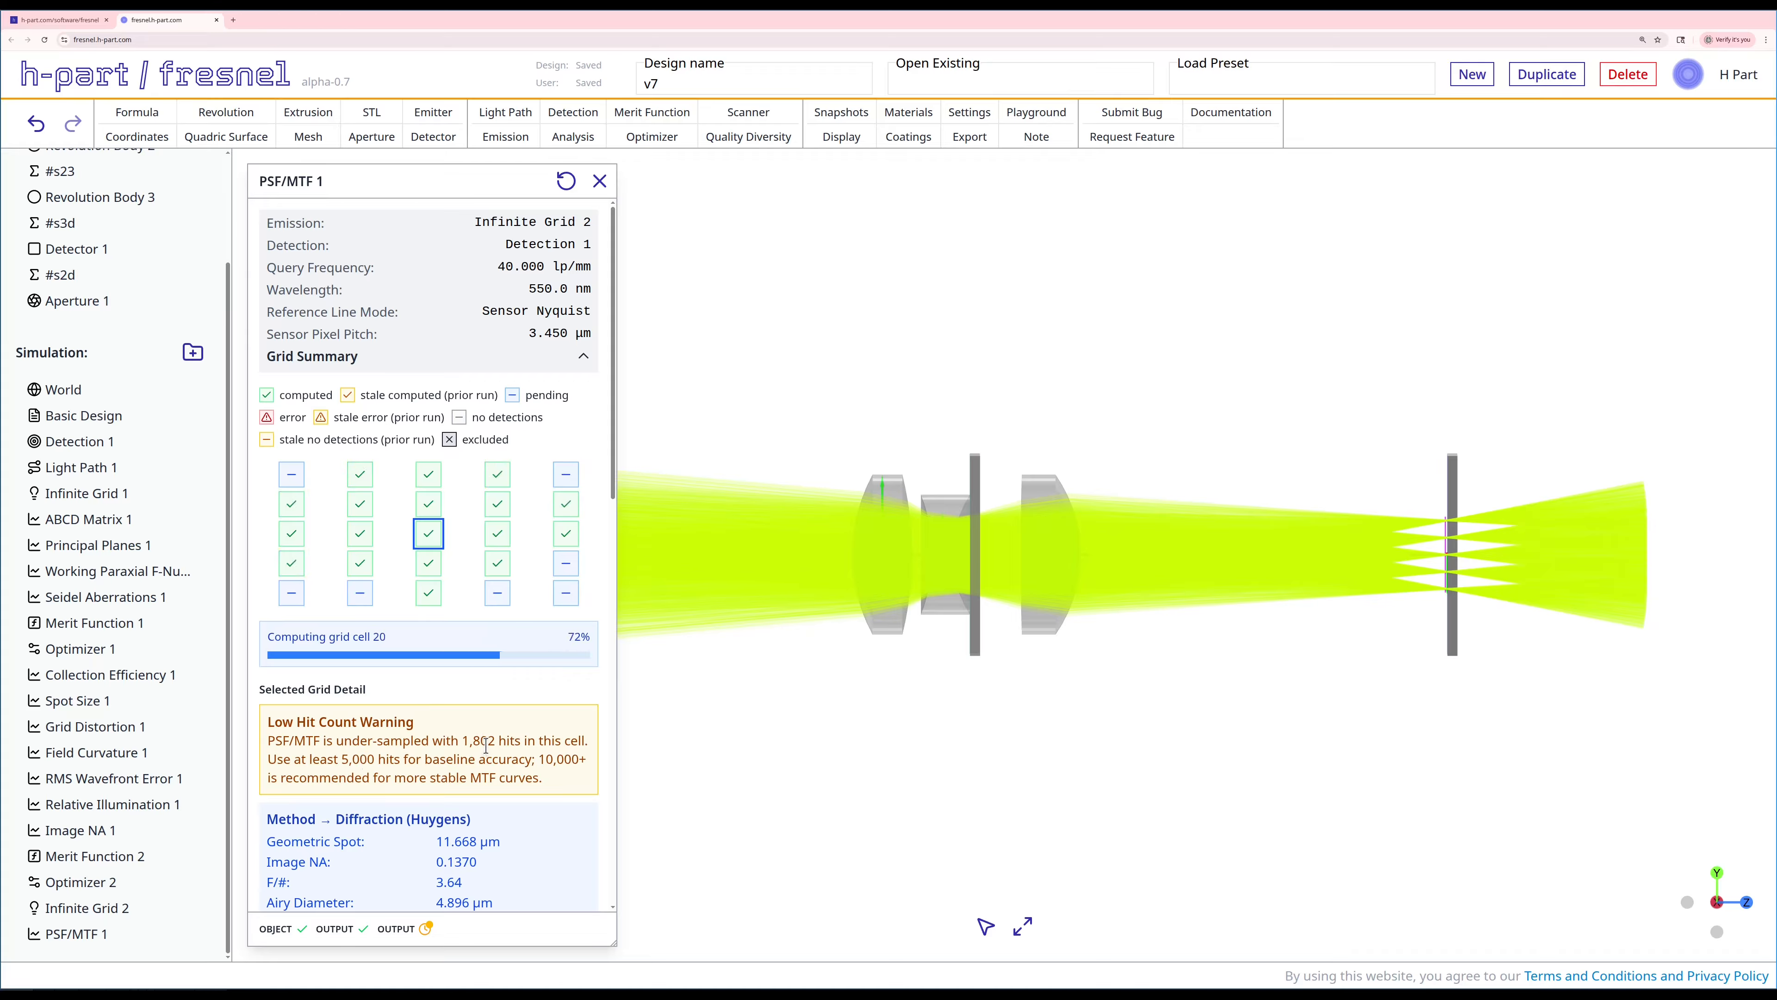
pyautogui.scroll(-4, 486, 744)
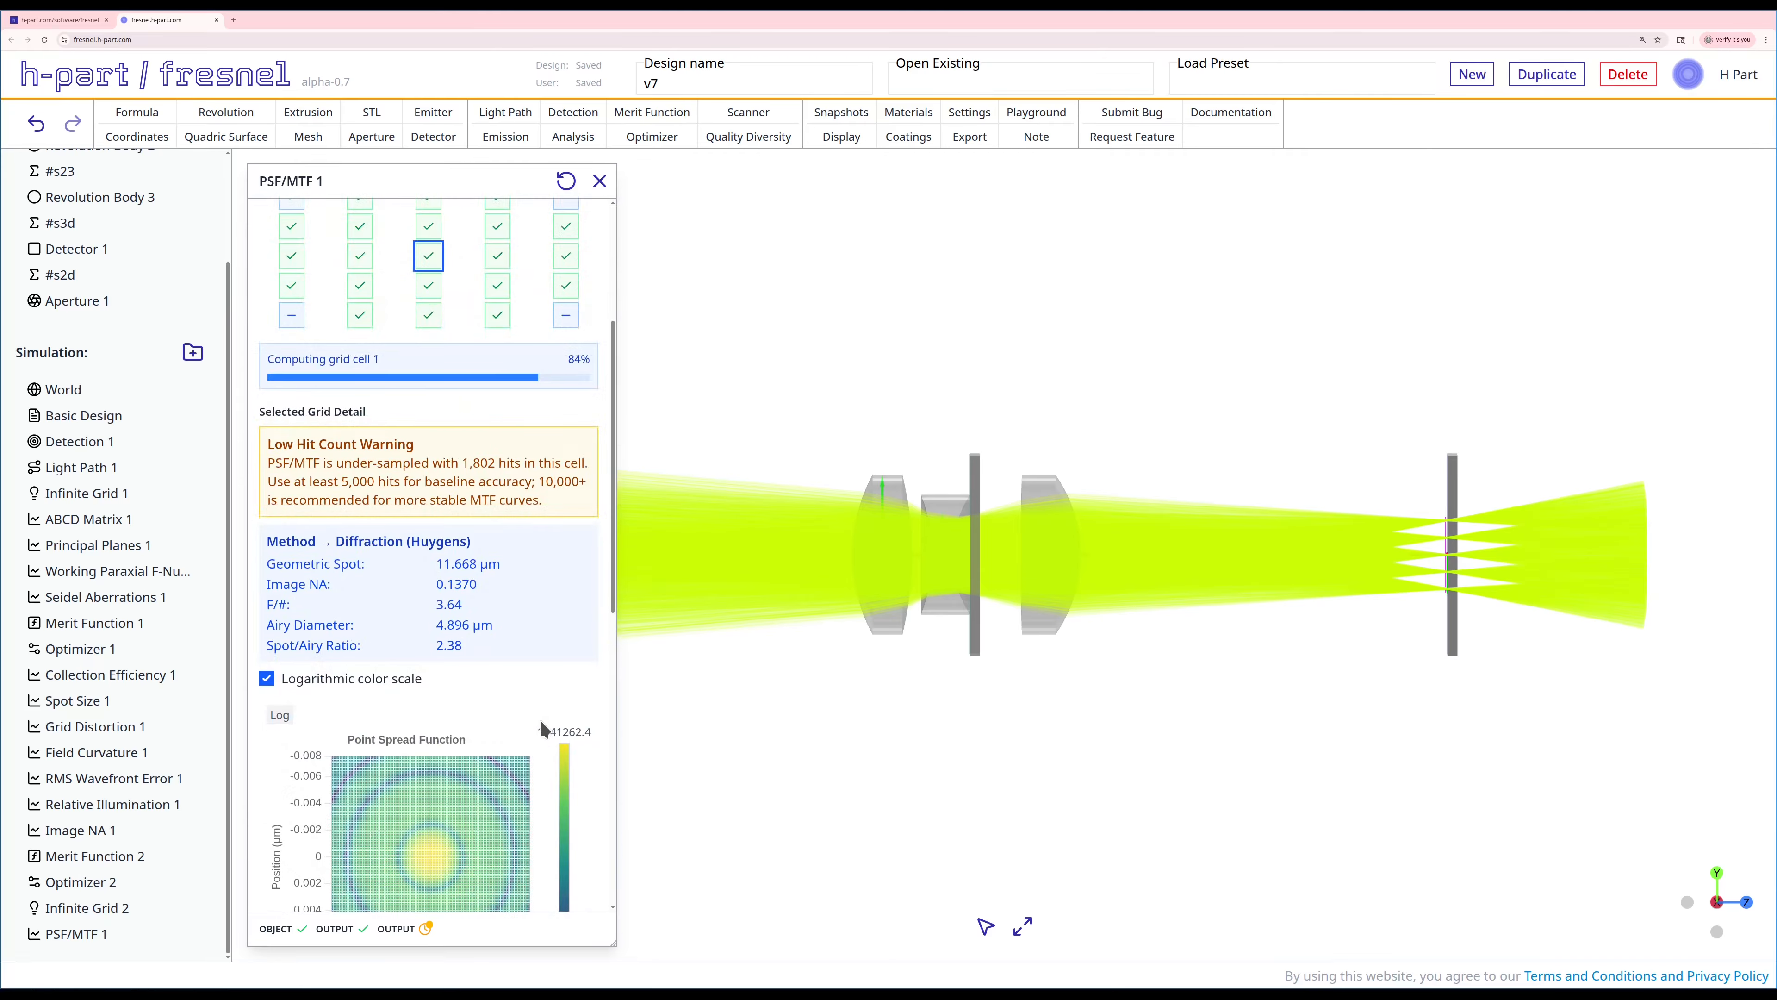
pyautogui.scroll(-4, 543, 720)
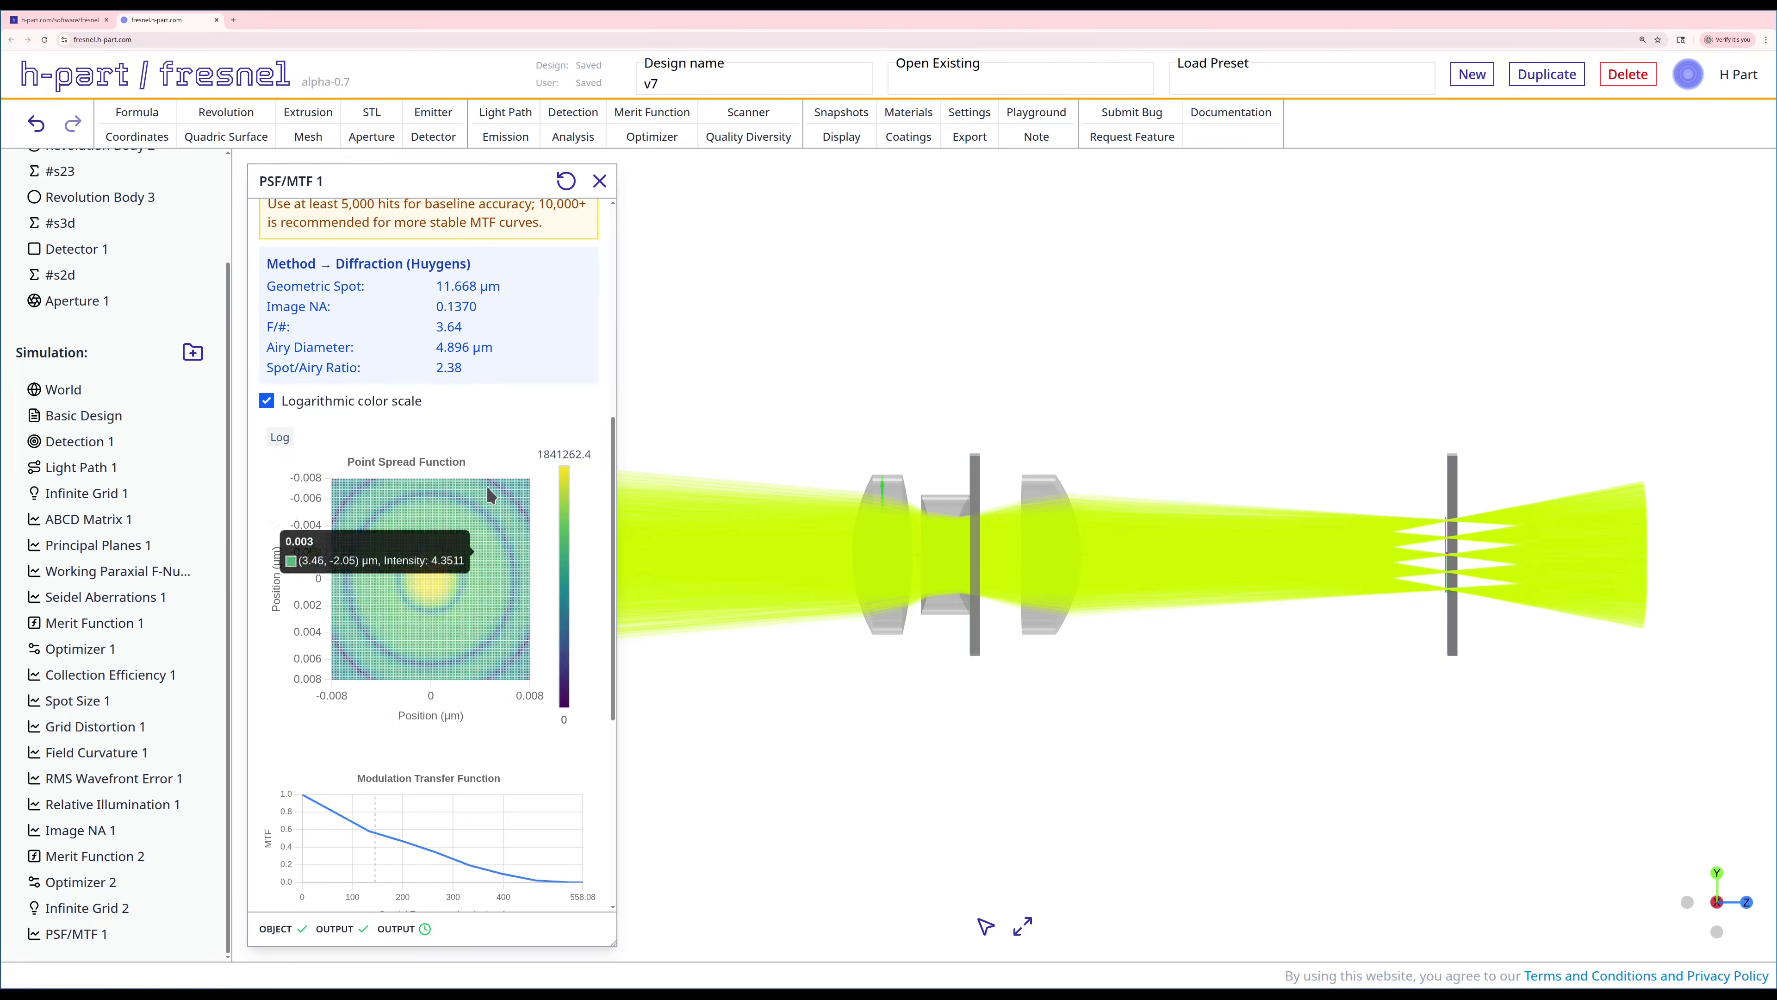
pyautogui.scroll(3, 487, 485)
pyautogui.scroll(-4, 553, 581)
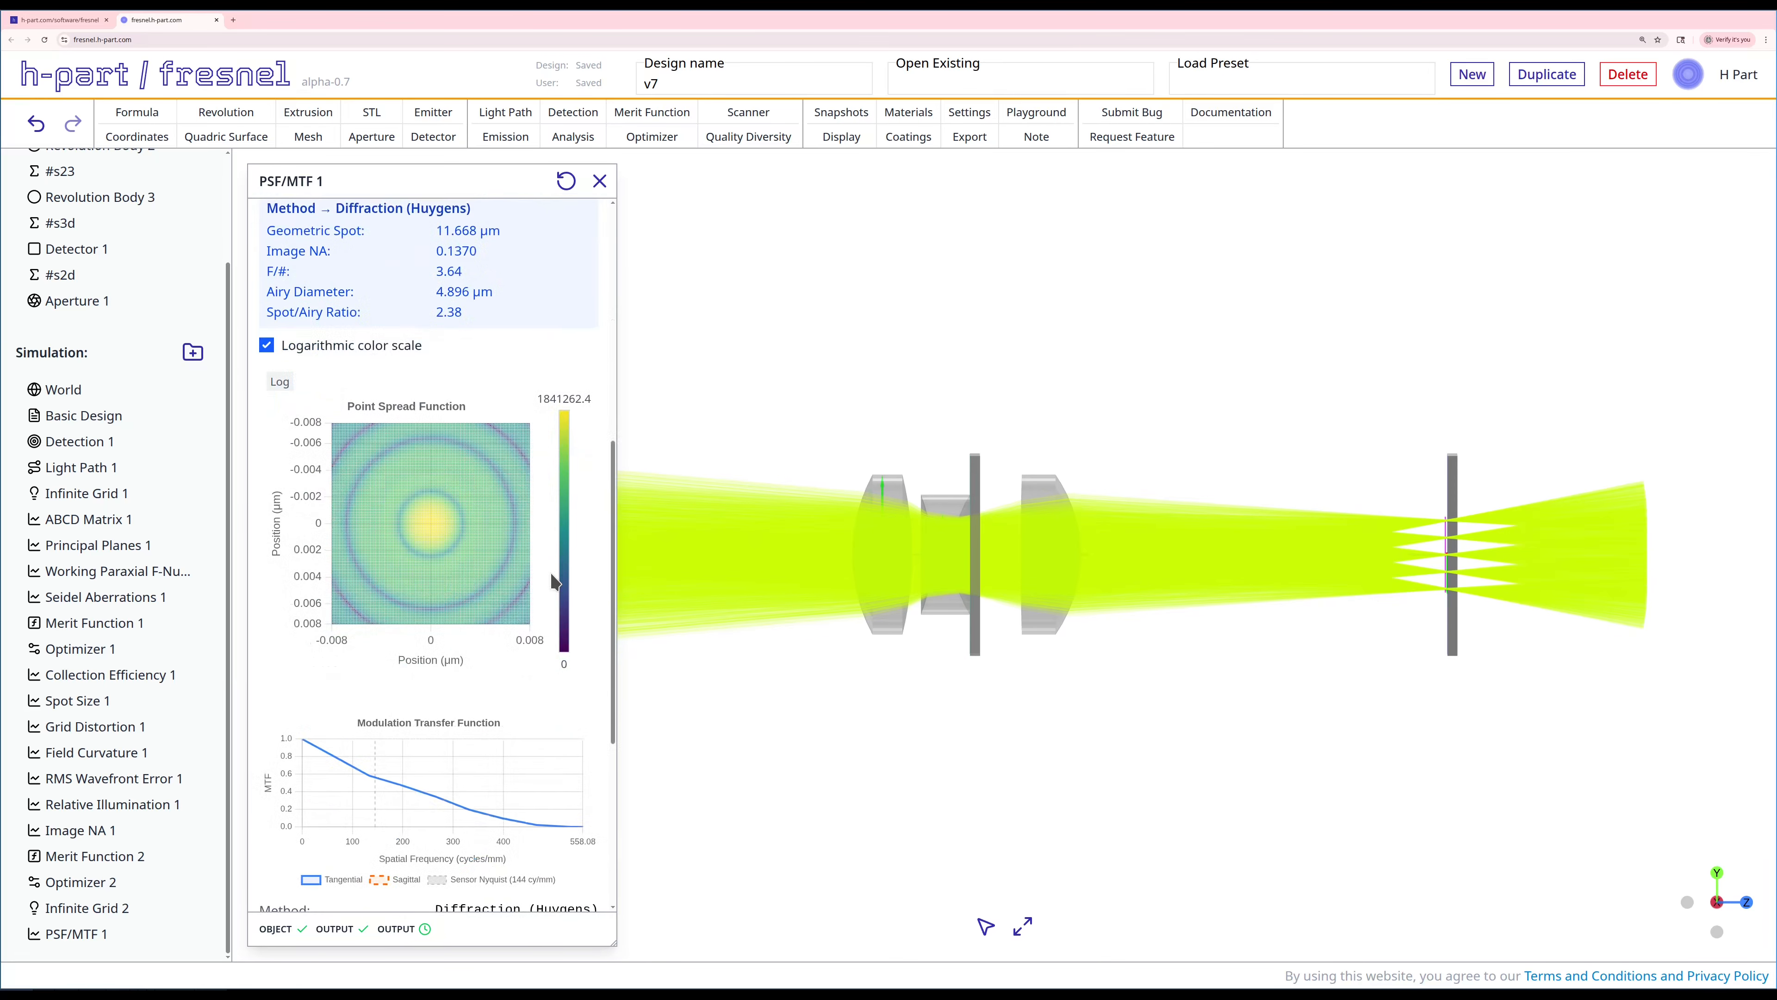
# Examine the central grid cell's MTF curve together with the computation details listed beneath it.
pyautogui.scroll(-2, 553, 581)
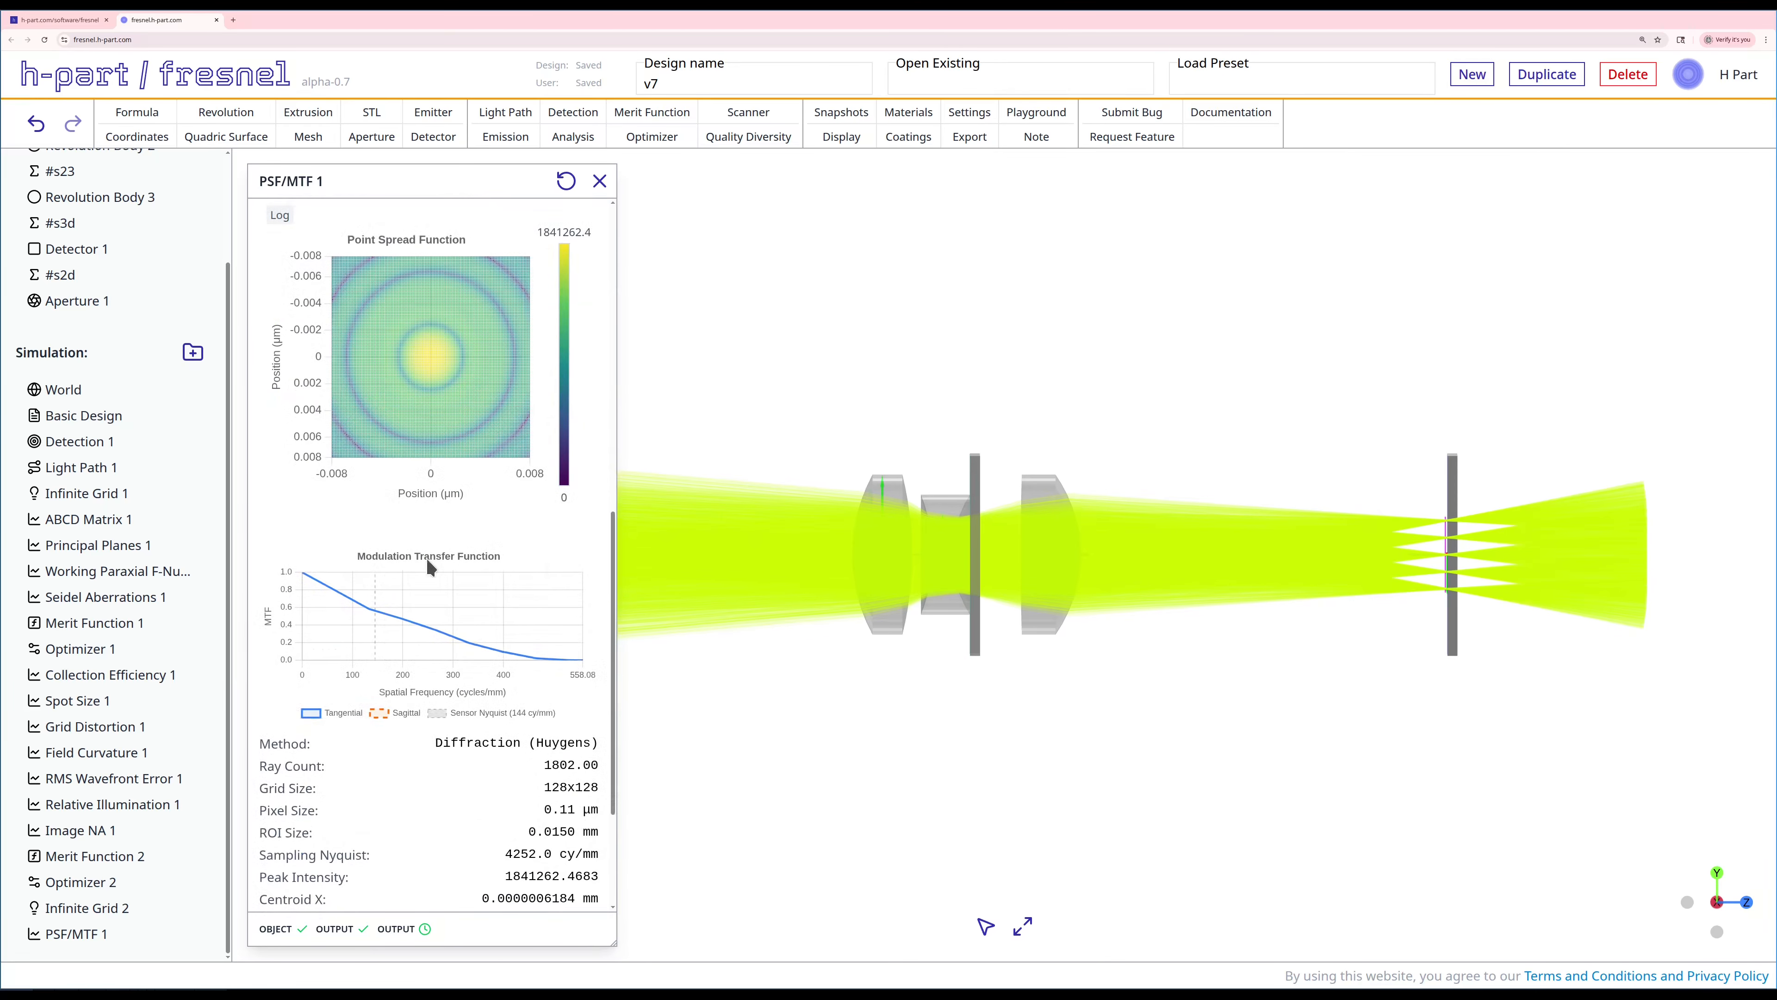
pyautogui.scroll(-1, 443, 554)
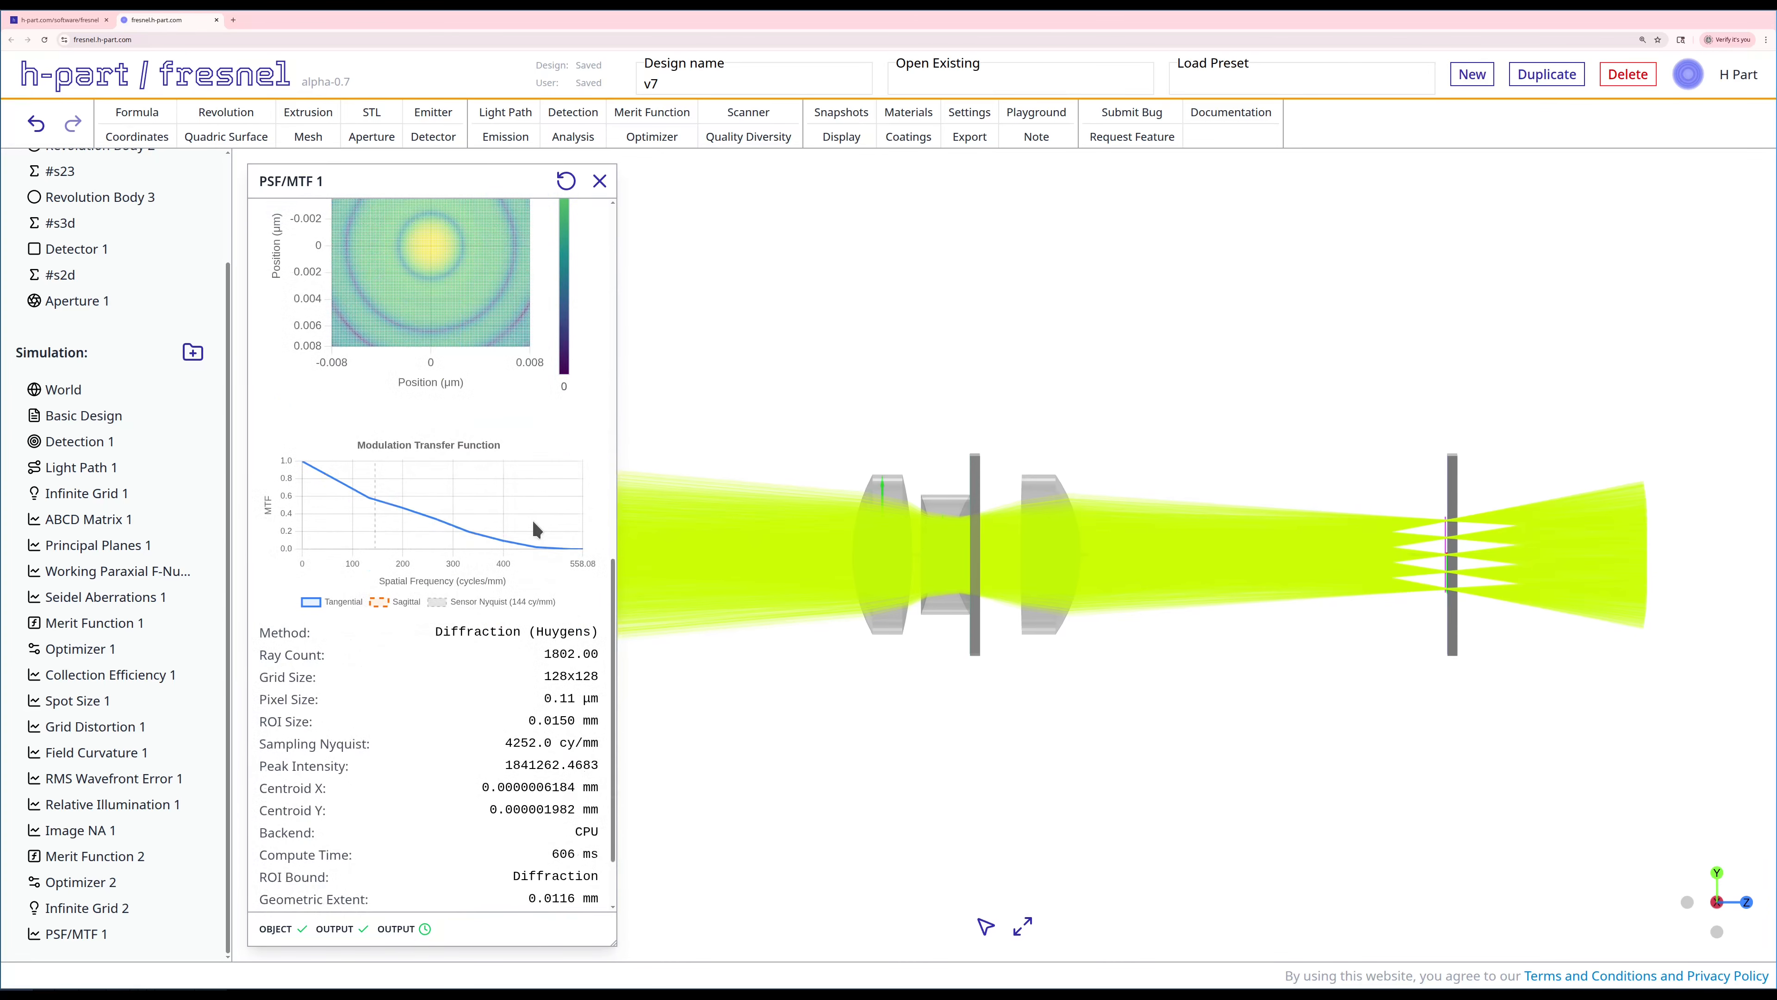
pyautogui.moveTo(376, 554)
pyautogui.moveTo(336, 495)
# Select the grid cell in the third column, fourth row, and examine its point spread function and MTF curve.
pyautogui.scroll(10, 500, 447)
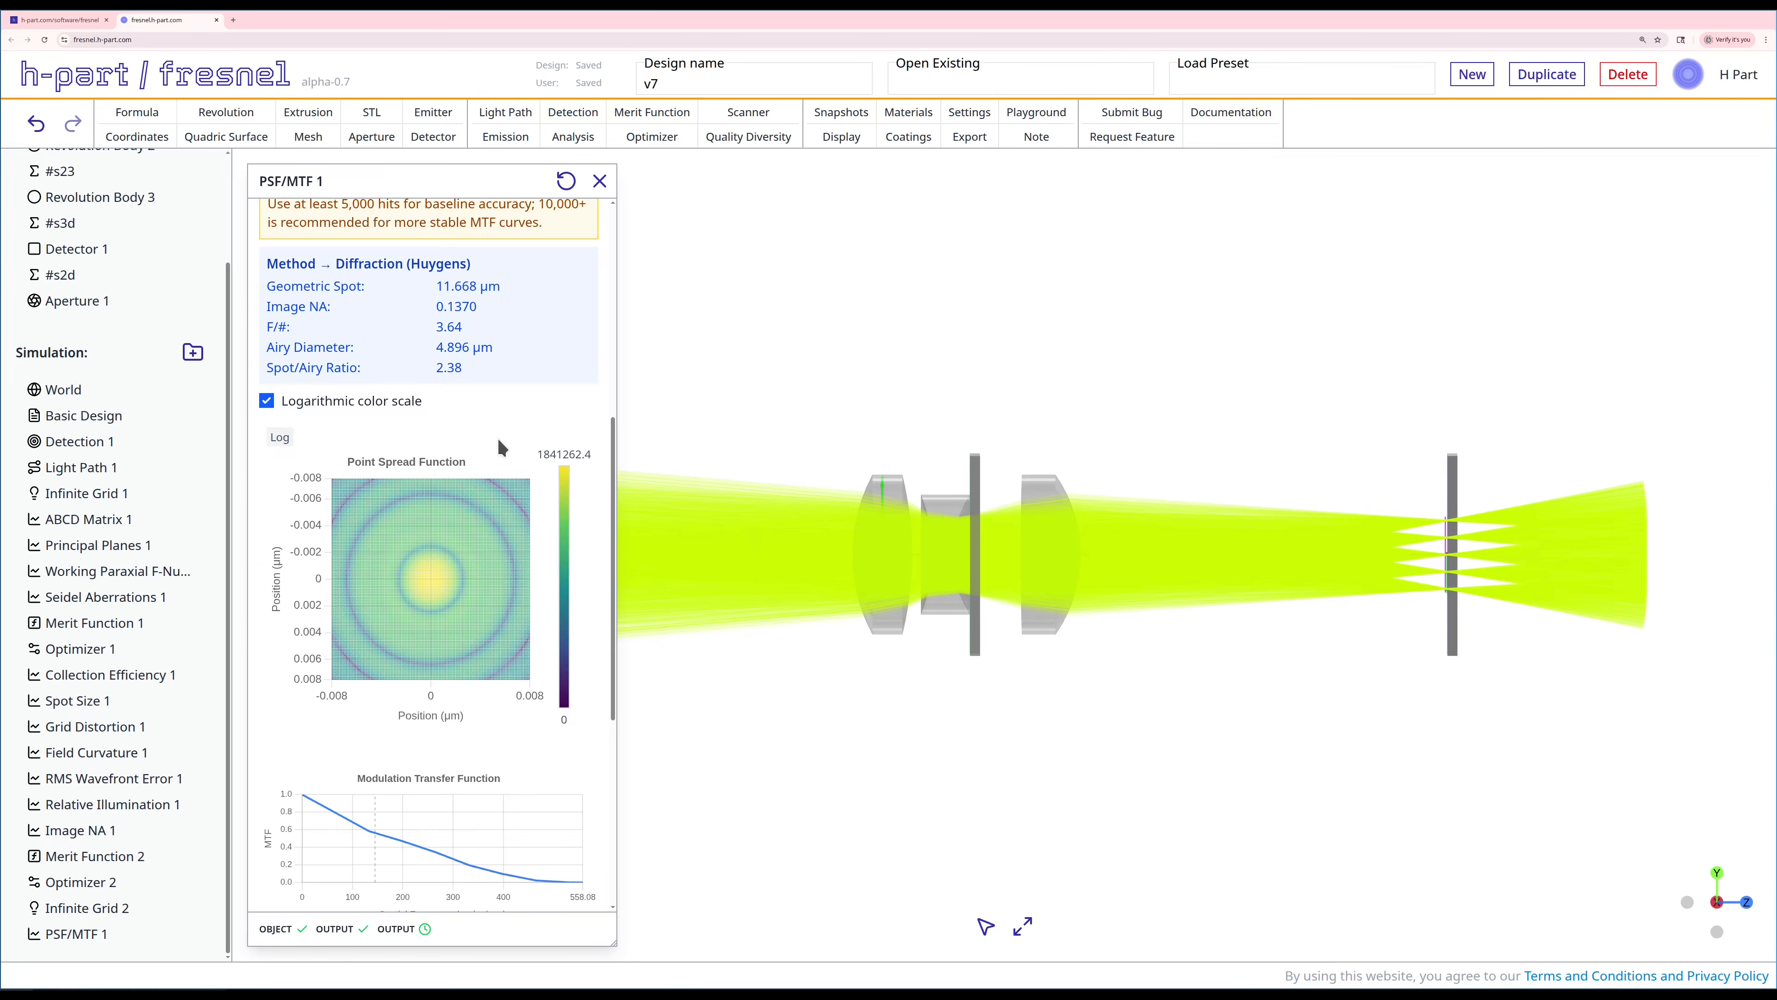
pyautogui.click(429, 347)
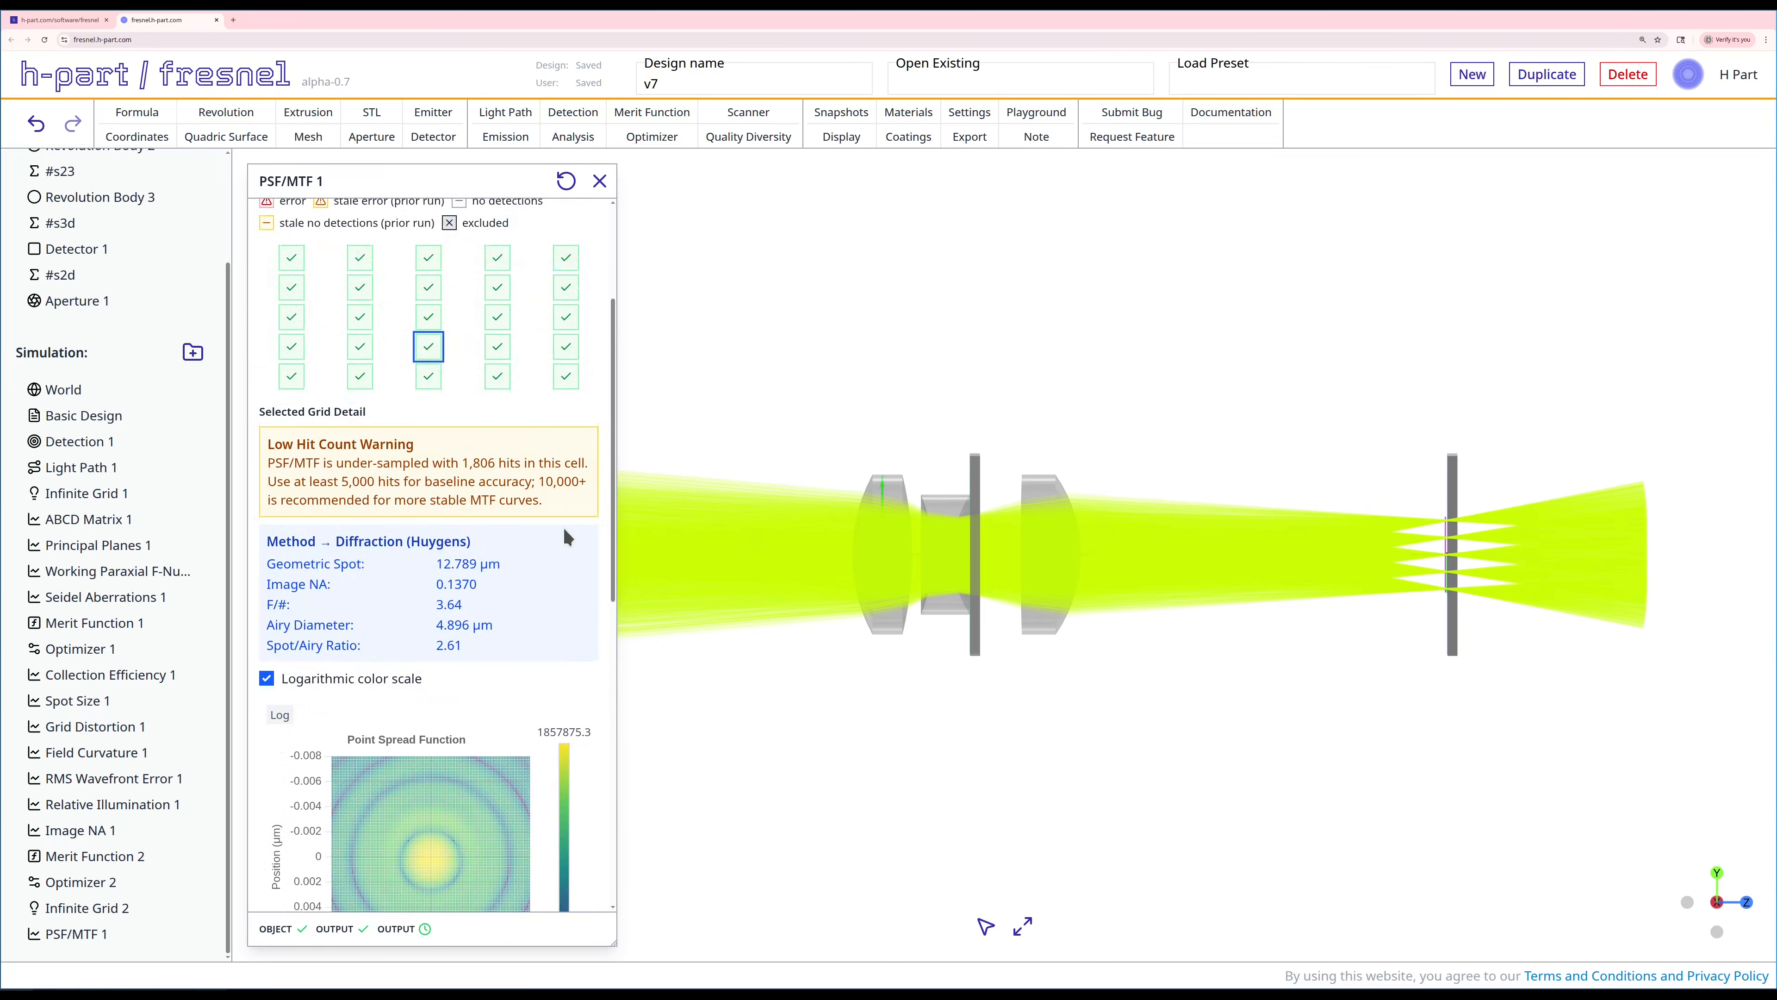
pyautogui.scroll(-4, 562, 526)
pyautogui.scroll(4, 543, 516)
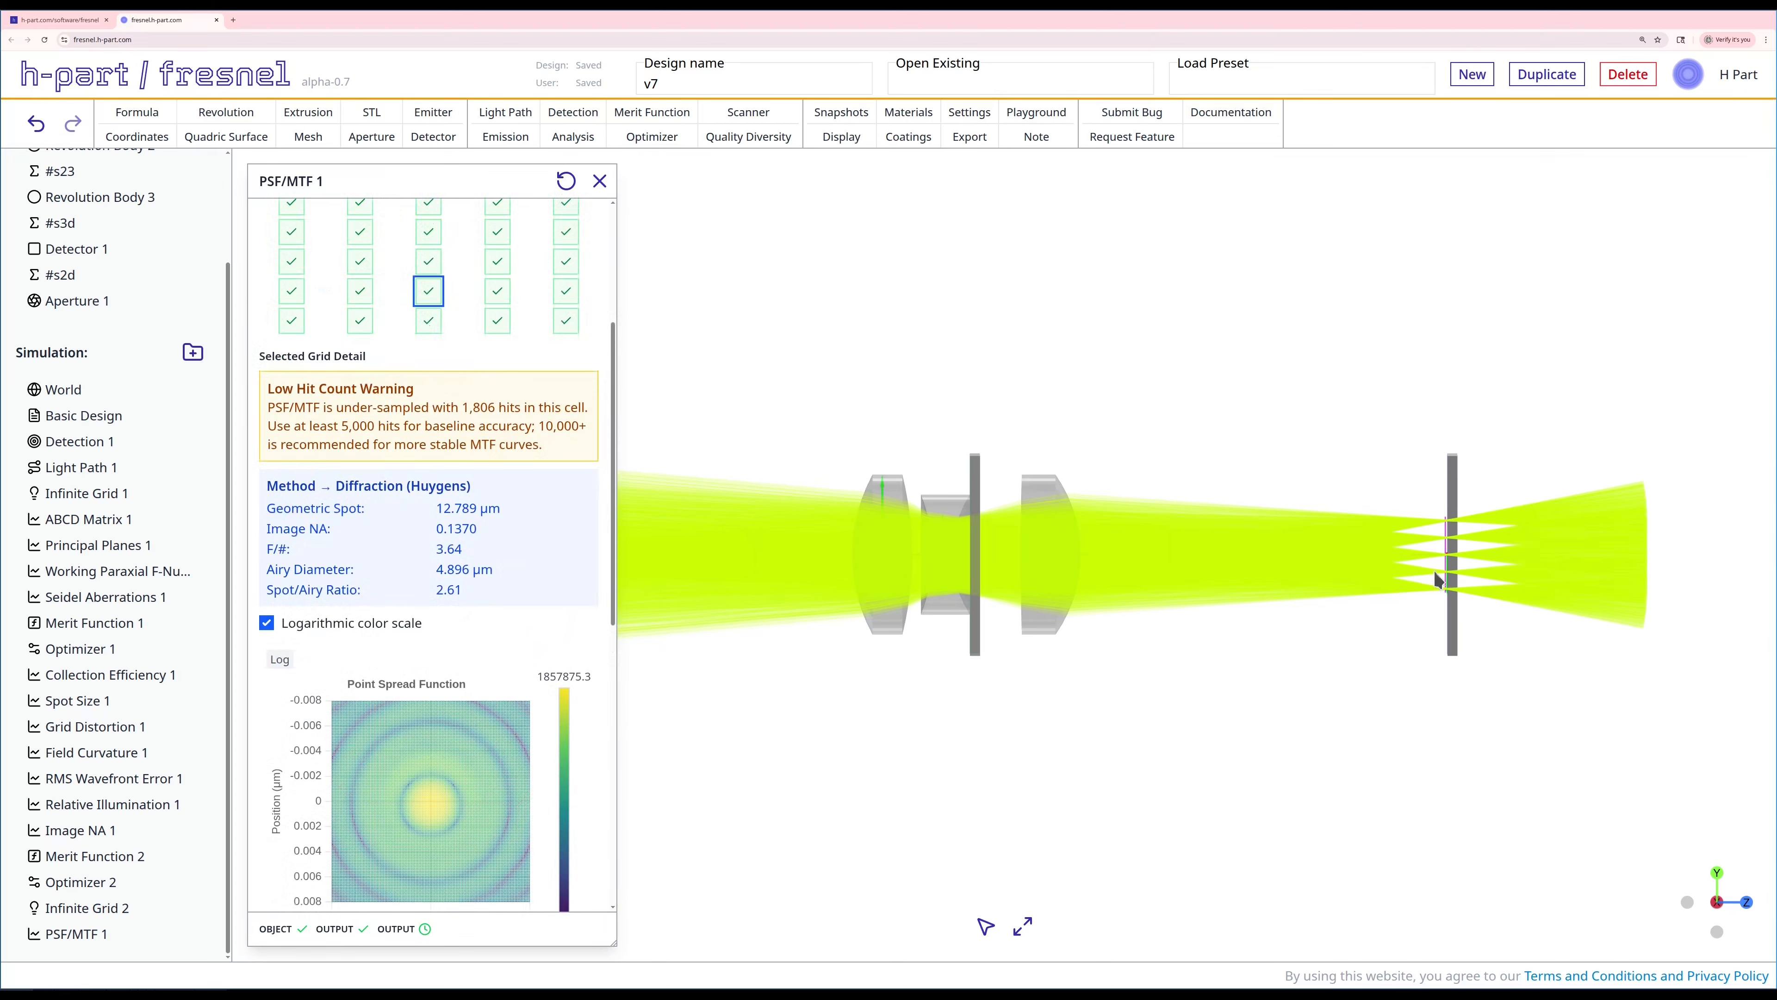
pyautogui.scroll(-3, 491, 619)
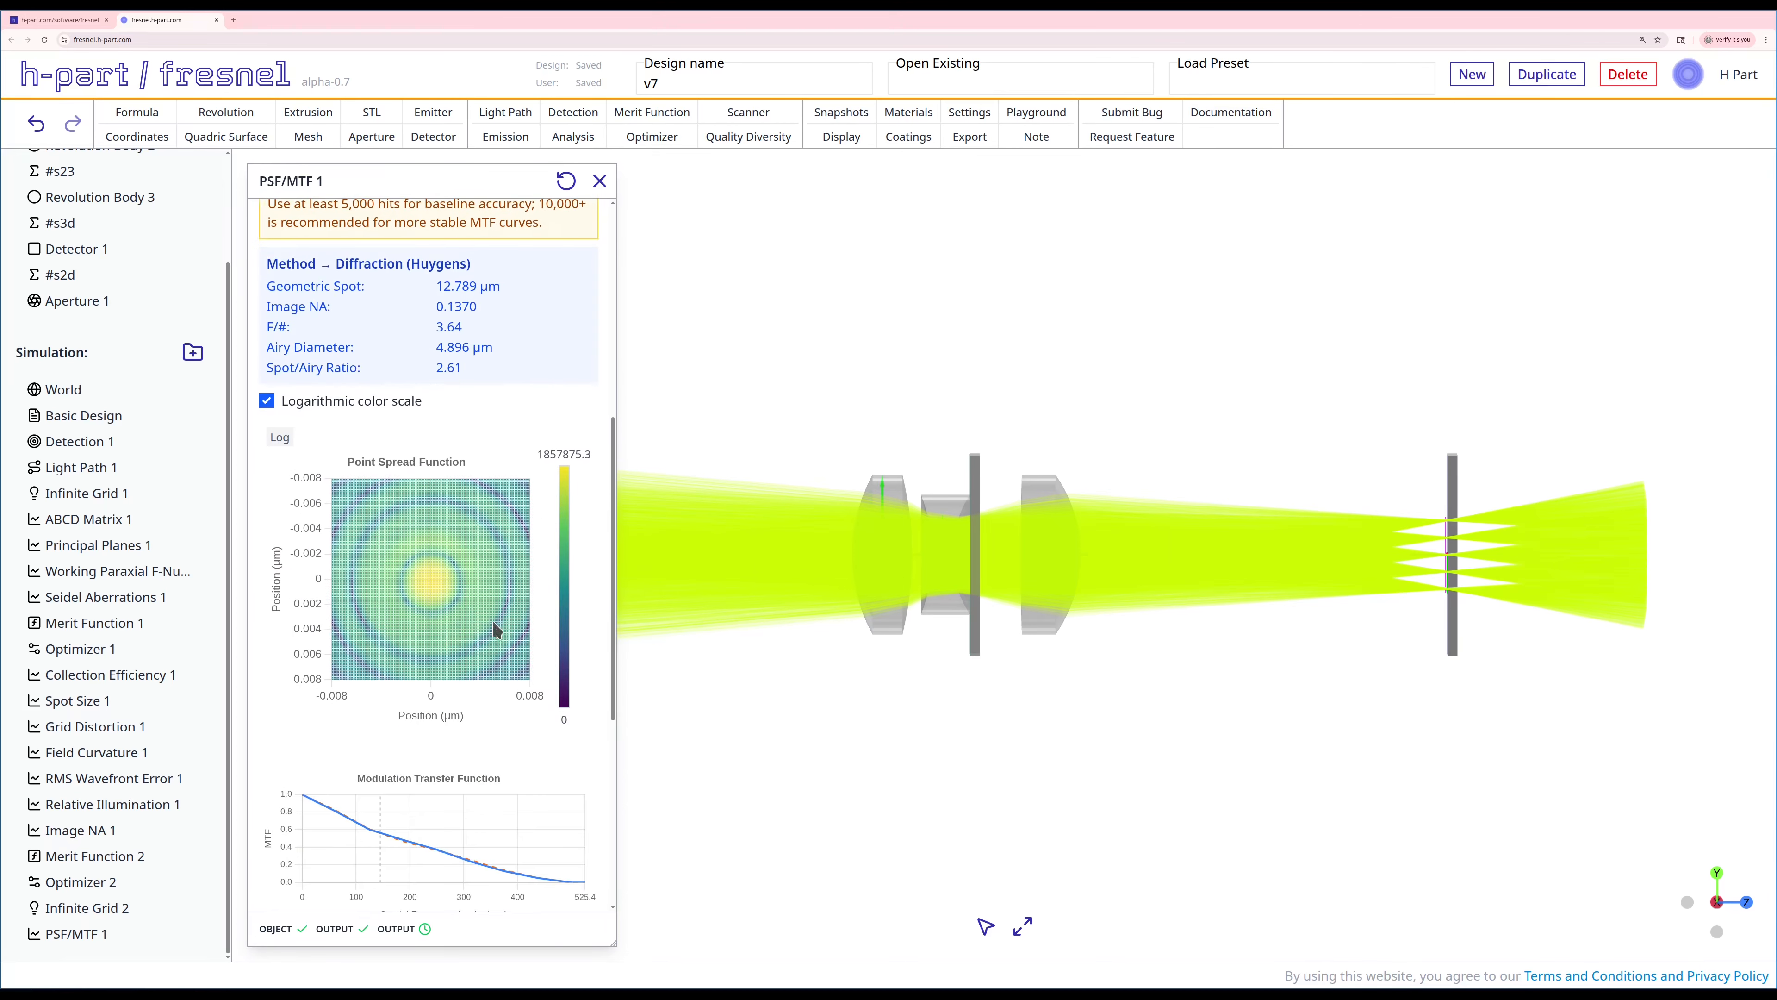
pyautogui.scroll(-3, 556, 725)
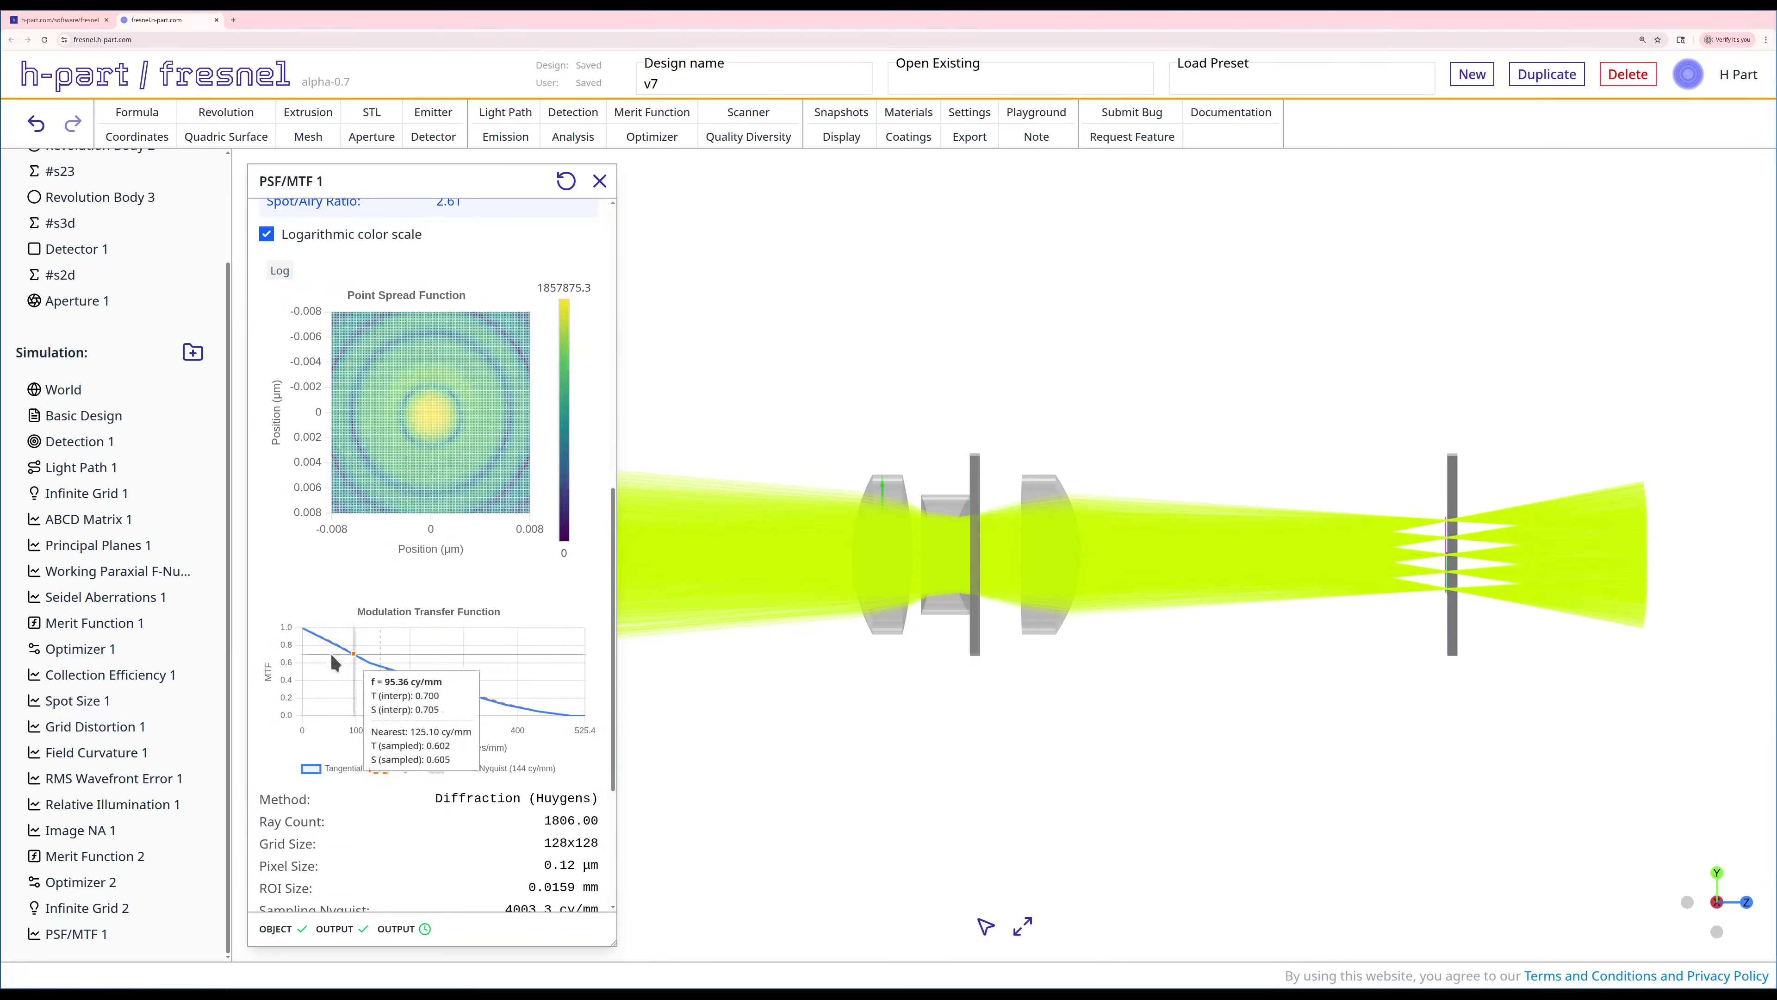
# Select the middle cell of the grid's bottom row and examine its point spread function and tangential and sagittal MTF curves.
pyautogui.scroll(1, 586, 514)
pyautogui.scroll(10, 586, 515)
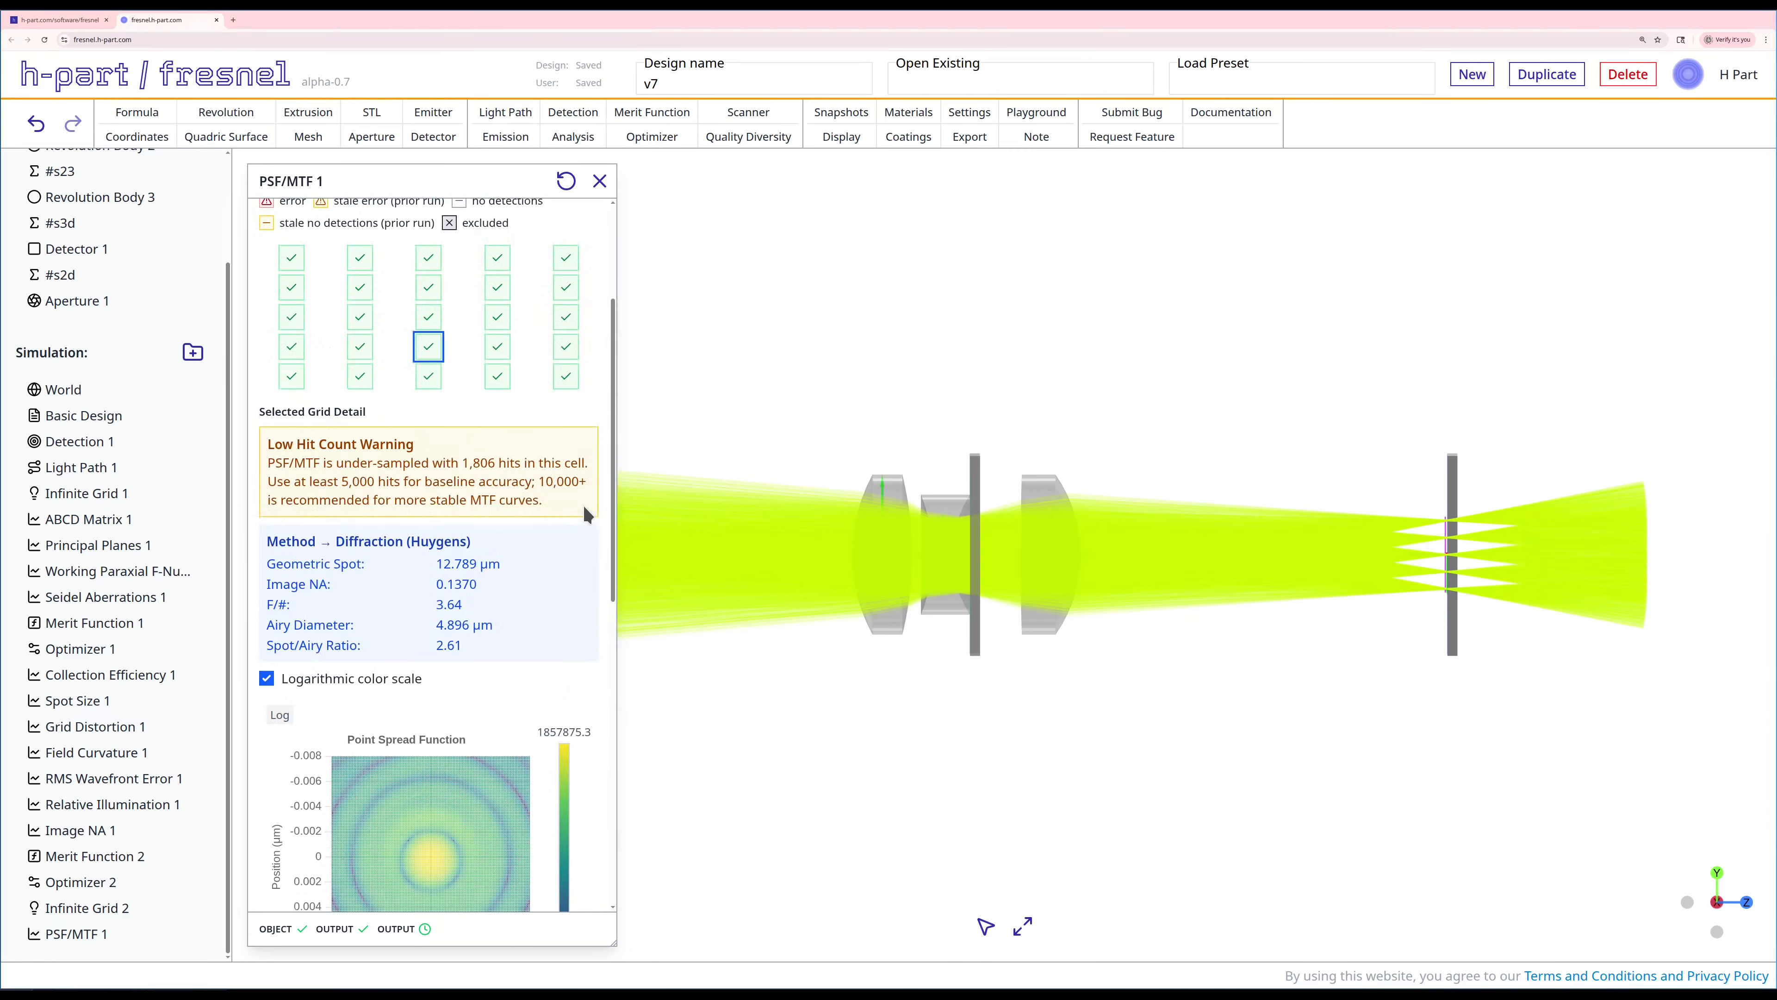
pyautogui.click(427, 486)
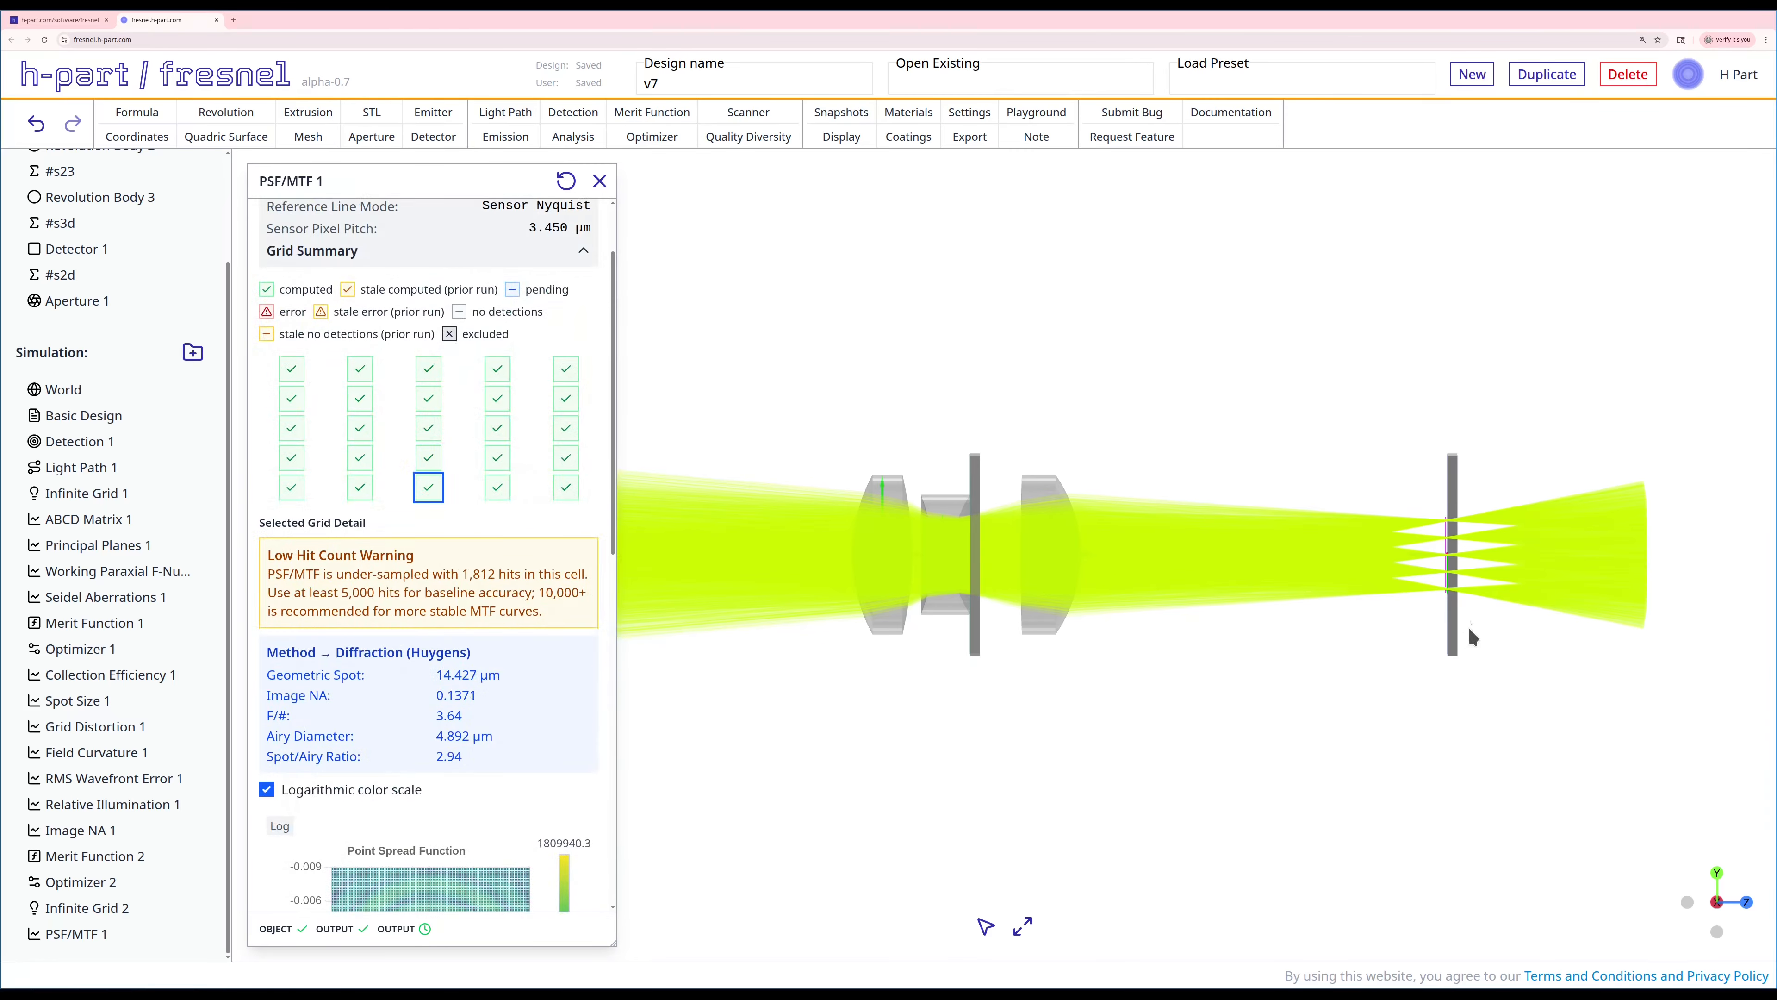
pyautogui.scroll(-5, 587, 643)
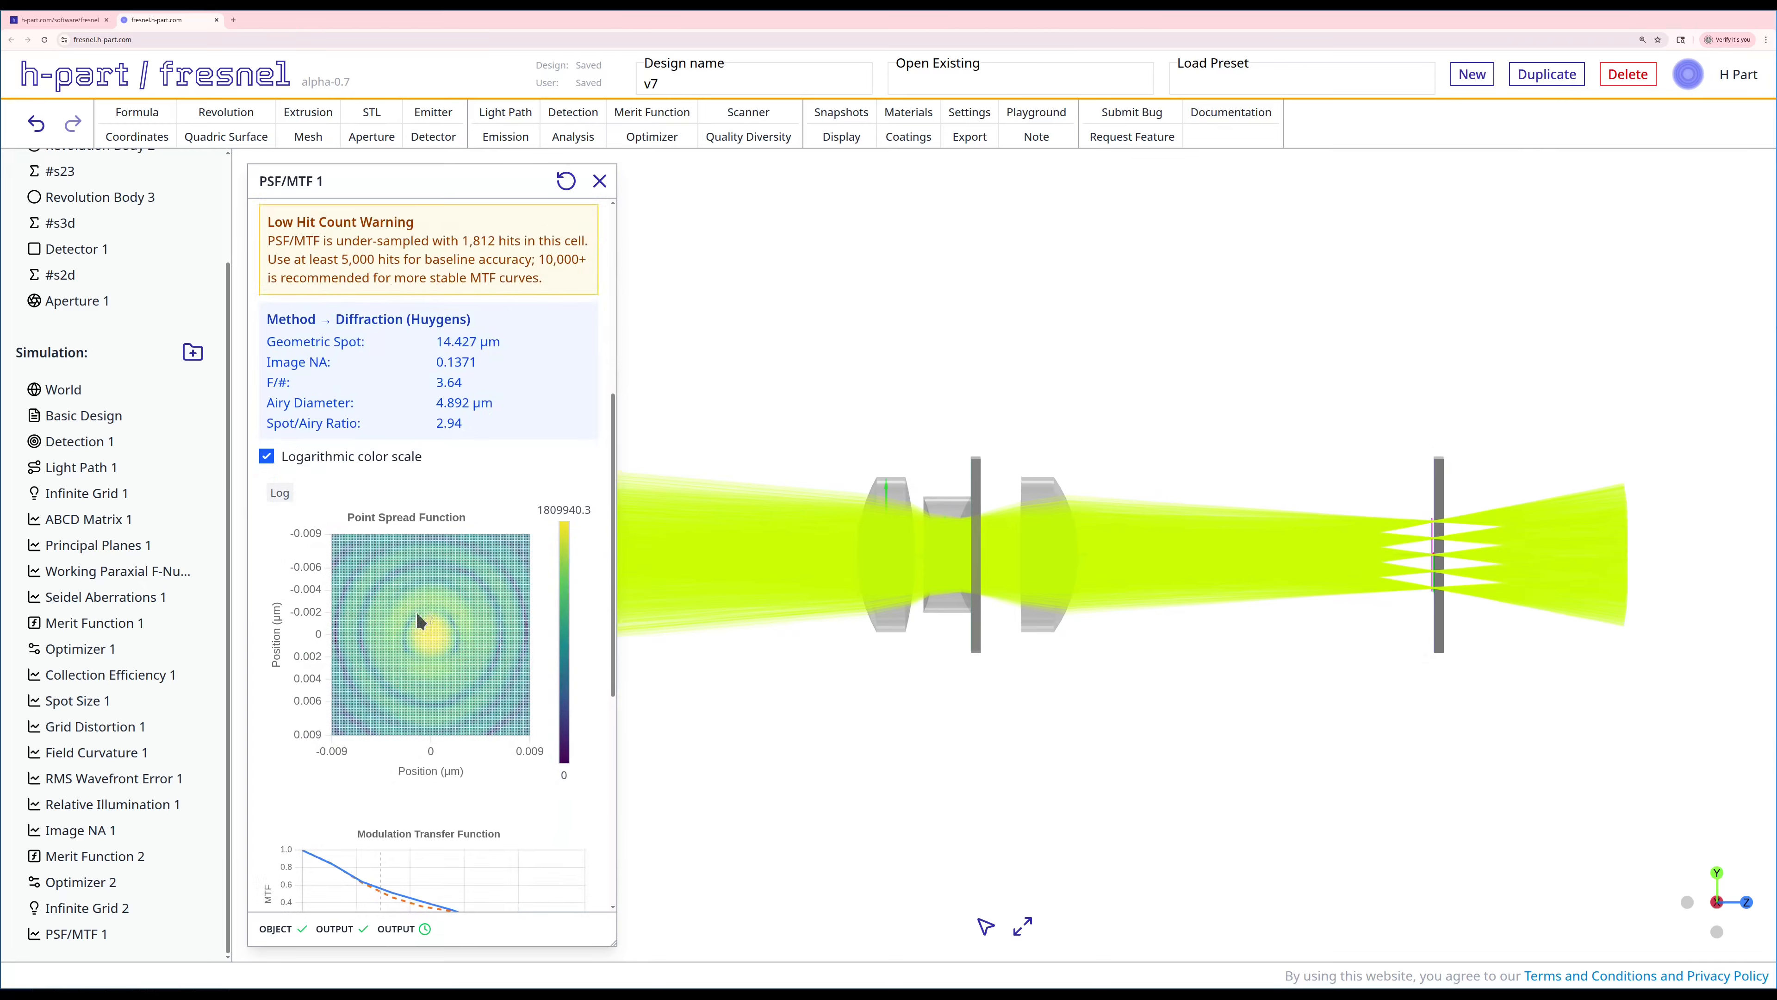
pyautogui.scroll(-2, 600, 711)
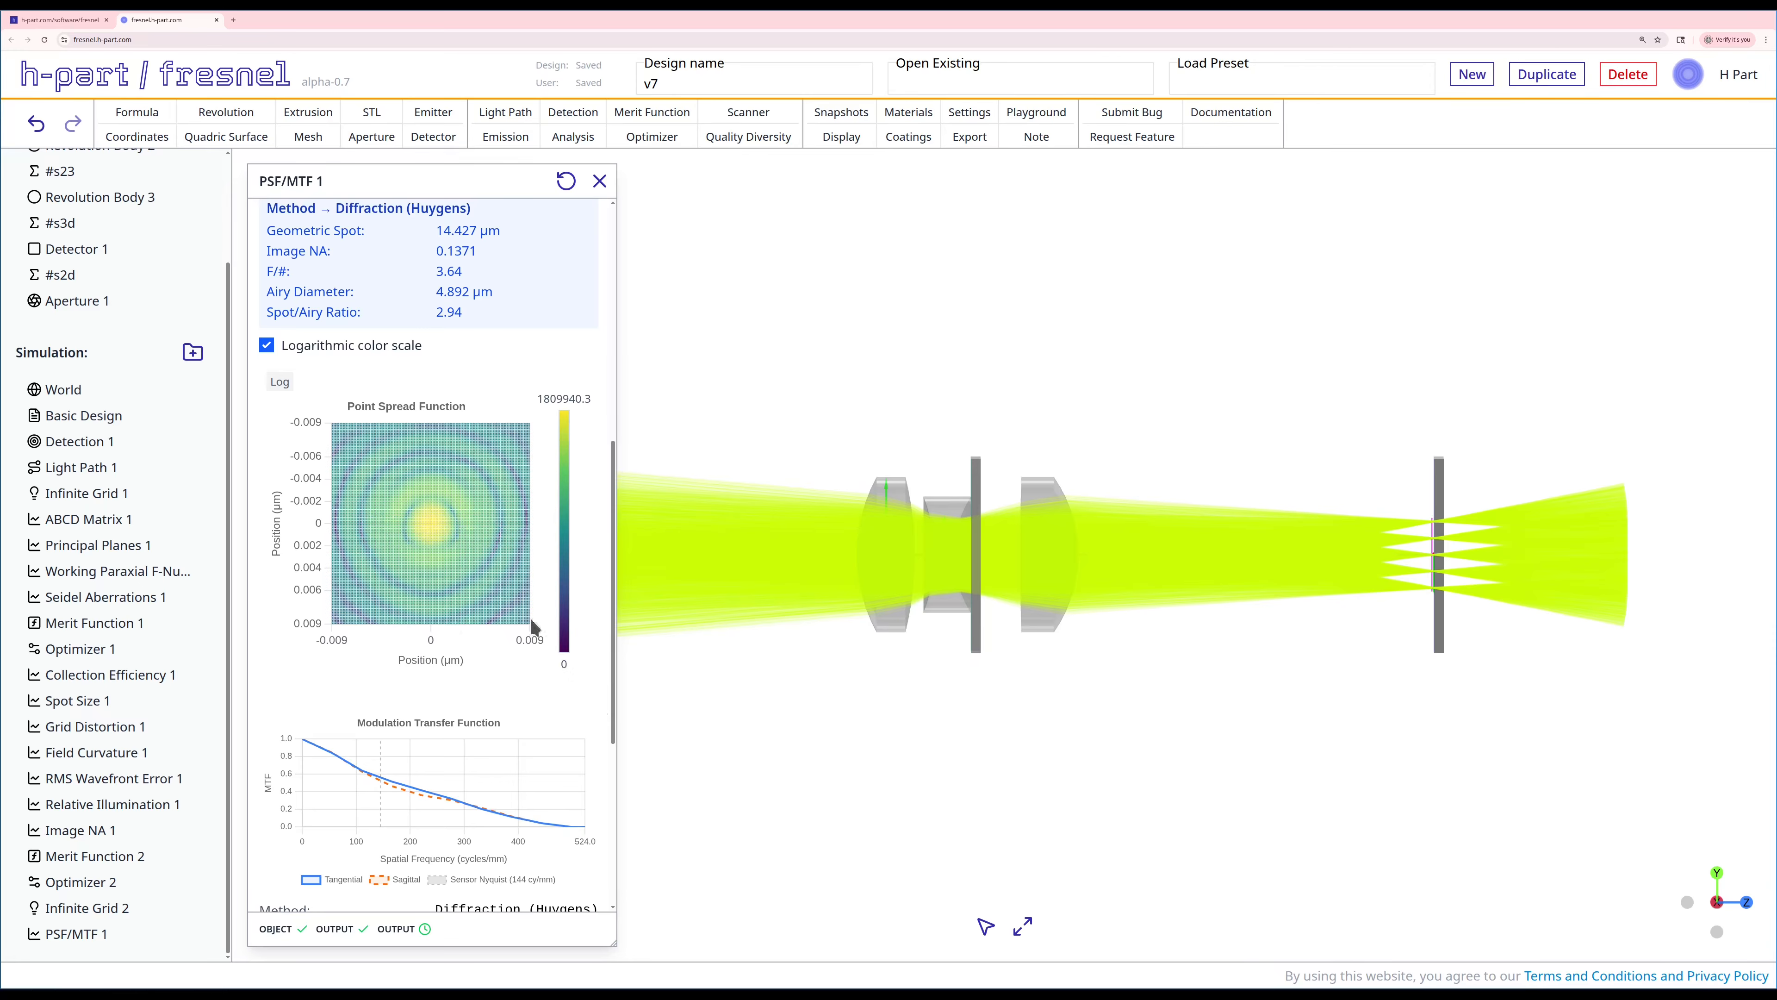
pyautogui.scroll(-2, 582, 672)
# Select the bottom-left corner cell of the grid and examine its point spread function and MTF near the sensor Nyquist line.
pyautogui.scroll(9, 581, 672)
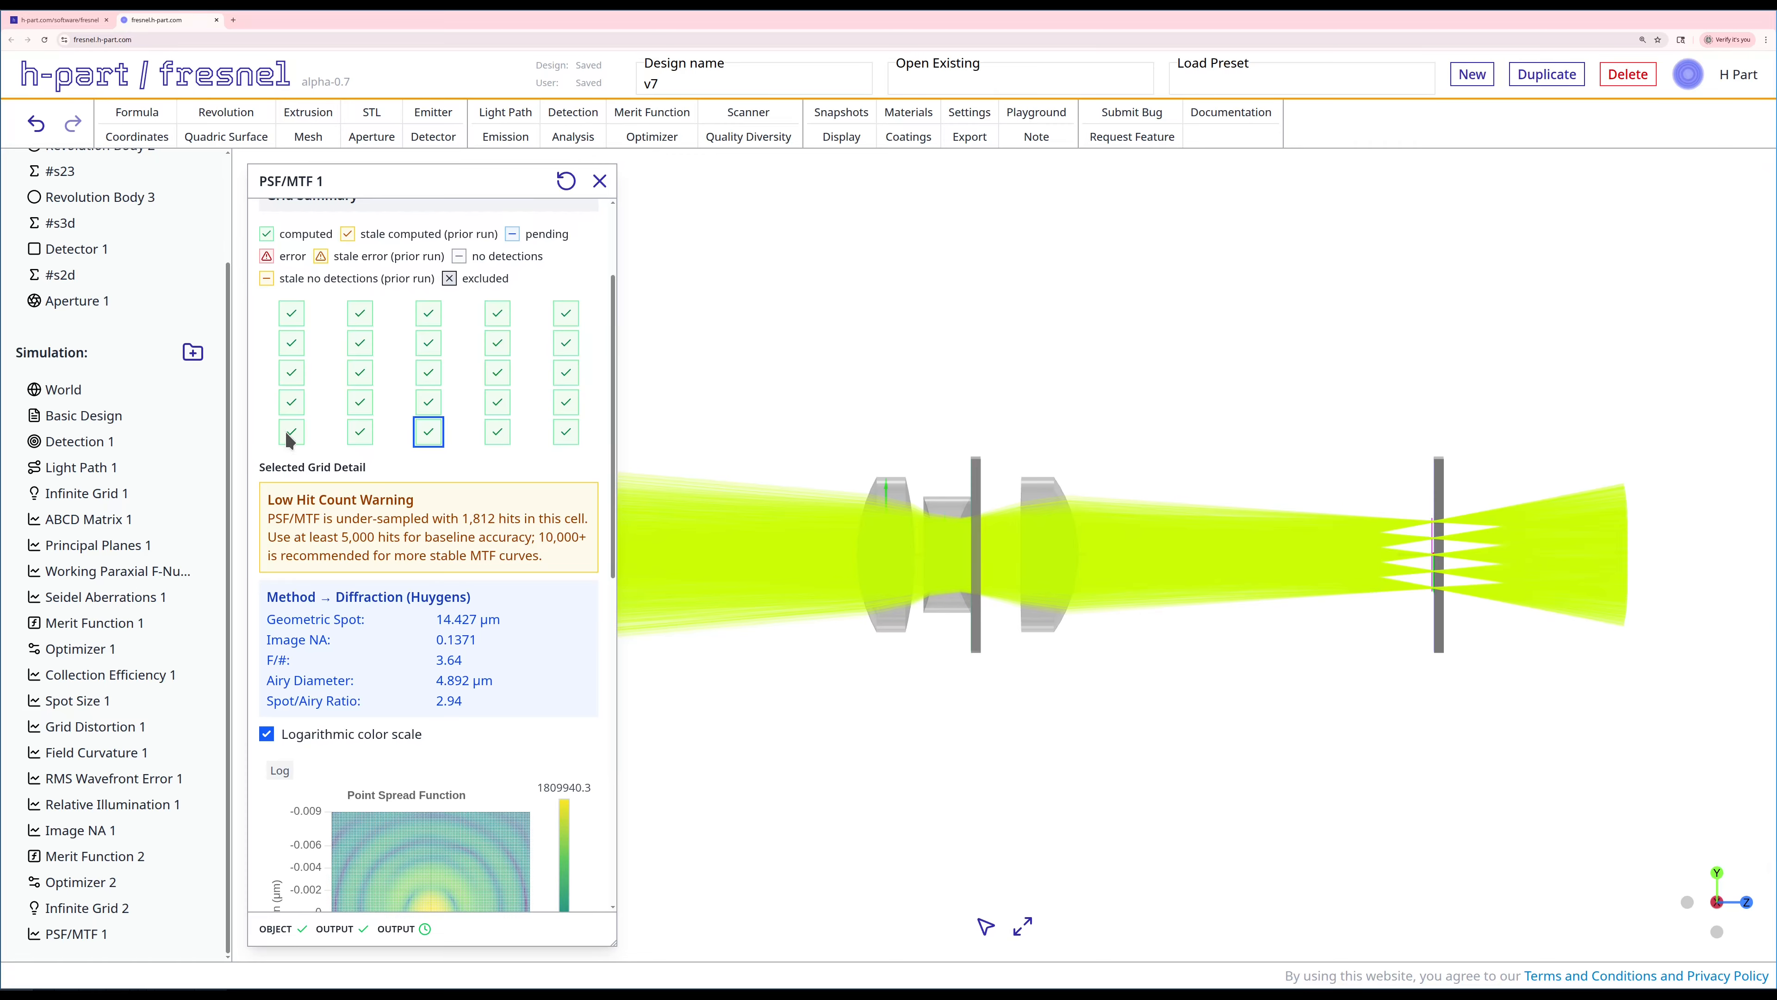
pyautogui.click(290, 431)
pyautogui.scroll(-4, 593, 639)
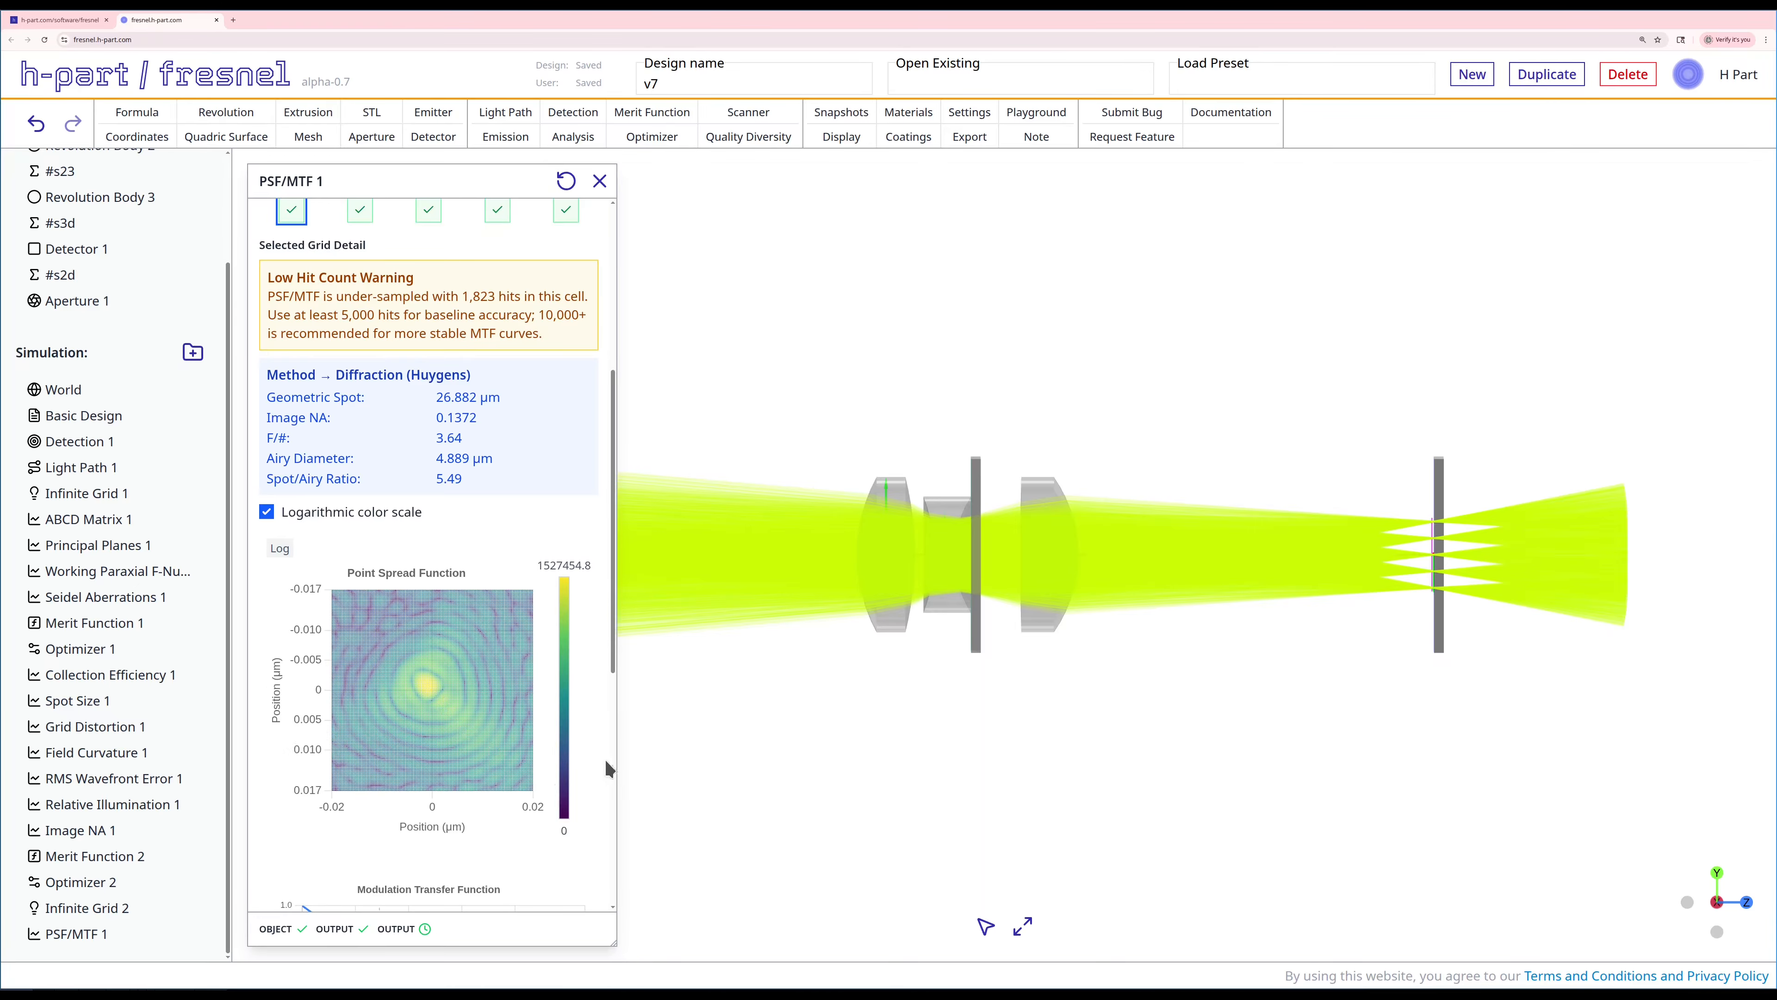
pyautogui.scroll(-3, 594, 750)
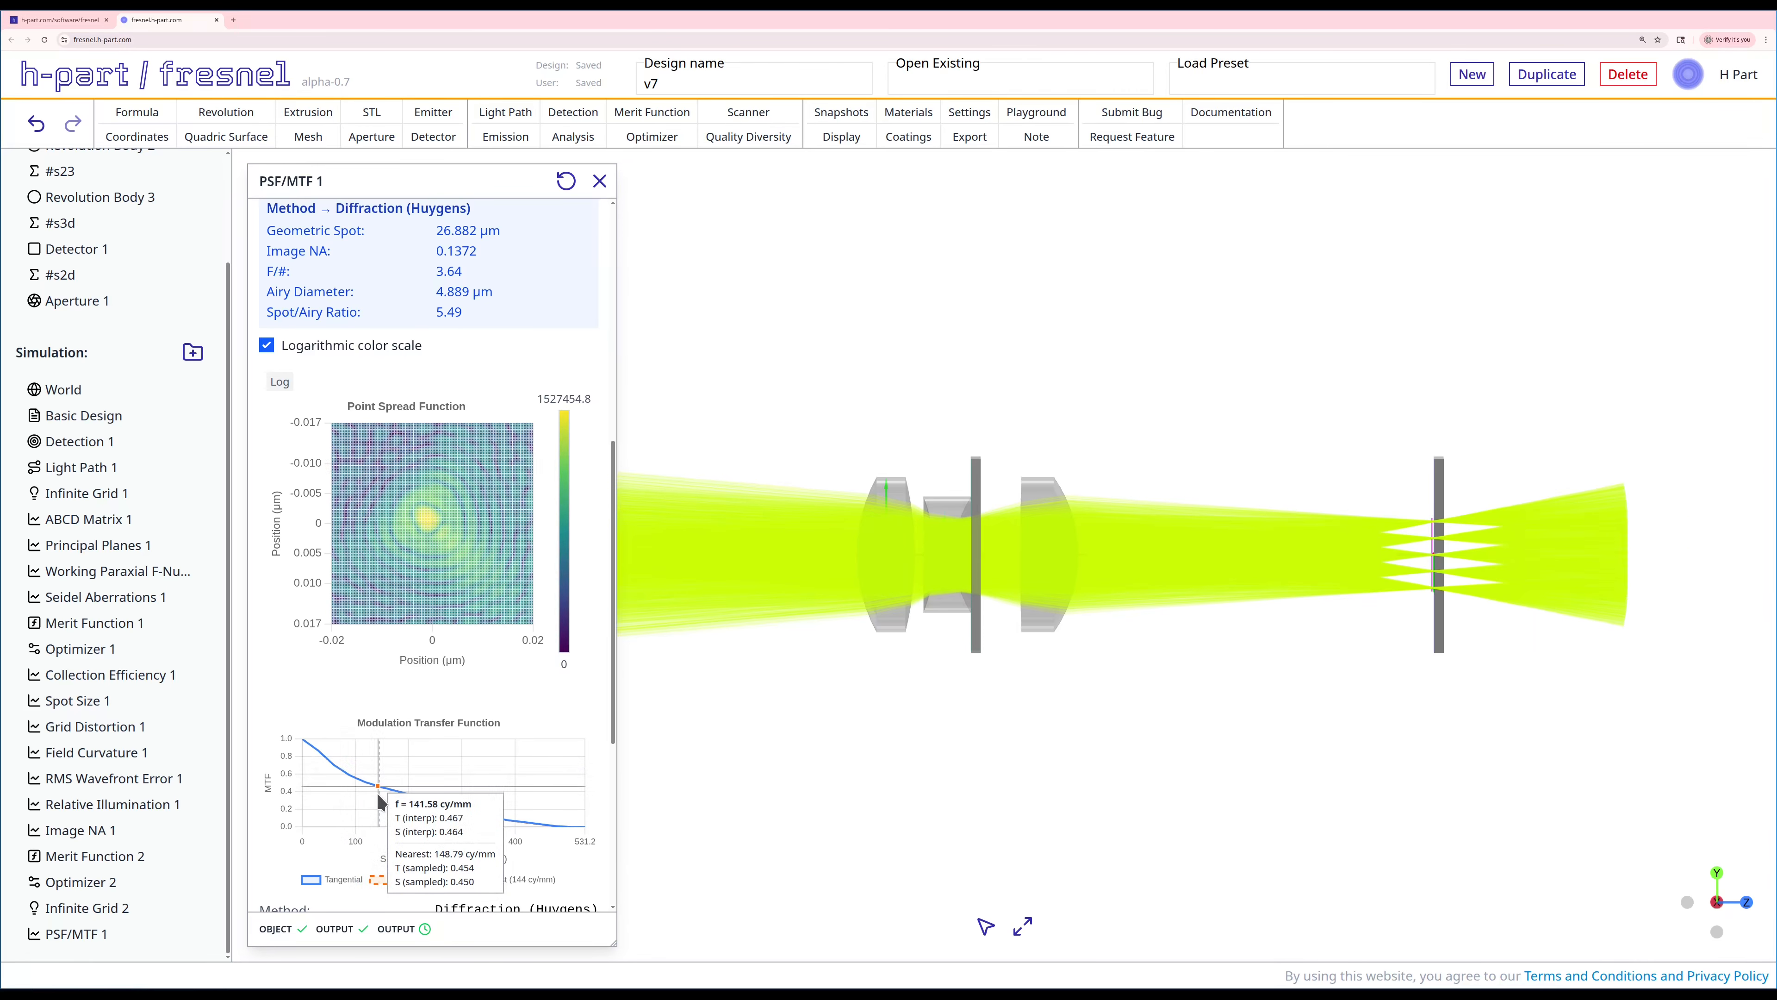
# Compare the PSF and MTF results of the central grid cell with those of the bottom-left corner cell.
pyautogui.scroll(5, 448, 403)
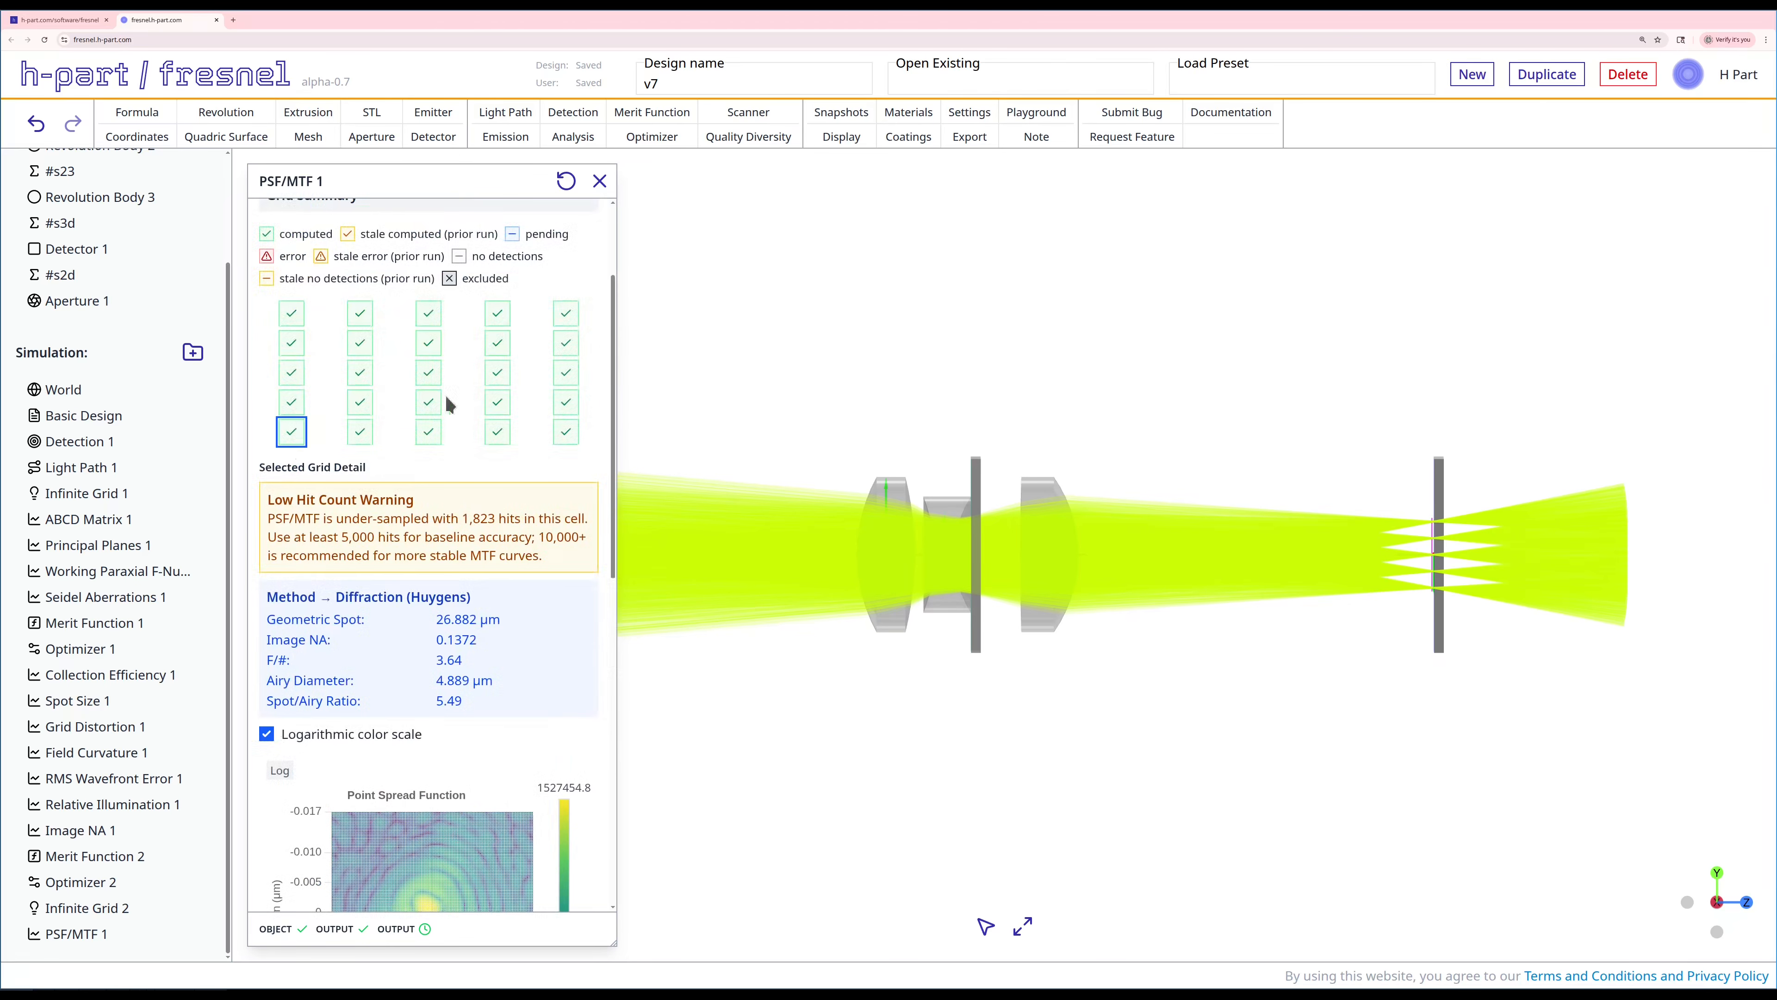
pyautogui.click(429, 373)
pyautogui.scroll(-5, 429, 560)
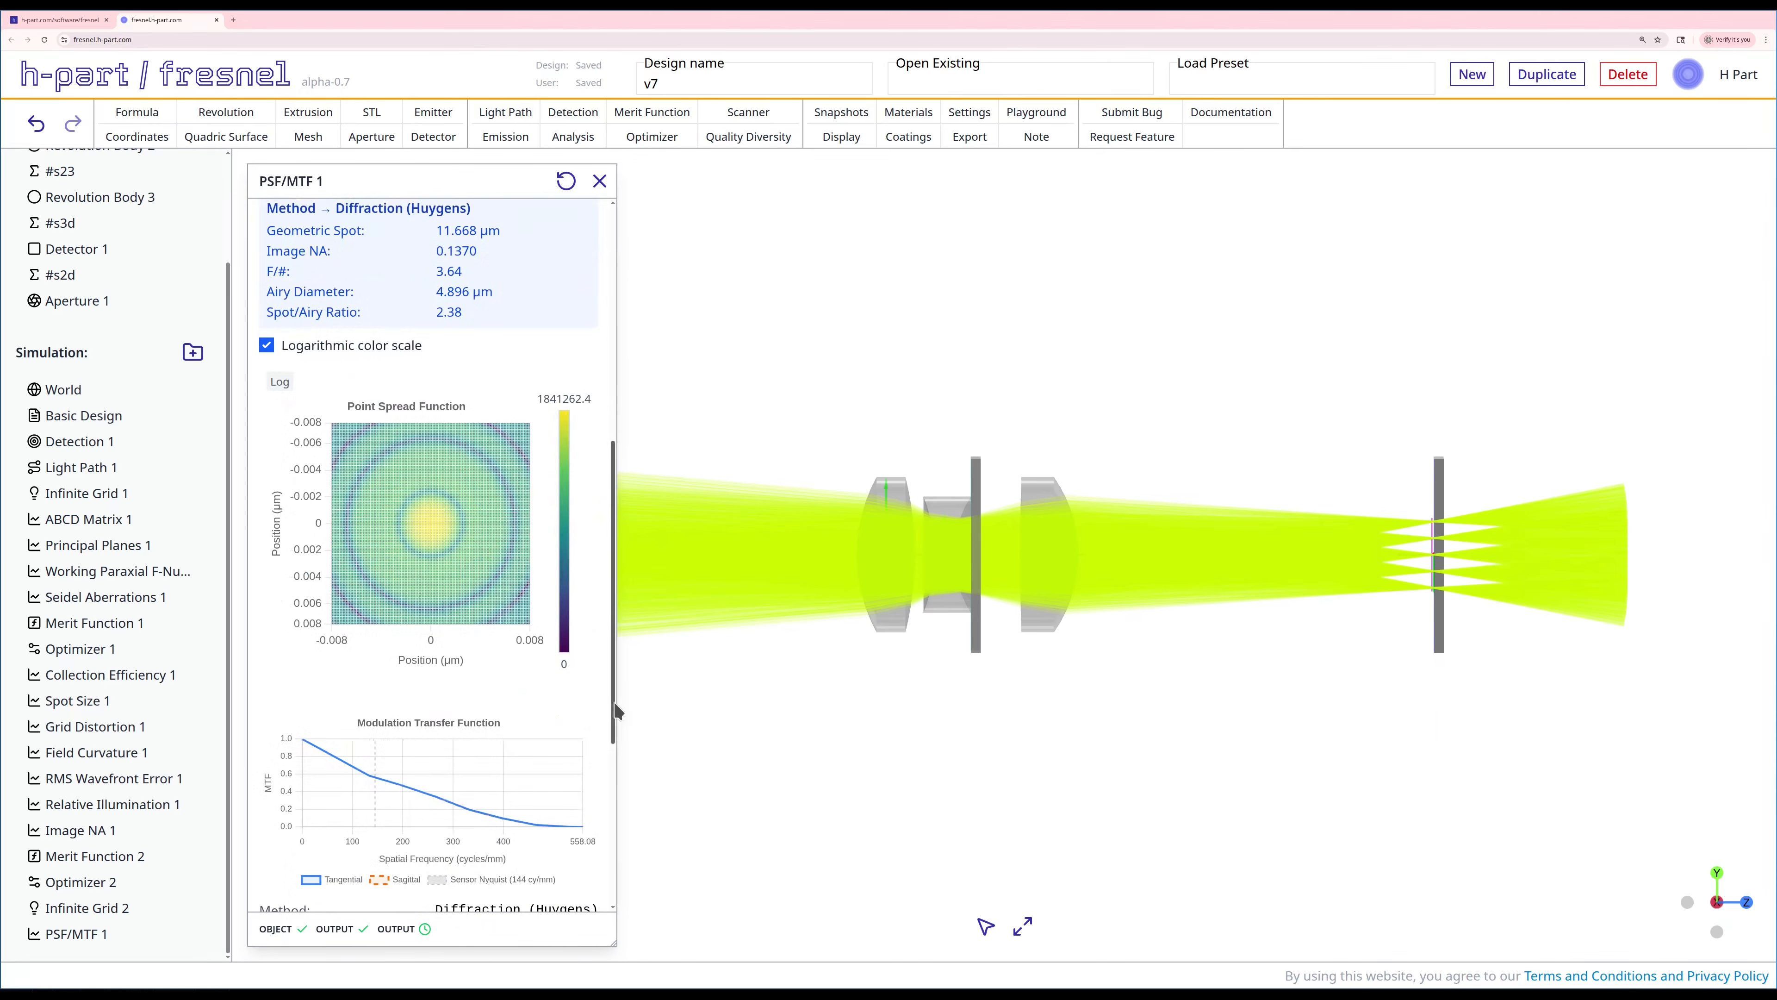
pyautogui.scroll(5, 615, 714)
pyautogui.click(291, 431)
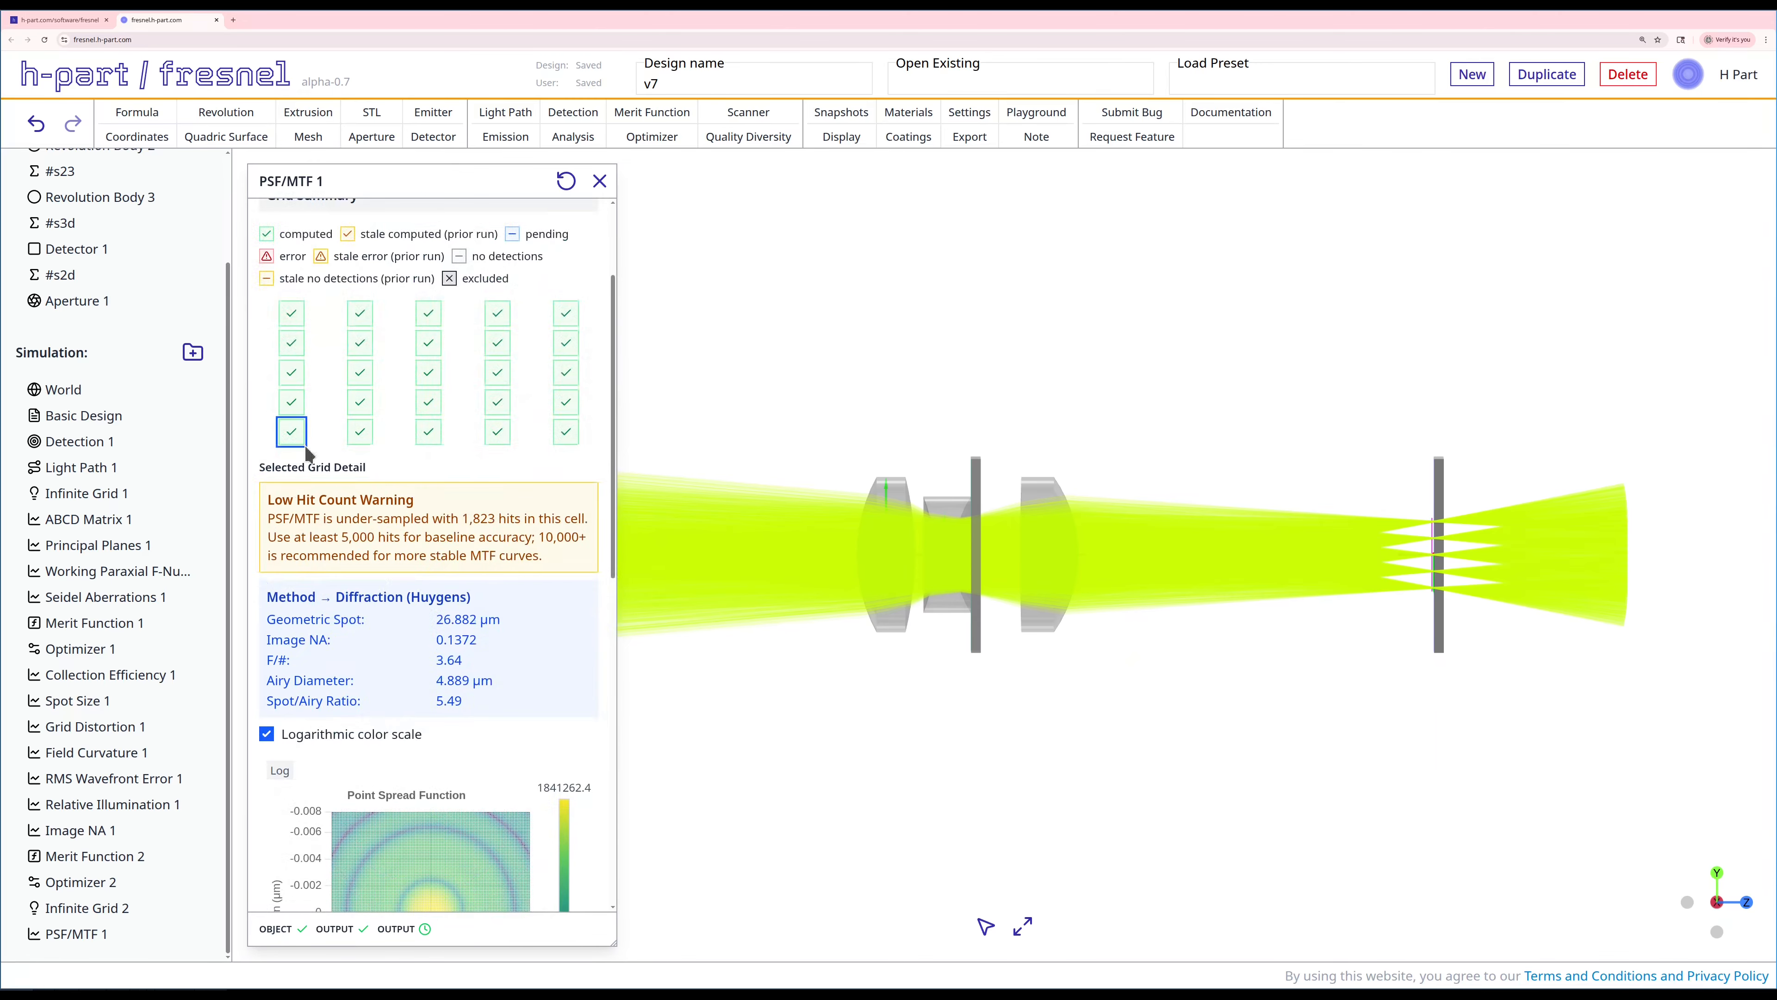
pyautogui.scroll(-4, 498, 643)
pyautogui.scroll(-2, 479, 838)
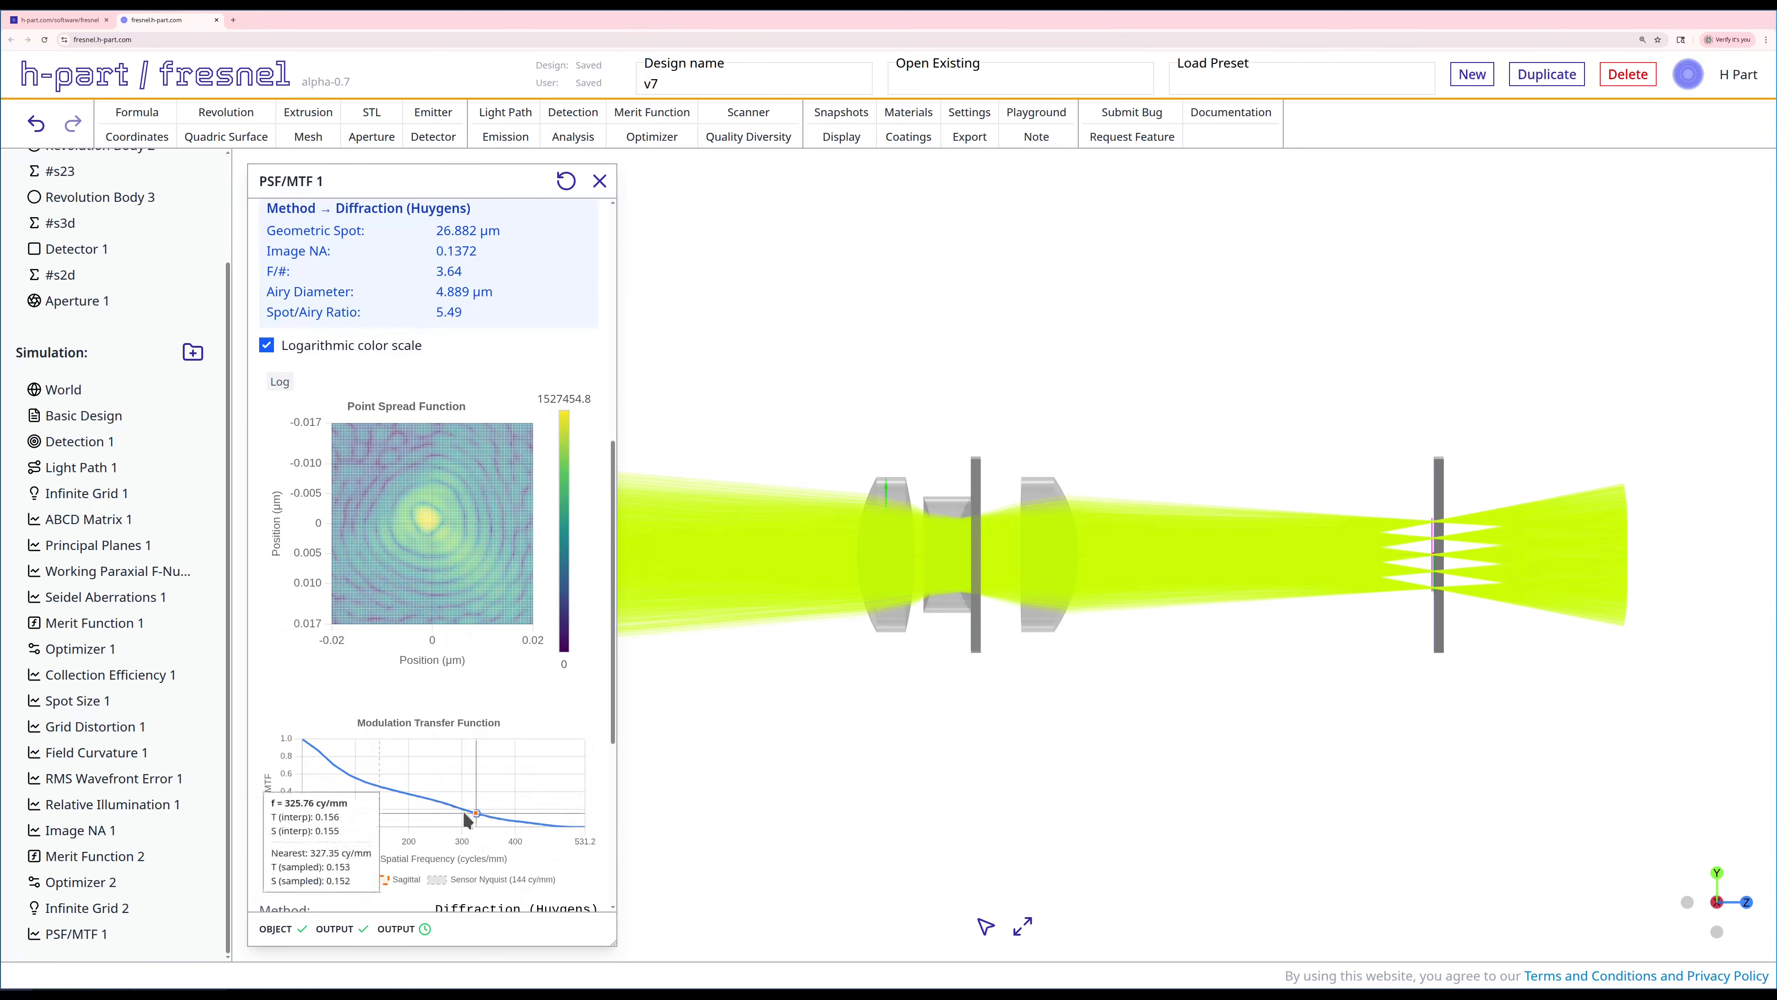